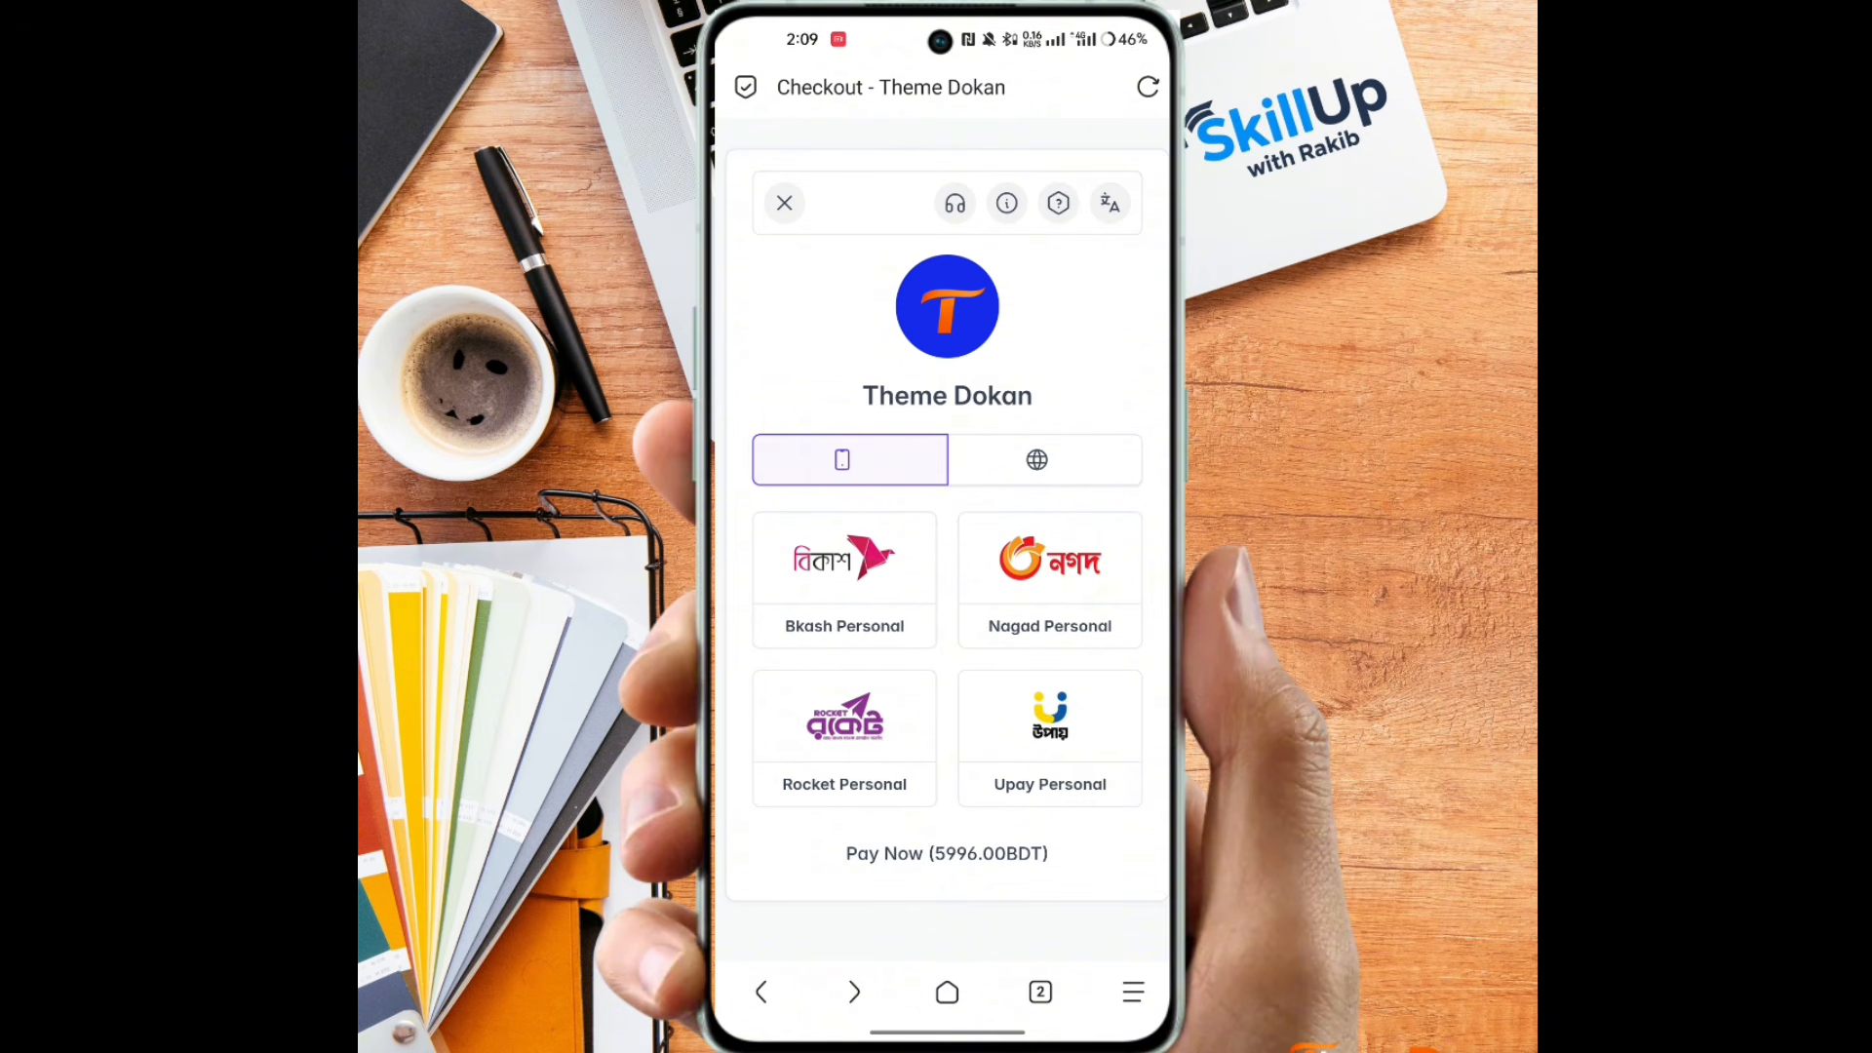
Choose Bkash Personal as the payment method on the Theme Dokan checkout and copy the Send Money number.
left_click(1039, 995)
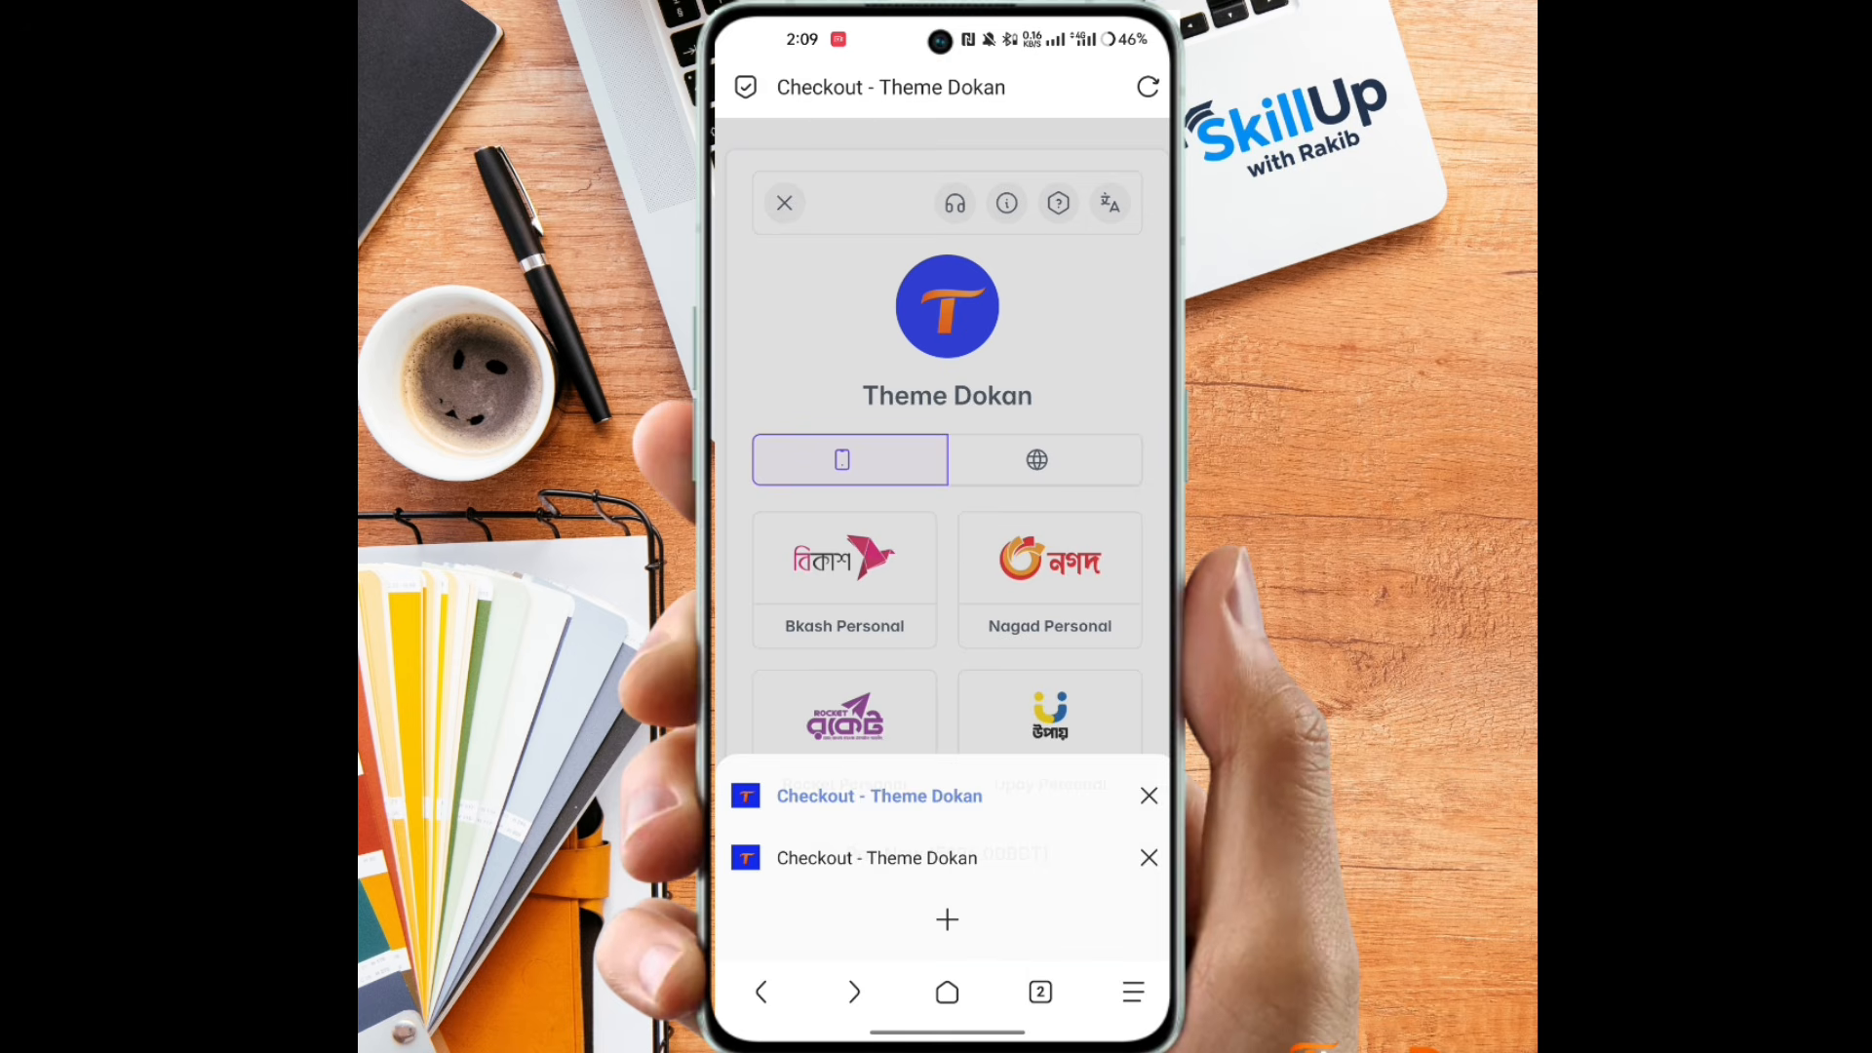
left_click(945, 565)
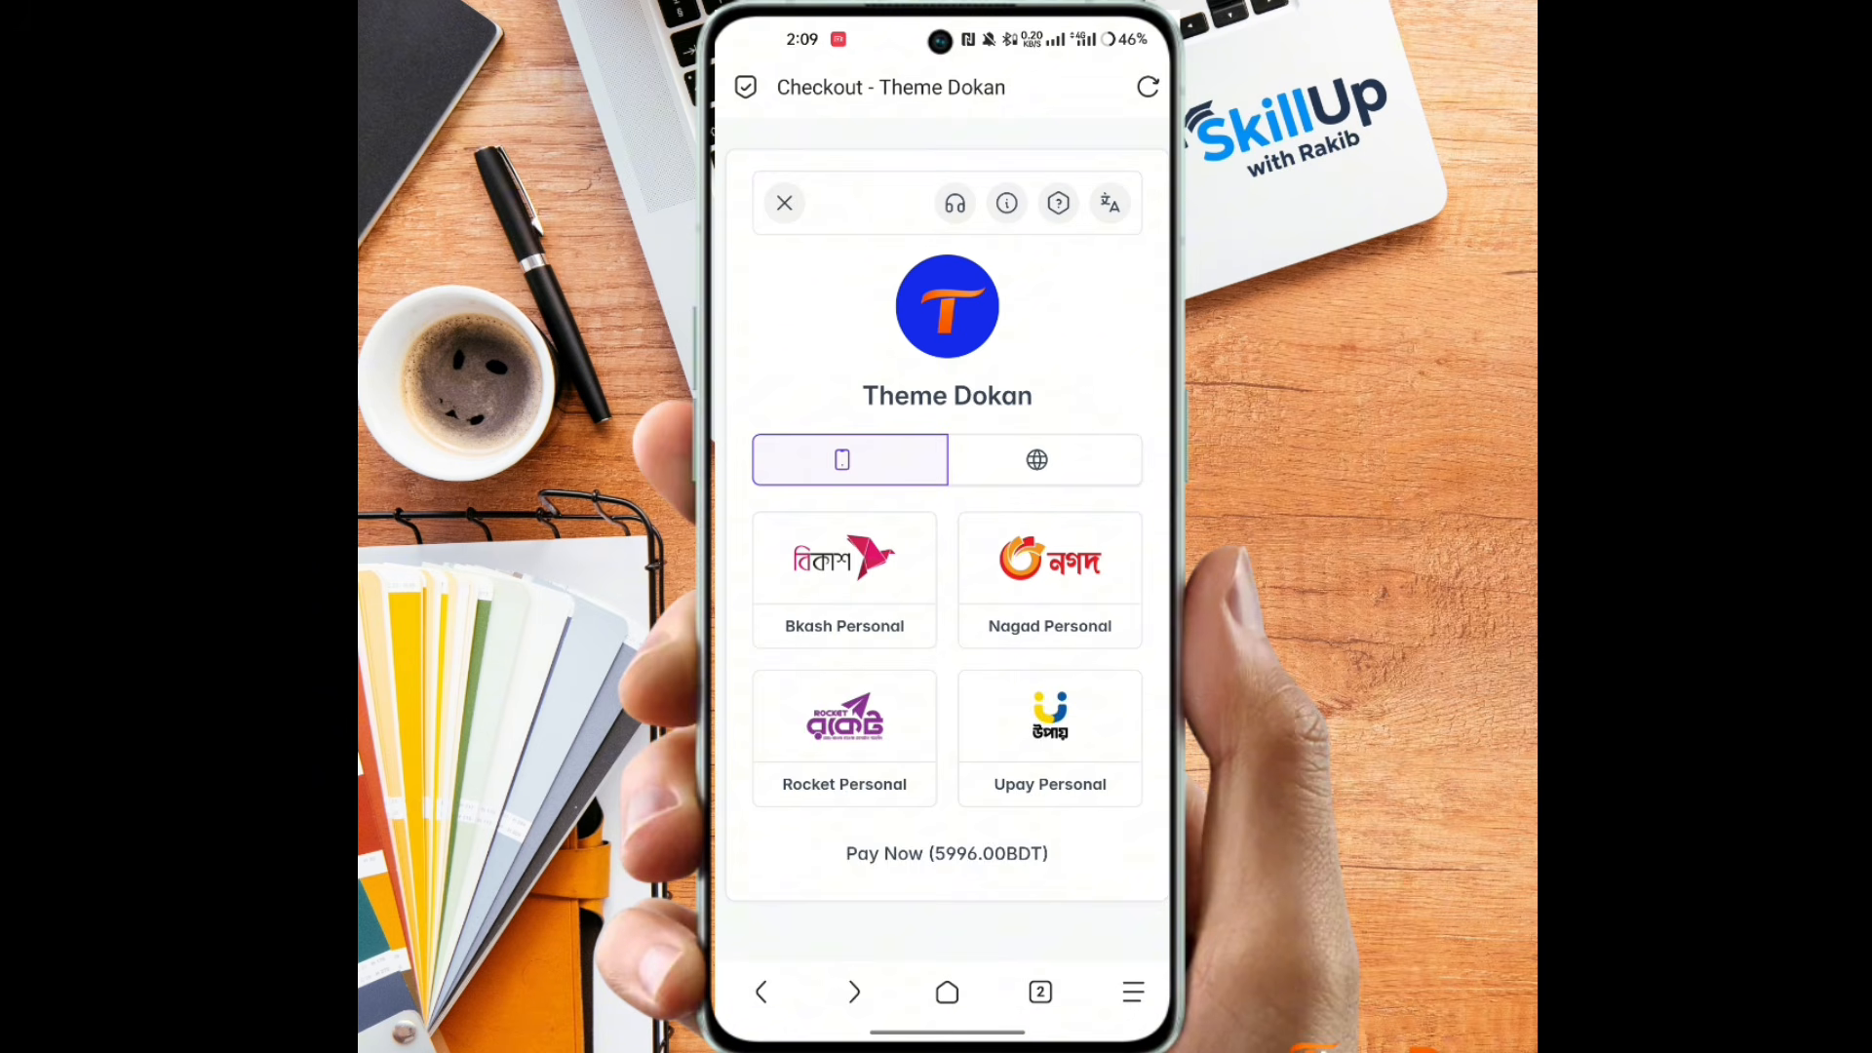
left_click(845, 579)
scroll(1018, 575, "down", 1)
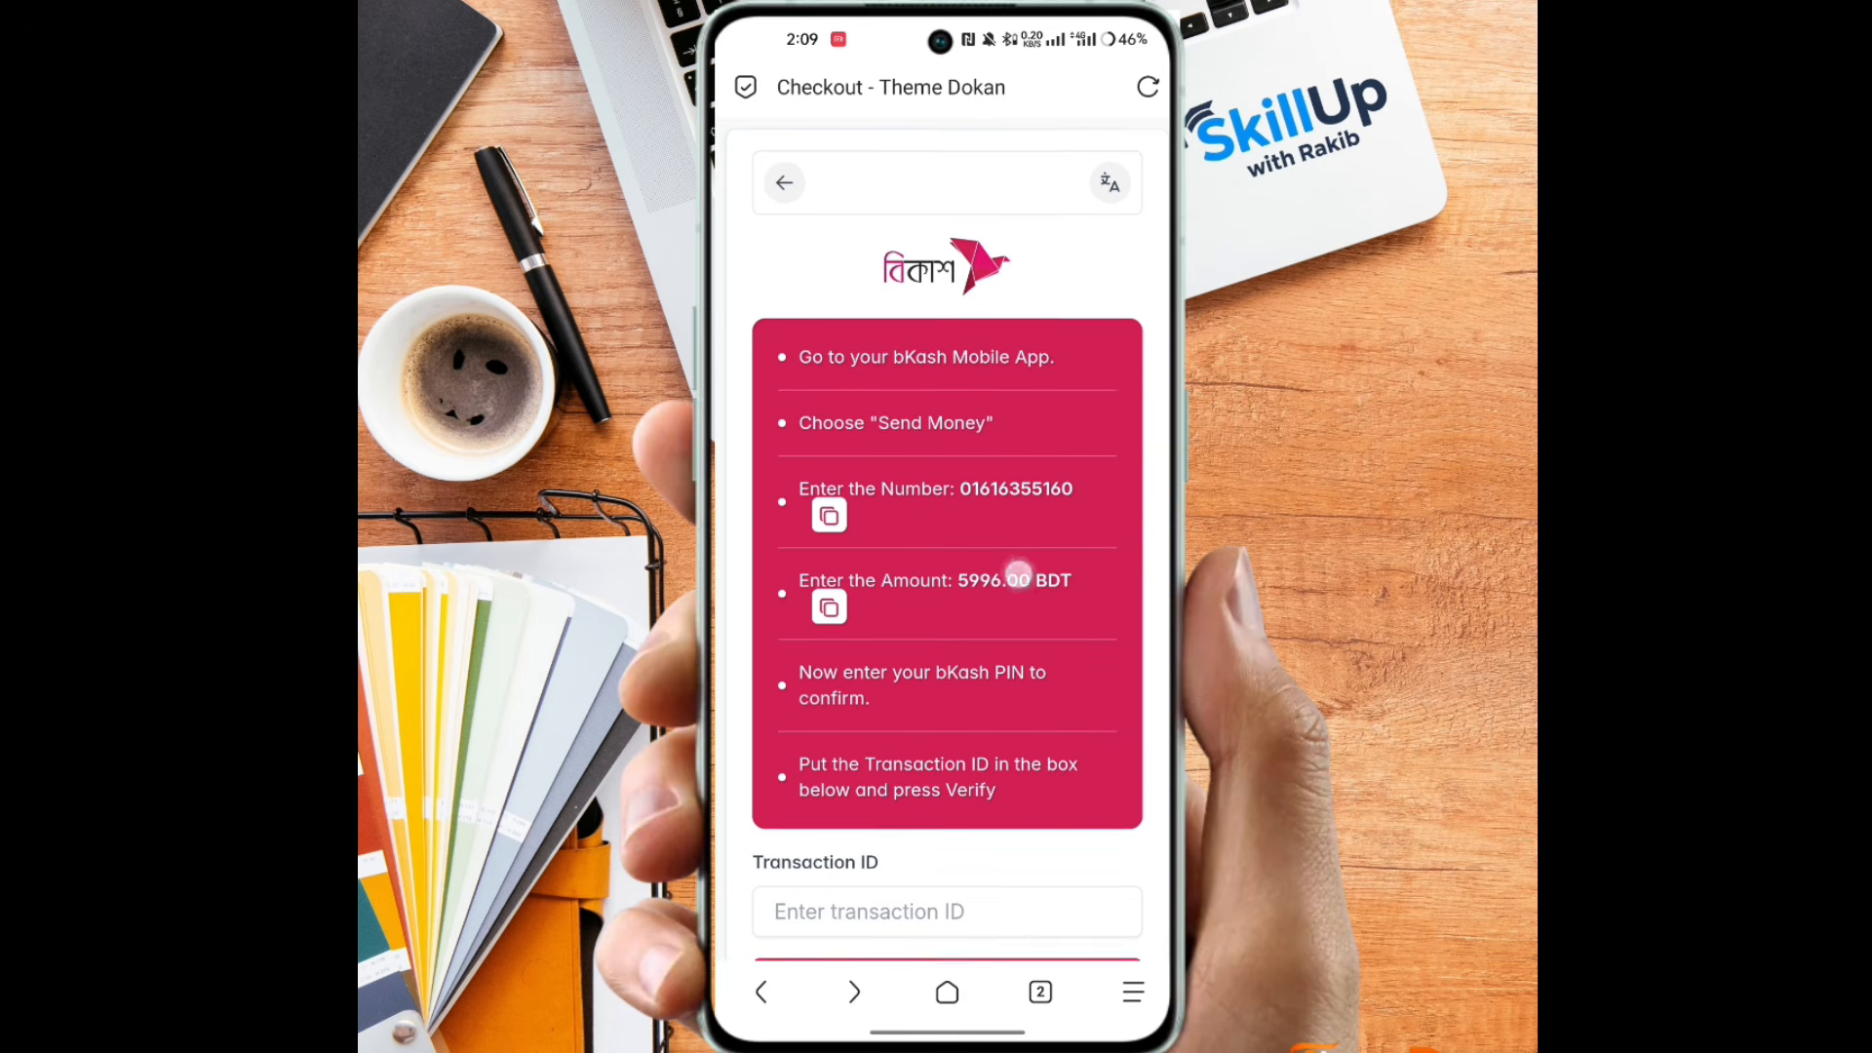
left_click(829, 505)
scroll(1051, 566, "down", 1)
scroll(1051, 523, "down", 1)
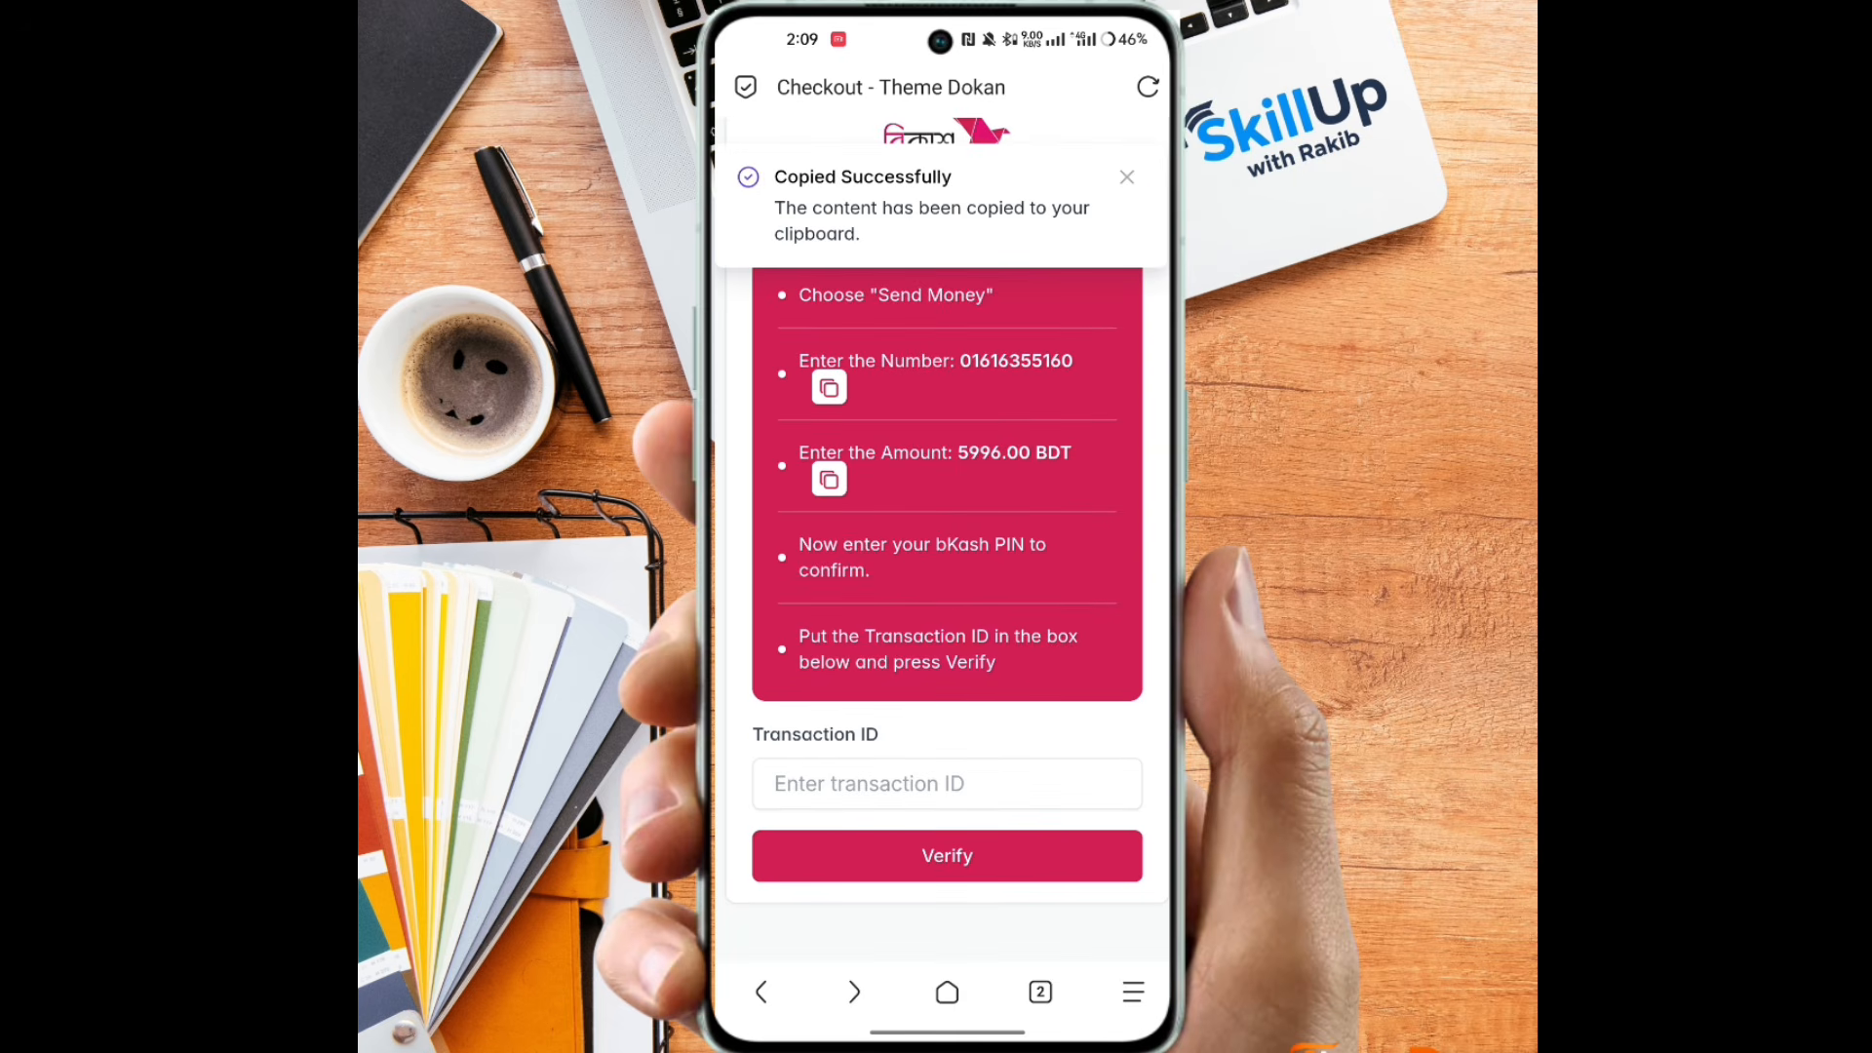
Try to verify the bKash payment with V as the transaction ID and return to the payment methods.
left_click(966, 773)
type("V")
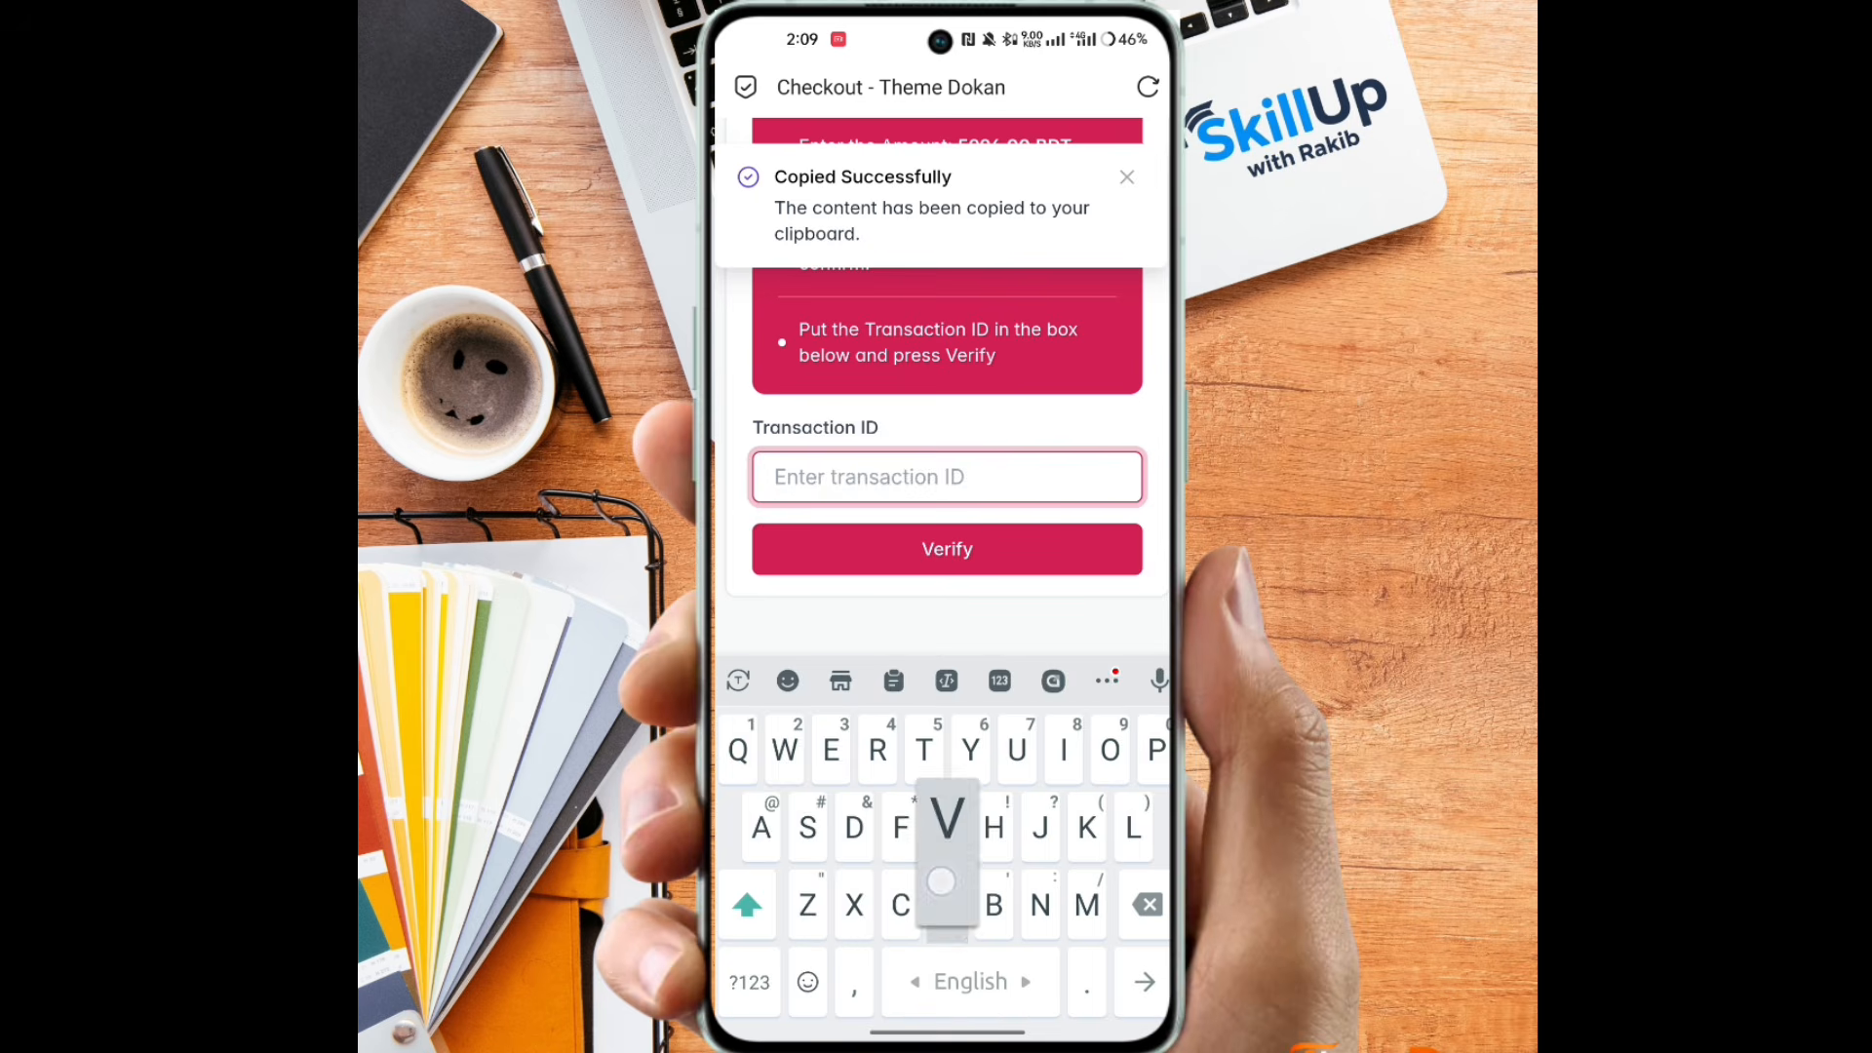
left_click(946, 549)
left_click(1126, 177)
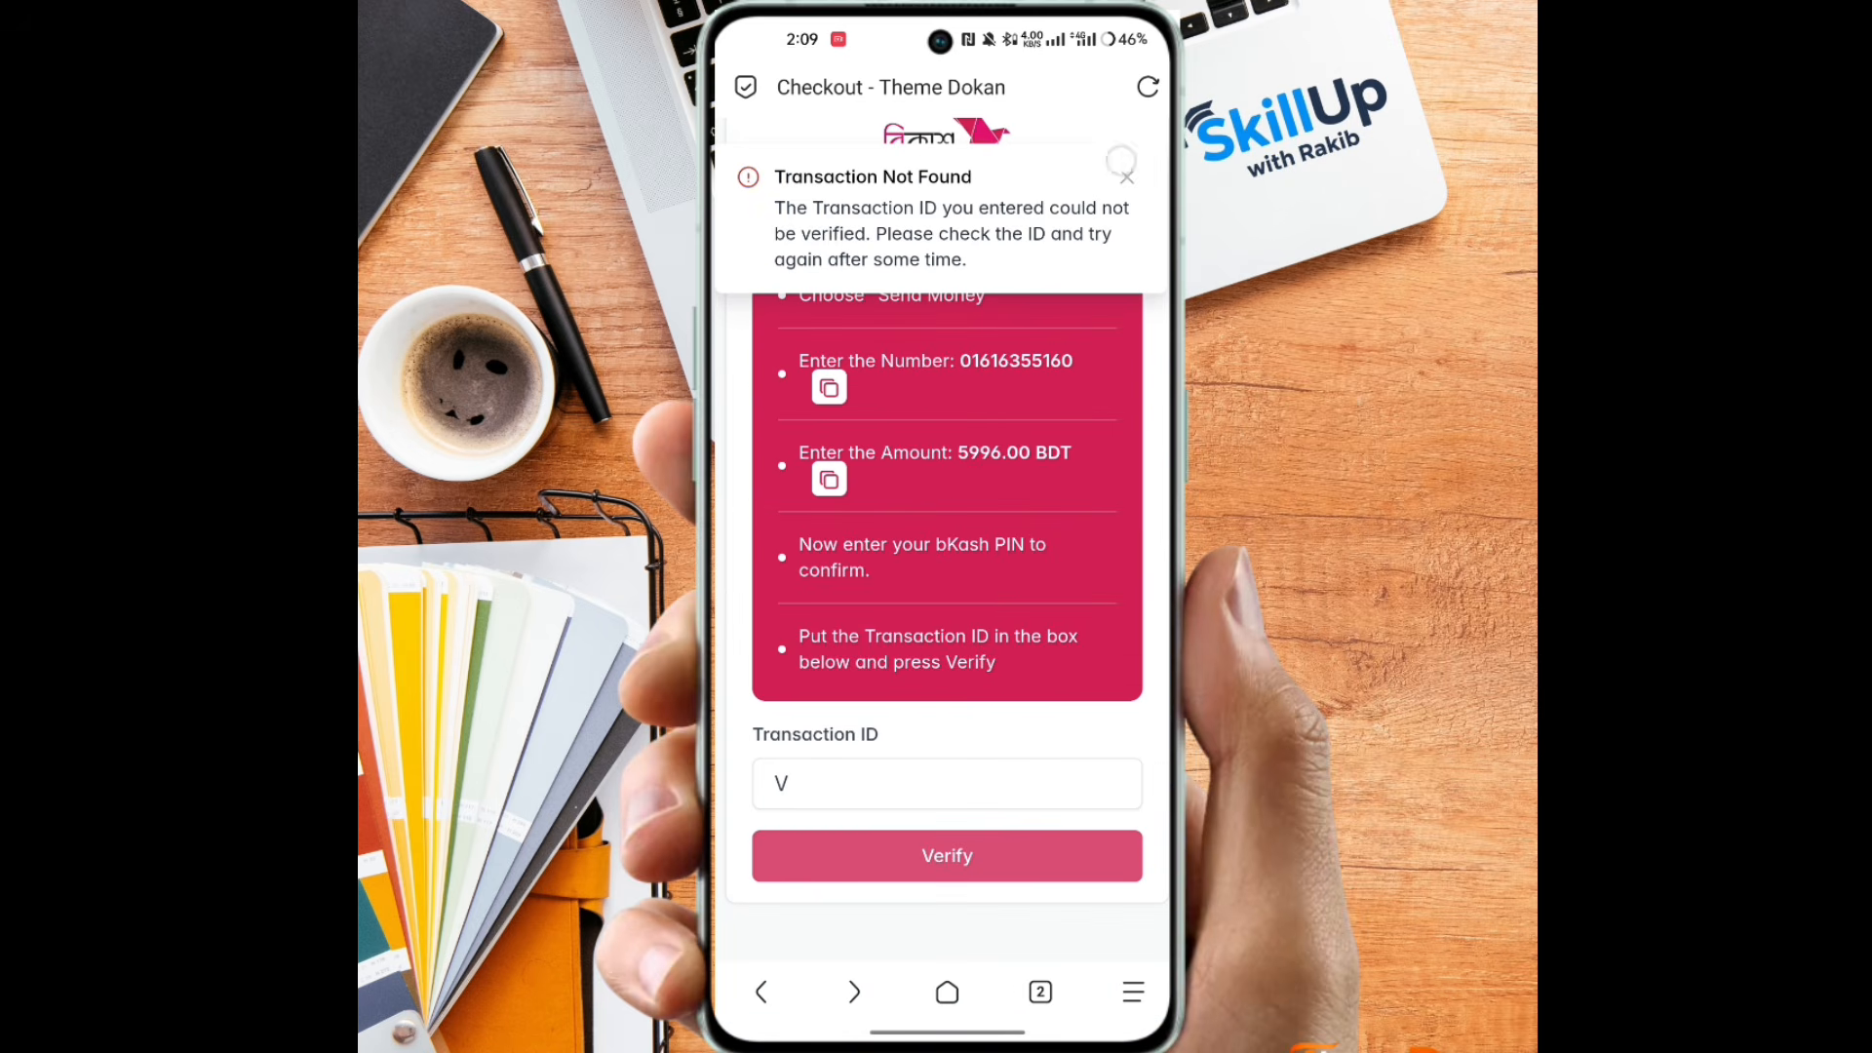
left_click(994, 856)
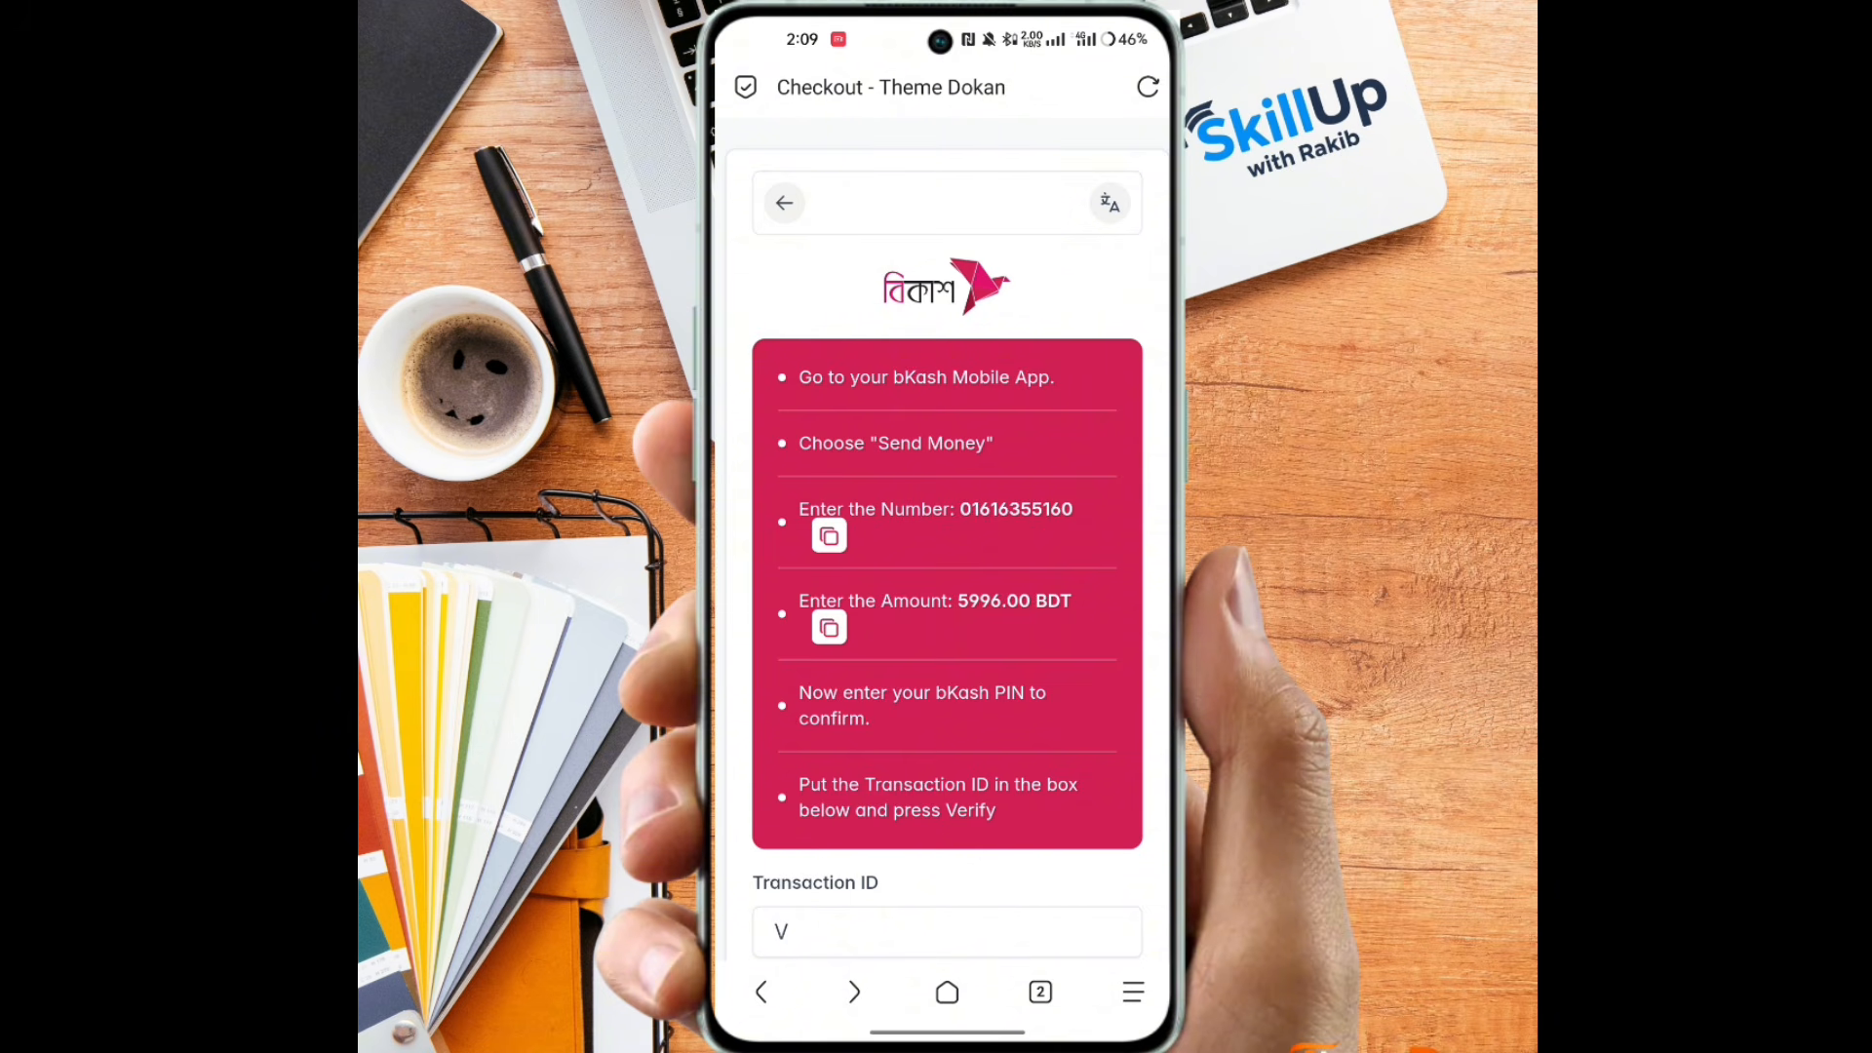
left_click(785, 203)
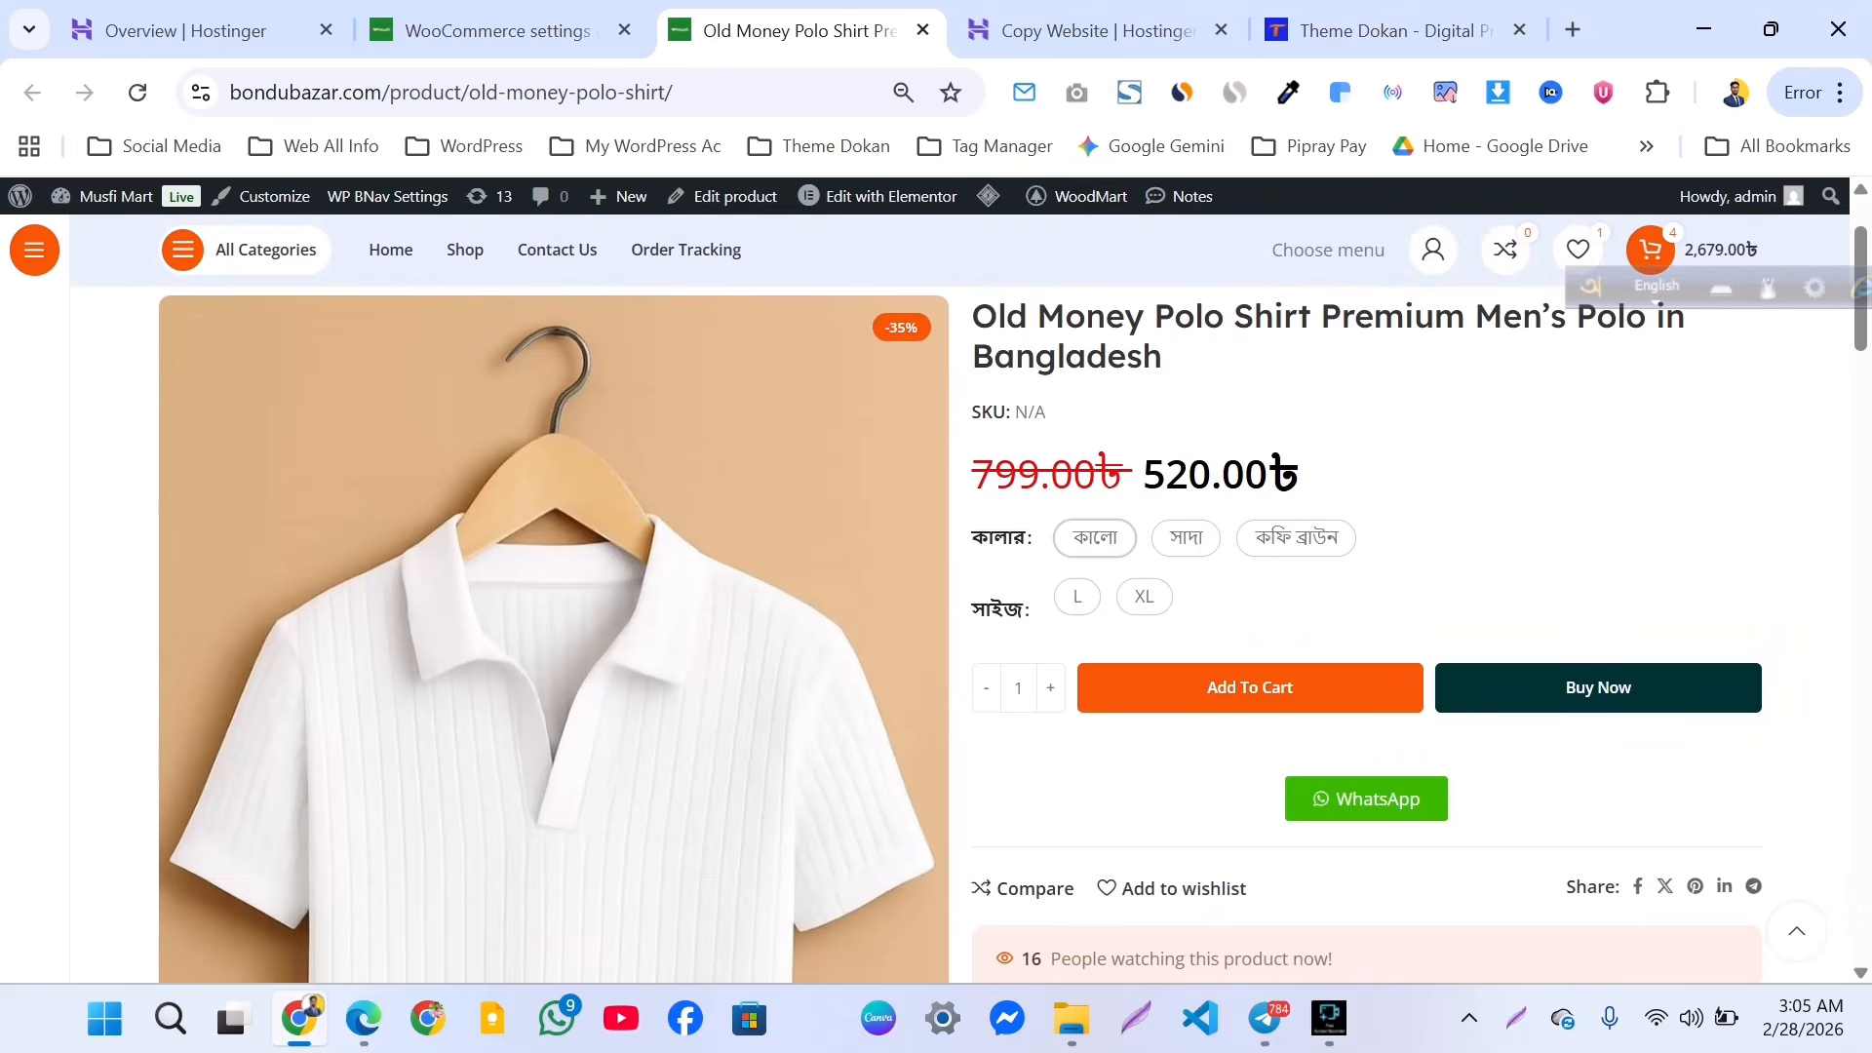
Buy the Old Money Polo Shirt in colour কালো and size XL with Buy Now on the bondubazar.com product page.
left_click(1598, 689)
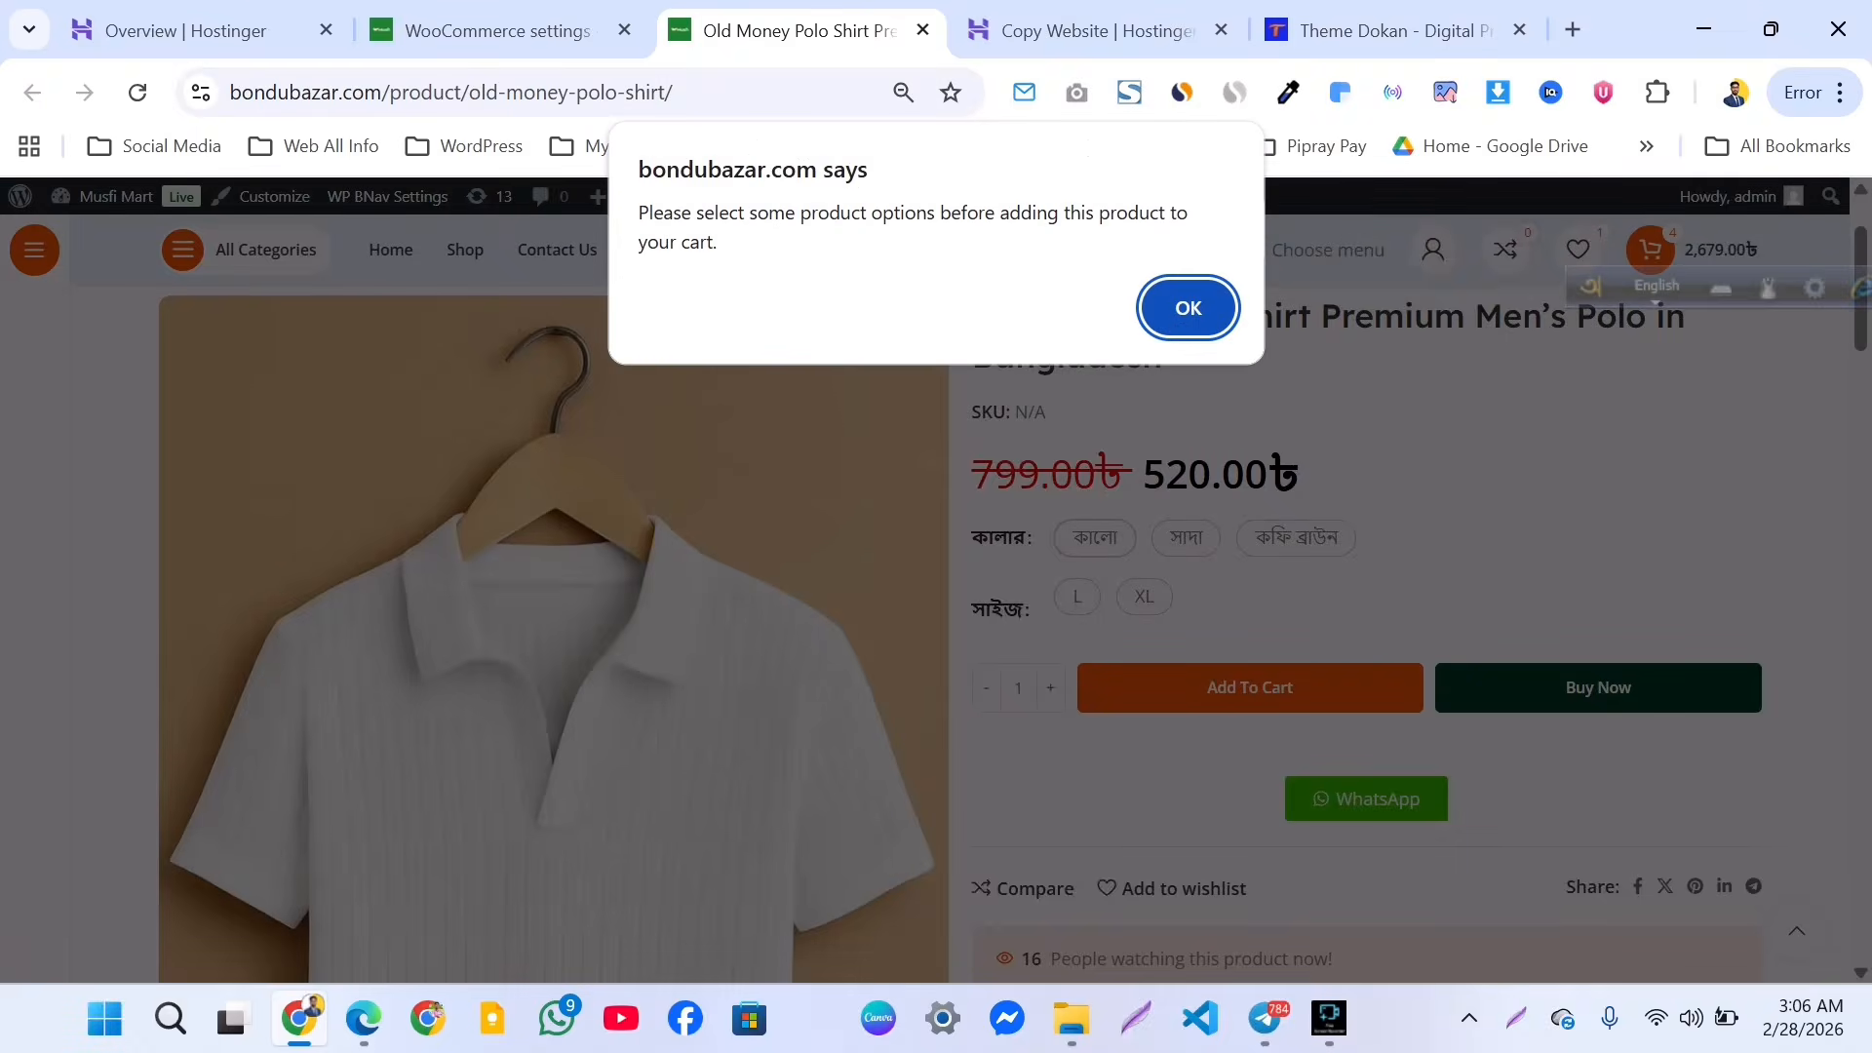
left_click(1186, 306)
left_click(1095, 539)
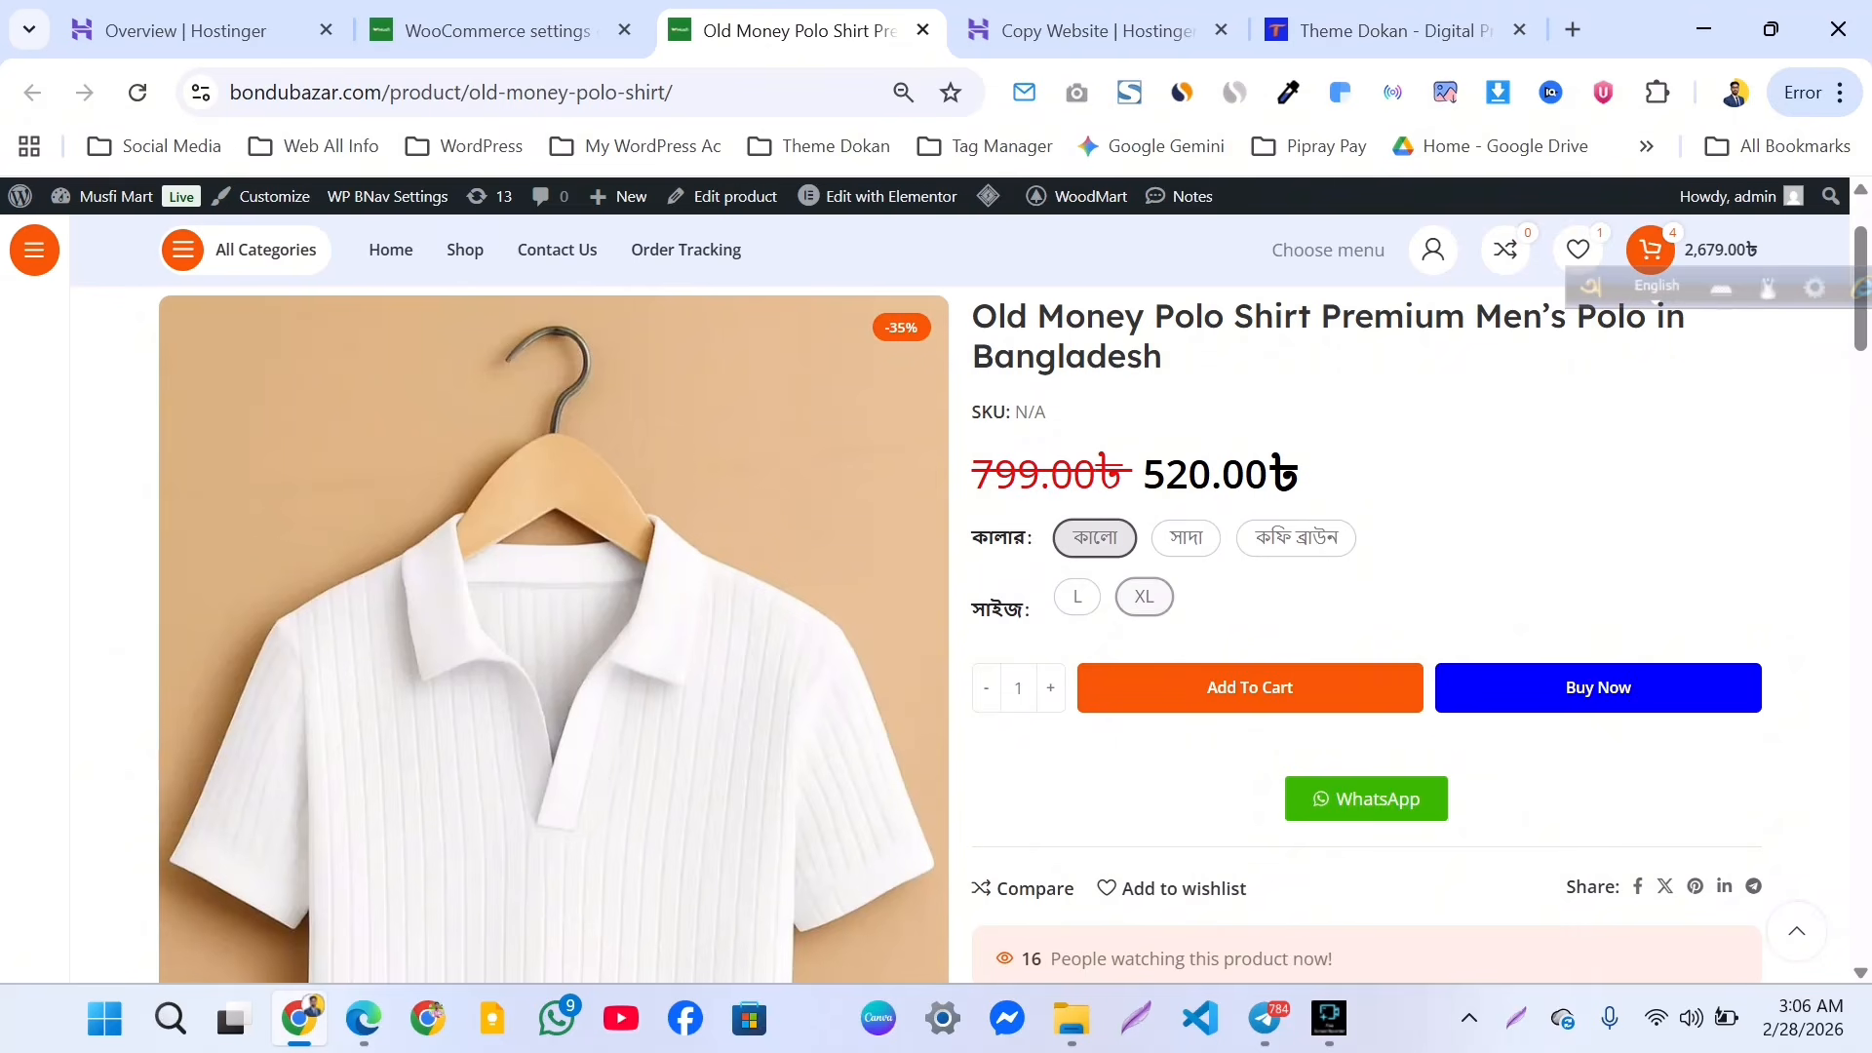
left_click(1145, 597)
left_click(1598, 688)
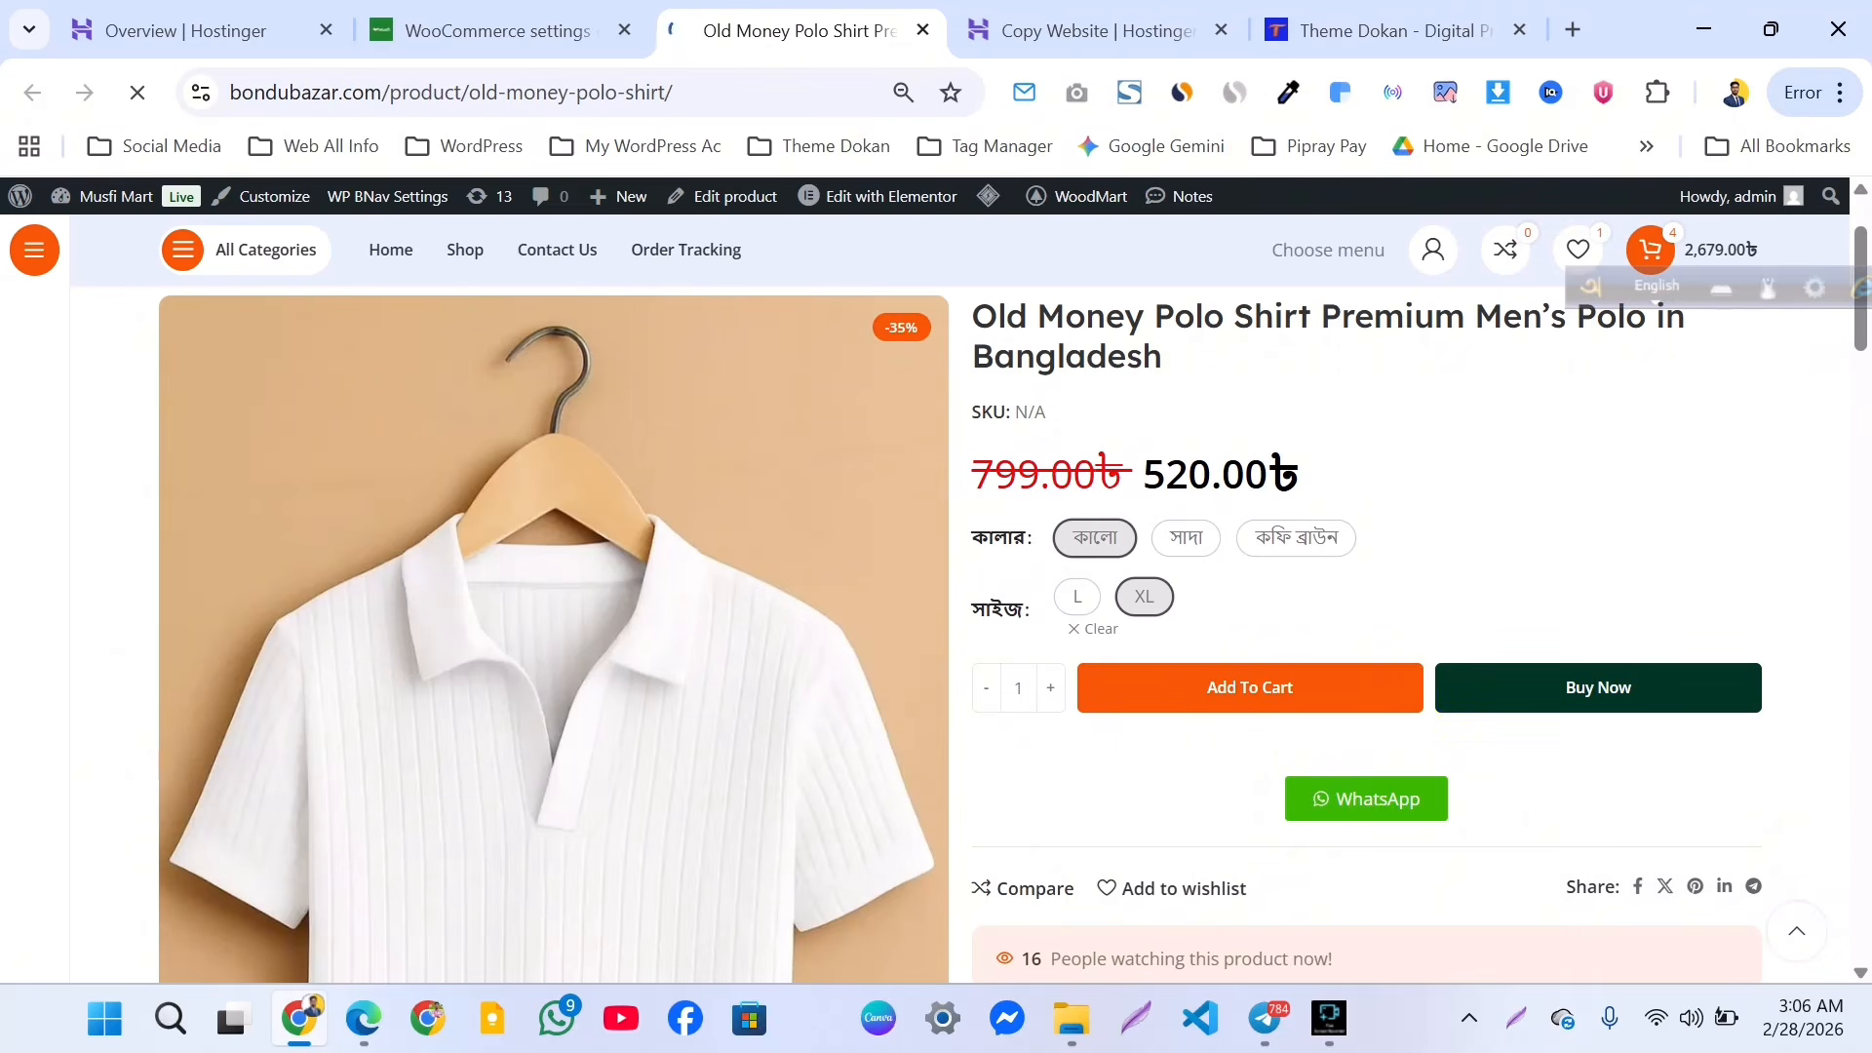
Examine the order items, shipping options, total and payment information on the checkout page.
scroll(1599, 688, "up", 1)
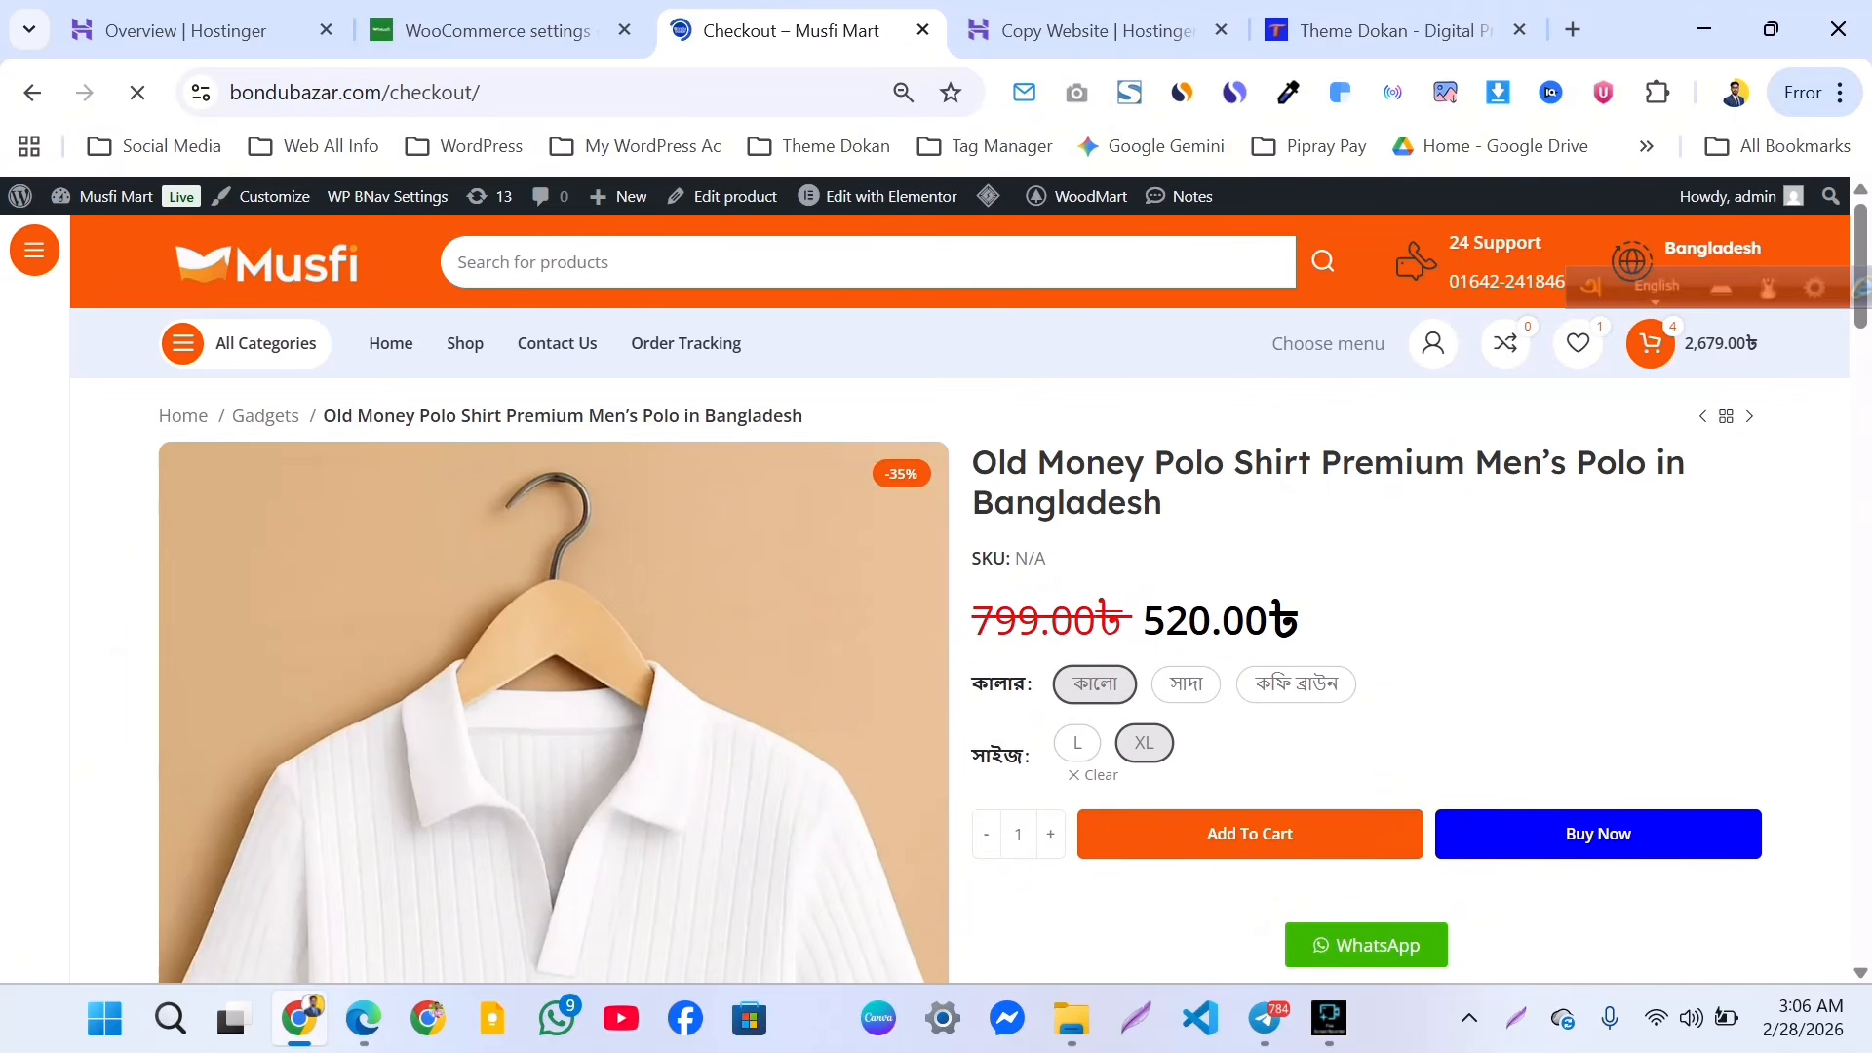
scroll(1274, 619, "down", 9)
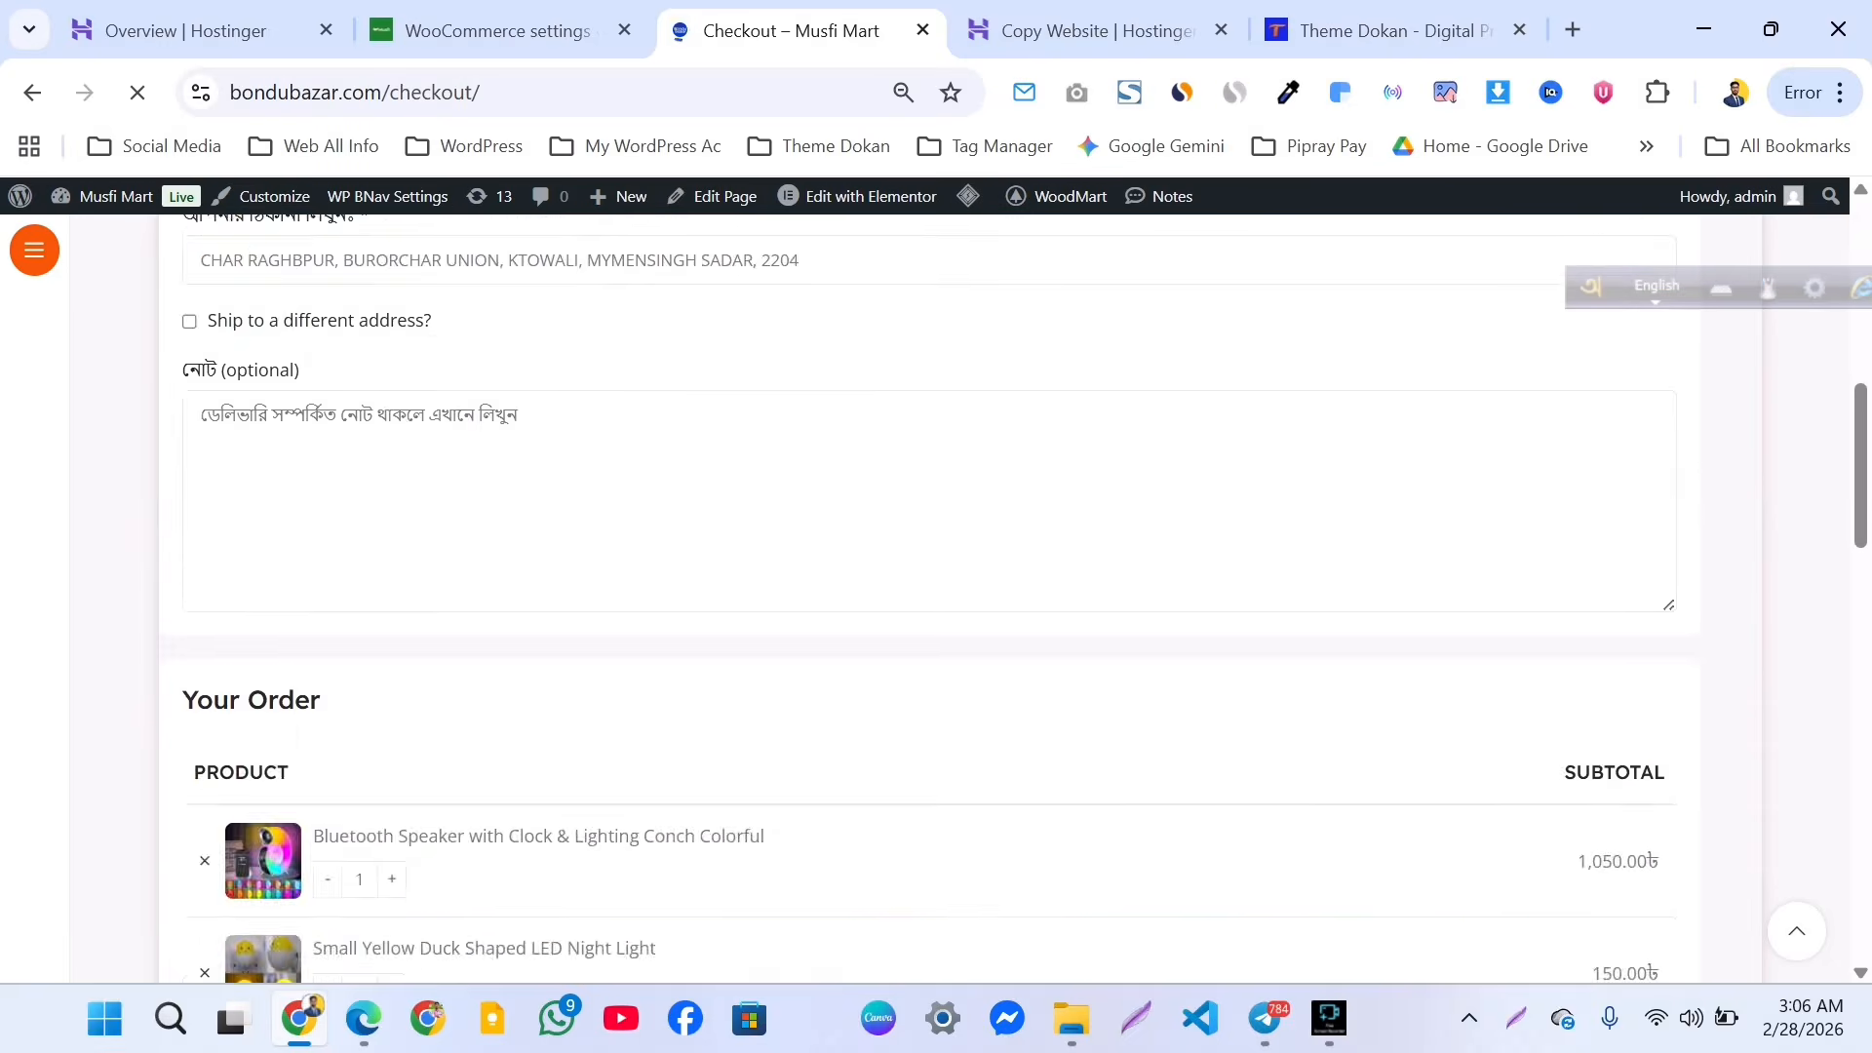
scroll(929, 599, "down", 4)
scroll(929, 598, "up", 10)
scroll(929, 599, "down", 10)
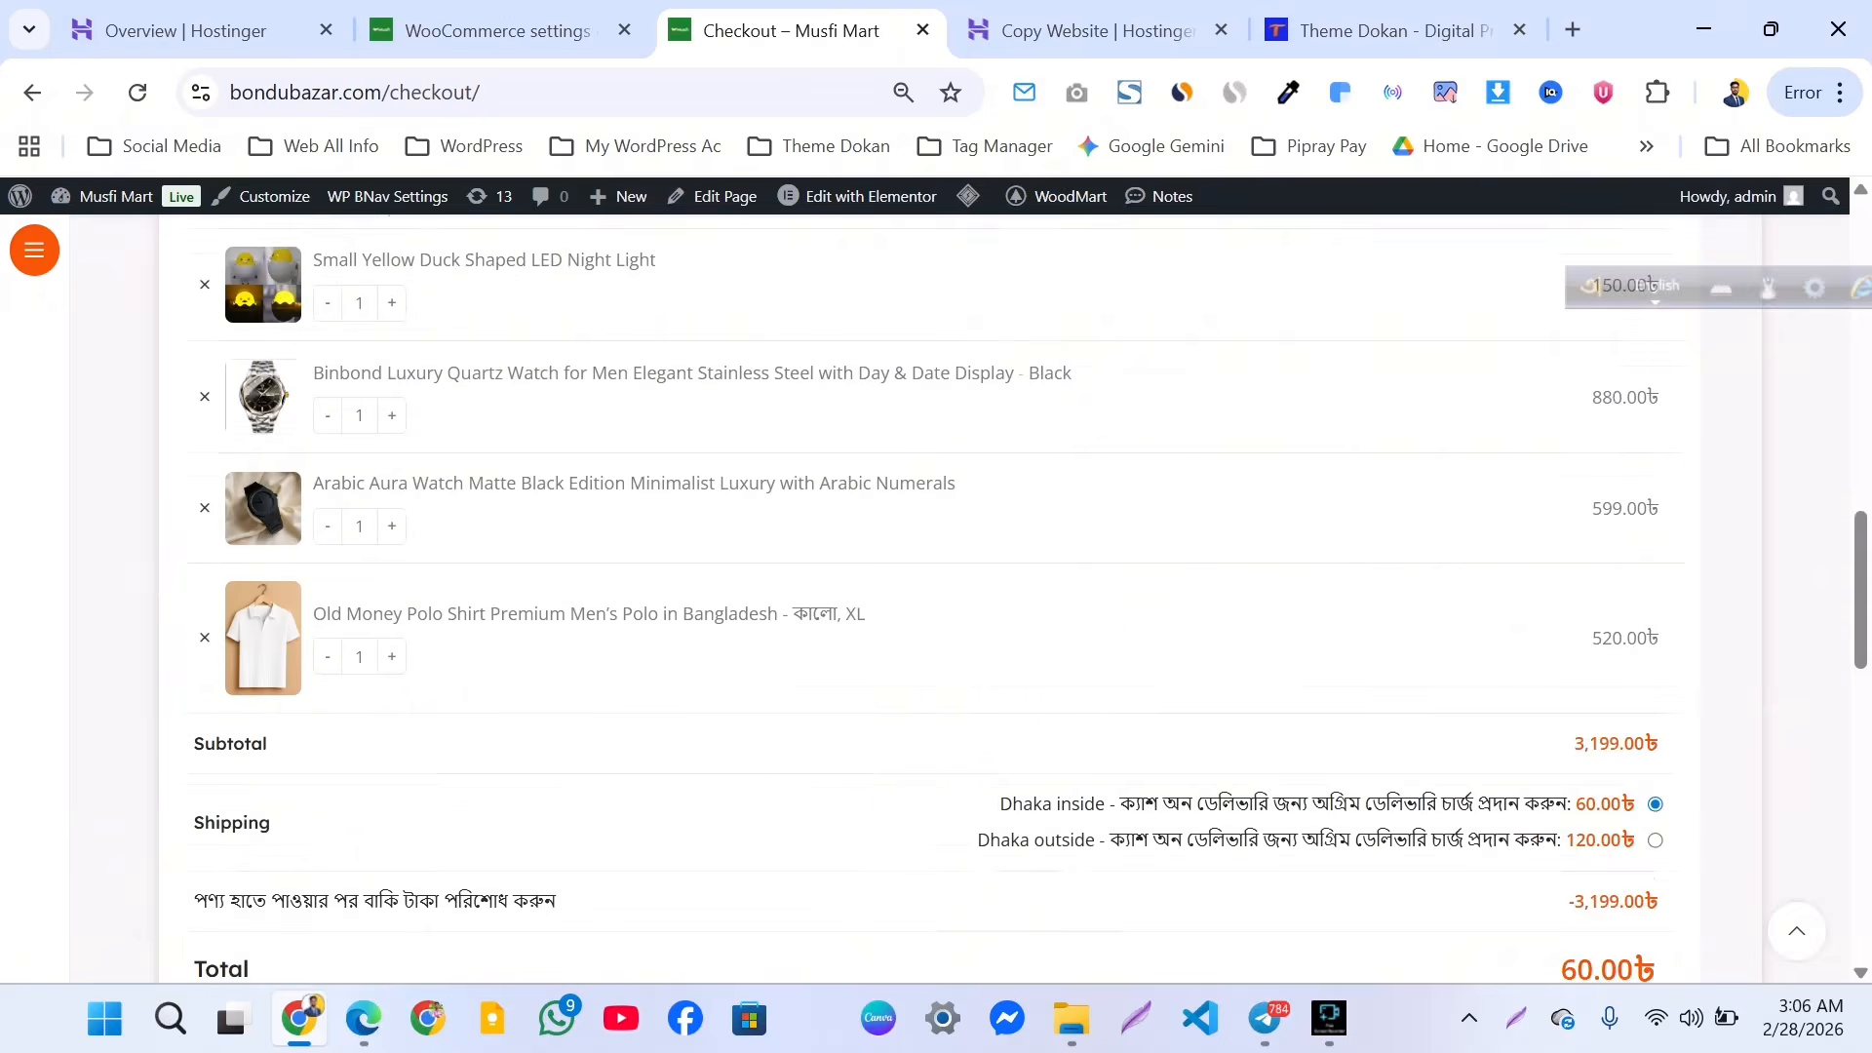
scroll(936, 585, "down", 8)
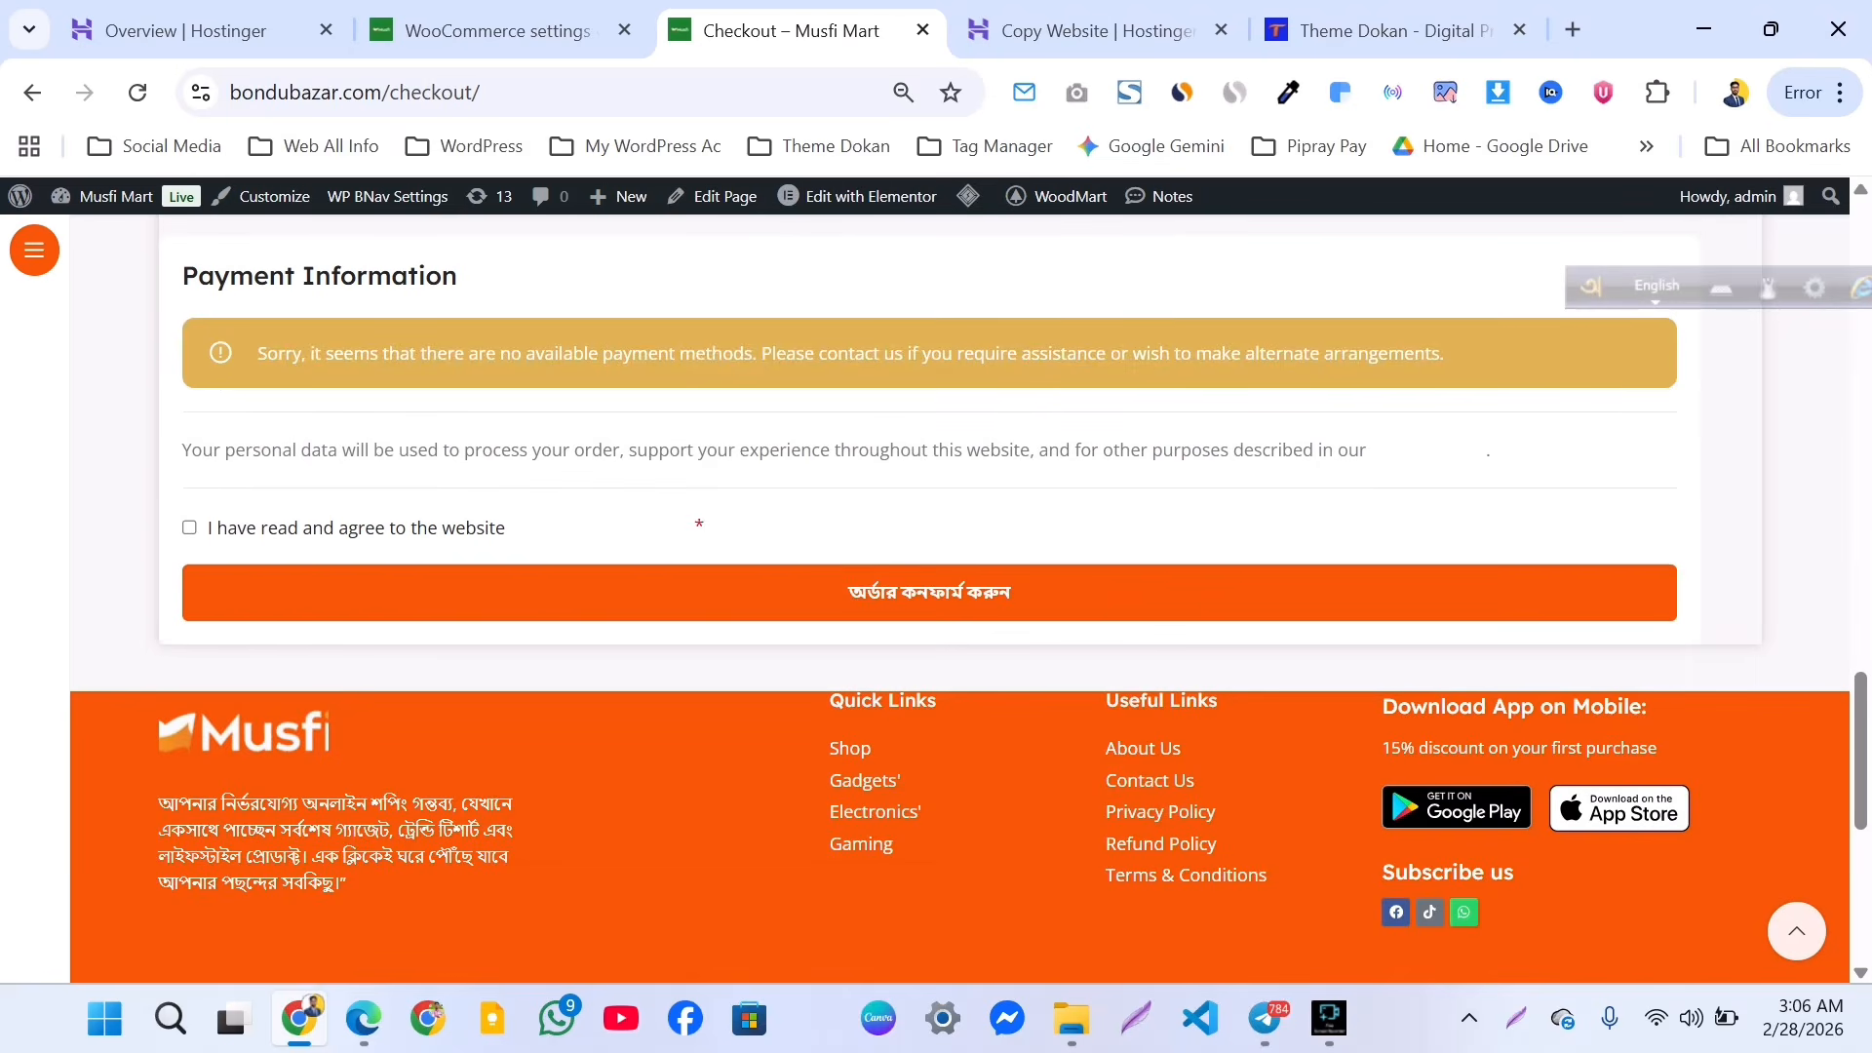
scroll(936, 585, "up", 4)
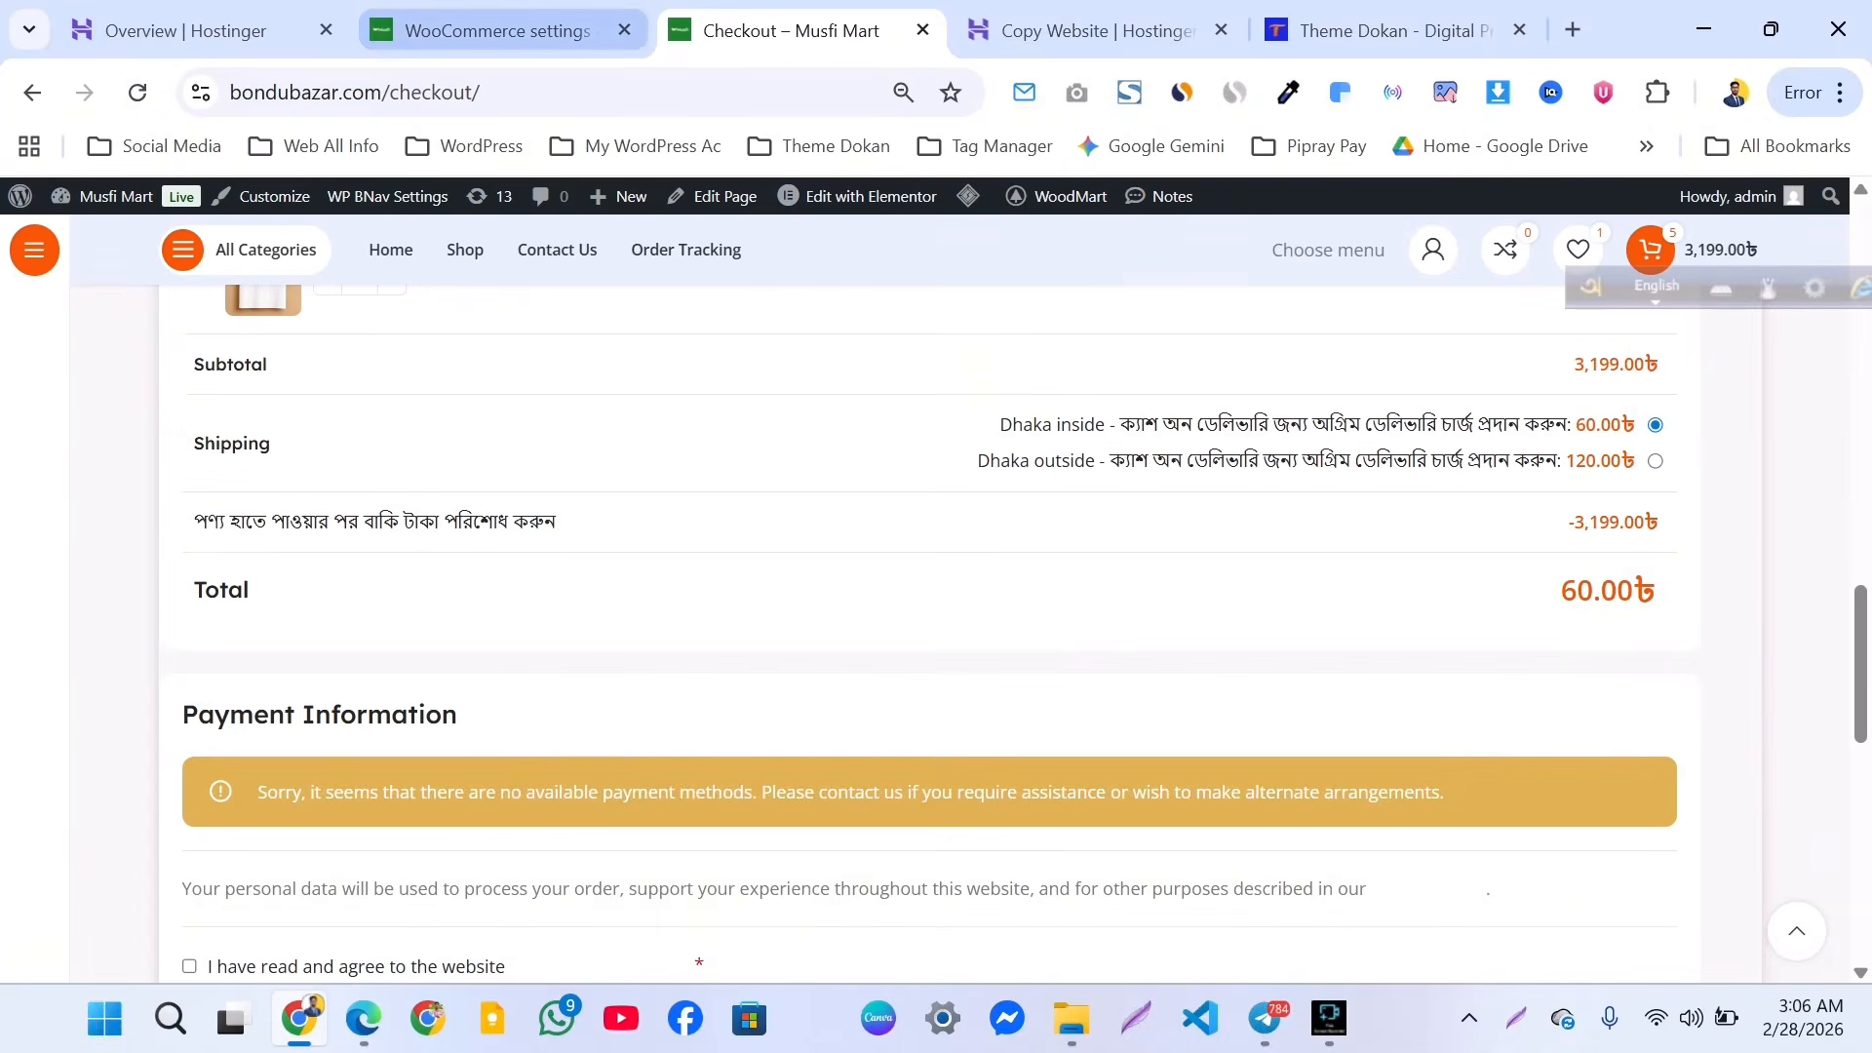
Go to bondubazar.com's Subdomains page in Hostinger and enter payment as the new subdomain name.
left_click(185, 30)
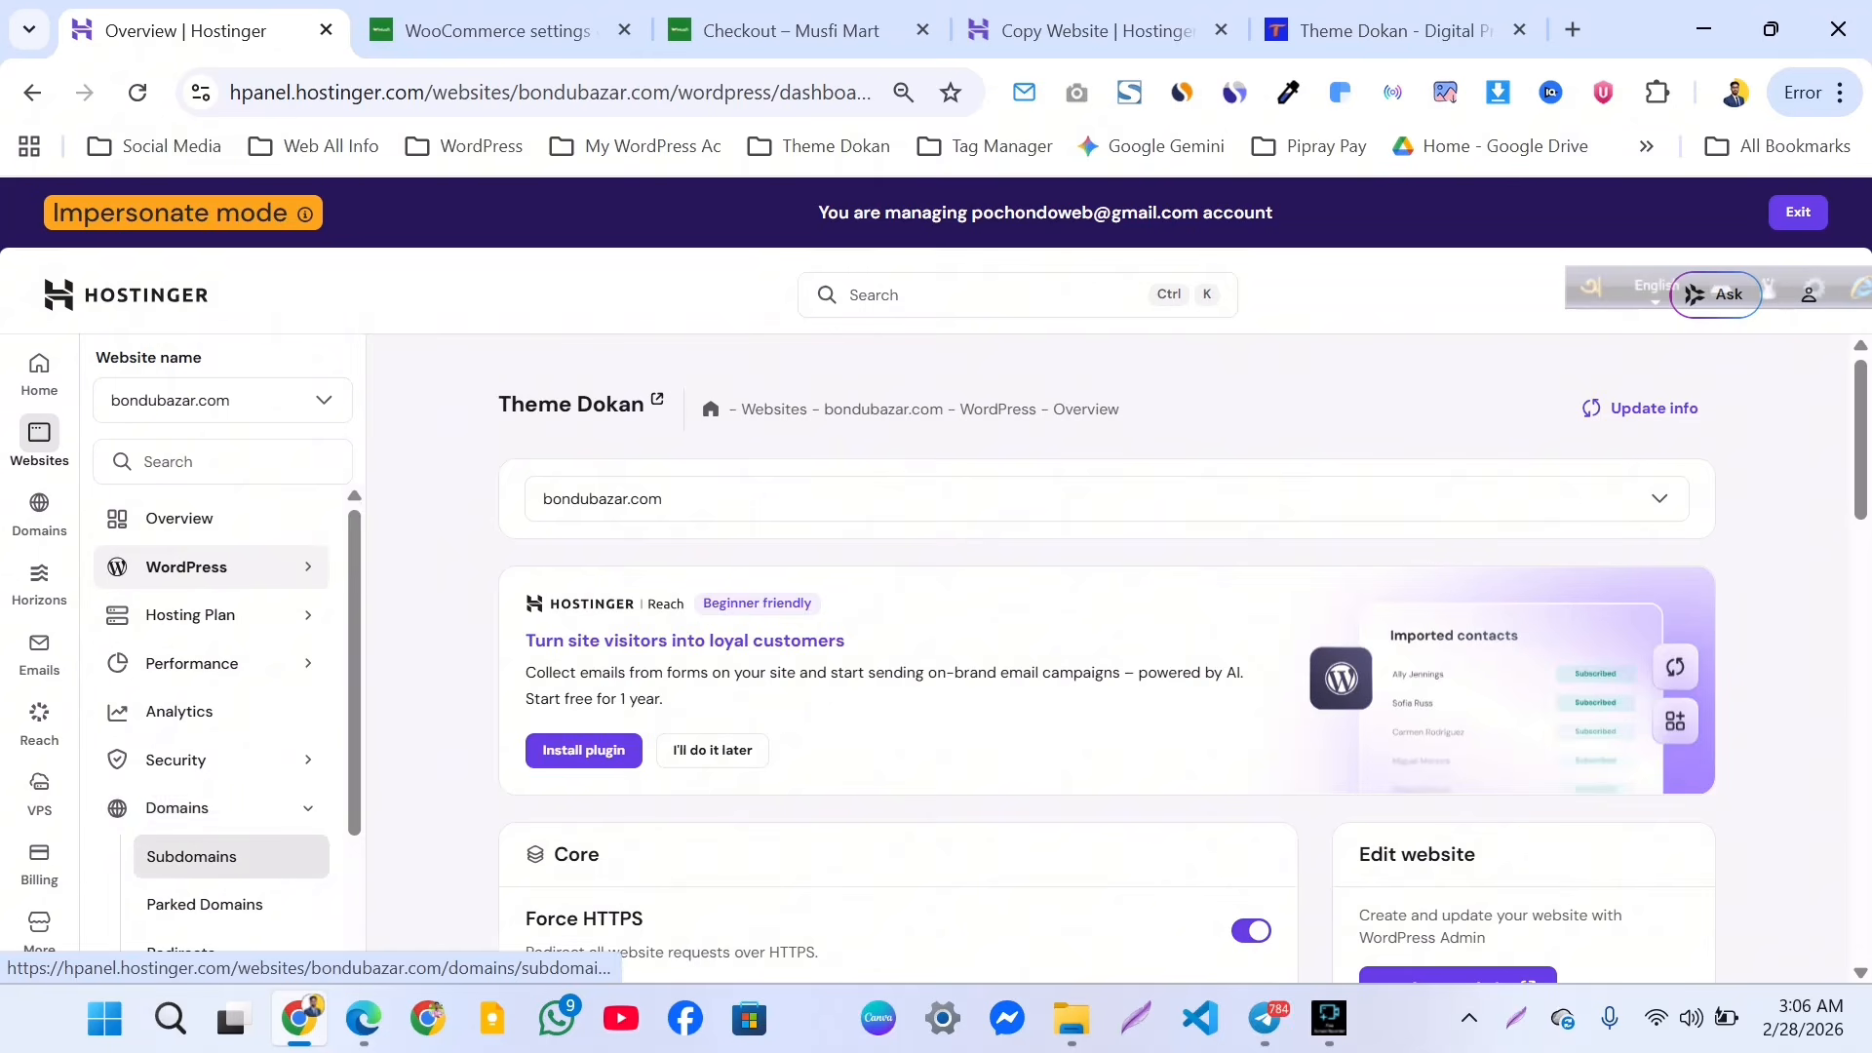
left_click(192, 856)
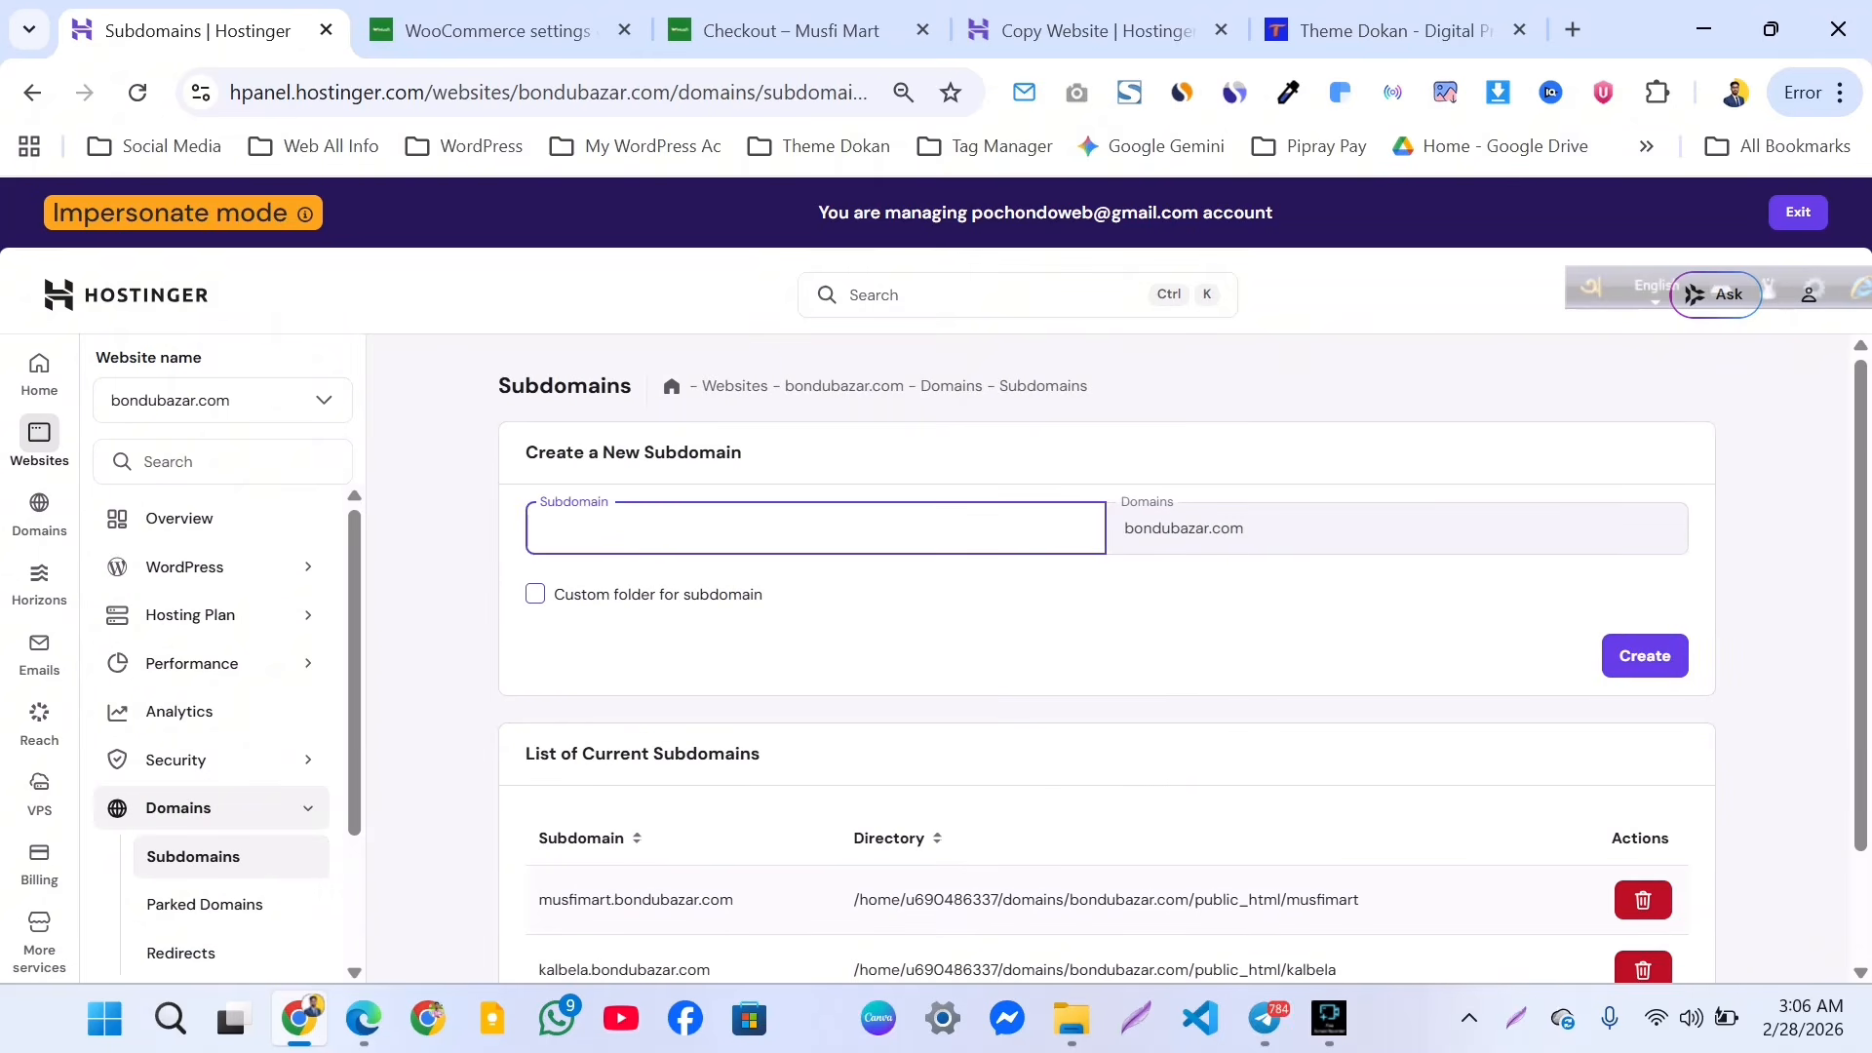
type("pay")
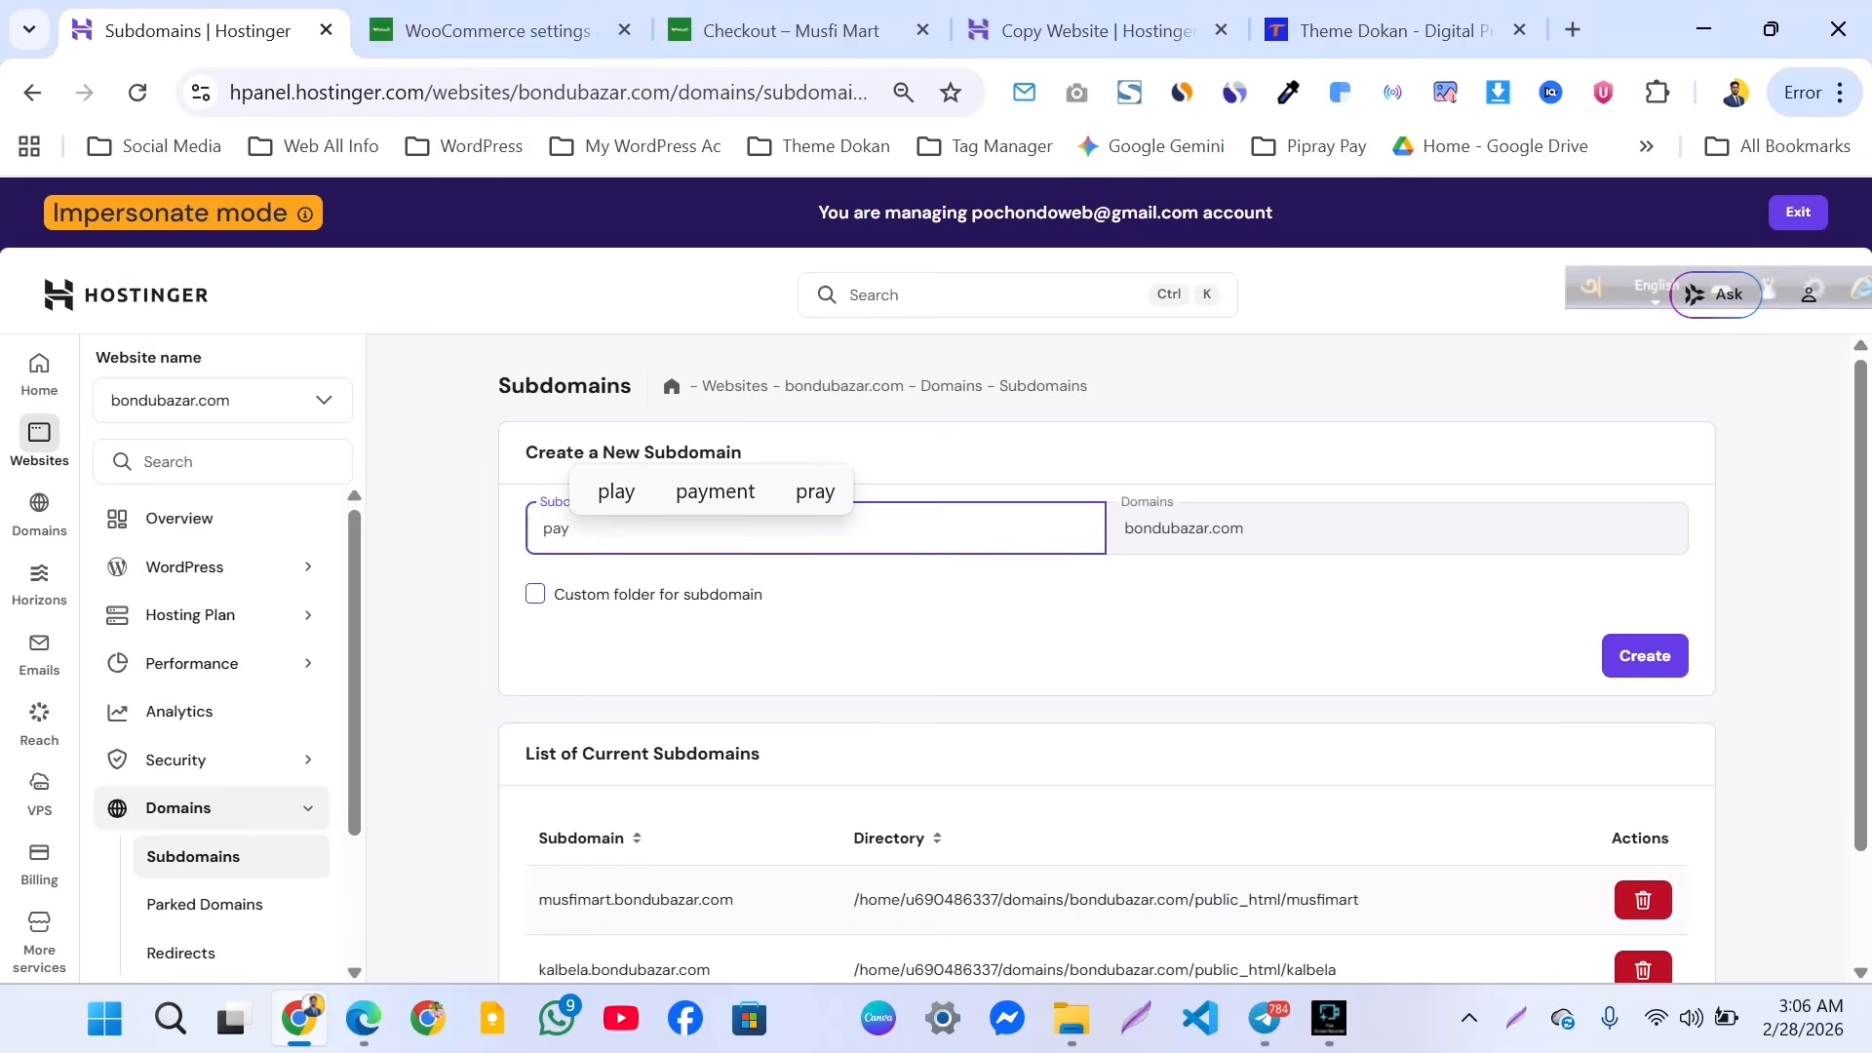
type("ment")
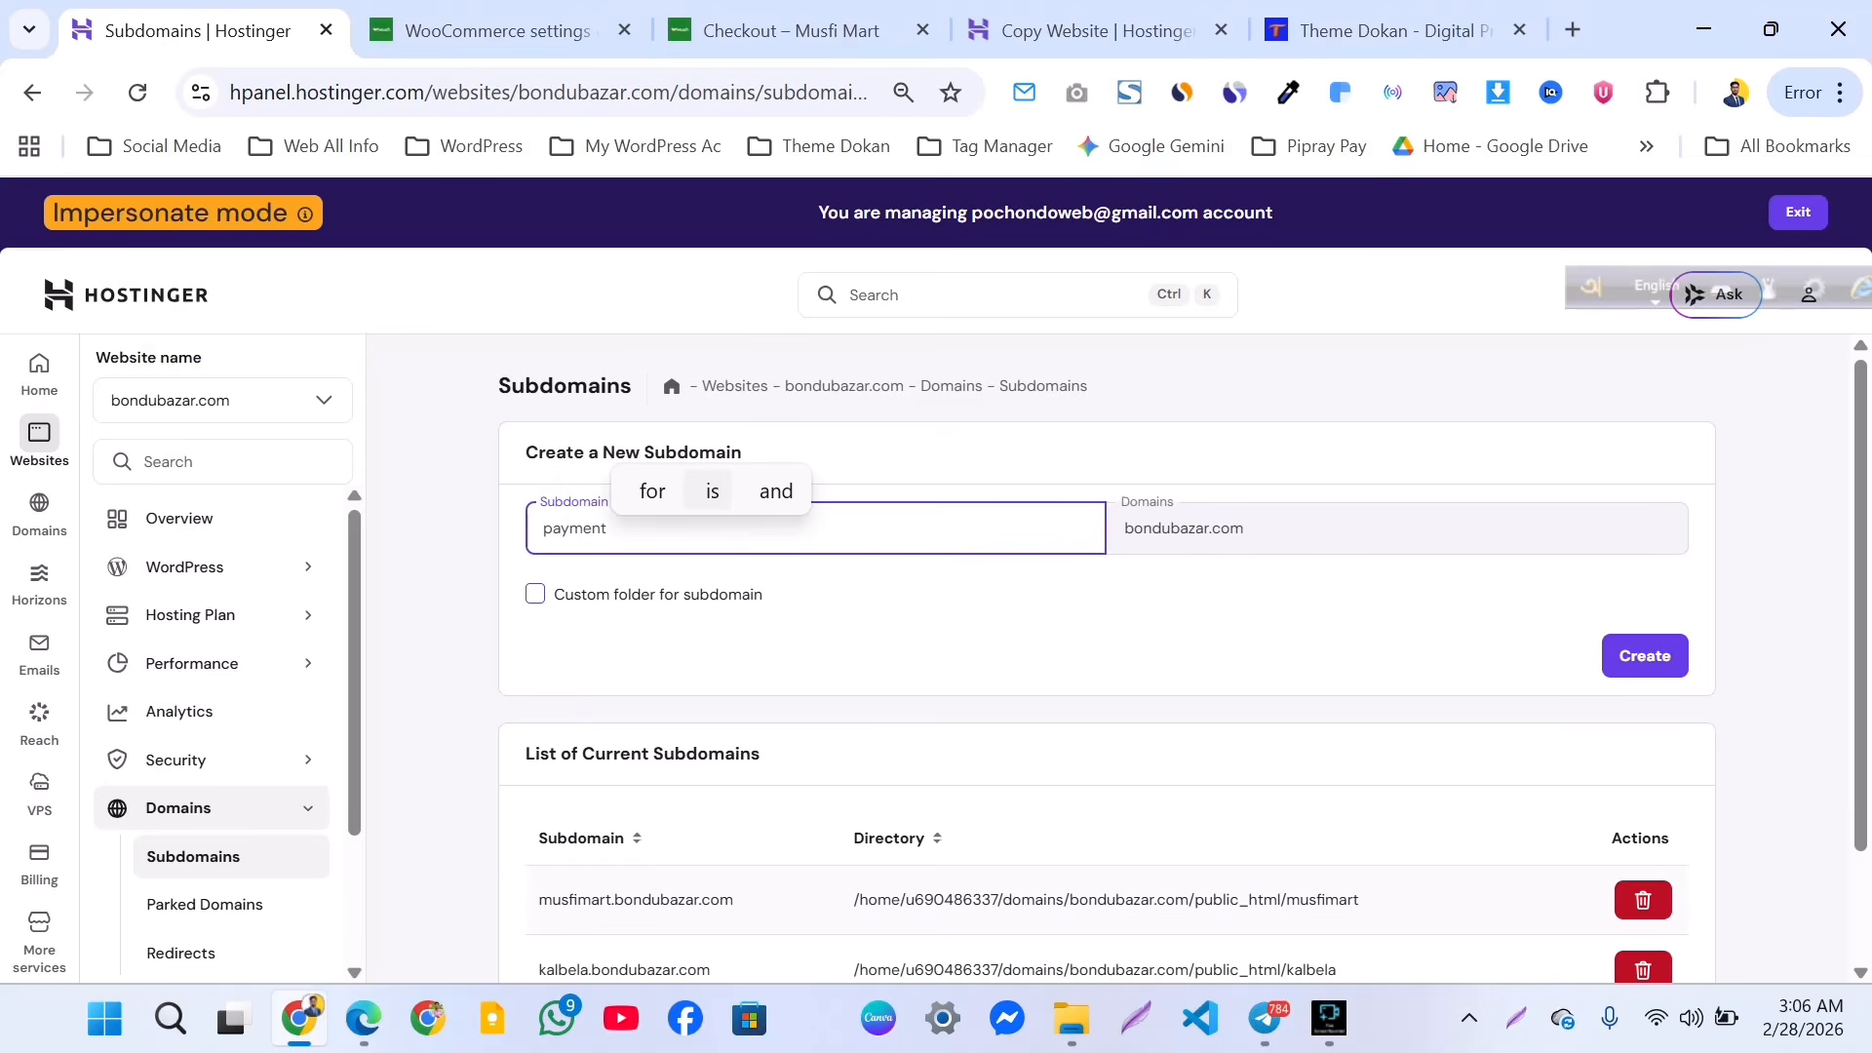
key("BackSpace")
Give the new subdomain the custom folder payment, and create it despite the nameserver notice.
left_click(535, 593)
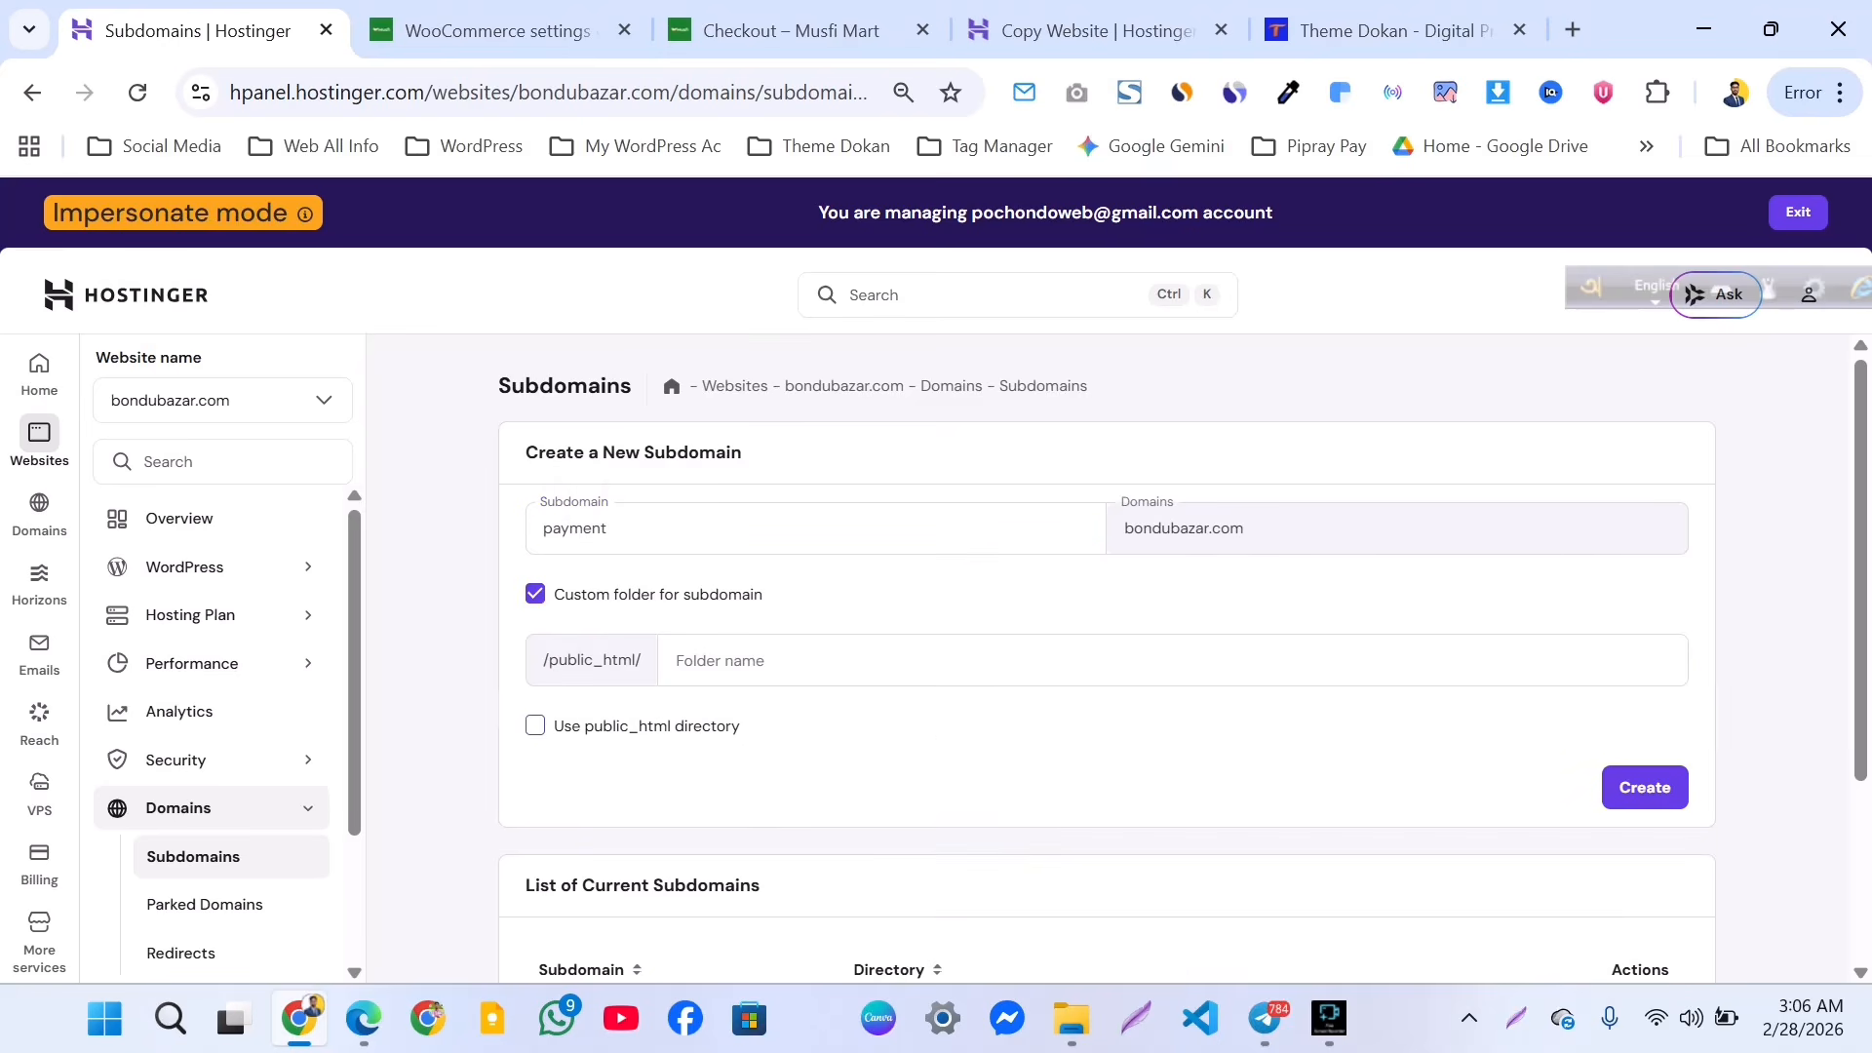
double_click(575, 528)
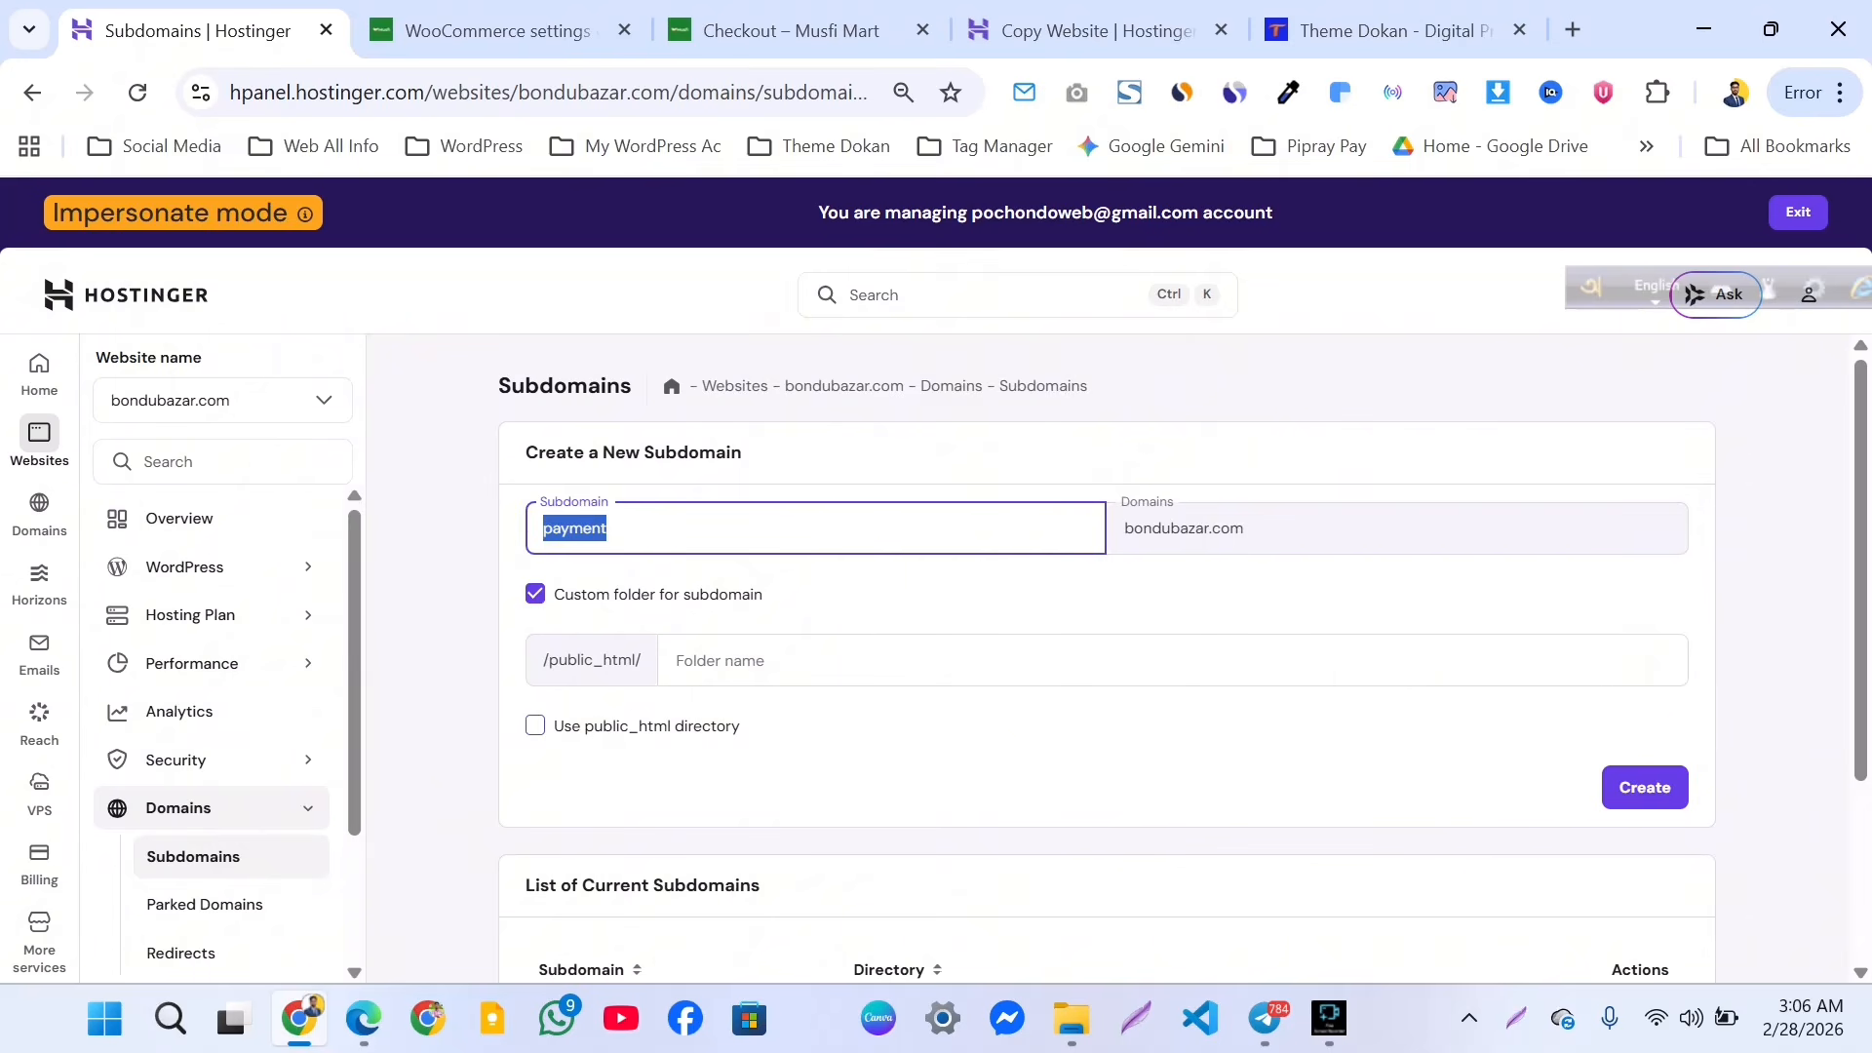
left_click(741, 661)
key("ctrl+v")
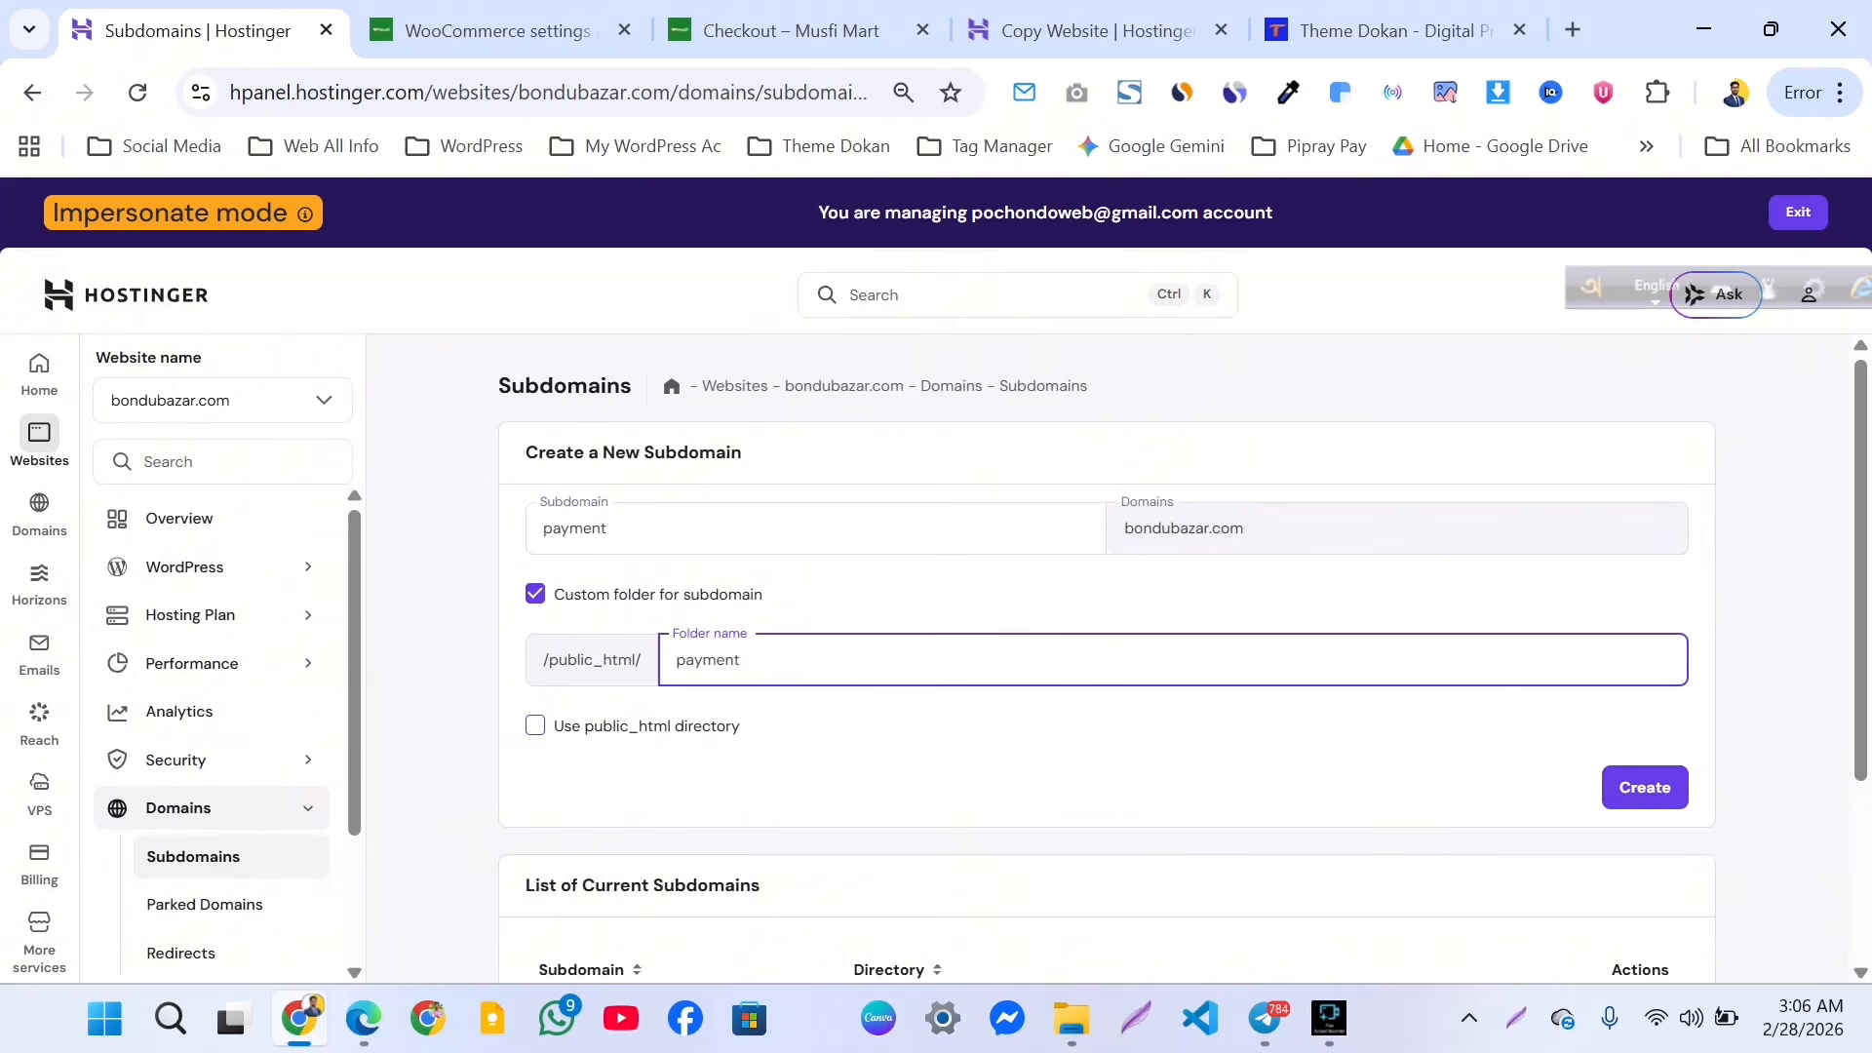
left_click(1645, 787)
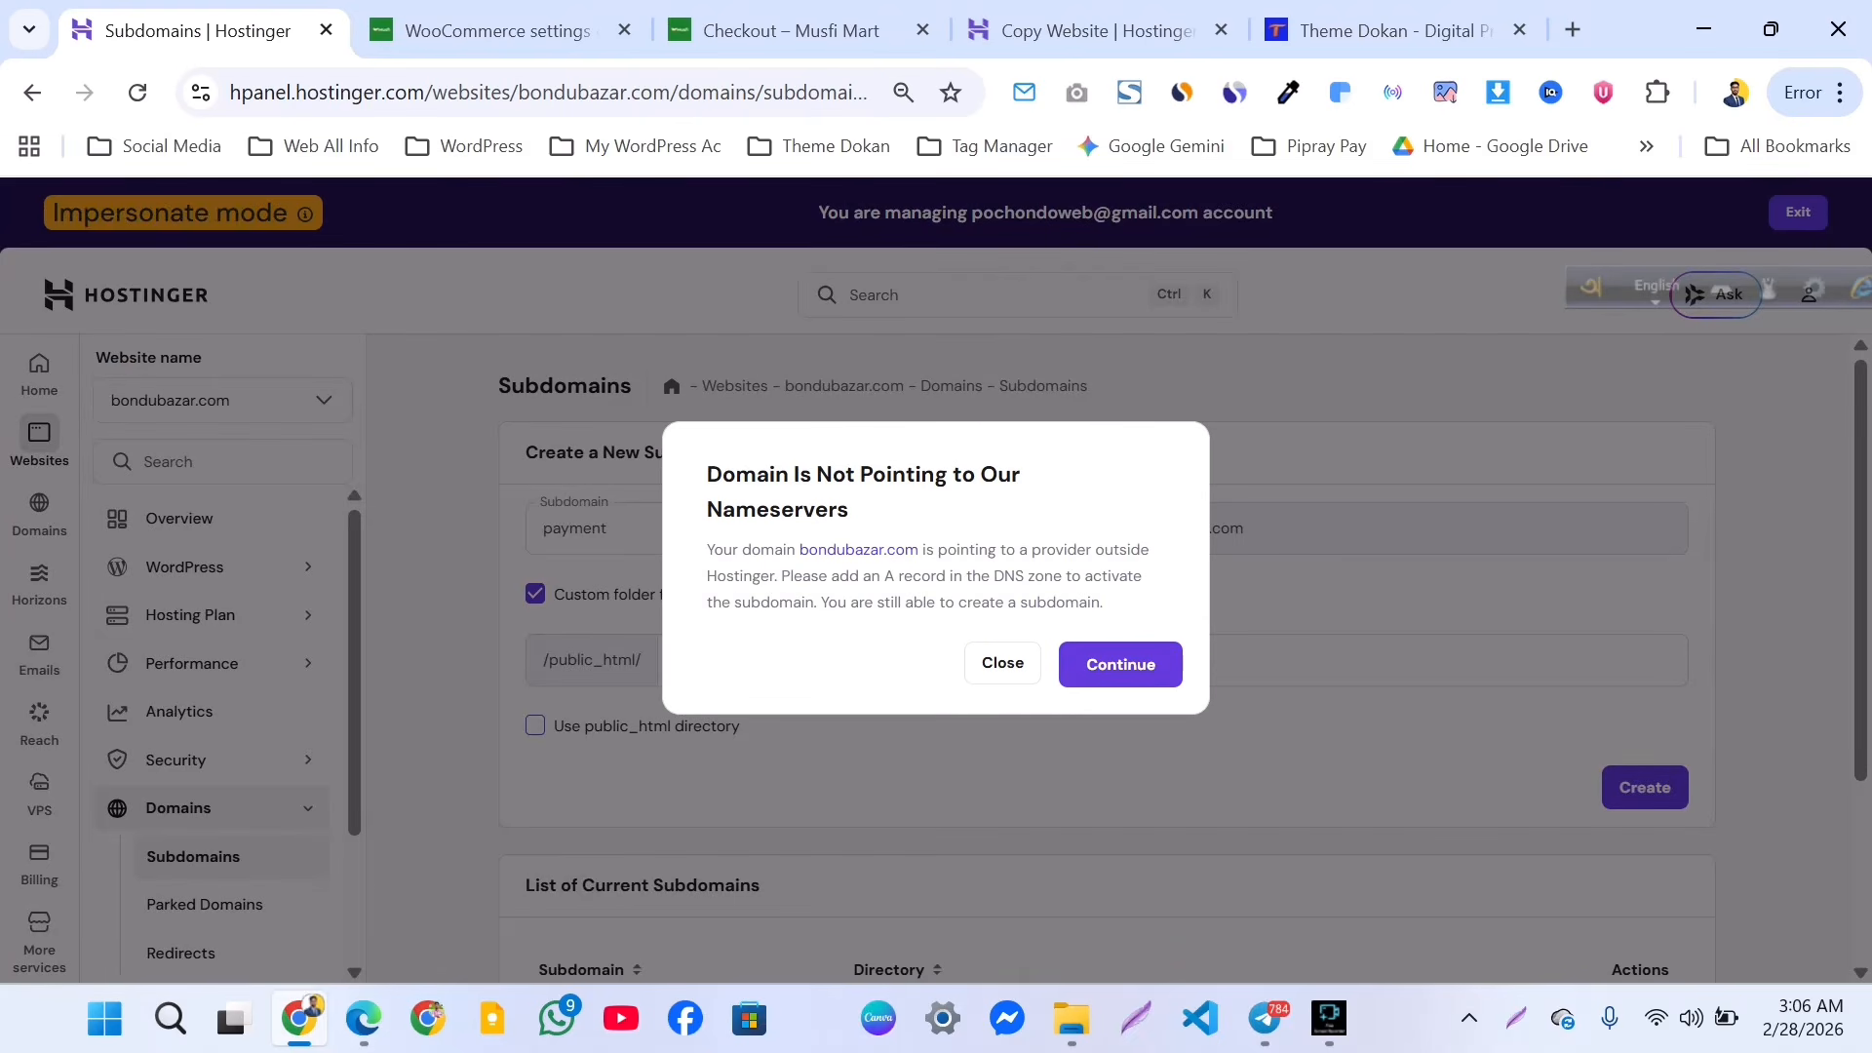
left_click(1120, 665)
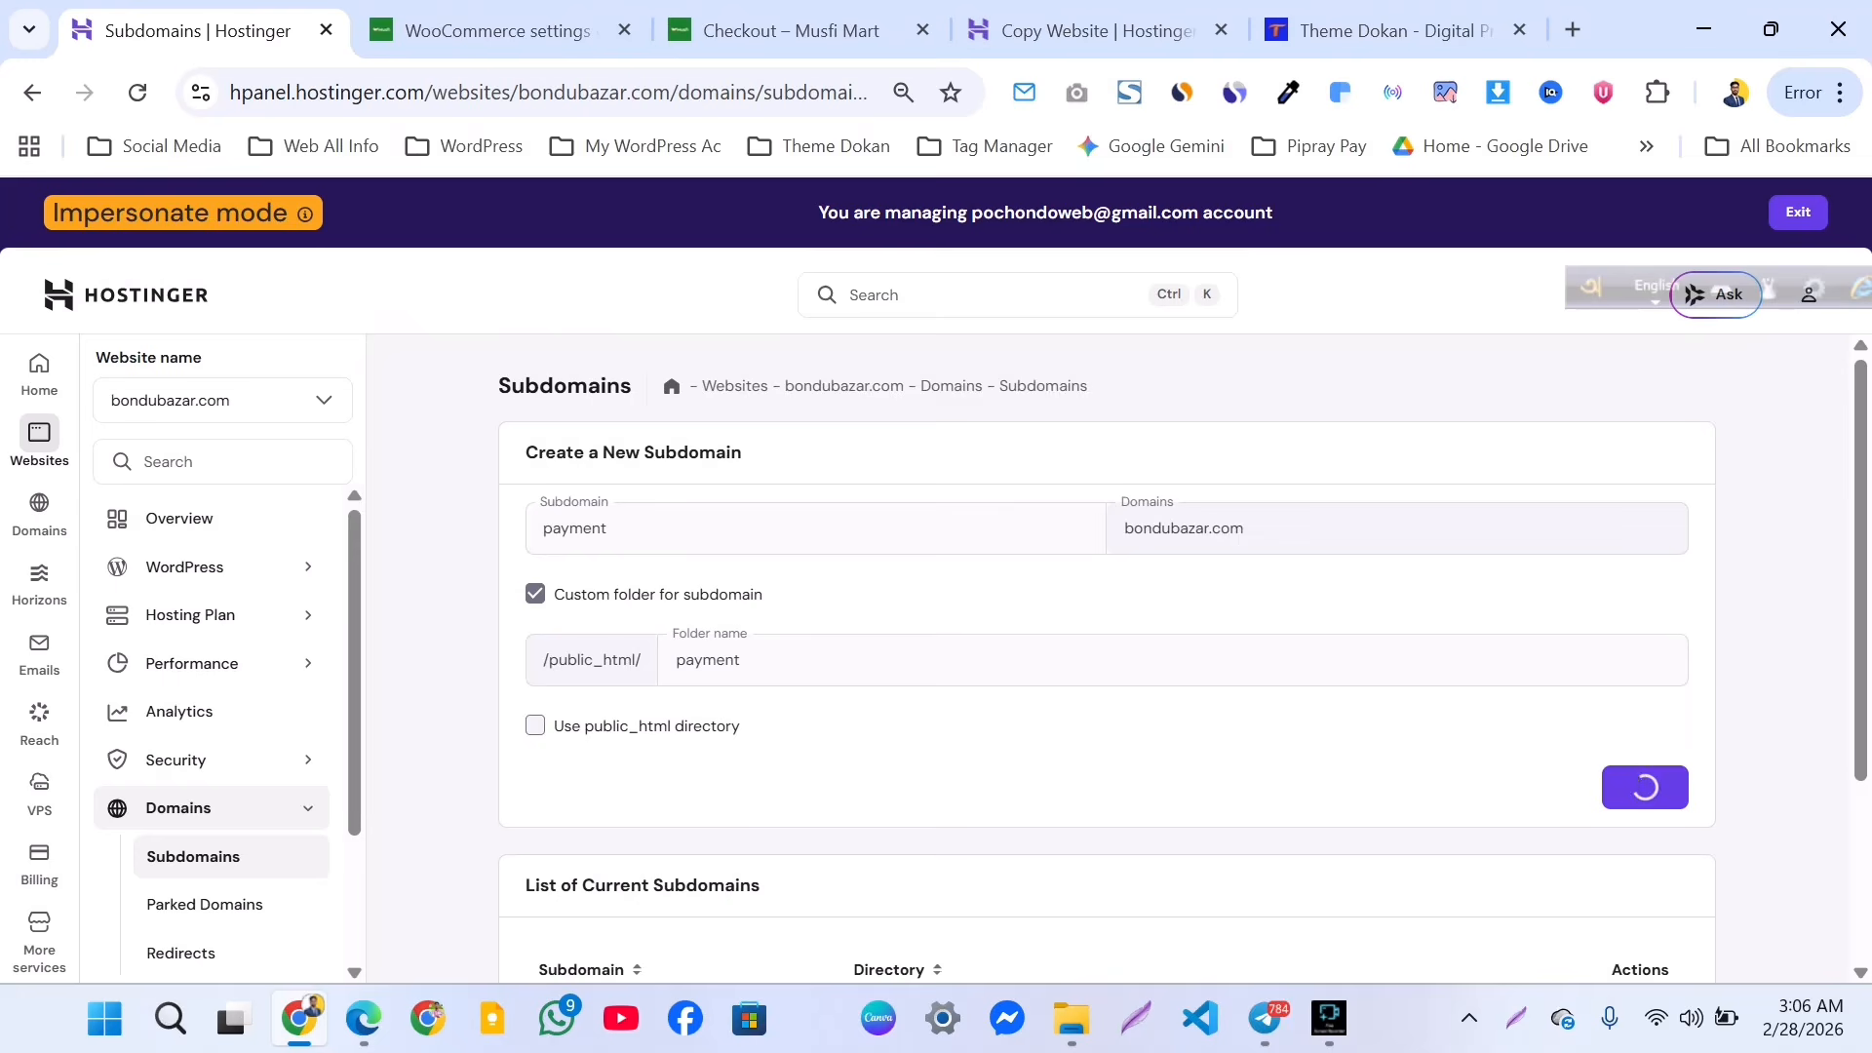
Copy the address payment.bondubazar.com from the list of current subdomains.
scroll(1121, 702, "down", 3)
scroll(1121, 702, "up", 3)
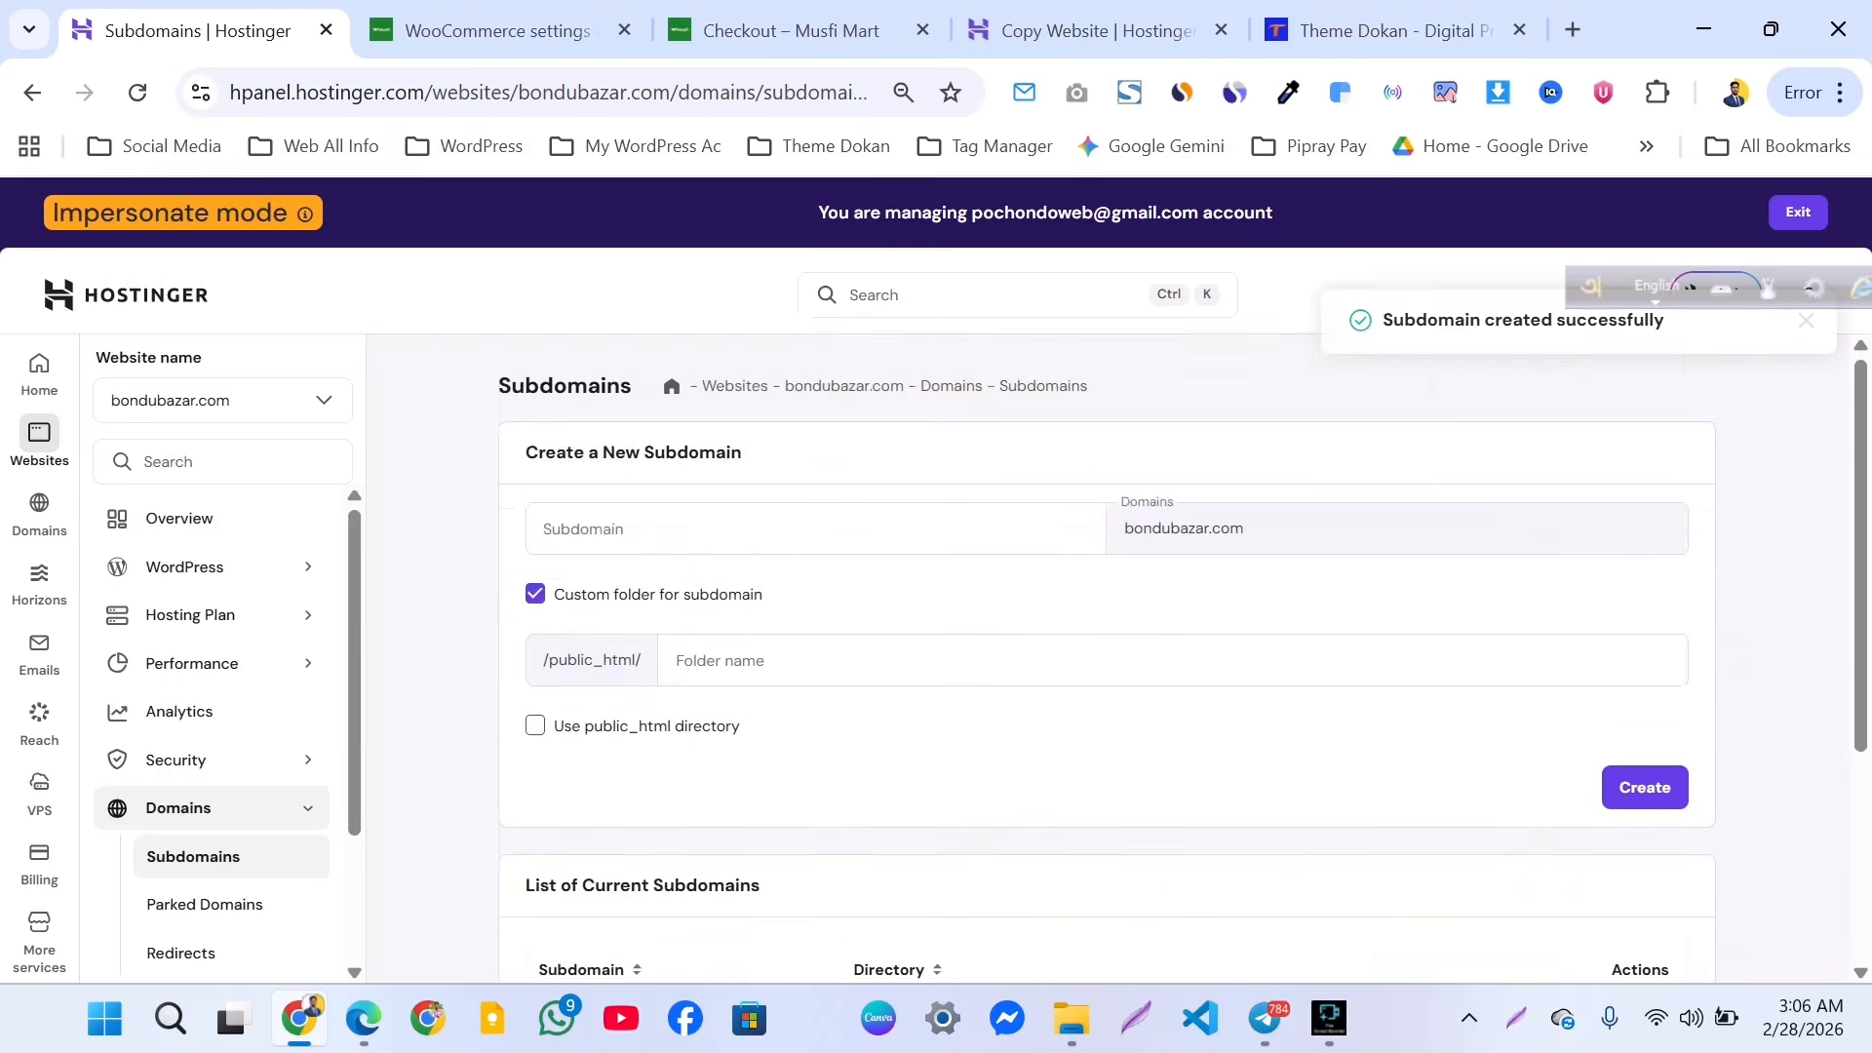
scroll(1121, 702, "down", 3)
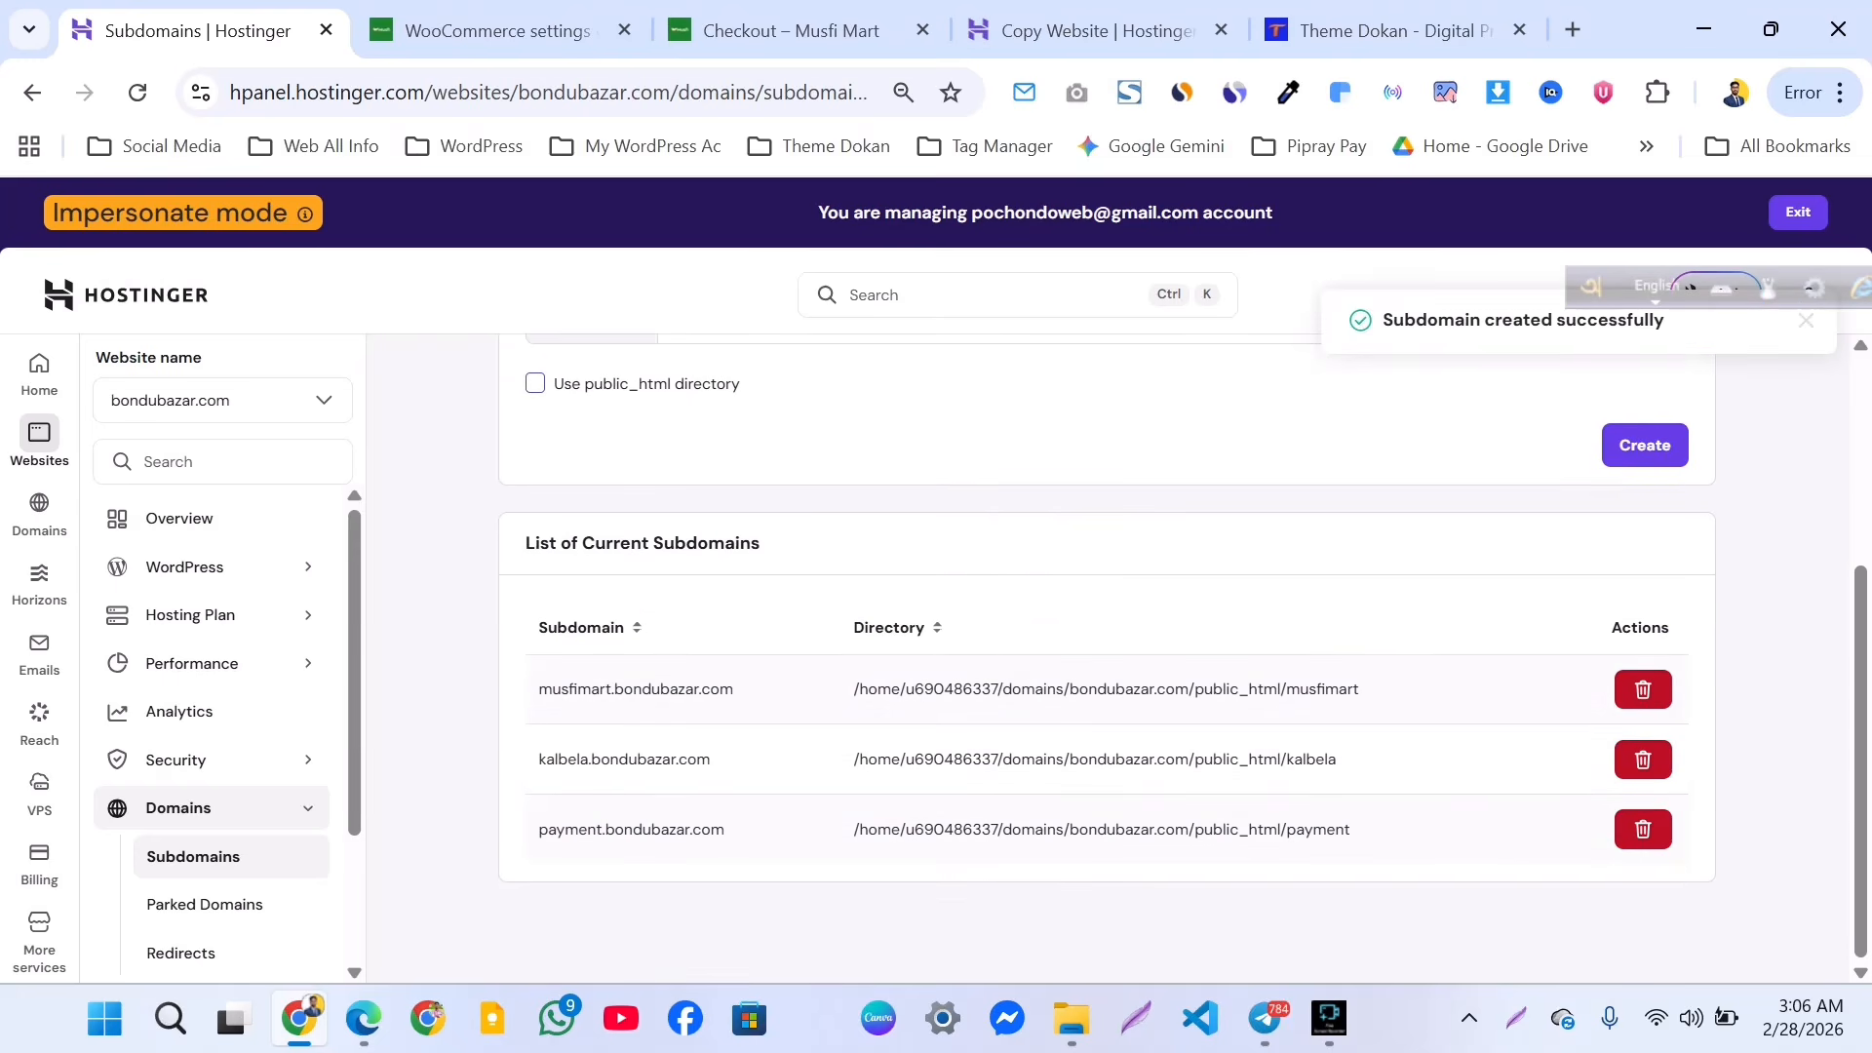
left_click_drag(725, 830, 538, 830)
key("ctrl+c")
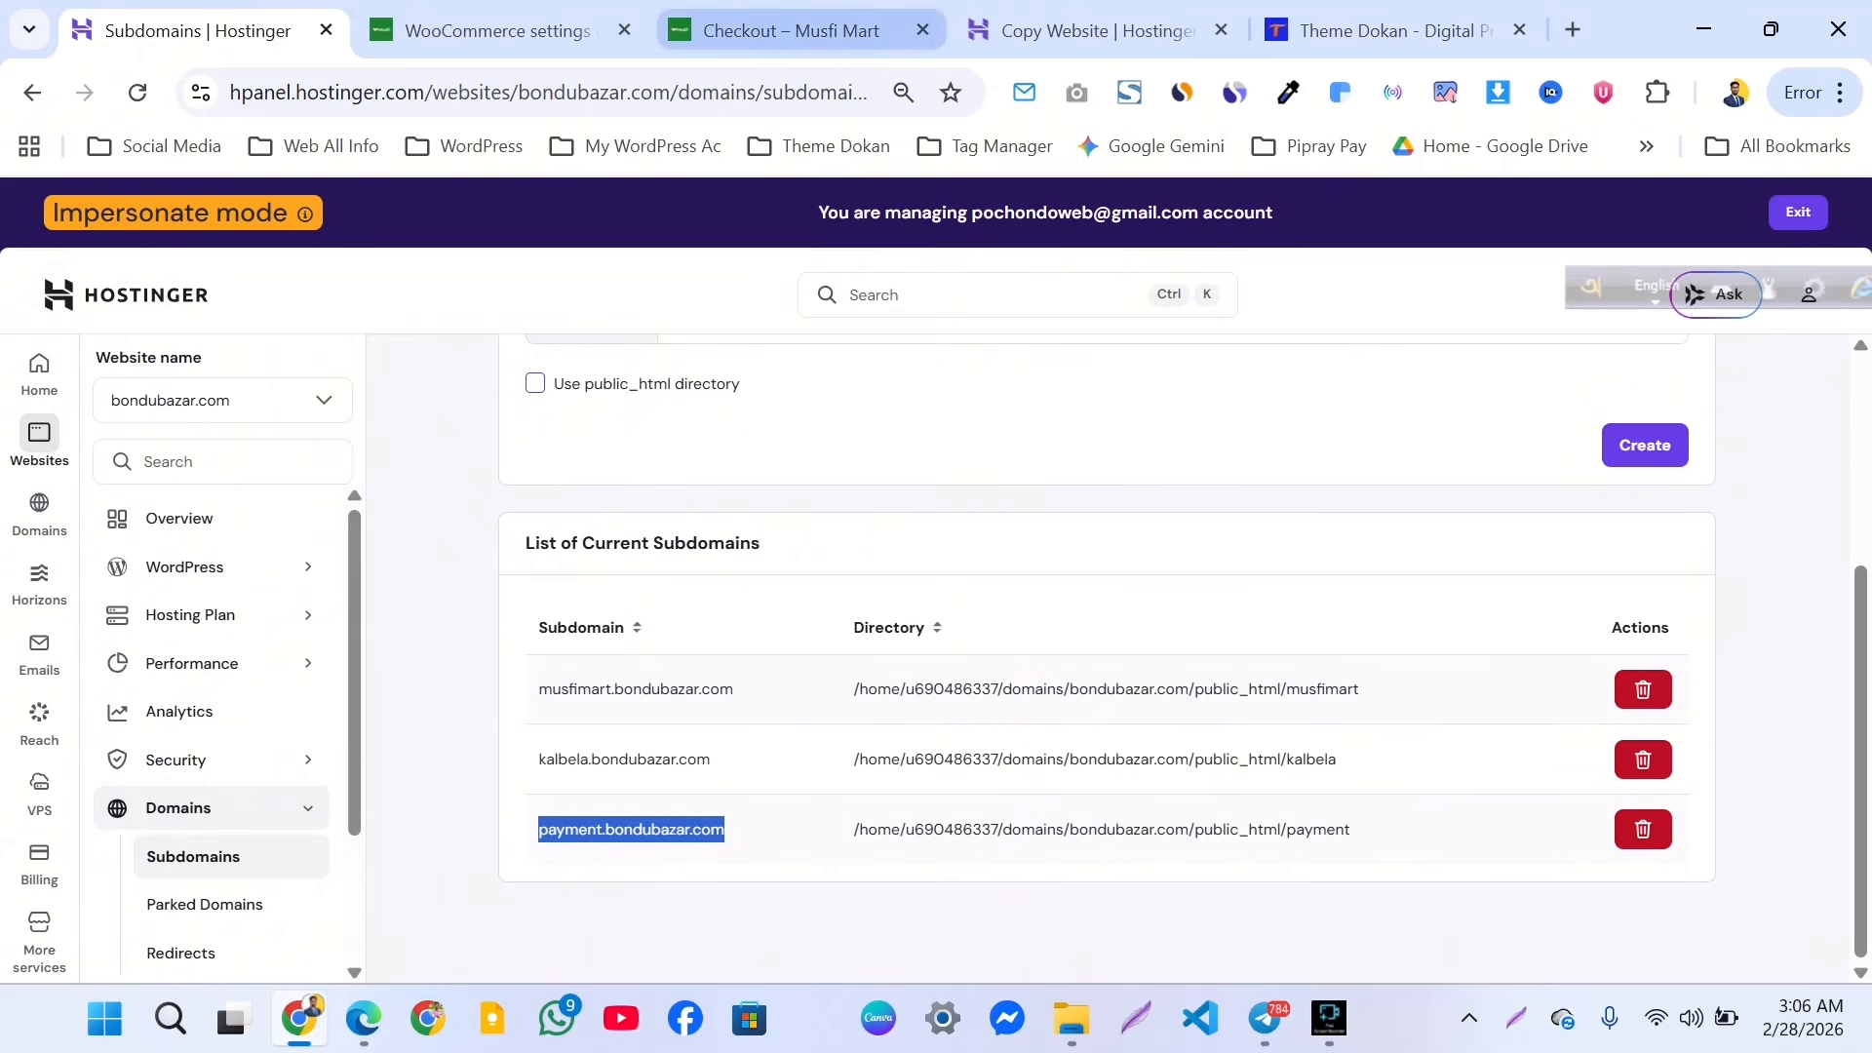
Load payment.bondubazar.com in place of the Theme Dokan page to check the new subdomain.
left_click(789, 30)
left_click(497, 31)
left_click(1097, 30)
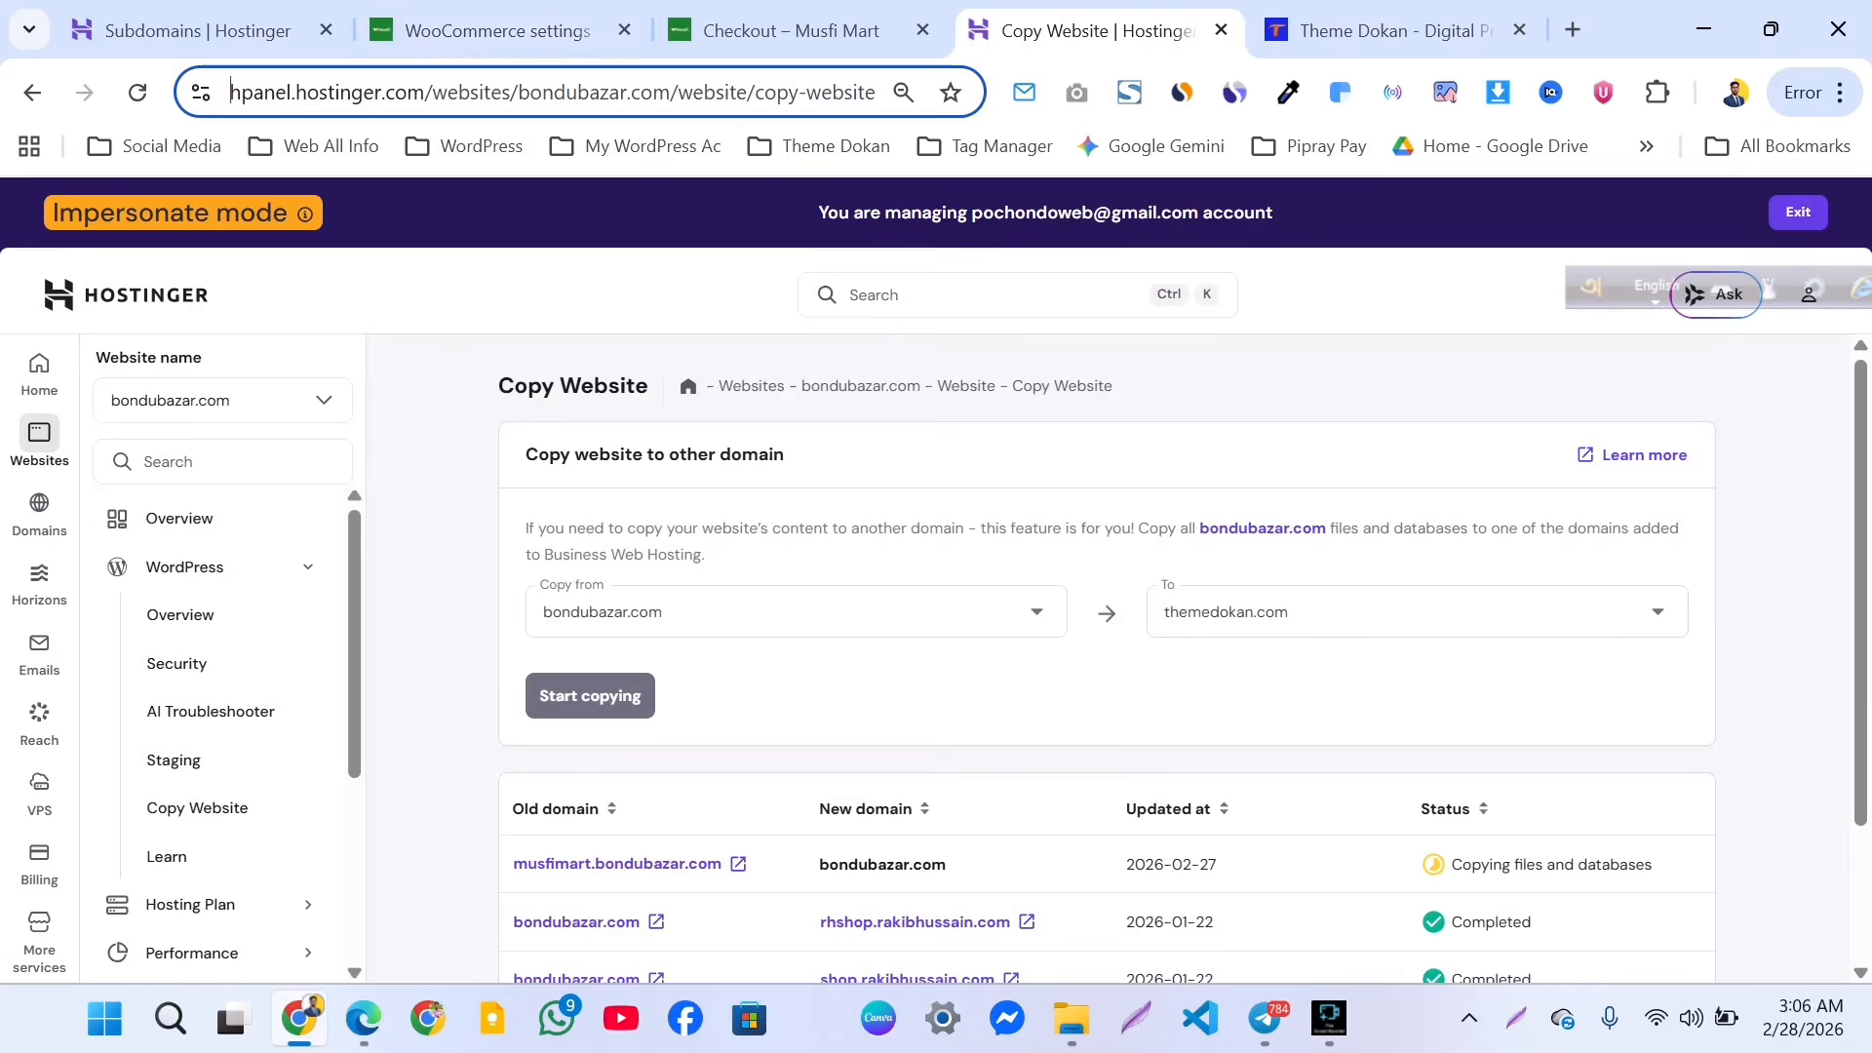
left_click(1394, 30)
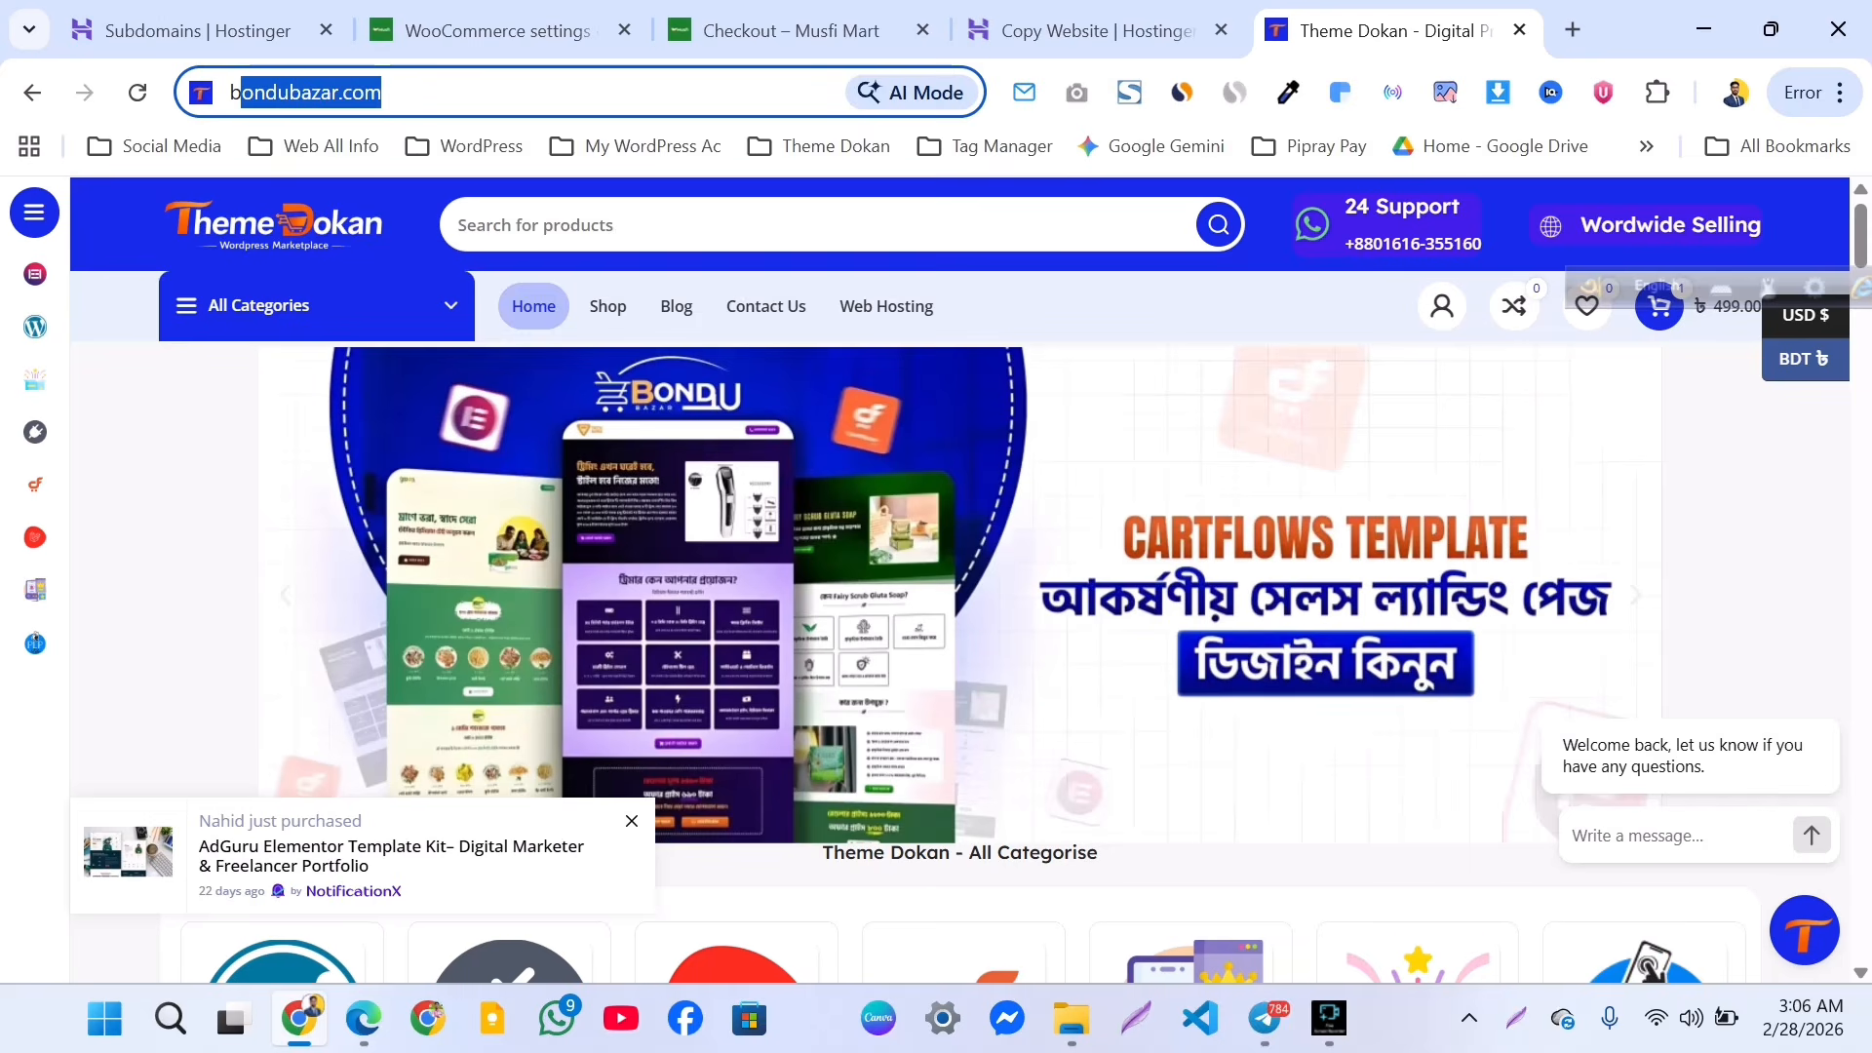
key("ctrl+v")
key("Return")
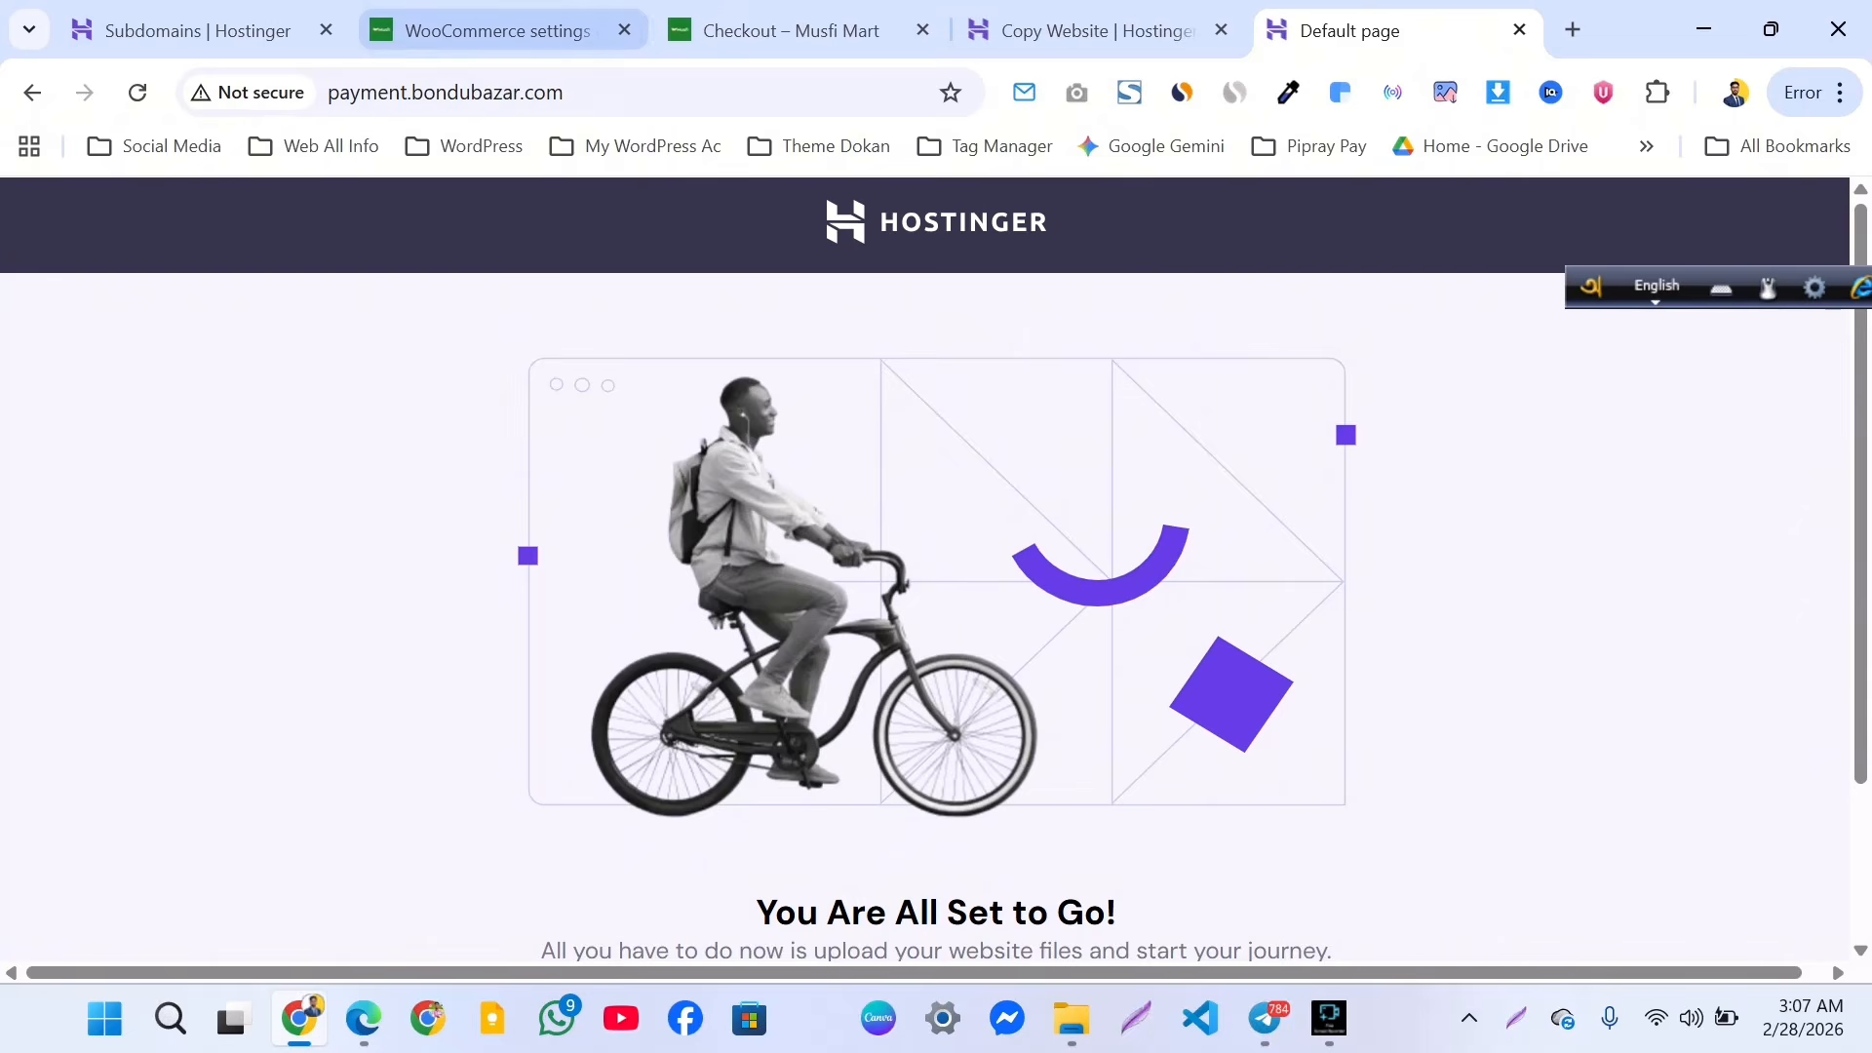
Go back to Hostinger and open the File Manager with access to all files of Business Web Hosting.
left_click(195, 31)
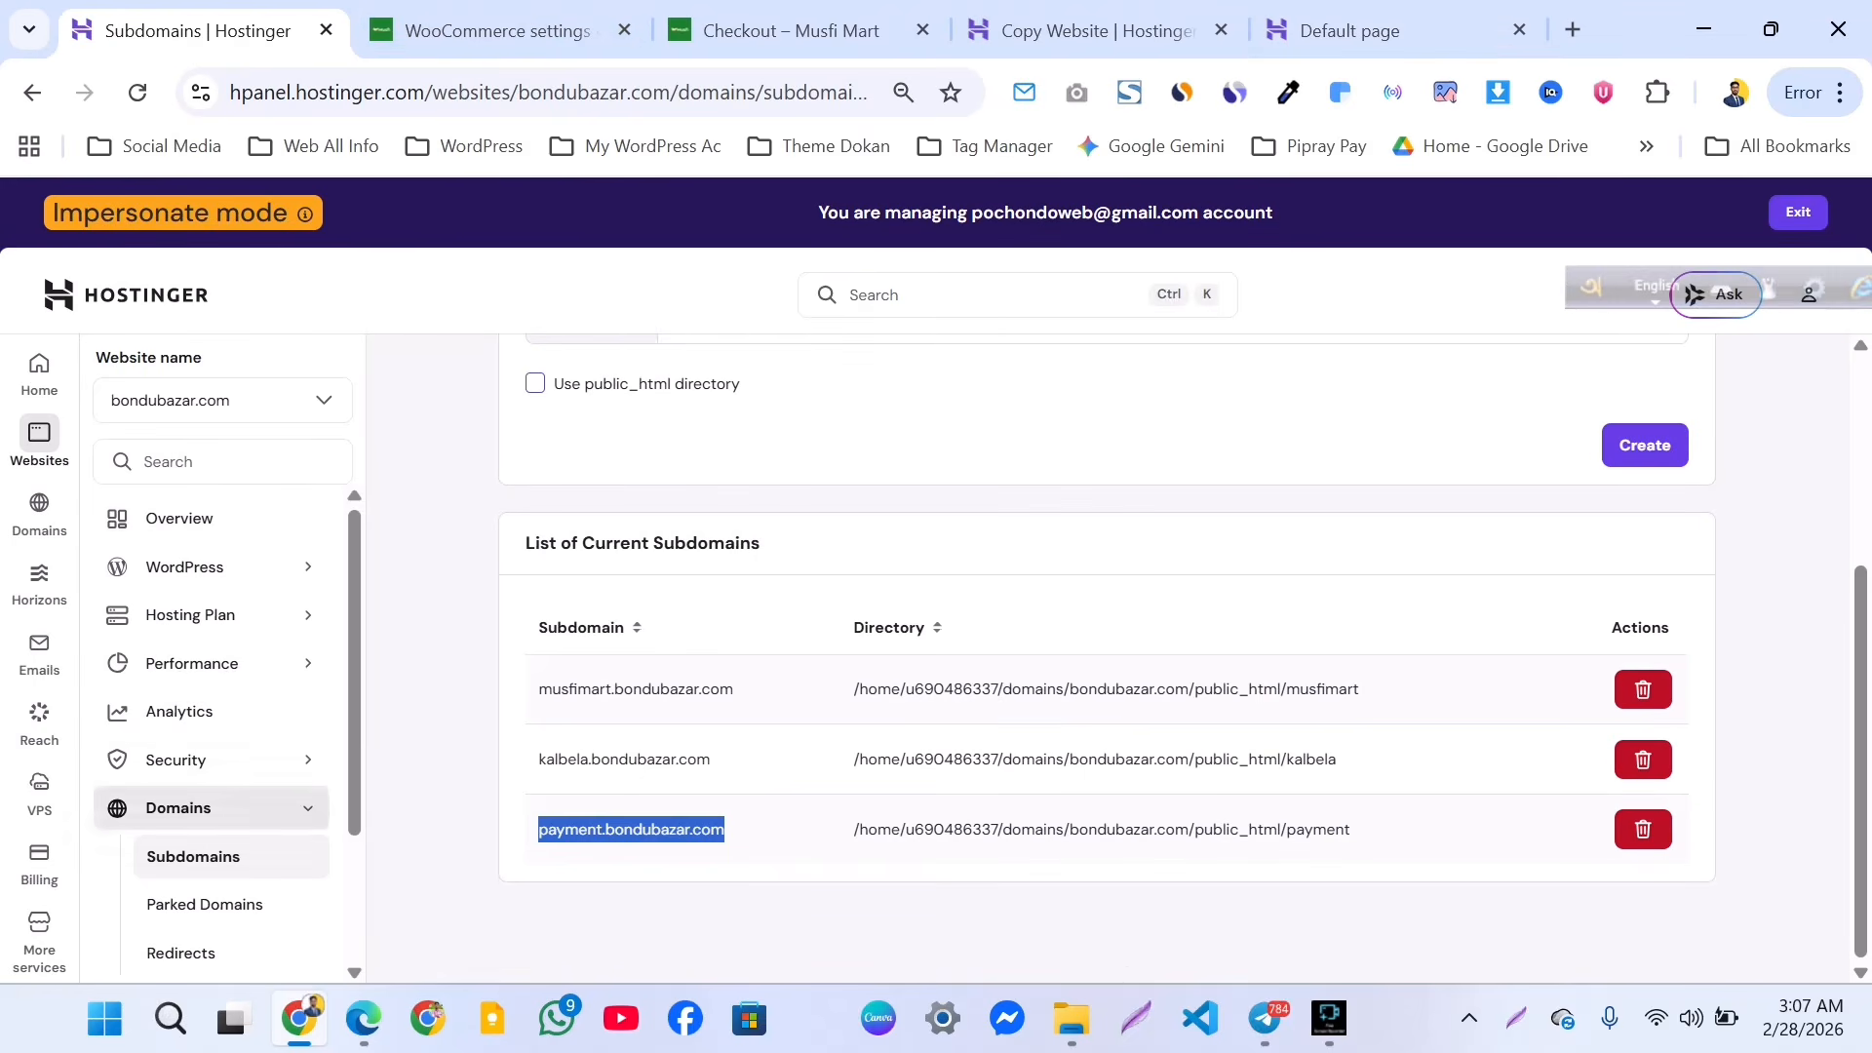
scroll(195, 809, "down", 2)
left_click(162, 861)
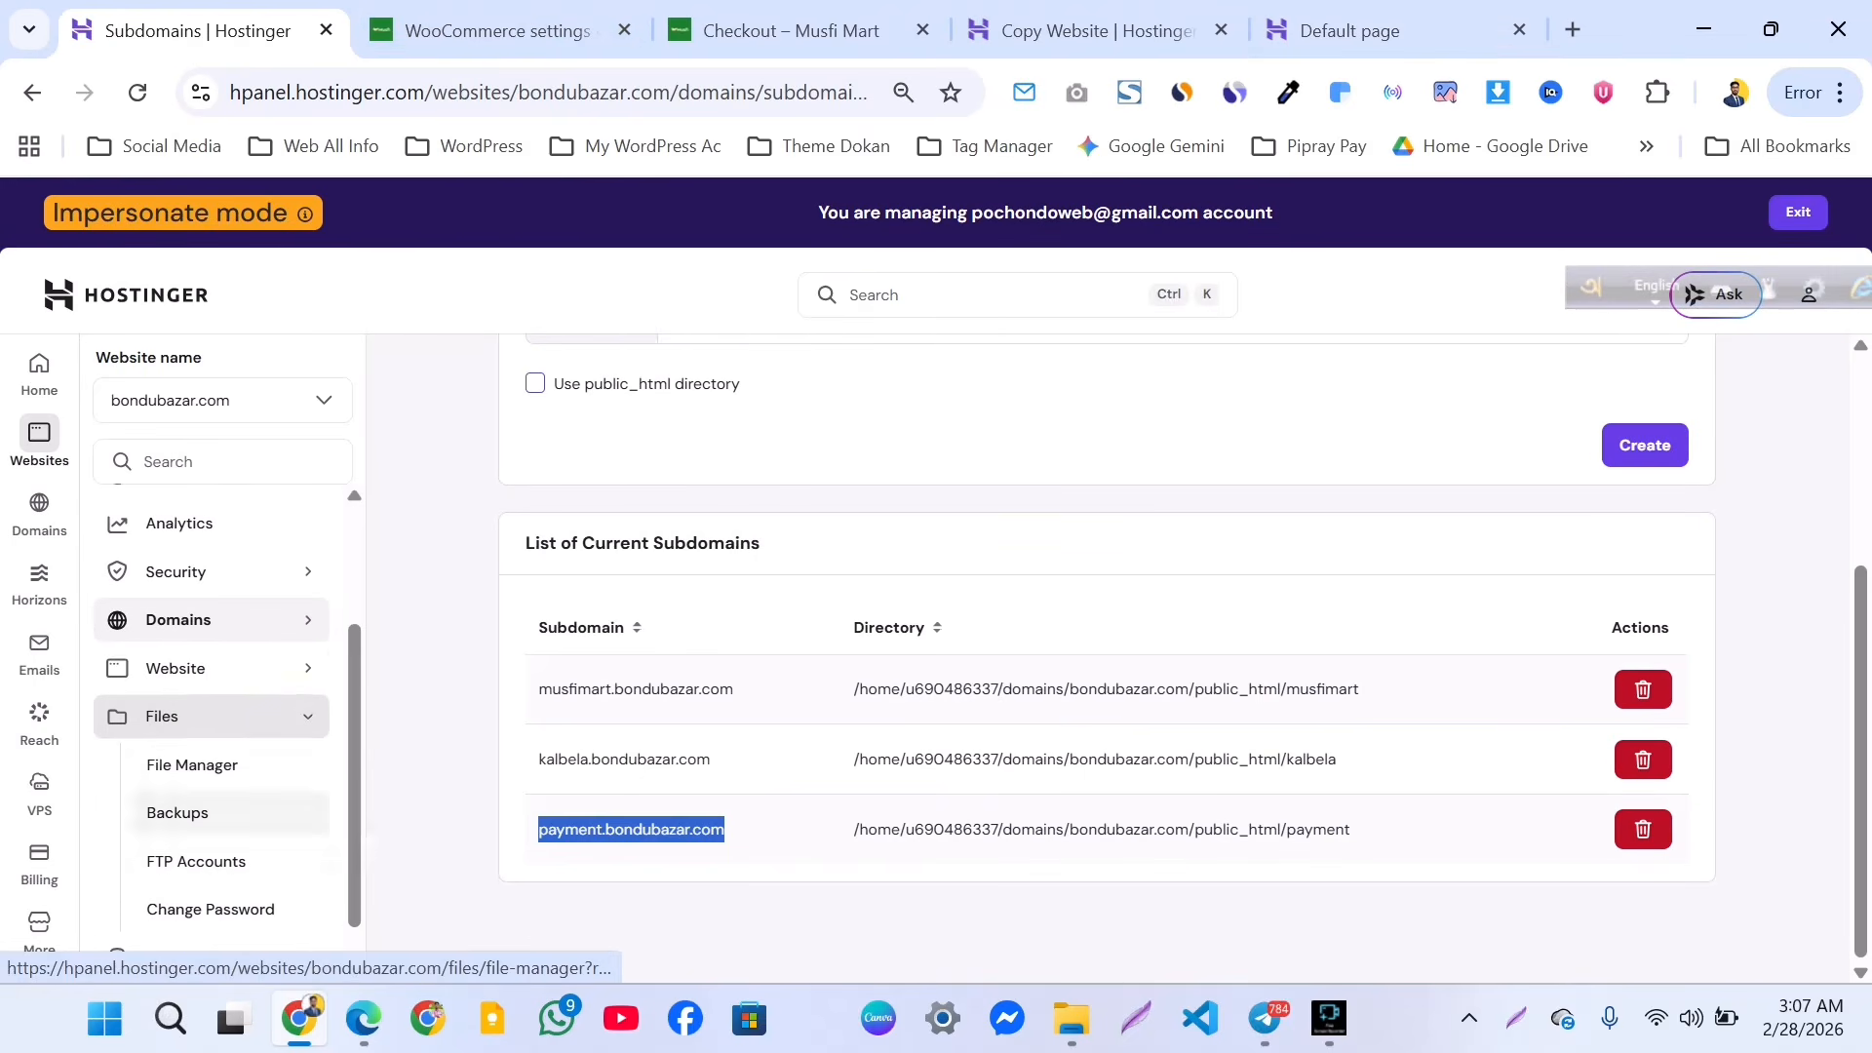
left_click(194, 764)
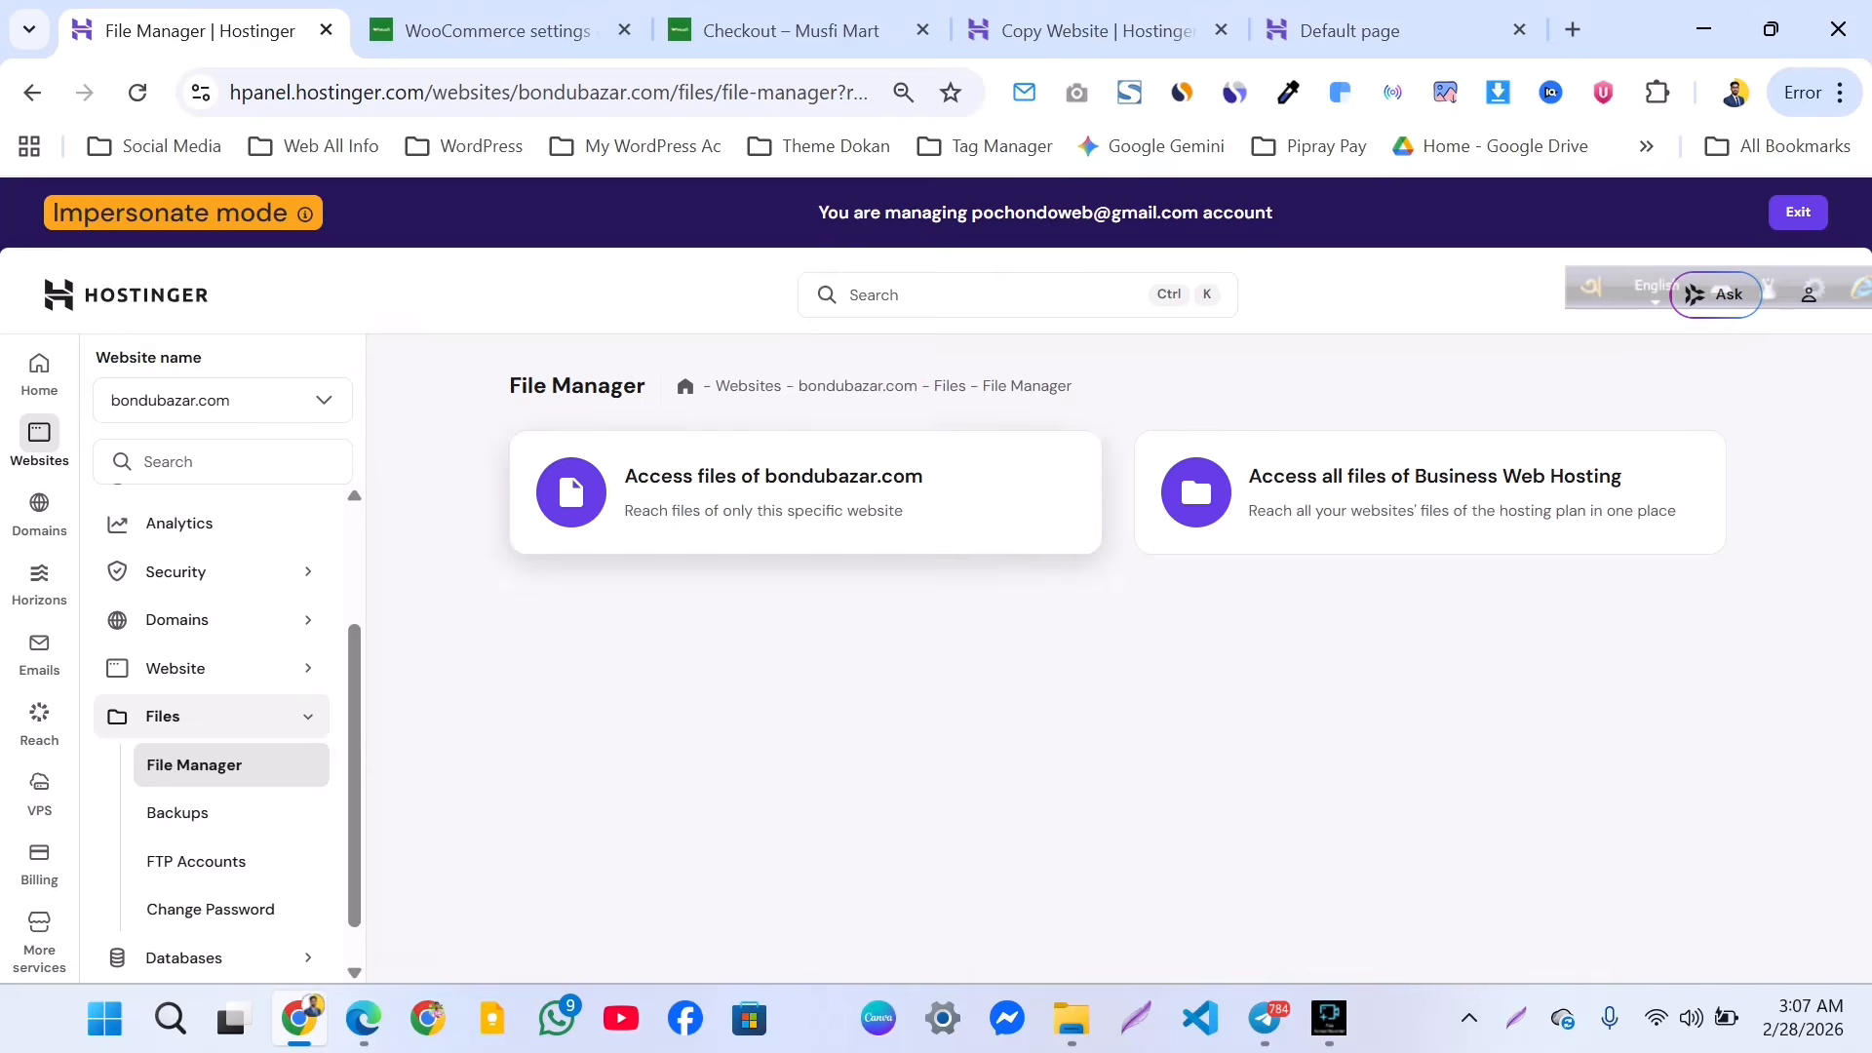
left_click(1191, 463)
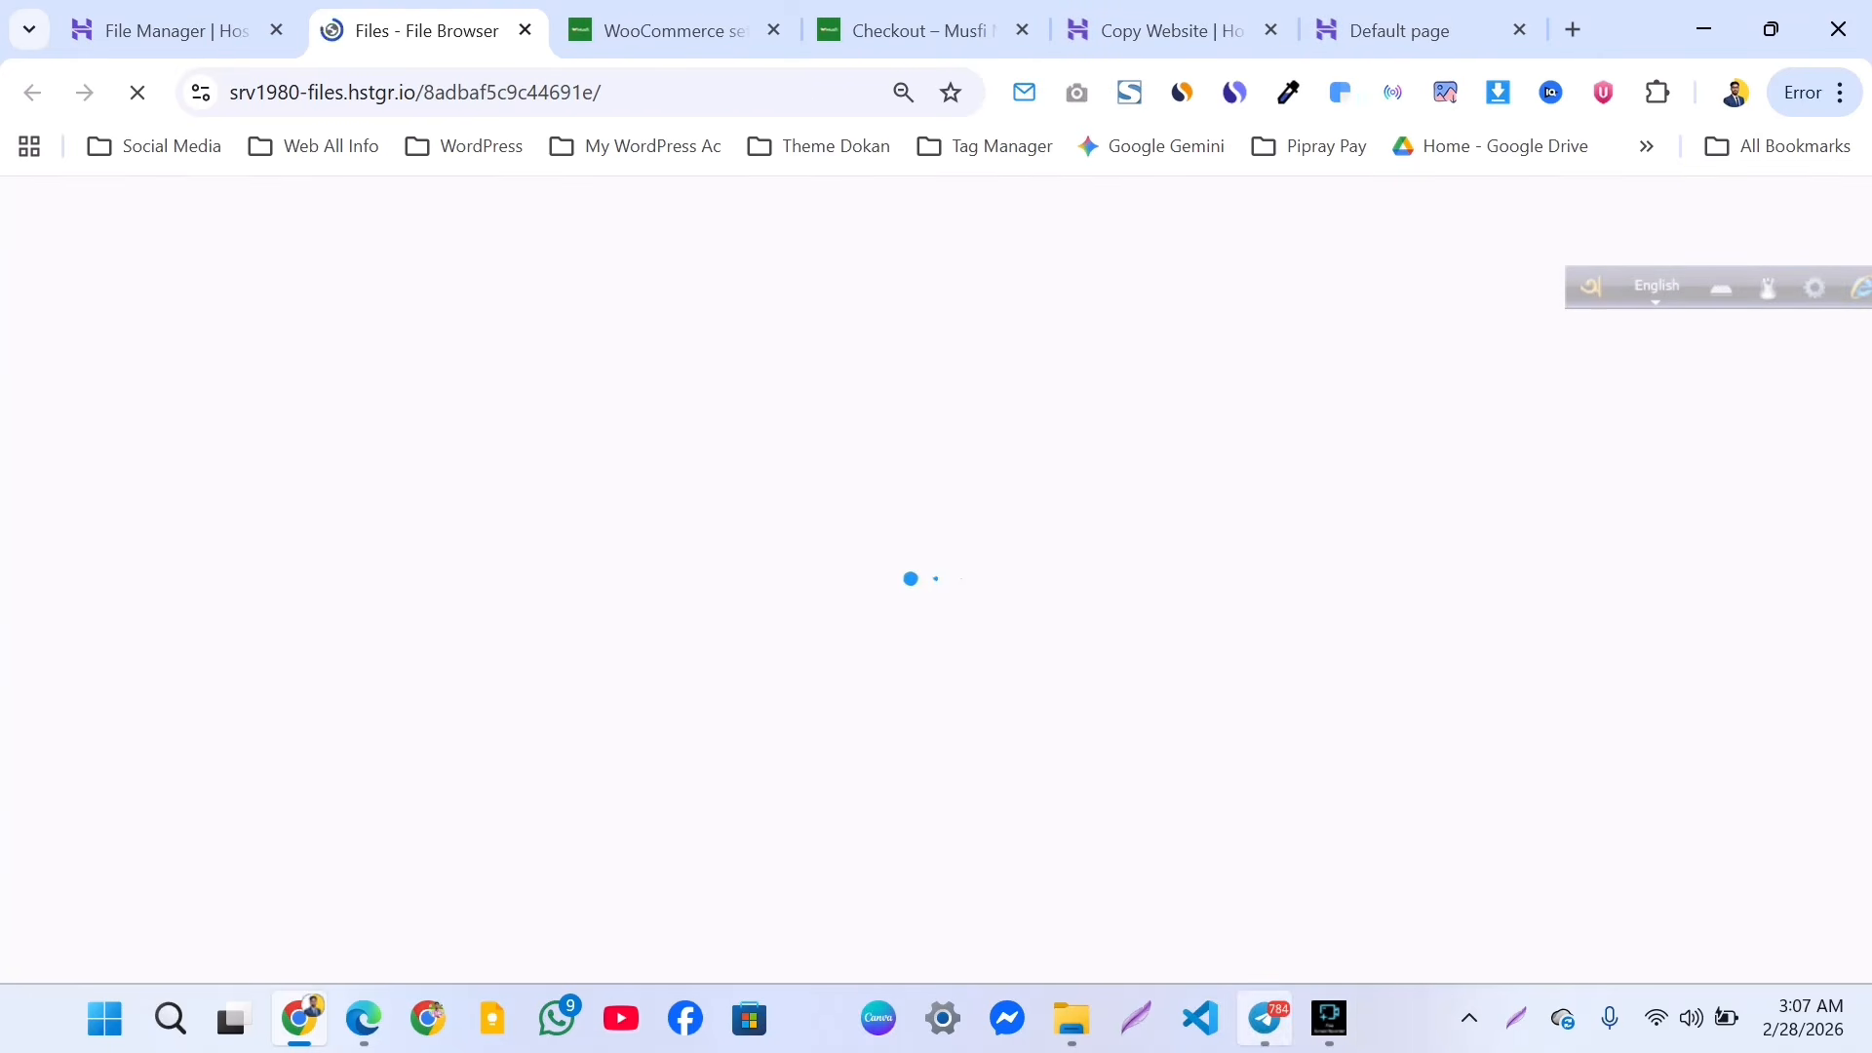
Switch to Telegram to look at the pinned PipraPay files for WordPress, and return to the file browser.
left_click(1266, 1018)
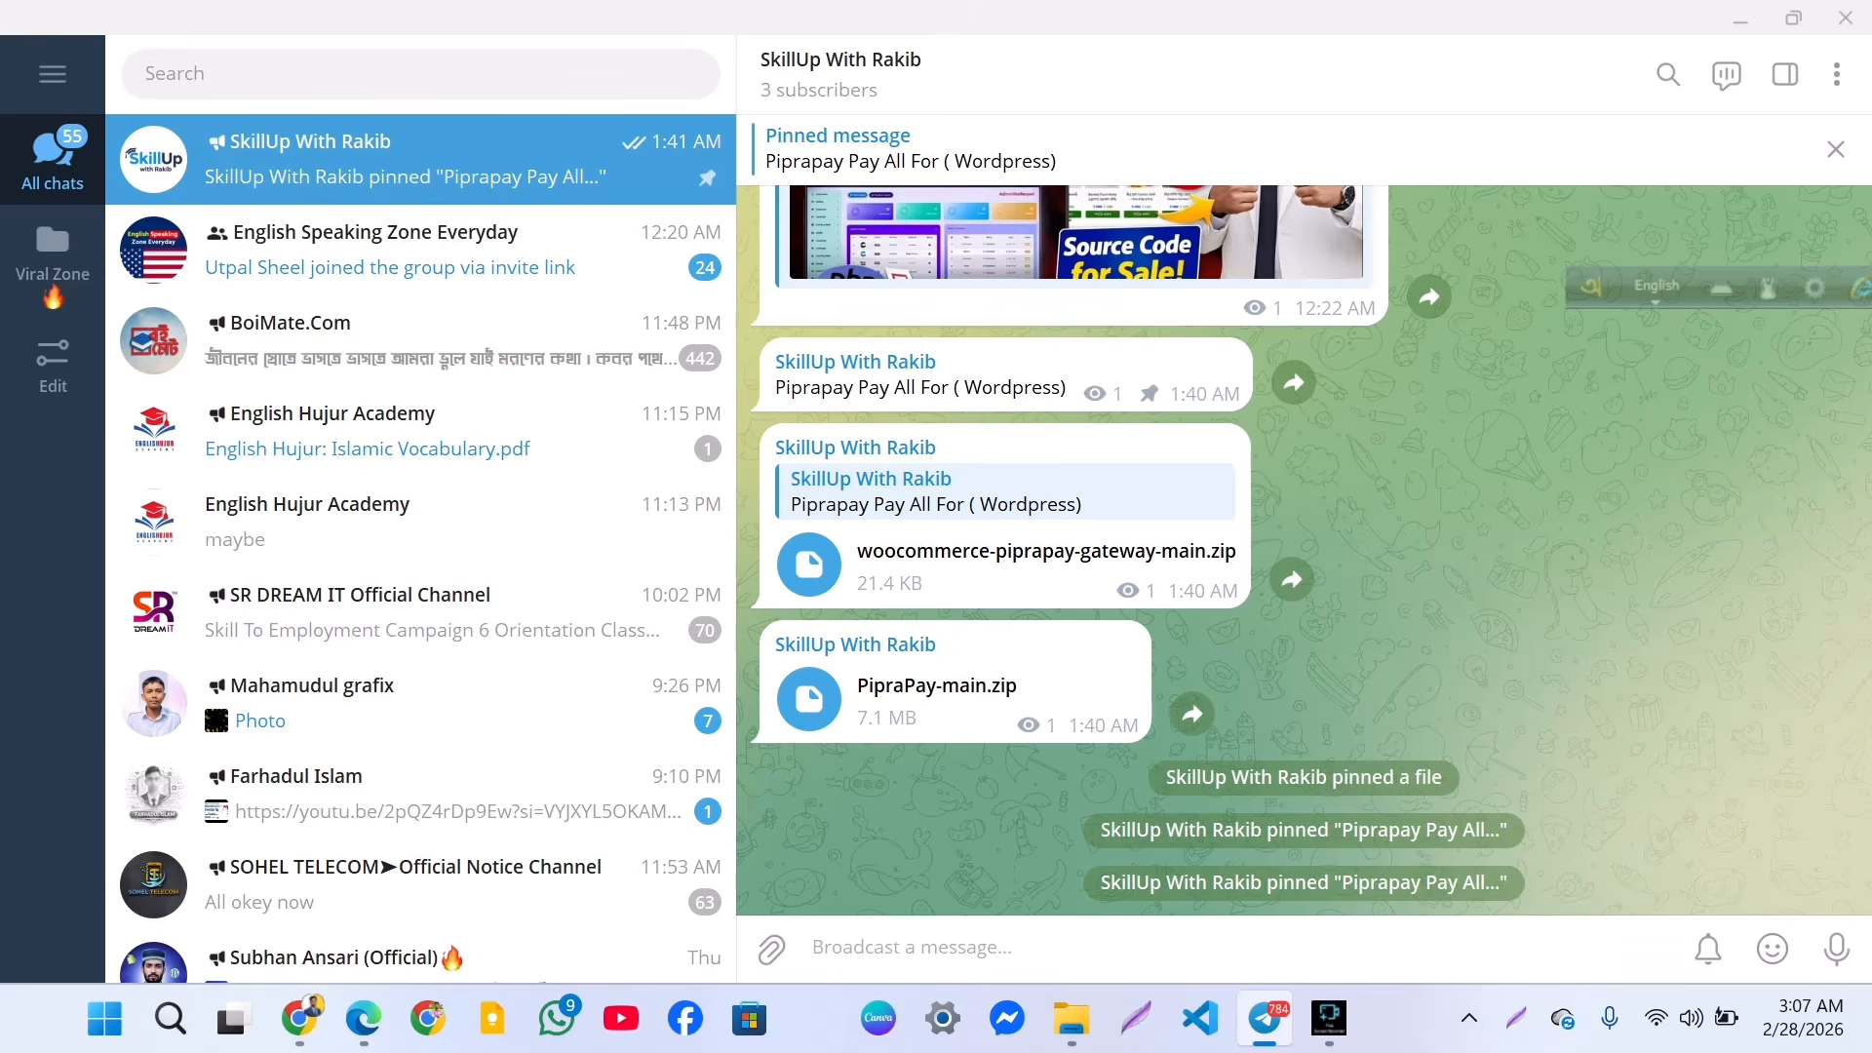
left_click(1740, 18)
Delete default.php from the payment folder inside public_html.
double_click(458, 492)
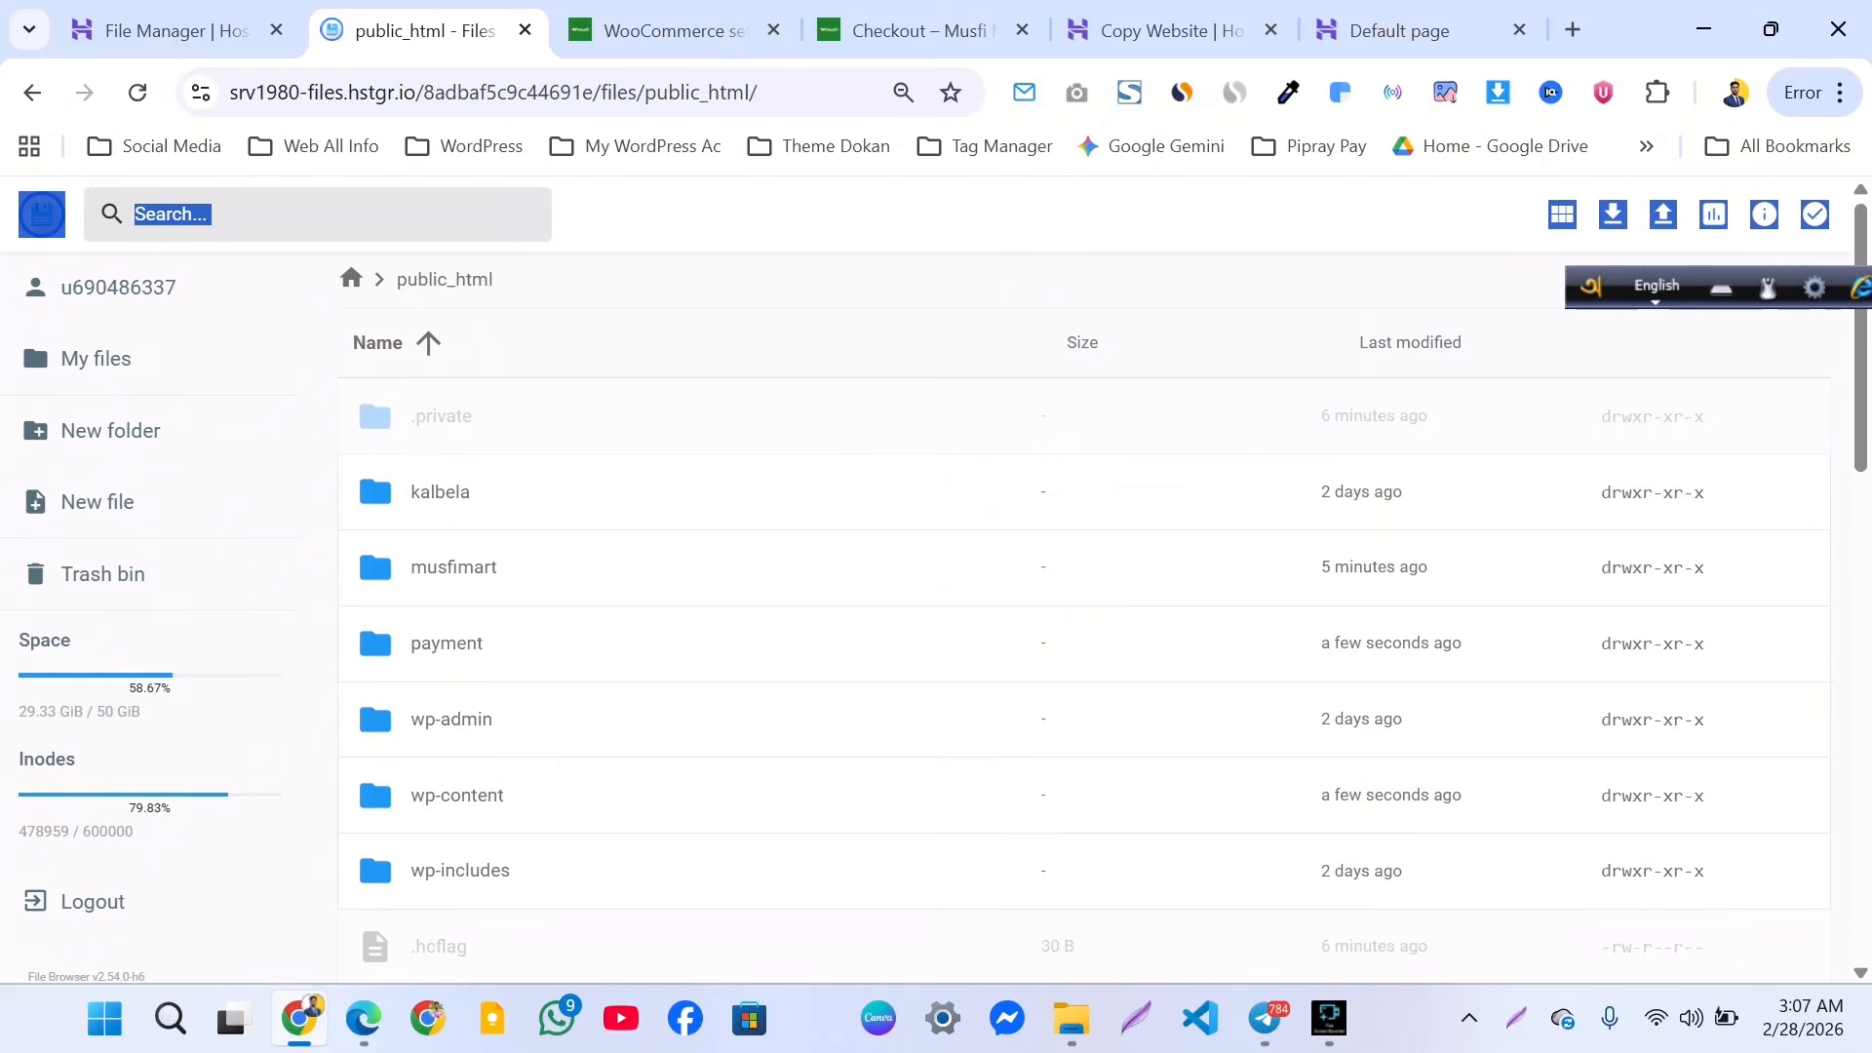
double_click(447, 643)
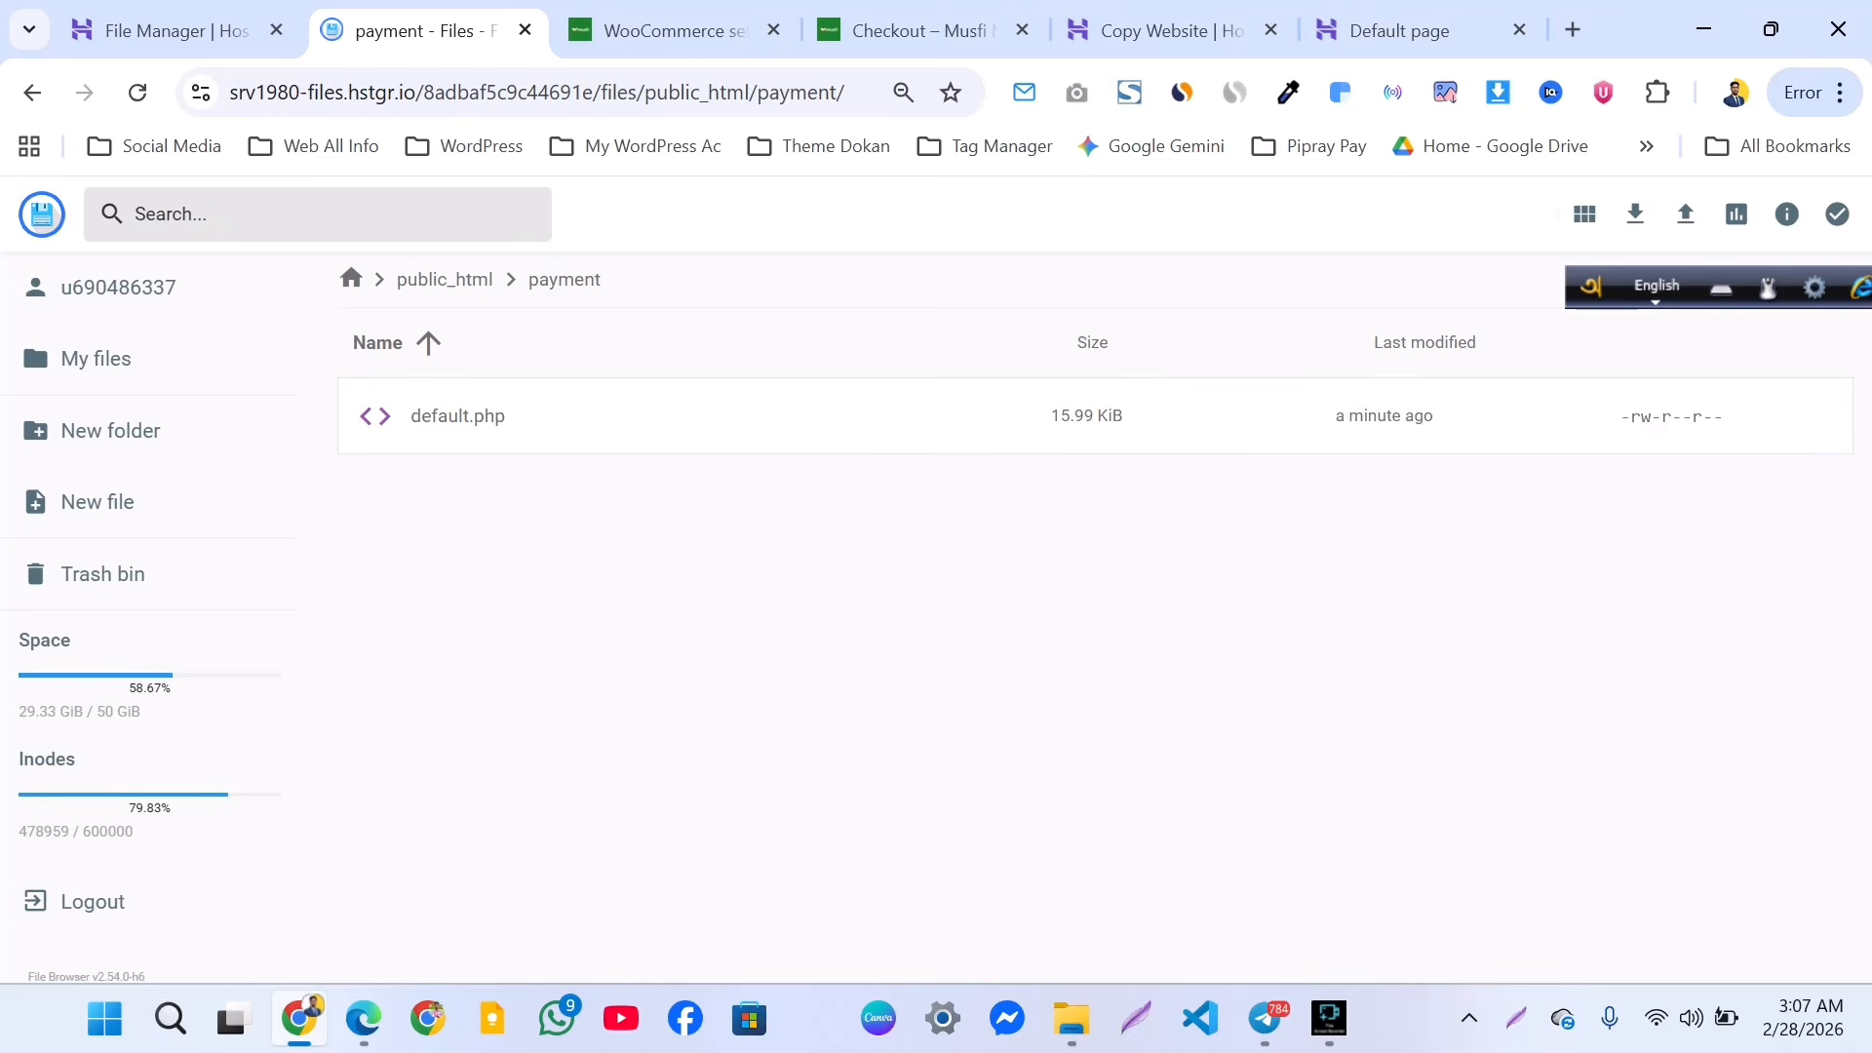
right_click(645, 416)
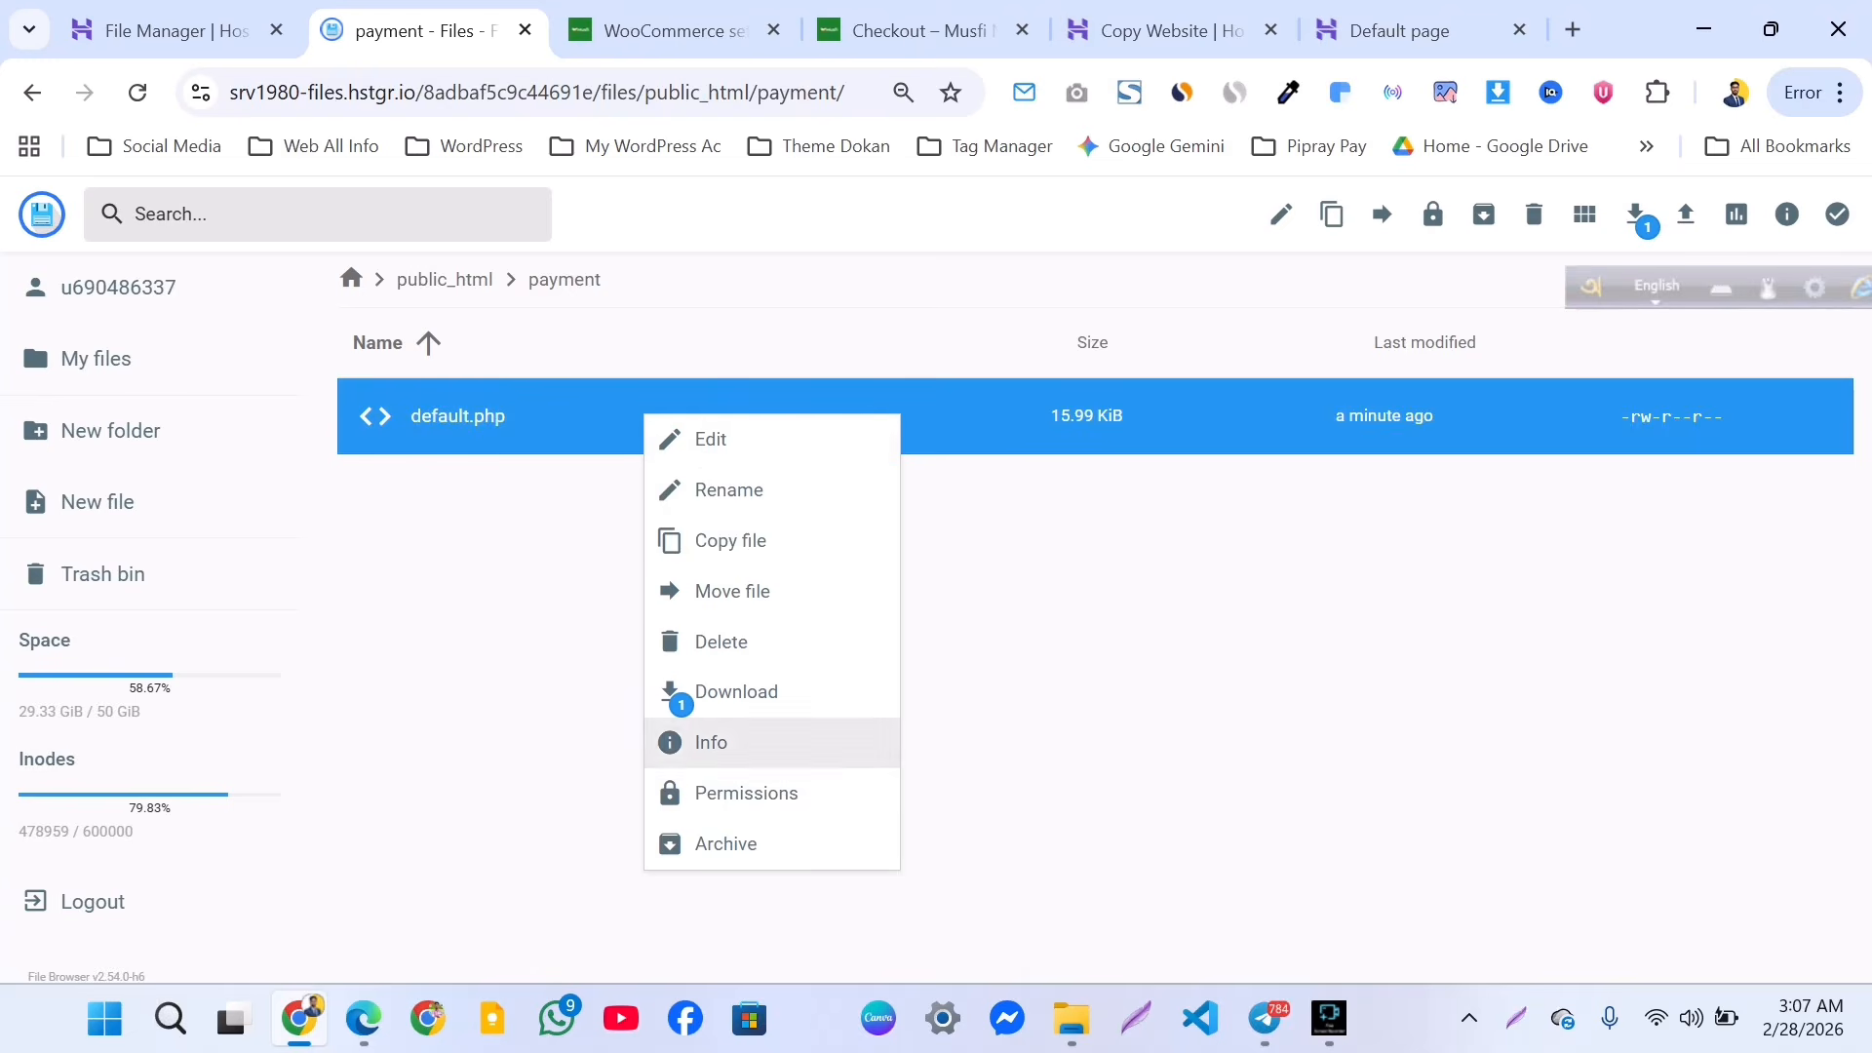
left_click(720, 642)
left_click(1099, 629)
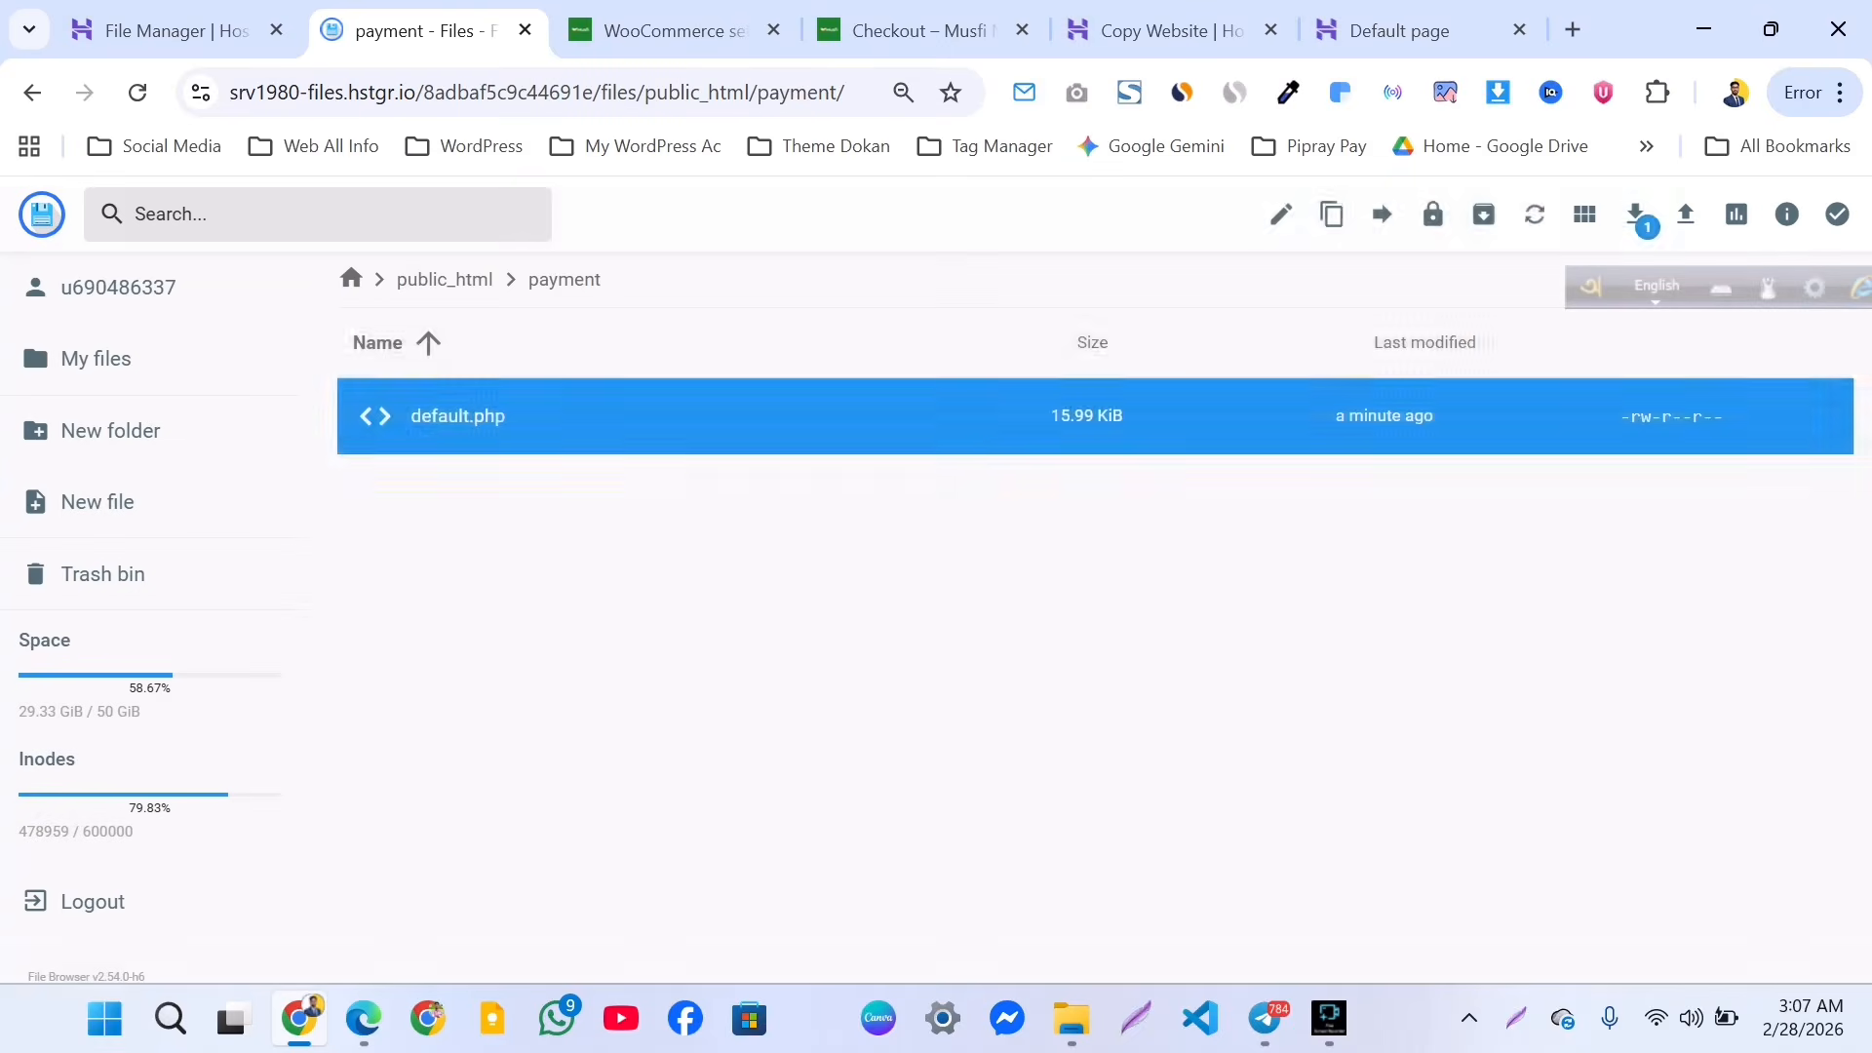
Upload the PipraPay-main zip file from the Freelanching All Info (F:) drive into the payment folder.
left_click(1686, 213)
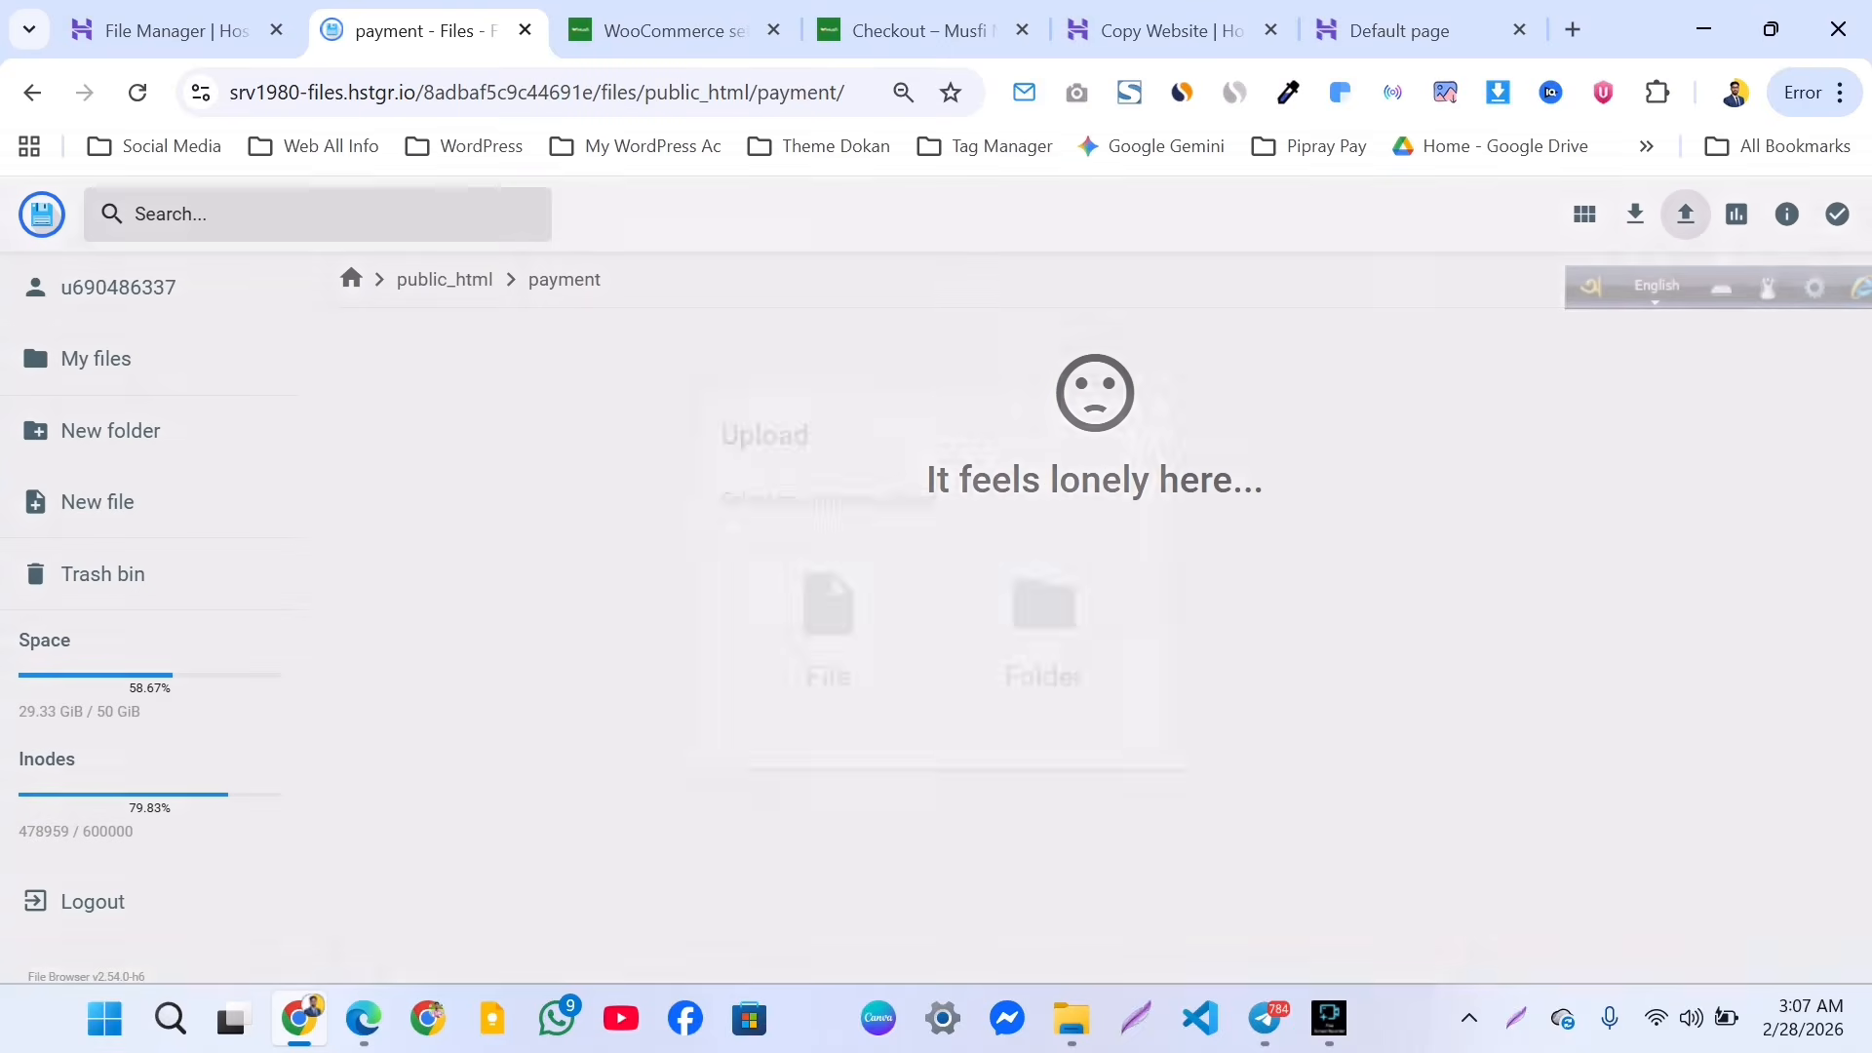
left_click(828, 630)
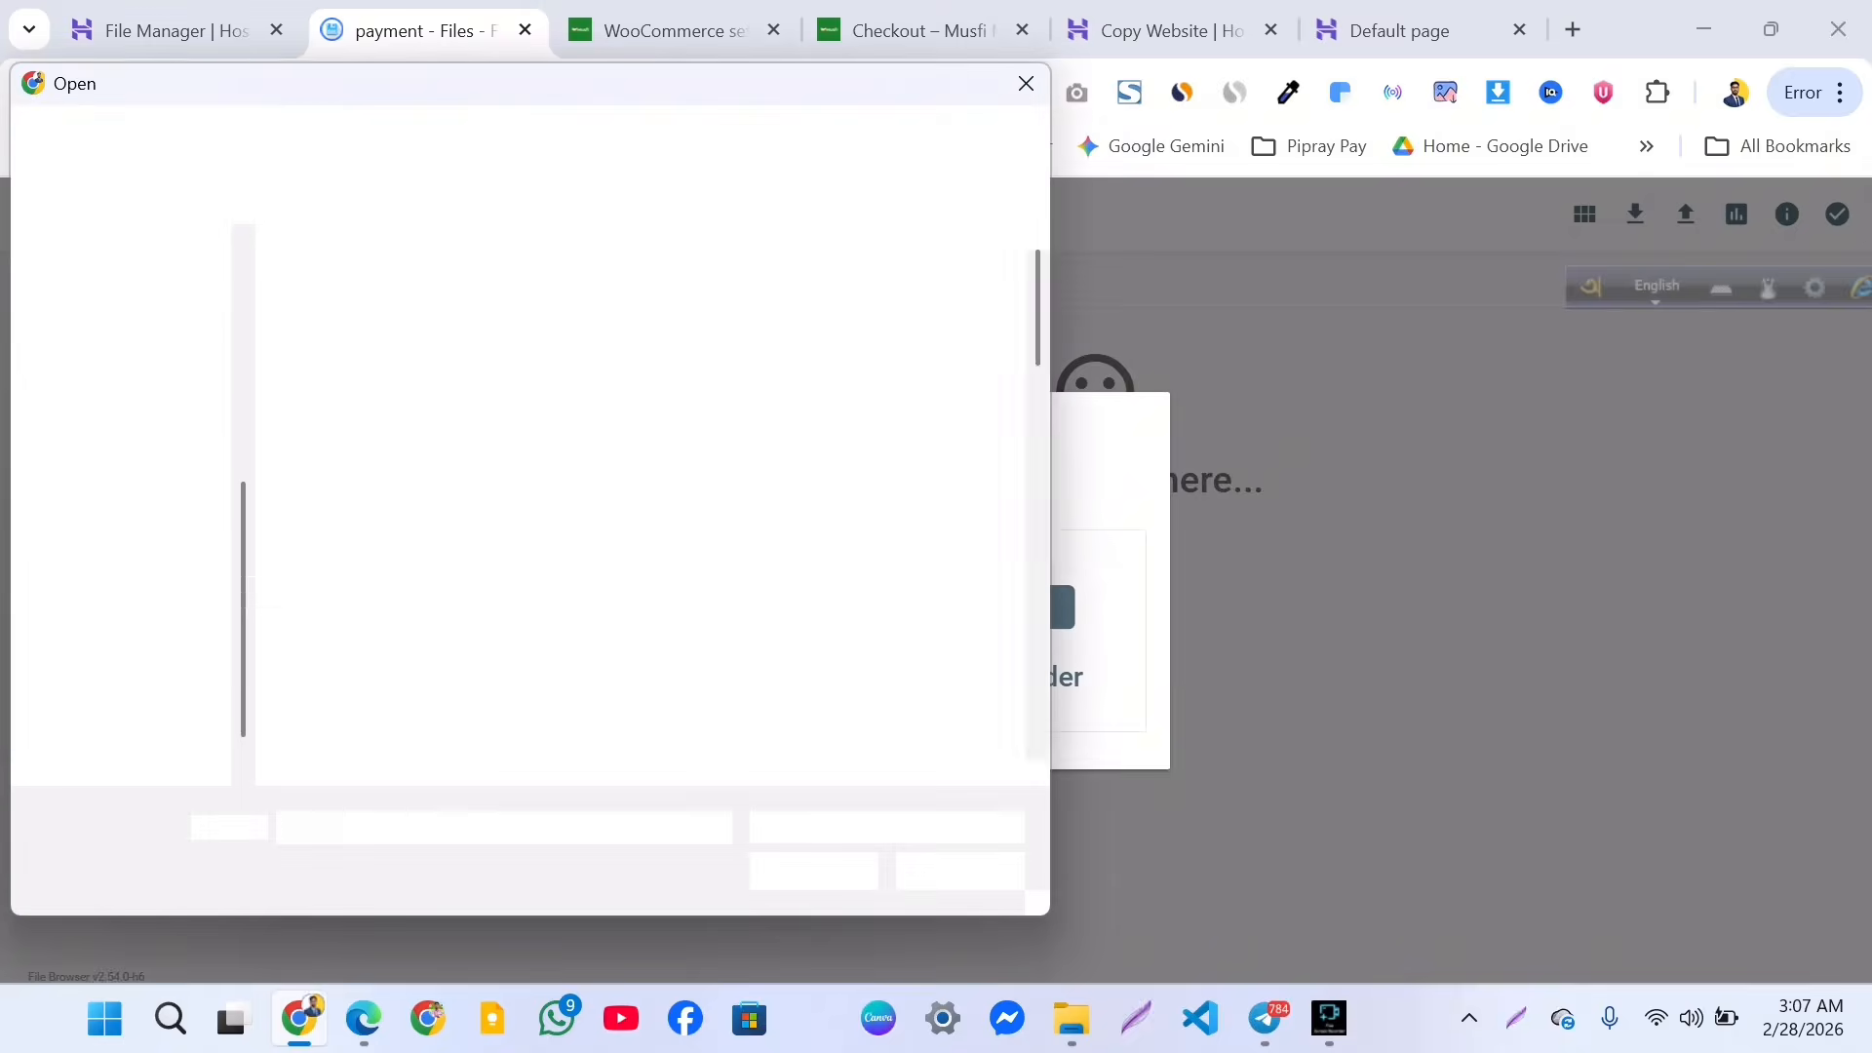
scroll(640, 504, "down", 3)
scroll(731, 546, "up", 2)
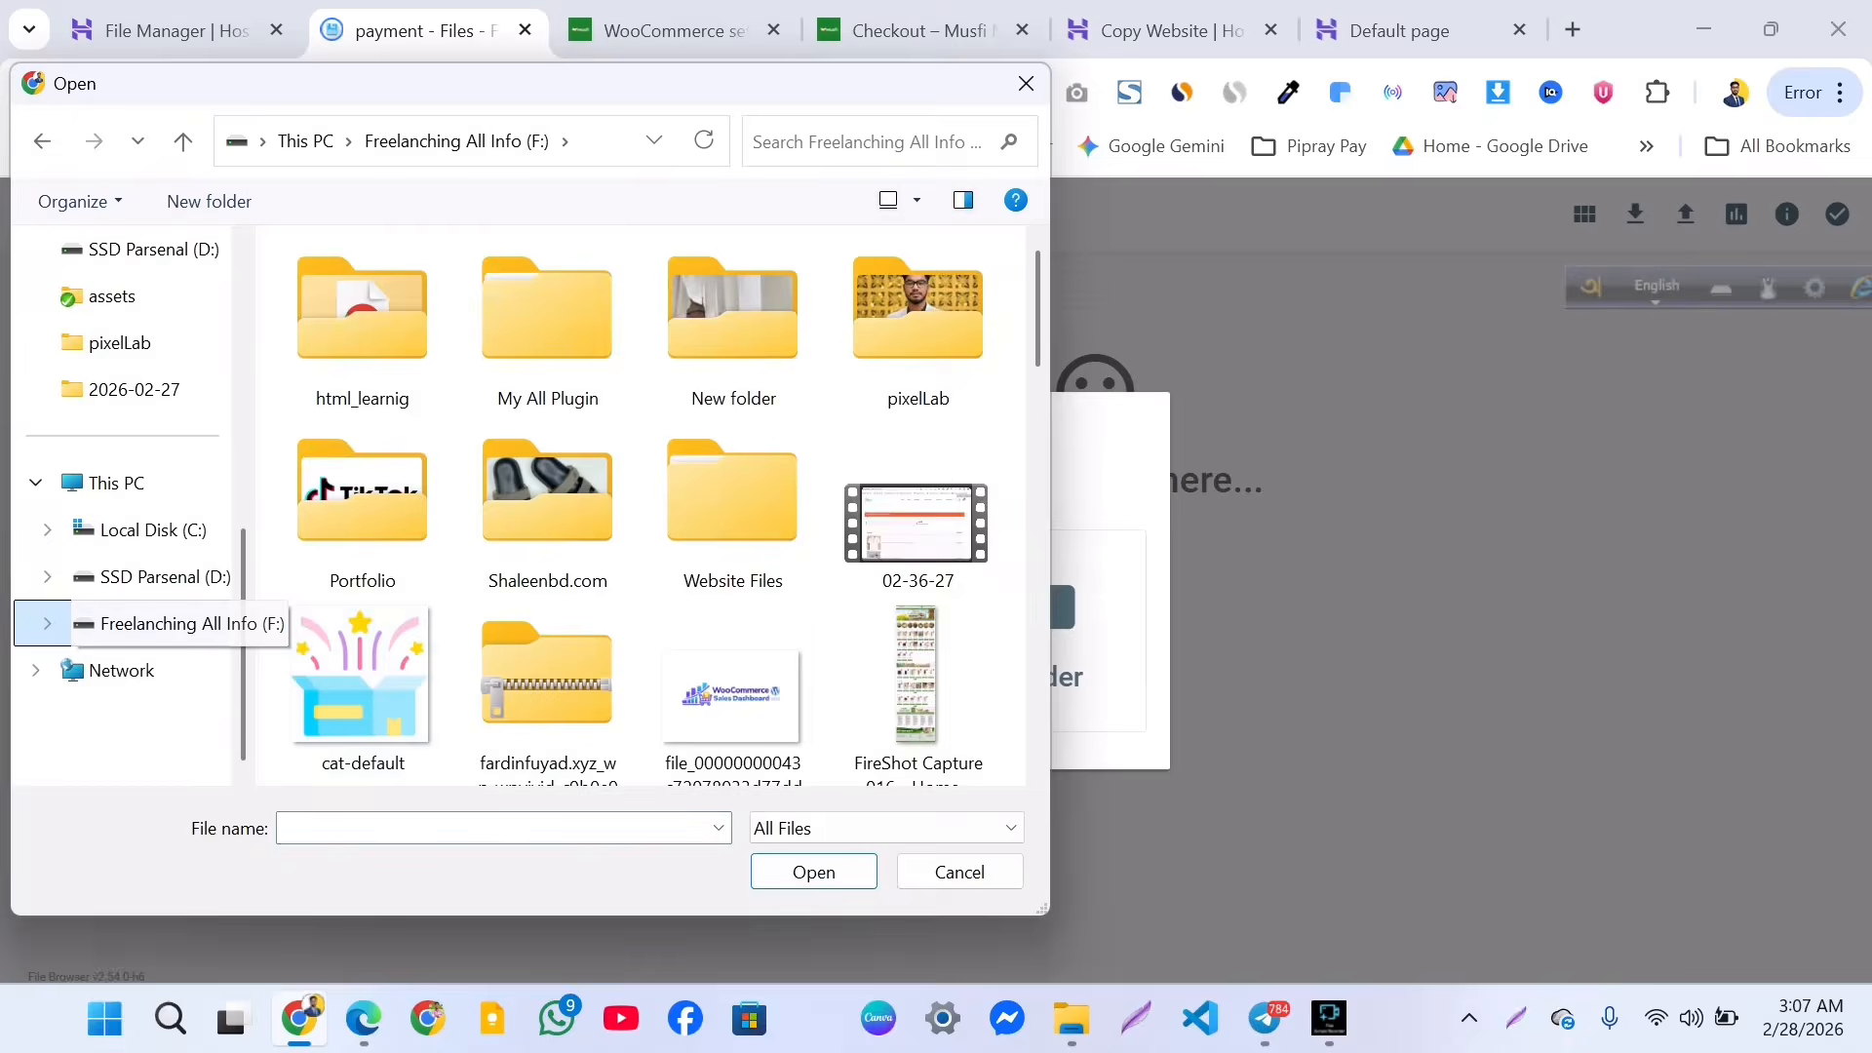
scroll(731, 546, "down", 4)
scroll(731, 546, "up", 3)
scroll(731, 546, "down", 3)
left_click(731, 312)
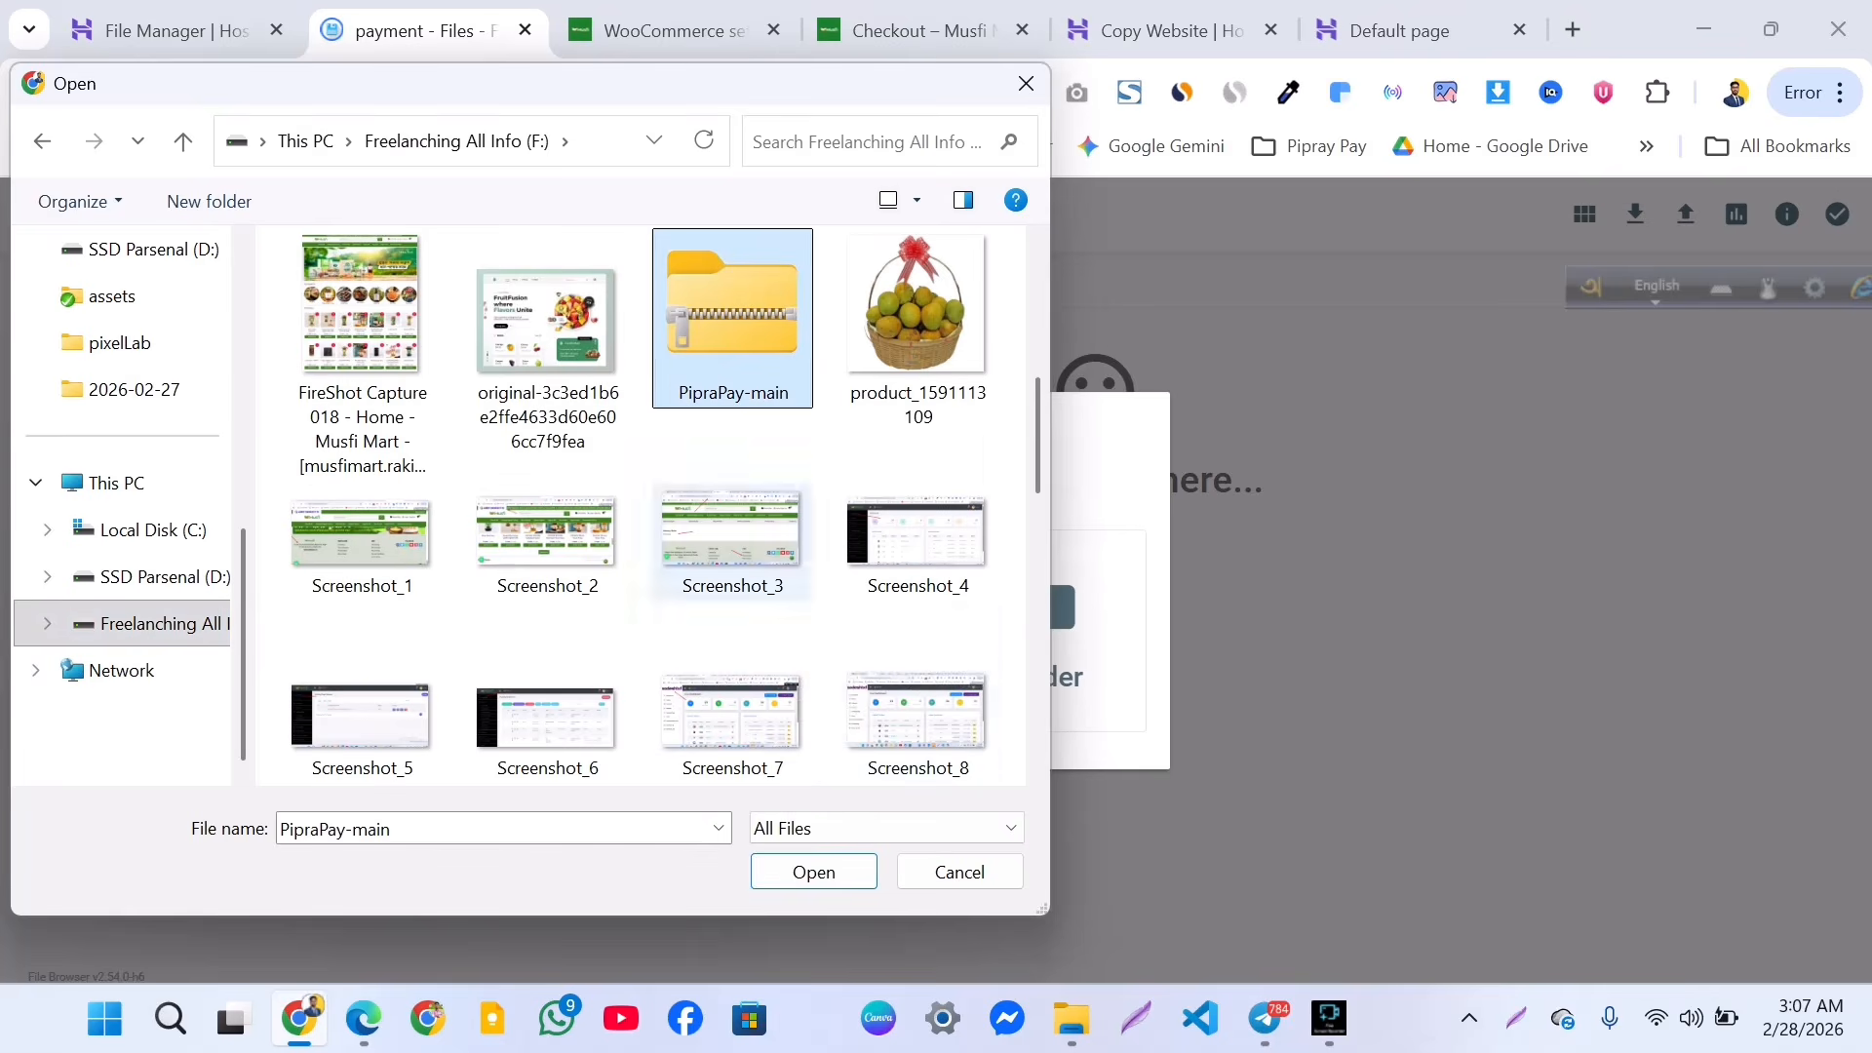
left_click(813, 872)
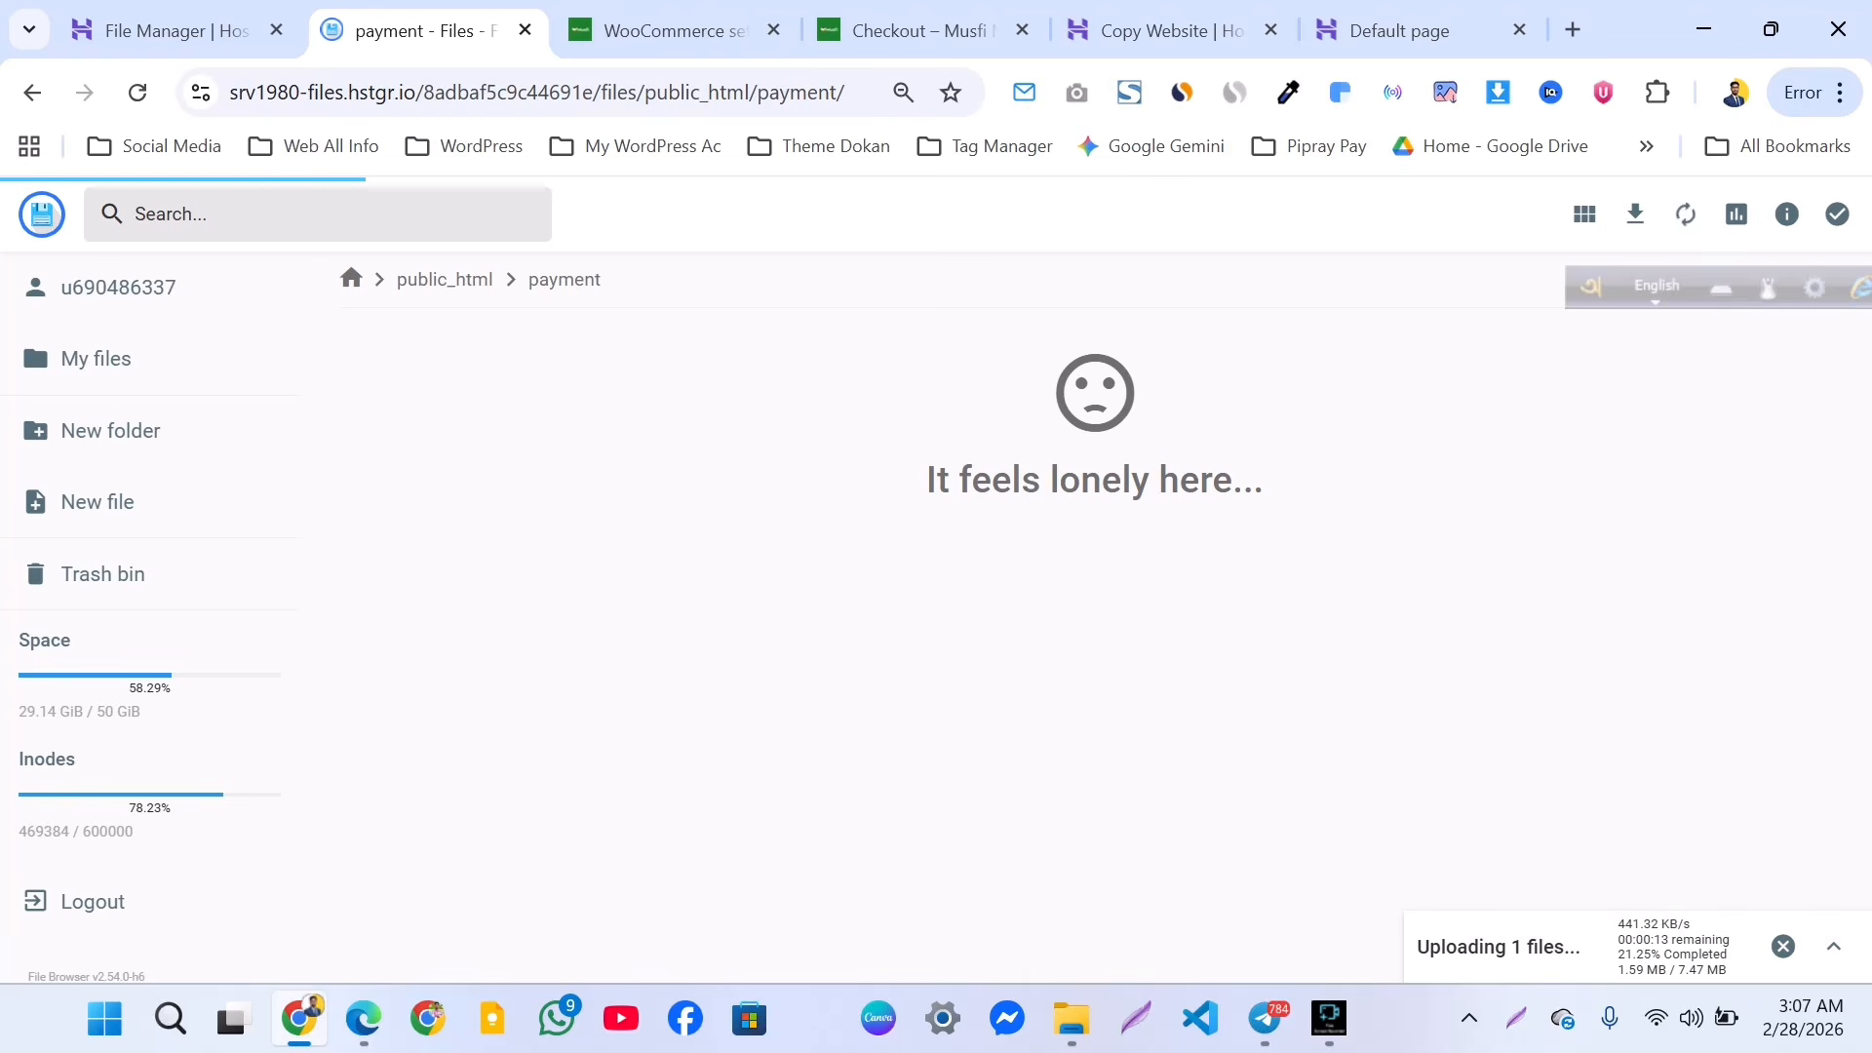
left_click(1839, 92)
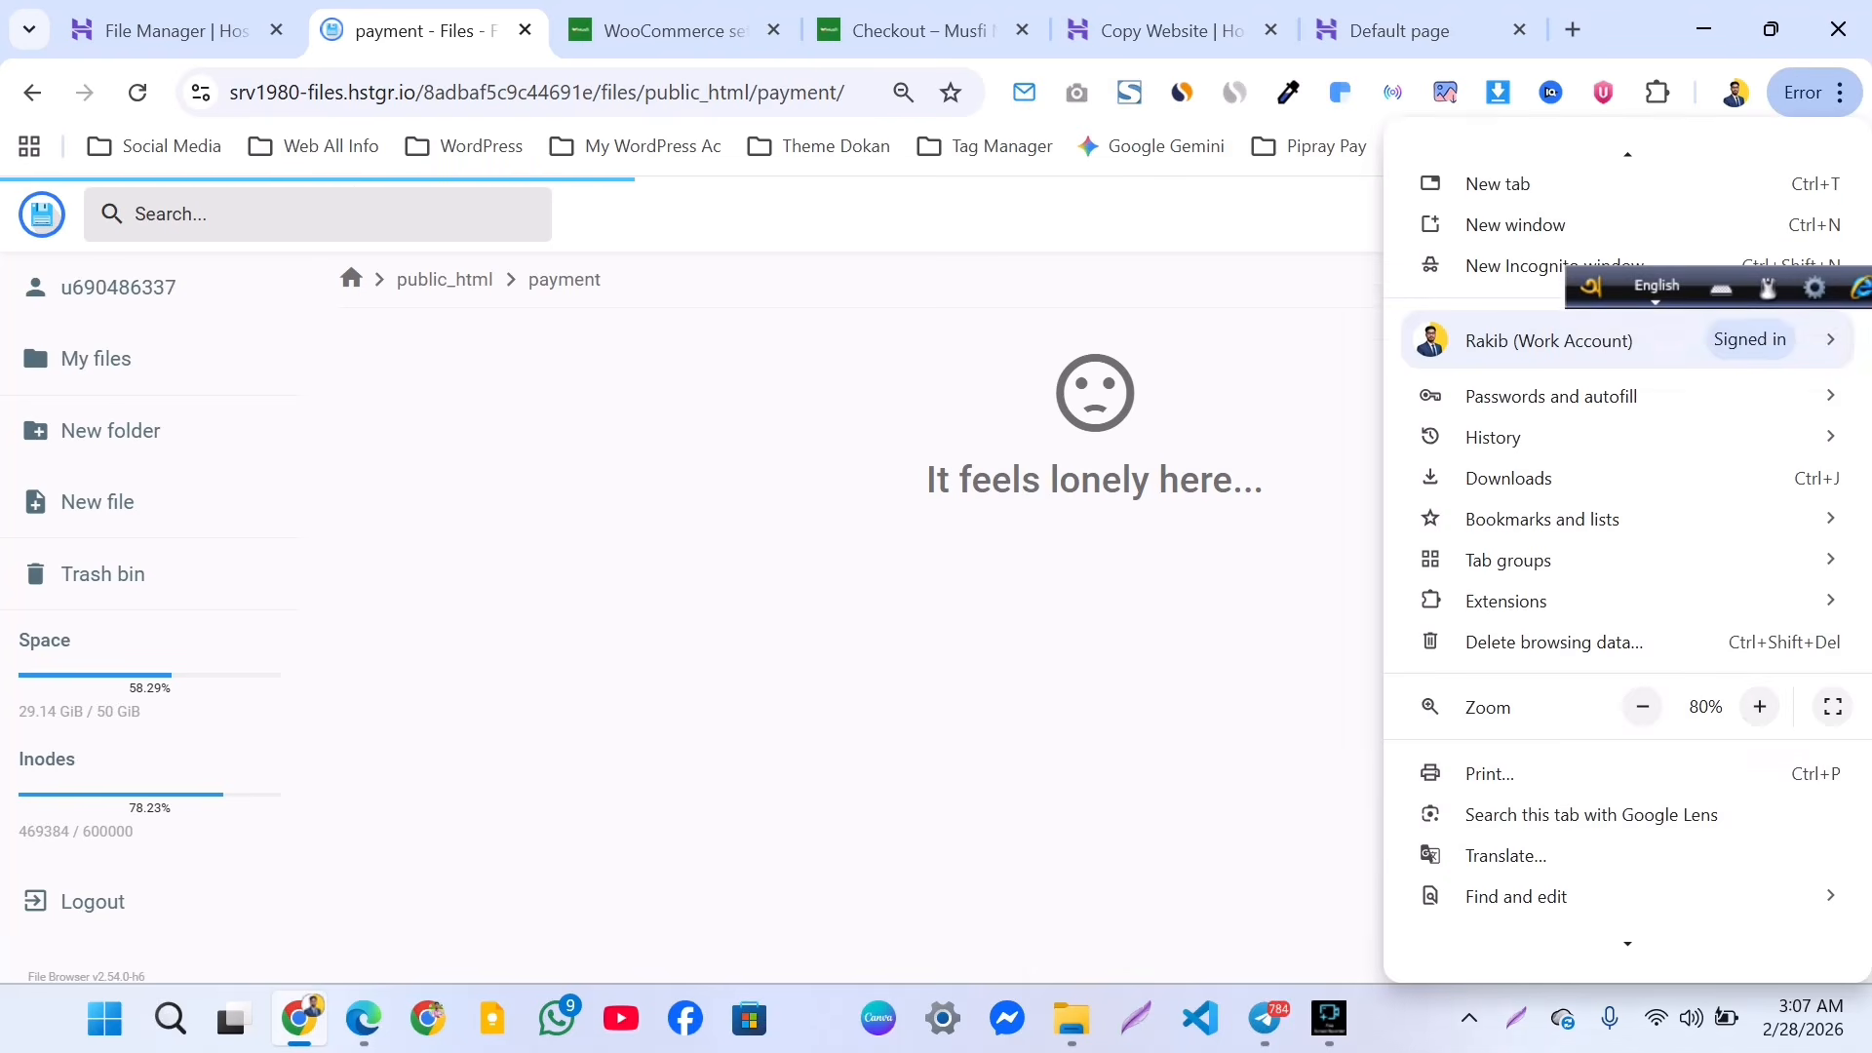
scroll(1618, 585, "down", 1)
left_click(1759, 674)
left_click(1760, 675)
left_click(1760, 674)
left_click(1760, 675)
key("Escape")
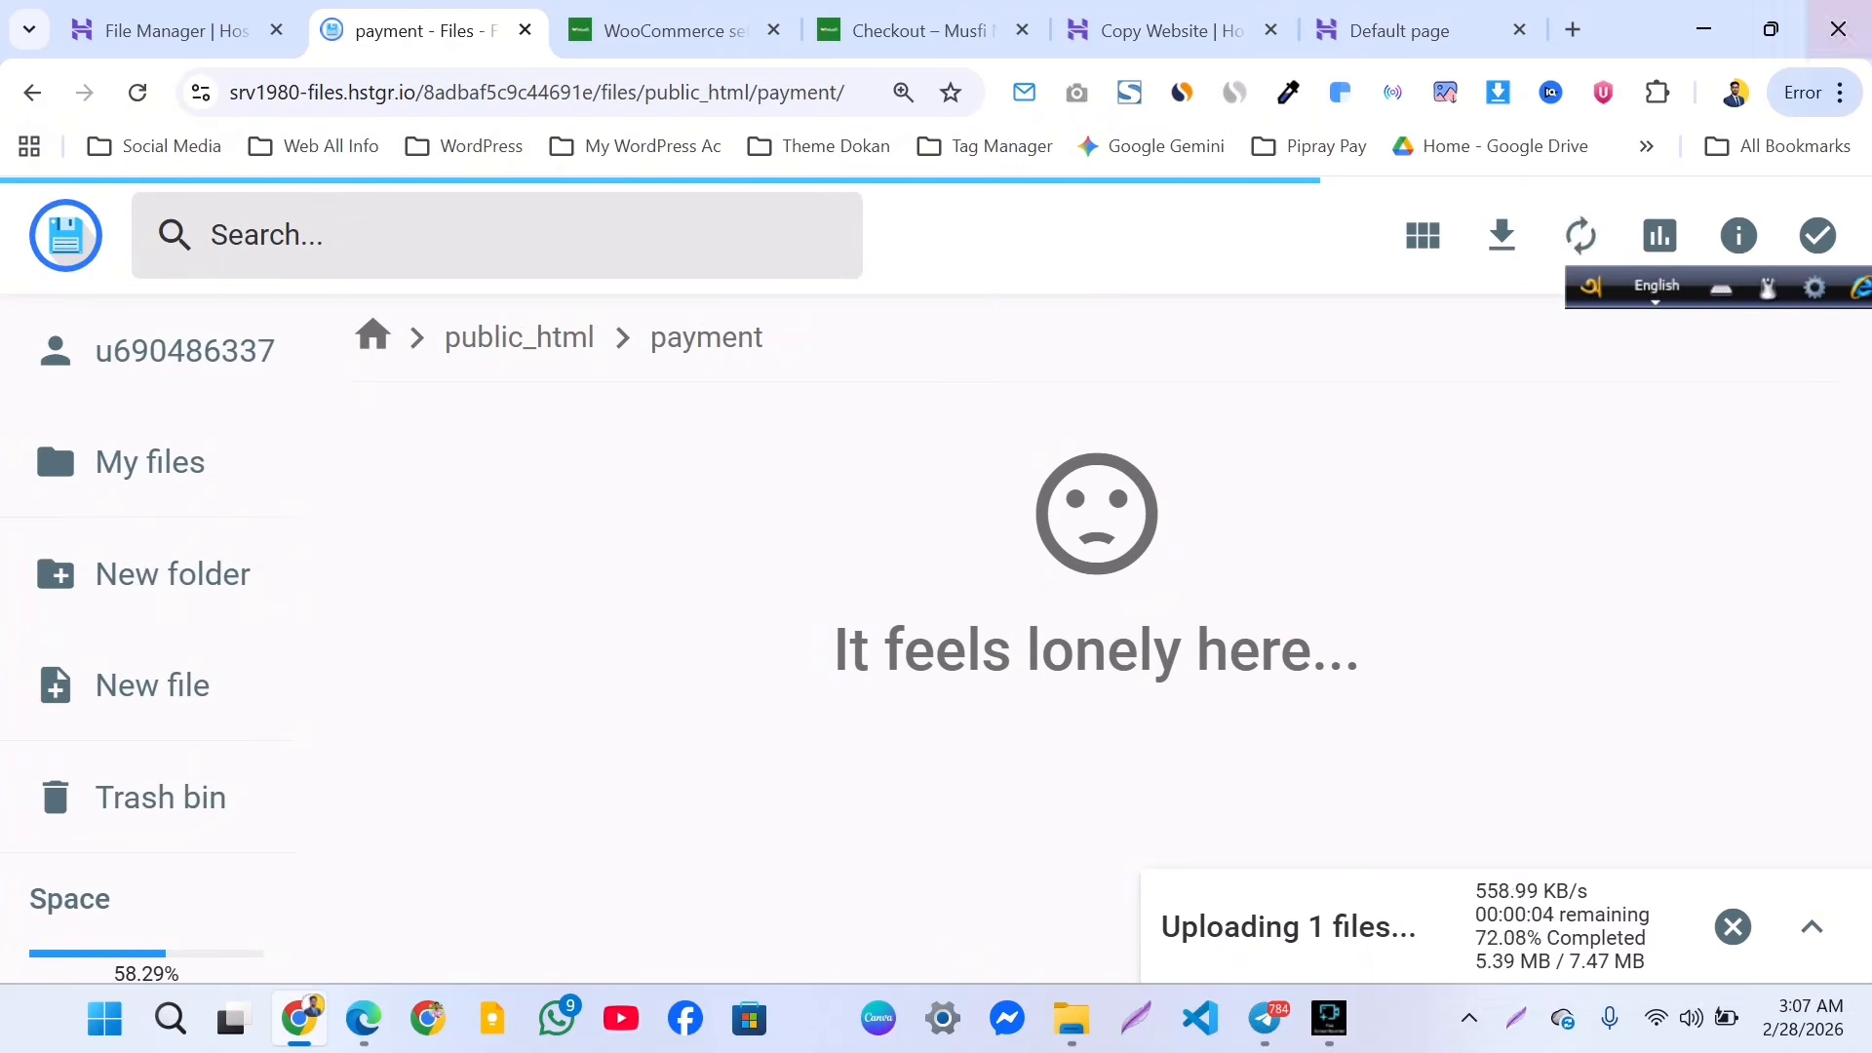
left_click(1839, 92)
left_click(1642, 743)
left_click(1642, 744)
left_click(1642, 744)
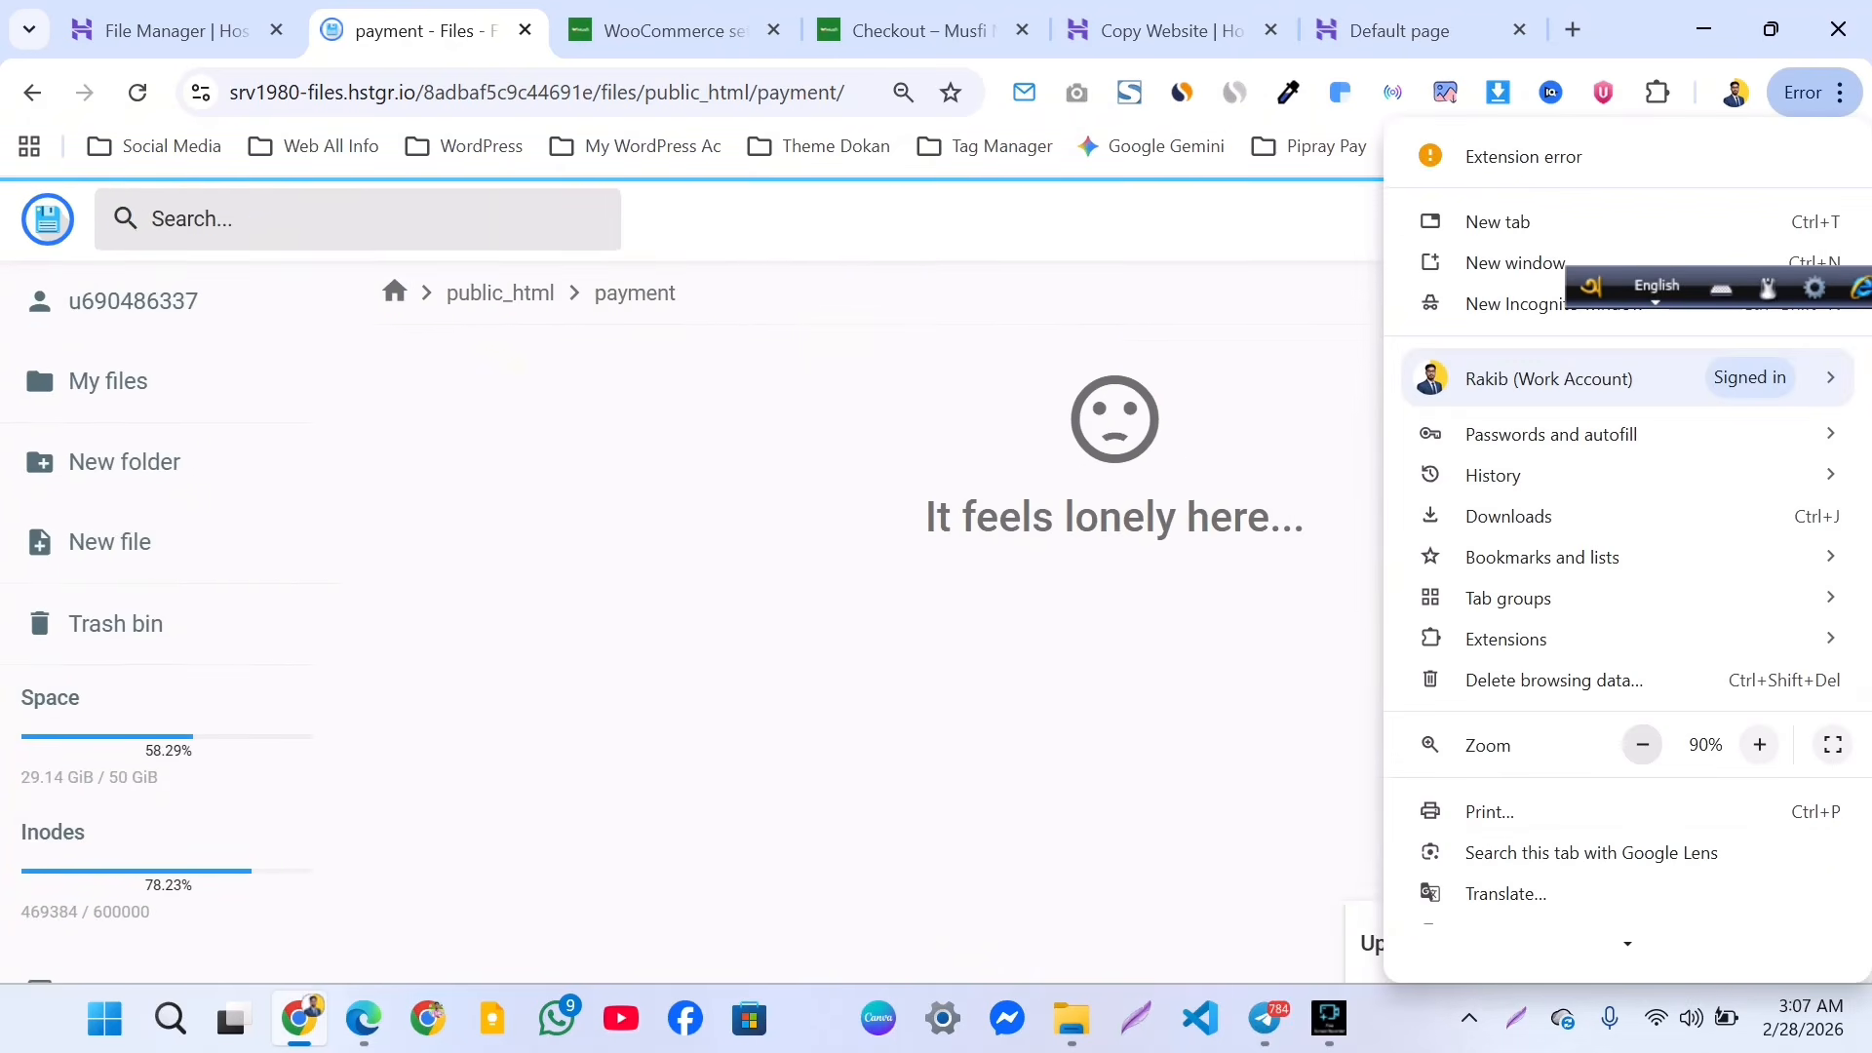
left_click(1642, 744)
key("Escape")
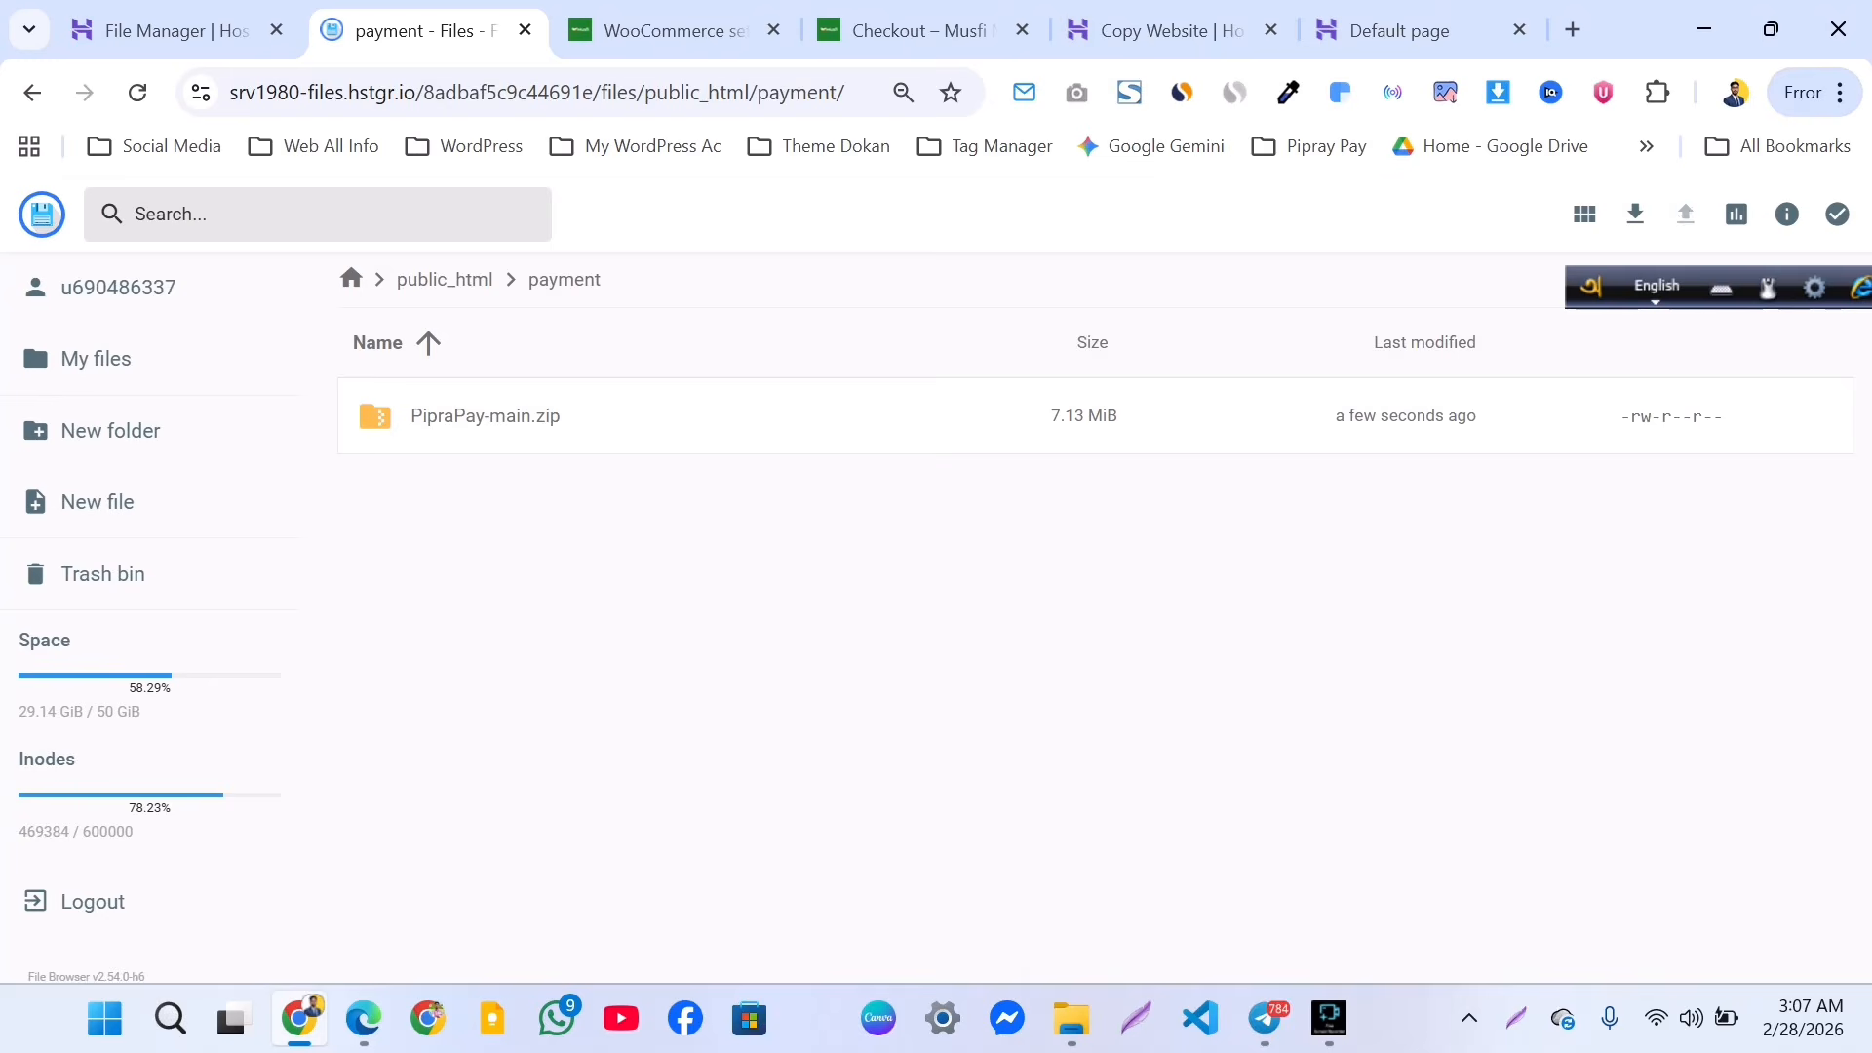
Extract PipraPay-main.zip inside the payment folder into a new folder named yt.
left_click(486, 416)
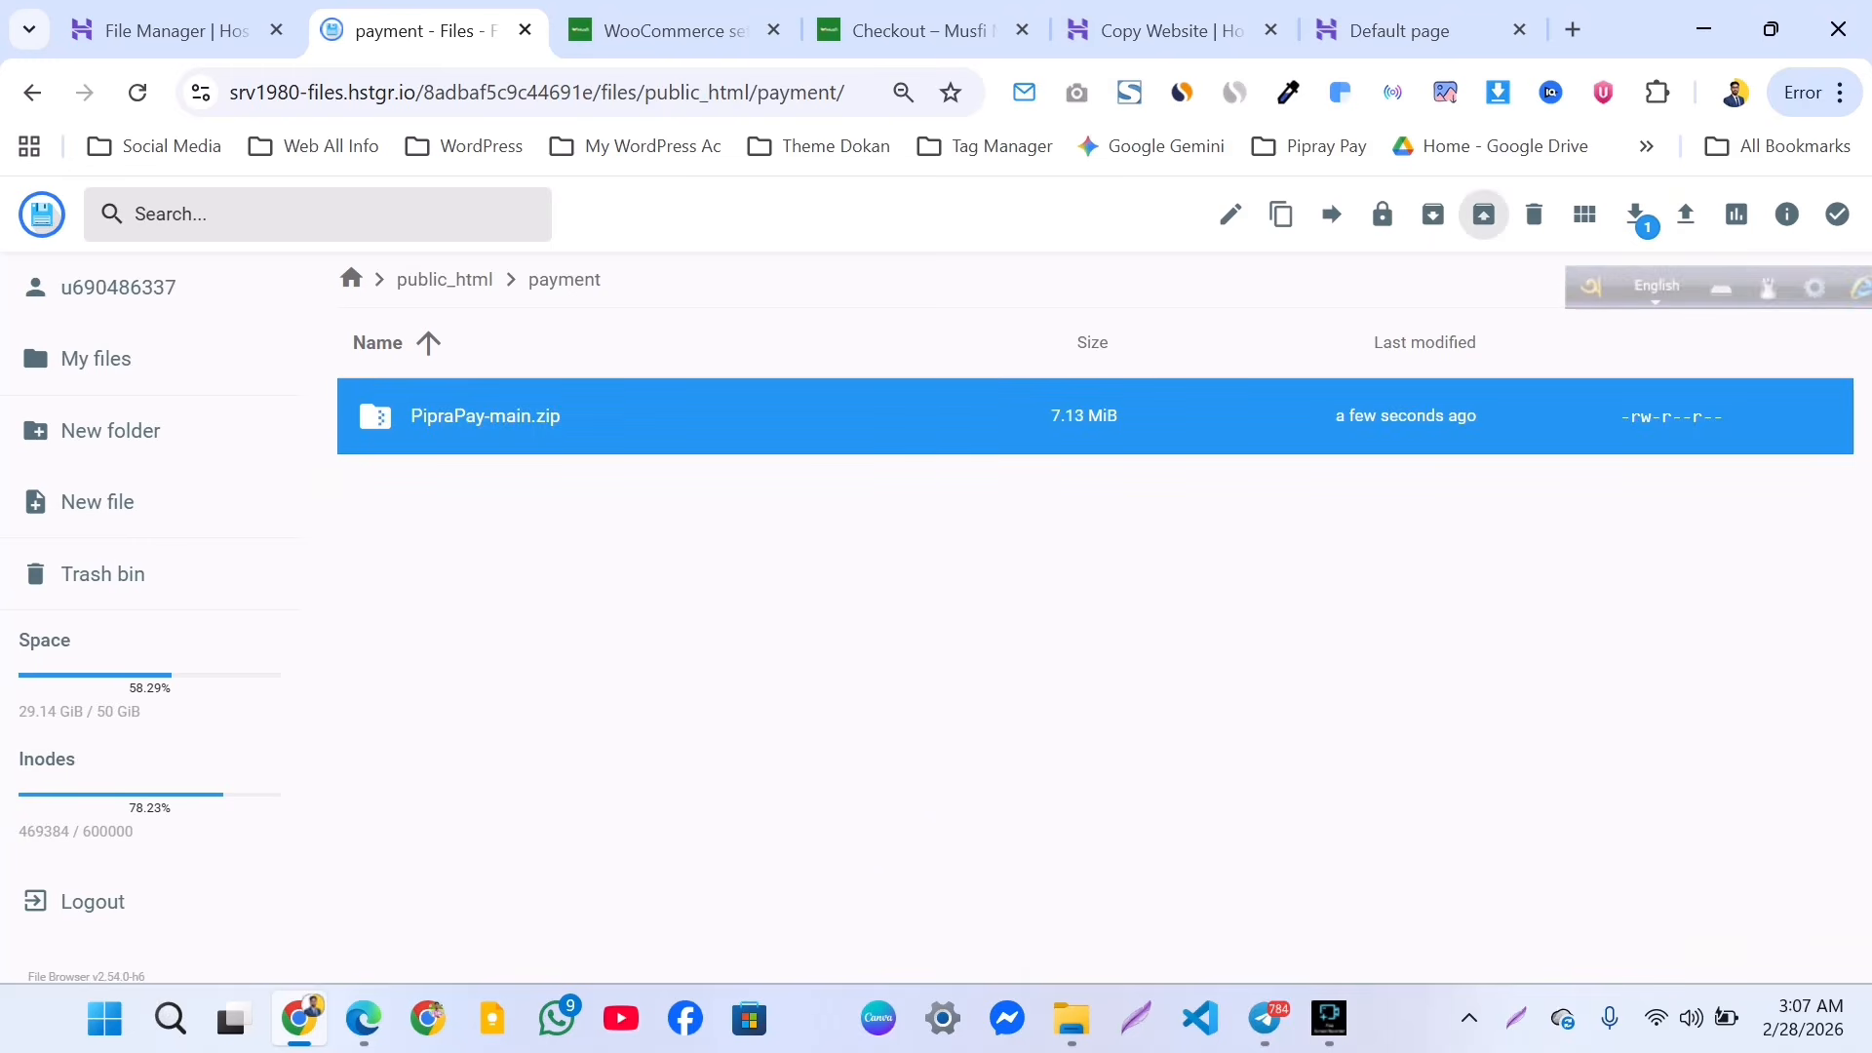
left_click(1483, 213)
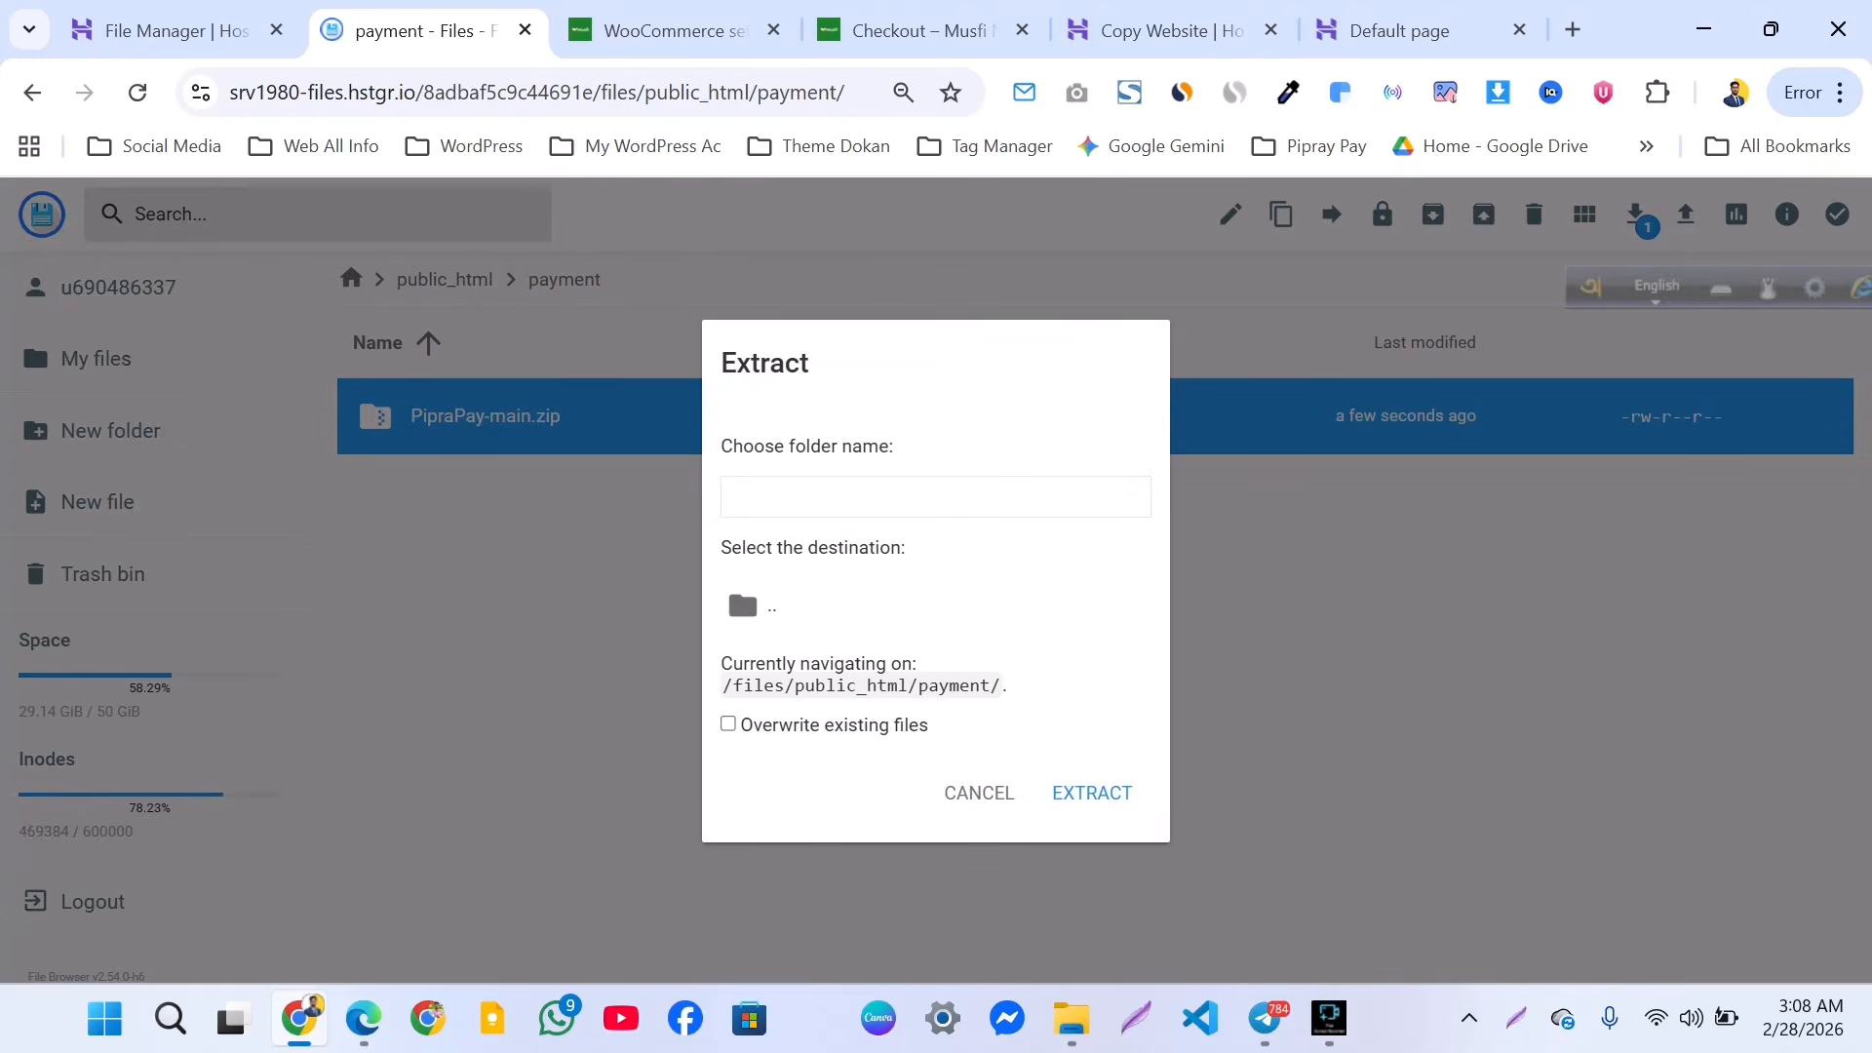
type("yt")
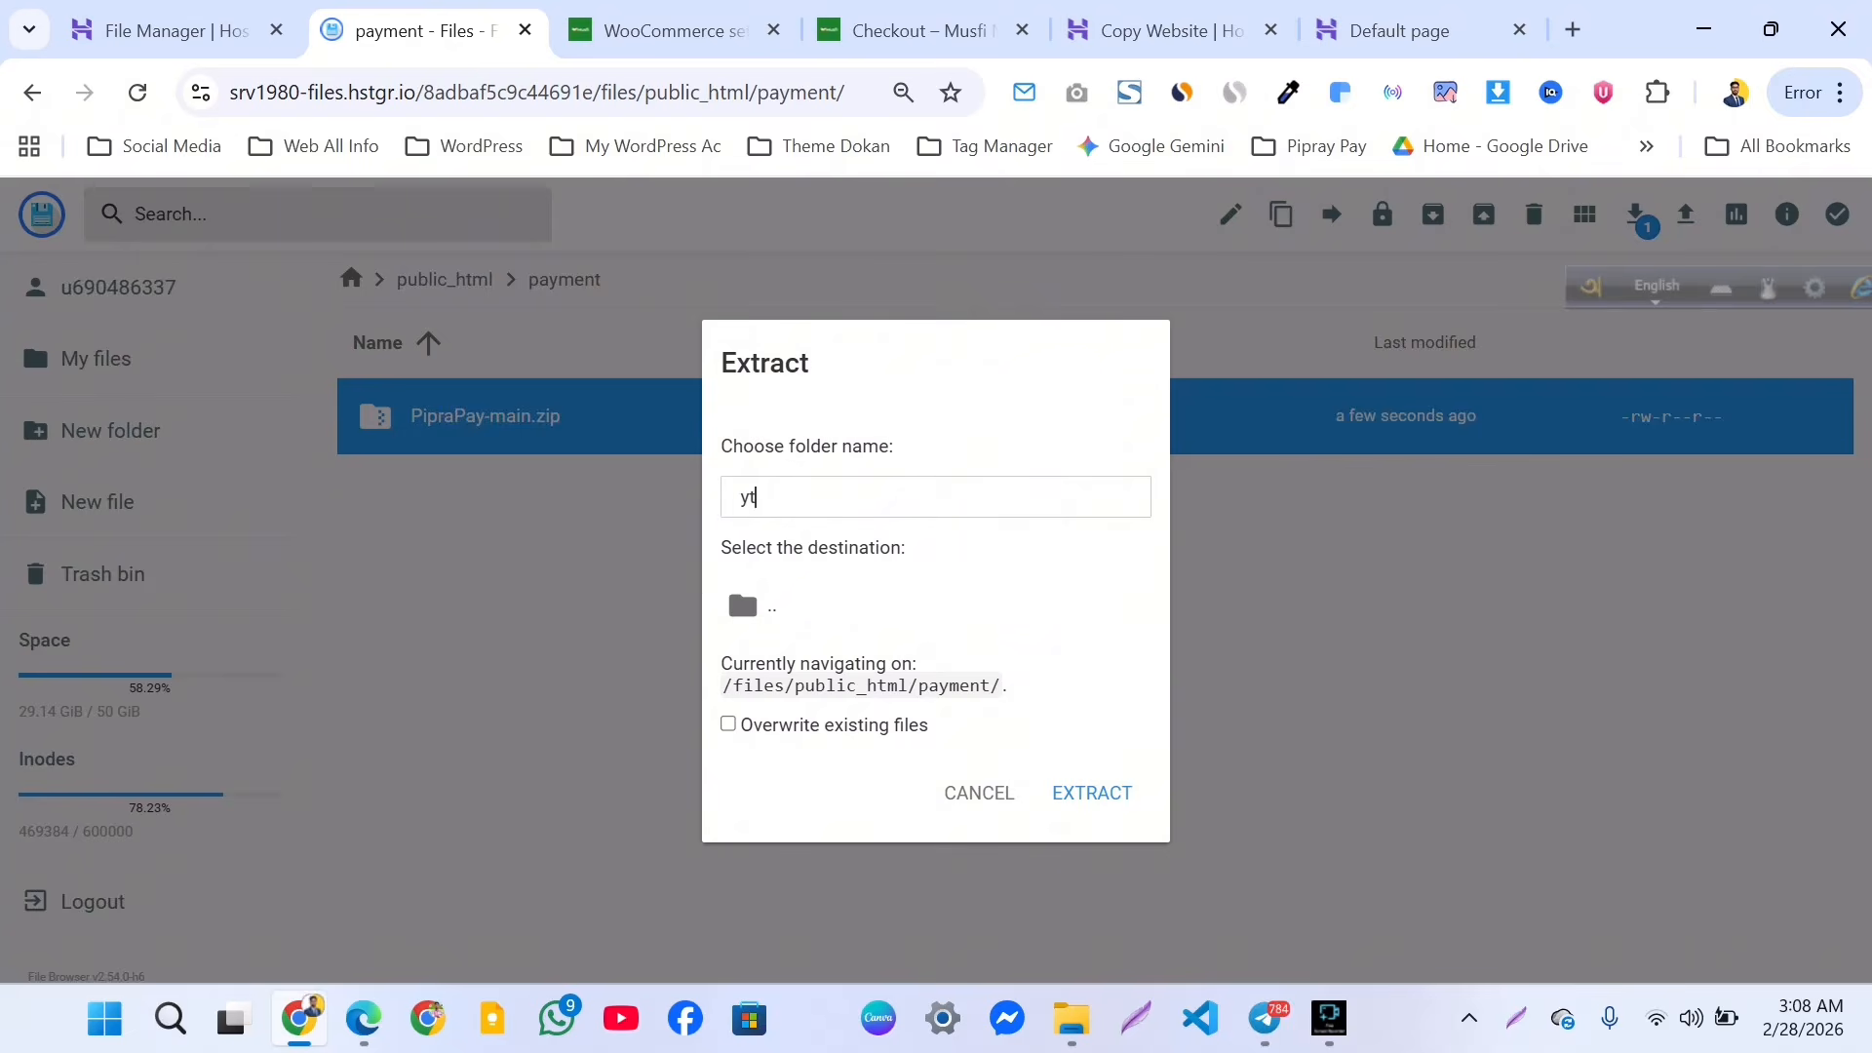
key("Return")
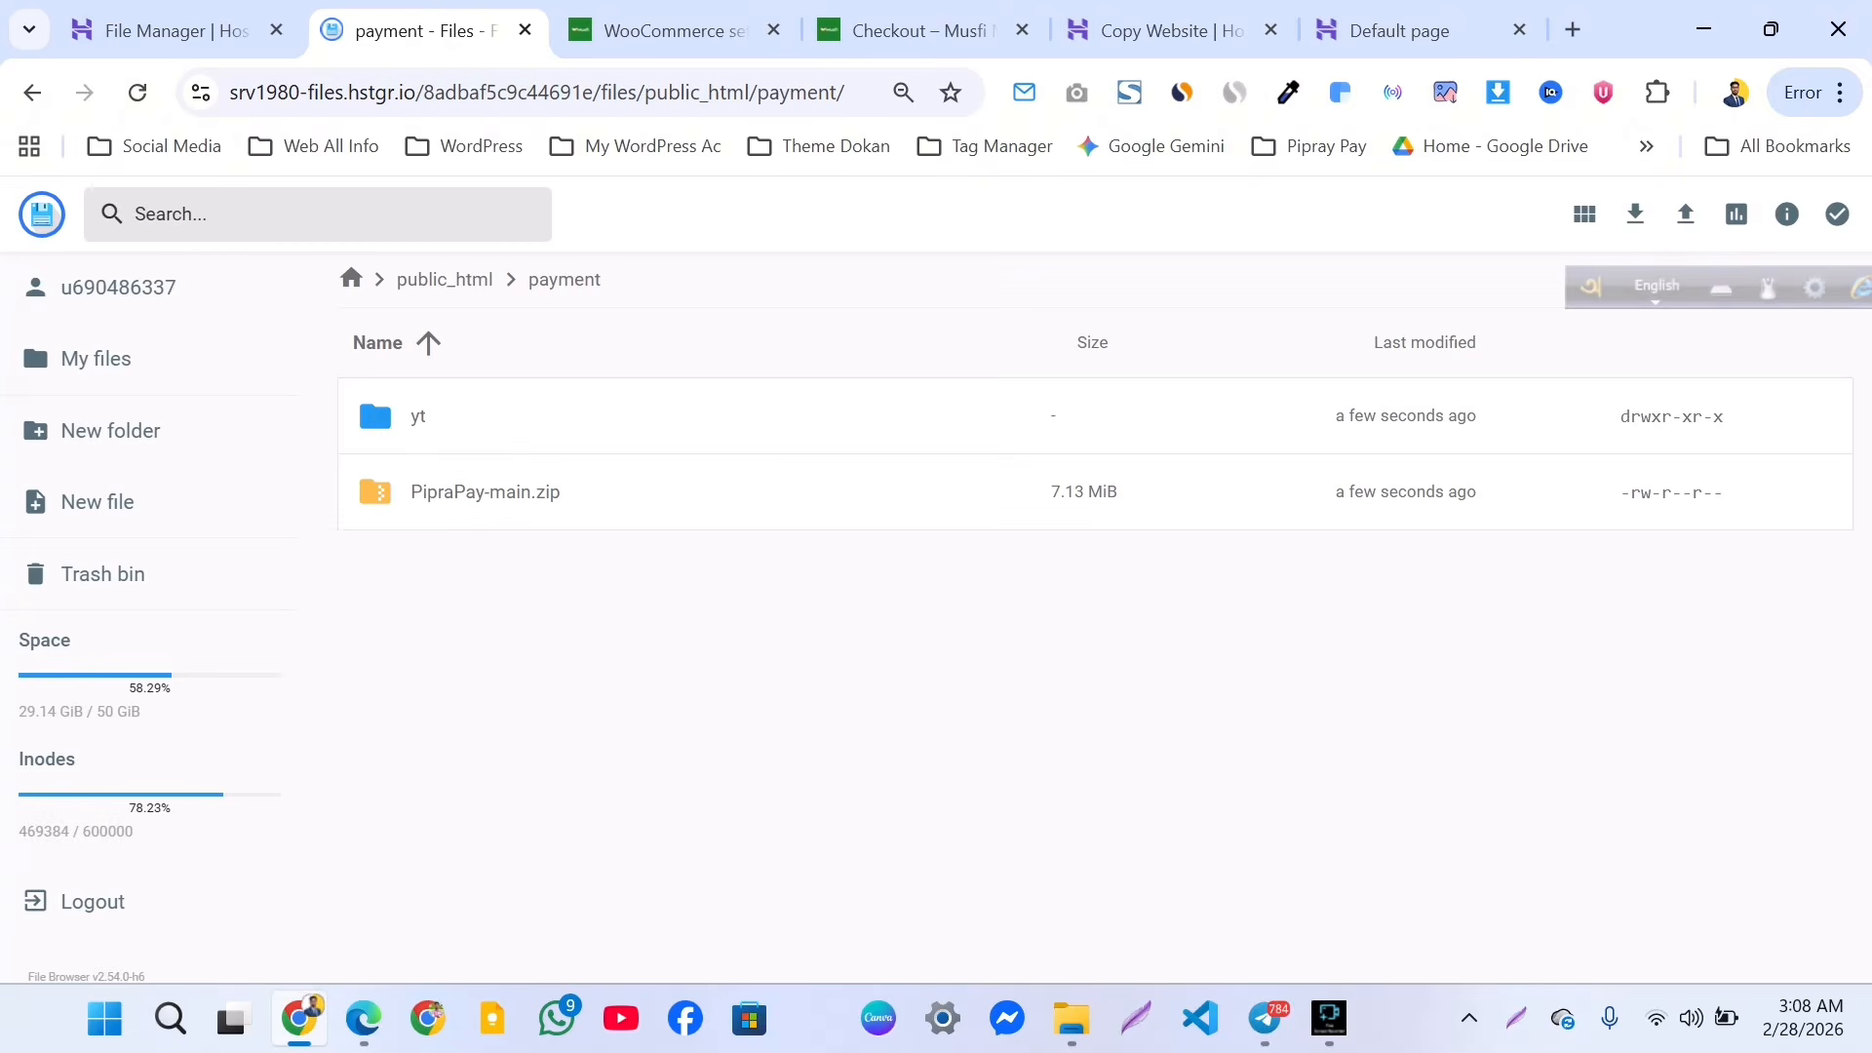
Move all files and folders from yt/PipraPay-main up to /files/public_html/payment/.
double_click(371, 388)
double_click(372, 388)
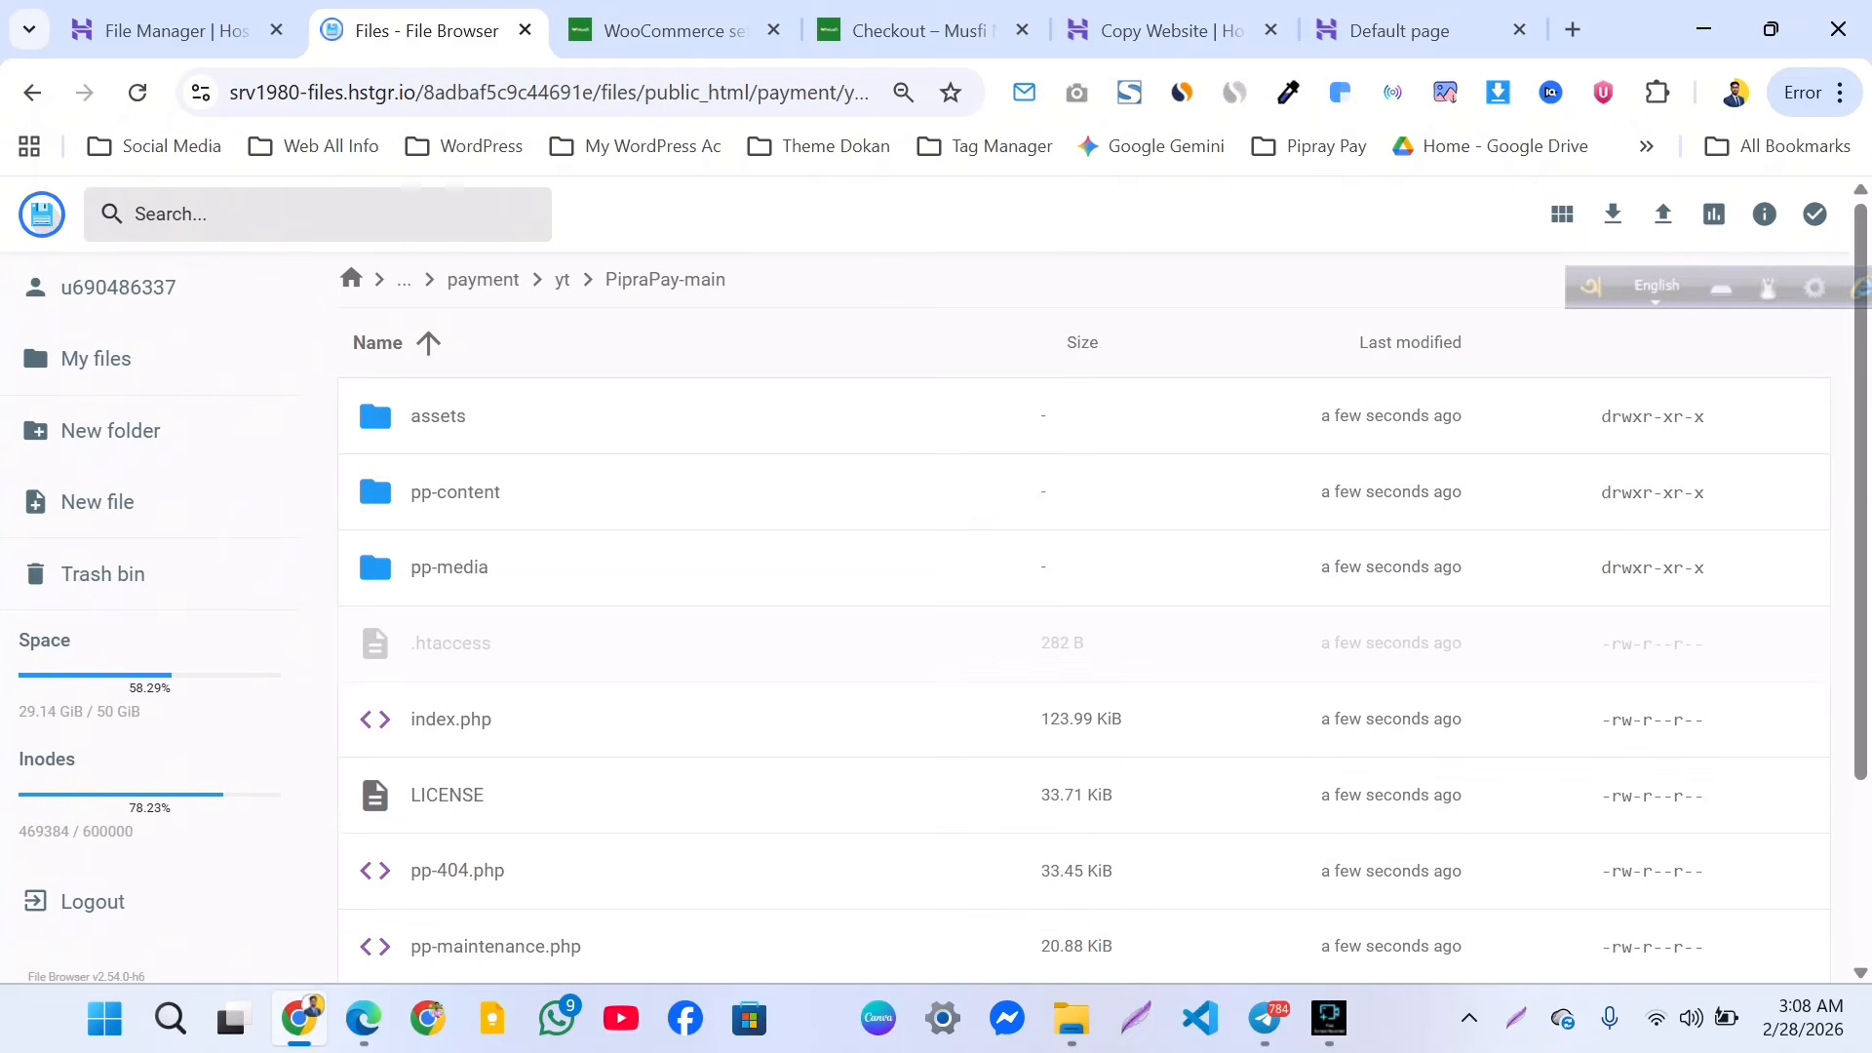
left_click(455, 492)
key("ctrl+a")
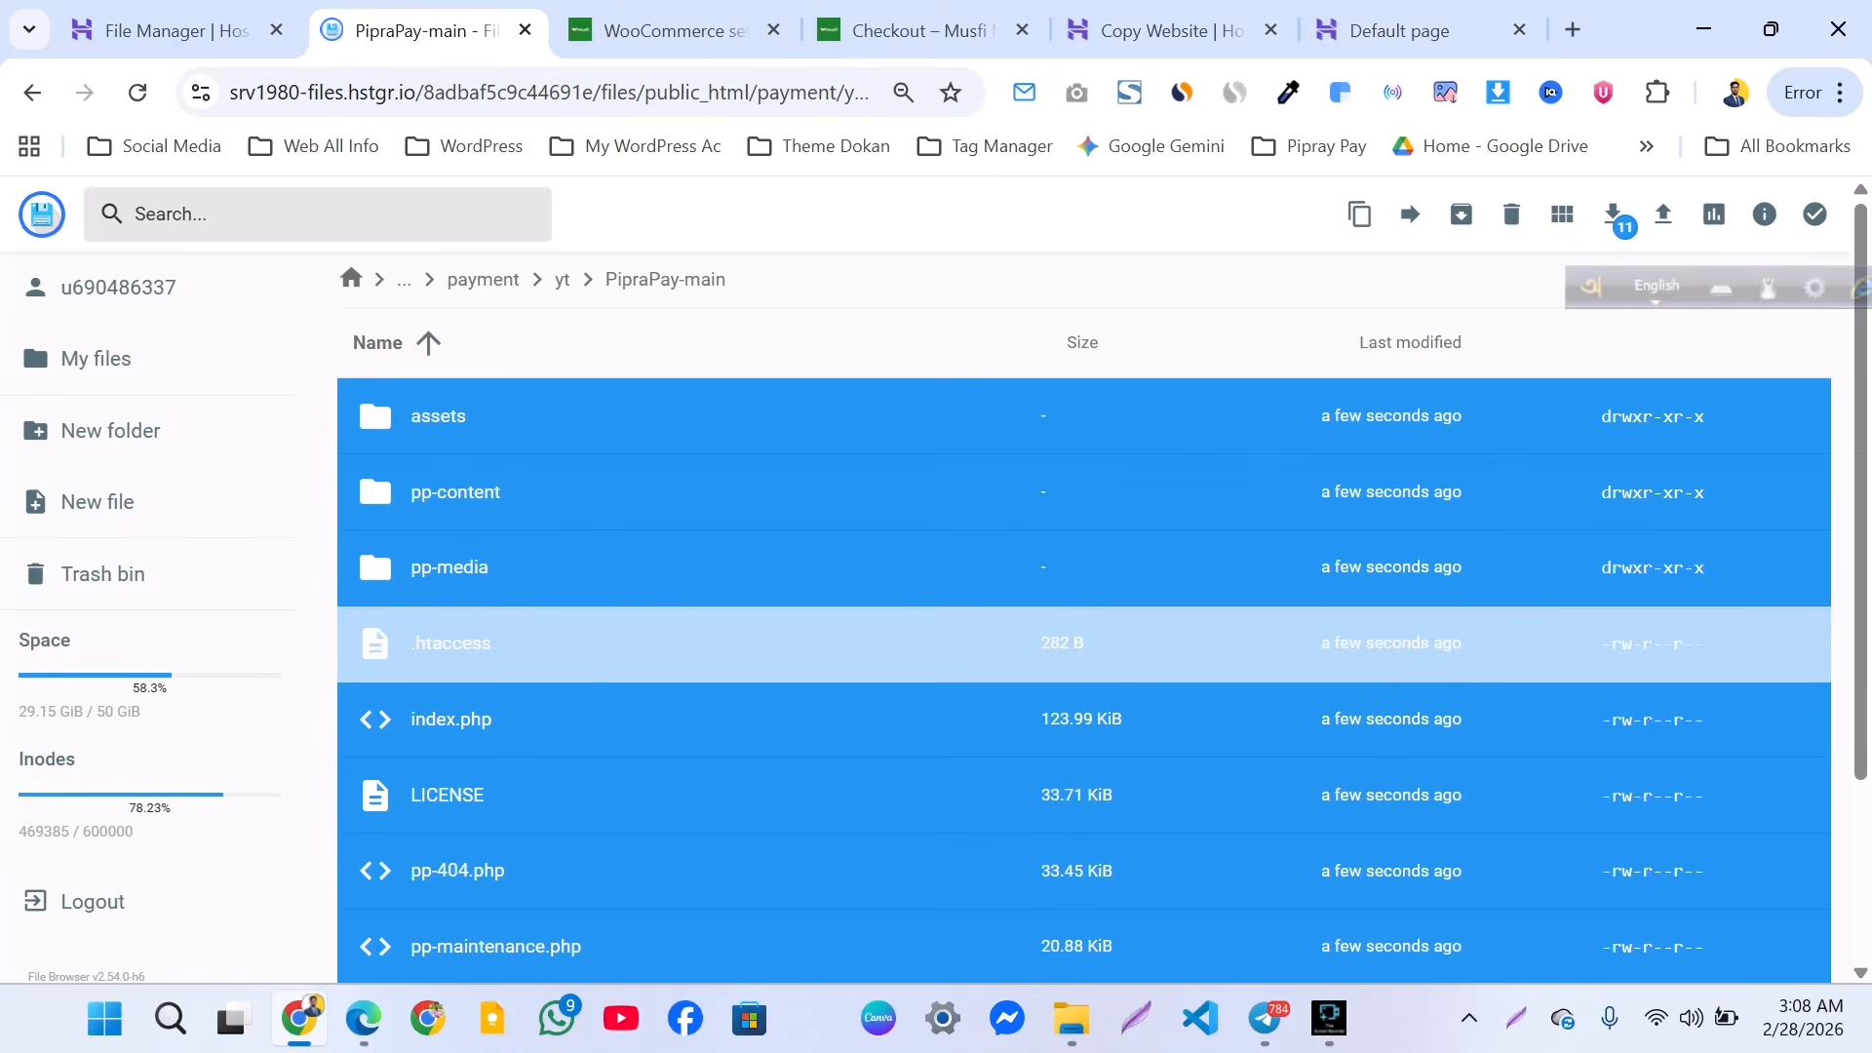
right_click(673, 395)
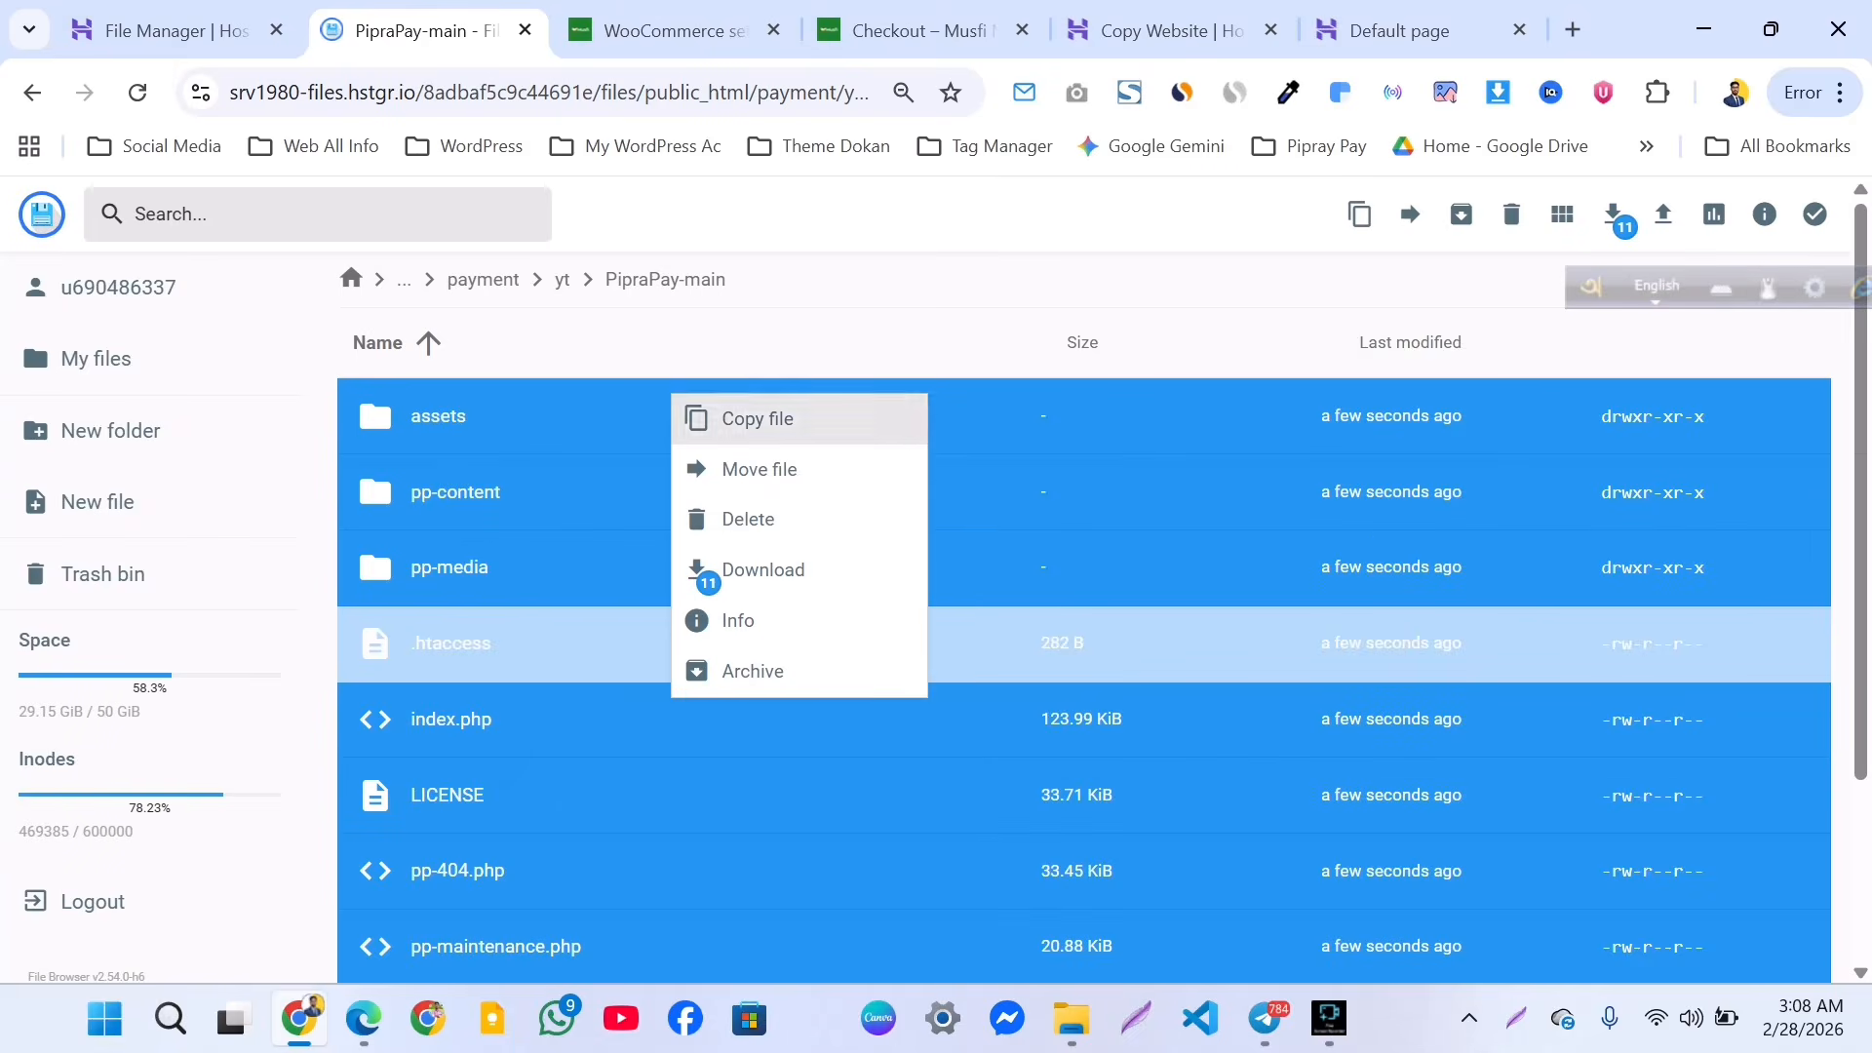
left_click(752, 468)
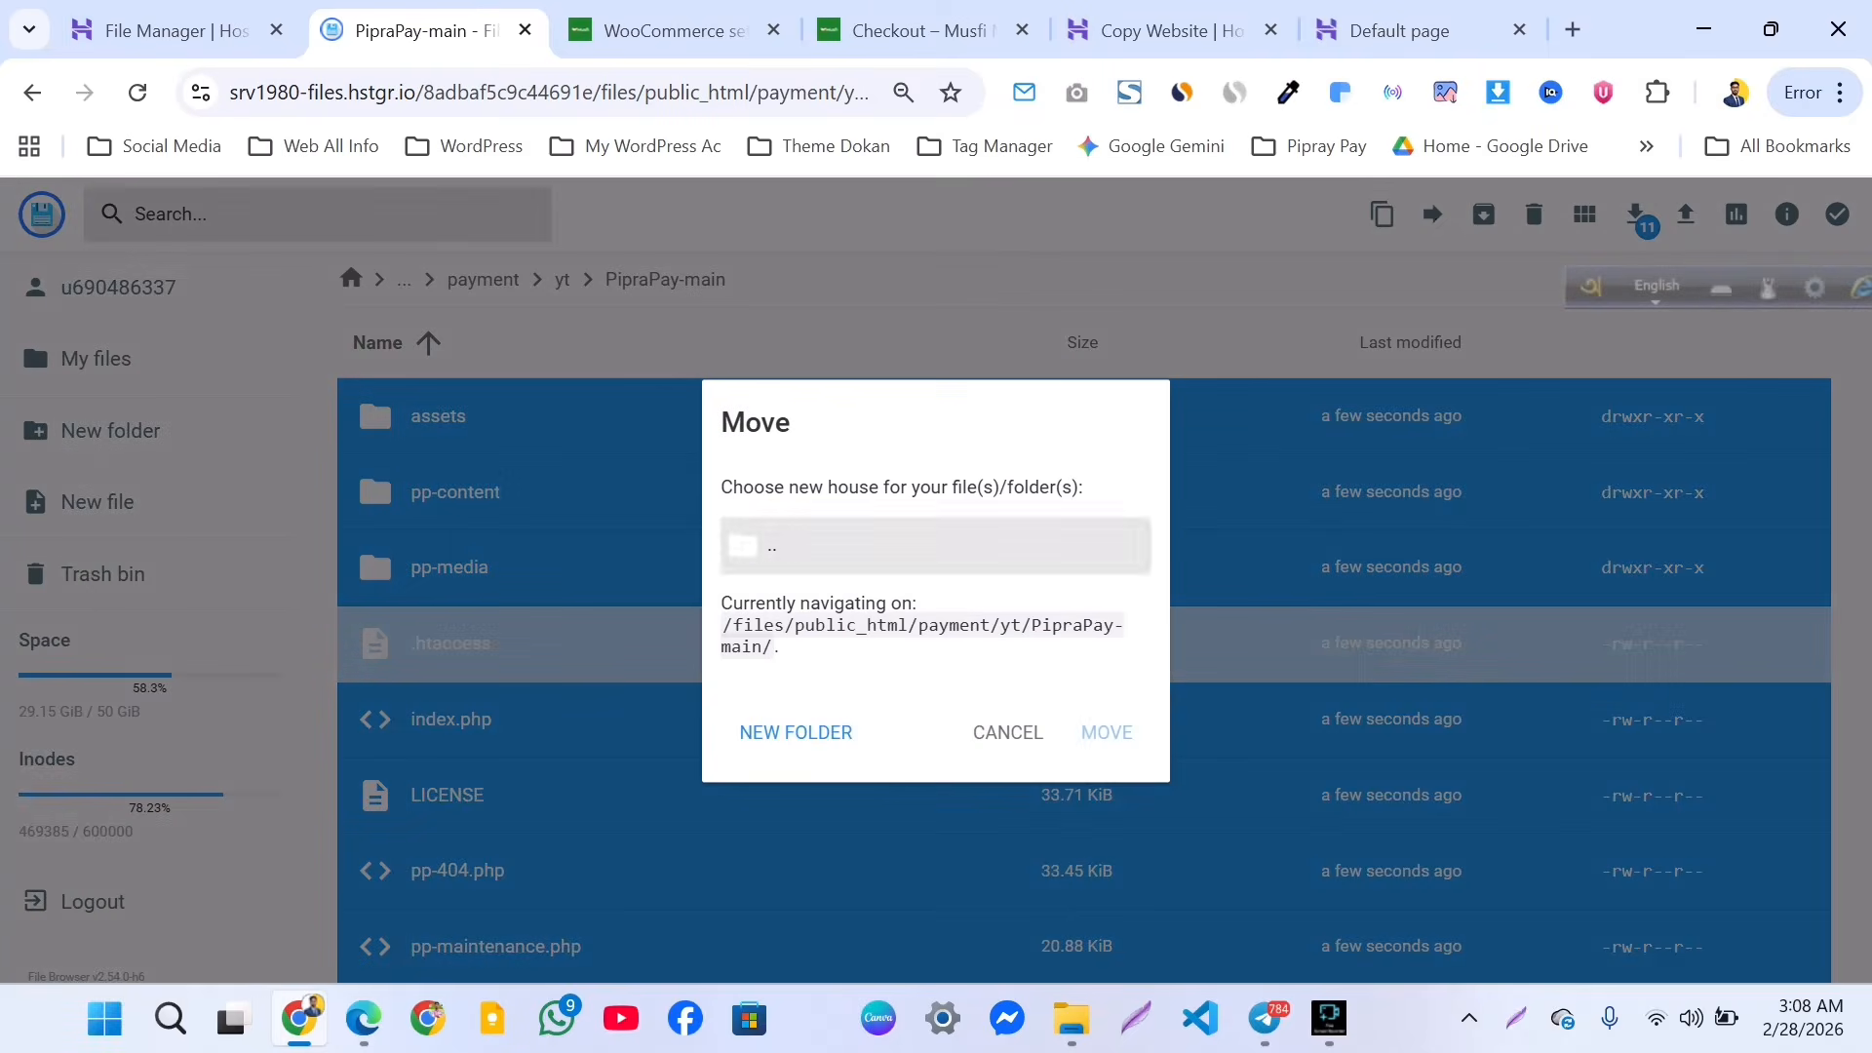
double_click(740, 527)
double_click(740, 516)
double_click(740, 553)
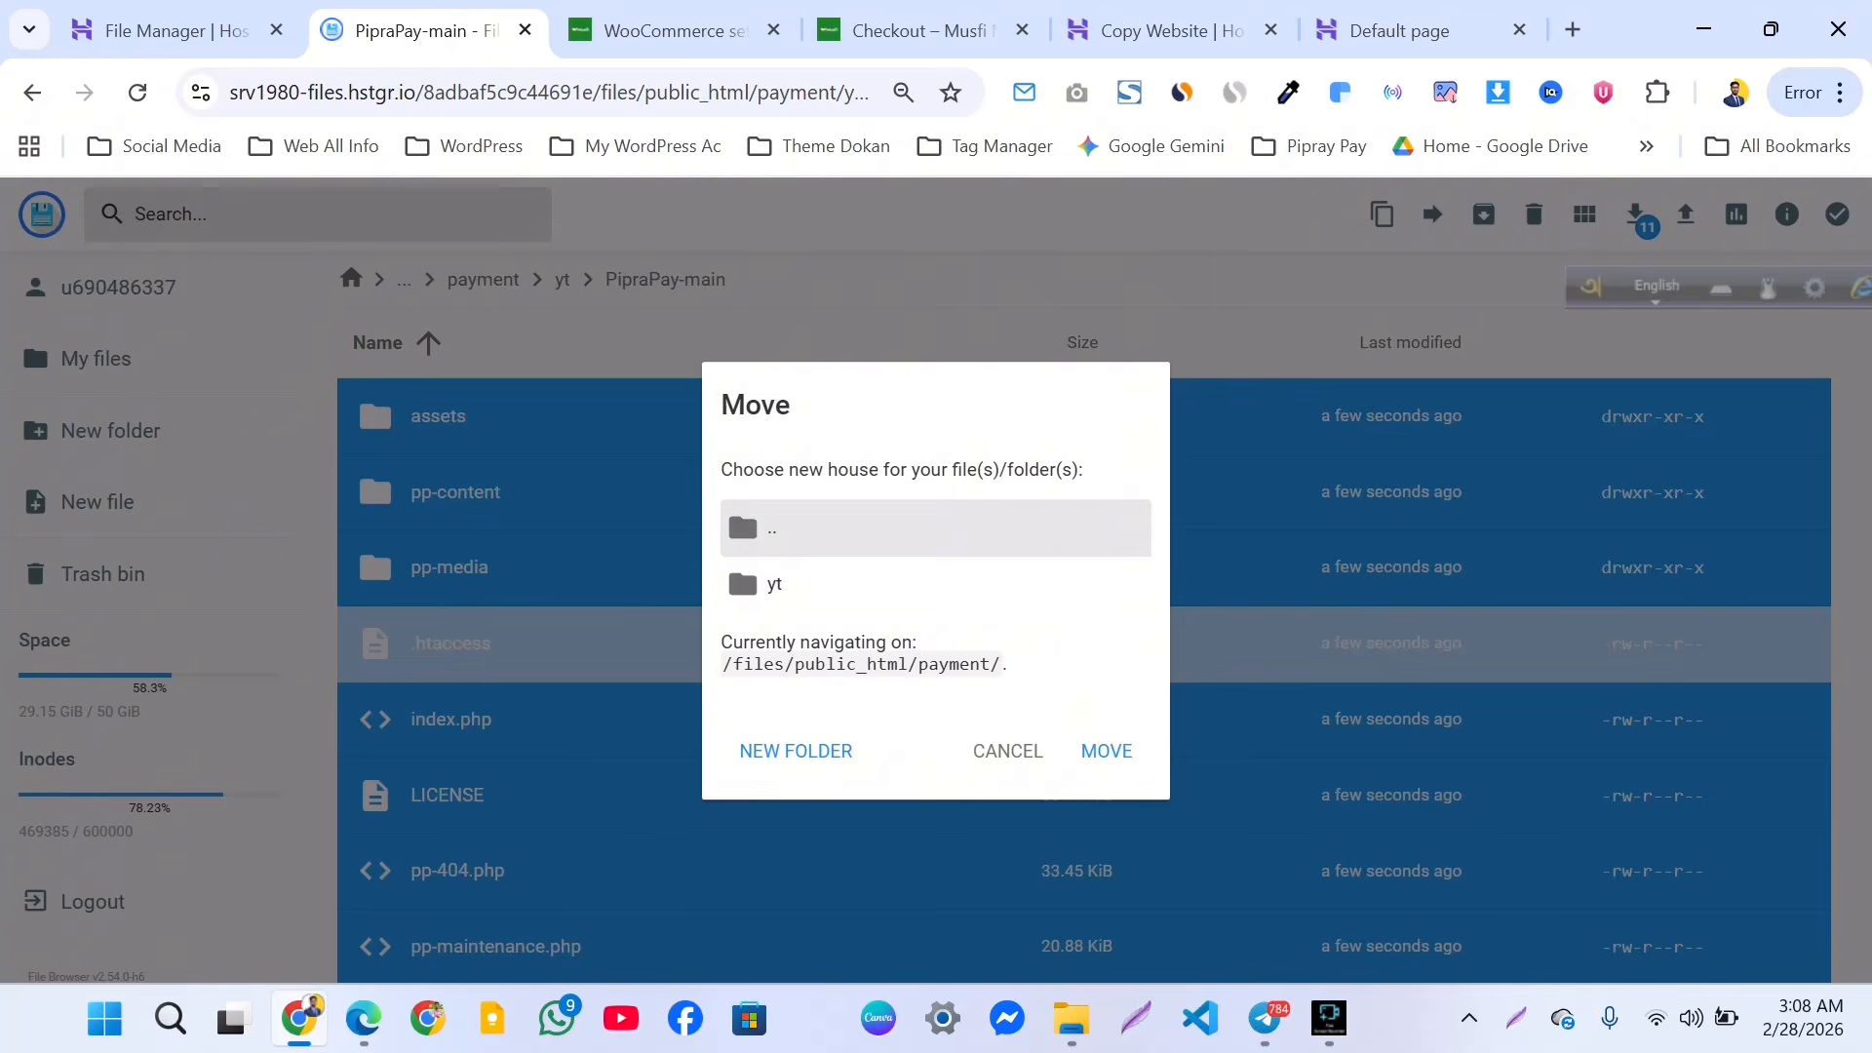
left_click(770, 622)
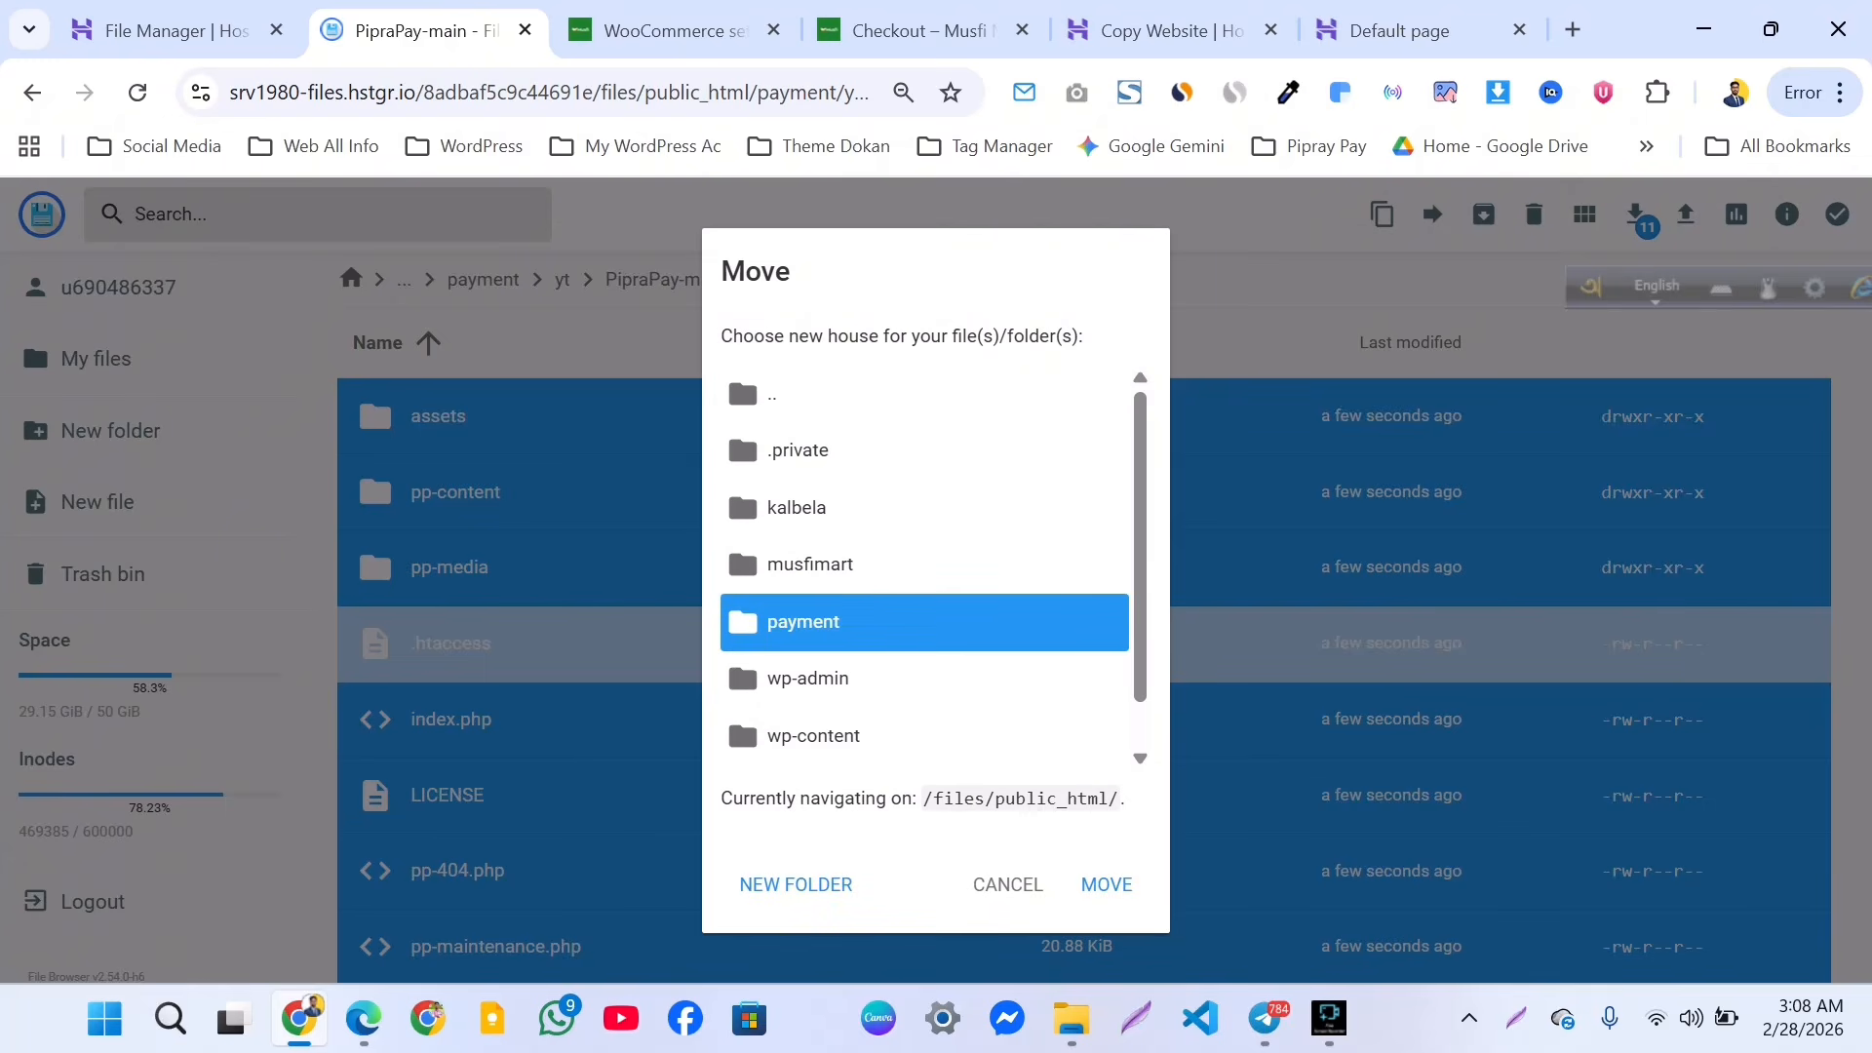
double_click(780, 622)
left_click(1108, 752)
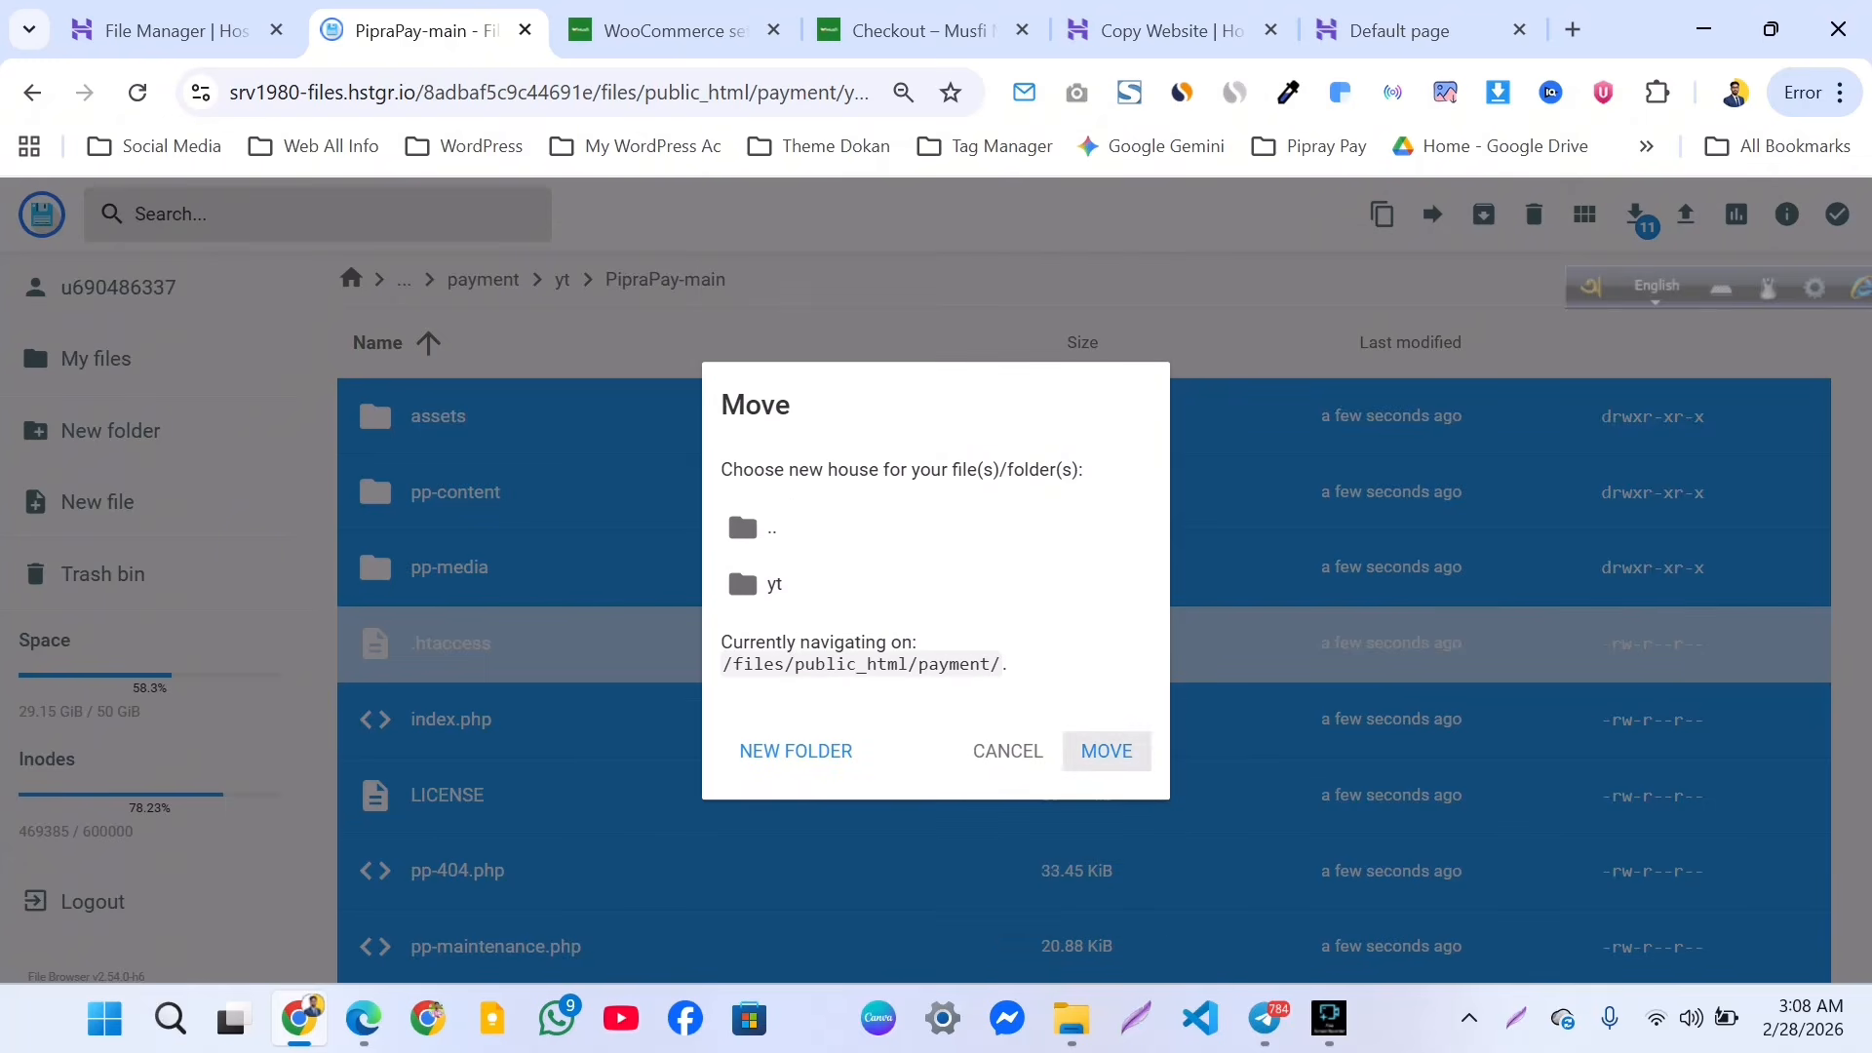
Check inside the leftover yt folder, and delete it together with PipraPay-main.zip from the payment folder.
left_click(484, 278)
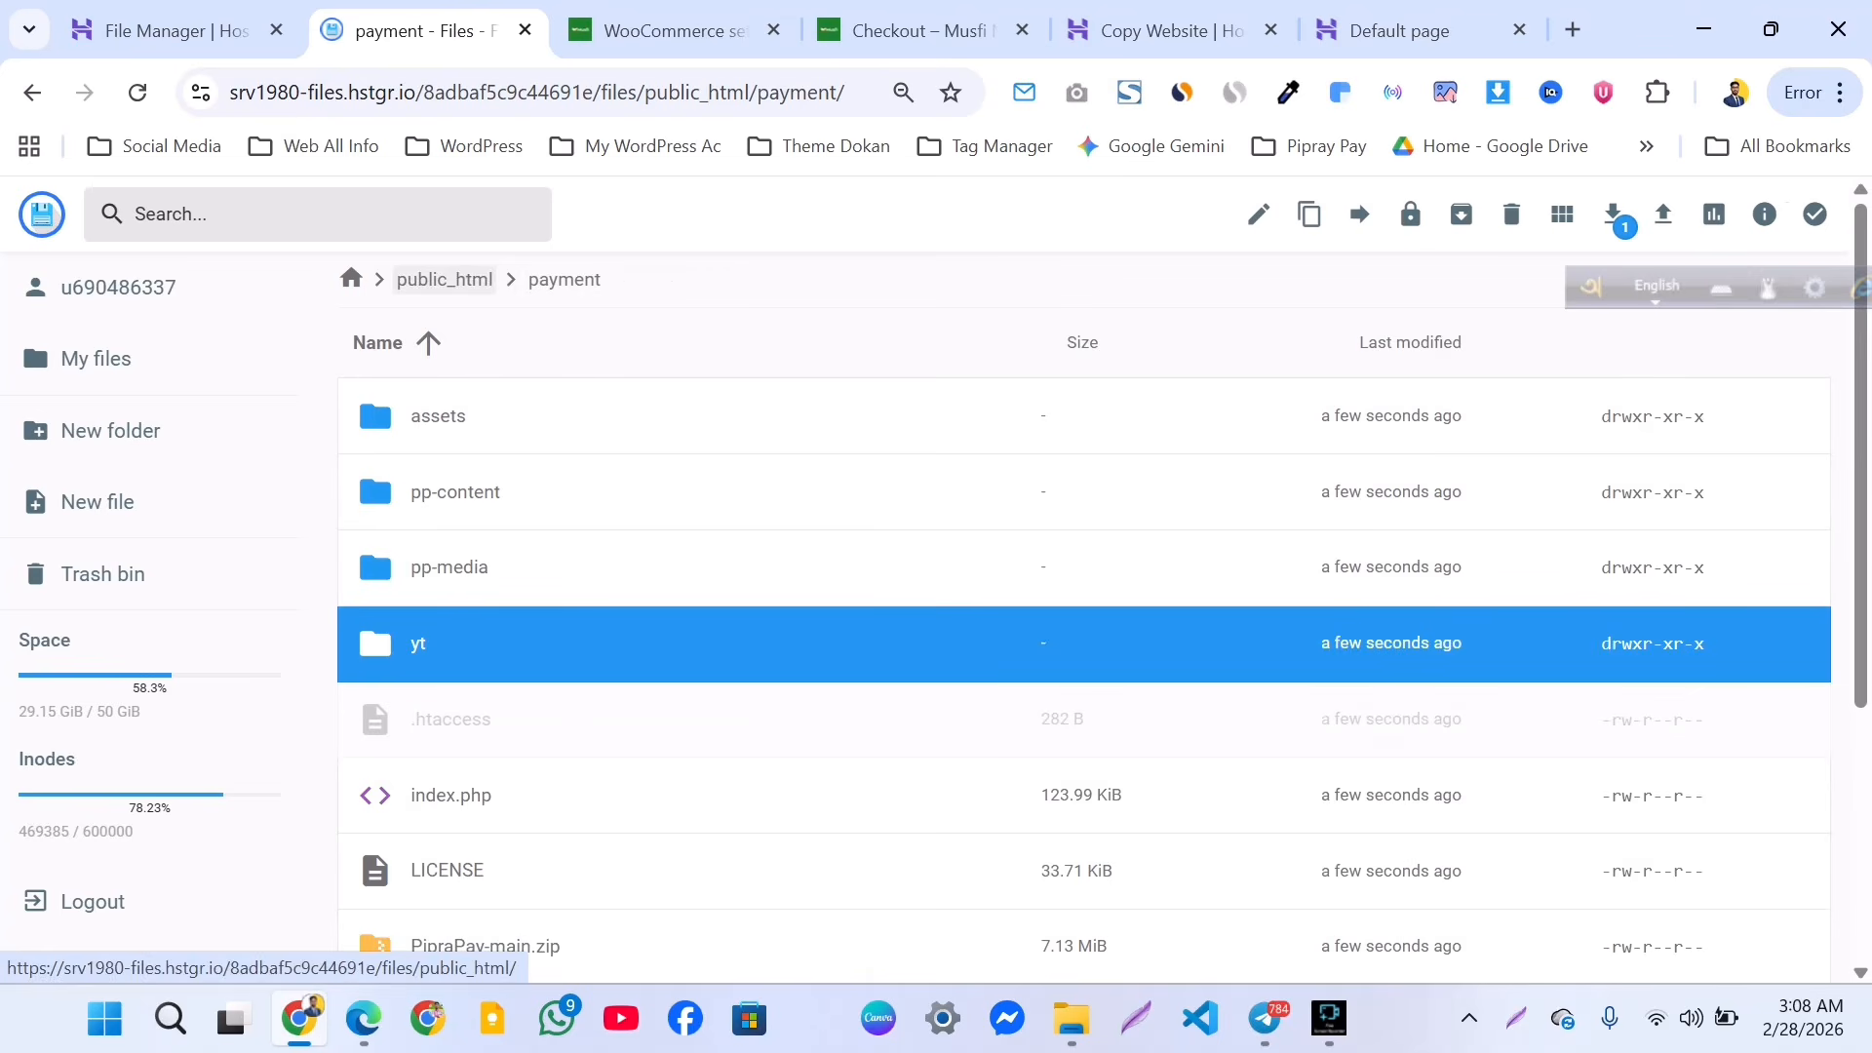
right_click(541, 630)
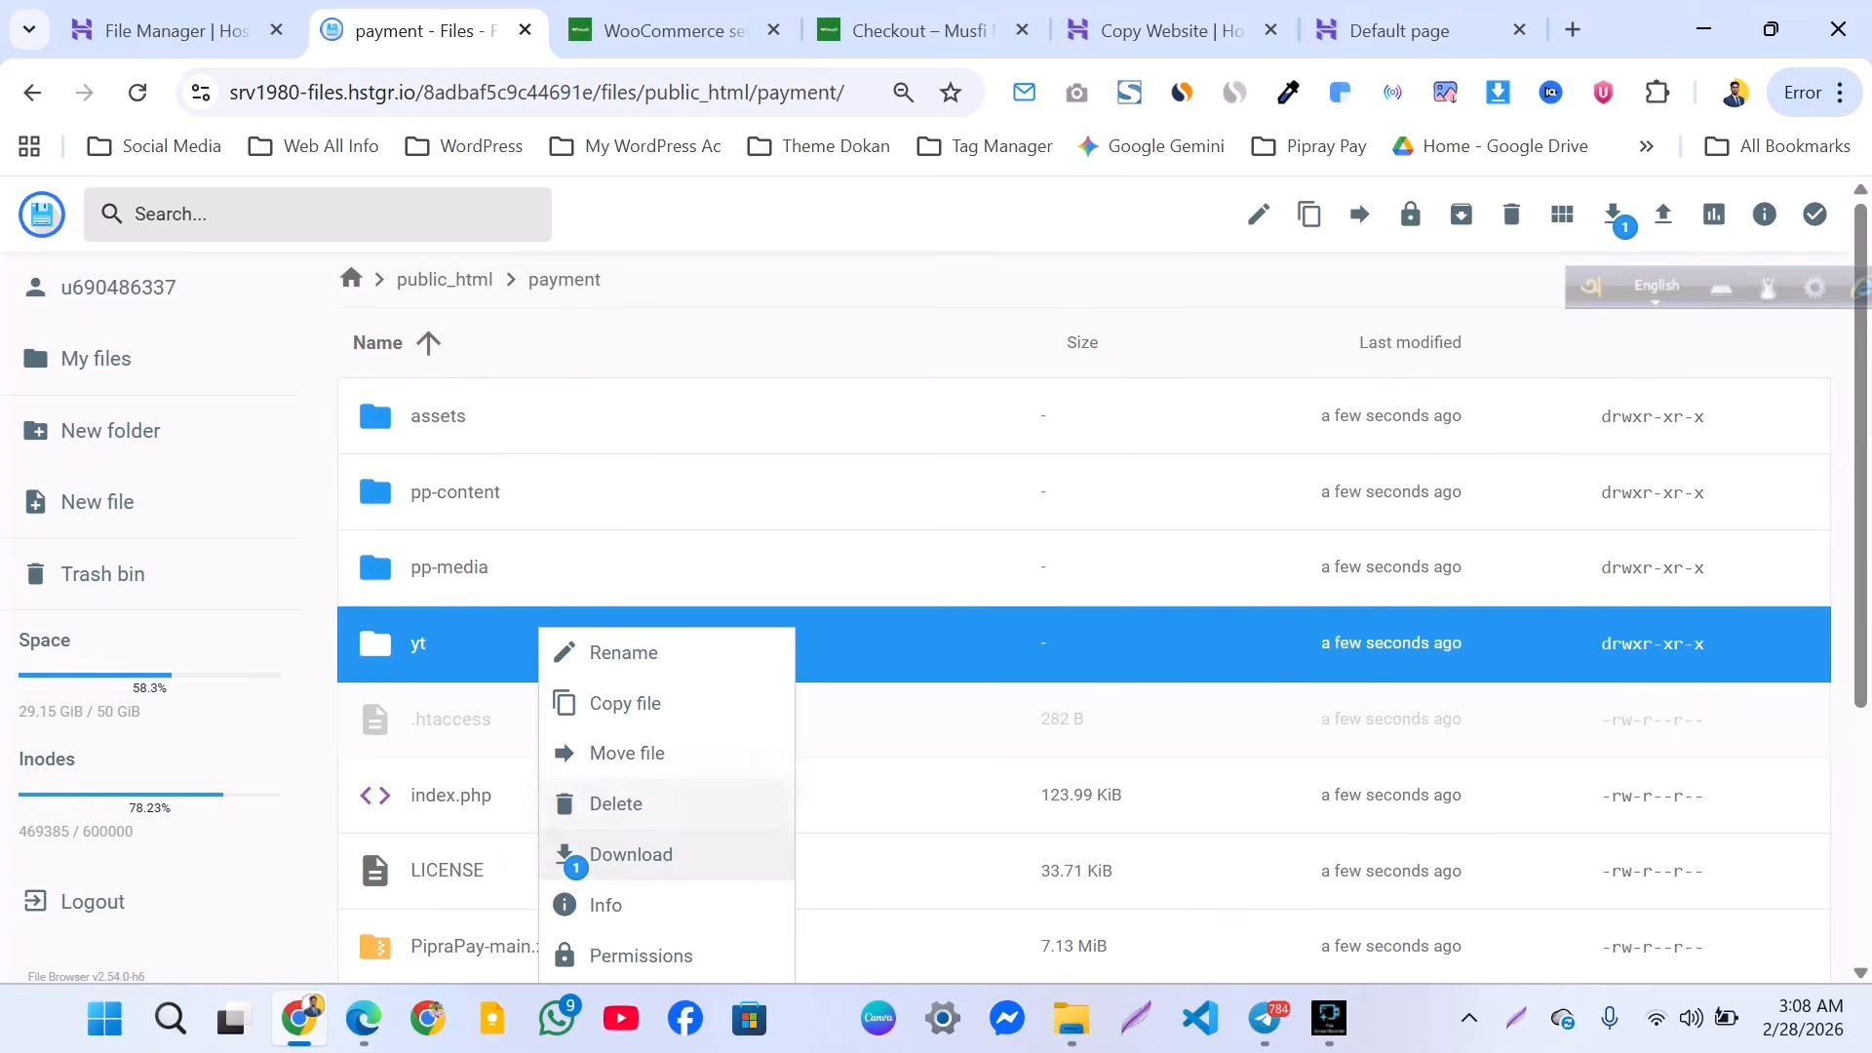
double_click(457, 644)
key("alt+Left")
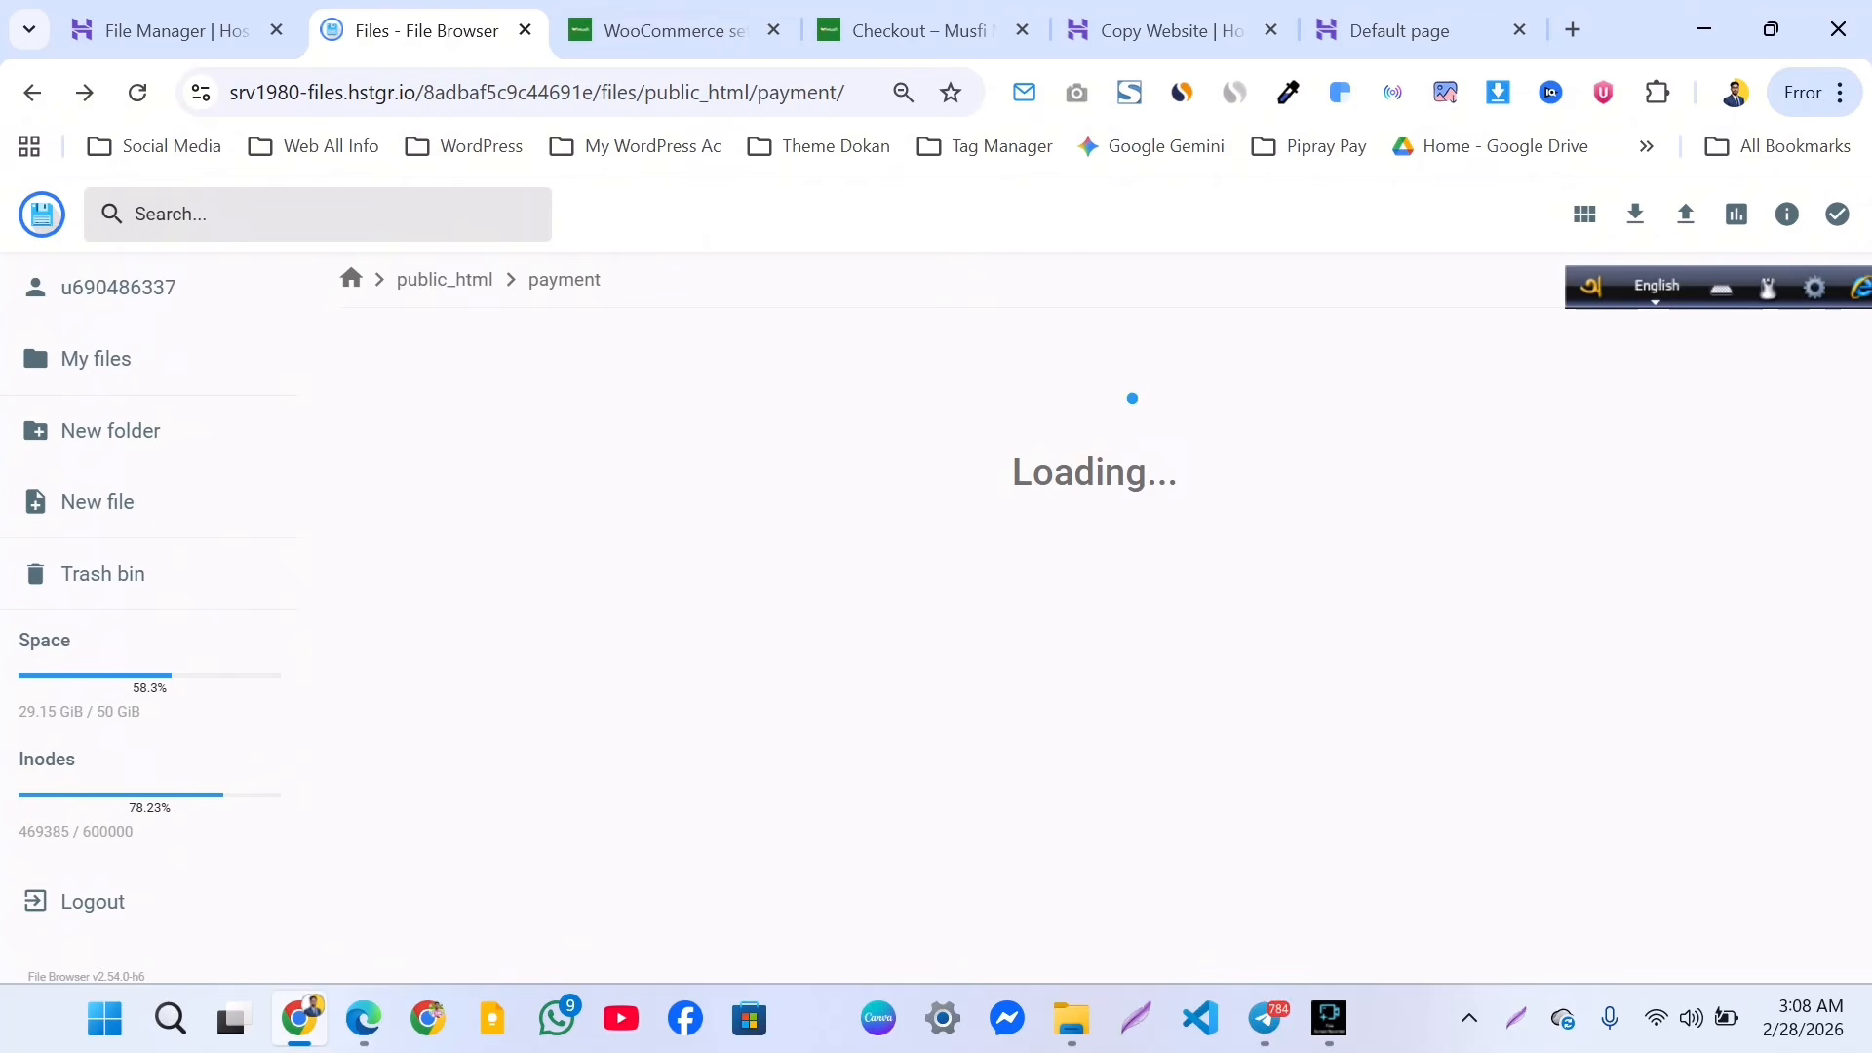
left_click(538, 944)
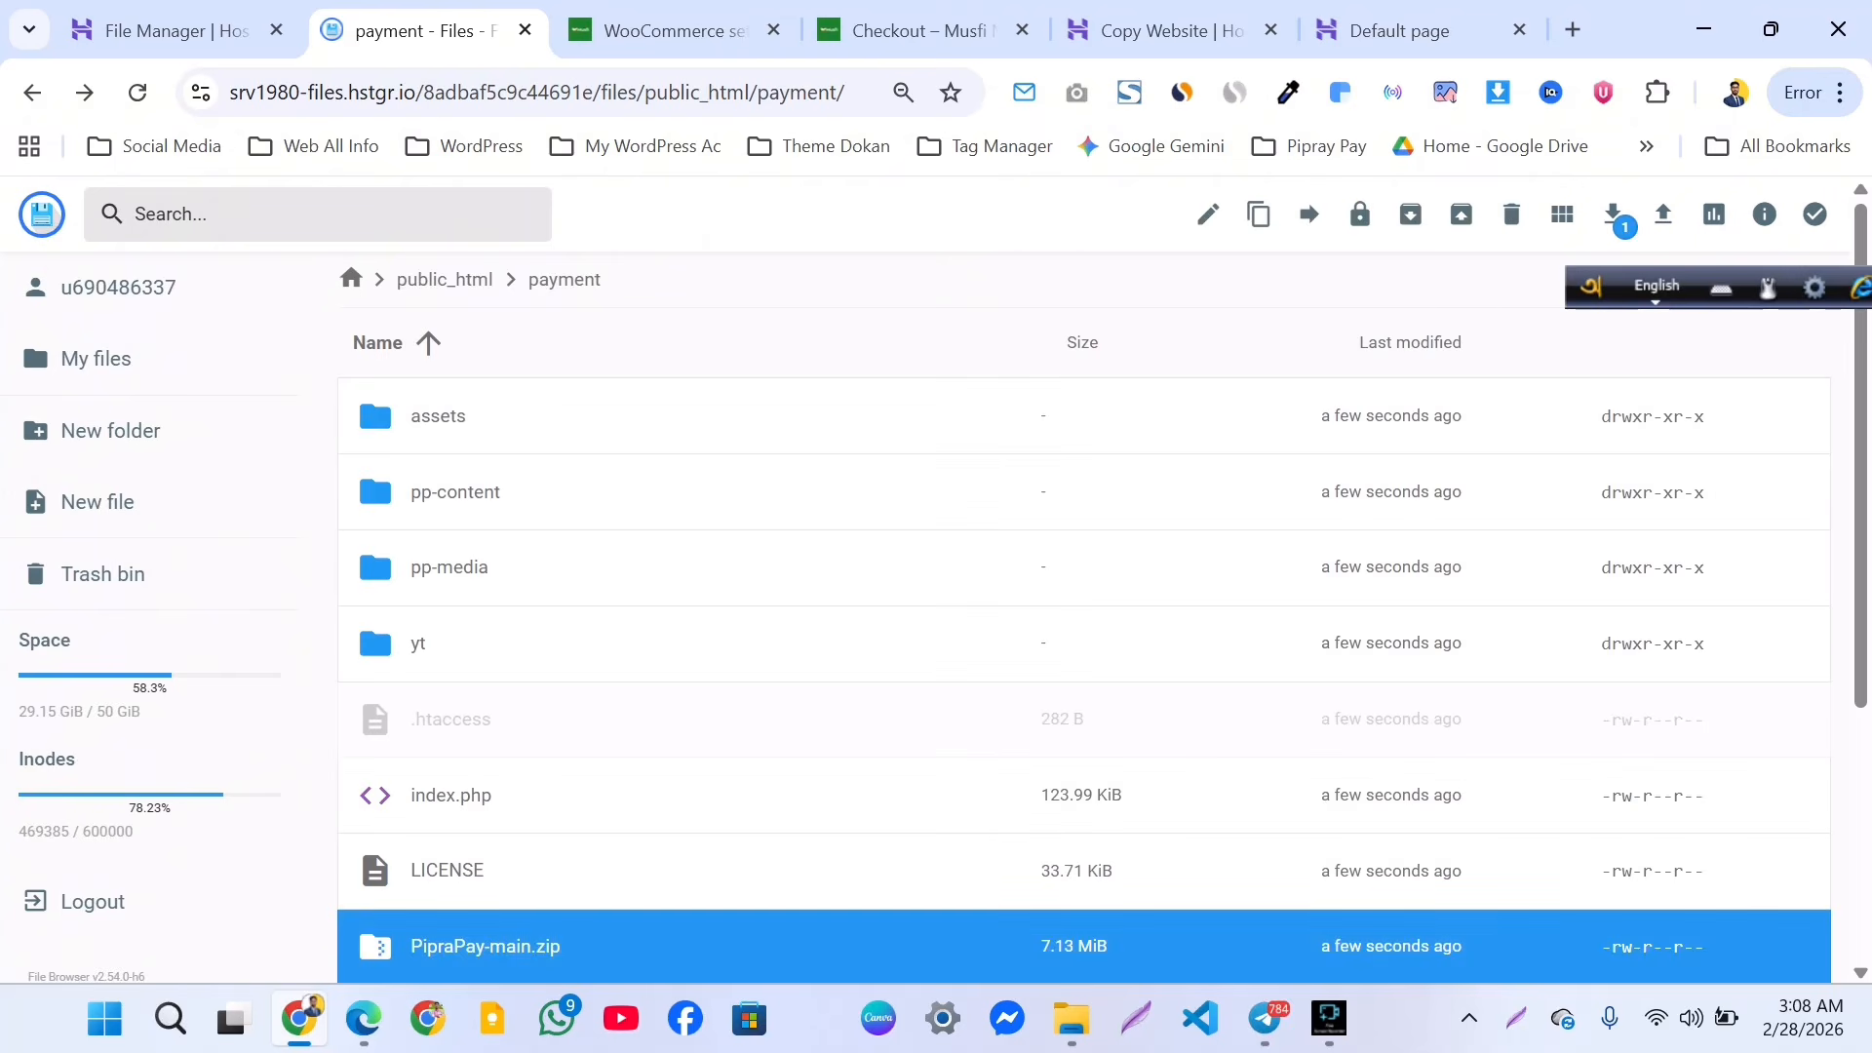
left_click(542, 645, "ctrl")
right_click(542, 645)
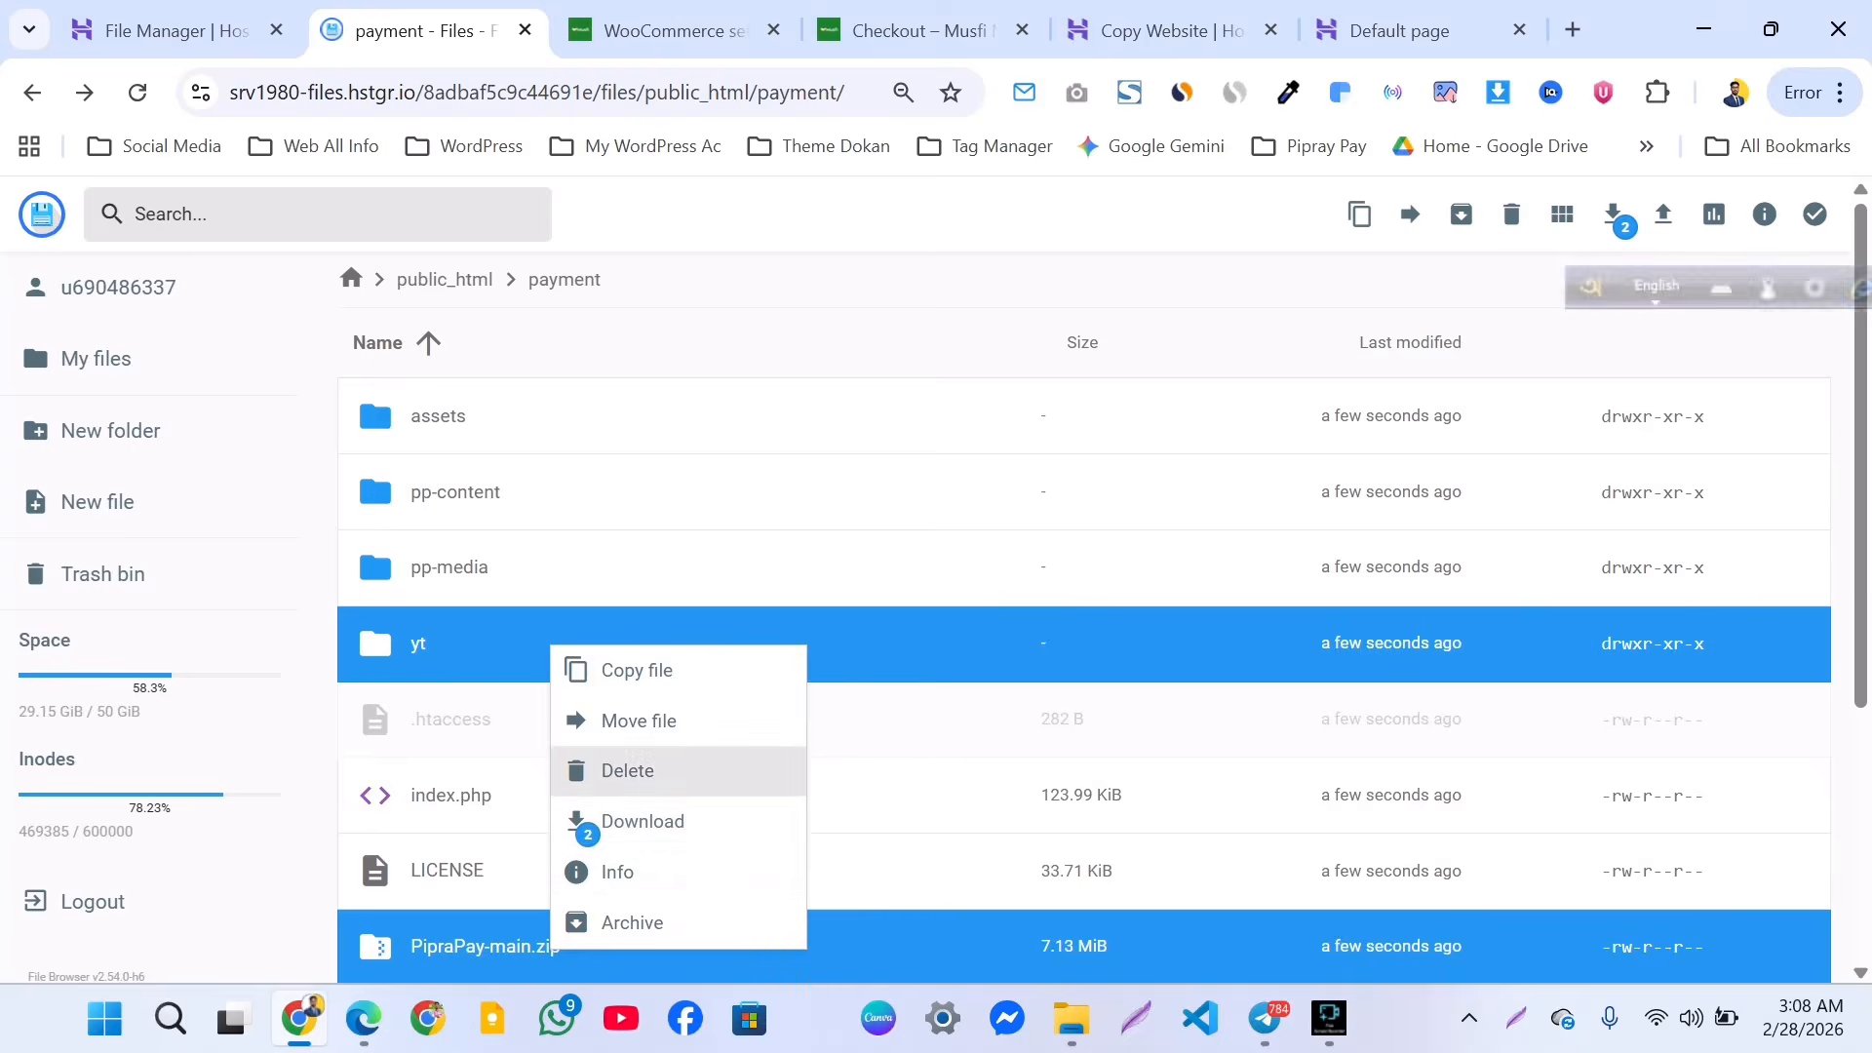
left_click(627, 770)
left_click(1099, 630)
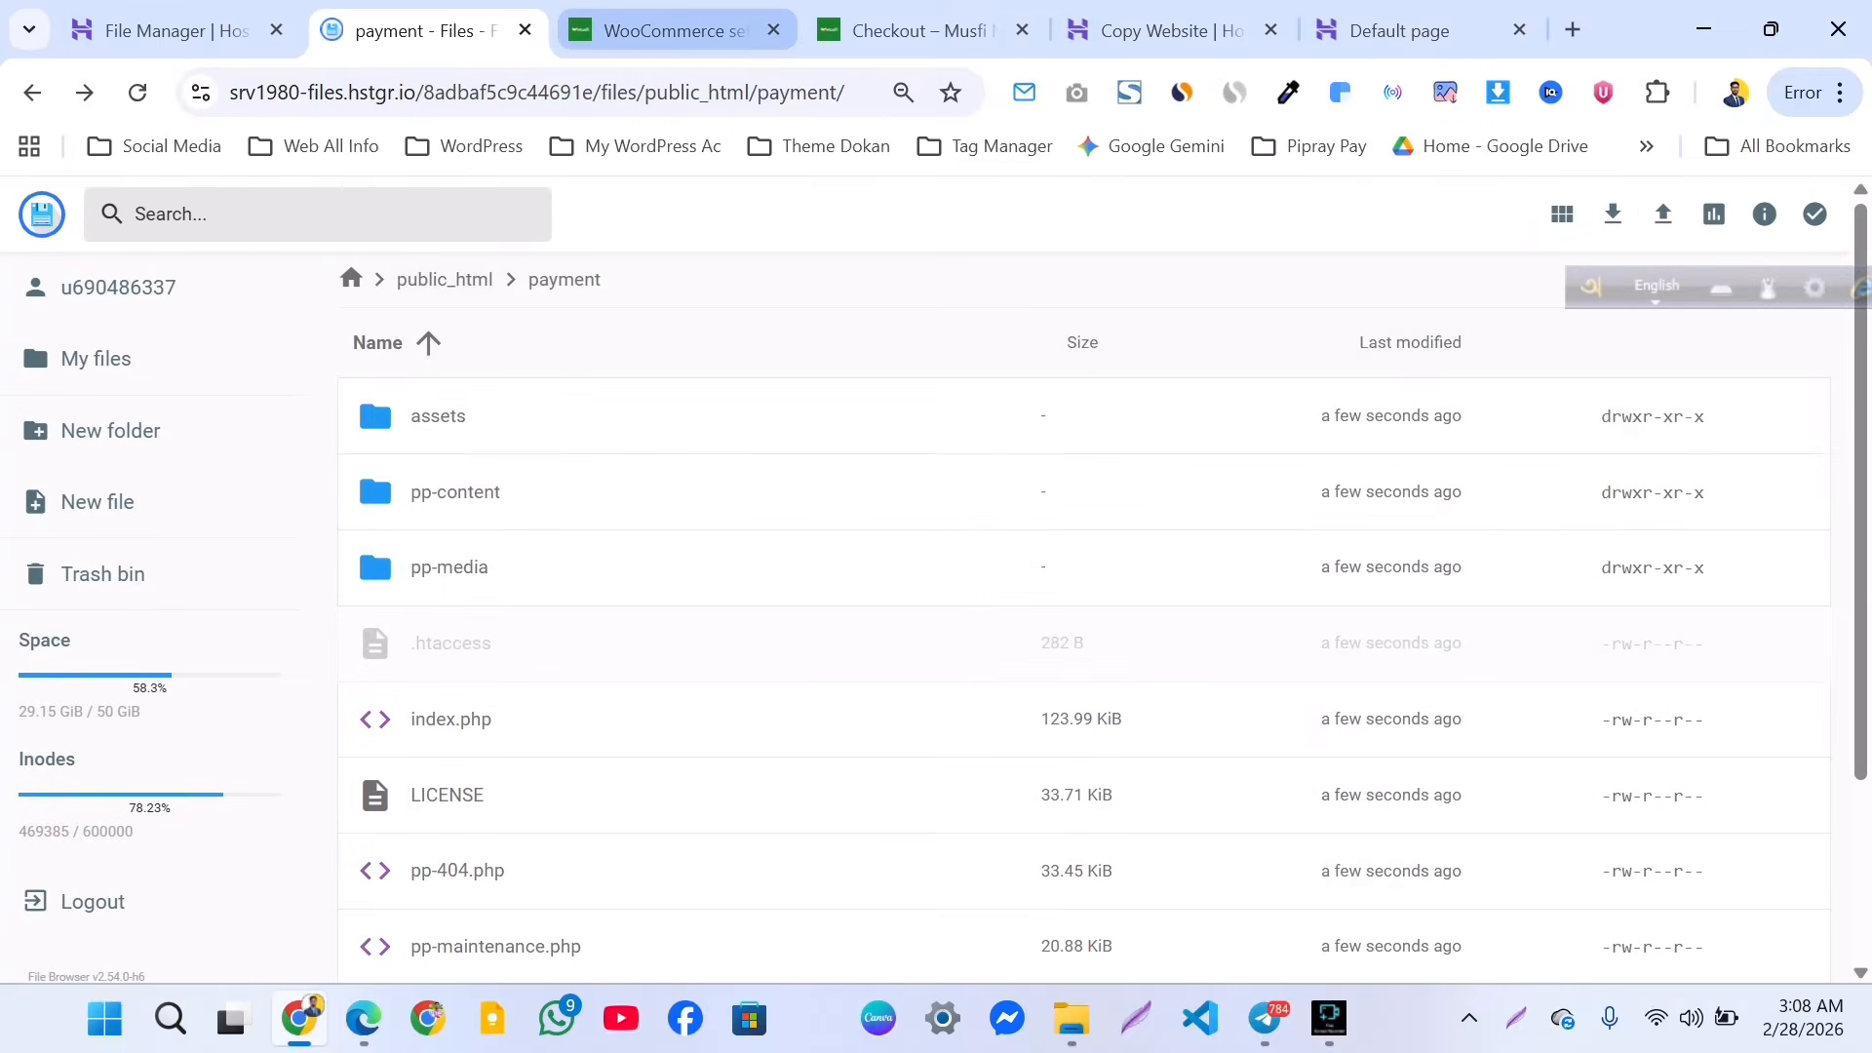
Go back to Hostinger and open the list of current subdomains for bondubazar.com.
left_click(177, 30)
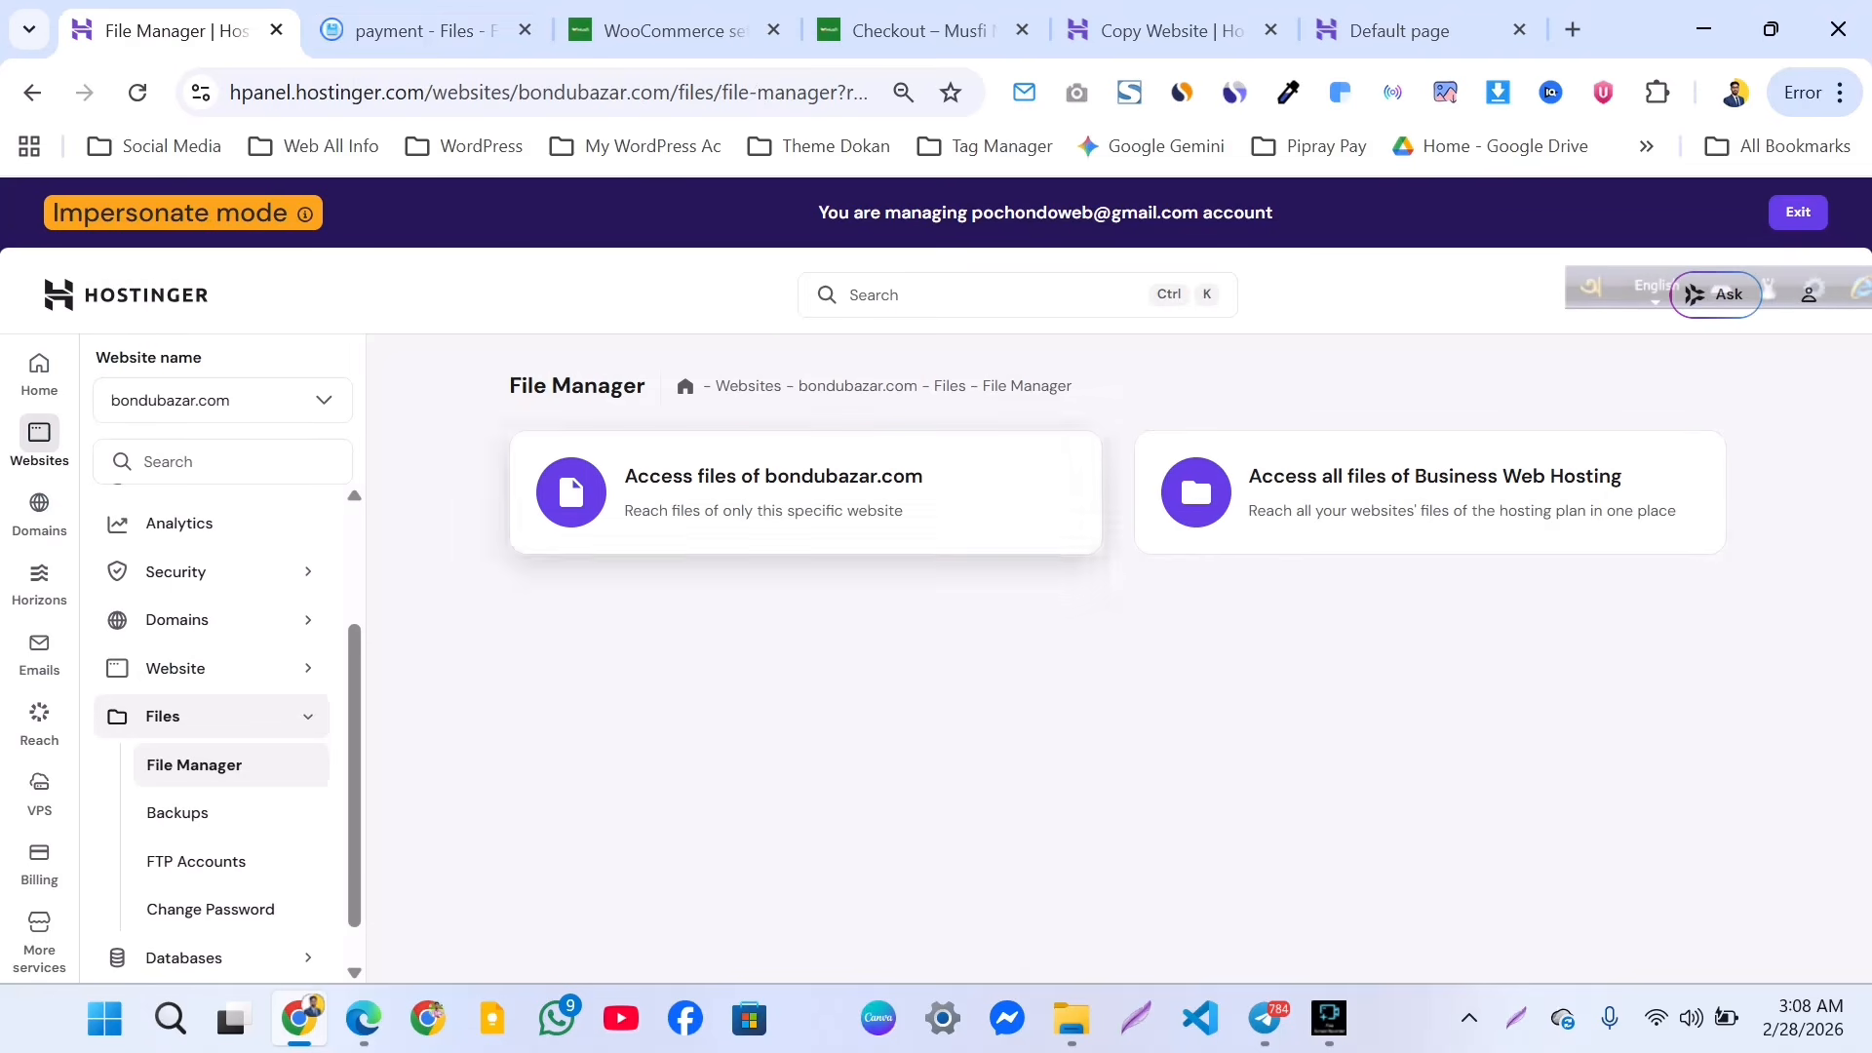
scroll(195, 812, "down", 1)
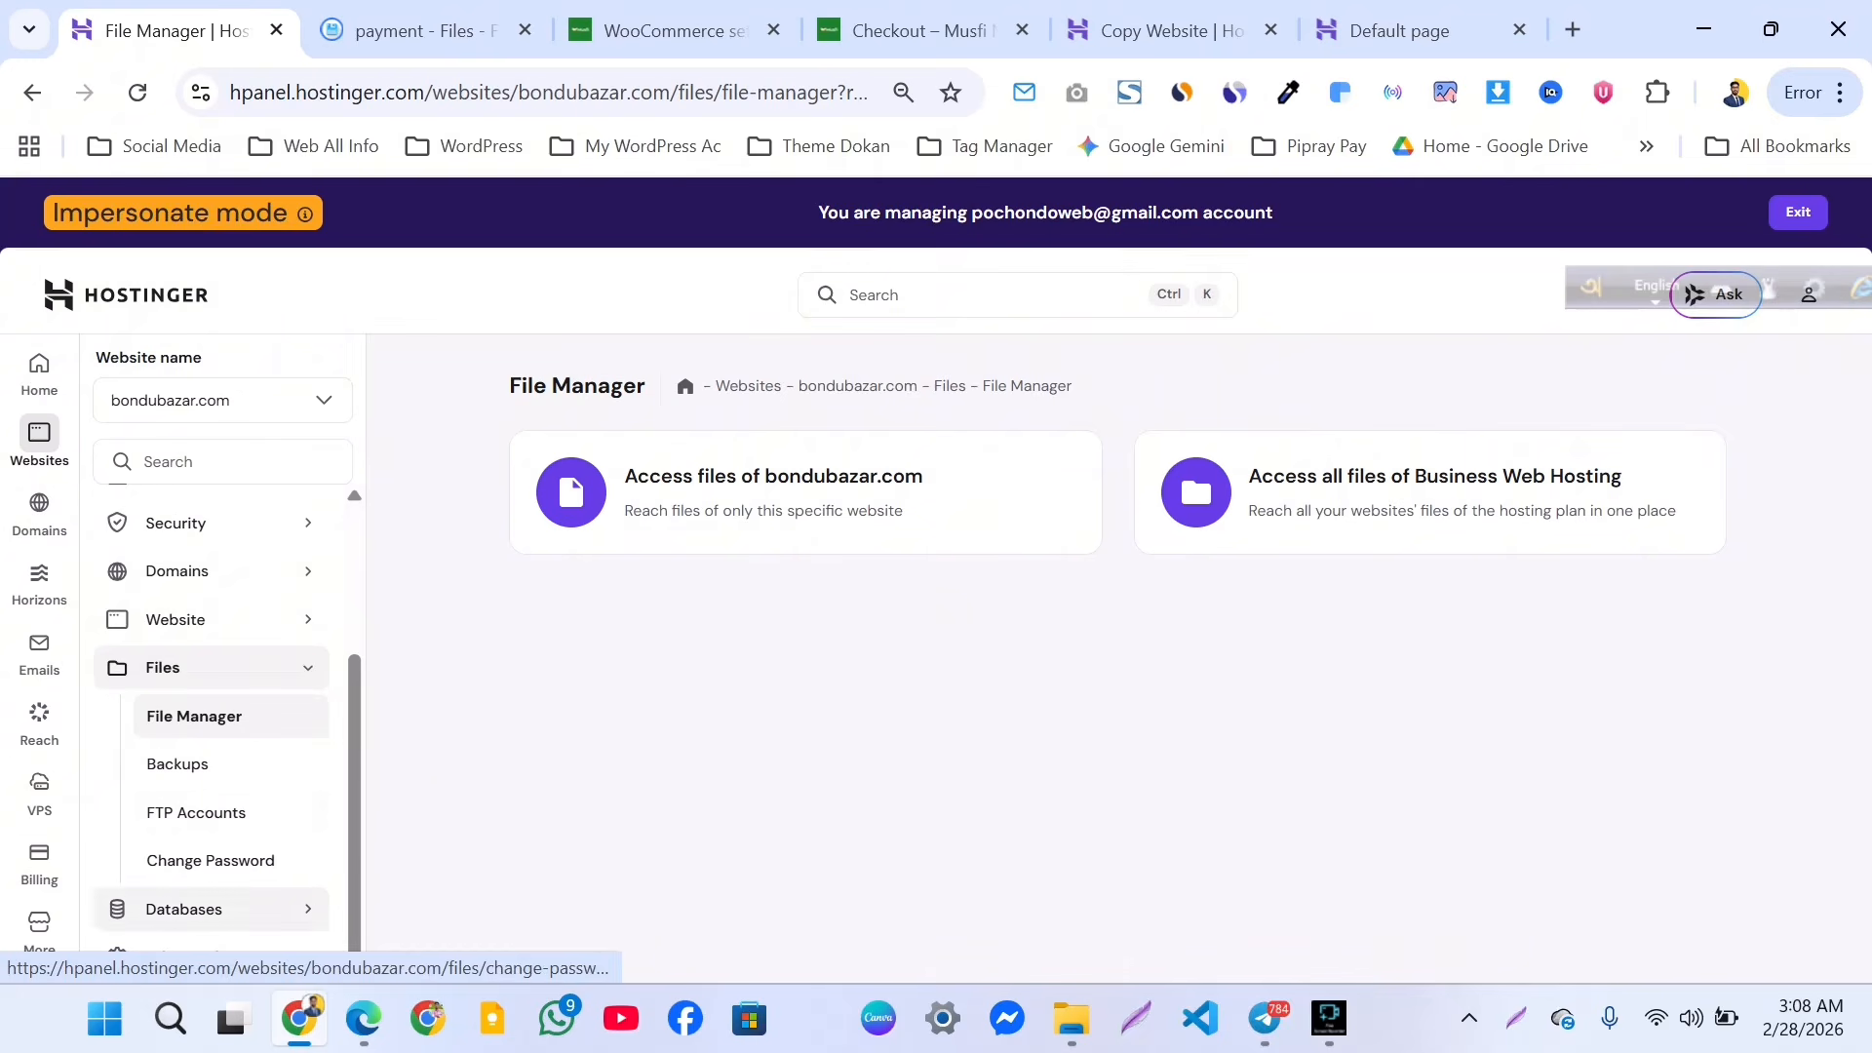
left_click(178, 571)
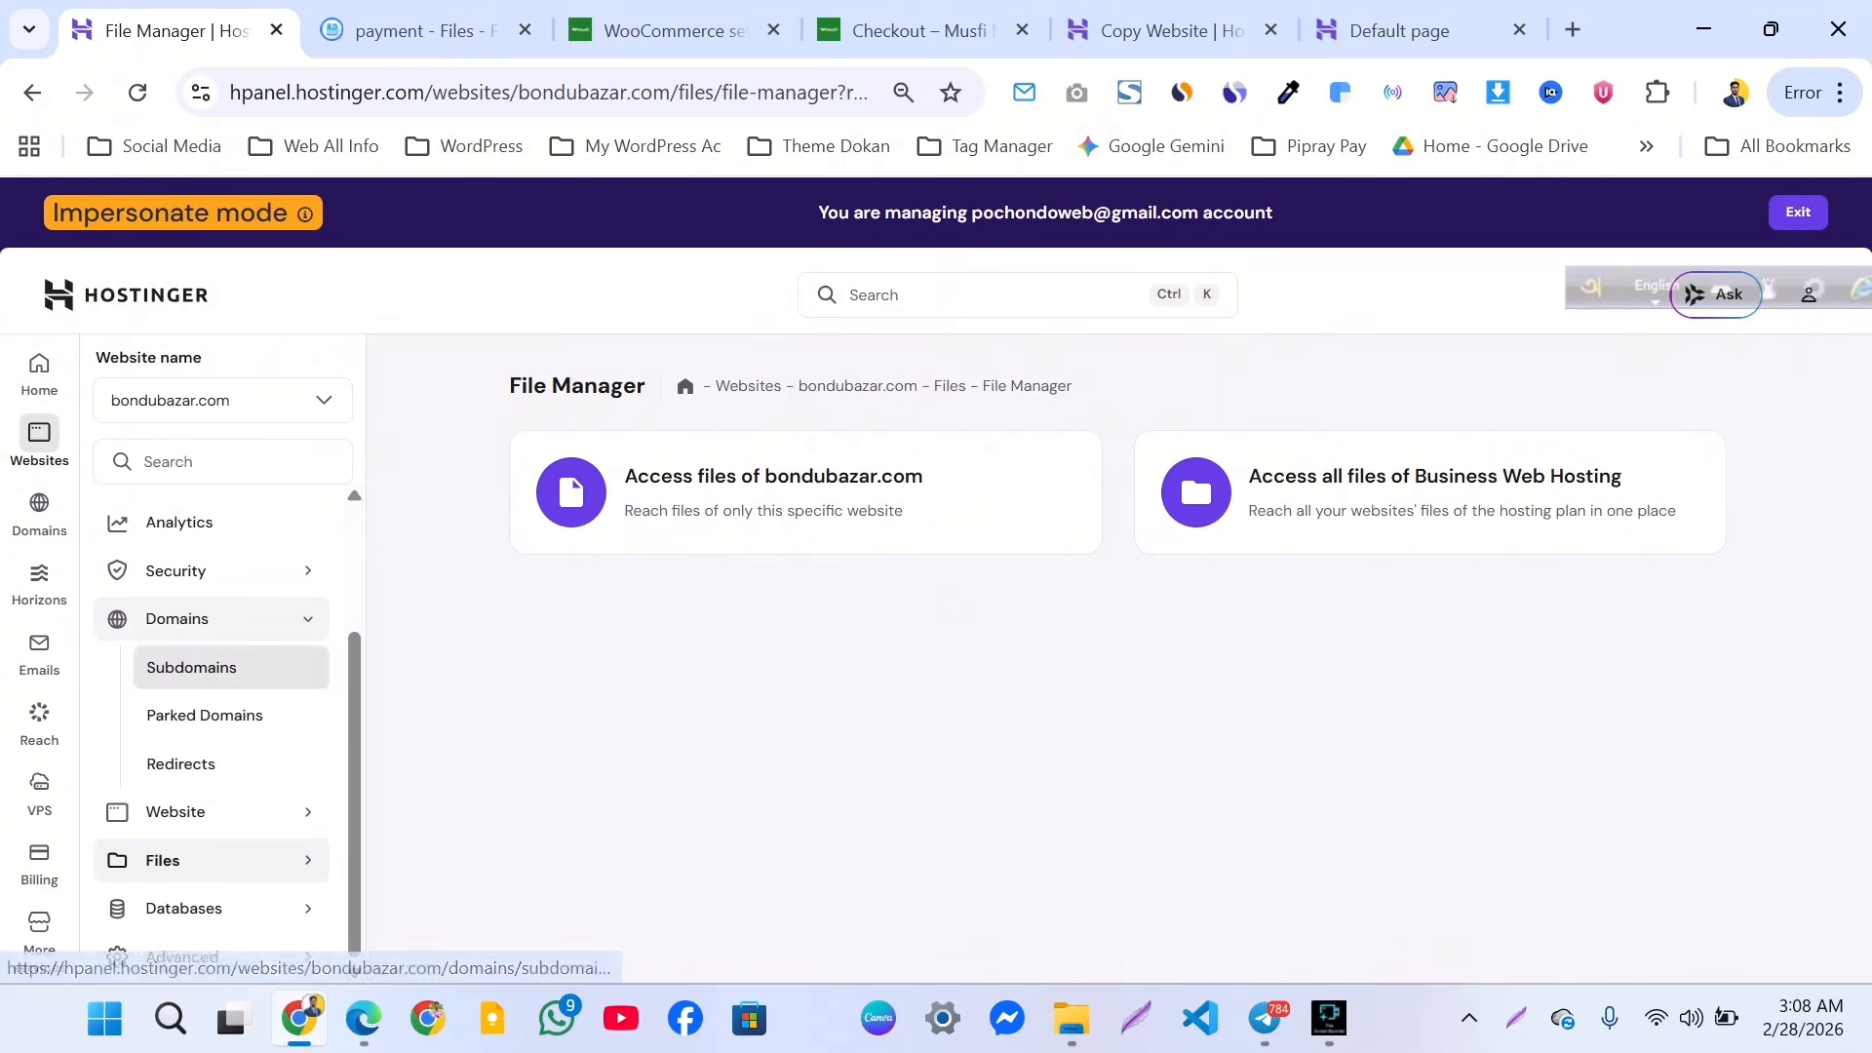
left_click(192, 668)
scroll(1108, 658, "down", 3)
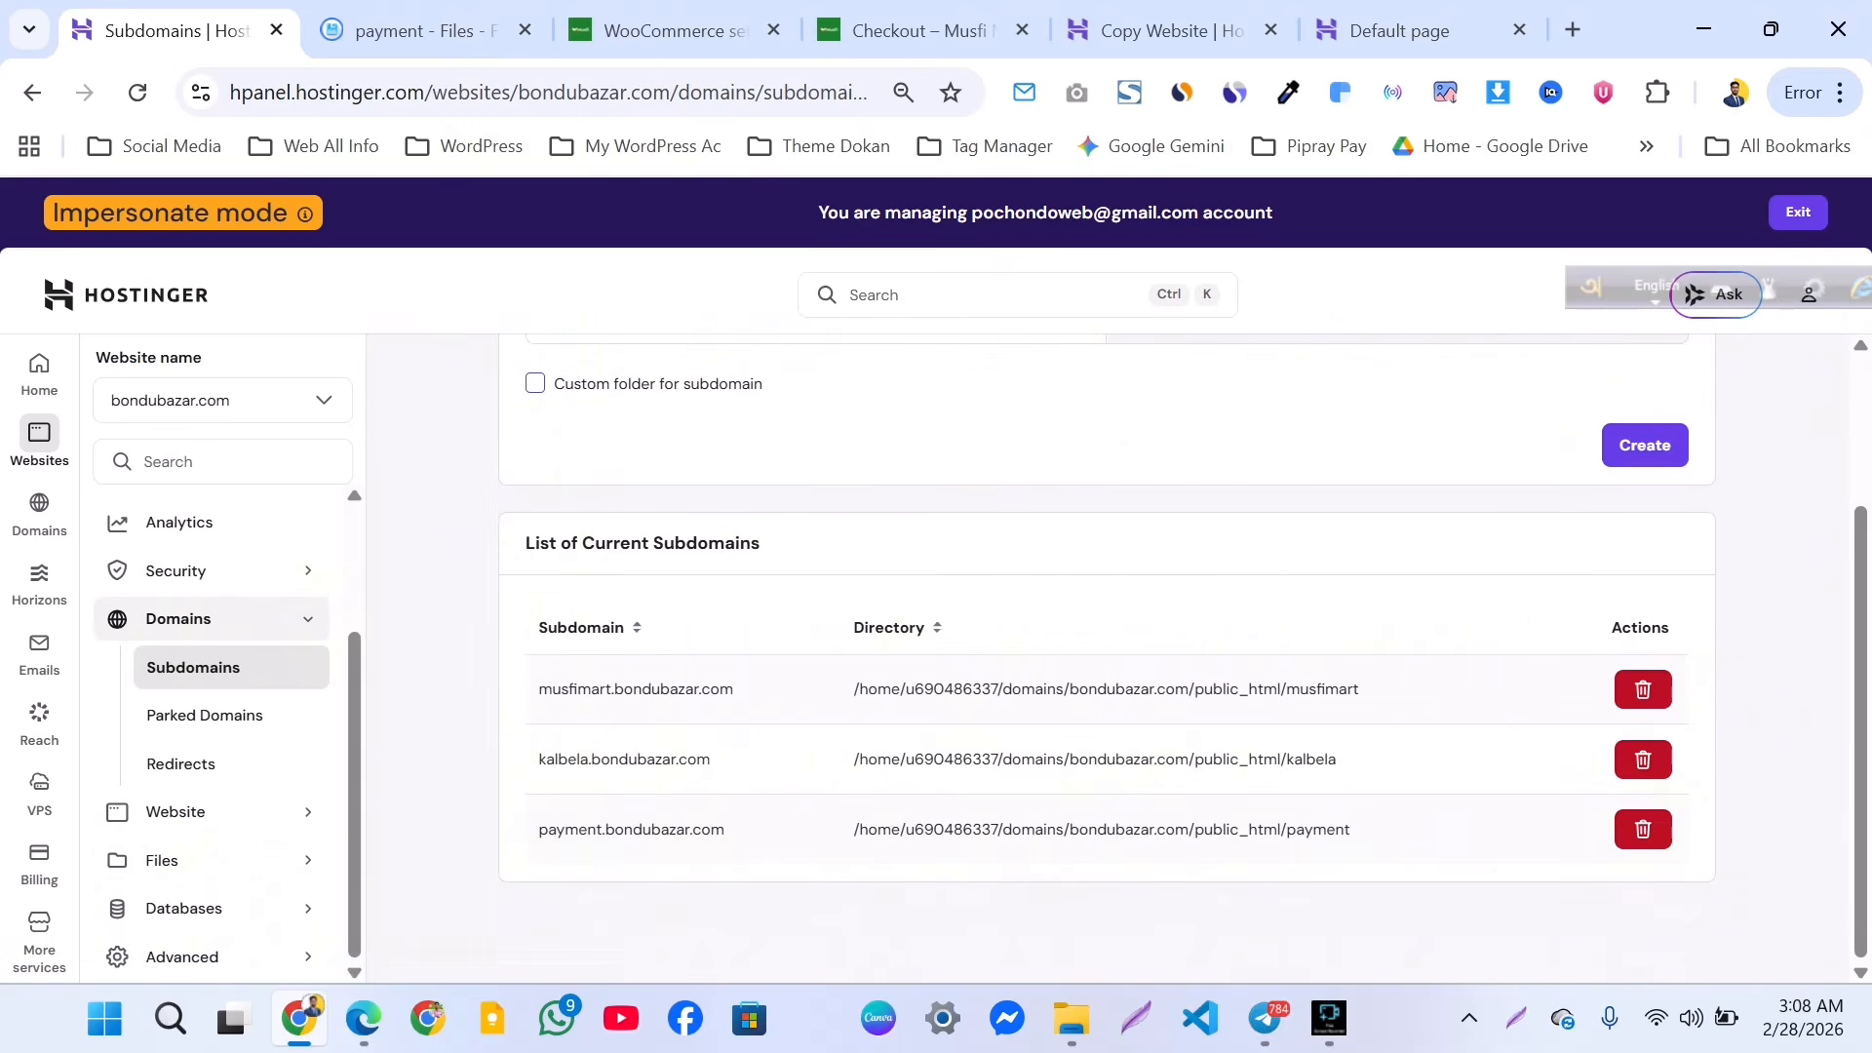
Find payment.bondubazar.com in the subdomain list, and reload that address in its already open browser tab to start the PipraPay installer.
left_click_drag(725, 829, 539, 829)
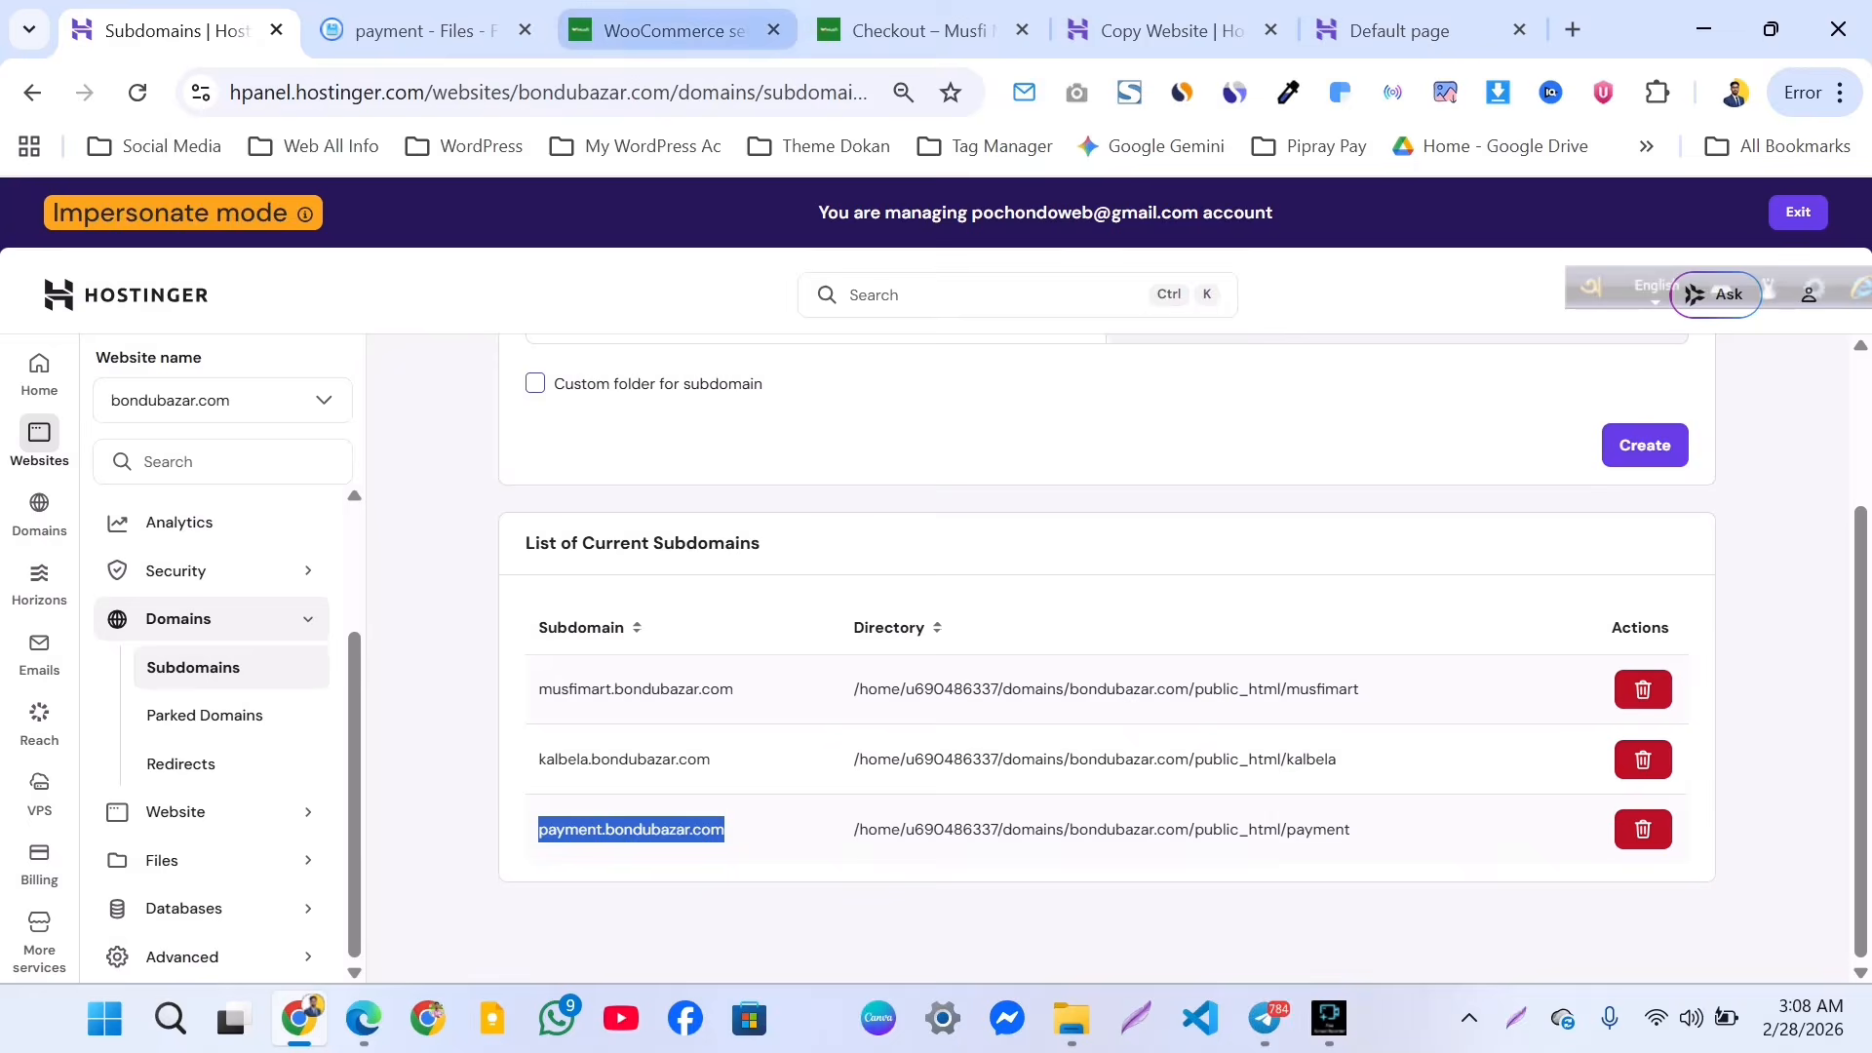
left_click(675, 30)
left_click(921, 30)
left_click(1170, 30)
left_click(1404, 30)
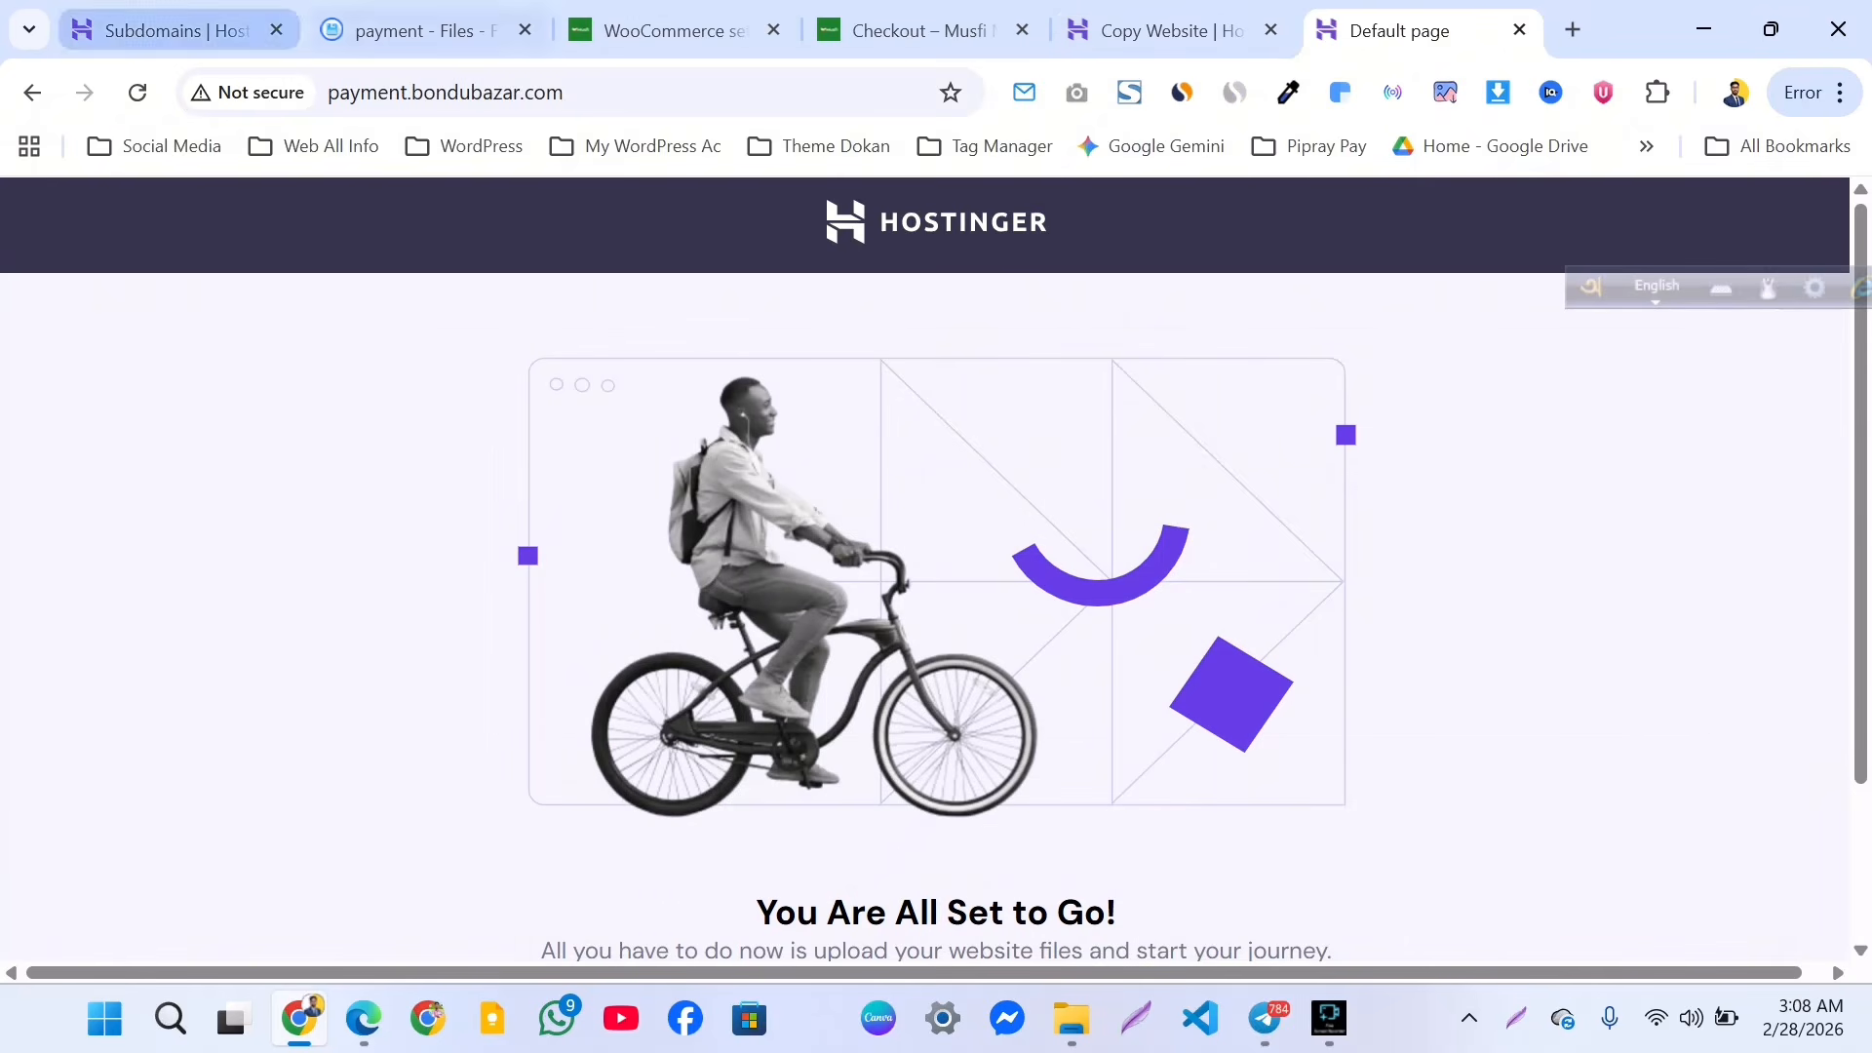
left_click(439, 92)
key("Return")
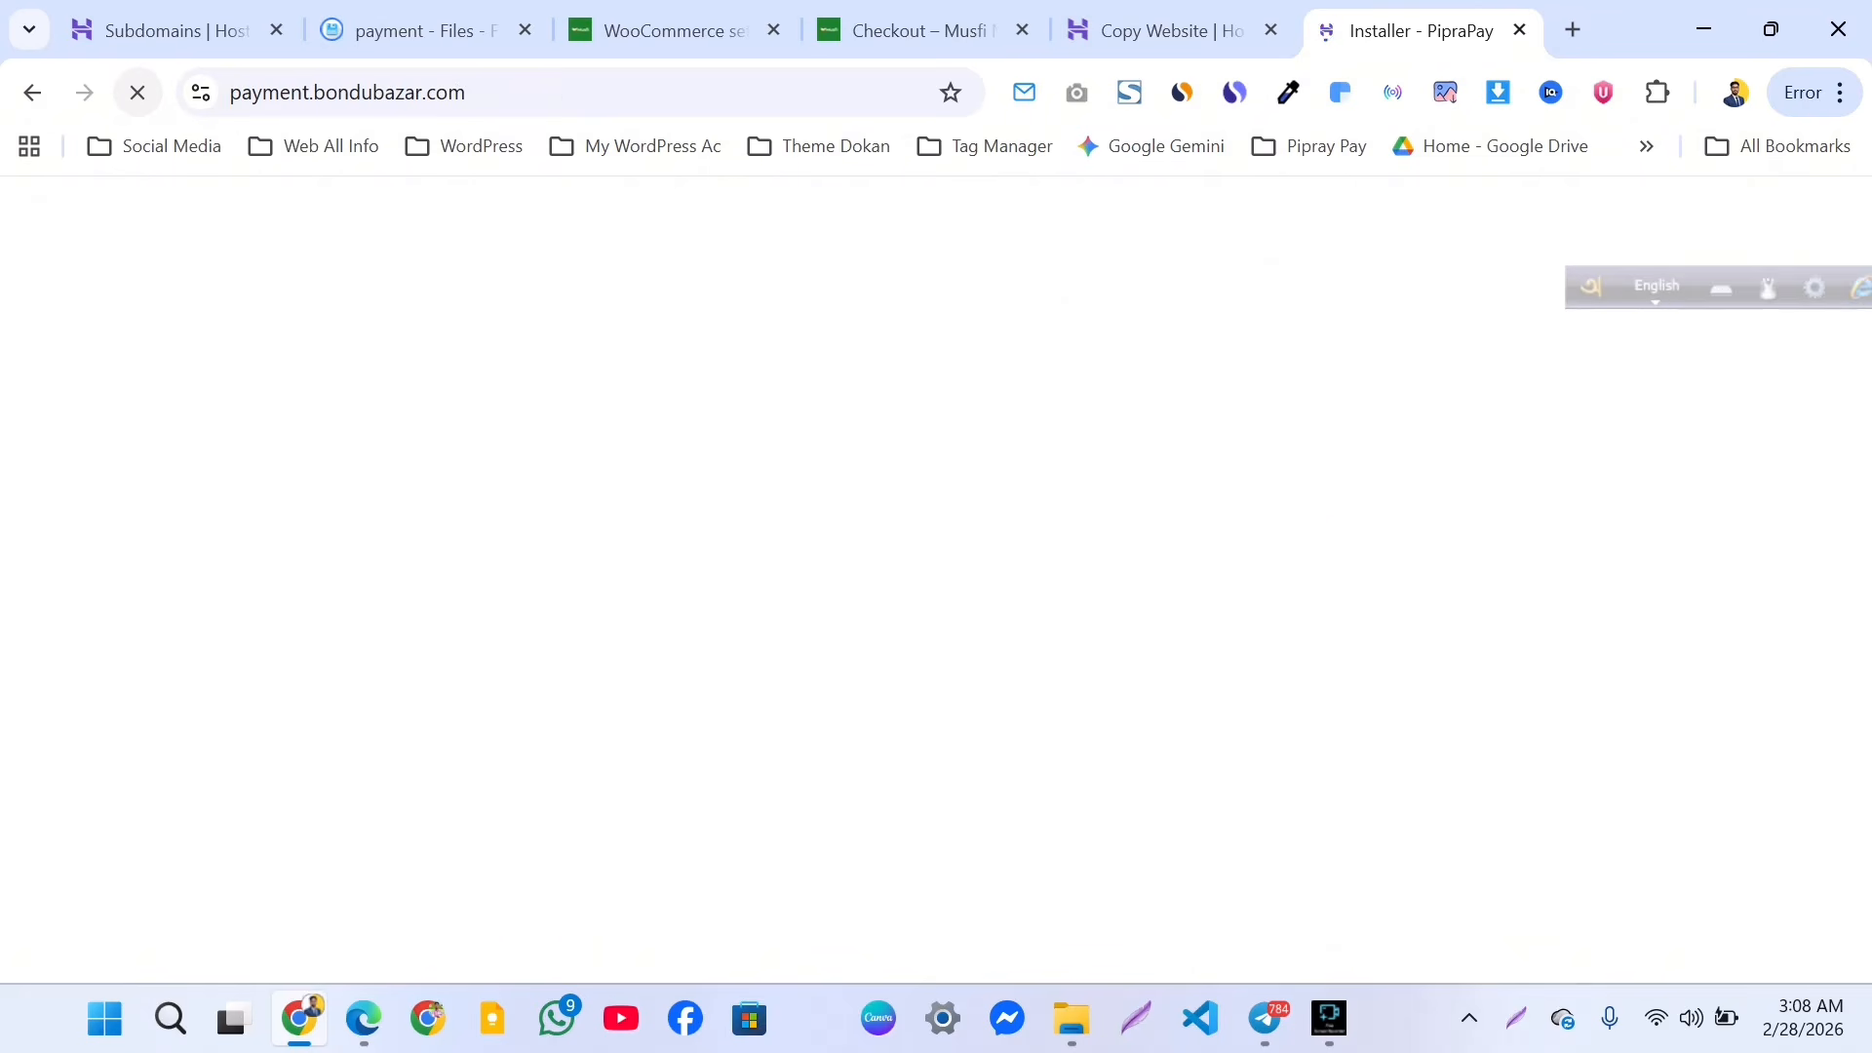
Review the installer's system requirements check, and continue to the database configuration.
scroll(936, 580, "down", 2)
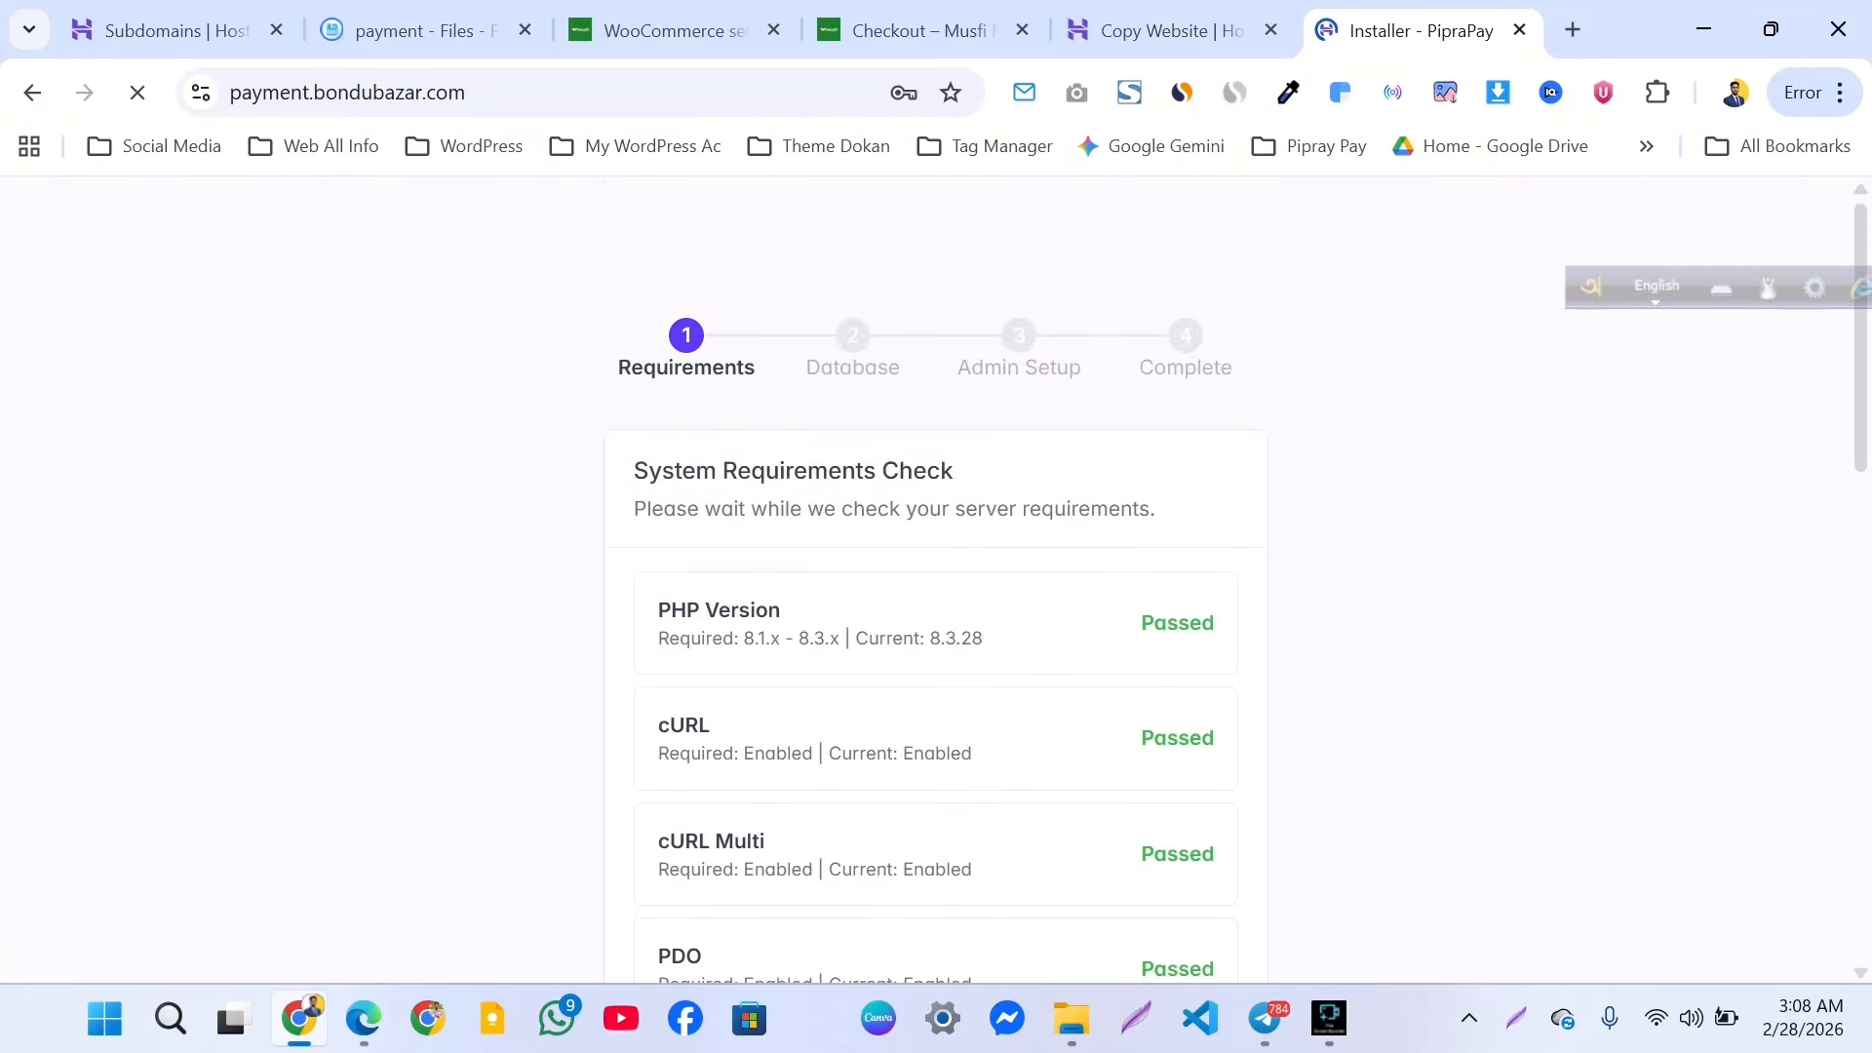
scroll(936, 580, "down", 12)
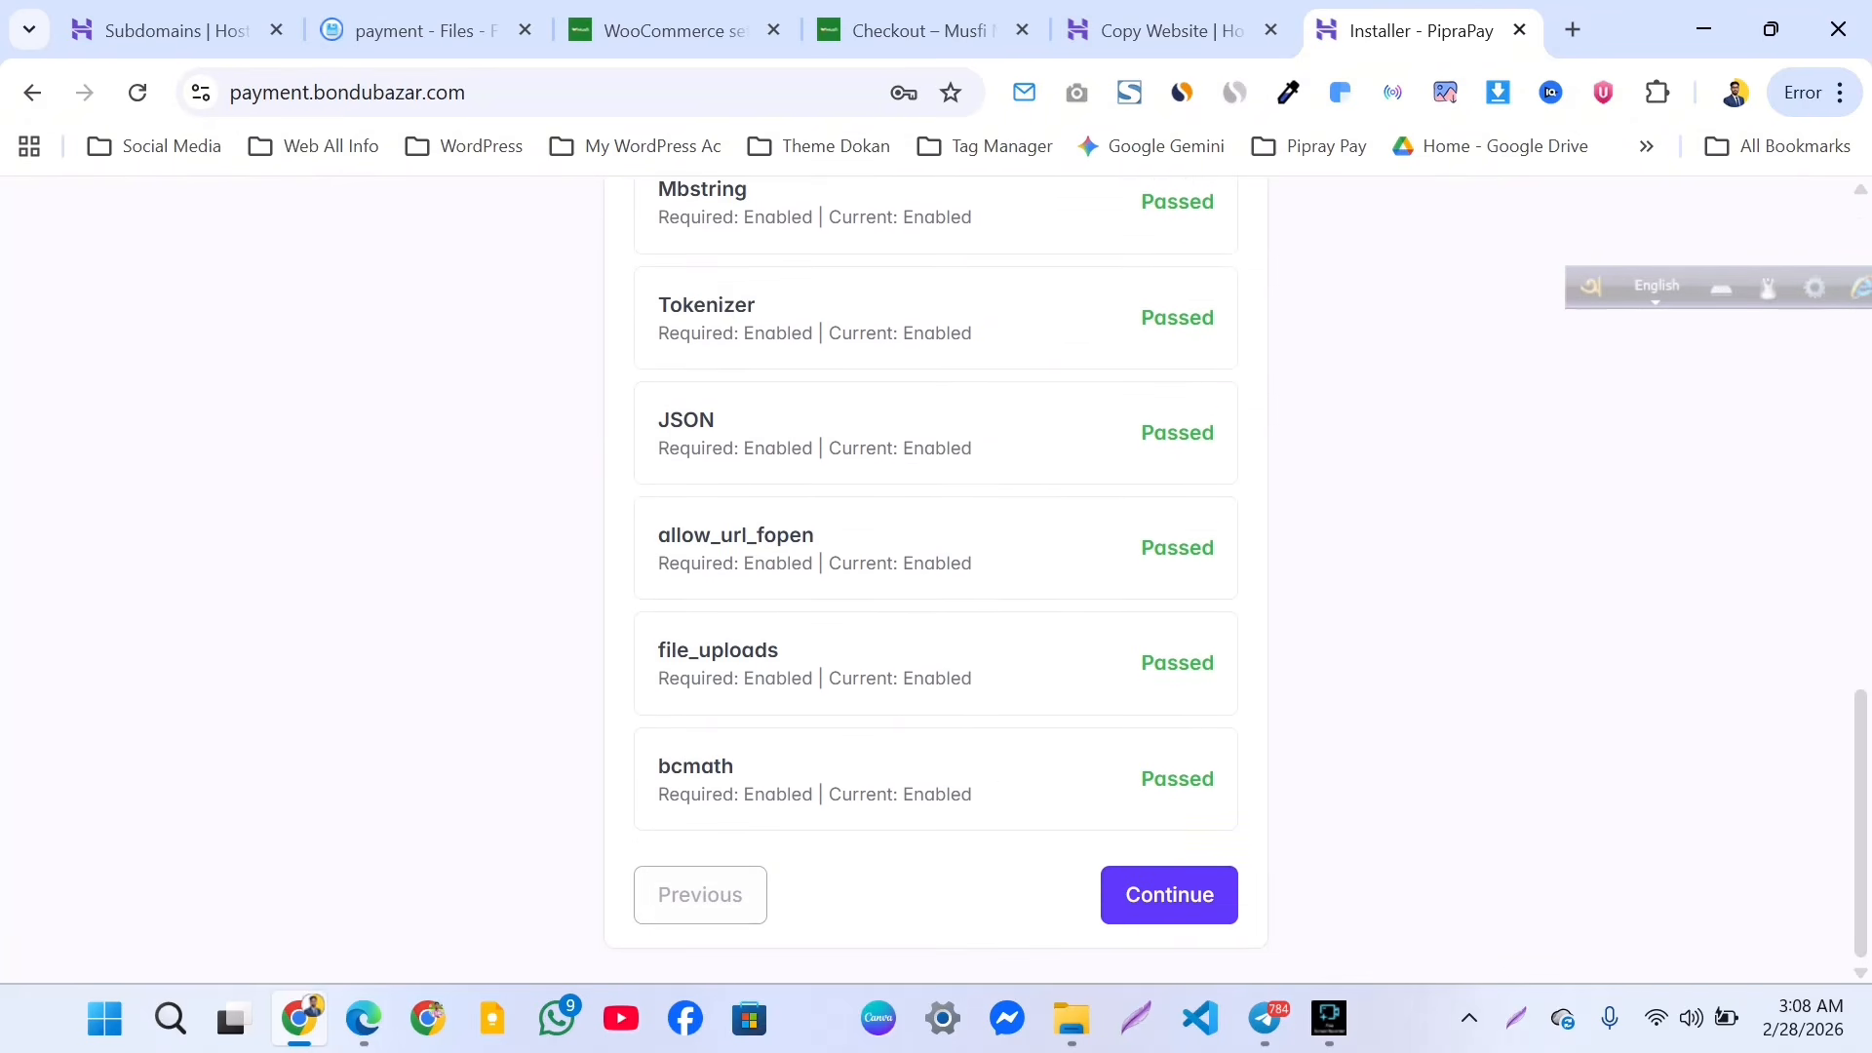
scroll(936, 580, "down", 12)
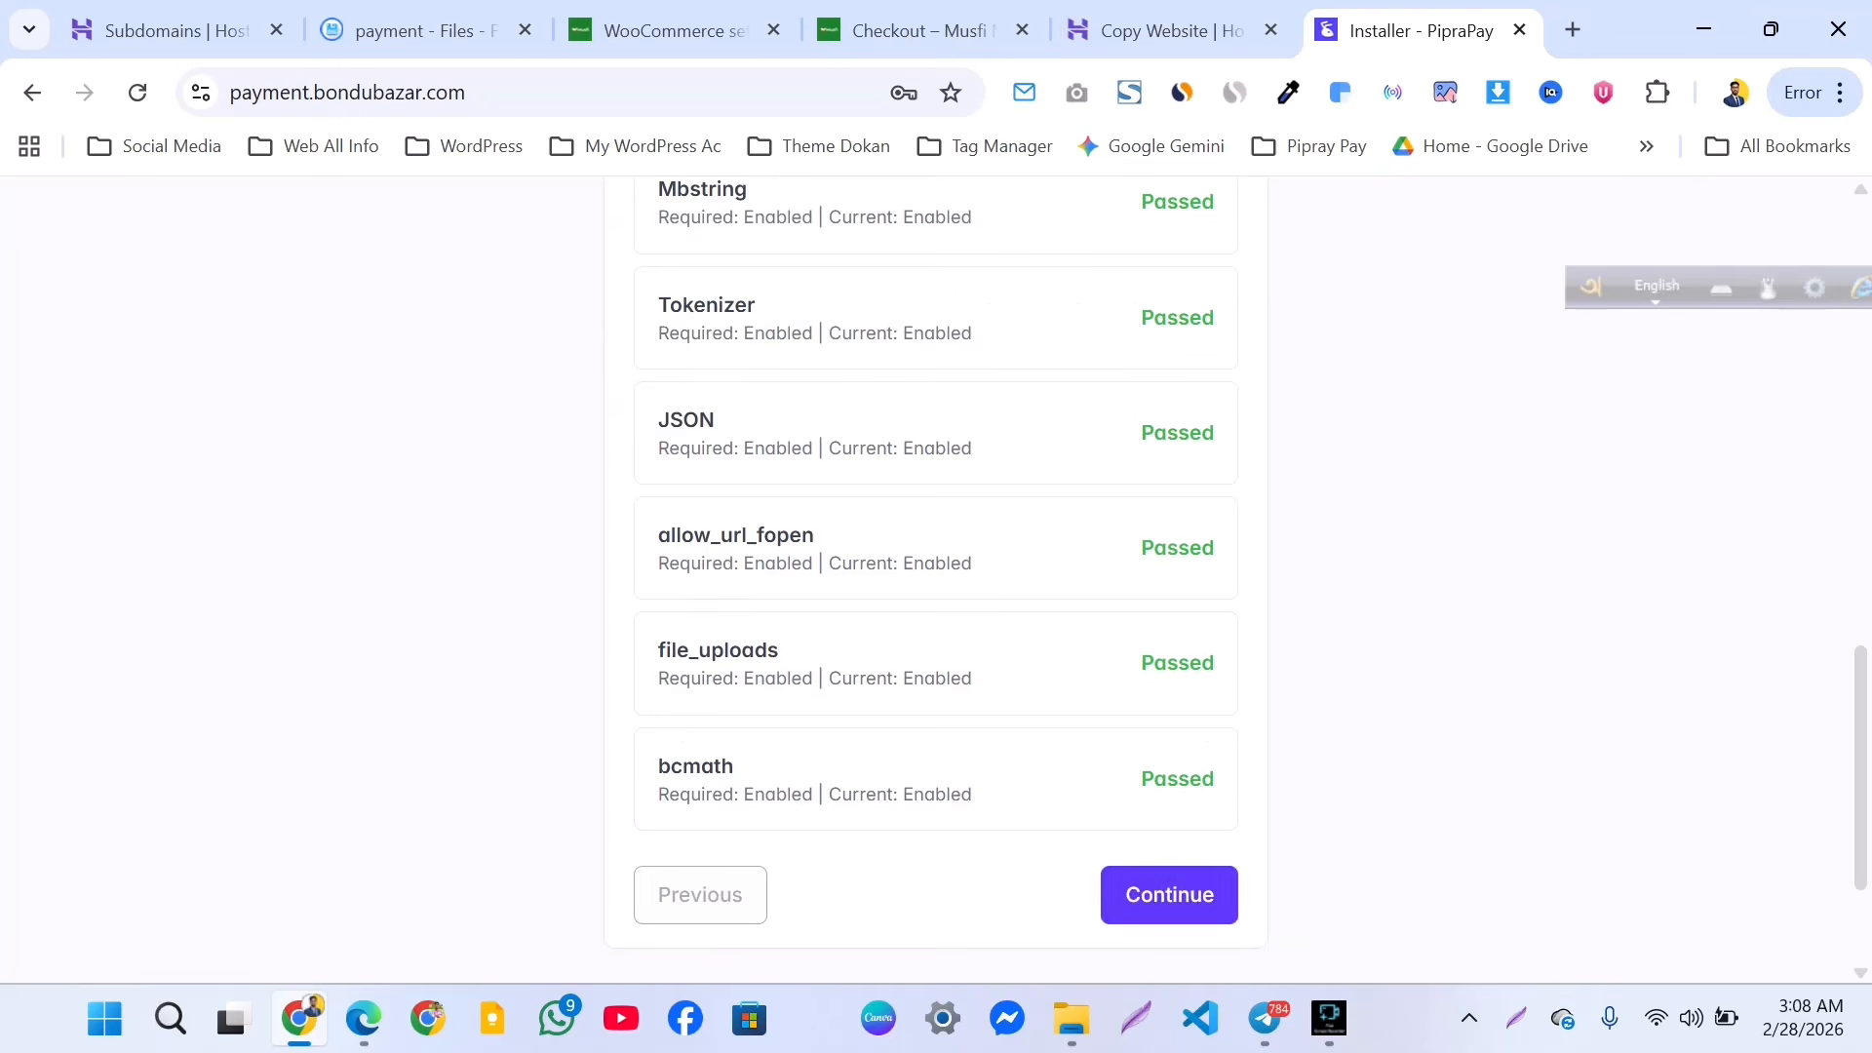
left_click(1169, 894)
scroll(936, 580, "up", 5)
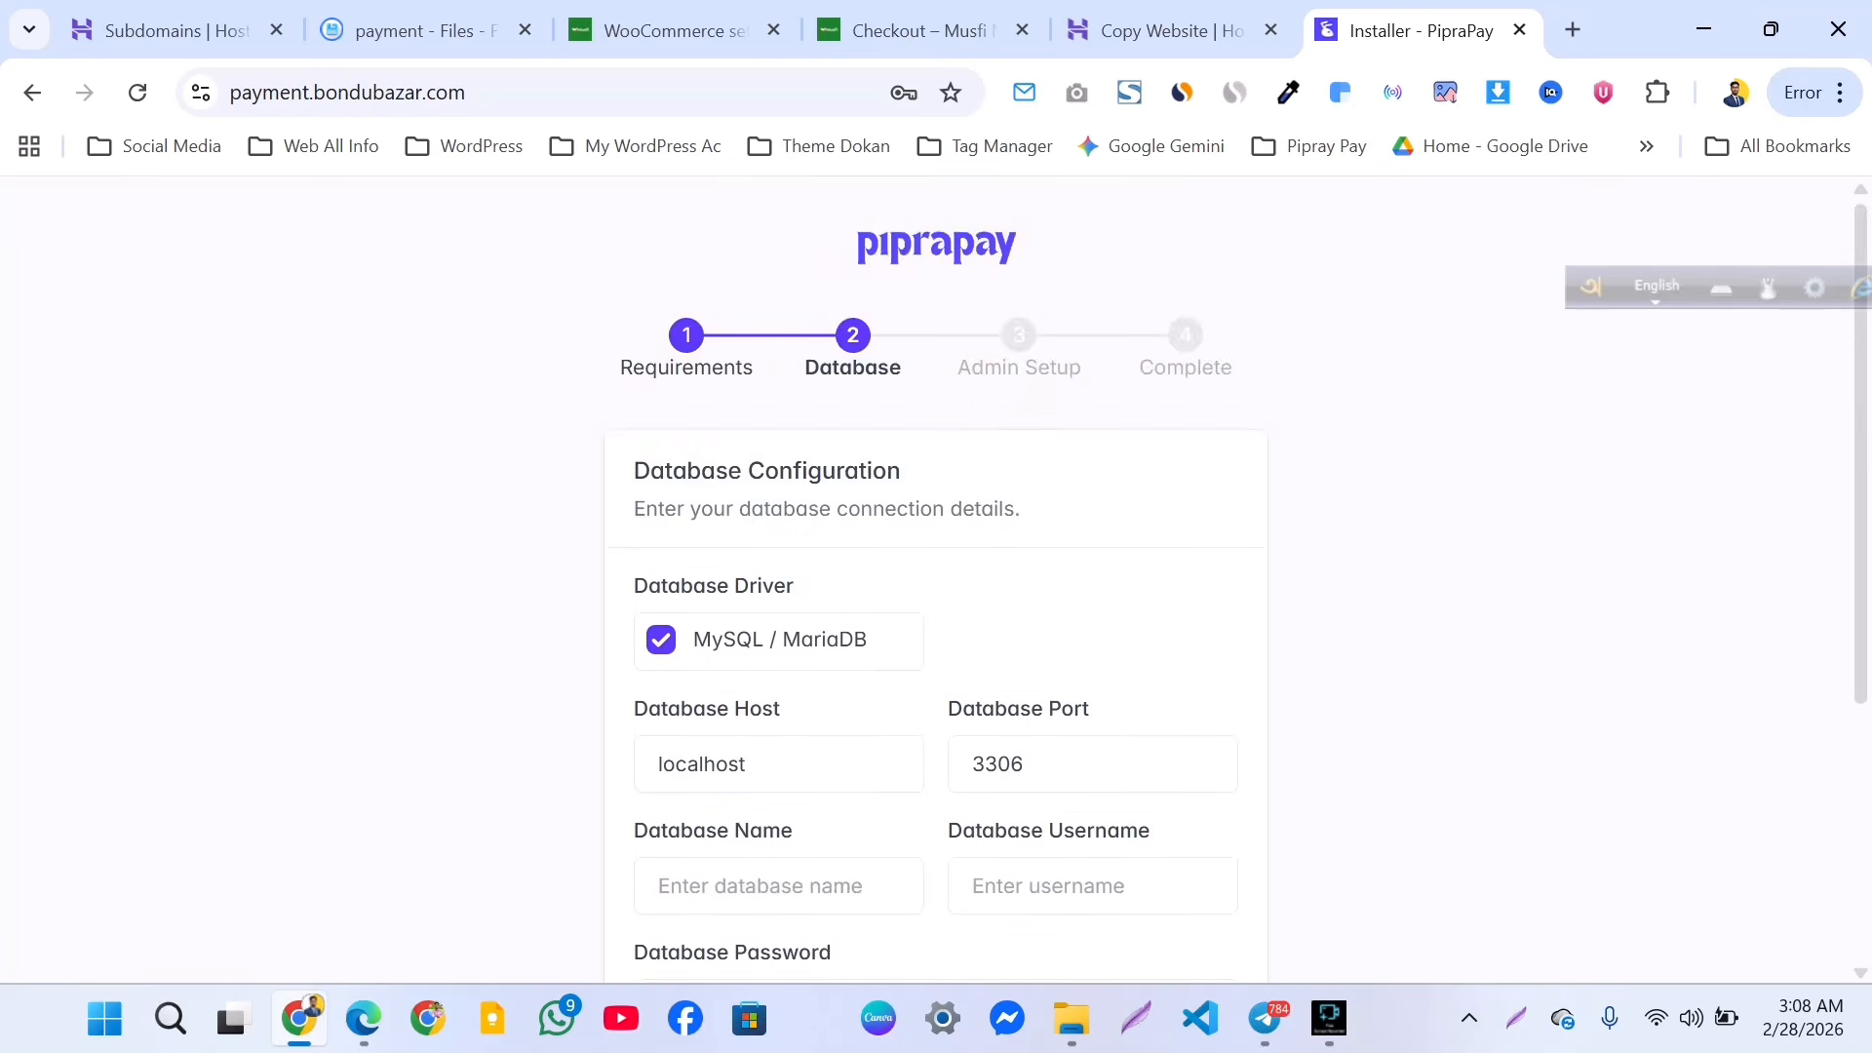
Look over the installer's database connection fields, and open the MySQL database management page for bondubazar.com in Hostinger.
scroll(936, 580, "down", 4)
left_click(716, 355)
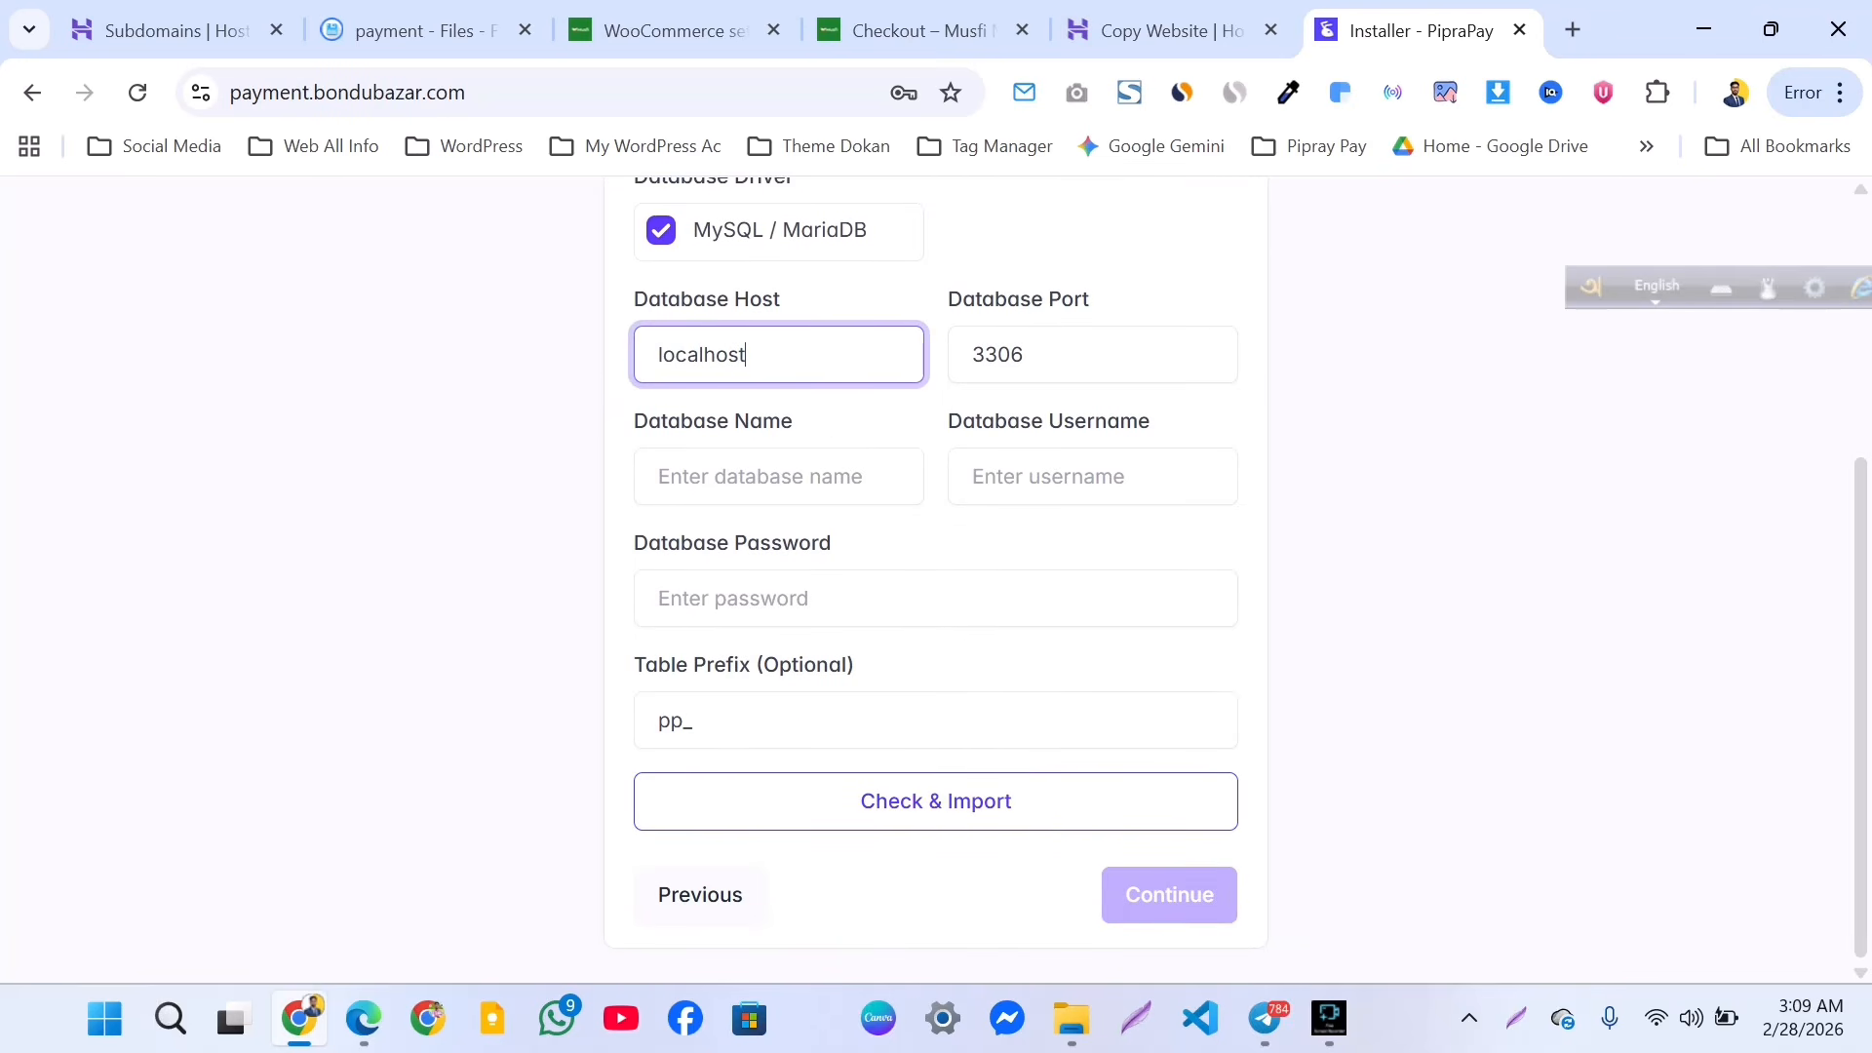
left_click(778, 477)
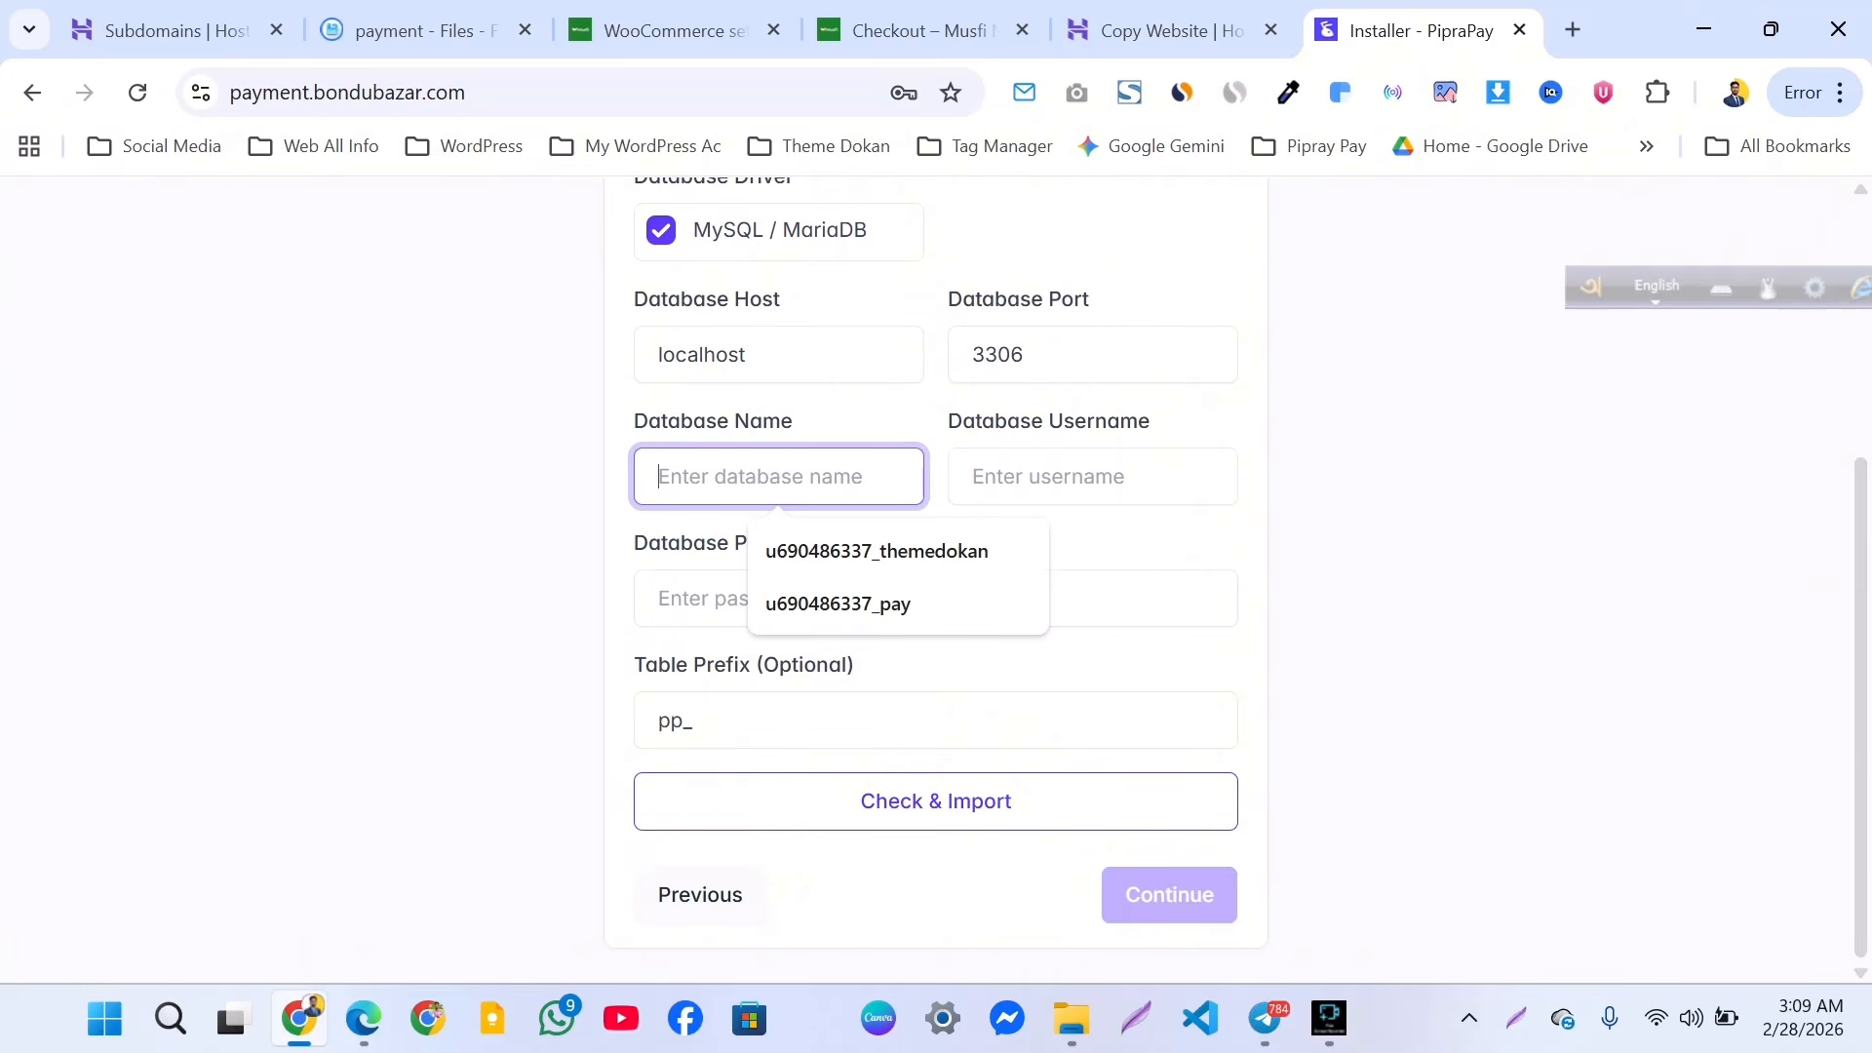
left_click(1092, 477)
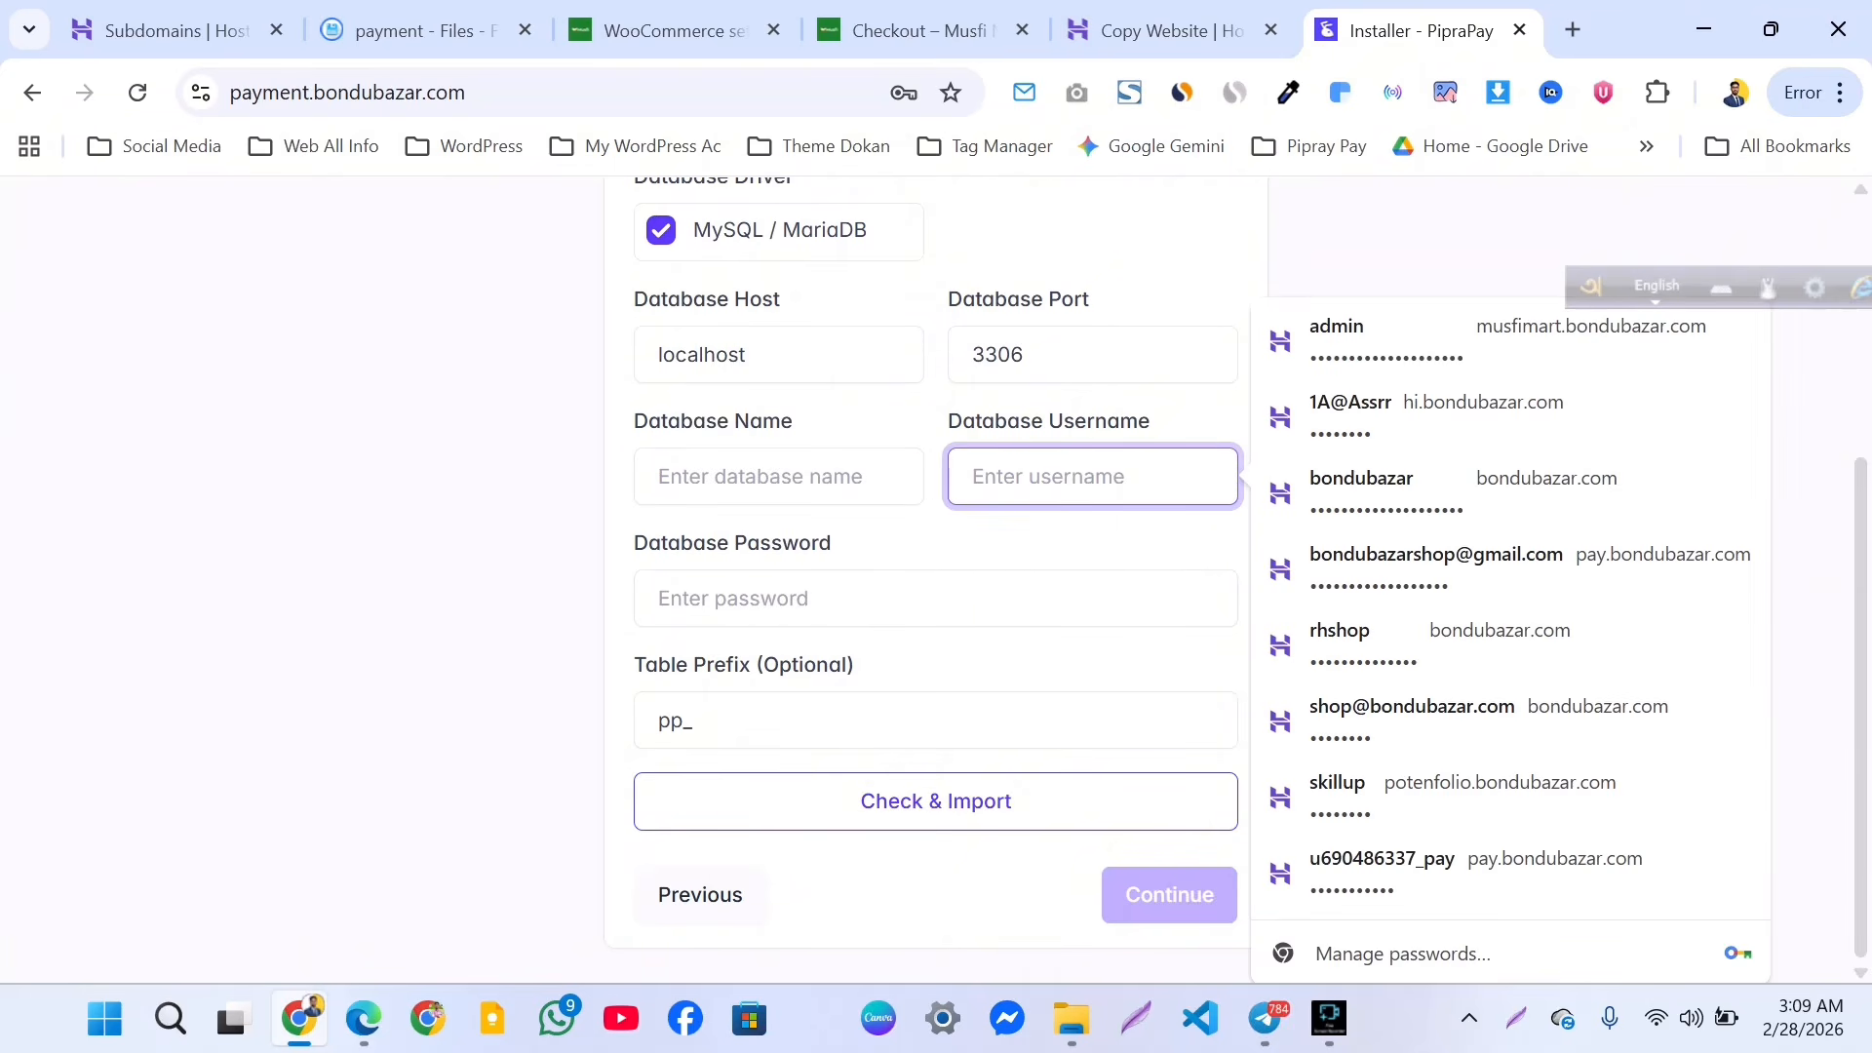
left_click(936, 598)
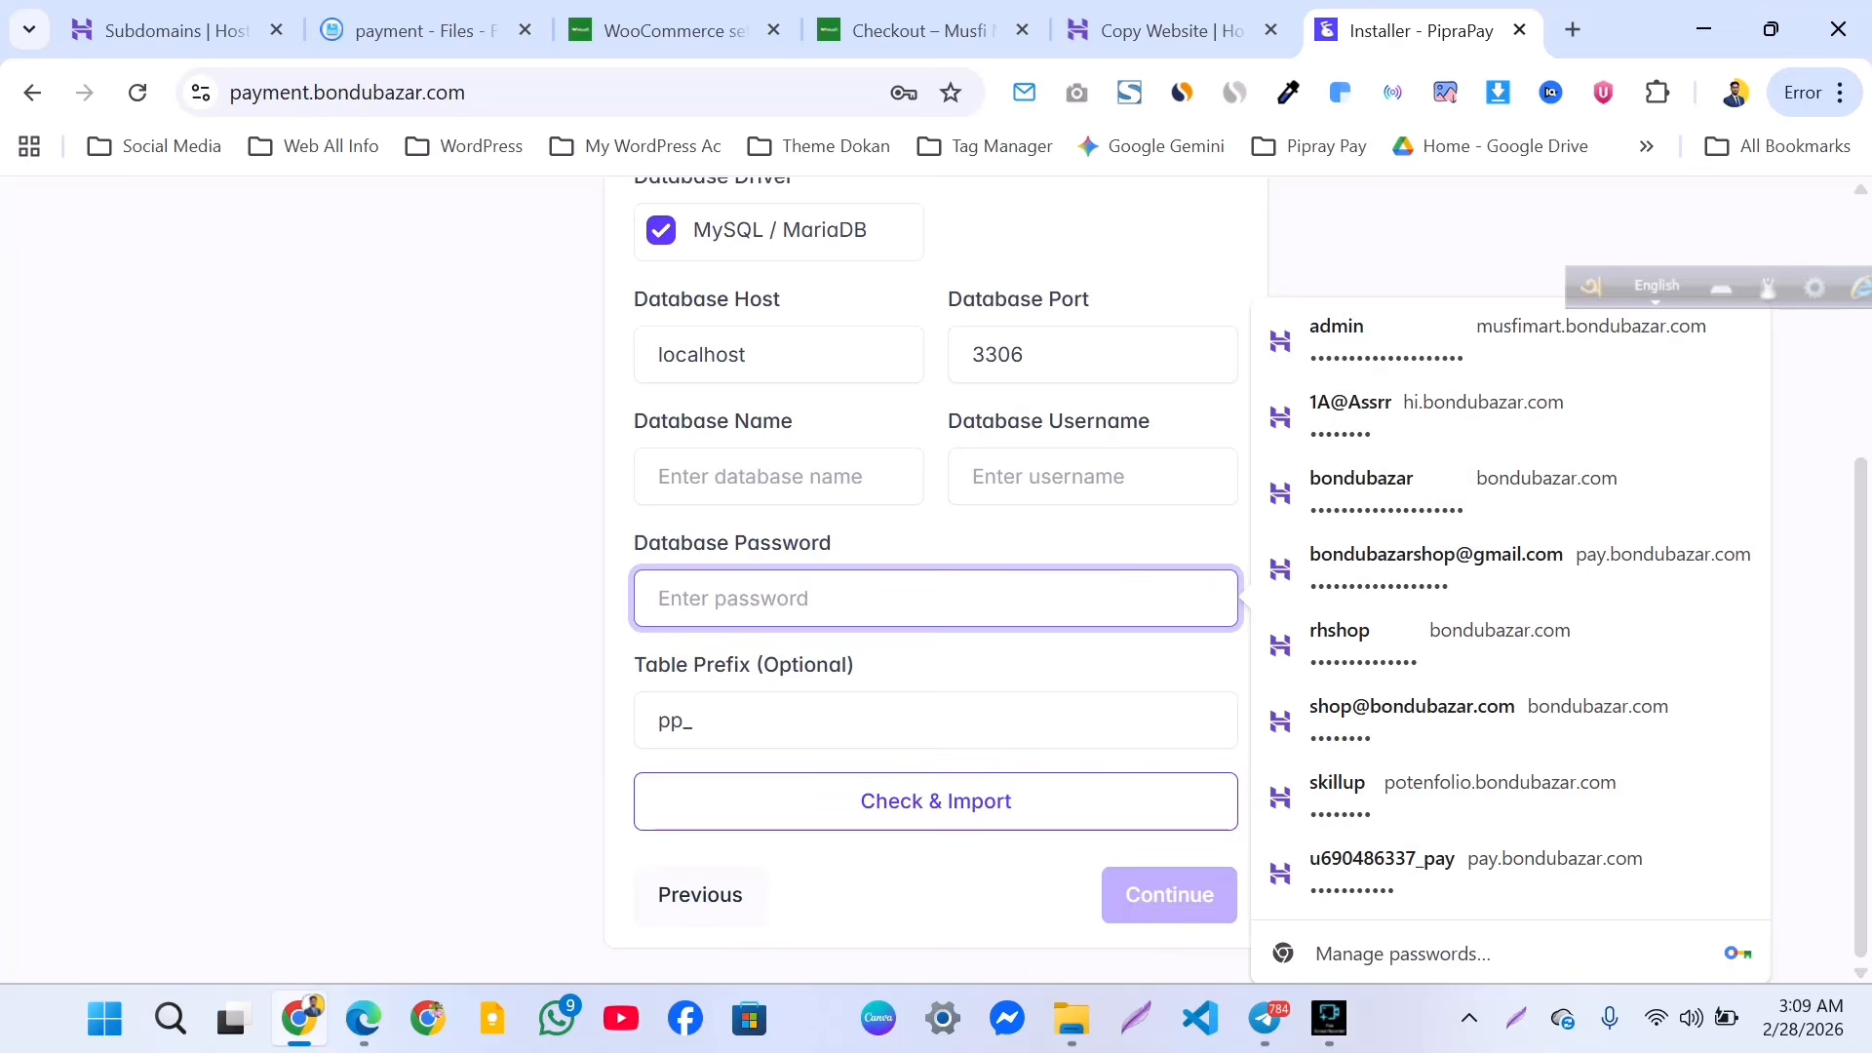
left_click(166, 31)
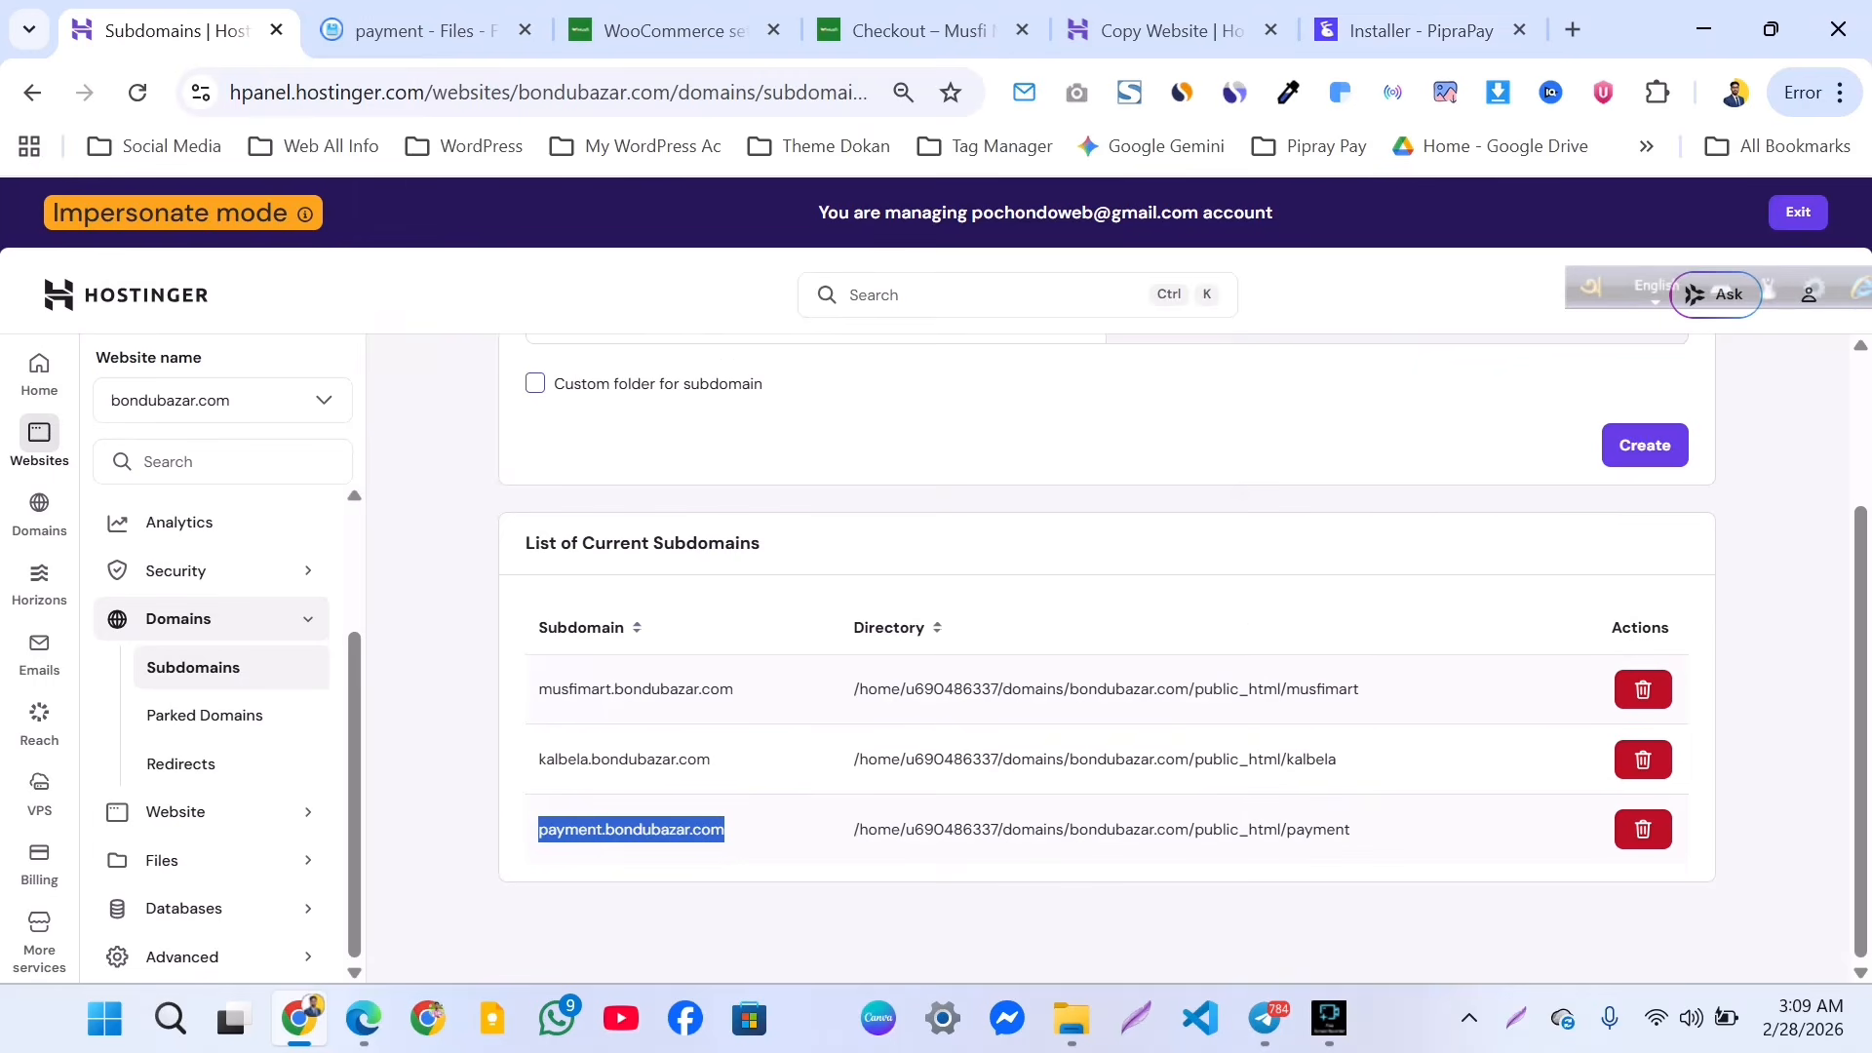
left_click(162, 861)
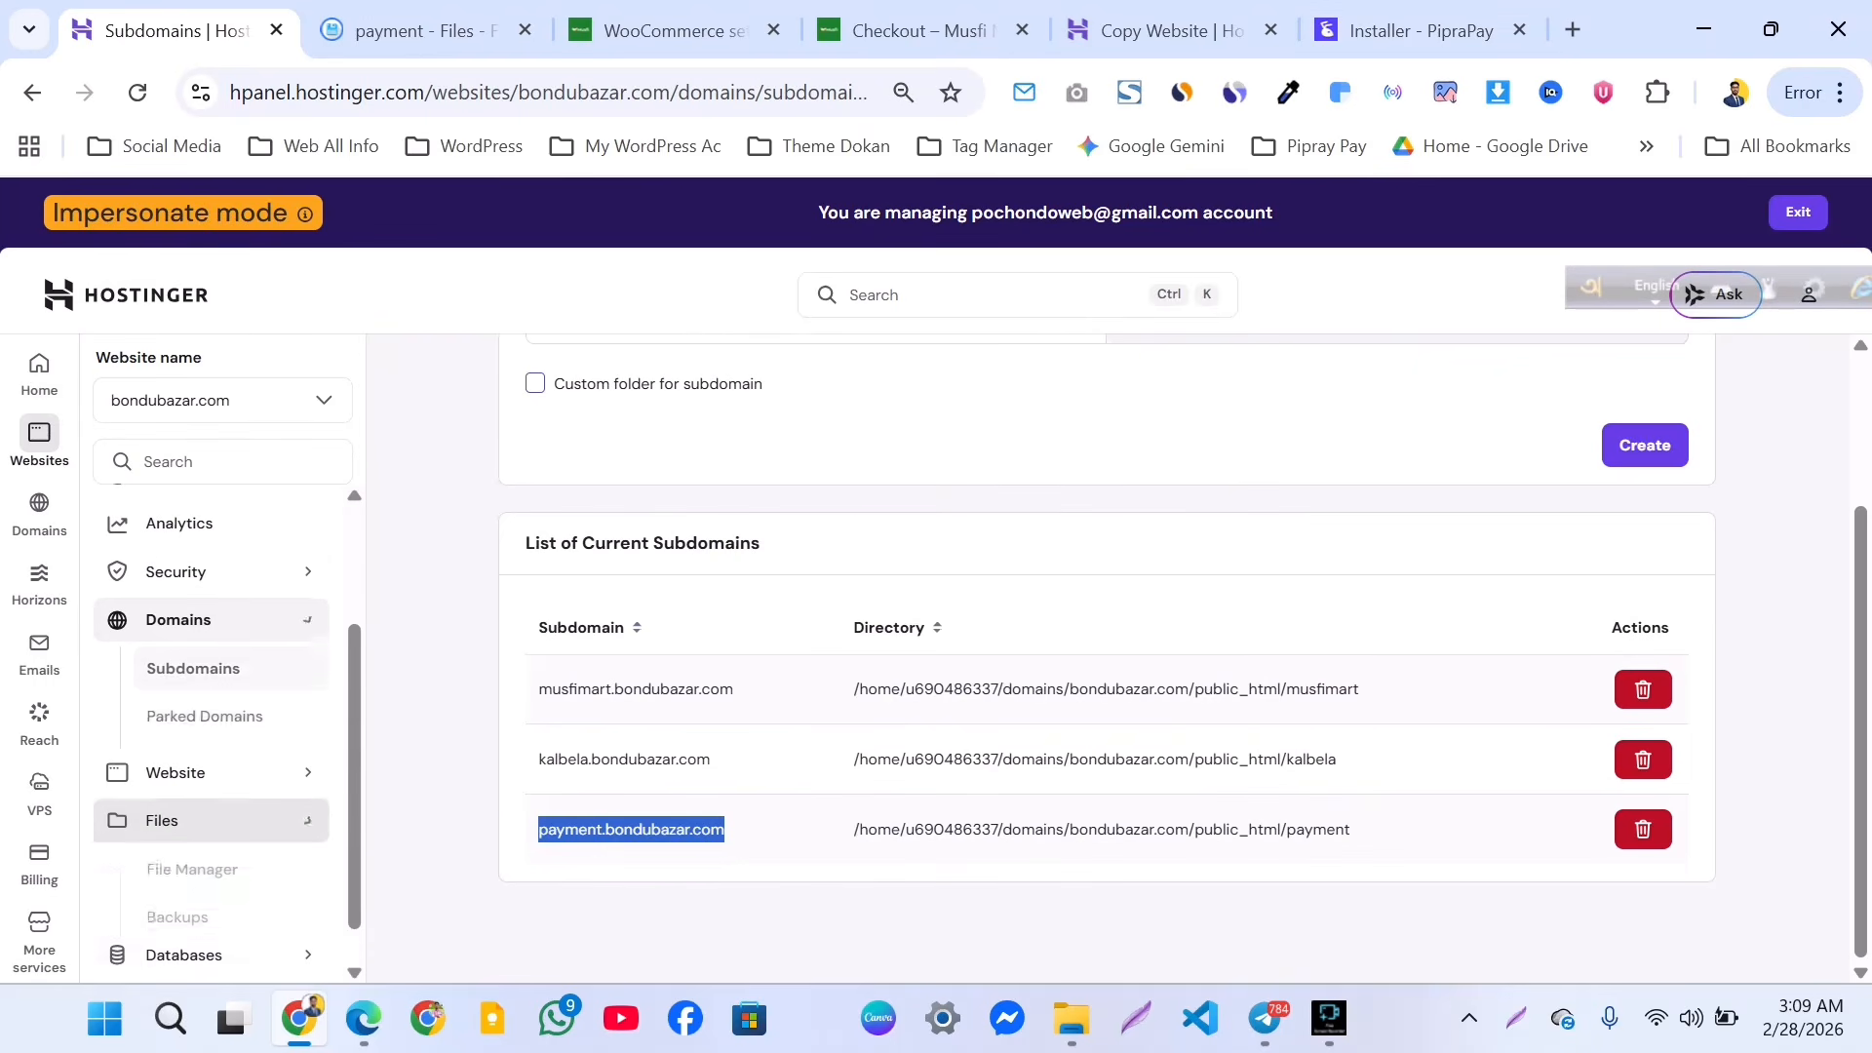
left_click(183, 909)
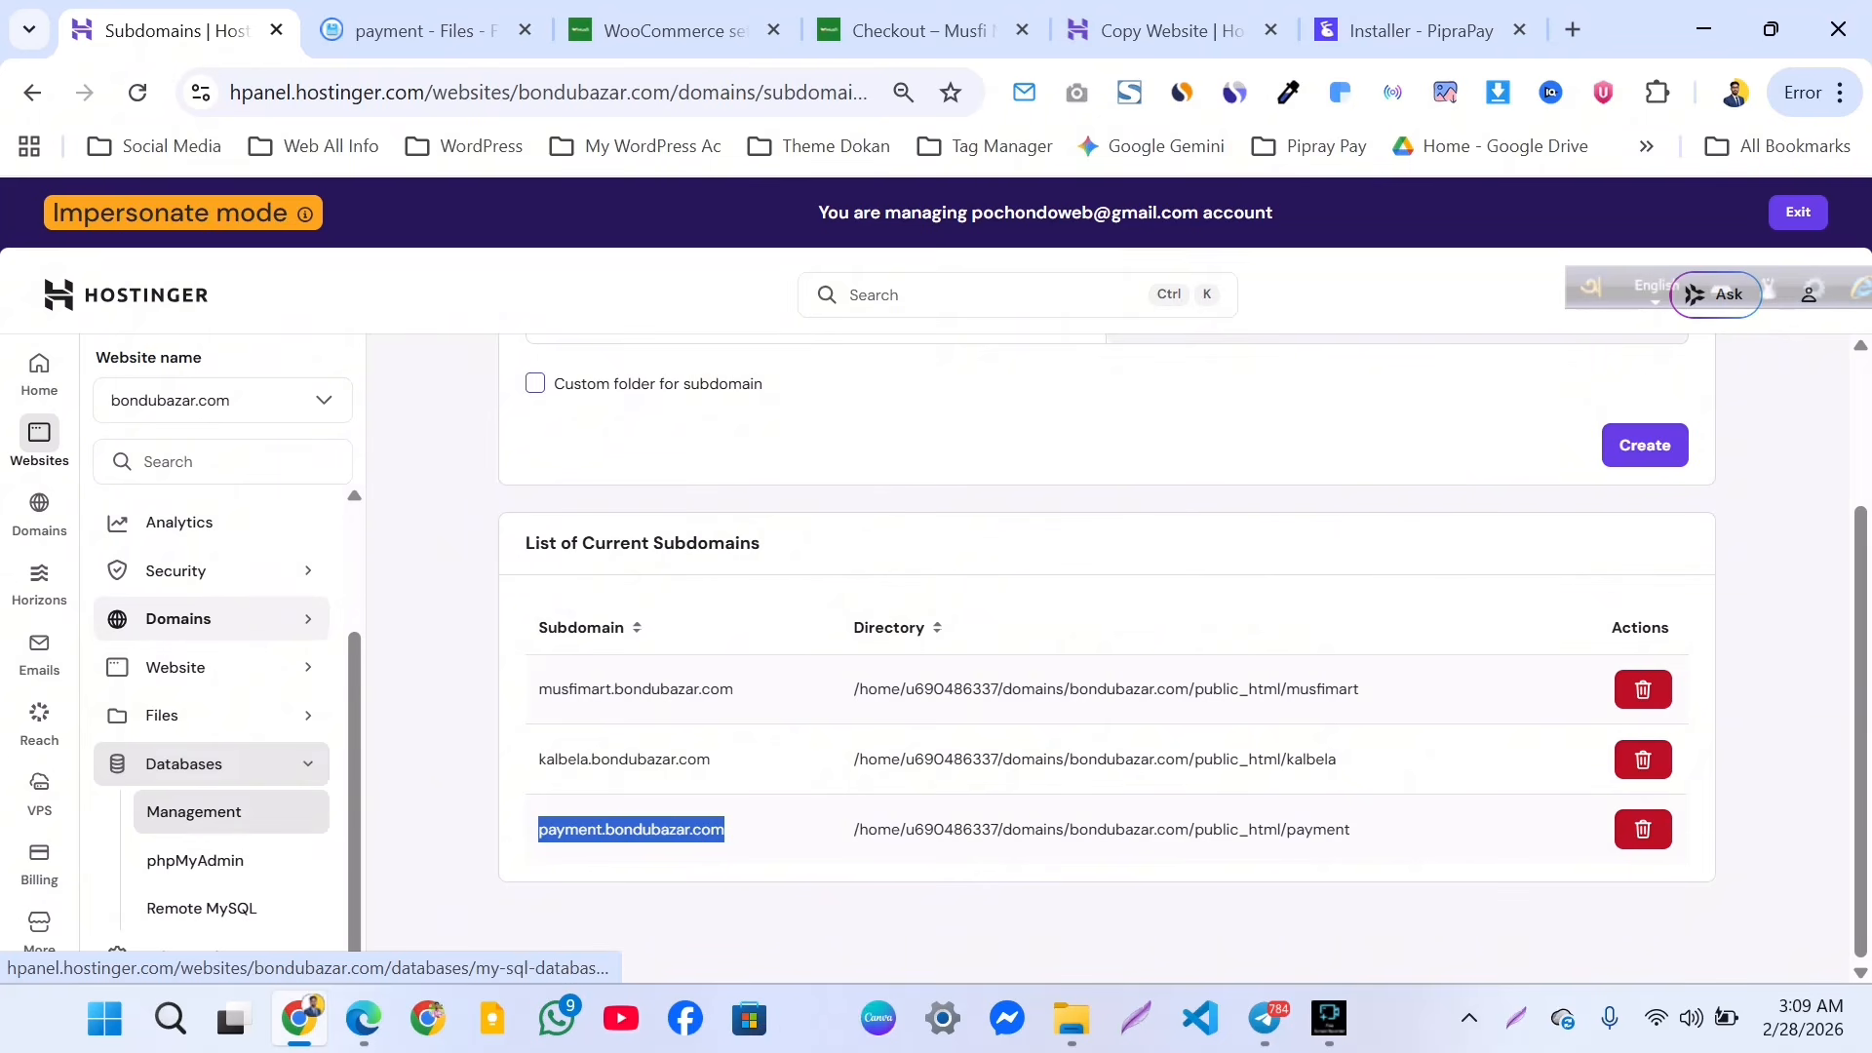
left_click(196, 812)
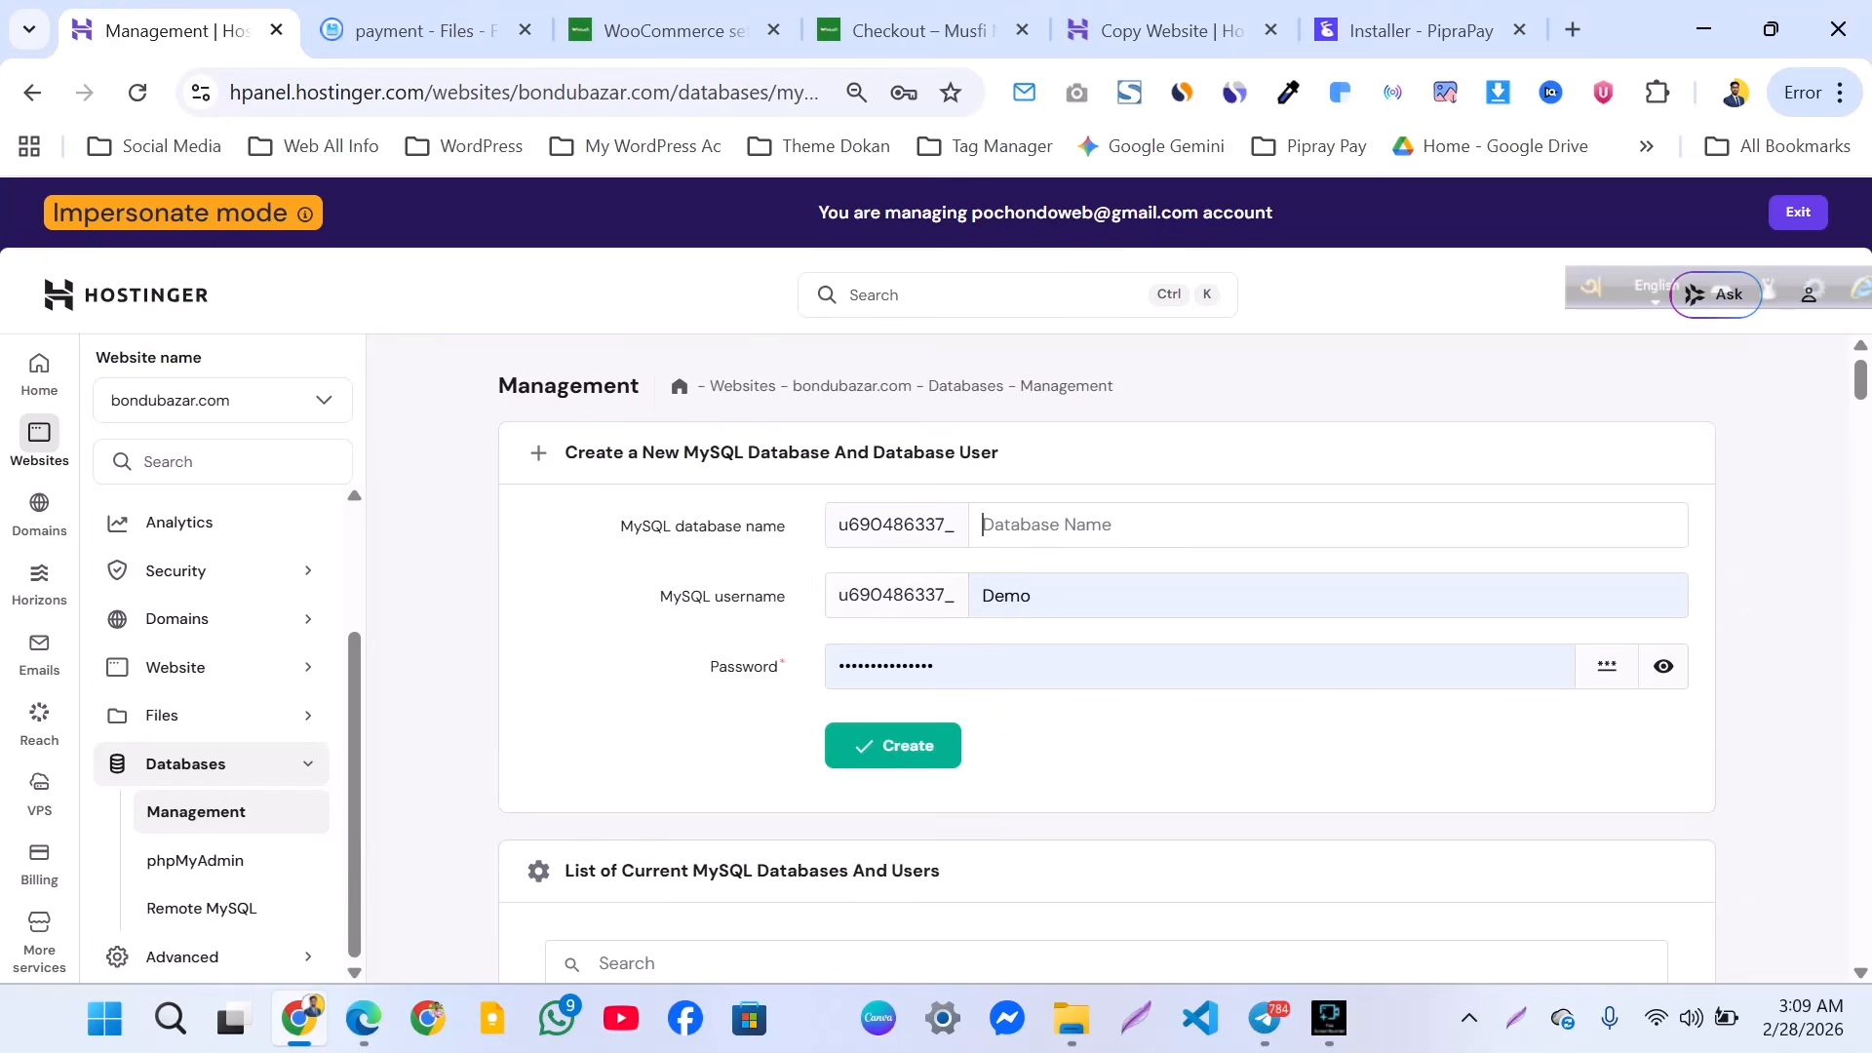
Enter bondubazar as the name of the new MySQL database.
type("p")
key("BackSpace")
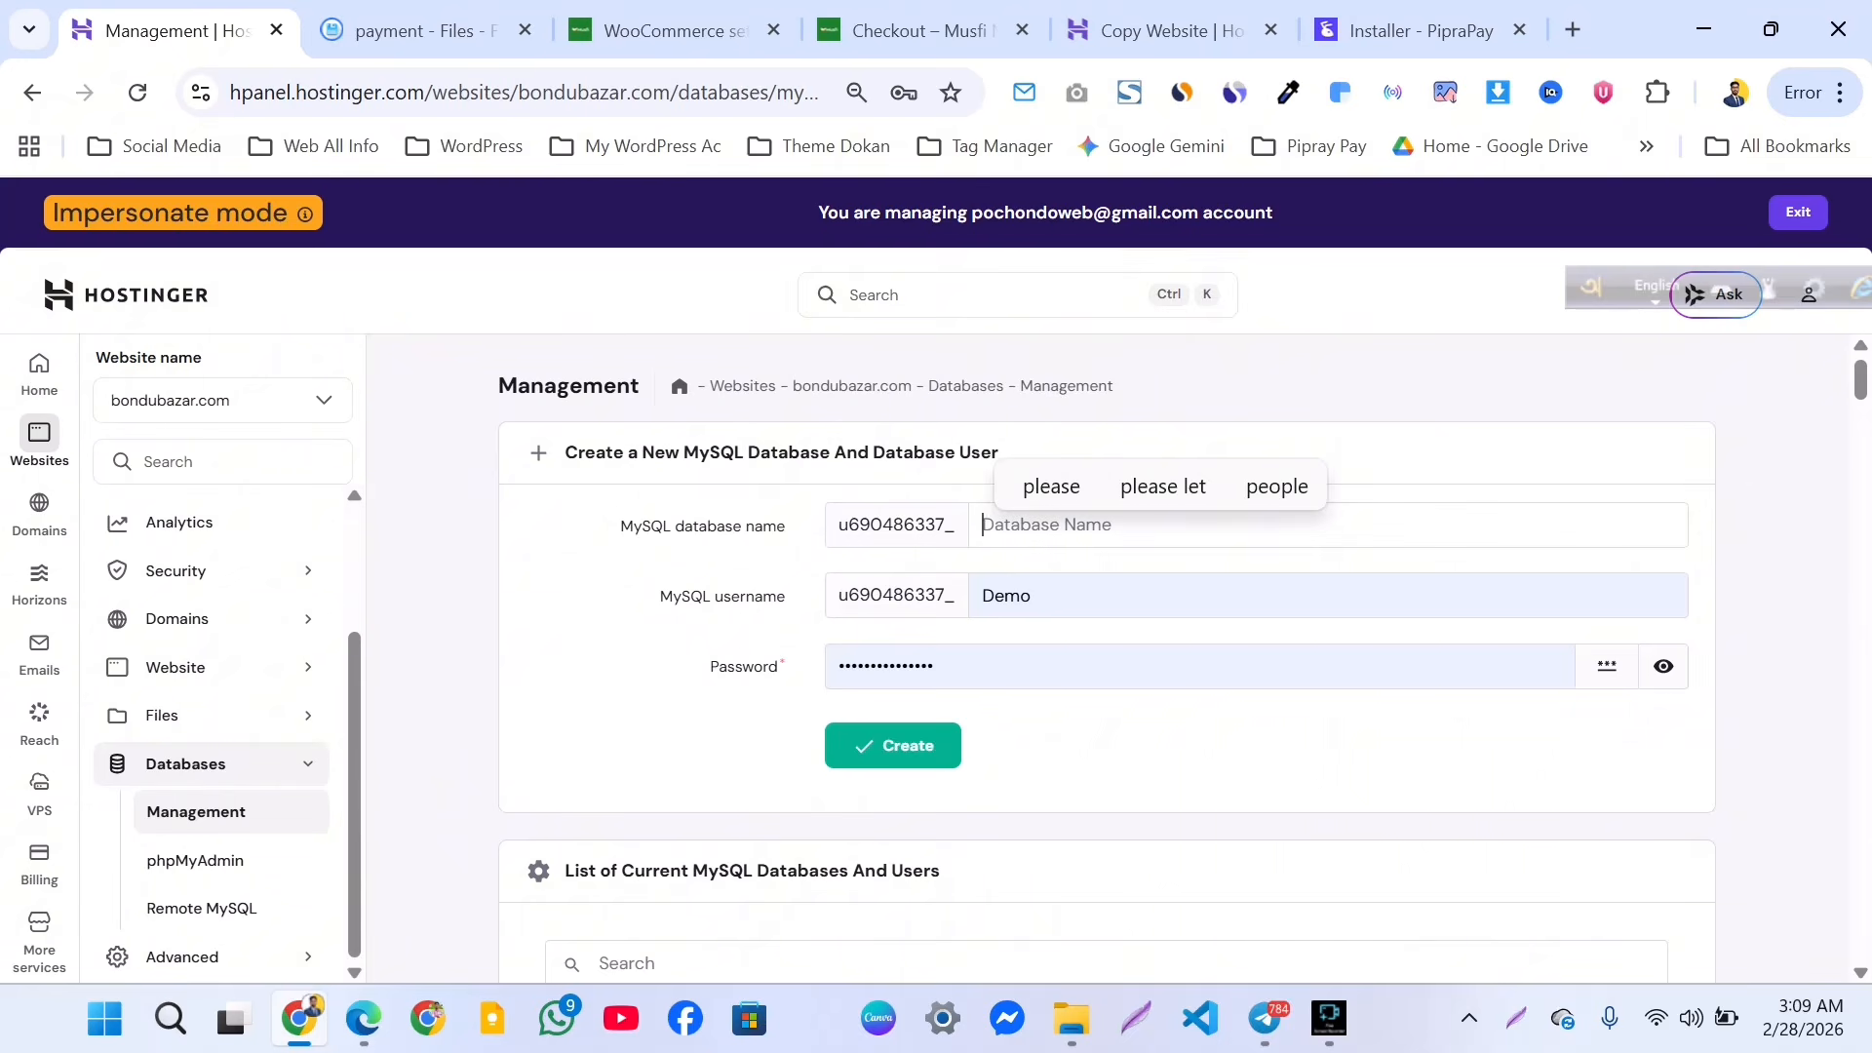
type("bondub")
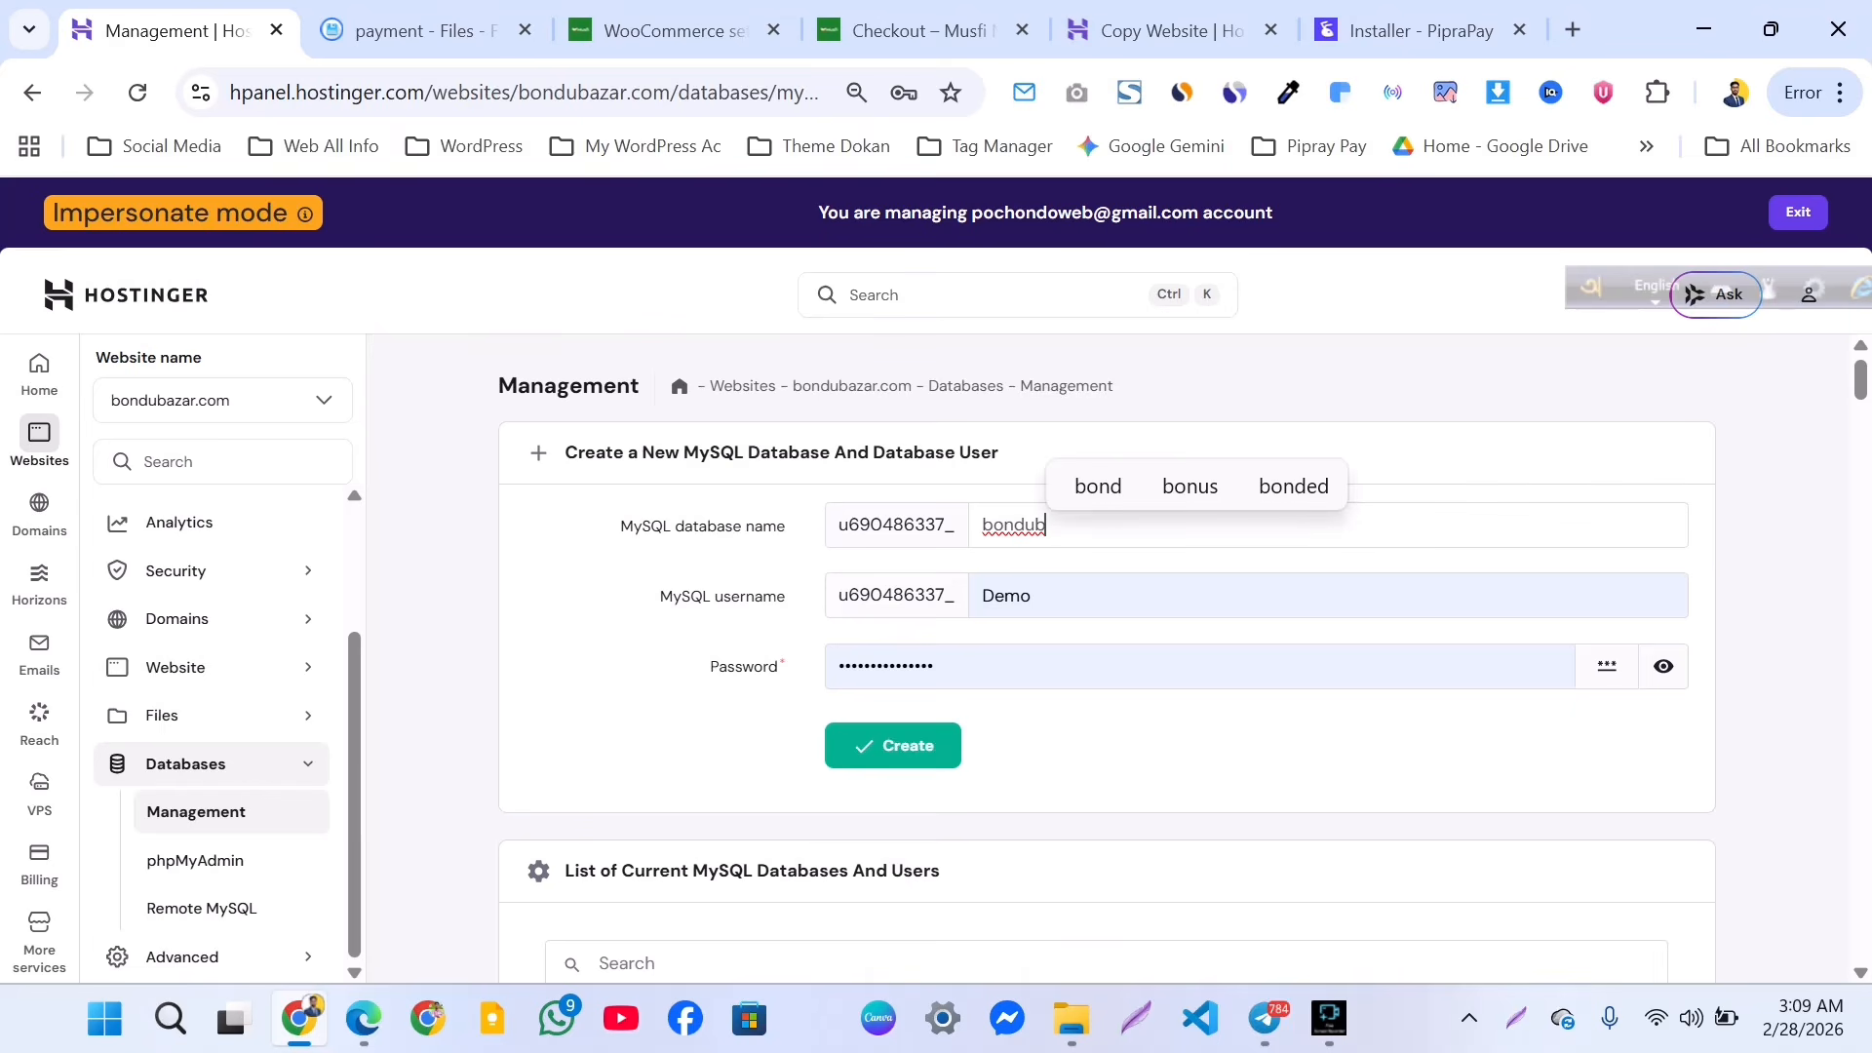
type("azar")
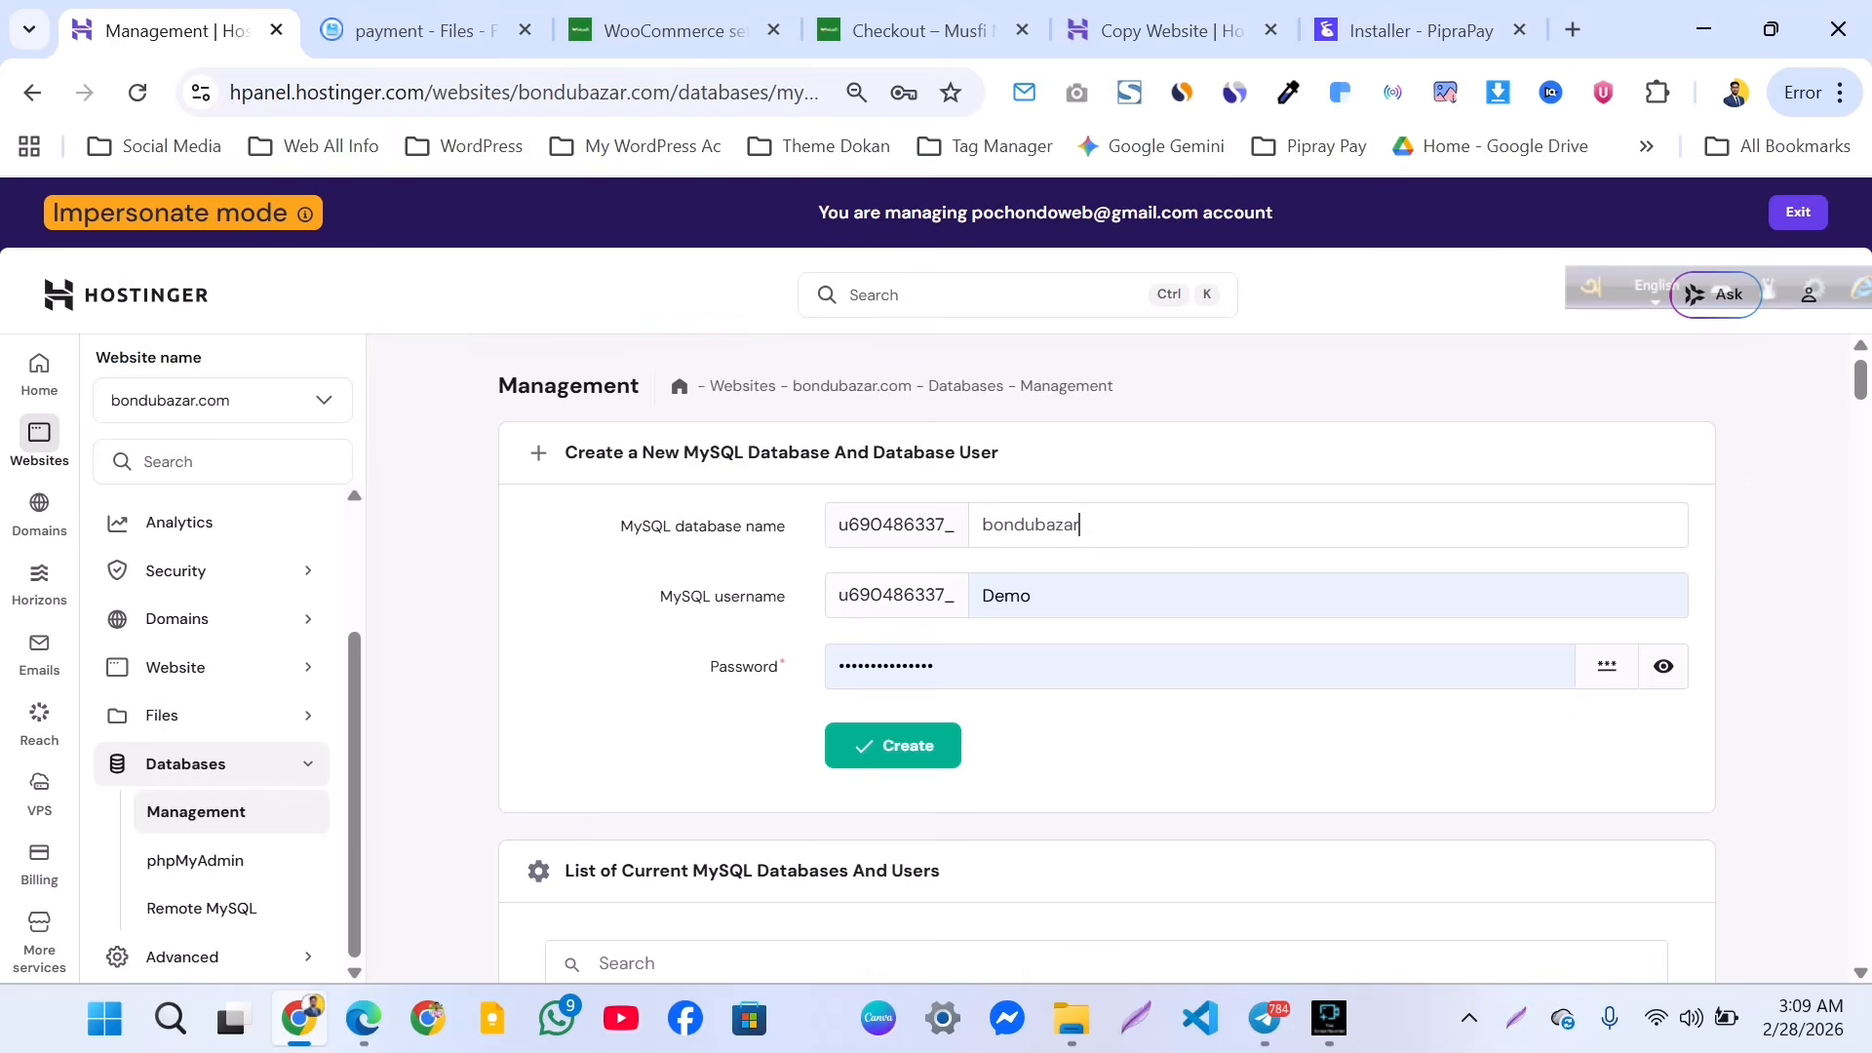
key("ctrl+a")
Replace the prefilled MySQL username with bondubazar, copied from the database name.
key("Tab")
key("ctrl+a")
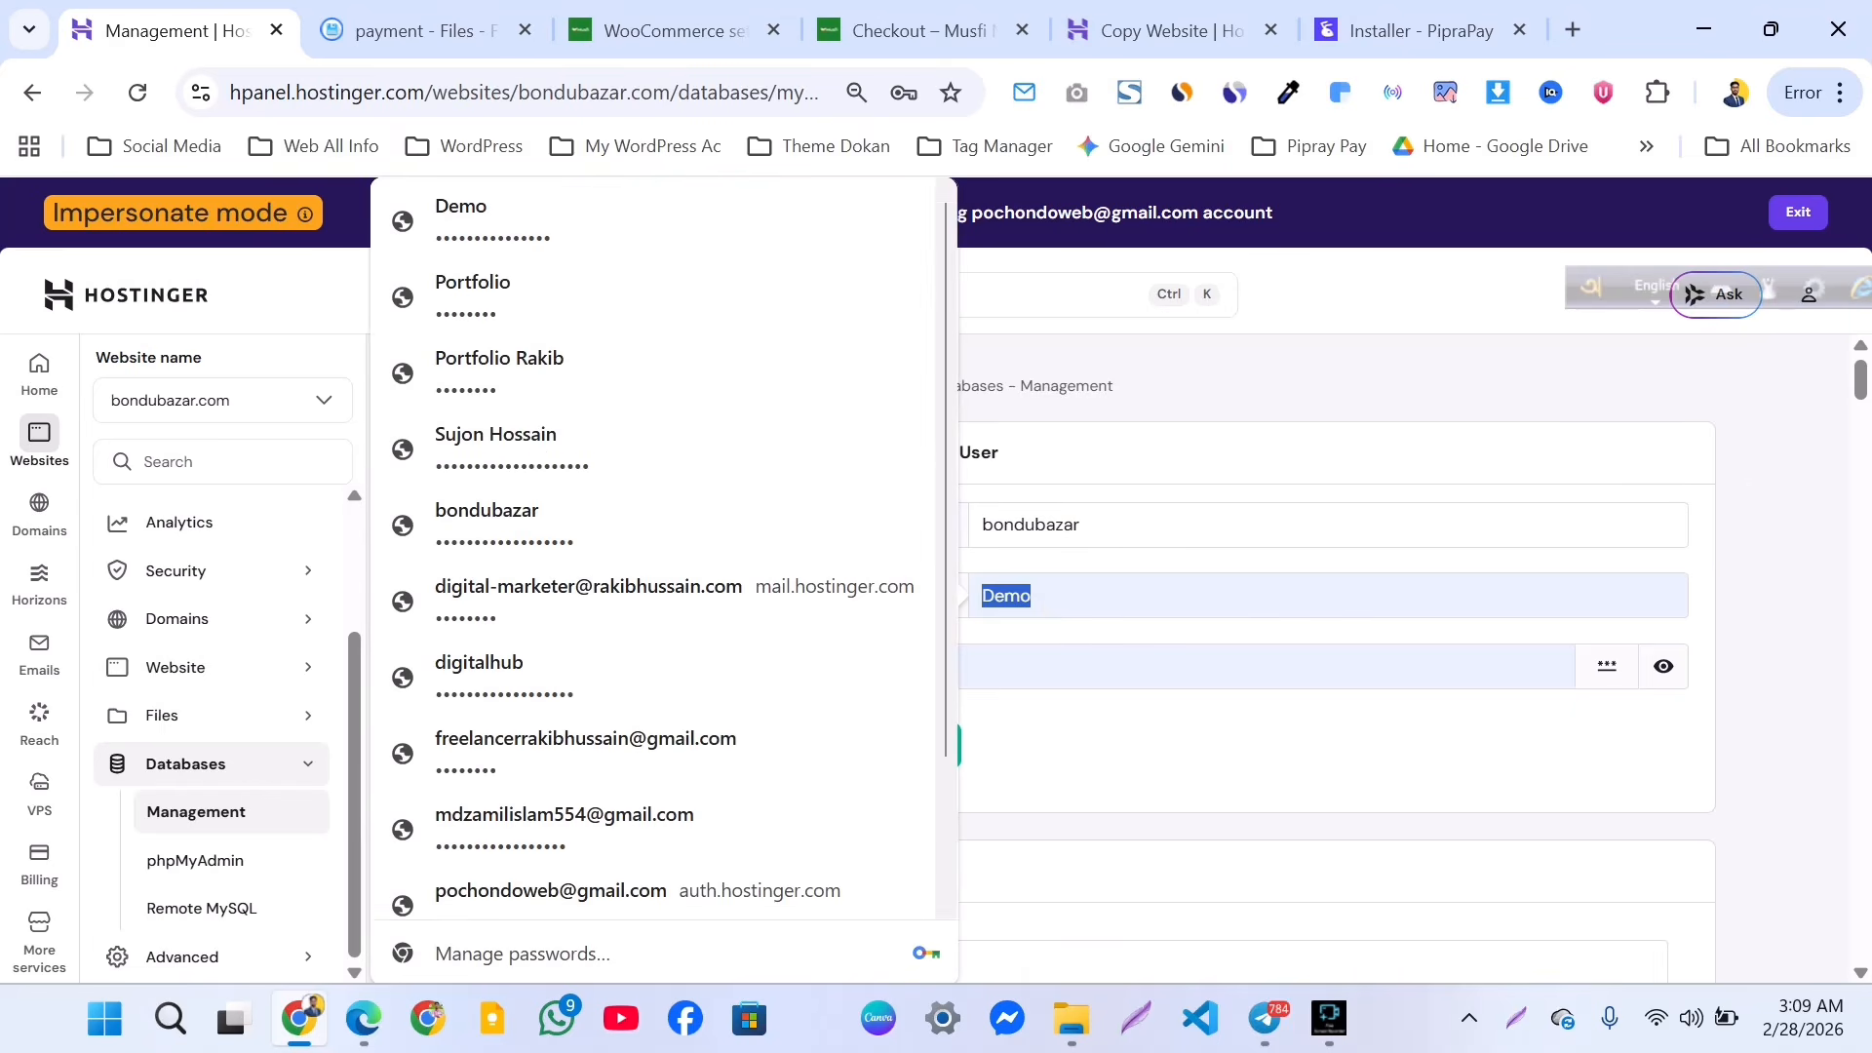
type("payment.bondub")
left_click_drag(1123, 595, 993, 595)
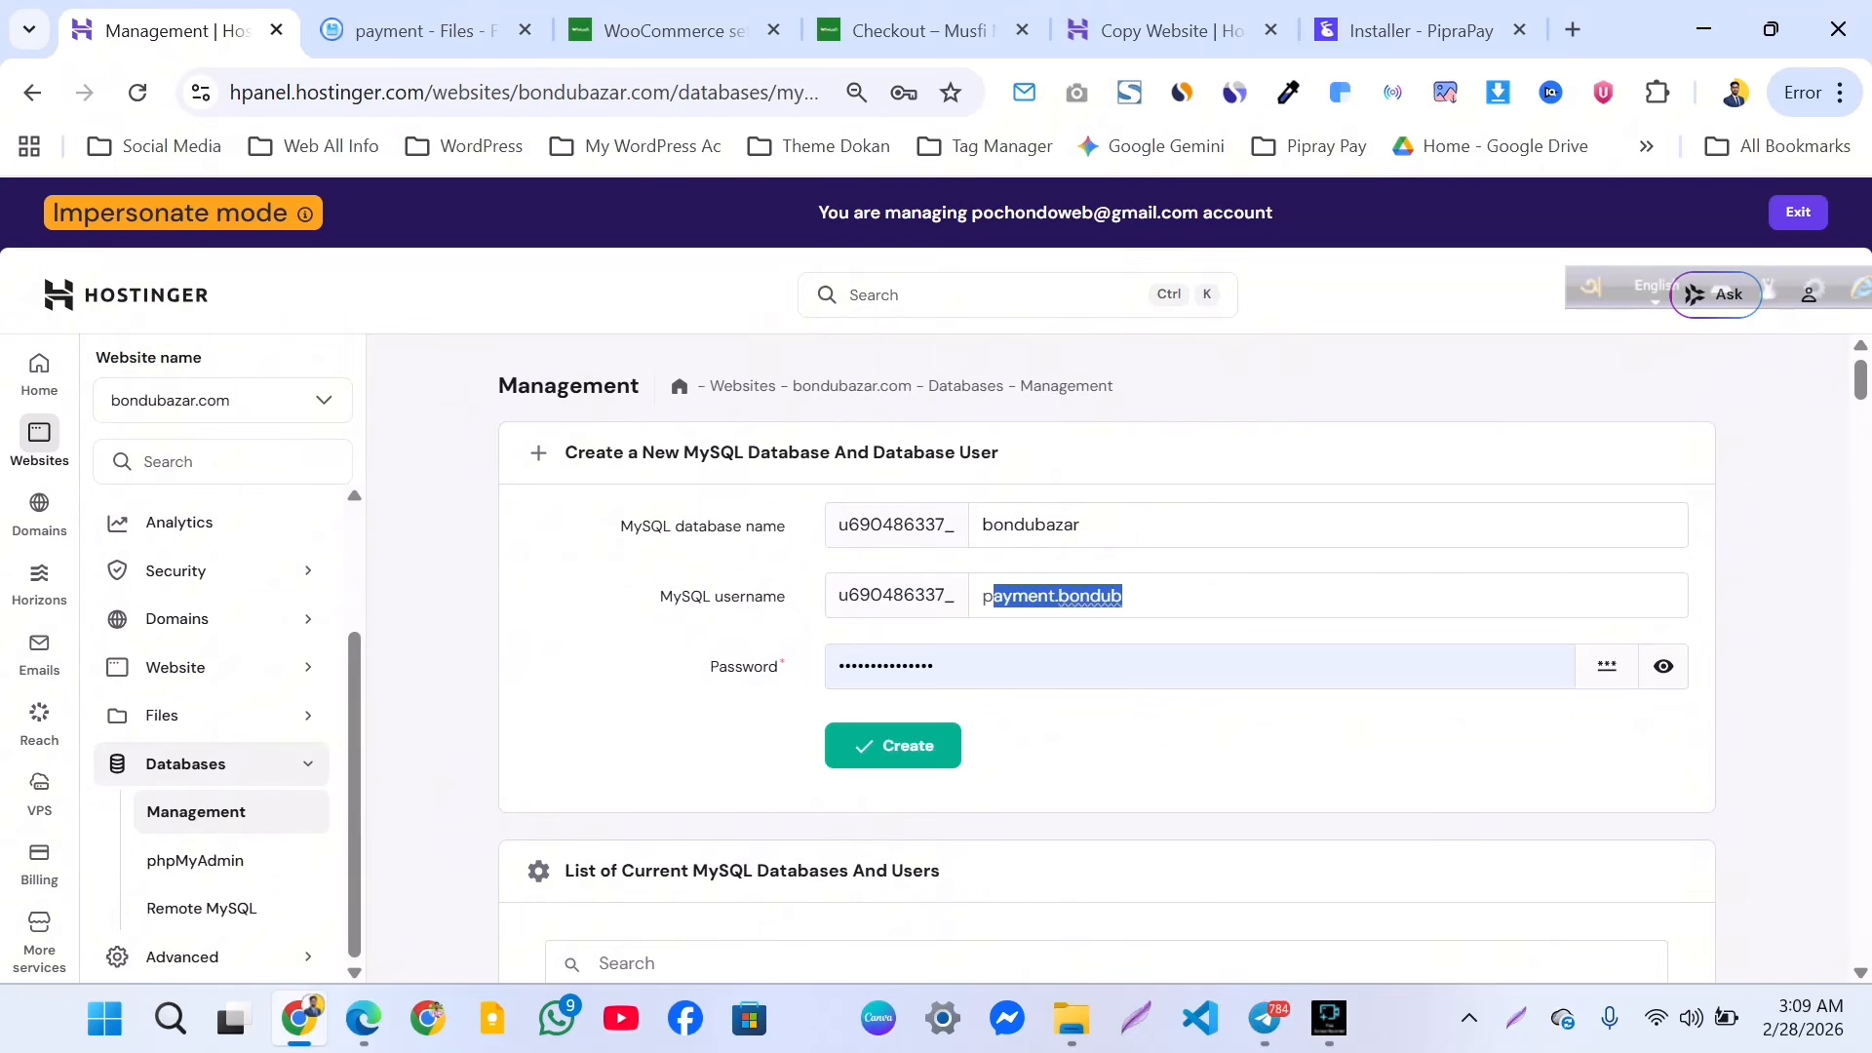
left_click(1123, 596)
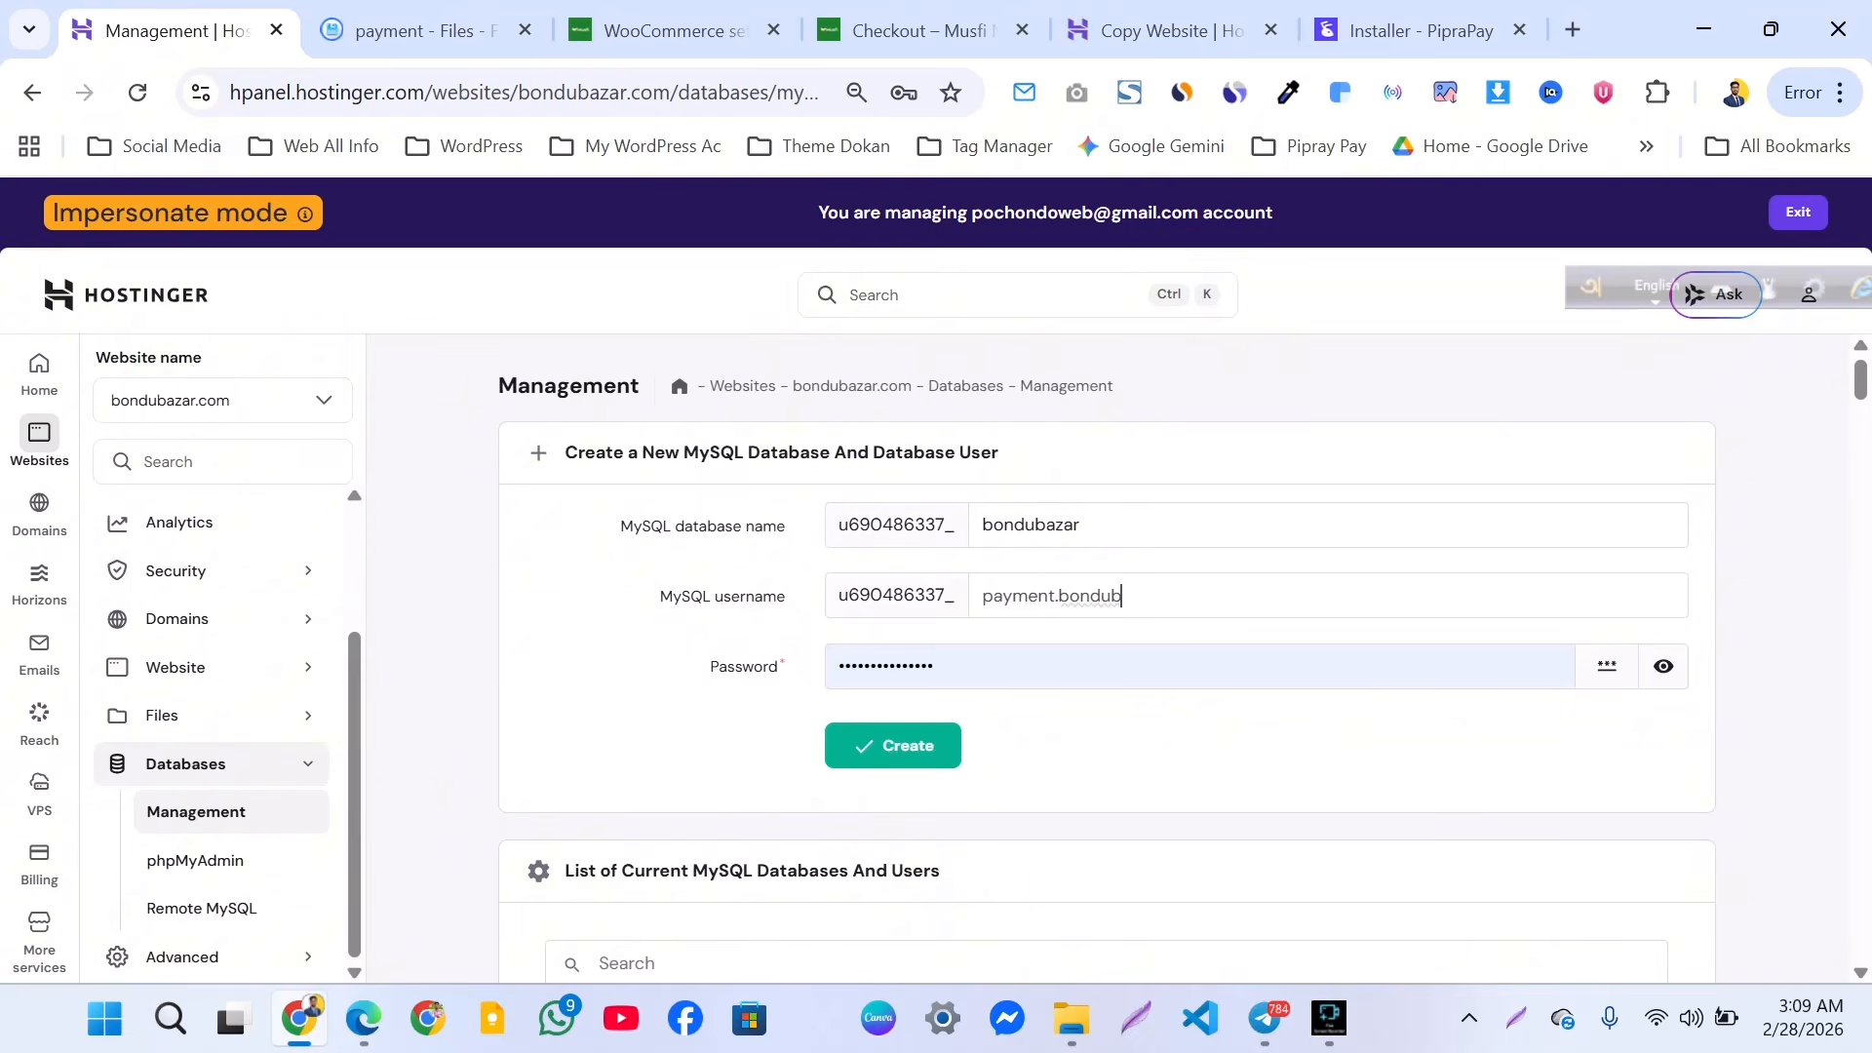
left_click_drag(1084, 525, 979, 525)
key("ctrl+c")
left_click_drag(1123, 596, 981, 595)
key("ctrl+v")
Reveal the prefilled MySQL user password and try an edited version of it.
left_click(934, 667)
left_click(1664, 667)
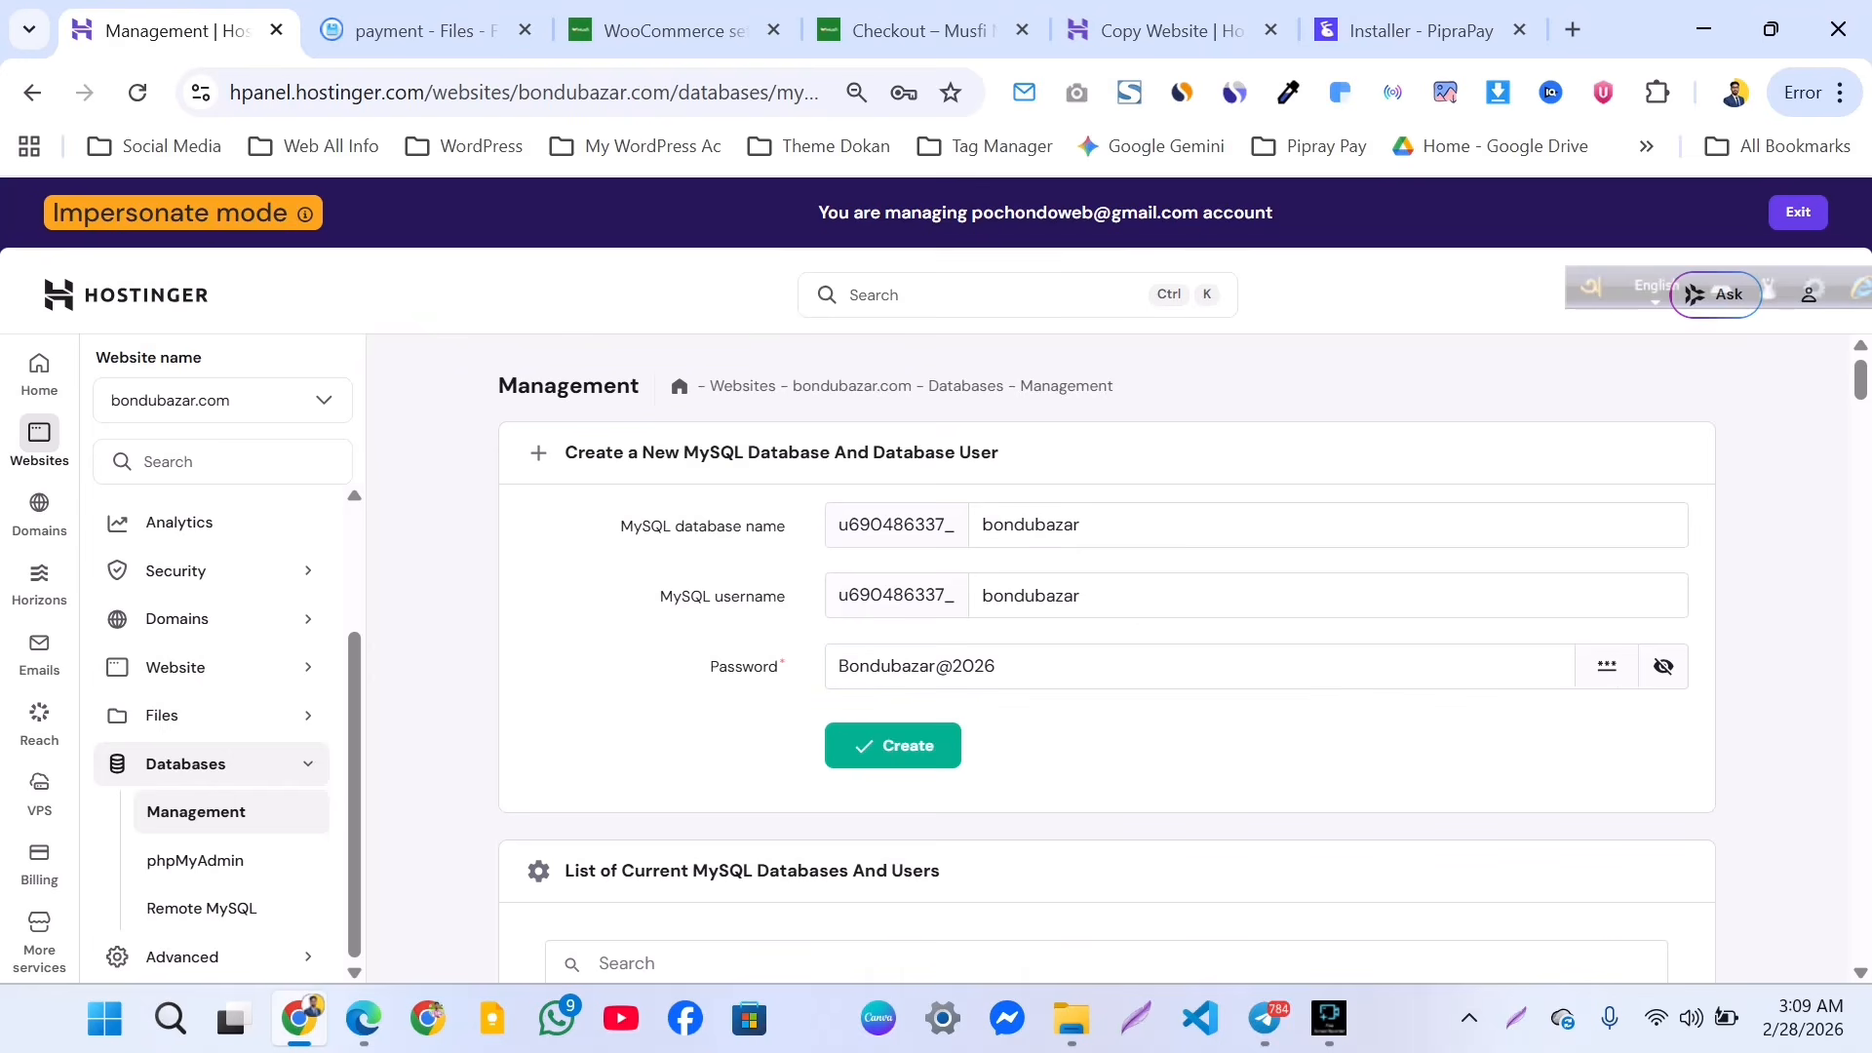
left_click(1663, 667)
left_click(1663, 667)
key("BackSpace")
type("b")
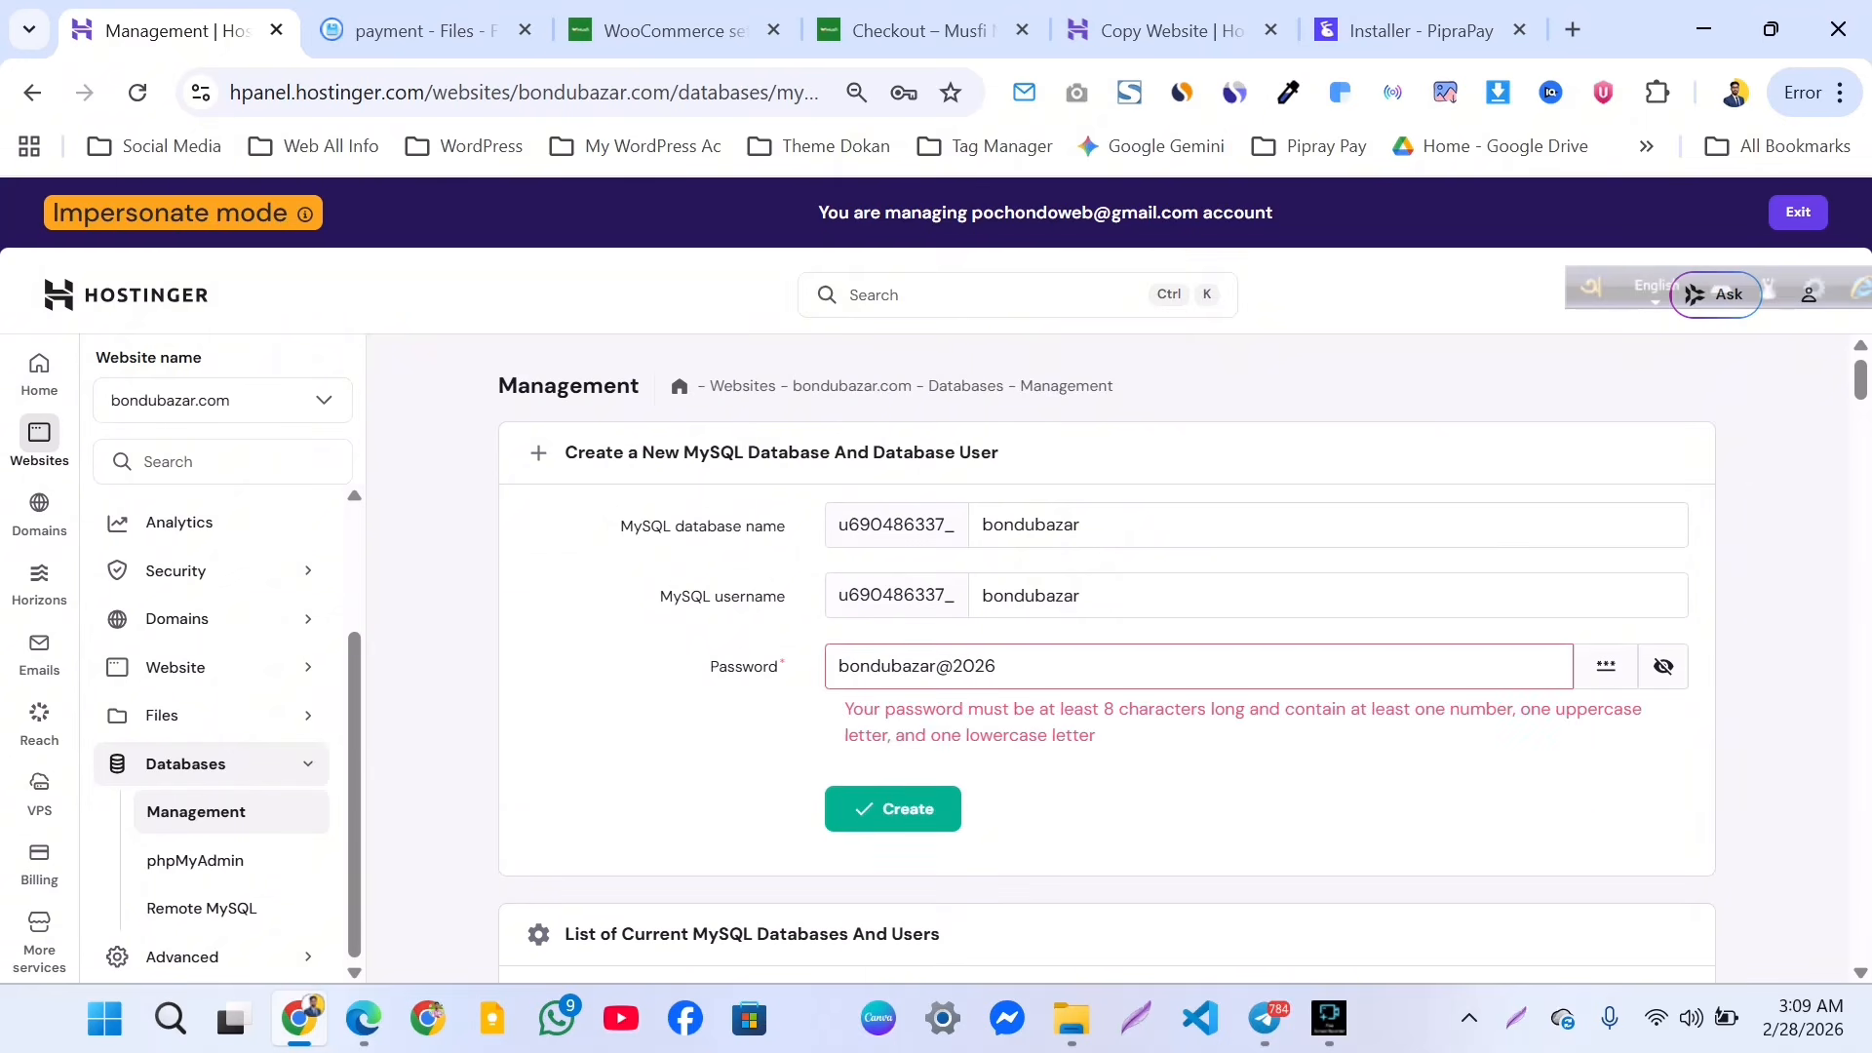
Replace the MySQL user's password with a new one, and try to create the database.
left_click(996, 666)
left_click(1664, 666)
double_click(926, 666)
key("BackSpace")
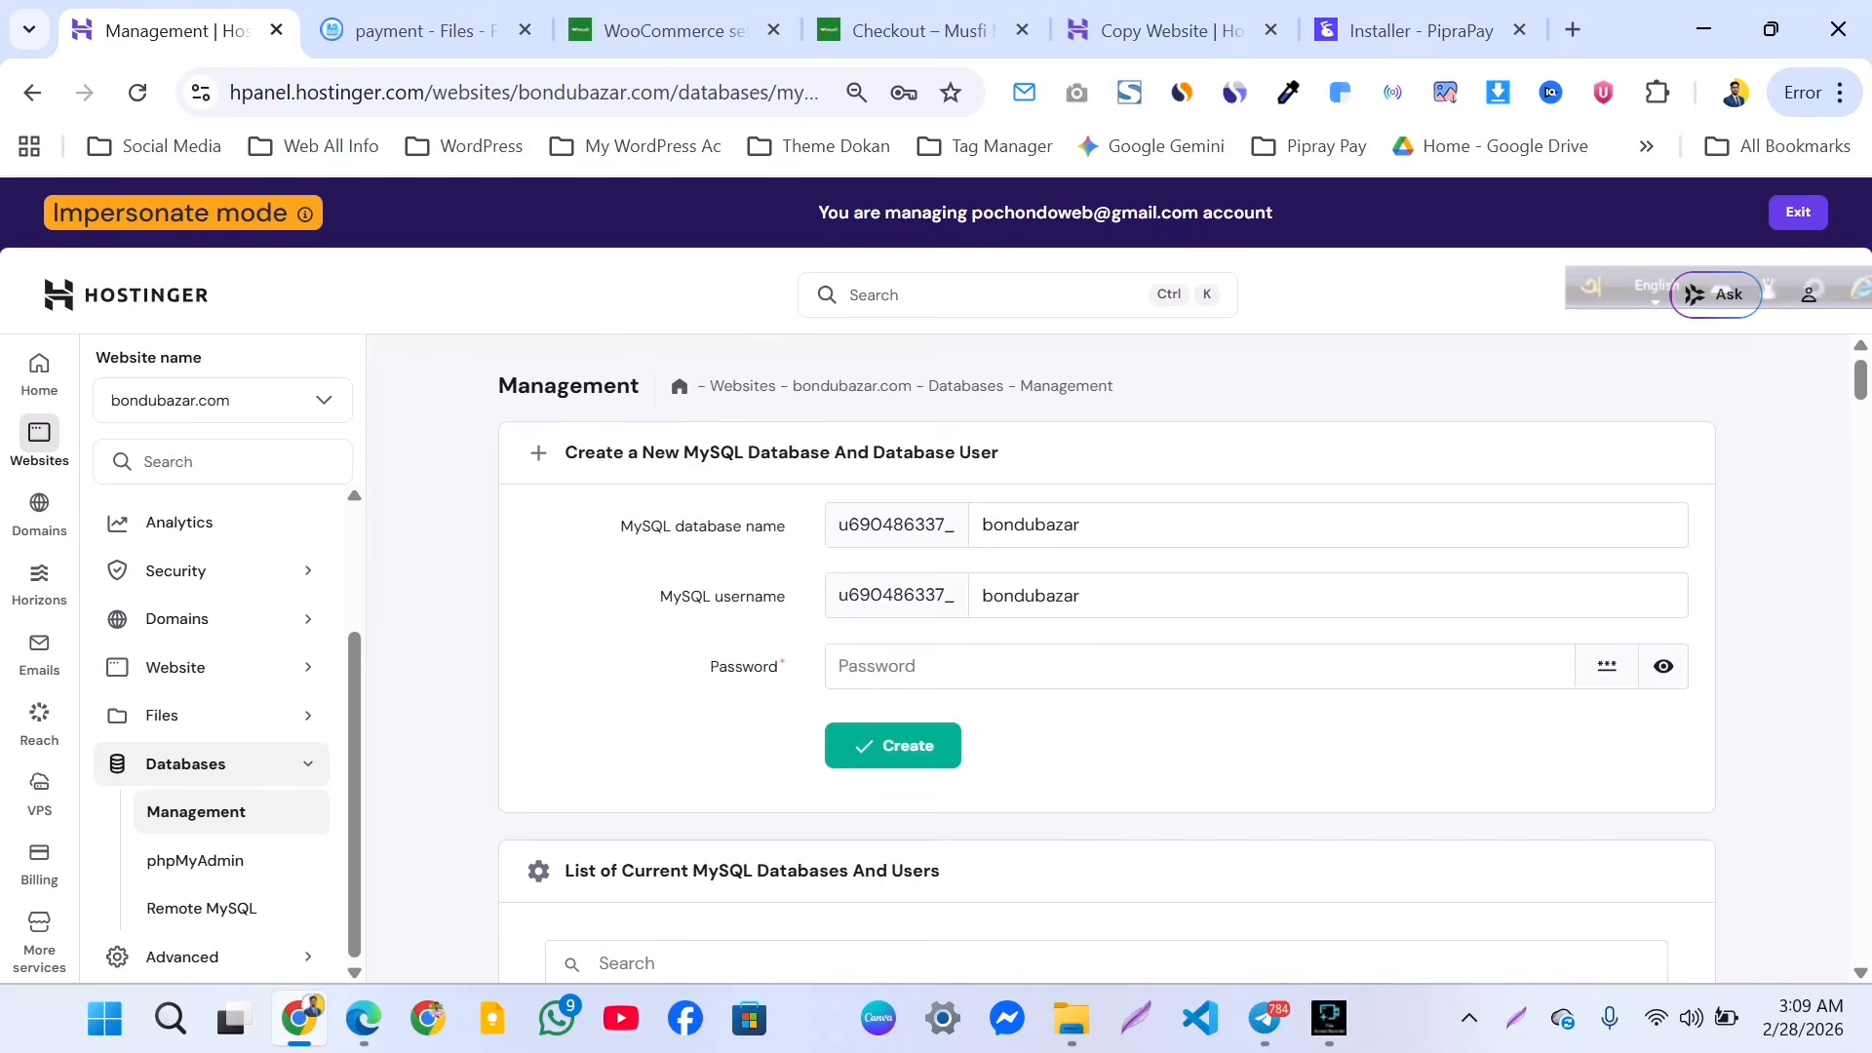
type("b")
type("•••••••")
key("Return")
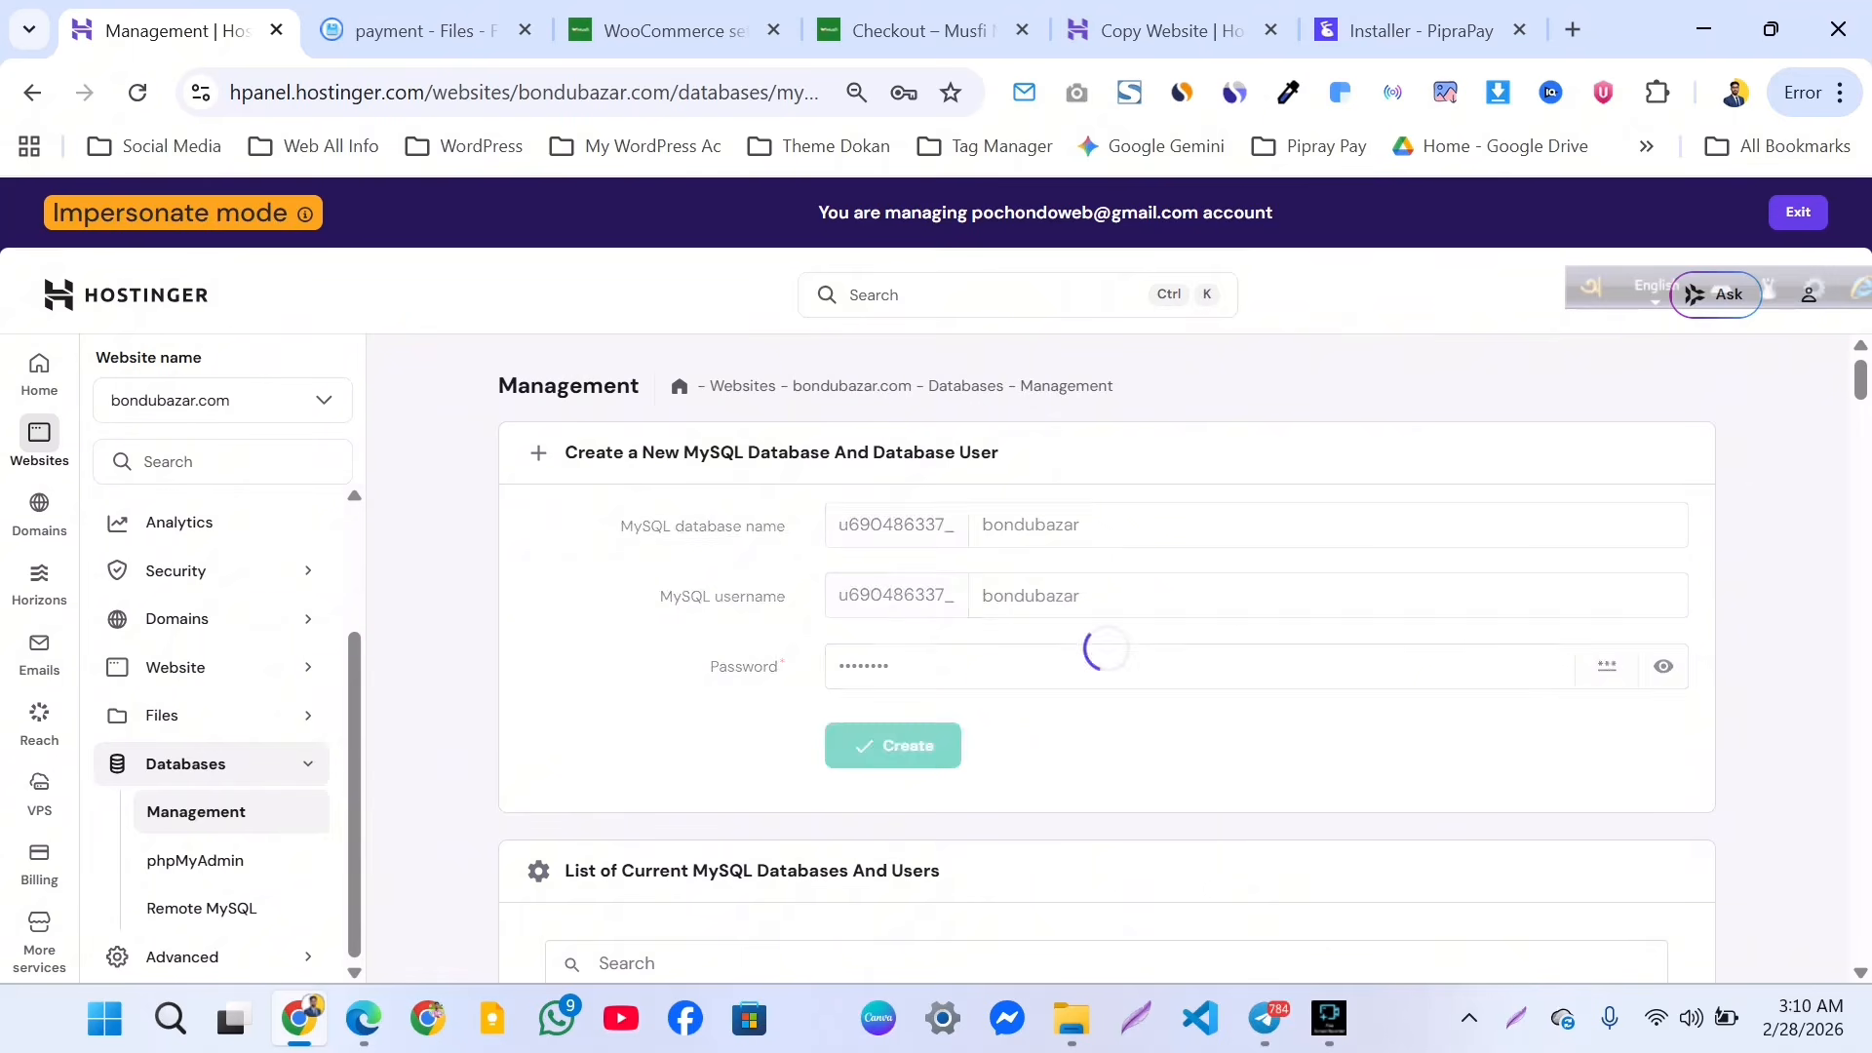
scroll(1107, 663, "down", 3)
scroll(1107, 663, "up", 2)
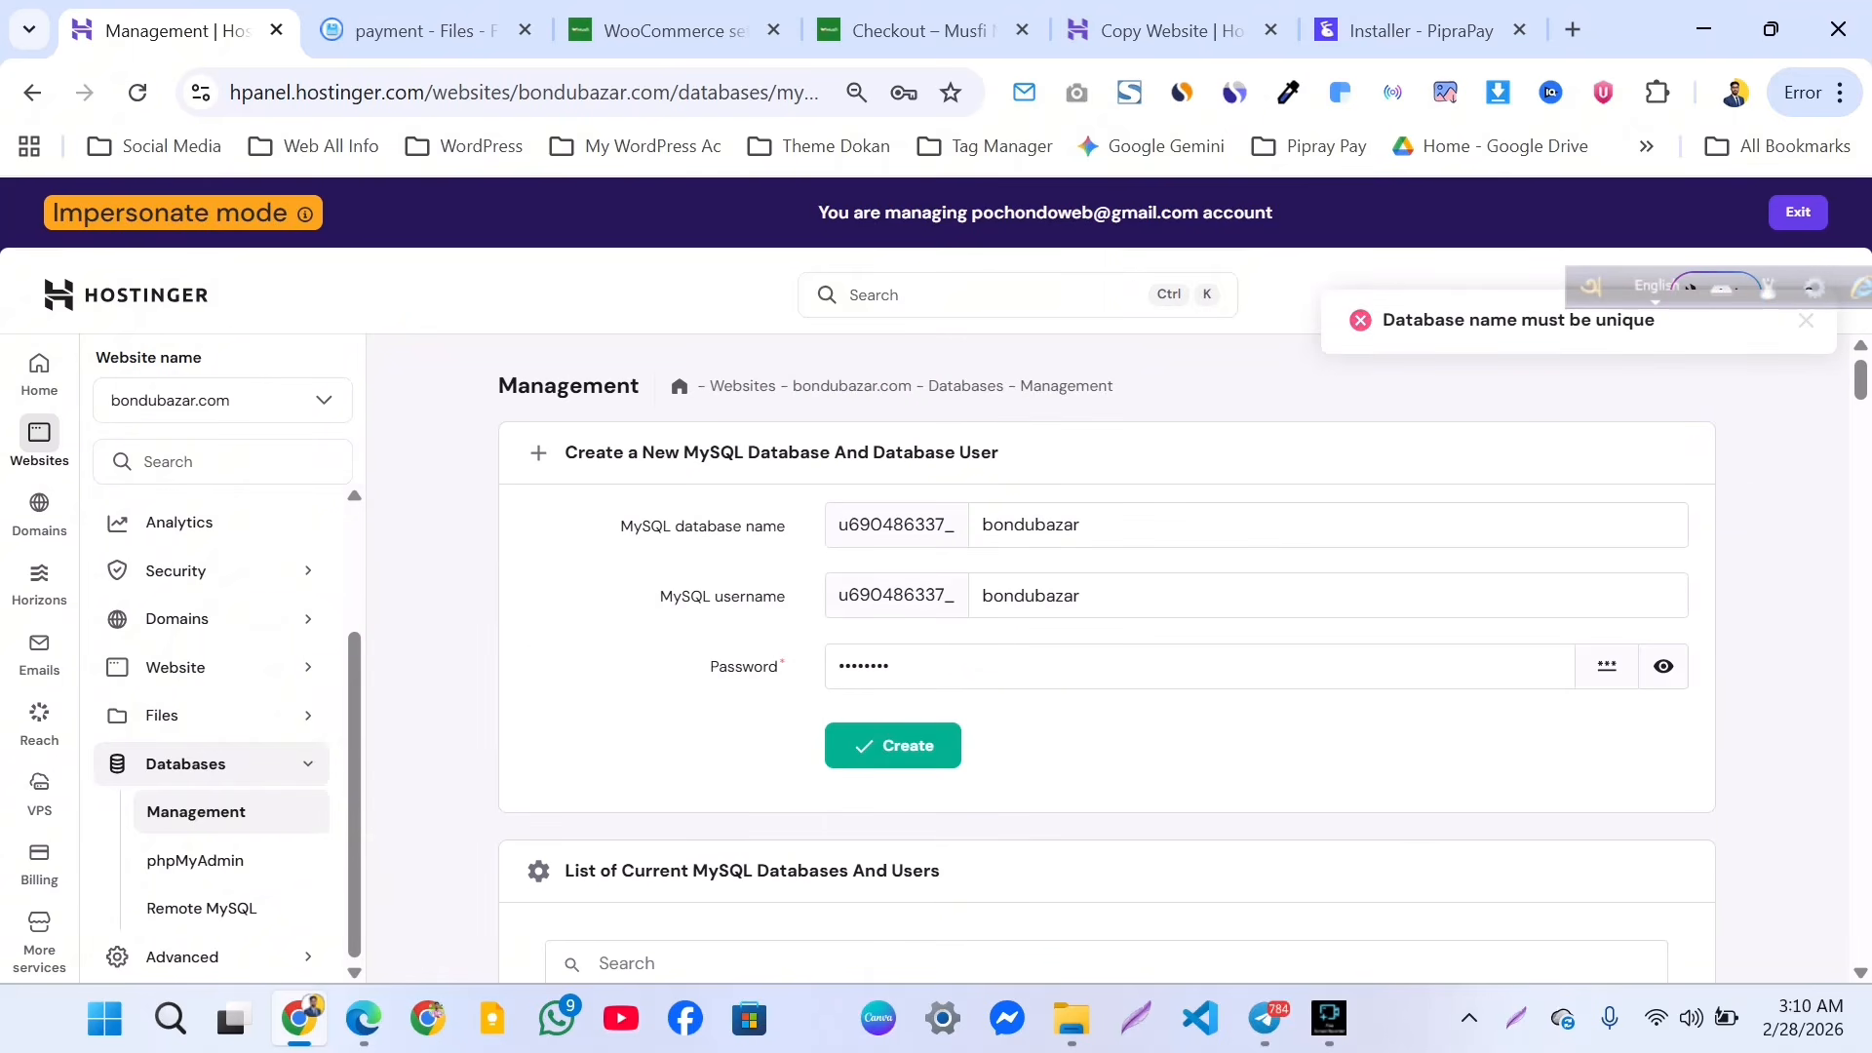
Change both the database name and the MySQL username to bondubazarshop, and create the database.
left_click(1083, 524)
type("sjhop")
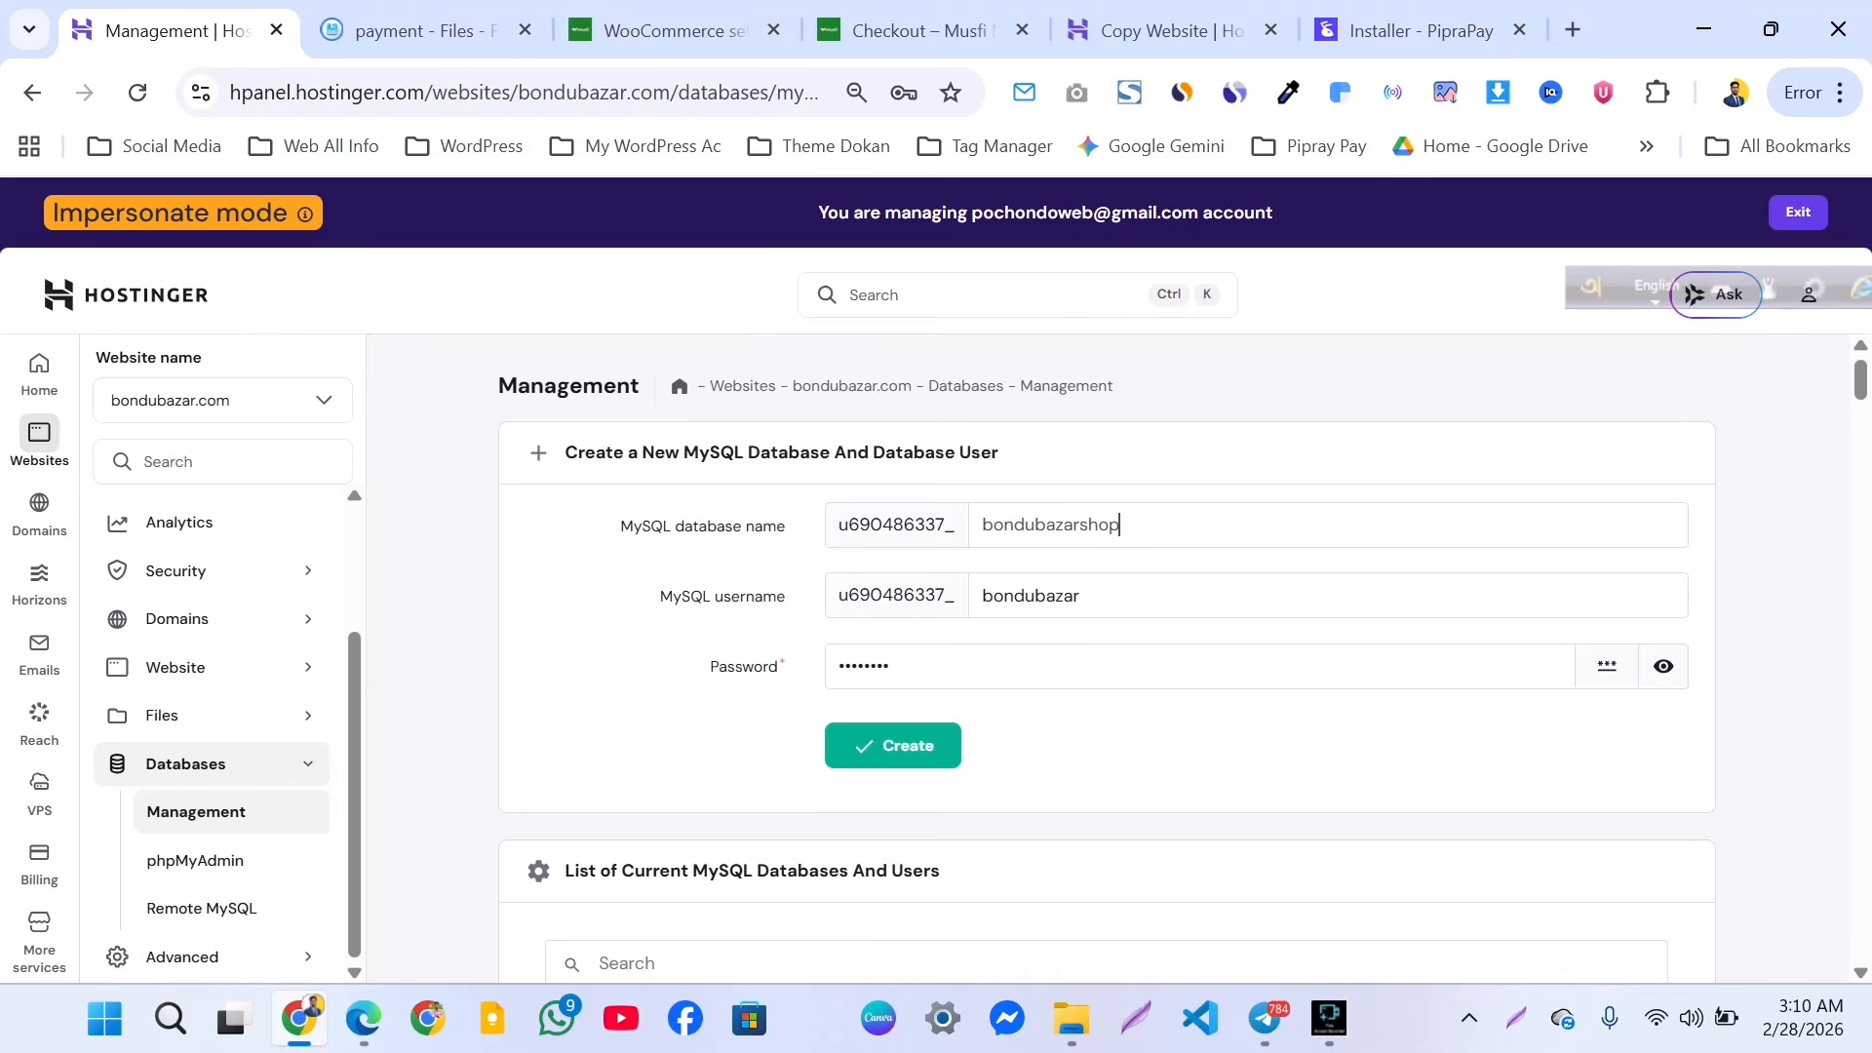
key("Tab")
type("s")
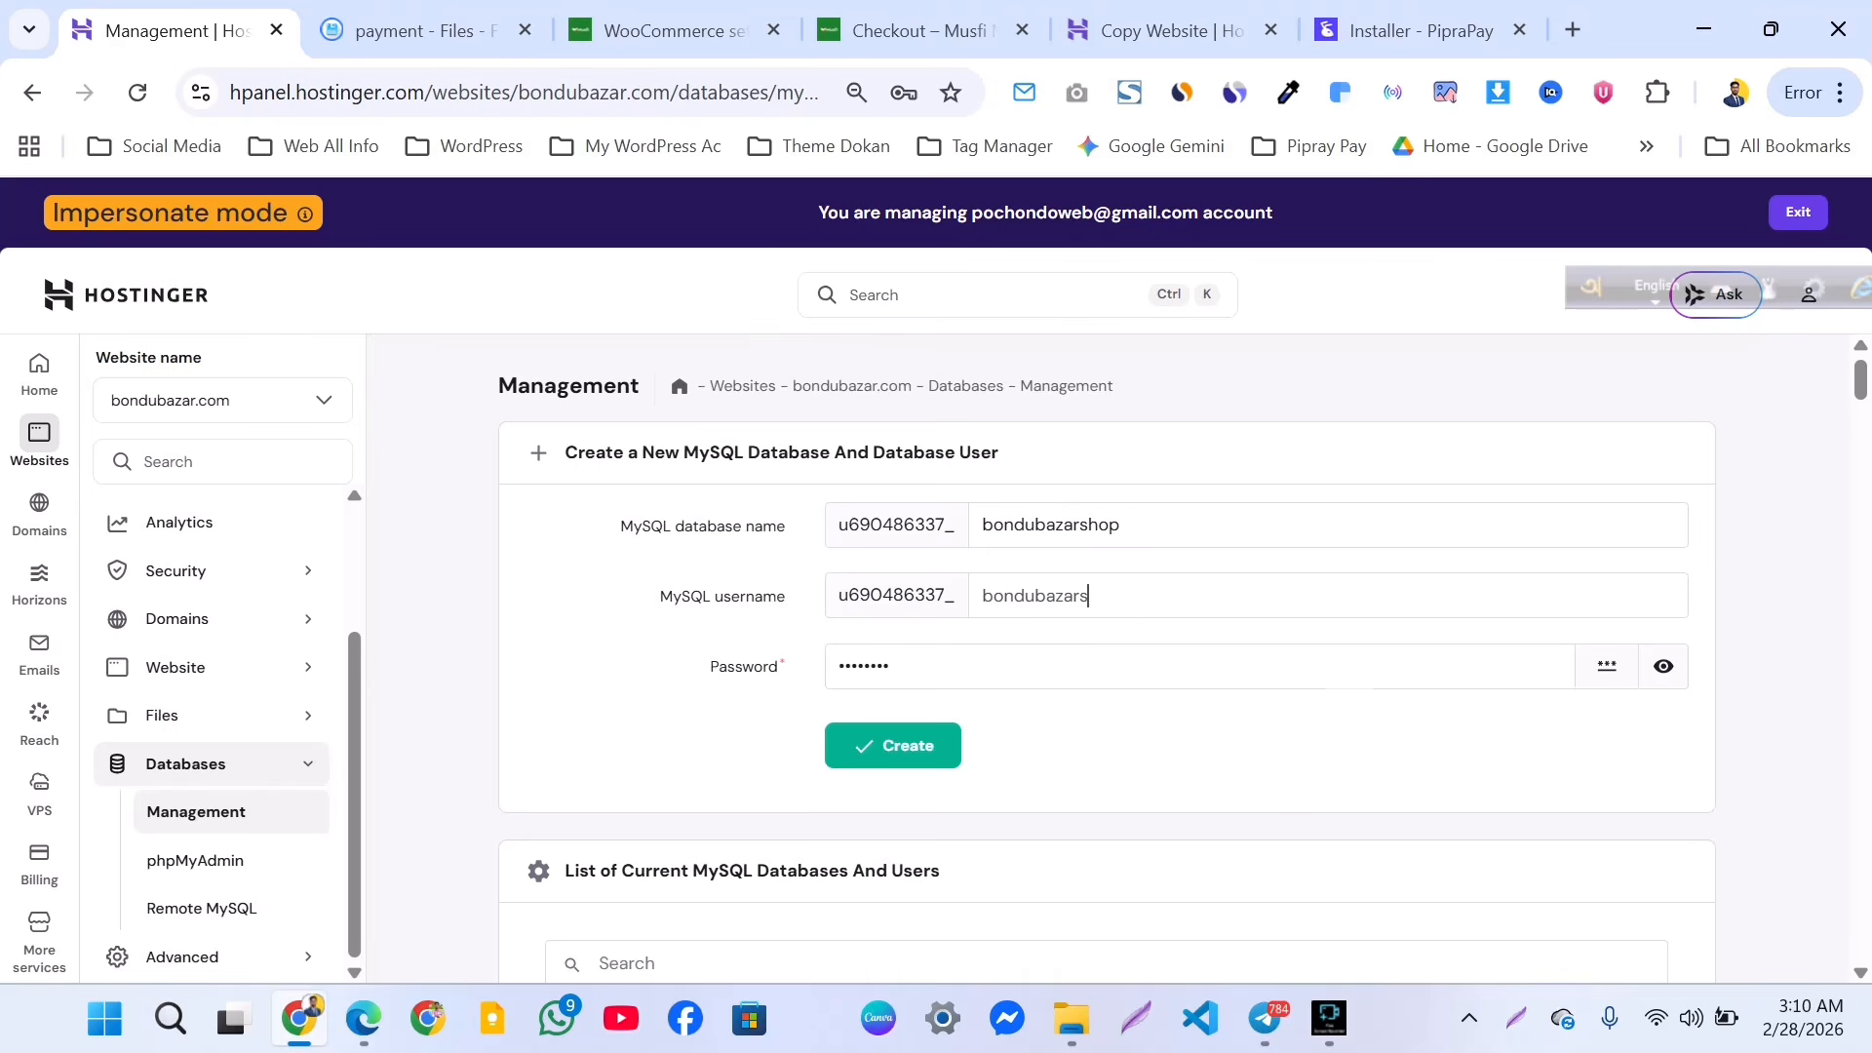
type("hop")
key("Return")
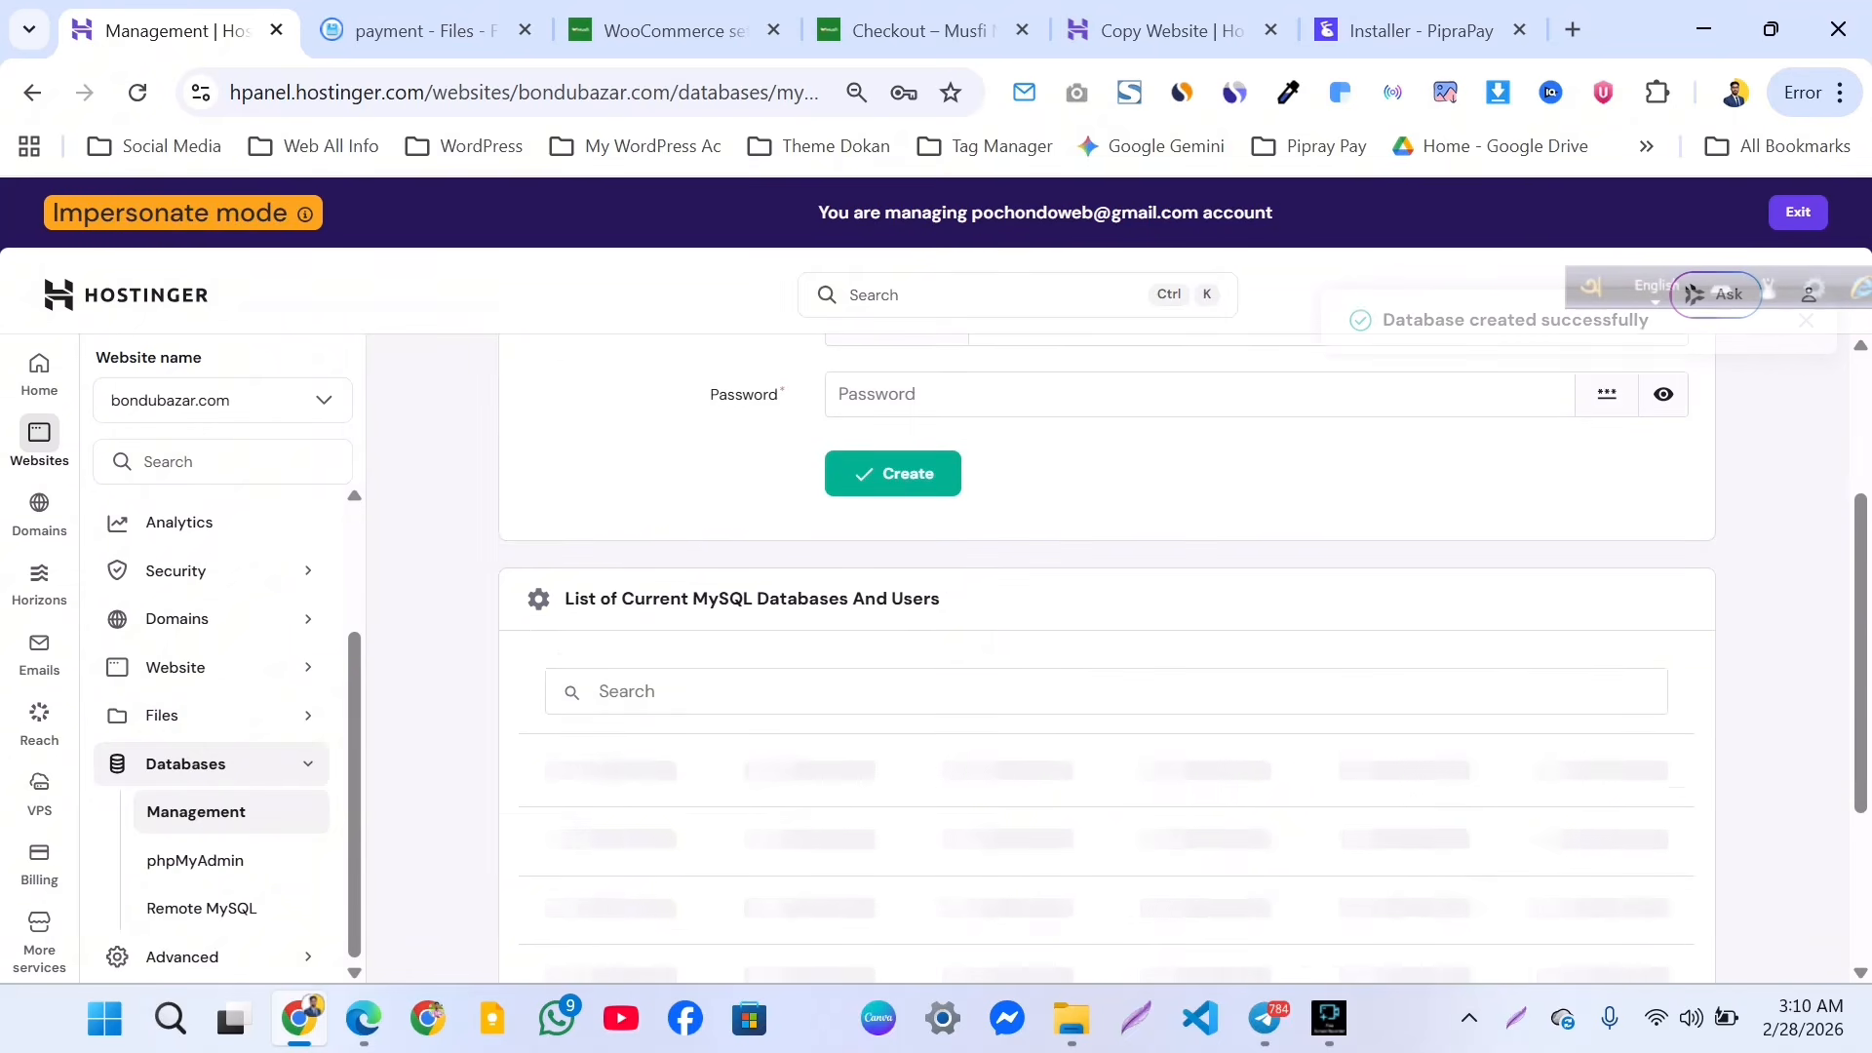
Copy the new bondubazarshop database's full name from the database list into the PipraPay installer's Database Name field.
scroll(1107, 660, "down", 1)
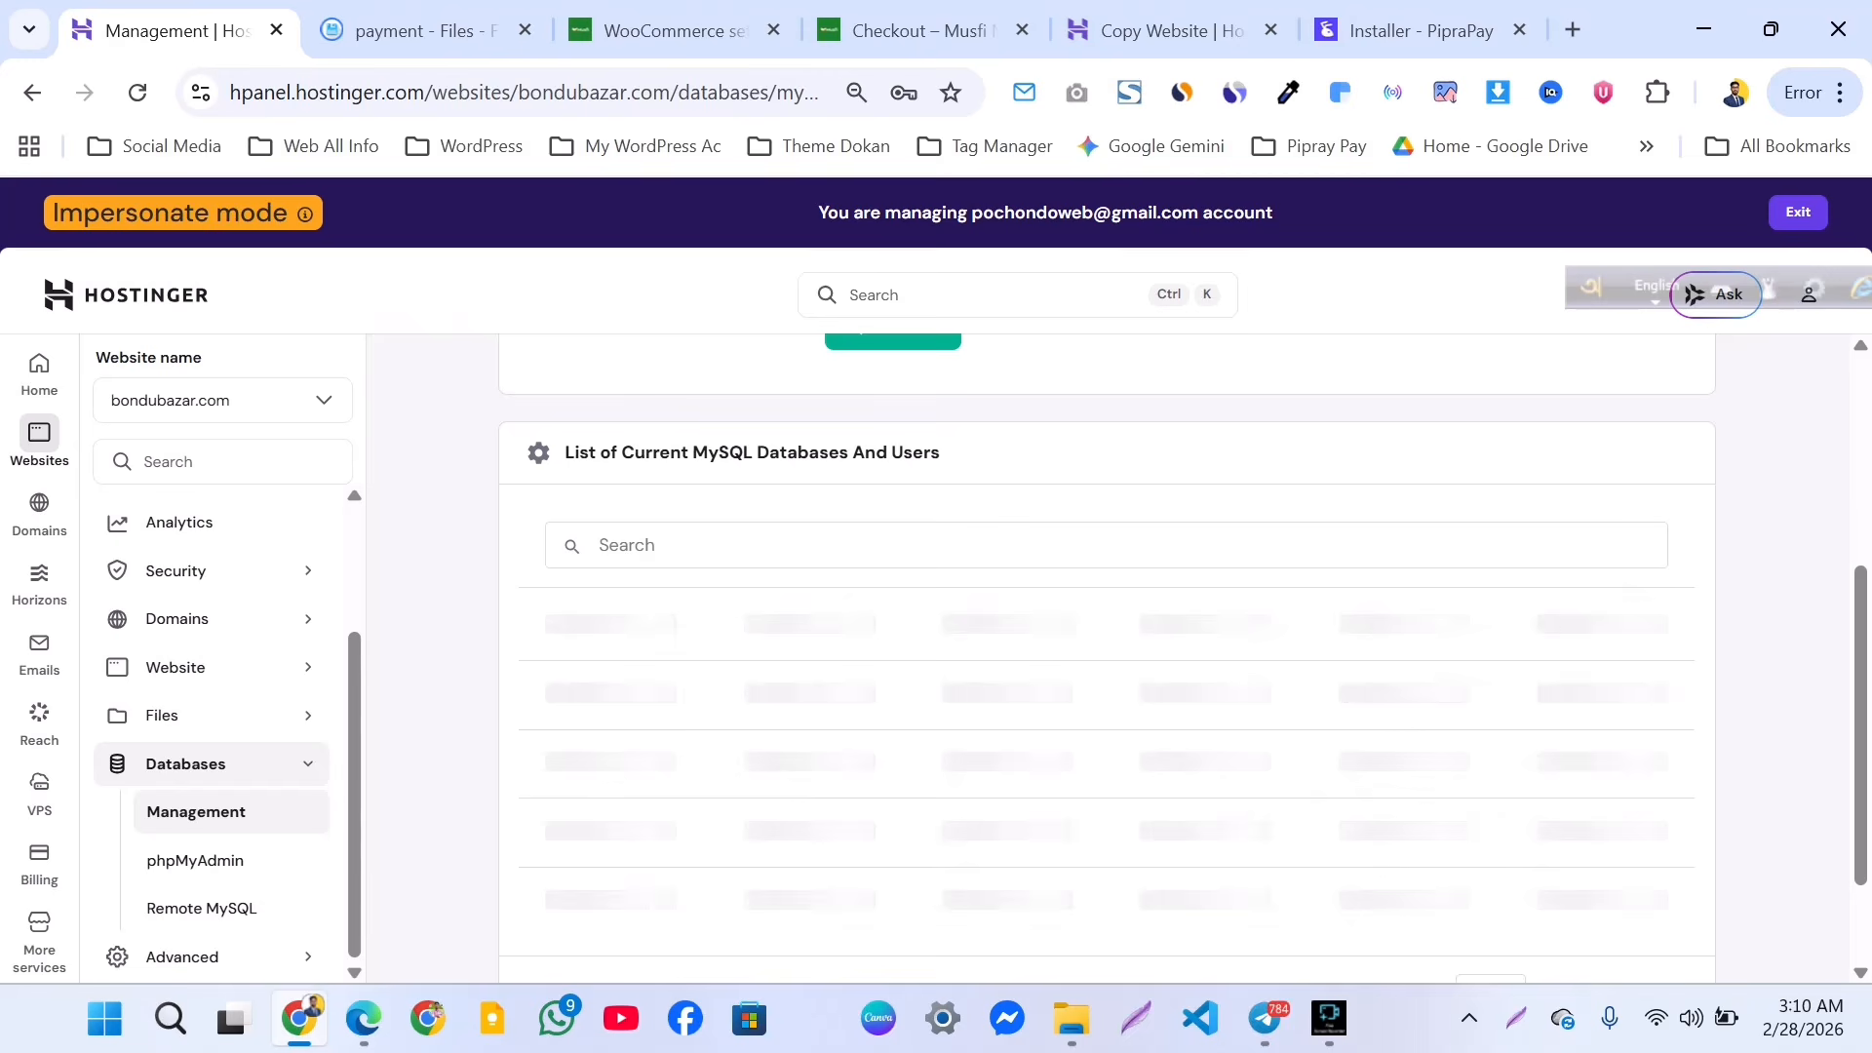
left_click_drag(588, 713, 545, 686)
right_click(585, 698)
left_click(674, 285)
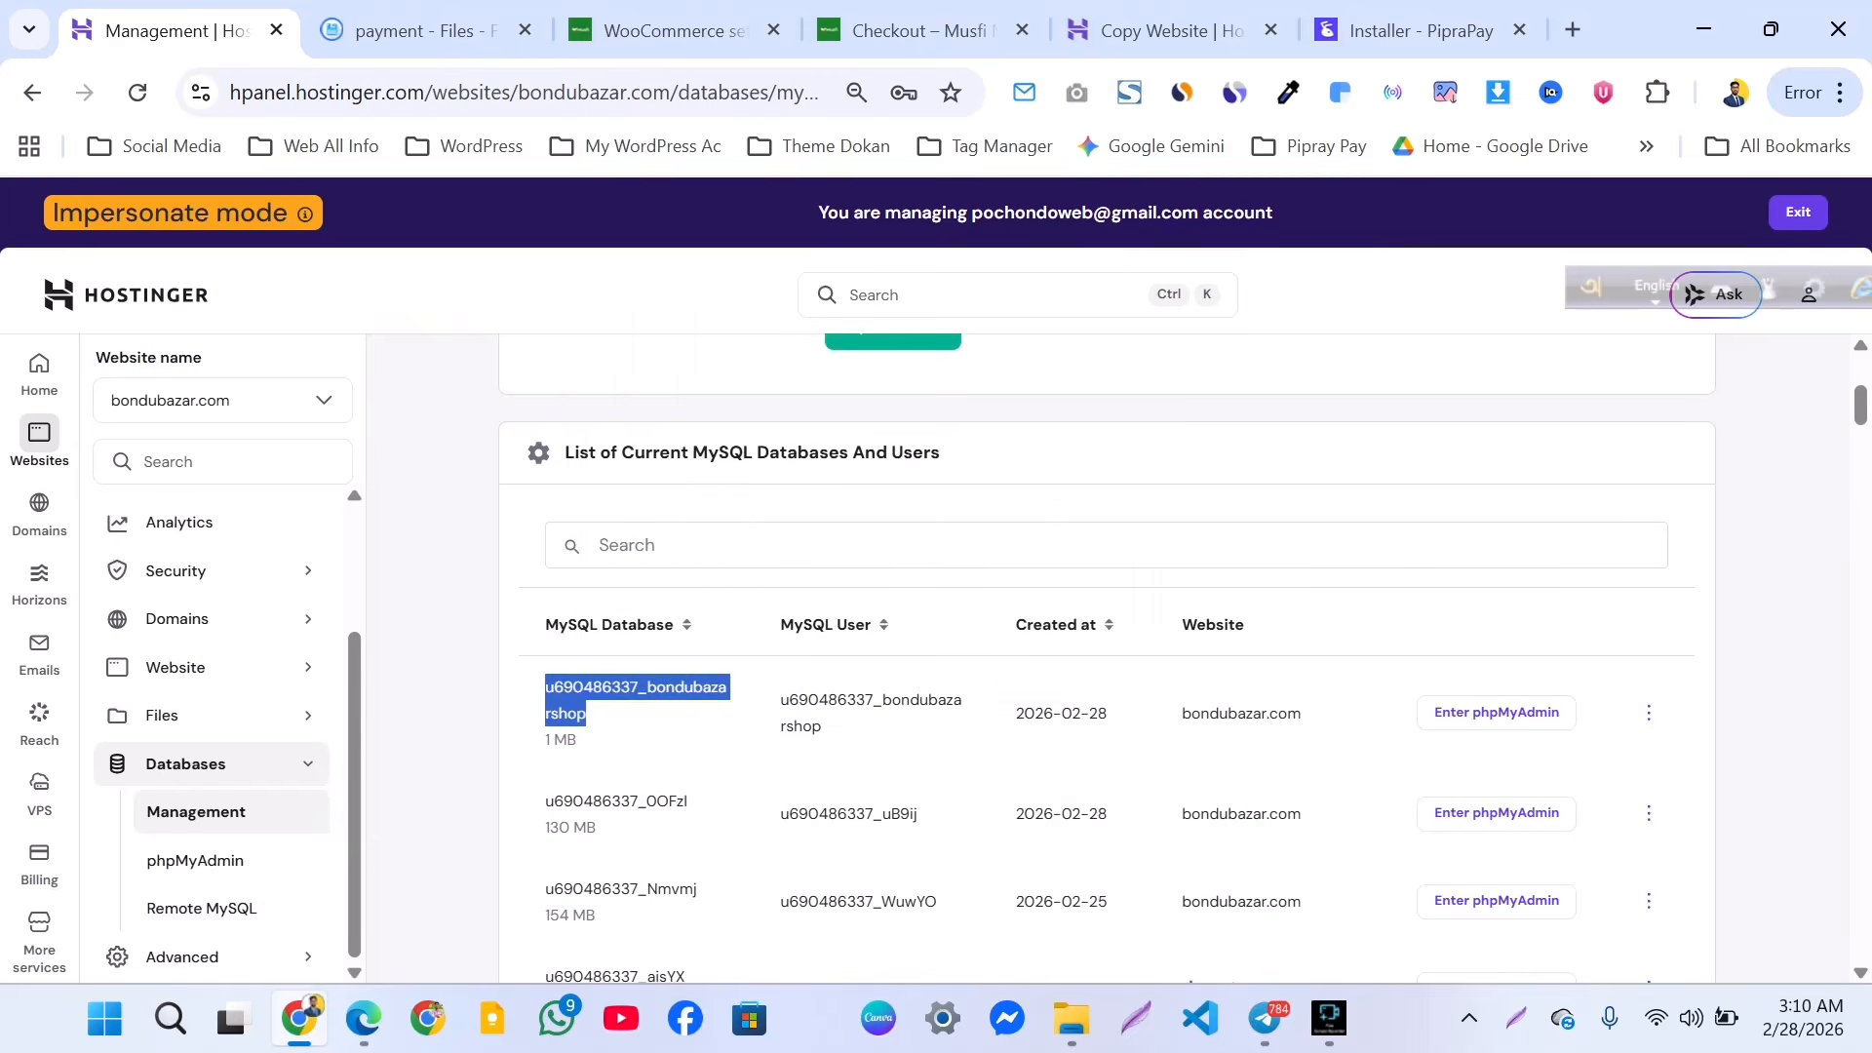
left_click(1404, 30)
left_click(936, 598)
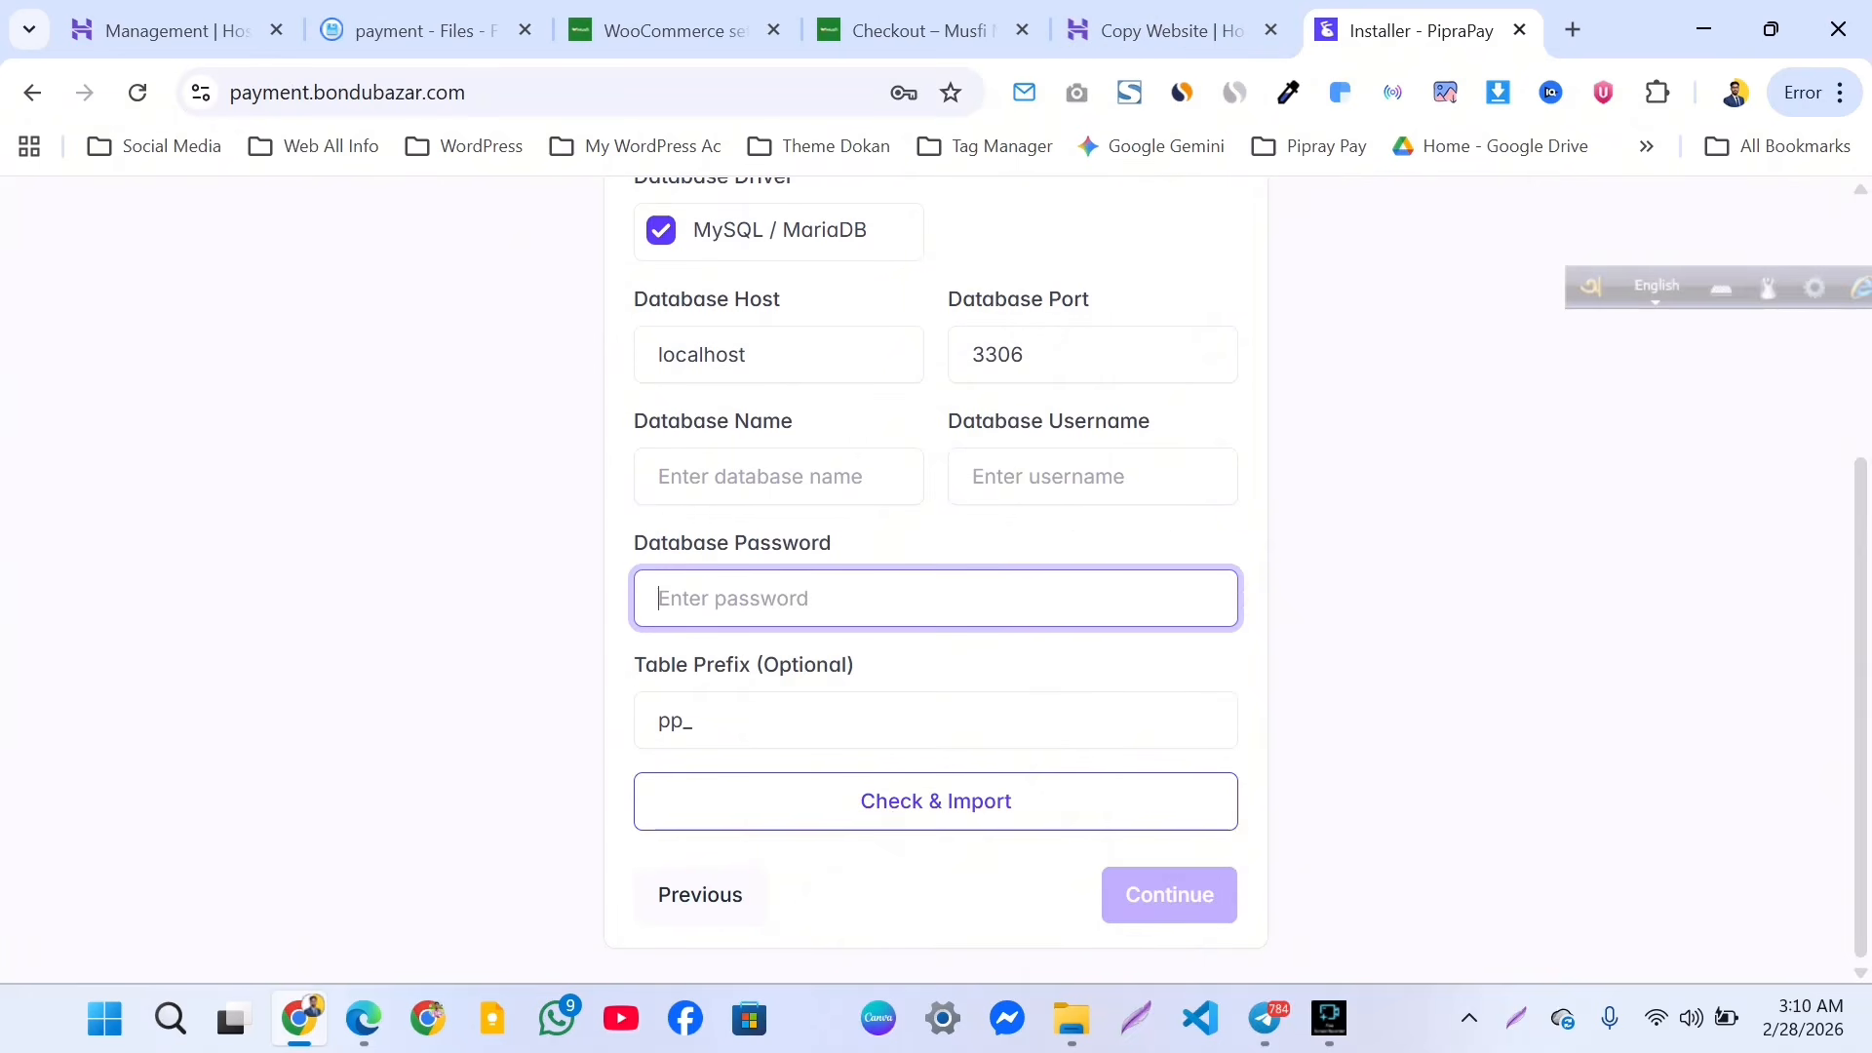
right_click(785, 597)
left_click(717, 478)
right_click(705, 478)
left_click(794, 544)
Paste the new database's full name as the Database Username, enter the database password, and check and import the database.
left_click(1059, 477)
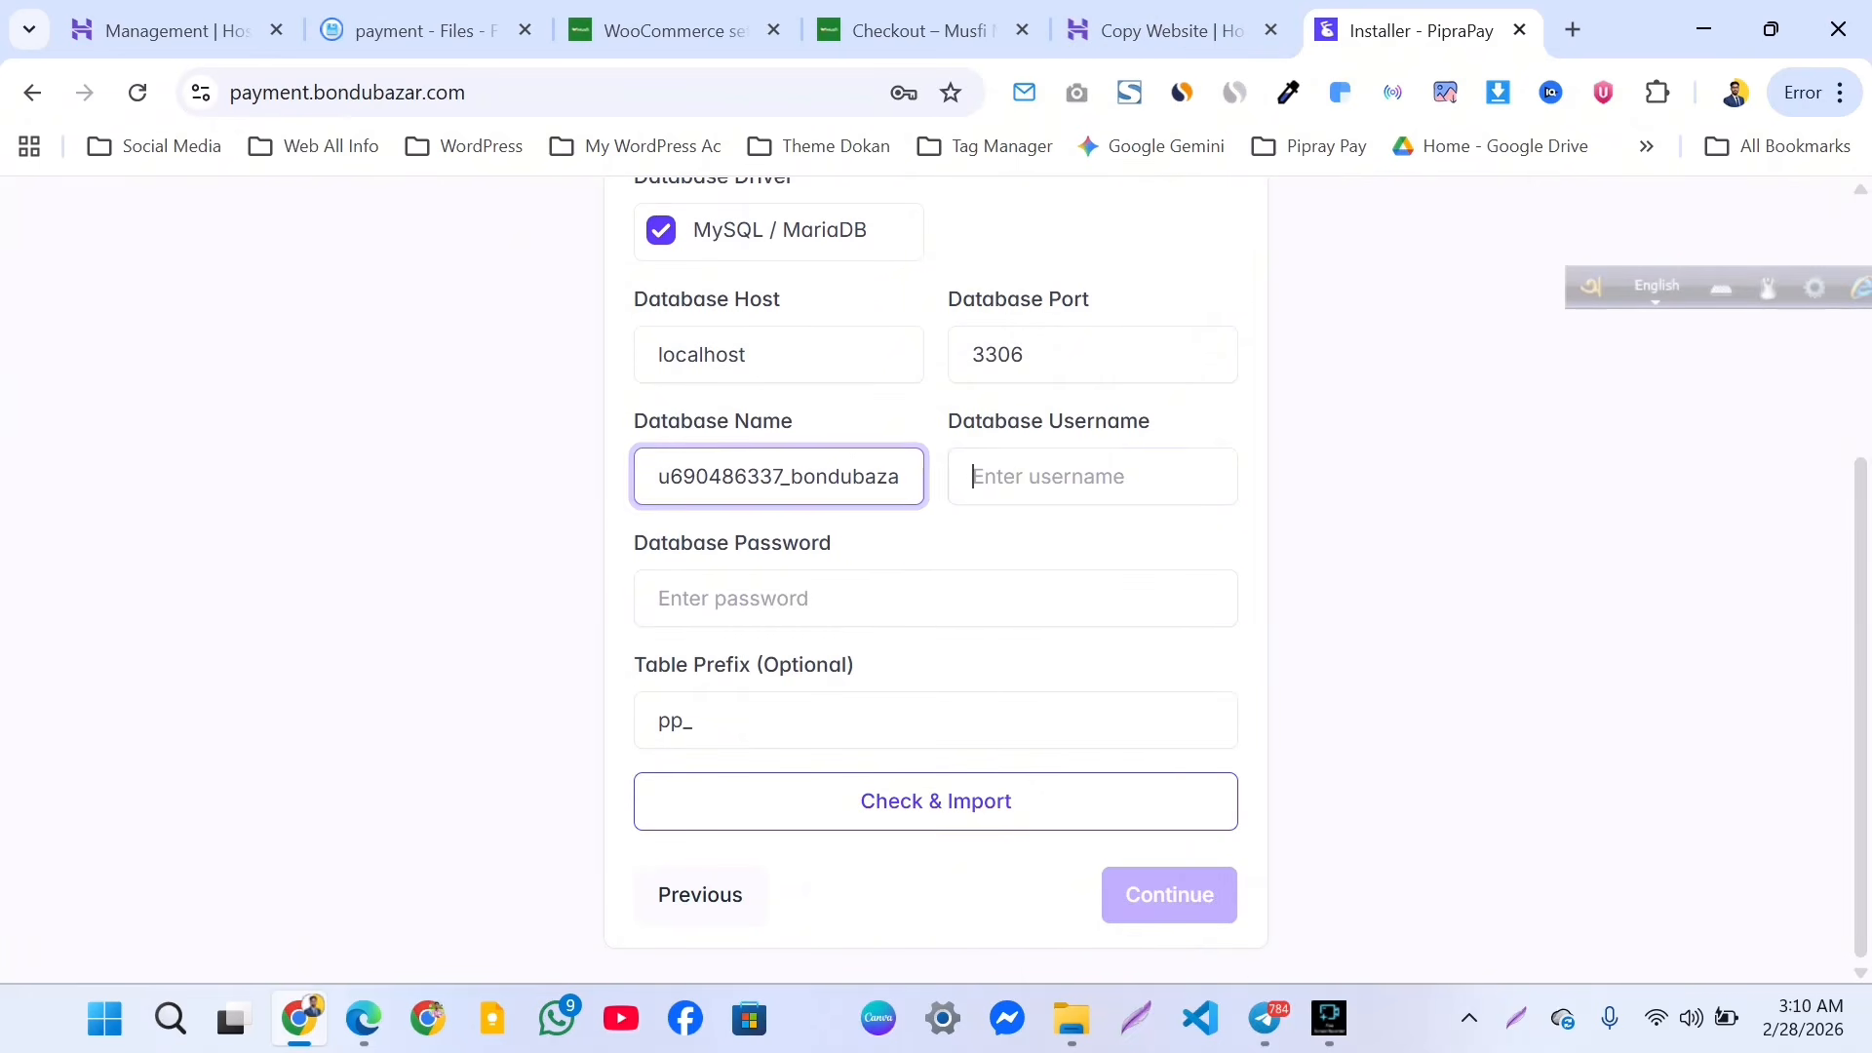
right_click(1059, 478)
left_click(1151, 543)
left_click(916, 598)
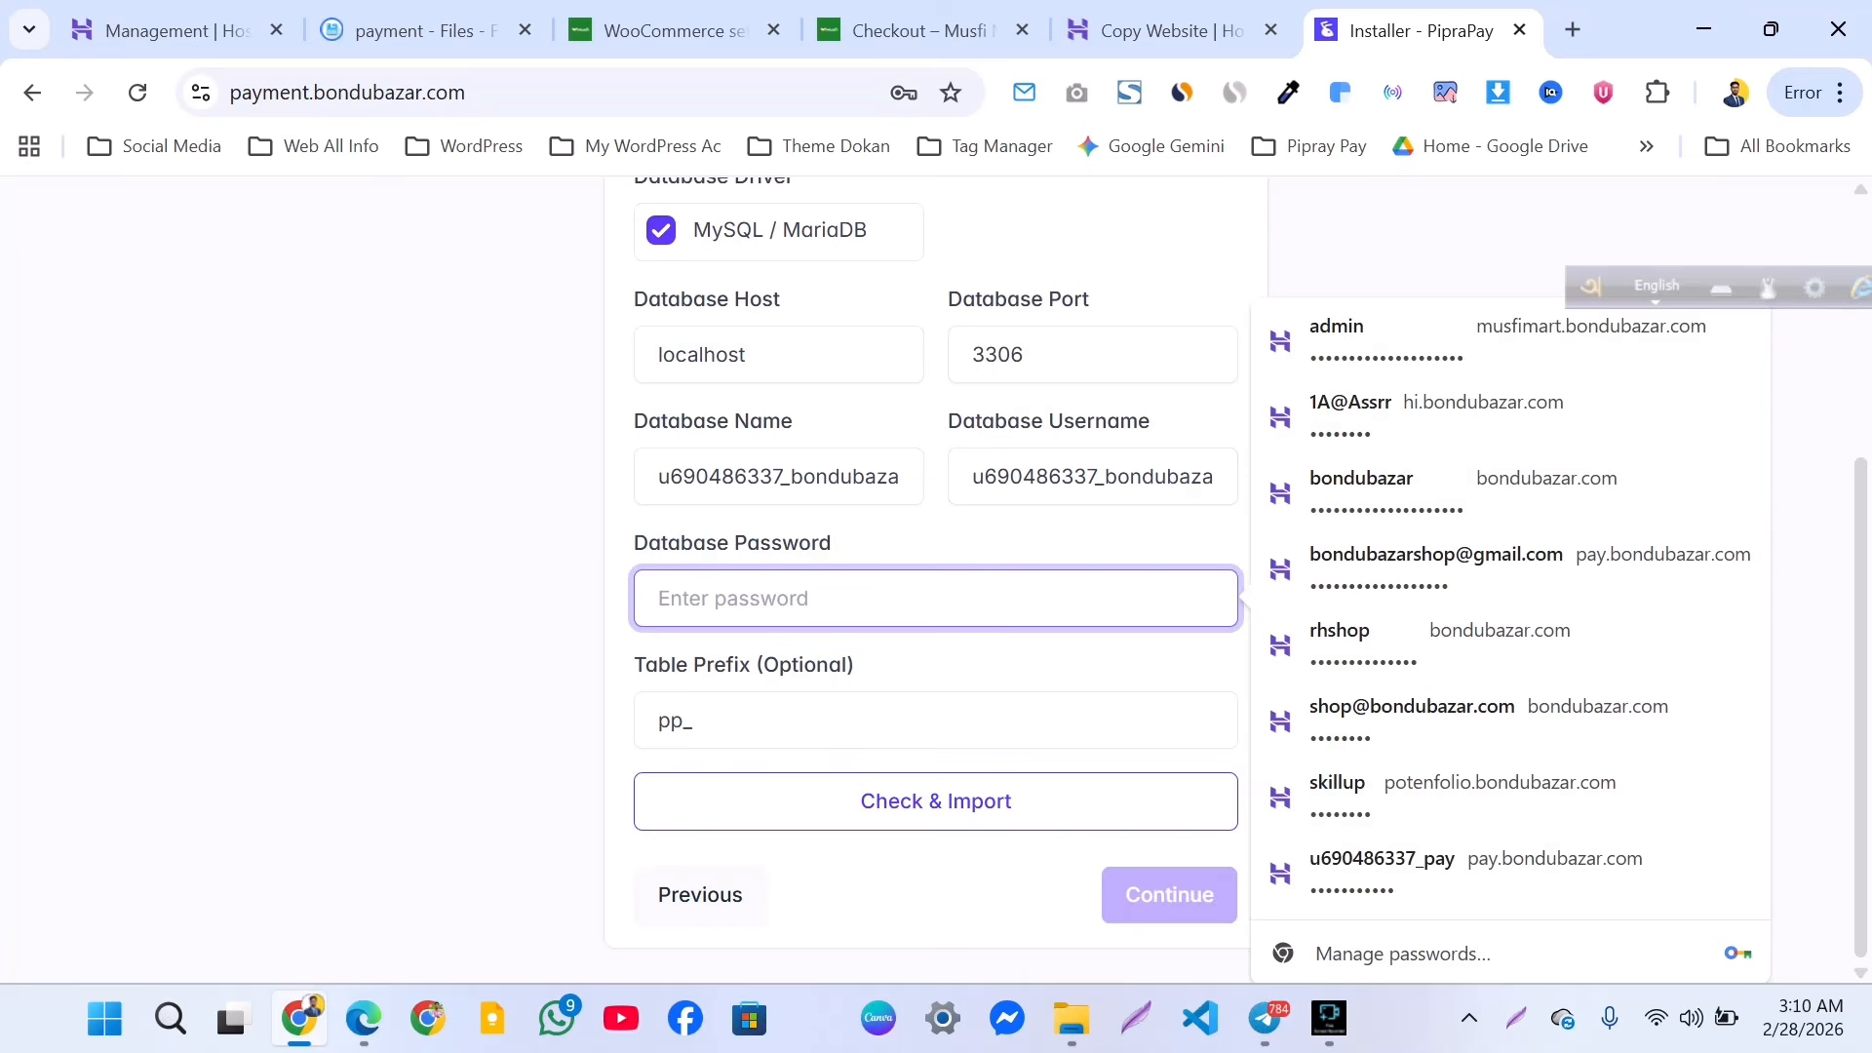
type("••")
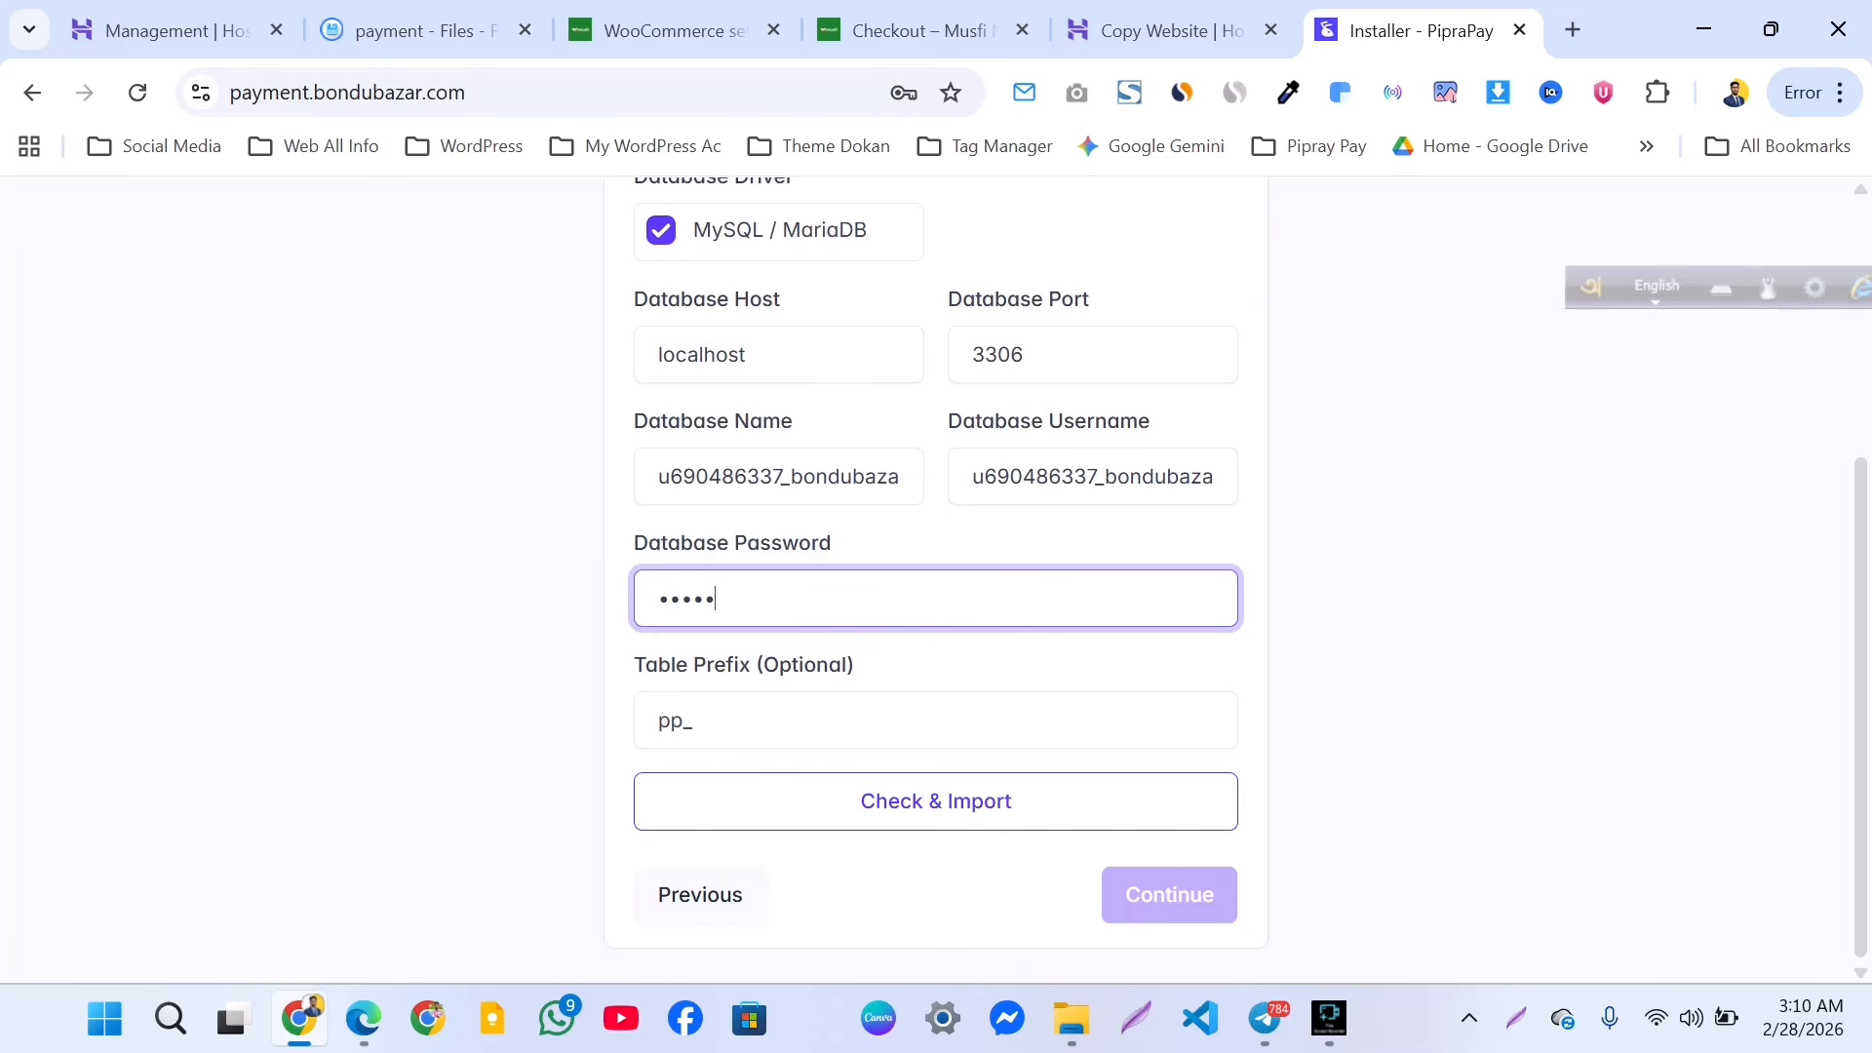
left_click(936, 801)
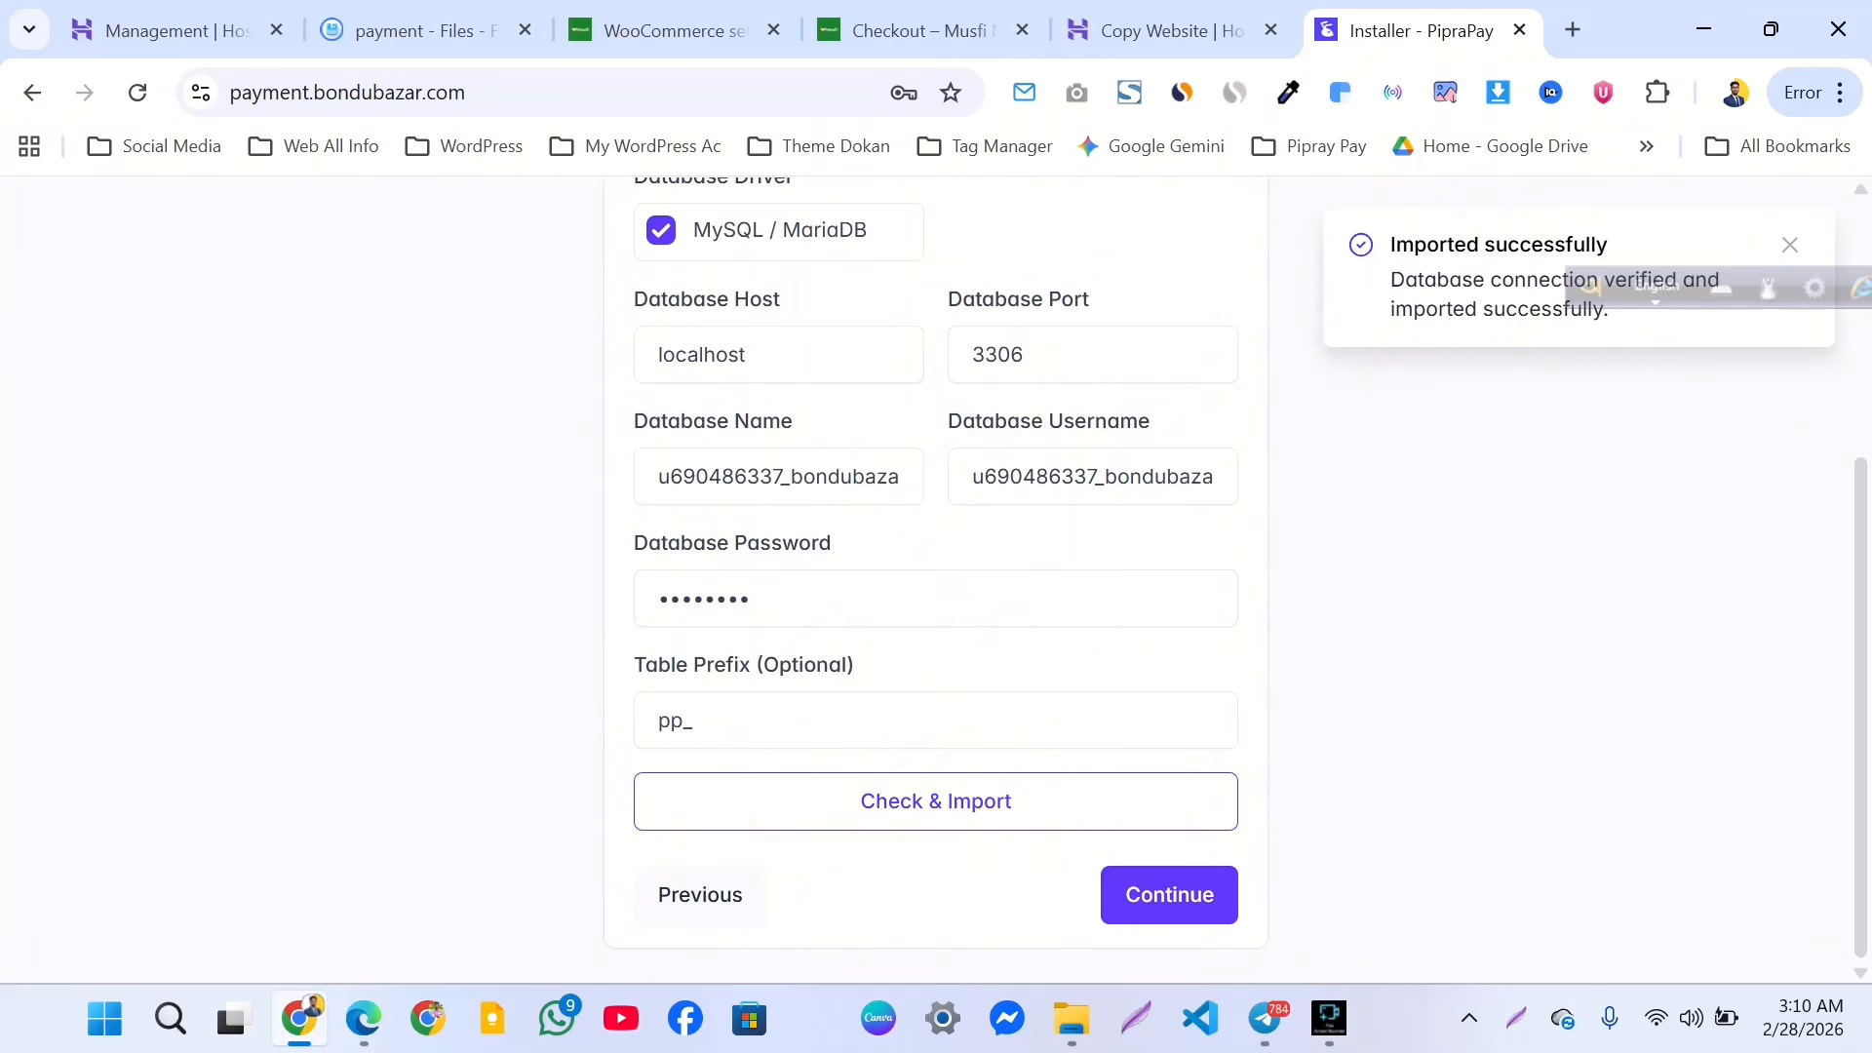
left_click_drag(1390, 245, 1608, 245)
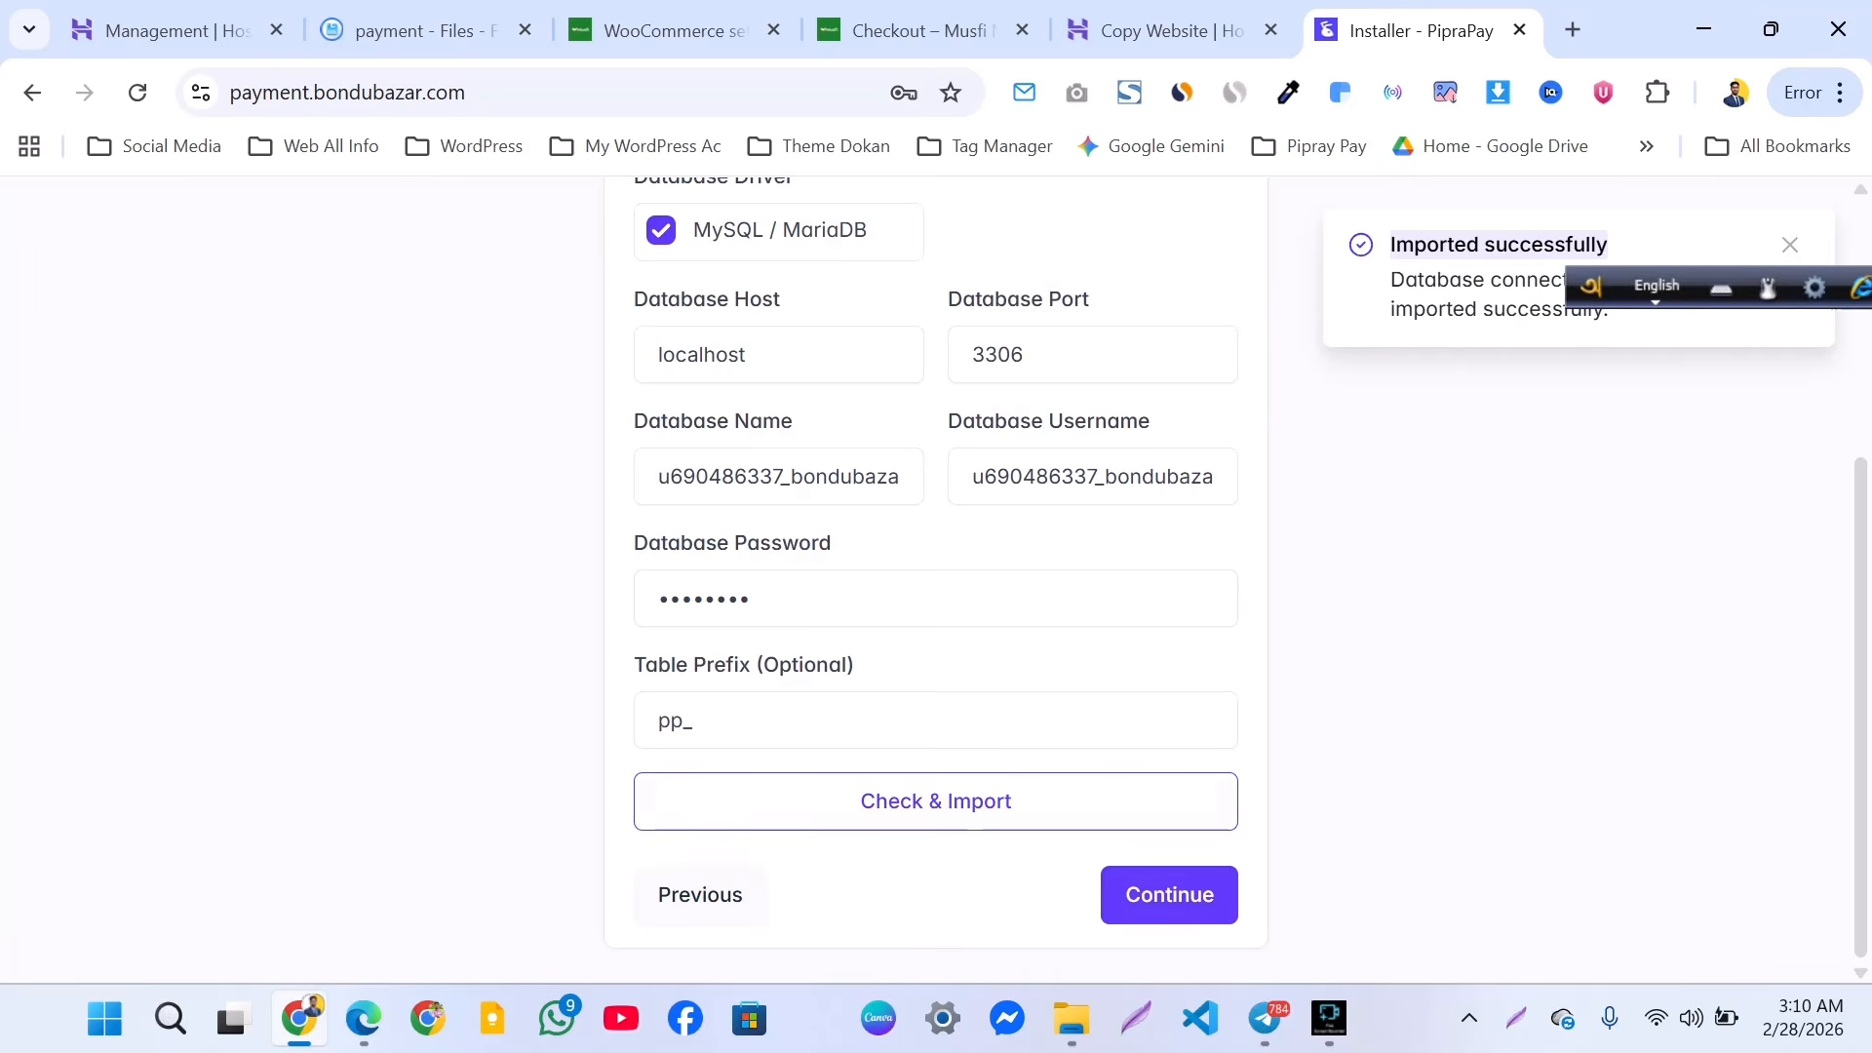
Continue to the administrator account setup, dismiss the offer to save the database password, and set the full name to Bondu Bazar.
left_click(1170, 895)
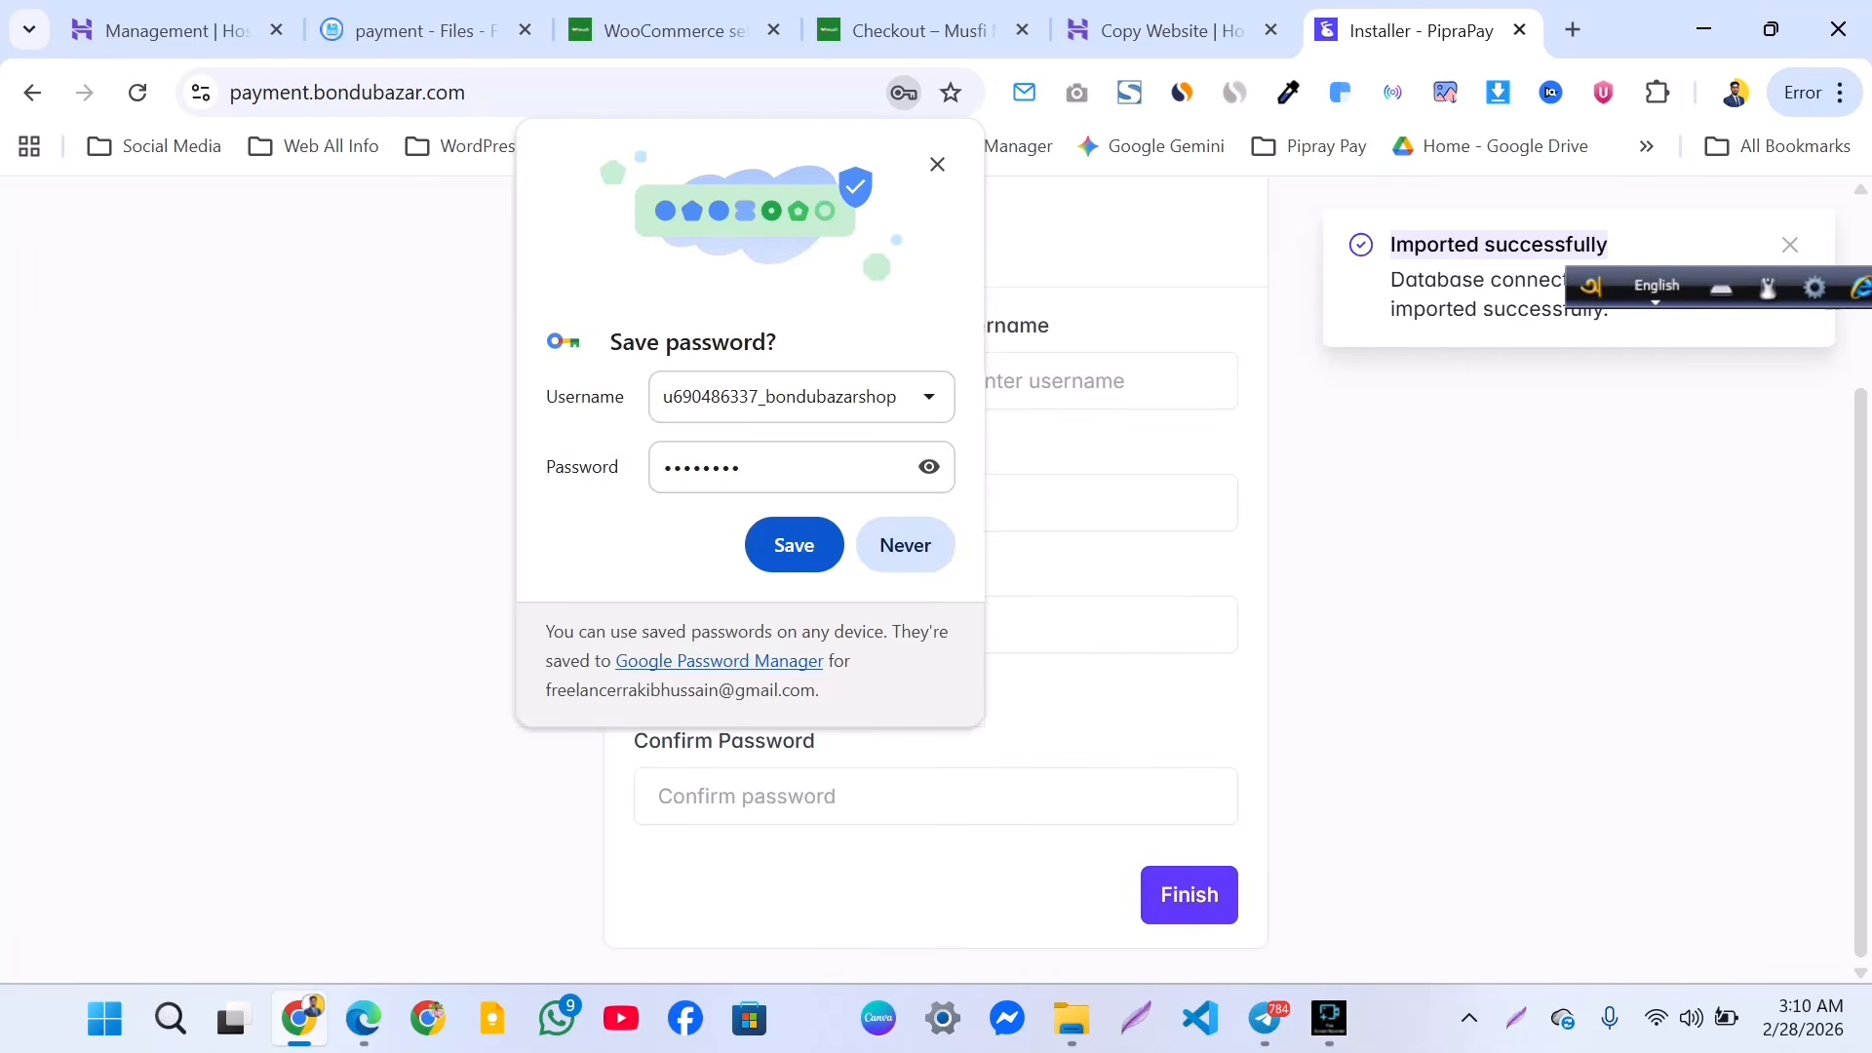
left_click(938, 165)
scroll(936, 579, "up", 3)
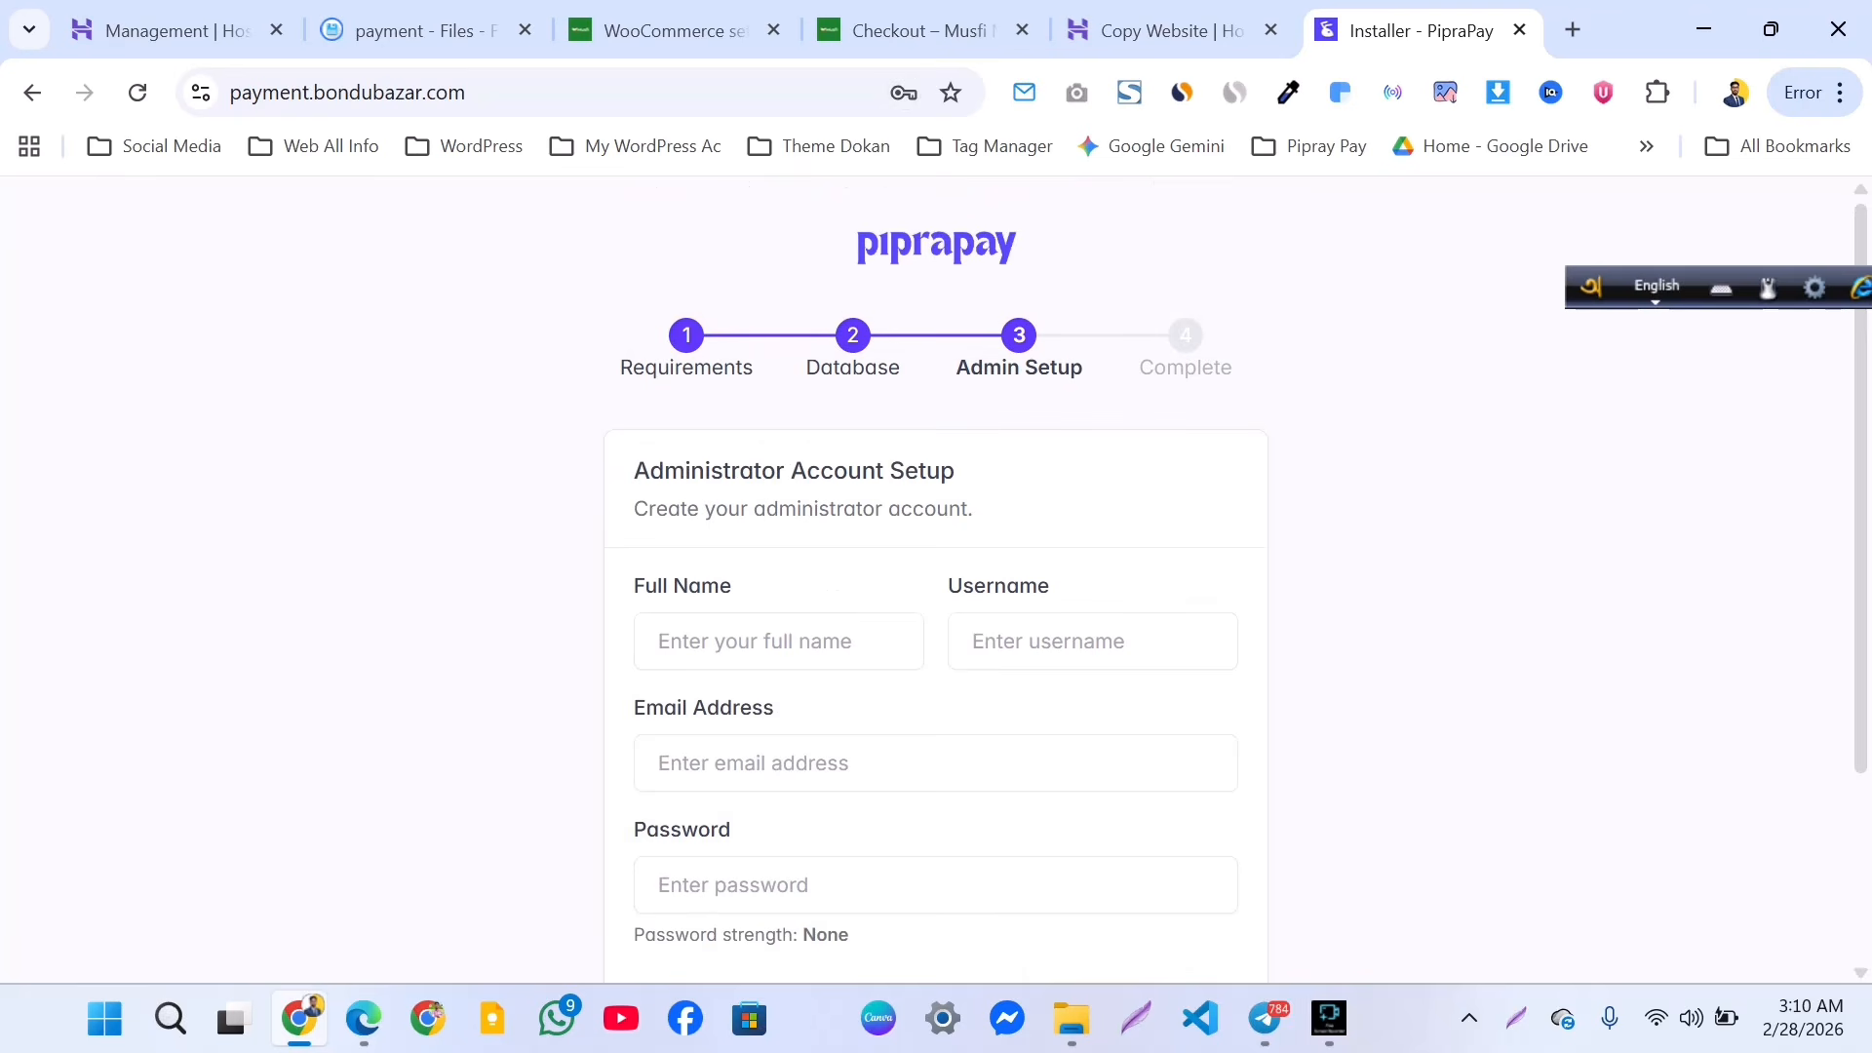
left_click(779, 641)
scroll(779, 641, "down", 1)
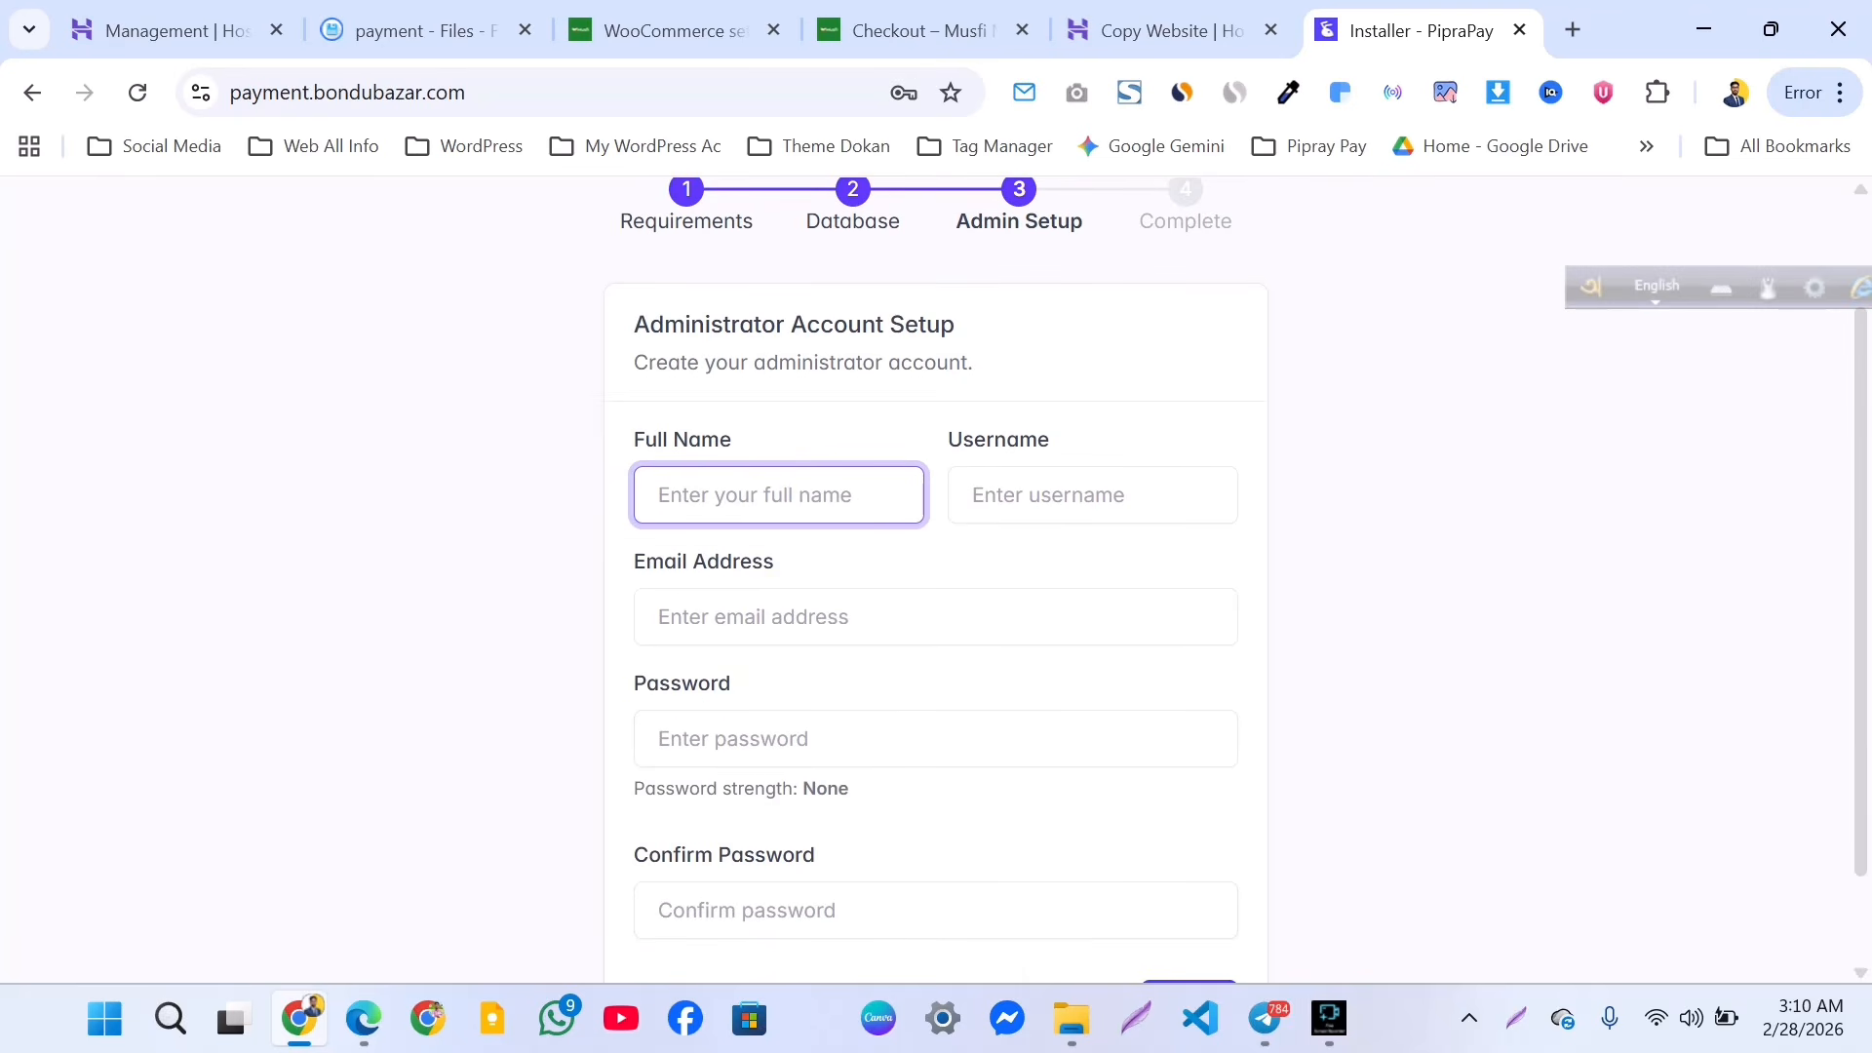
left_click(779, 495)
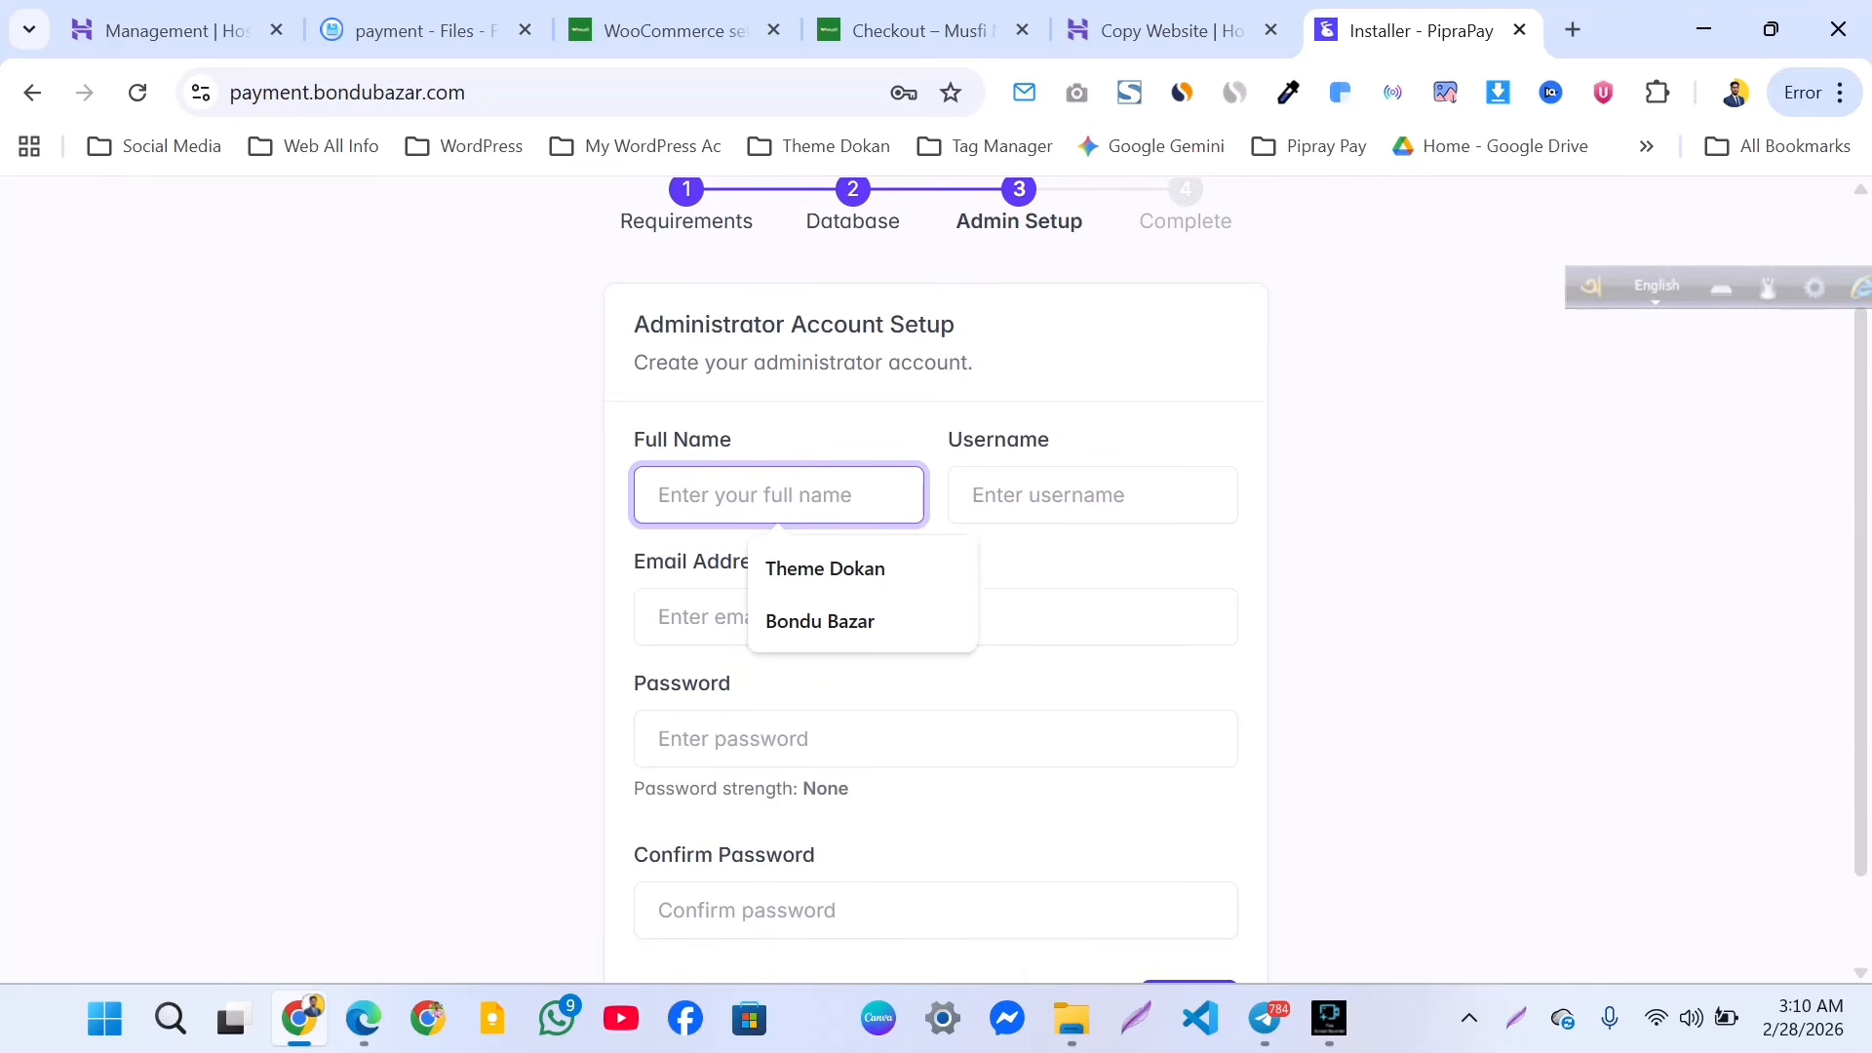
scroll(779, 495, "up", 1)
scroll(779, 495, "down", 1)
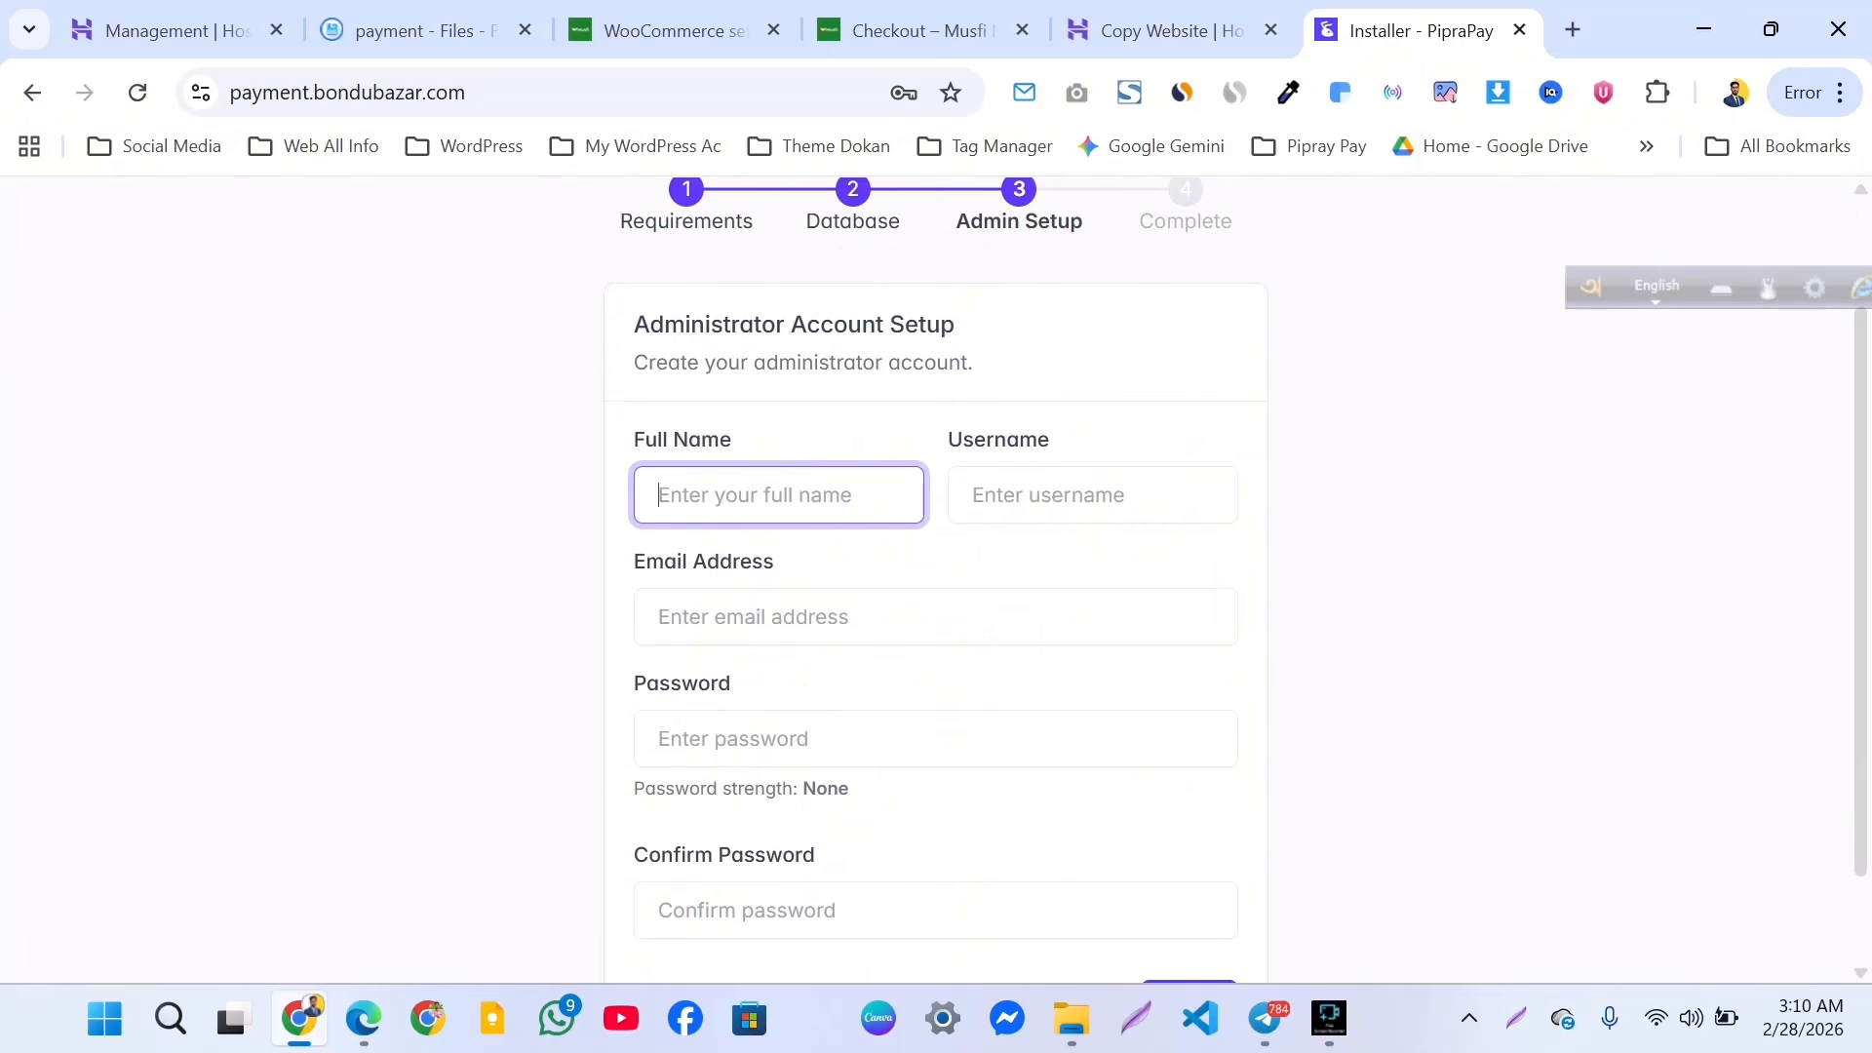
left_click(779, 496)
left_click(820, 621)
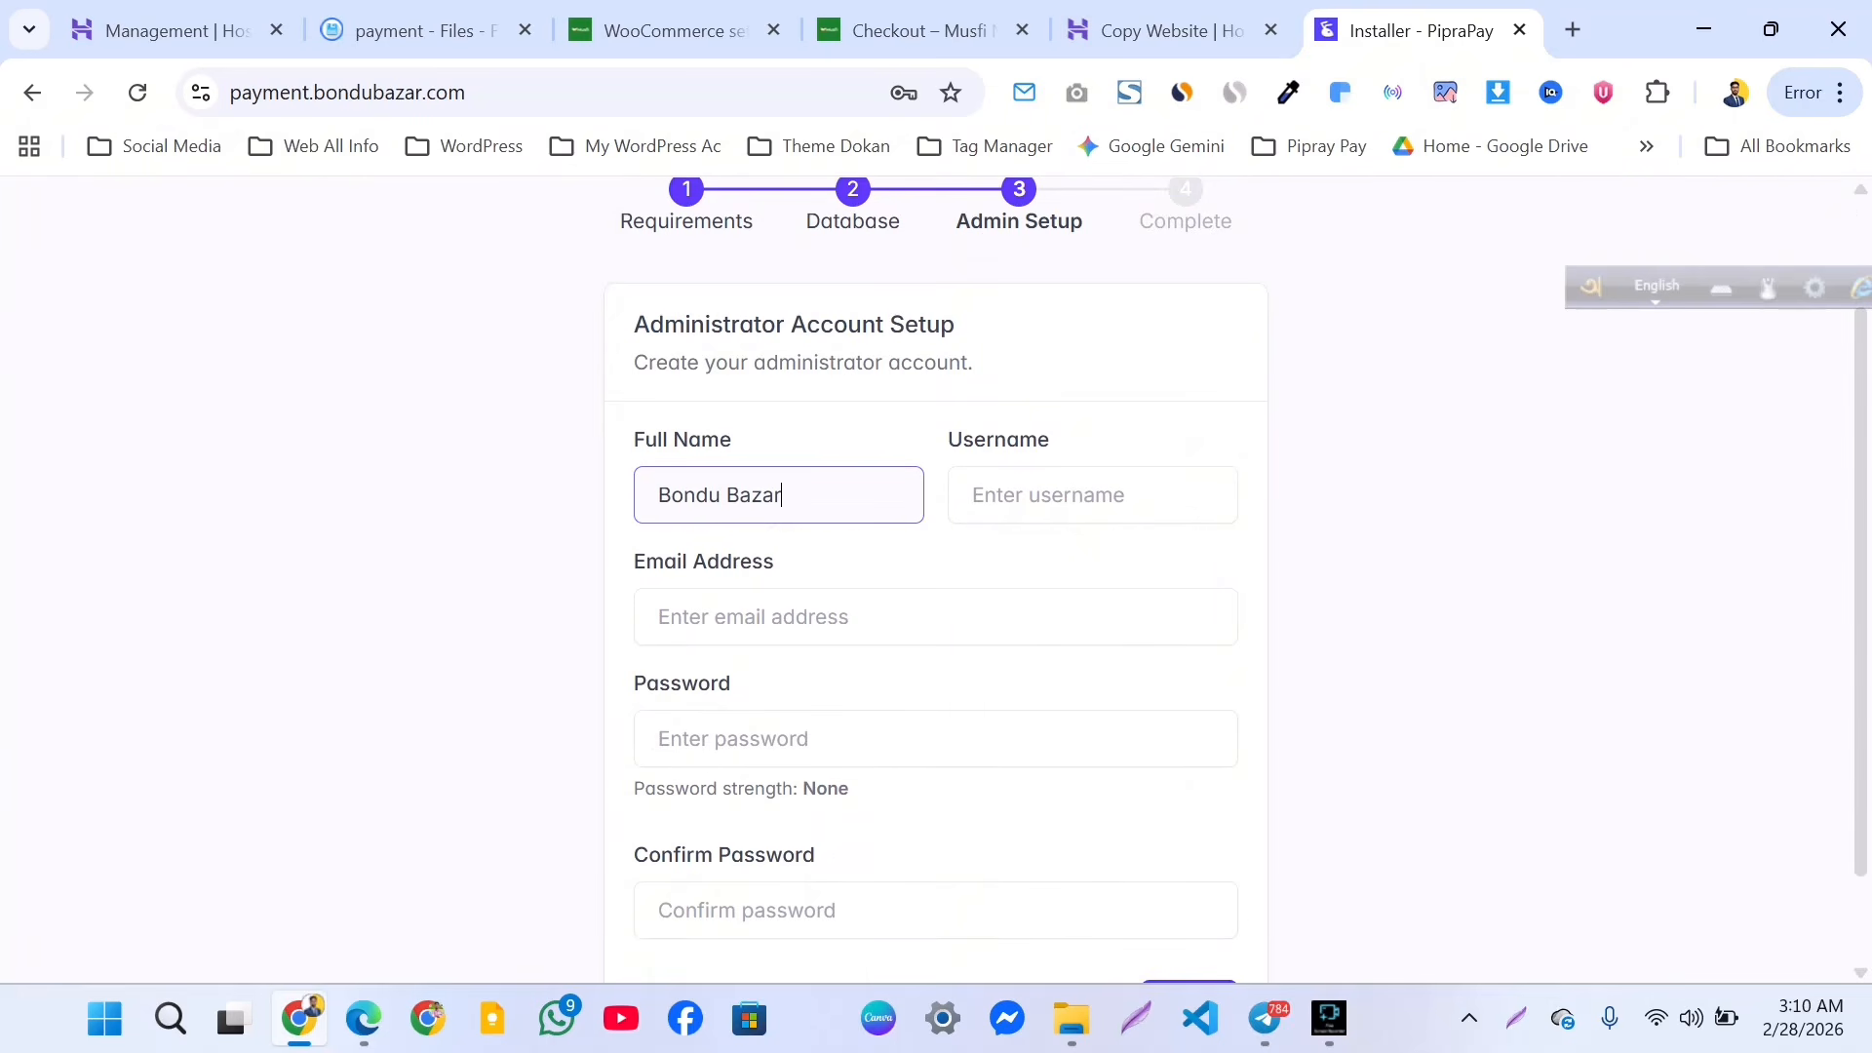
Fill in the saved username bondubazar and replace its autofilled password with a new administrator password.
left_click(1092, 496)
left_click(1384, 493)
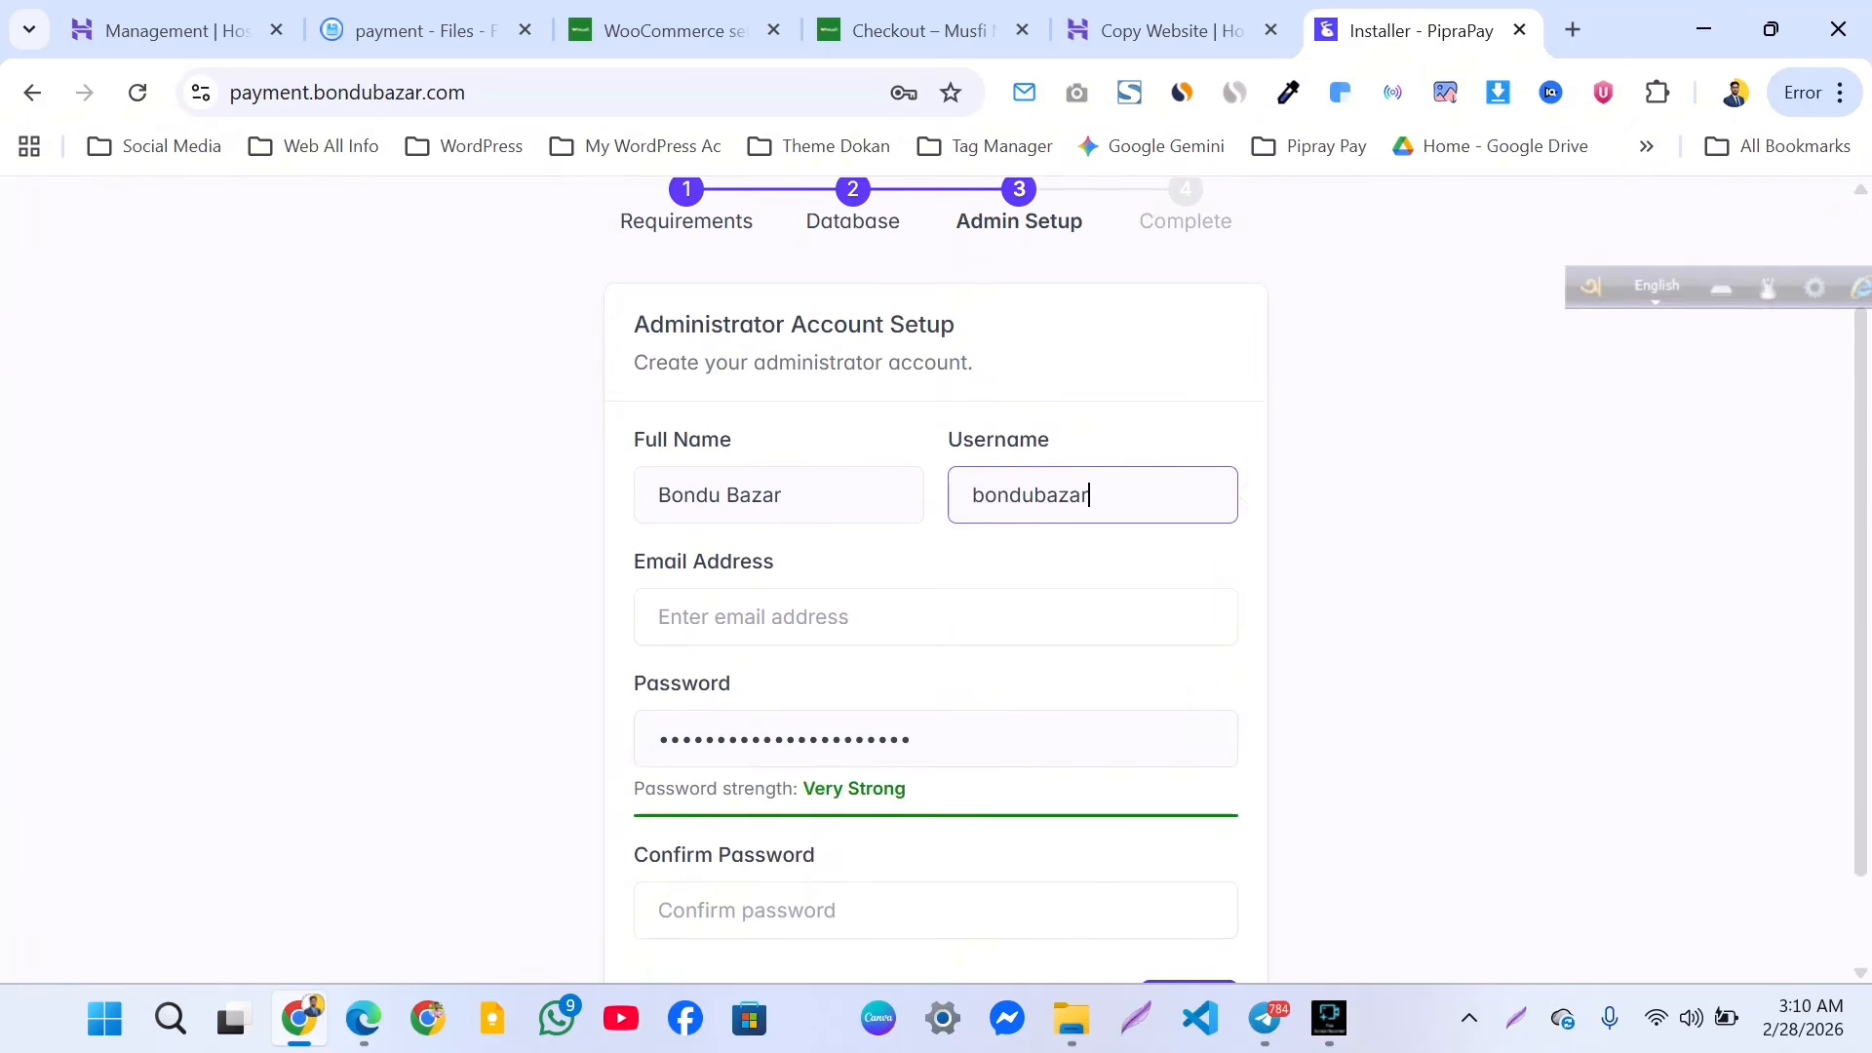
scroll(936, 624, "down", 2)
double_click(784, 625)
key("BackSpace")
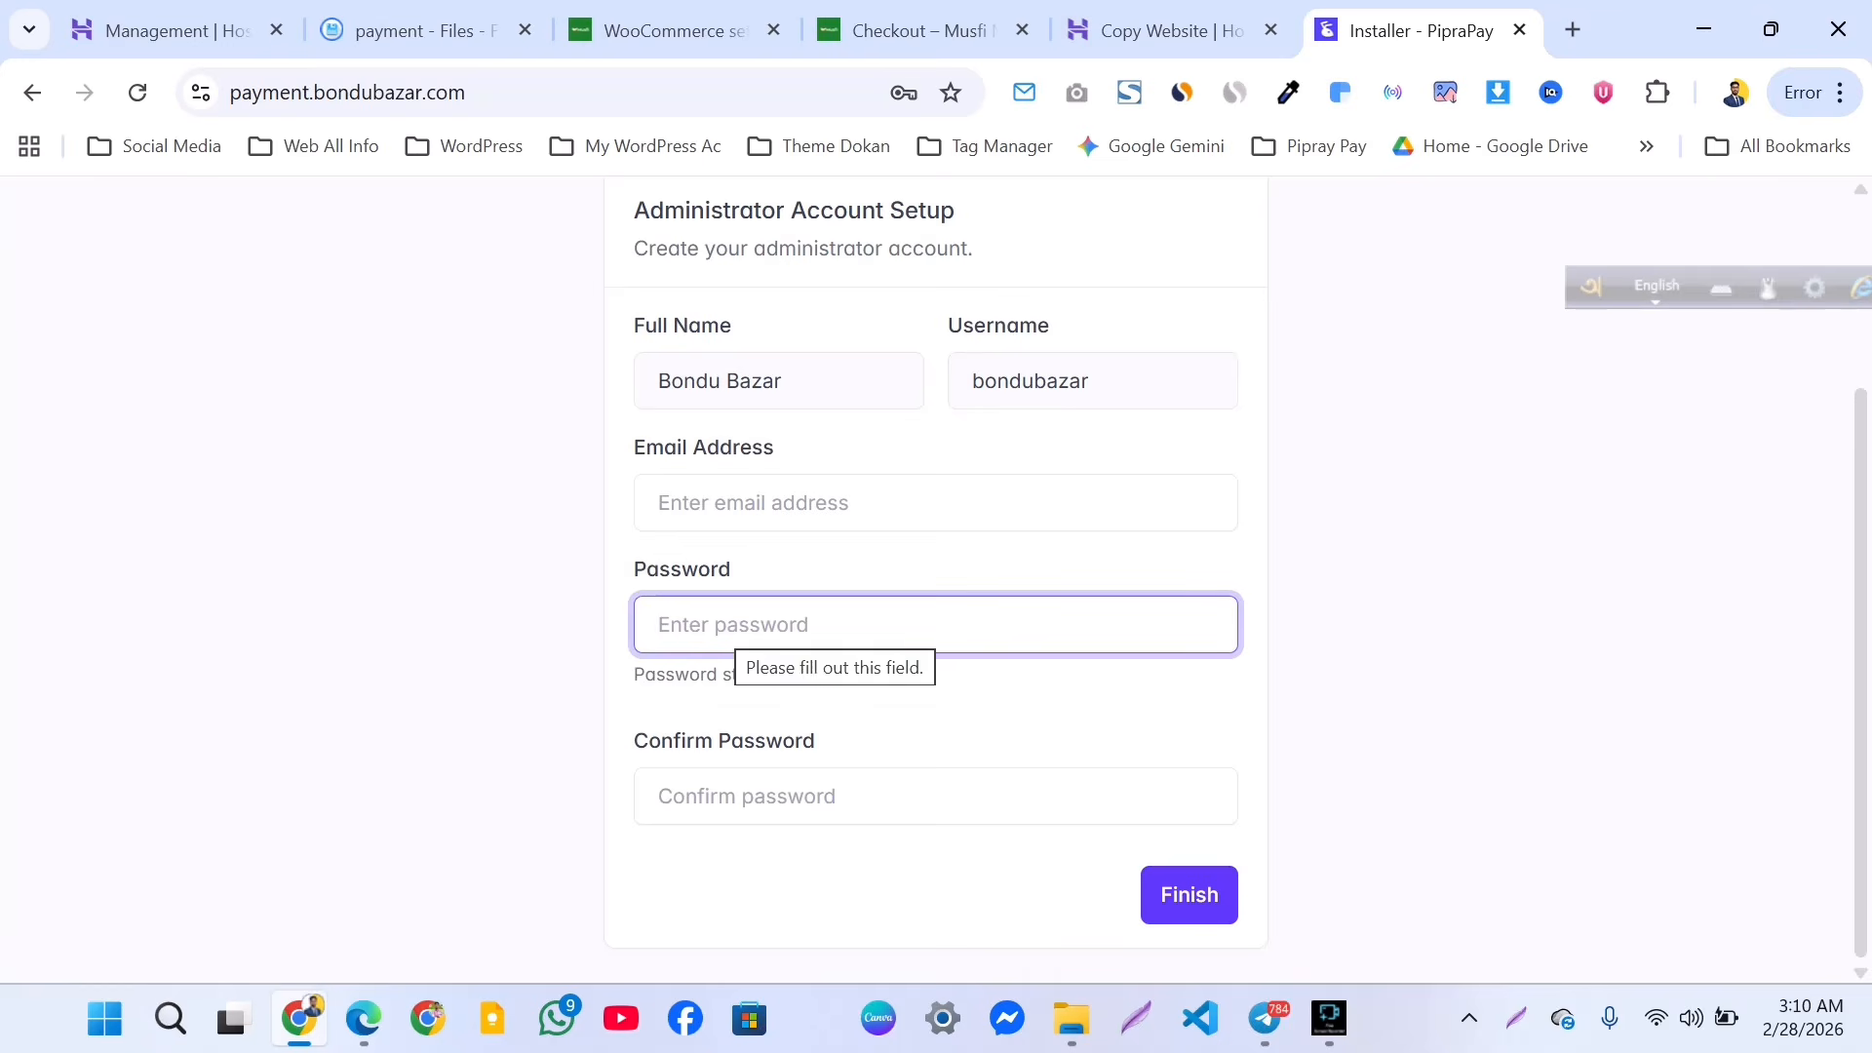
type("•••••")
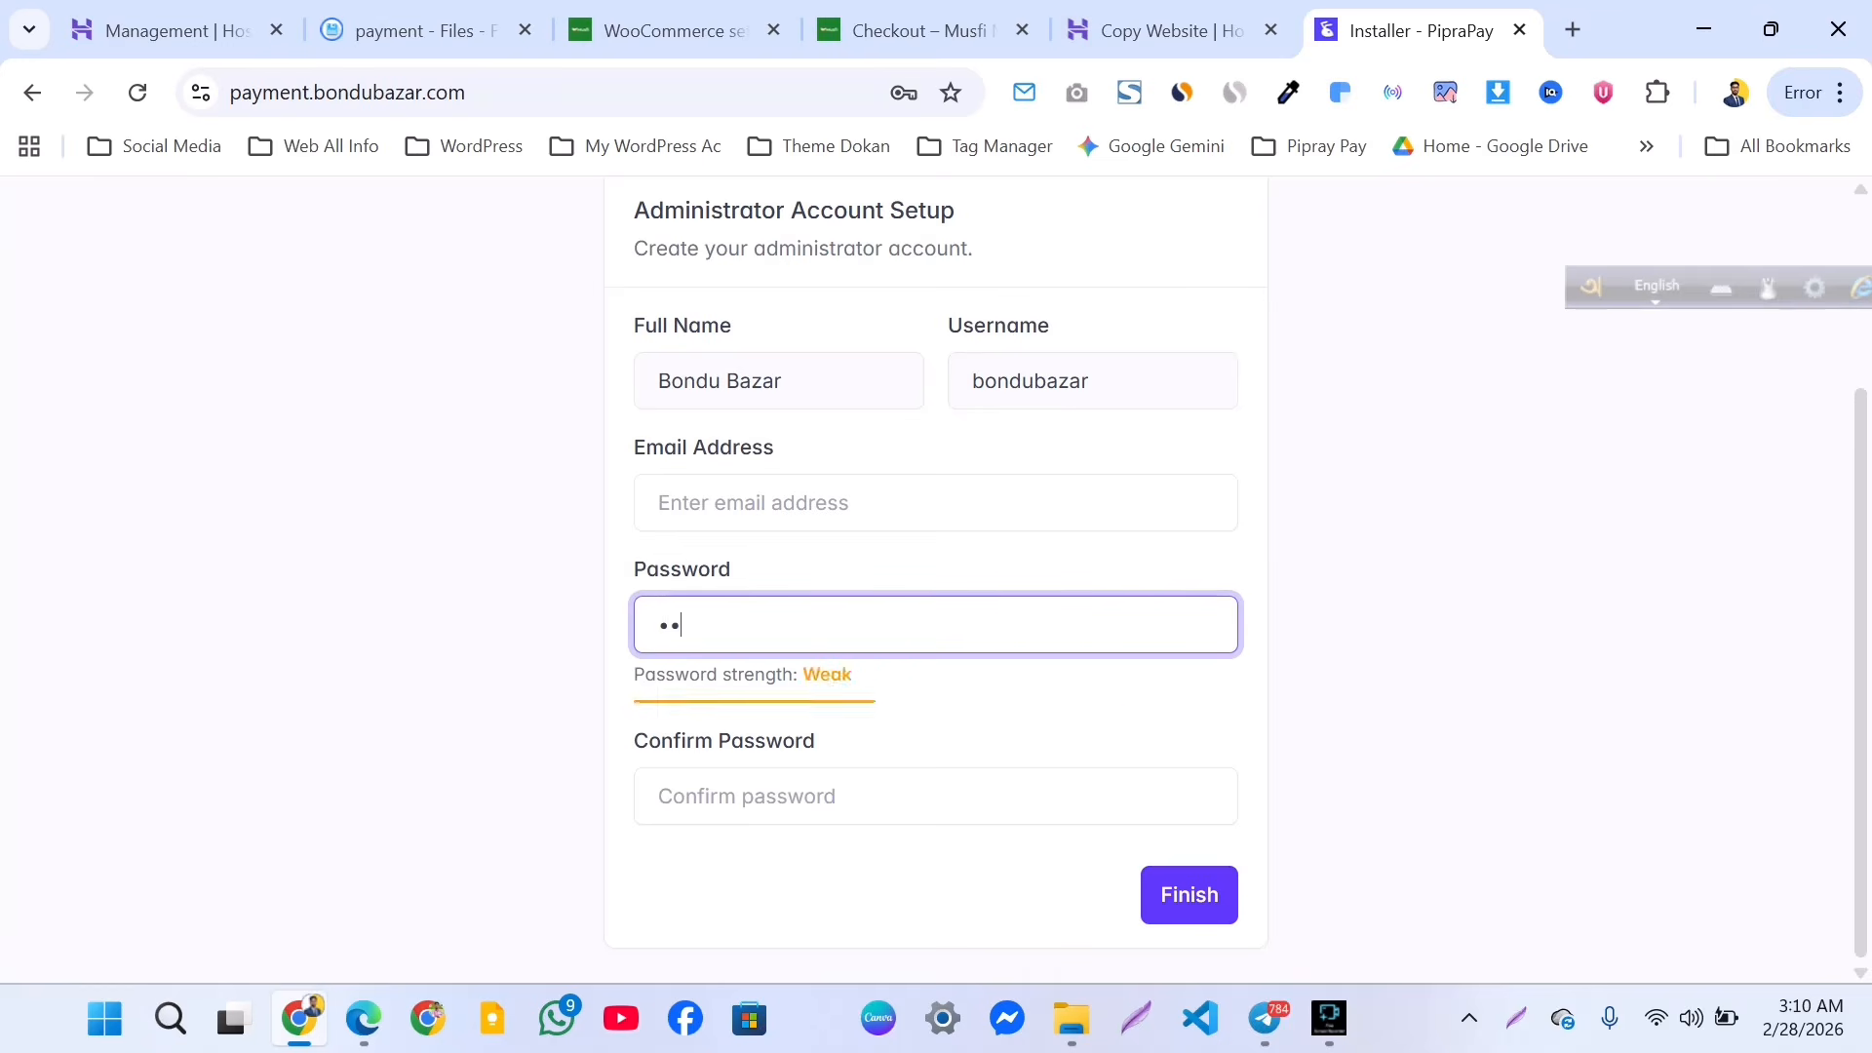
type("•••")
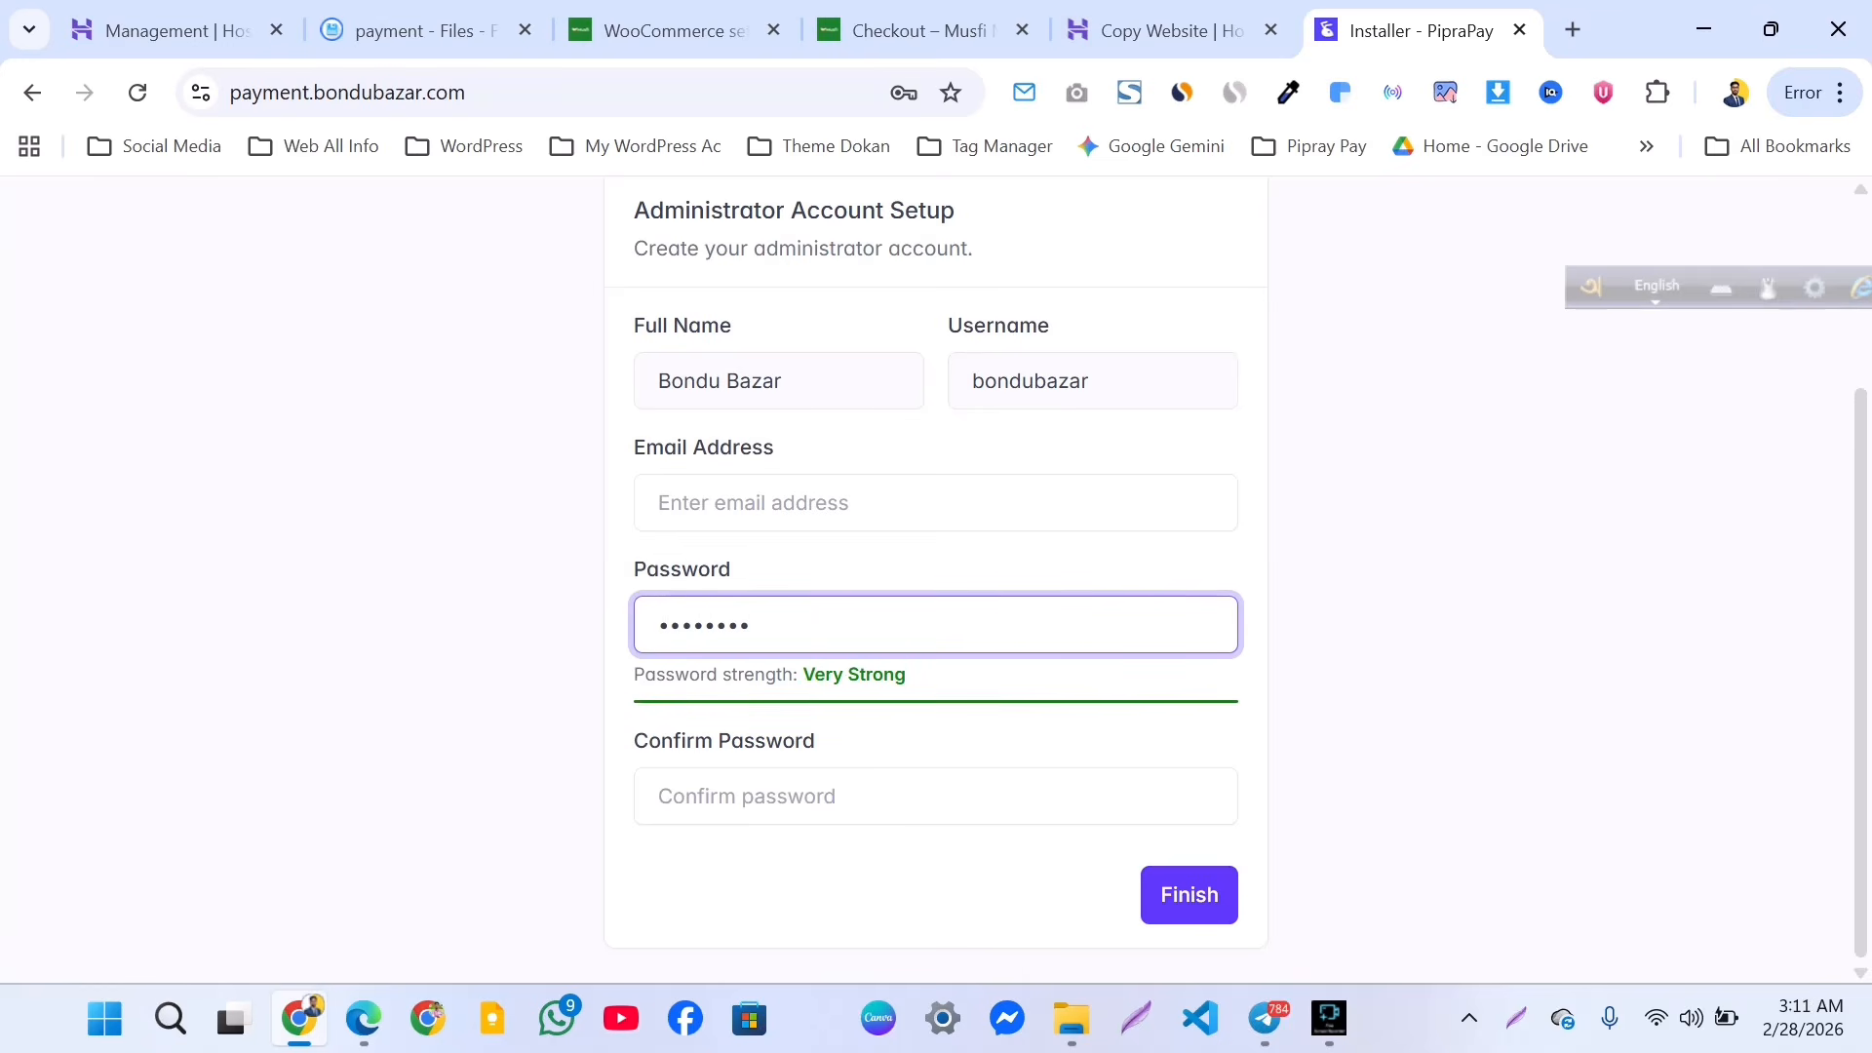
Fill in the administrator's email address, confirm the administrator password, finish the installation, and save the login in the browser.
left_click(936, 503)
left_click(959, 630)
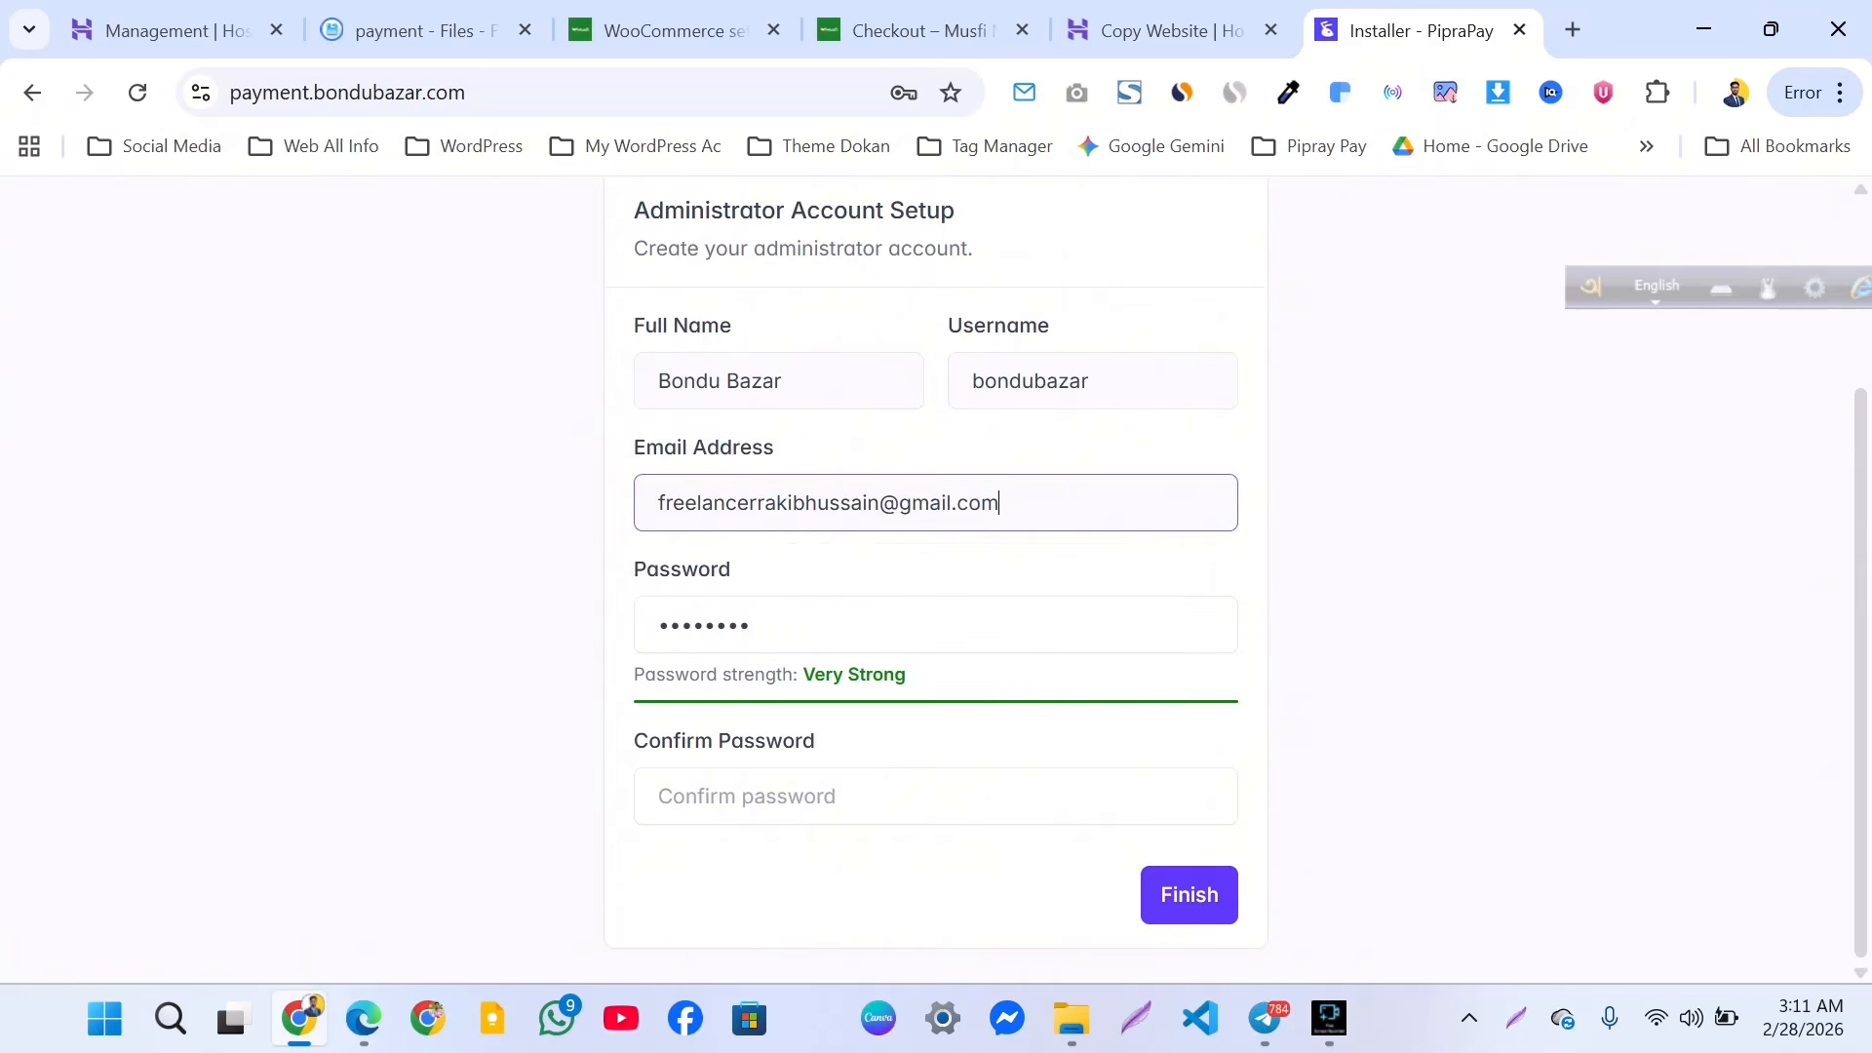
left_click(936, 797)
type("•")
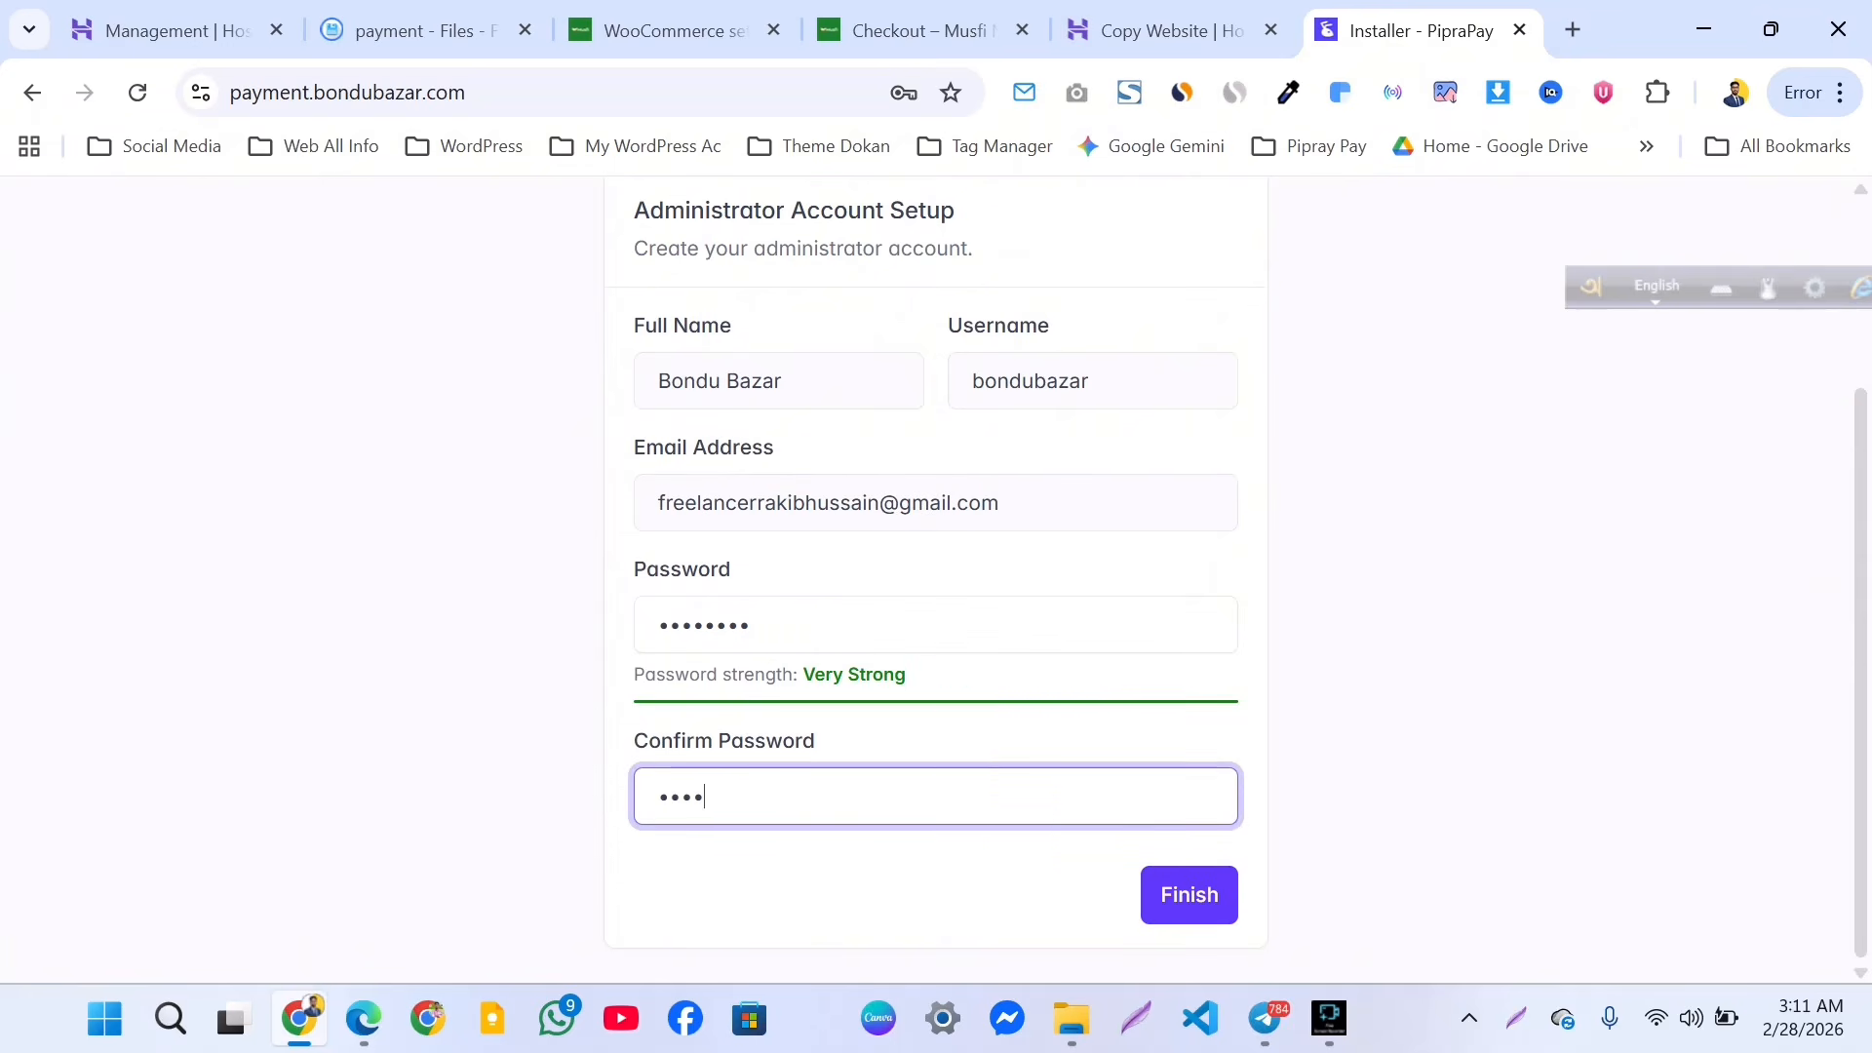
key("BackSpace")
key("BackSpace")
key("BackSpace")
key("BackSpace")
left_click(1188, 894)
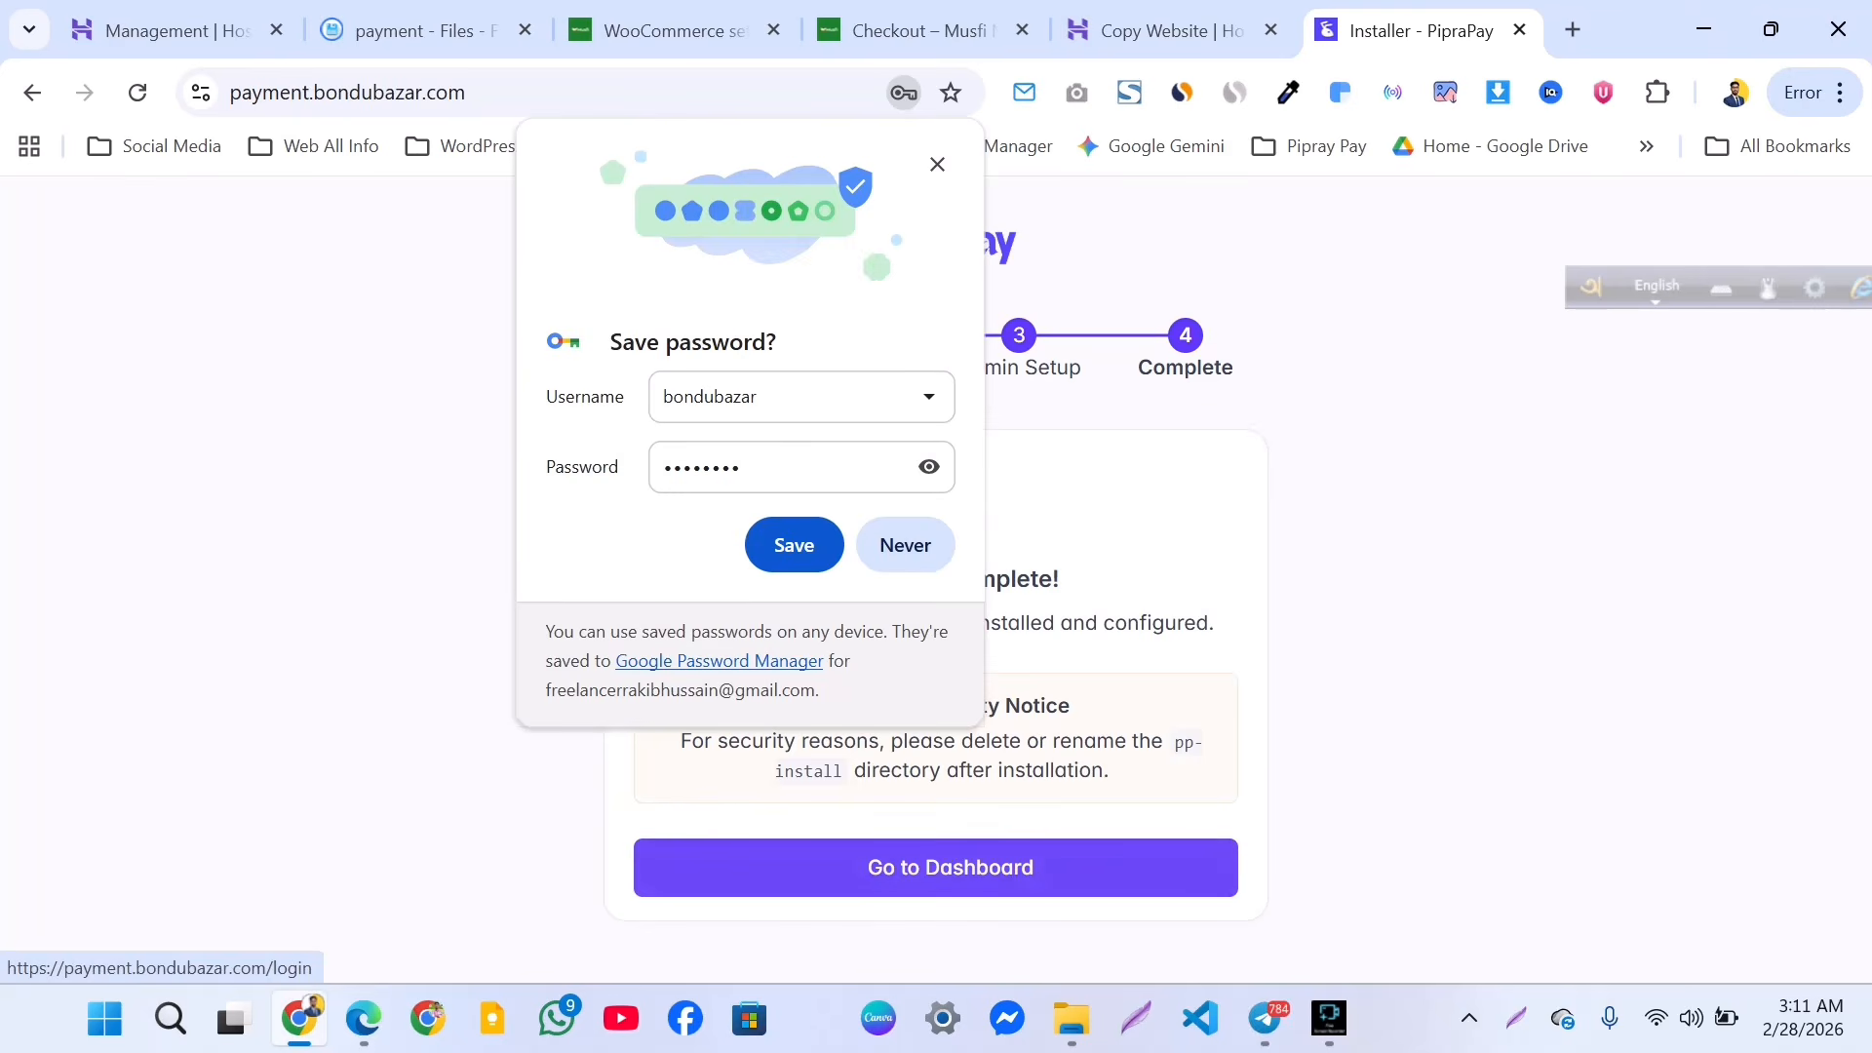
left_click(795, 545)
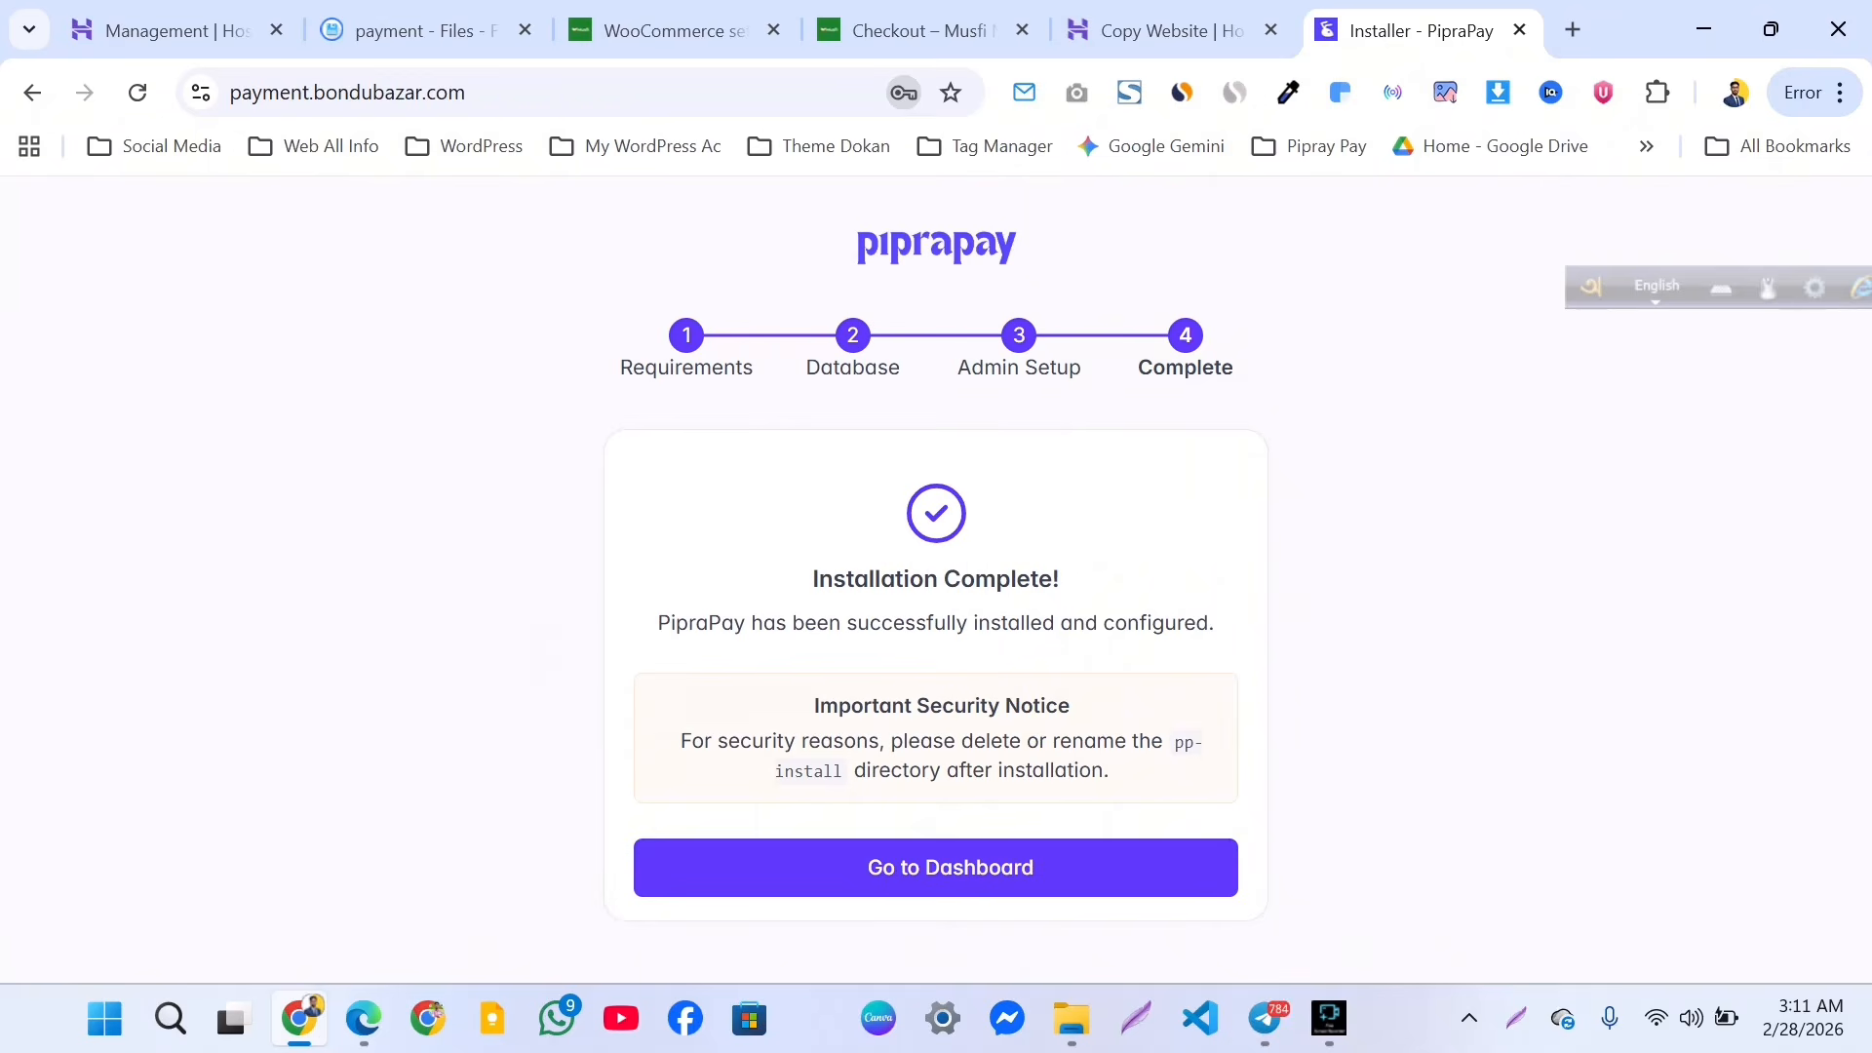
Follow the installer's security notice by deleting the pp-install folder from public_html/payment/pp-content in the hosting File Browser.
left_click_drag(813, 579, 1059, 579)
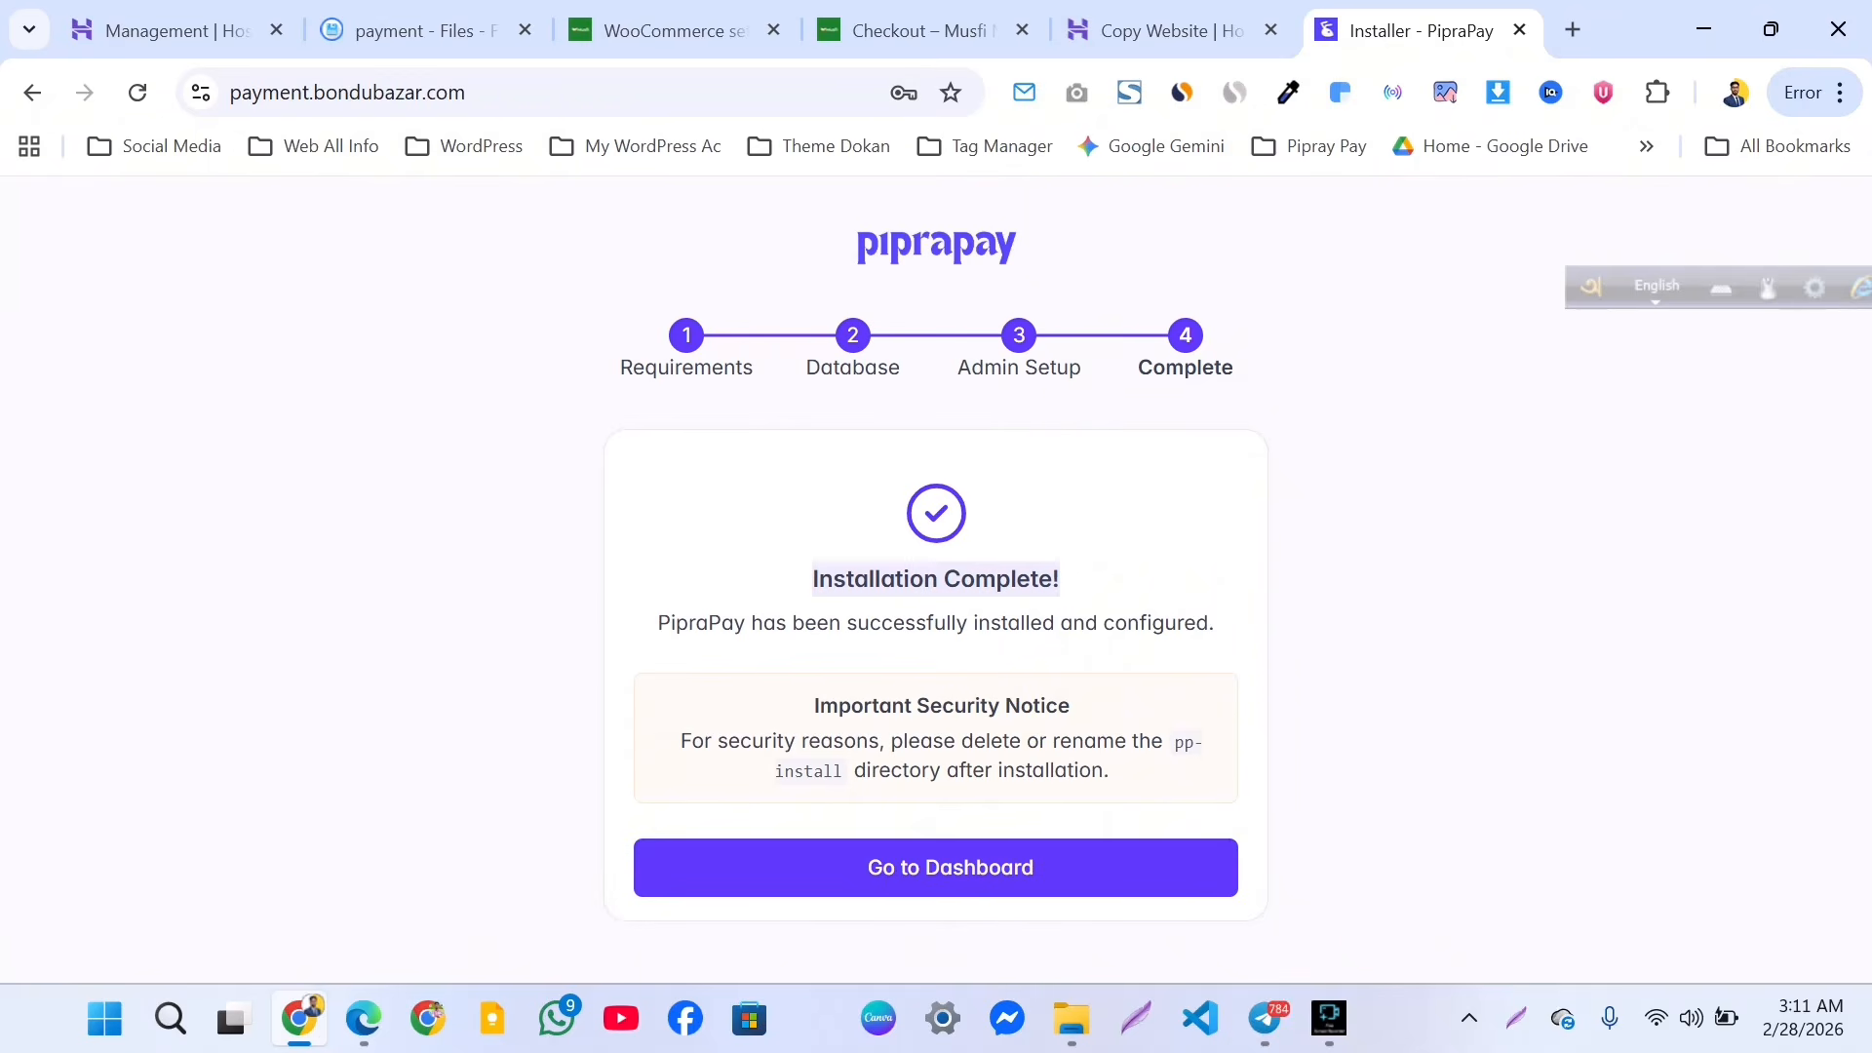
left_click_drag(813, 706, 1071, 706)
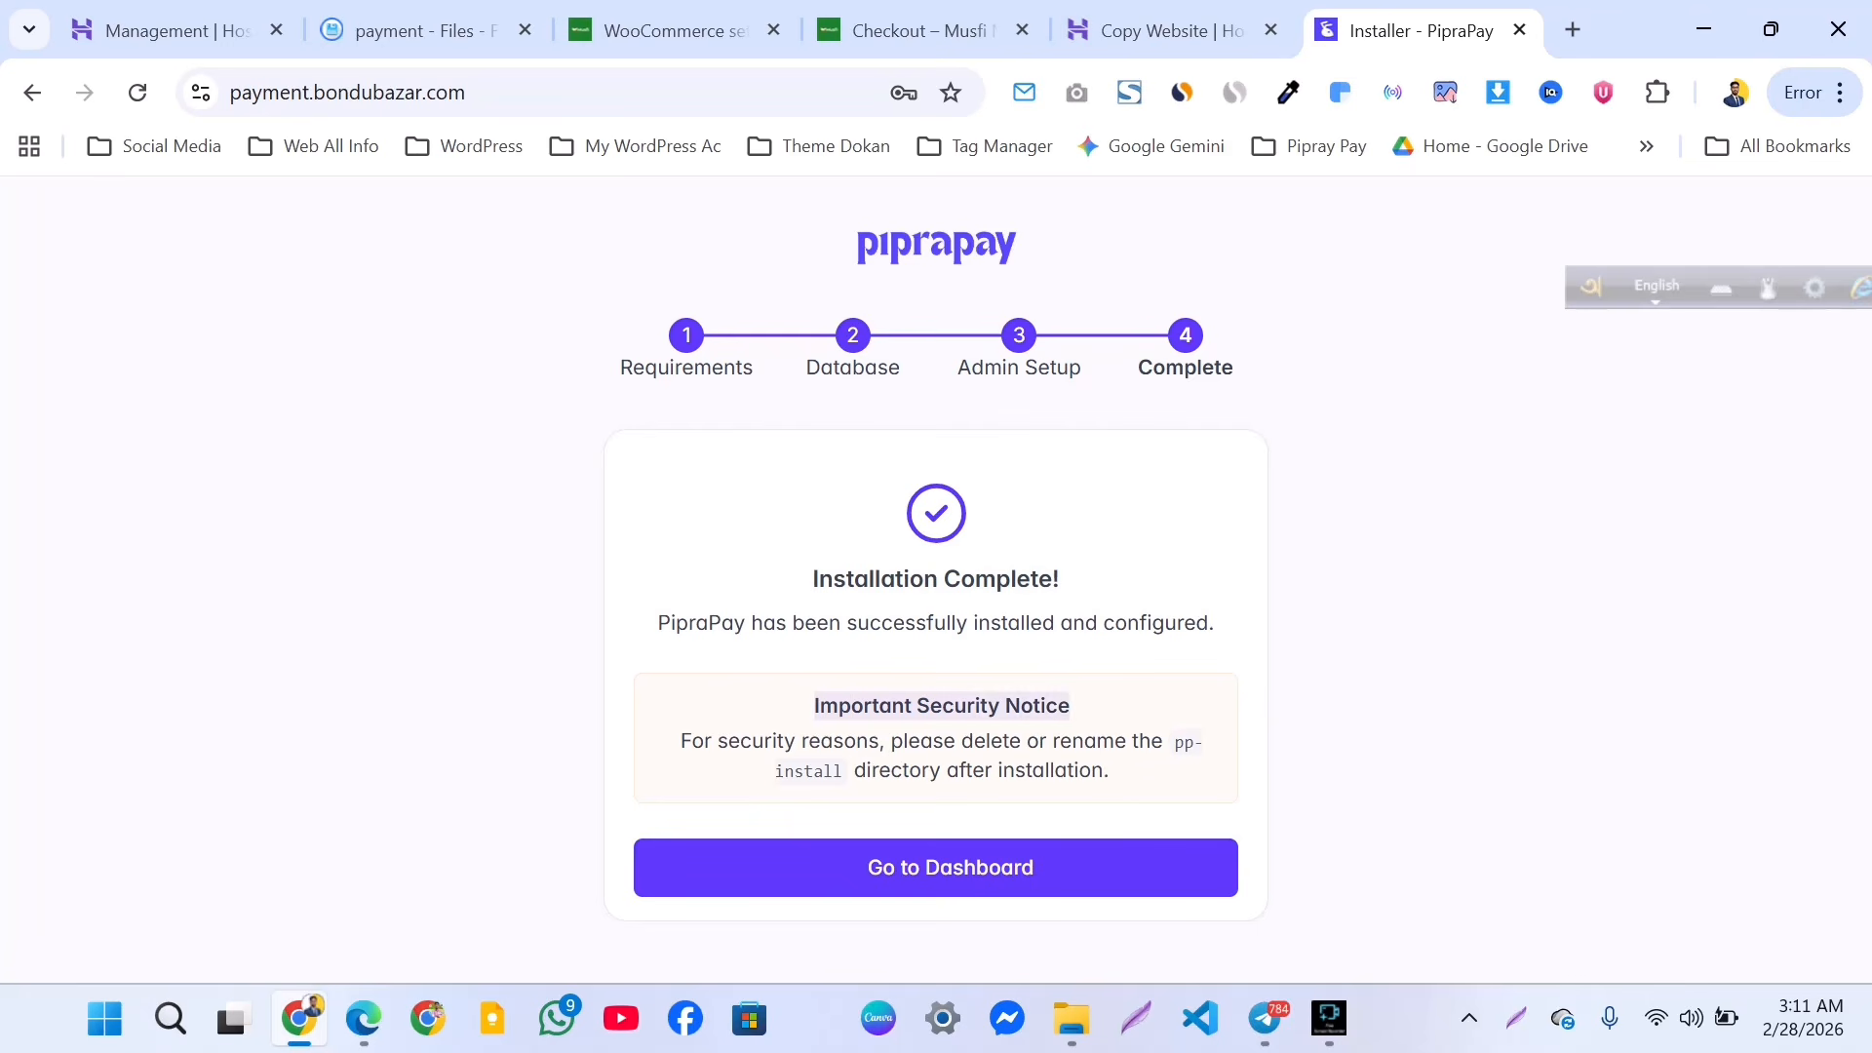
left_click_drag(681, 741, 1109, 770)
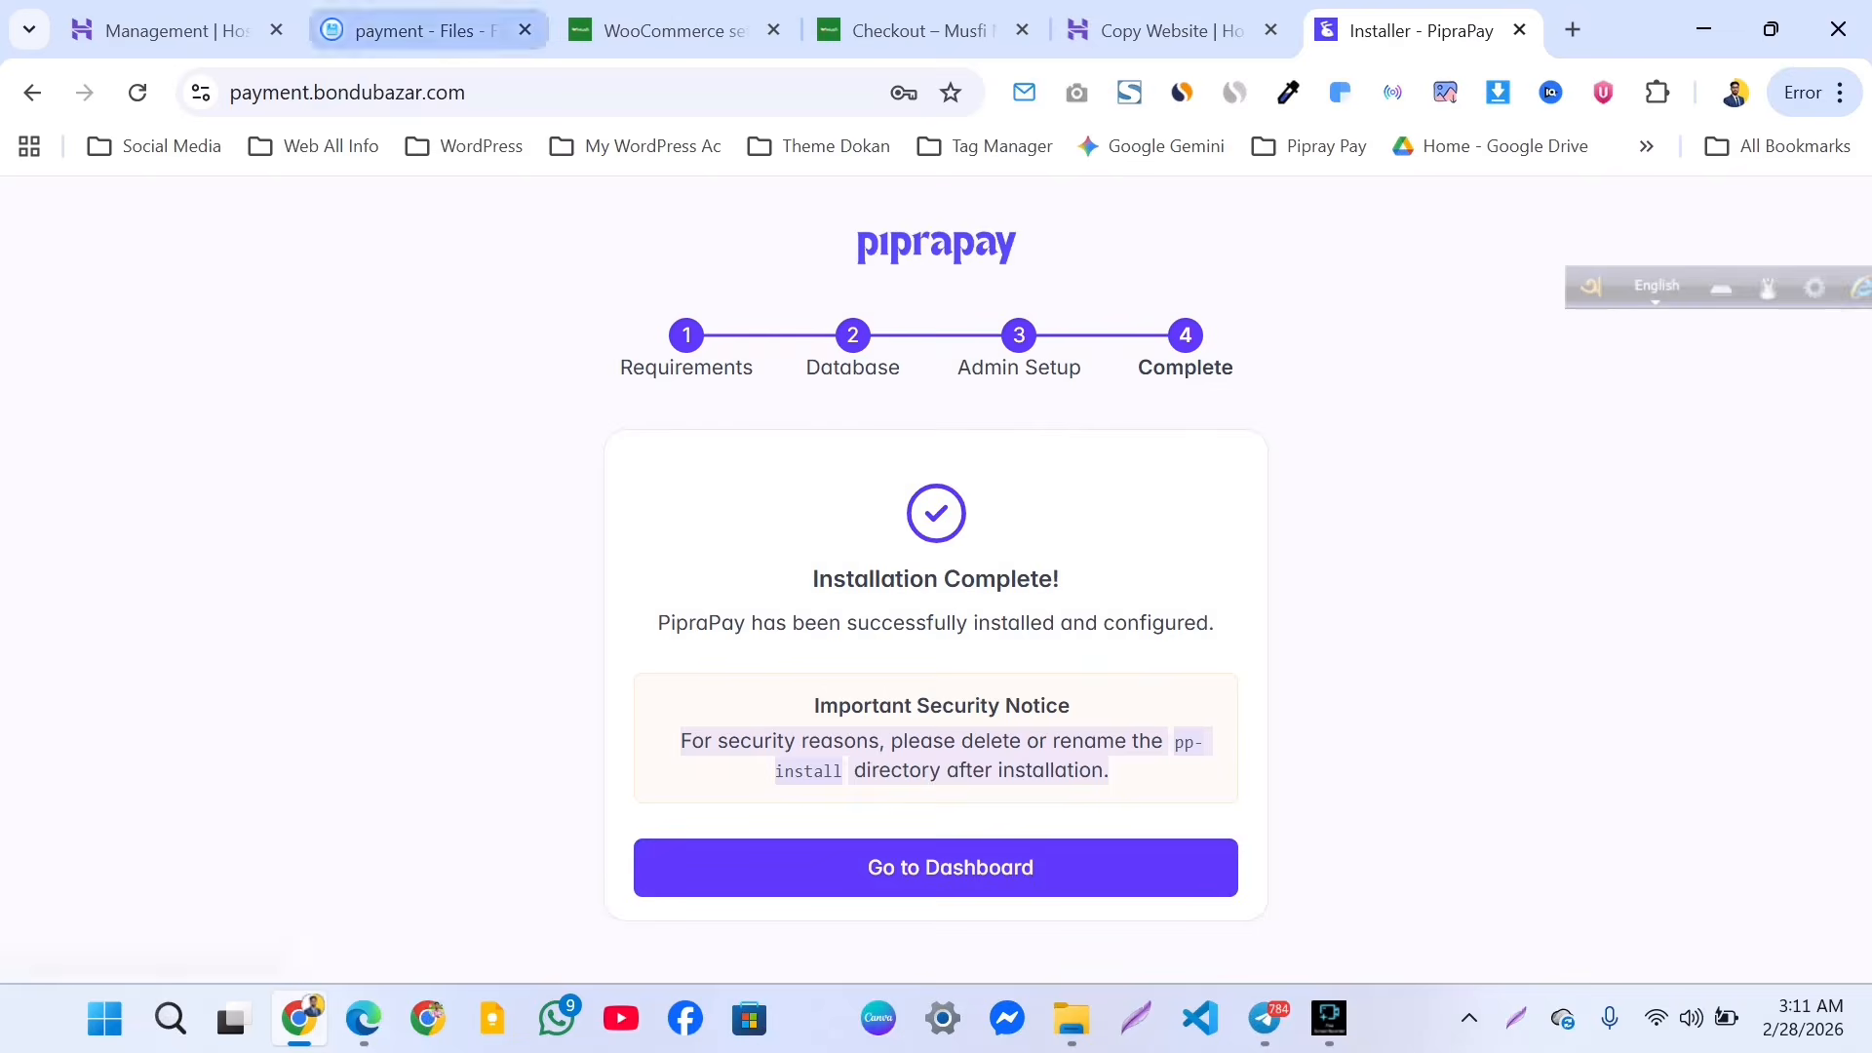
left_click(420, 30)
double_click(456, 492)
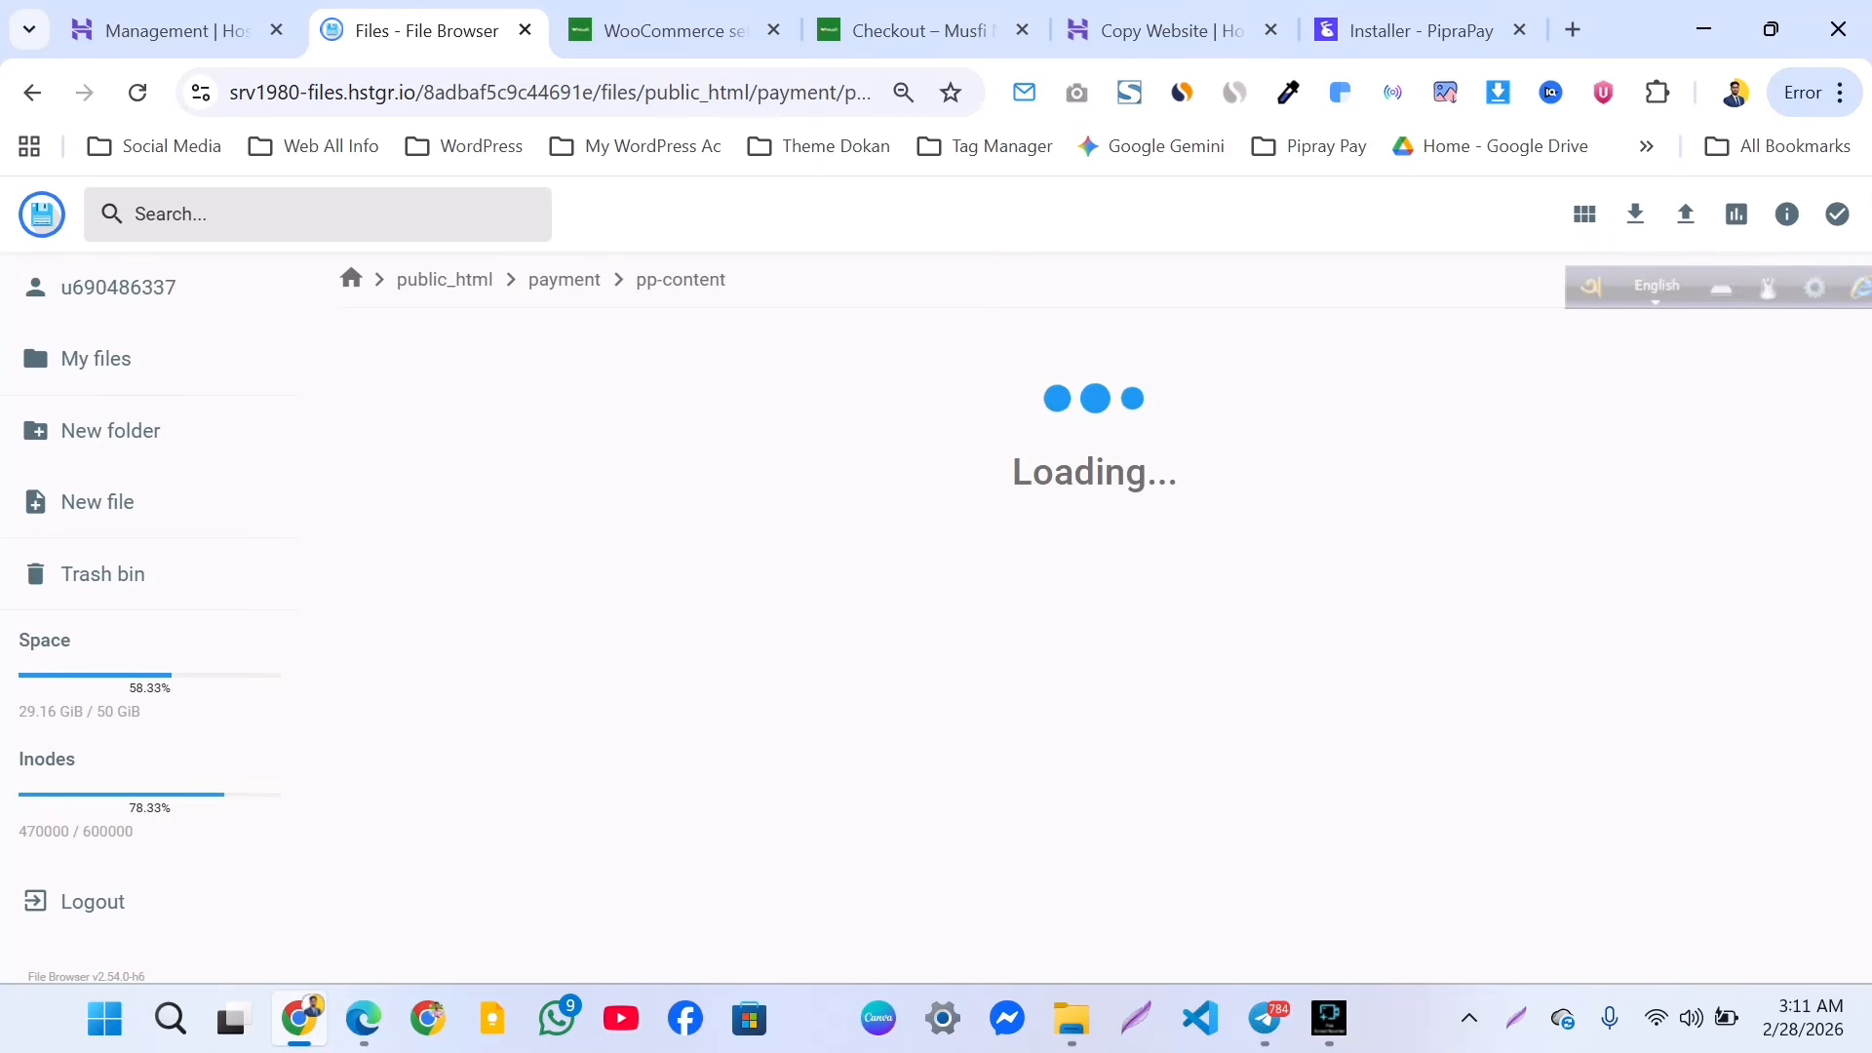
left_click(449, 567)
right_click(610, 575)
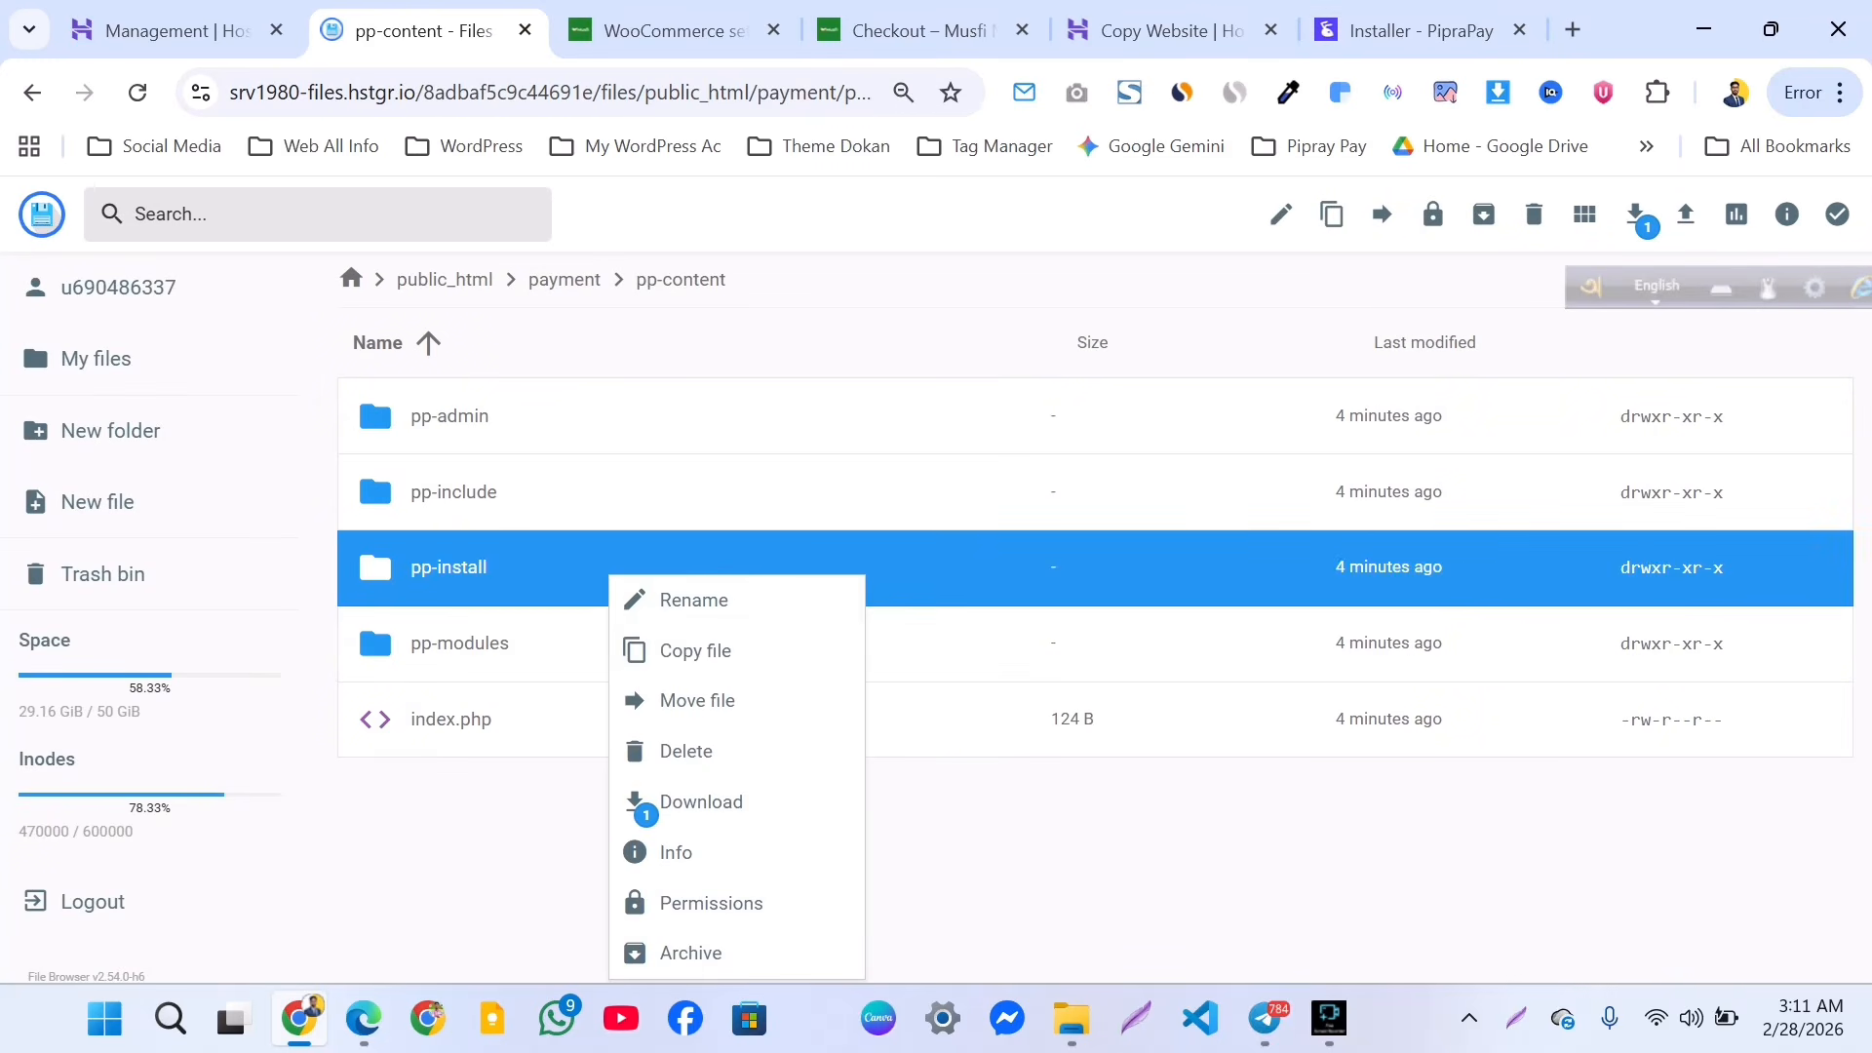
left_click(682, 751)
left_click(1095, 629)
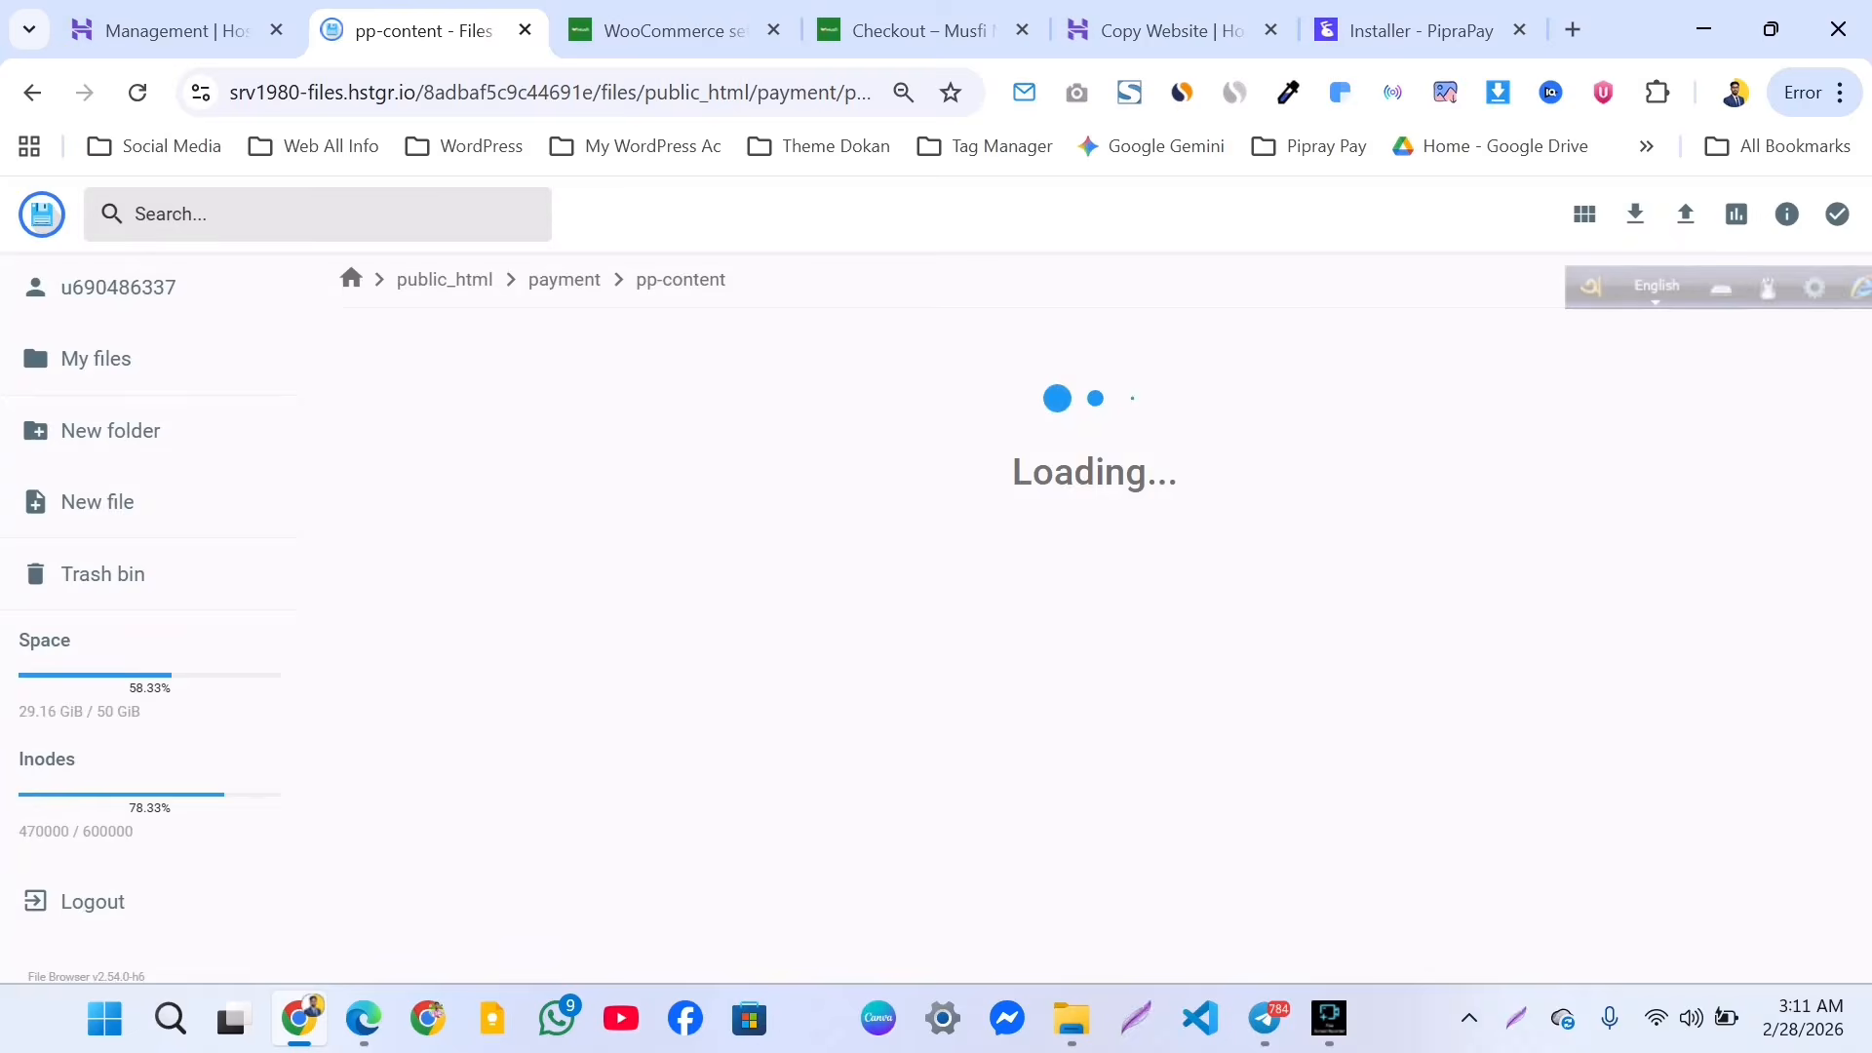
Return to the PipraPay installer, go to the dashboard, and sign in with the saved administrator login.
left_click(1384, 30)
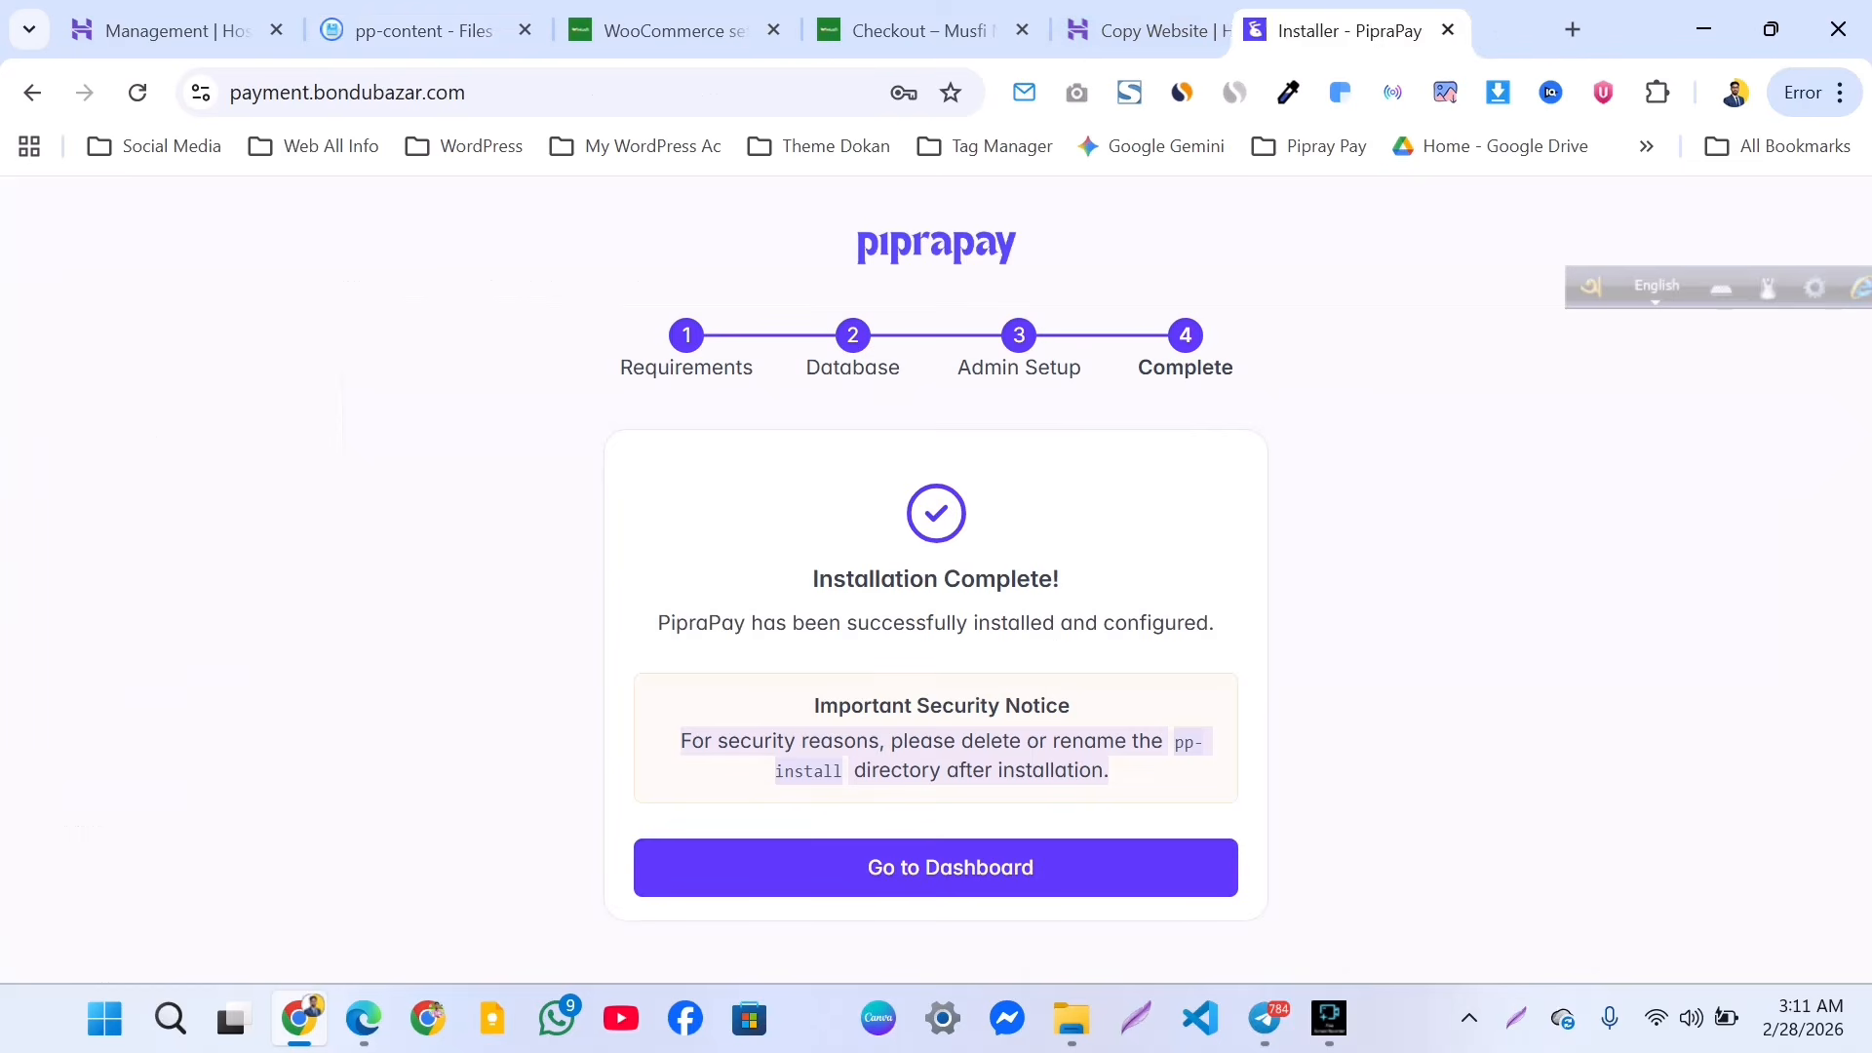
left_click_drag(1385, 30, 706, 30)
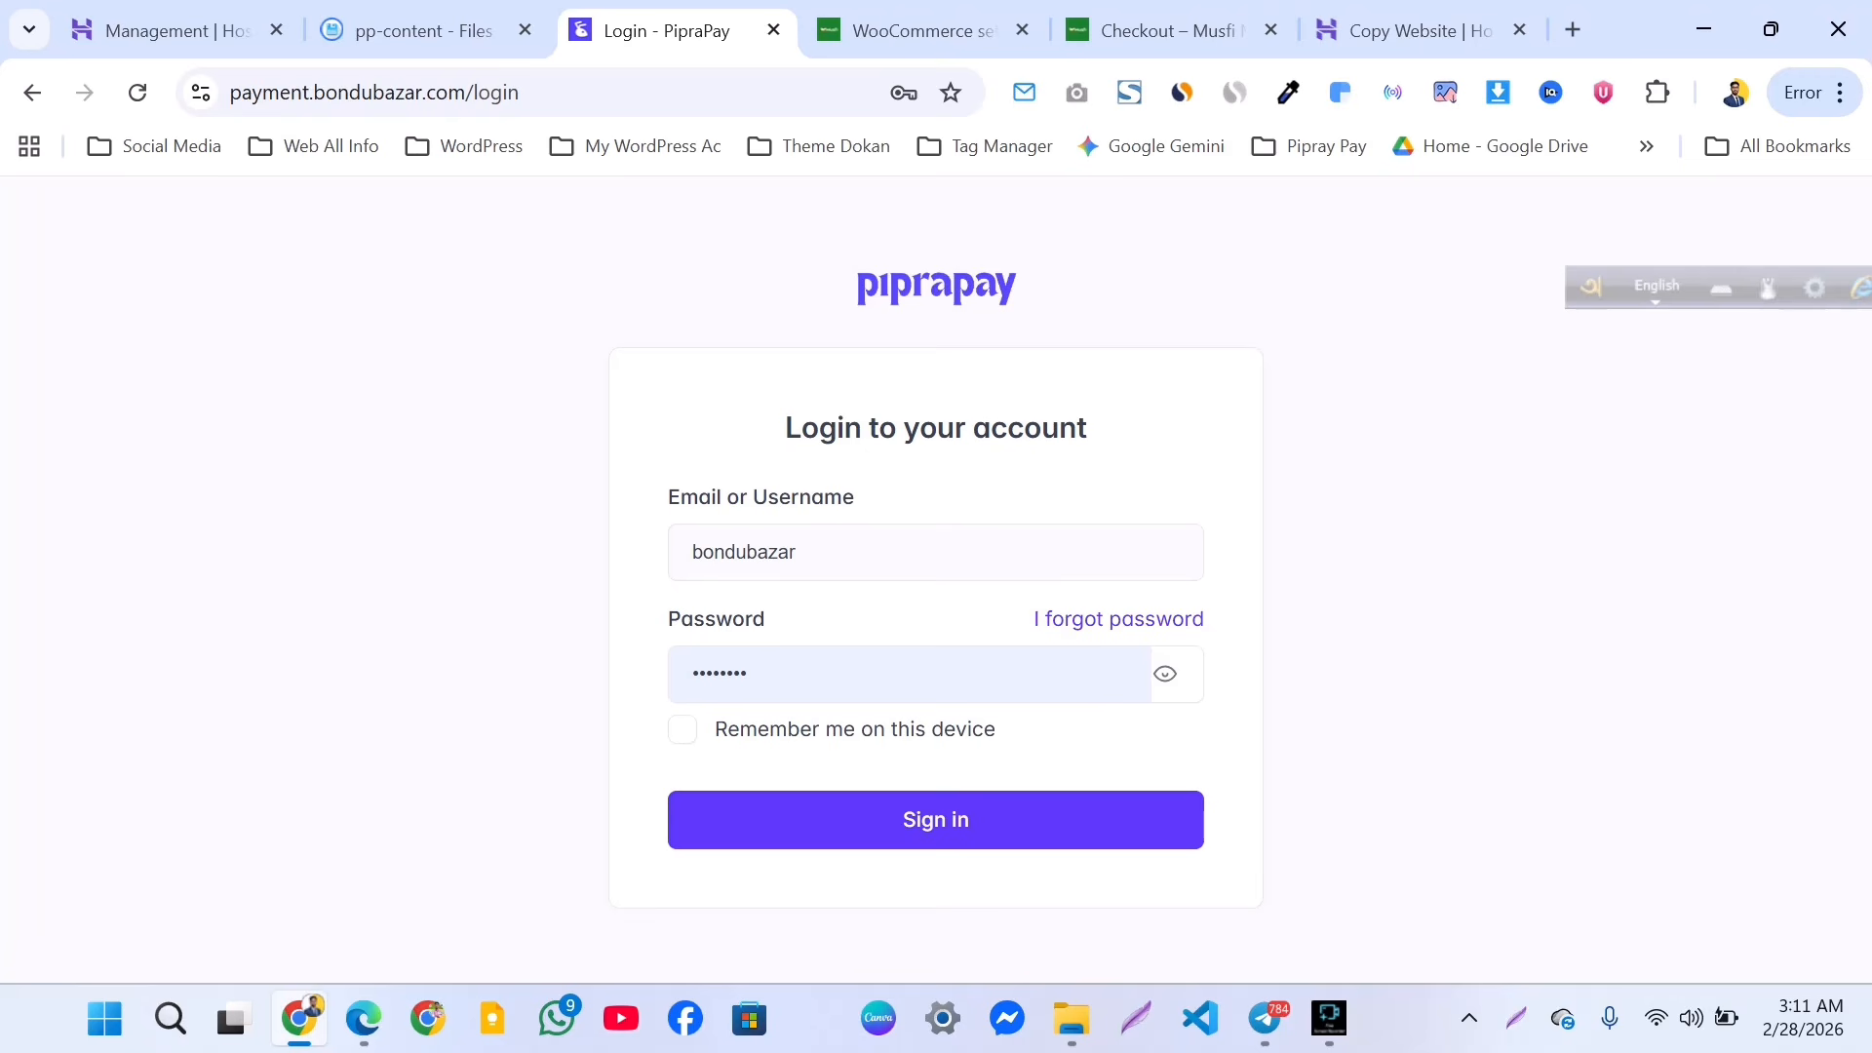
left_click(936, 820)
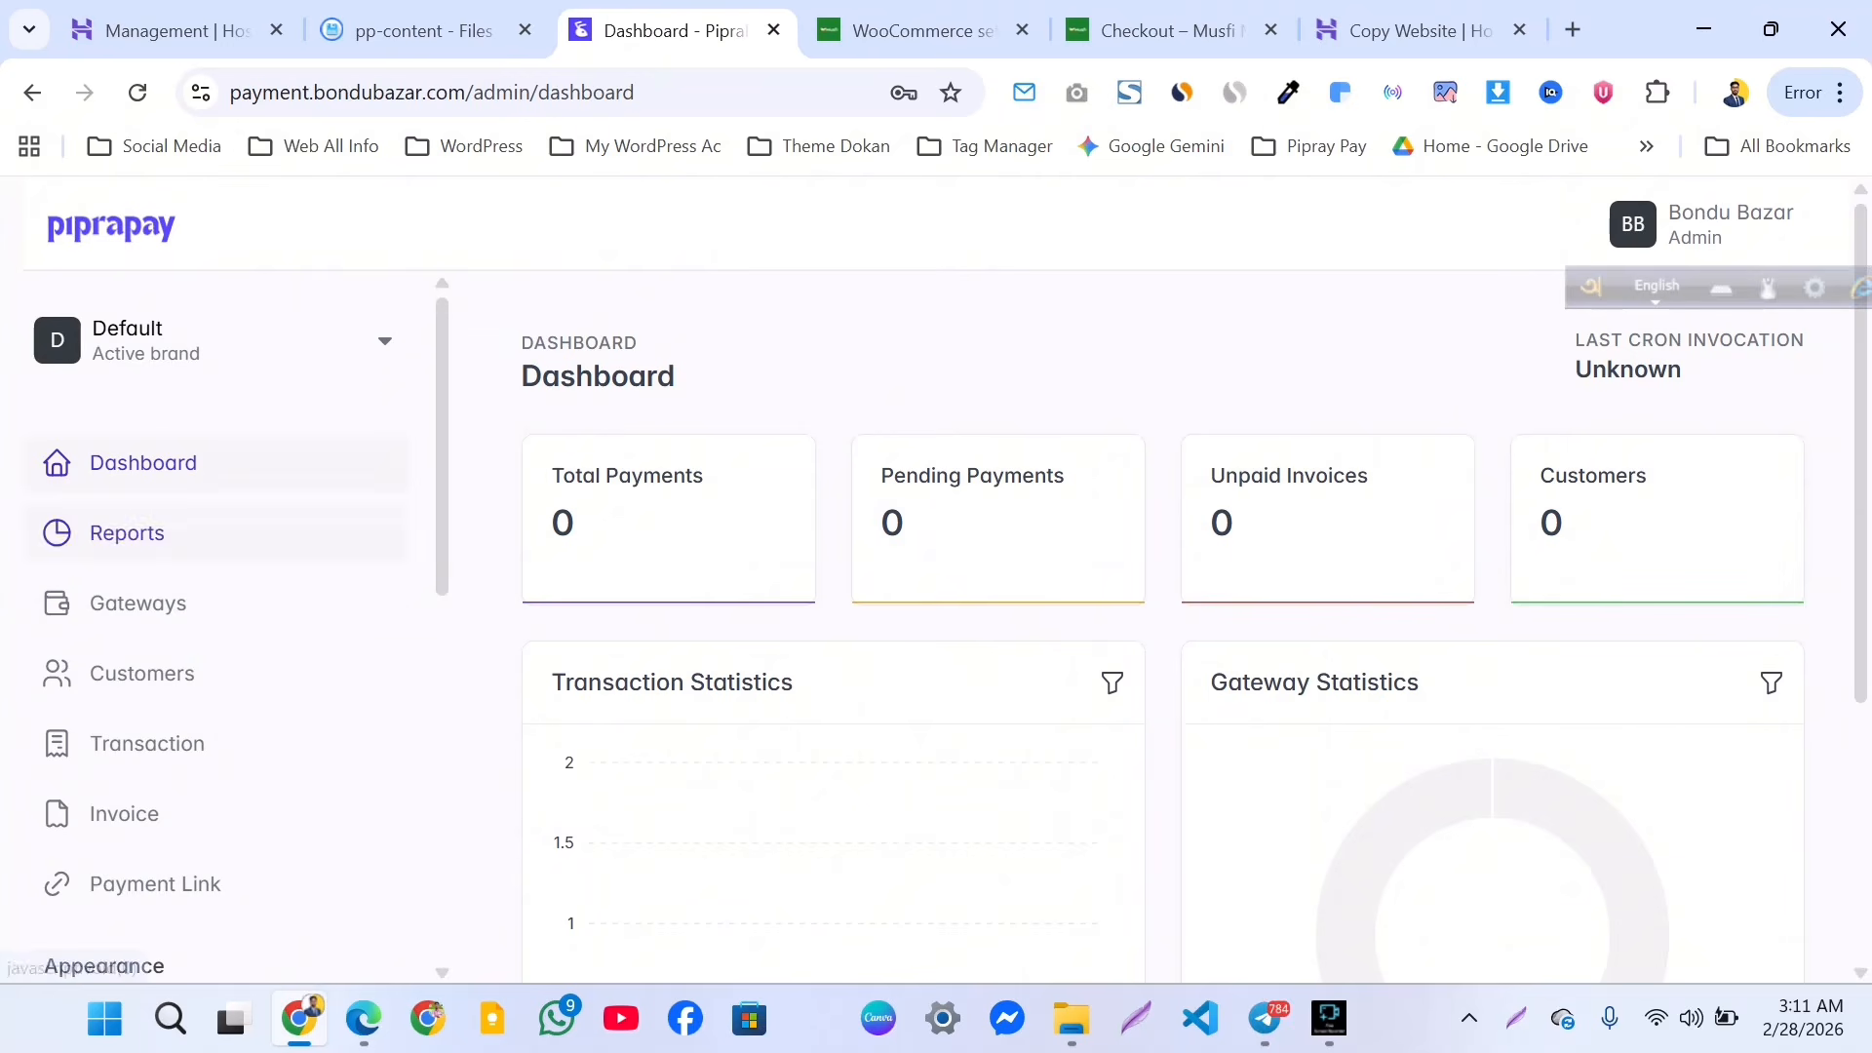
Create a new PipraPay brand named "bondu bazar".
left_click(234, 341)
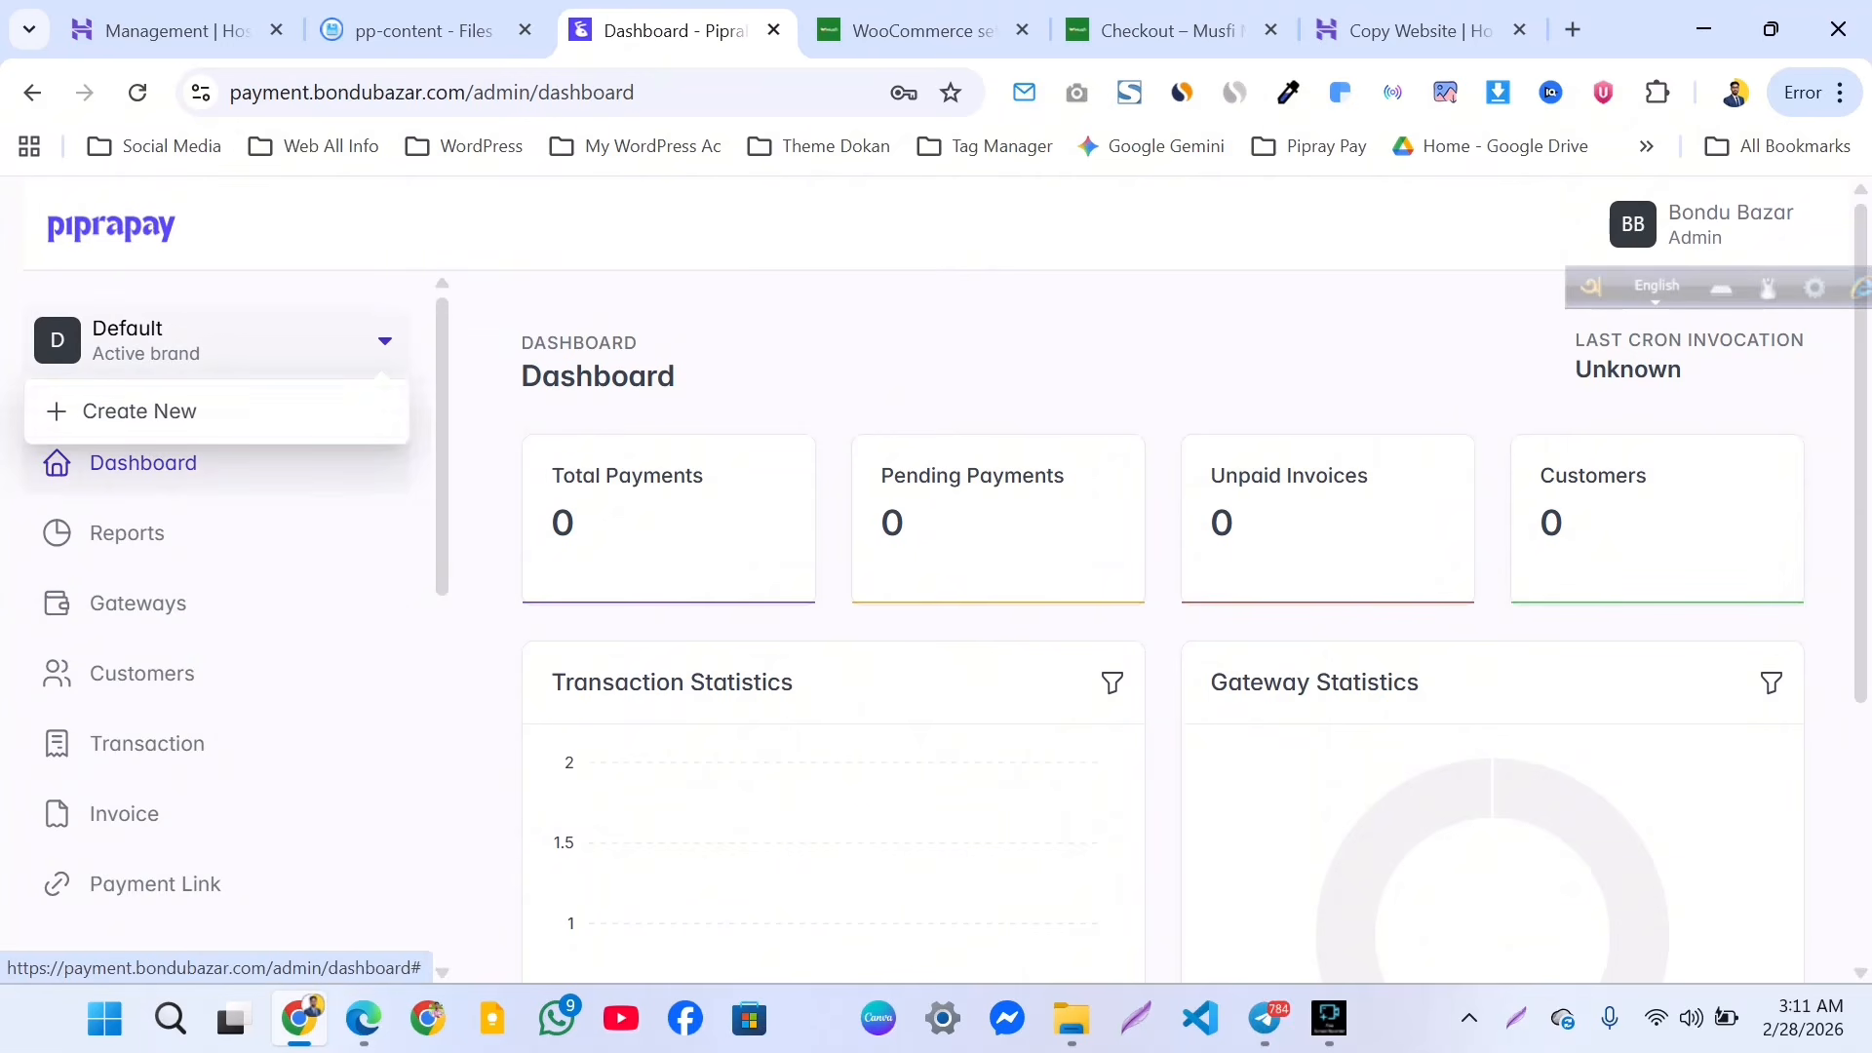
left_click(234, 341)
left_click(234, 342)
left_click(140, 410)
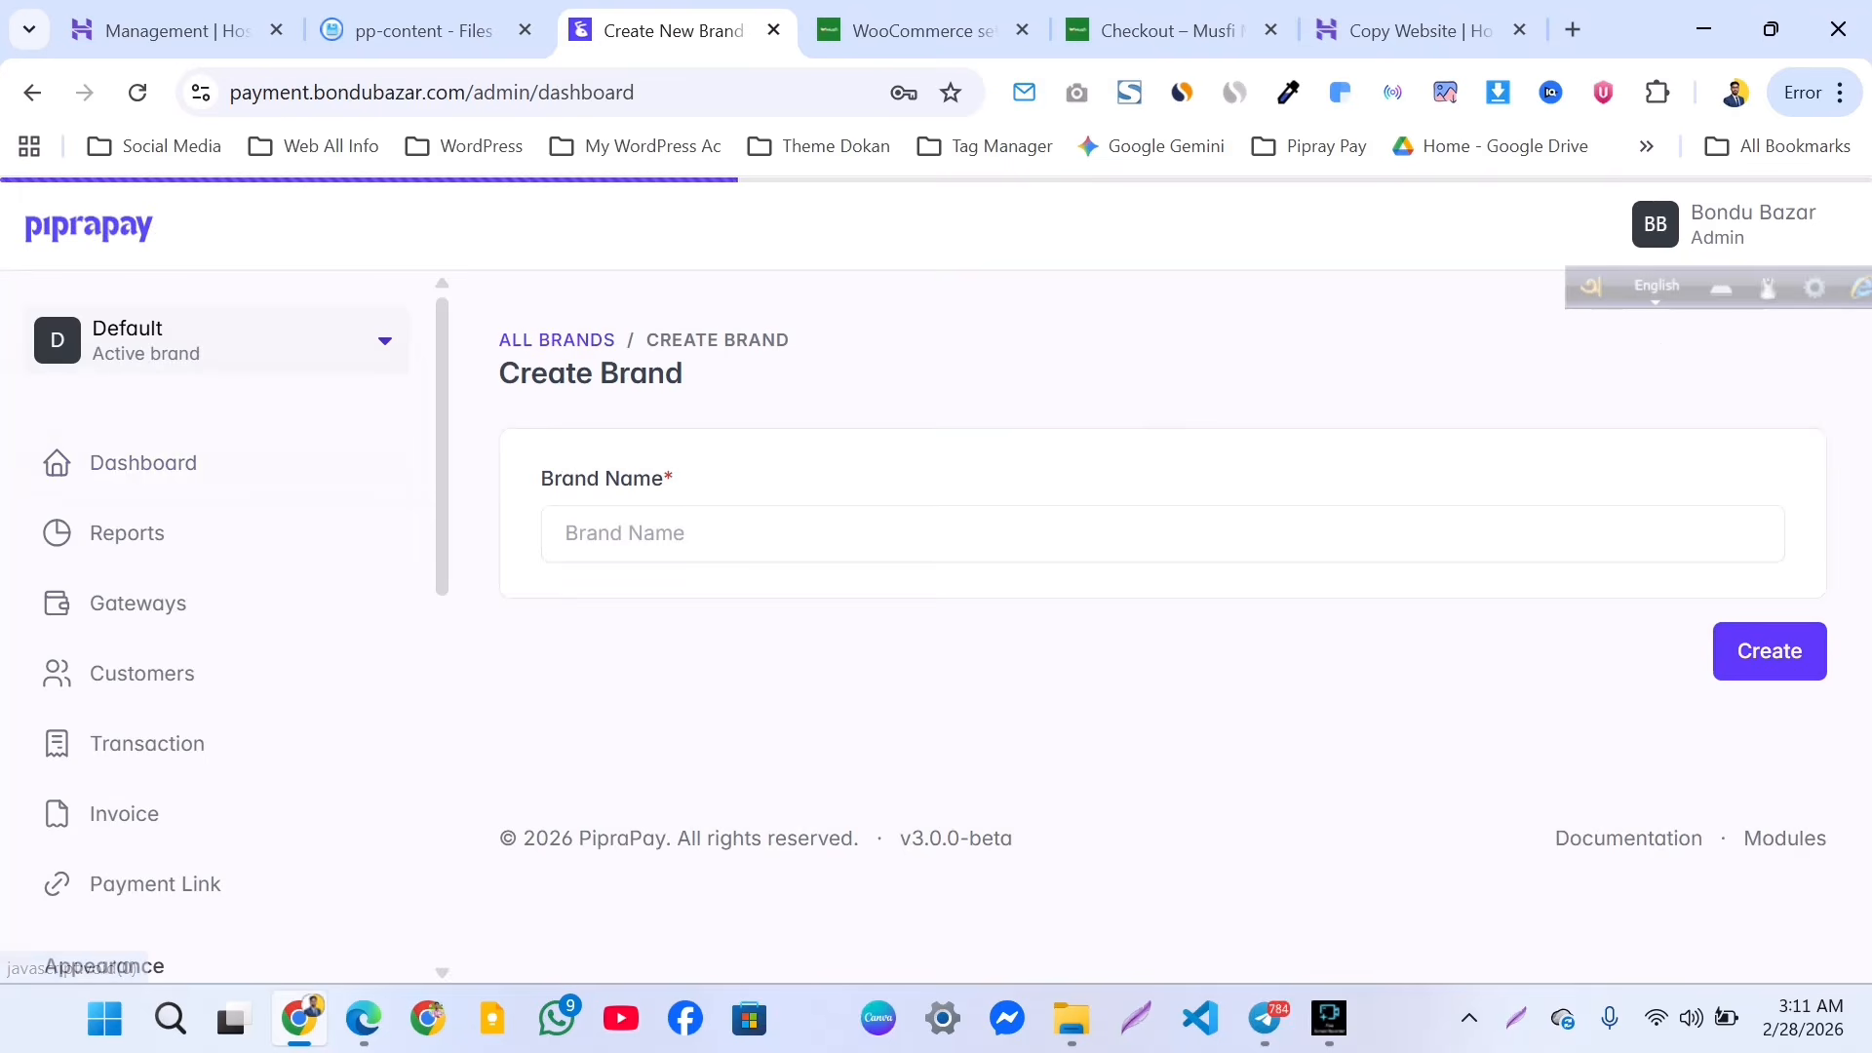
left_click(682, 533)
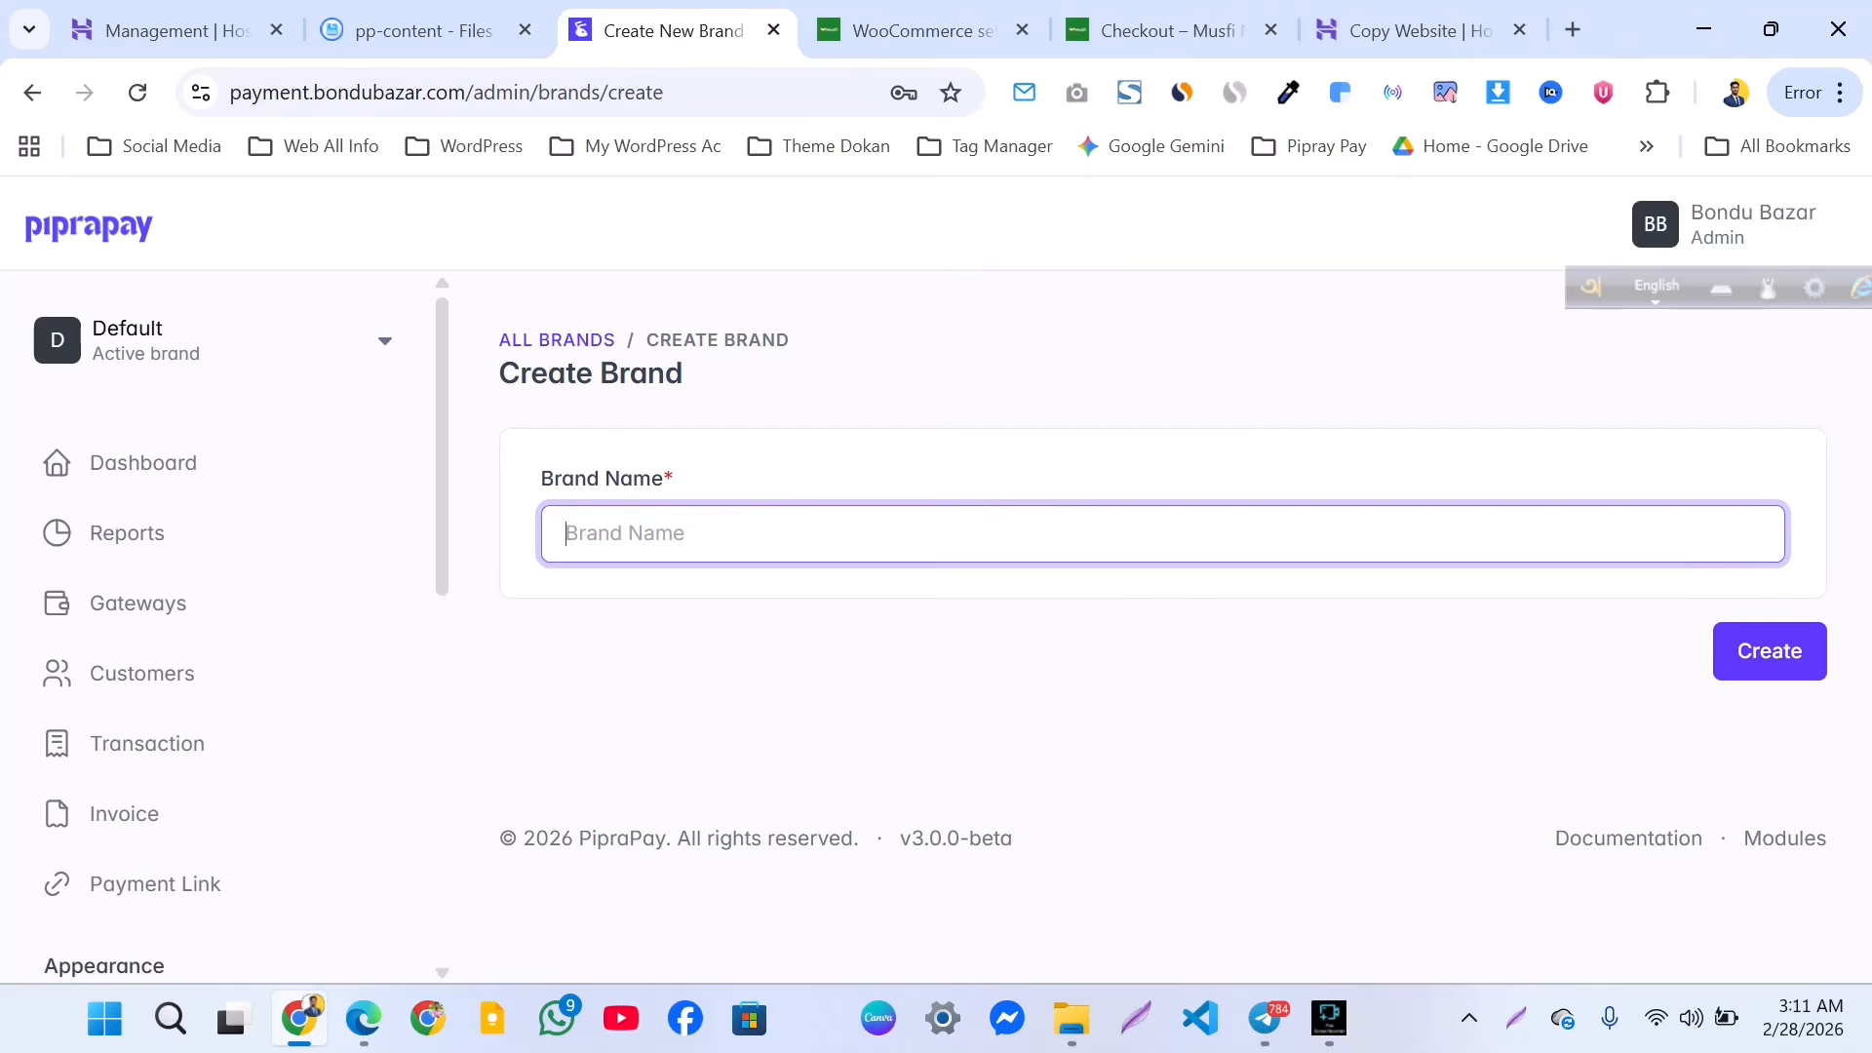
type("bondu b")
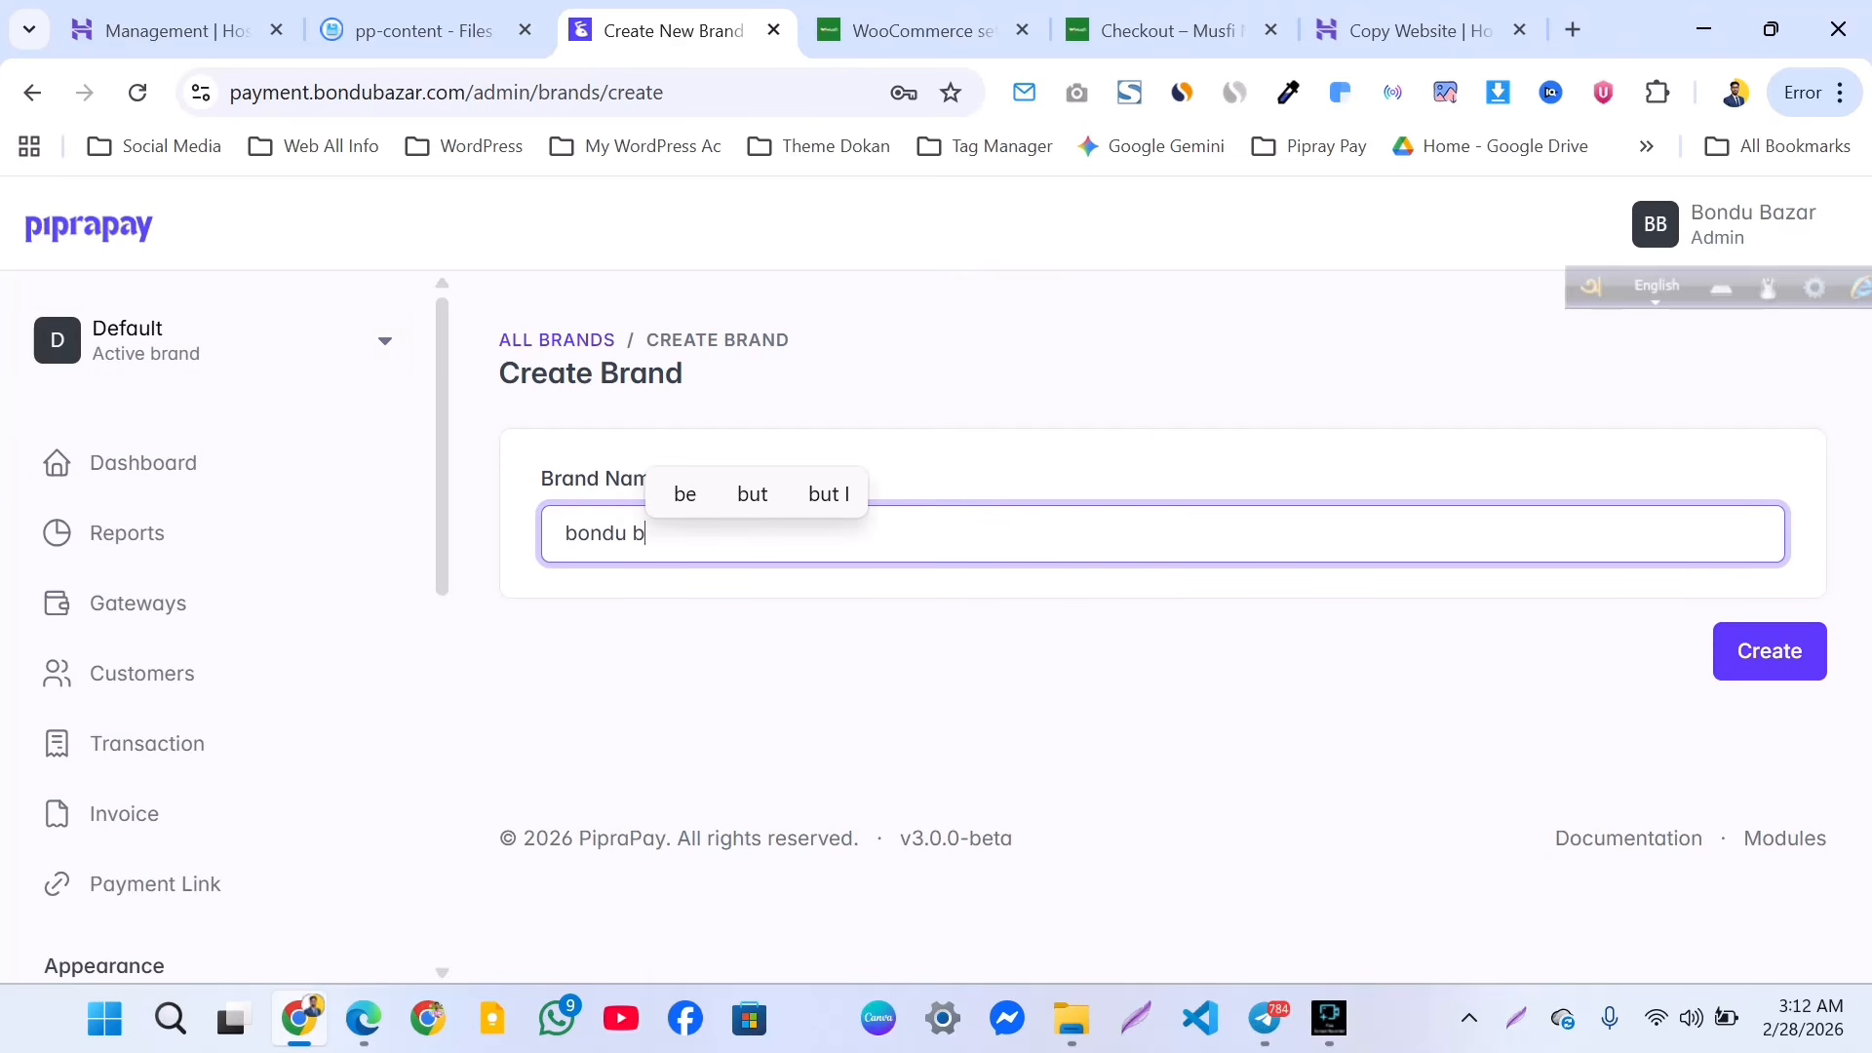
type("za")
key("BackSpace")
key("BackSpace")
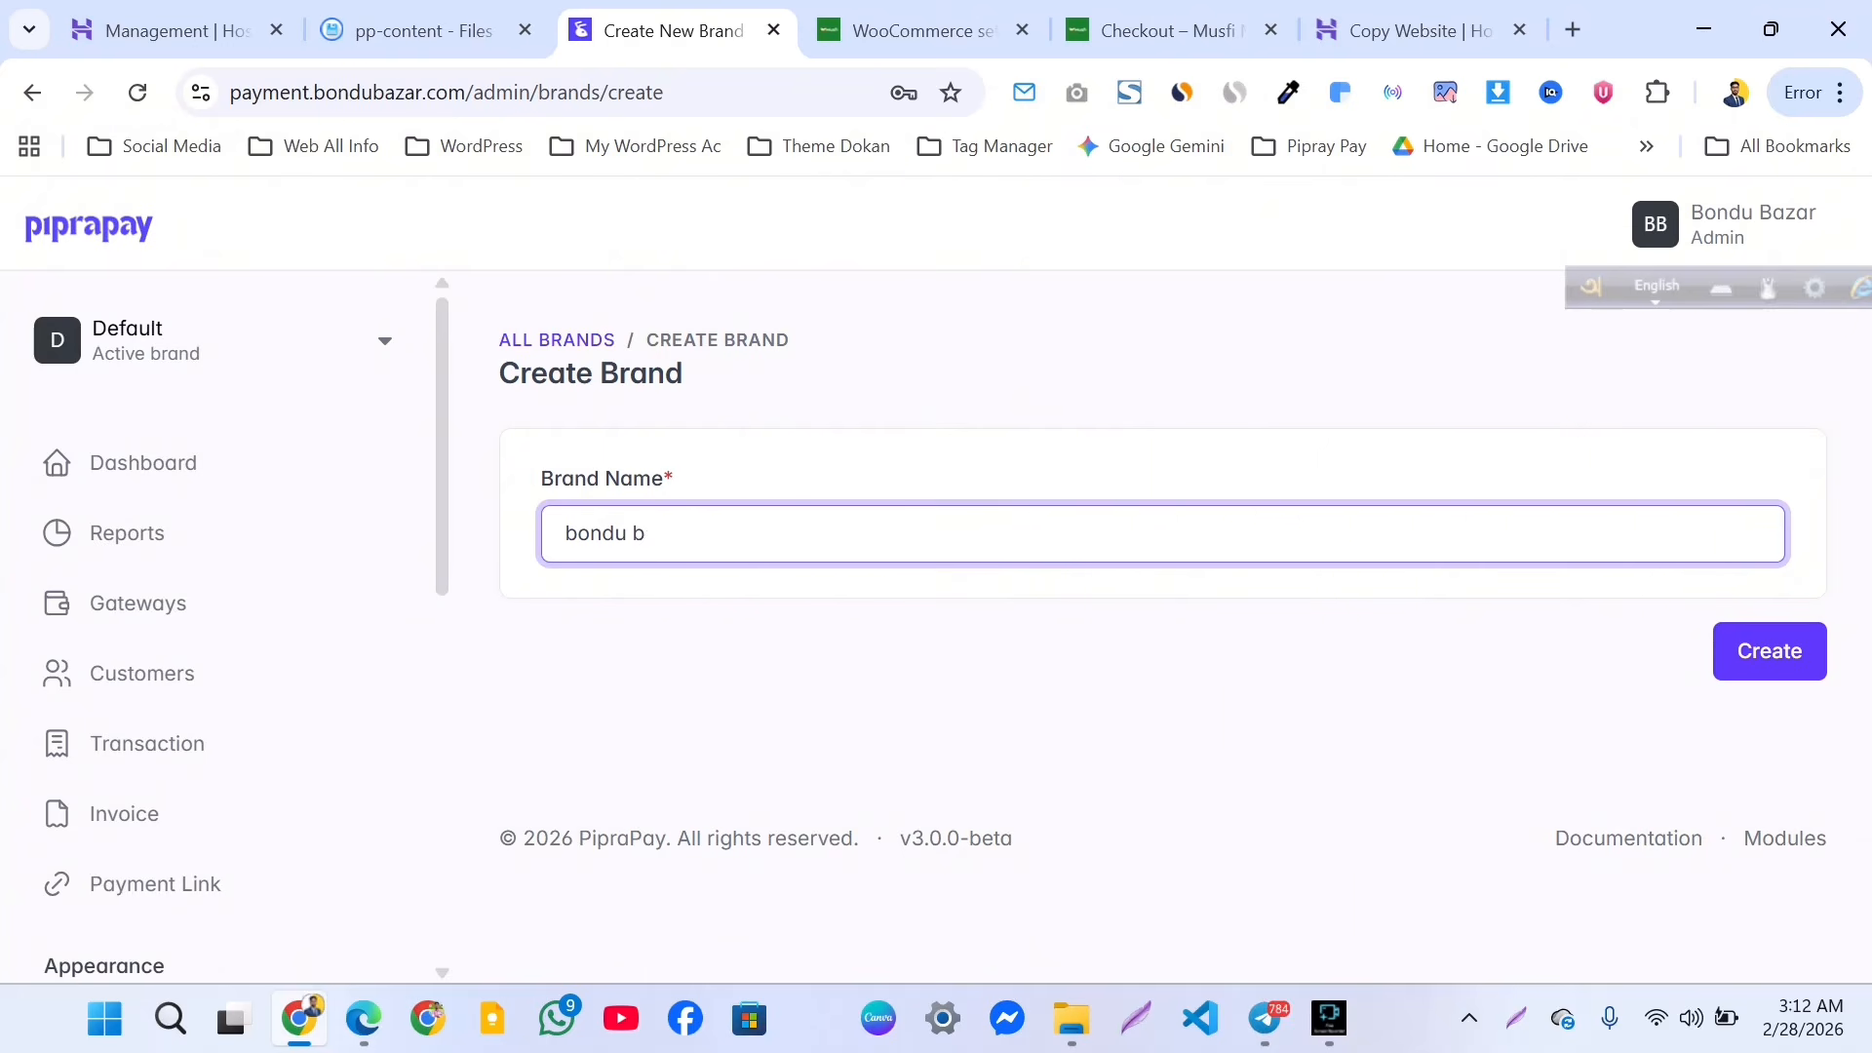
type("azar")
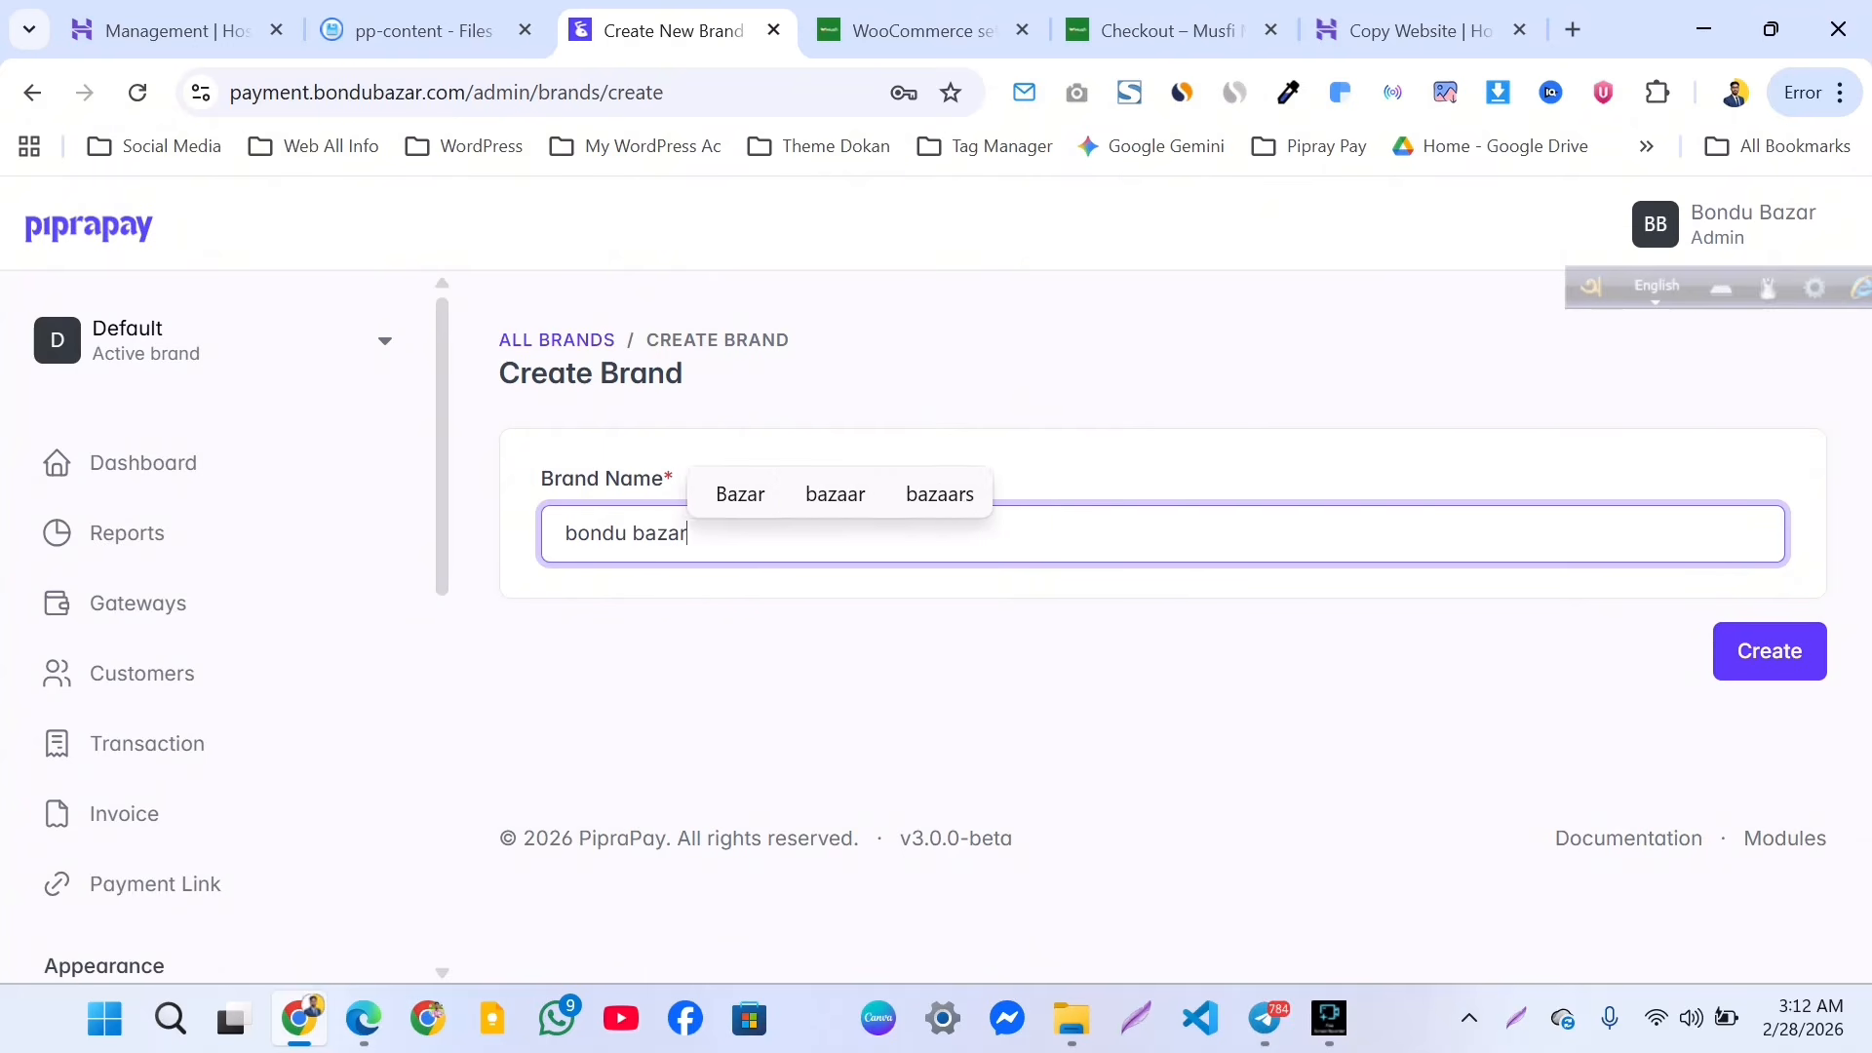
key("Return")
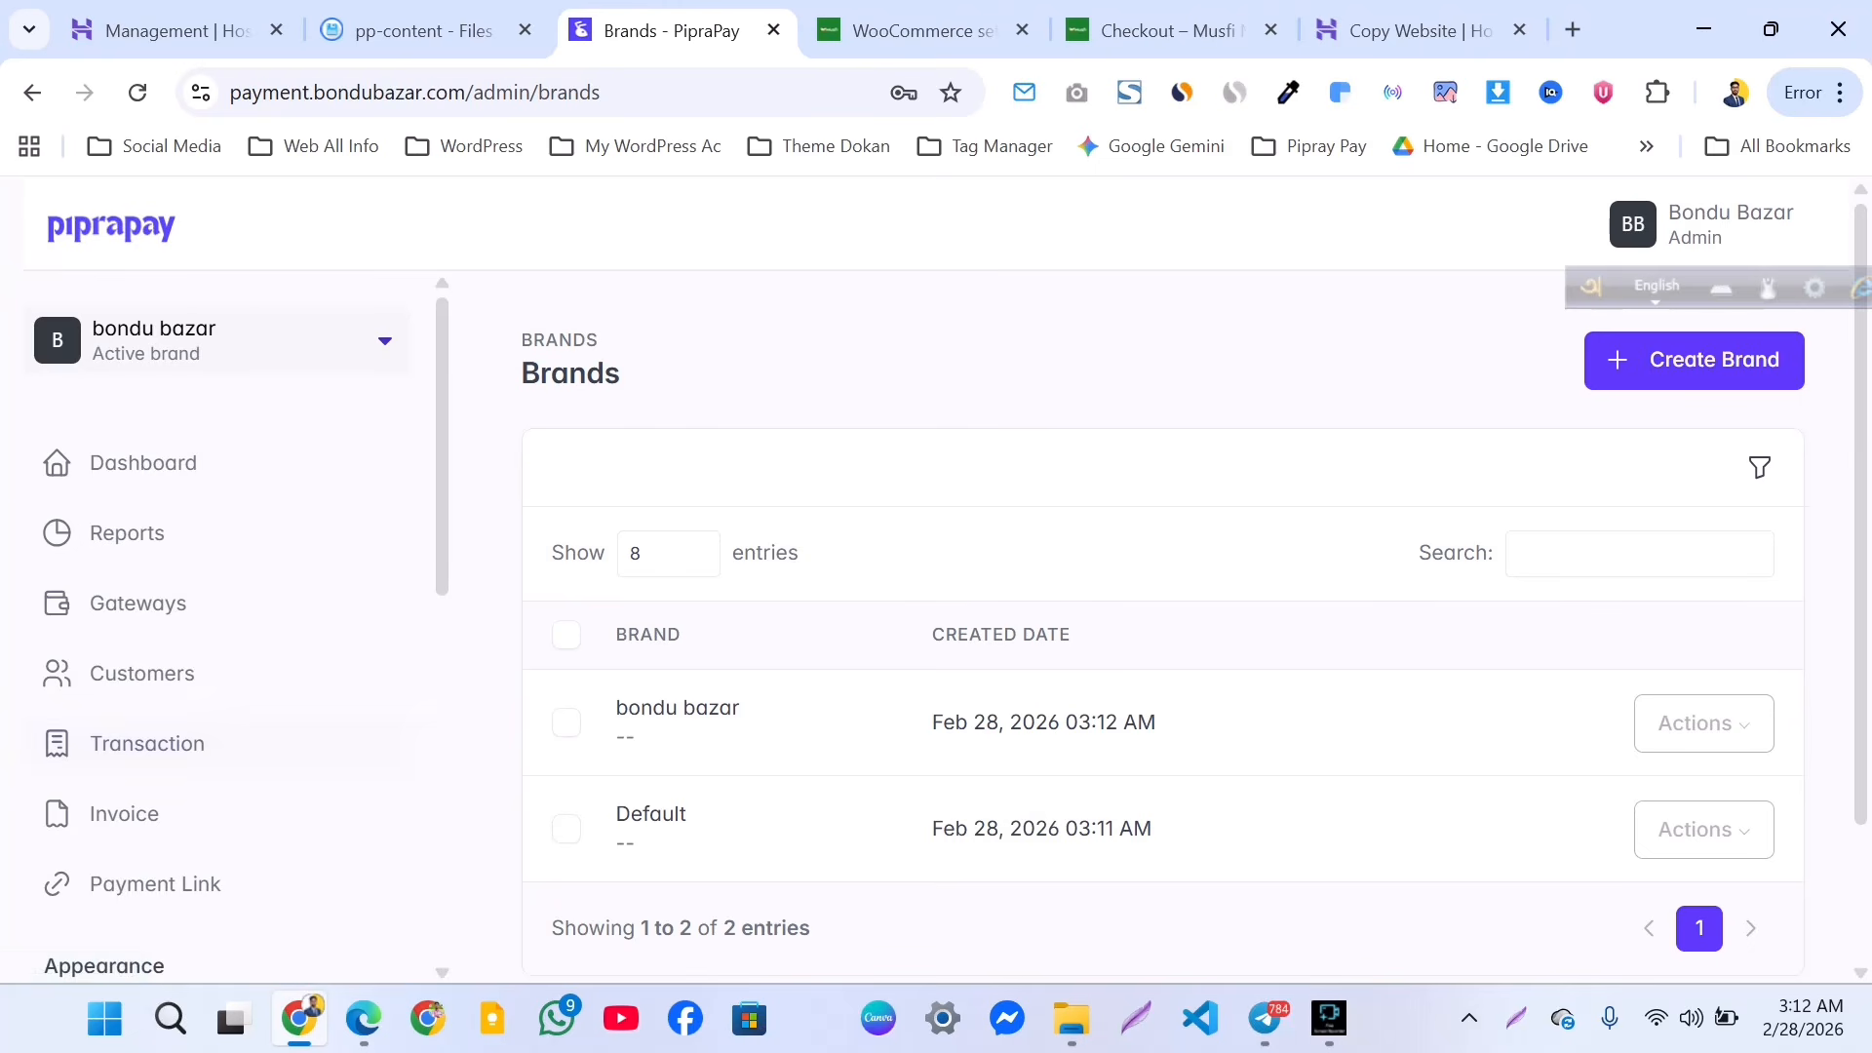
Generate a new cron command in PipraPay's cron job system settings and copy it.
scroll(214, 624, "down", 8)
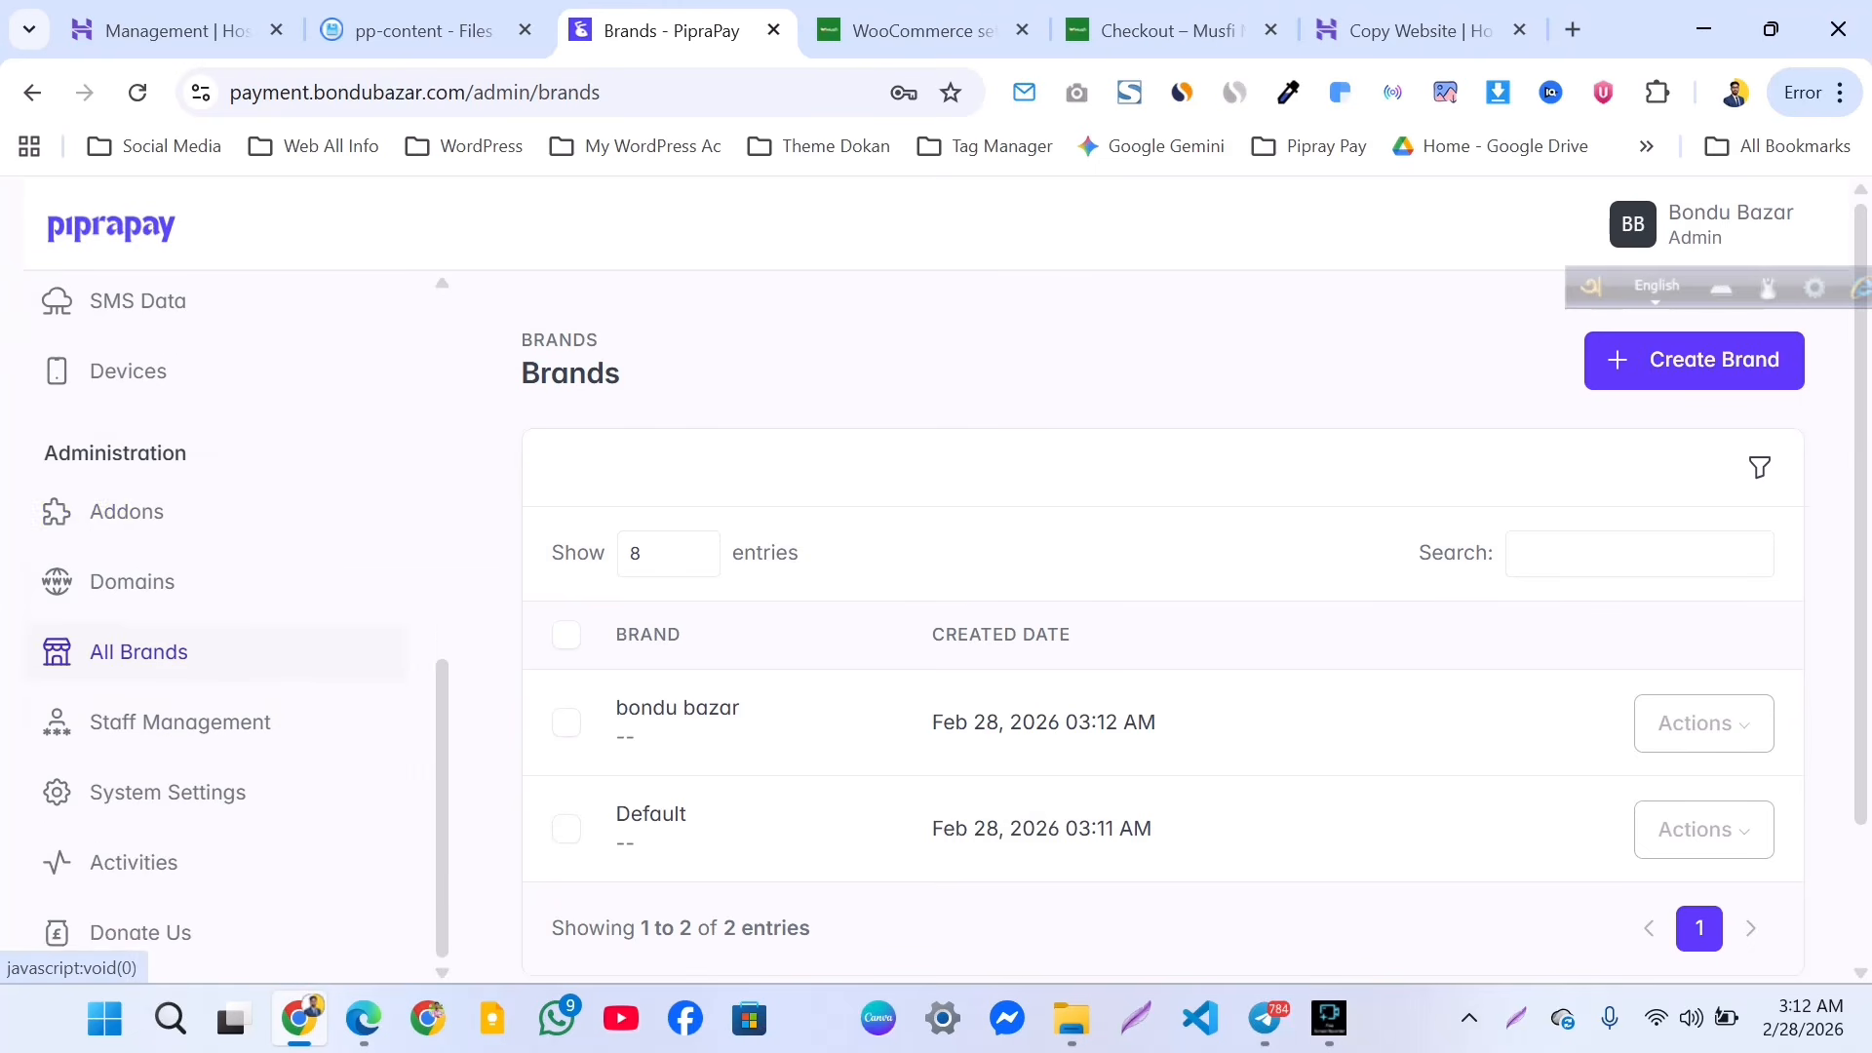
scroll(215, 624, "up", 2)
scroll(215, 624, "down", 2)
left_click(168, 792)
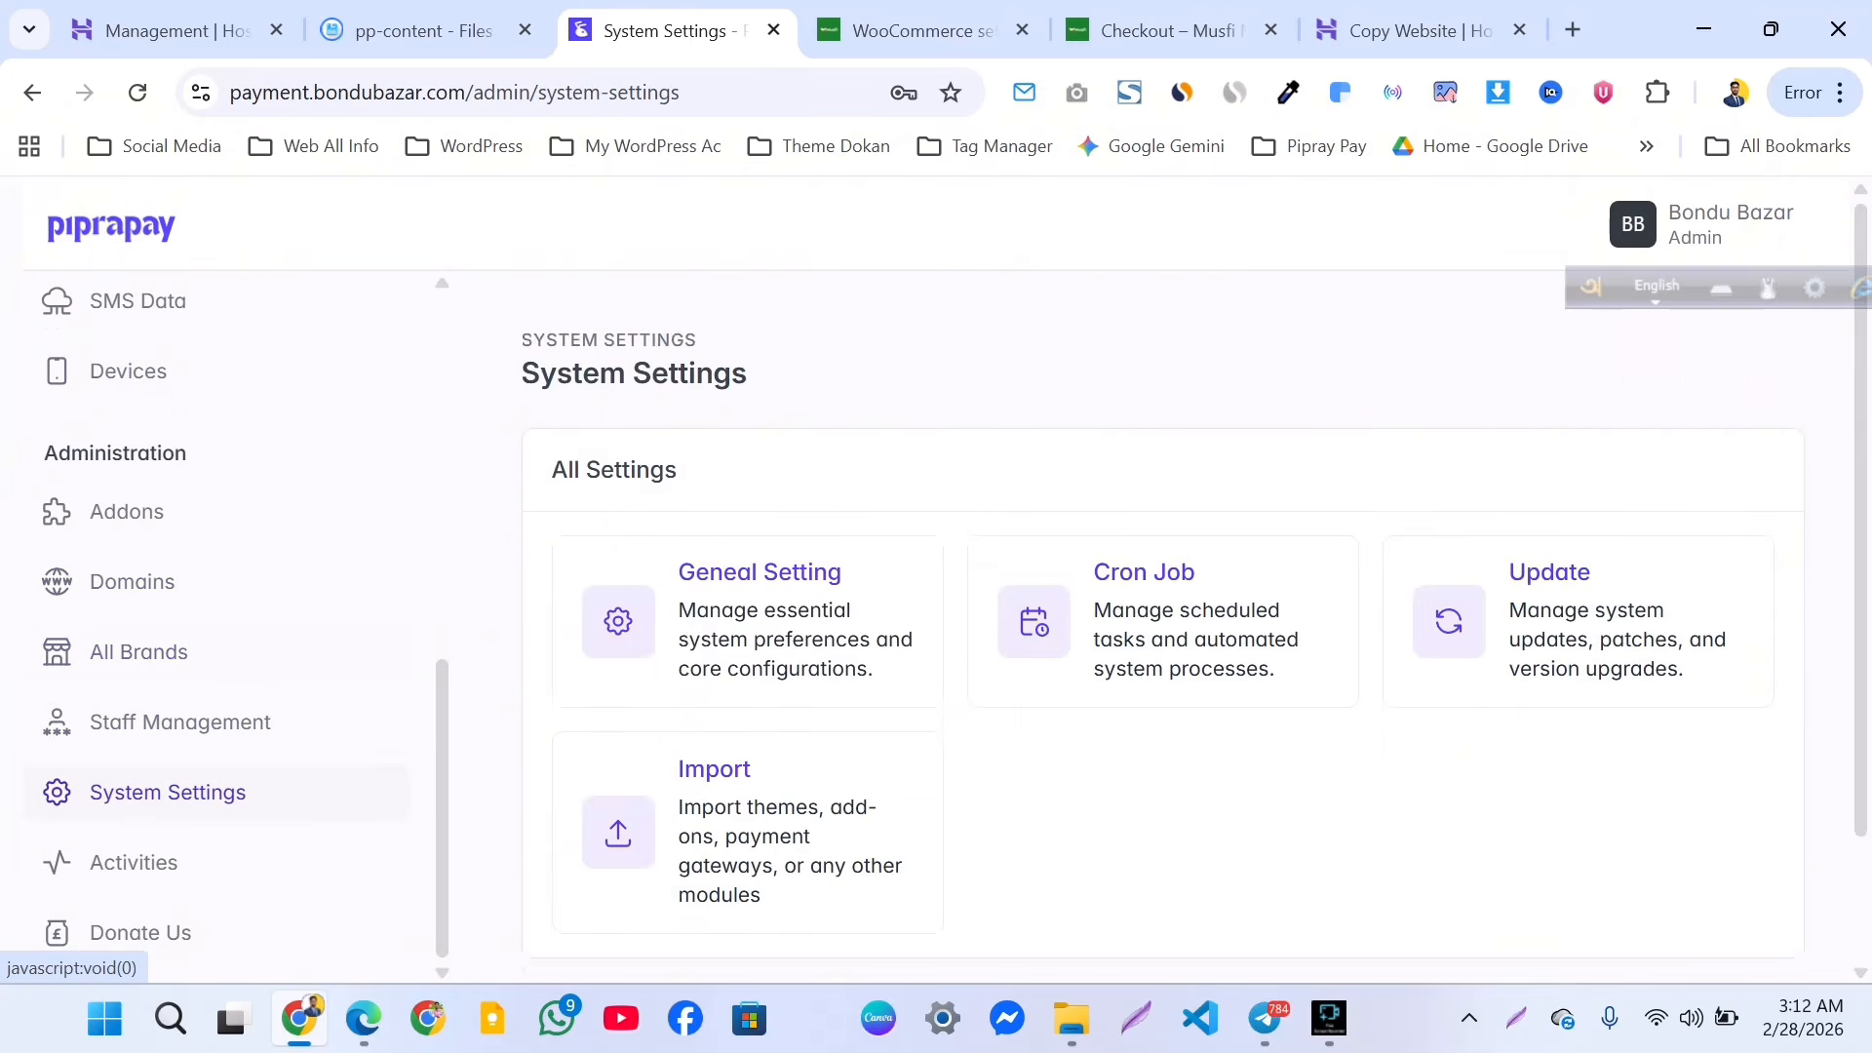
scroll(721, 624, "down", 1)
left_click(715, 624)
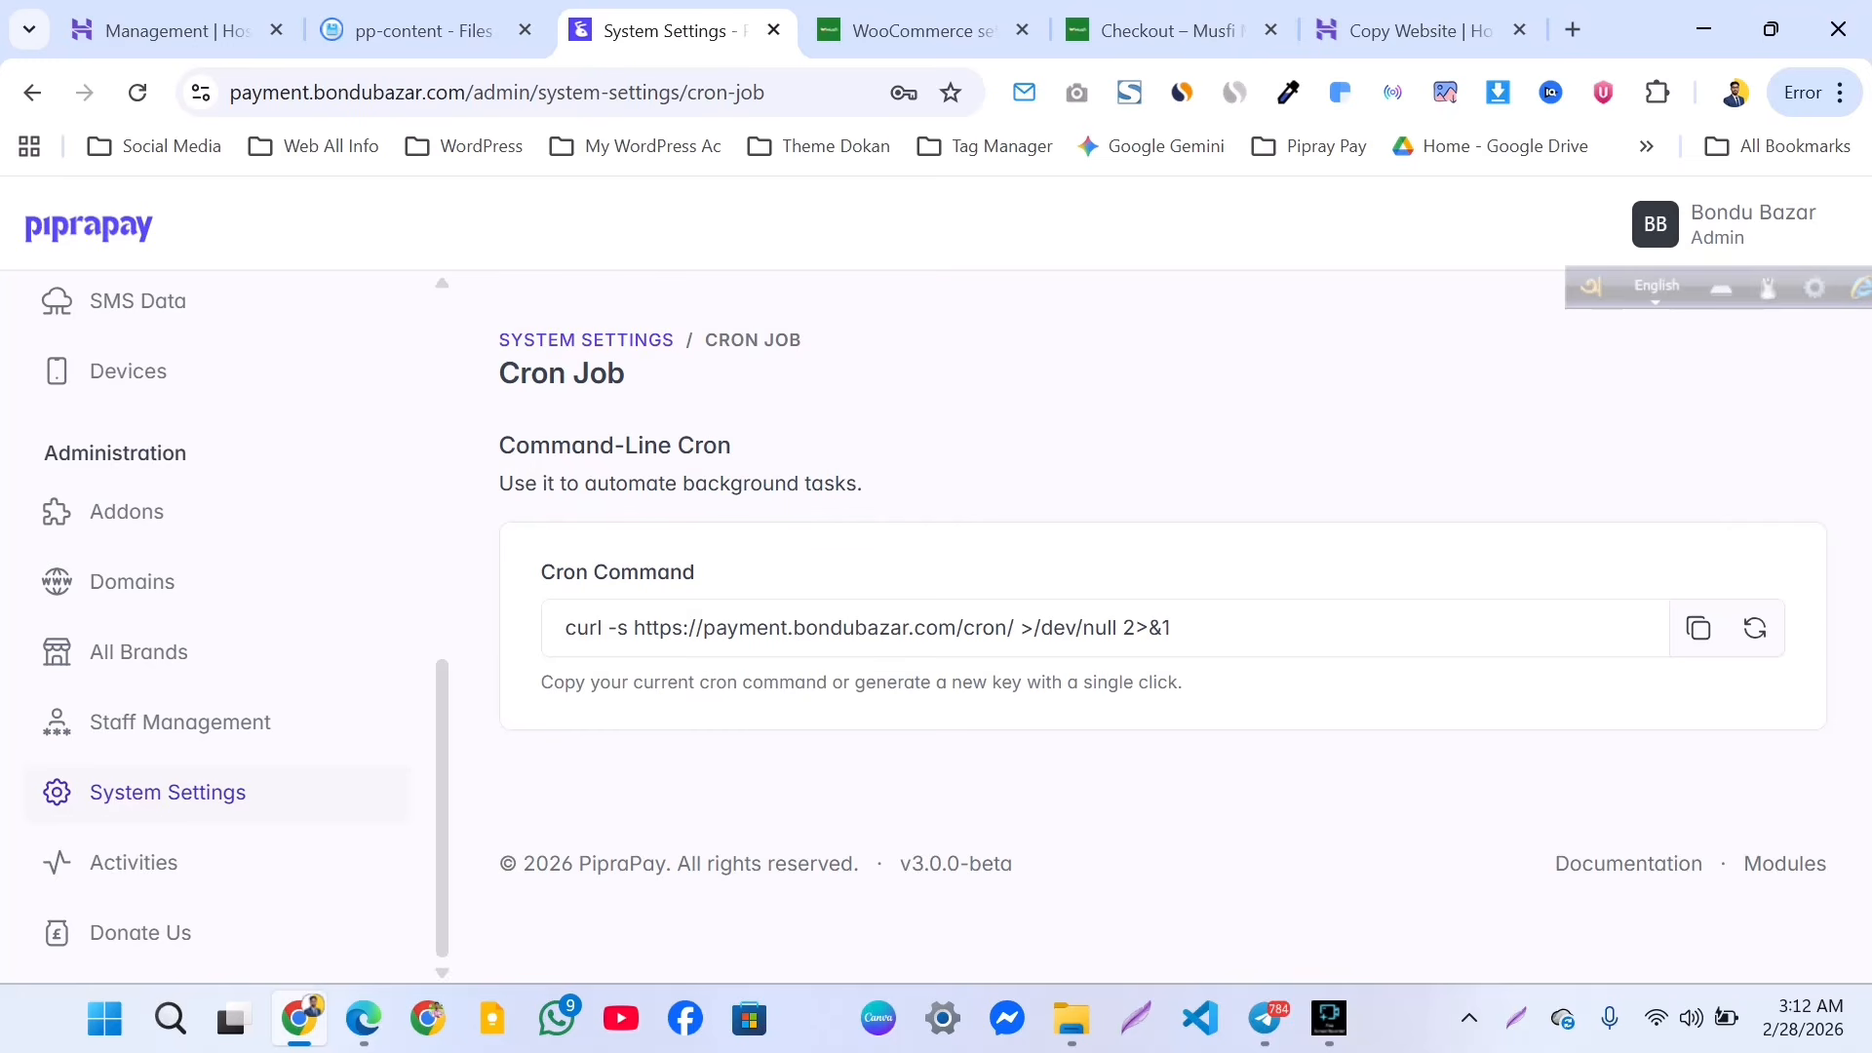
left_click(1755, 628)
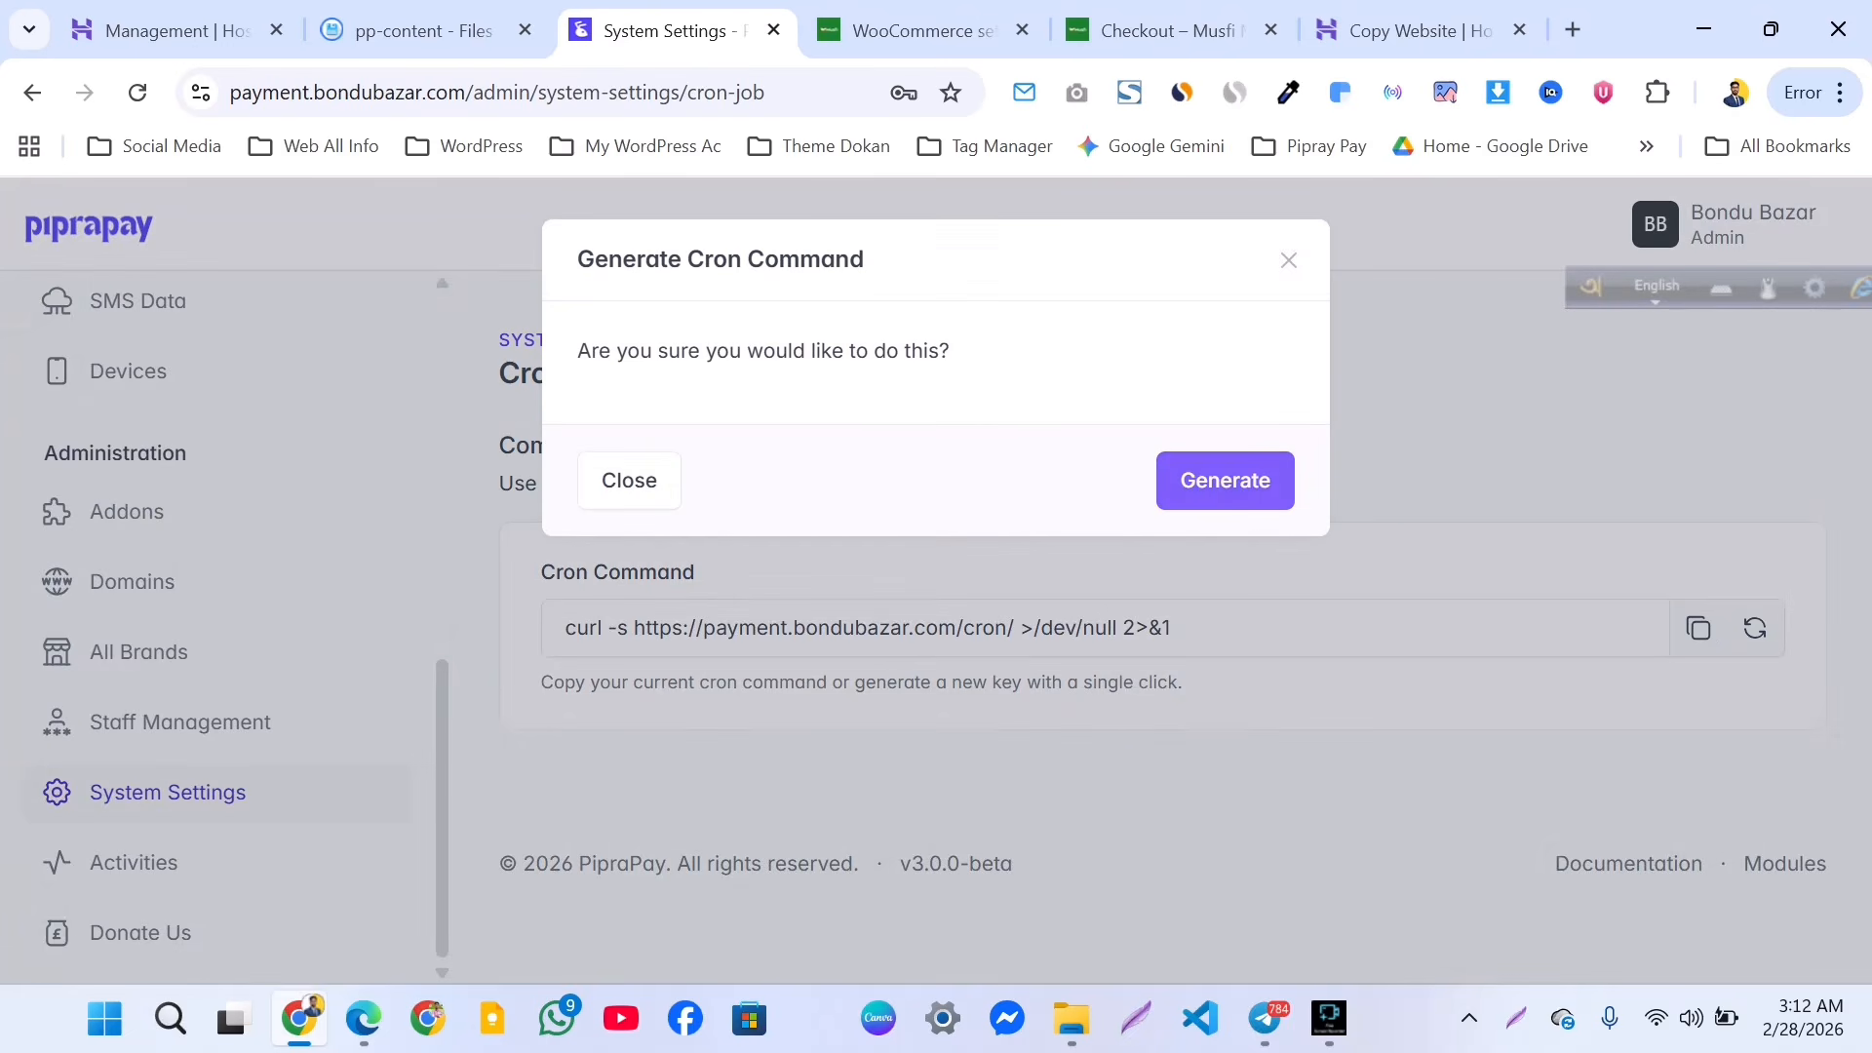
left_click(1225, 481)
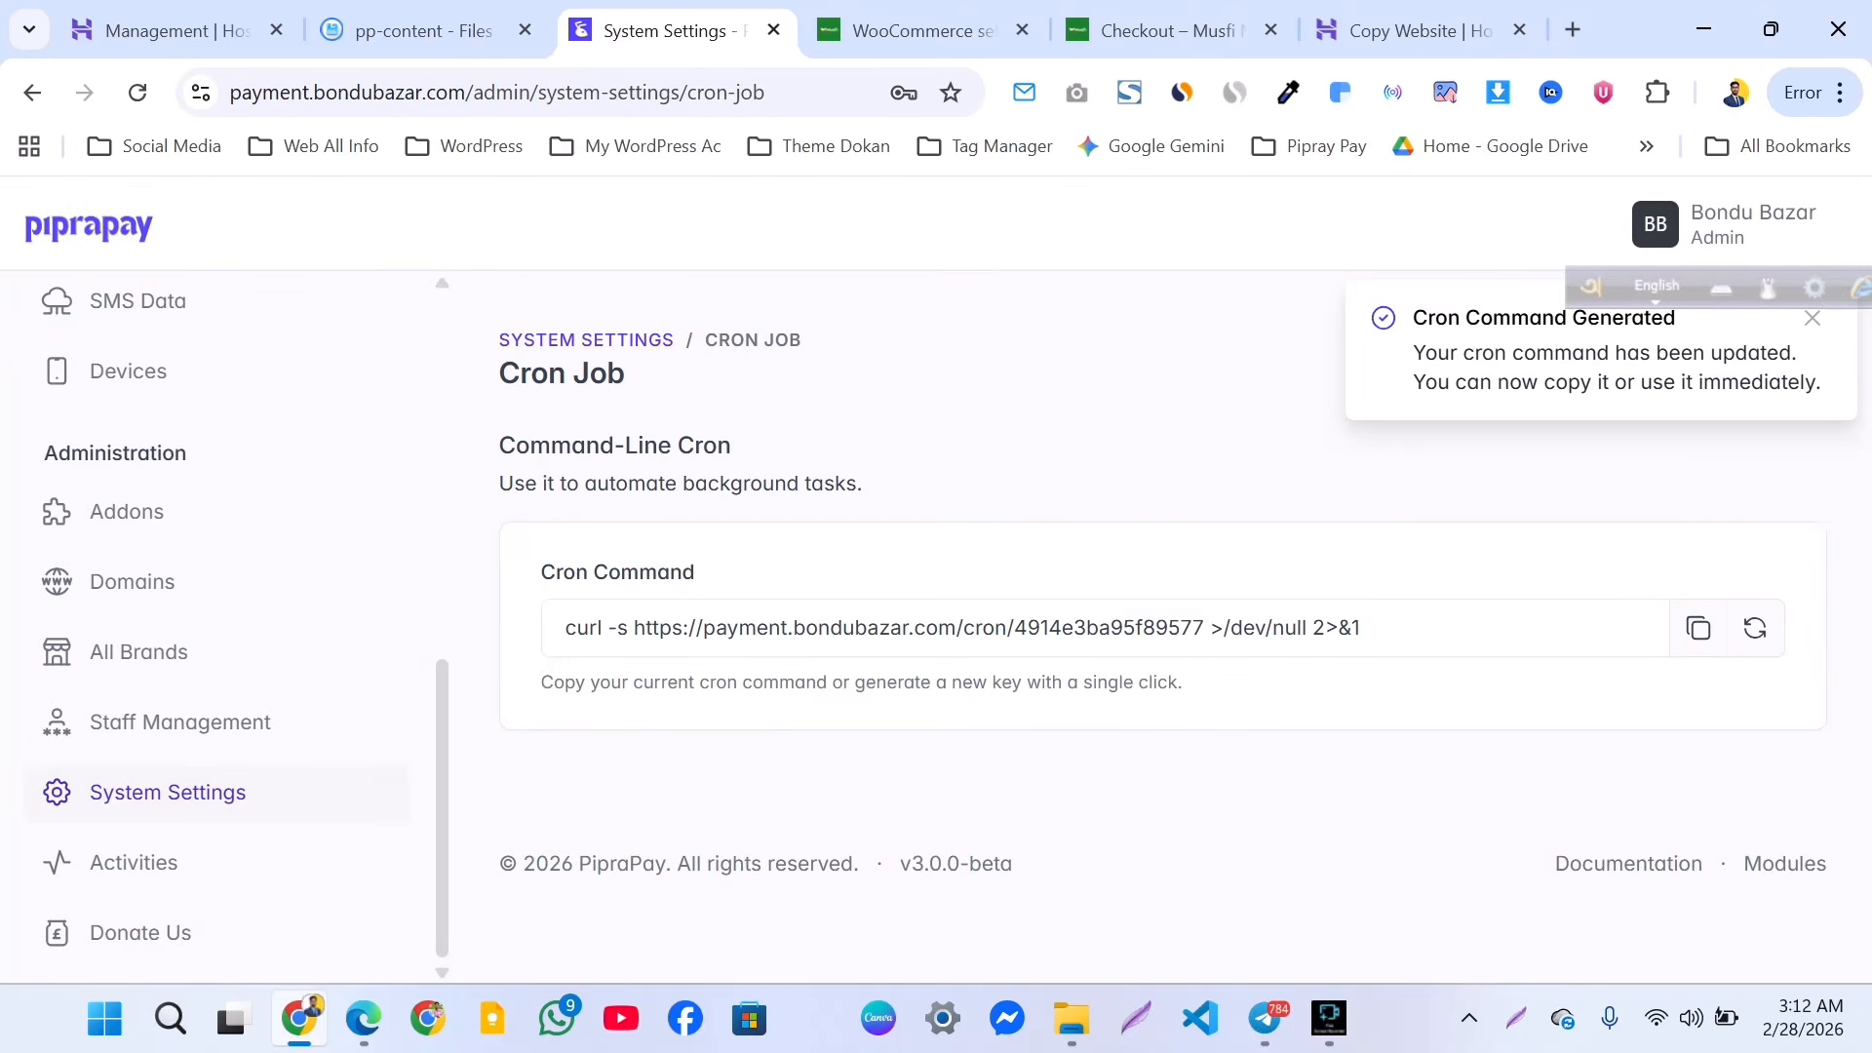
left_click(1698, 628)
Switch to Hostinger and open the advanced Cron Jobs page for bondubazar.com.
left_click(178, 31)
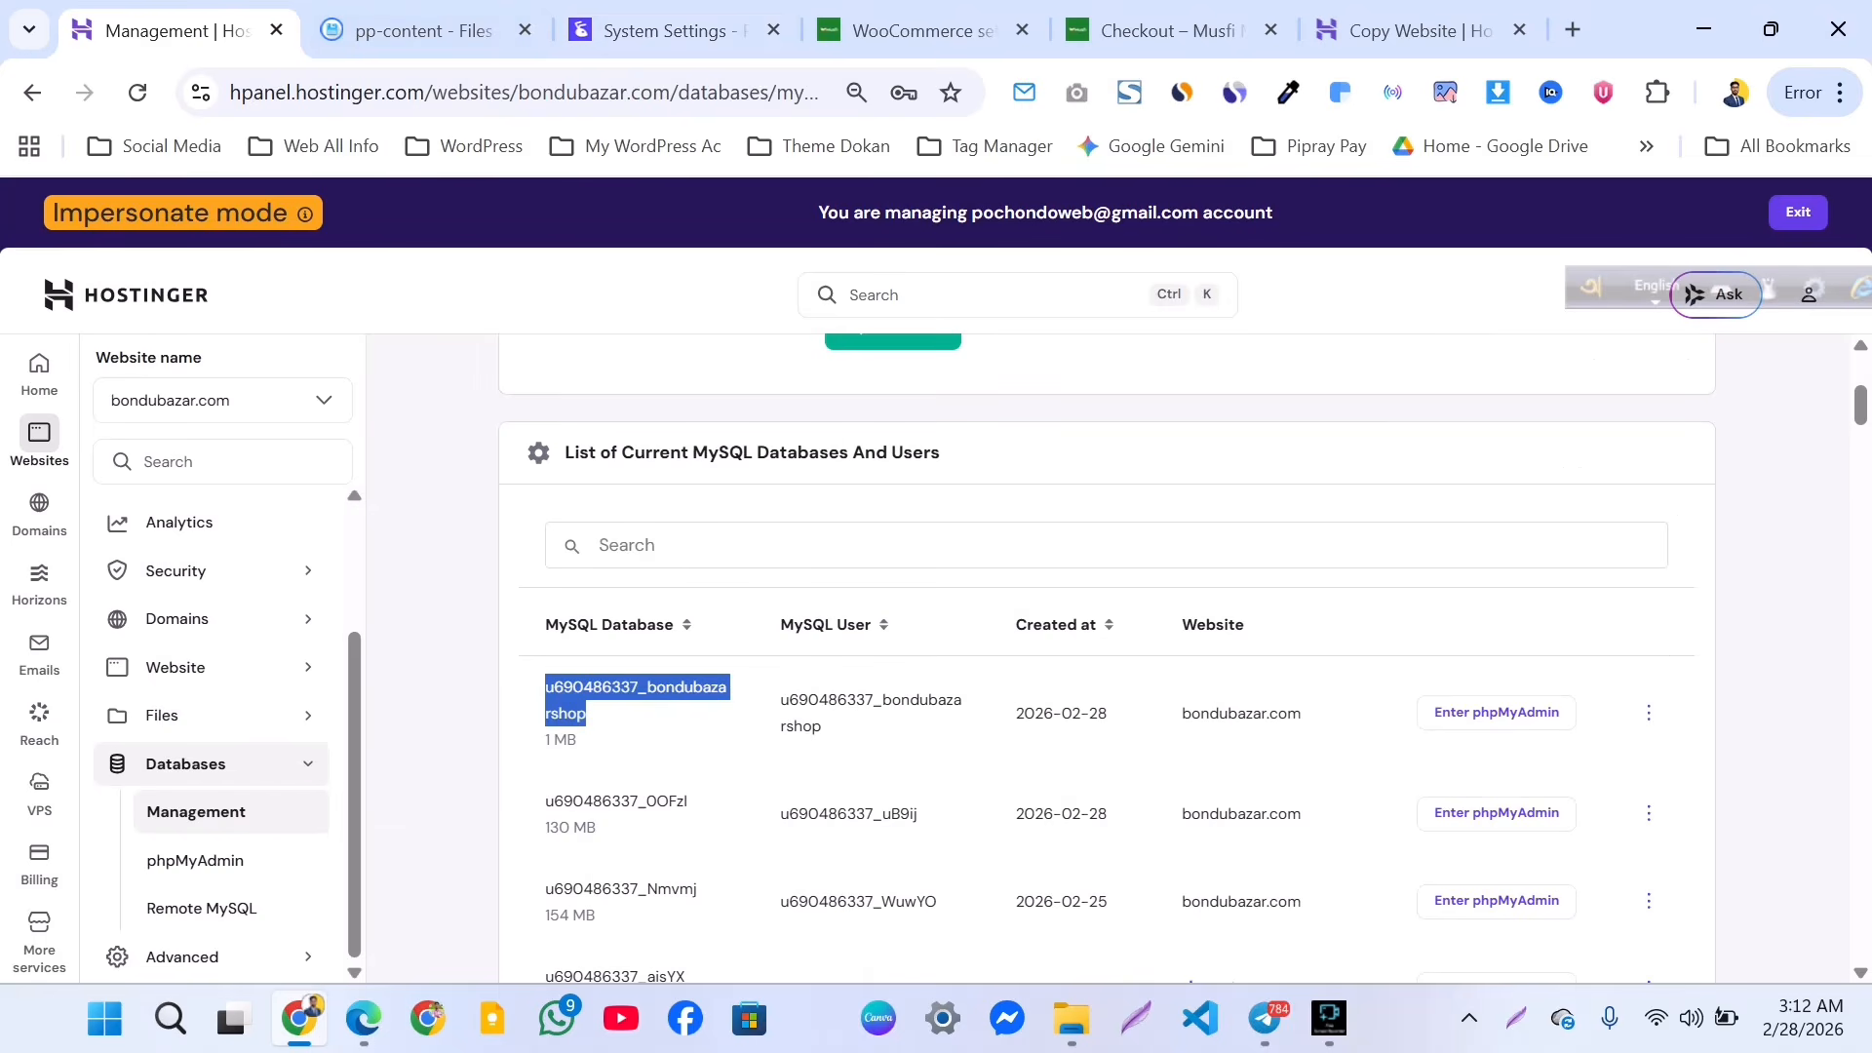
scroll(1107, 682, "down", 5)
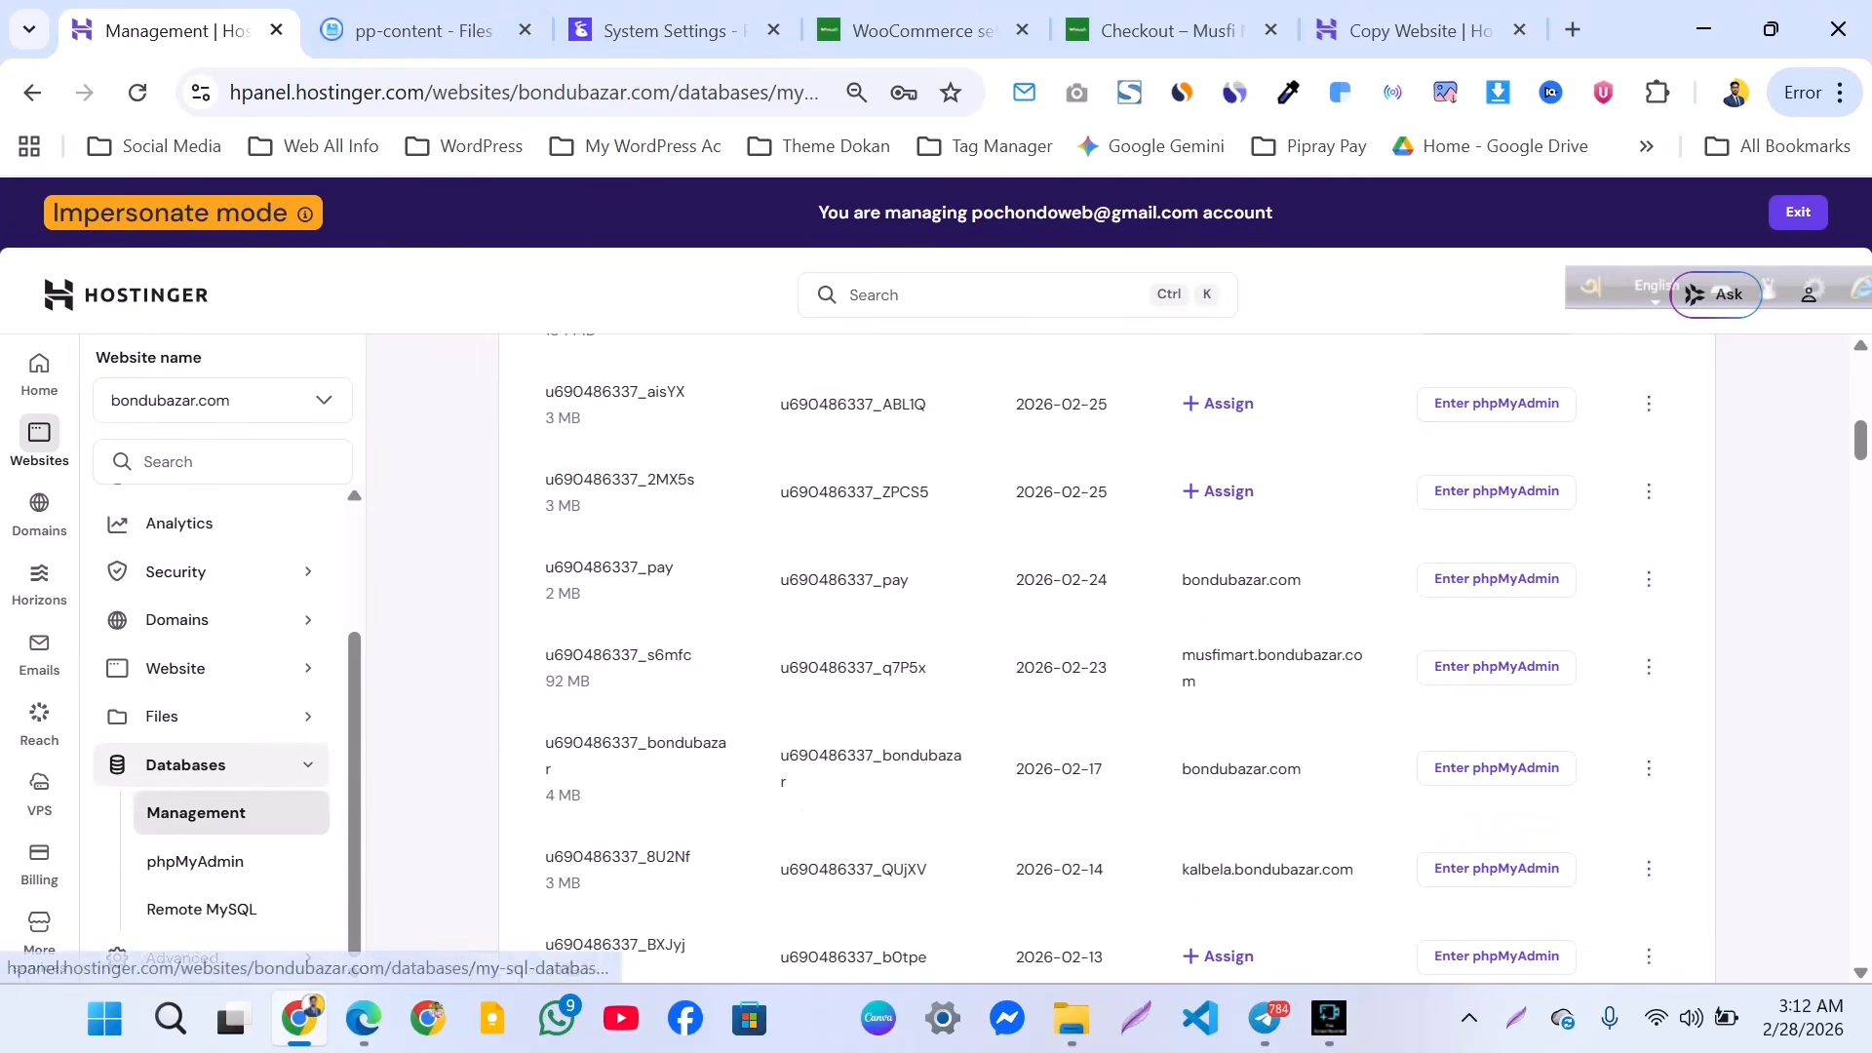
left_click(181, 956)
scroll(225, 877, "down", 4)
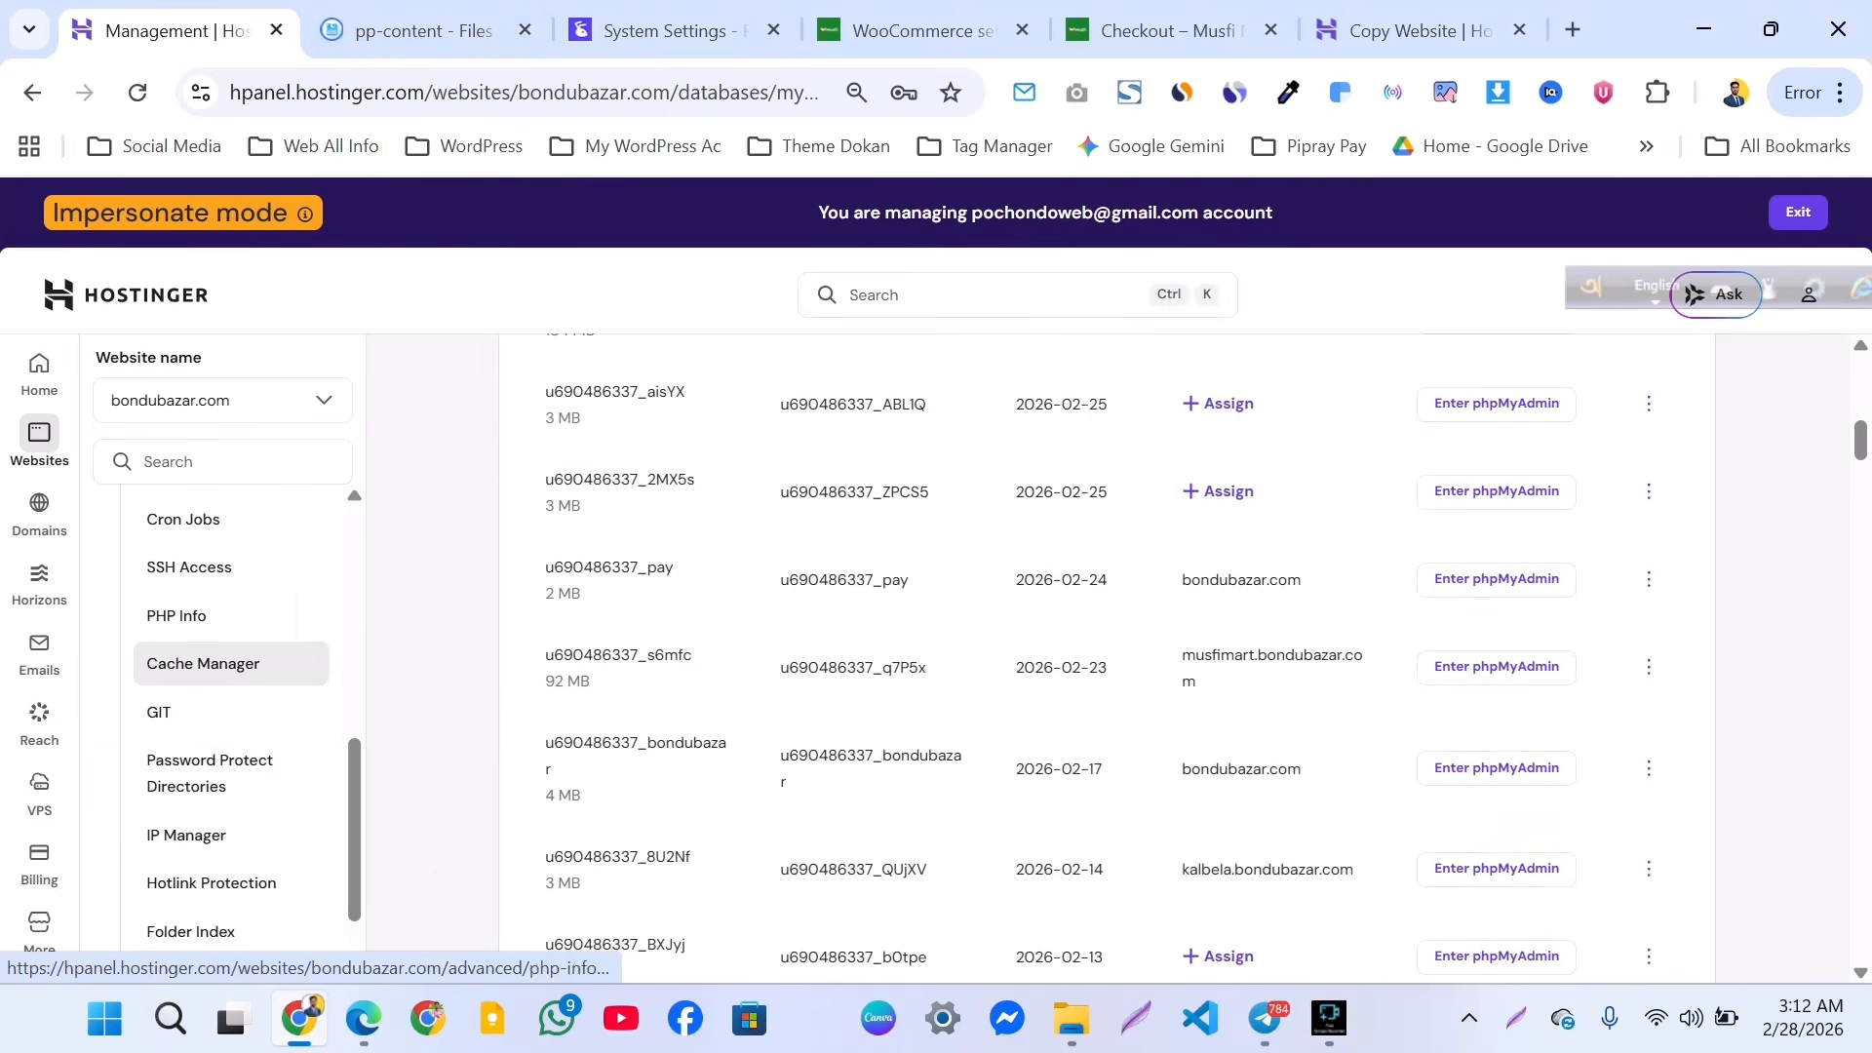
left_click(183, 519)
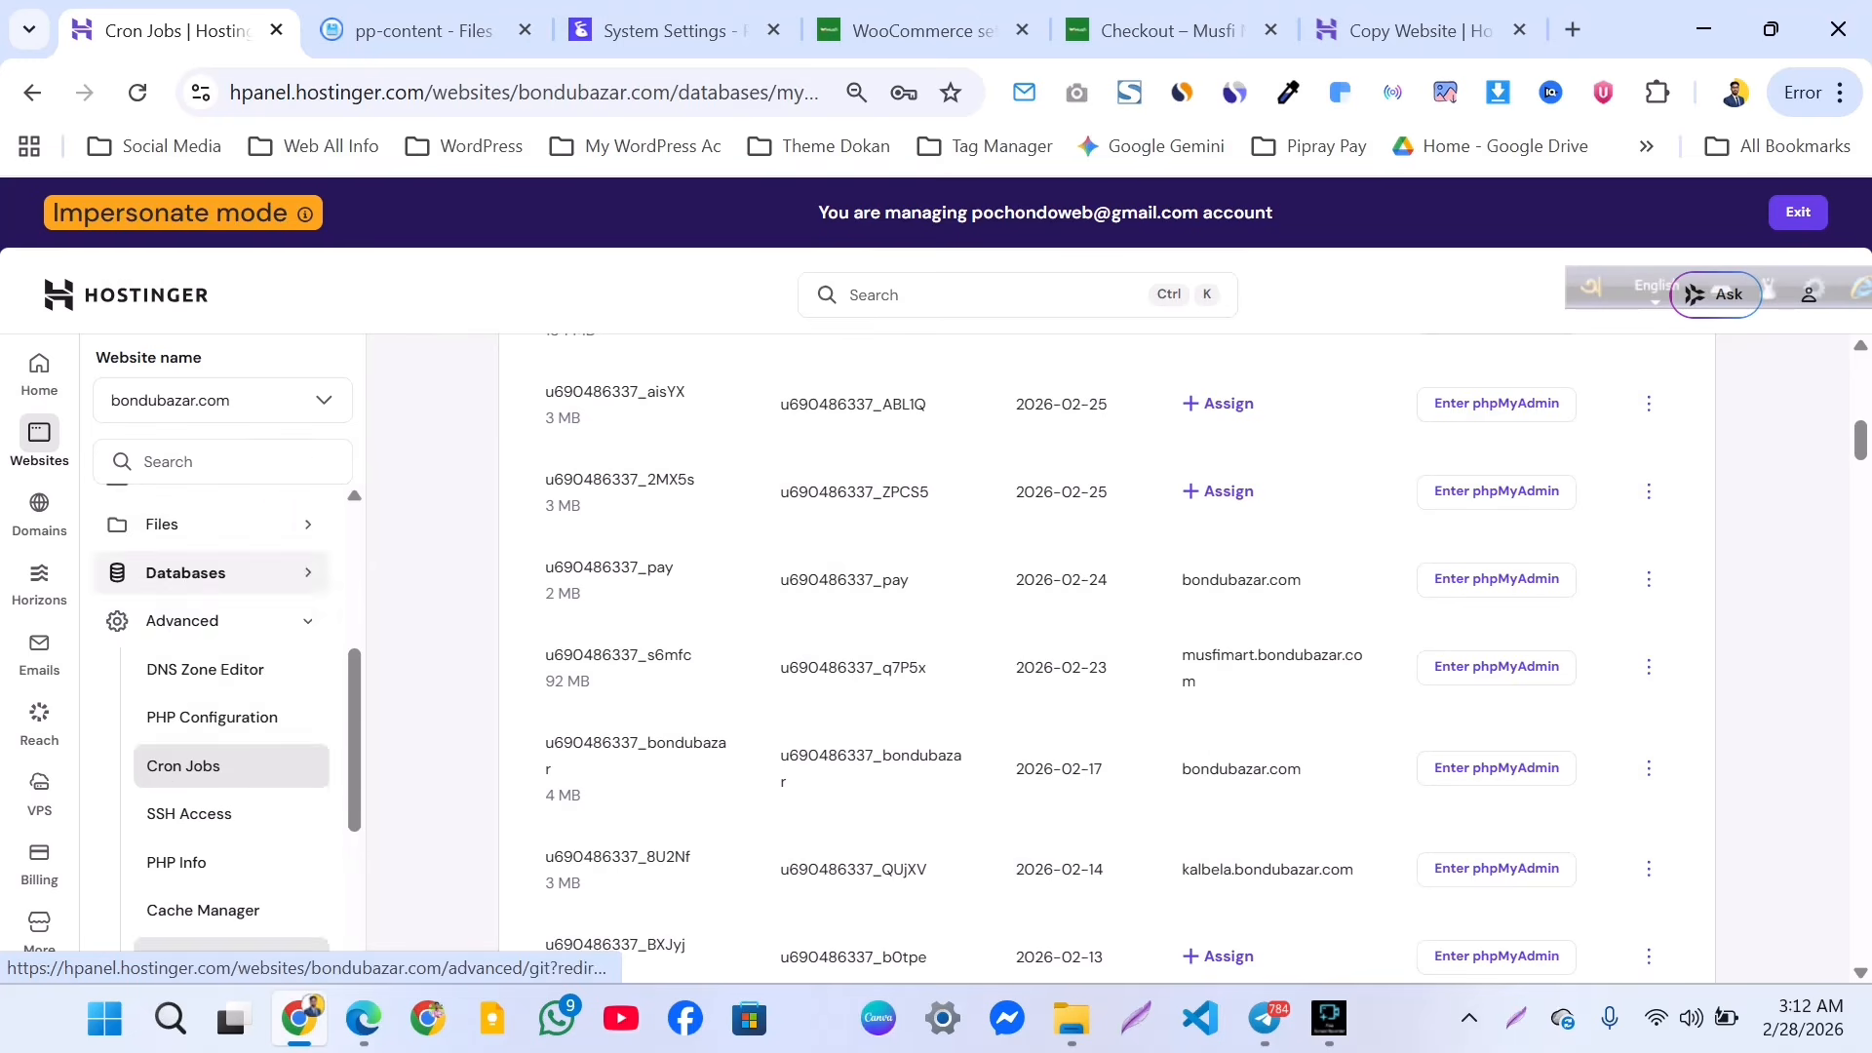
scroll(1106, 682, "down", 3)
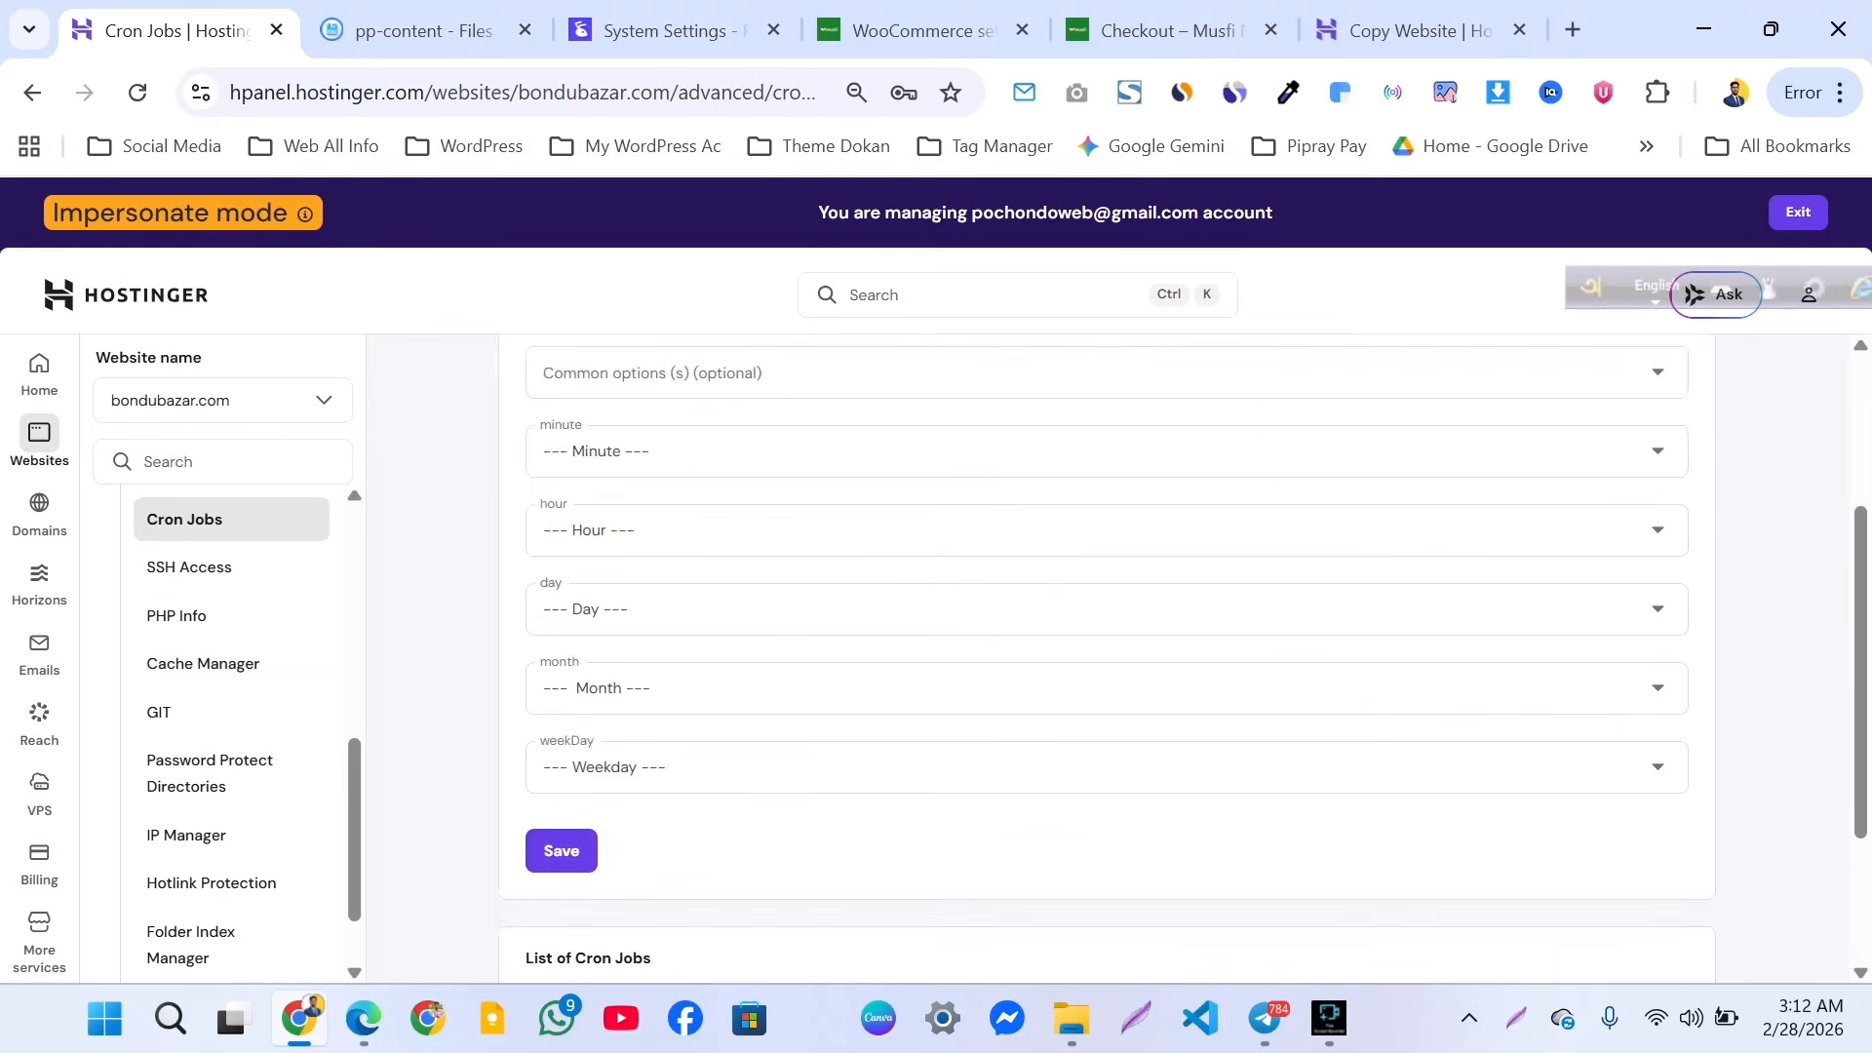
scroll(1106, 682, "up", 3)
Set the new cron job to Custom and paste the copied PipraPay cron command, including its key, as the command to run.
left_click(609, 514)
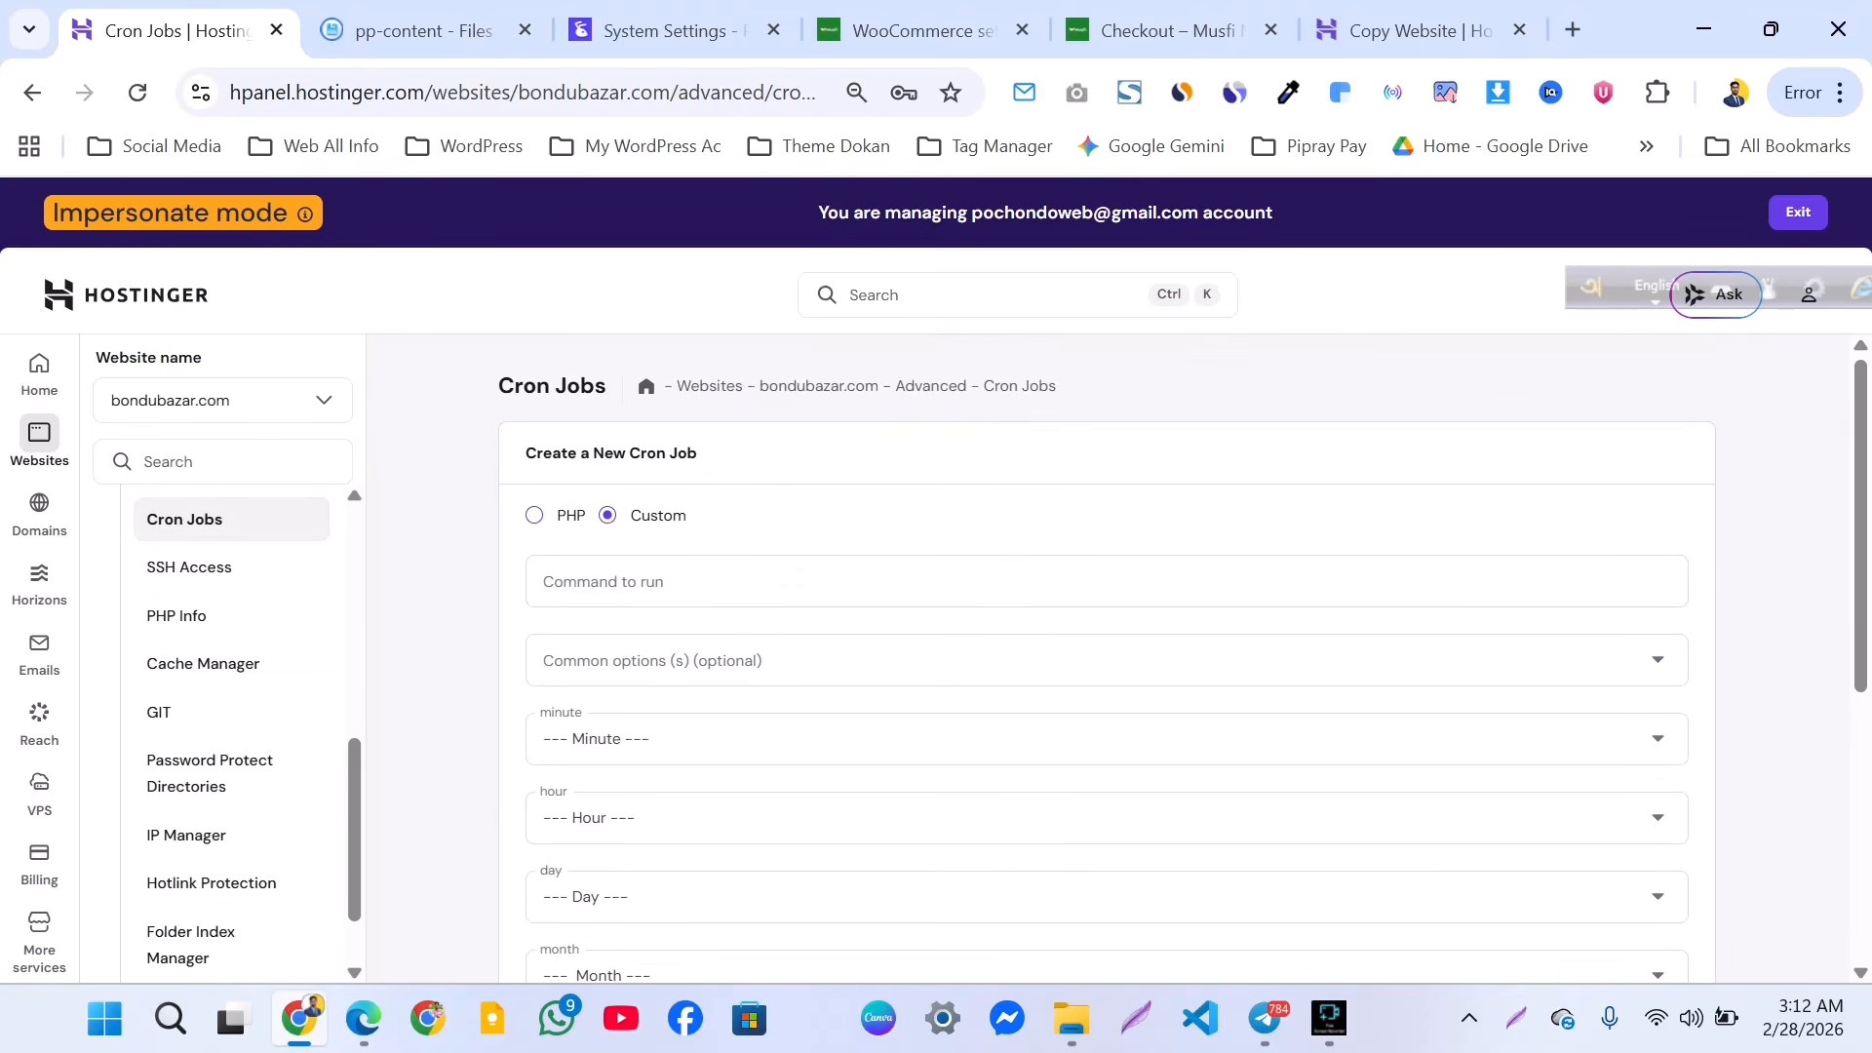
left_click(794, 581)
key("ctrl+v")
left_click(794, 660)
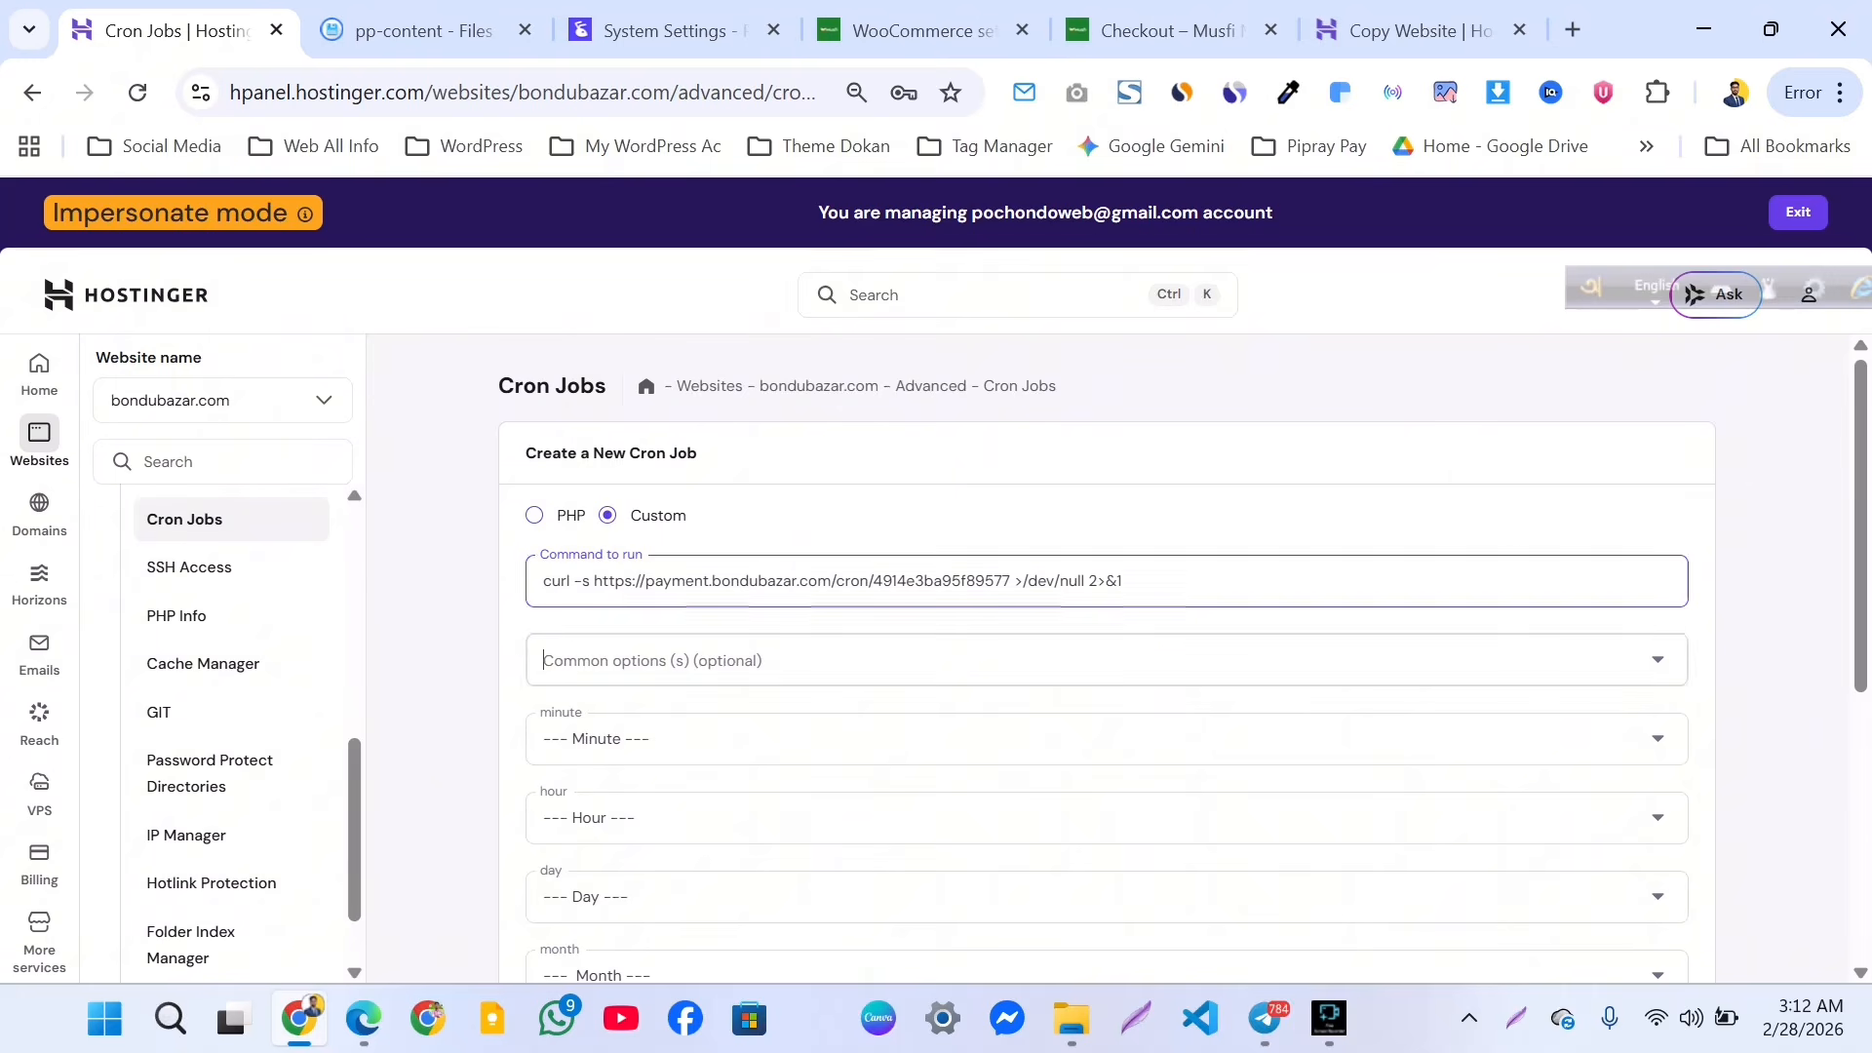
left_click(1659, 660)
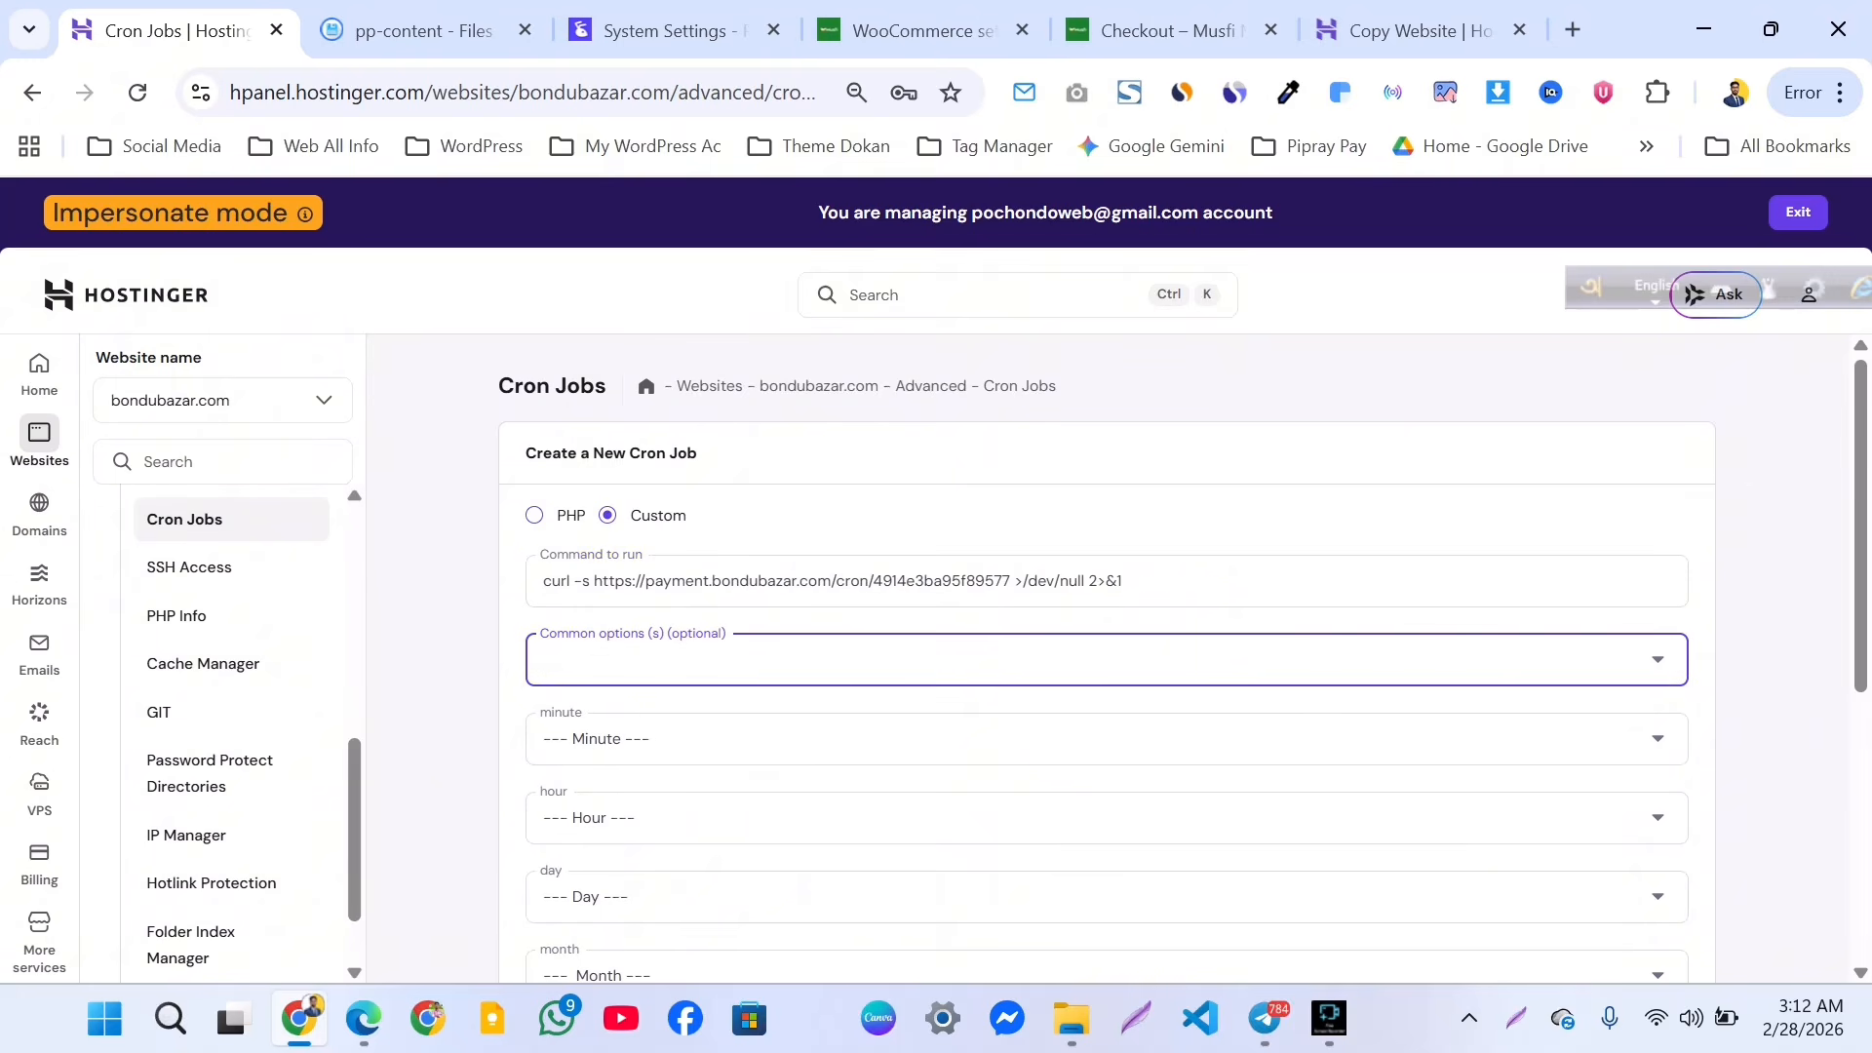
Schedule the new cron job for Every minute (*) and Every Hour (*).
left_click(1659, 738)
left_click(598, 853)
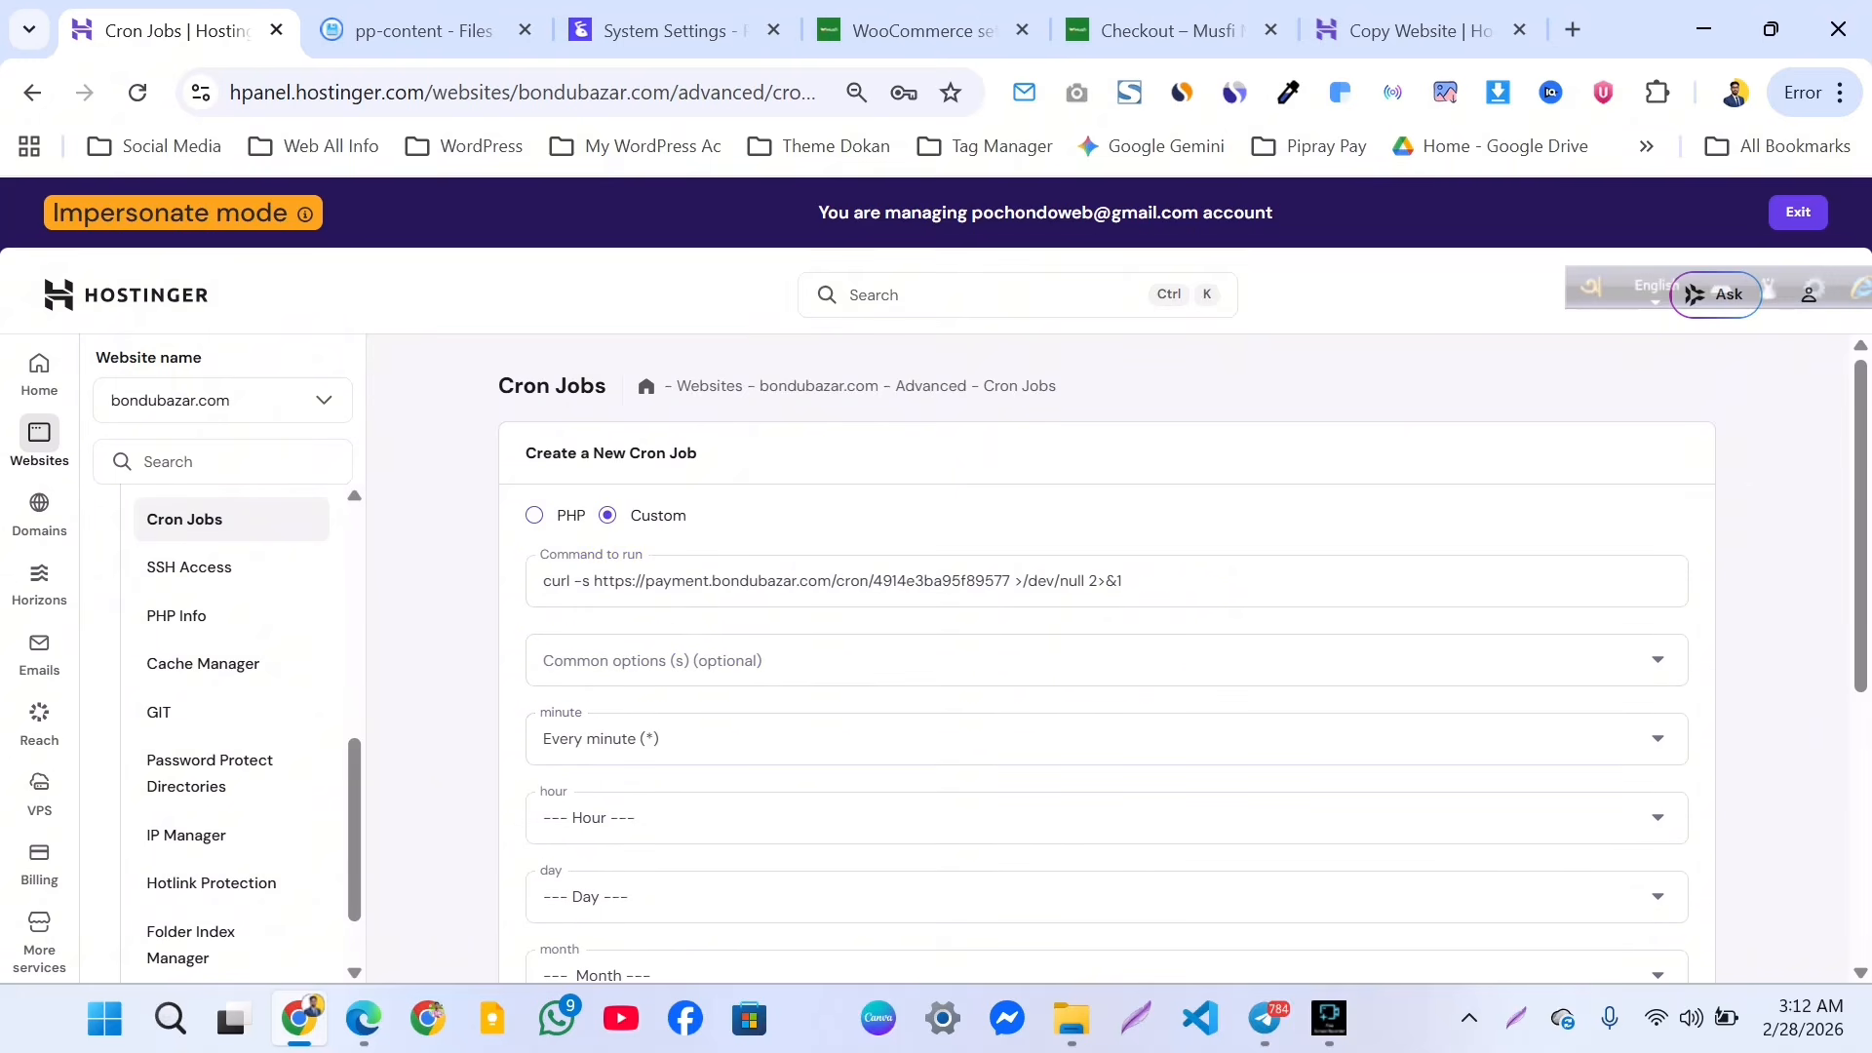
scroll(604, 819, "down", 1)
left_click(624, 672)
scroll(624, 785, "down", 3)
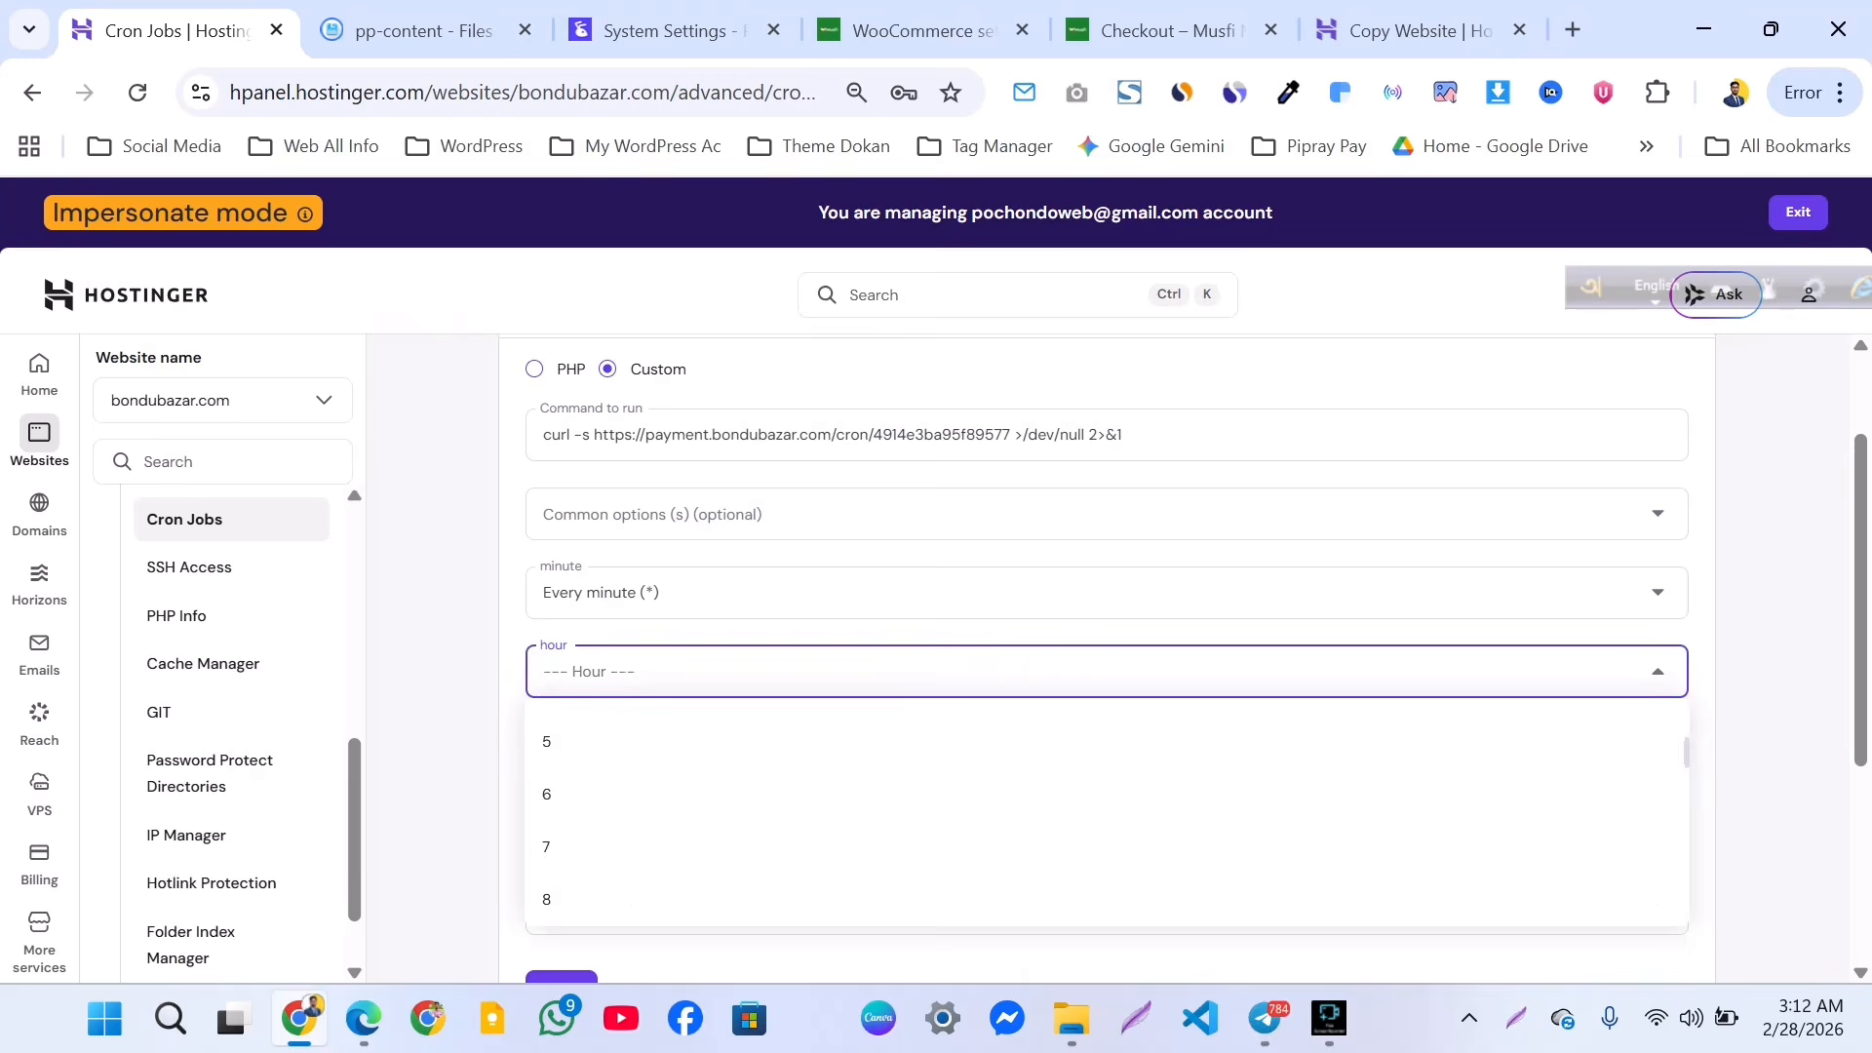
scroll(624, 828, "down", 10)
left_click(604, 732)
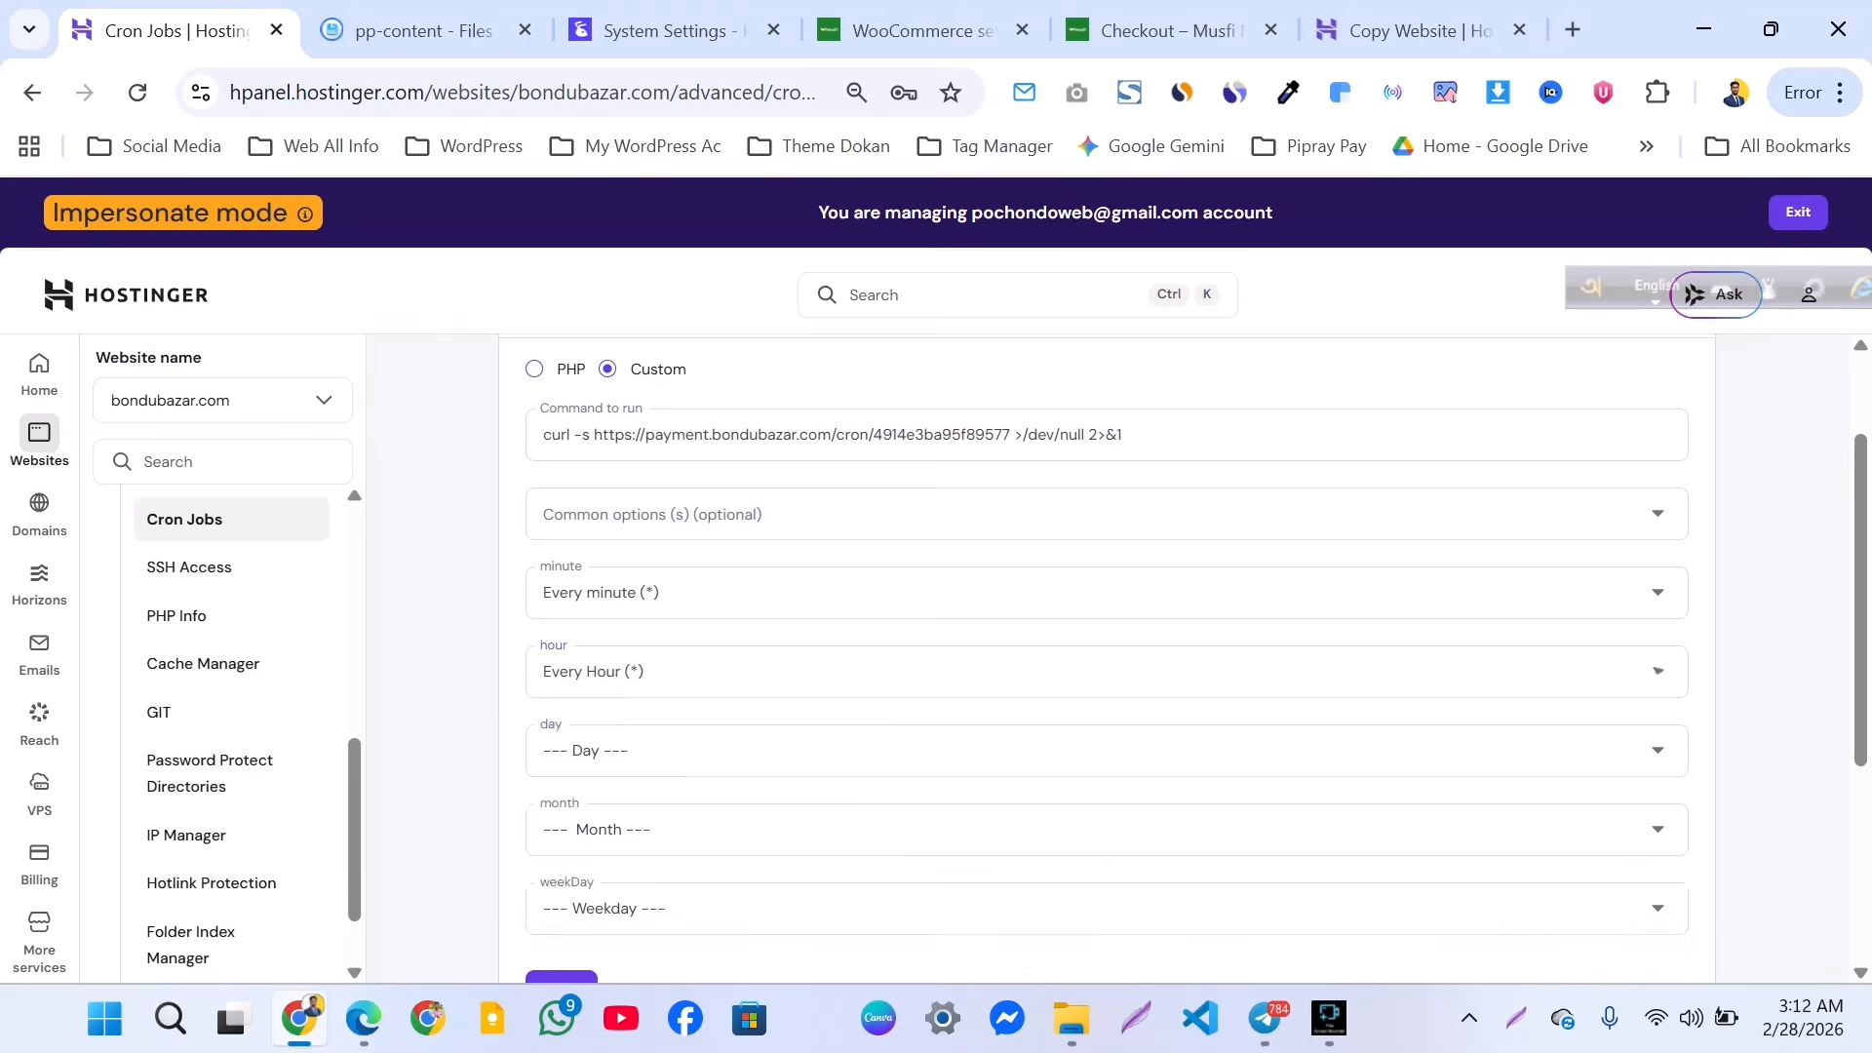
Complete the cron schedule with Every Day (*), Every Month (*) and Every Weekday (*), and save the cron job.
scroll(605, 732, "down", 2)
left_click(624, 458)
scroll(624, 583, "down", 2)
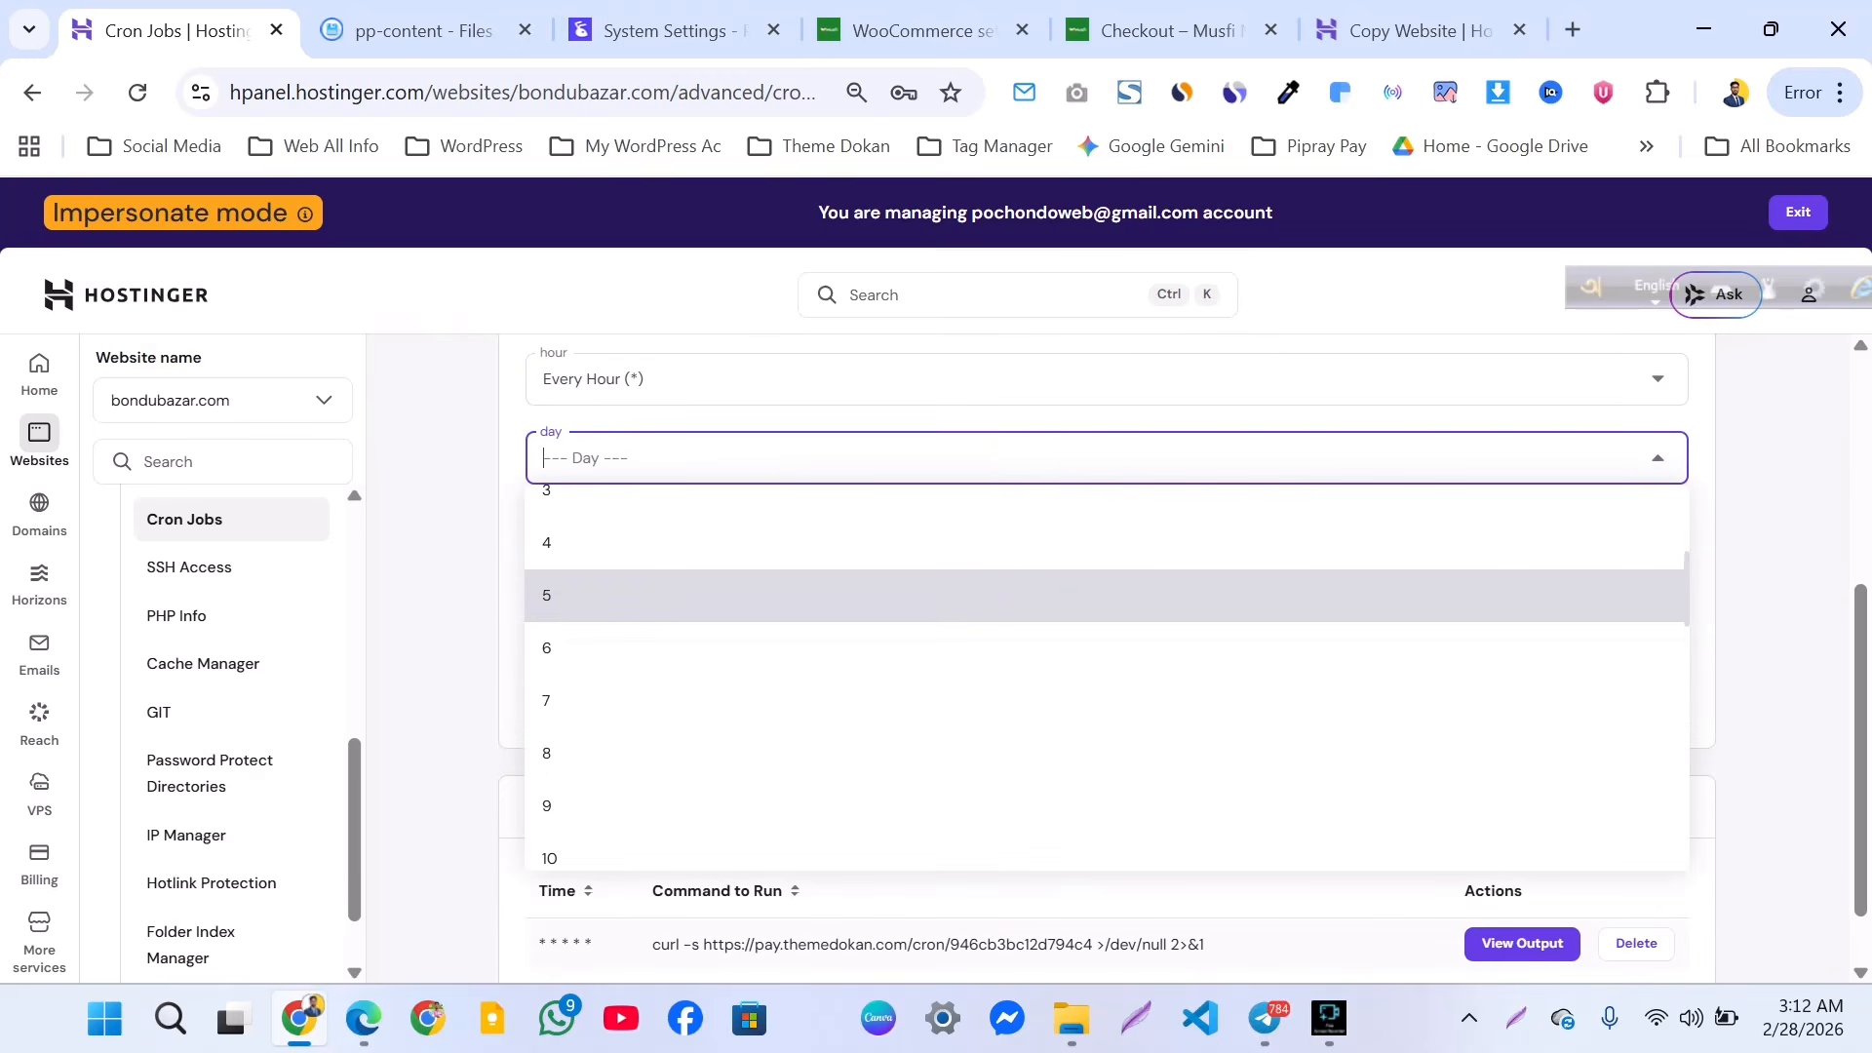
scroll(624, 595, "up", 3)
left_click(604, 563)
left_click(624, 537)
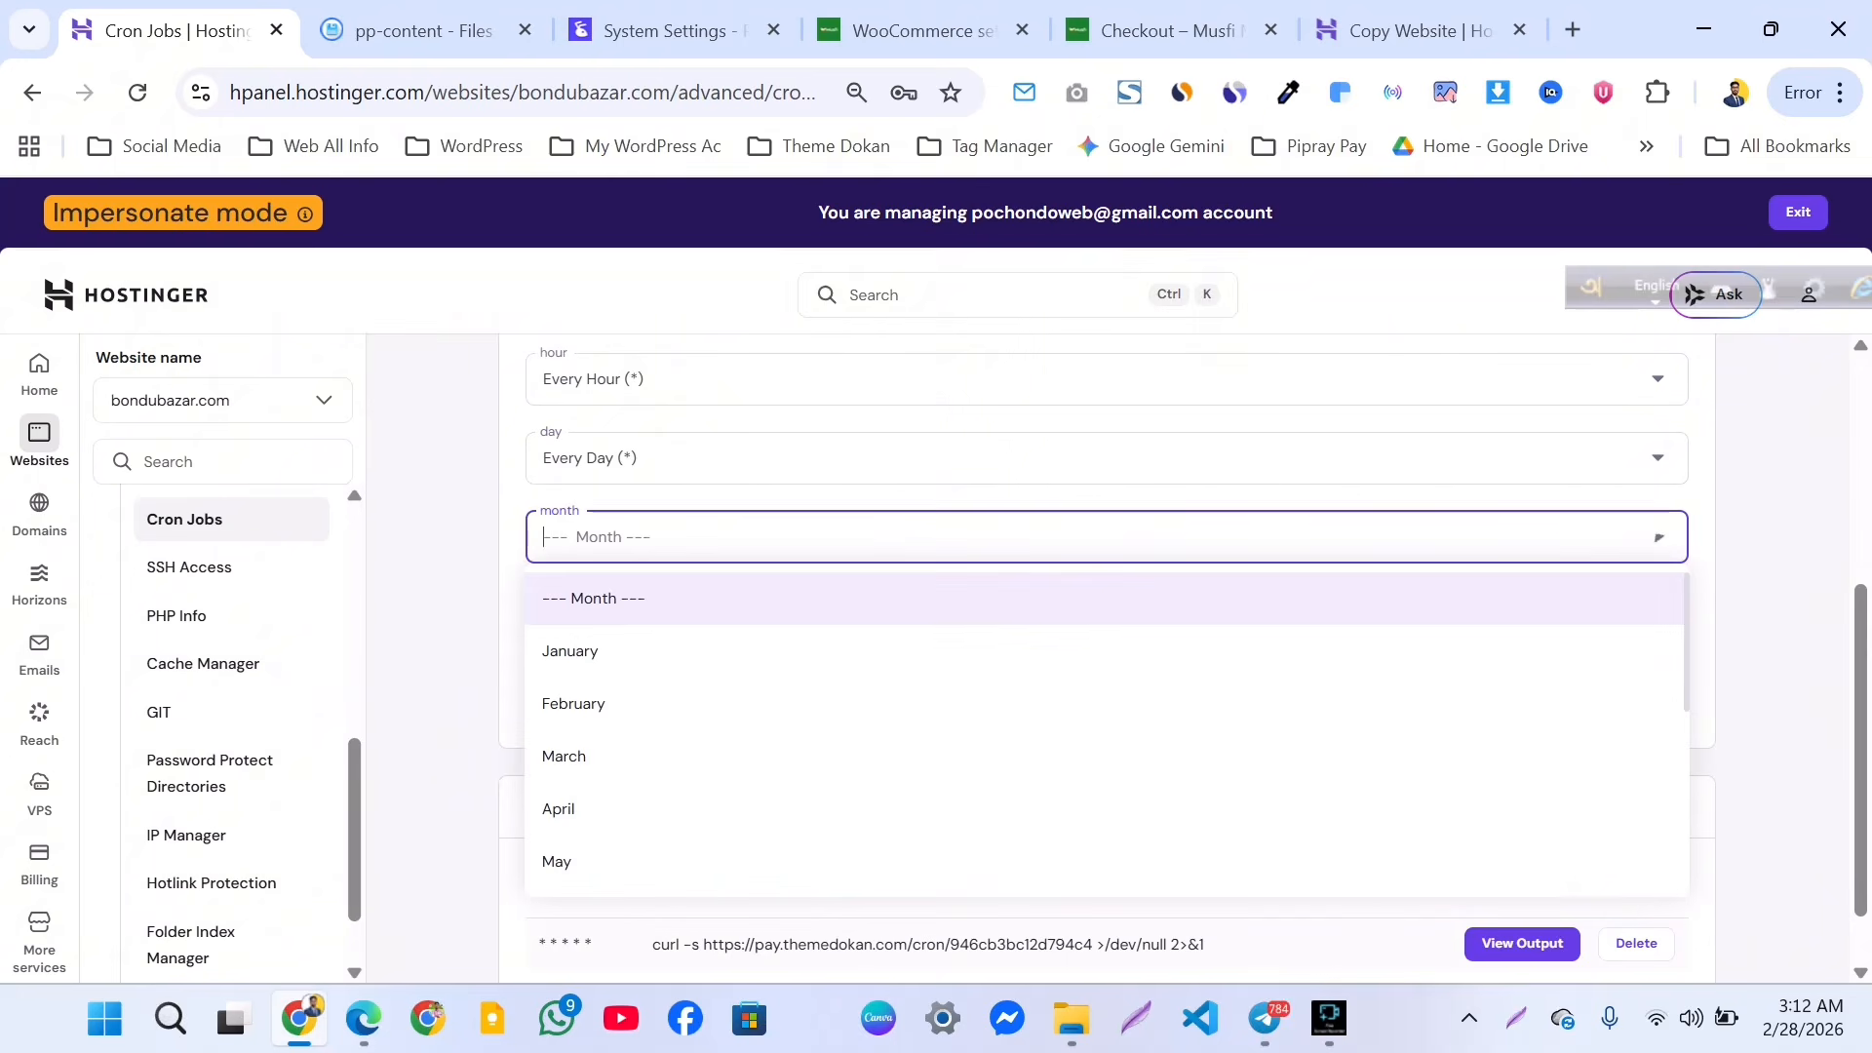
scroll(624, 809, "down", 8)
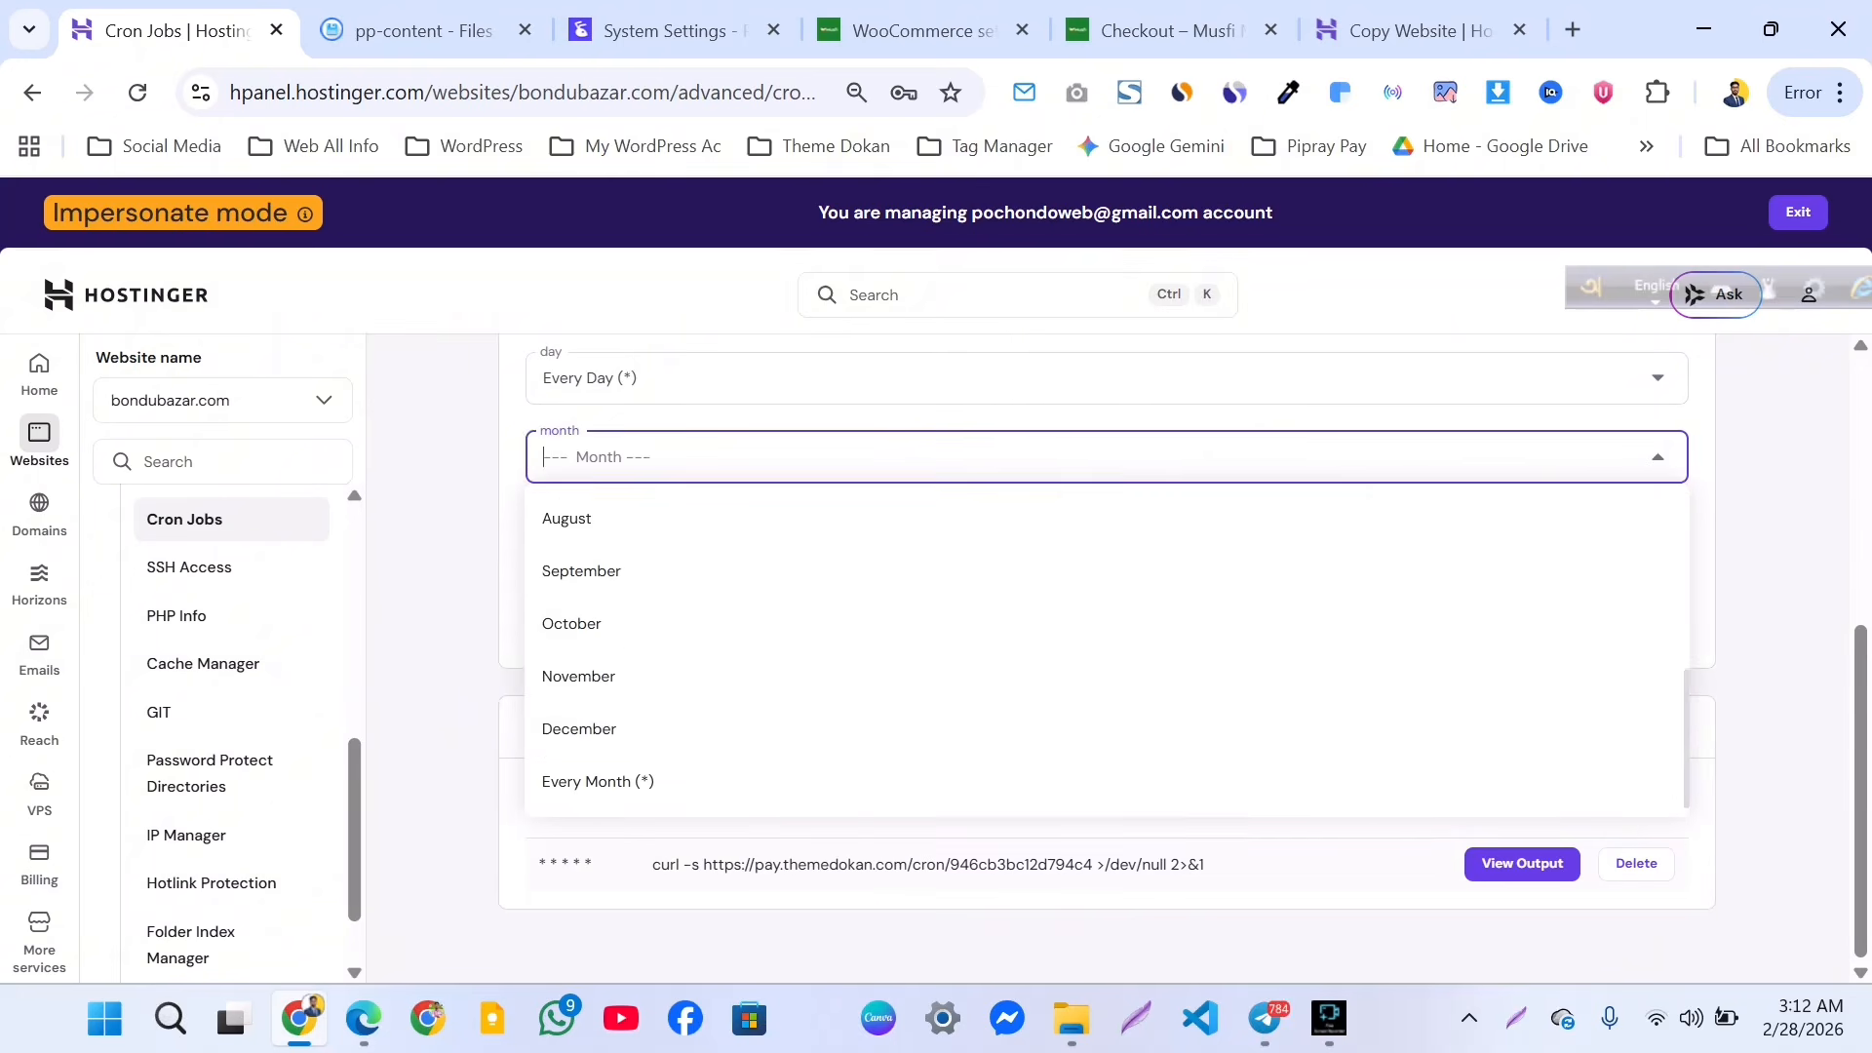
left_click(624, 777)
left_click(624, 536)
scroll(624, 702, "down", 3)
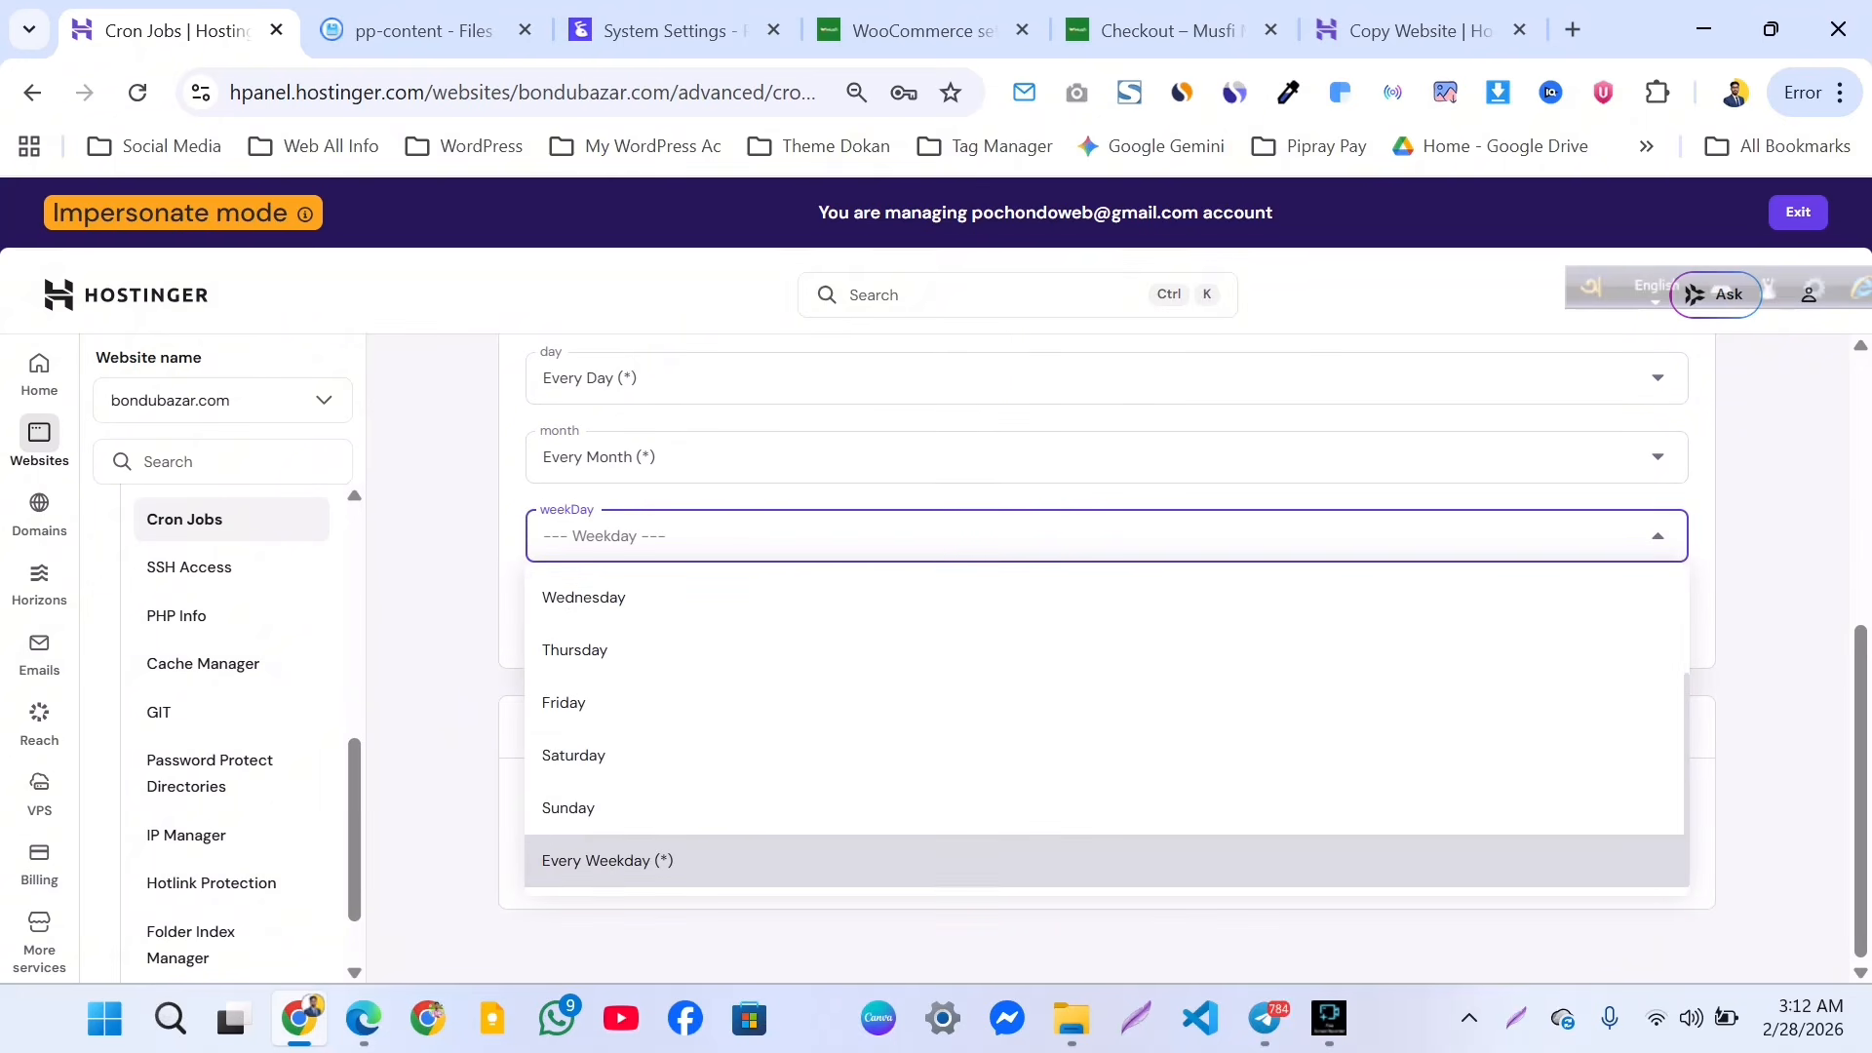
left_click(624, 861)
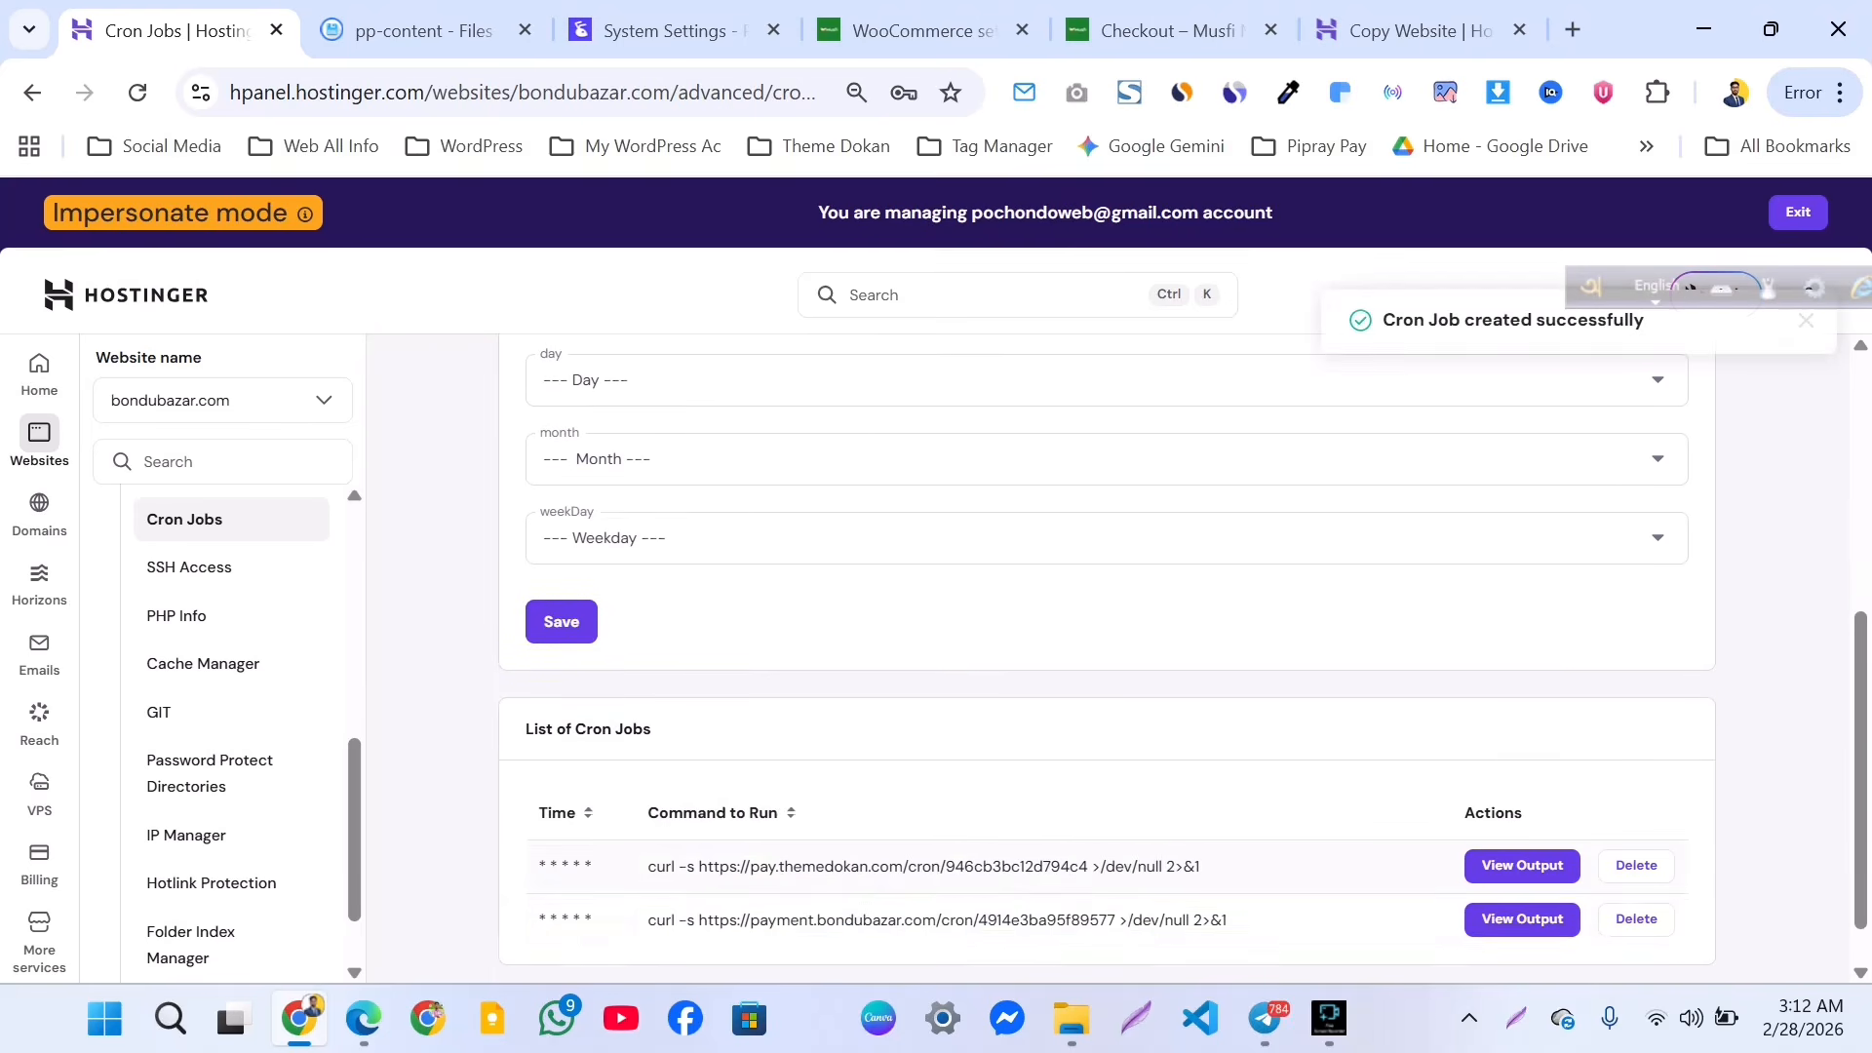
scroll(1106, 659, "up", 3)
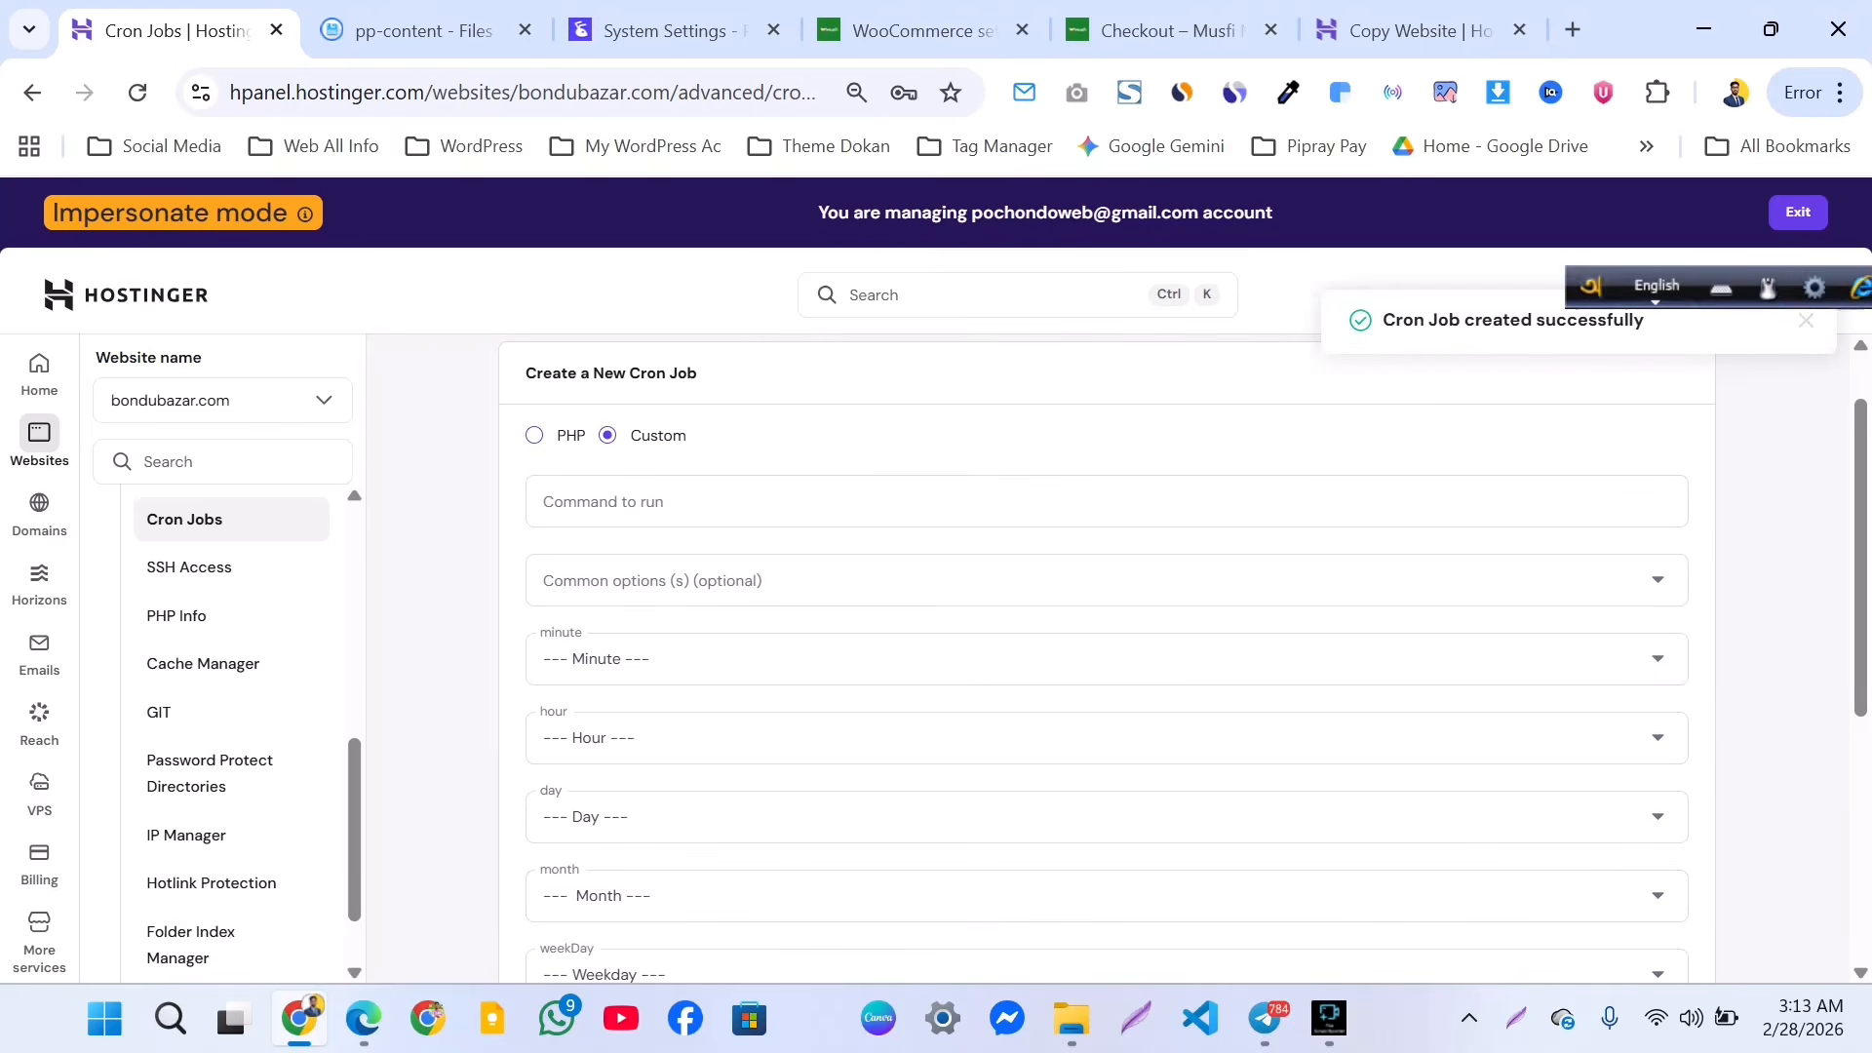
scroll(1106, 659, "up", 1)
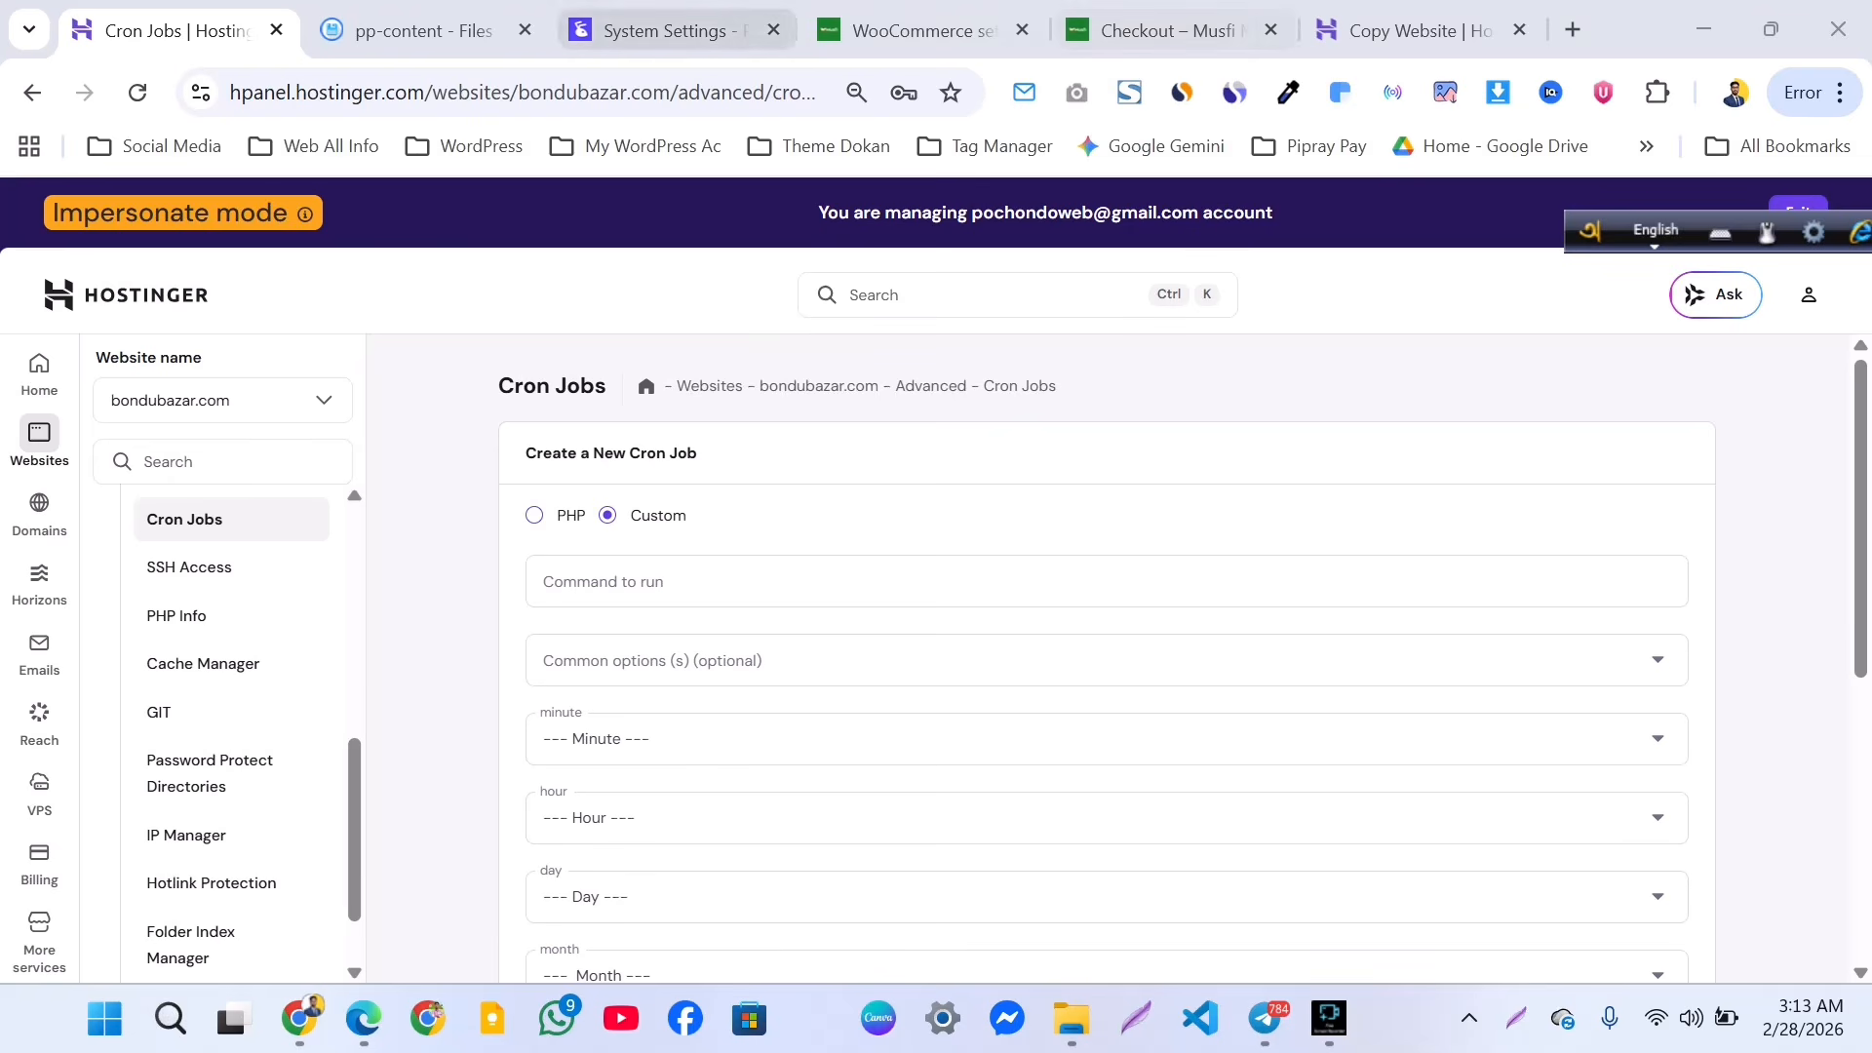
Return to PipraPay and open the general settings of the bondu bazar brand at its basic information.
left_click(663, 30)
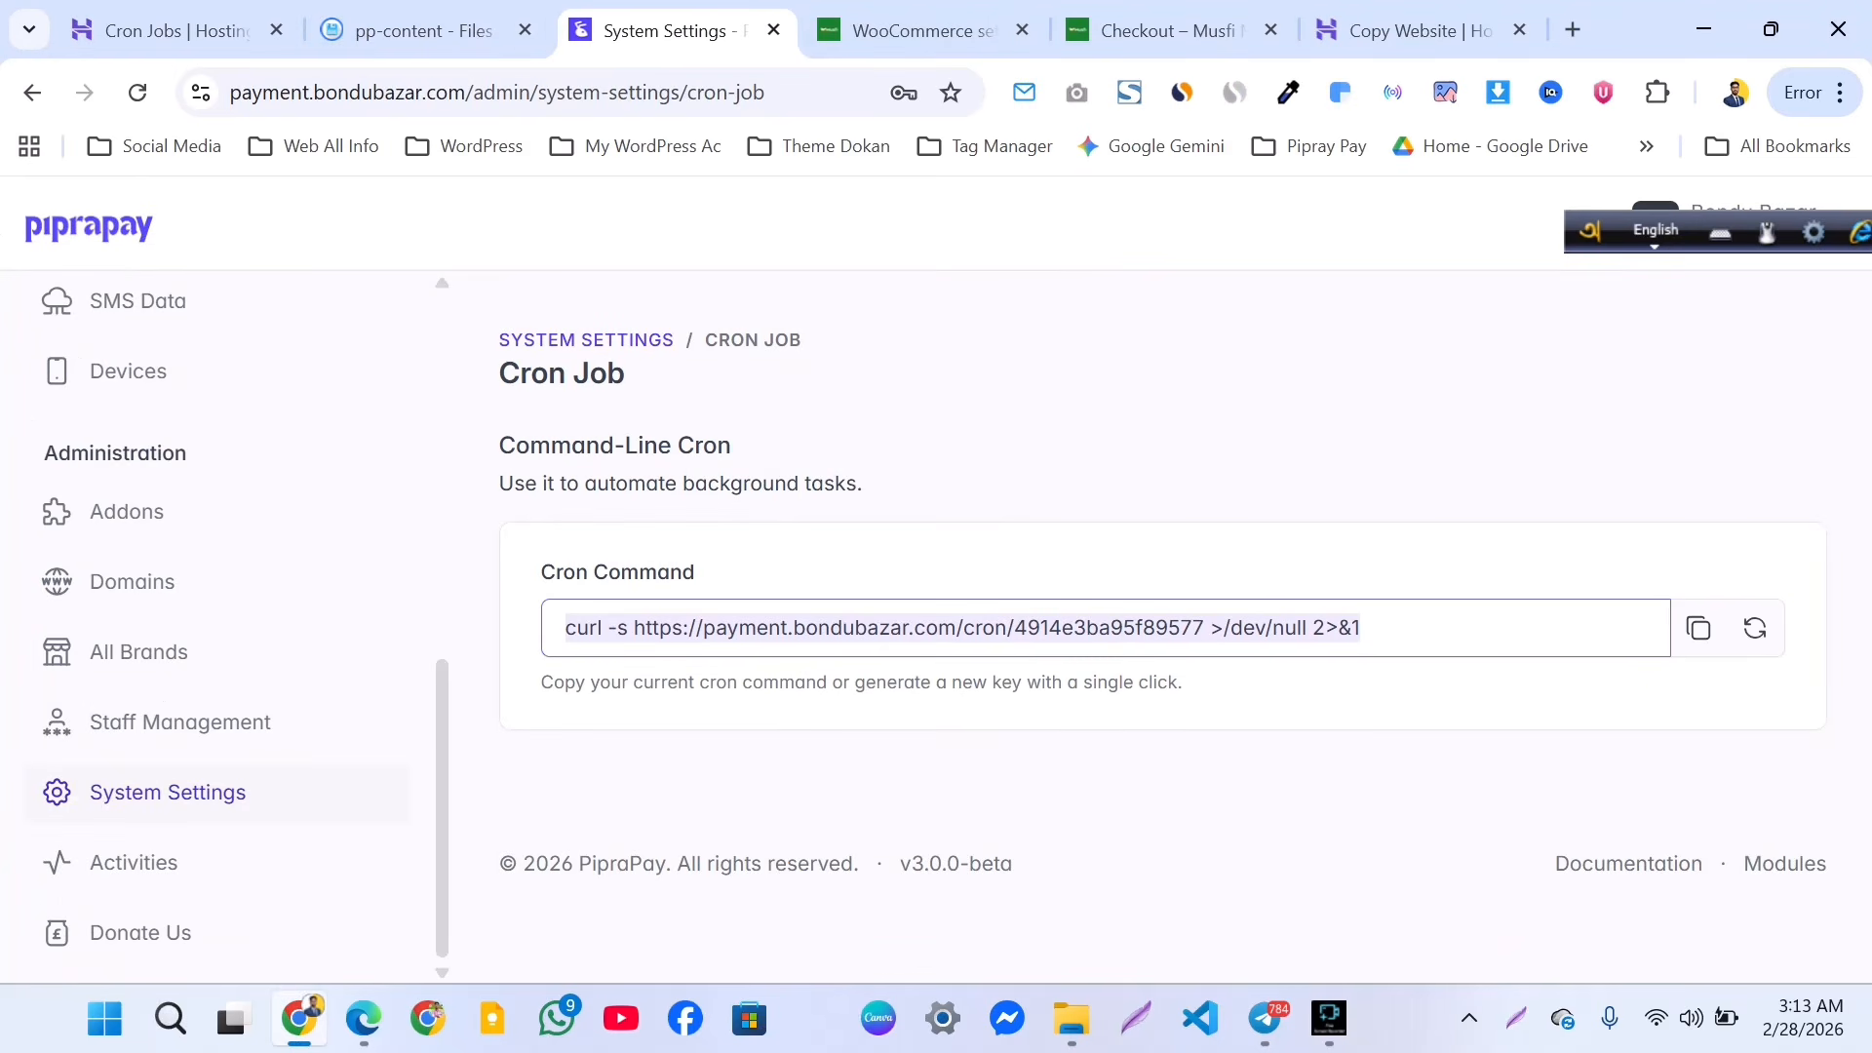
scroll(224, 624, "up", 8)
scroll(225, 624, "down", 3)
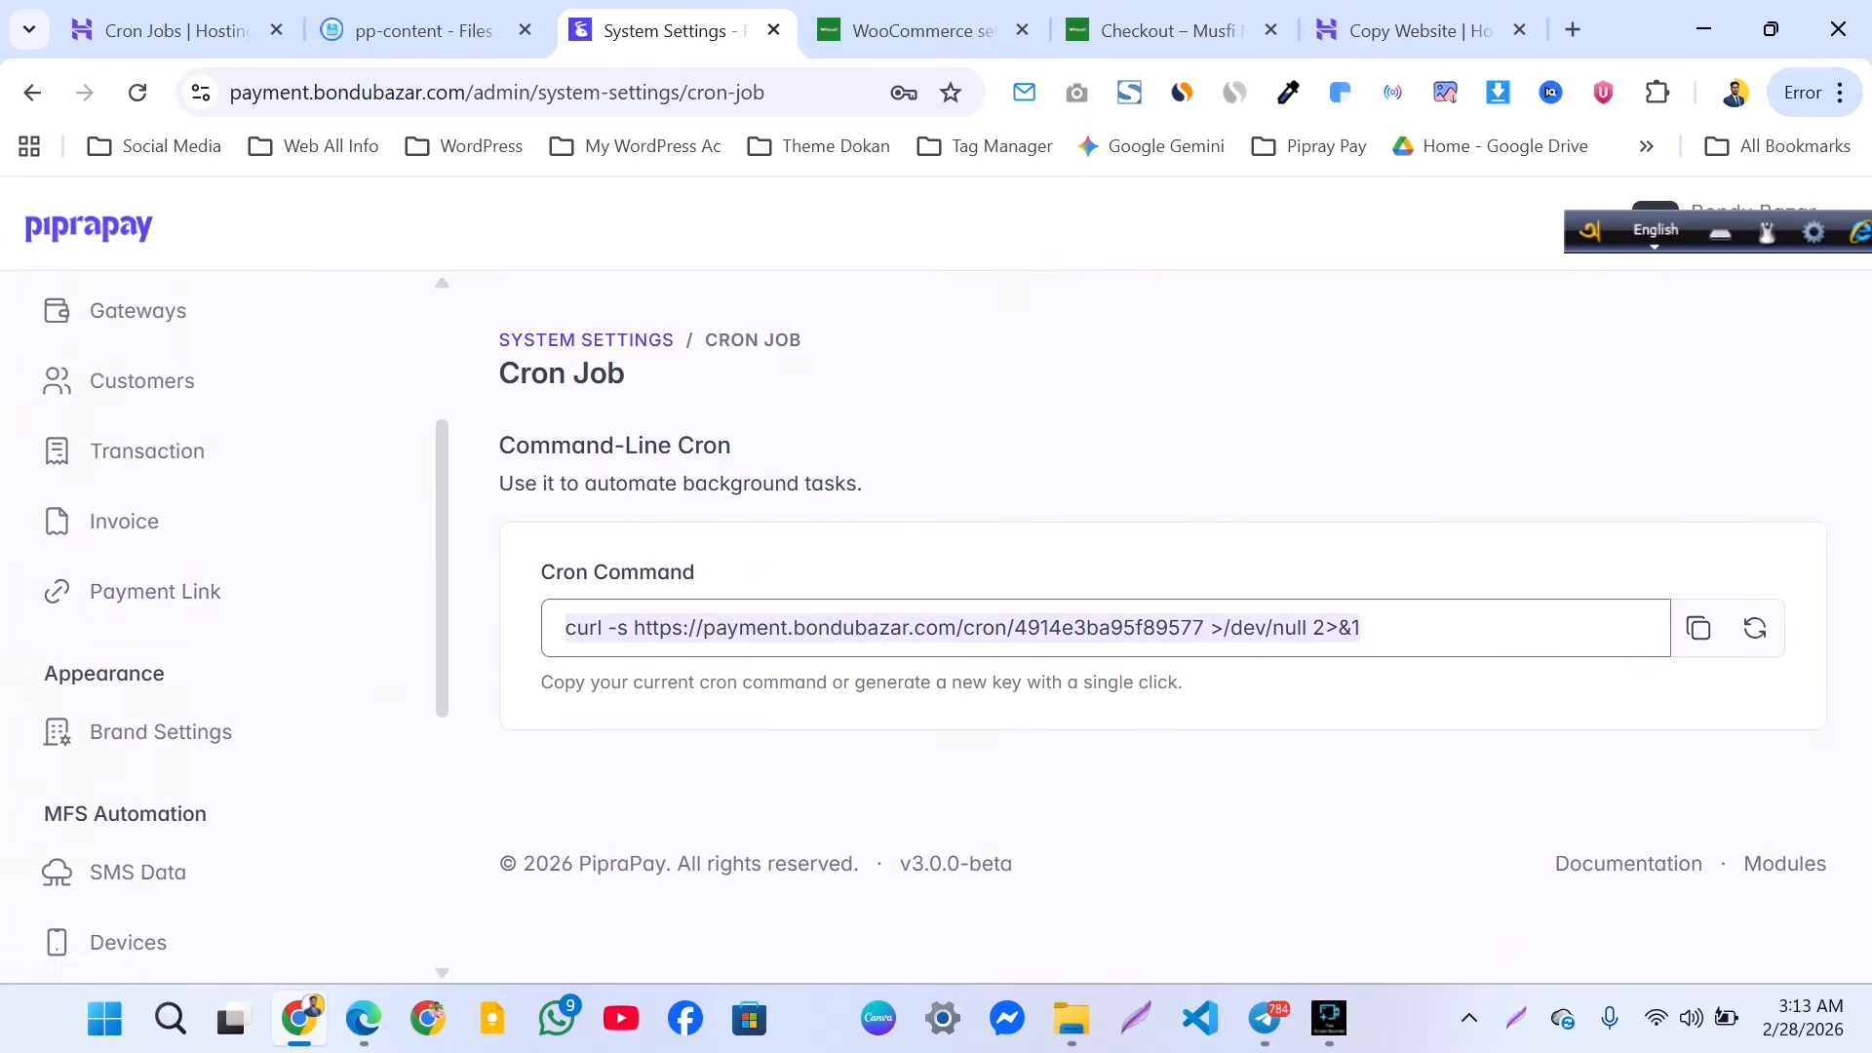
left_click(160, 731)
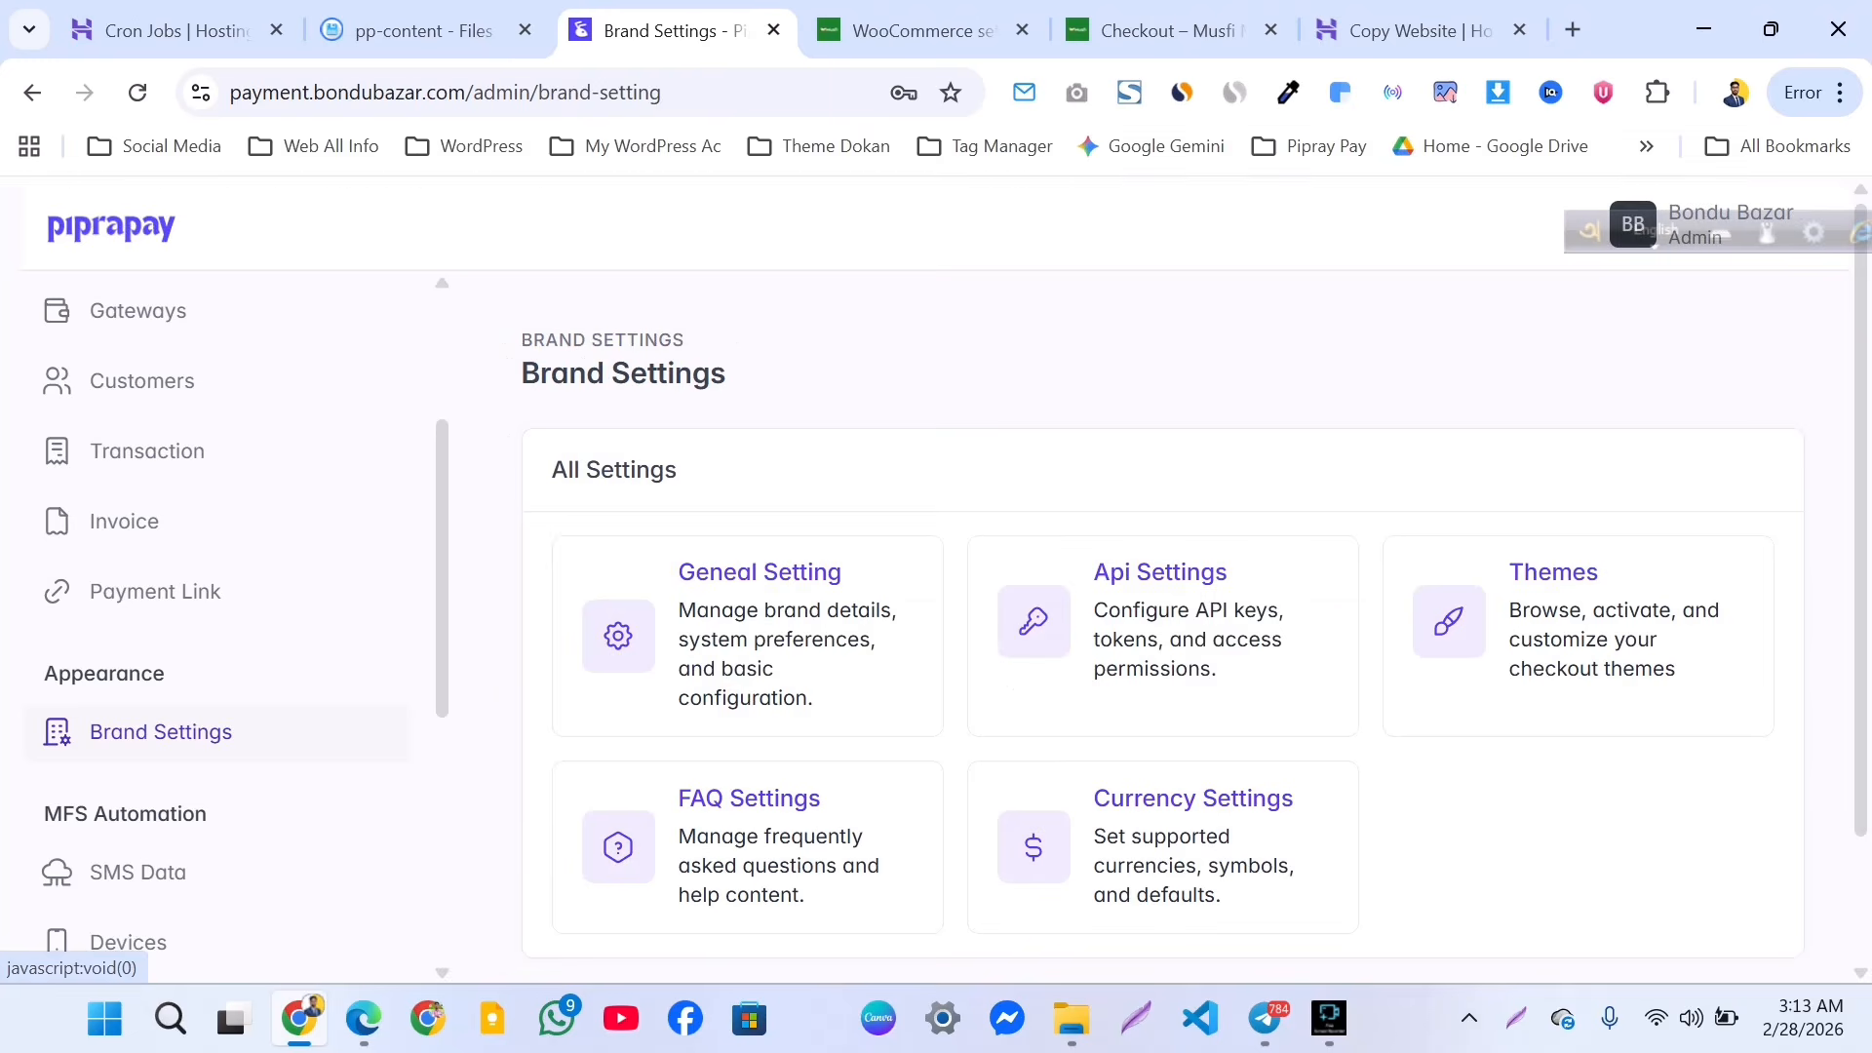
left_click(760, 574)
scroll(1163, 624, "down", 3)
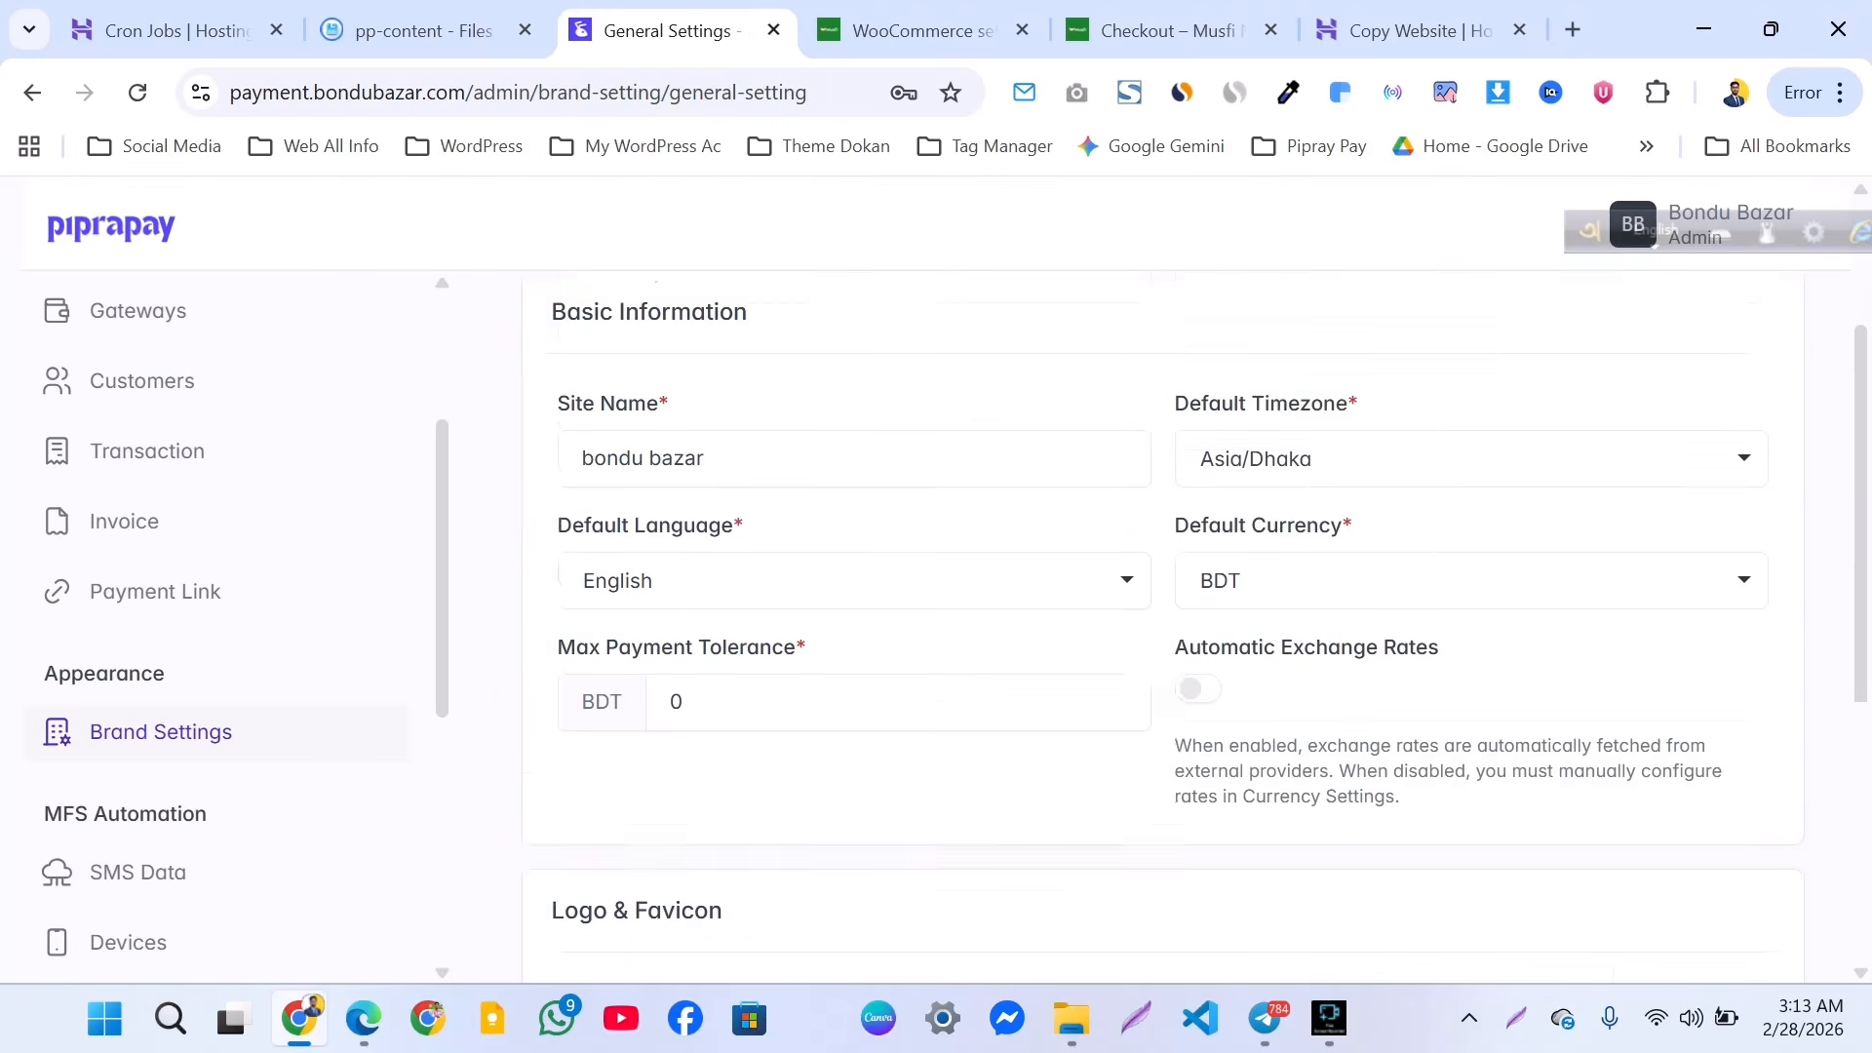
scroll(854, 624, "down", 2)
scroll(854, 624, "up", 1)
left_click(819, 425)
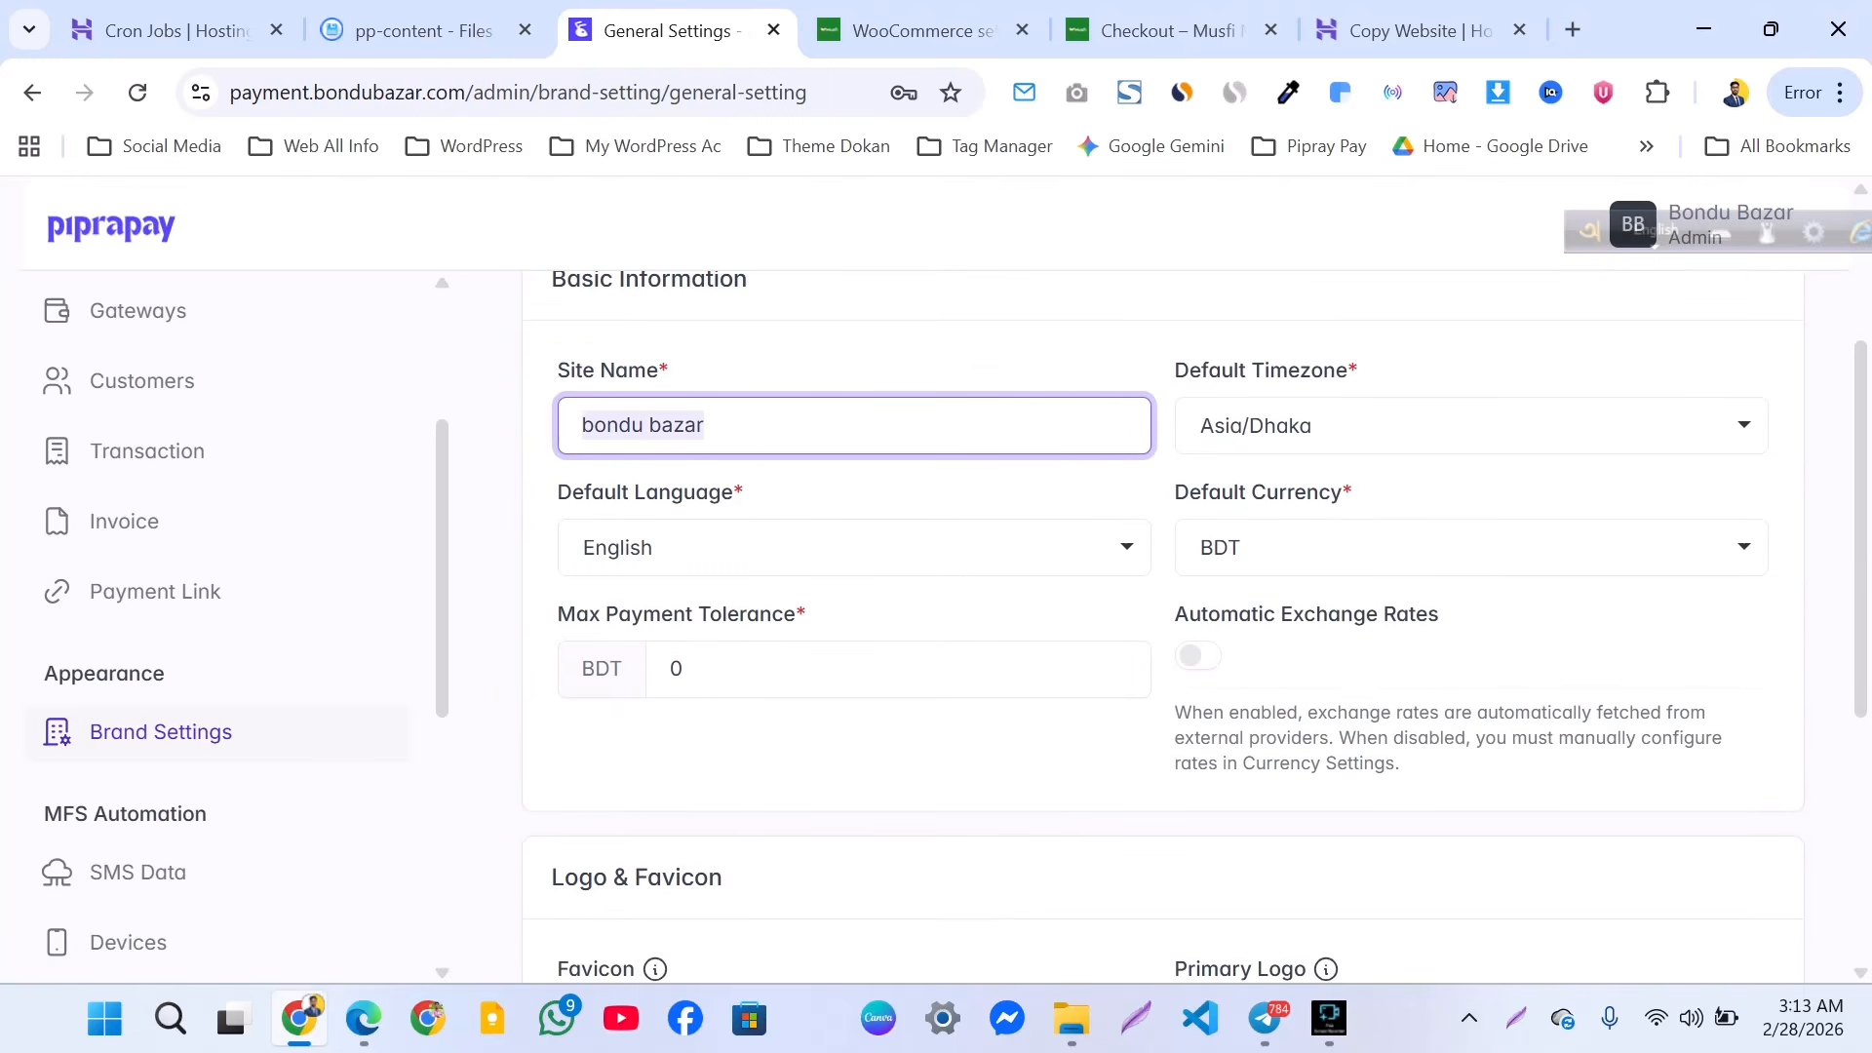
Look over the bondubazar.com checkout page and return to the brand's general settings in PipraPay.
scroll(1160, 624, "up", 2)
scroll(1161, 624, "down", 2)
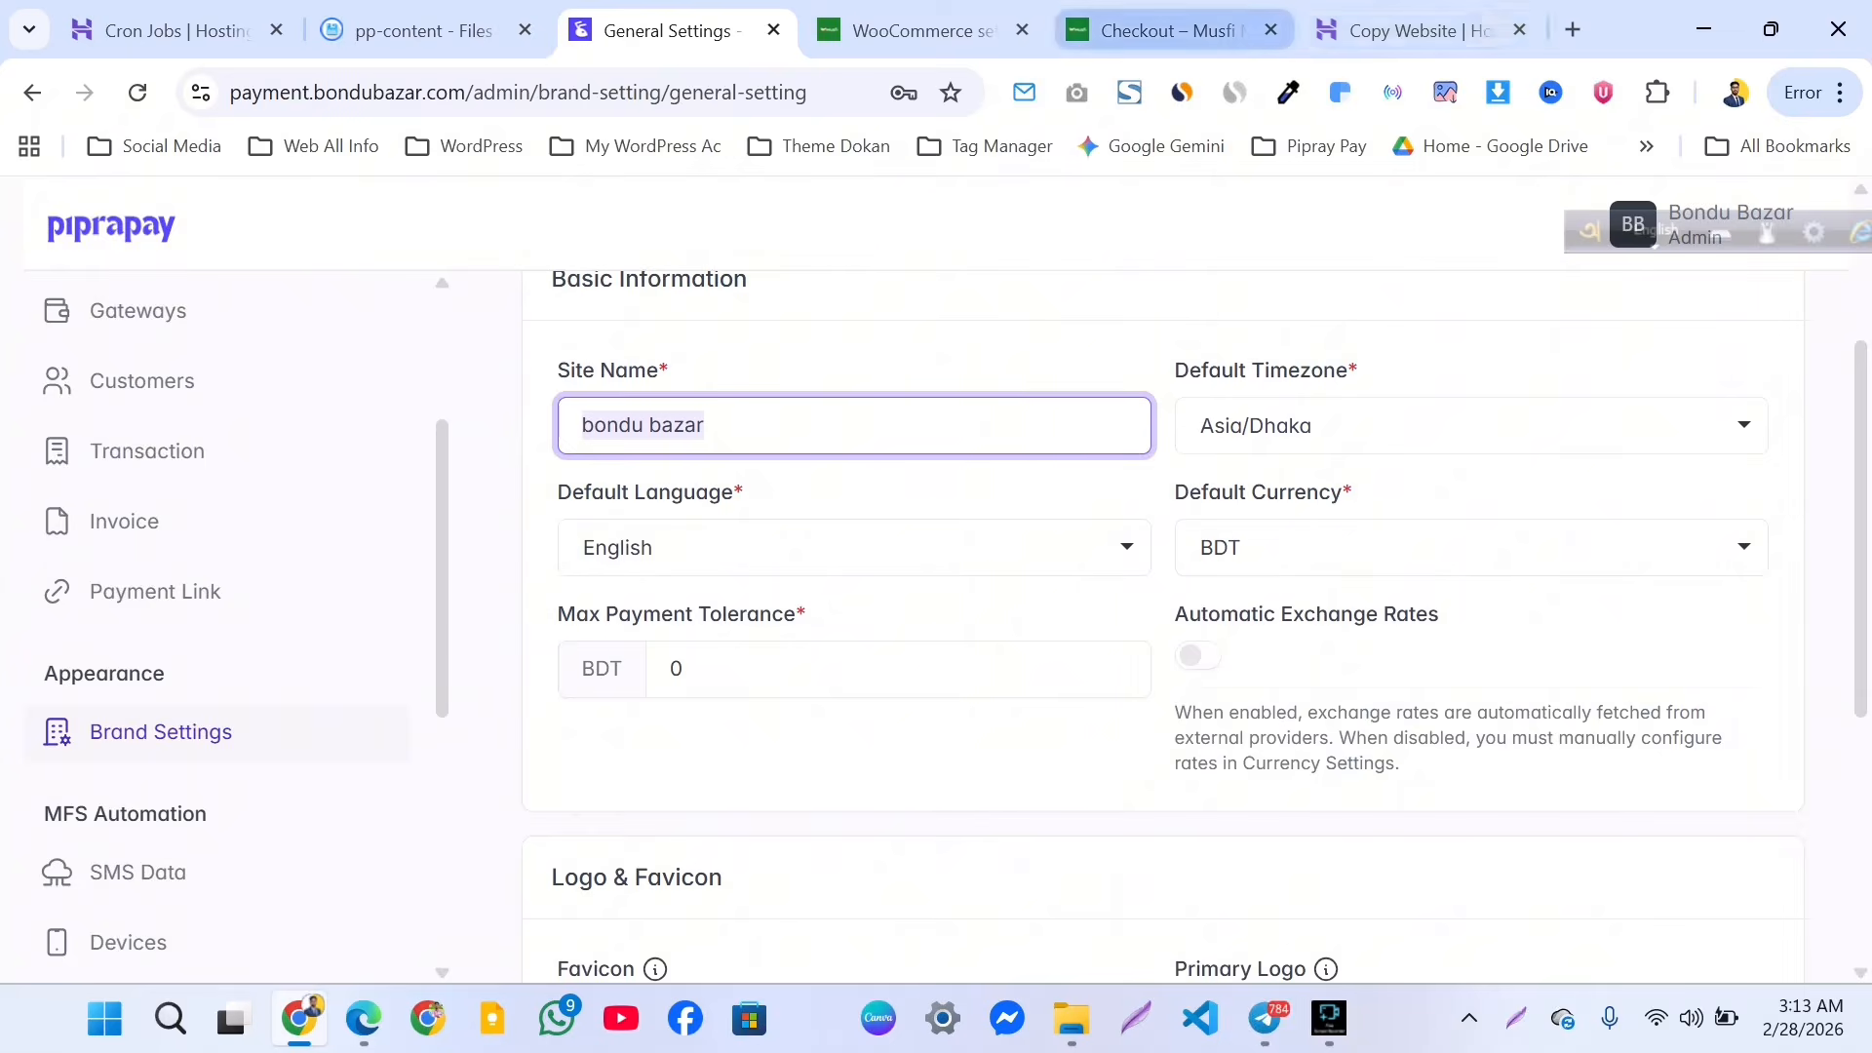
left_click(1160, 31)
scroll(936, 585, "up", 6)
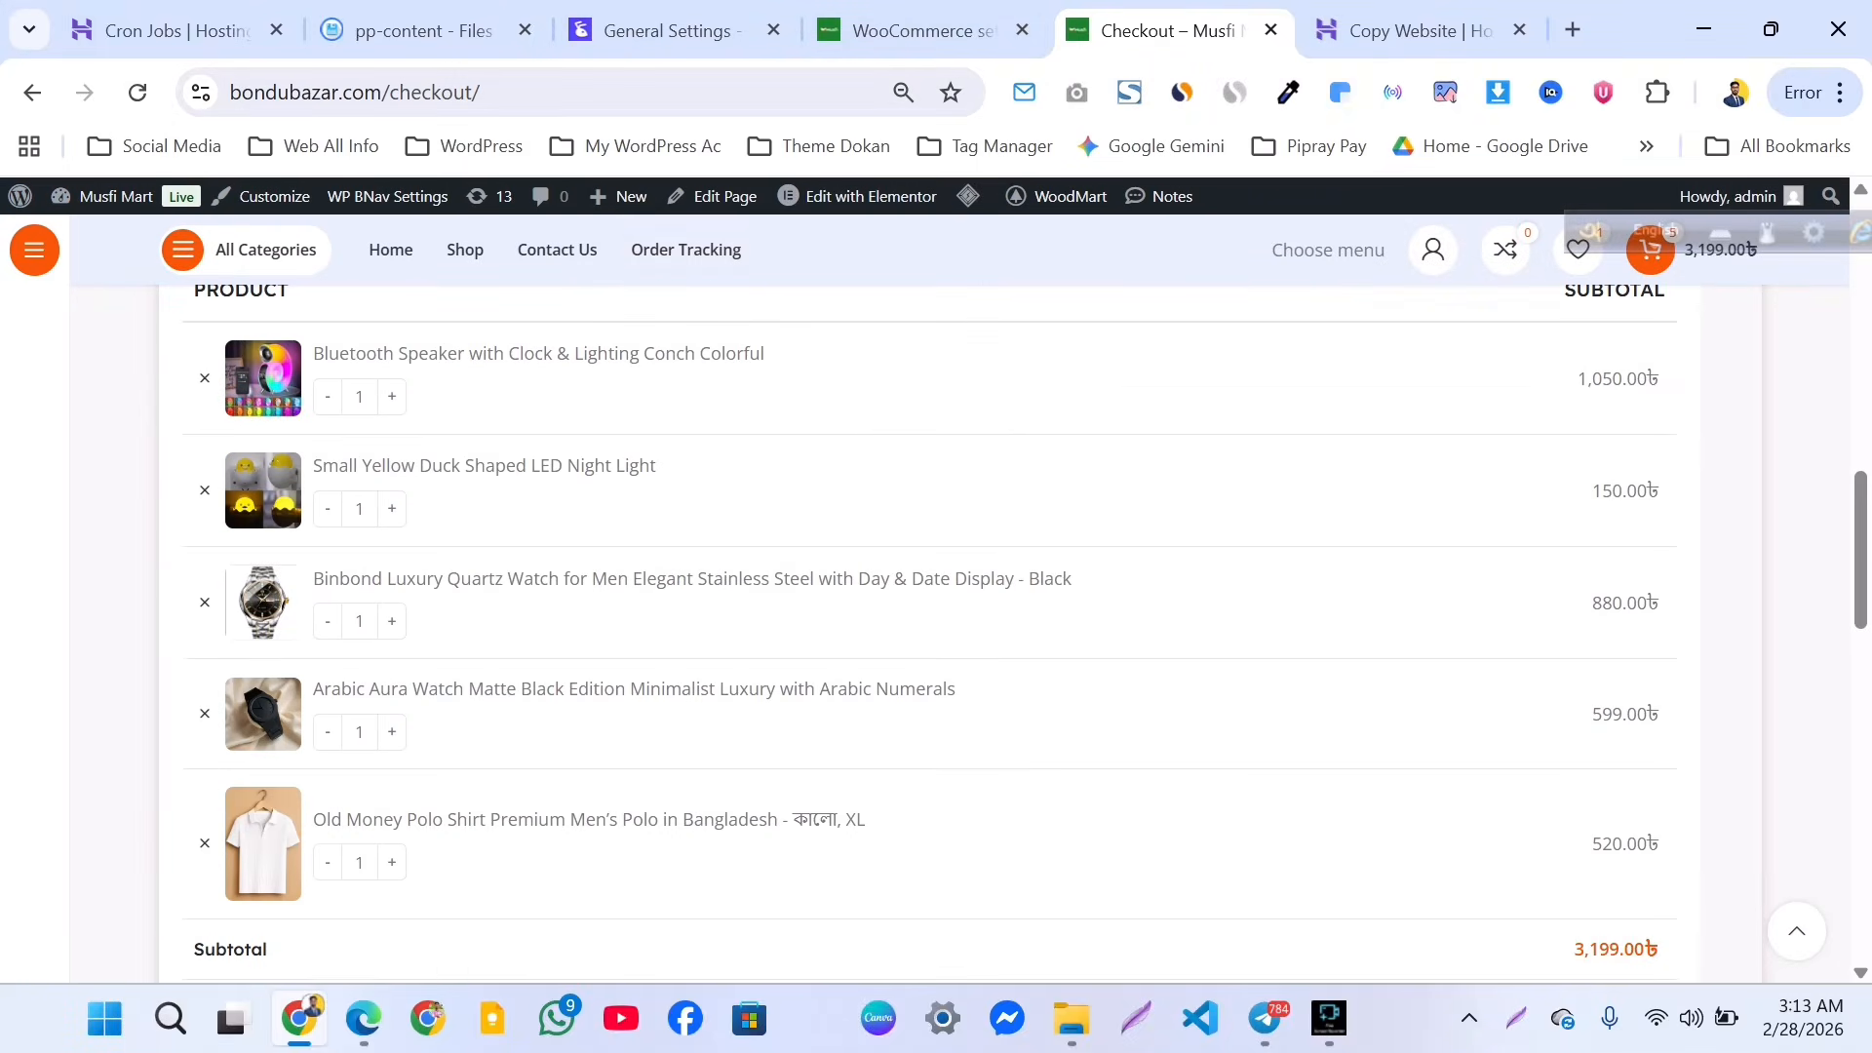
left_click(921, 30)
left_click(670, 30)
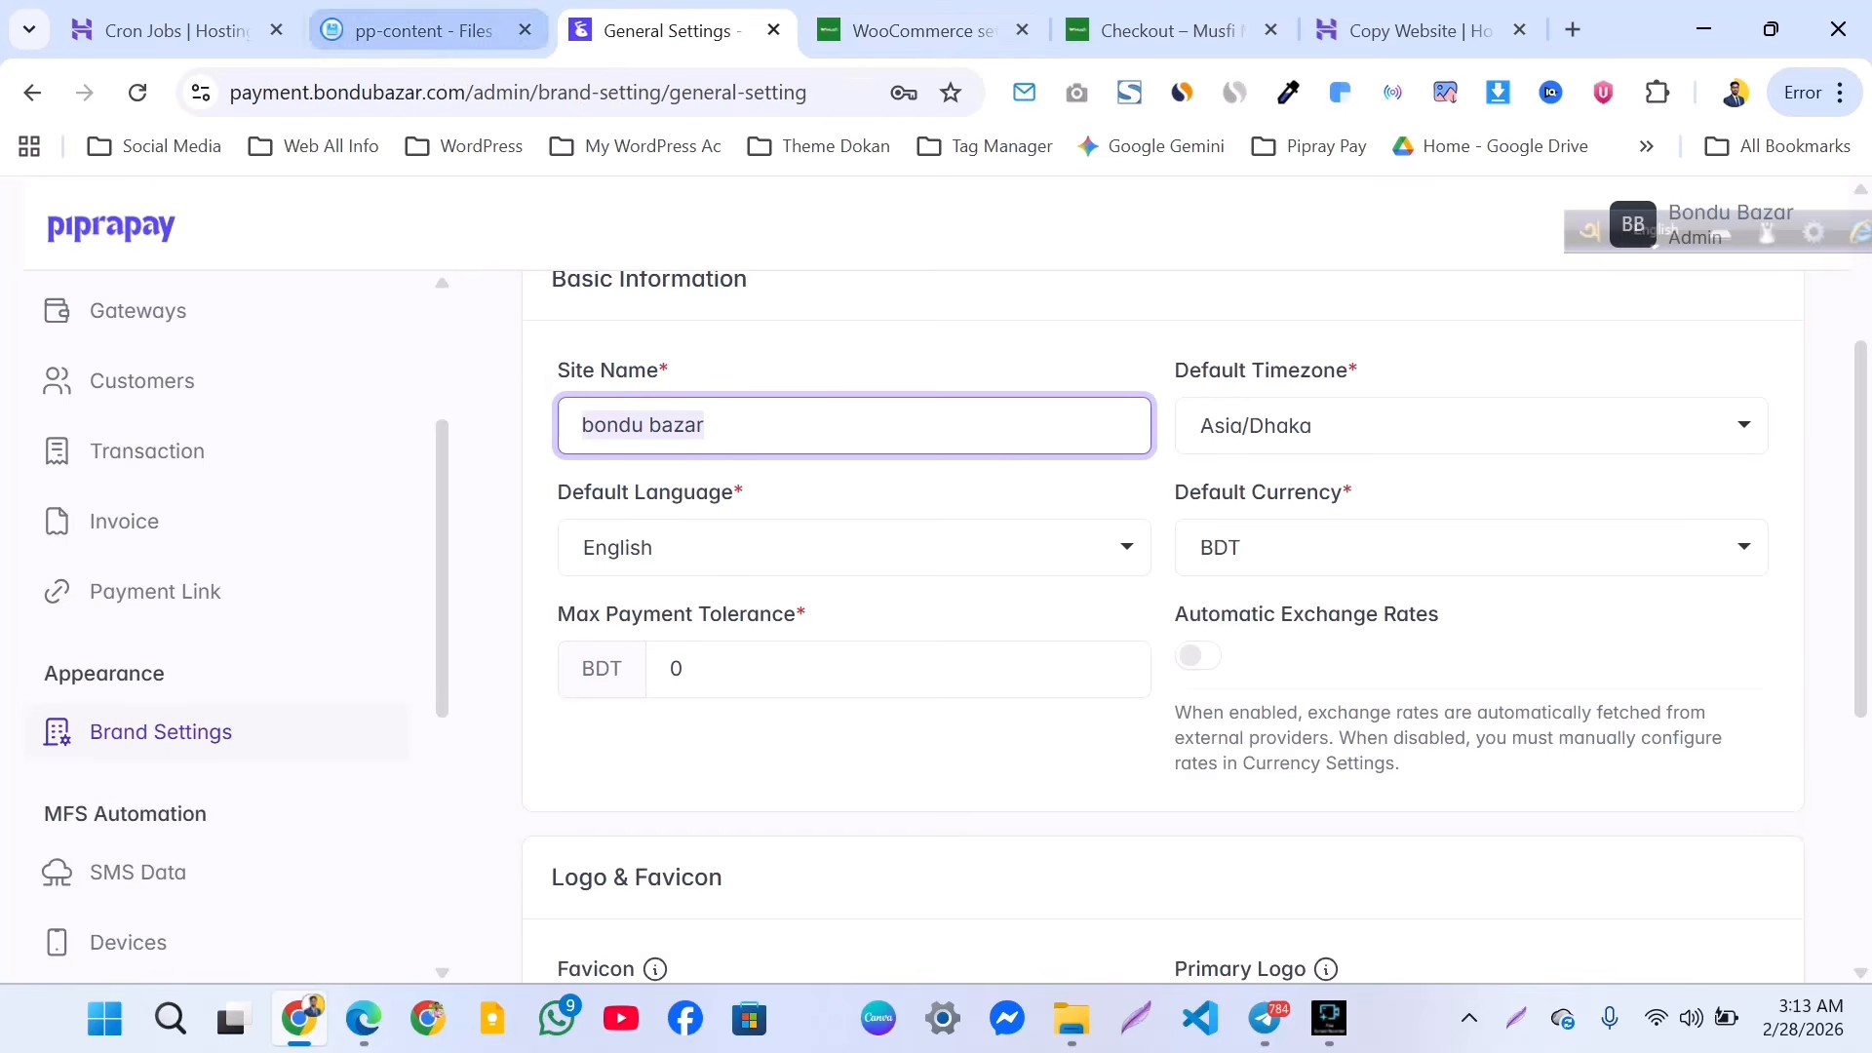
scroll(1160, 624, "up", 3)
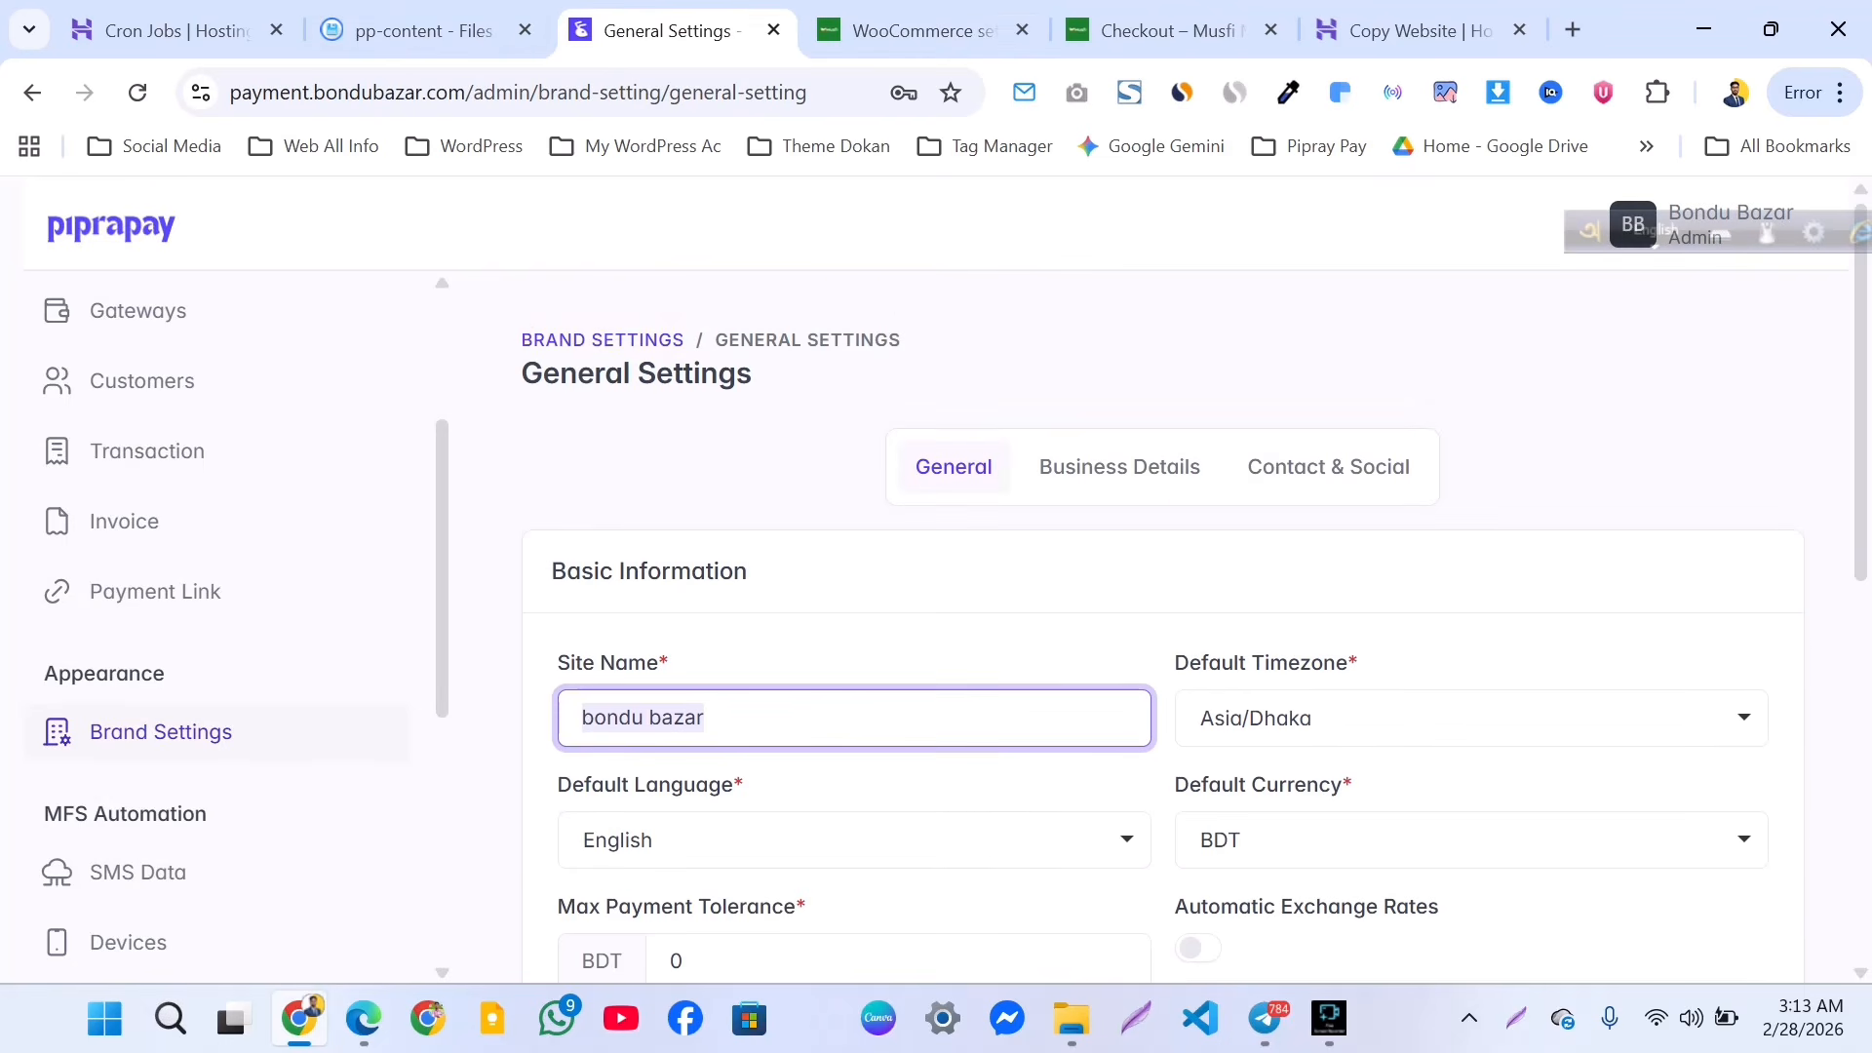
scroll(1160, 624, "down", 3)
Check the brand's default timezone and default currency choices, and turn on automatic exchange rates.
left_click(1471, 426)
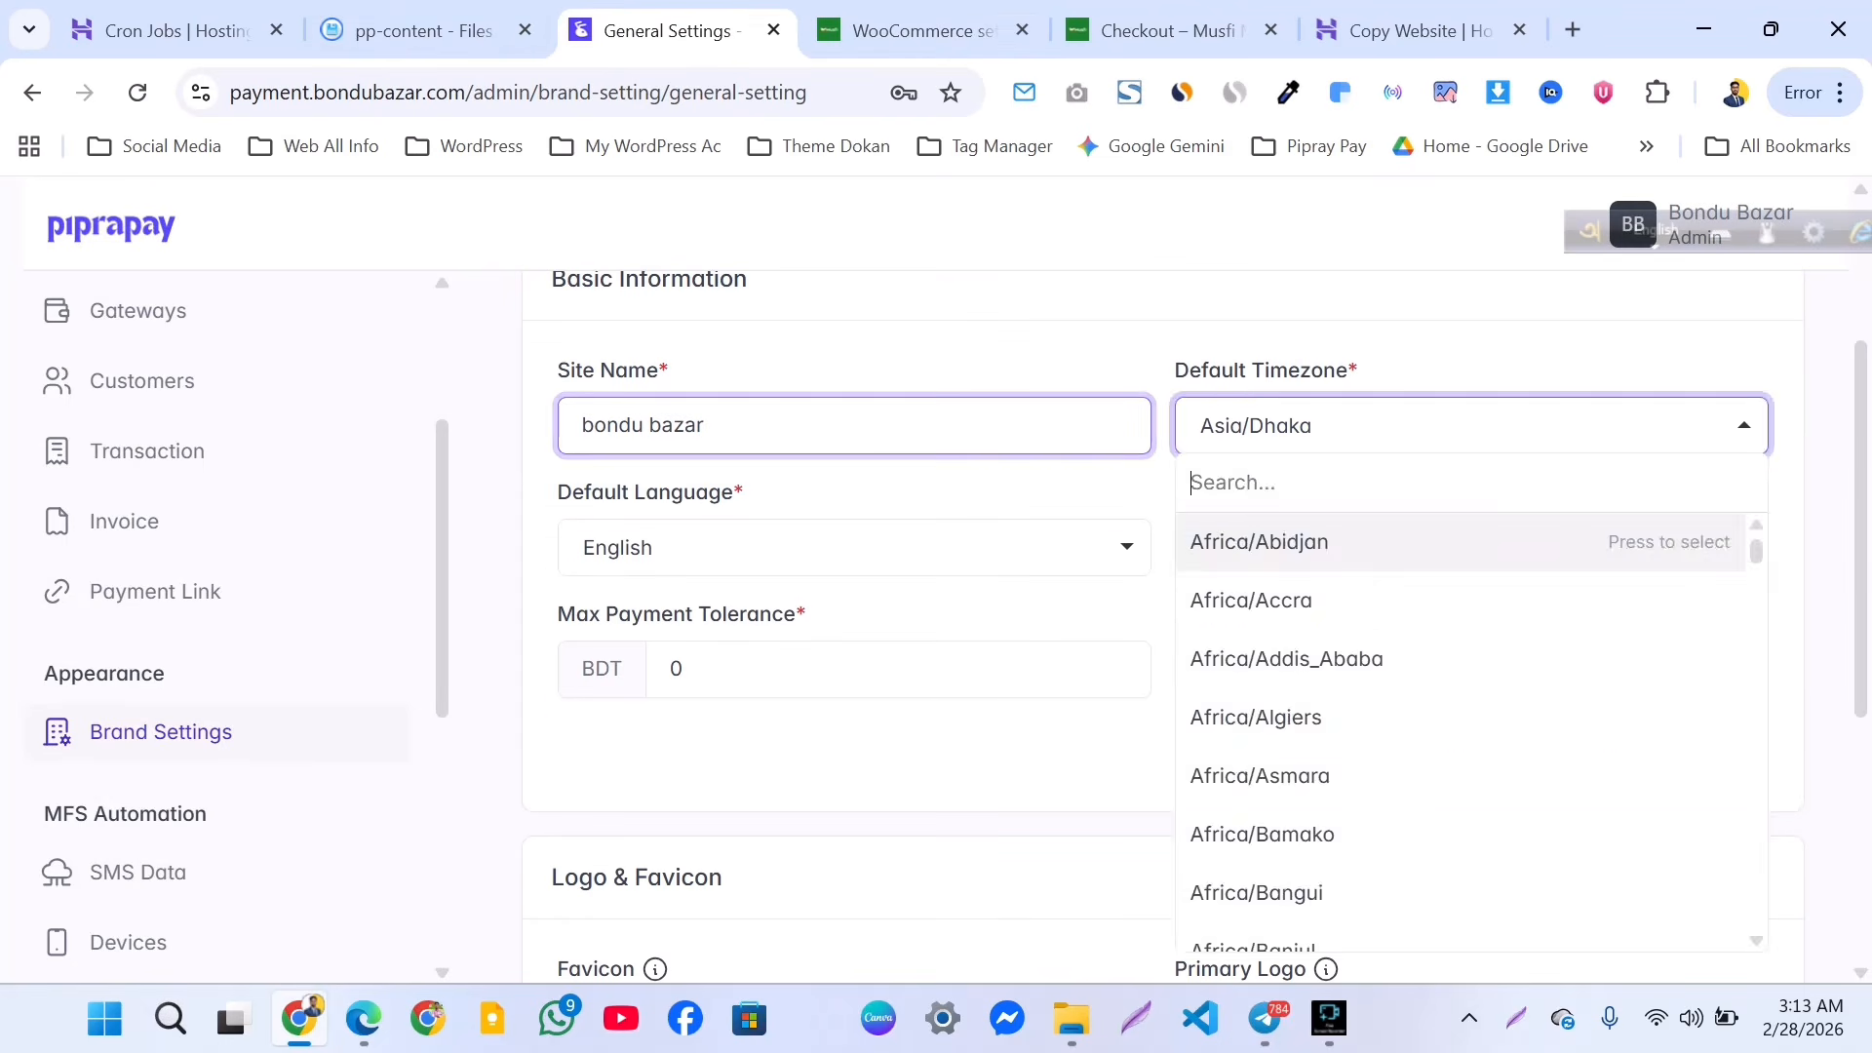
left_click(1471, 426)
left_click(1470, 548)
left_click(1470, 548)
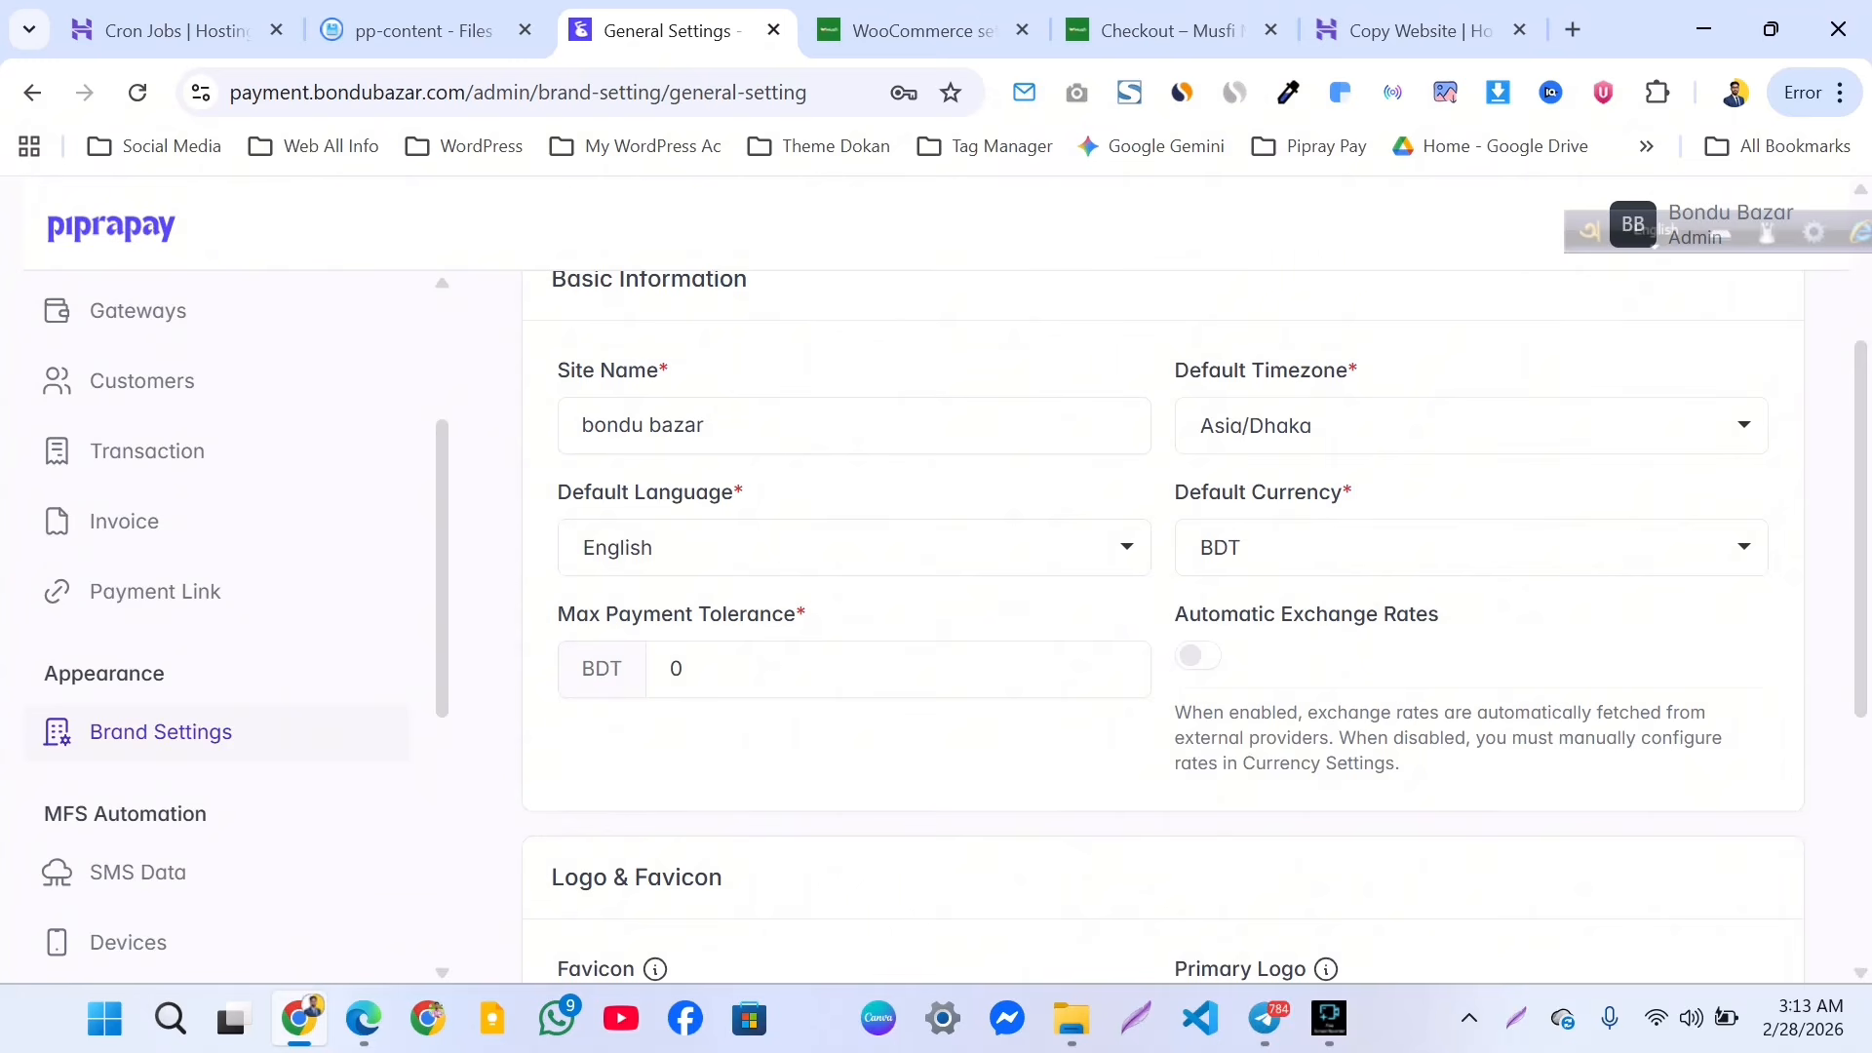
scroll(1161, 624, "down", 2)
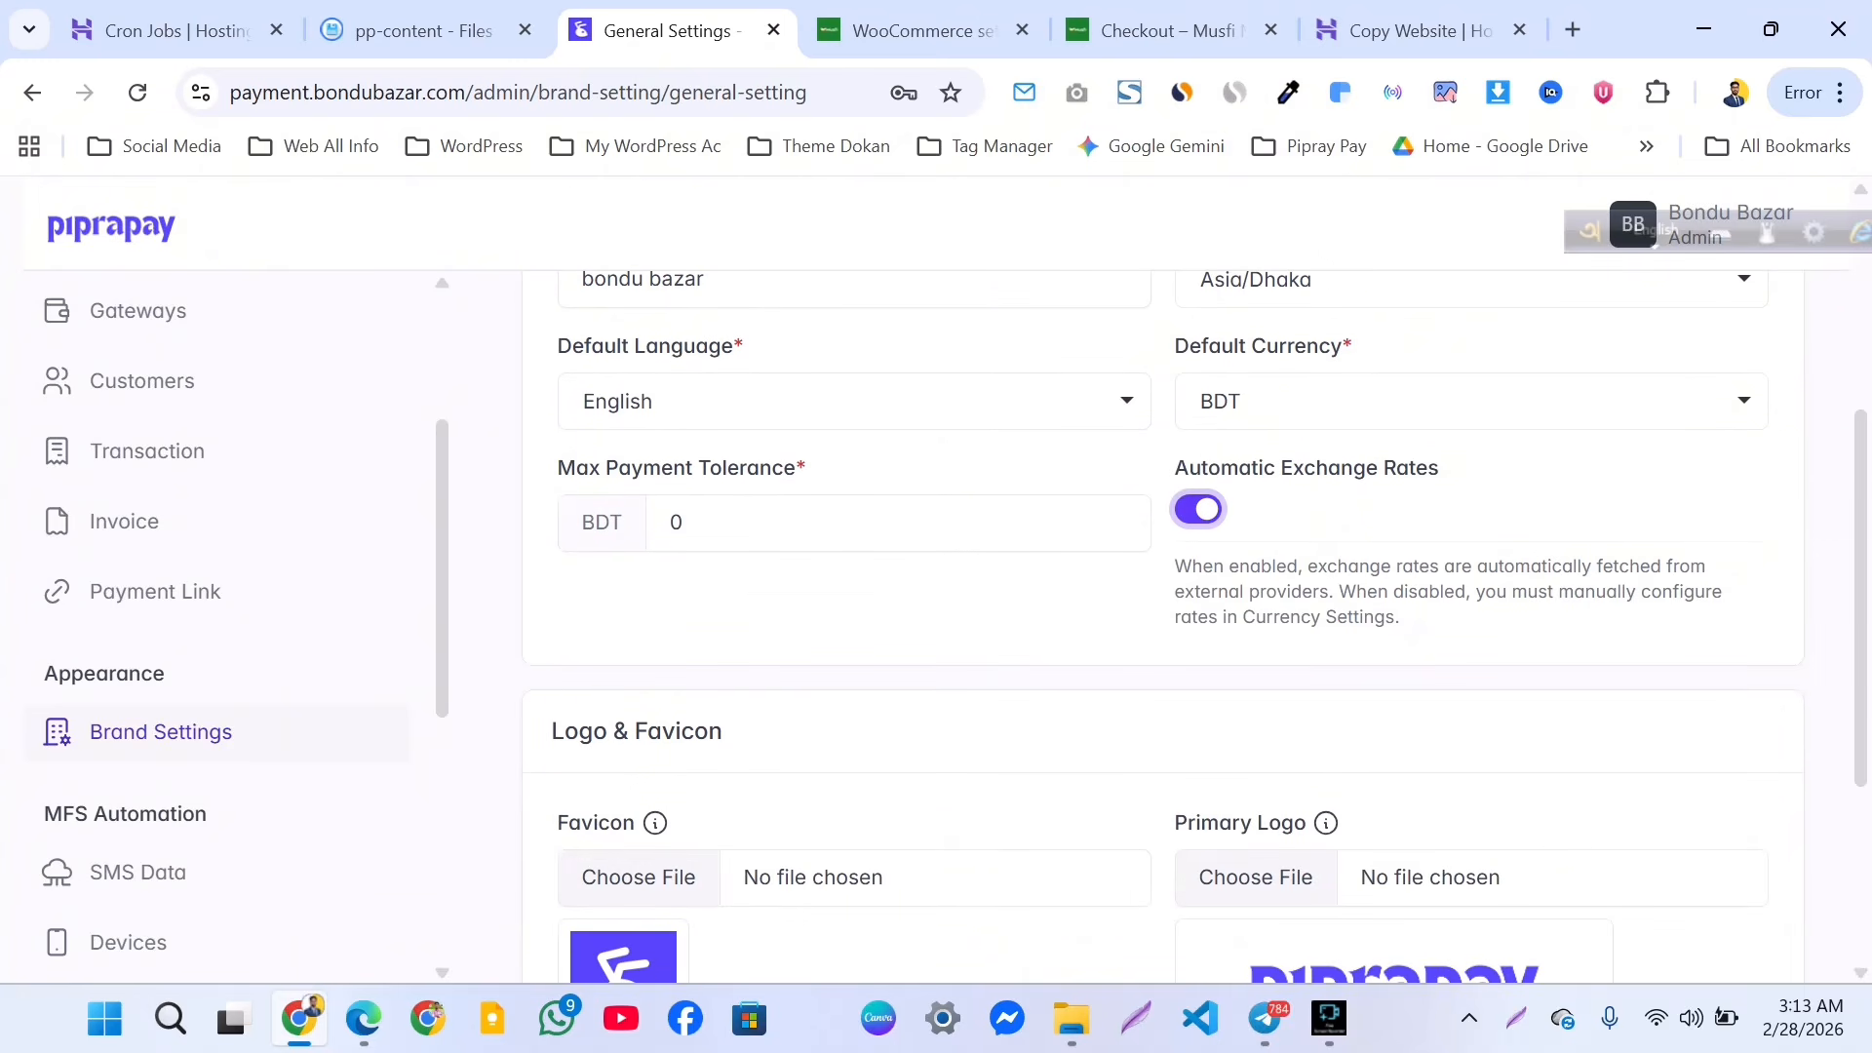
Upload the image WhatsApp Image 2026-02-27 at 9.02.28 PM as the brand's favicon.
scroll(1160, 624, "down", 3)
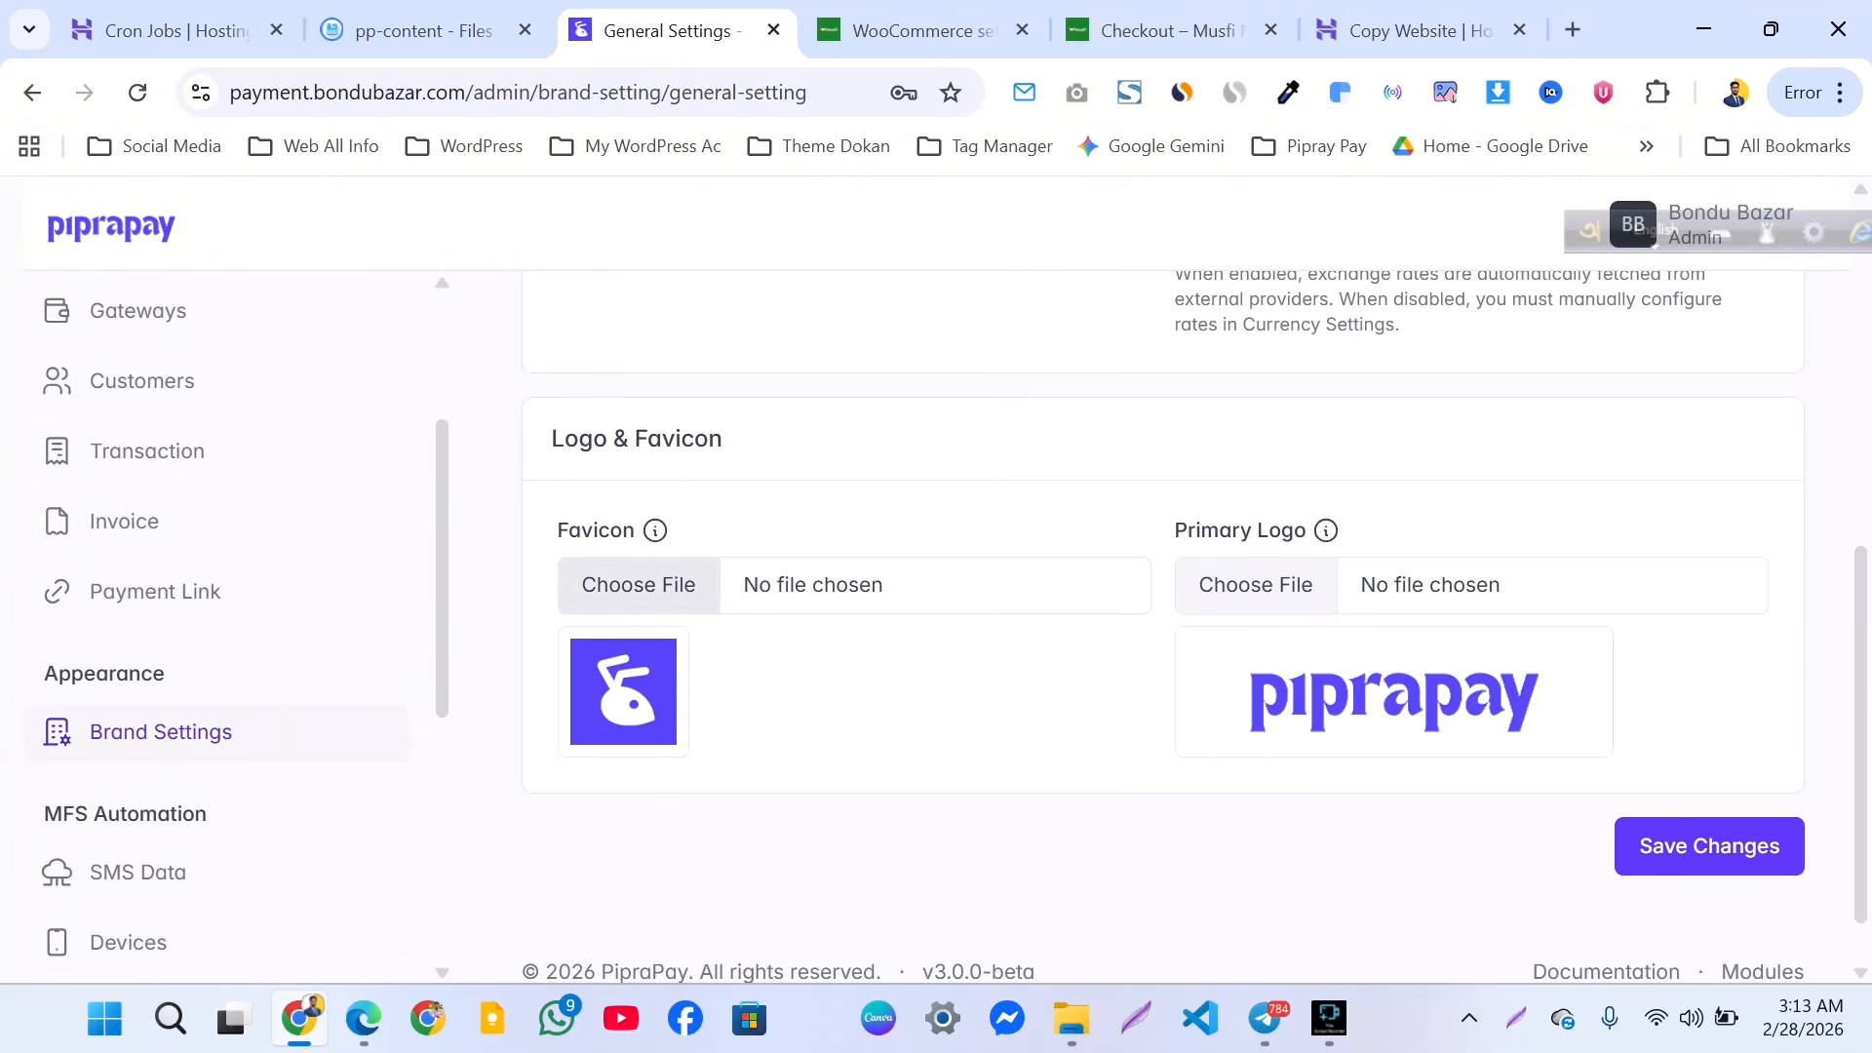
left_click(638, 585)
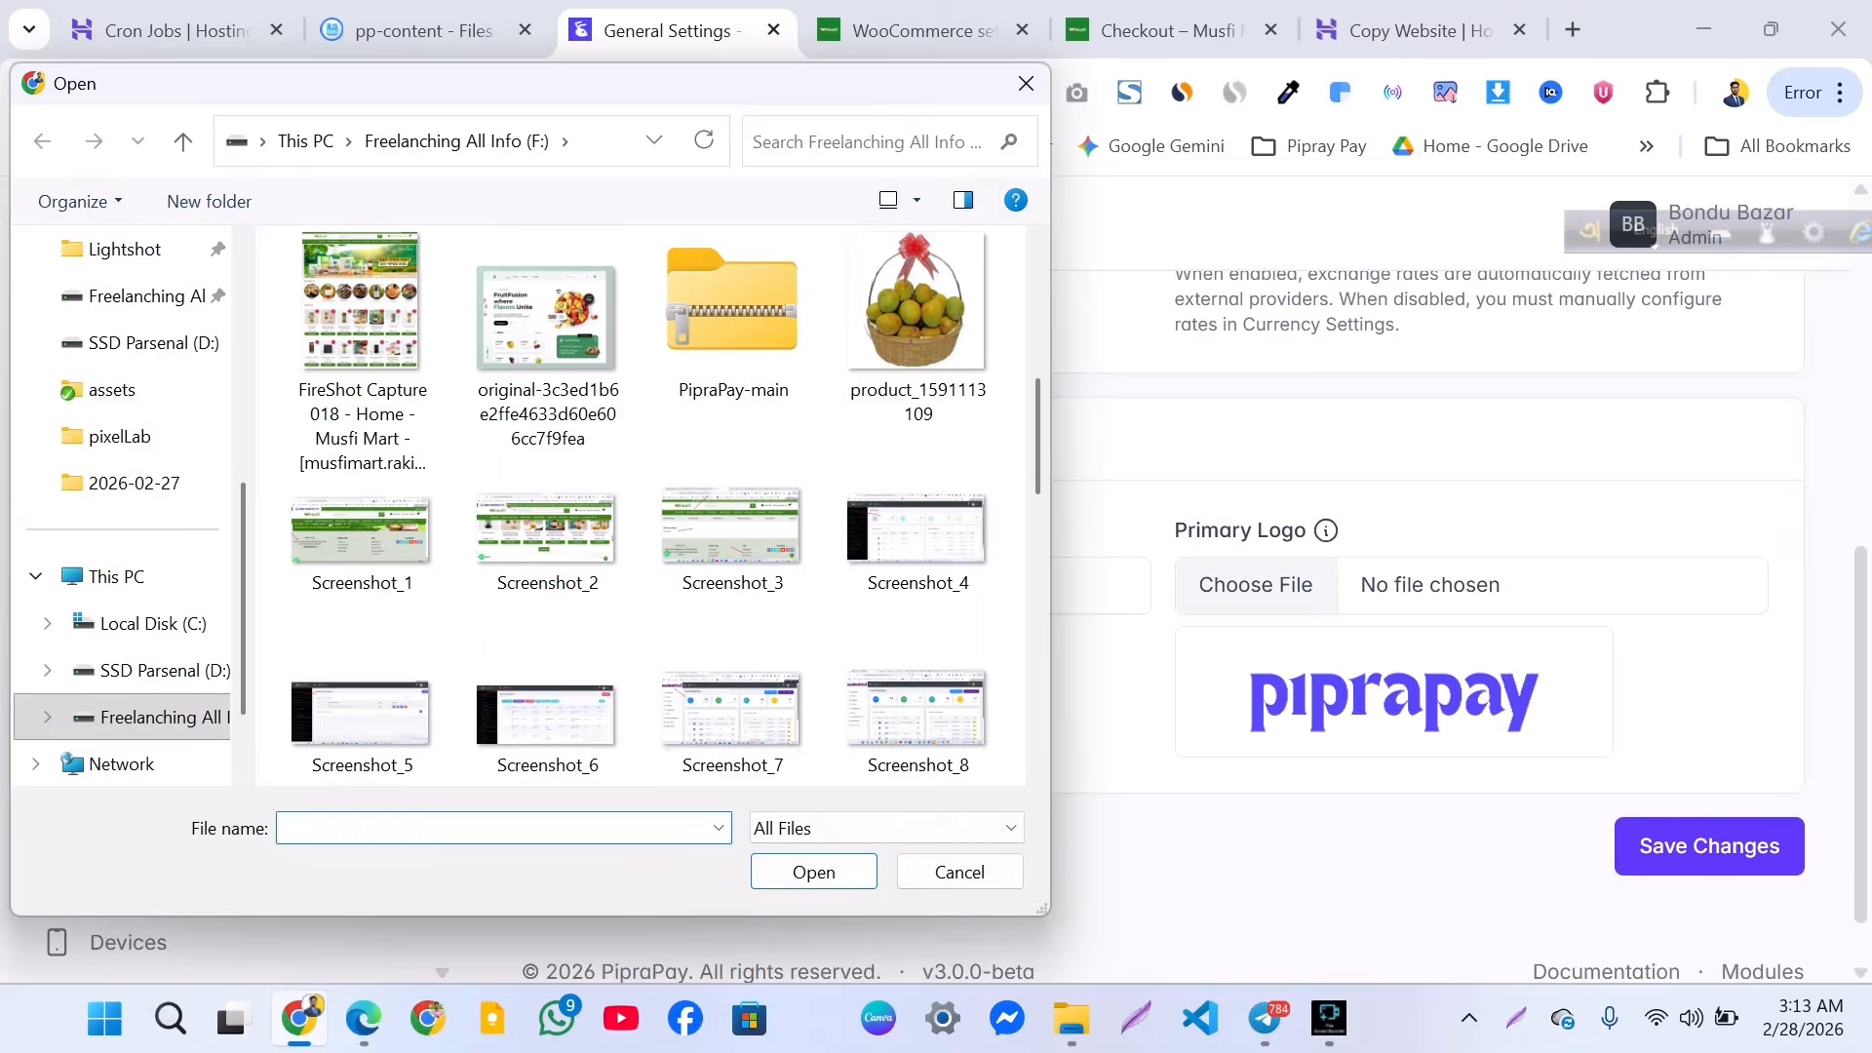
scroll(731, 448, "down", 10)
left_click(732, 441)
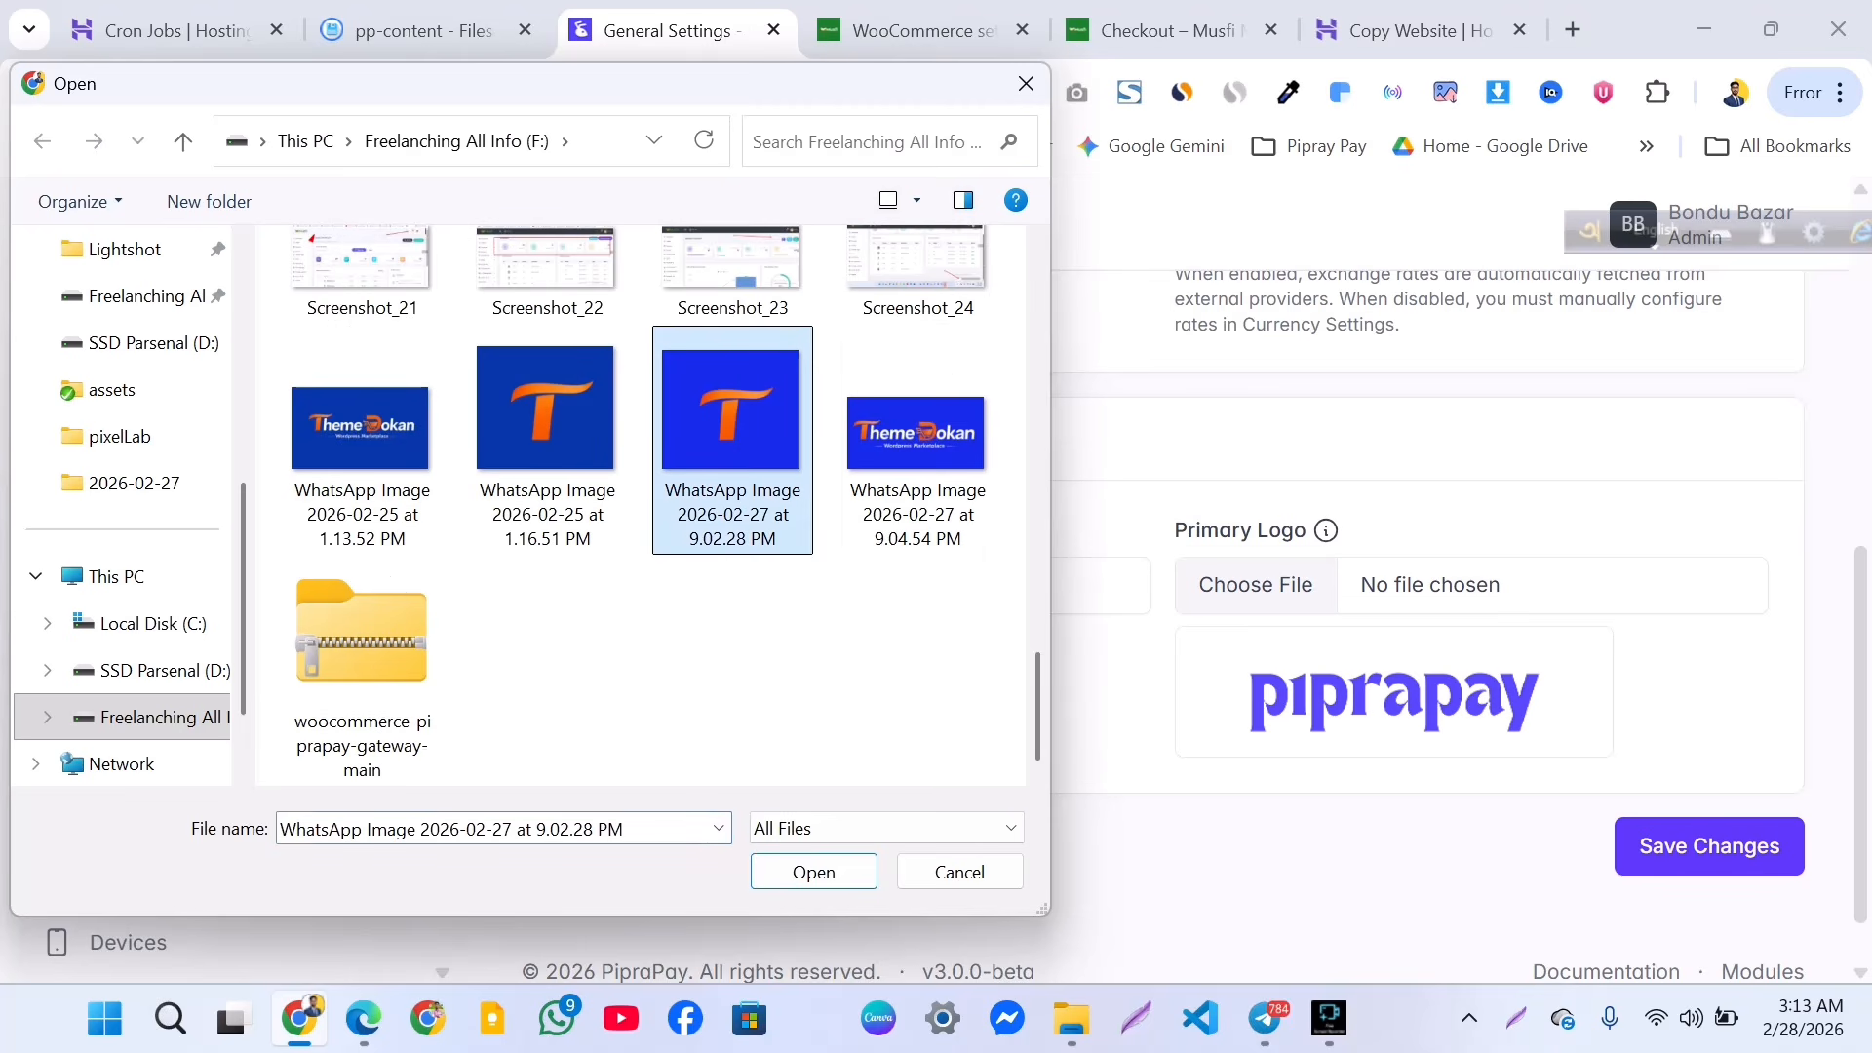
left_click(814, 871)
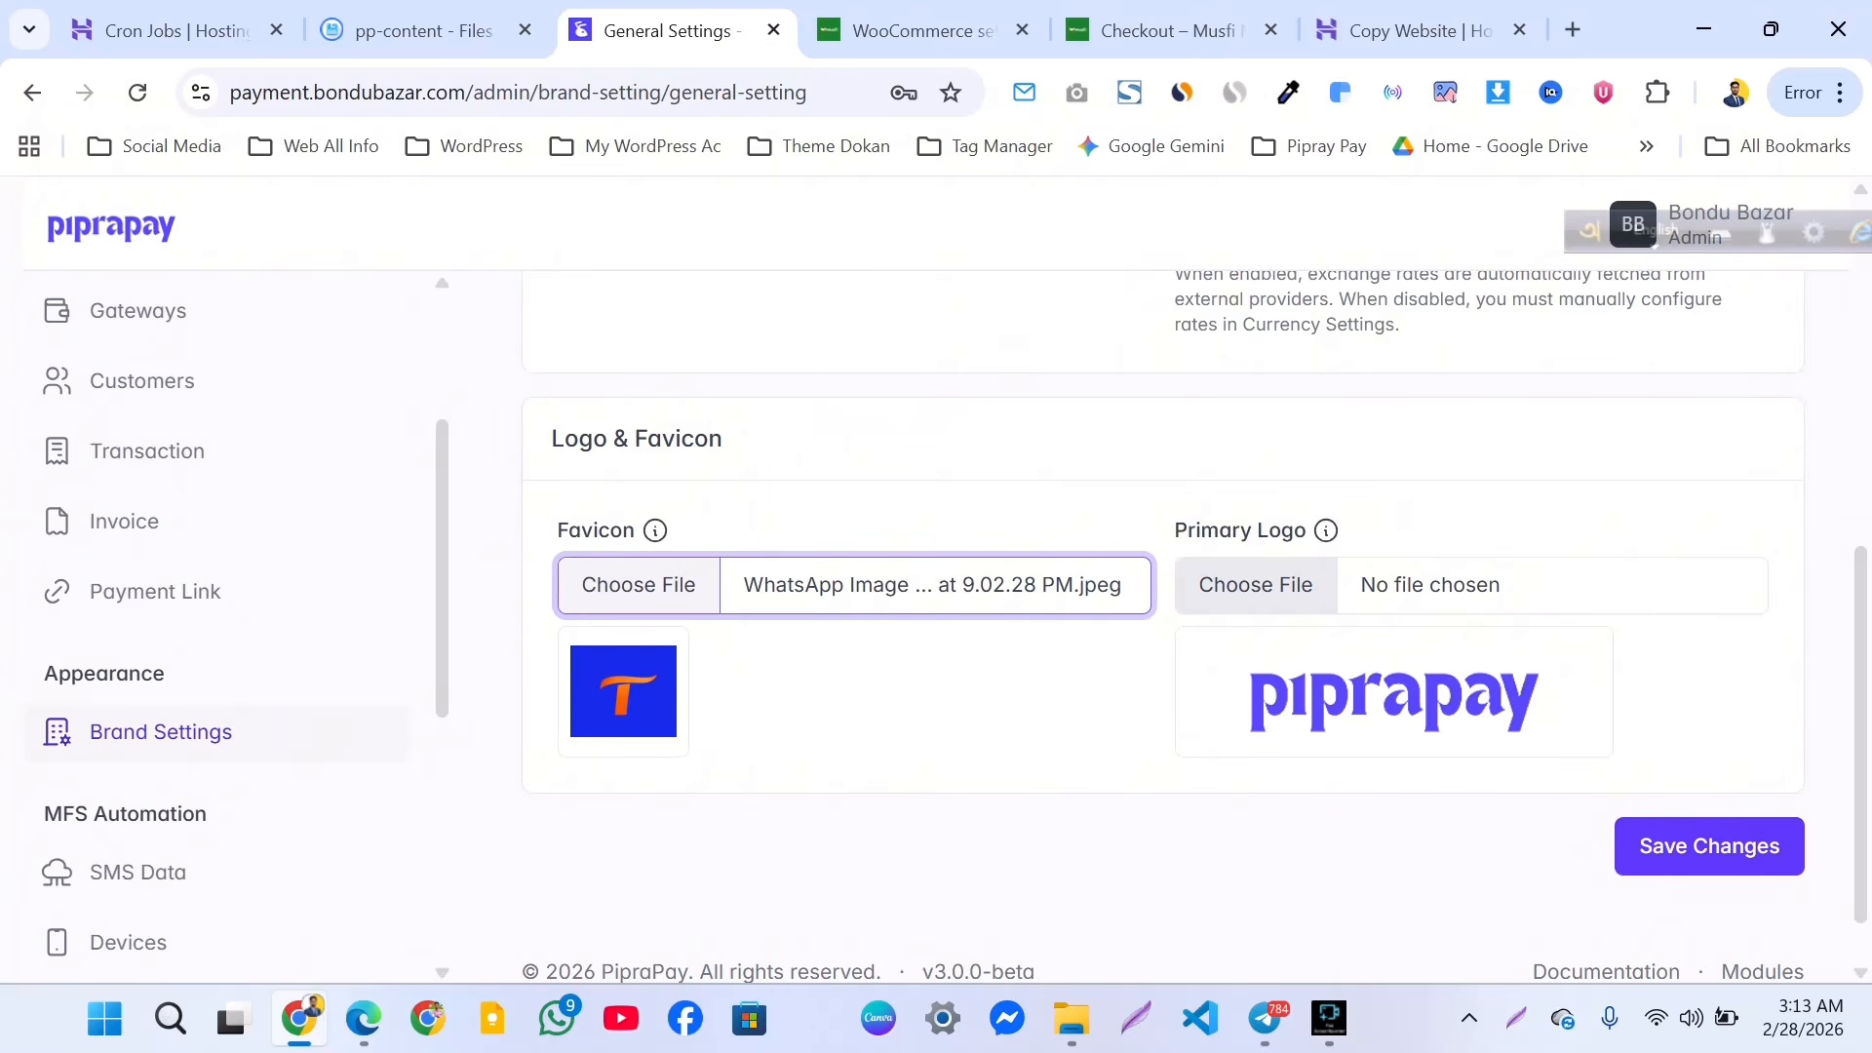
Upload the image WhatsApp Image 2026-02-27 at 9.04.54 PM as the brand's primary logo and save the general settings.
left_click(1256, 584)
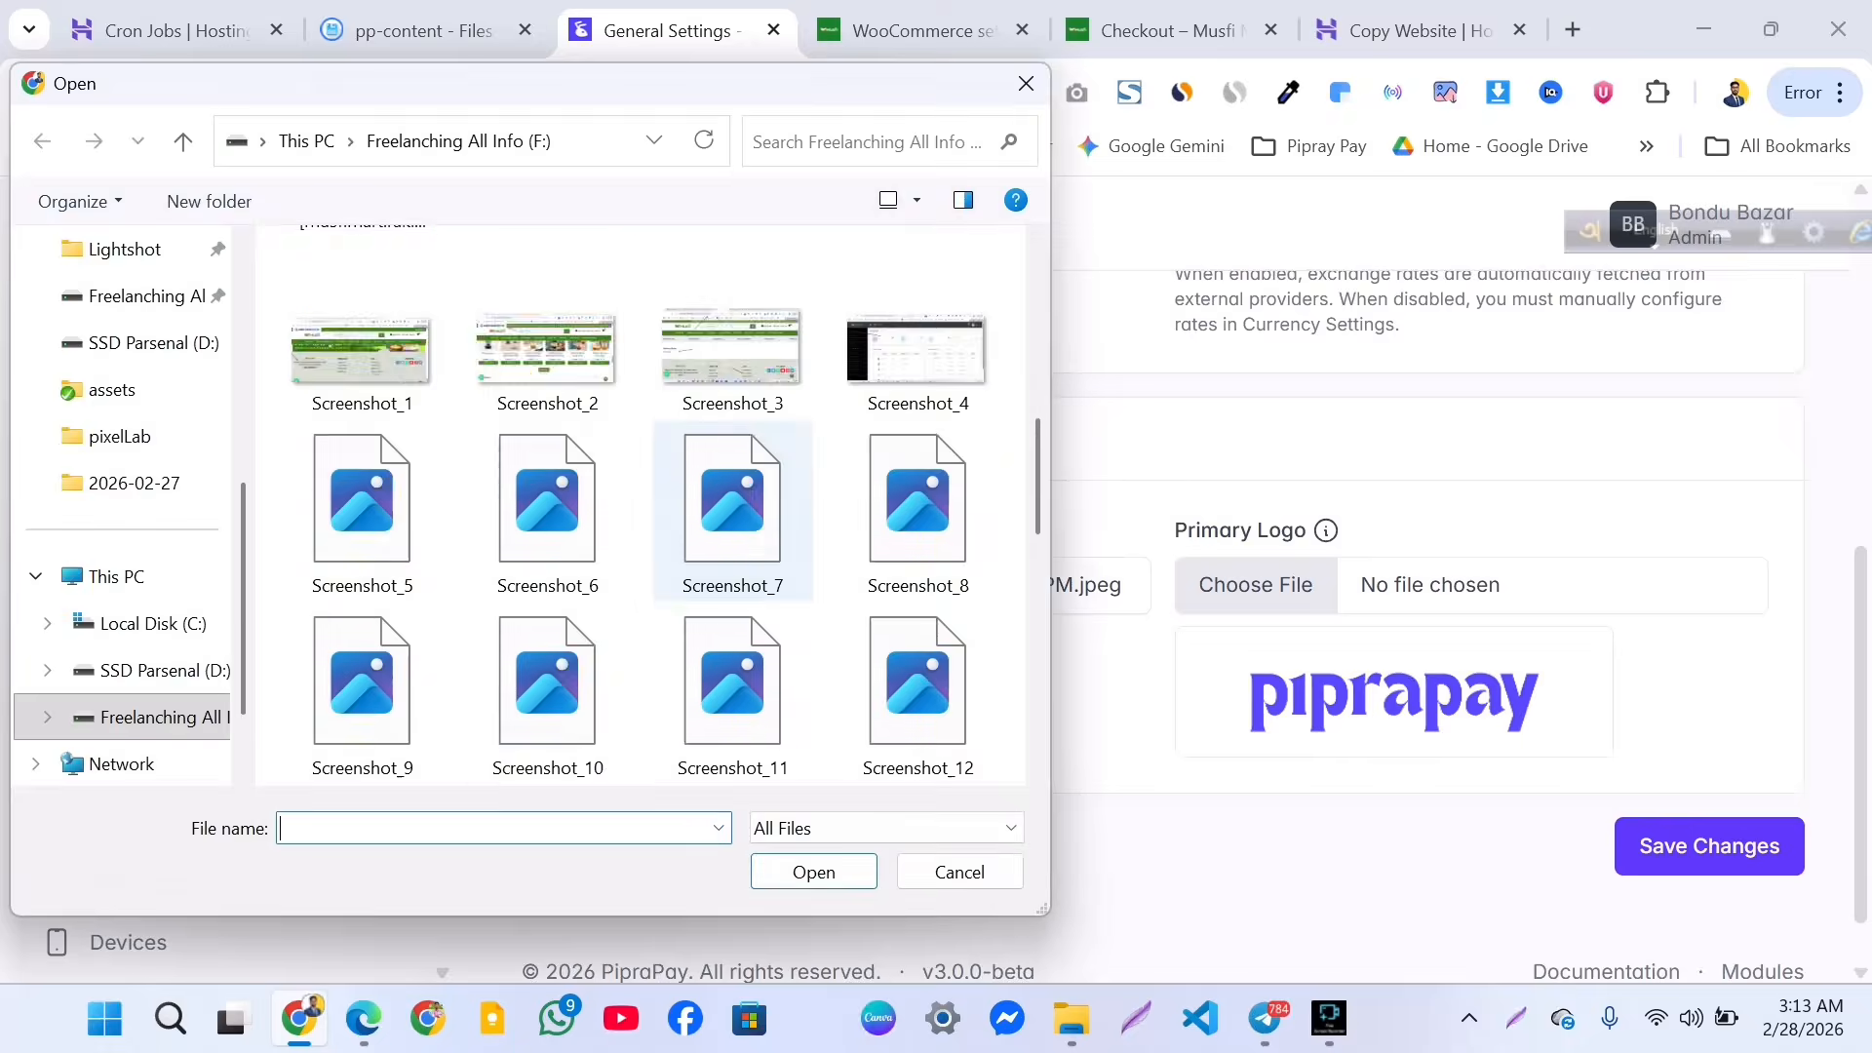
scroll(751, 546, "down", 7)
left_click(917, 459)
key("Return")
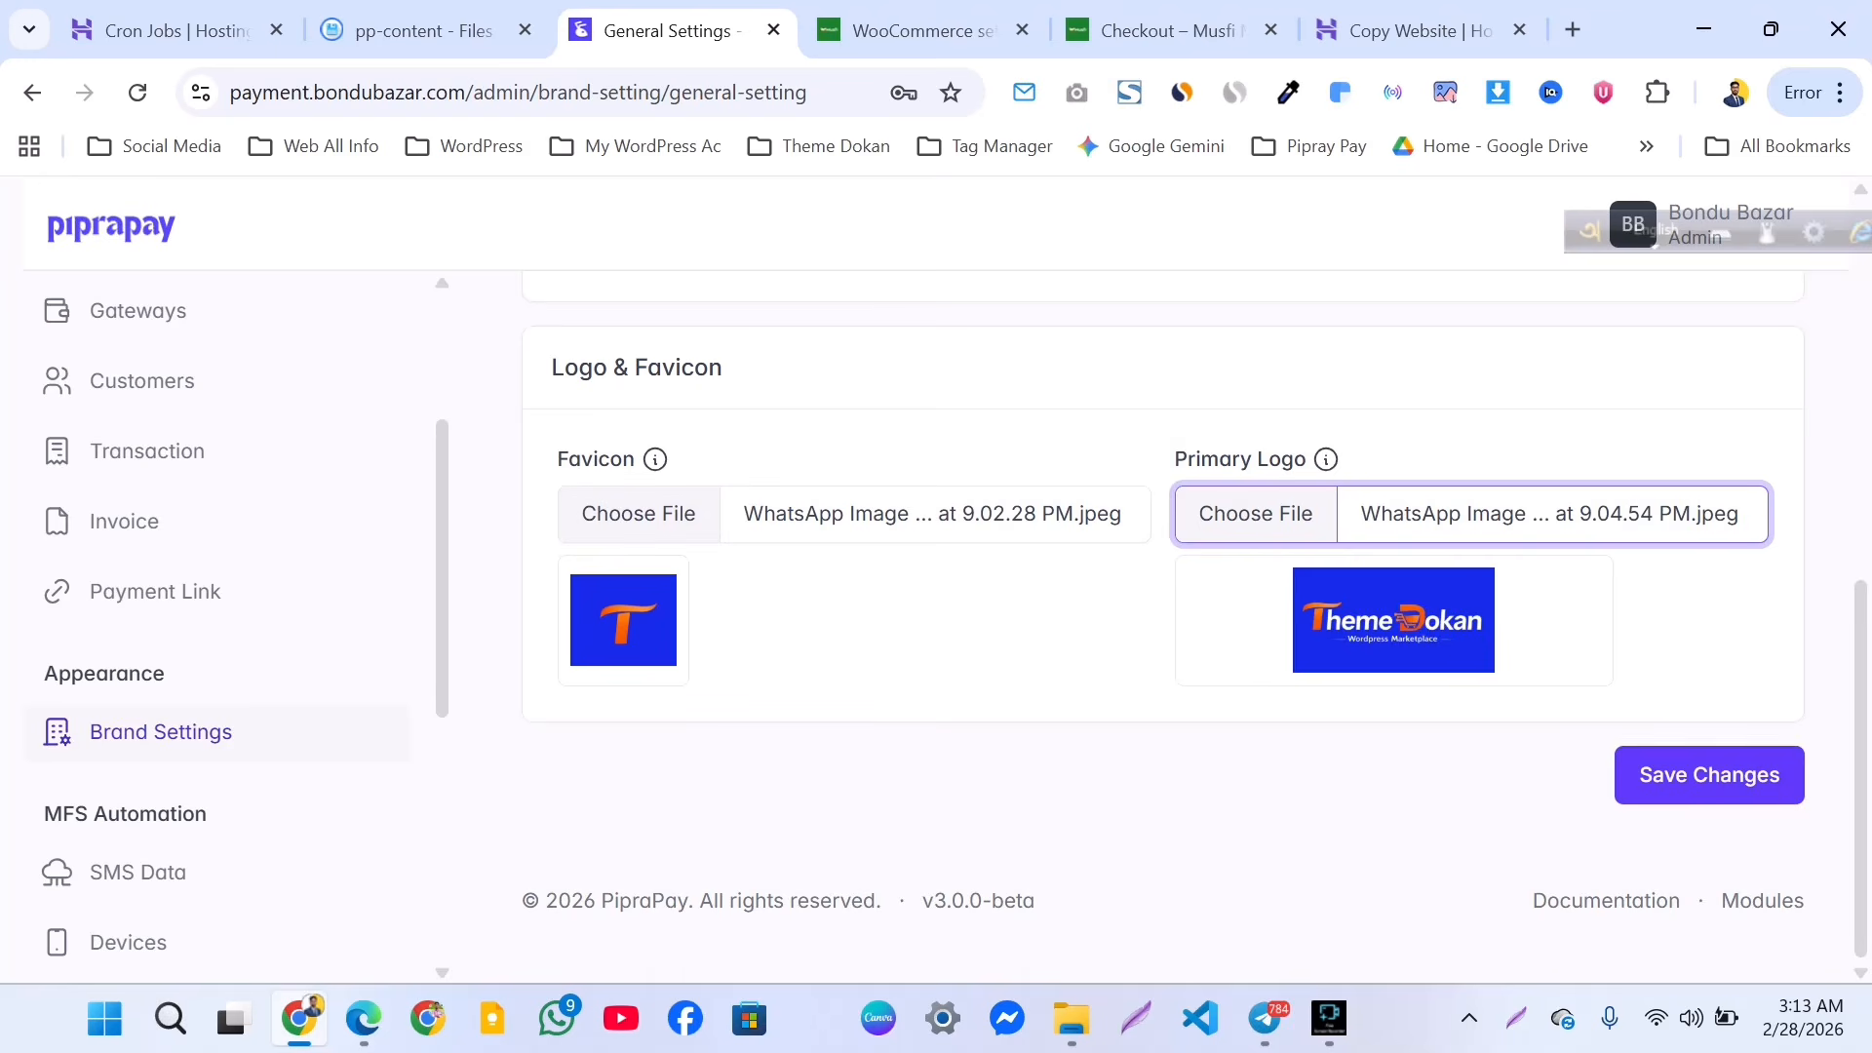
left_click(1709, 775)
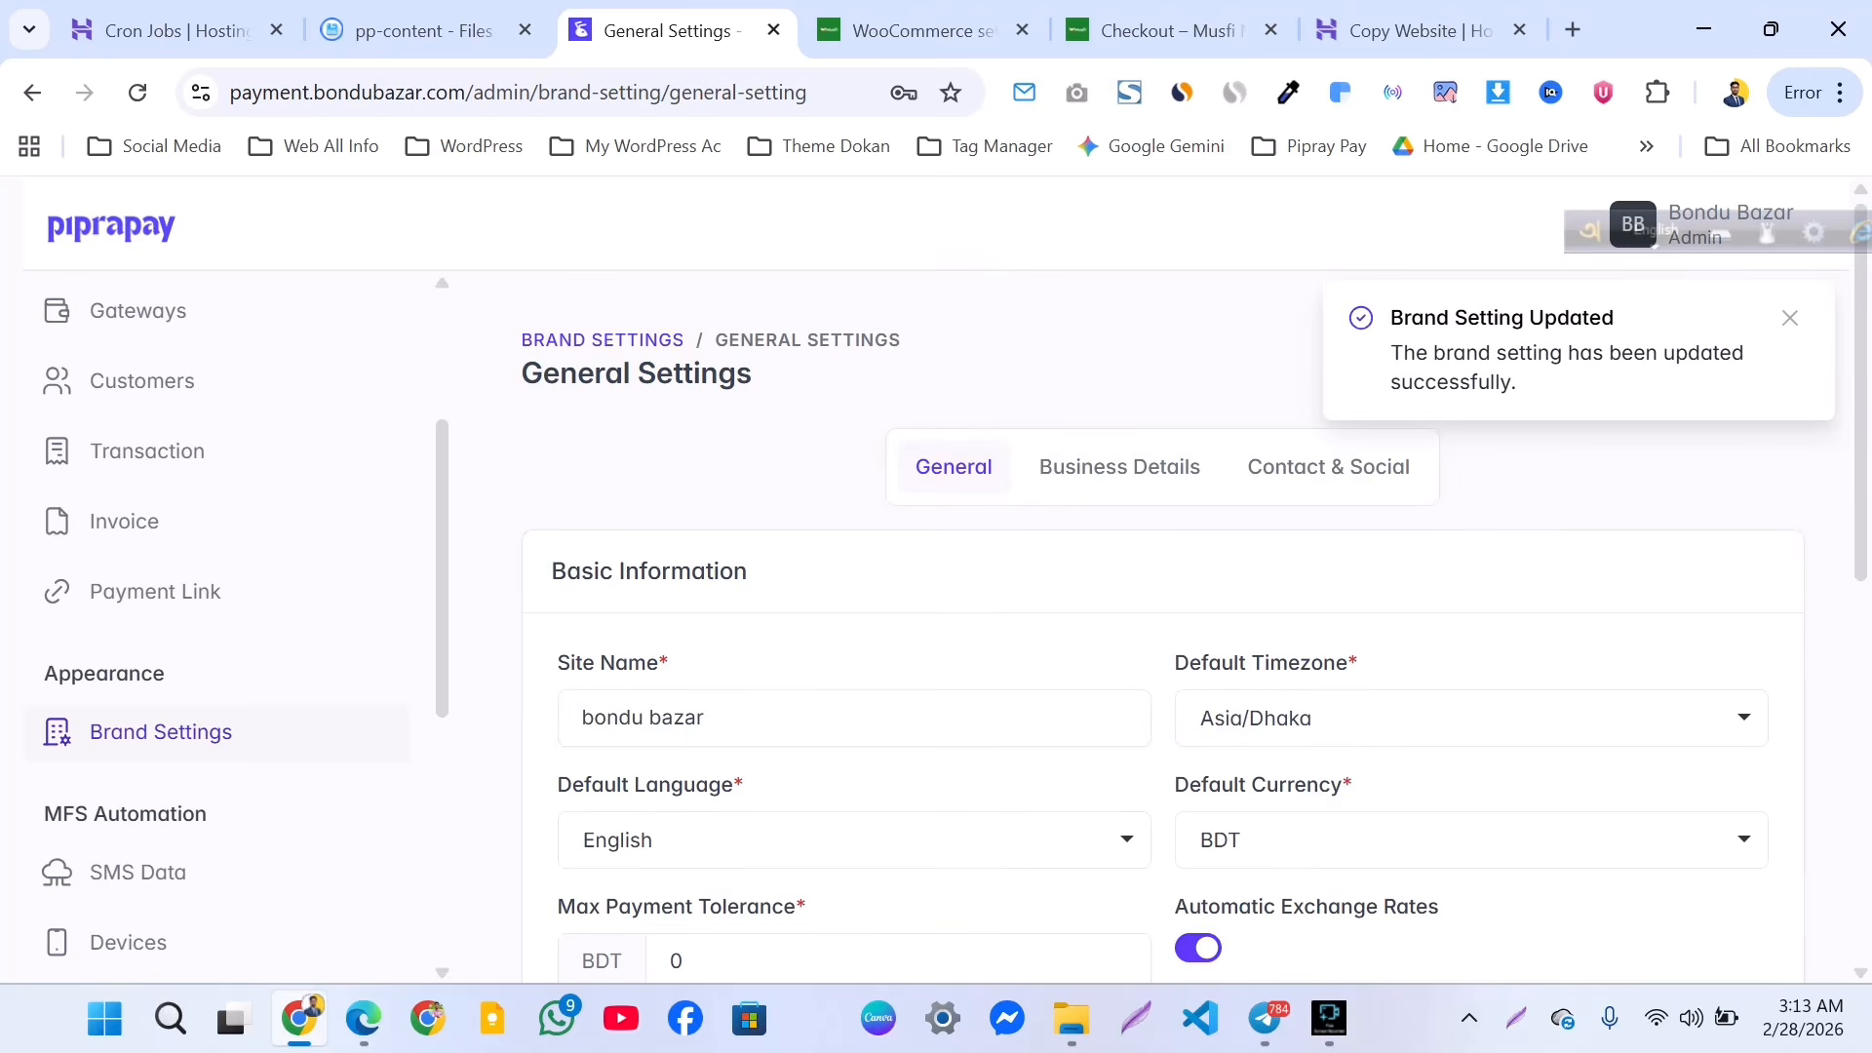
Fill in the brand's business details with the saved street address, city, postal code and country.
left_click(1120, 467)
scroll(1119, 488, "down", 1)
left_click(854, 572)
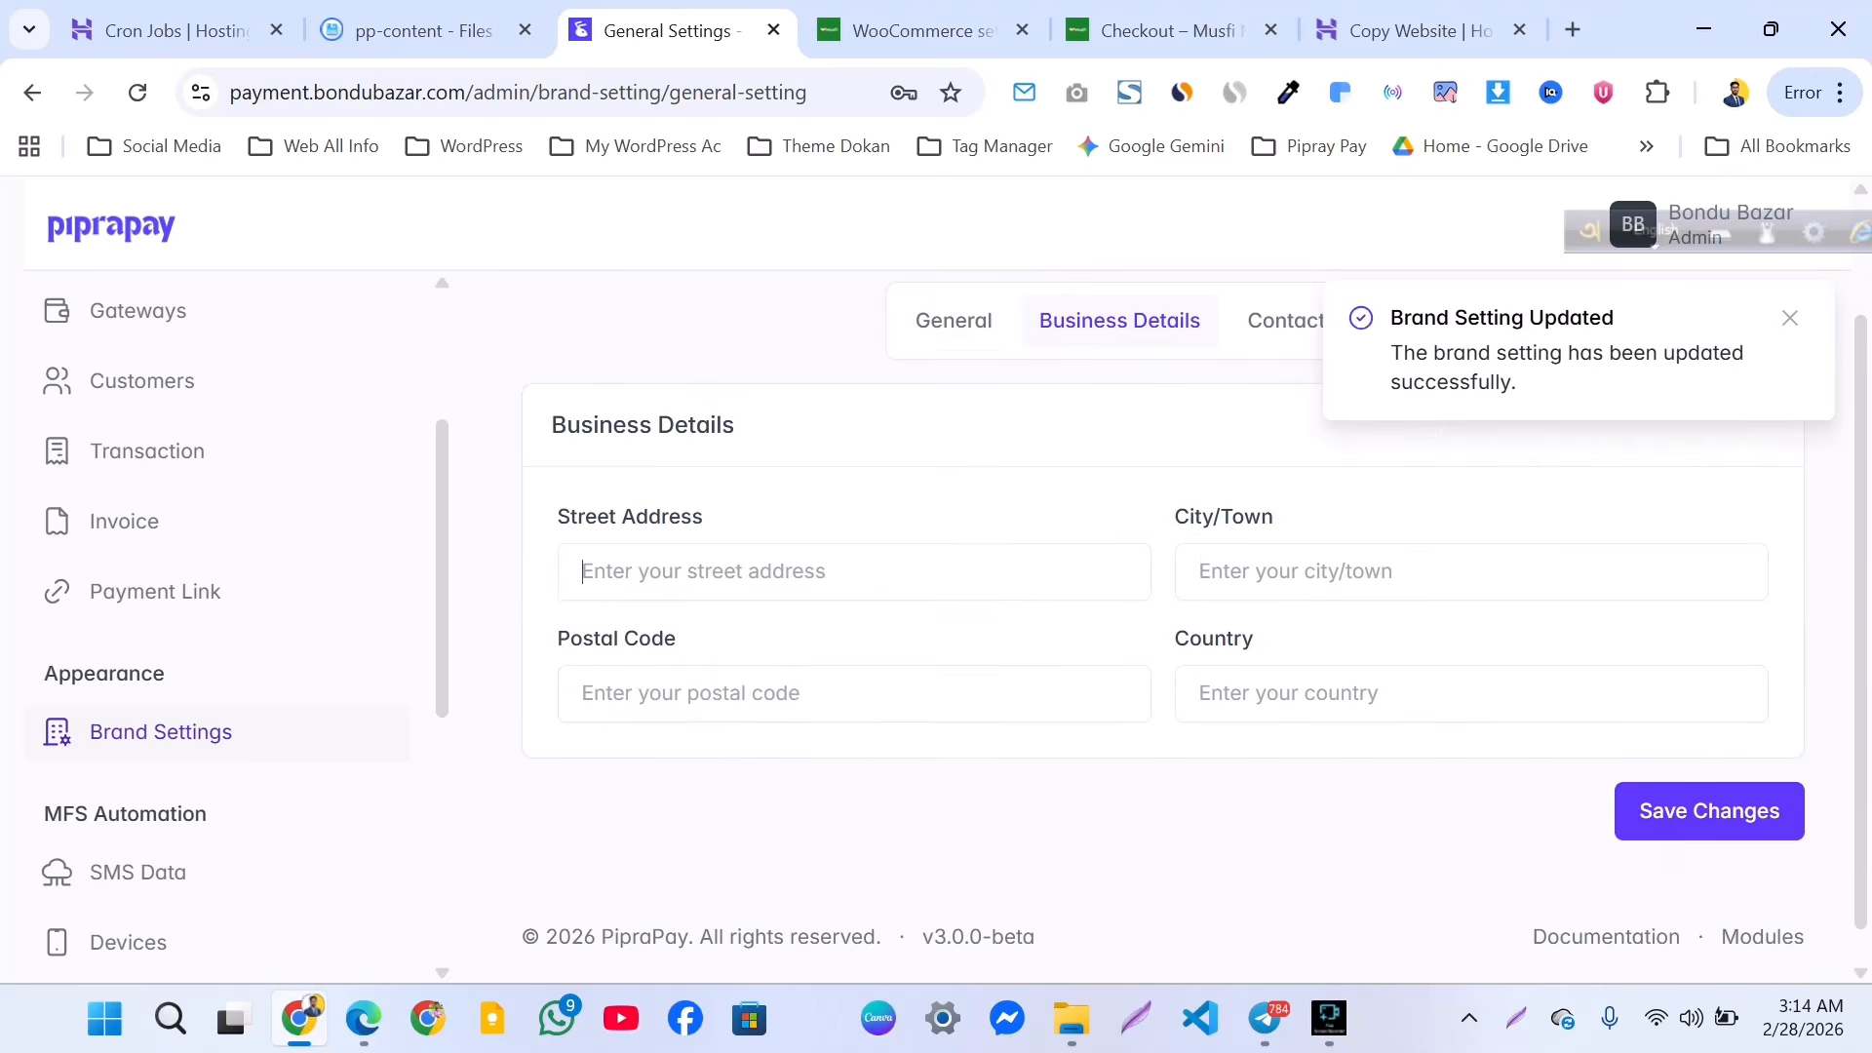
left_click(877, 657)
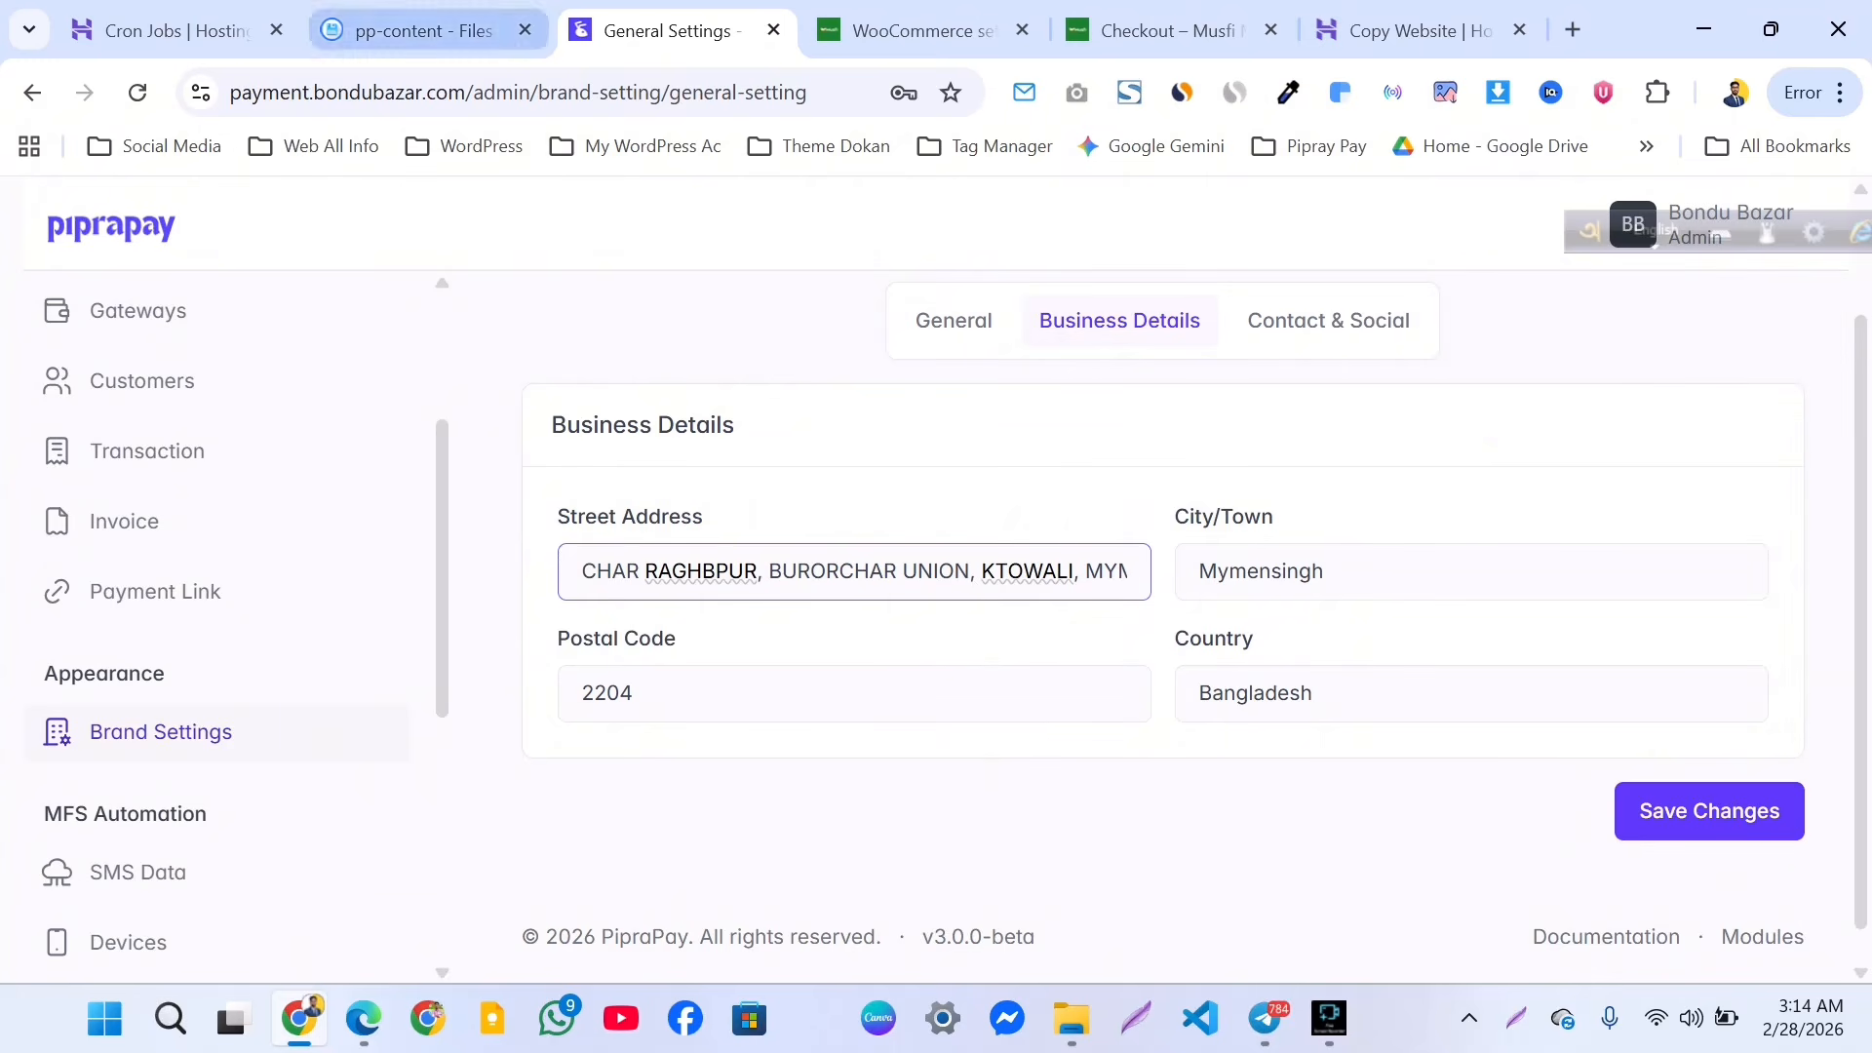
Look at the bondubazar.com checkout page and load themedokan.com in a new browser tab.
left_click(906, 30)
left_click(1165, 30)
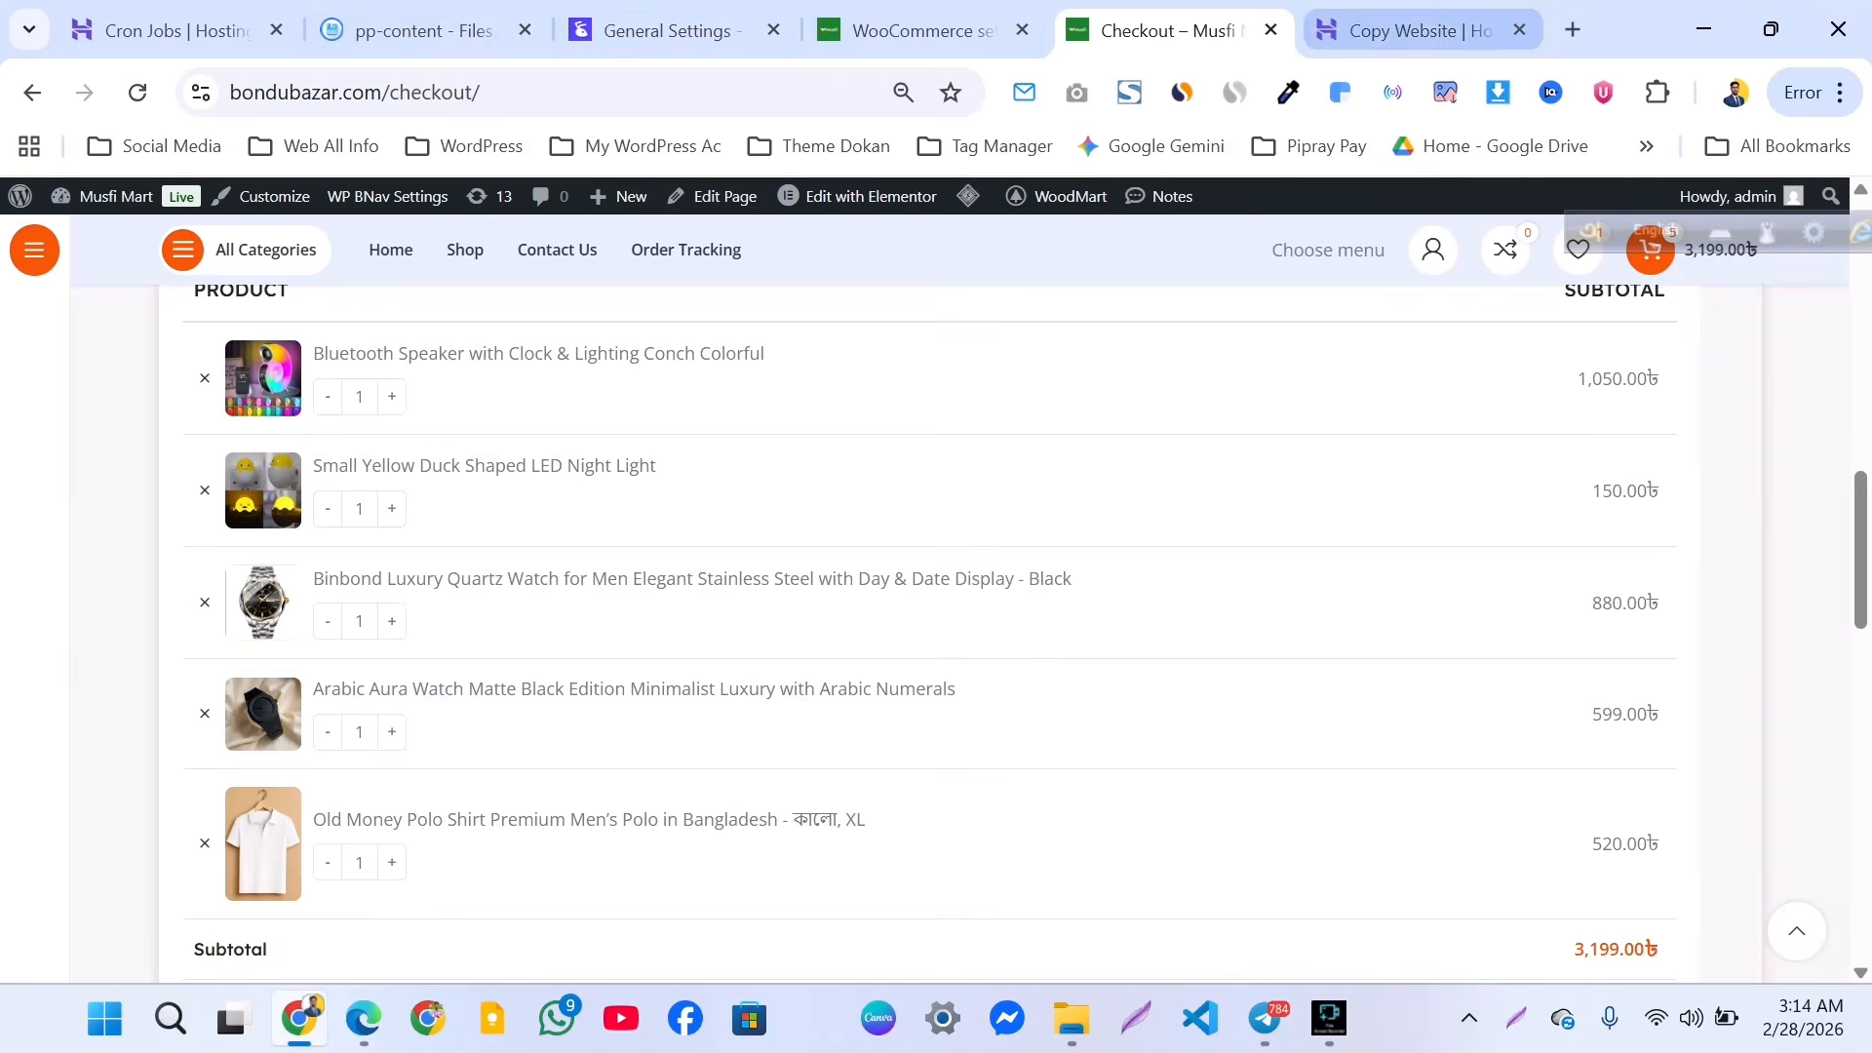
left_click(1572, 29)
type("the")
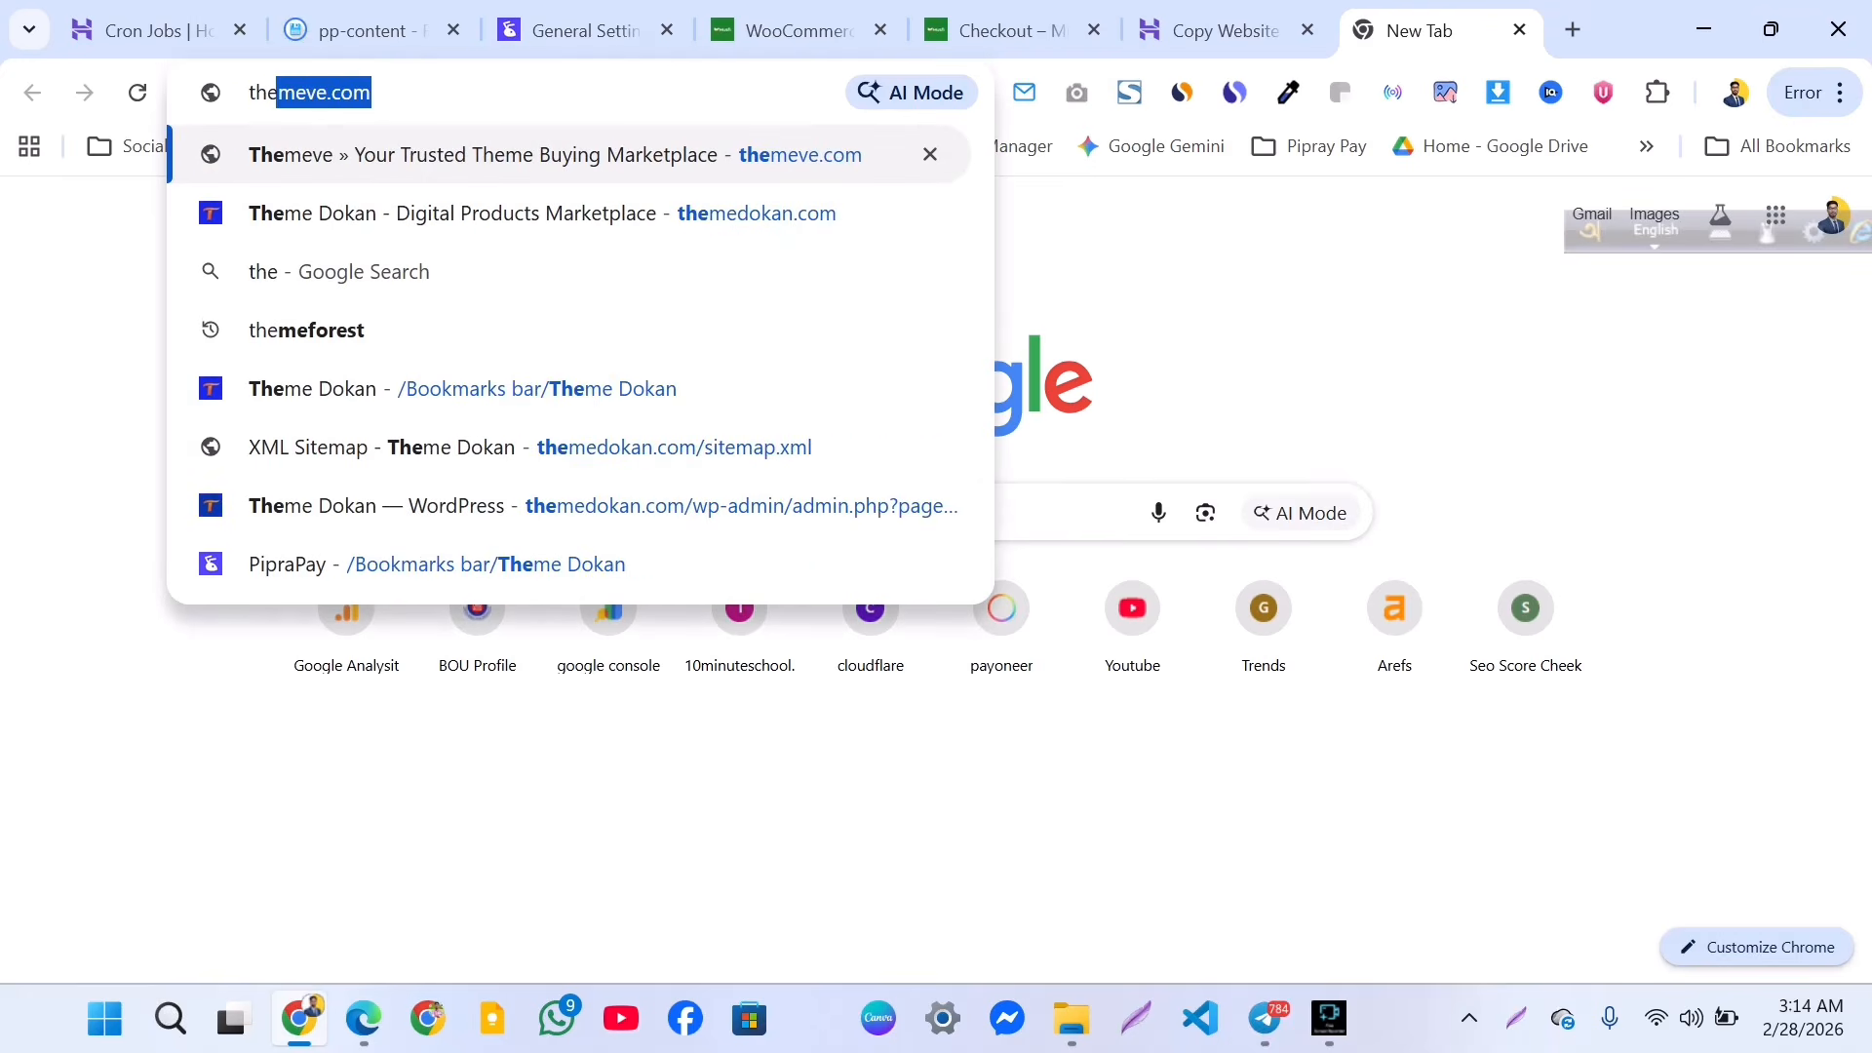
key("Return")
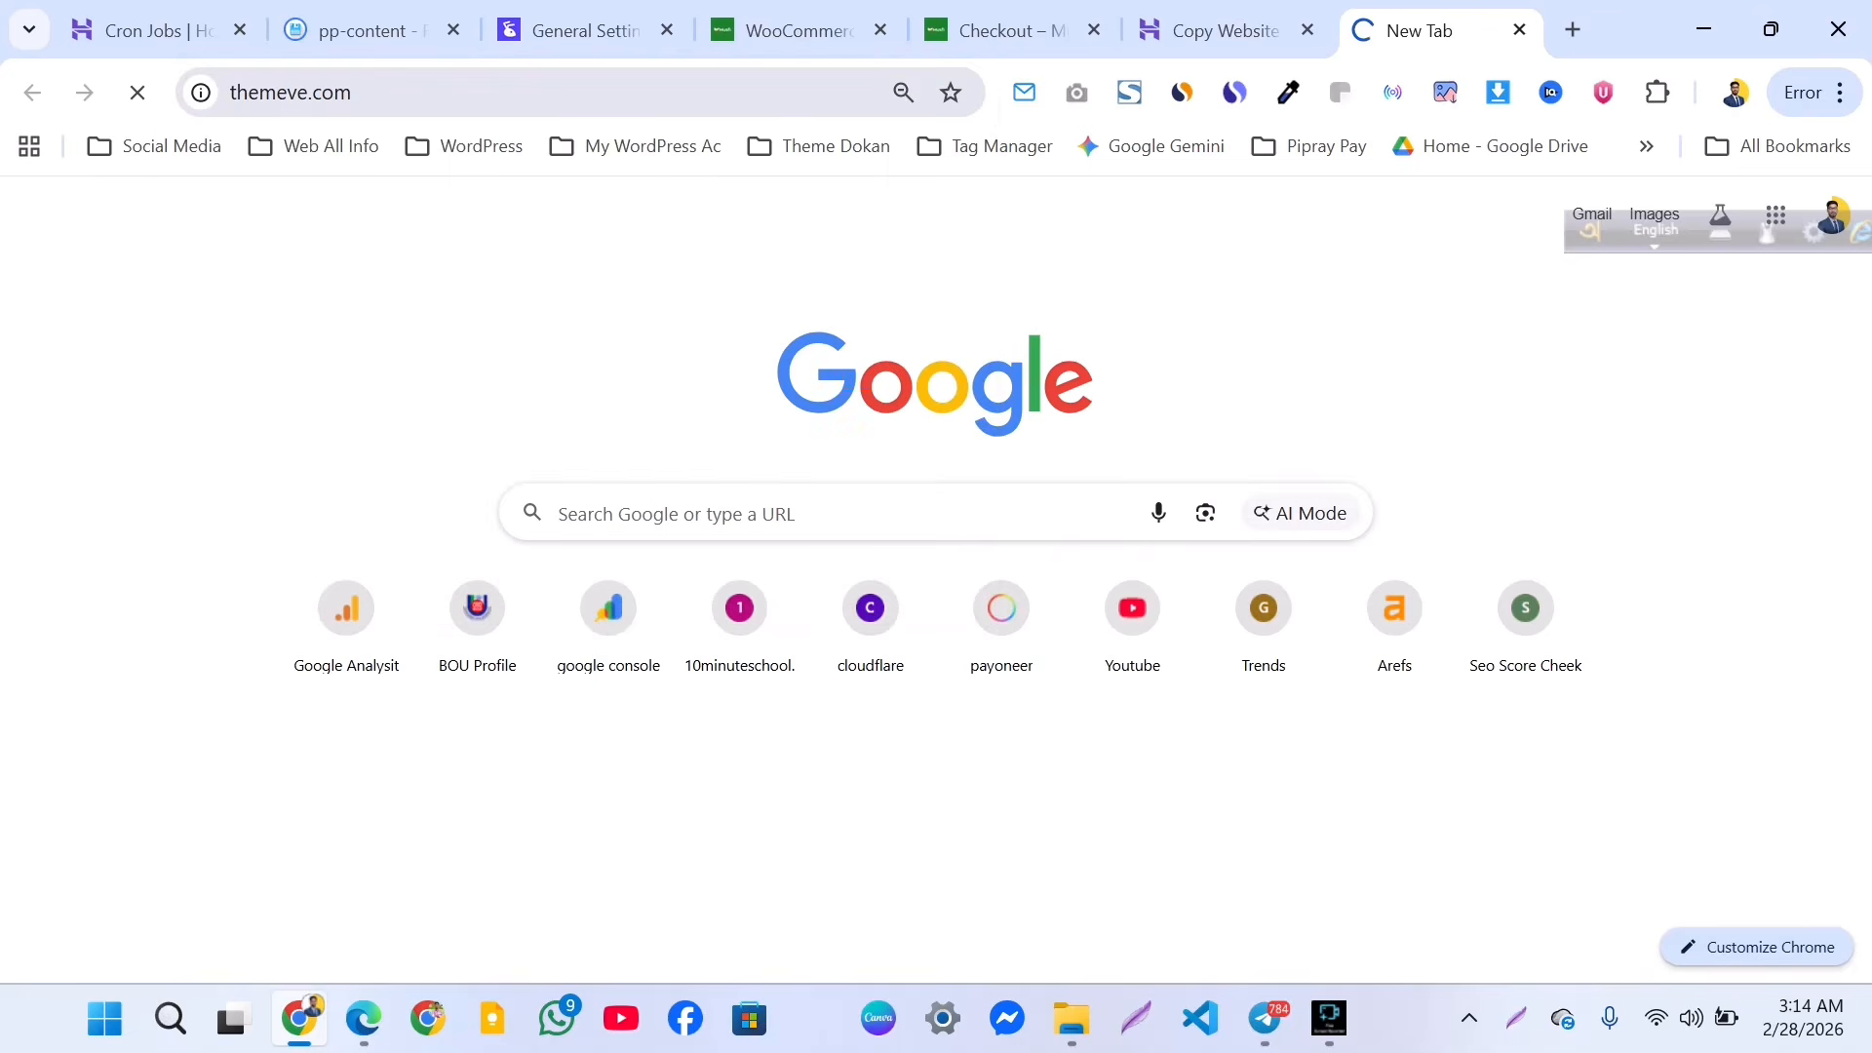
key("ctrl+l")
type("th")
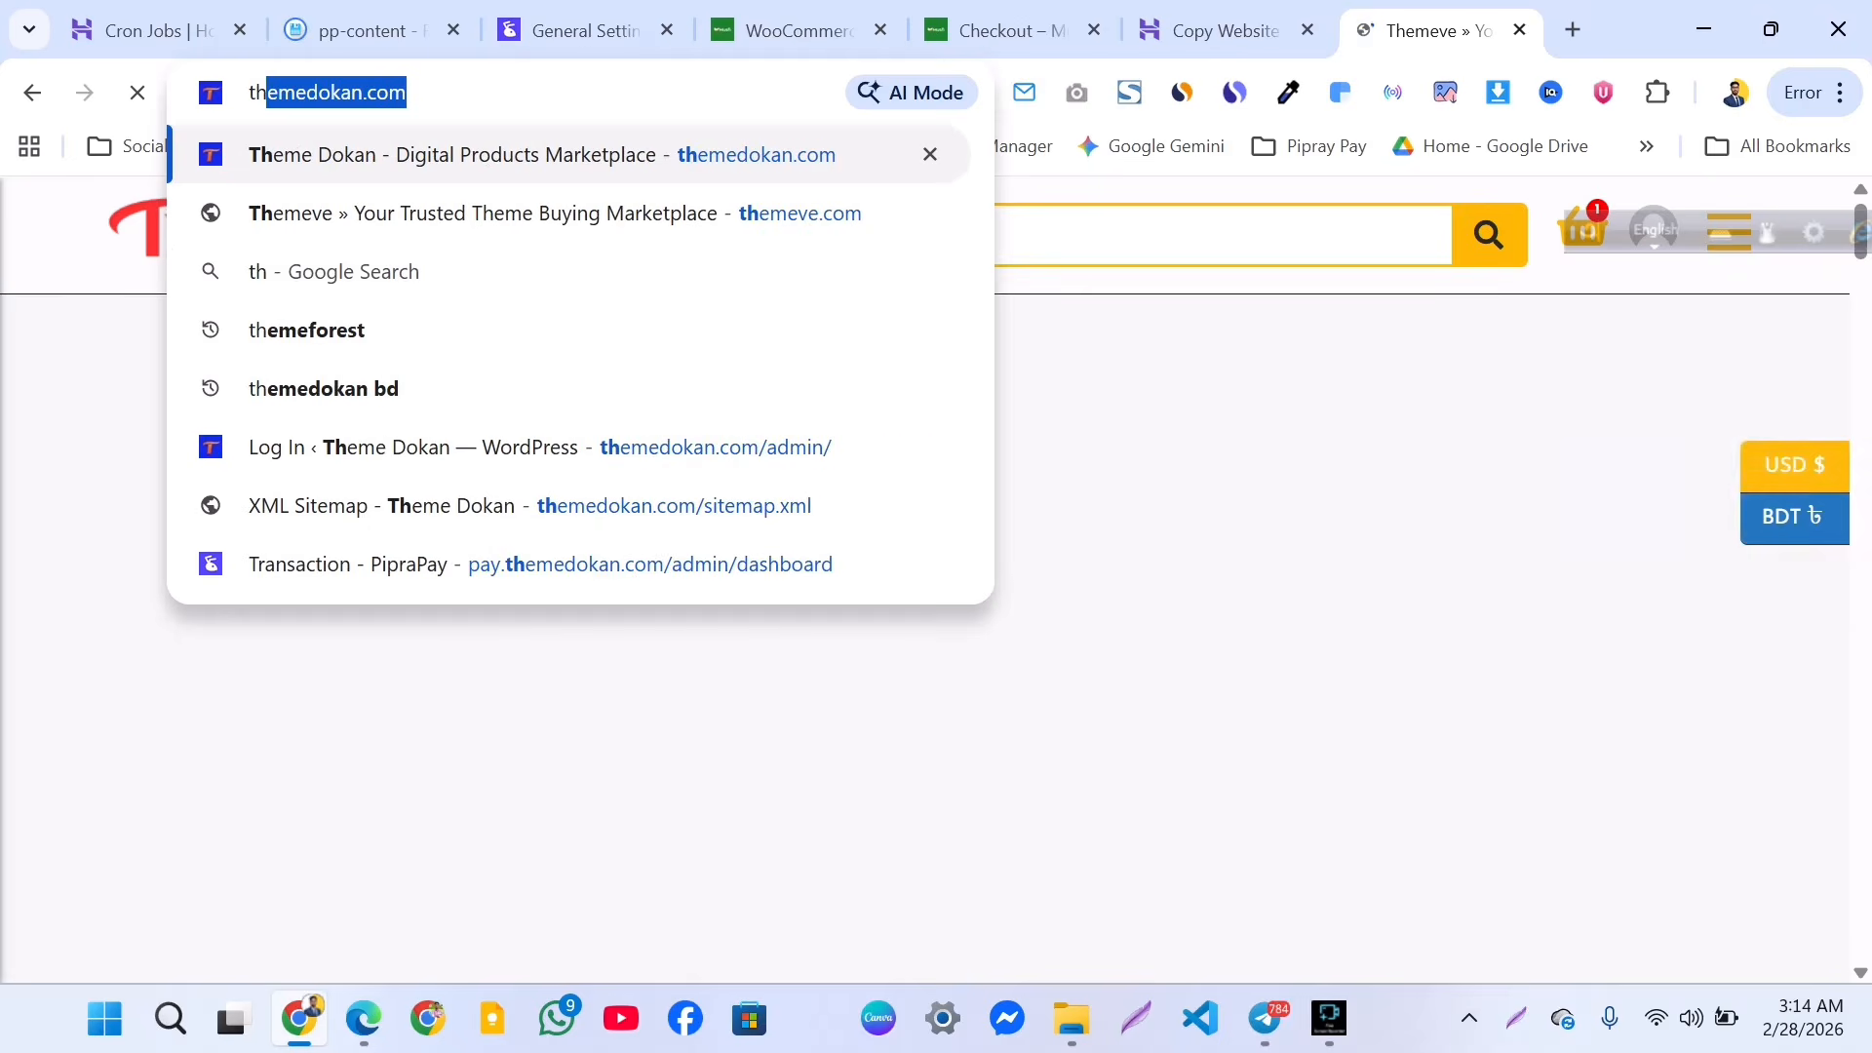
key("Return")
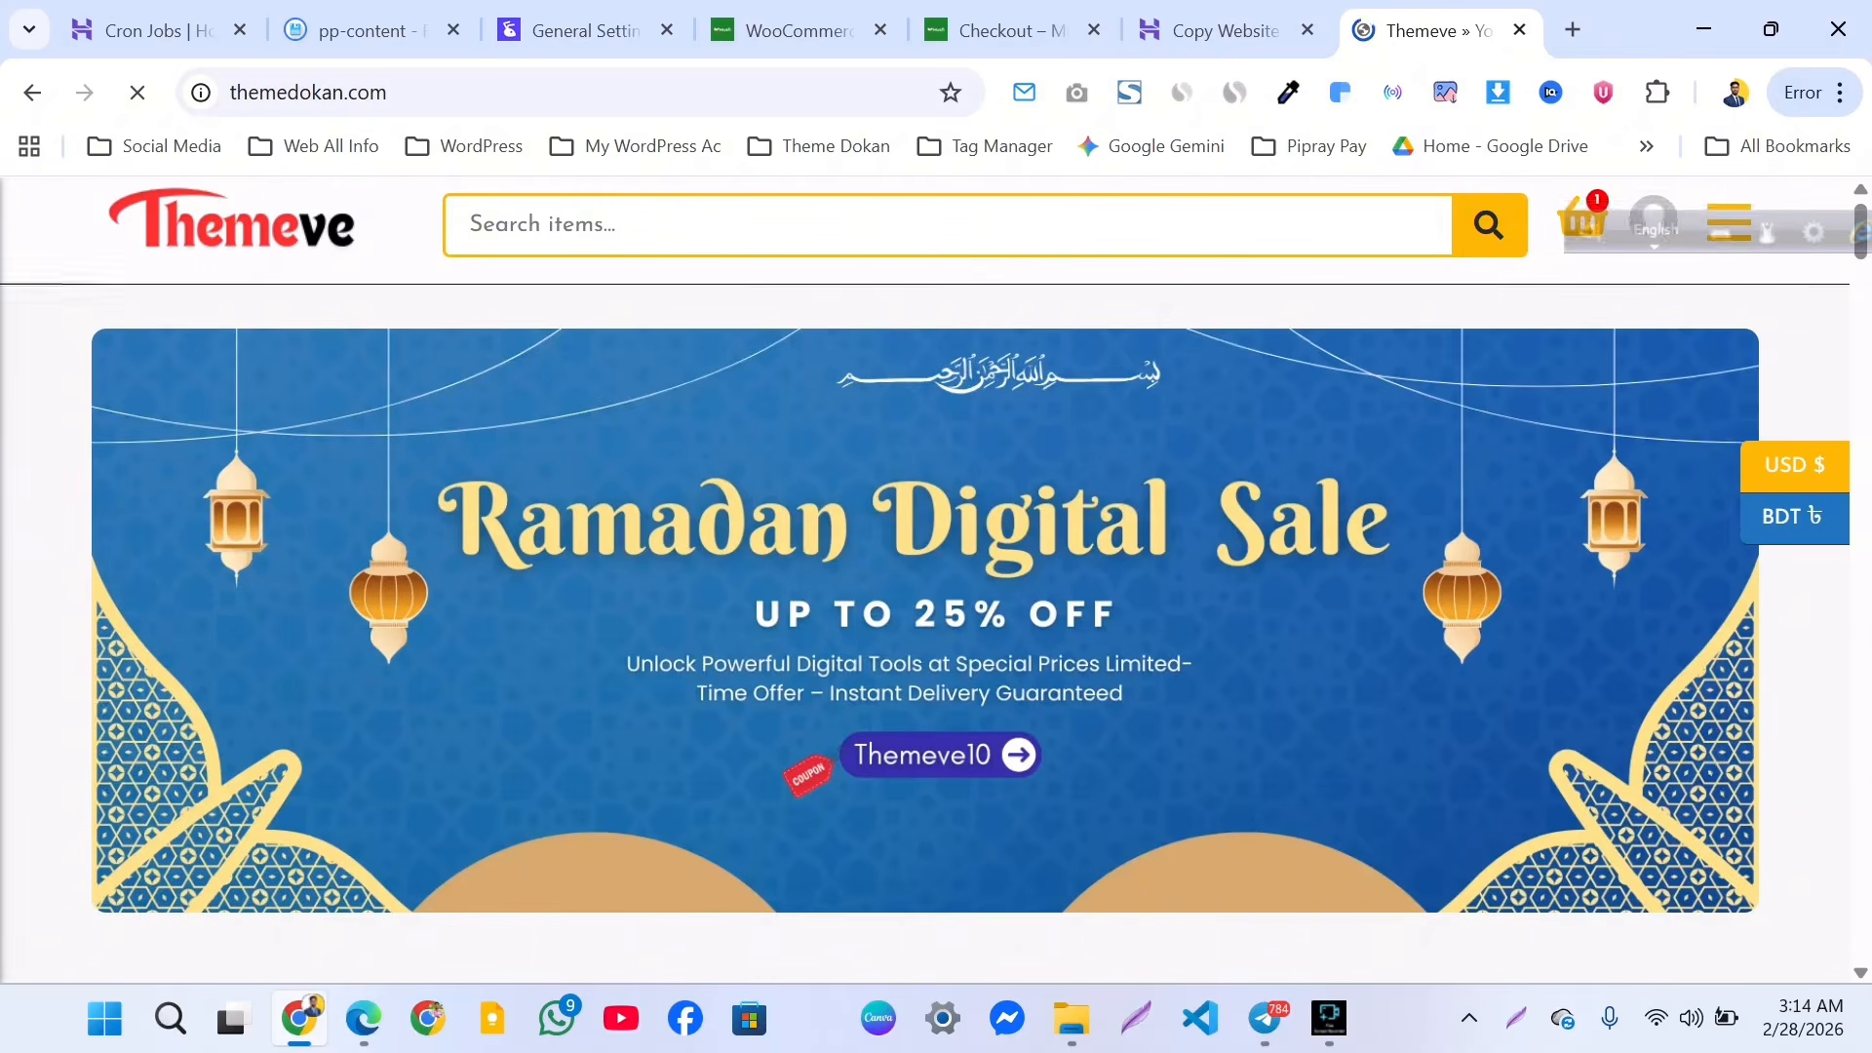
scroll(1131, 634, "down", 10)
scroll(1131, 634, "up", 8)
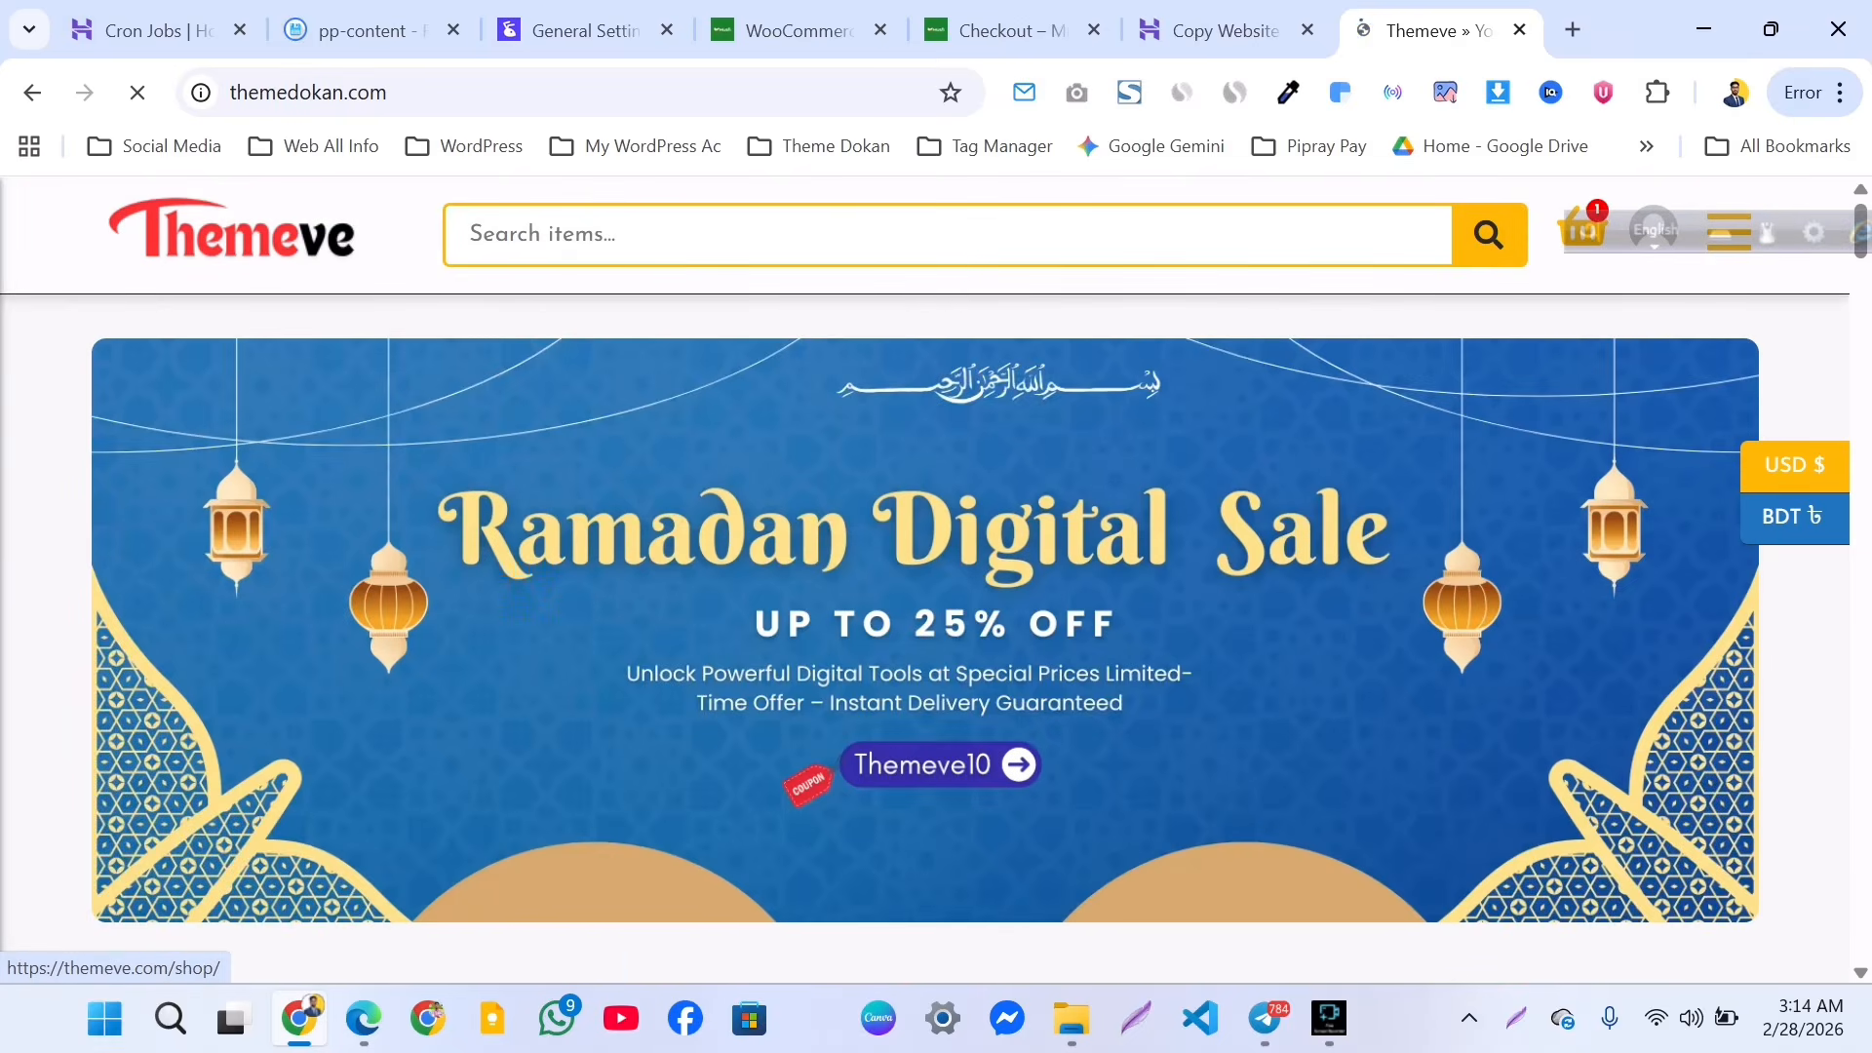
scroll(1131, 634, "down", 3)
scroll(1131, 634, "up", 3)
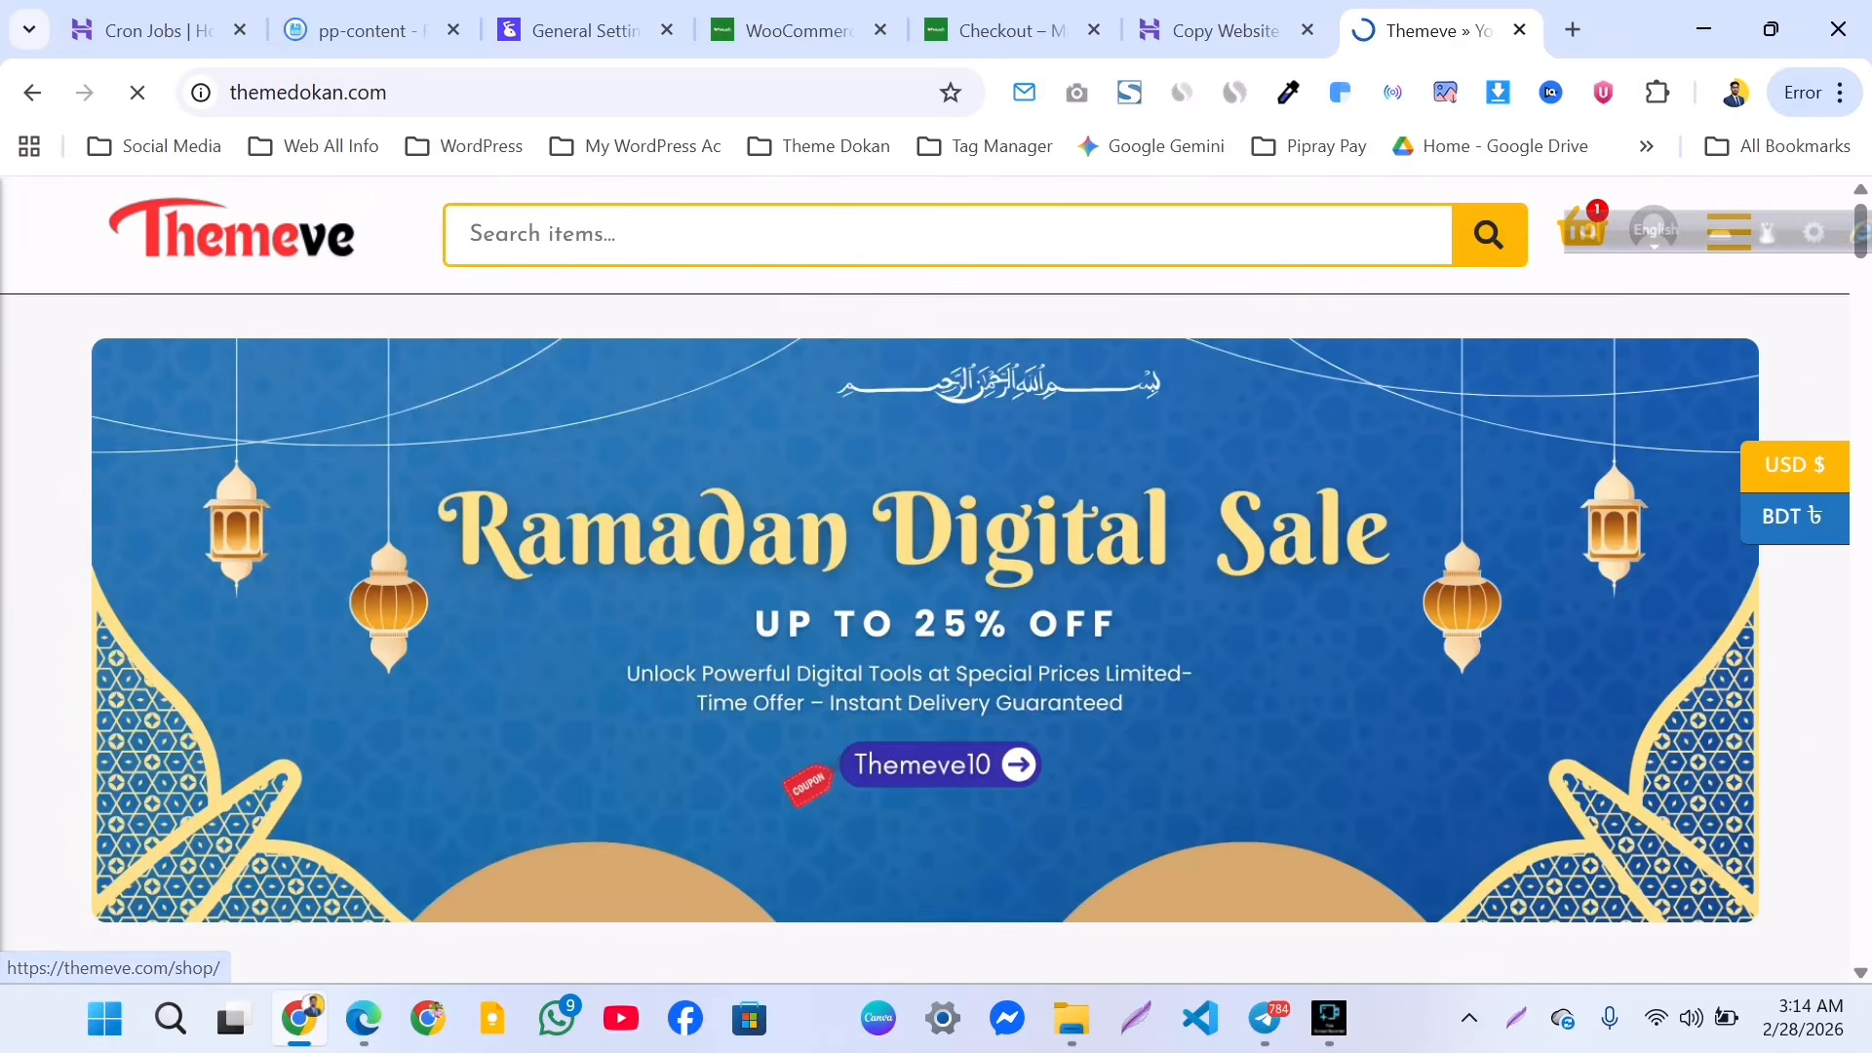
scroll(1131, 633, "down", 3)
scroll(1131, 634, "up", 3)
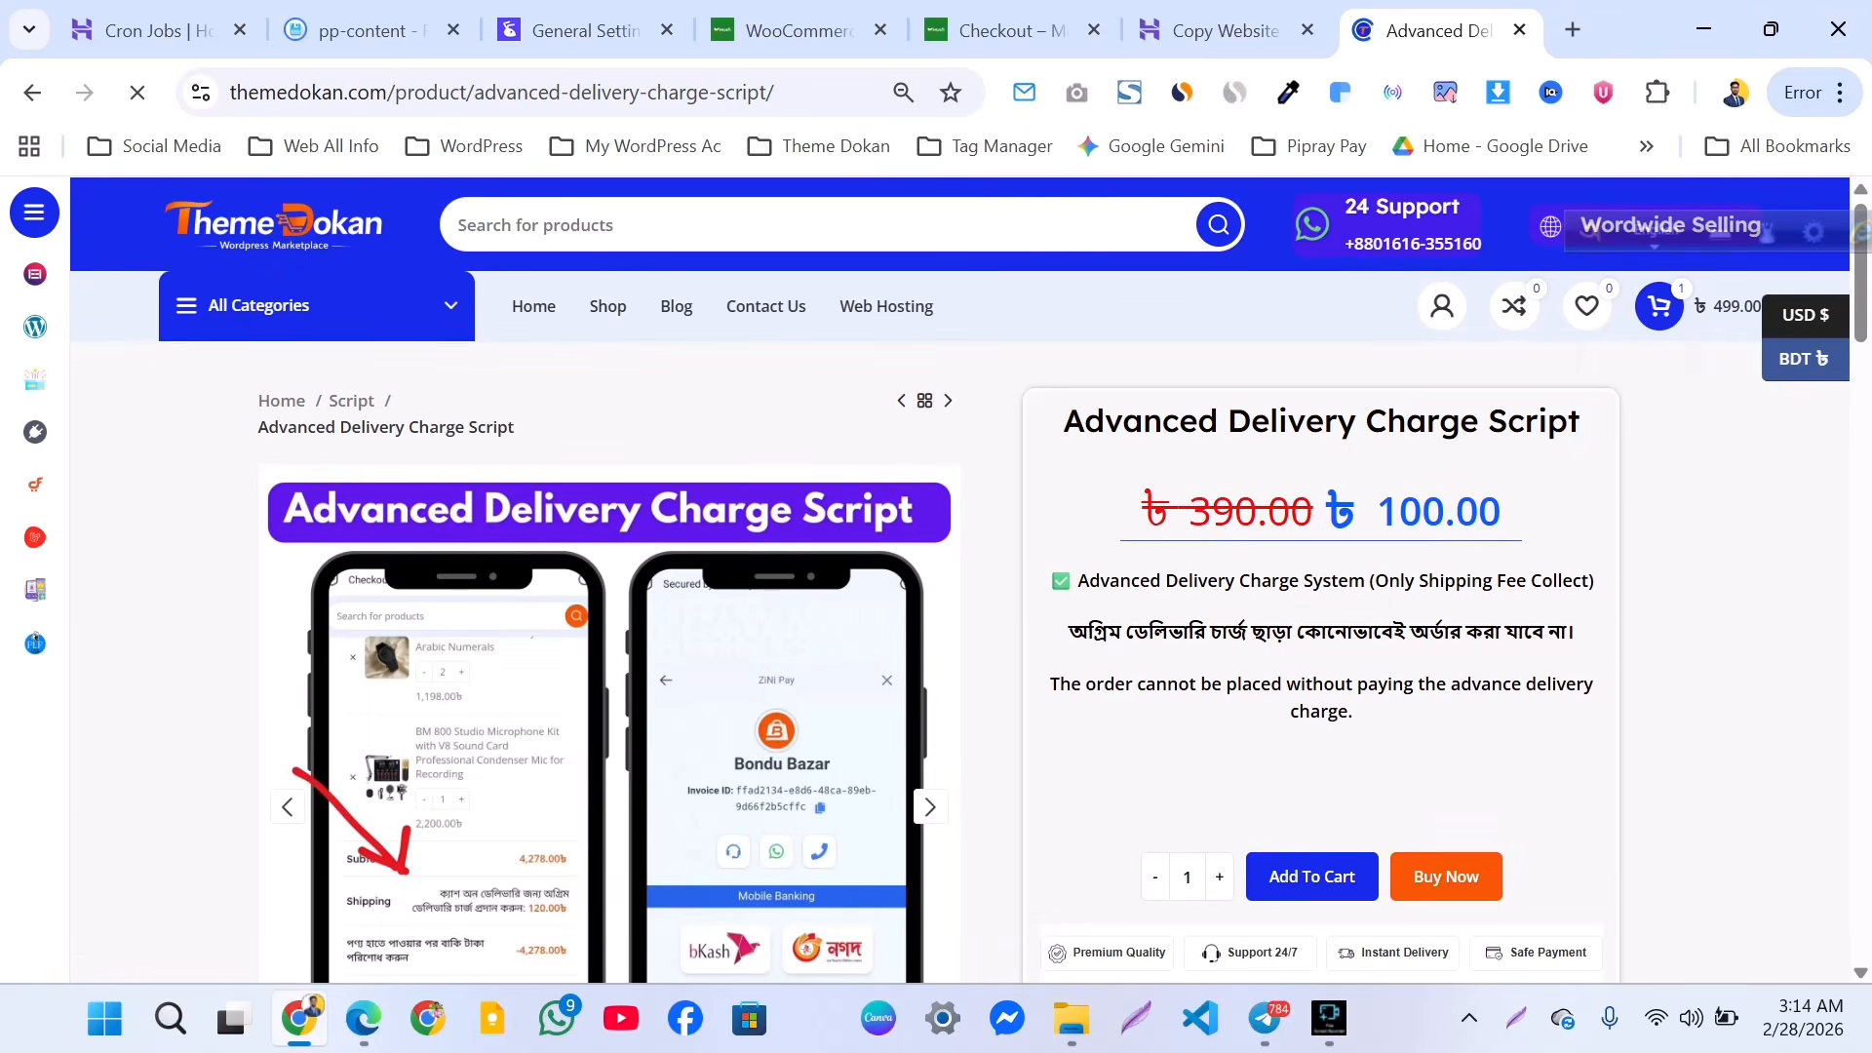
Look over the Advanced Delivery Charge Script product on Theme Dokan and buy it, proceeding to checkout.
scroll(960, 579, "down", 7)
scroll(960, 579, "up", 7)
left_click(1446, 877)
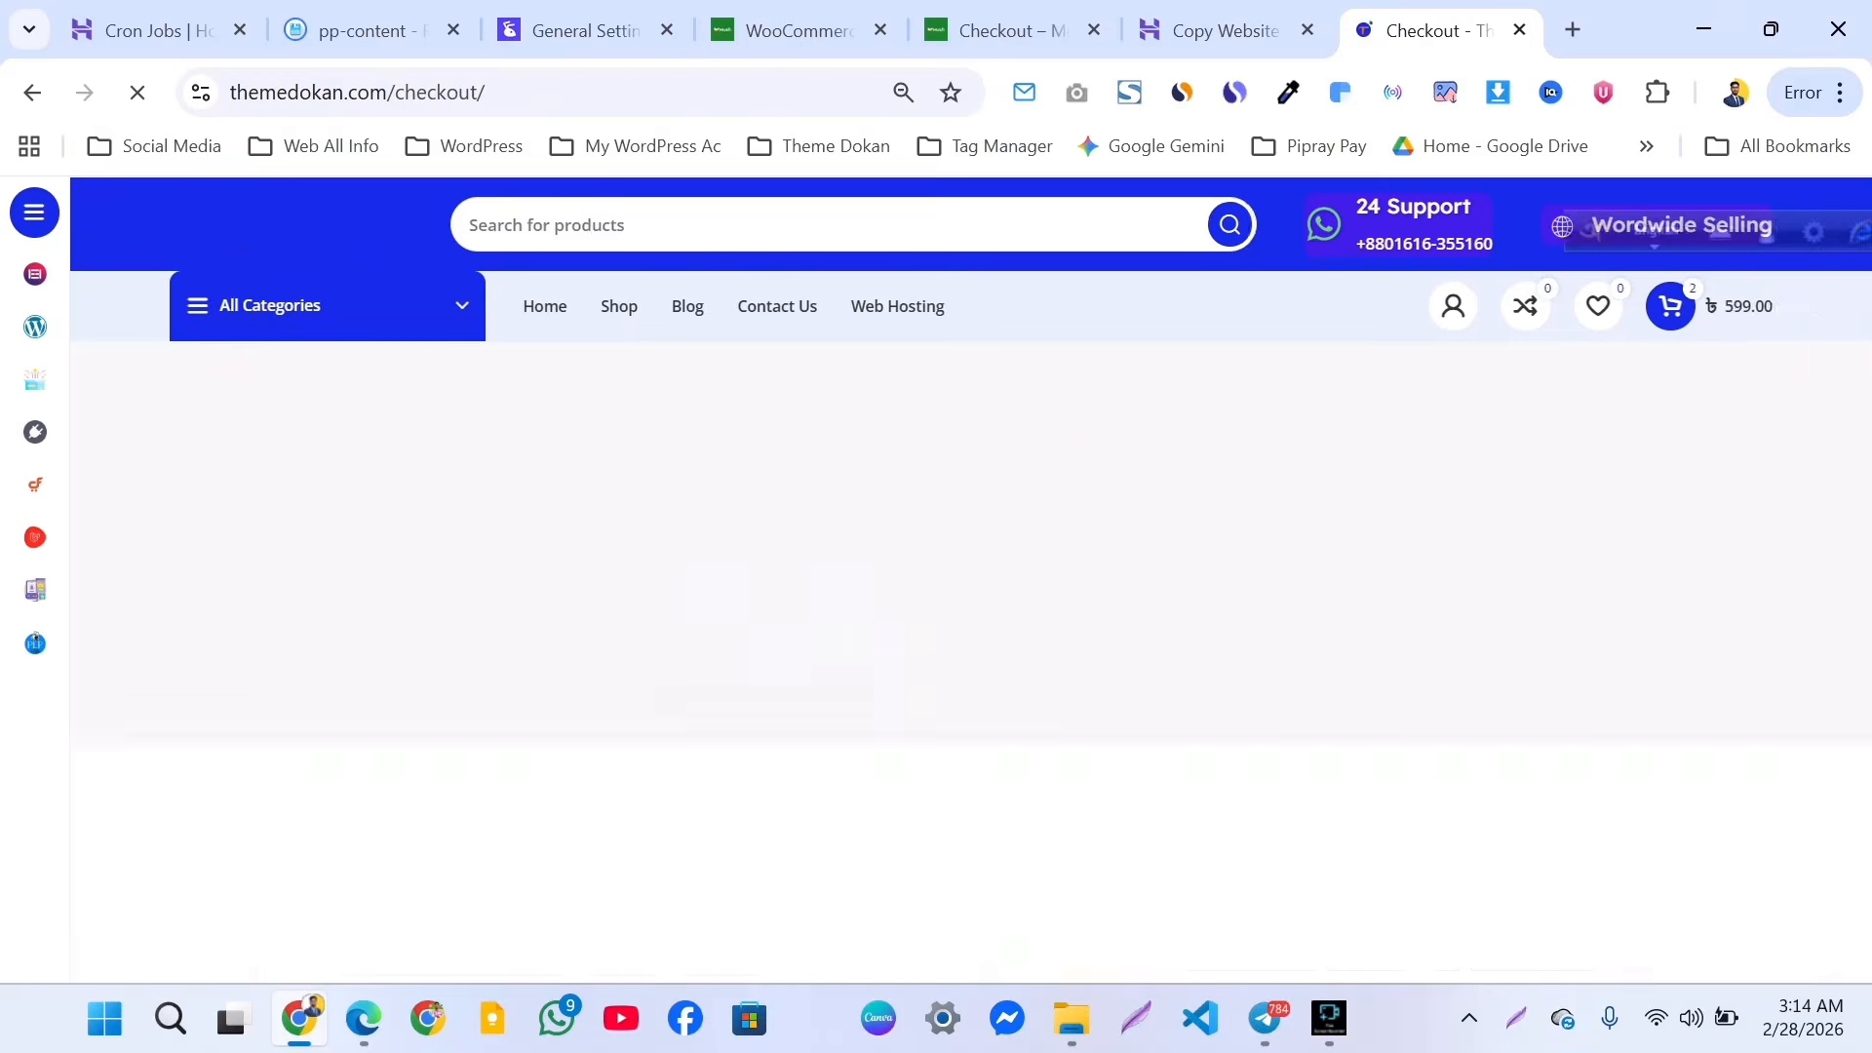
Fill in the checkout's billing details from a saved contact and place the order with PipraPay.
scroll(960, 580, "down", 7)
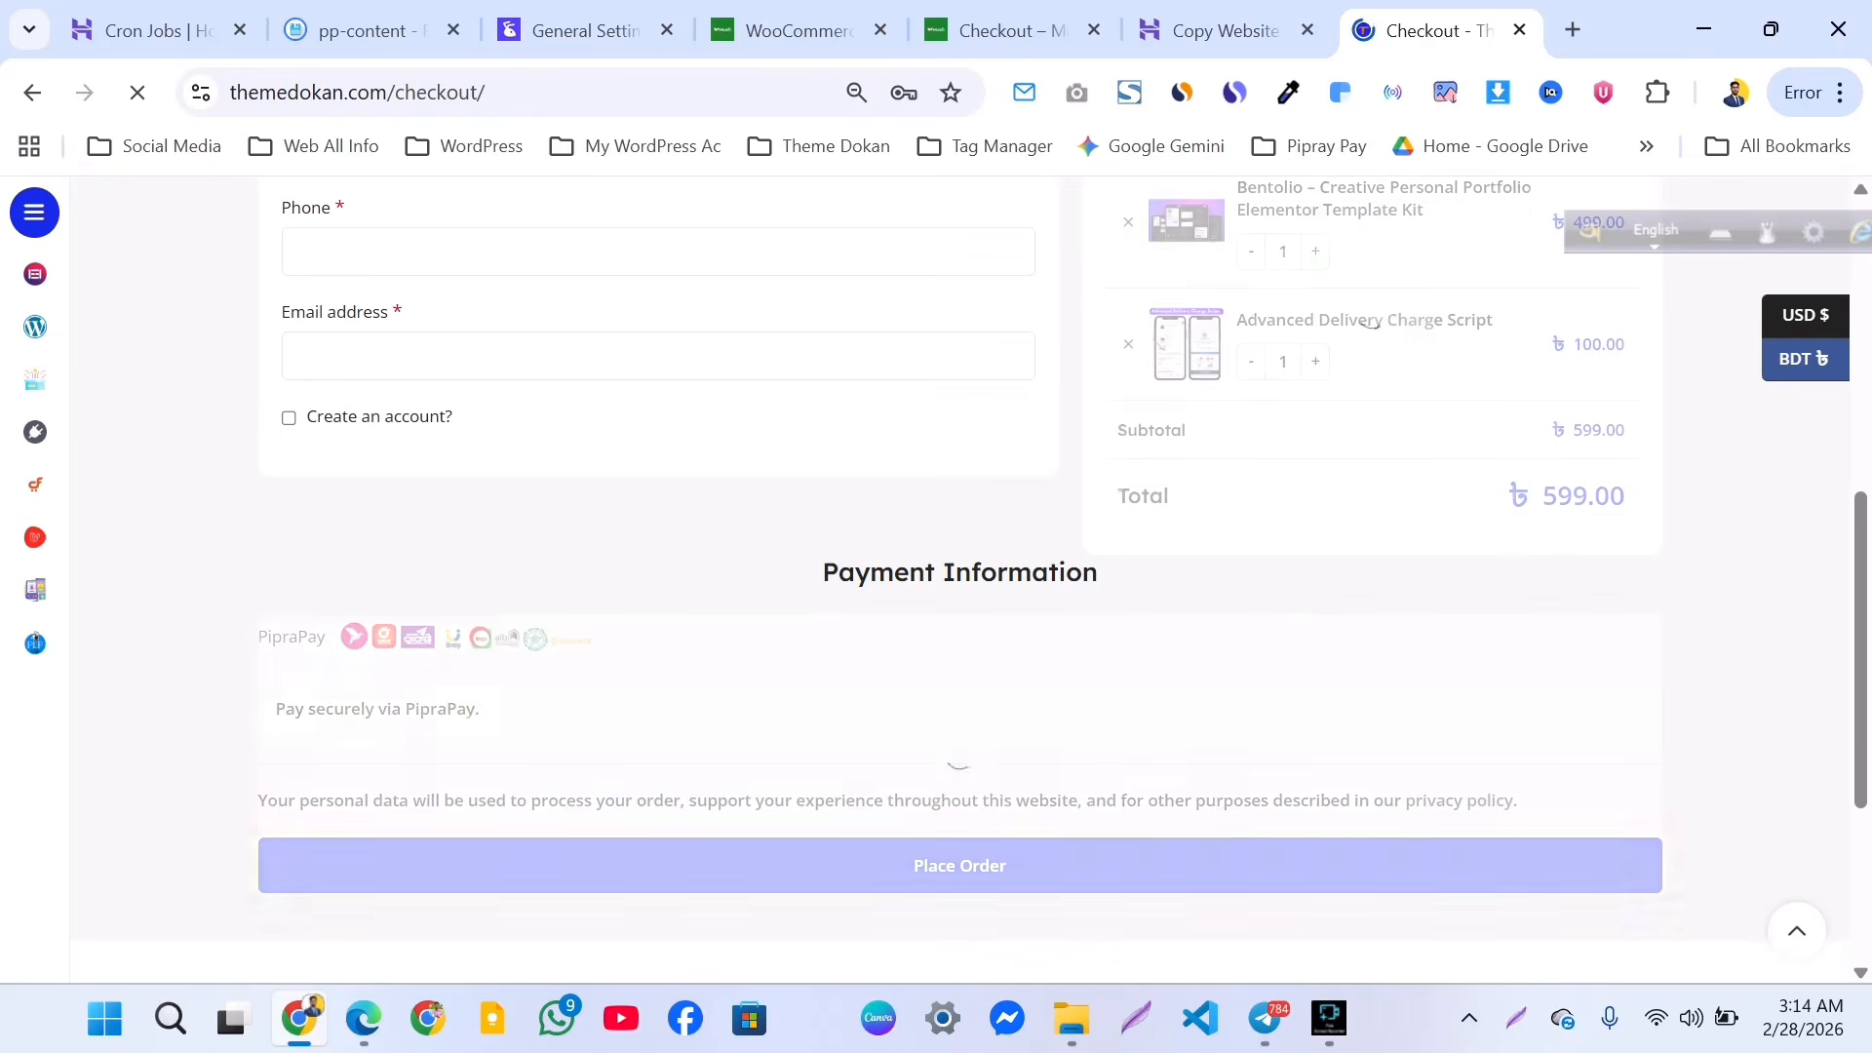
scroll(961, 580, "up", 7)
scroll(960, 579, "down", 7)
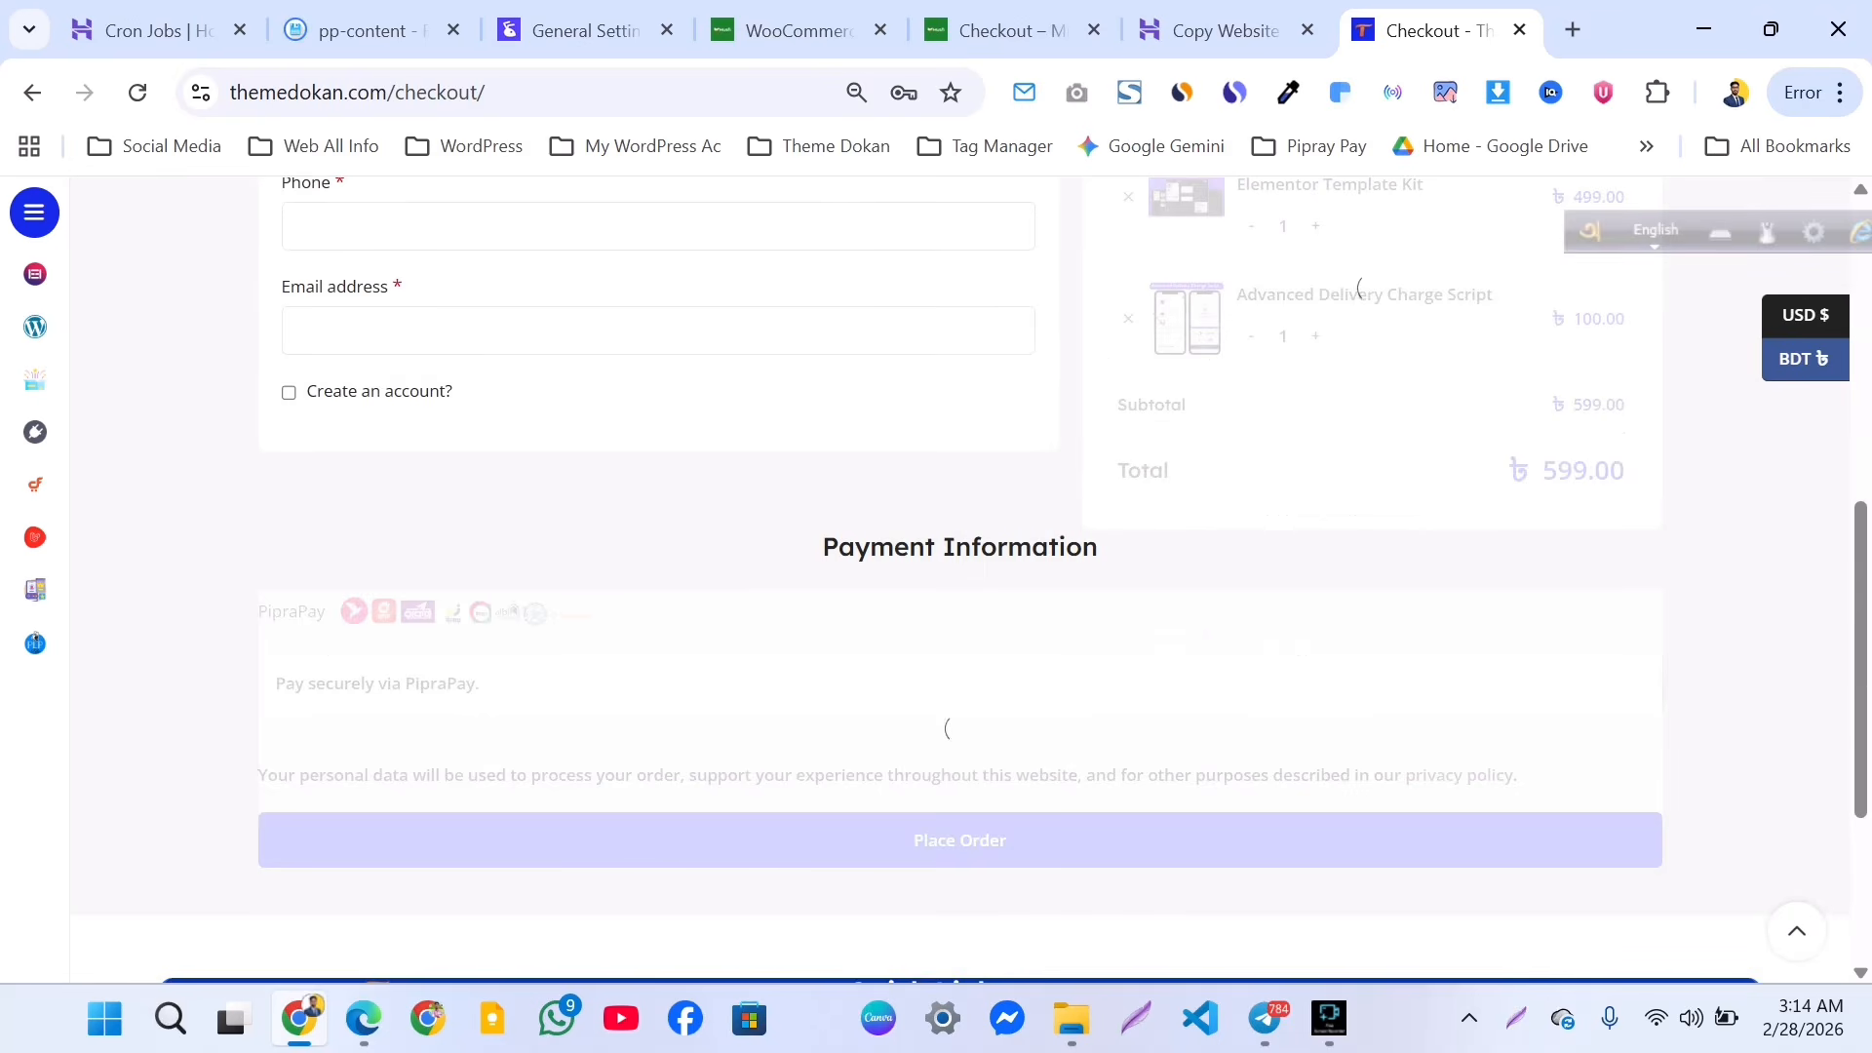
scroll(961, 580, "up", 3)
left_click(658, 560)
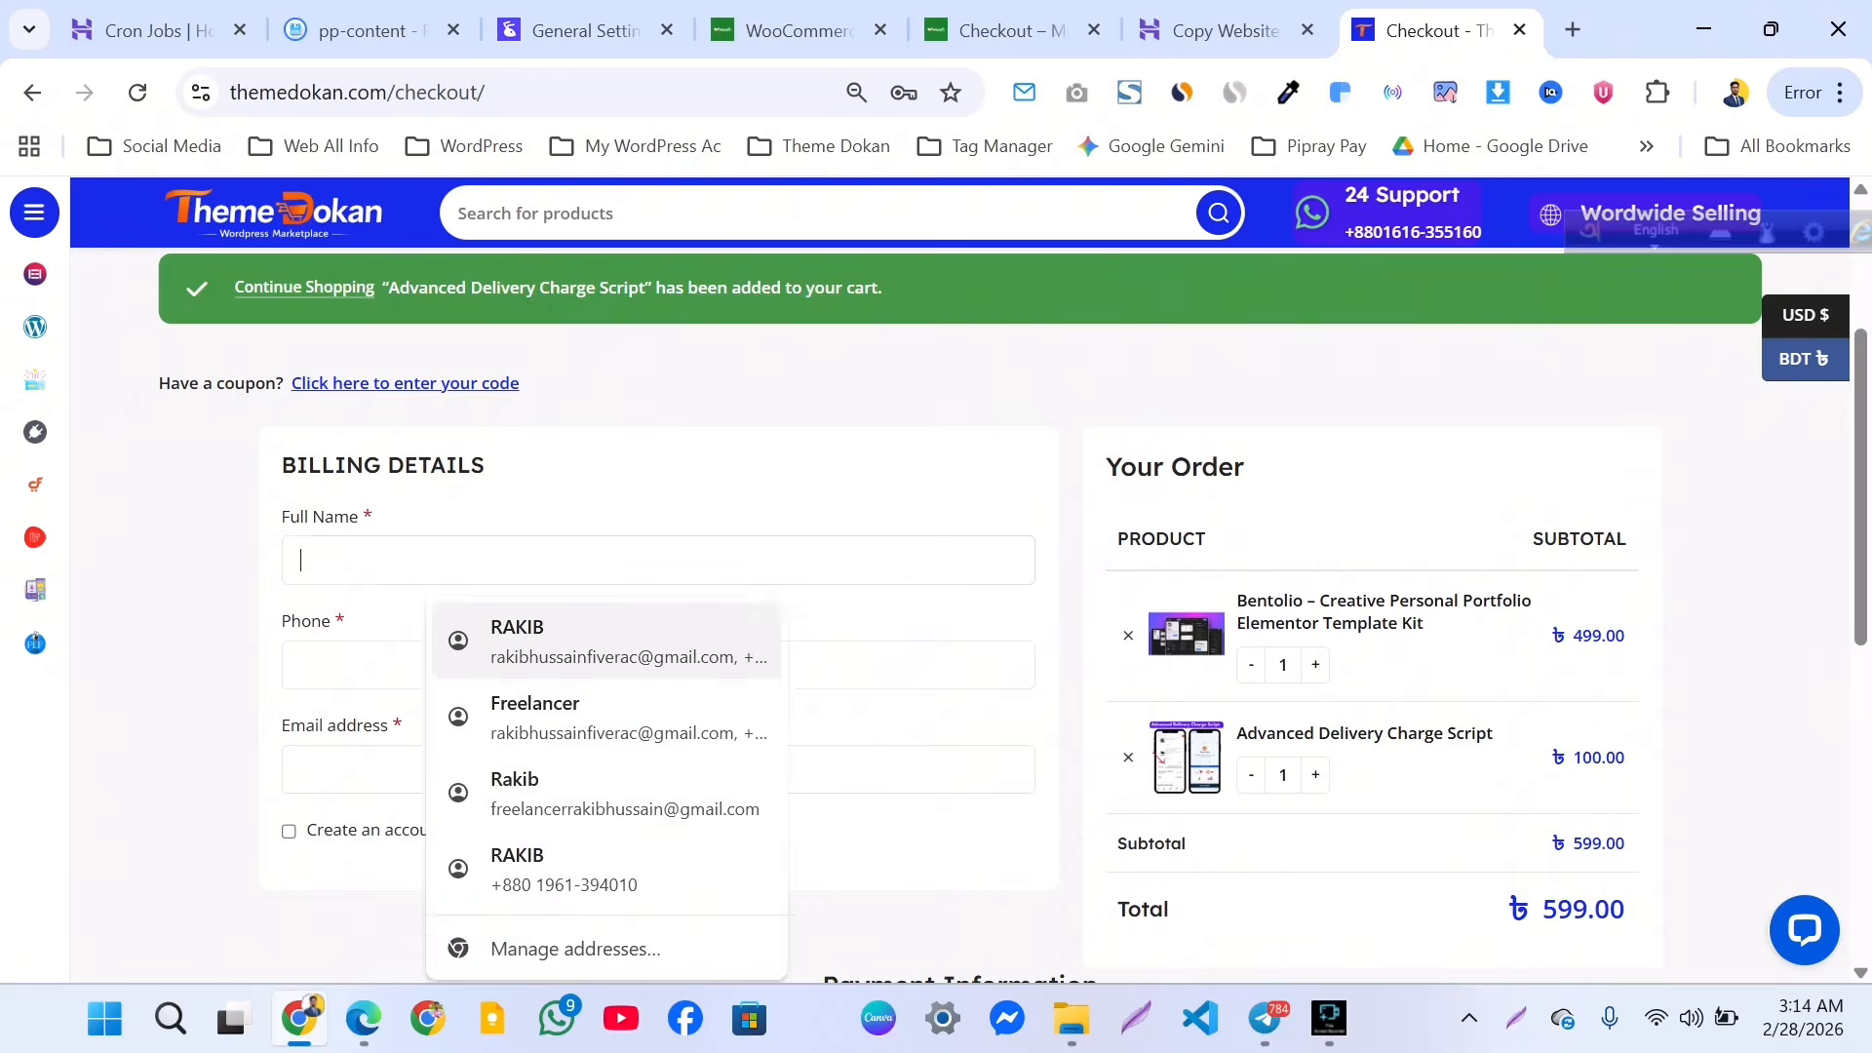
left_click(606, 641)
scroll(607, 640, "down", 5)
left_click(959, 548)
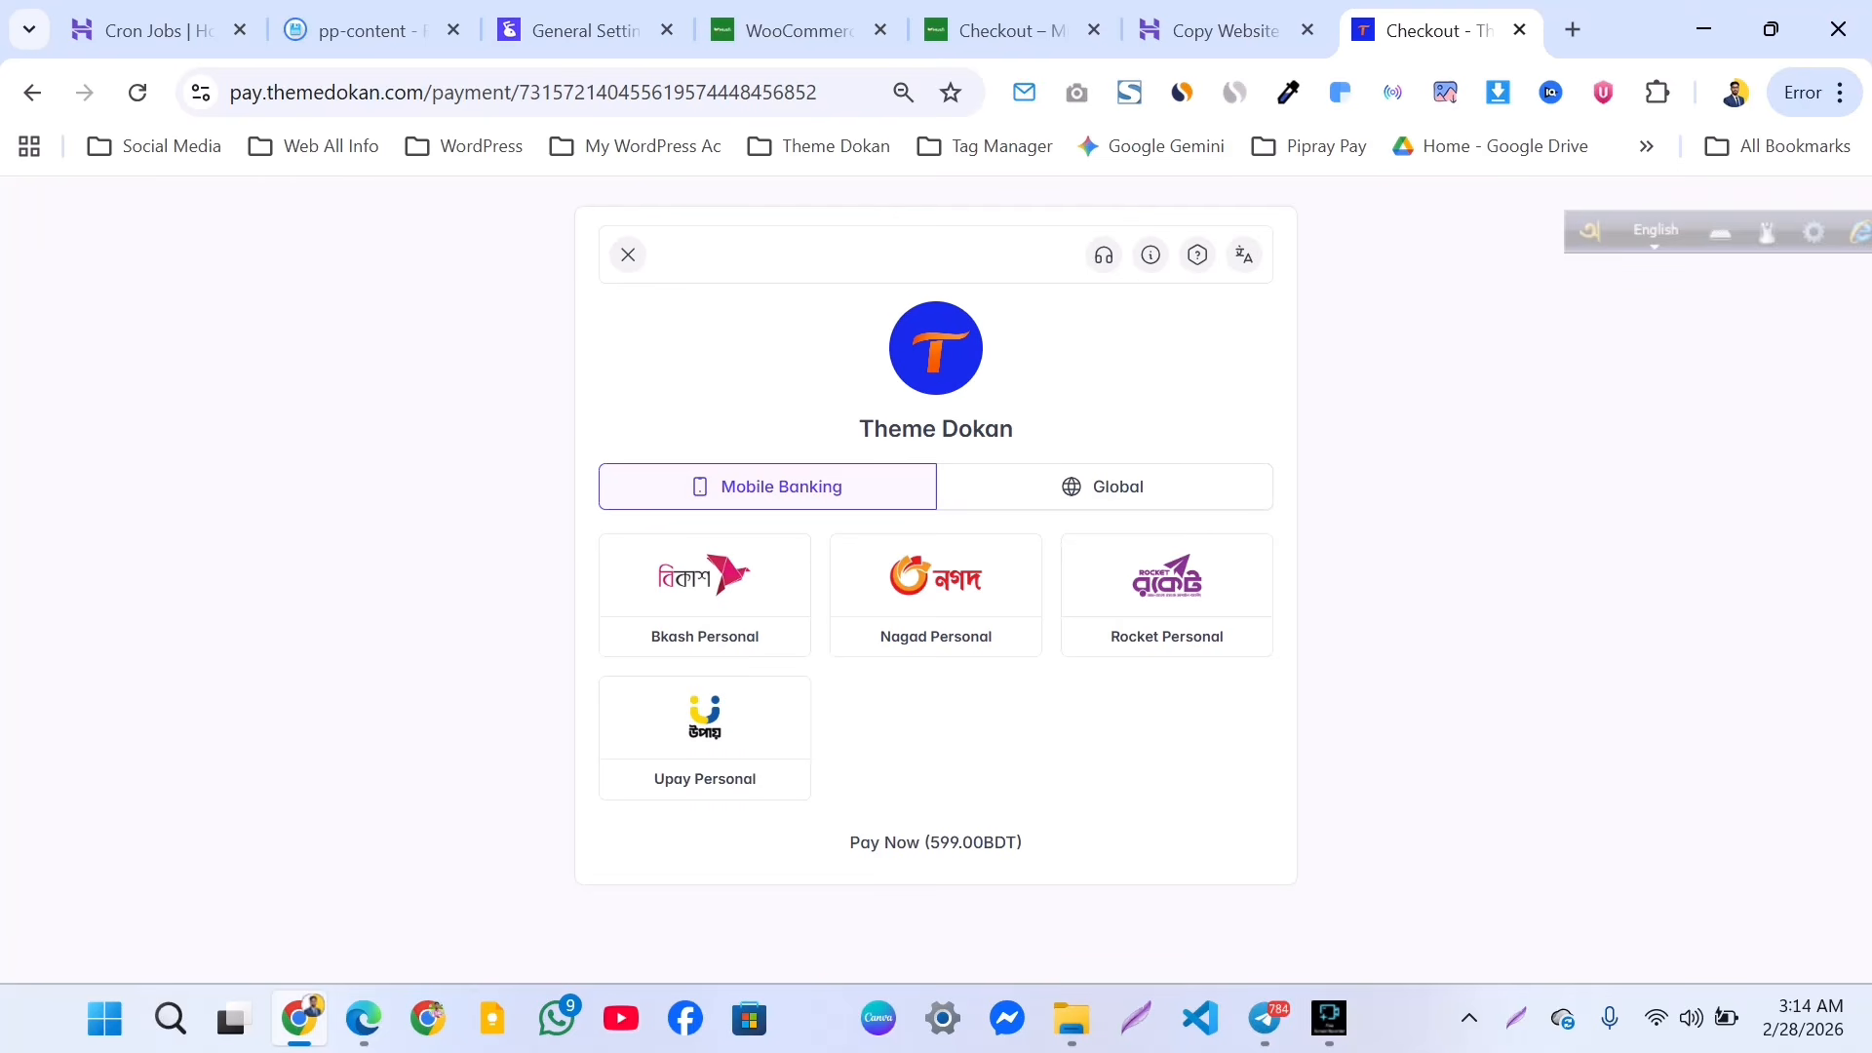
Examine the support contact options on Theme Dokan's payment page and return to the bondu bazar brand settings in PipraPay.
left_click(1104, 255)
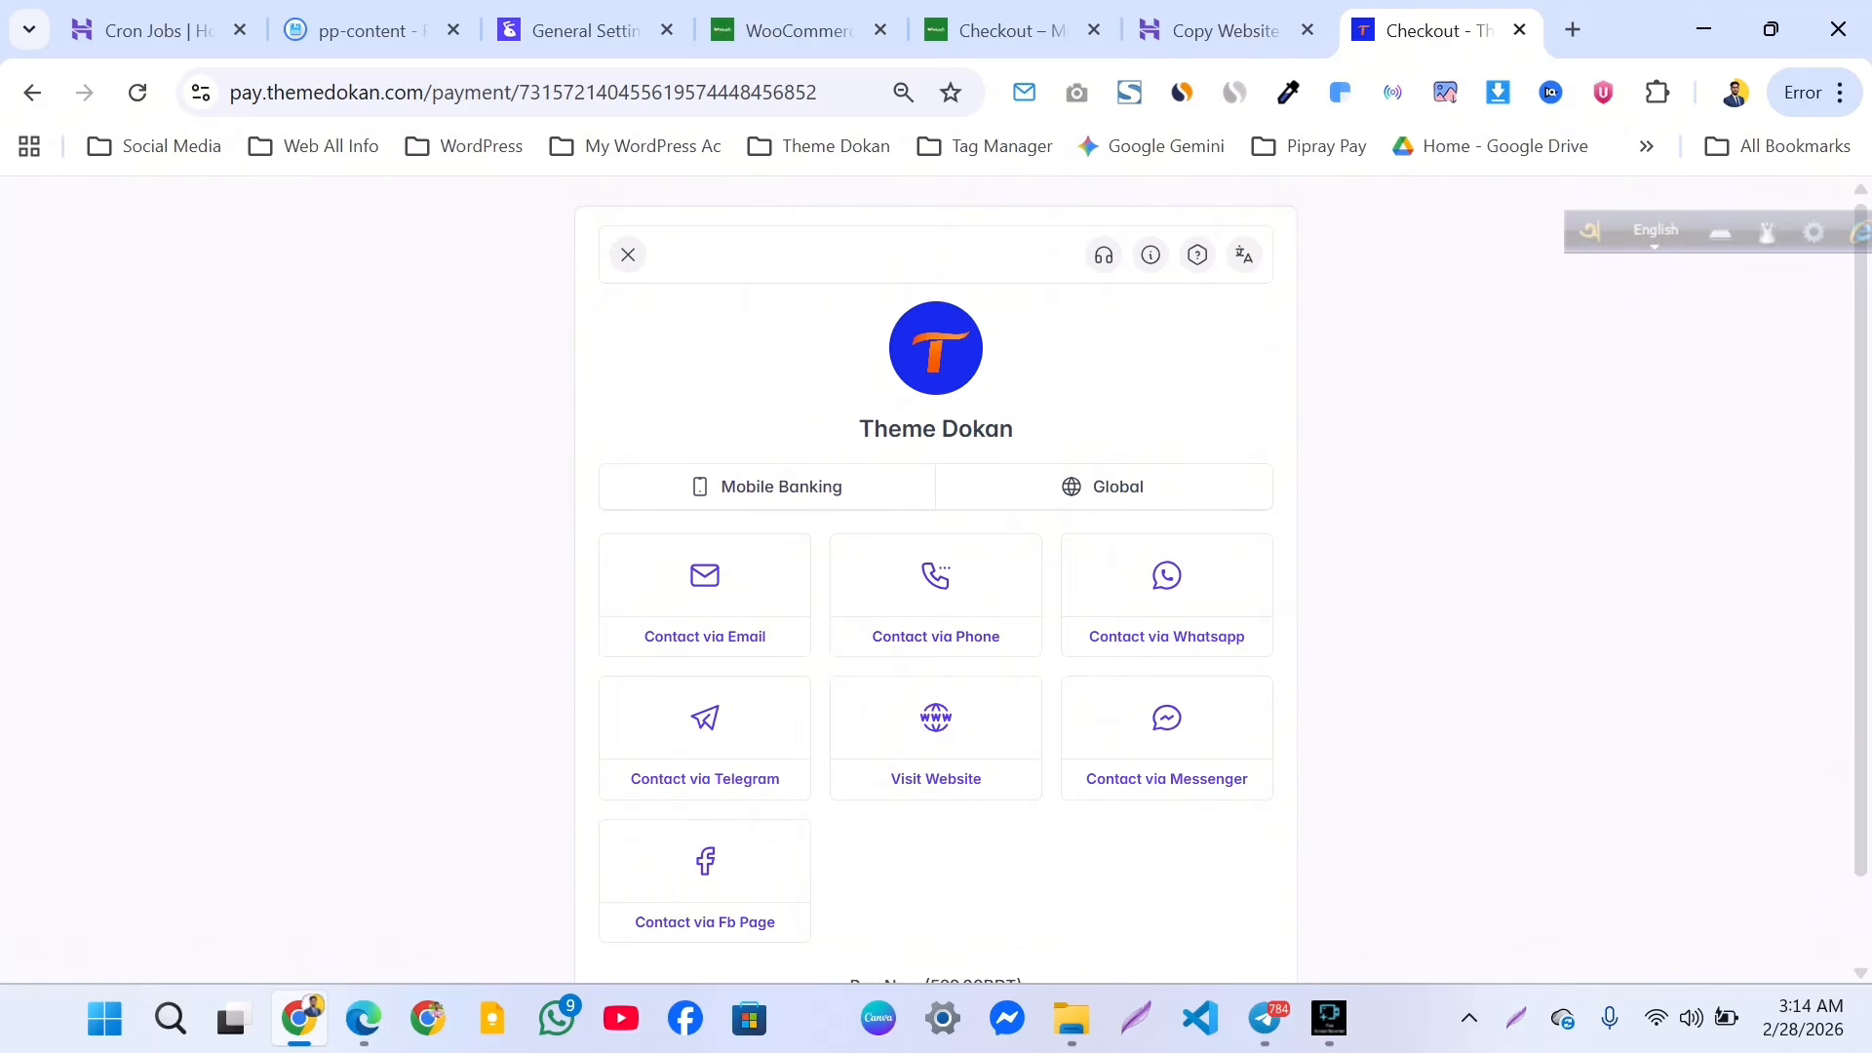
left_click(768, 486)
left_click(585, 31)
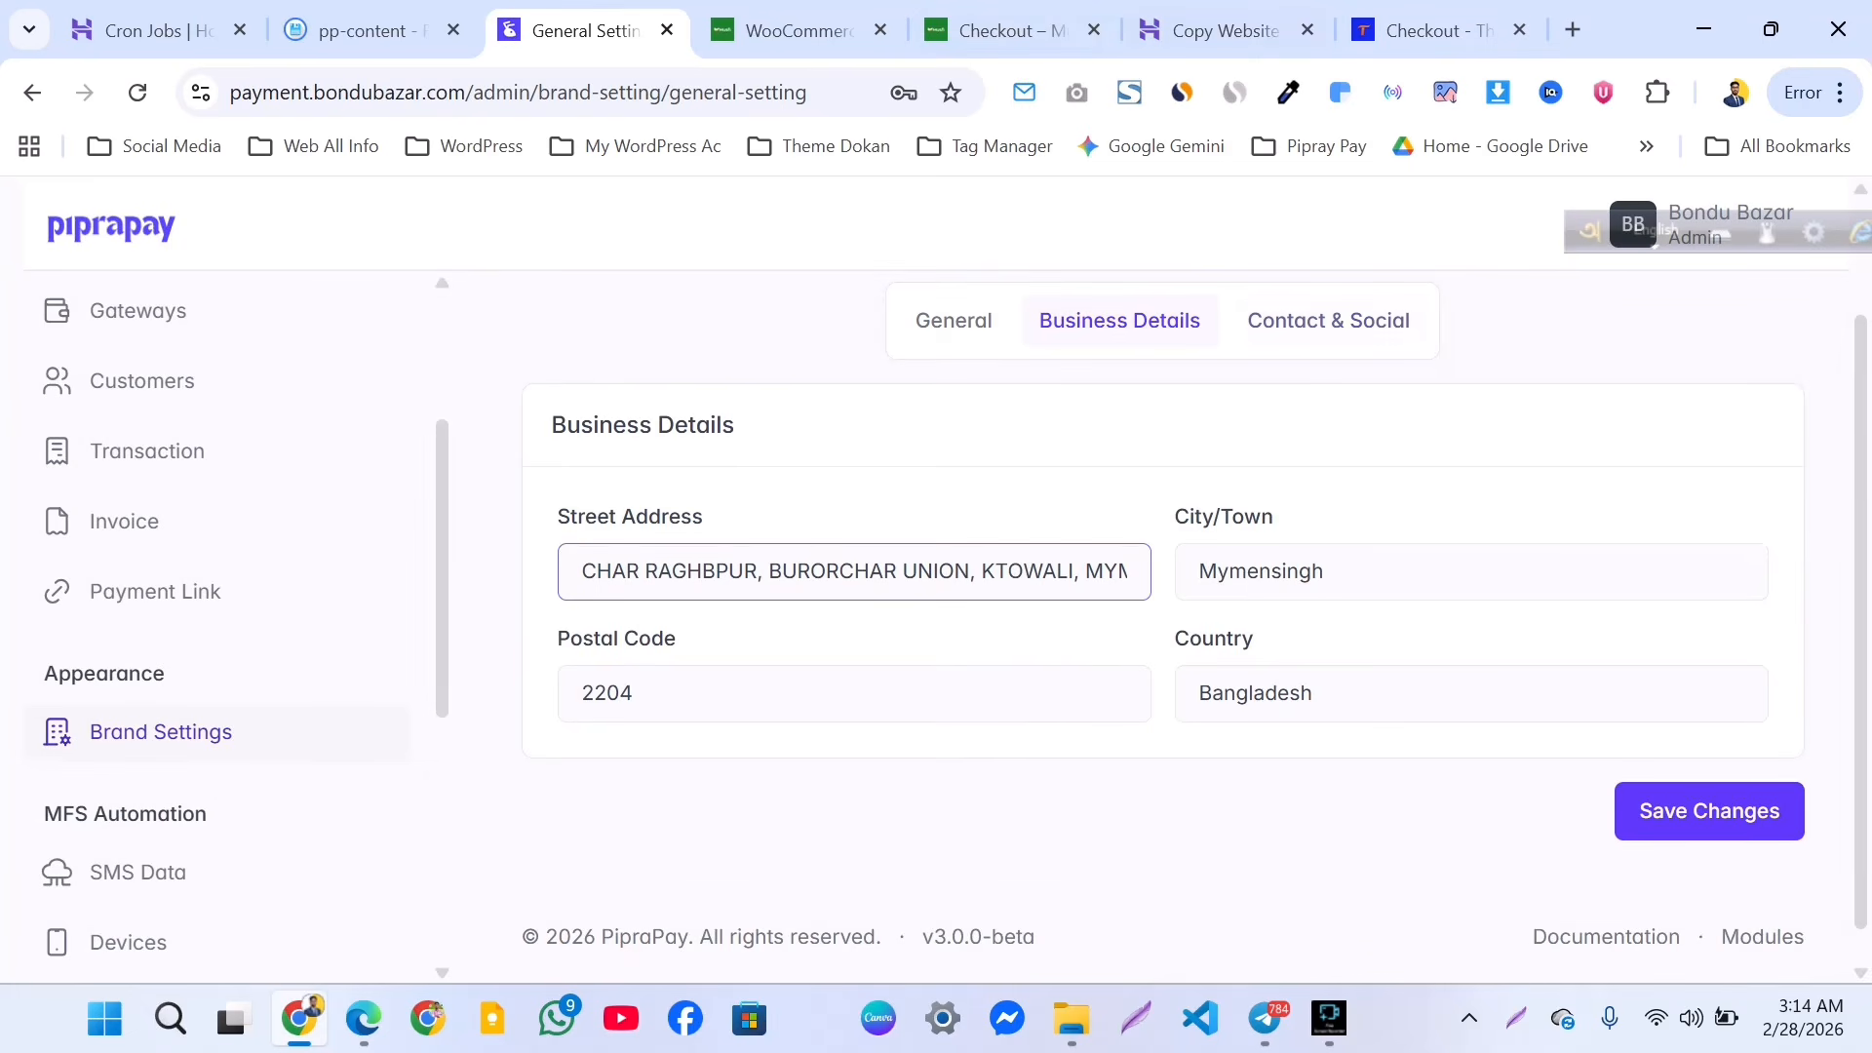
Fill in the support phone number, support e-mail and WhatsApp number in the brand's contact and social details.
left_click(1328, 321)
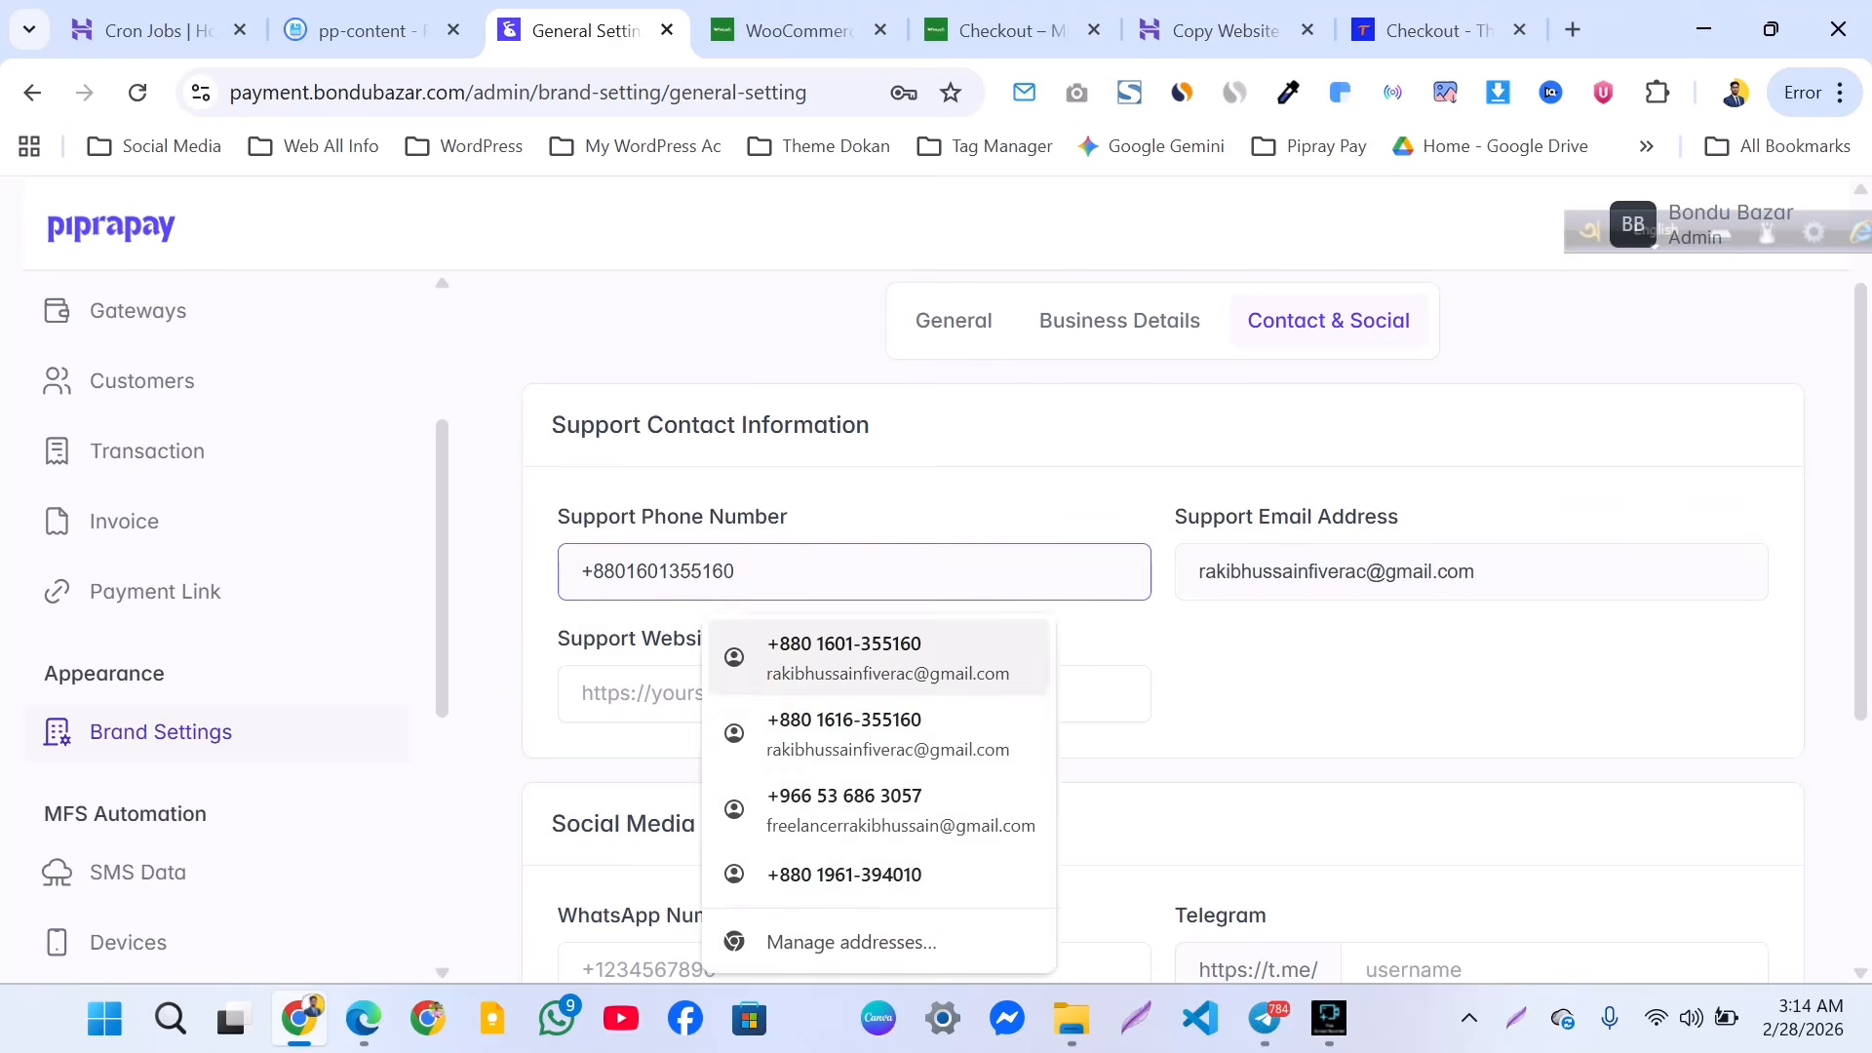
left_click(878, 663)
left_click(868, 693)
scroll(867, 693, "down", 4)
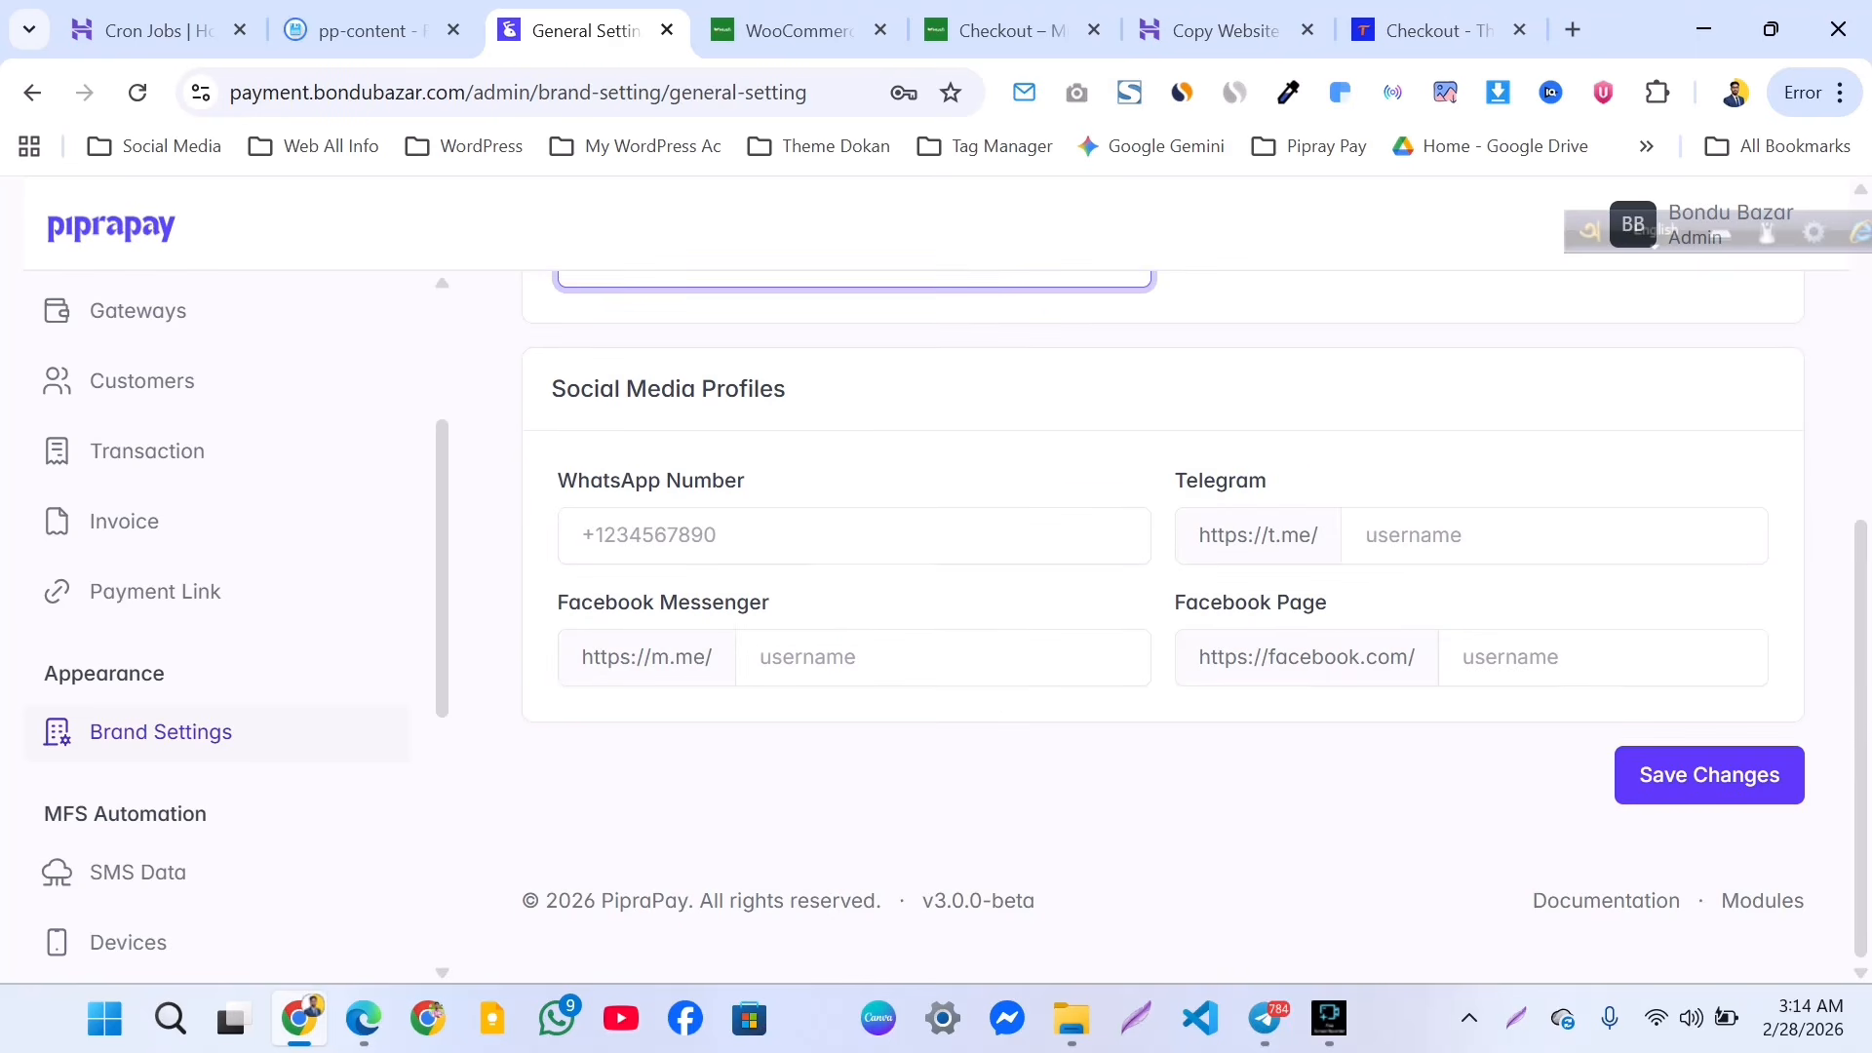
left_click(741, 535)
left_click(775, 609)
left_click(819, 657)
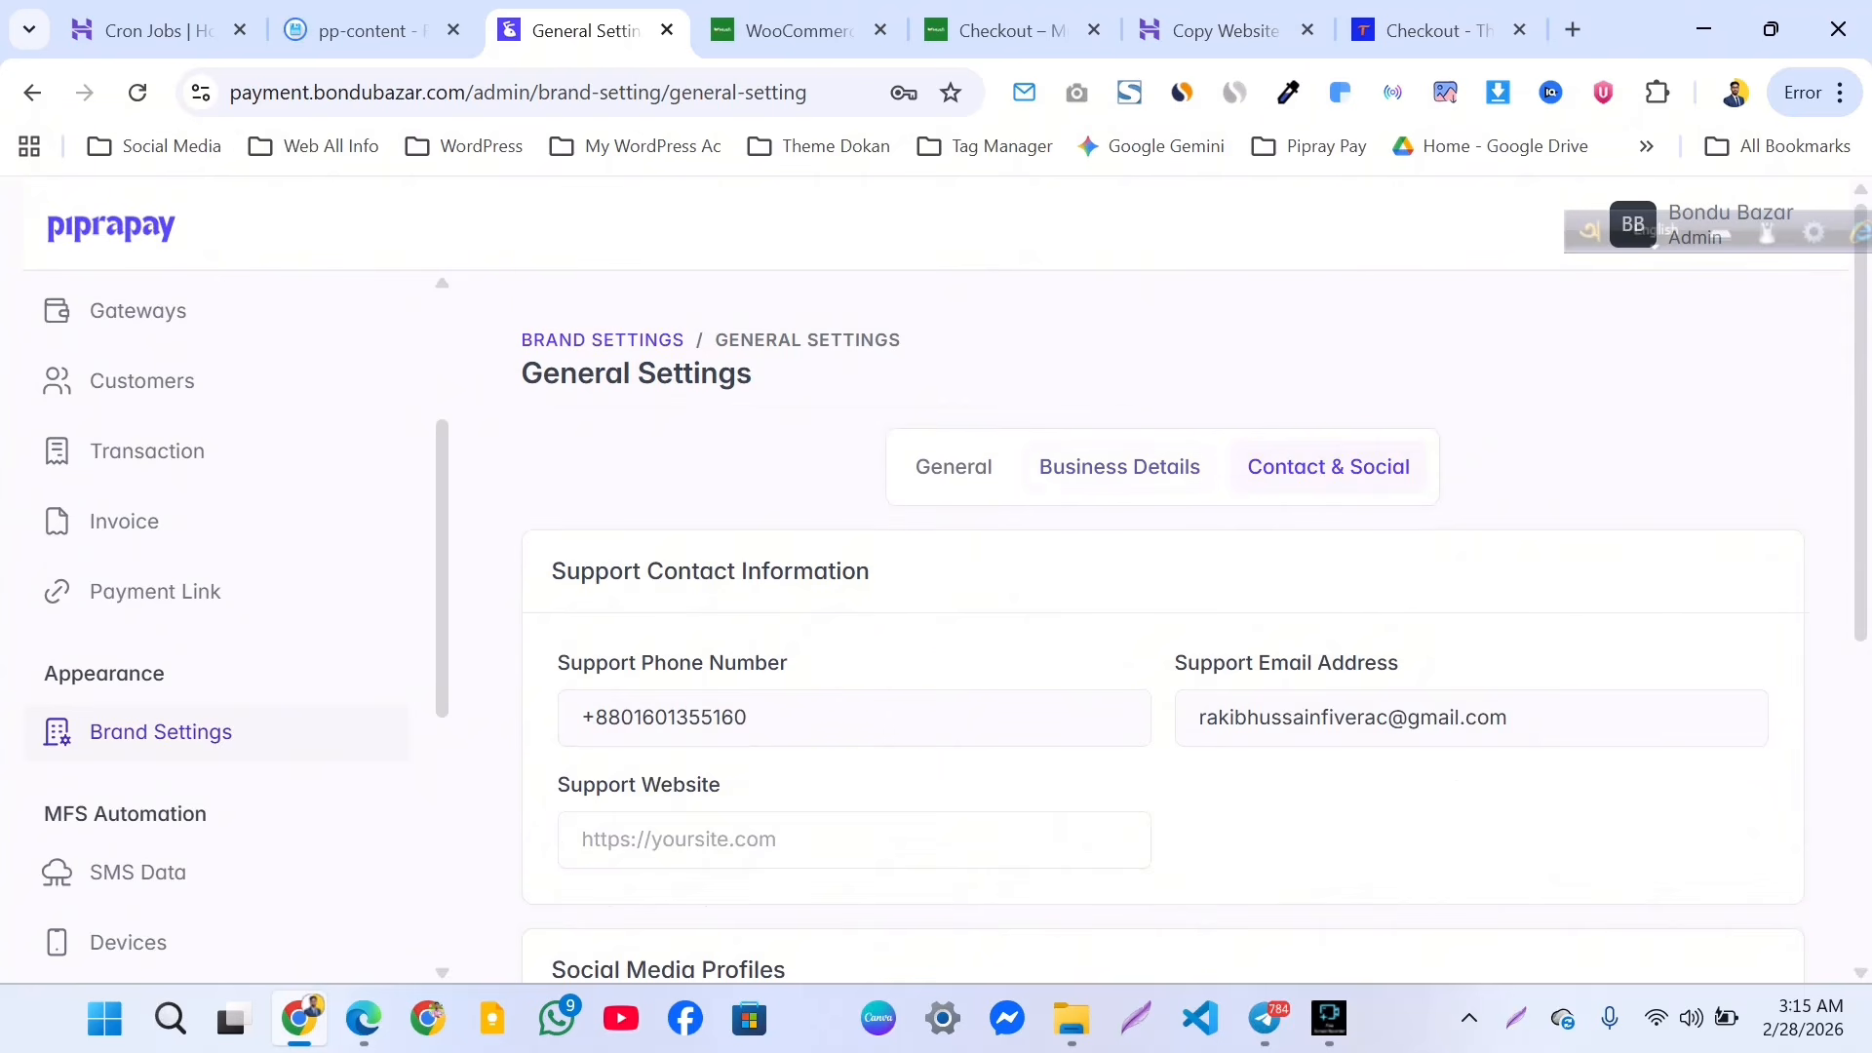
Return to the brand's business details and save the changes.
left_click(1119, 467)
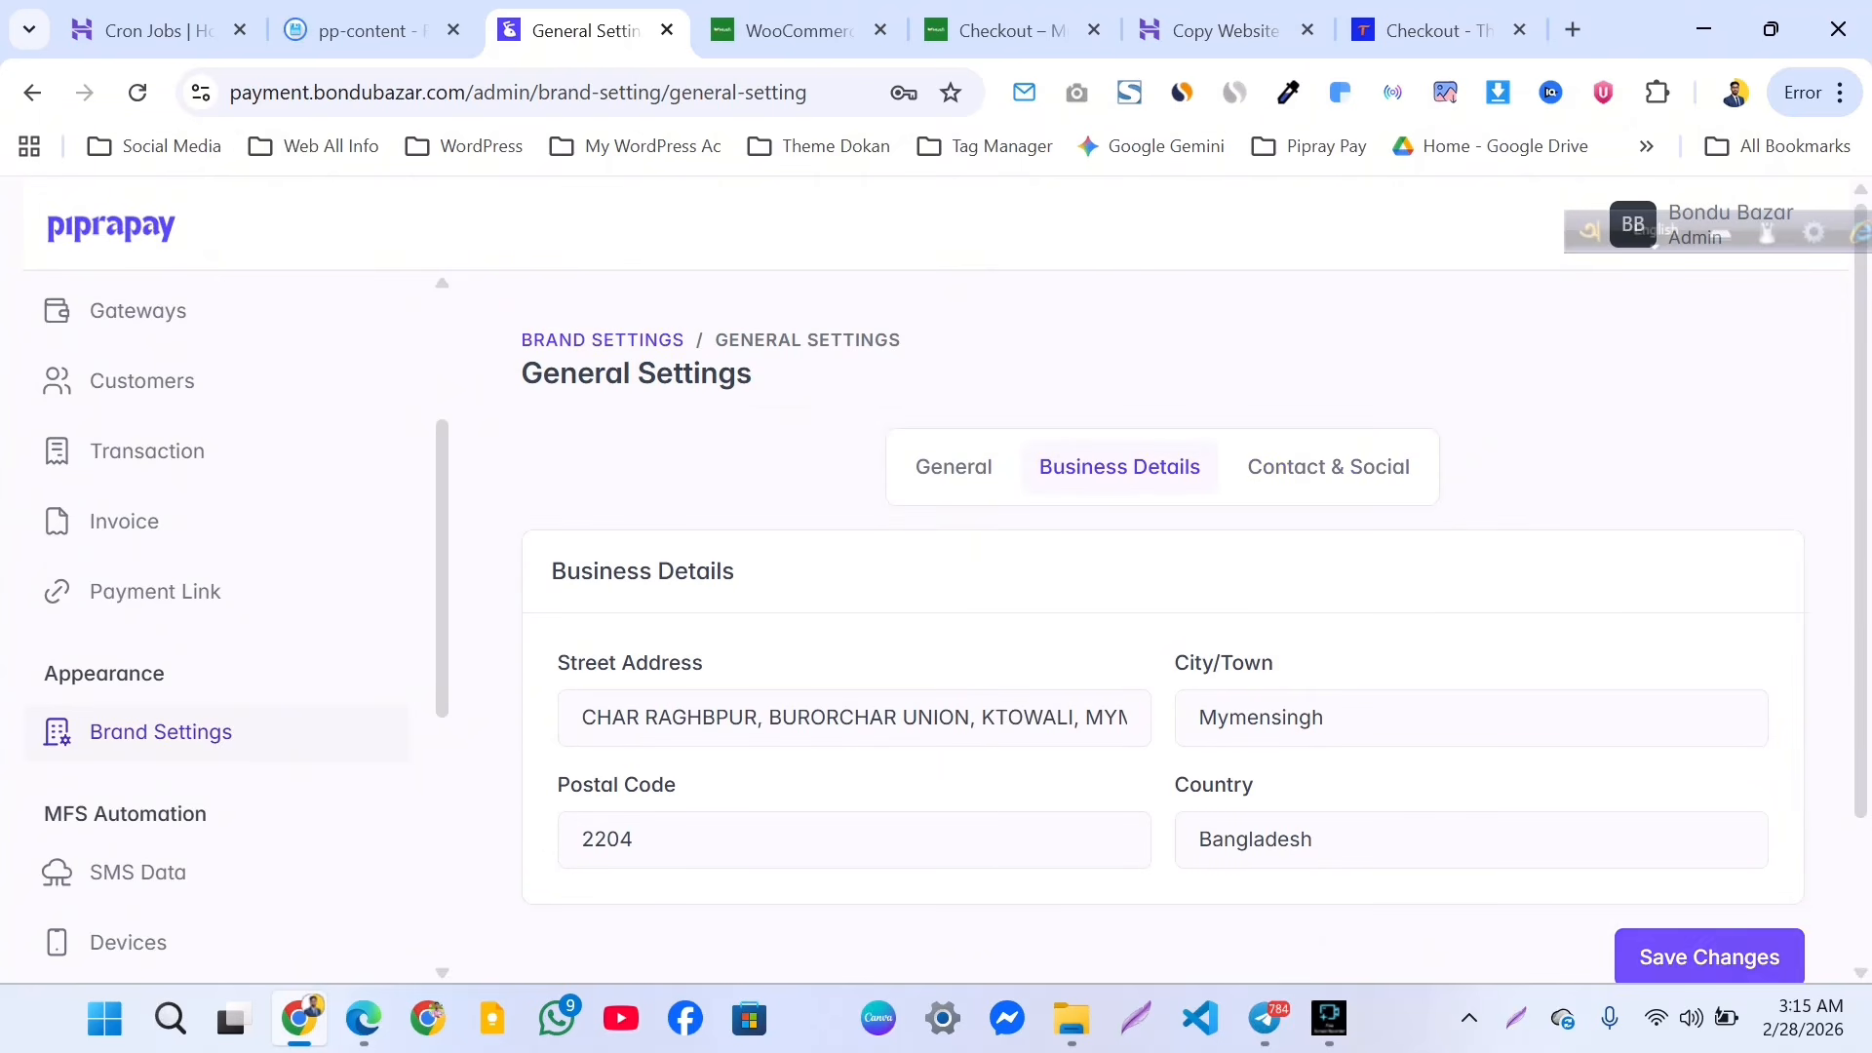
left_click(1709, 957)
scroll(1194, 617, "down", 2)
scroll(215, 585, "up", 2)
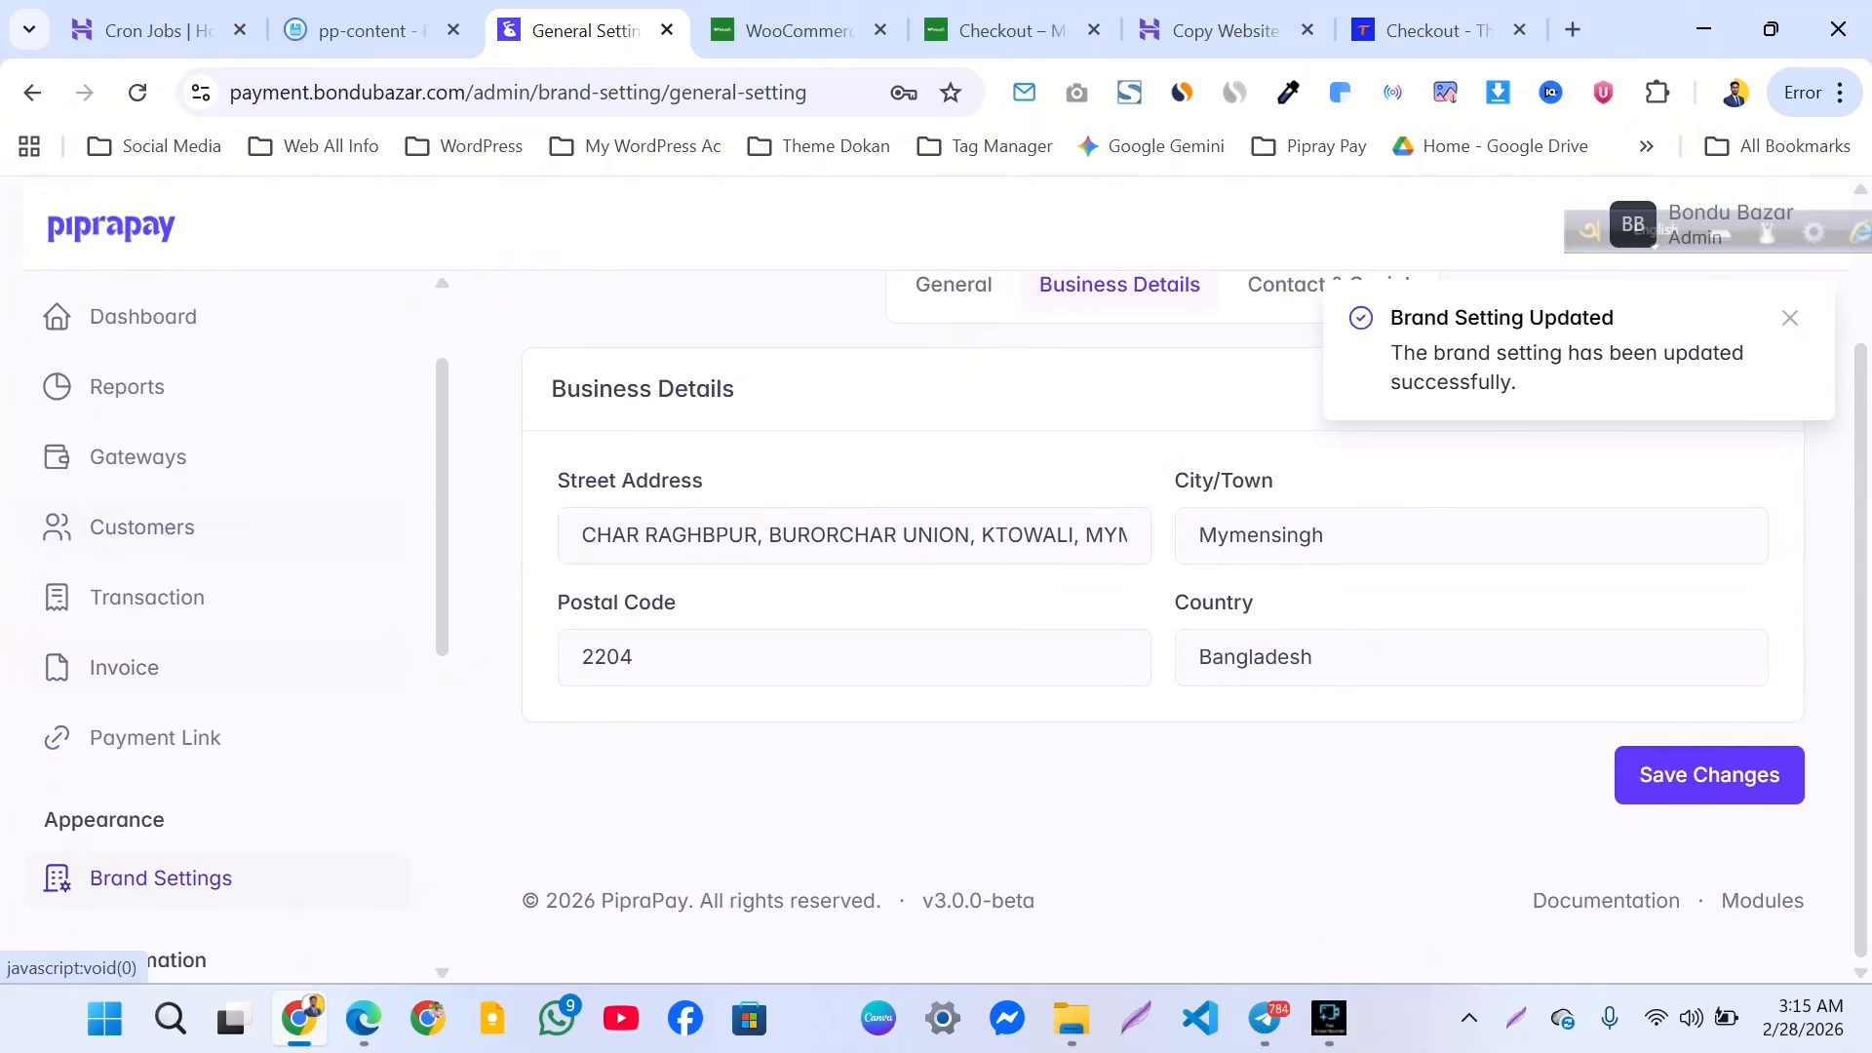
Create a new Bkash Personal gateway for the bondu bazar brand.
left_click(155, 737)
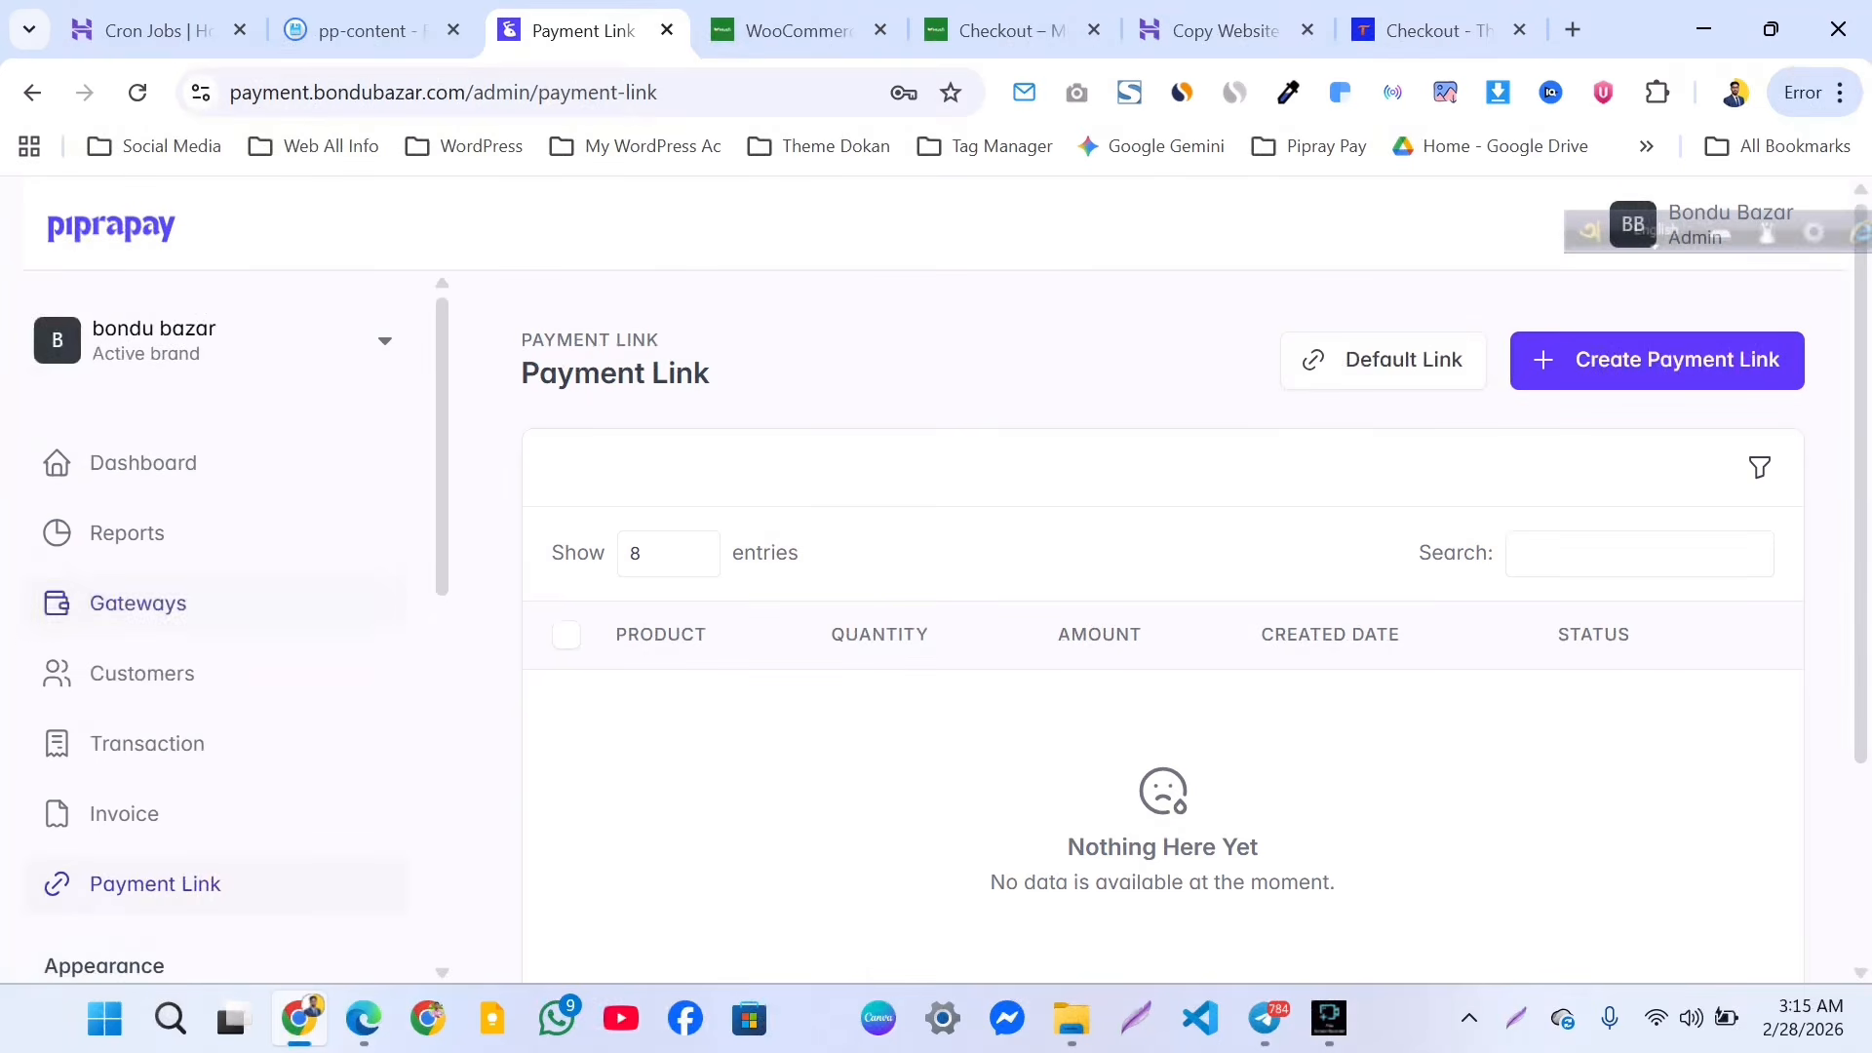
left_click(137, 603)
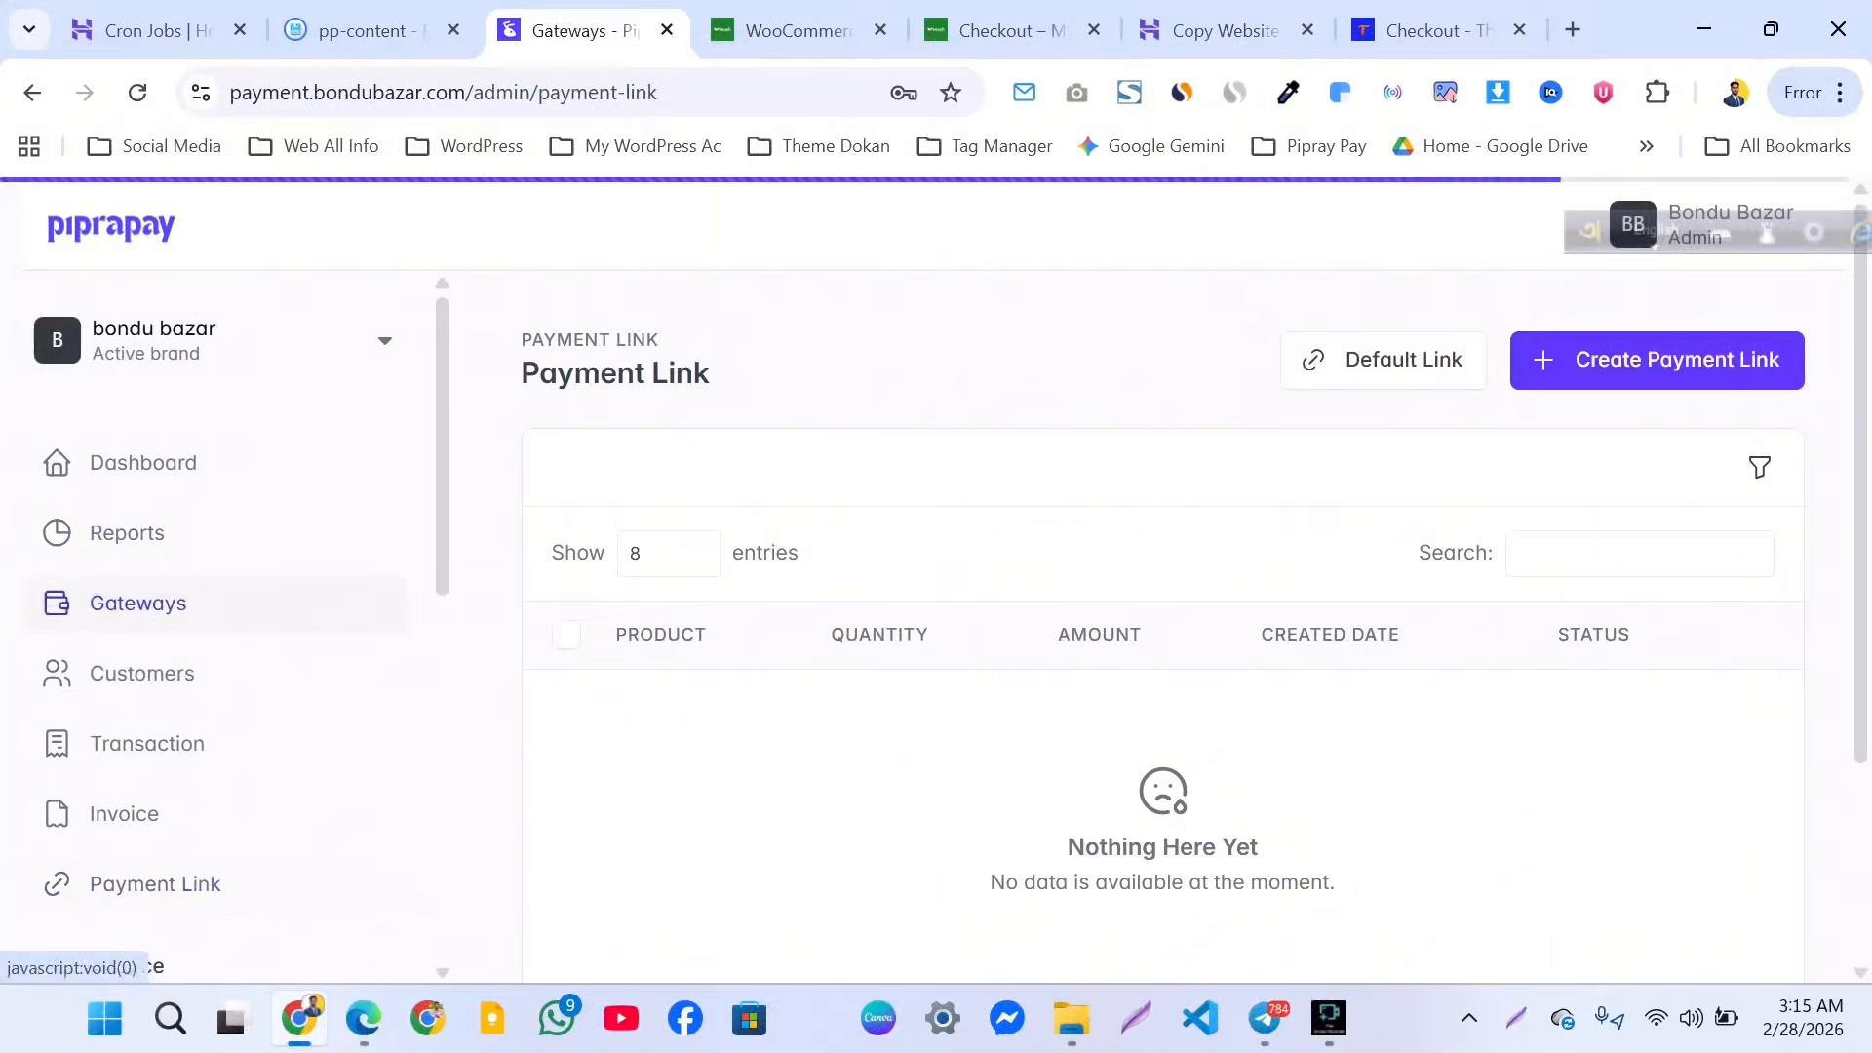
left_click(1478, 359)
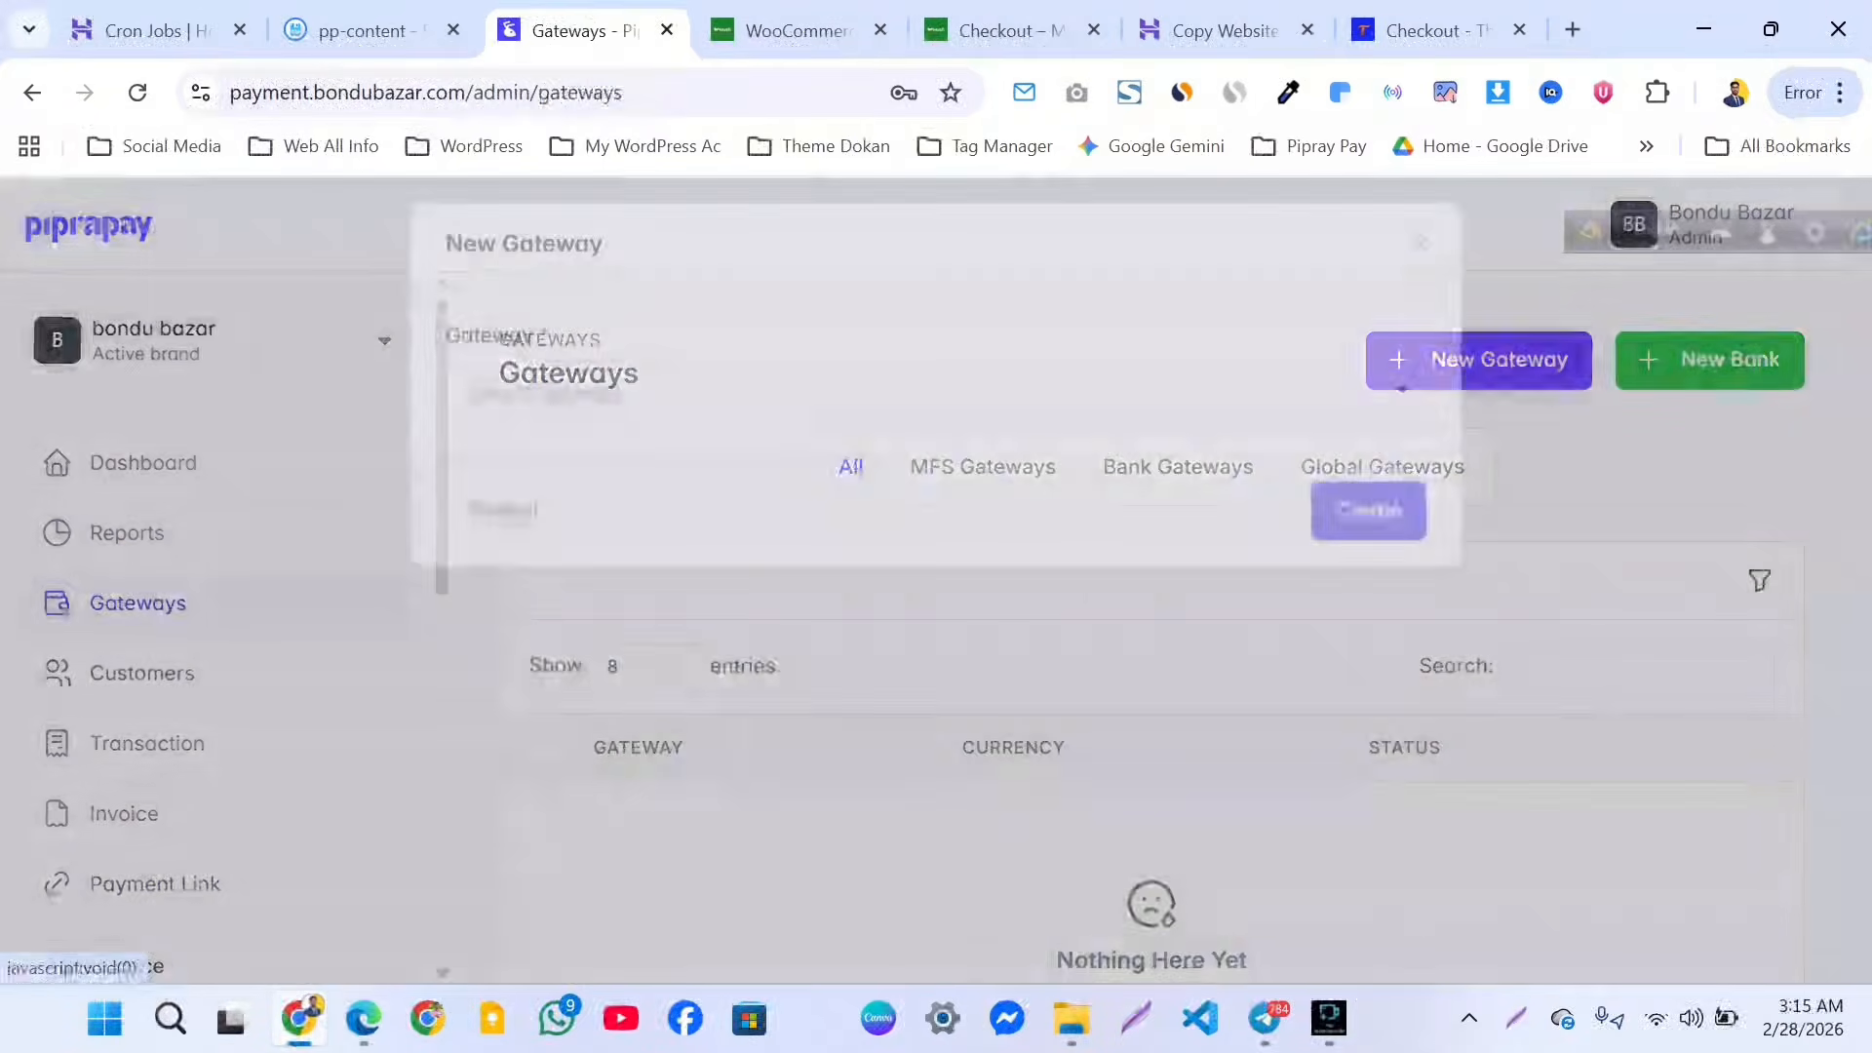
type("b")
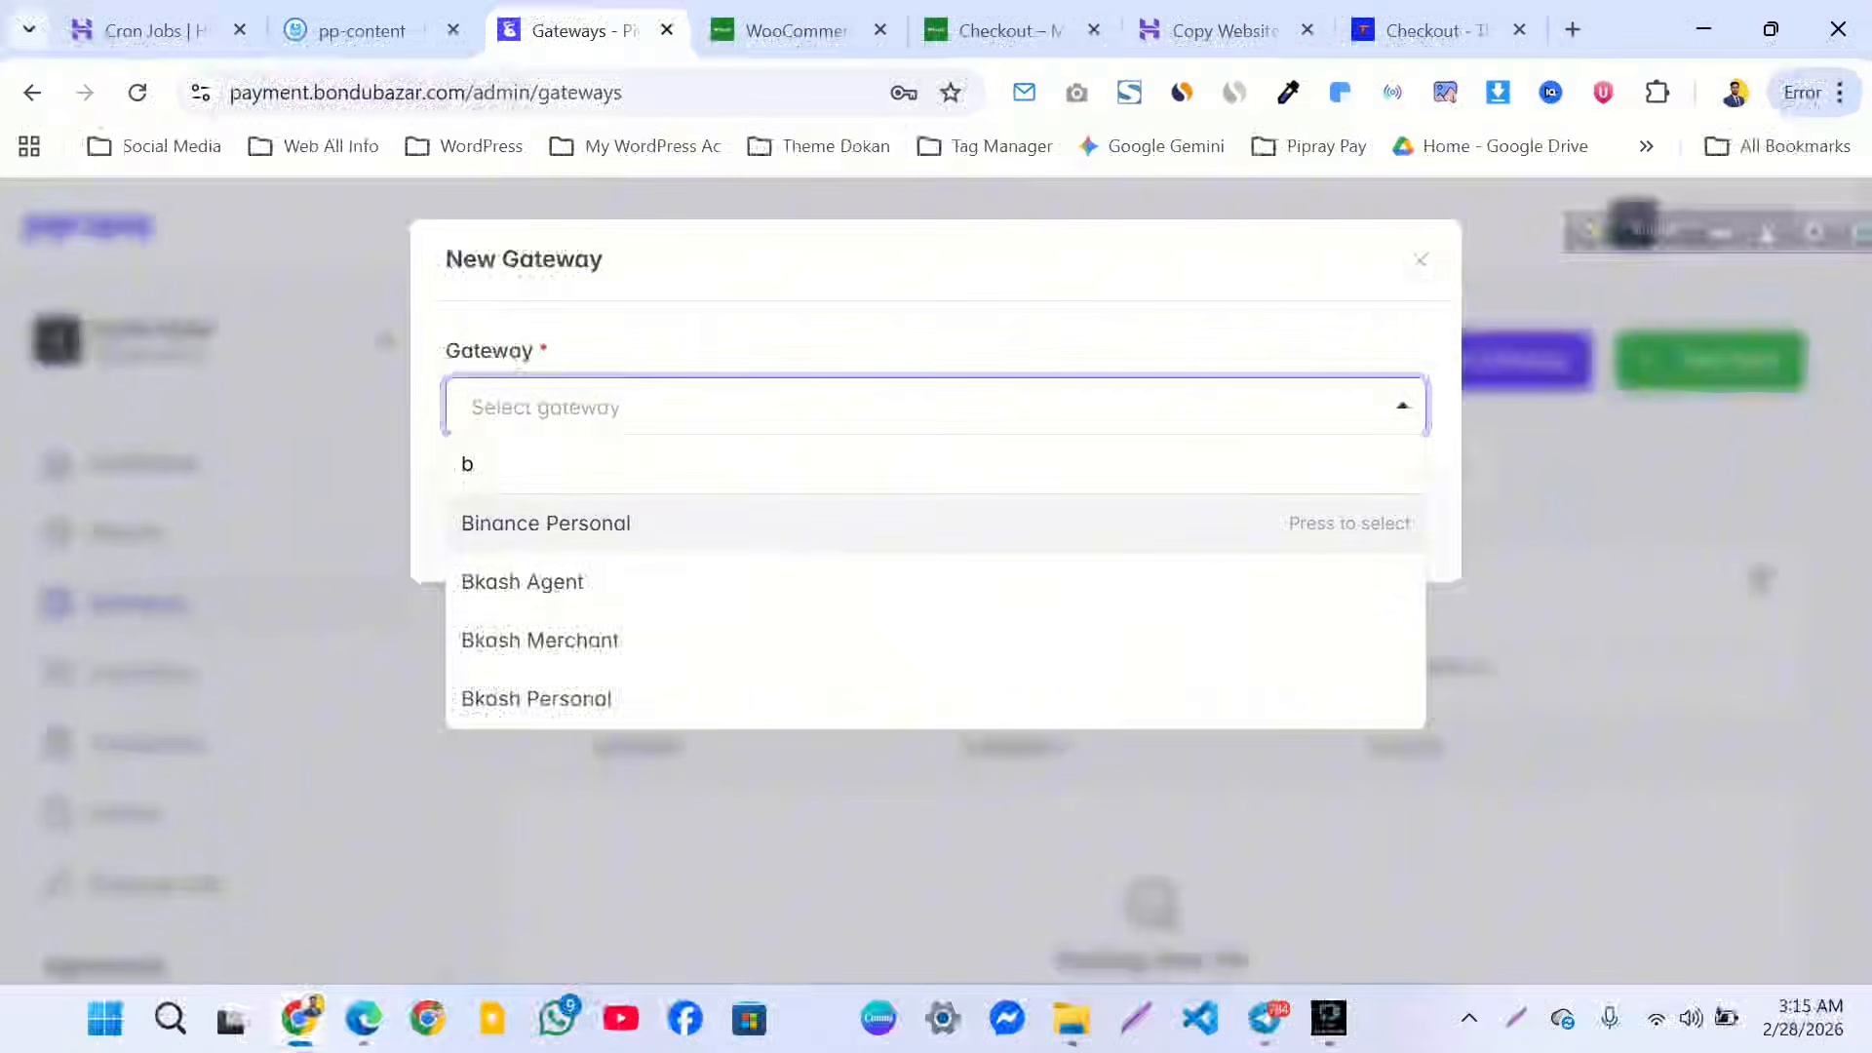
key("Down")
key("Down")
key("Down")
key("Return")
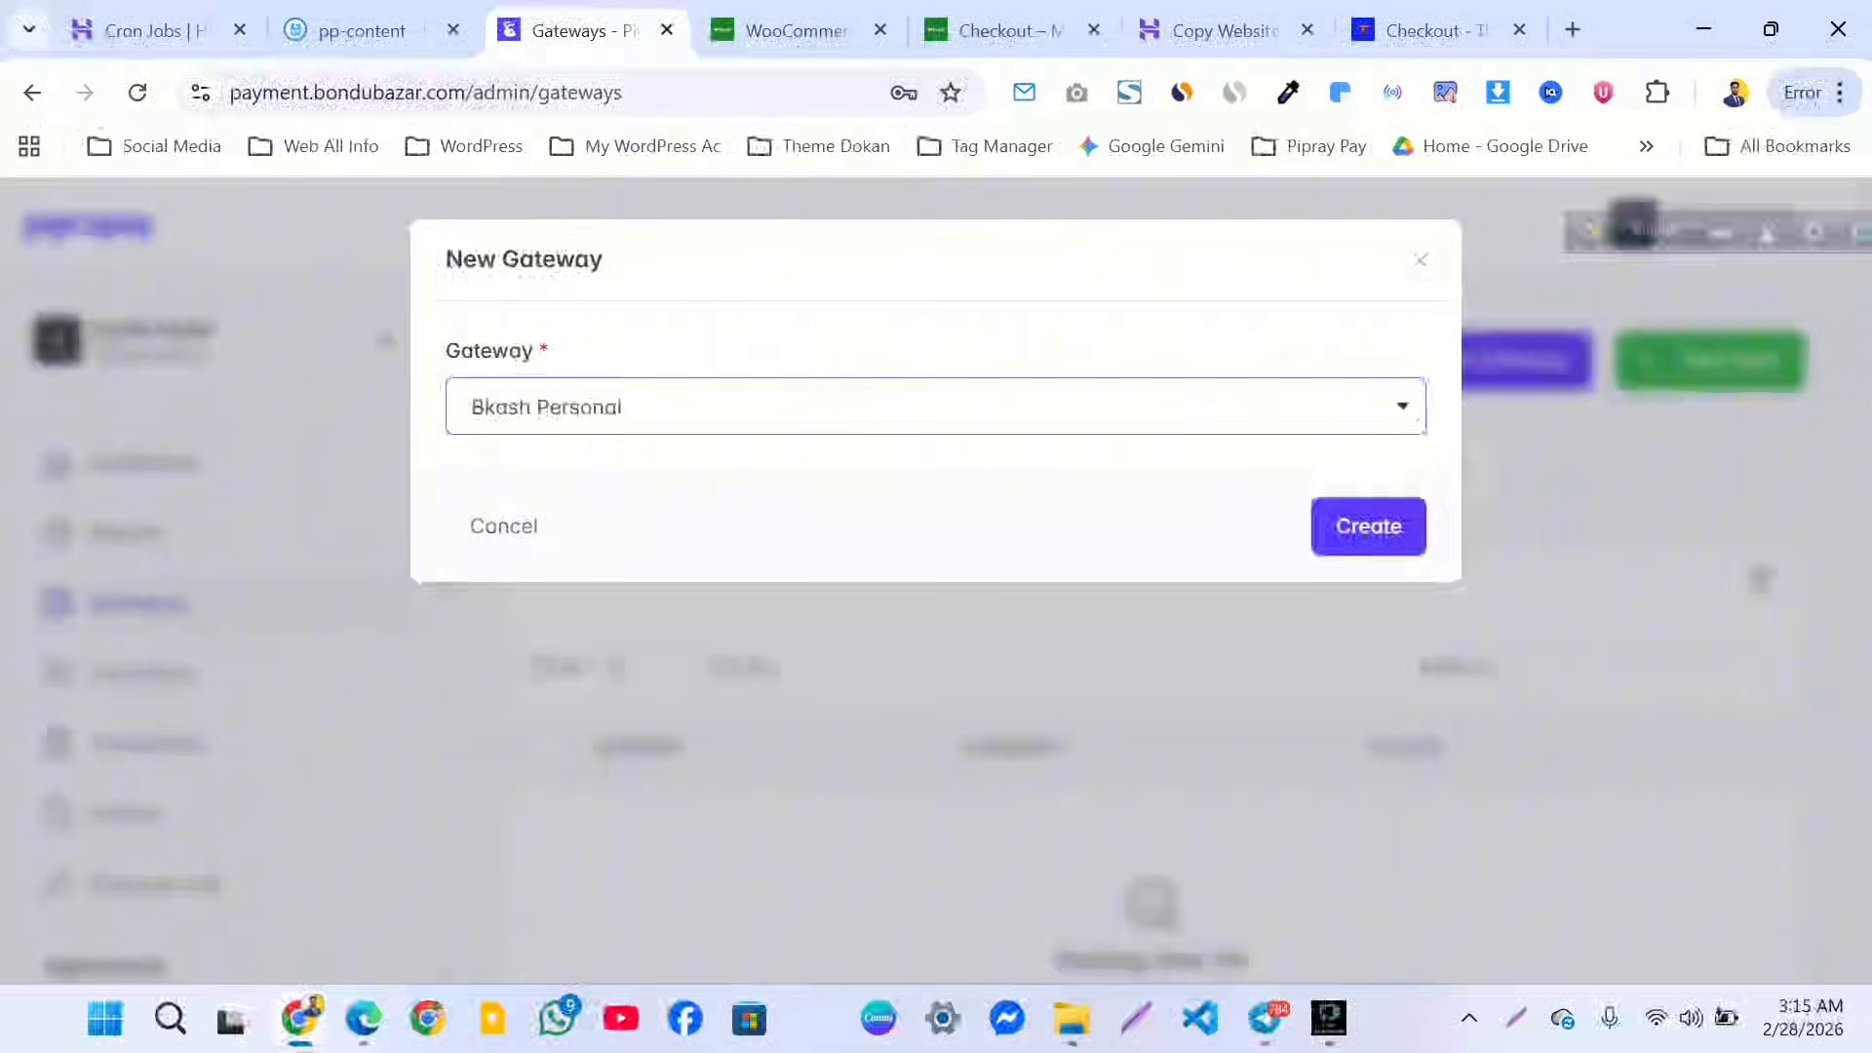
left_click(1369, 527)
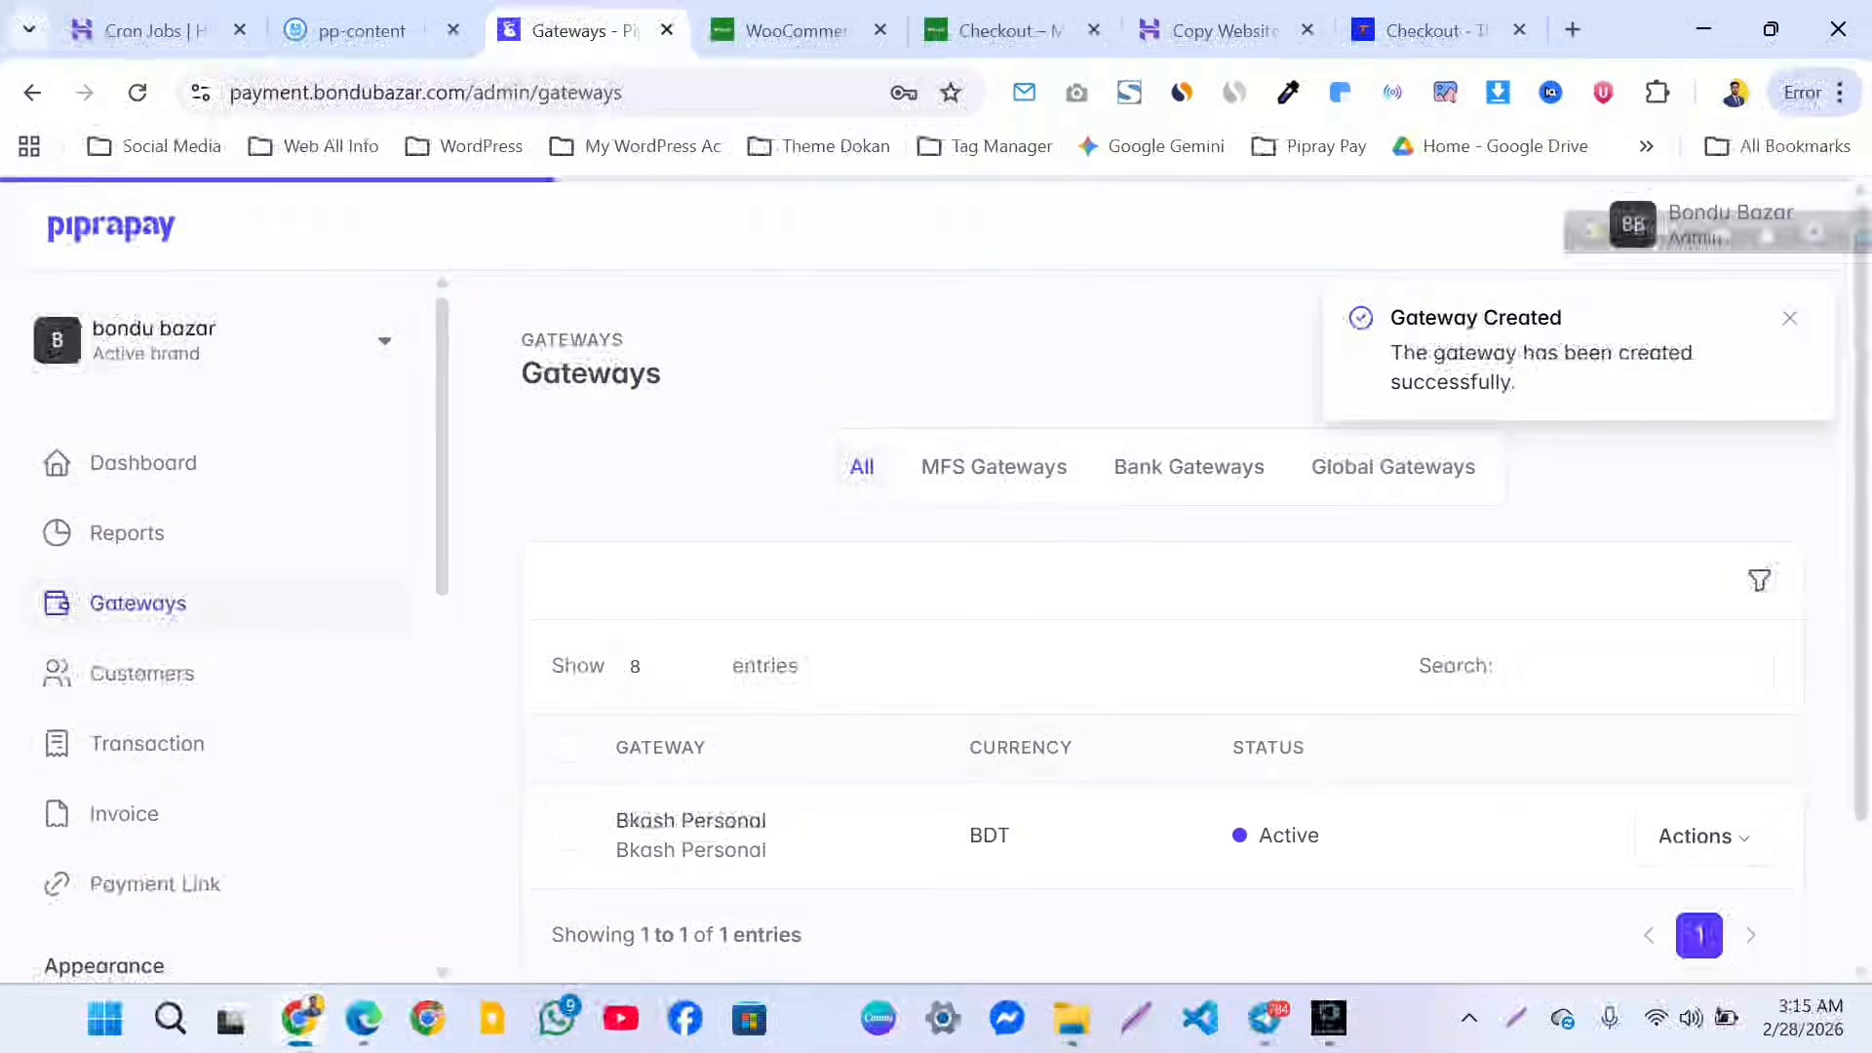
Enter the mobile number in the Bkash Personal gateway's configuration.
scroll(1208, 629, "down", 6)
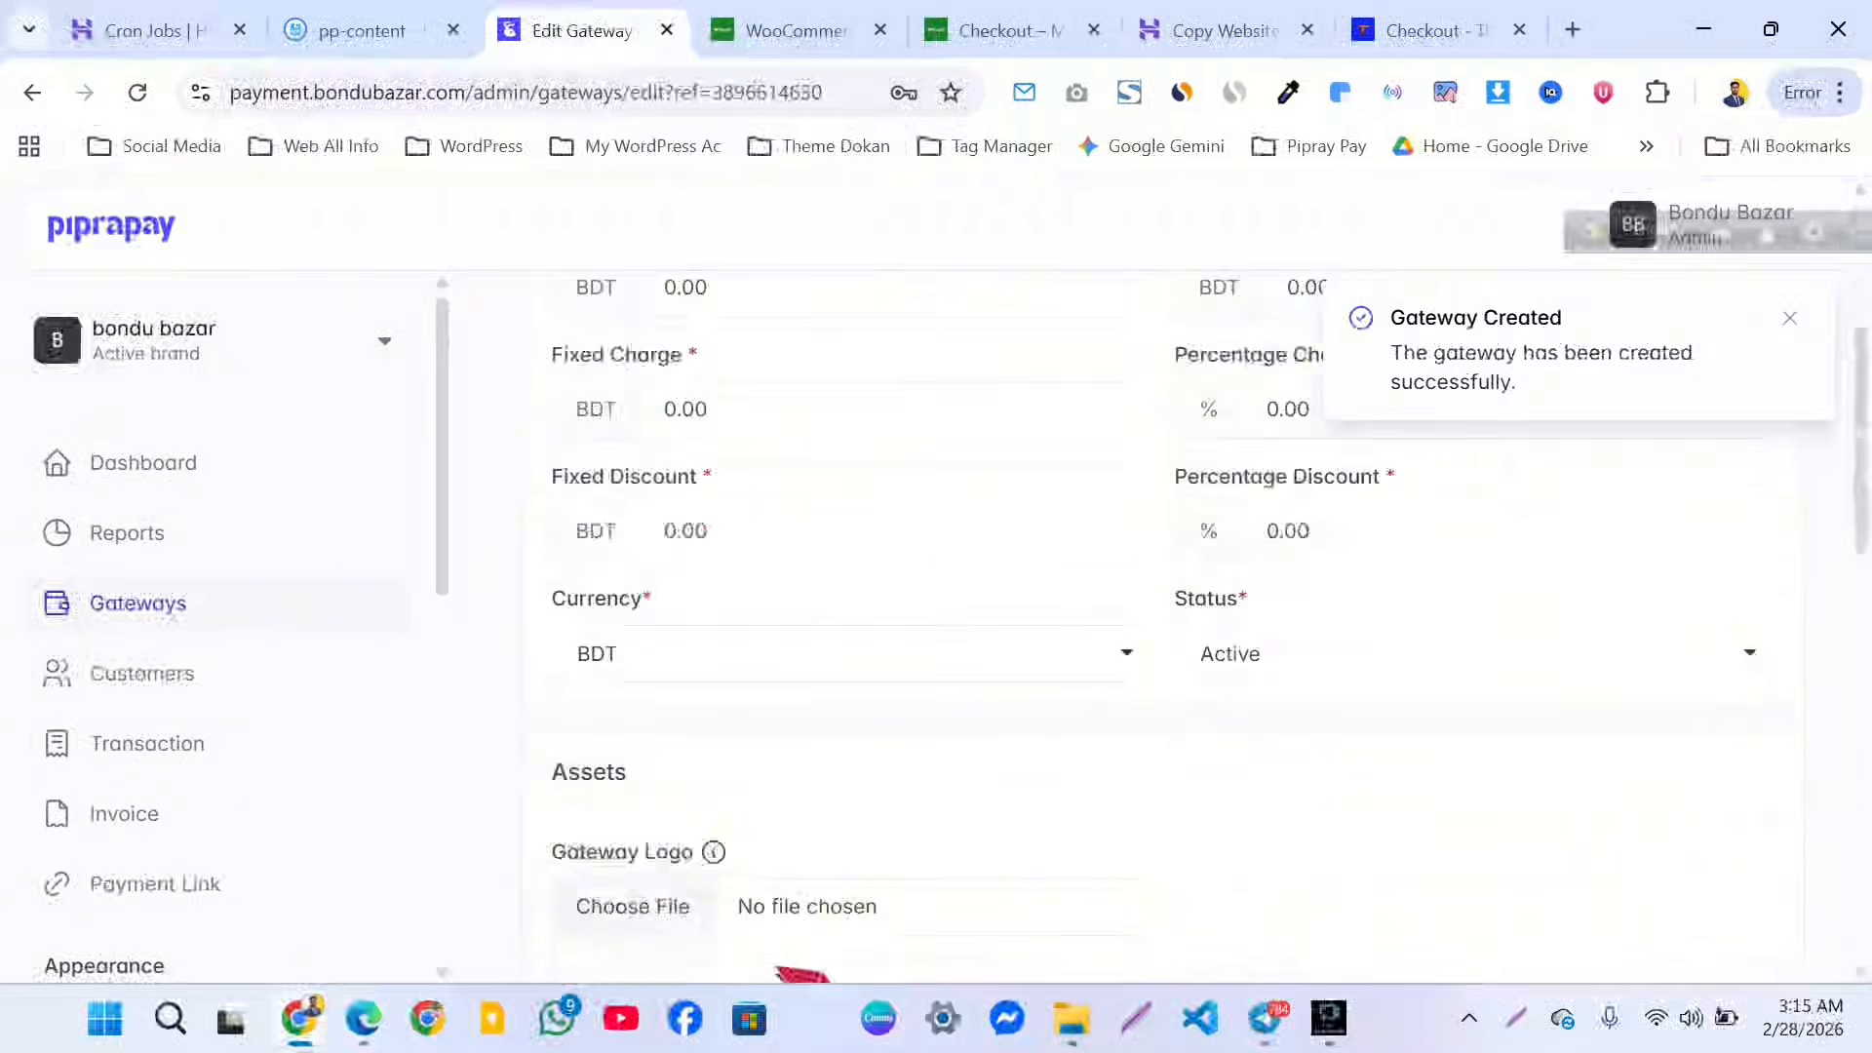
scroll(1208, 629, "up", 2)
scroll(1208, 629, "down", 5)
scroll(1160, 629, "down", 6)
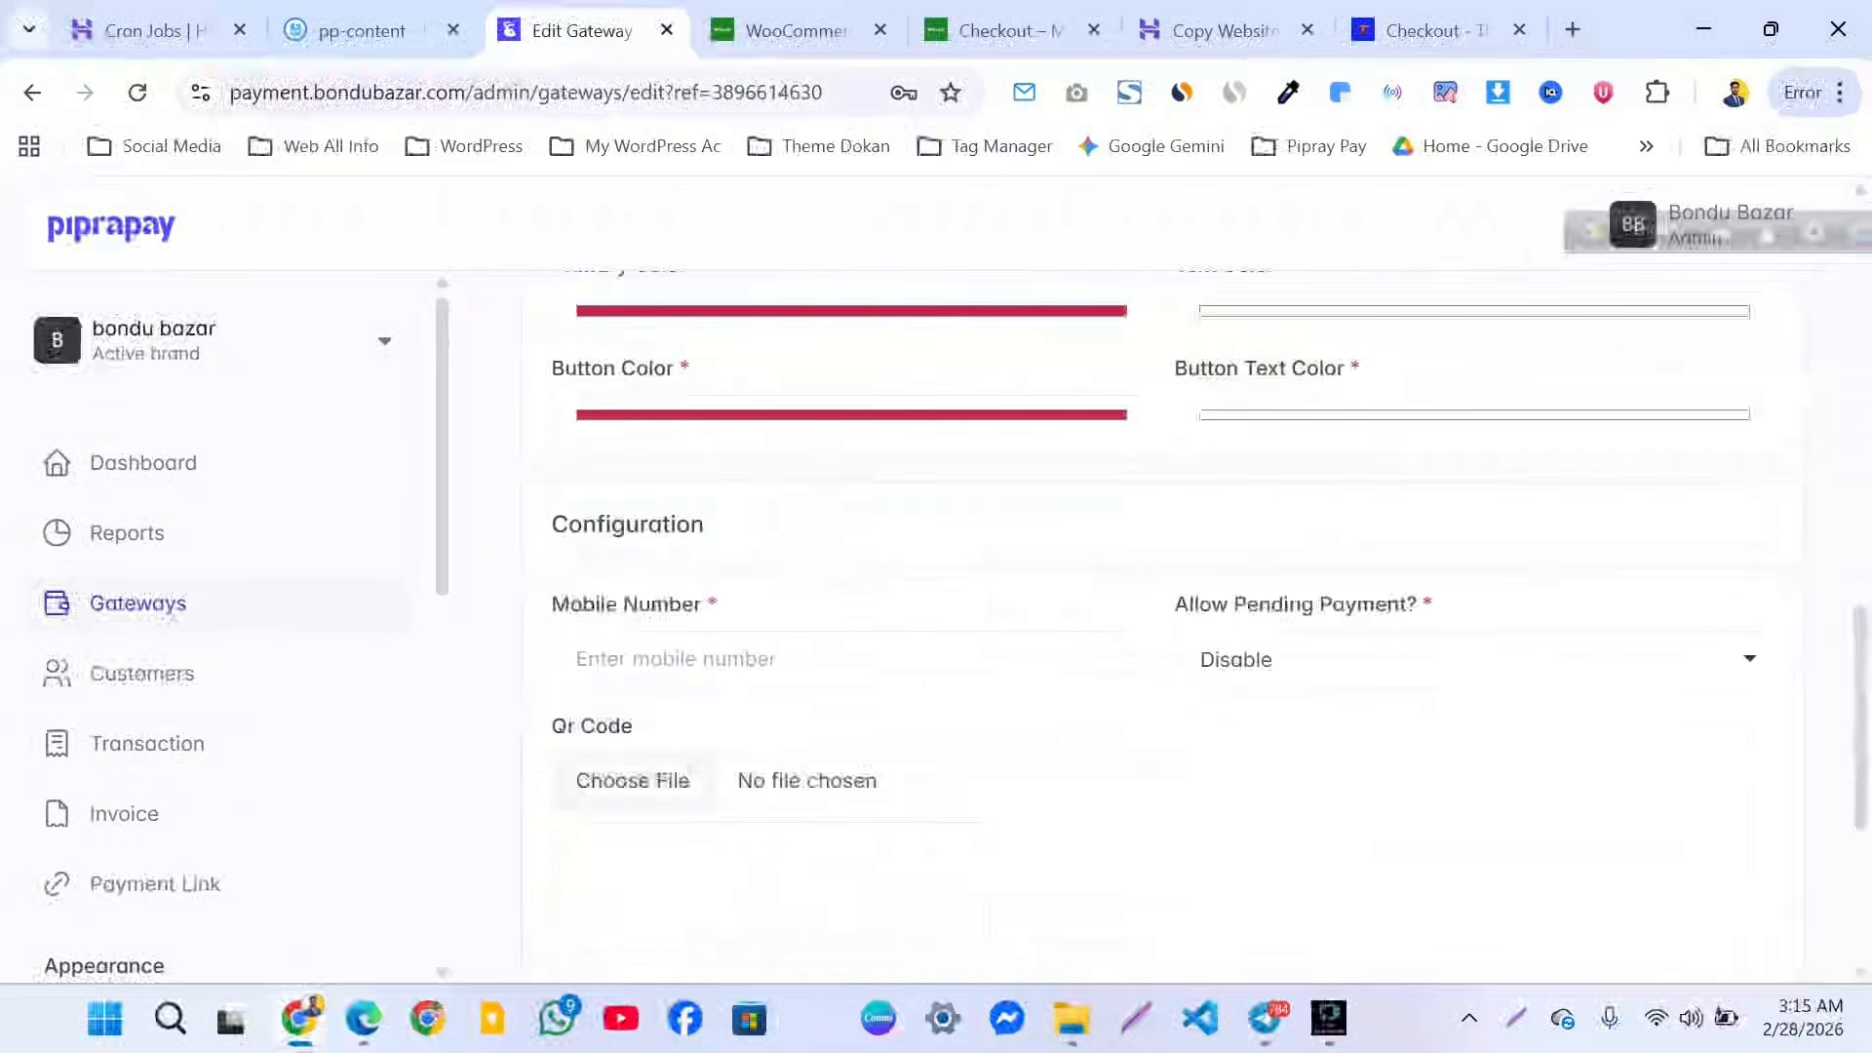
left_click(813, 620)
left_click(810, 694)
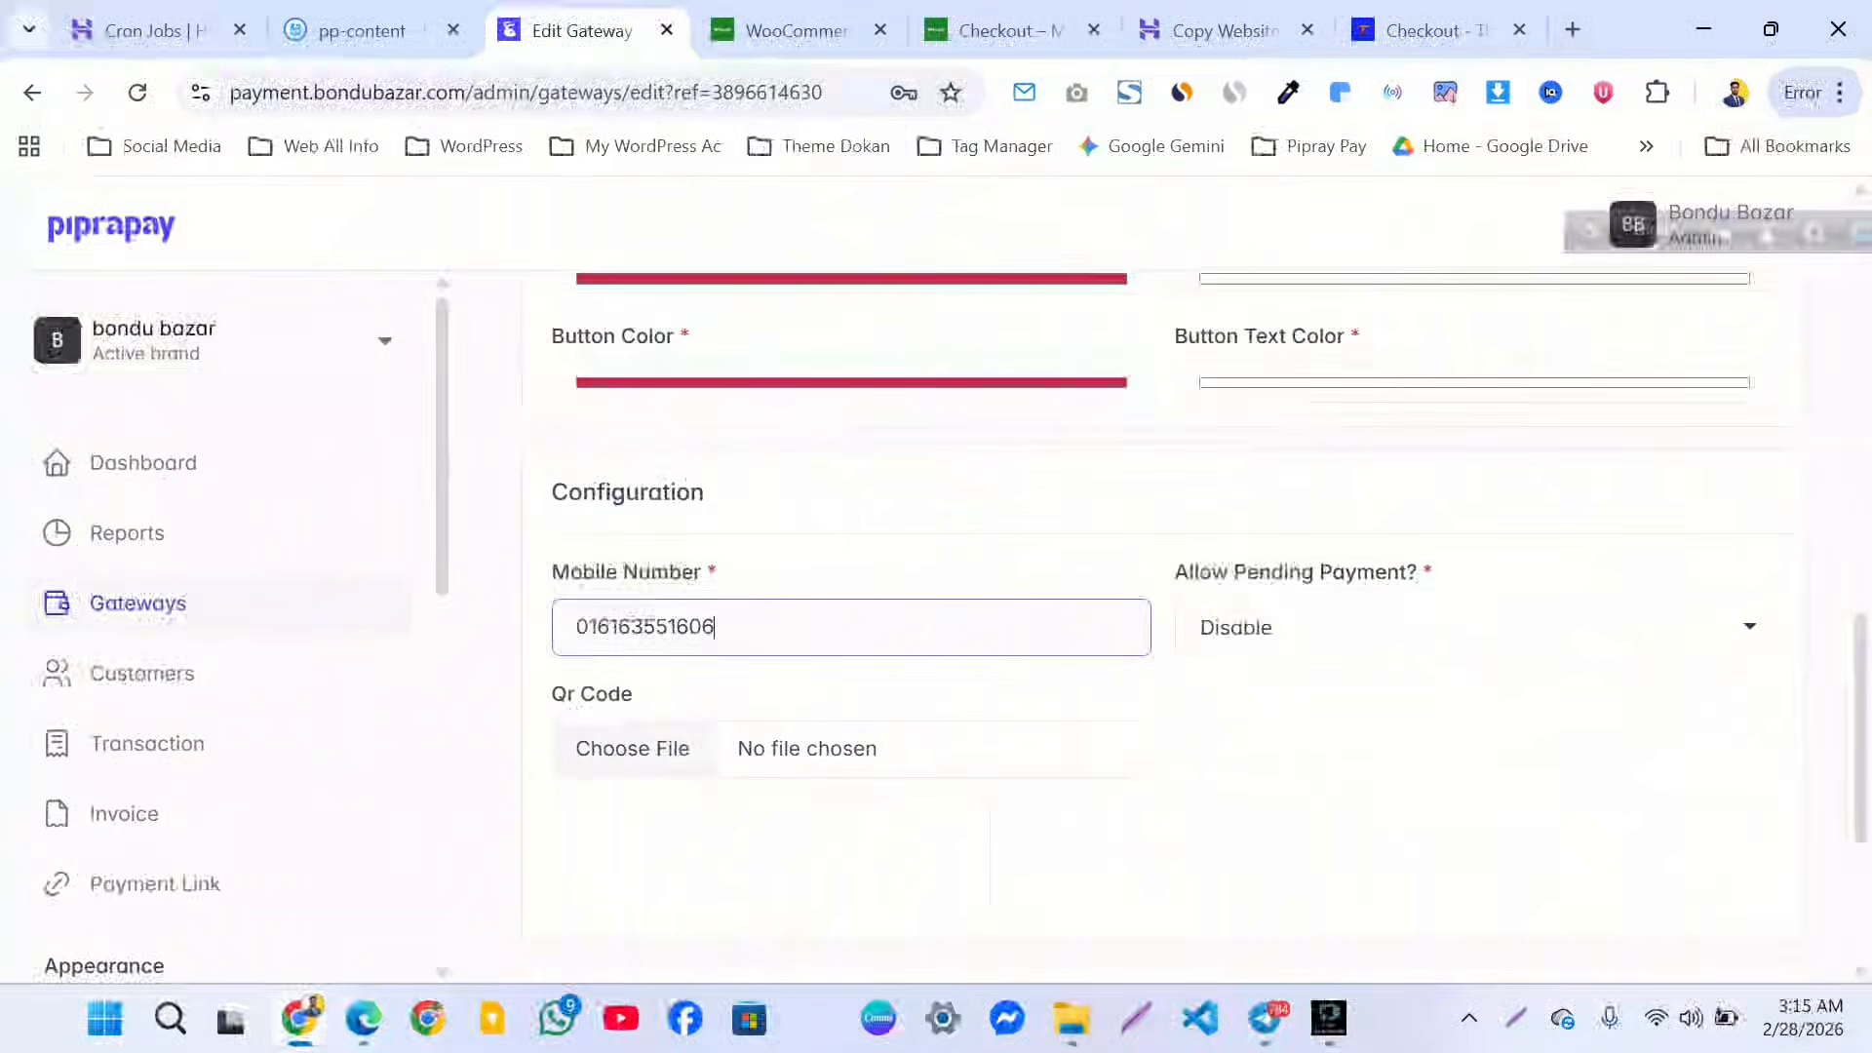
Set the Bkash Personal gateway's maximum amount to 100000000 BDT.
scroll(1161, 629, "up", 5)
scroll(1161, 629, "down", 4)
scroll(1160, 629, "up", 8)
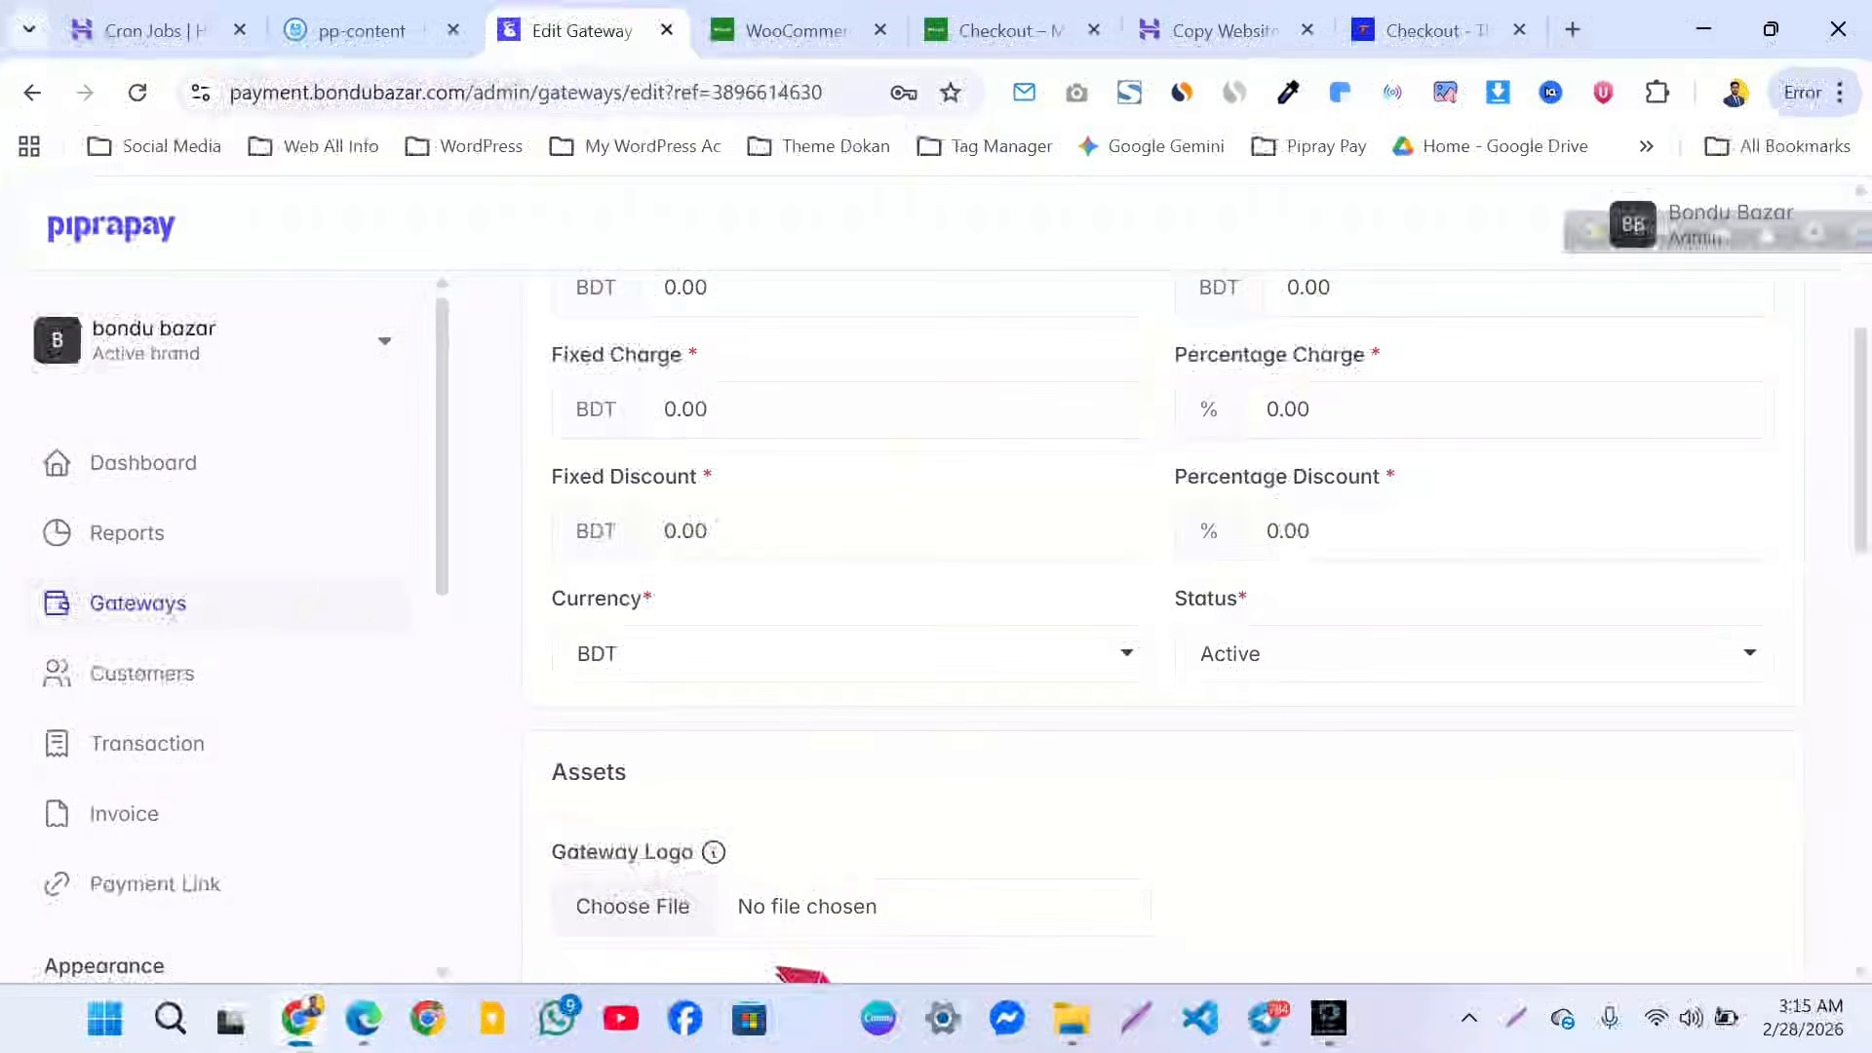
scroll(1160, 629, "up", 1)
left_click(1365, 434)
key("BackSpace")
key("BackSpace")
key("BackSpace")
key("BackSpace")
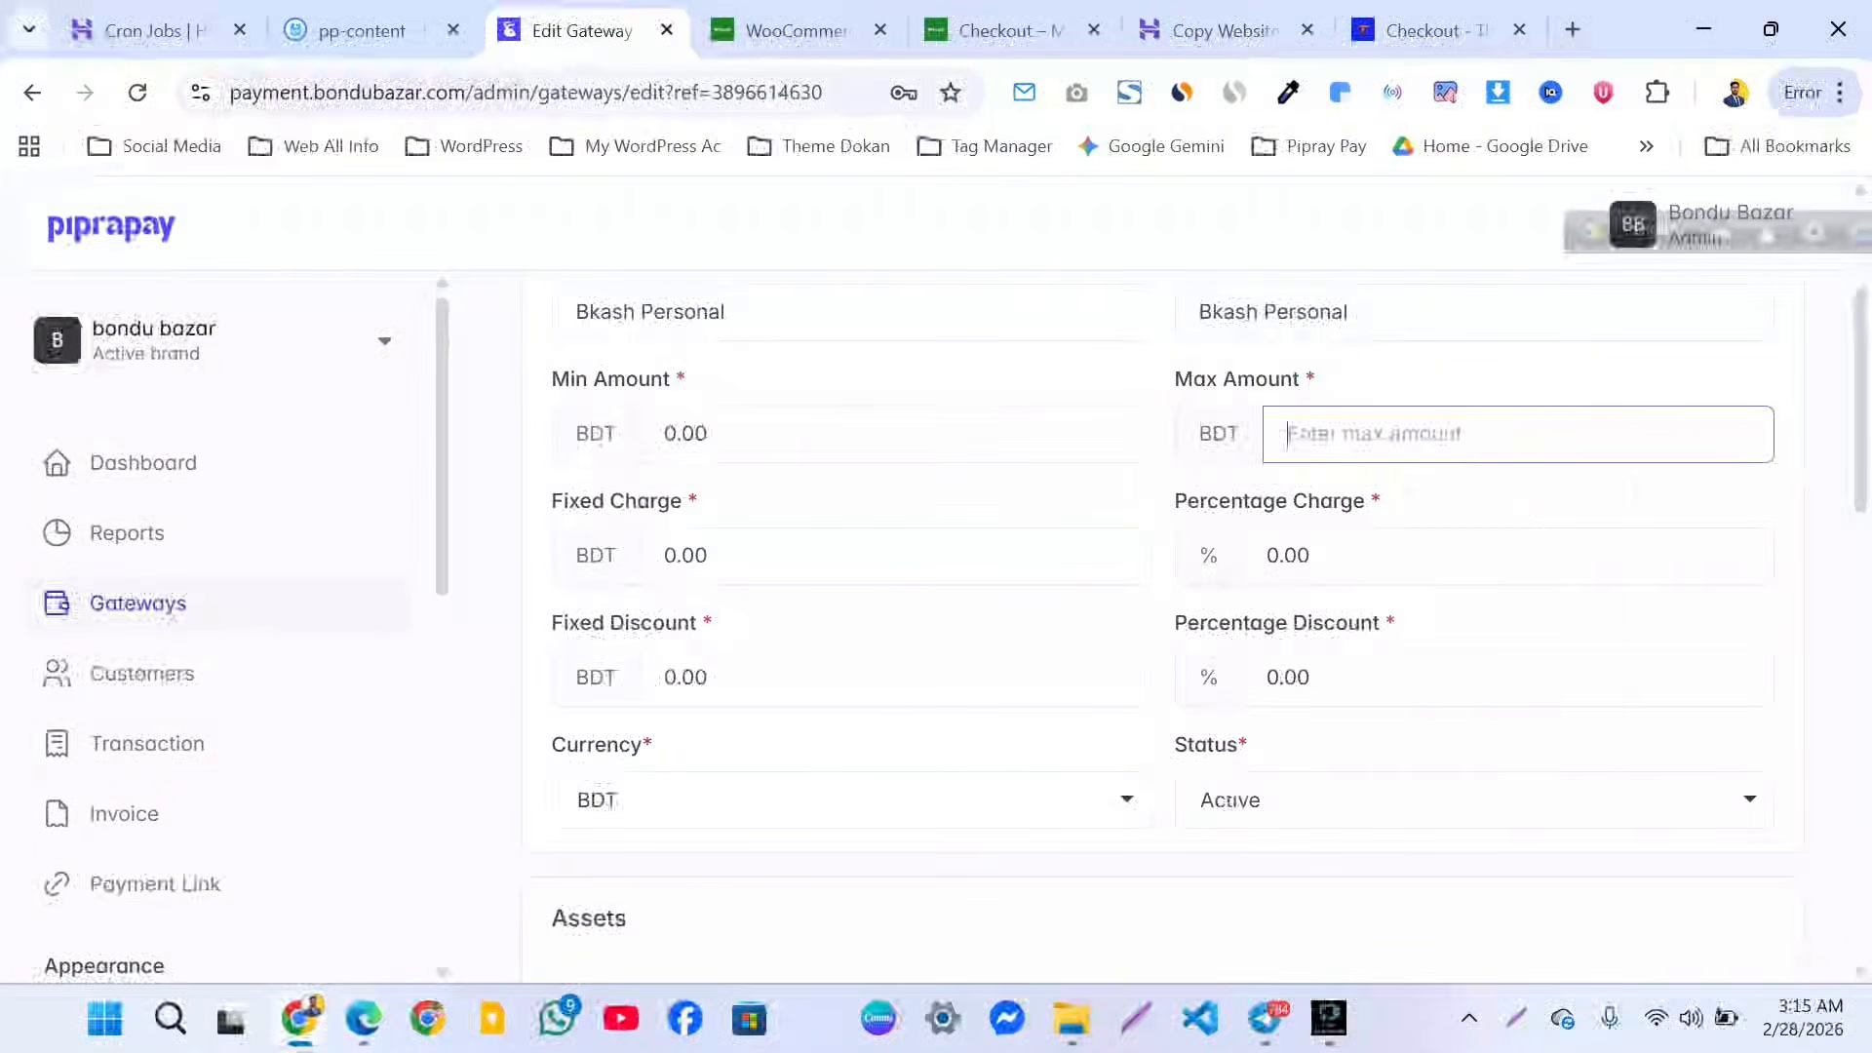
key("Down")
key("Return")
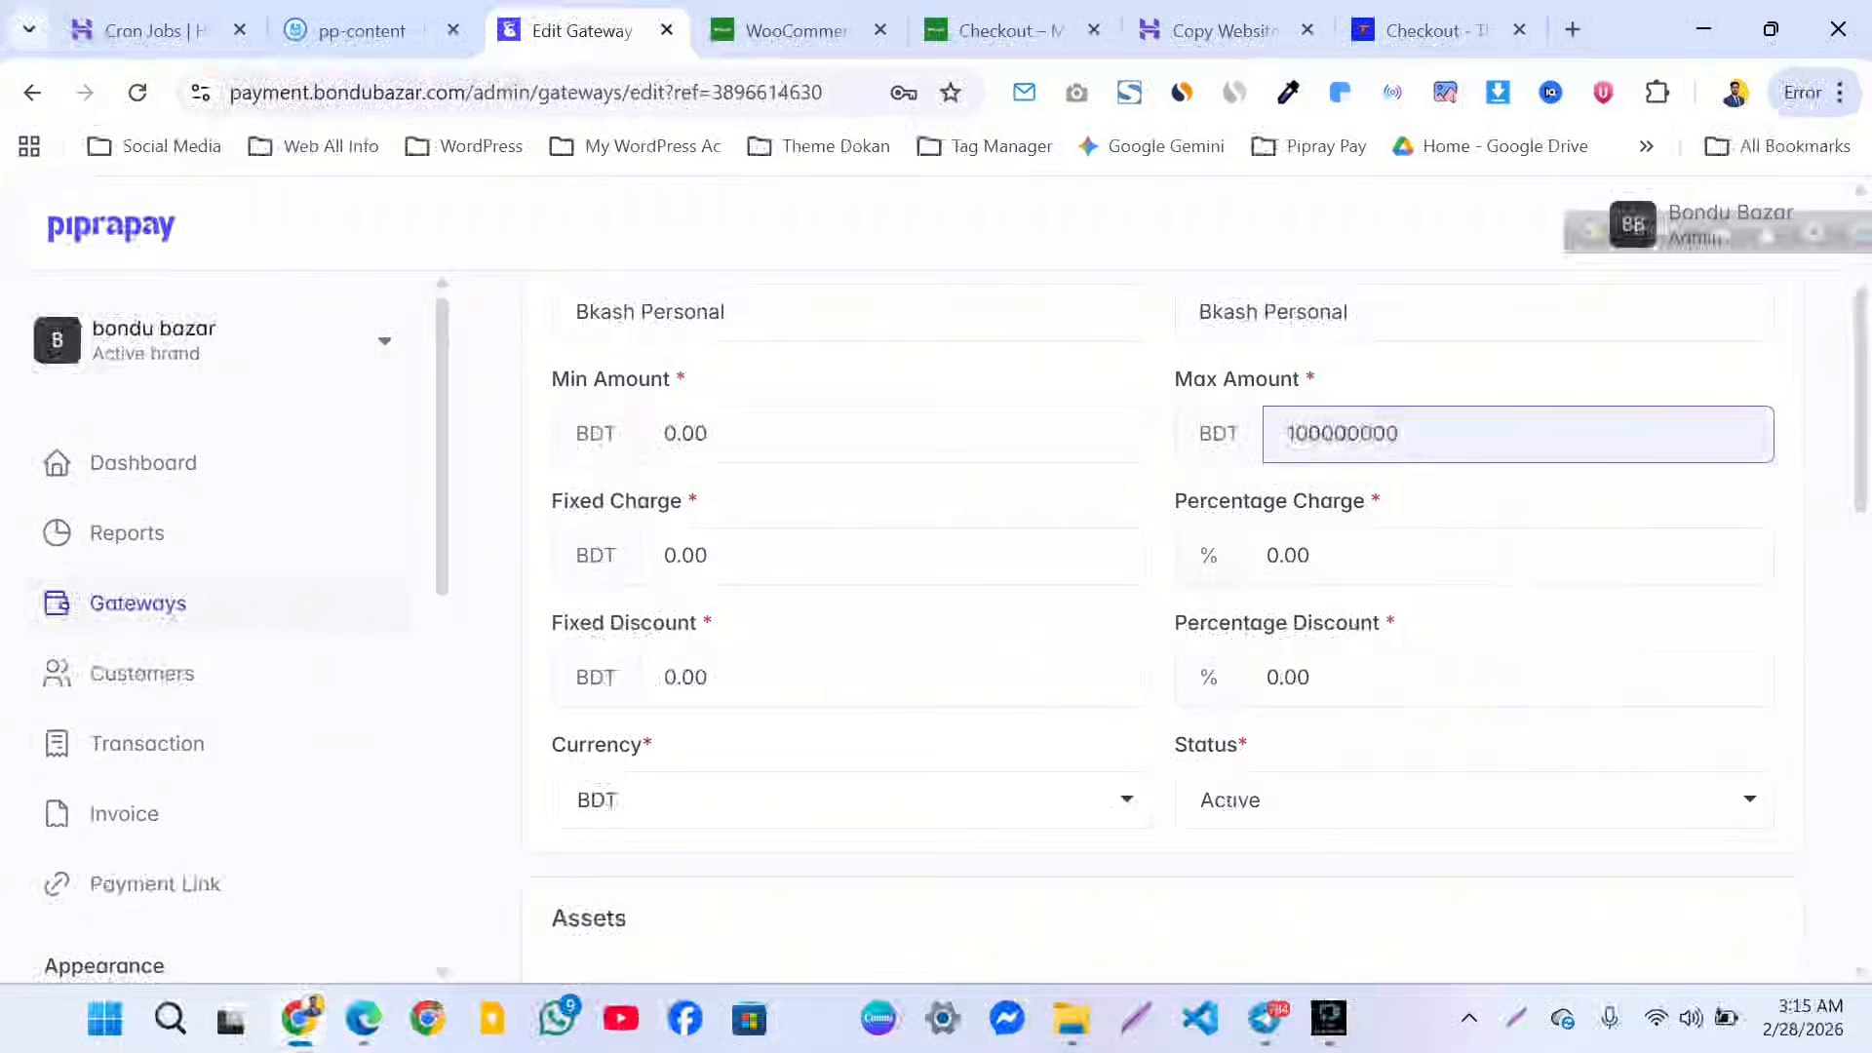
Save the Bkash Personal gateway changes and review its settings from the amounts to the configuration.
scroll(1161, 629, "down", 10)
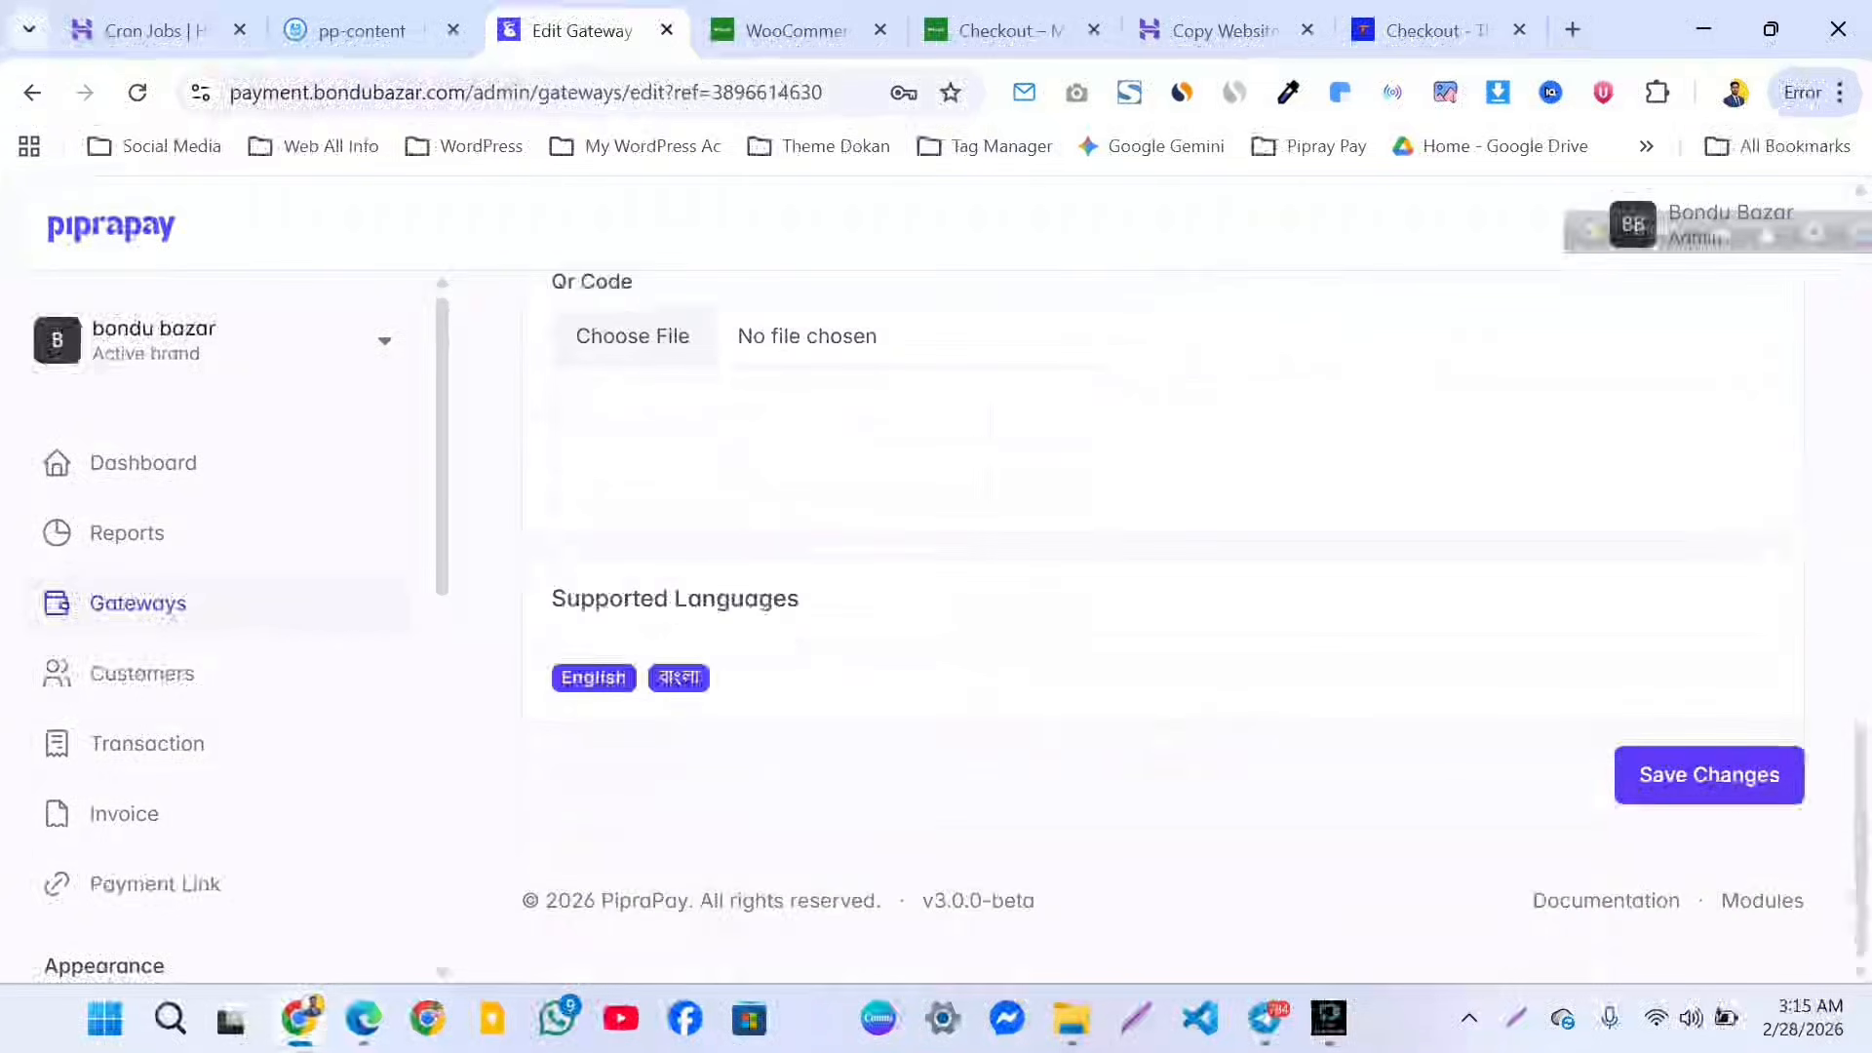
left_click(1709, 775)
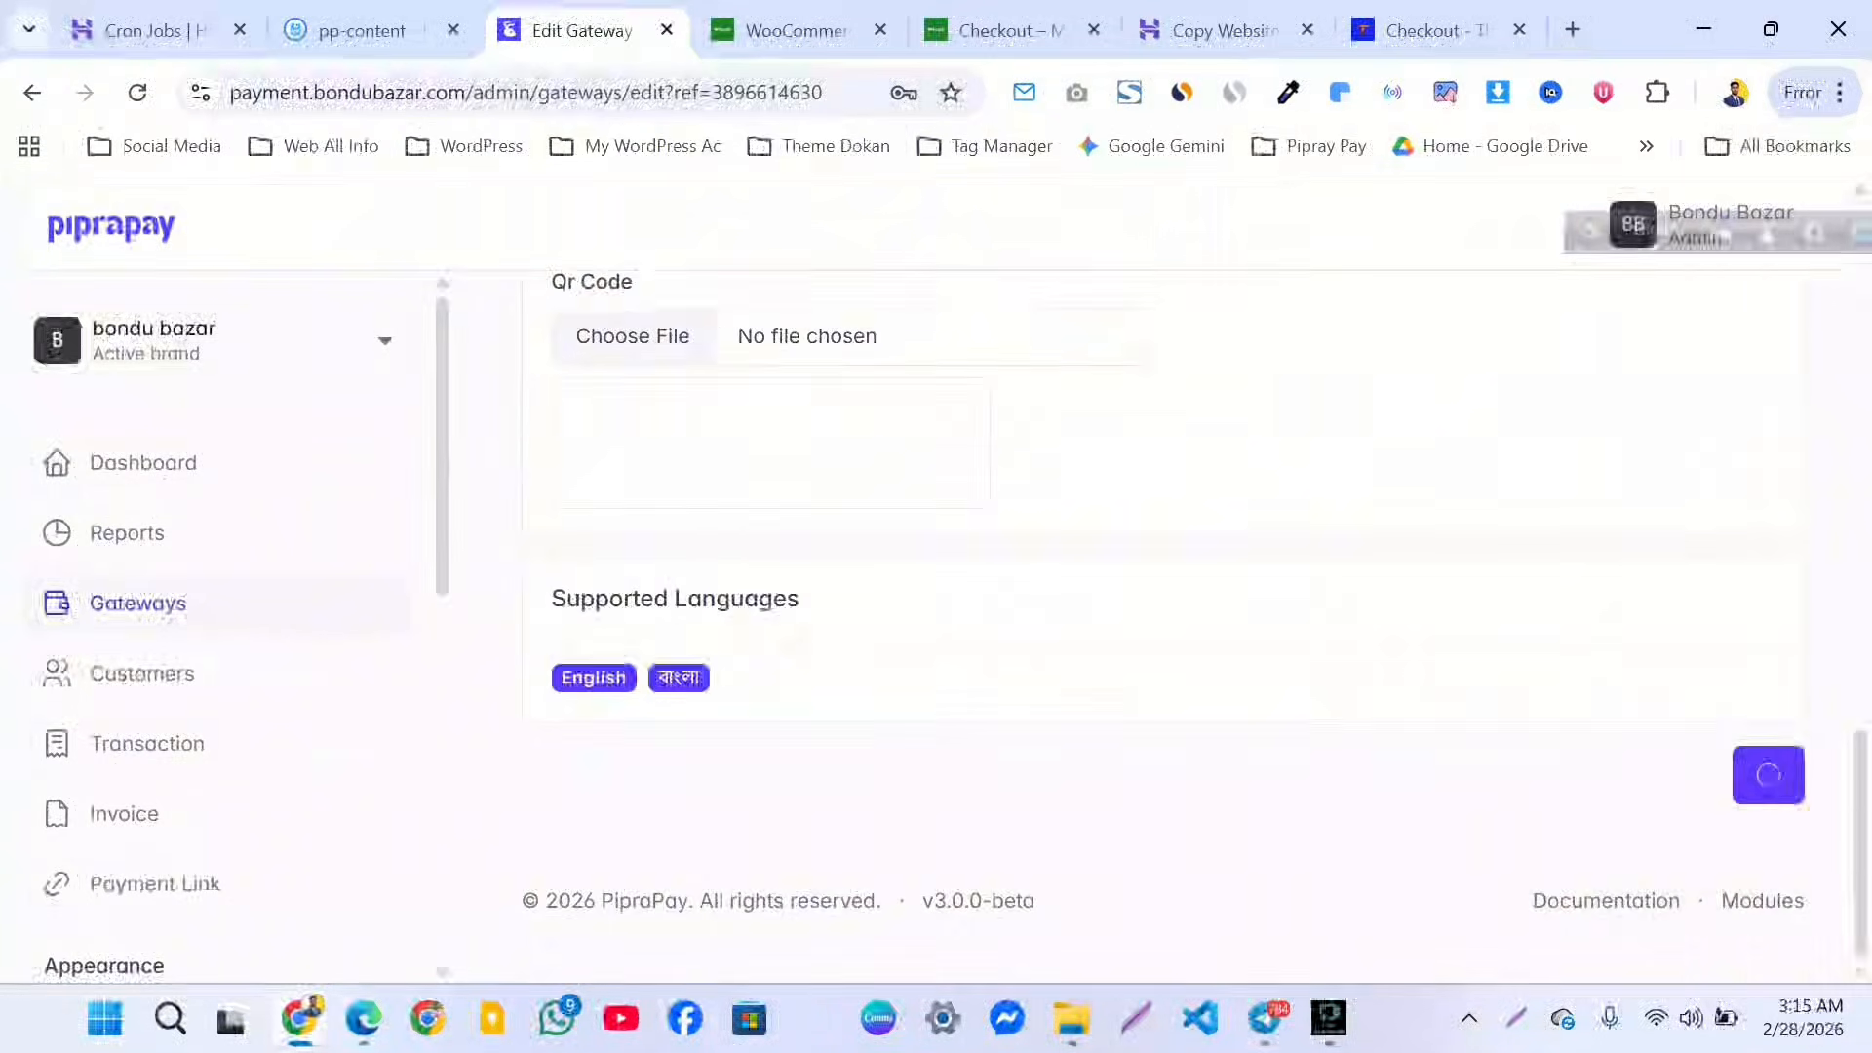
scroll(1160, 629, "up", 6)
scroll(1160, 629, "up", 7)
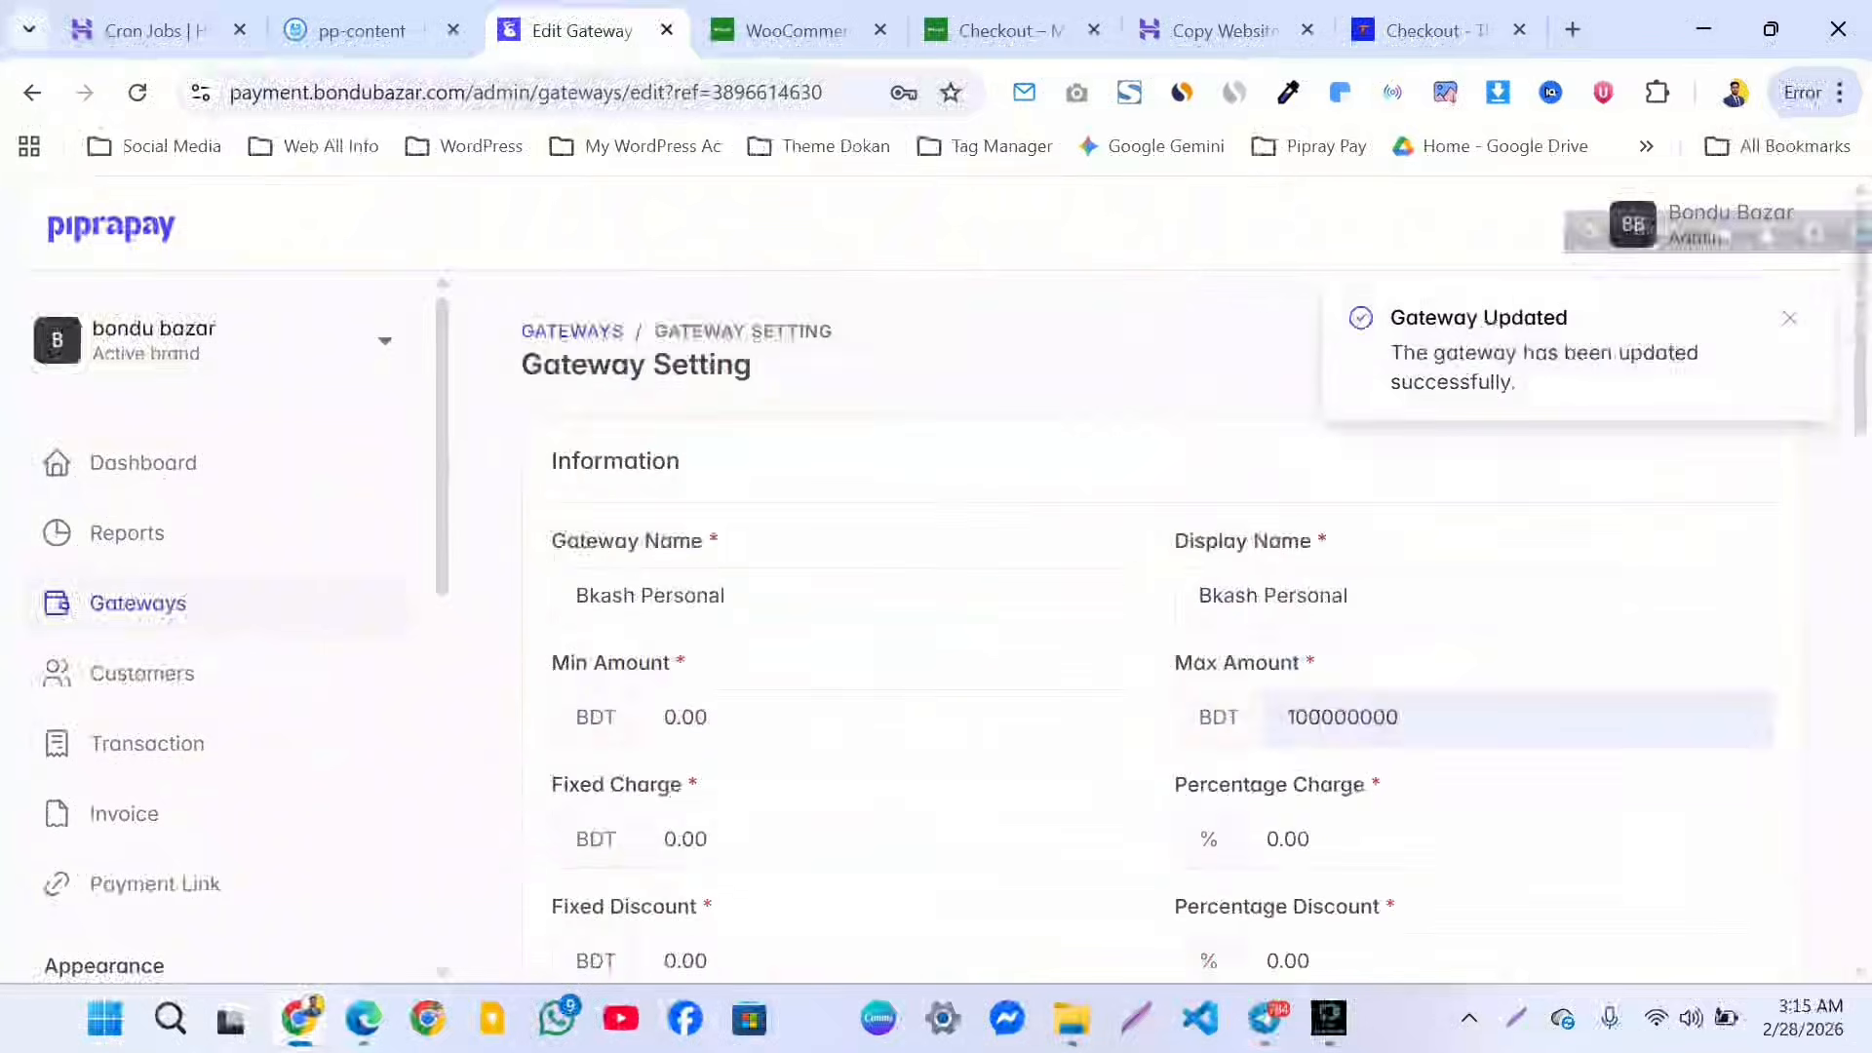
scroll(1160, 629, "down", 2)
scroll(1160, 629, "up", 1)
scroll(1231, 571, "down", 10)
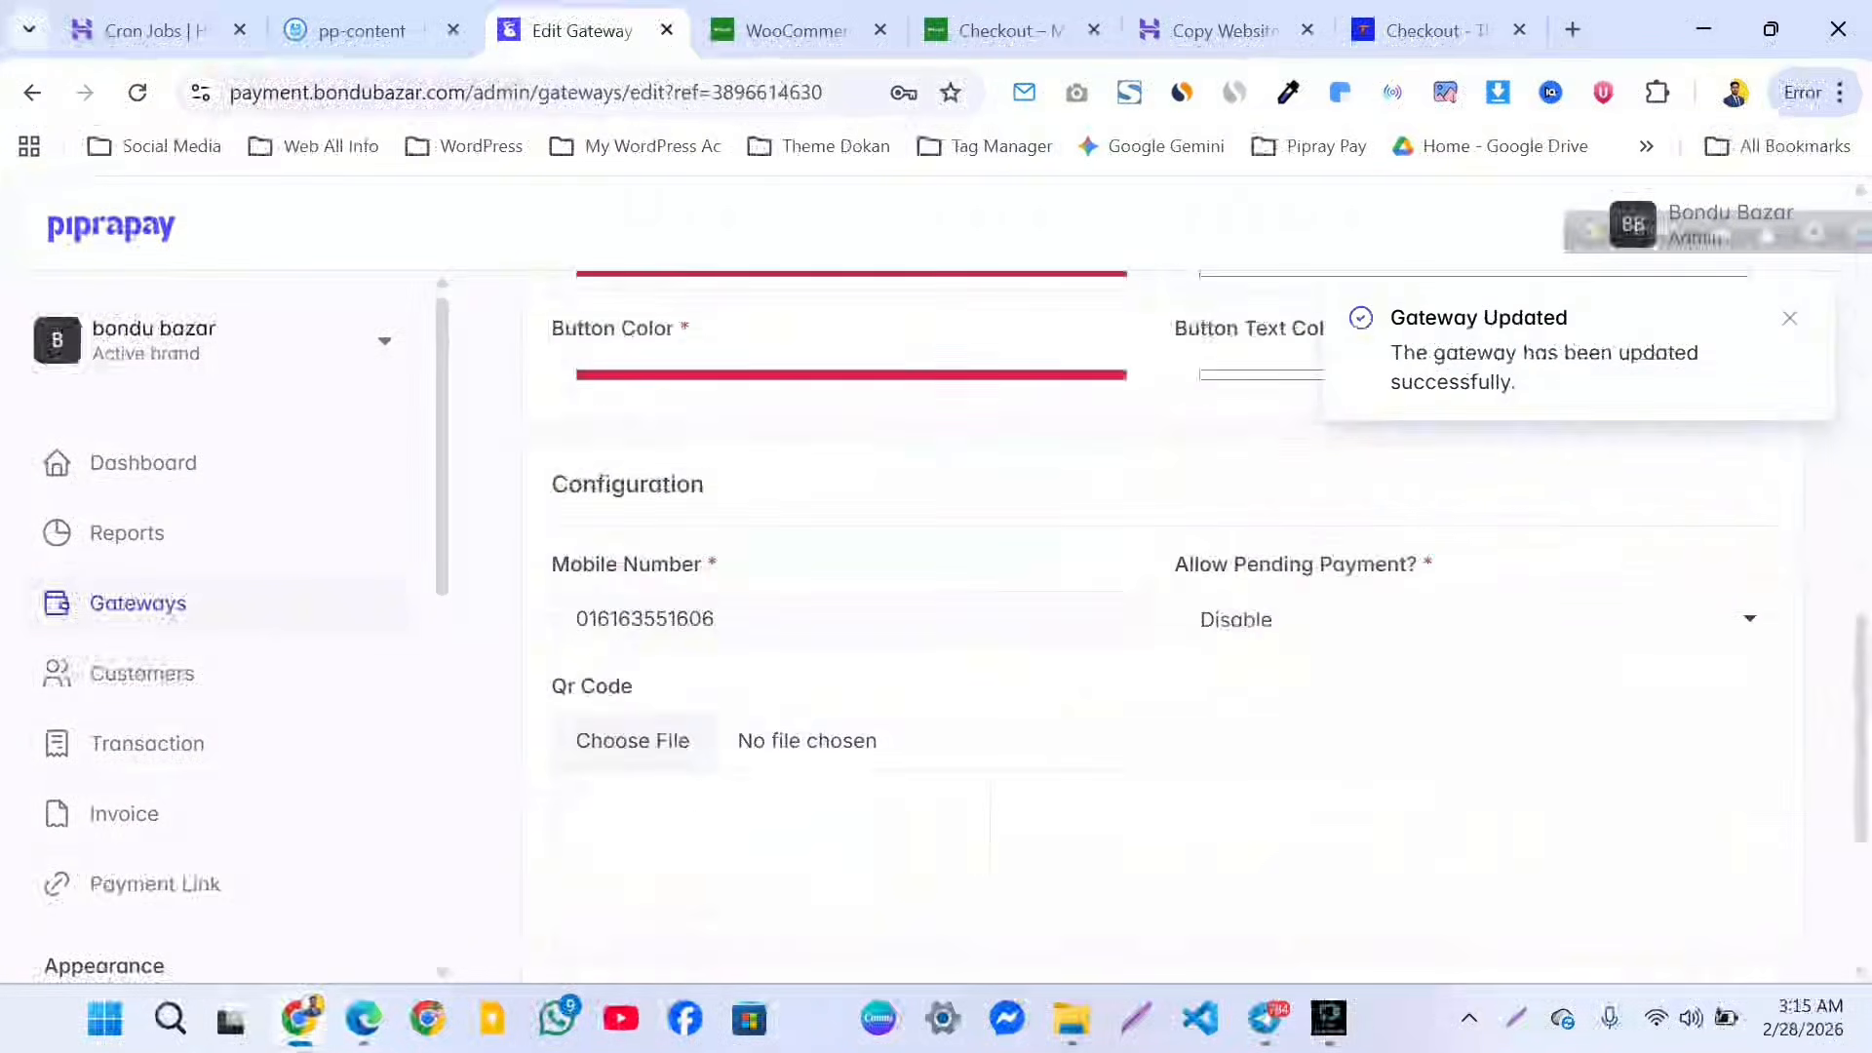
Examine the payment methods on Theme Dokan's payment page, the bondubazar.com checkout and the WooCommerce payment settings.
left_click(1424, 31)
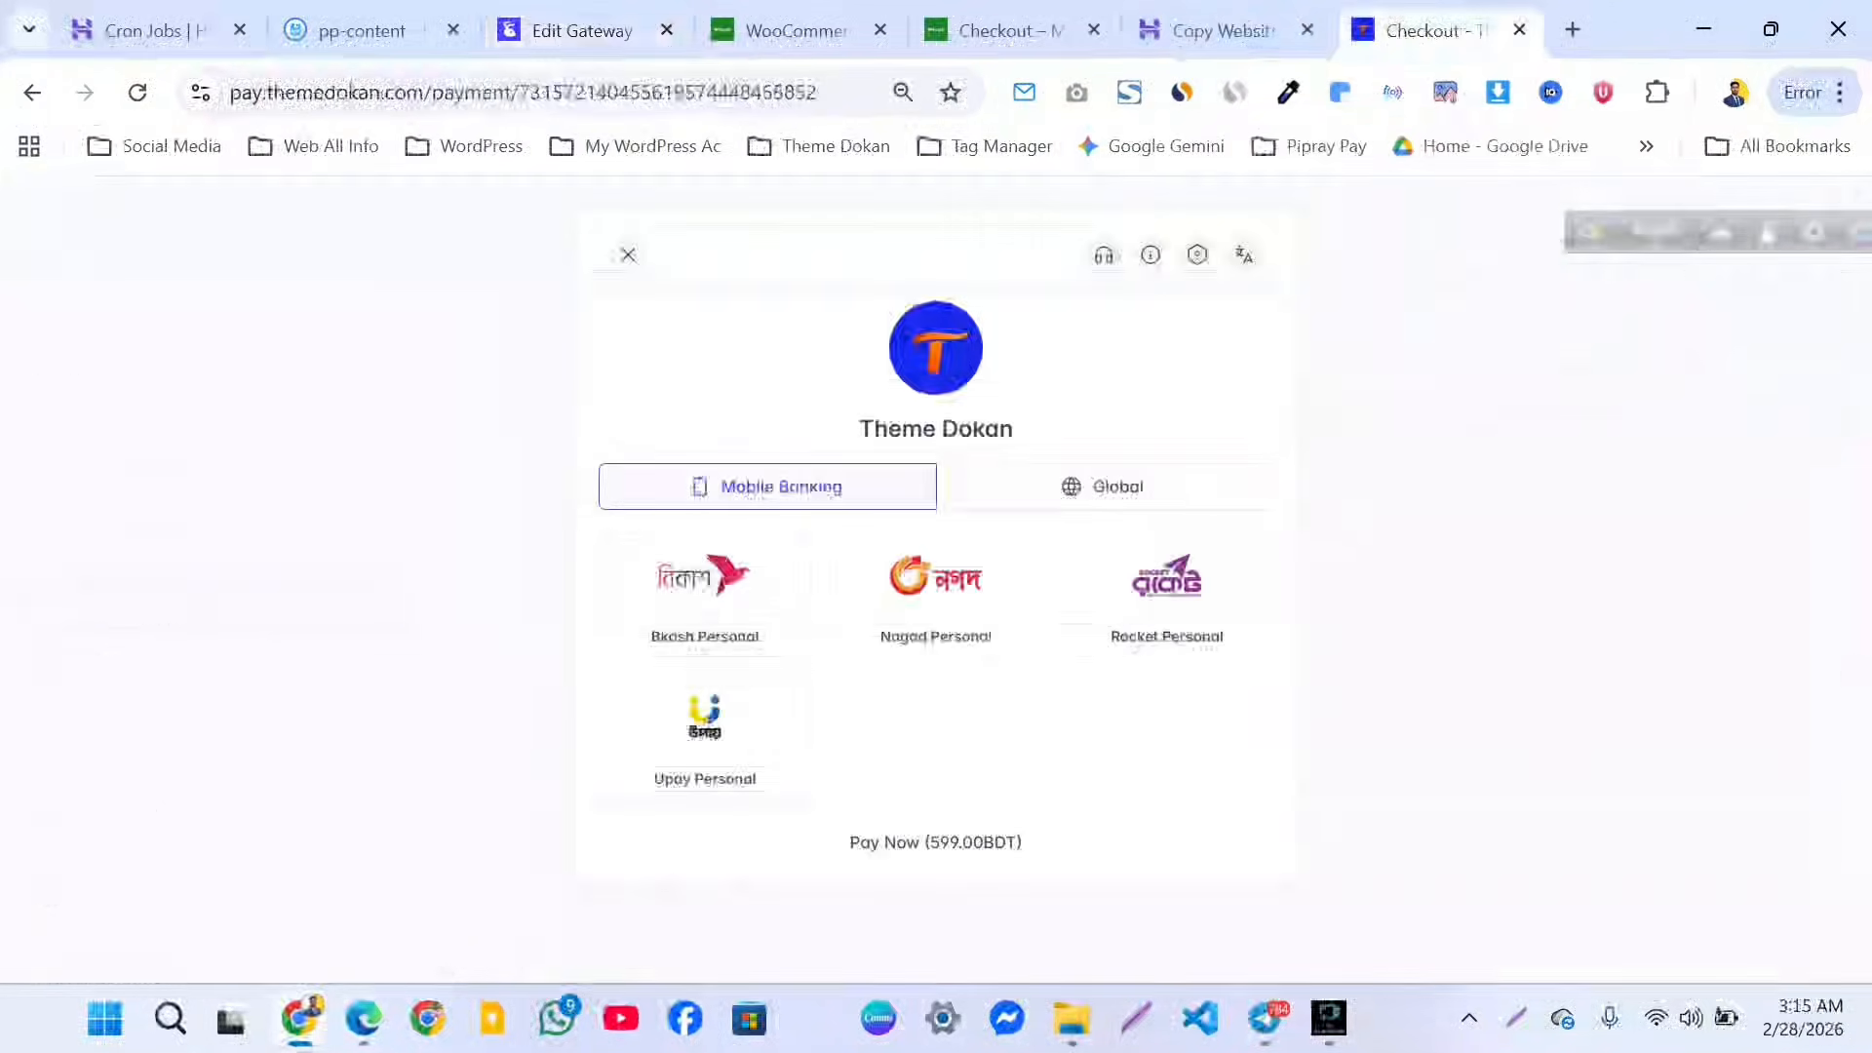
left_click(1004, 31)
scroll(936, 599, "down", 10)
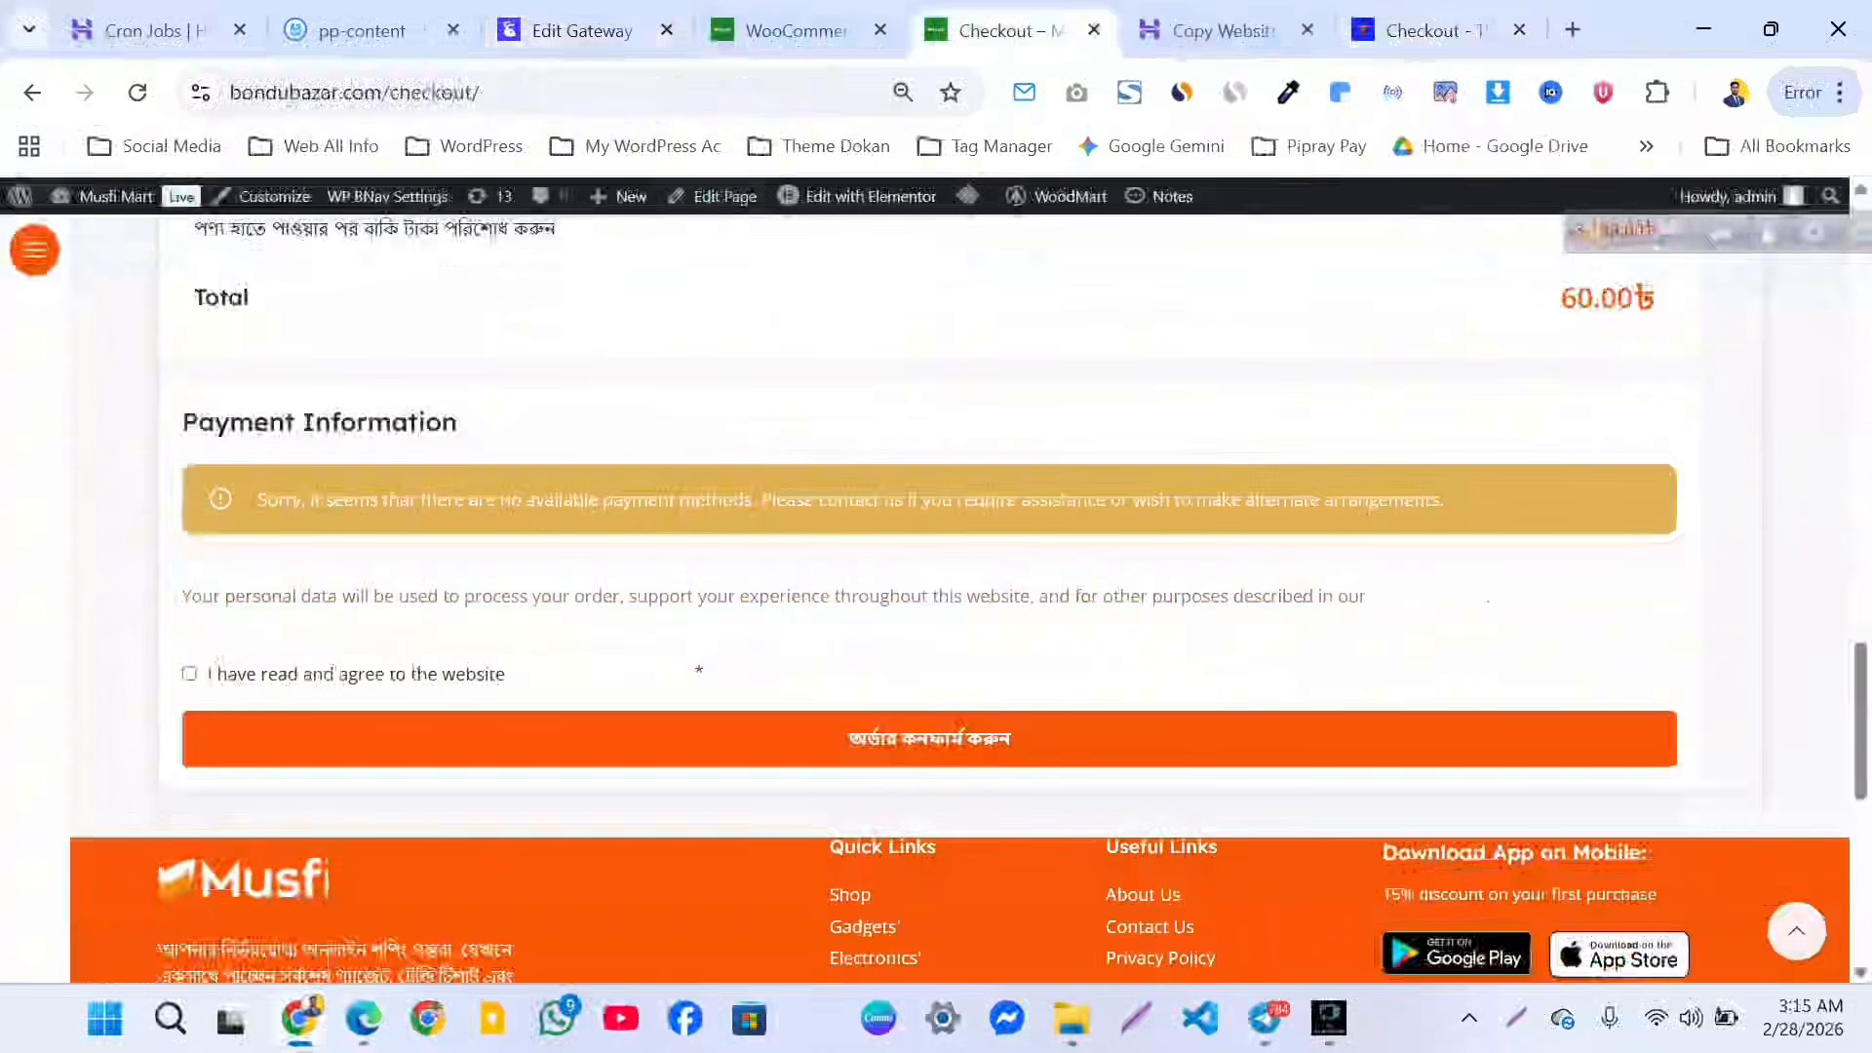
scroll(936, 600, "up", 4)
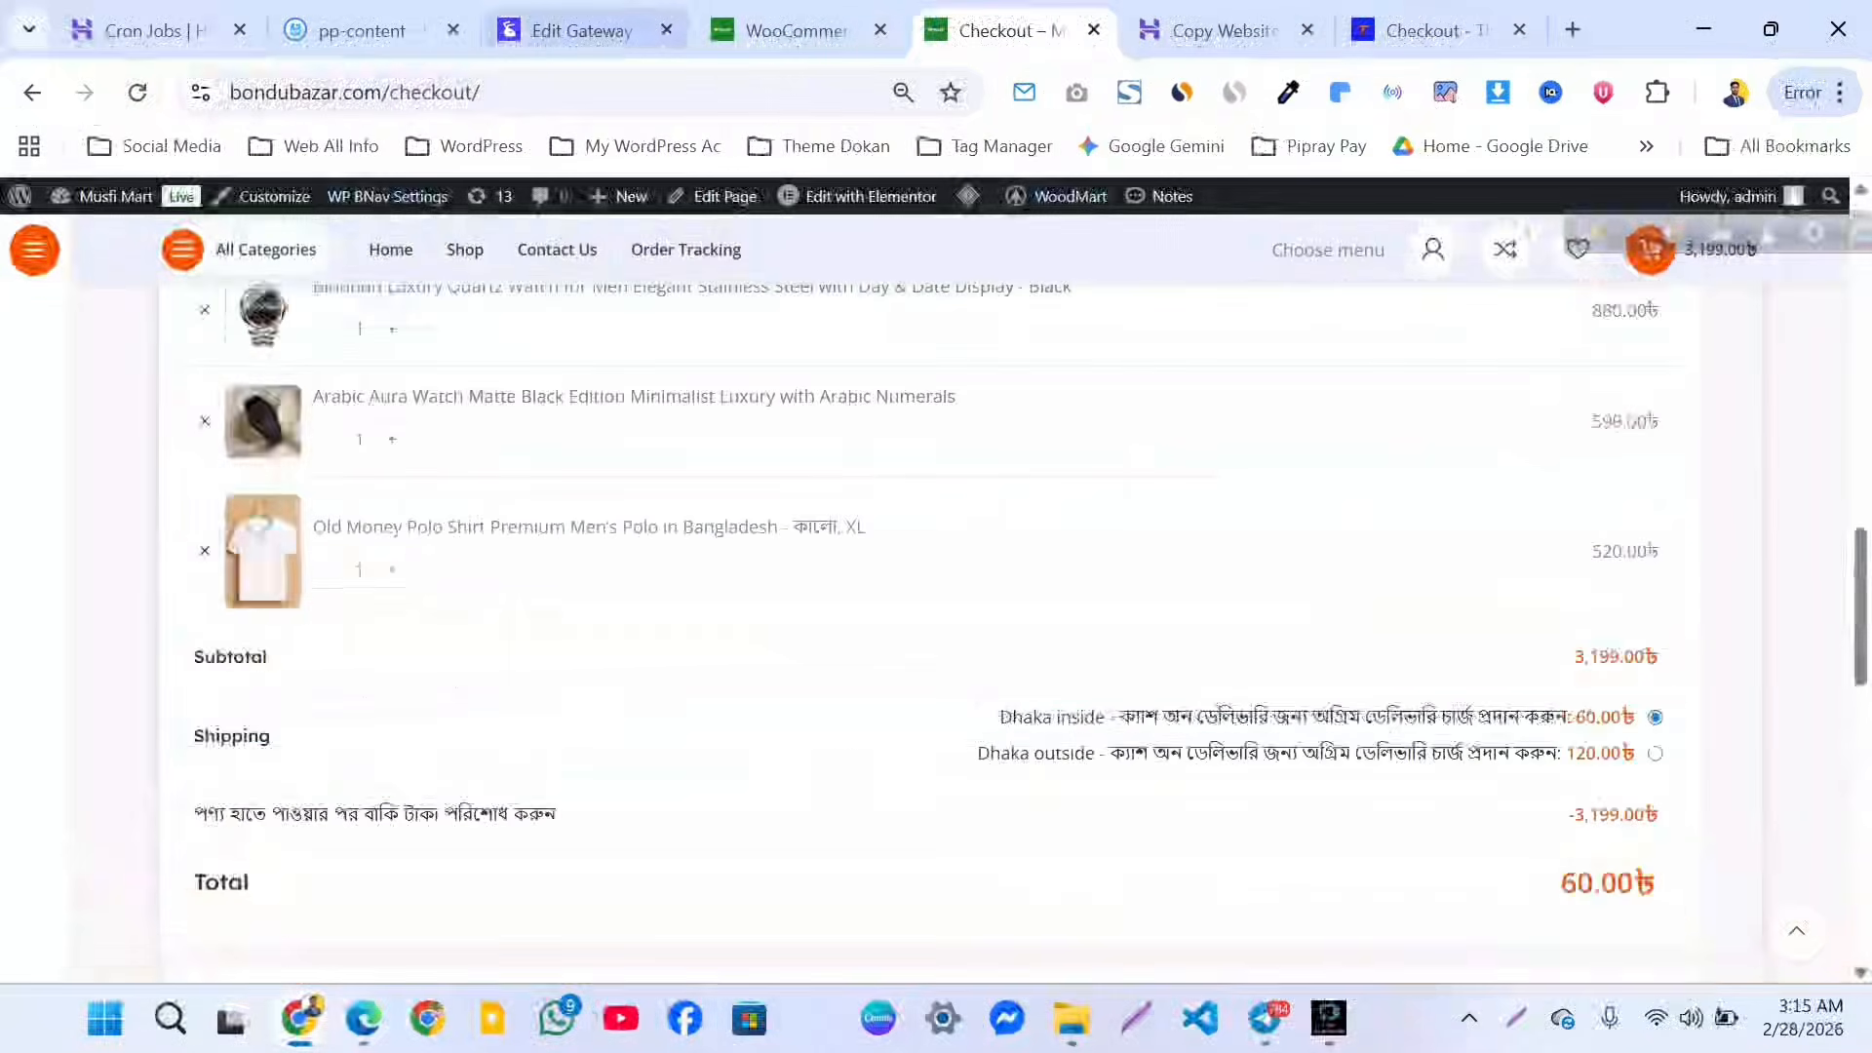
left_click(792, 30)
scroll(936, 600, "up", 5)
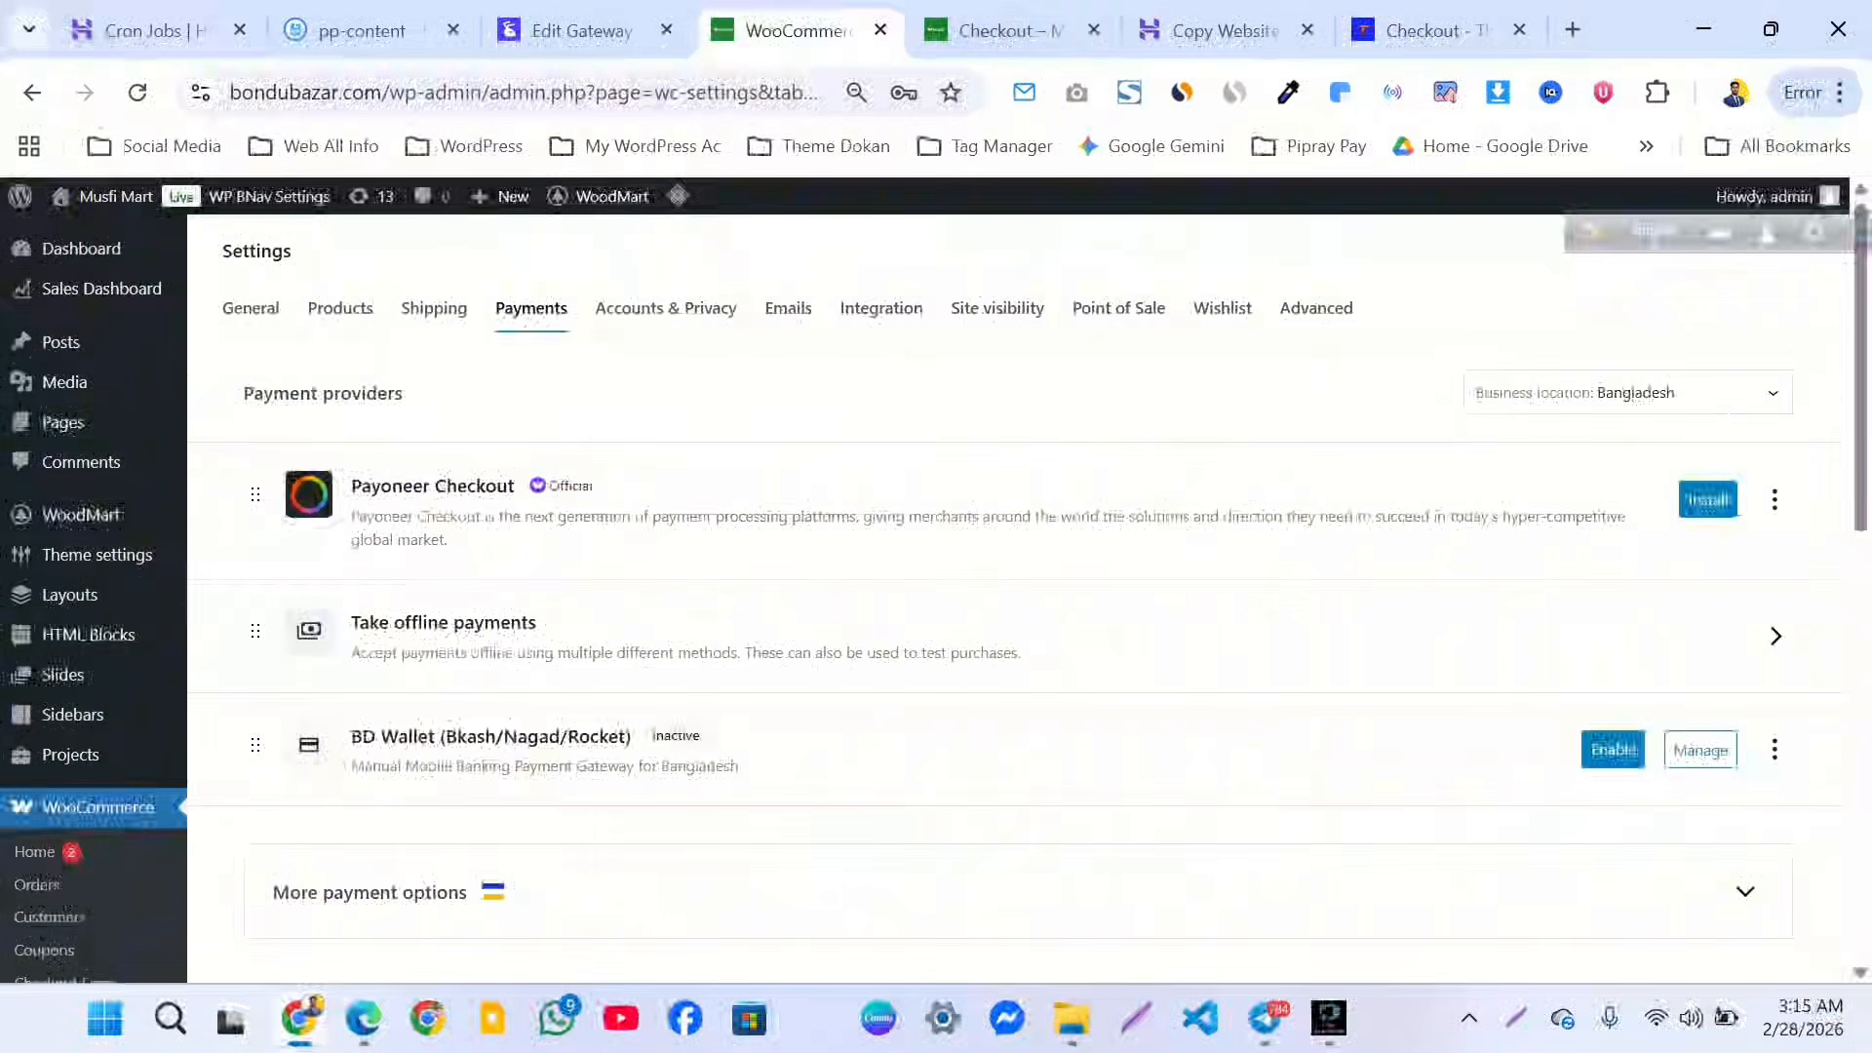
left_click(1009, 30)
left_click(795, 31)
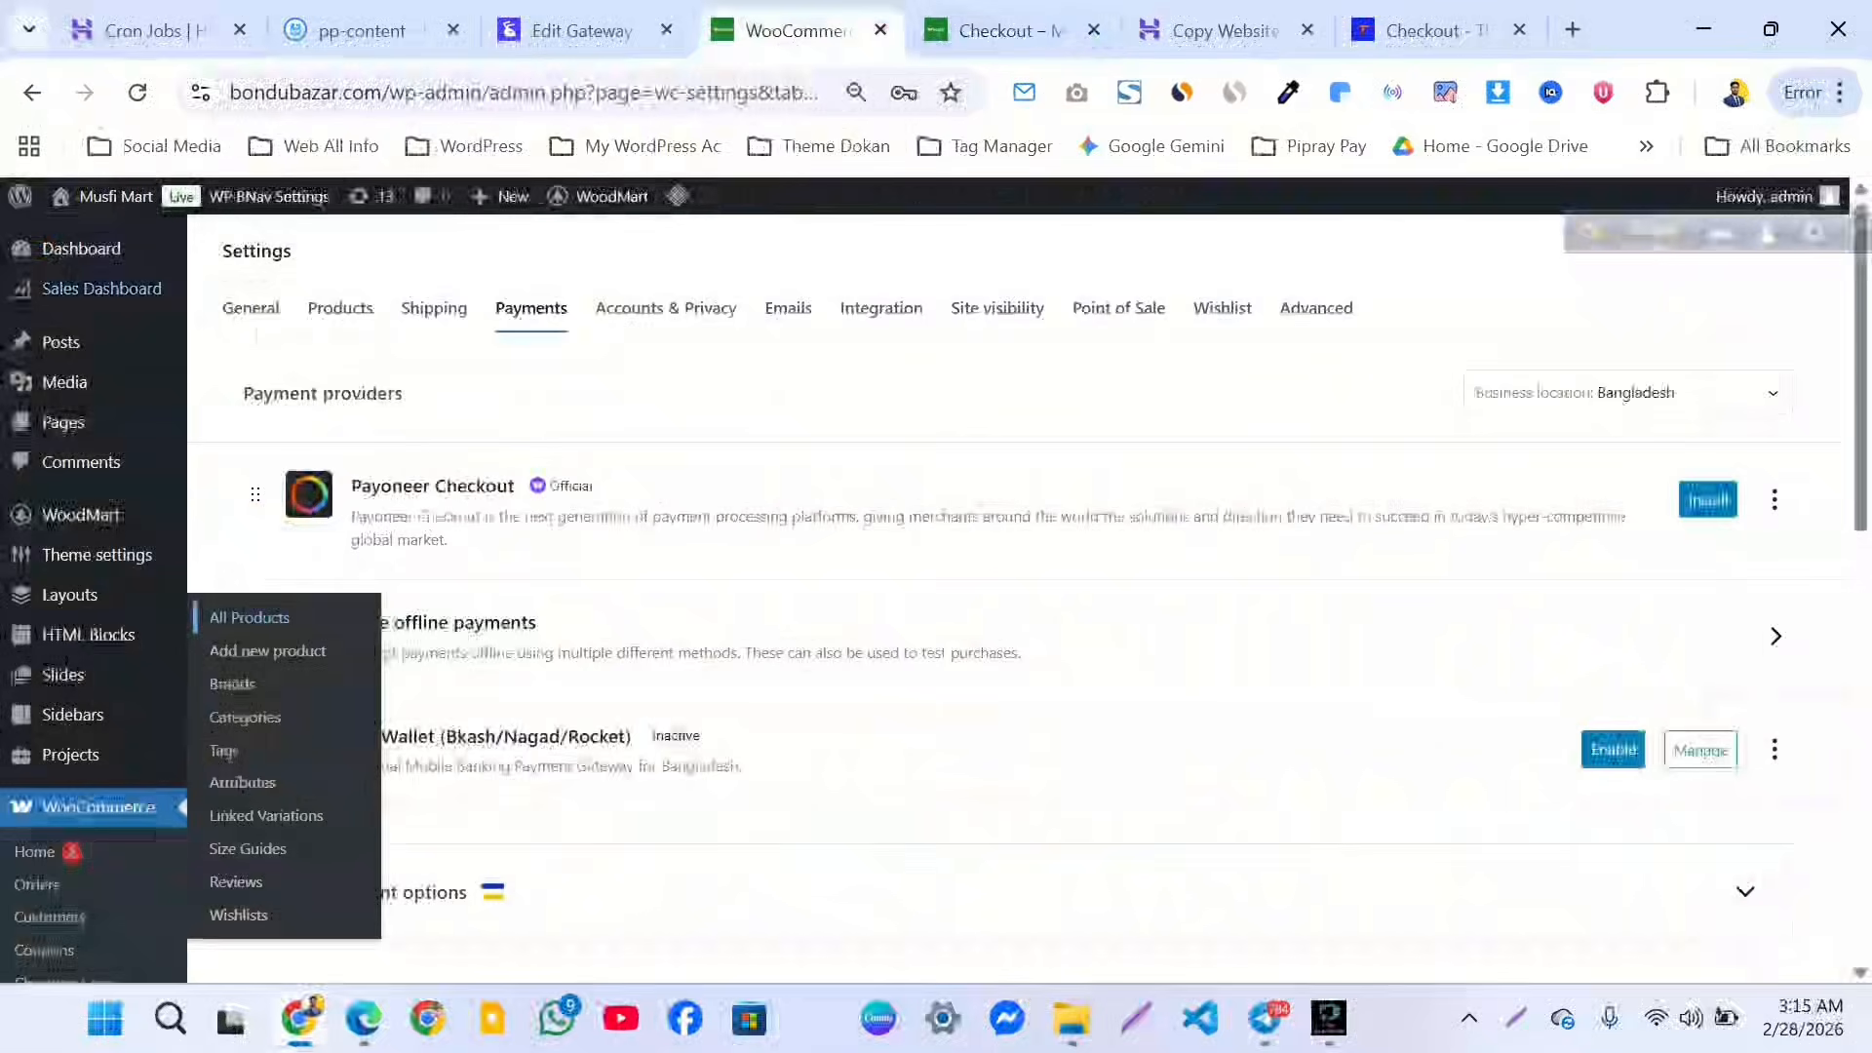
Upload and install the WordPress plugin from the woocommerce-piprapay-gateway-main zip file.
scroll(78, 633, "down", 3)
scroll(88, 770, "down", 3)
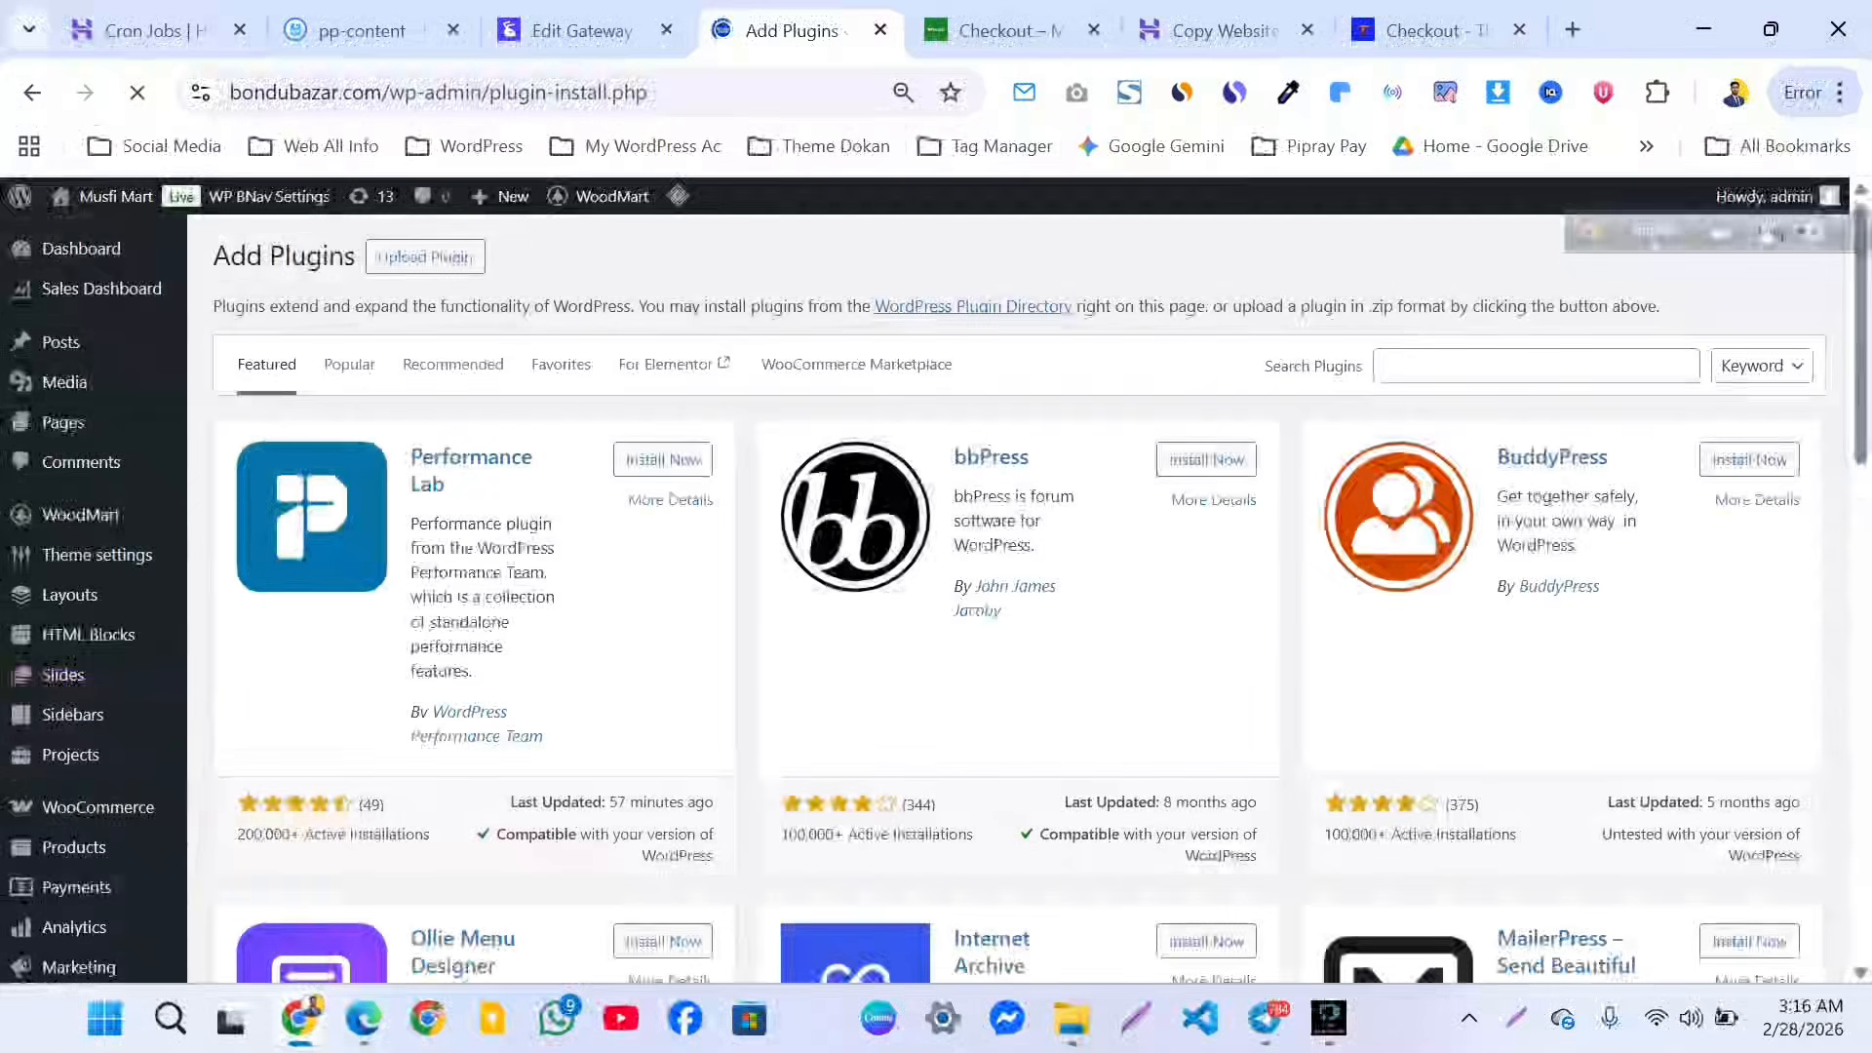
left_click(425, 256)
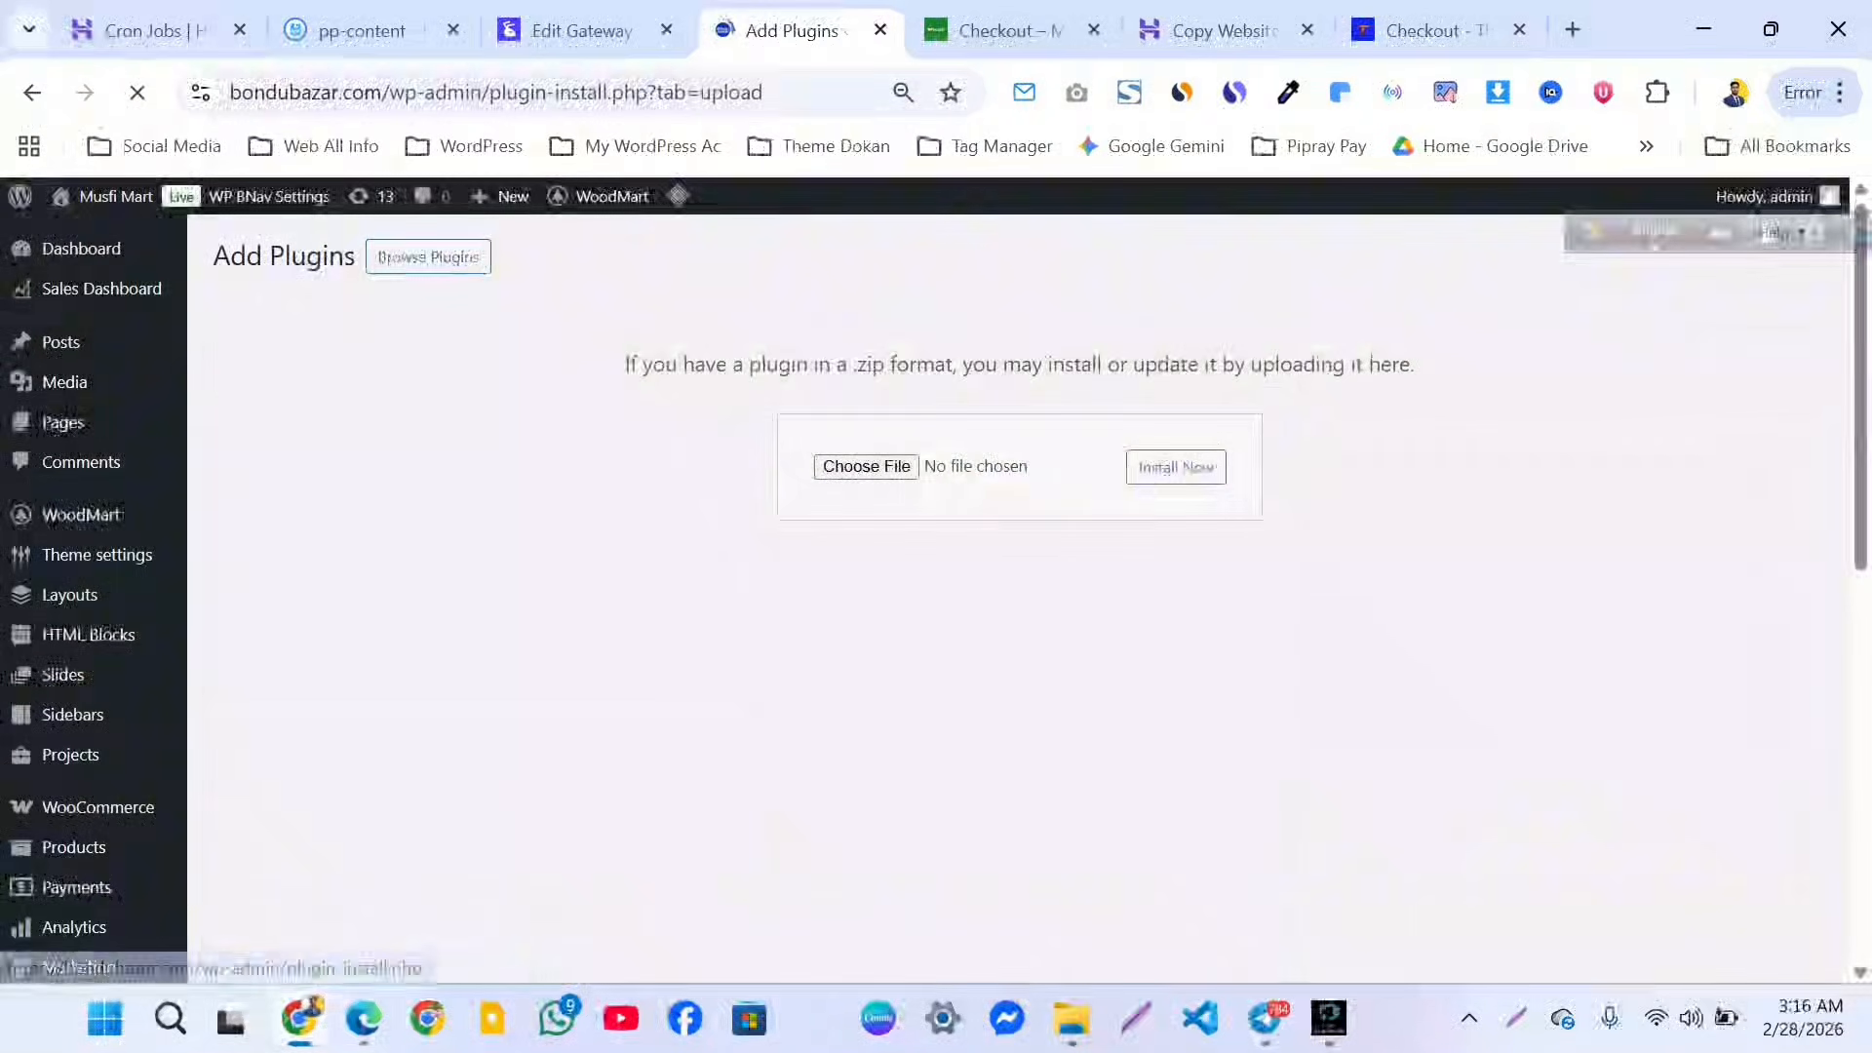
left_click(866, 466)
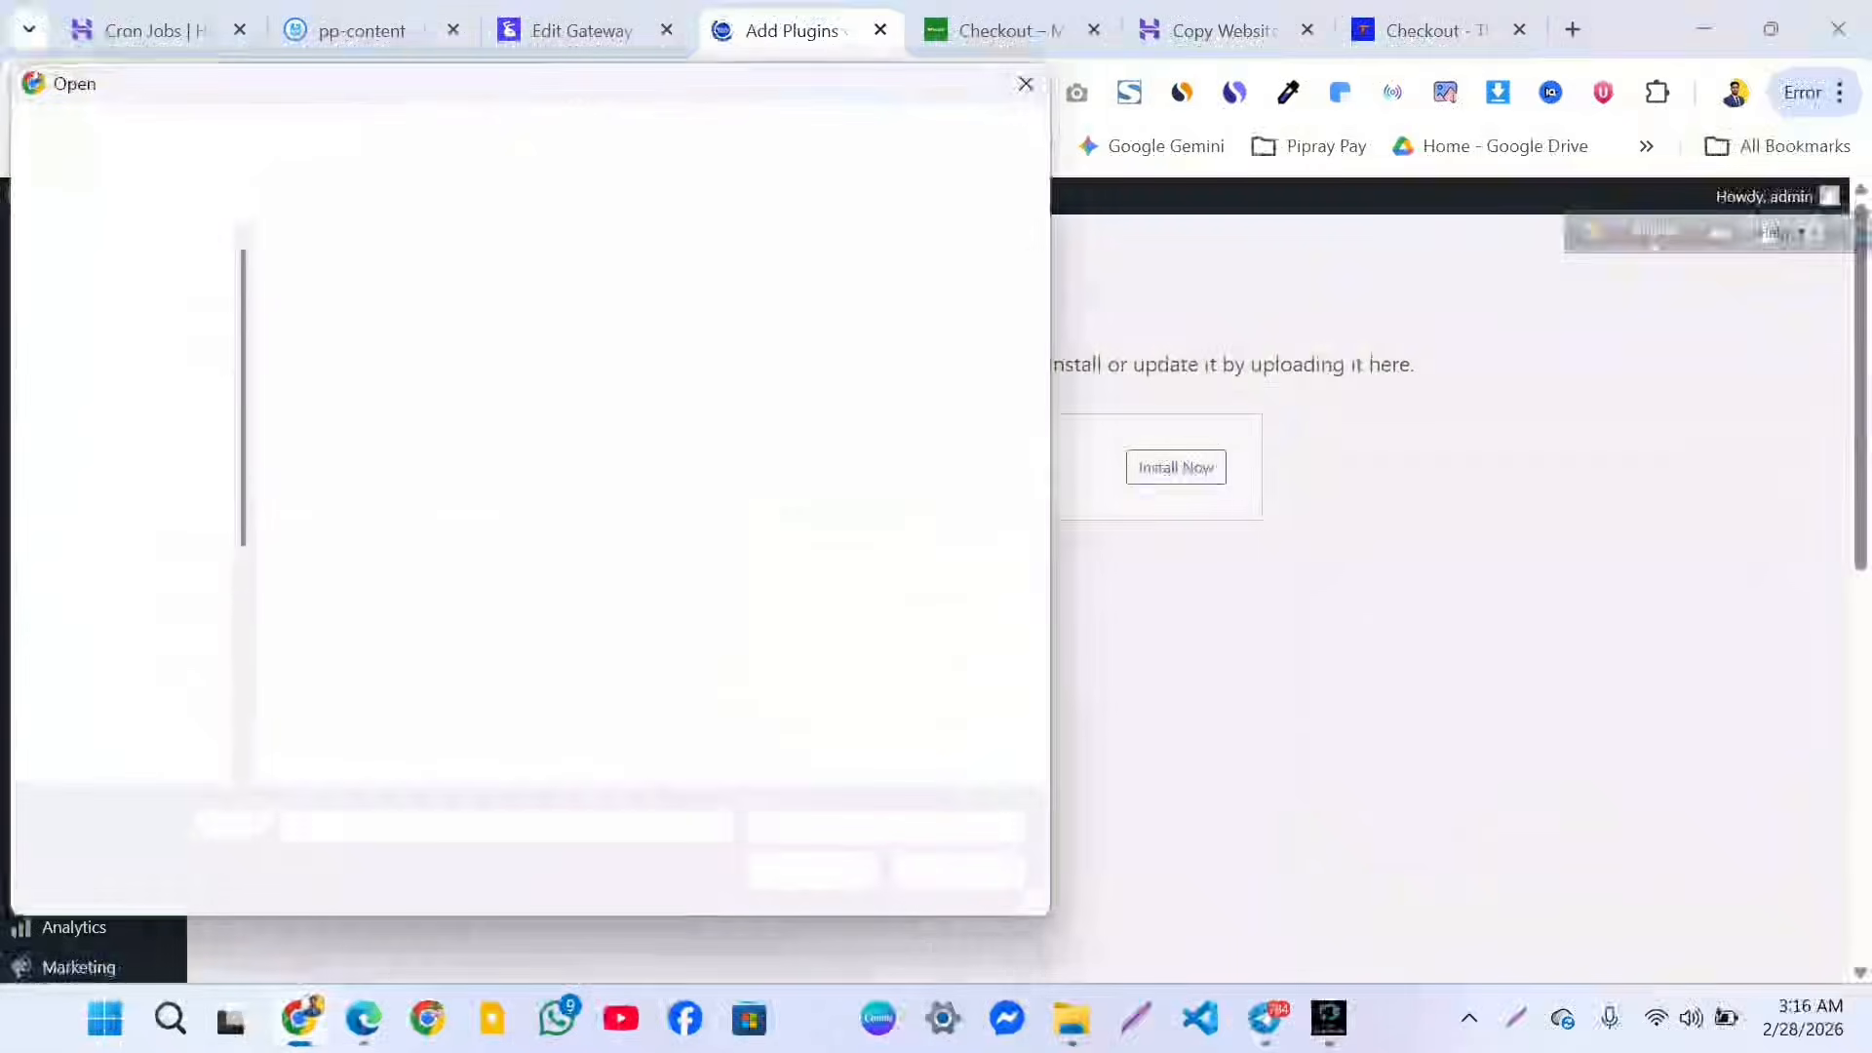
left_click(547, 673)
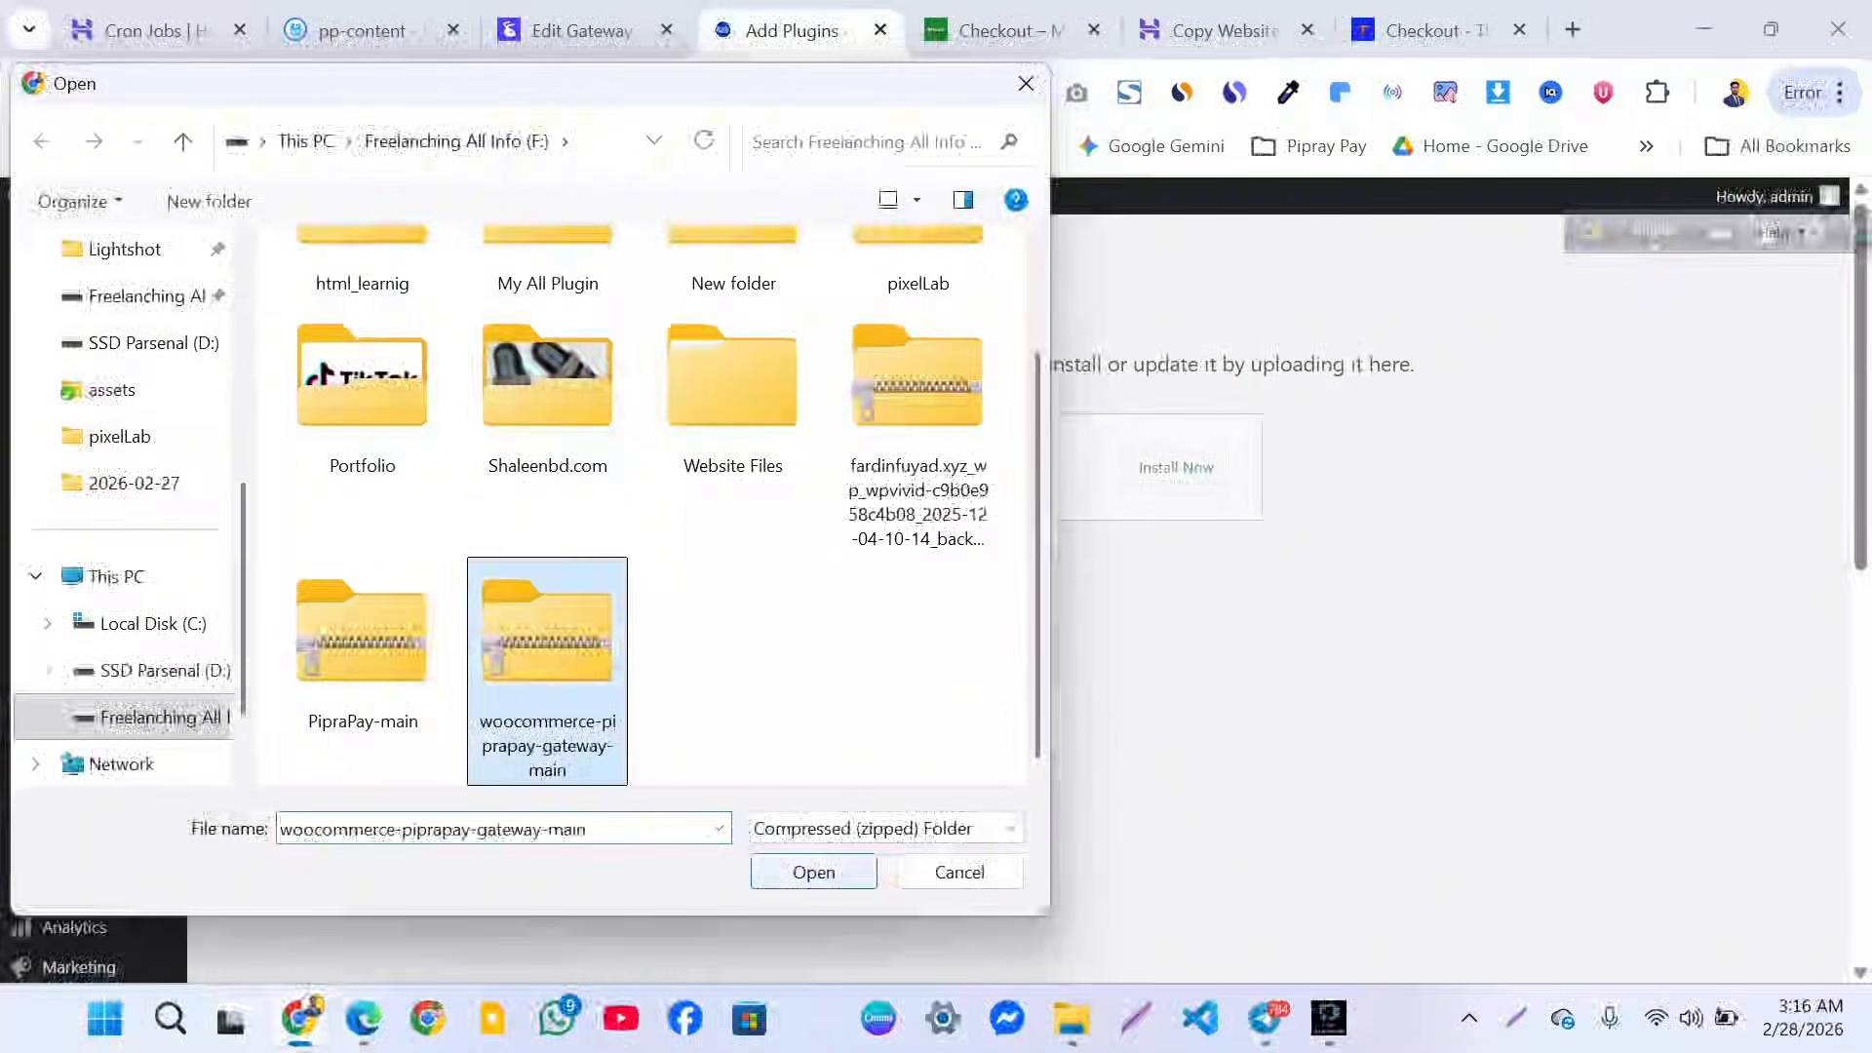
left_click(813, 871)
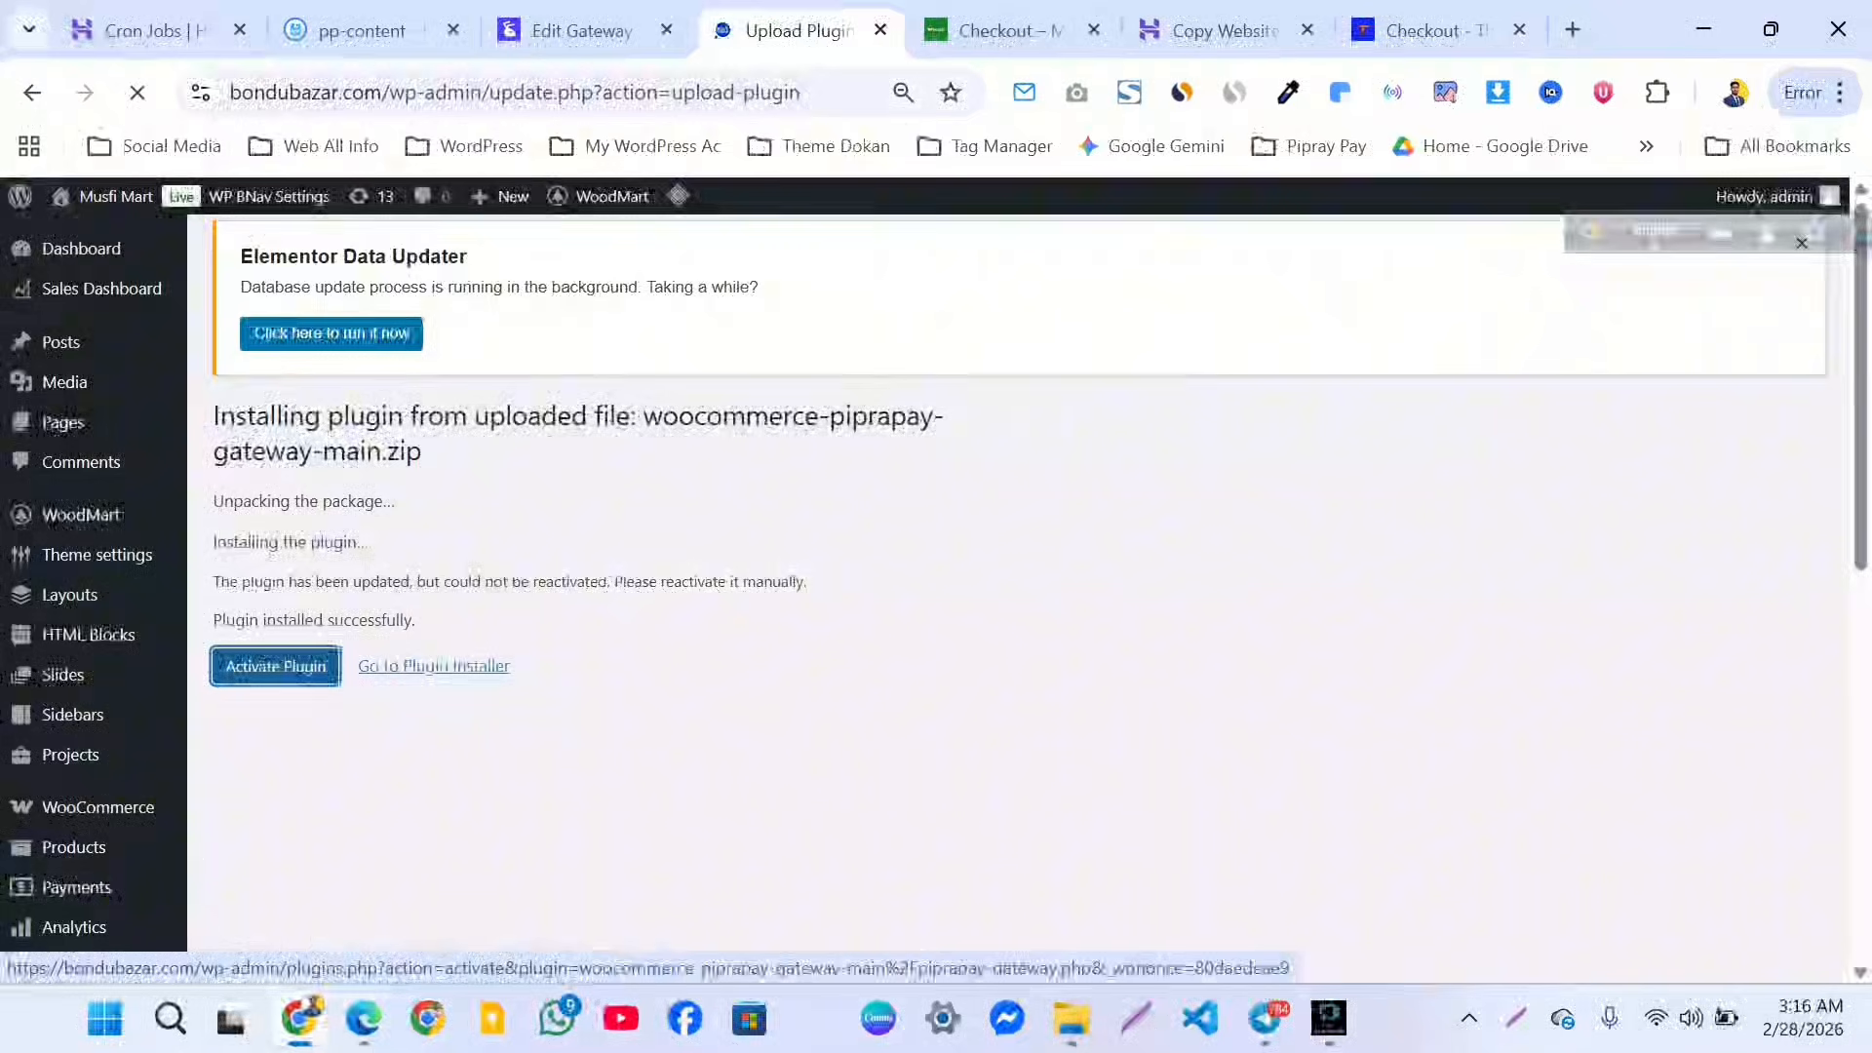
Activate the newly installed PipraPay gateway plugin.
scroll(439, 669, "down", 5)
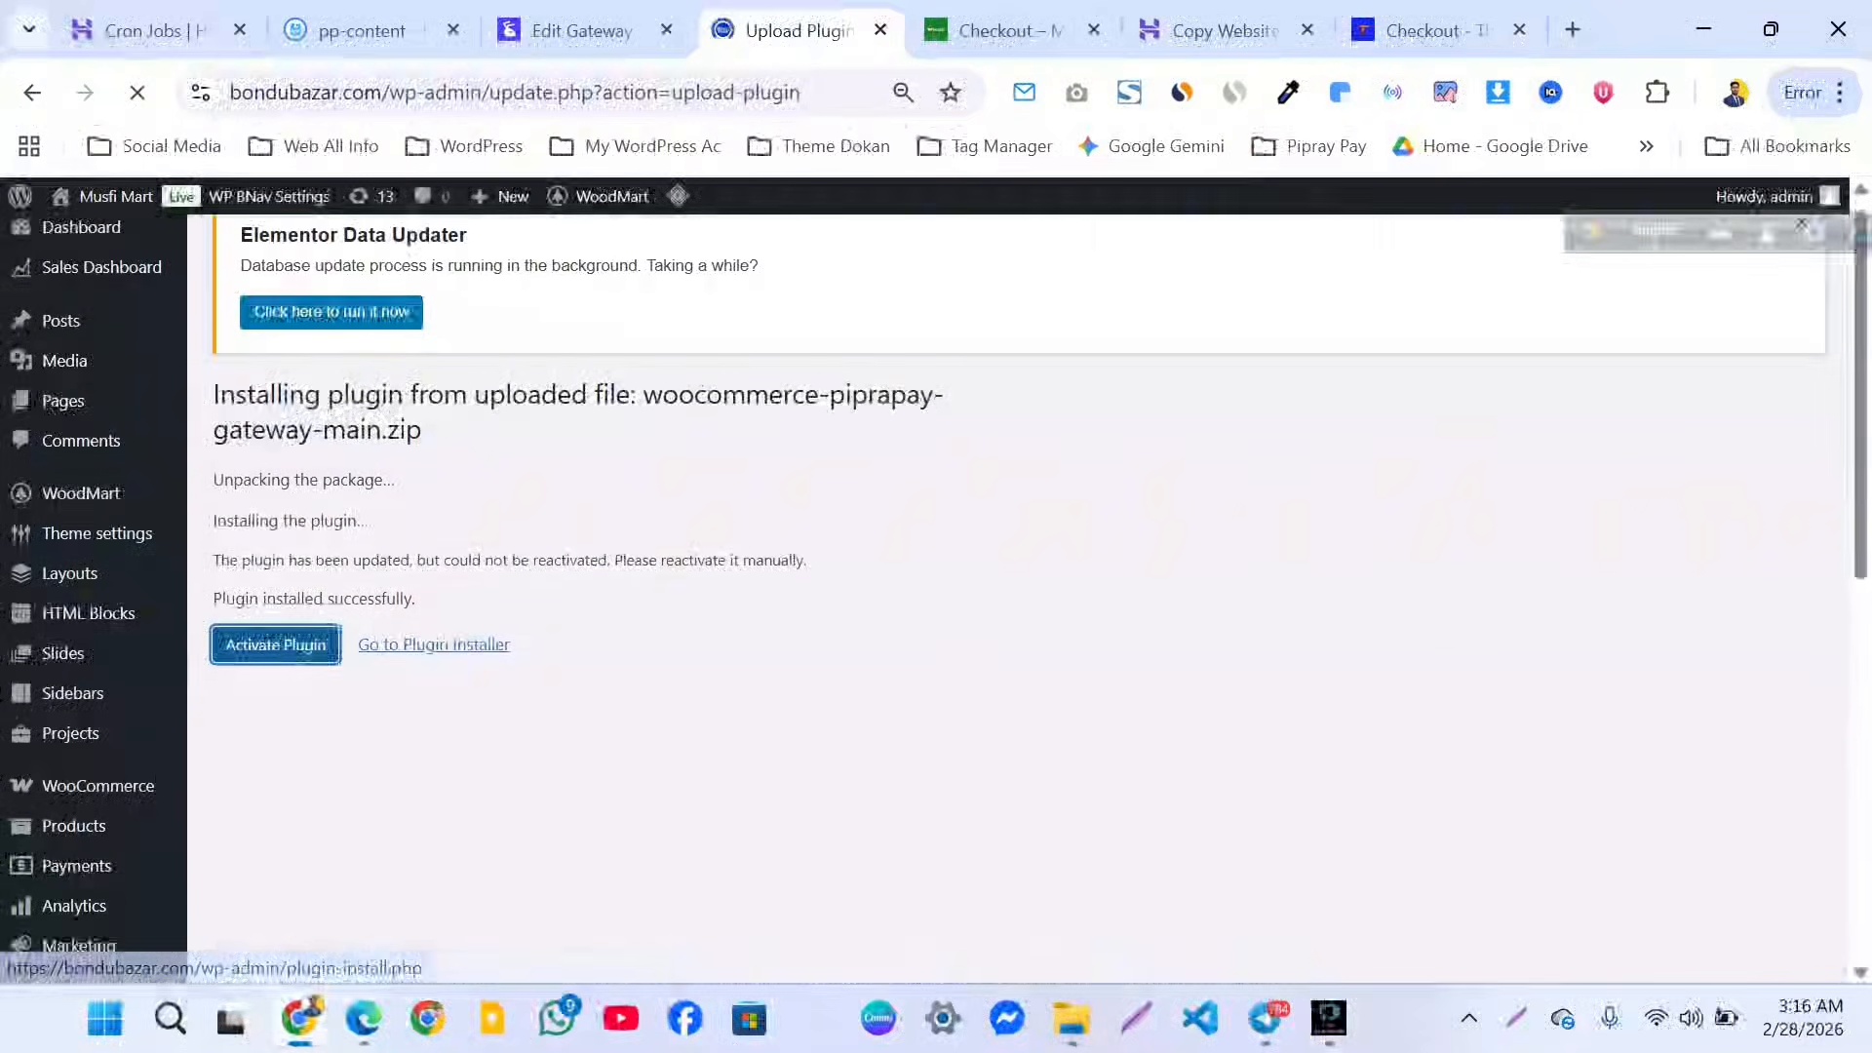
scroll(438, 669, "up", 5)
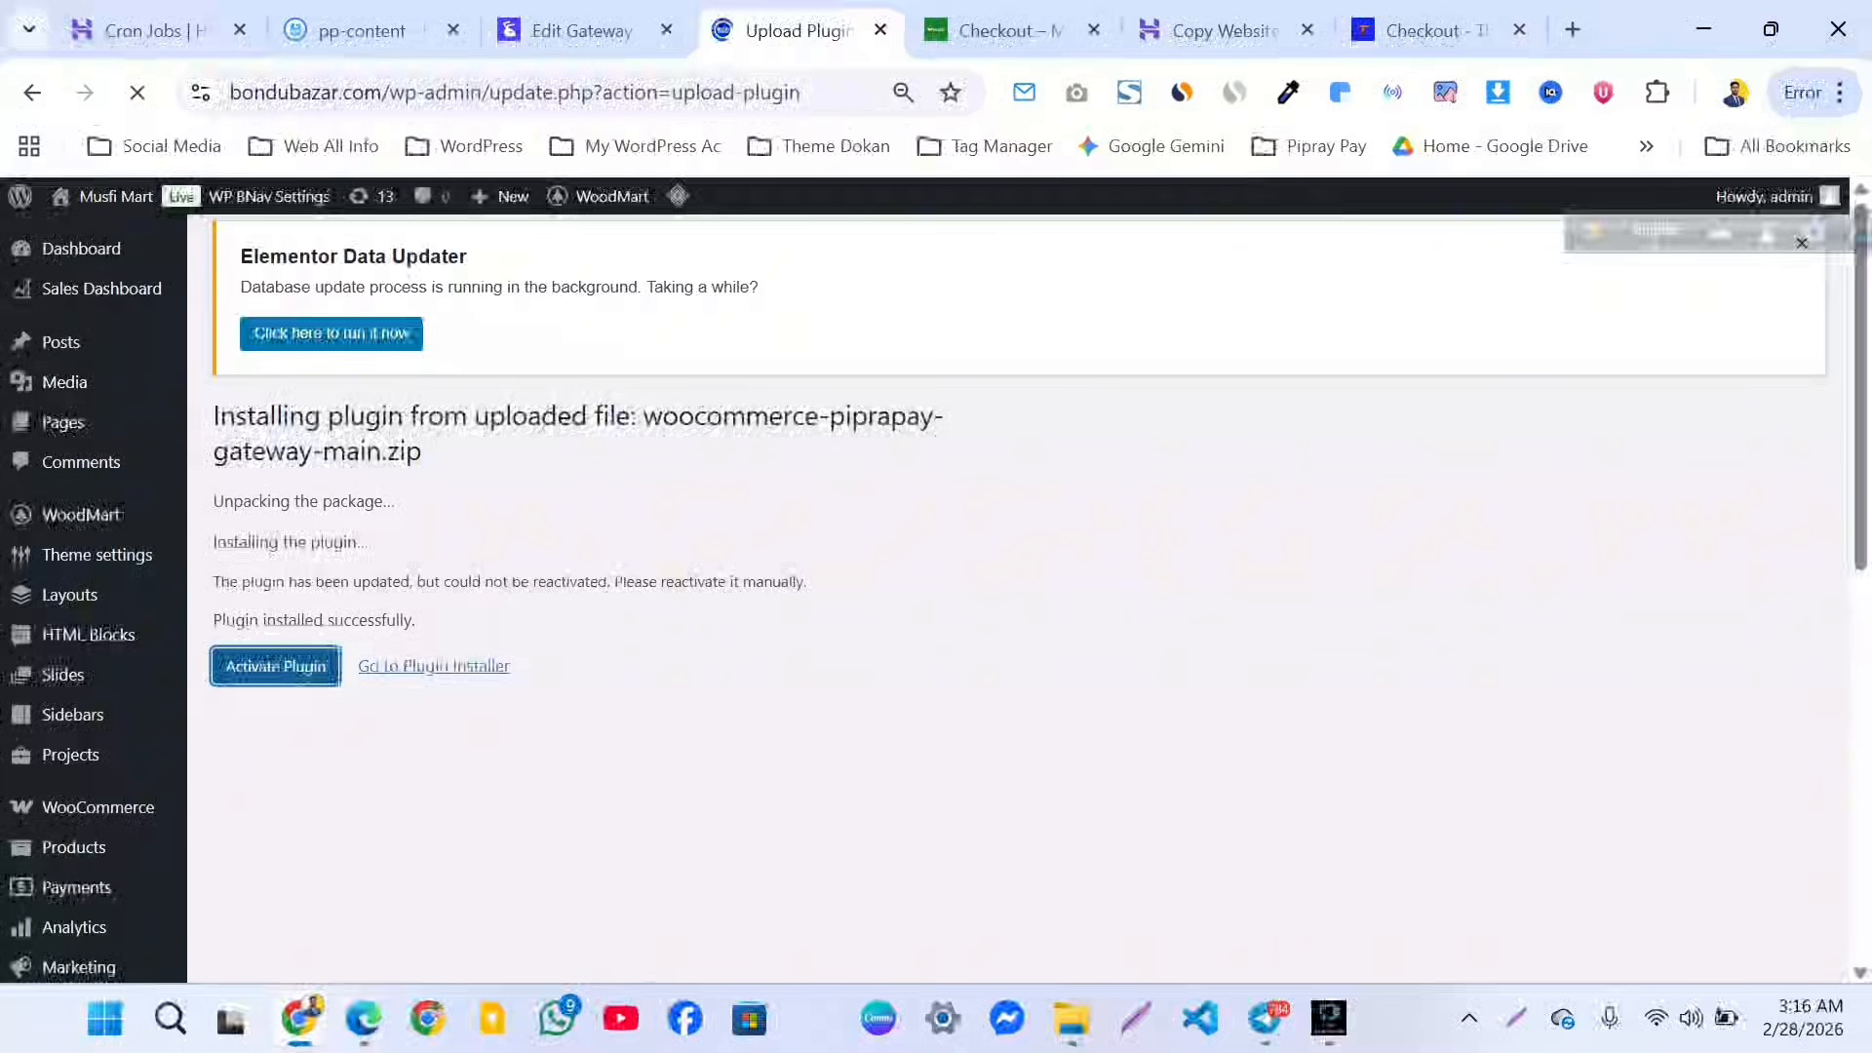
scroll(926, 585, "down", 2)
scroll(927, 585, "up", 2)
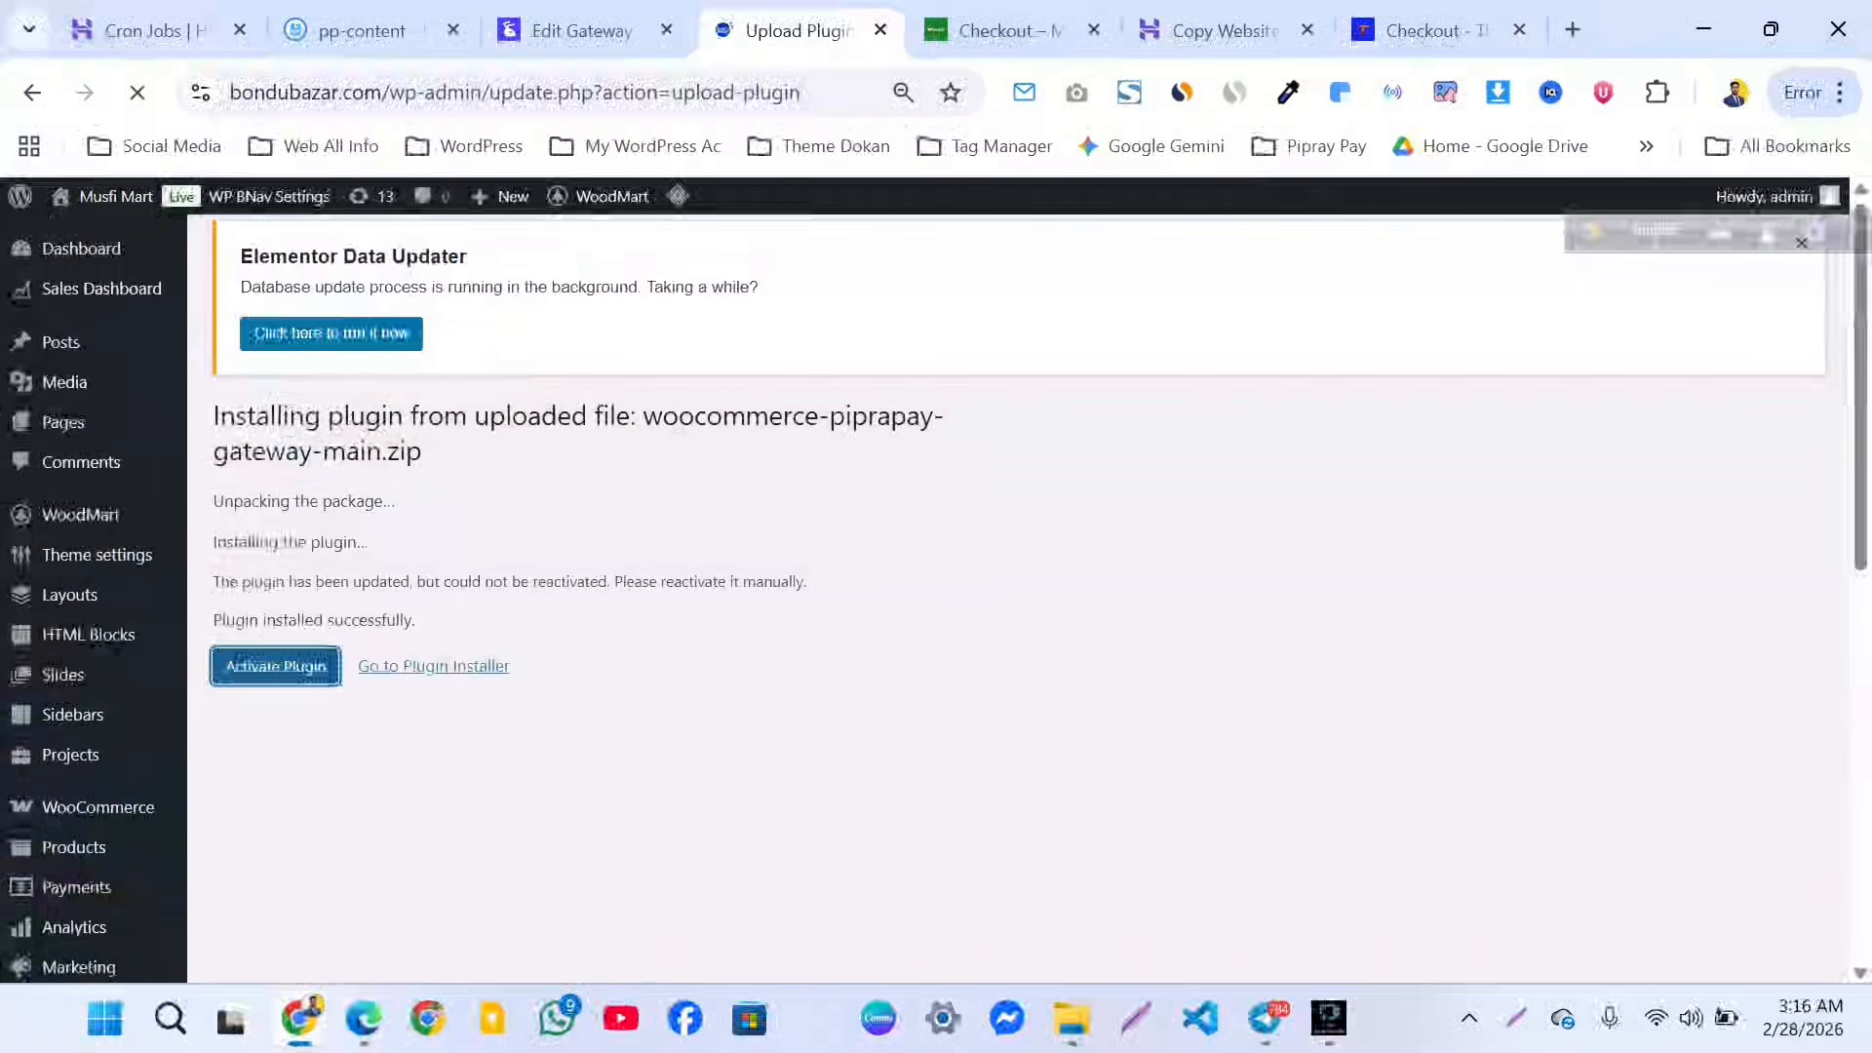
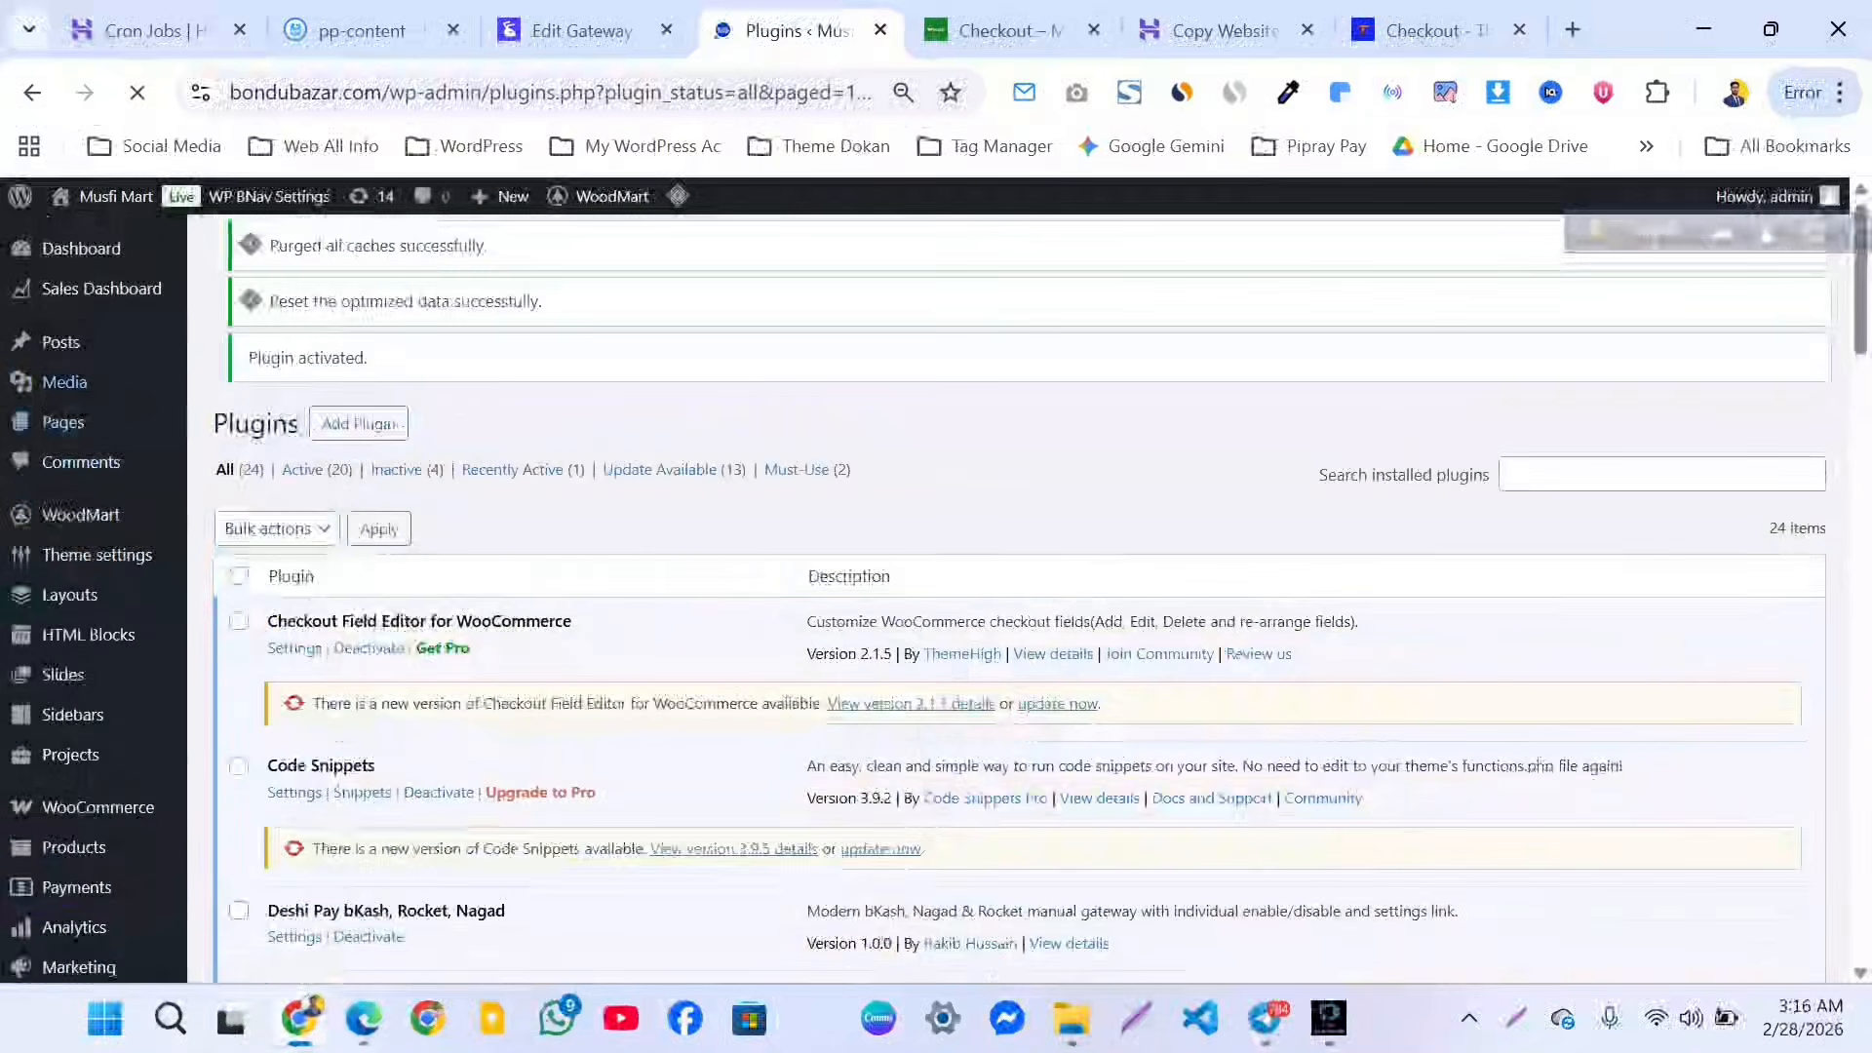
Open the PipraPay gateway's settings in the WooCommerce payment settings.
scroll(73, 700, "down", 1)
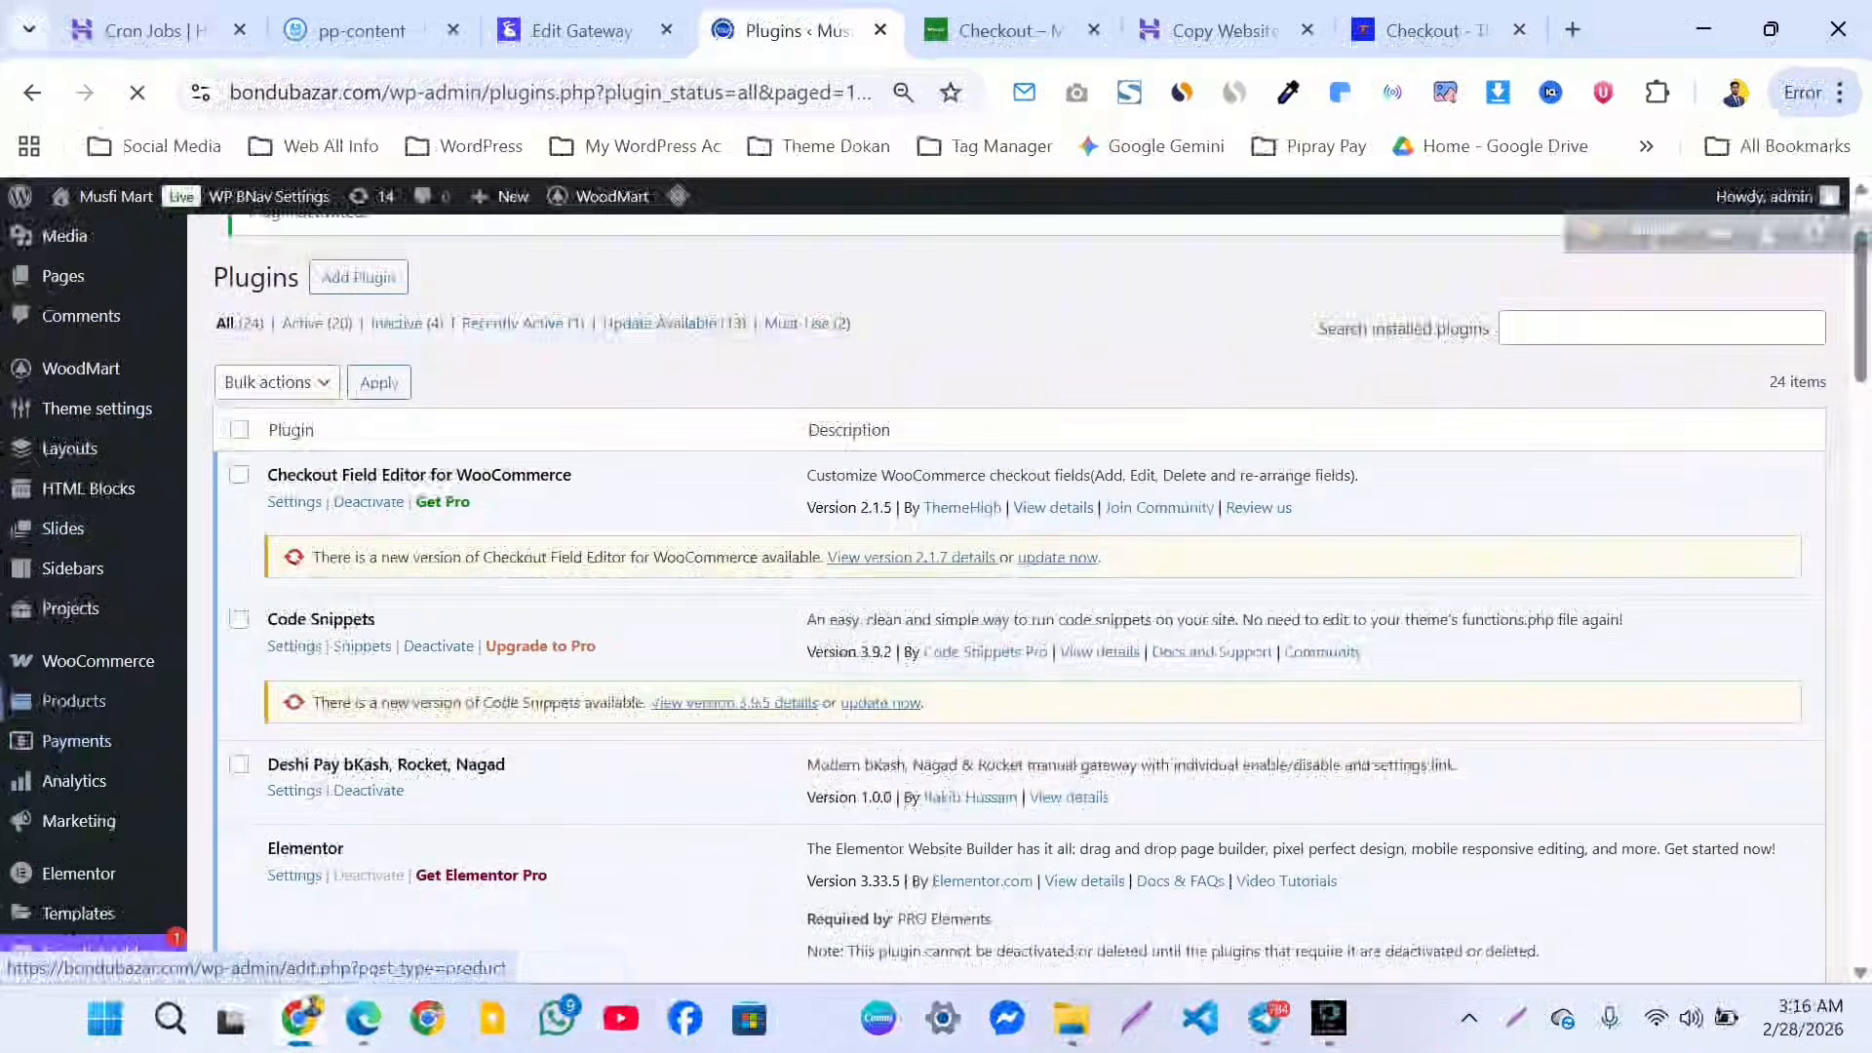
left_click(76, 741)
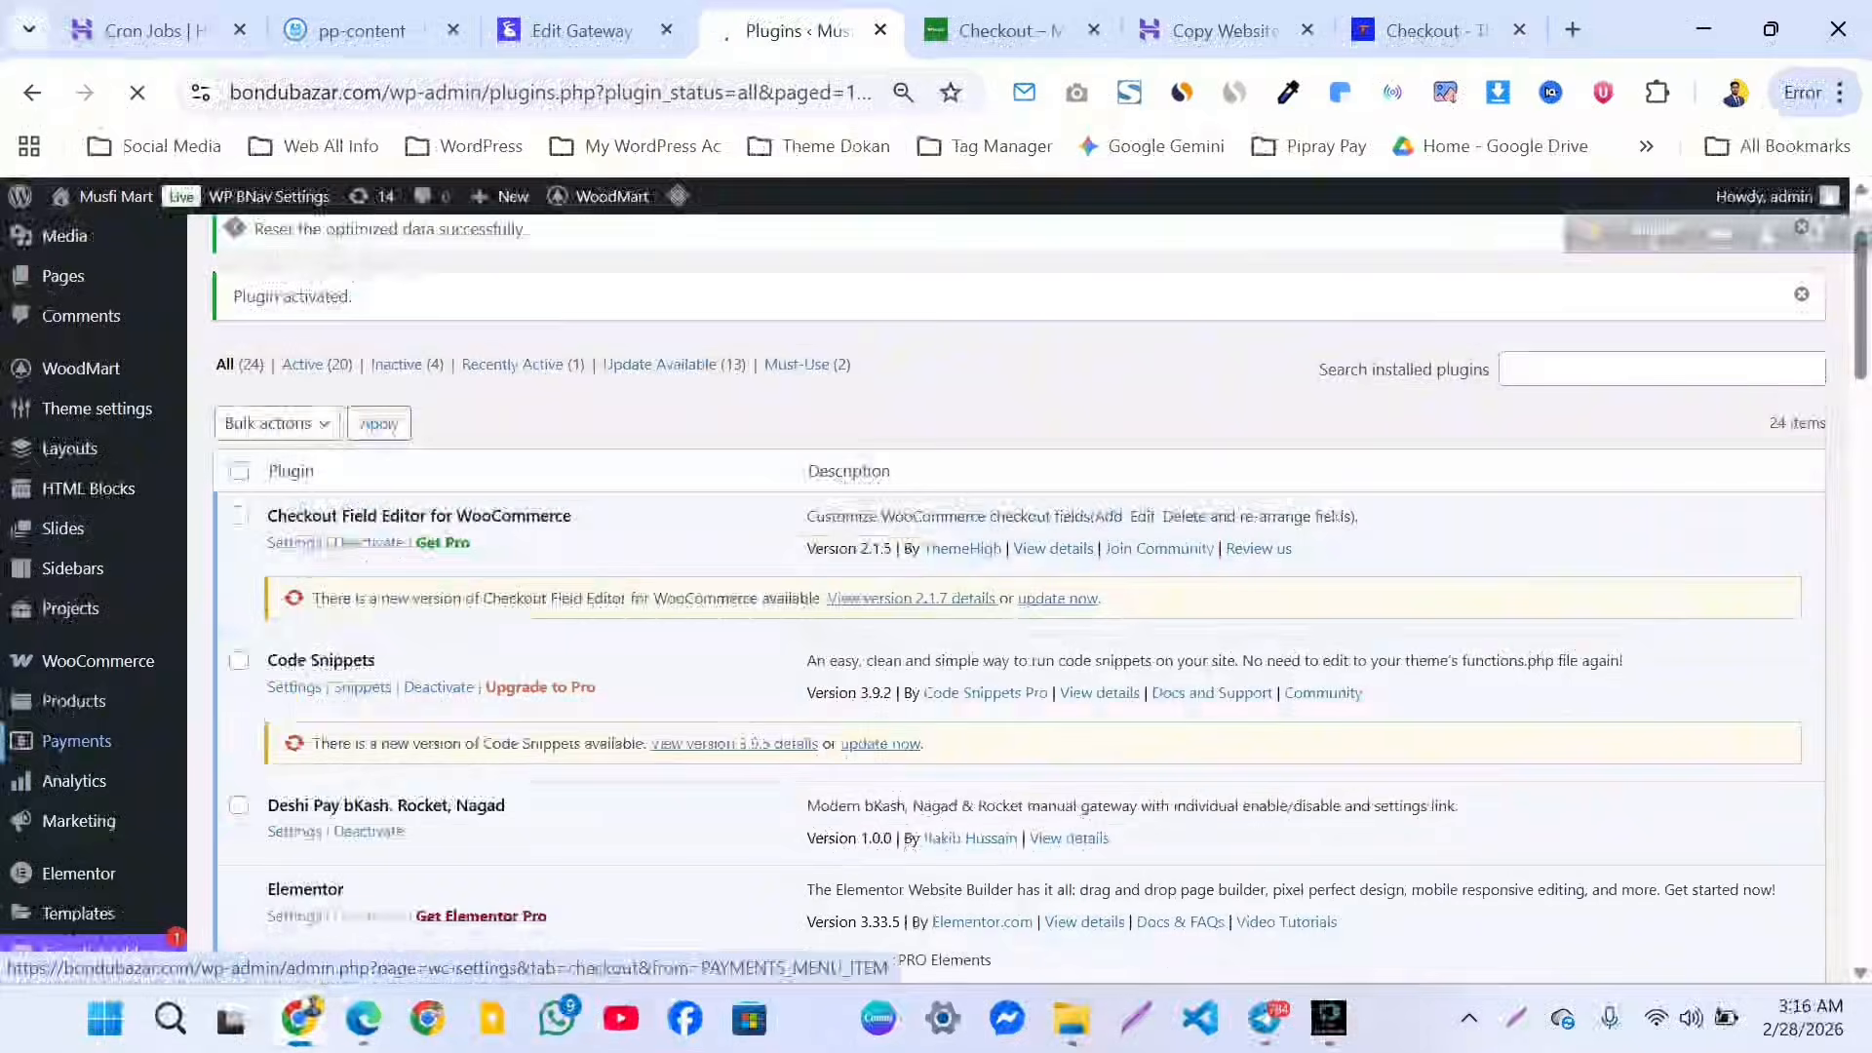
scroll(76, 741, "down", 2)
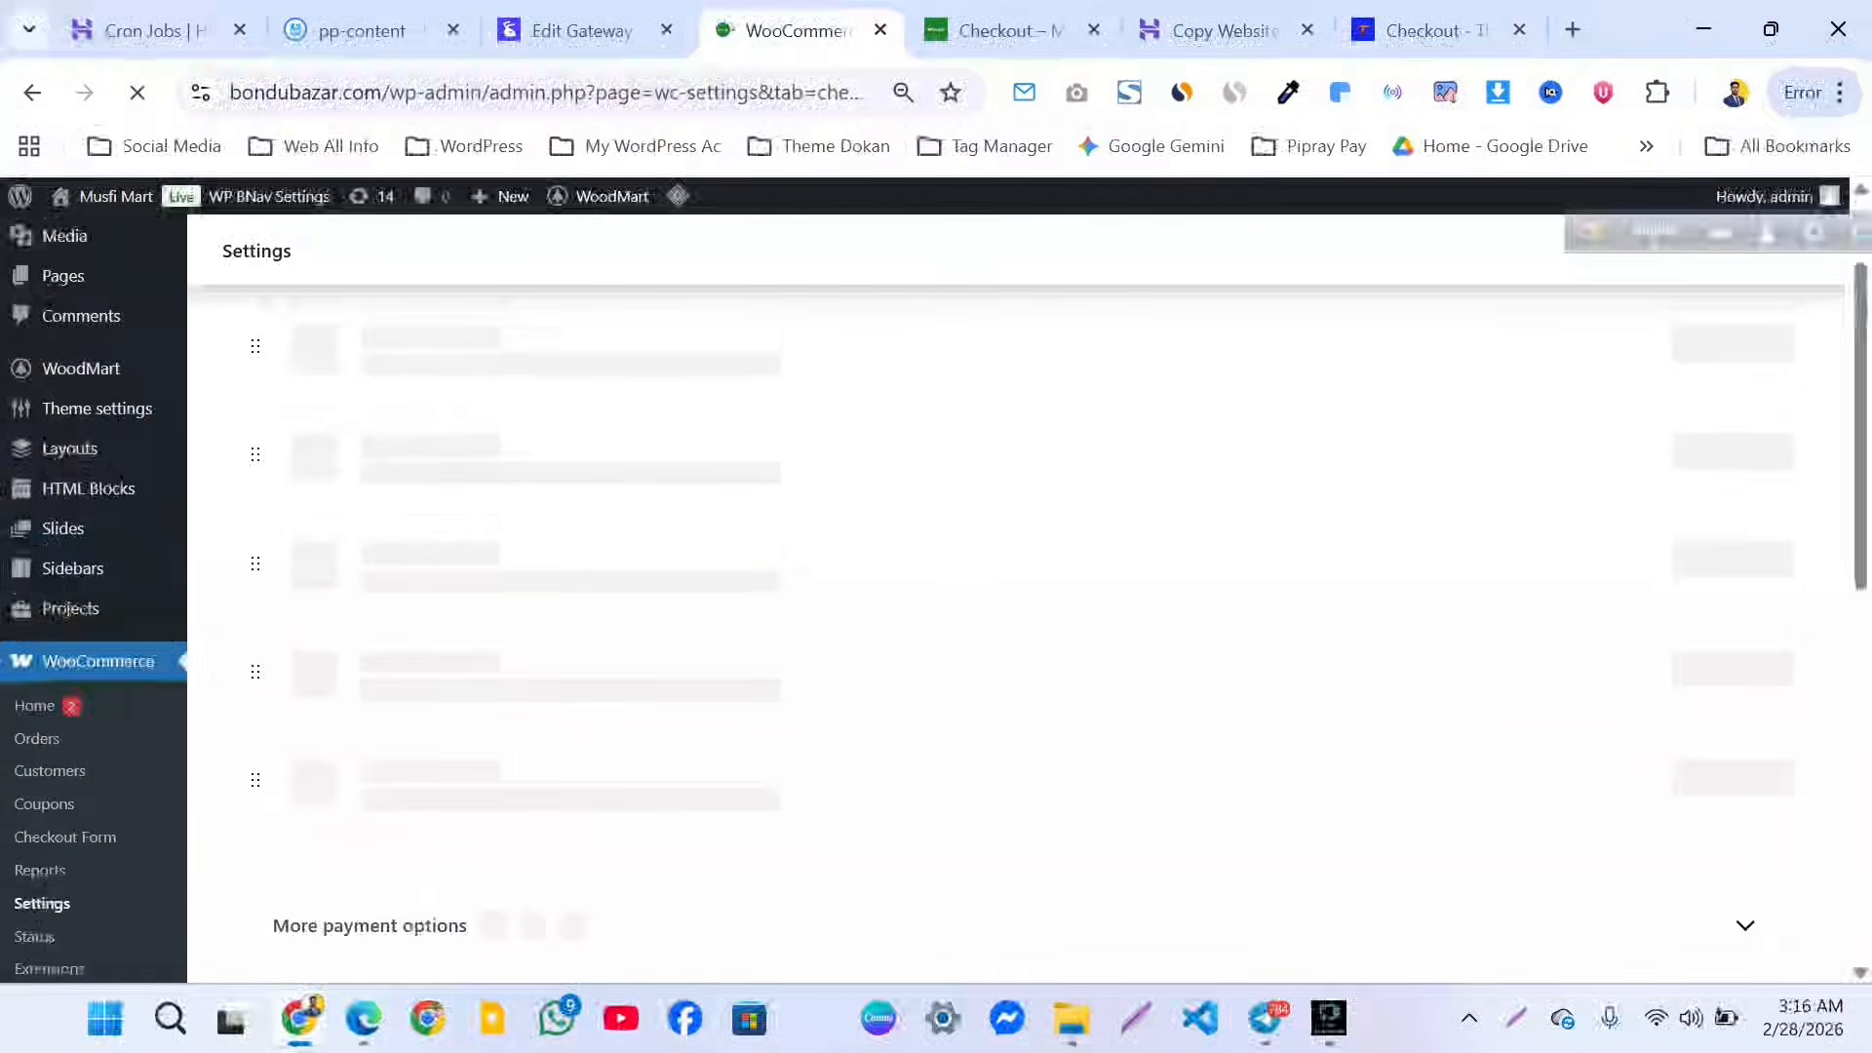
scroll(936, 604, "up", 3)
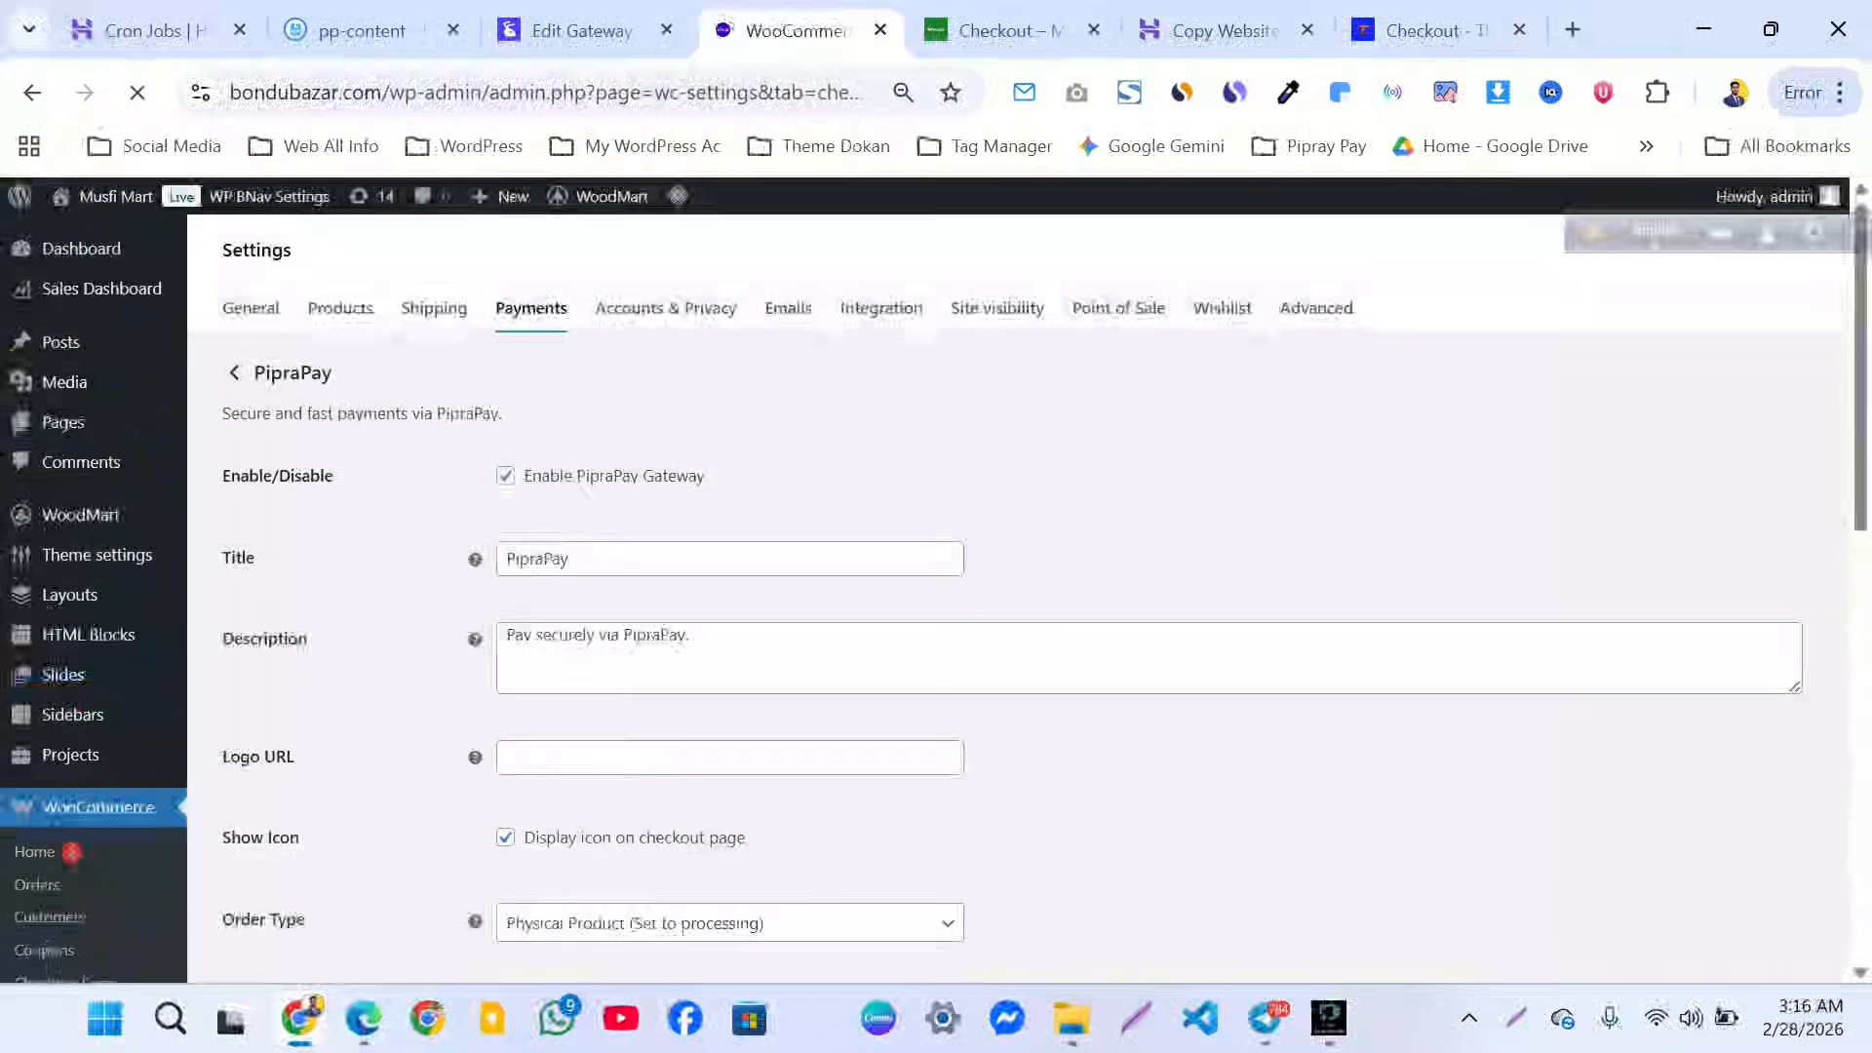
Set the PipraPay gateway's title to Online Payment.
left_click(577, 559)
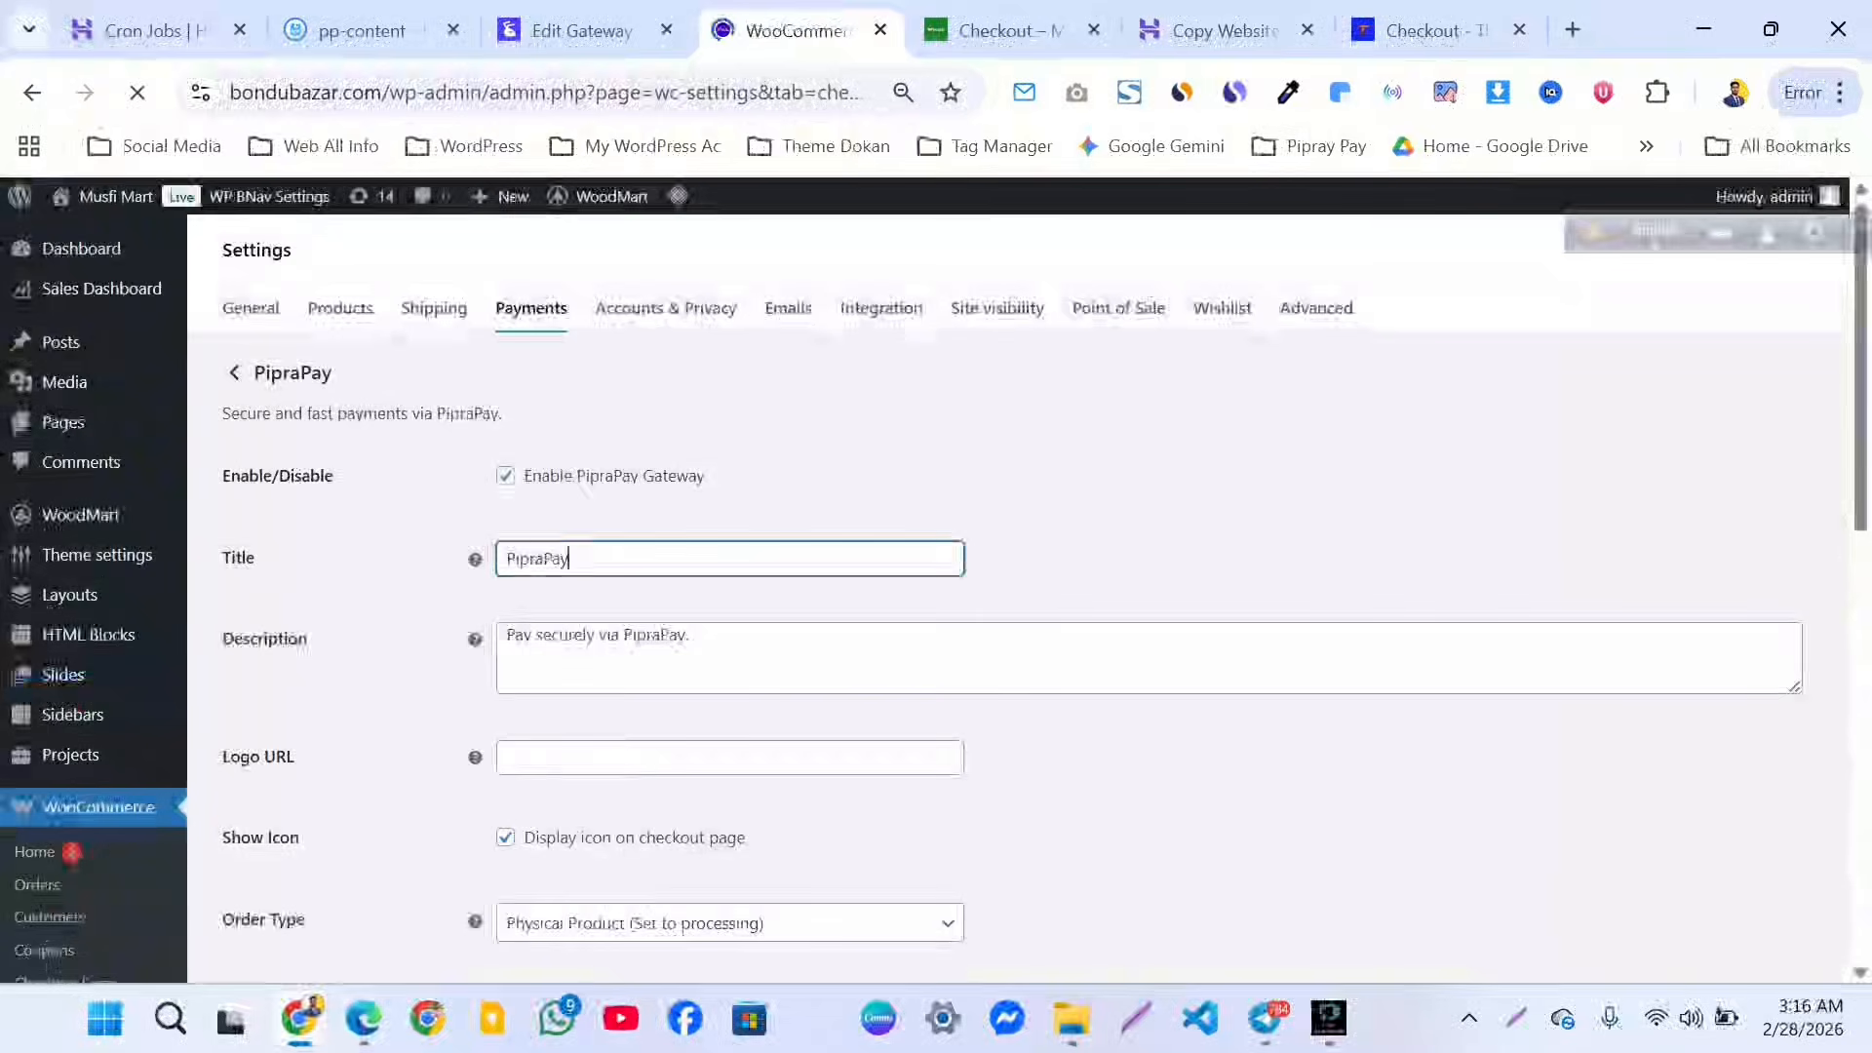
double_click(566, 558)
type("O")
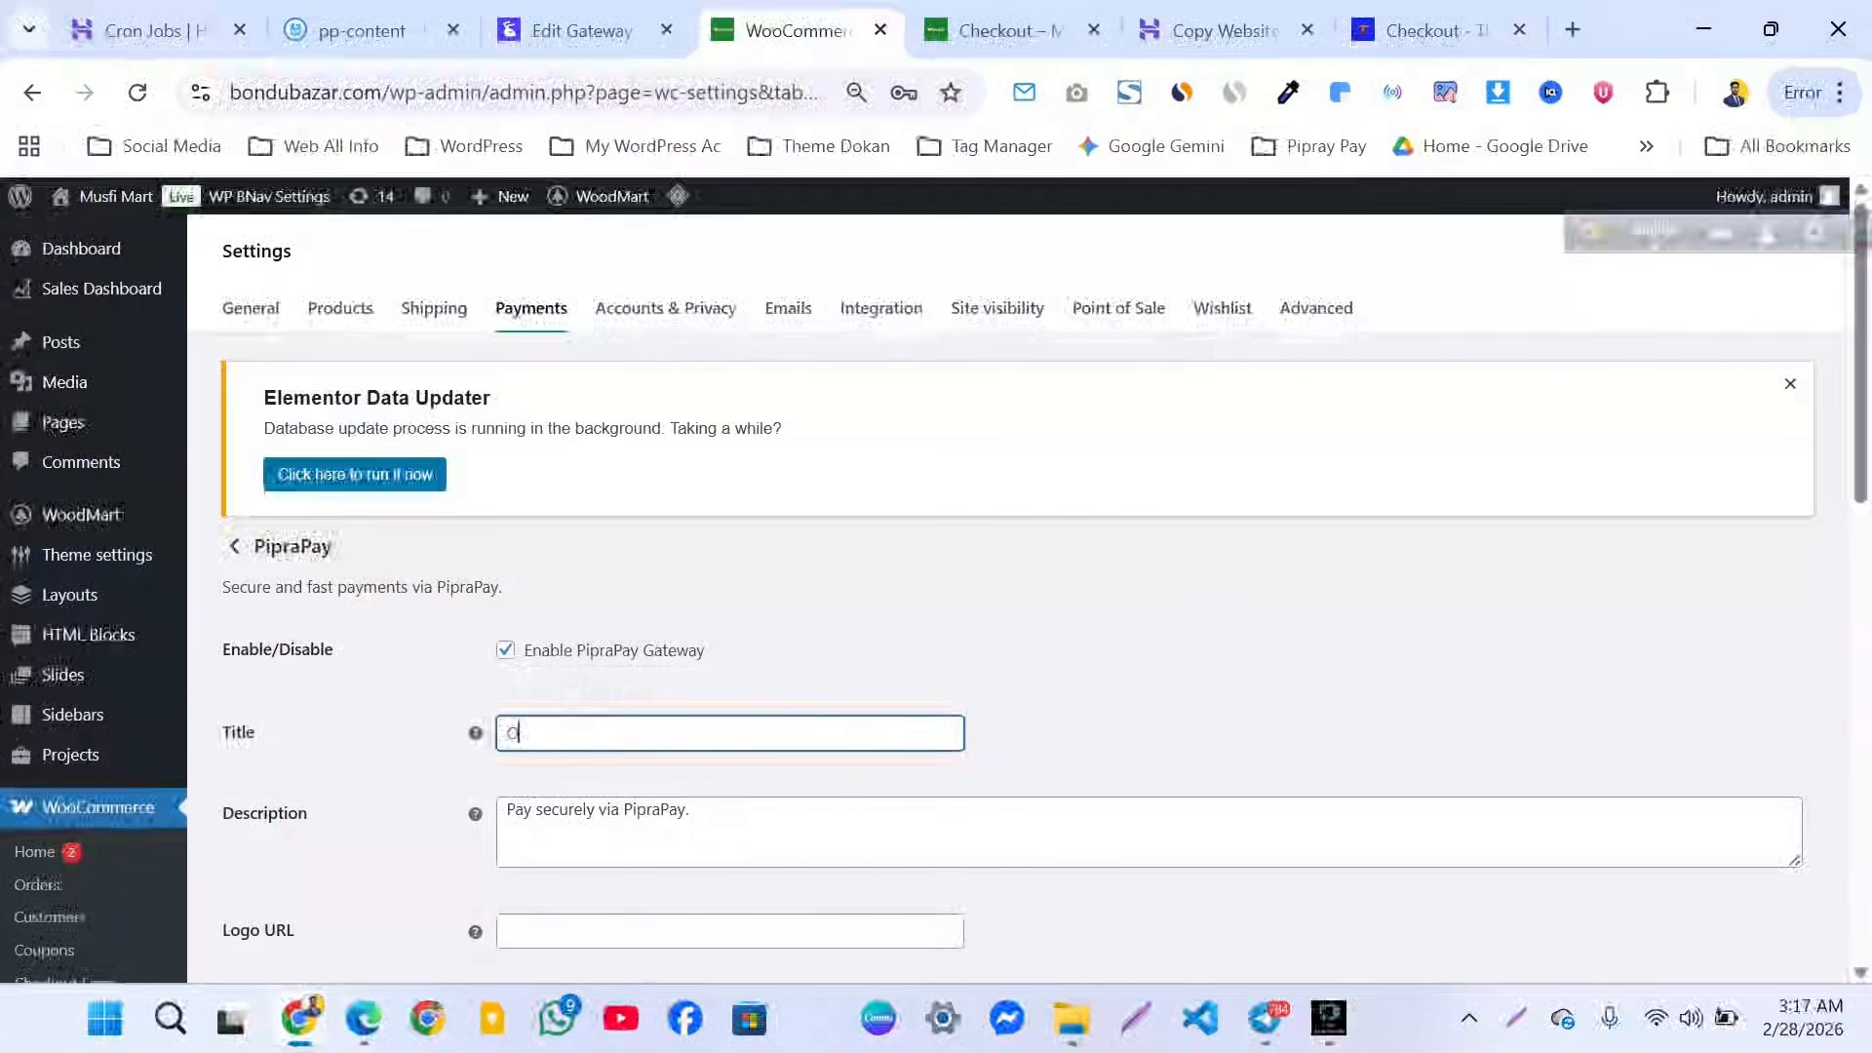
left_click(717, 798)
left_click(637, 809)
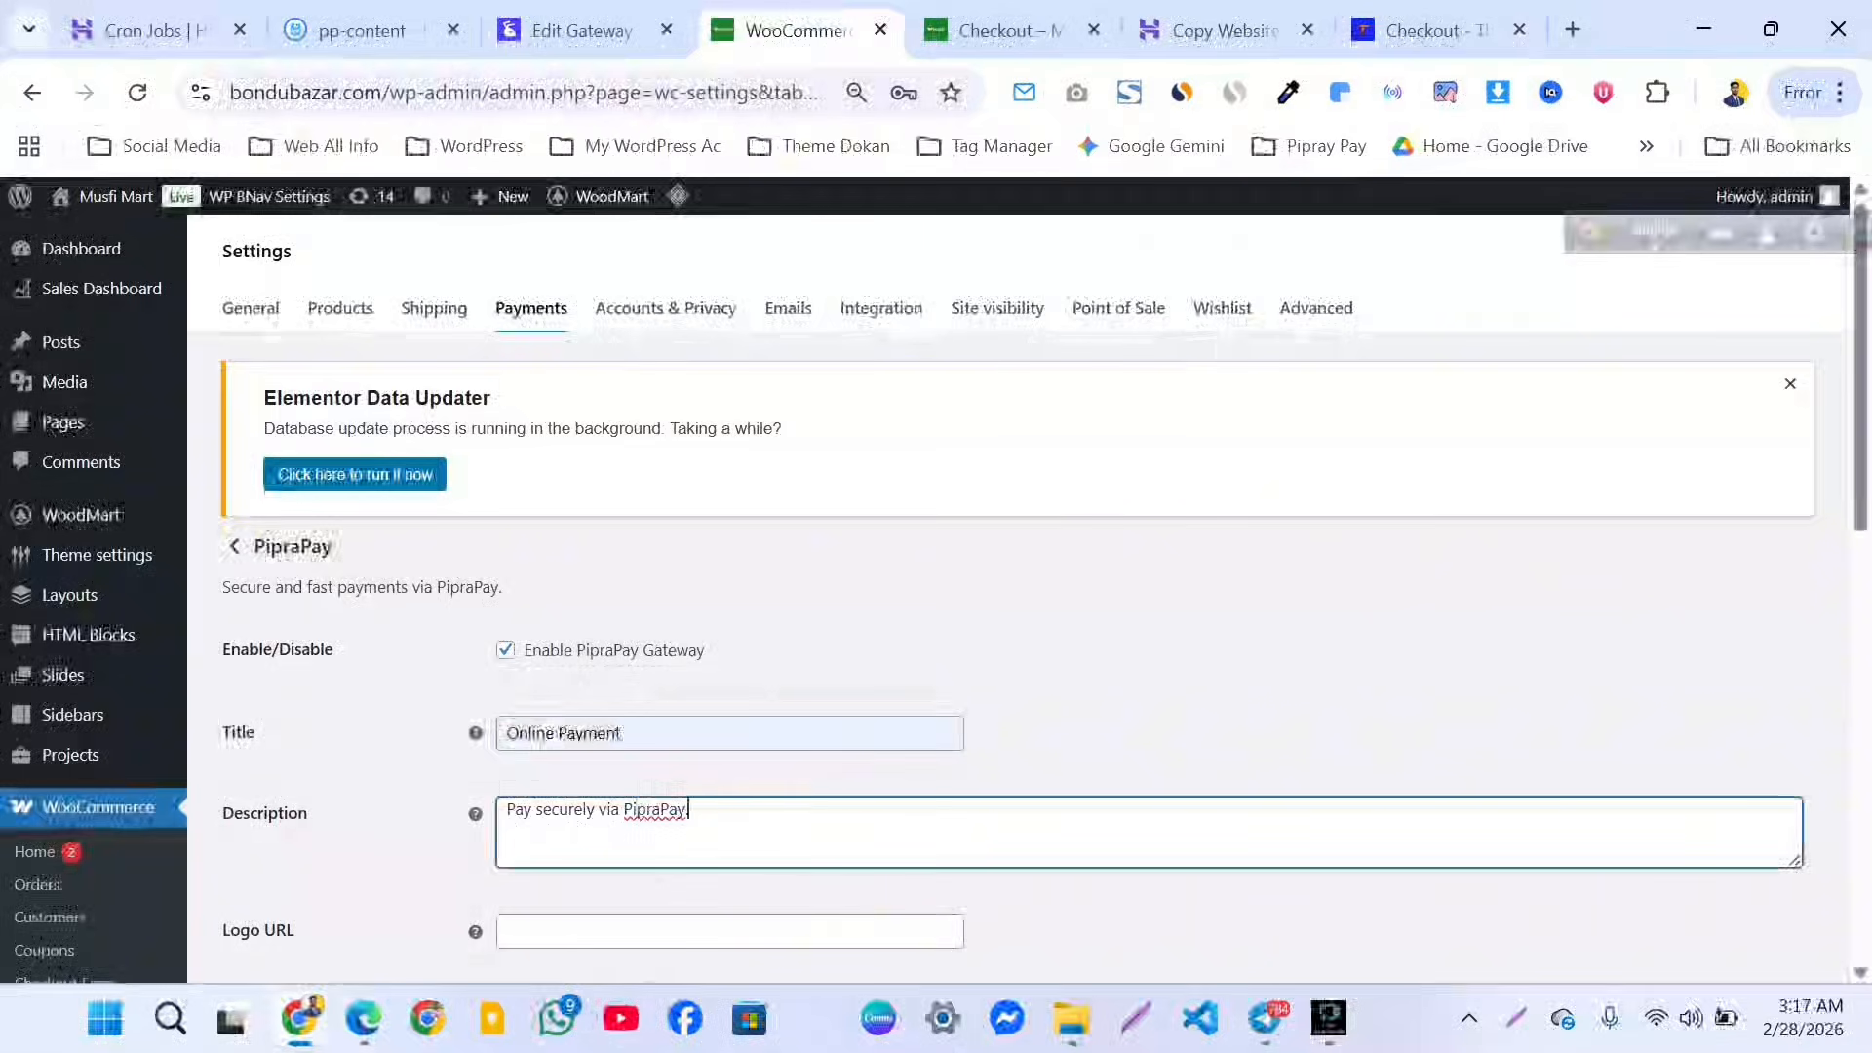
scroll(1029, 594, "down", 2)
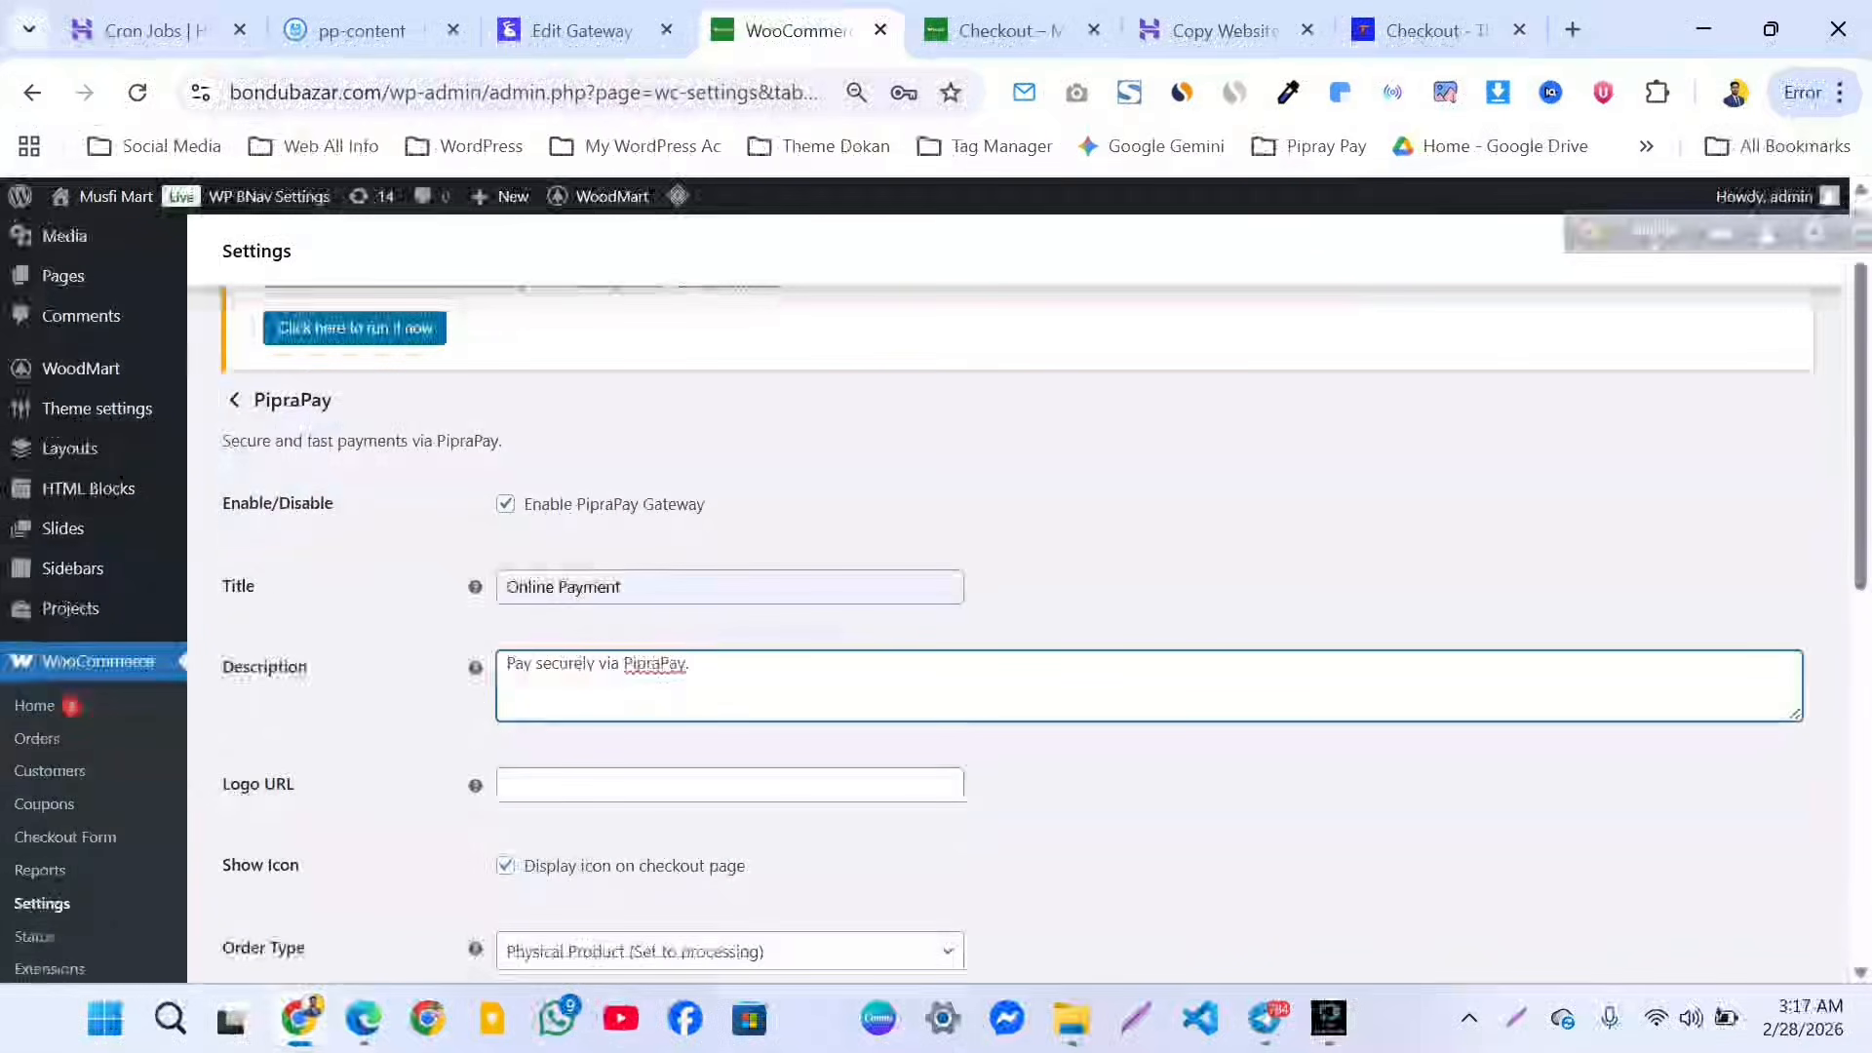
left_click_drag(692, 664, 502, 664)
left_click(780, 683)
scroll(780, 683, "down", 2)
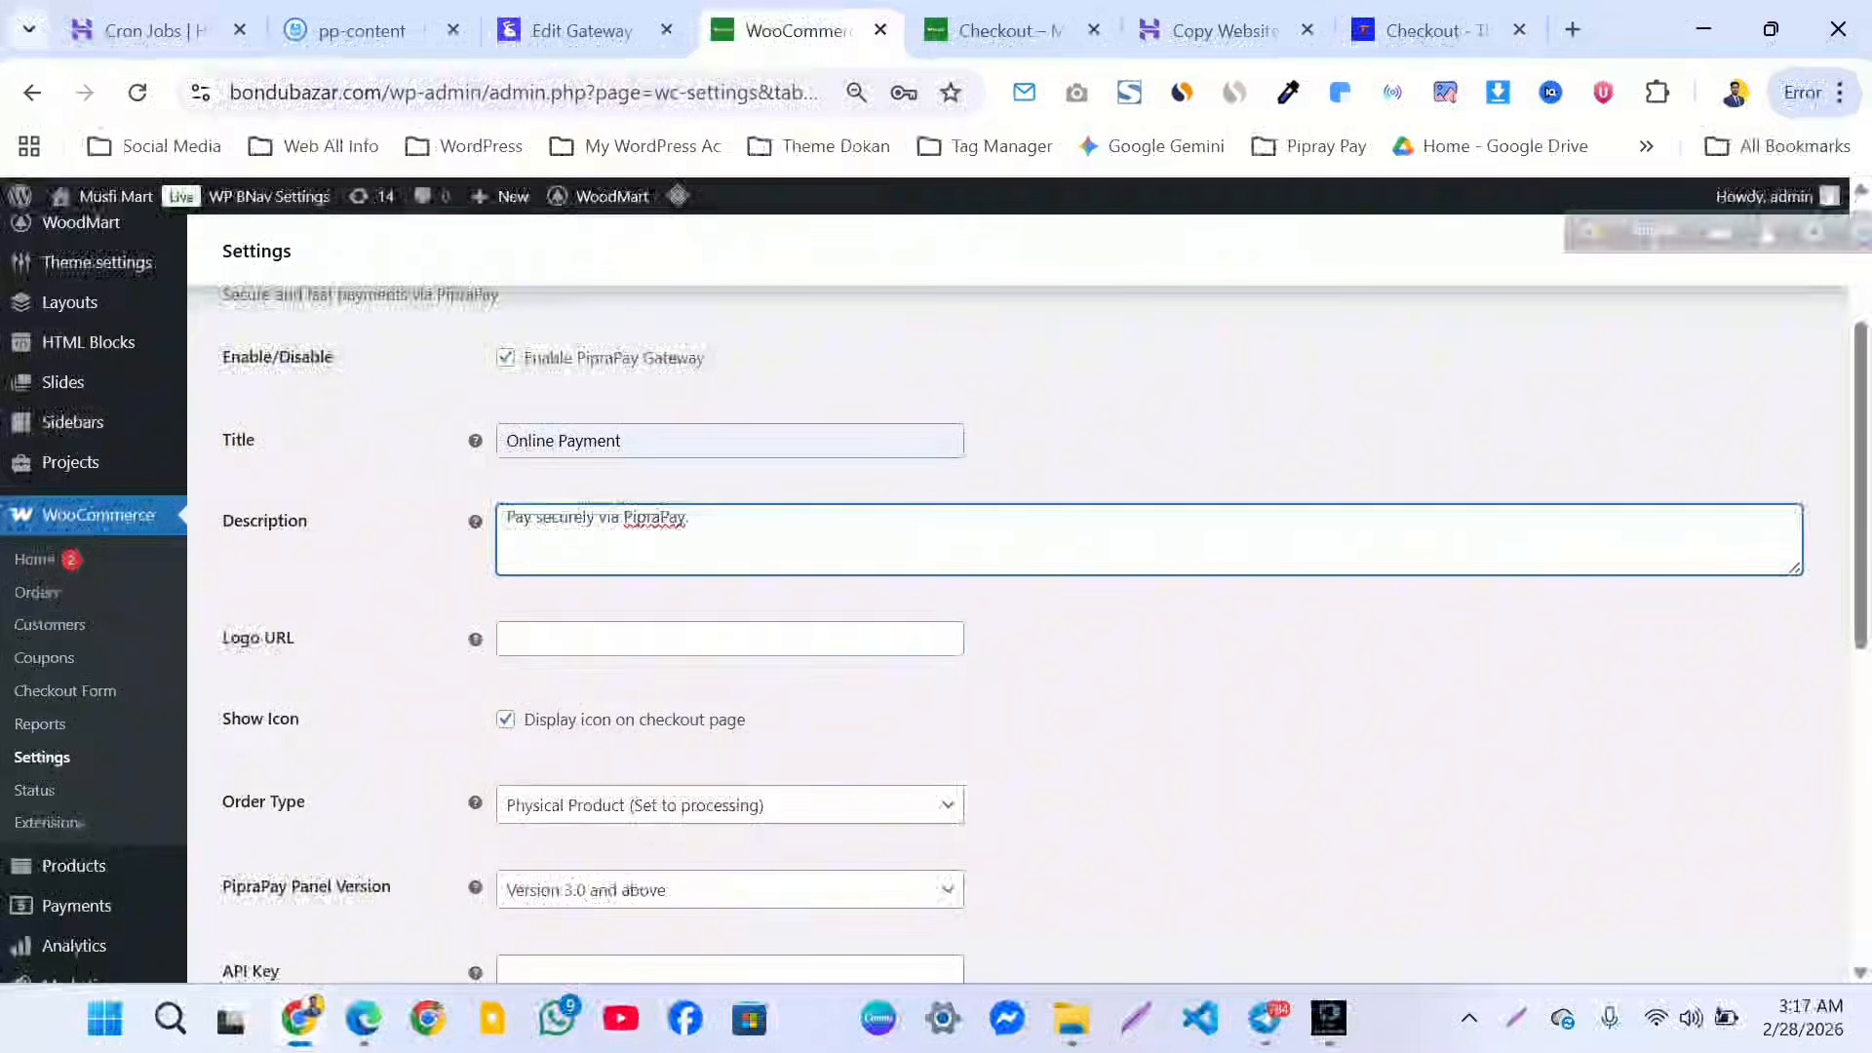
Examine the Theme Dokan payment page and the payment section of the bondubazar.com checkout for a usable gateway logo.
left_click(682, 639)
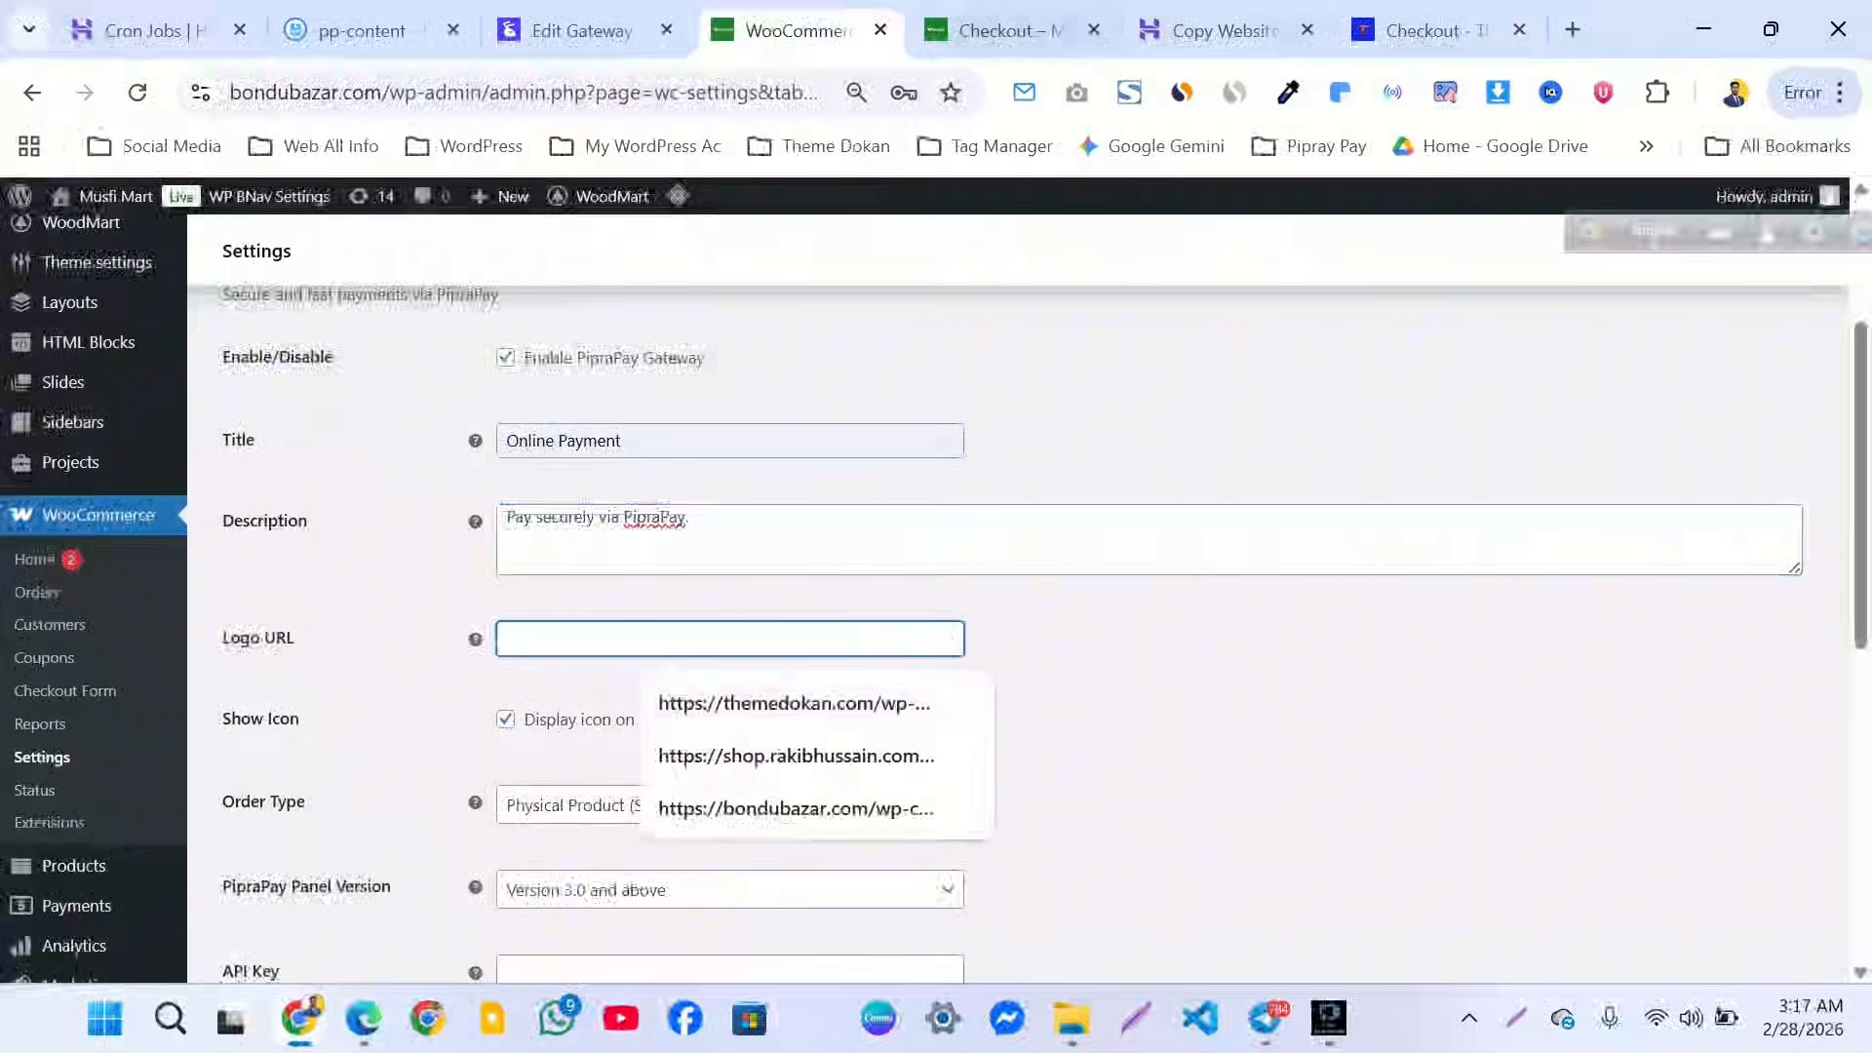
left_click(1434, 31)
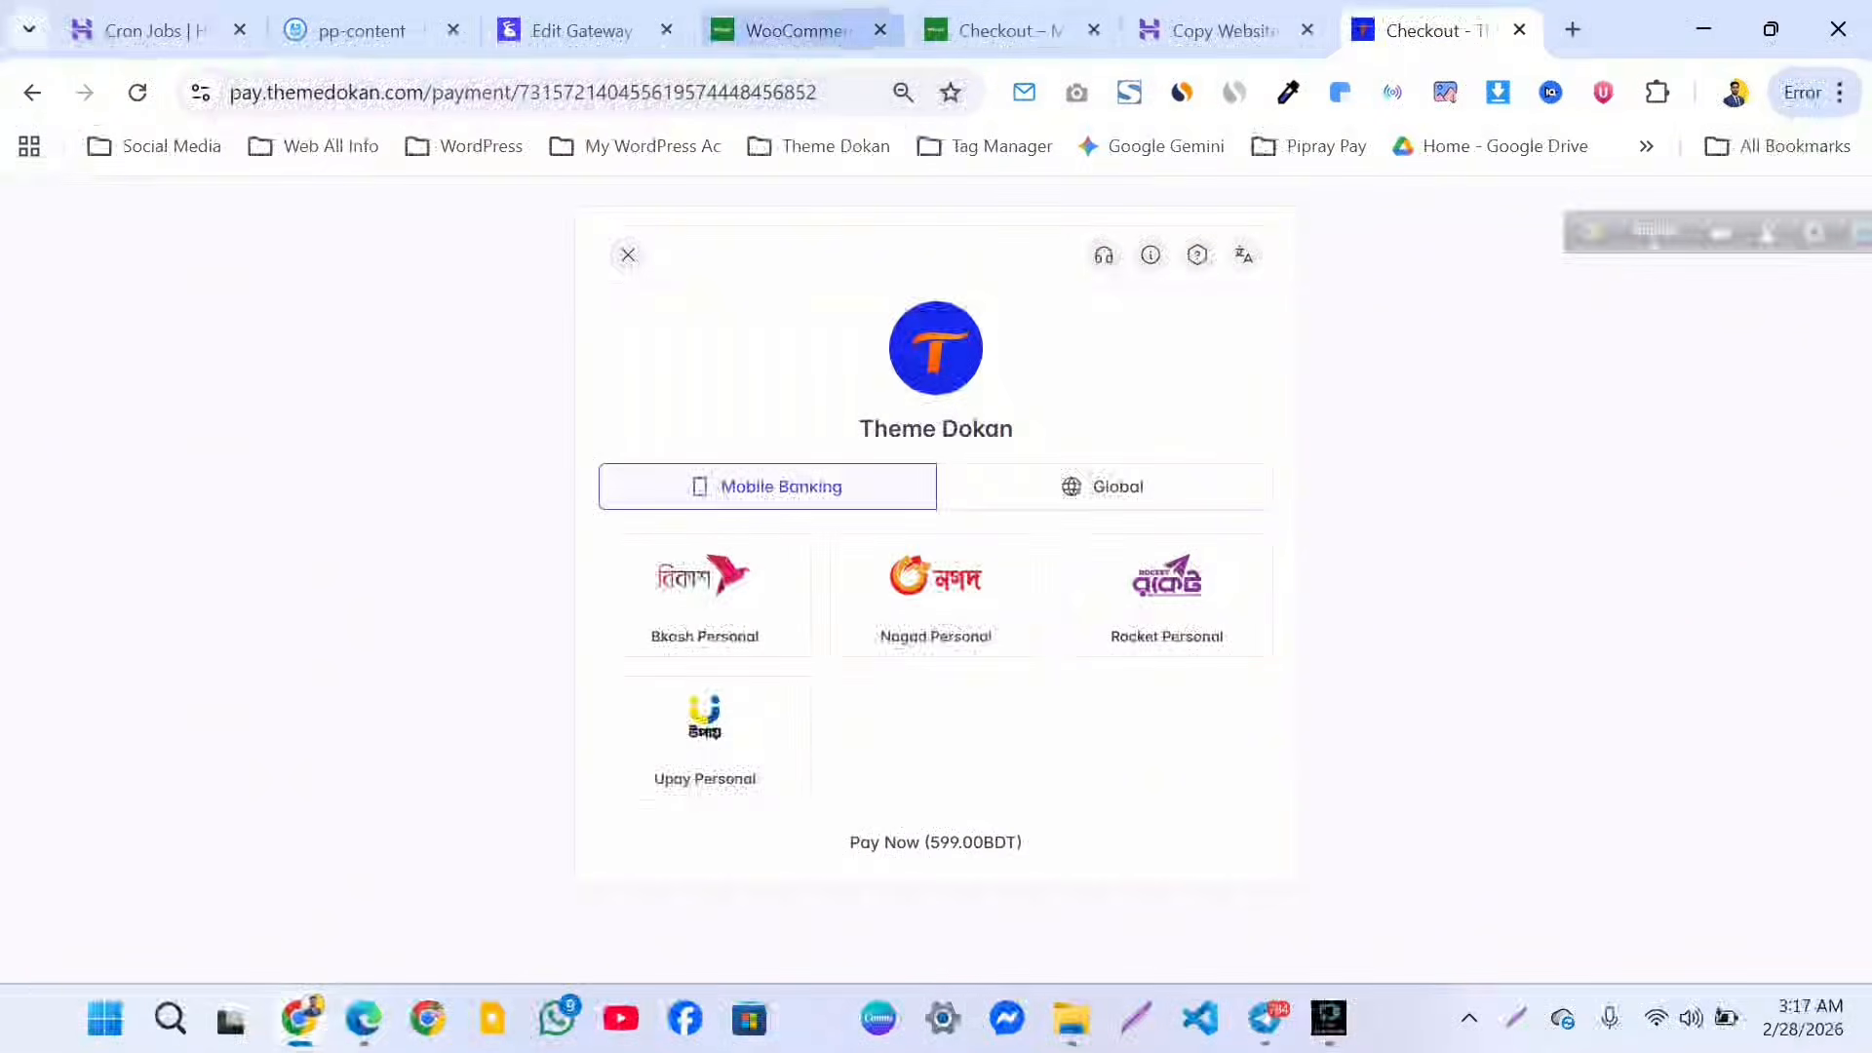
left_click(802, 31)
left_click(1009, 32)
scroll(936, 585, "up", 1)
scroll(936, 585, "down", 5)
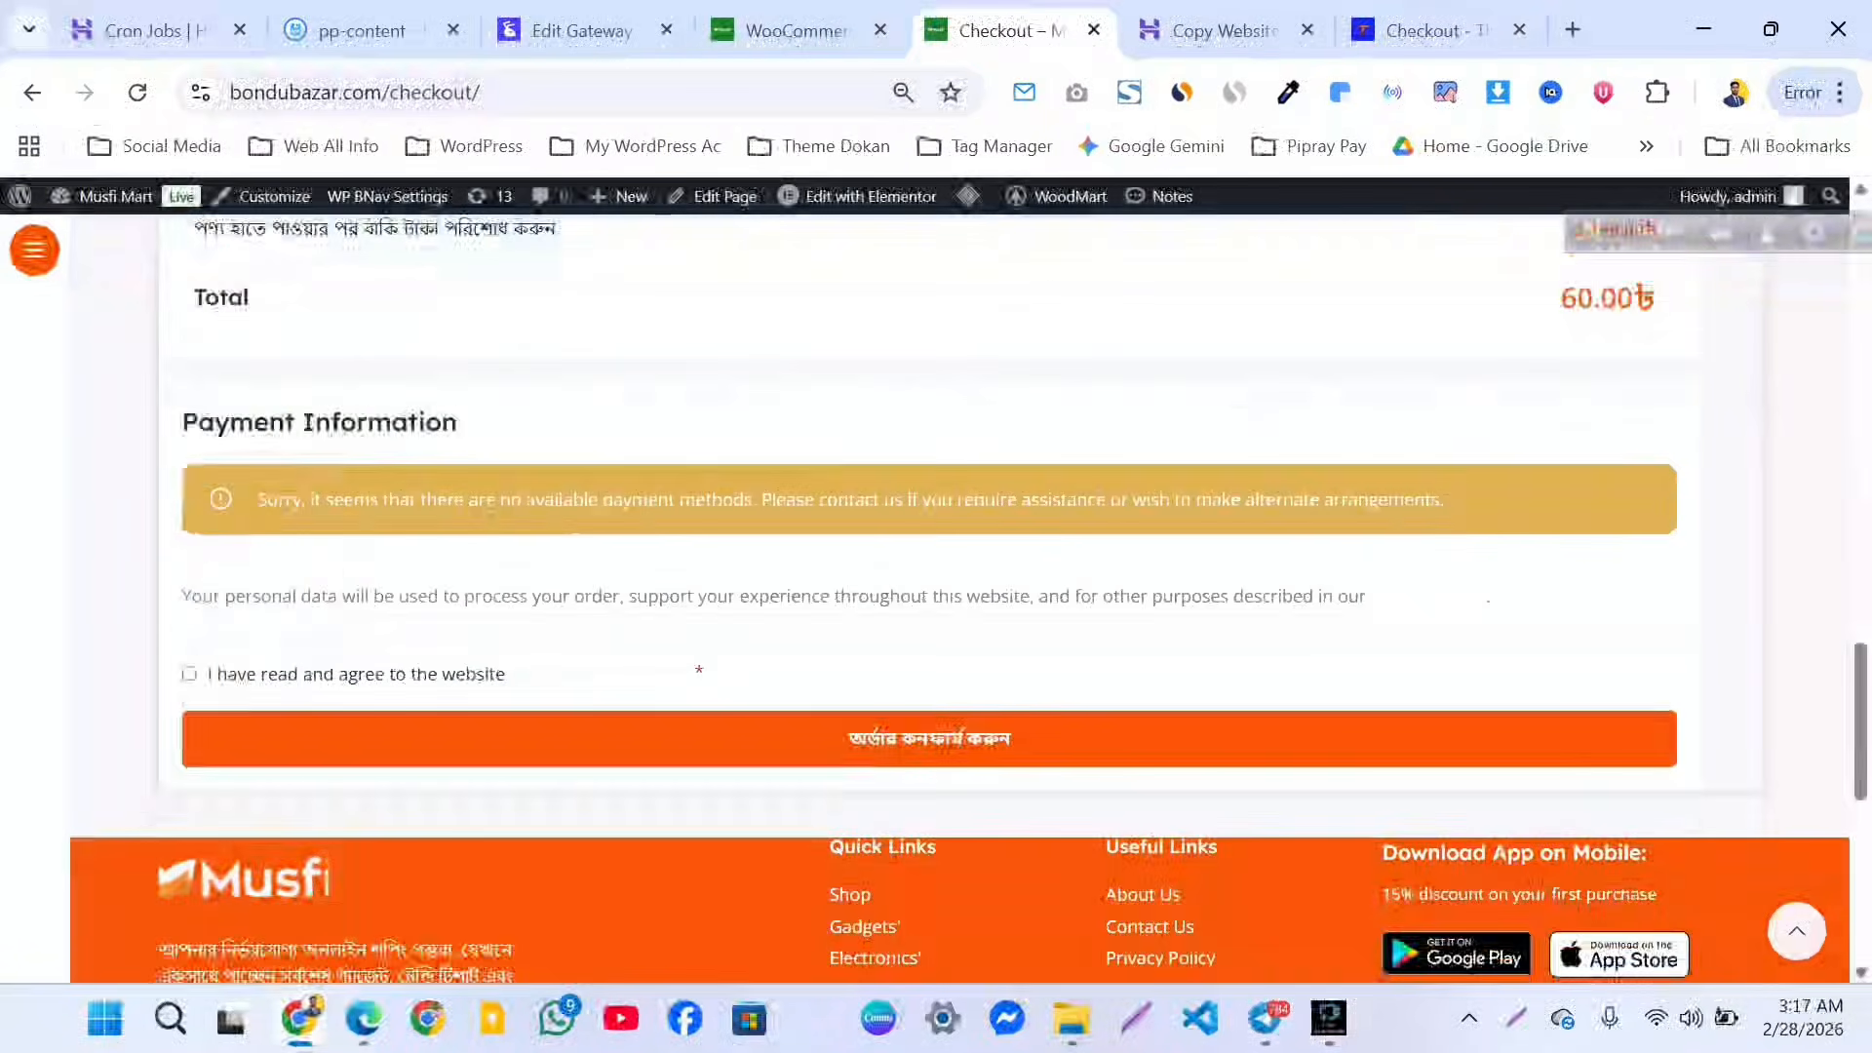
scroll(936, 585, "up", 10)
left_click(1433, 31)
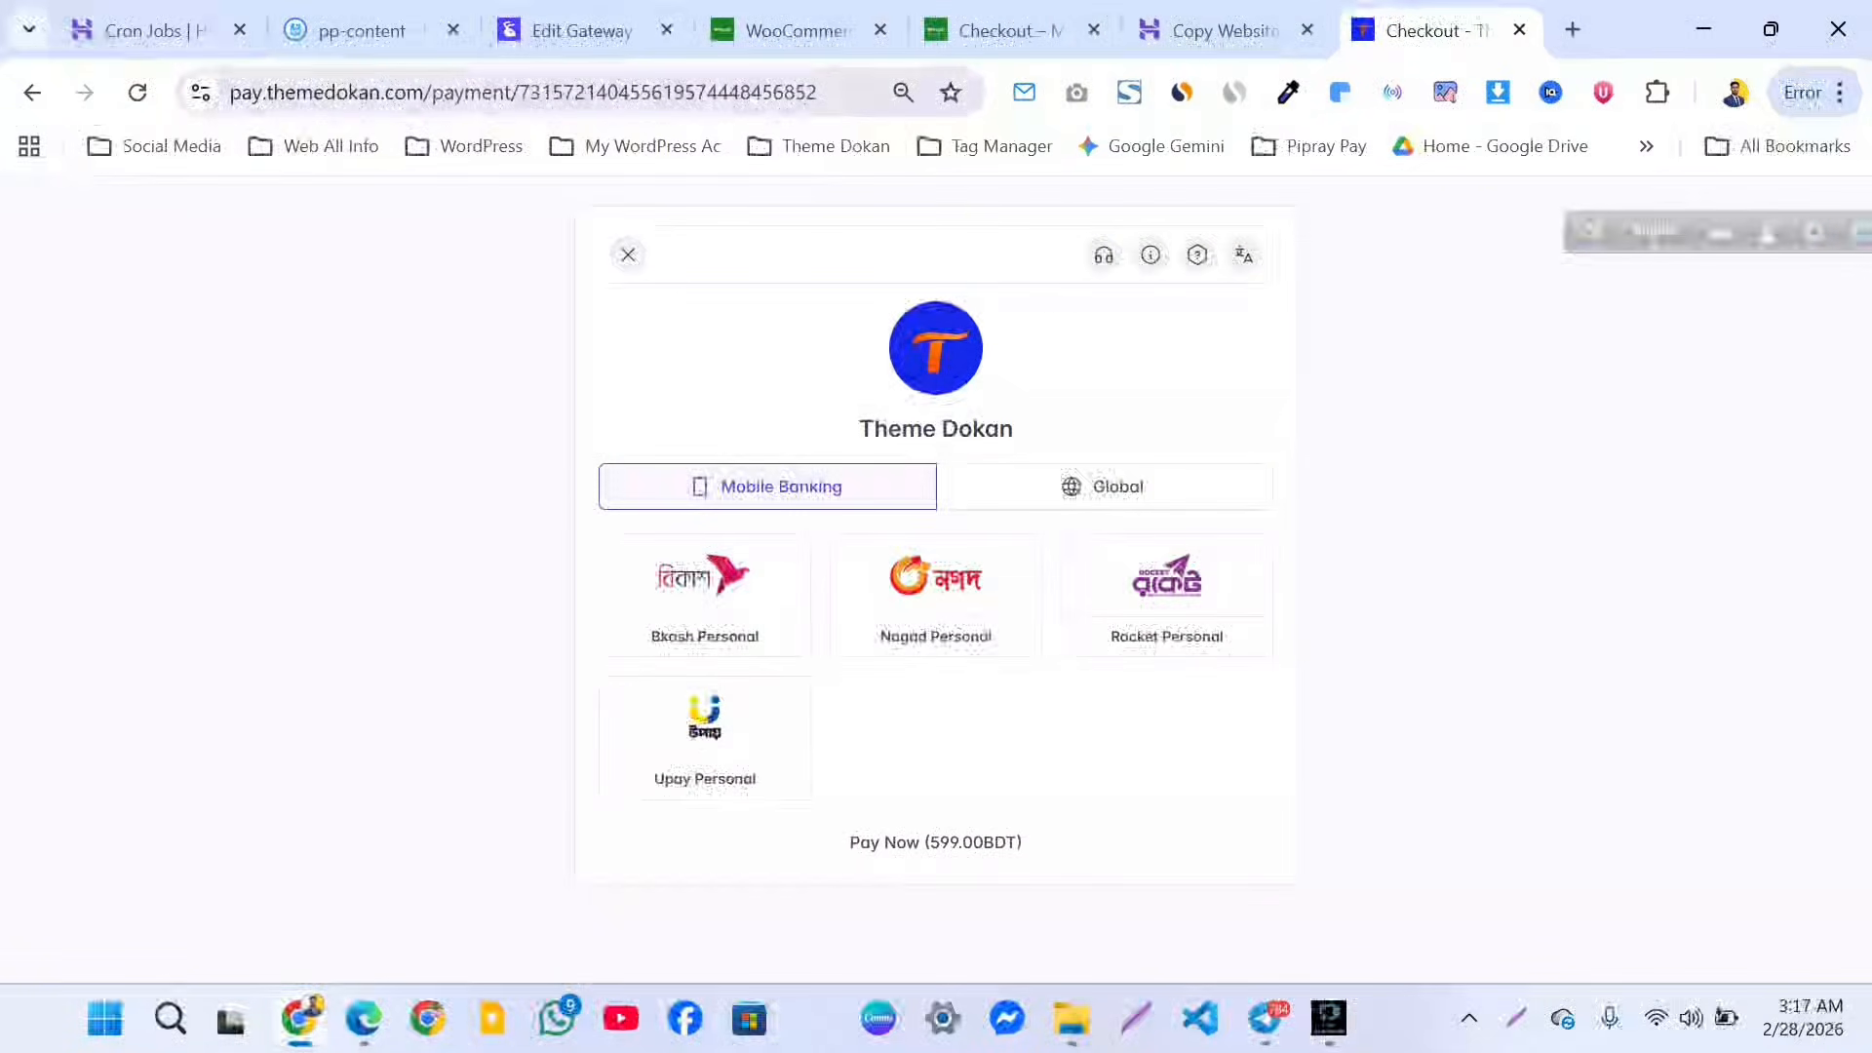
Open the themedokan.com home page in a new browser tab.
left_click_drag(442, 92, 87, 93)
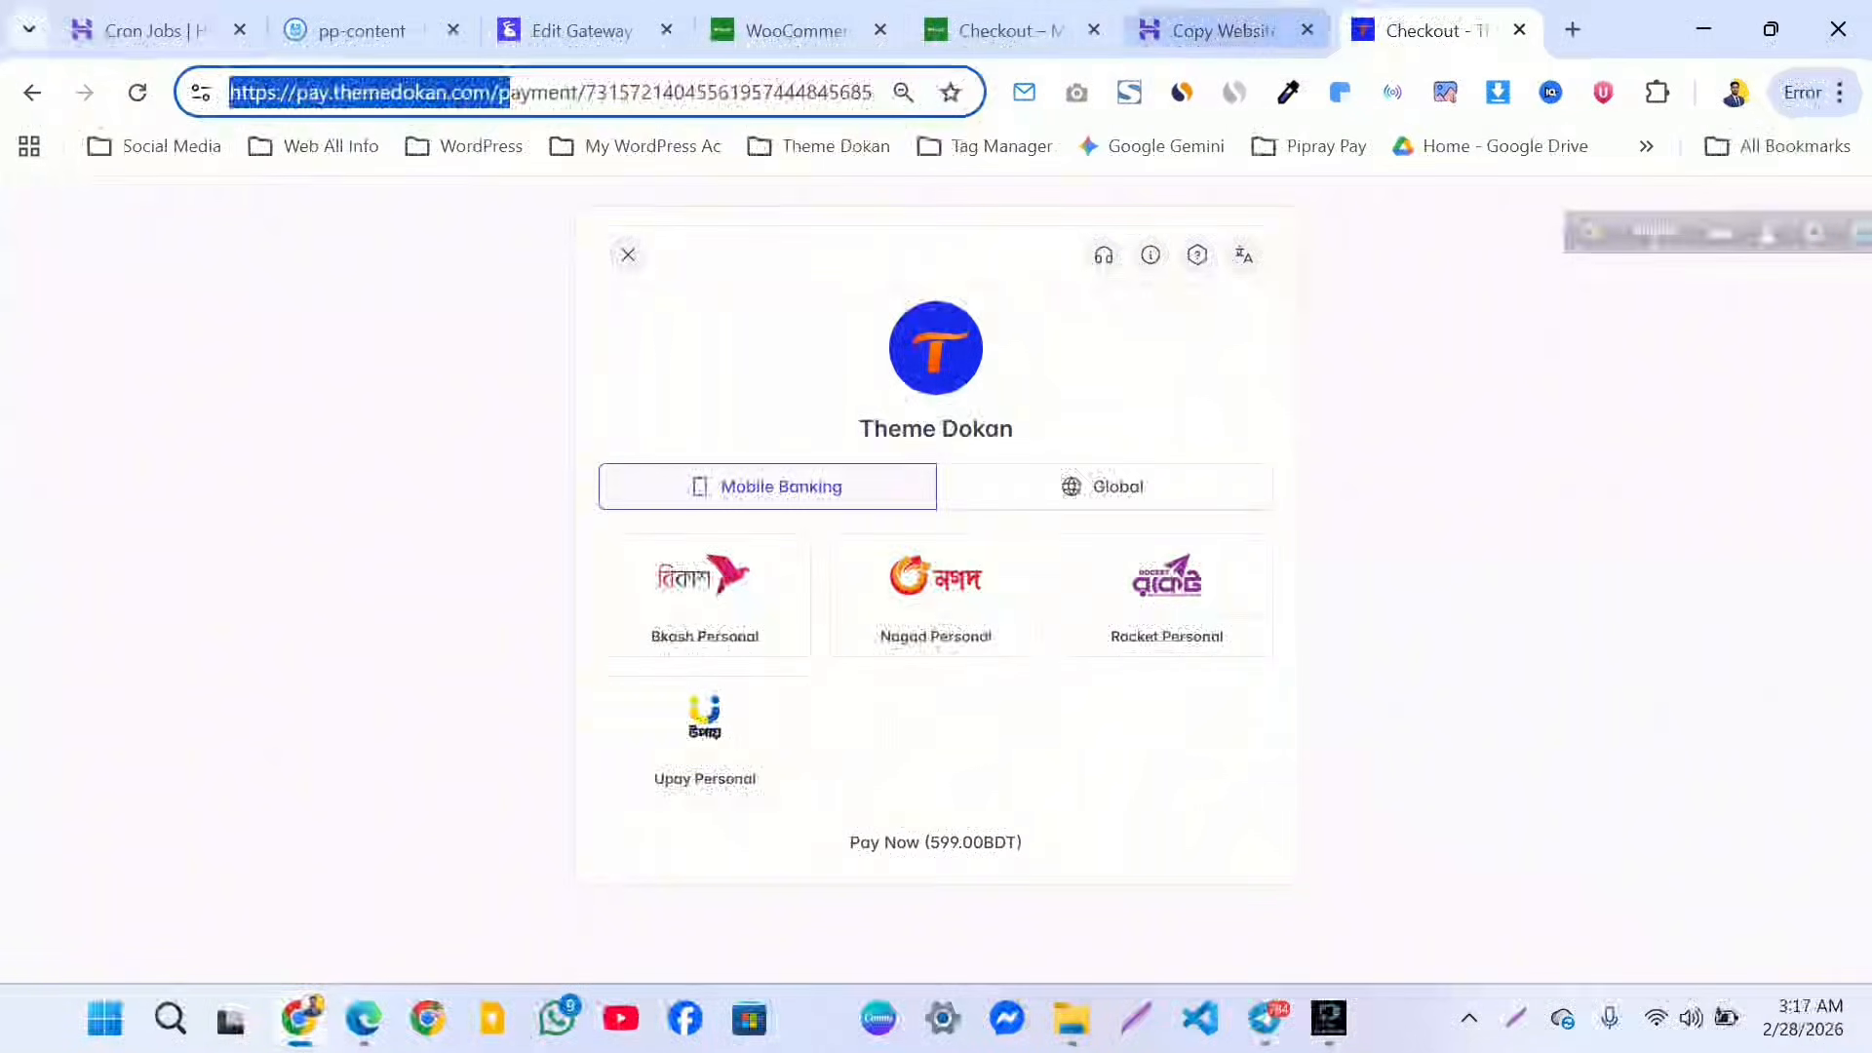
key("ctrl+t")
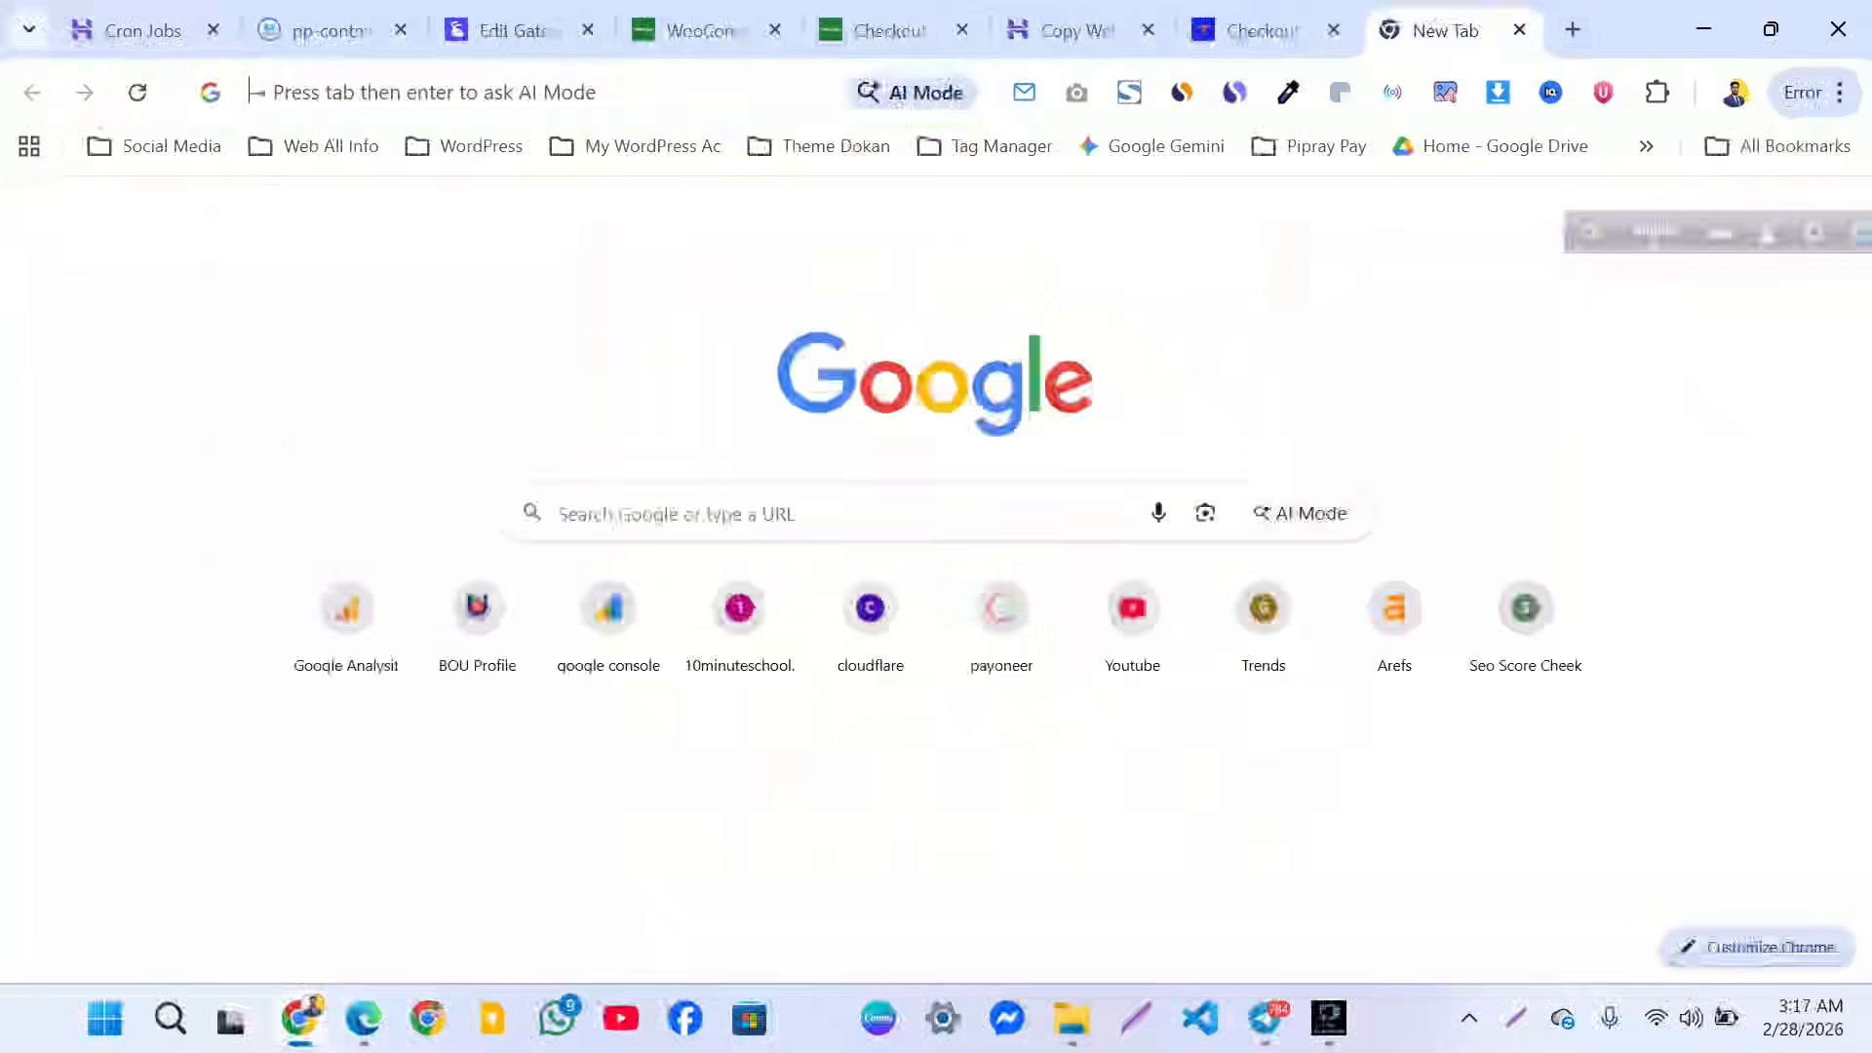
type("the")
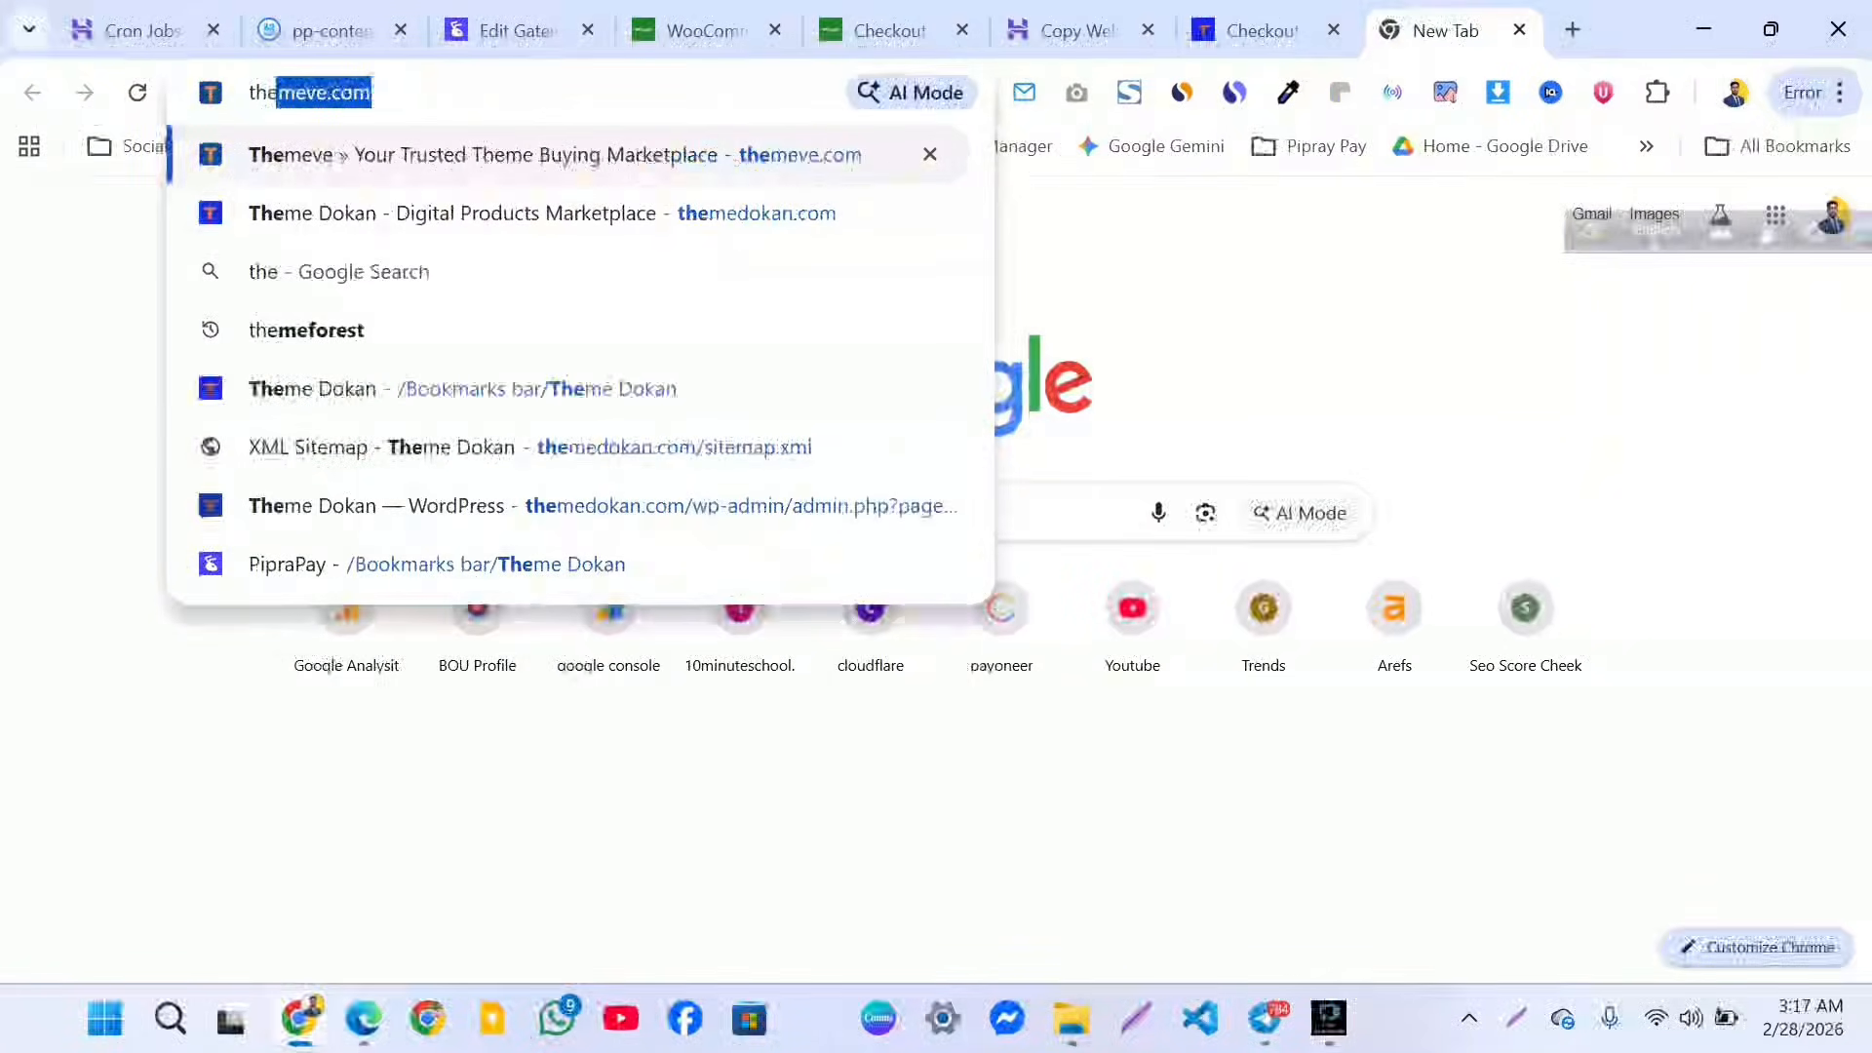
type("med")
key("Return")
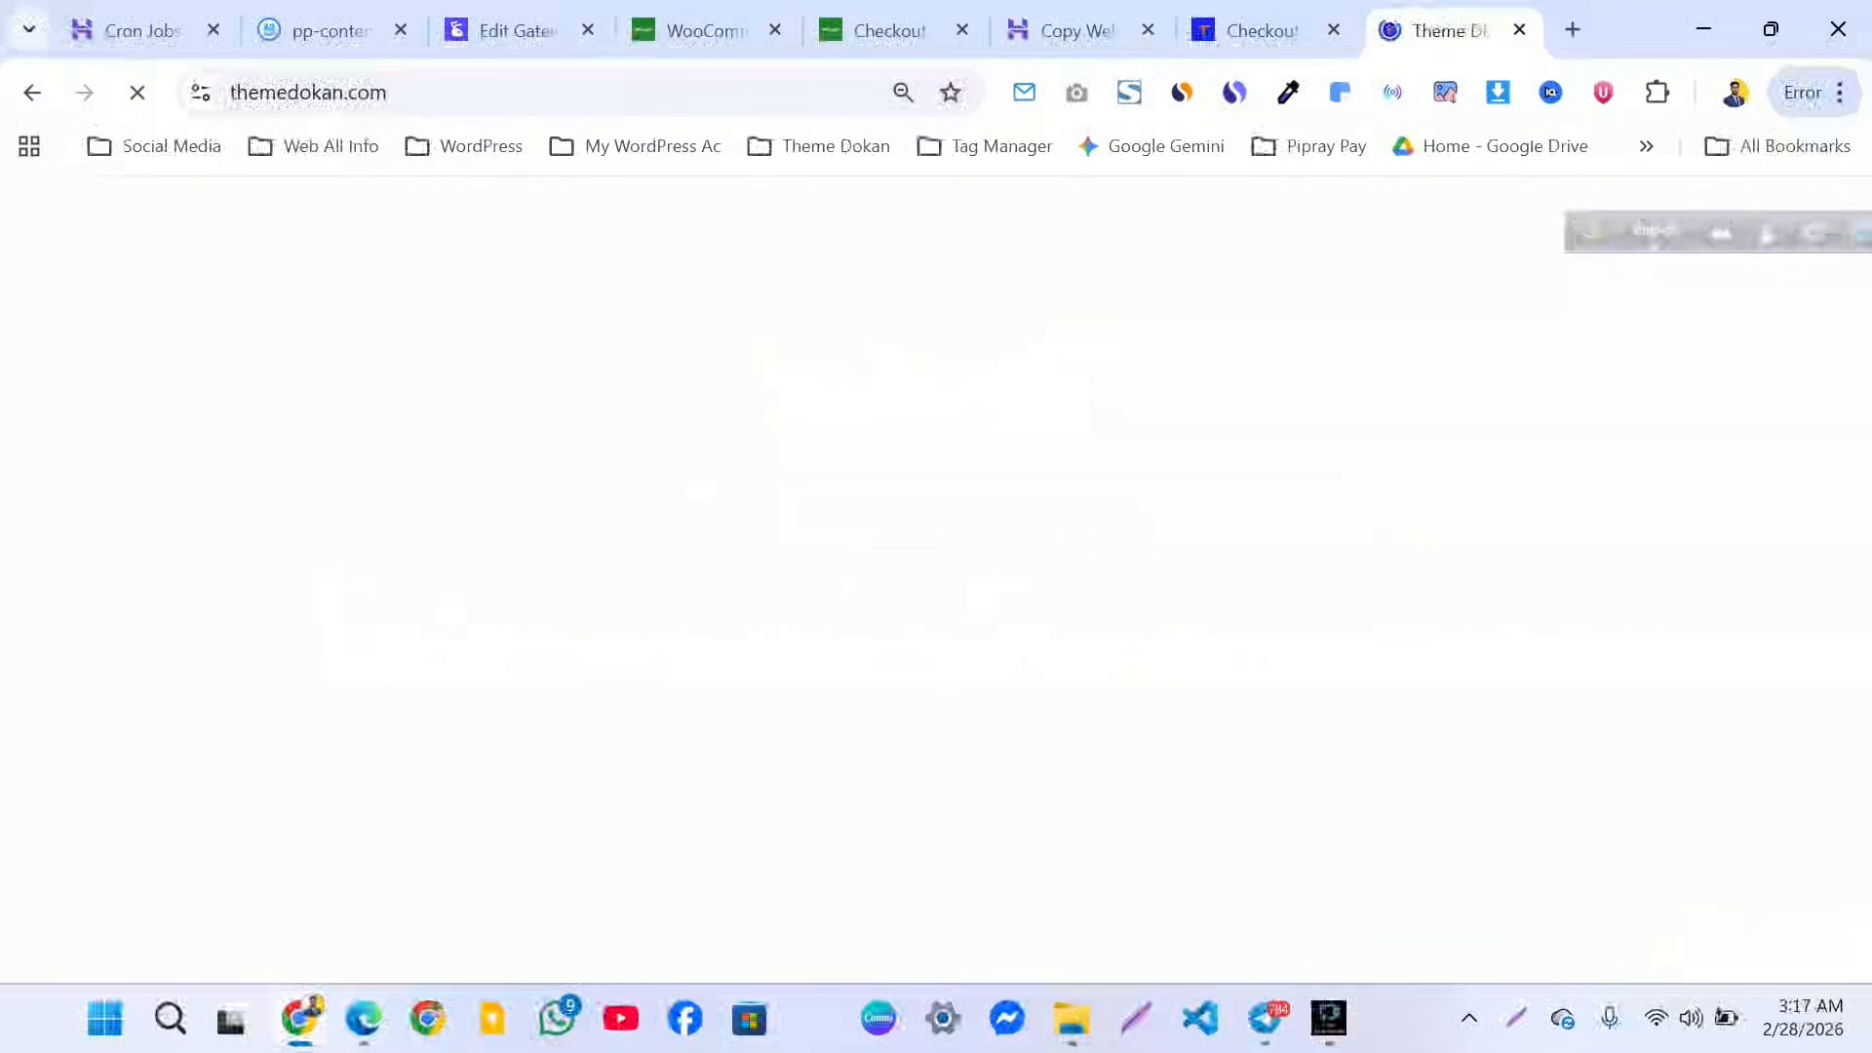
Open the Advanced Delivery Charge Script product from the Best Selling section.
scroll(673, 439, "down", 11)
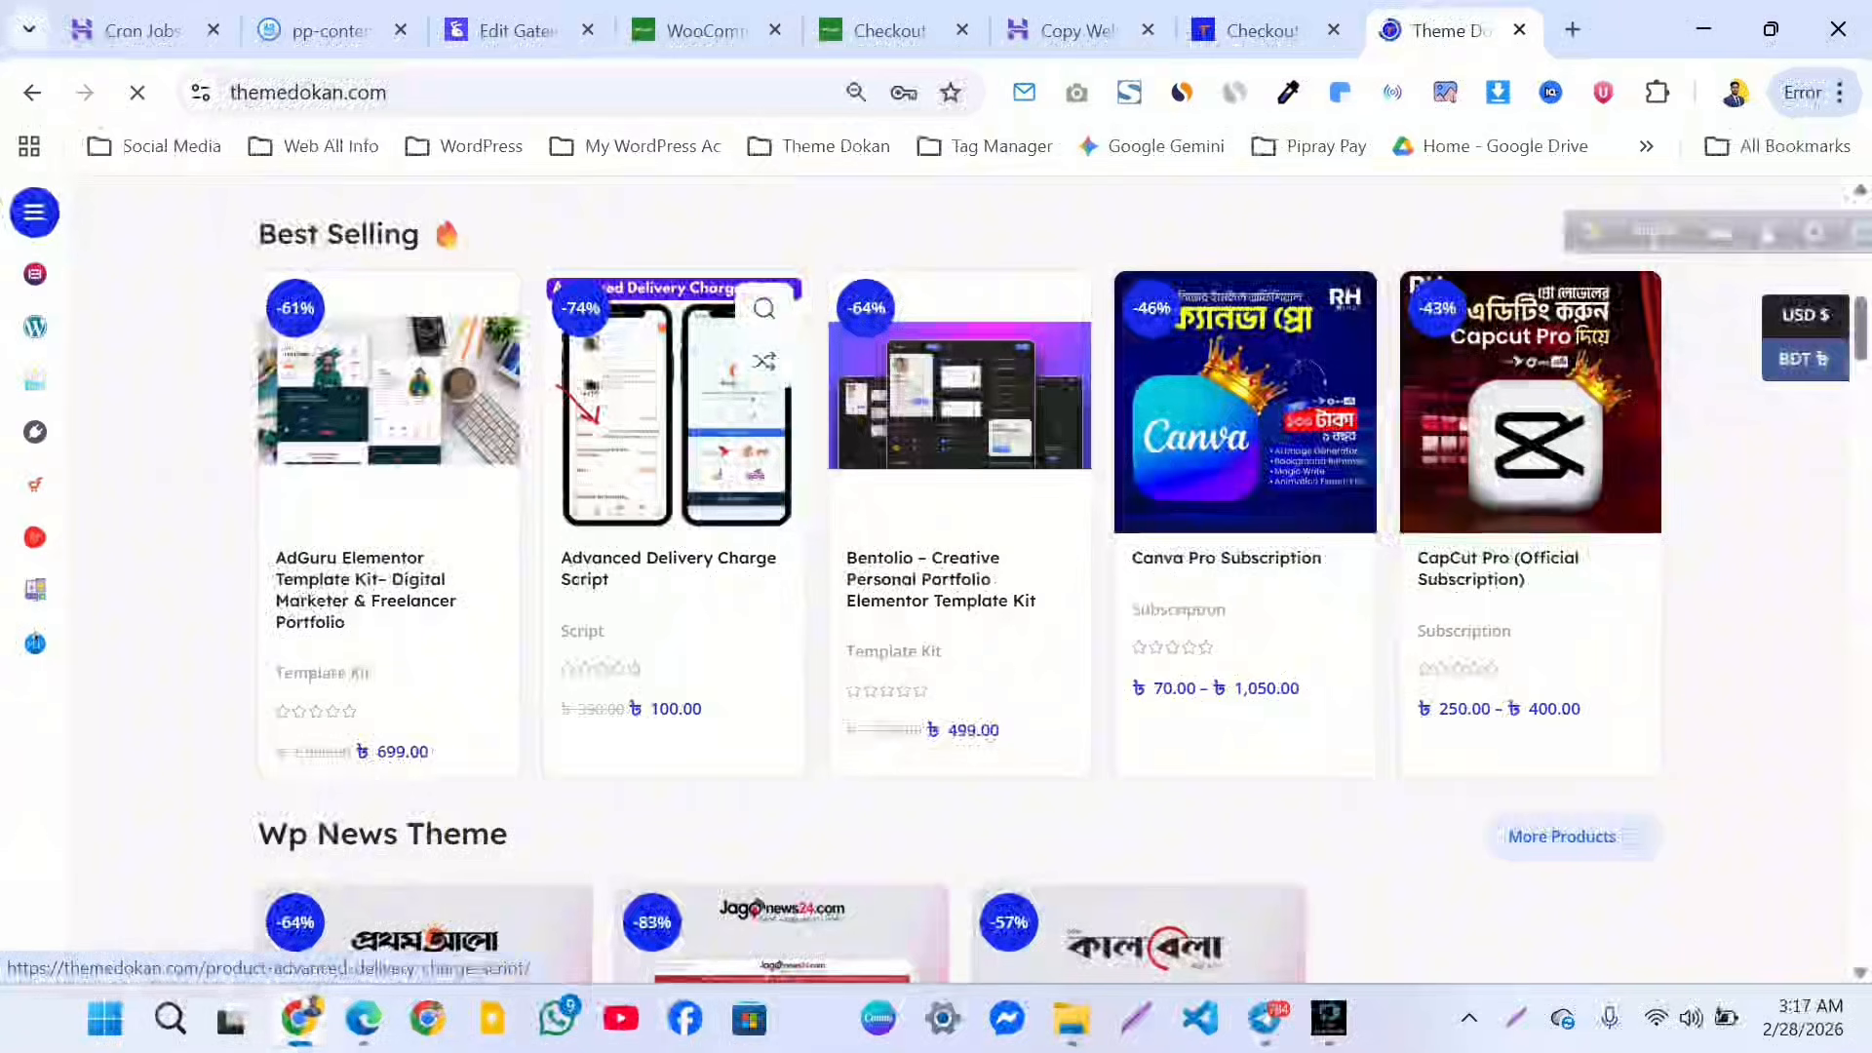
scroll(673, 439, "down", 4)
scroll(673, 438, "up", 4)
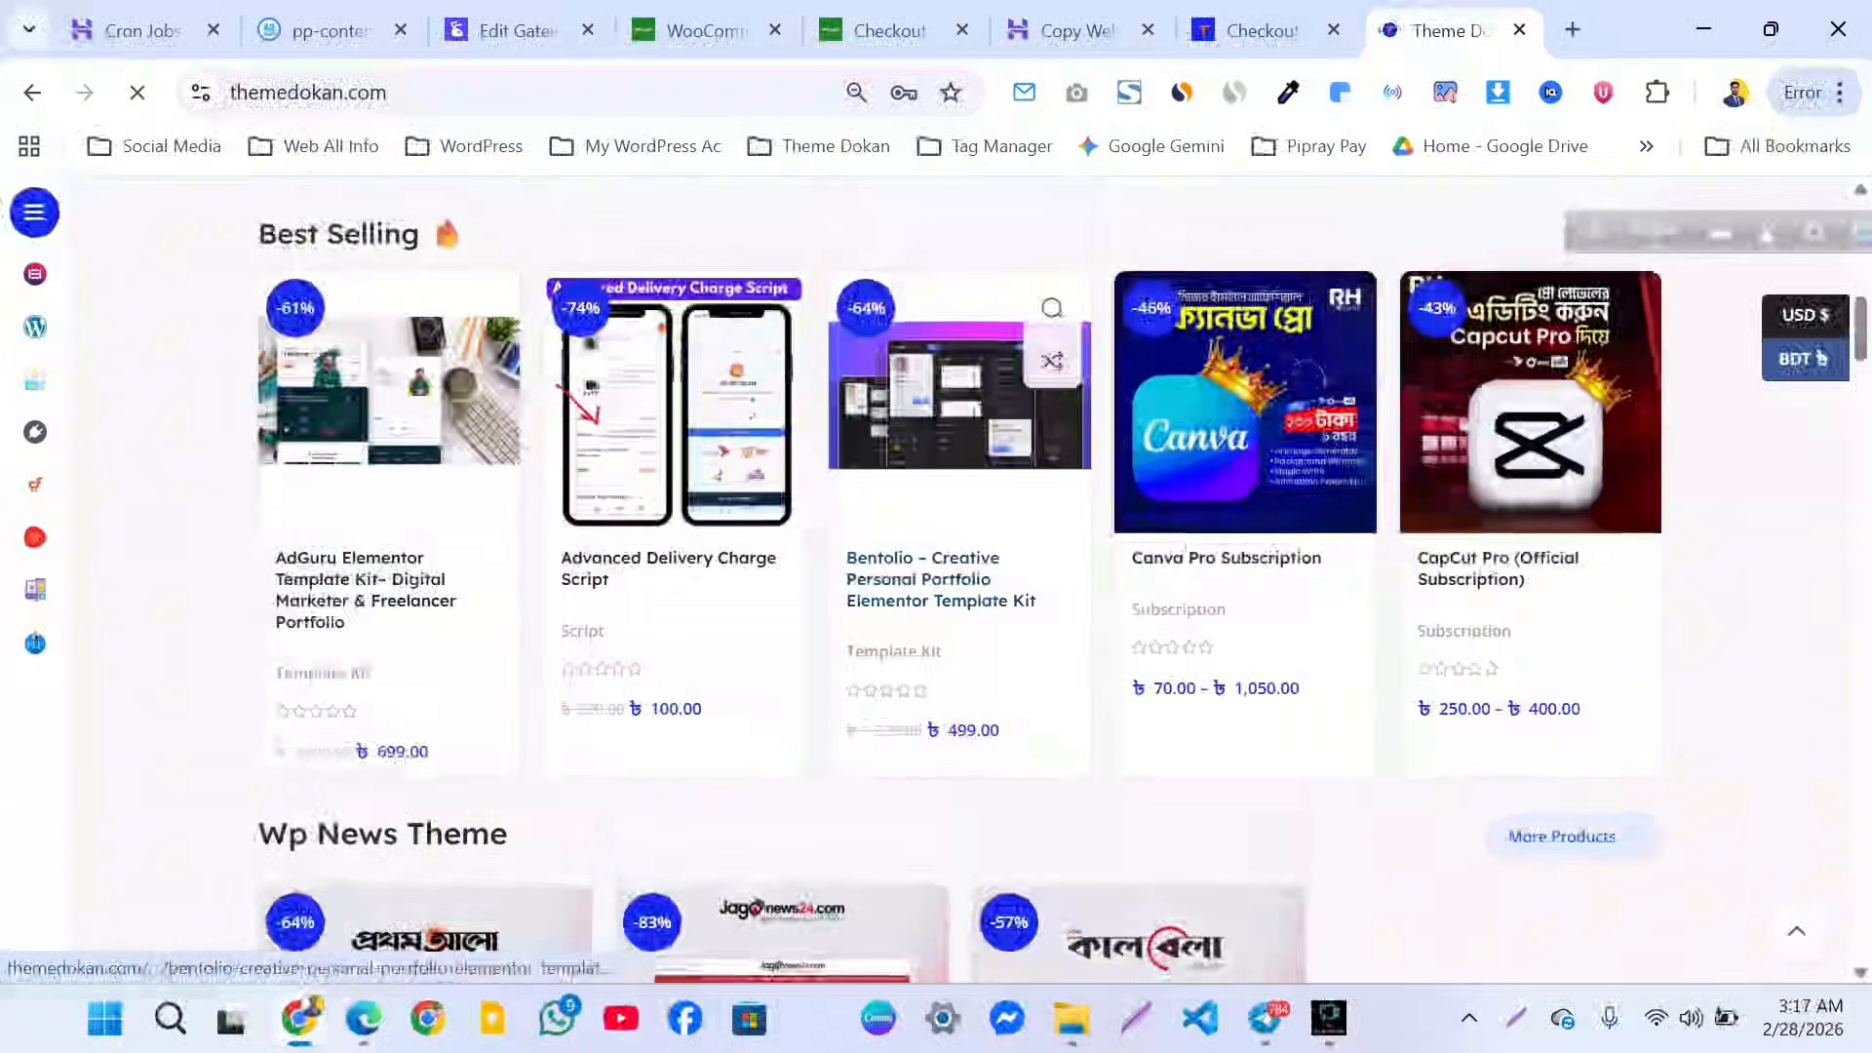
left_click(673, 419)
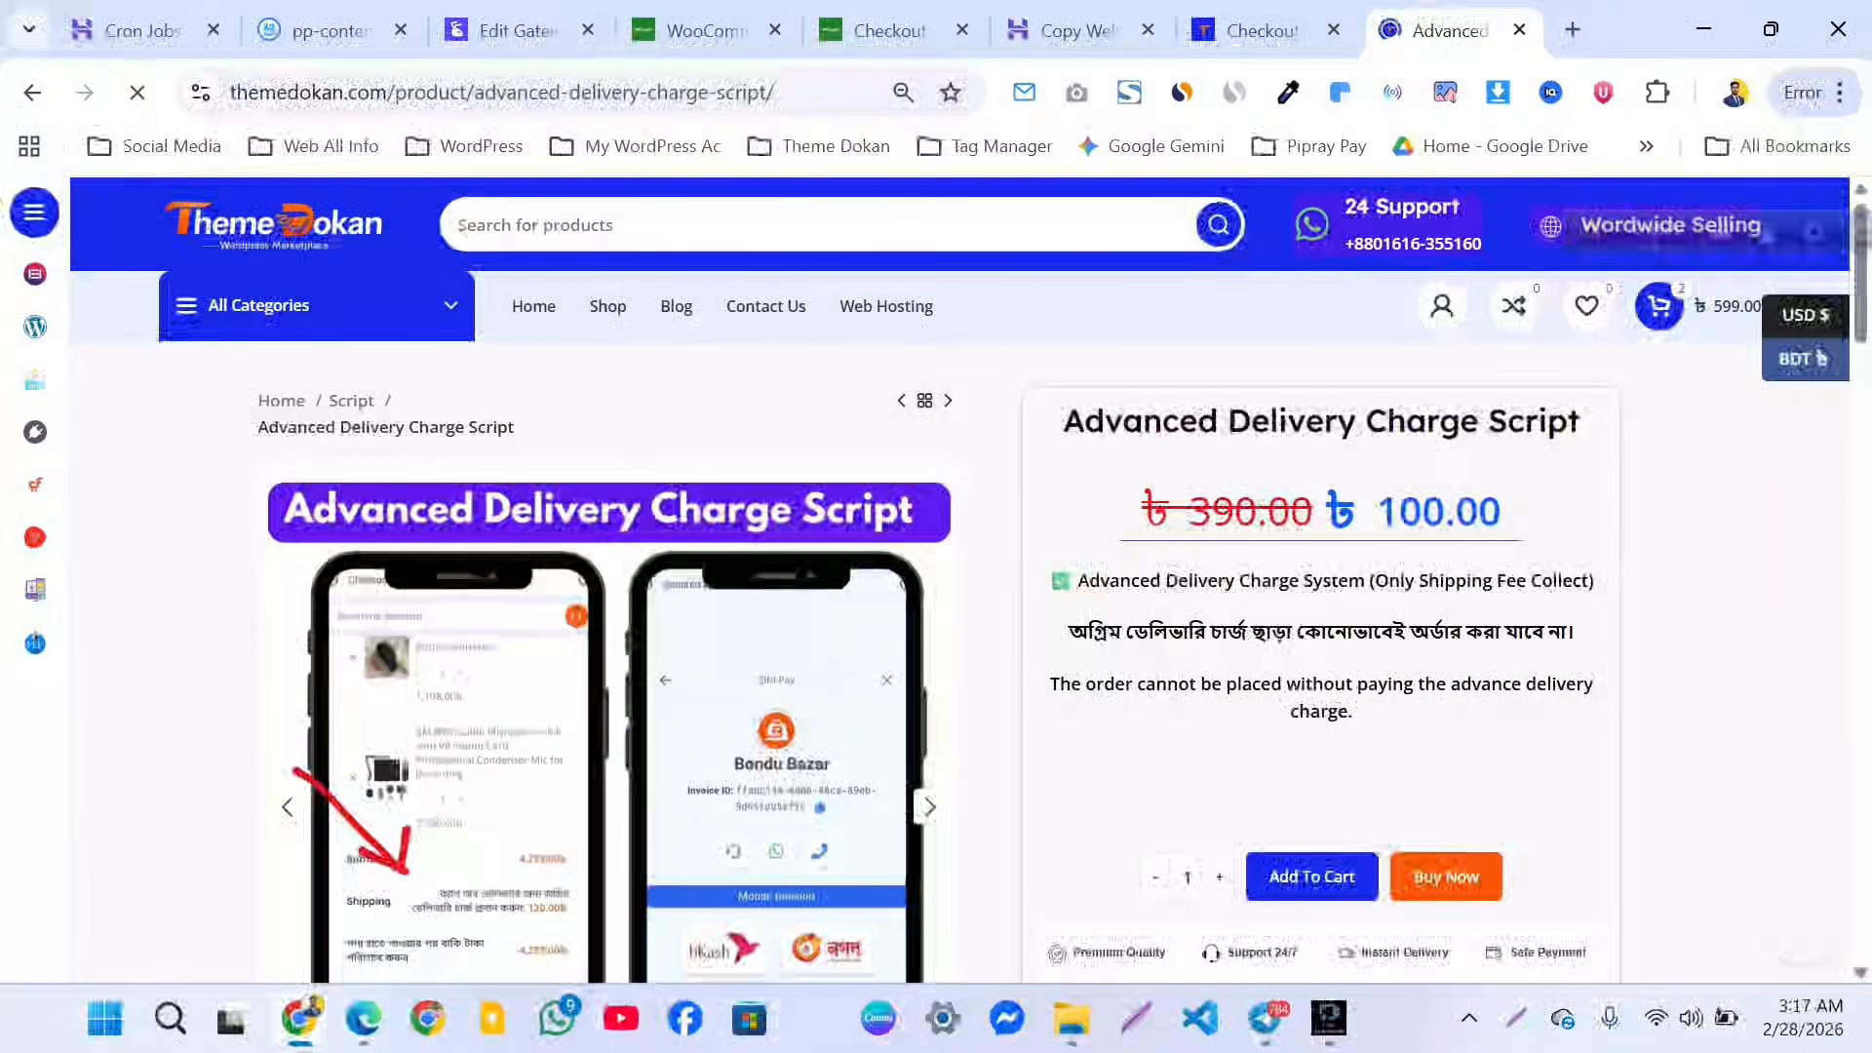
Buy the Advanced Delivery Charge Script directly and bring up the Payment Information section of the checkout.
scroll(936, 585, "down", 15)
scroll(936, 585, "up", 10)
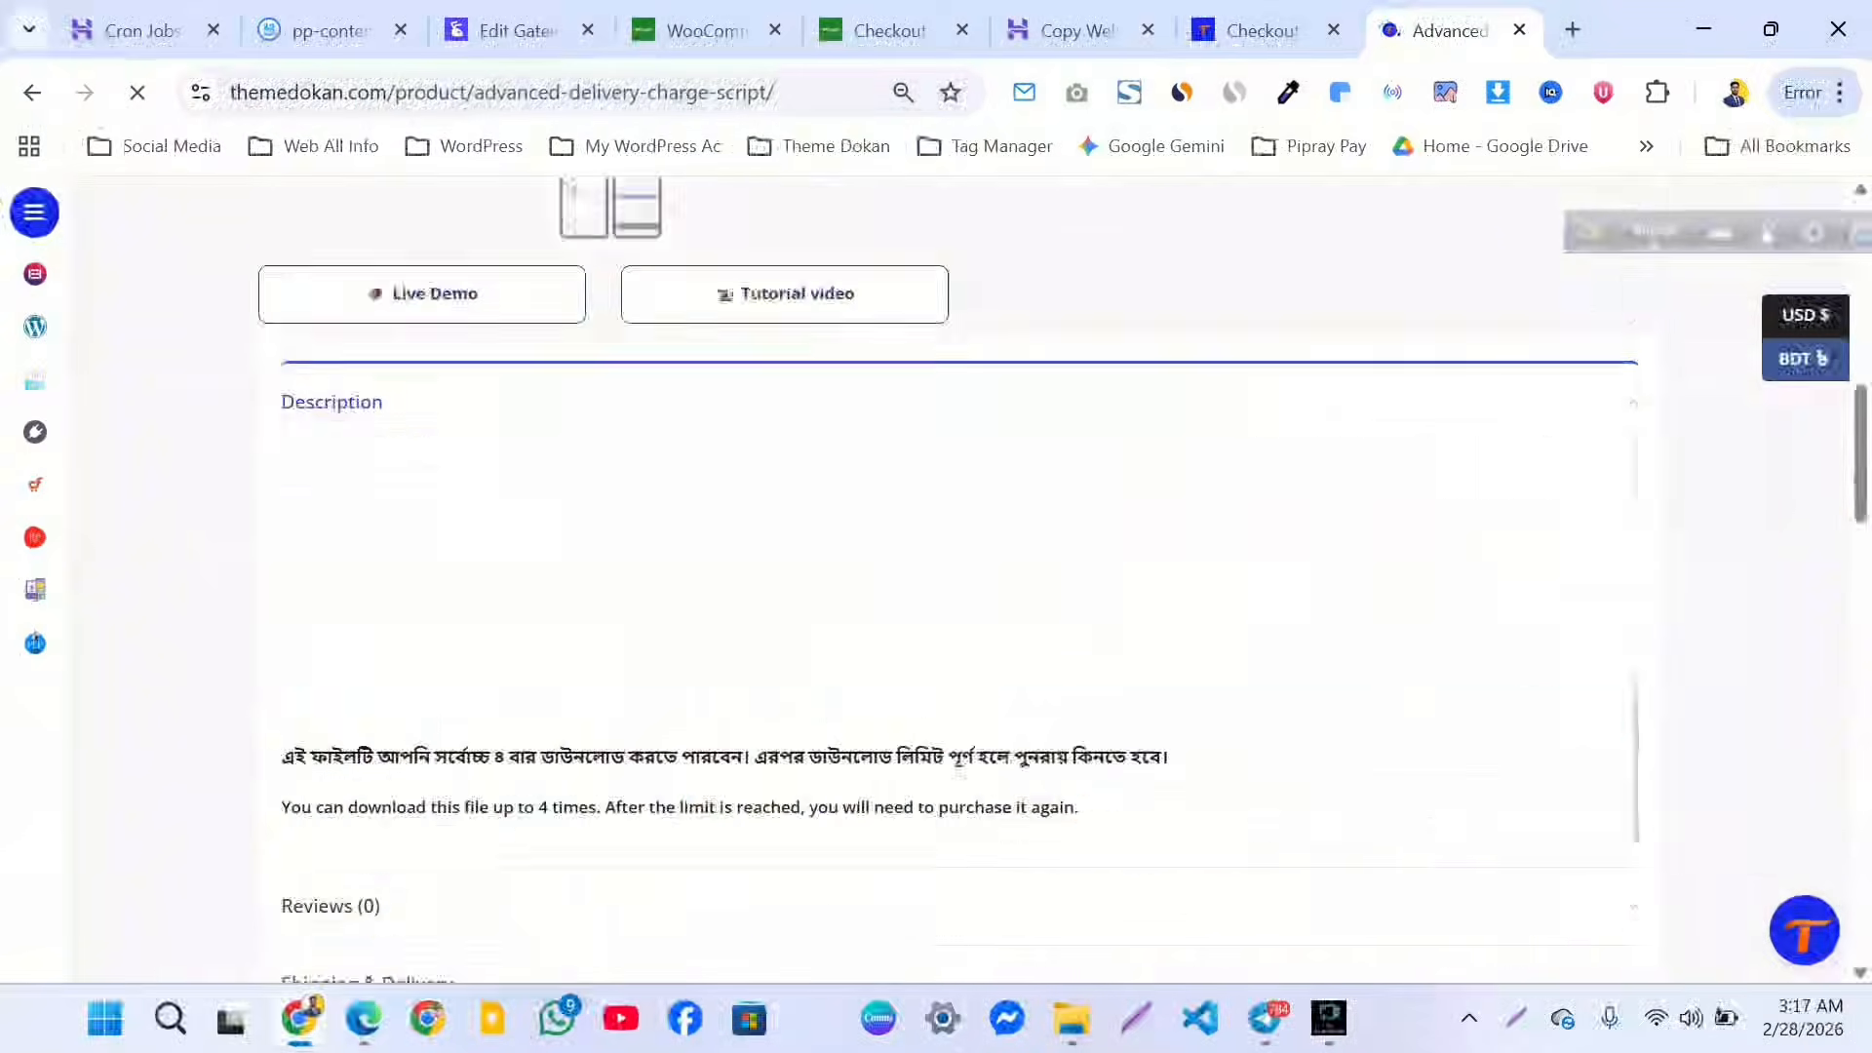
scroll(936, 585, "up", 8)
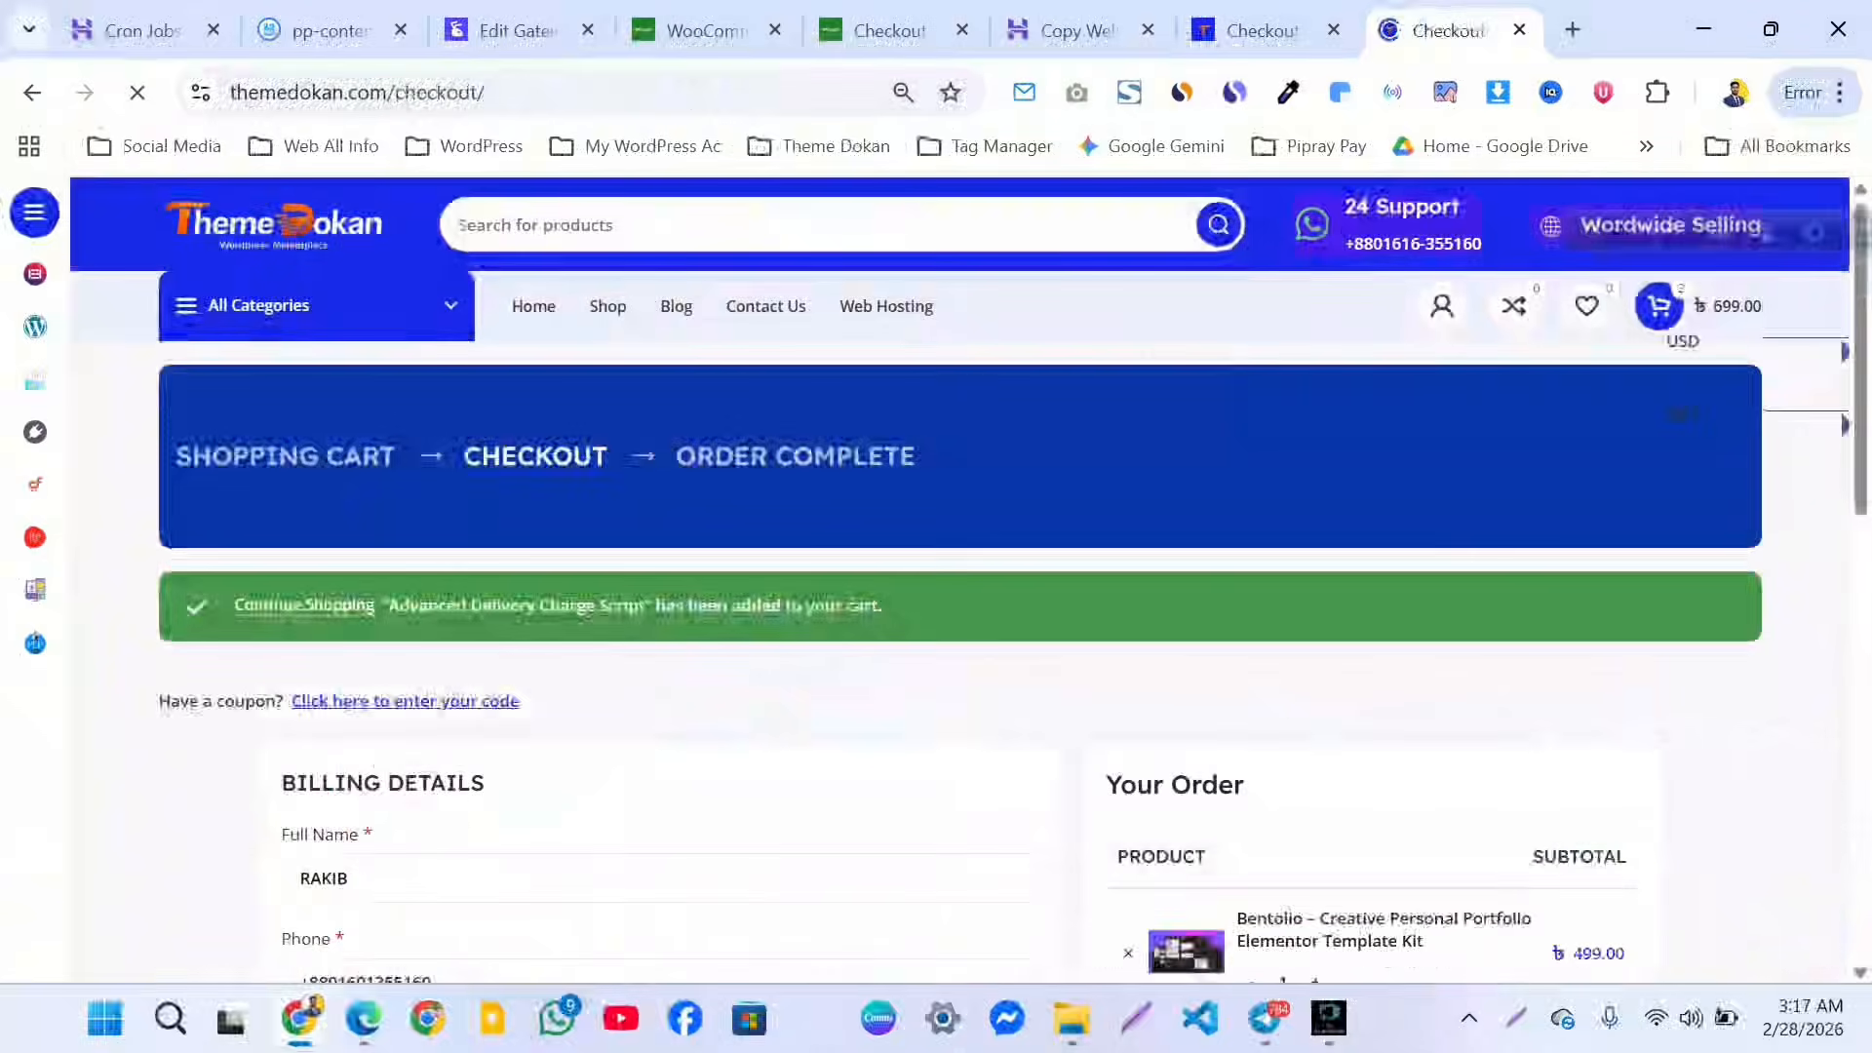
scroll(987, 480, "down", 10)
scroll(987, 481, "up", 10)
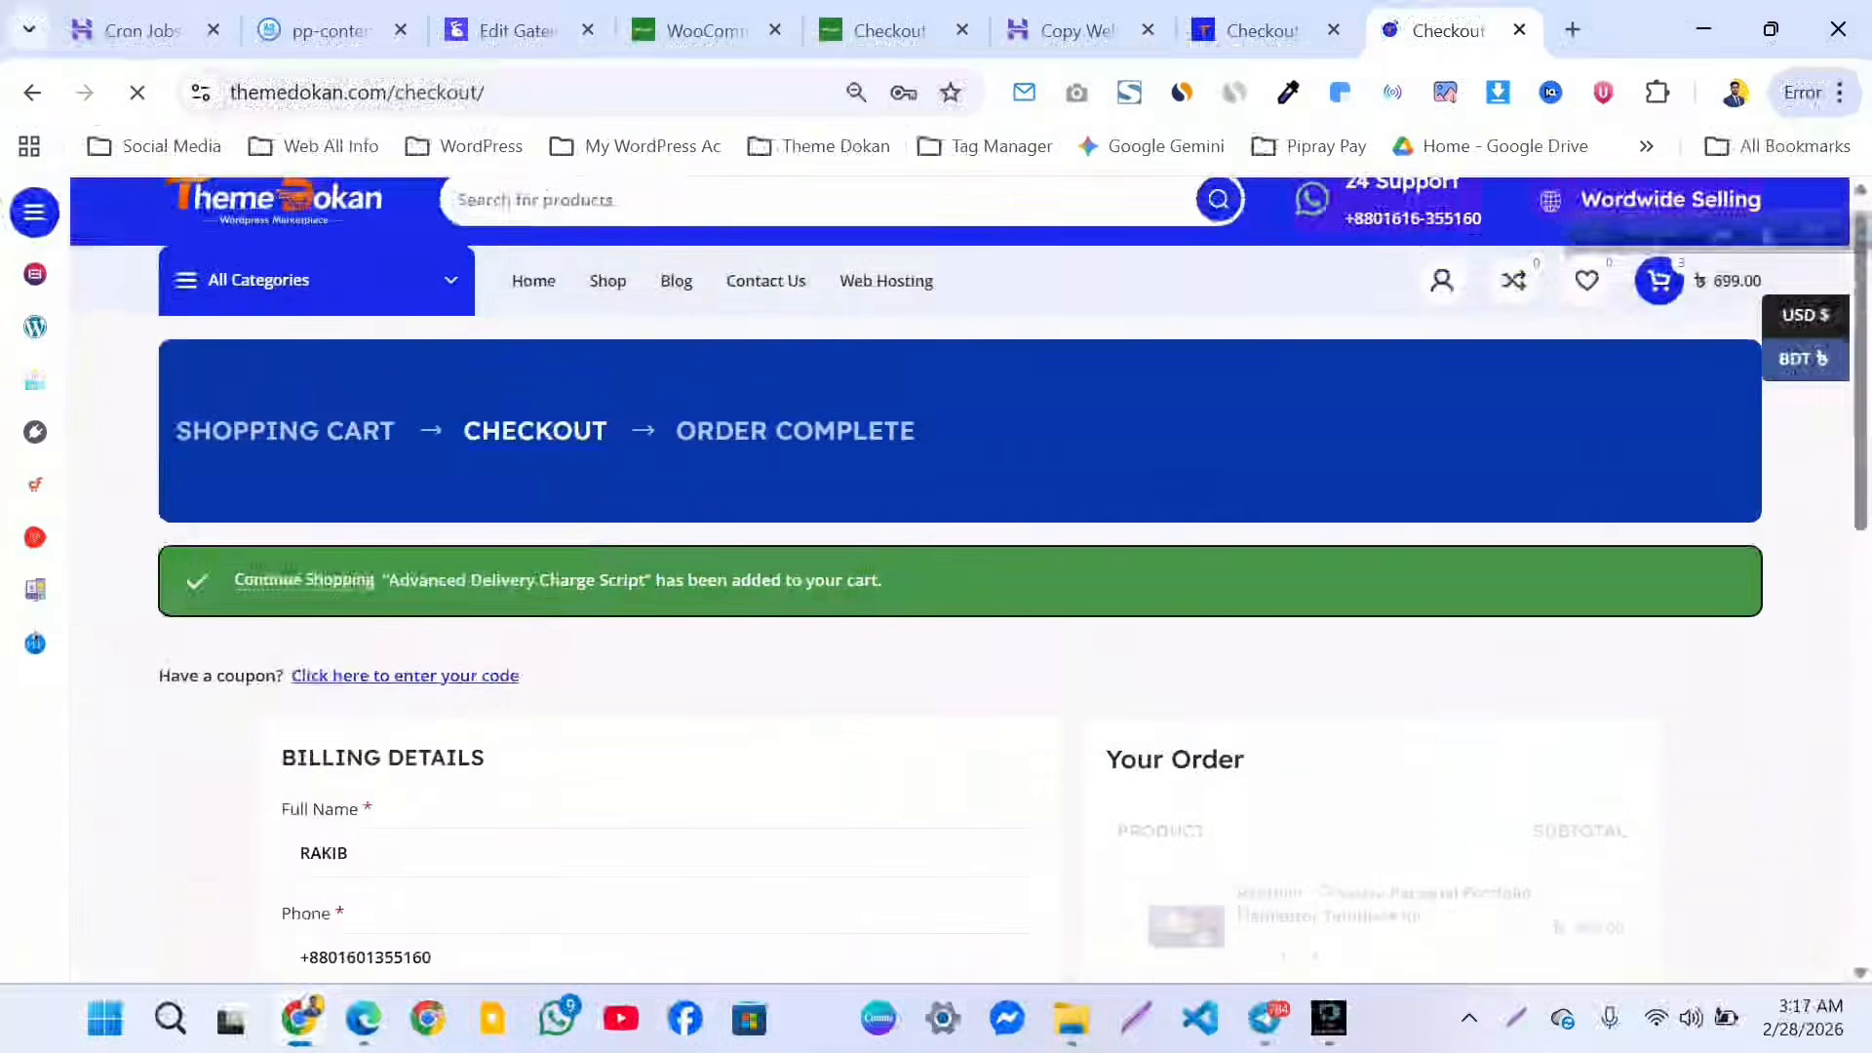
scroll(988, 480, "down", 5)
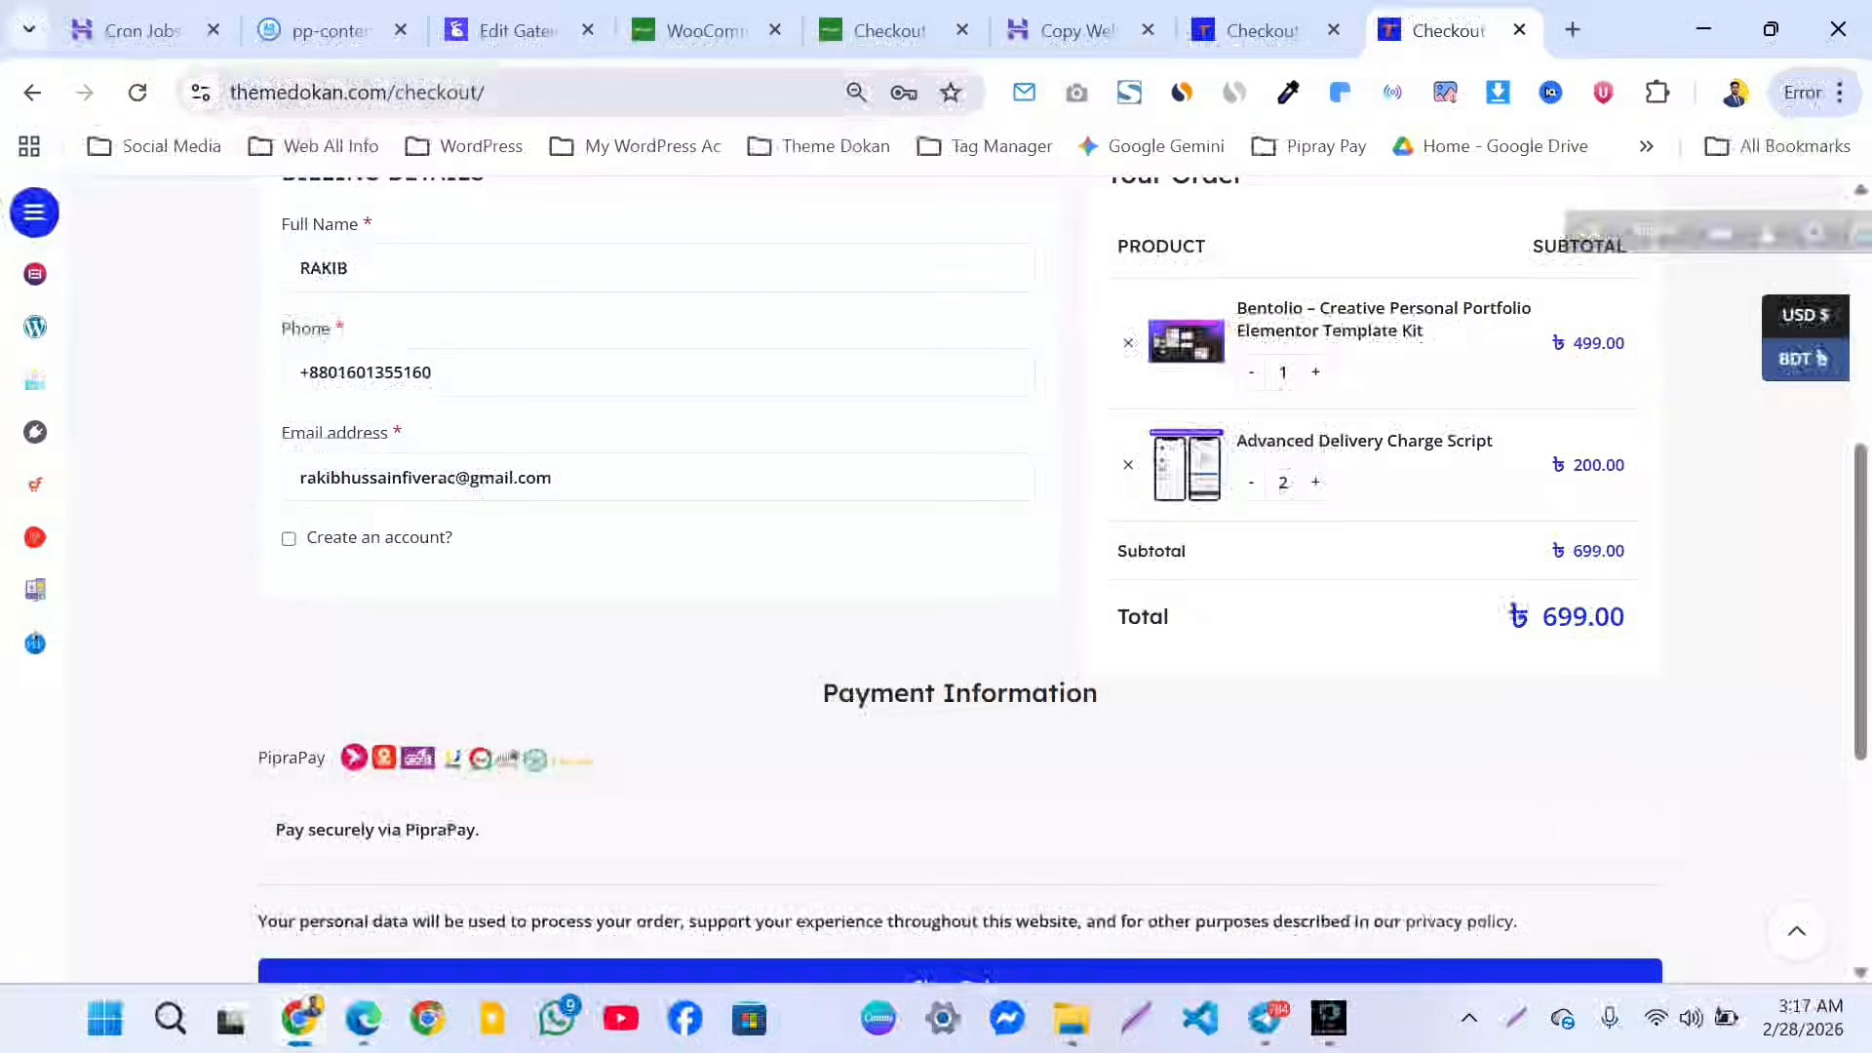
scroll(960, 575, "down", 1)
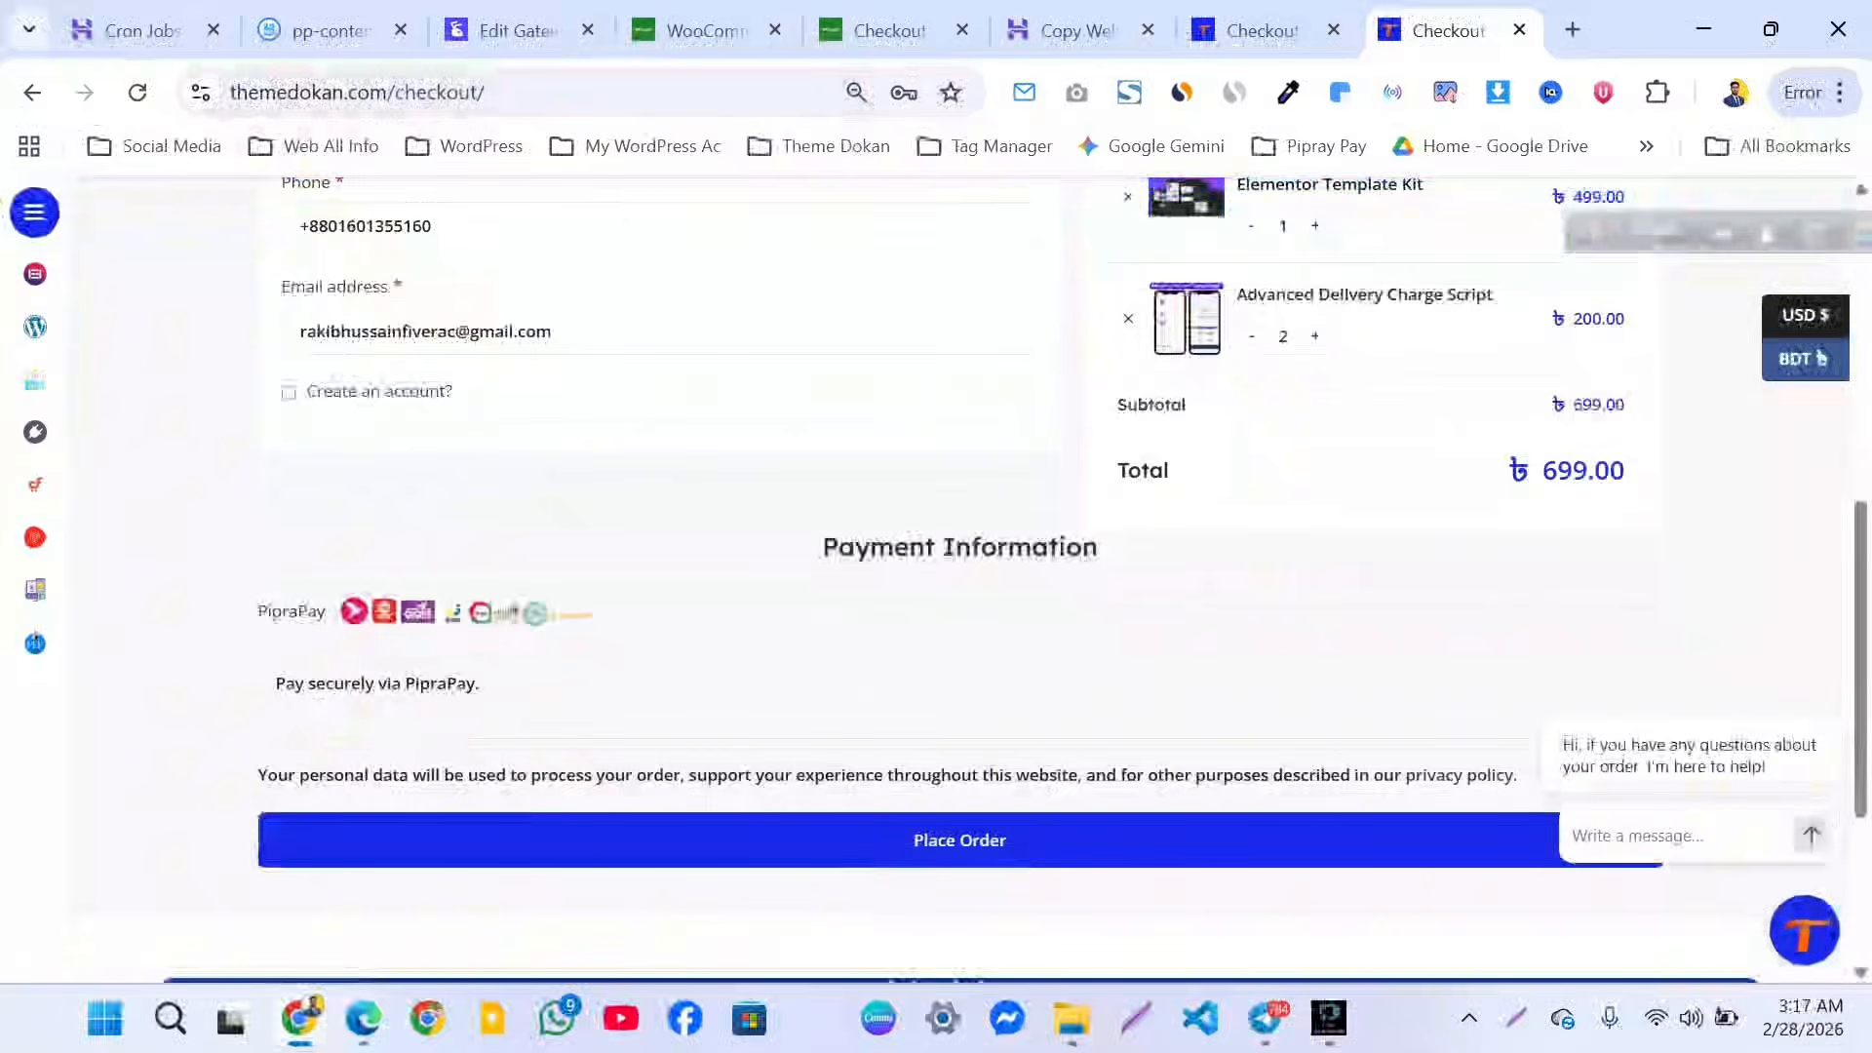
right_click(438, 607)
left_click(573, 218)
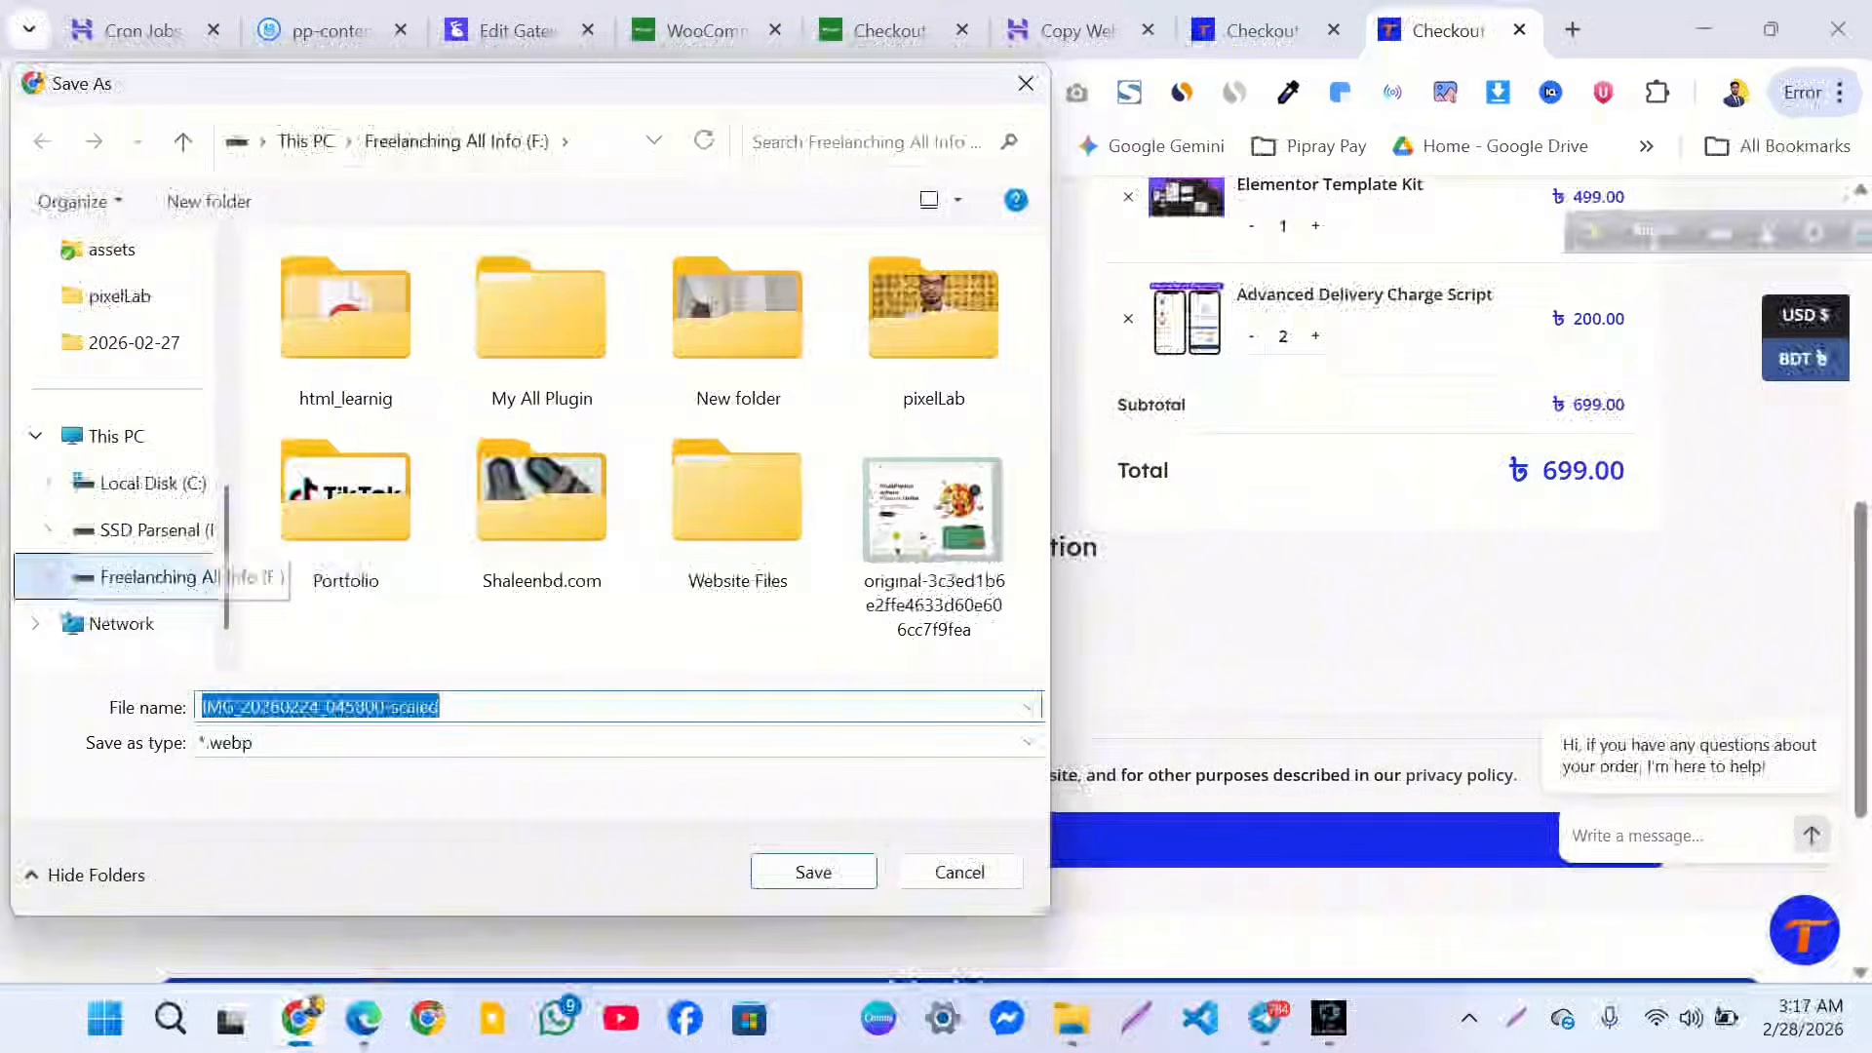
left_click(166, 577)
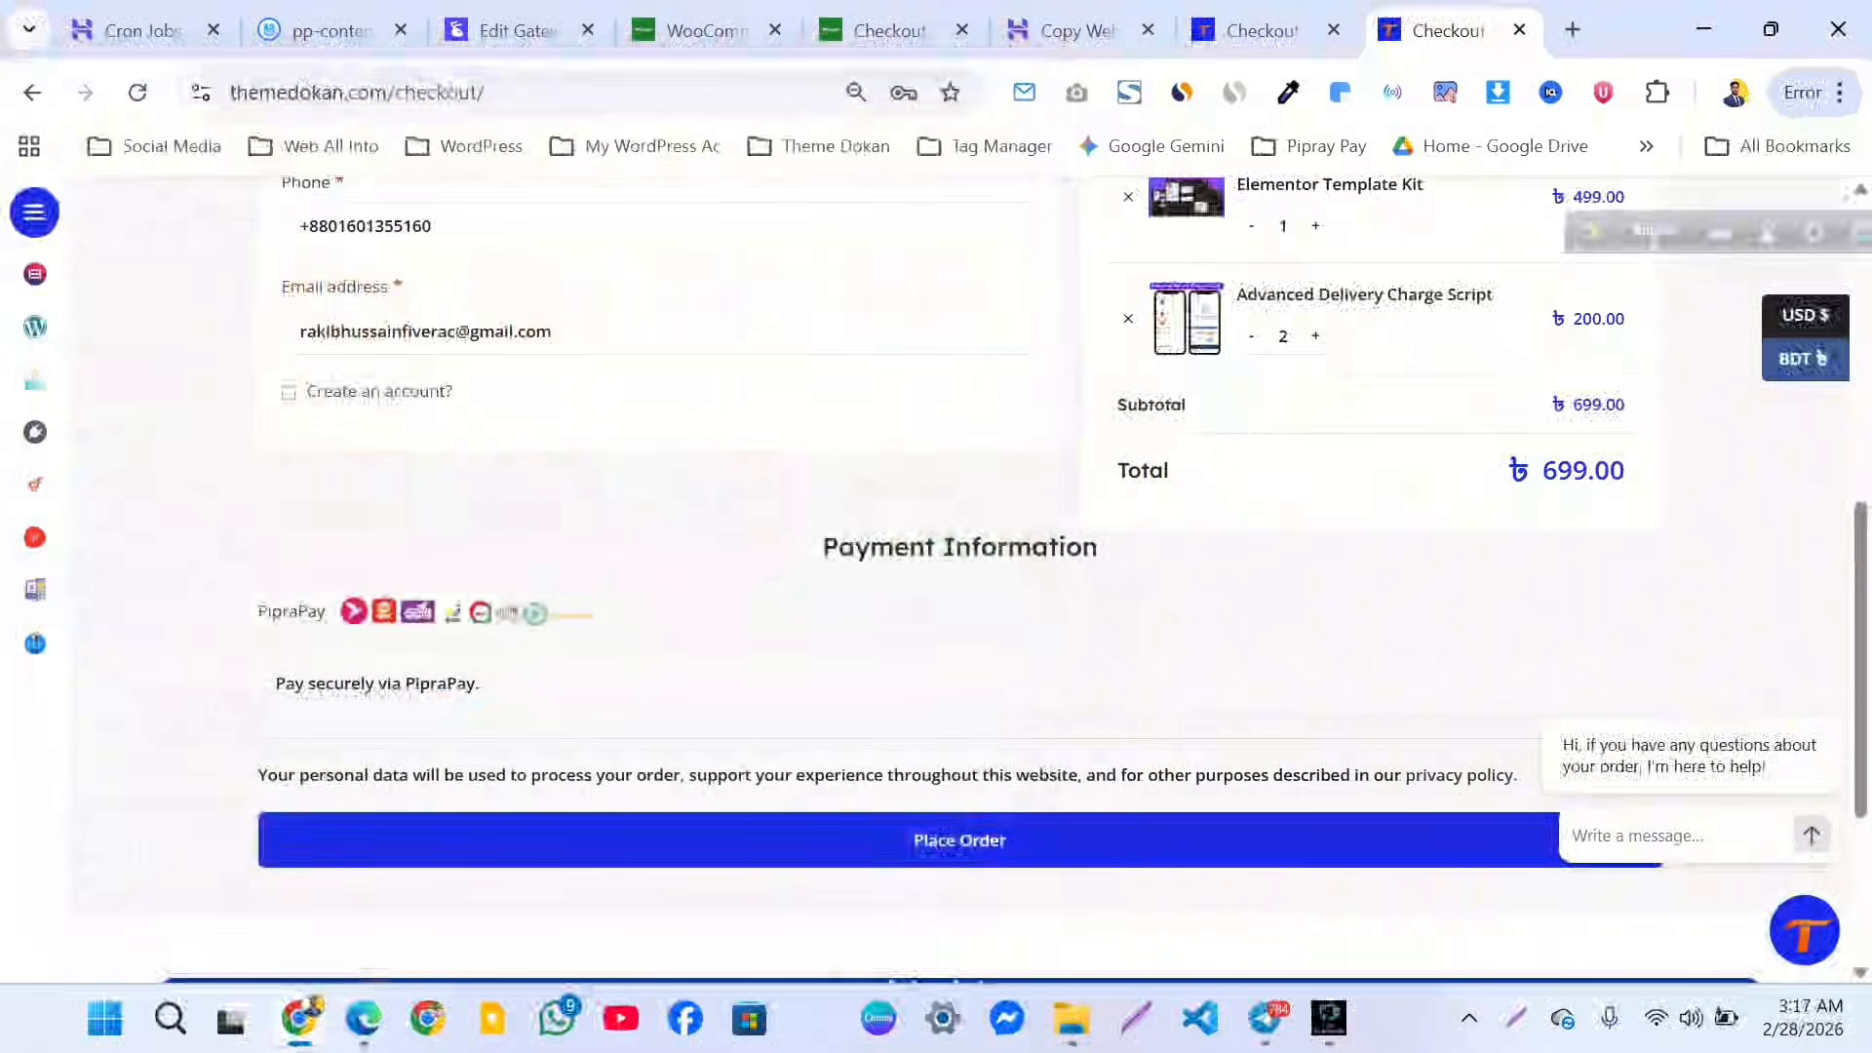
left_click(959, 871)
Copy the image address of the payment logos beside PipraPay and paste it as the Logo URL in bondubazar.com's PipraPay gateway settings.
right_click(417, 611)
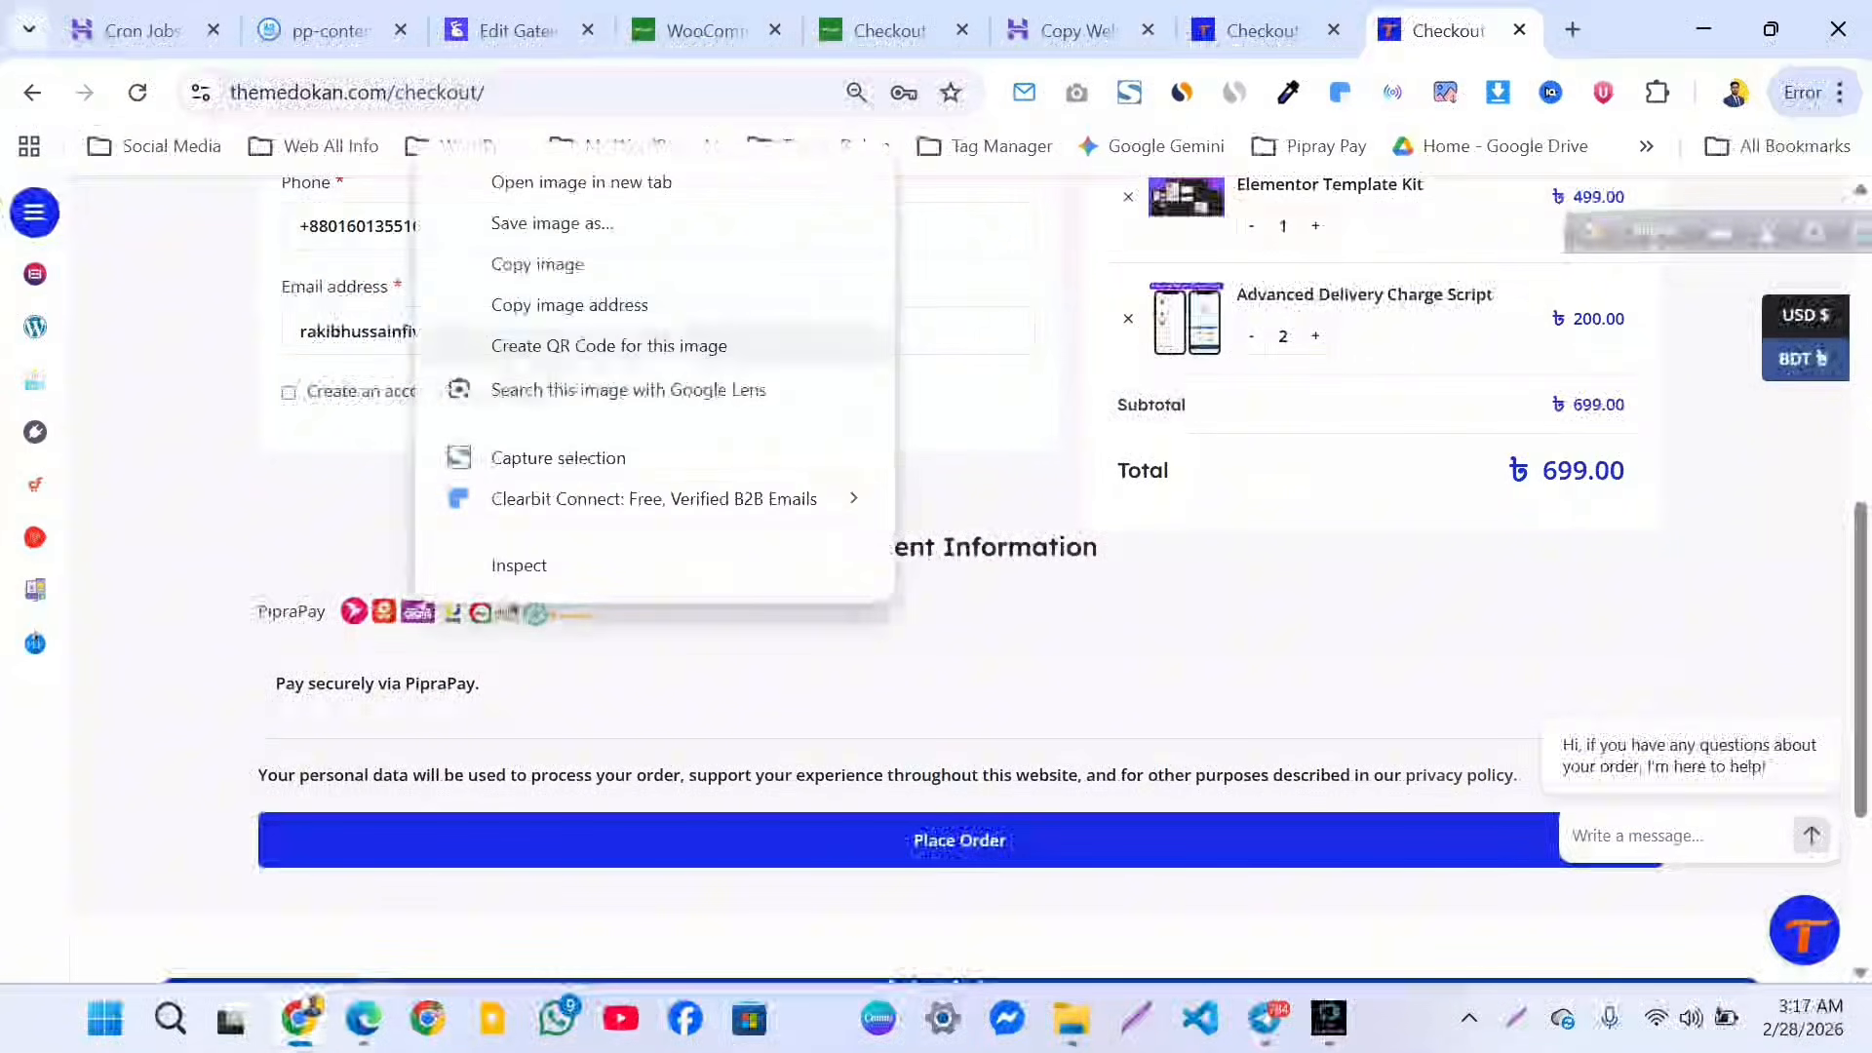
left_click(574, 304)
left_click(342, 31)
left_click(522, 31)
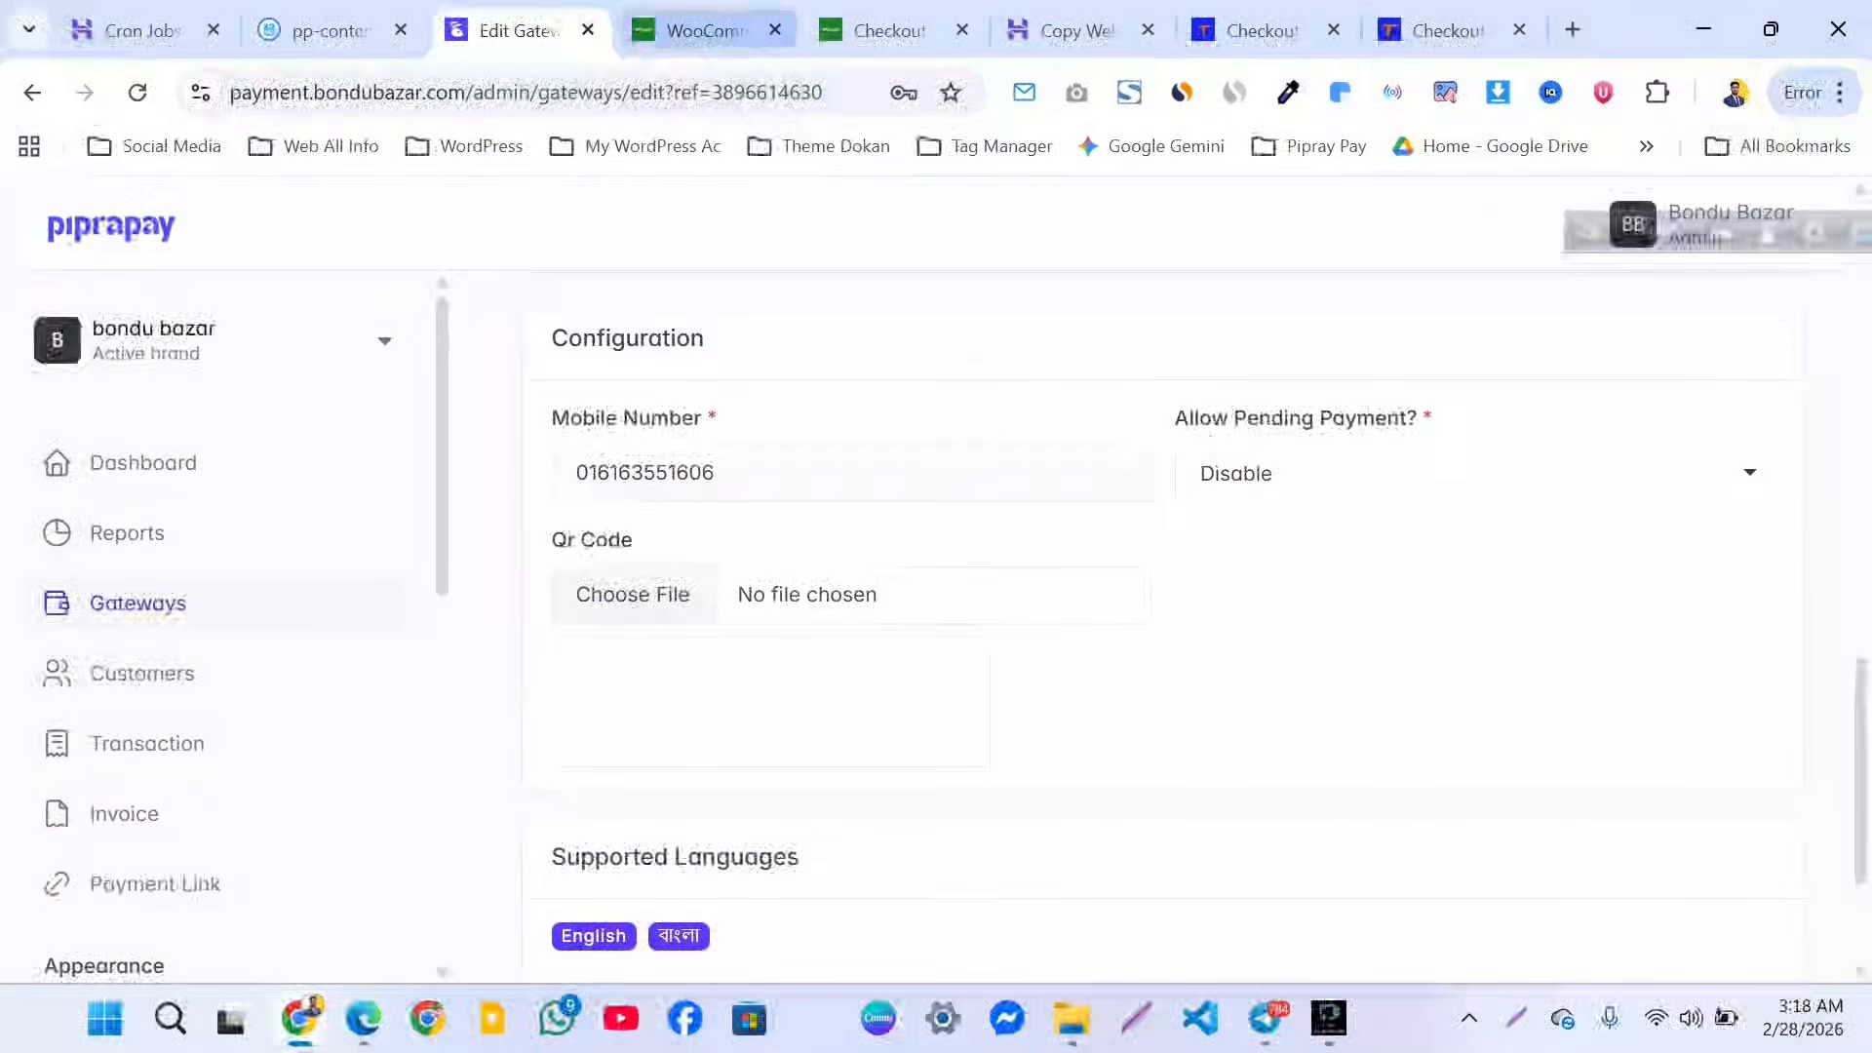
left_click(707, 30)
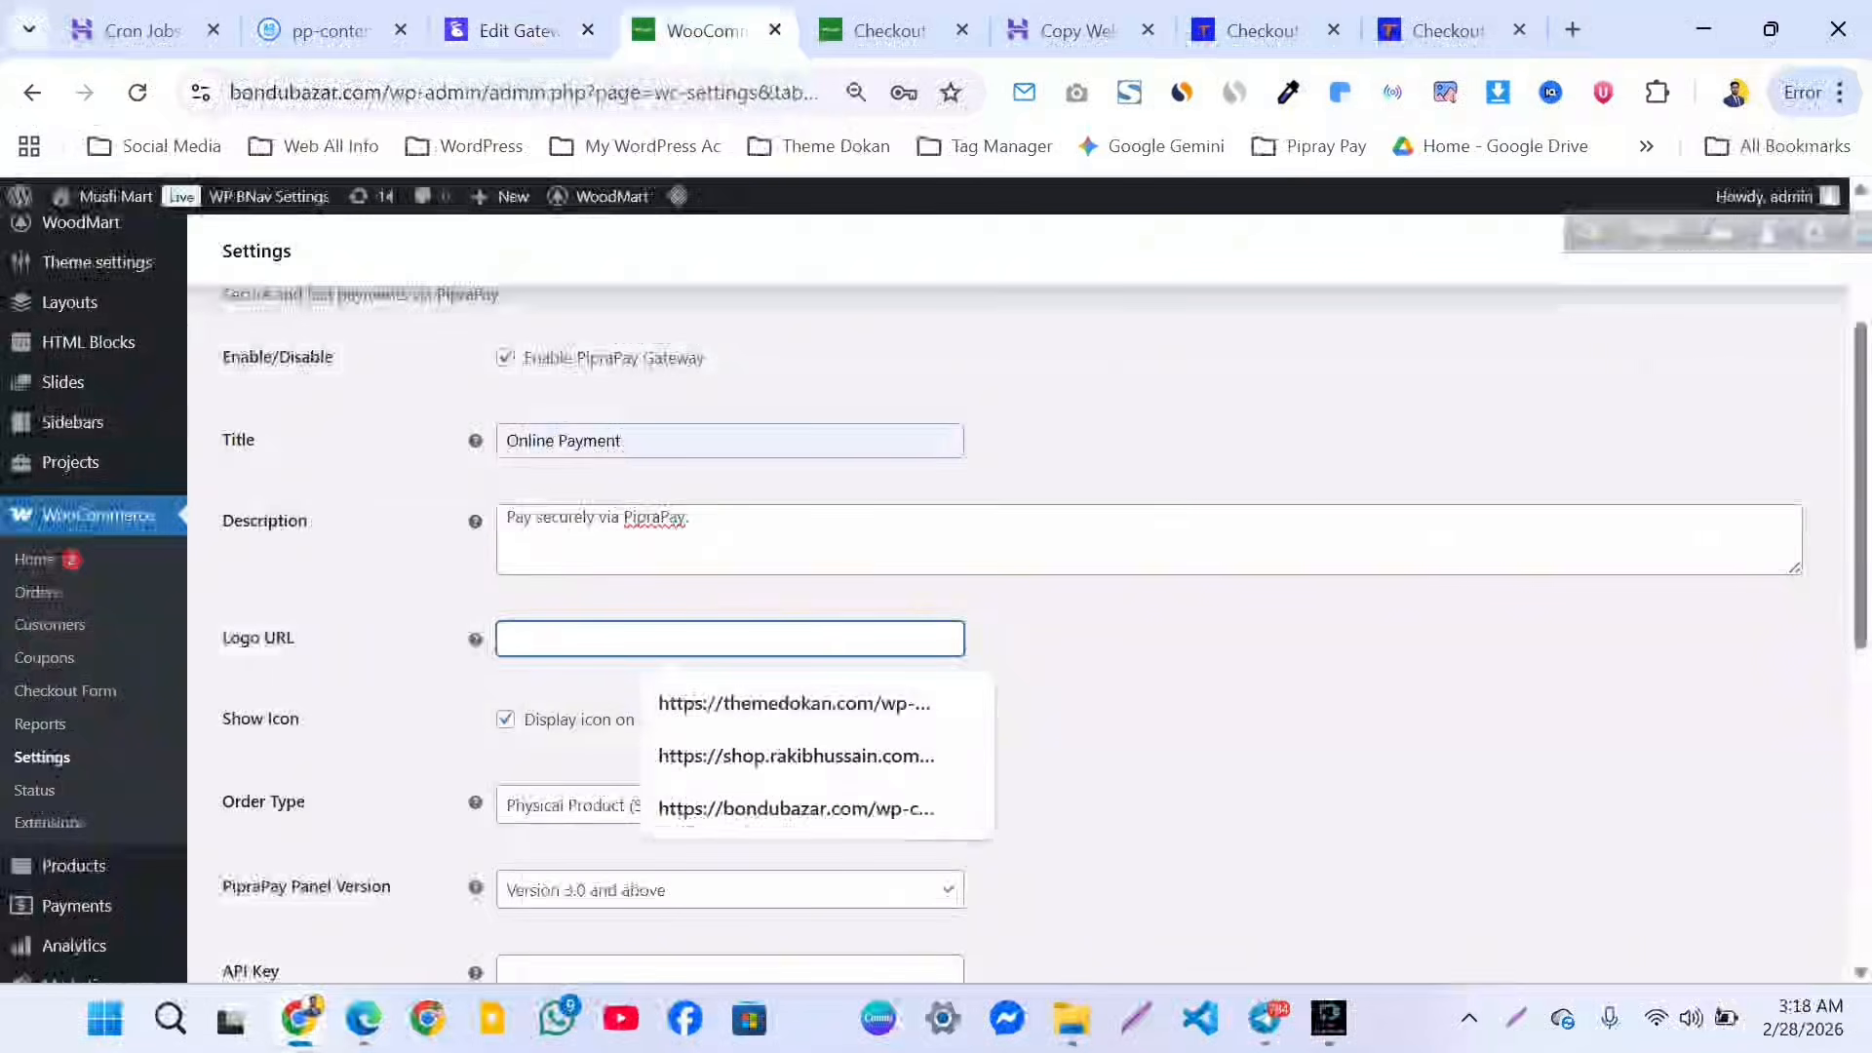
key("ctrl+v")
Try the order types Digital Product (Auto complete), Digital Product (Set to processing) and Physical Product (Set to processing) in turn.
scroll(1024, 585, "down", 2)
scroll(1024, 585, "down", 3)
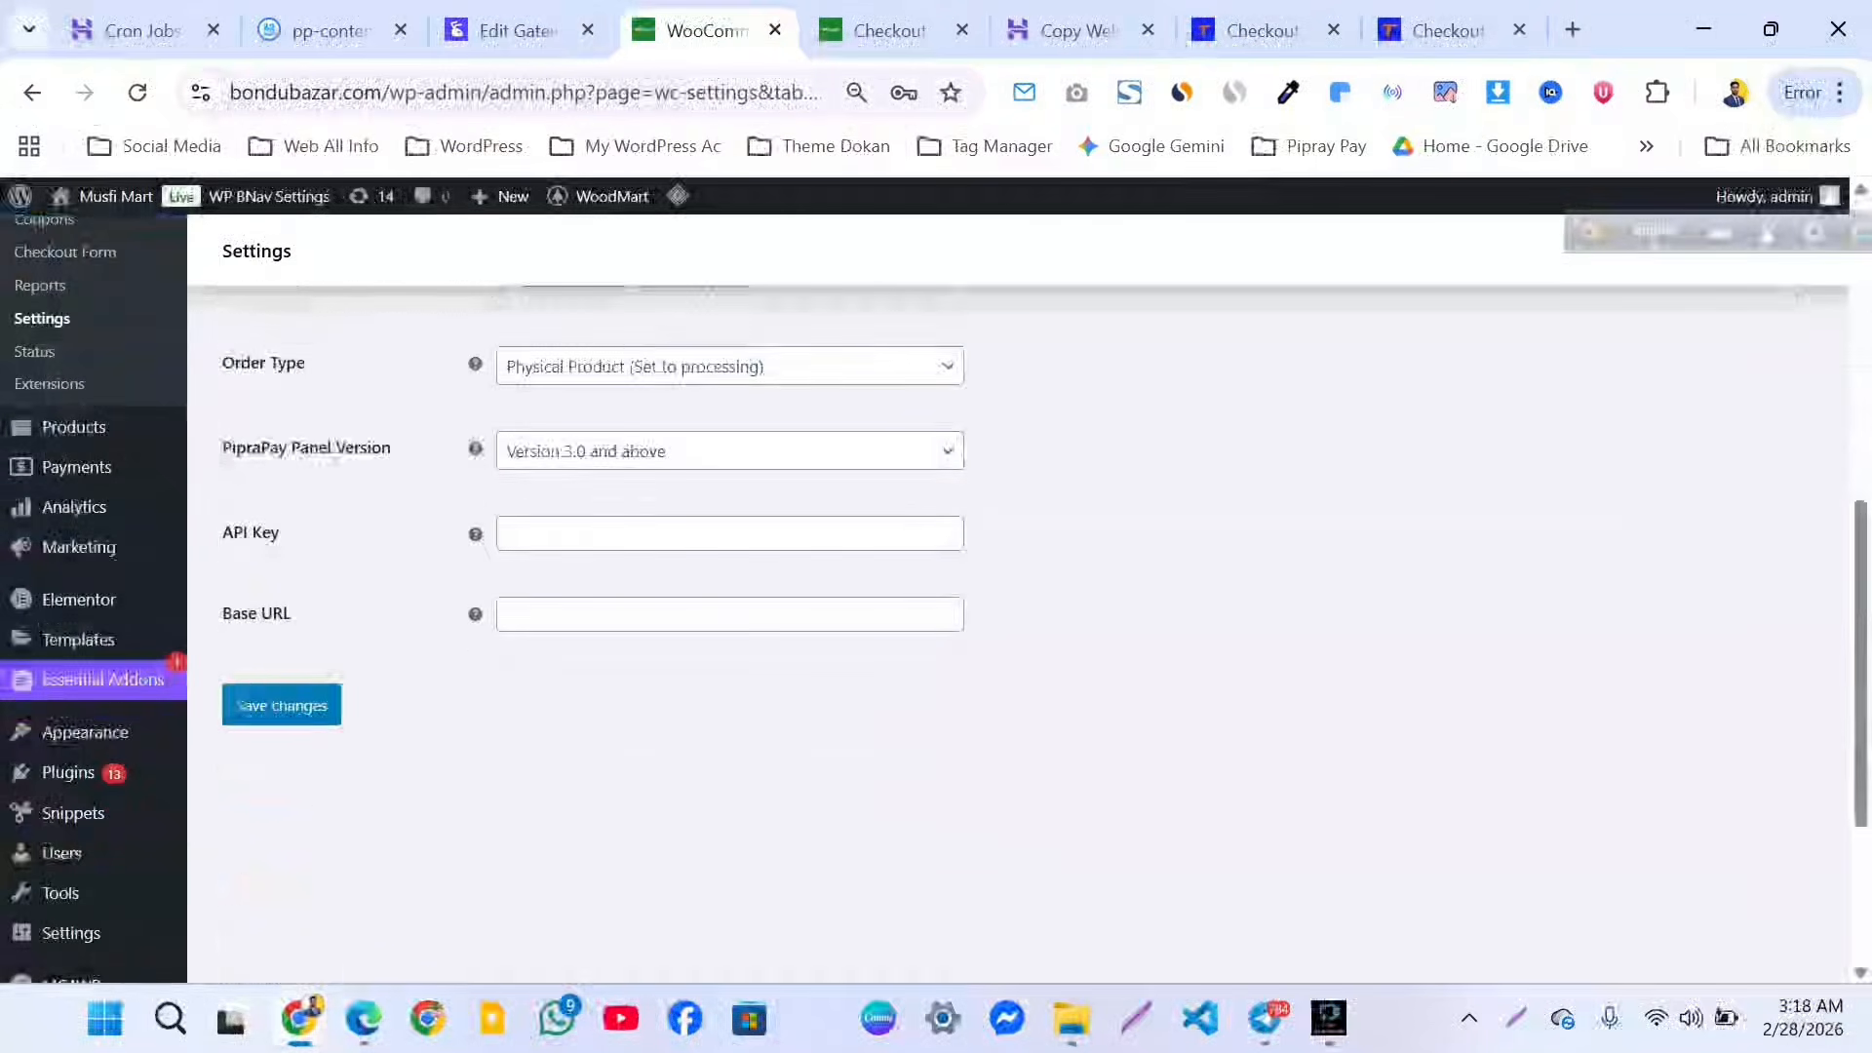
left_click(729, 367)
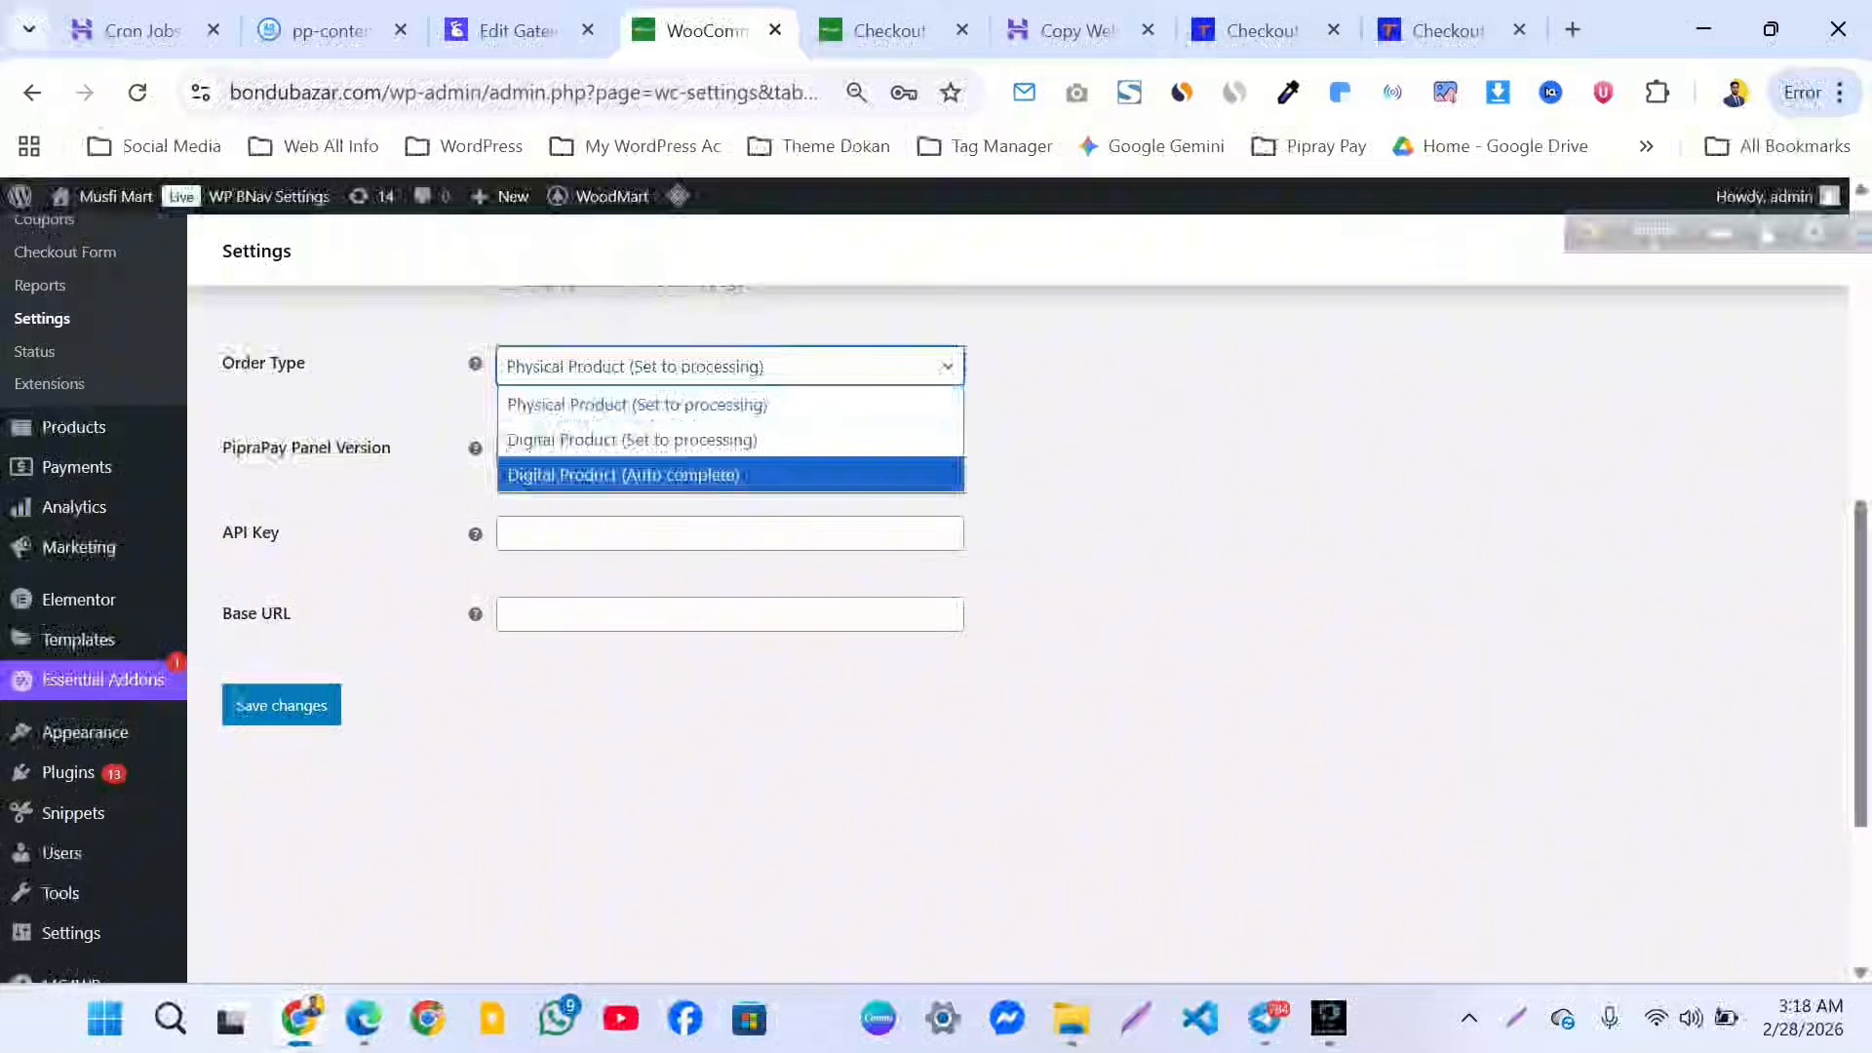
key("Return")
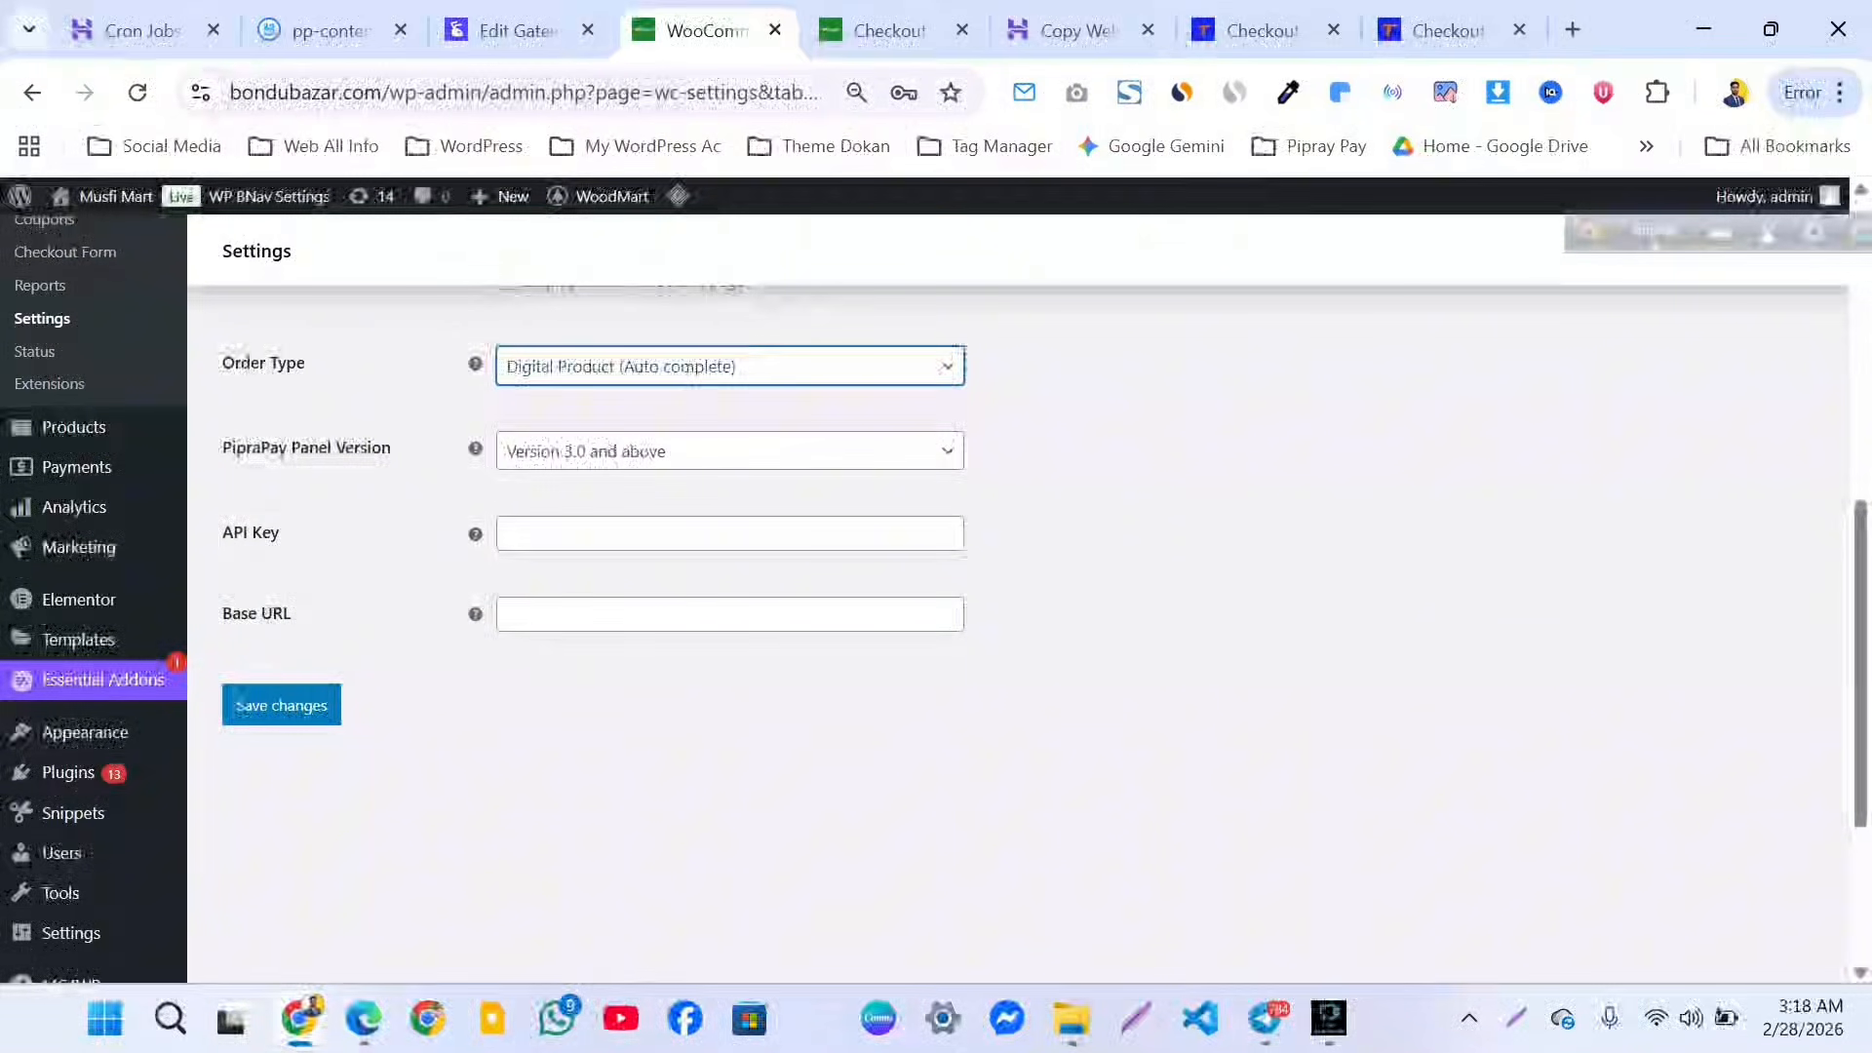
left_click(1170, 468)
left_click(730, 367)
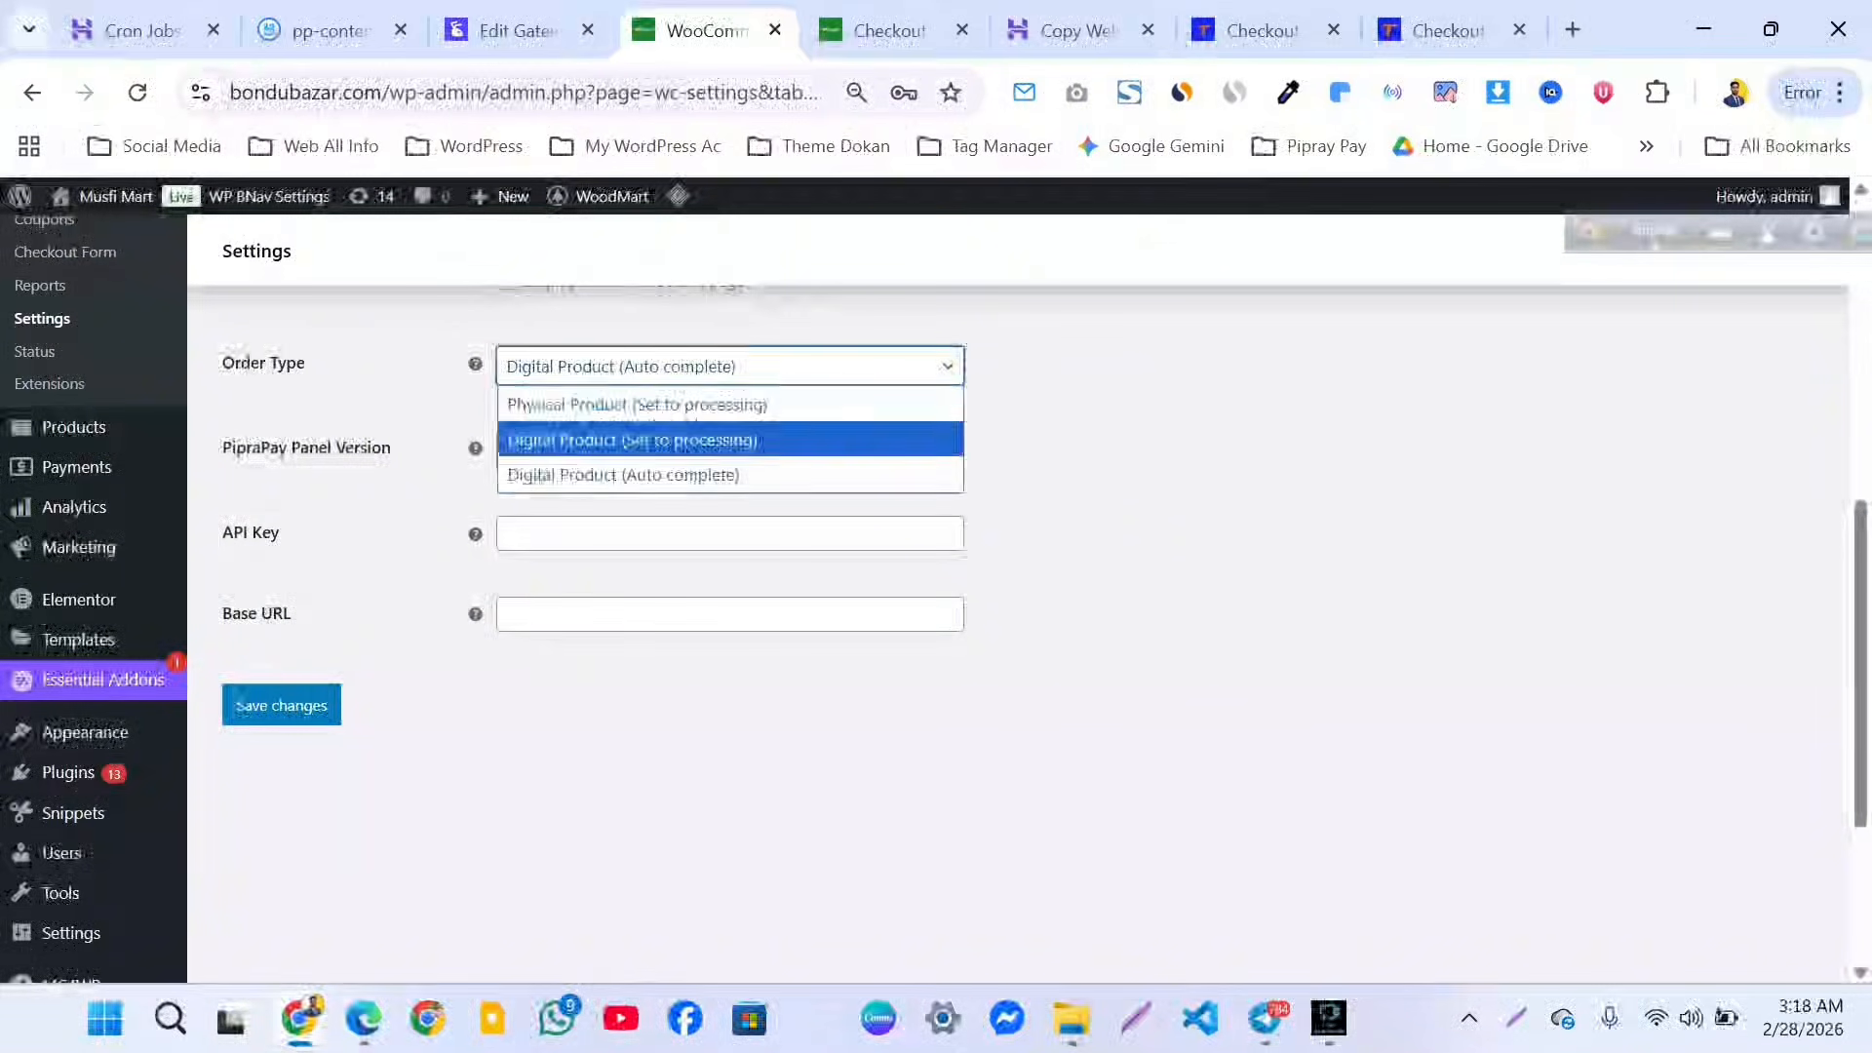
left_click(682, 440)
left_click(729, 367)
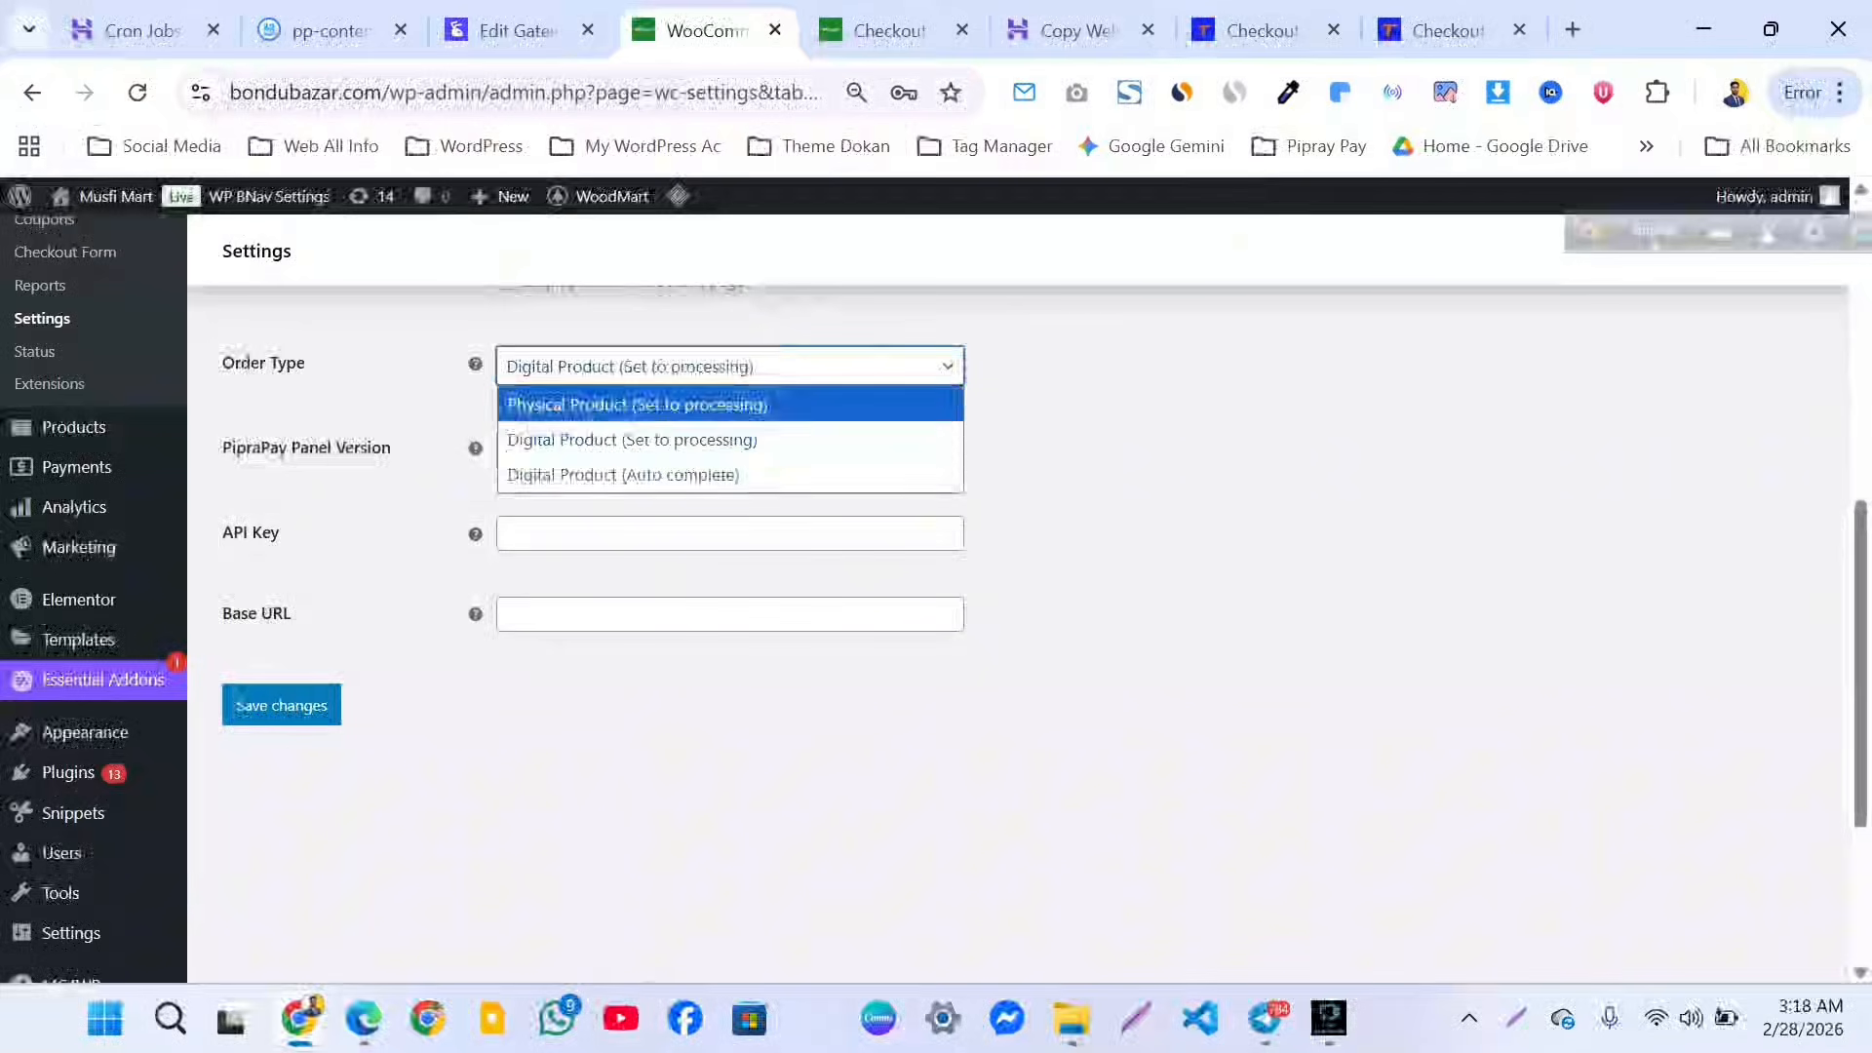
left_click(682, 404)
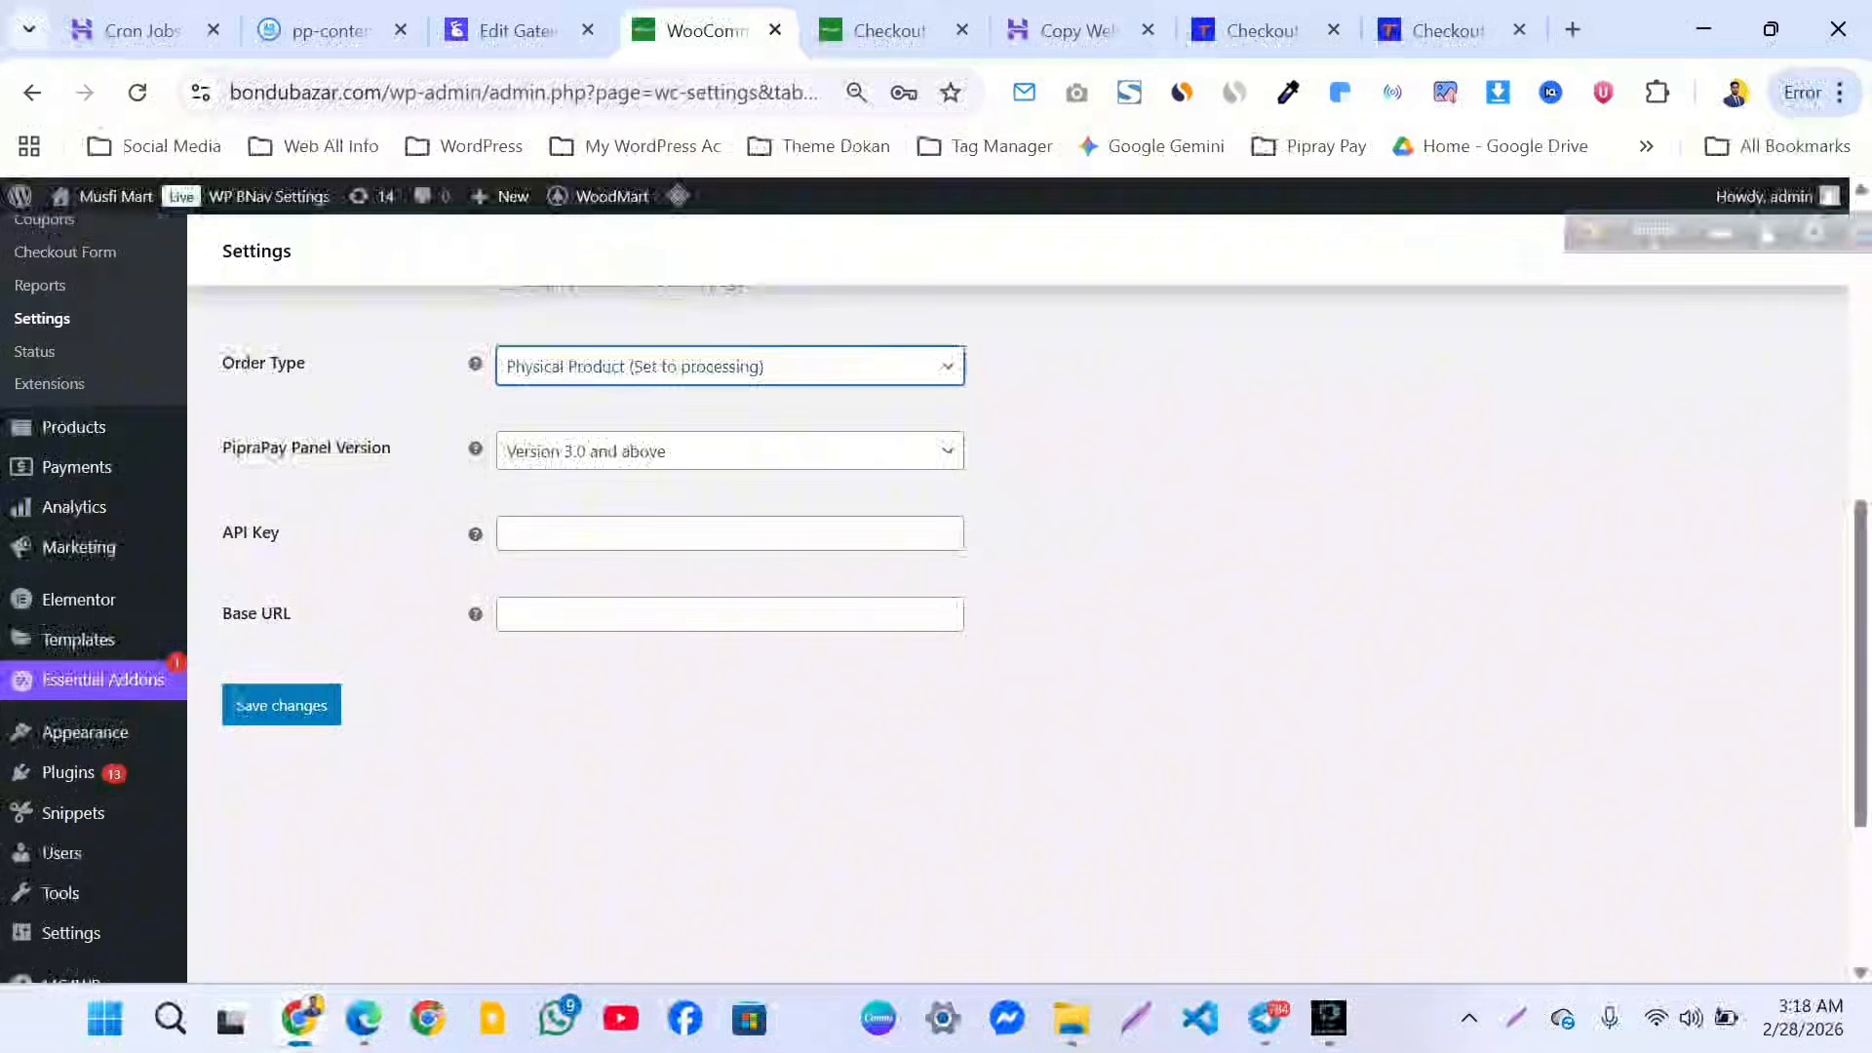
left_click(729, 367)
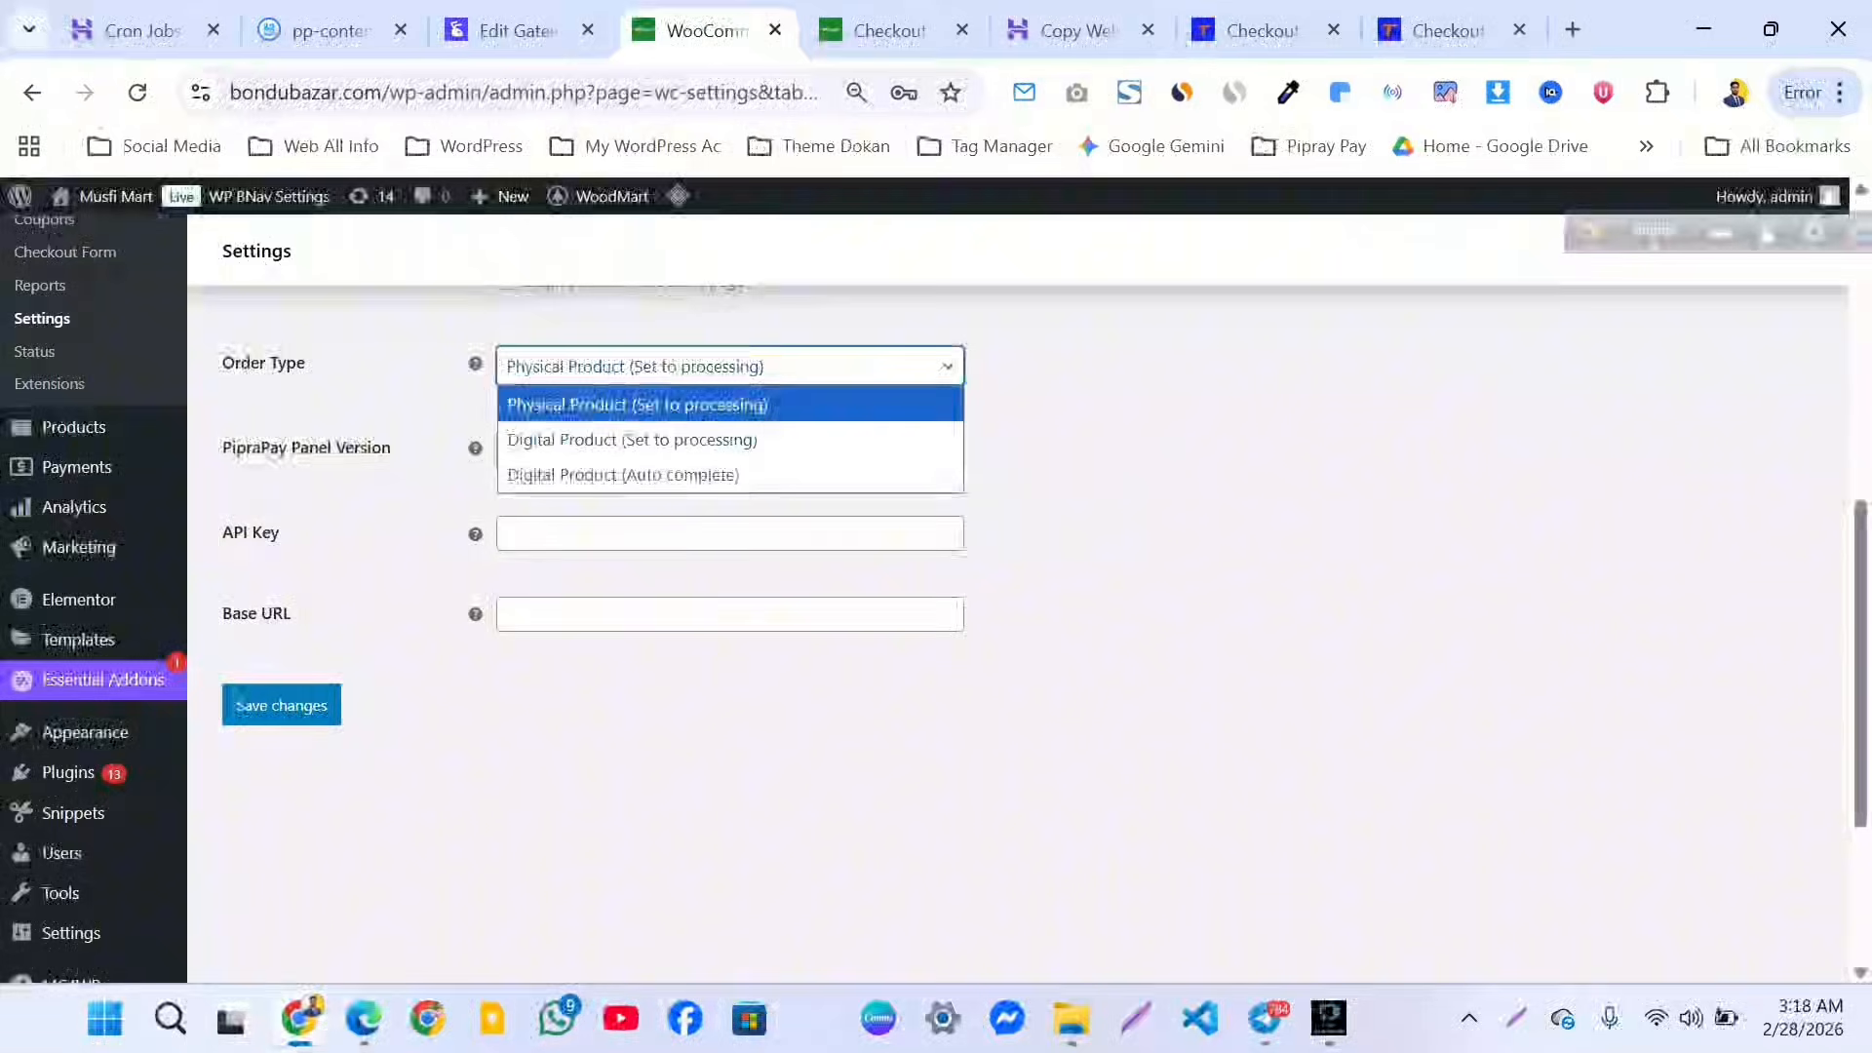
left_click(729, 404)
Set the order type to Digital Product (Auto complete) and the PipraPay panel version to Version 3.0 and above.
left_click(730, 367)
left_click(624, 475)
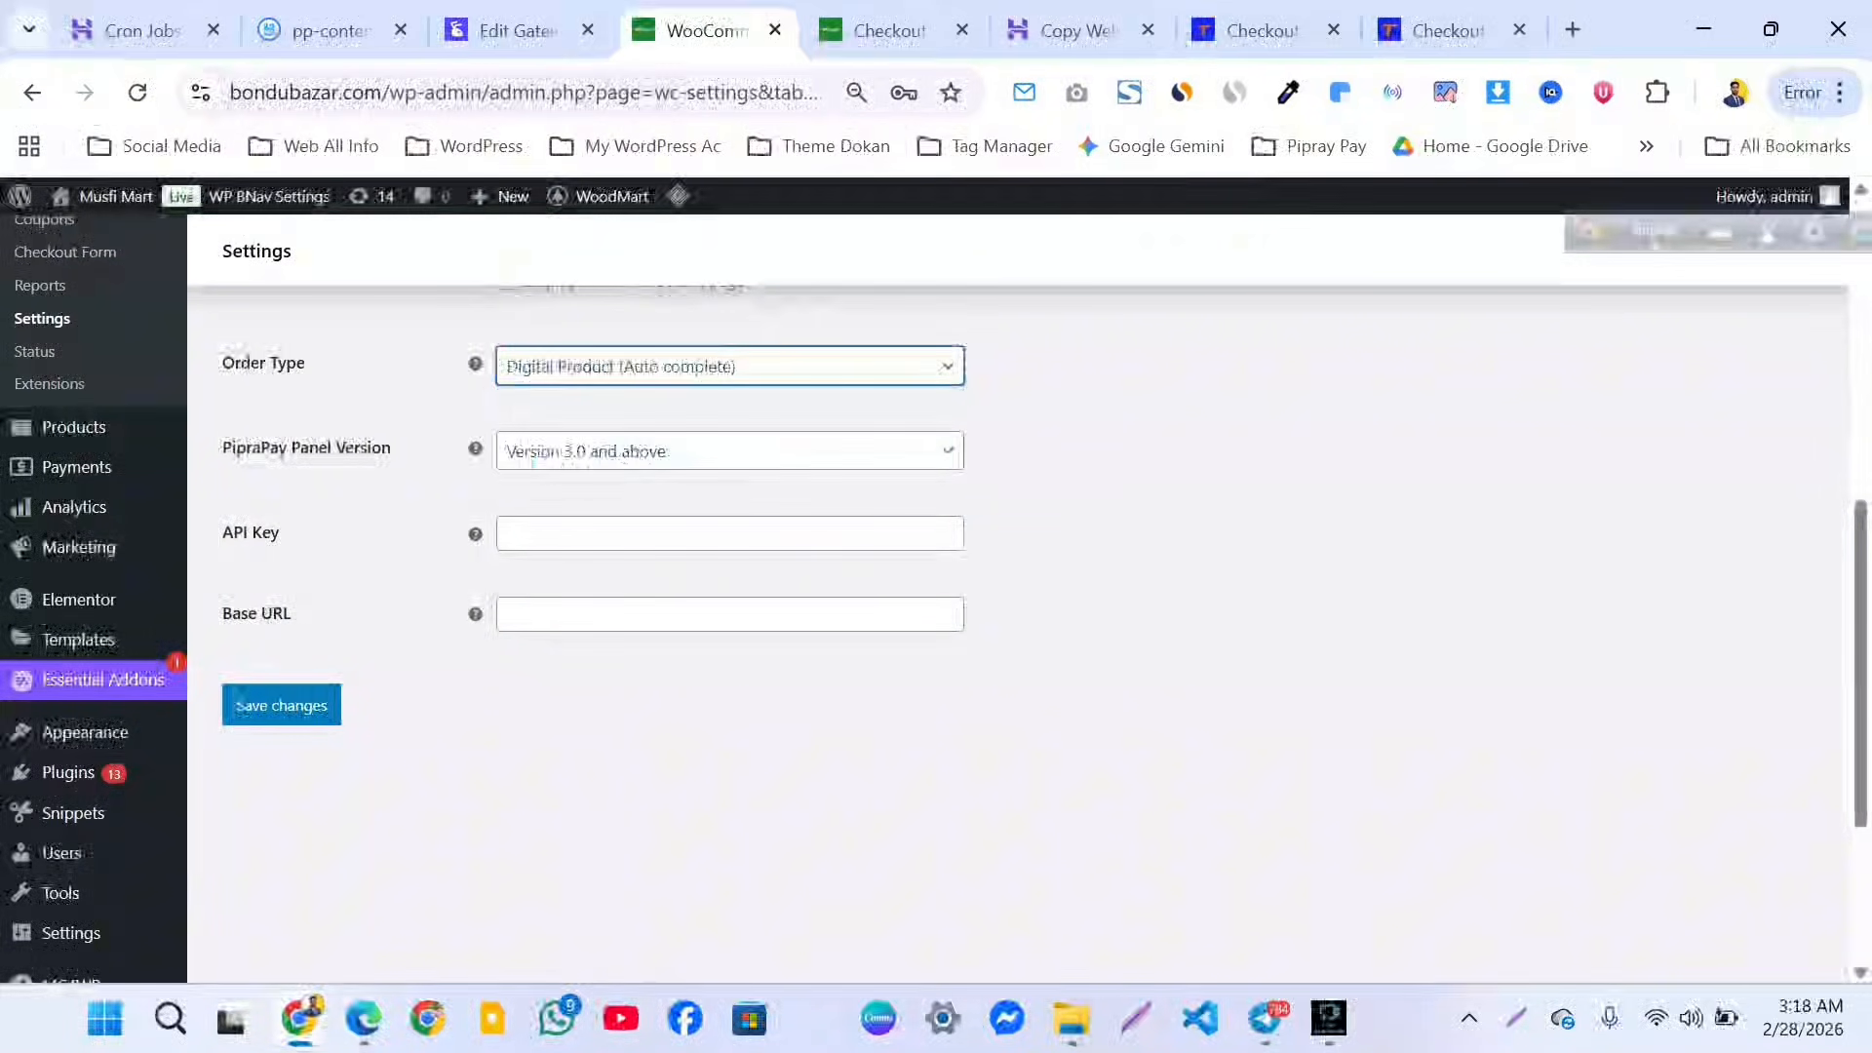
left_click(624, 452)
left_click(624, 488)
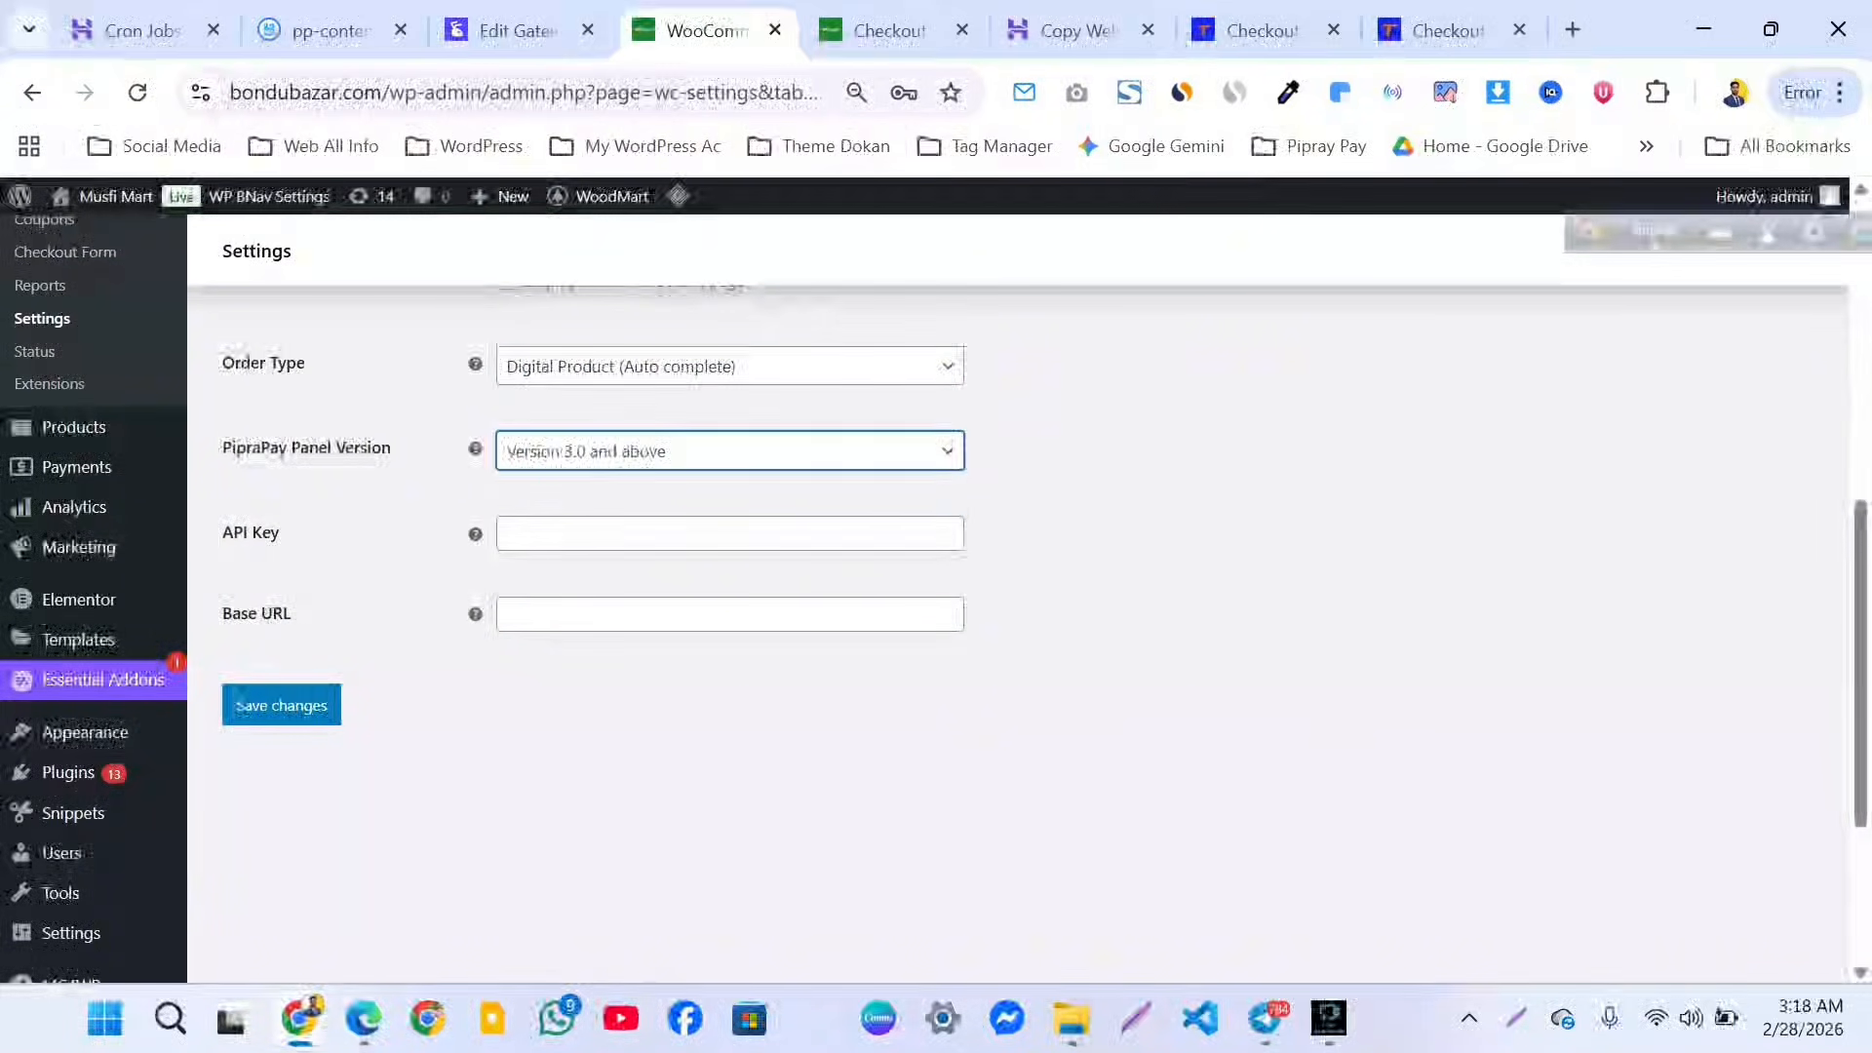
Switch to the PipraPay admin panel and bring up the API settings within its brand settings.
left_click(624, 533)
left_click(729, 614)
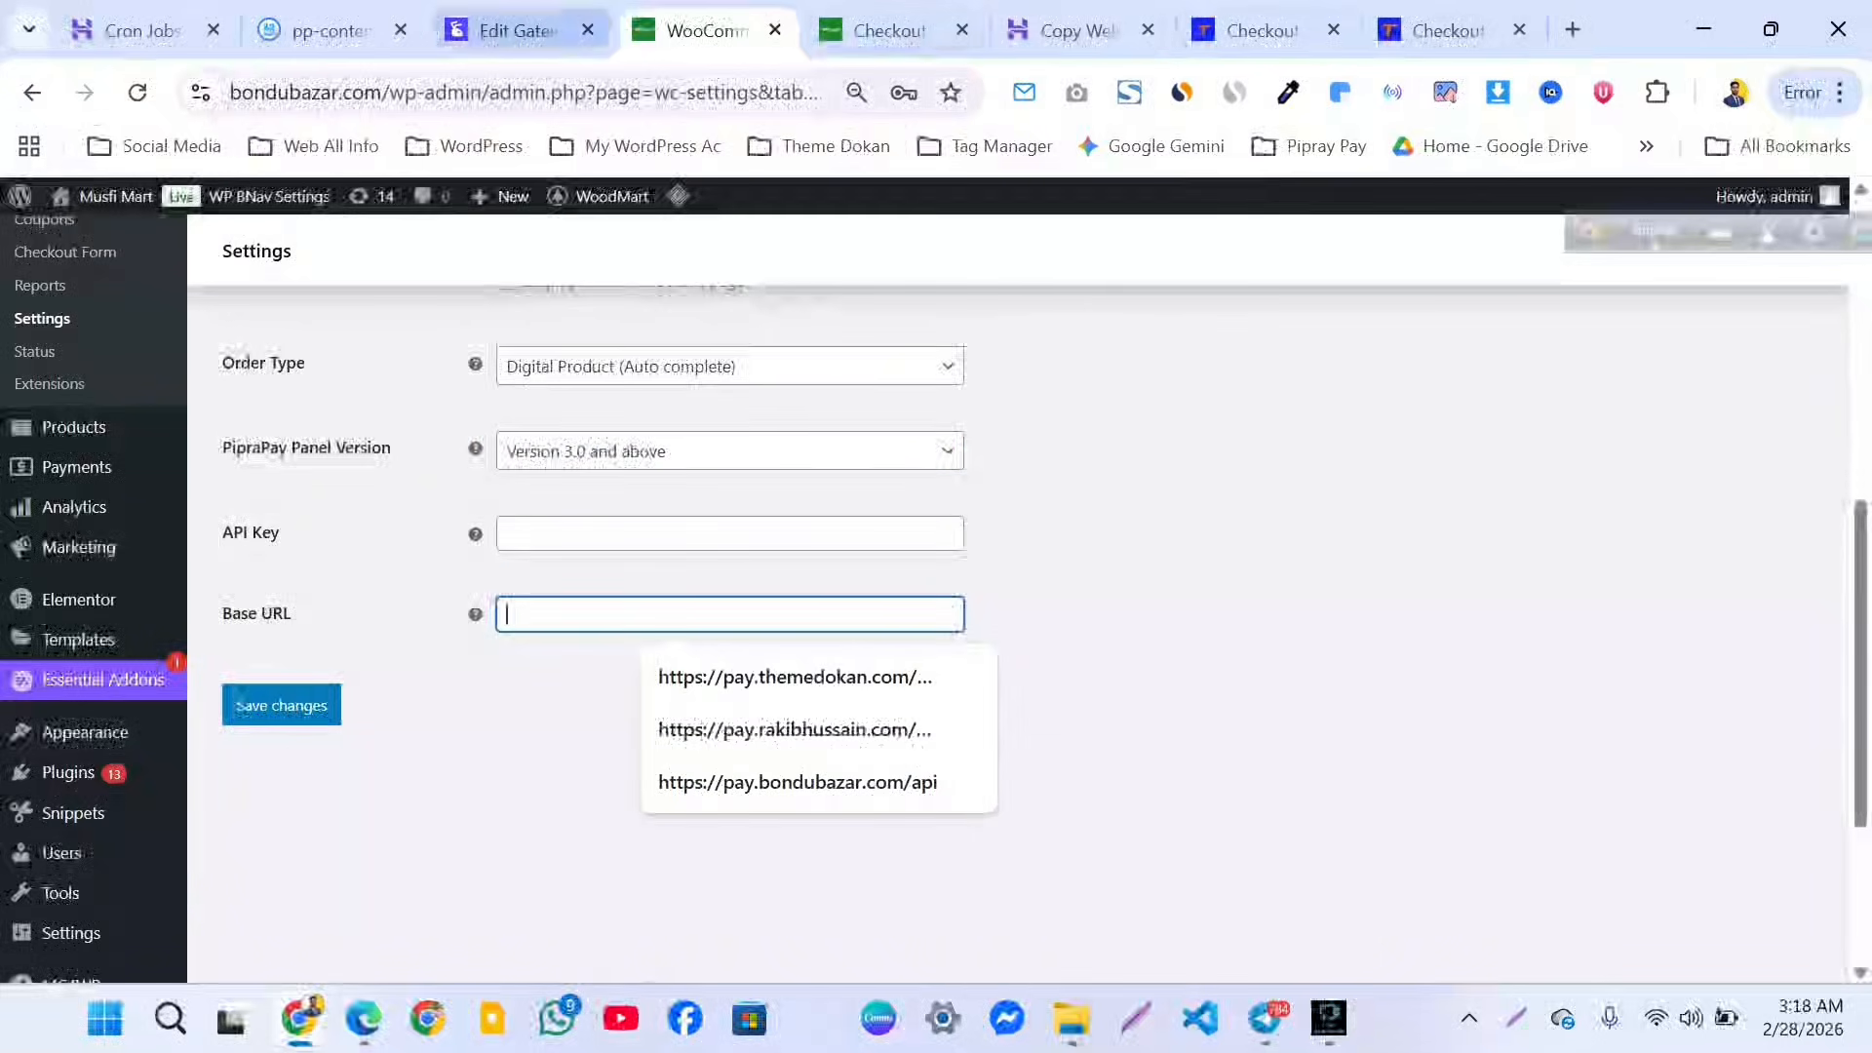
left_click(517, 31)
scroll(225, 624, "down", 4)
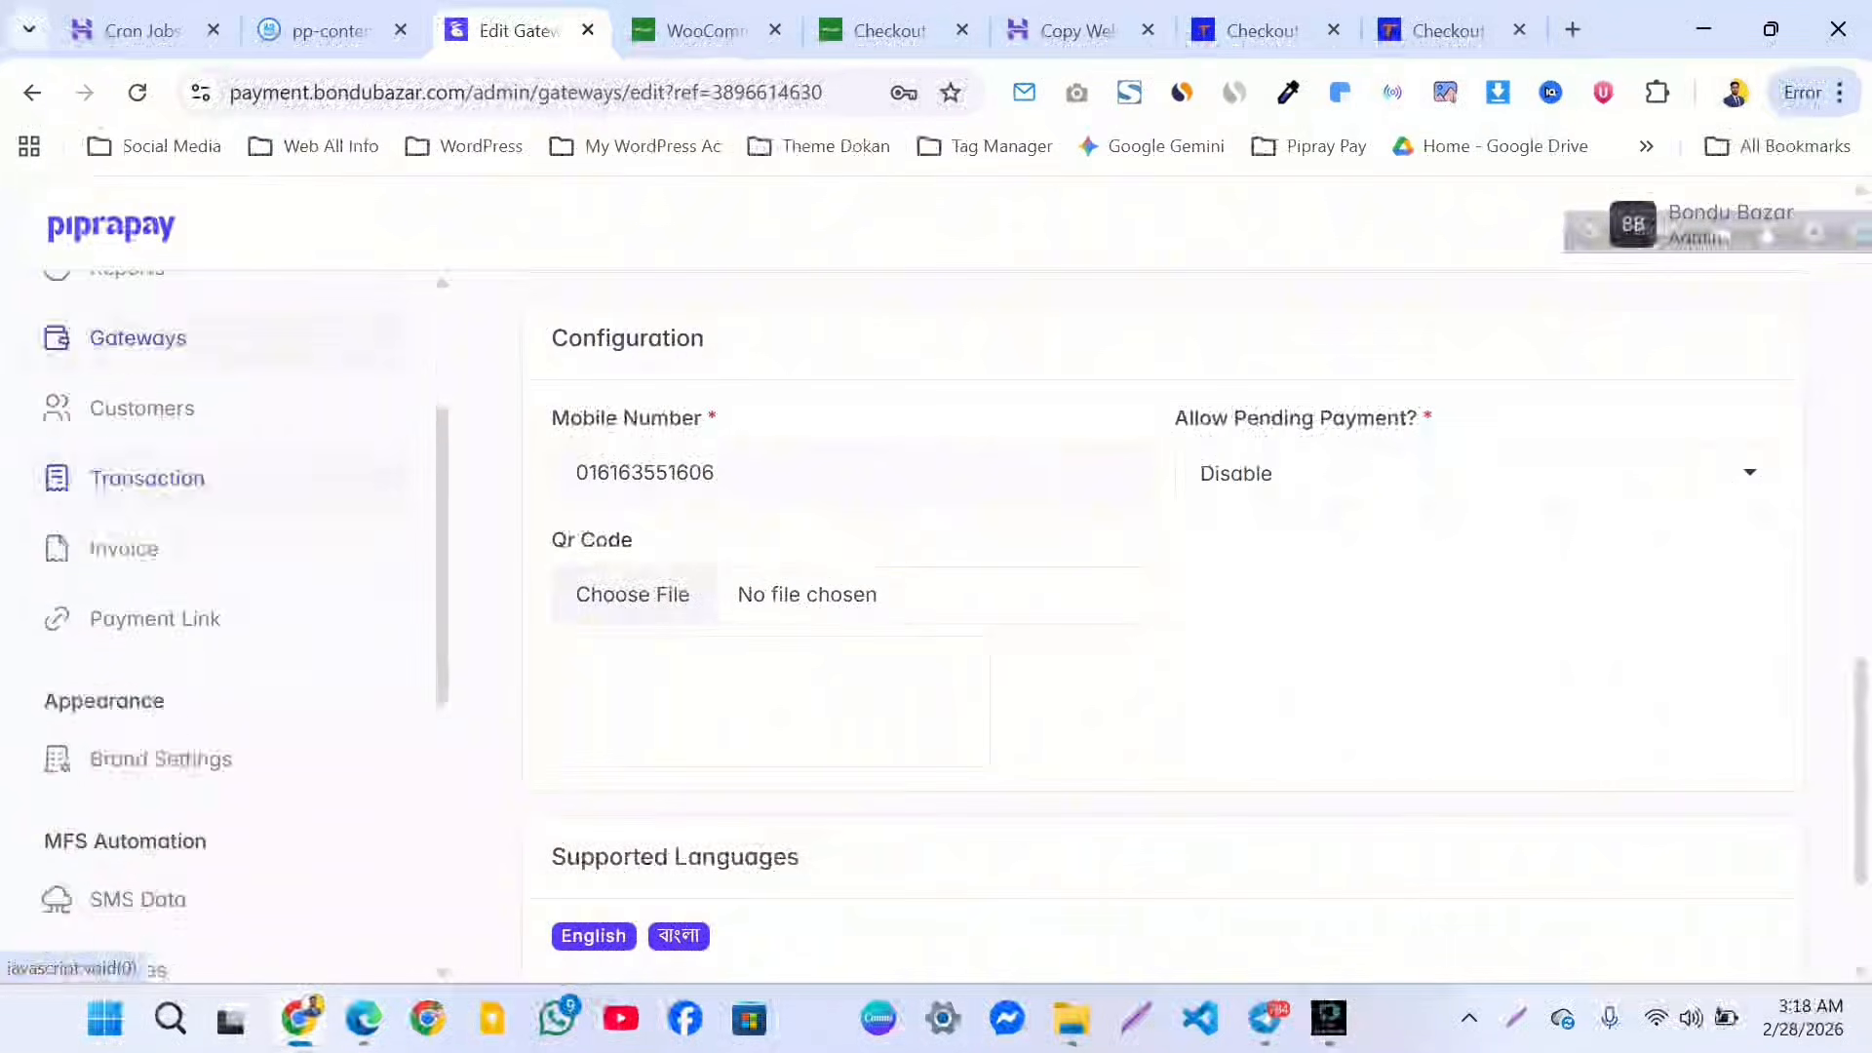
left_click(161, 585)
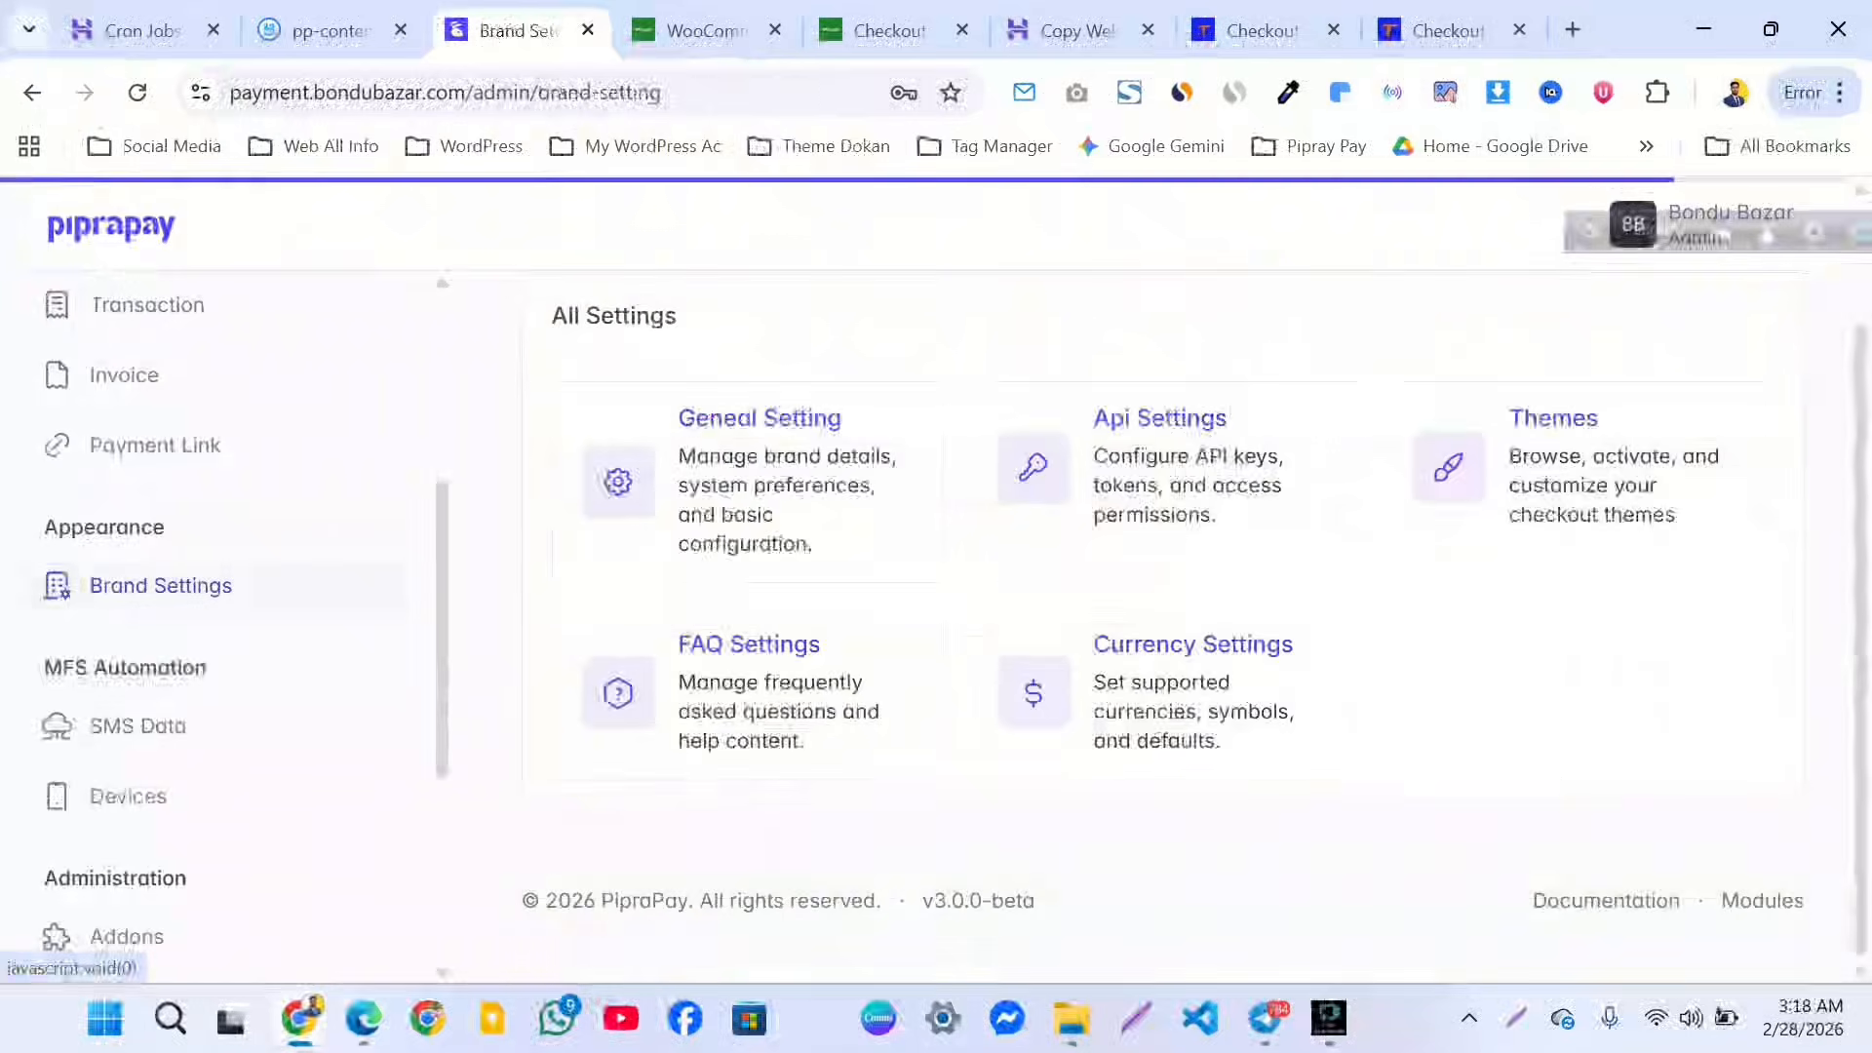
left_click(1160, 418)
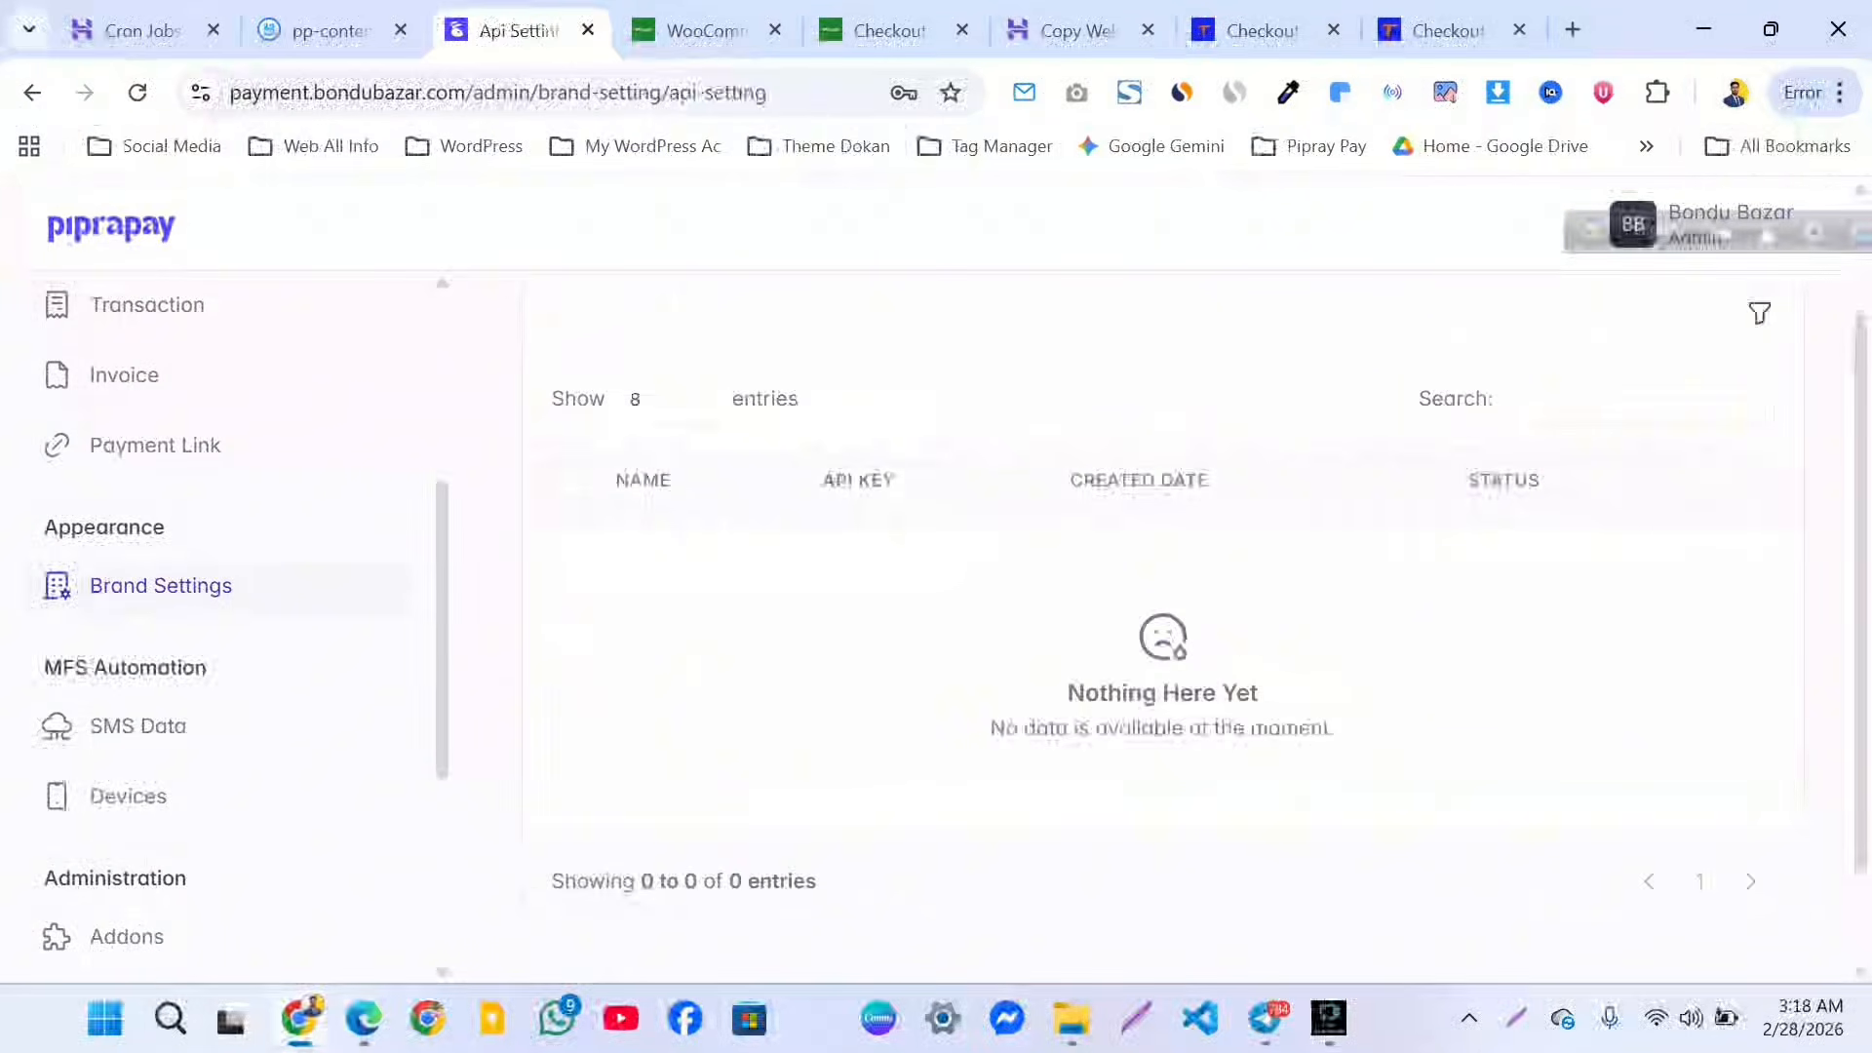
Create an API key entry named api with Create, Verify and Refund Payment scopes and Active status.
scroll(1160, 605, "up", 2)
left_click_drag(1583, 232, 1482, 84)
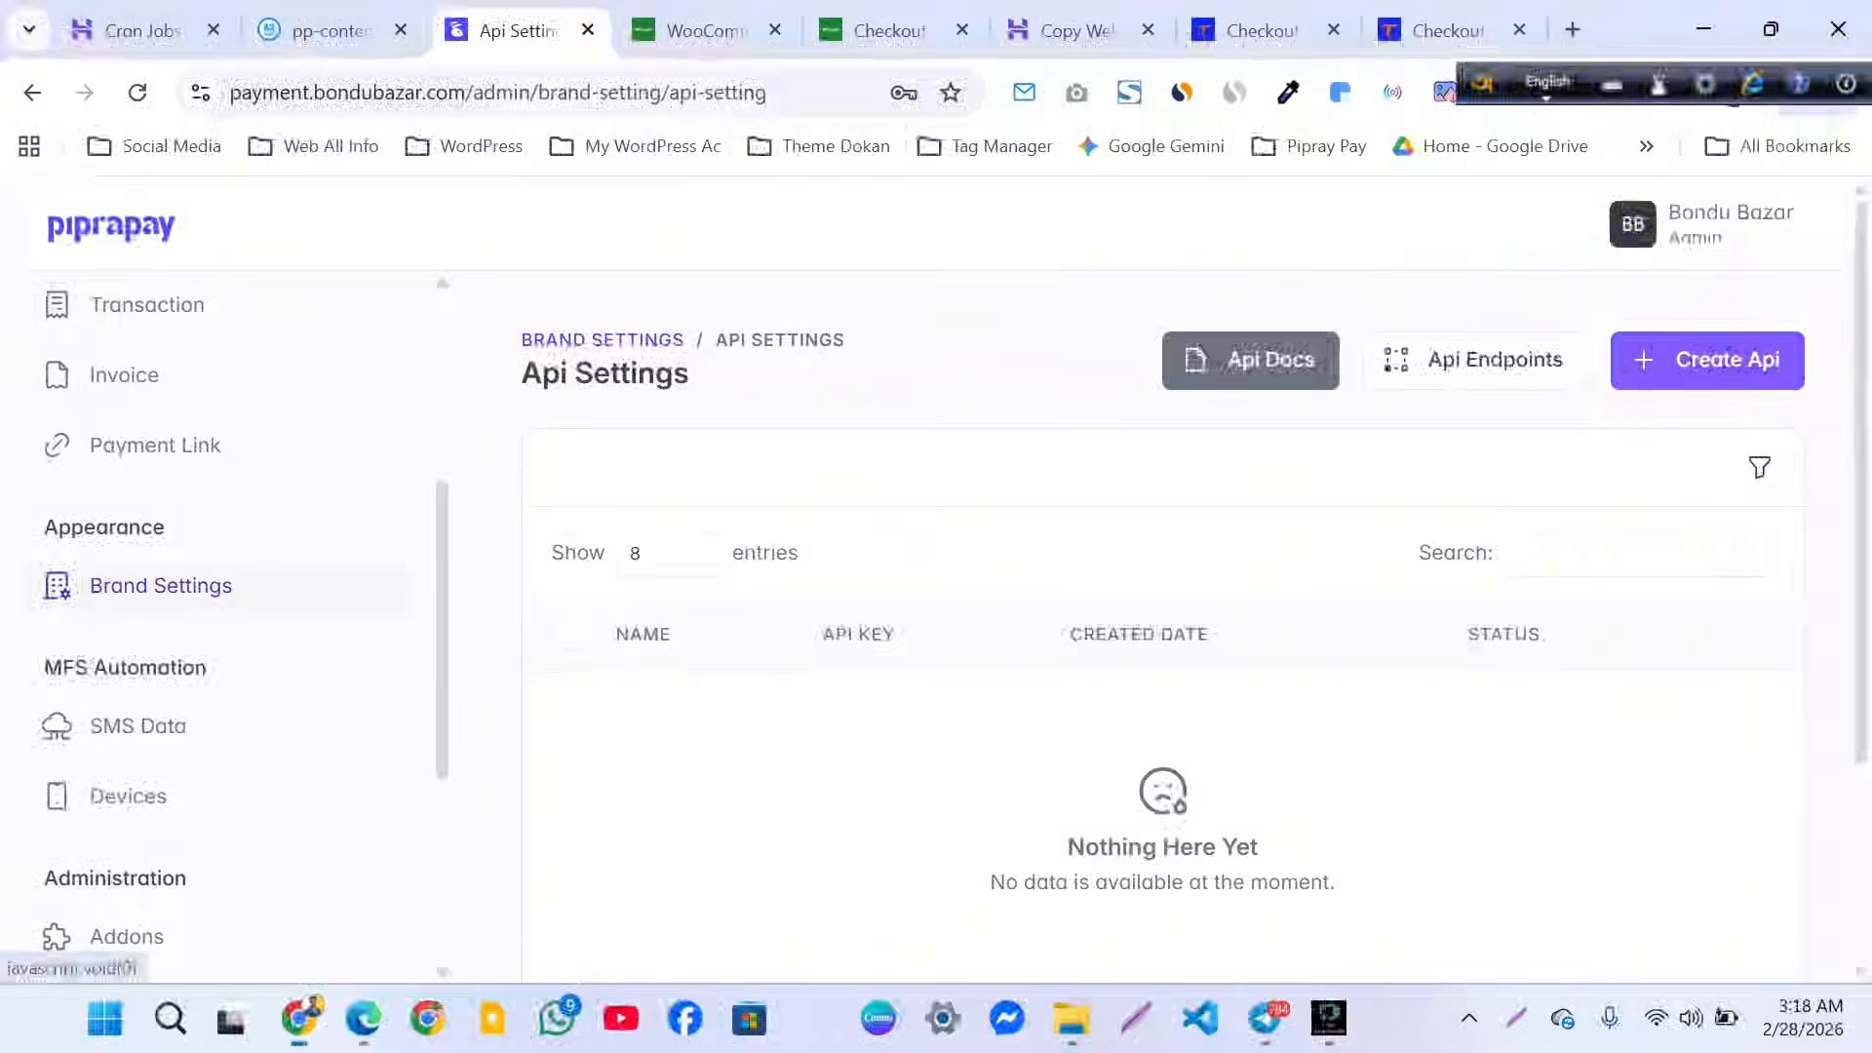
left_click(1707, 360)
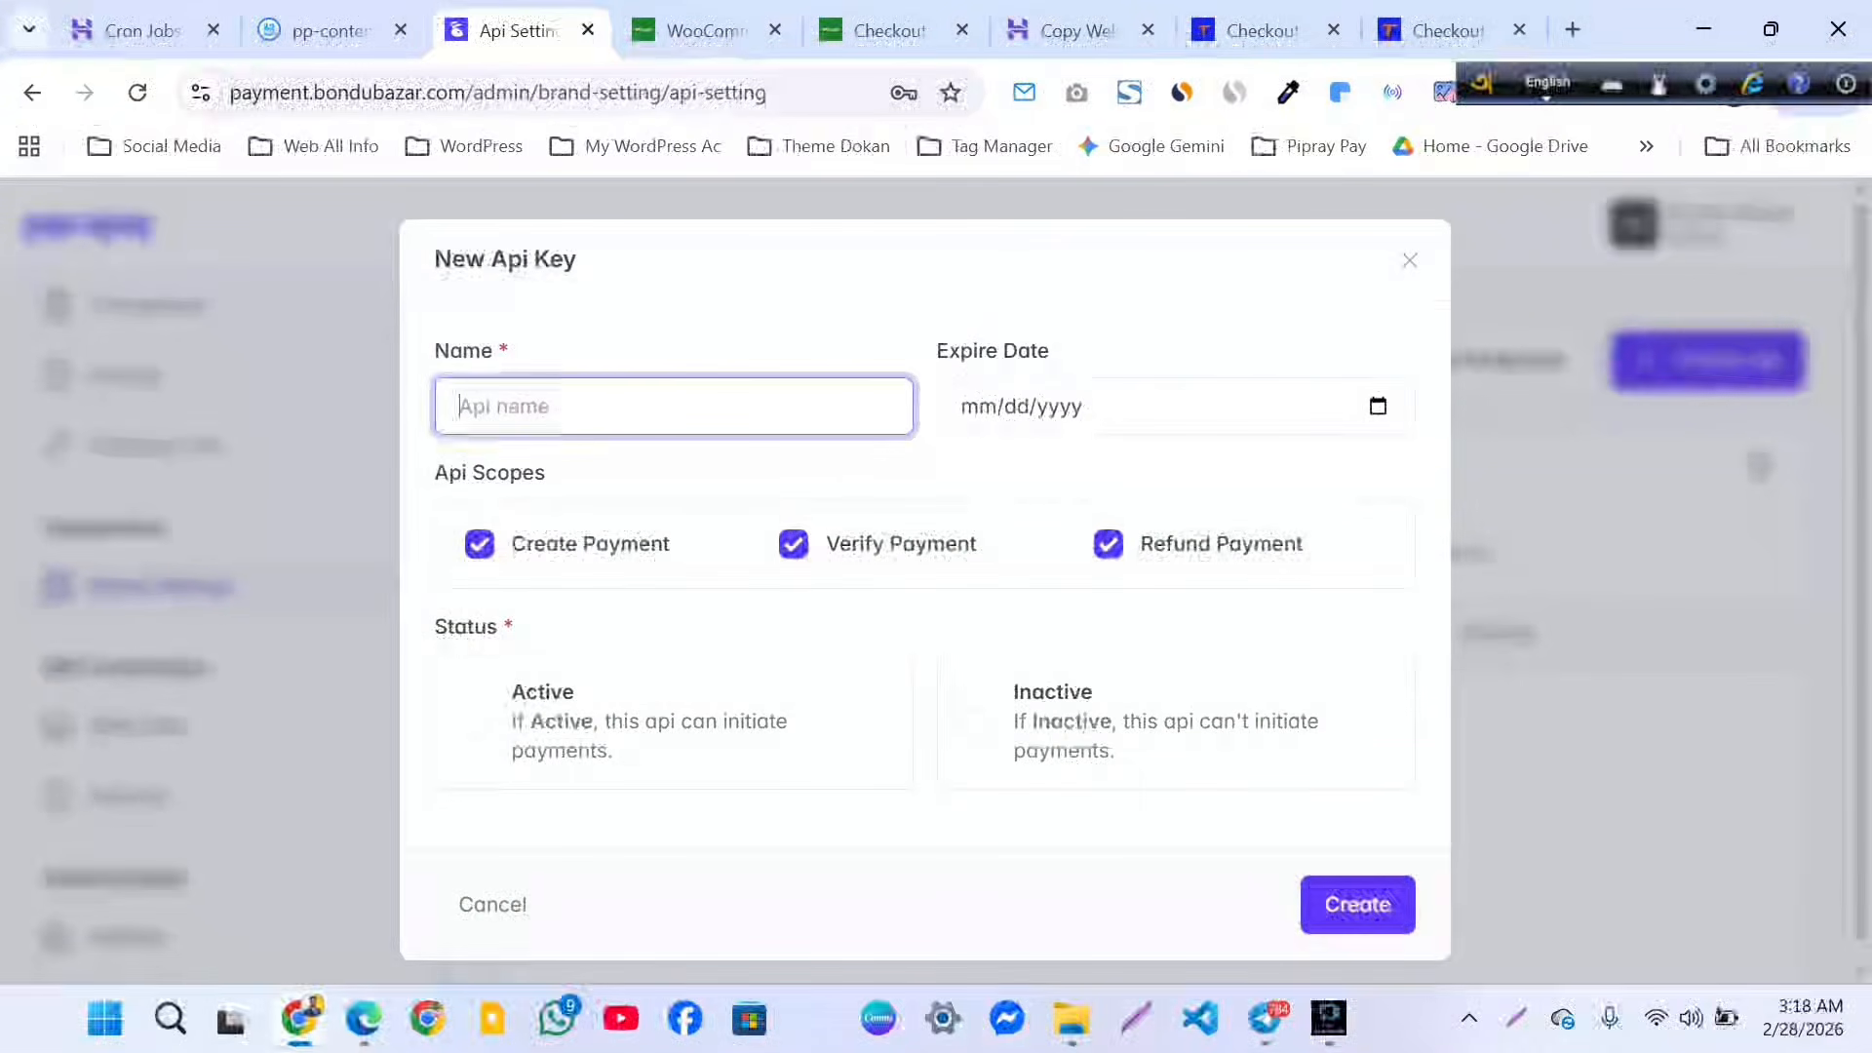
type("api")
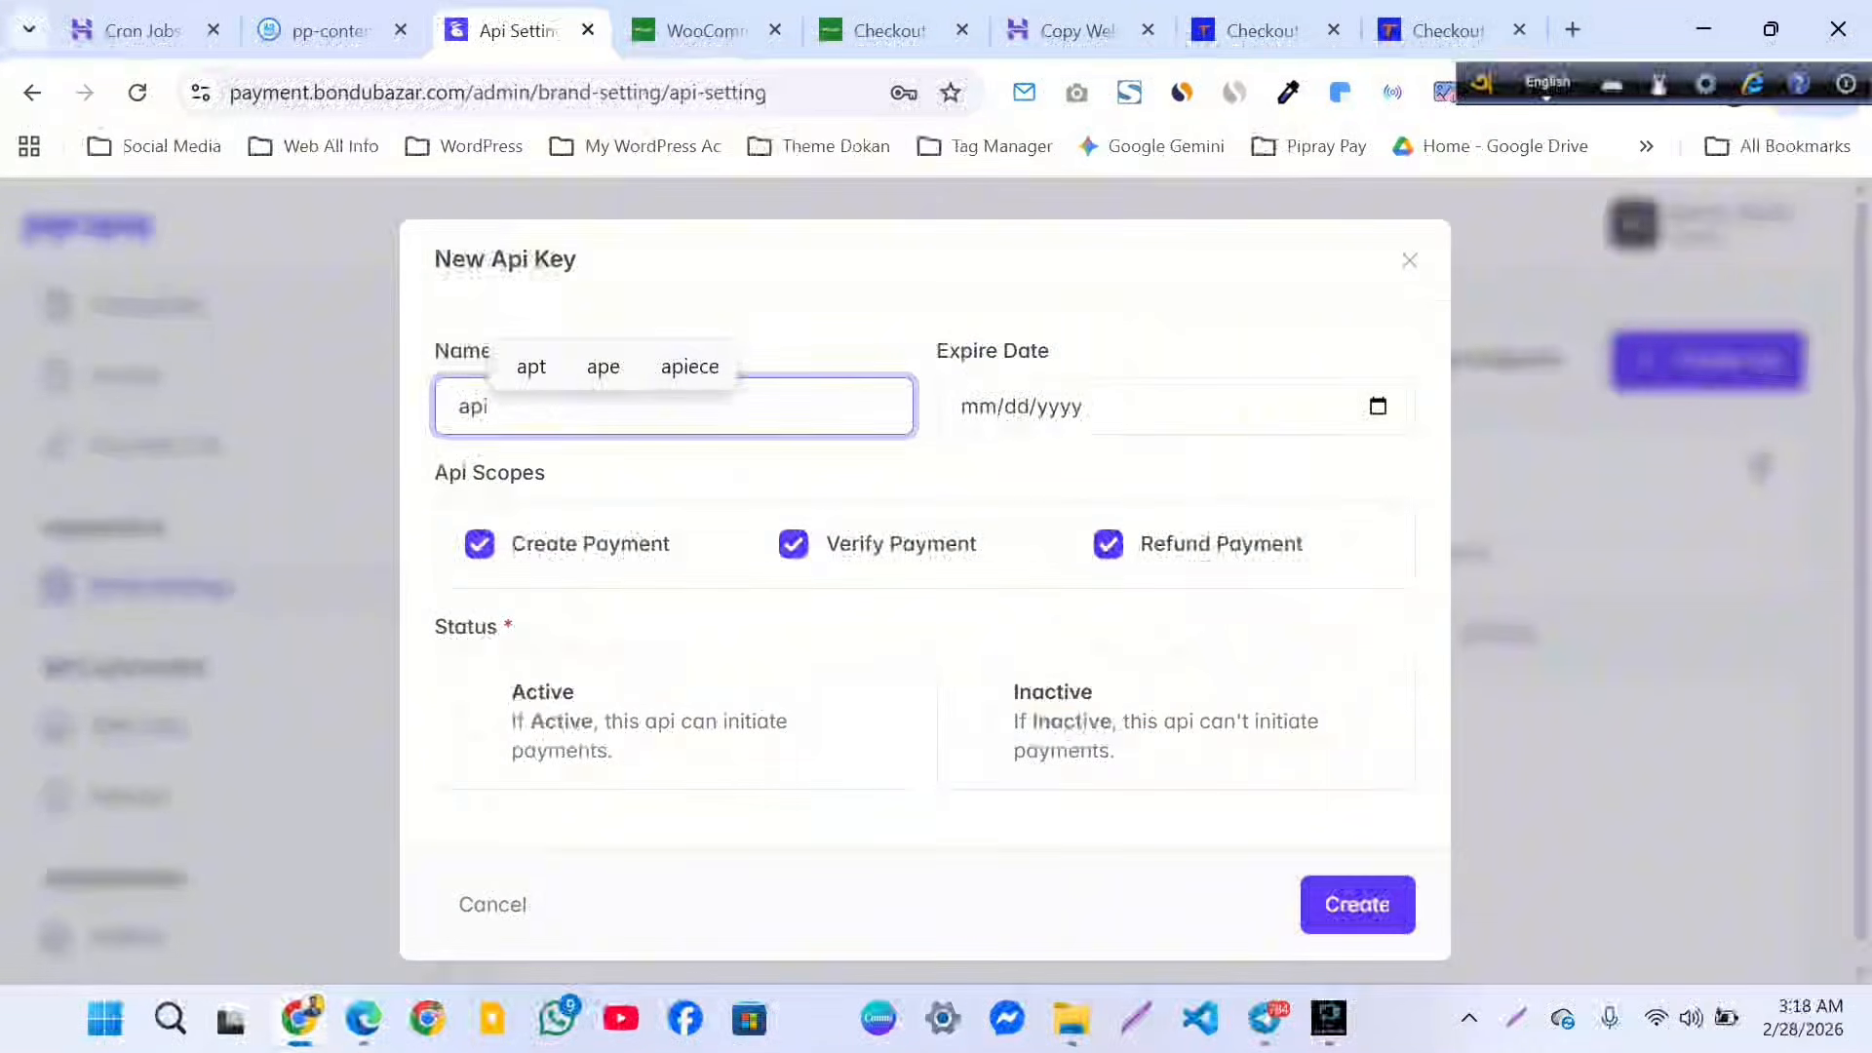
left_click(649, 722)
left_click(1359, 905)
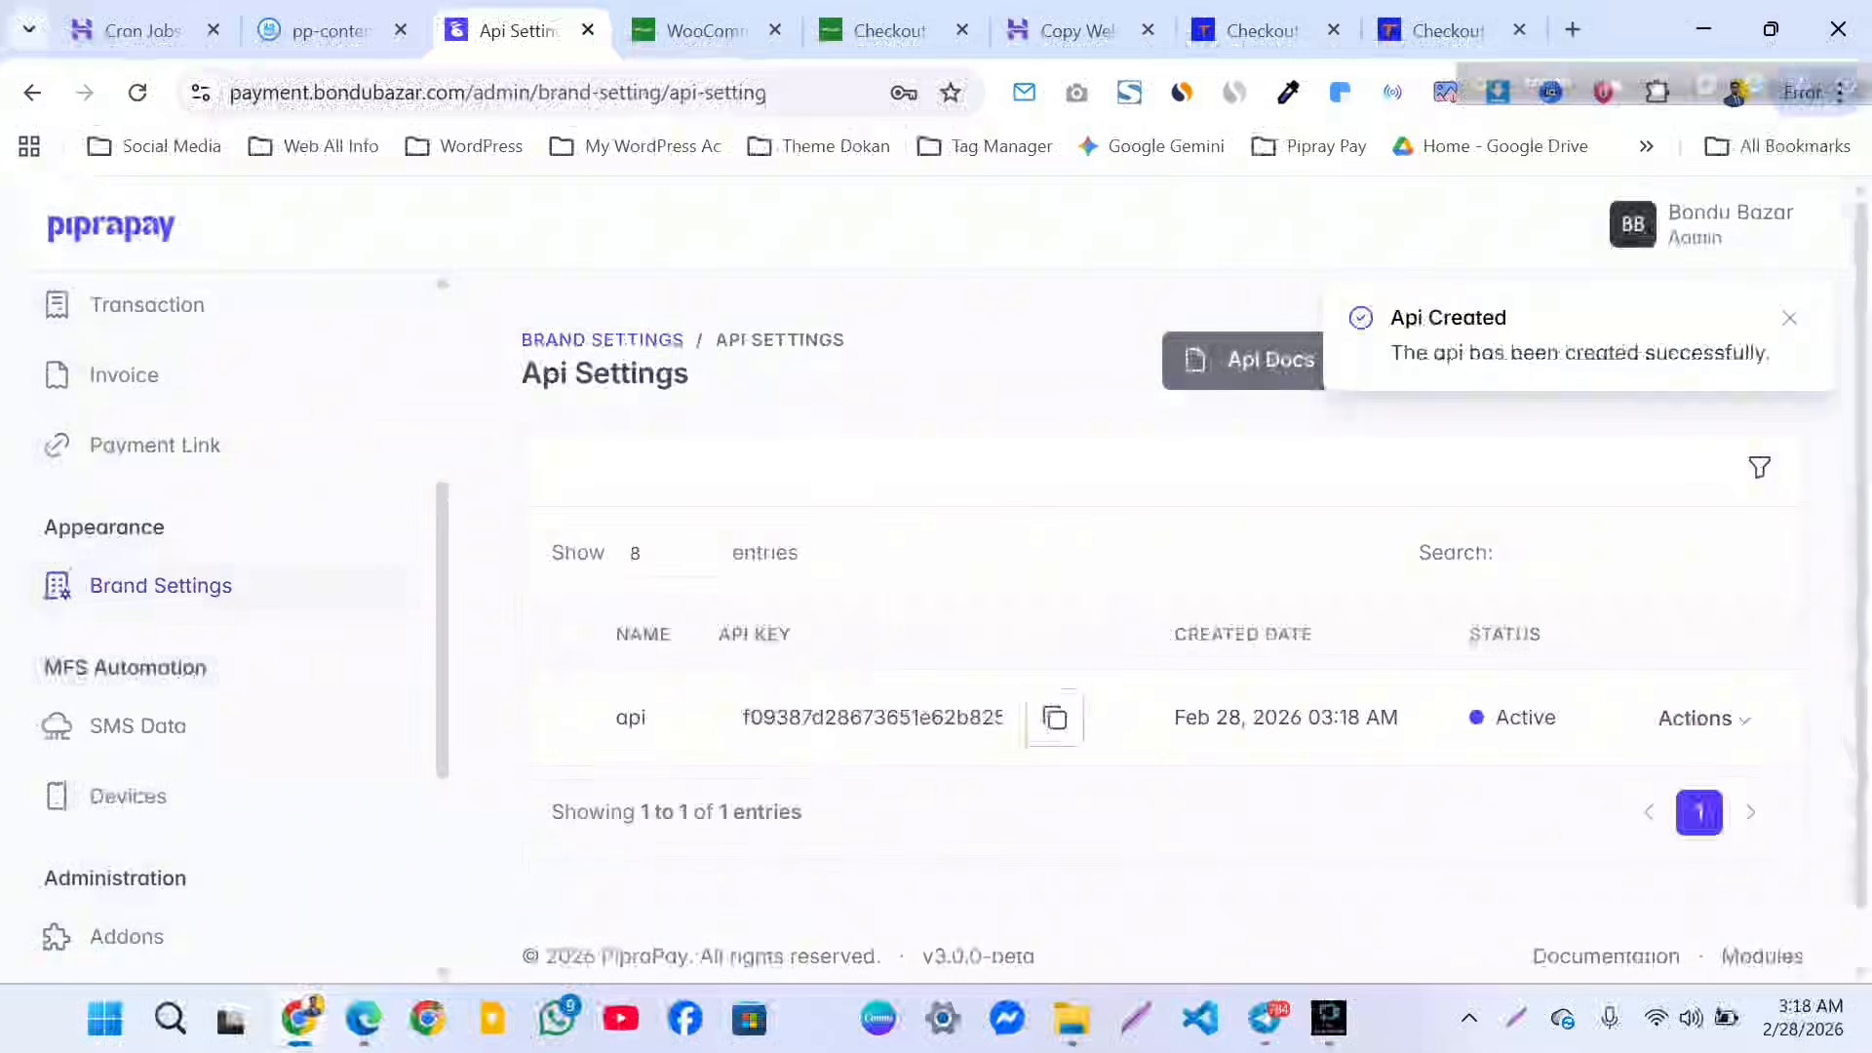
Copy the new API key and paste it as the API Key in bondubazar.com's PipraPay gateway settings.
left_click(1054, 718)
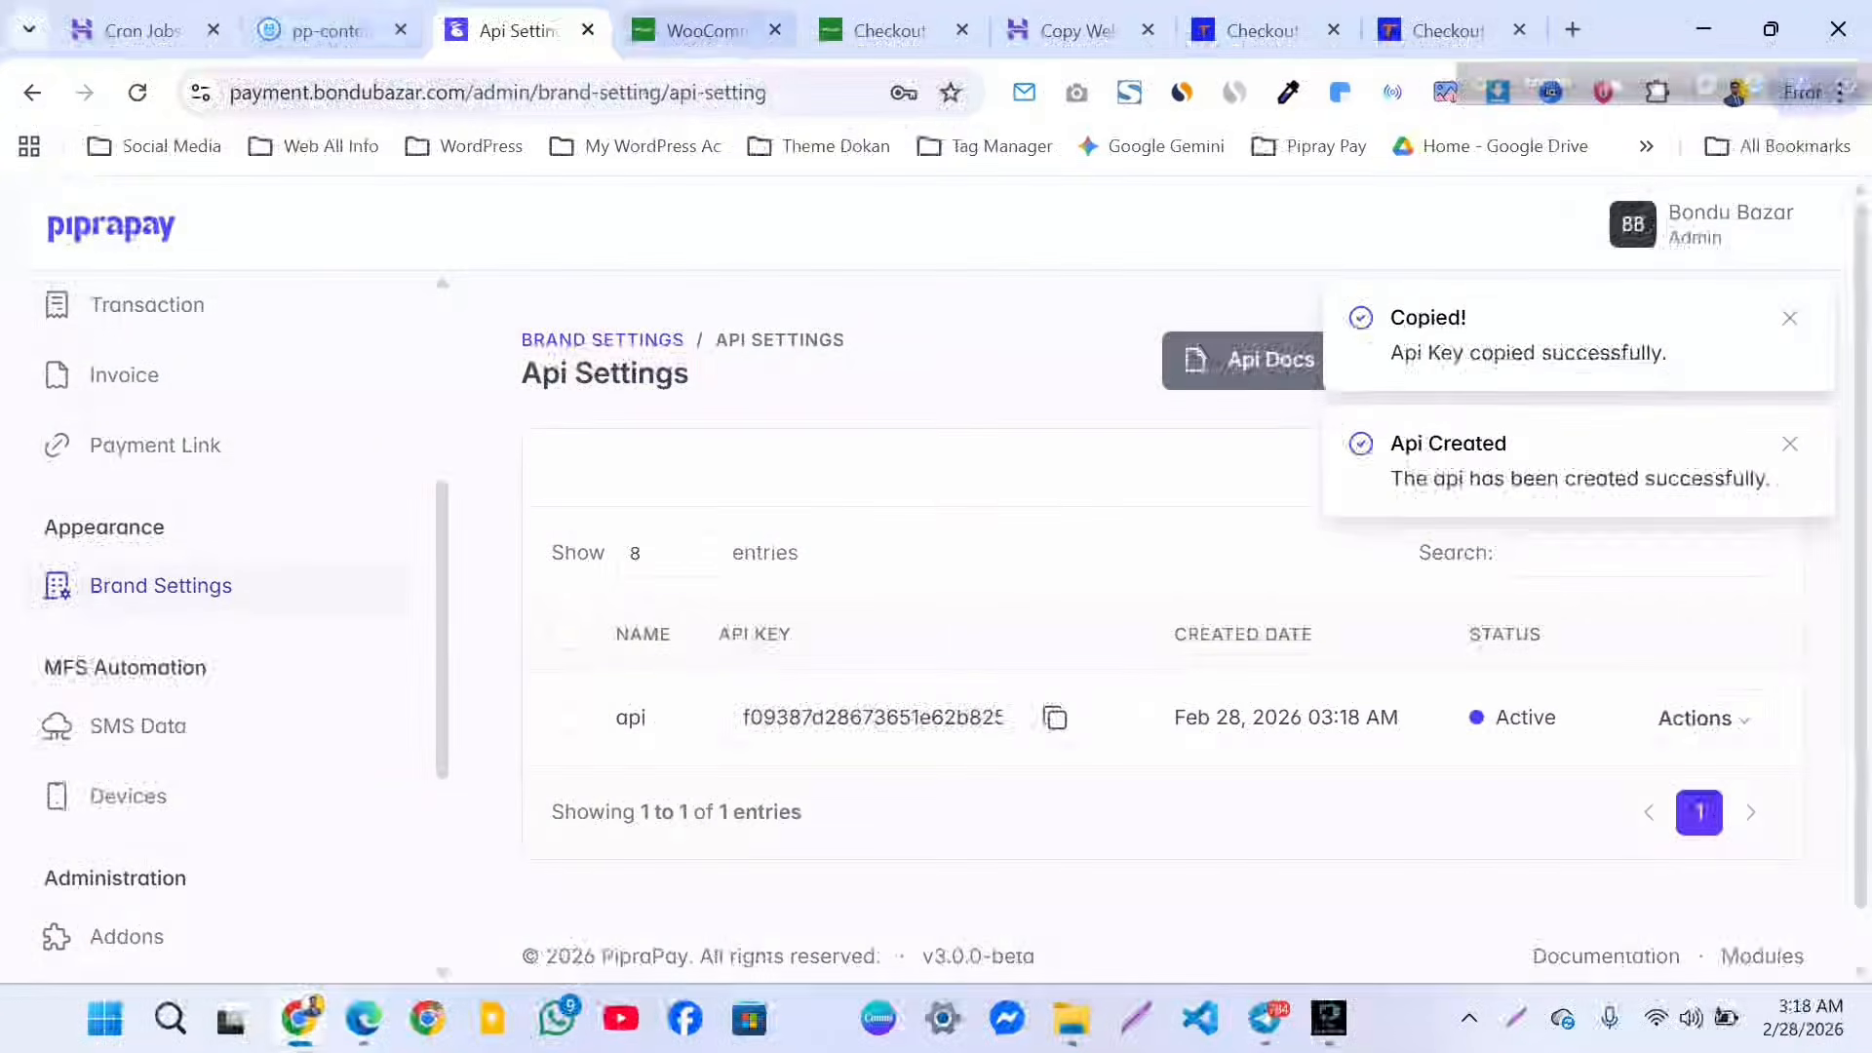
left_click(702, 31)
left_click(729, 533)
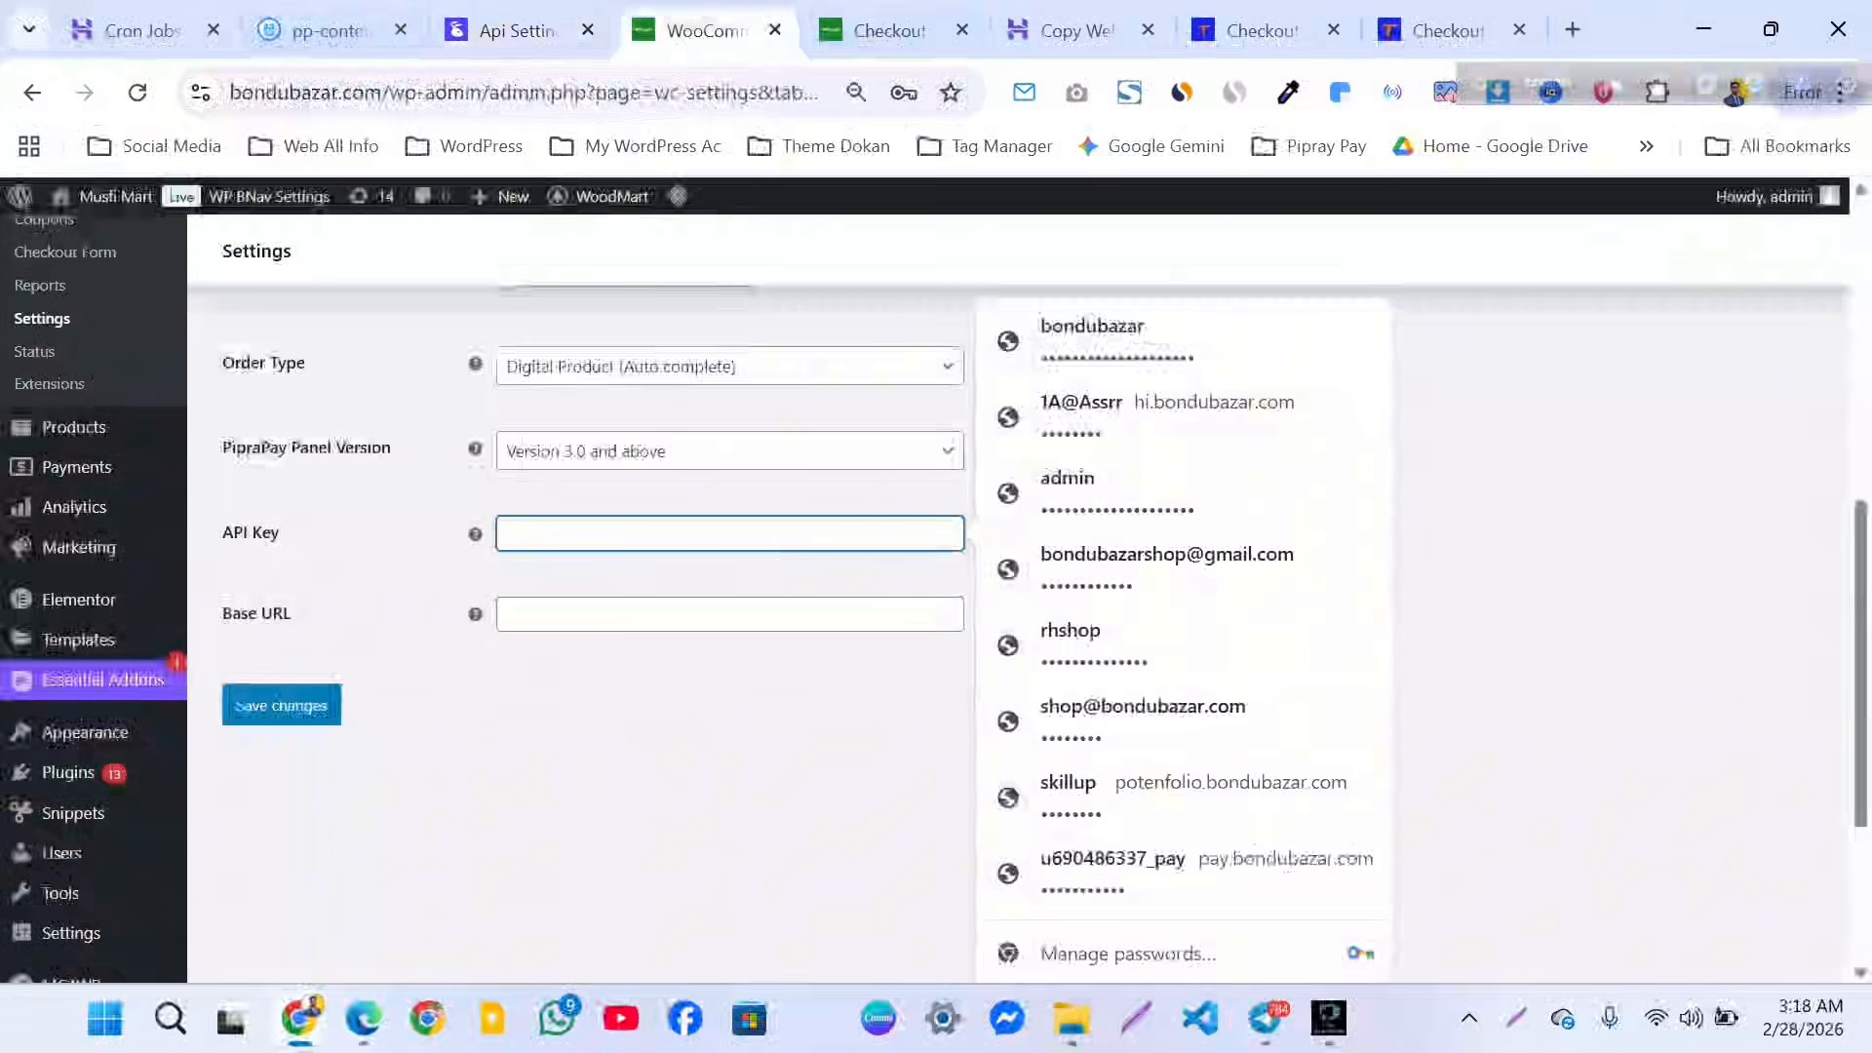
key("ctrl+v")
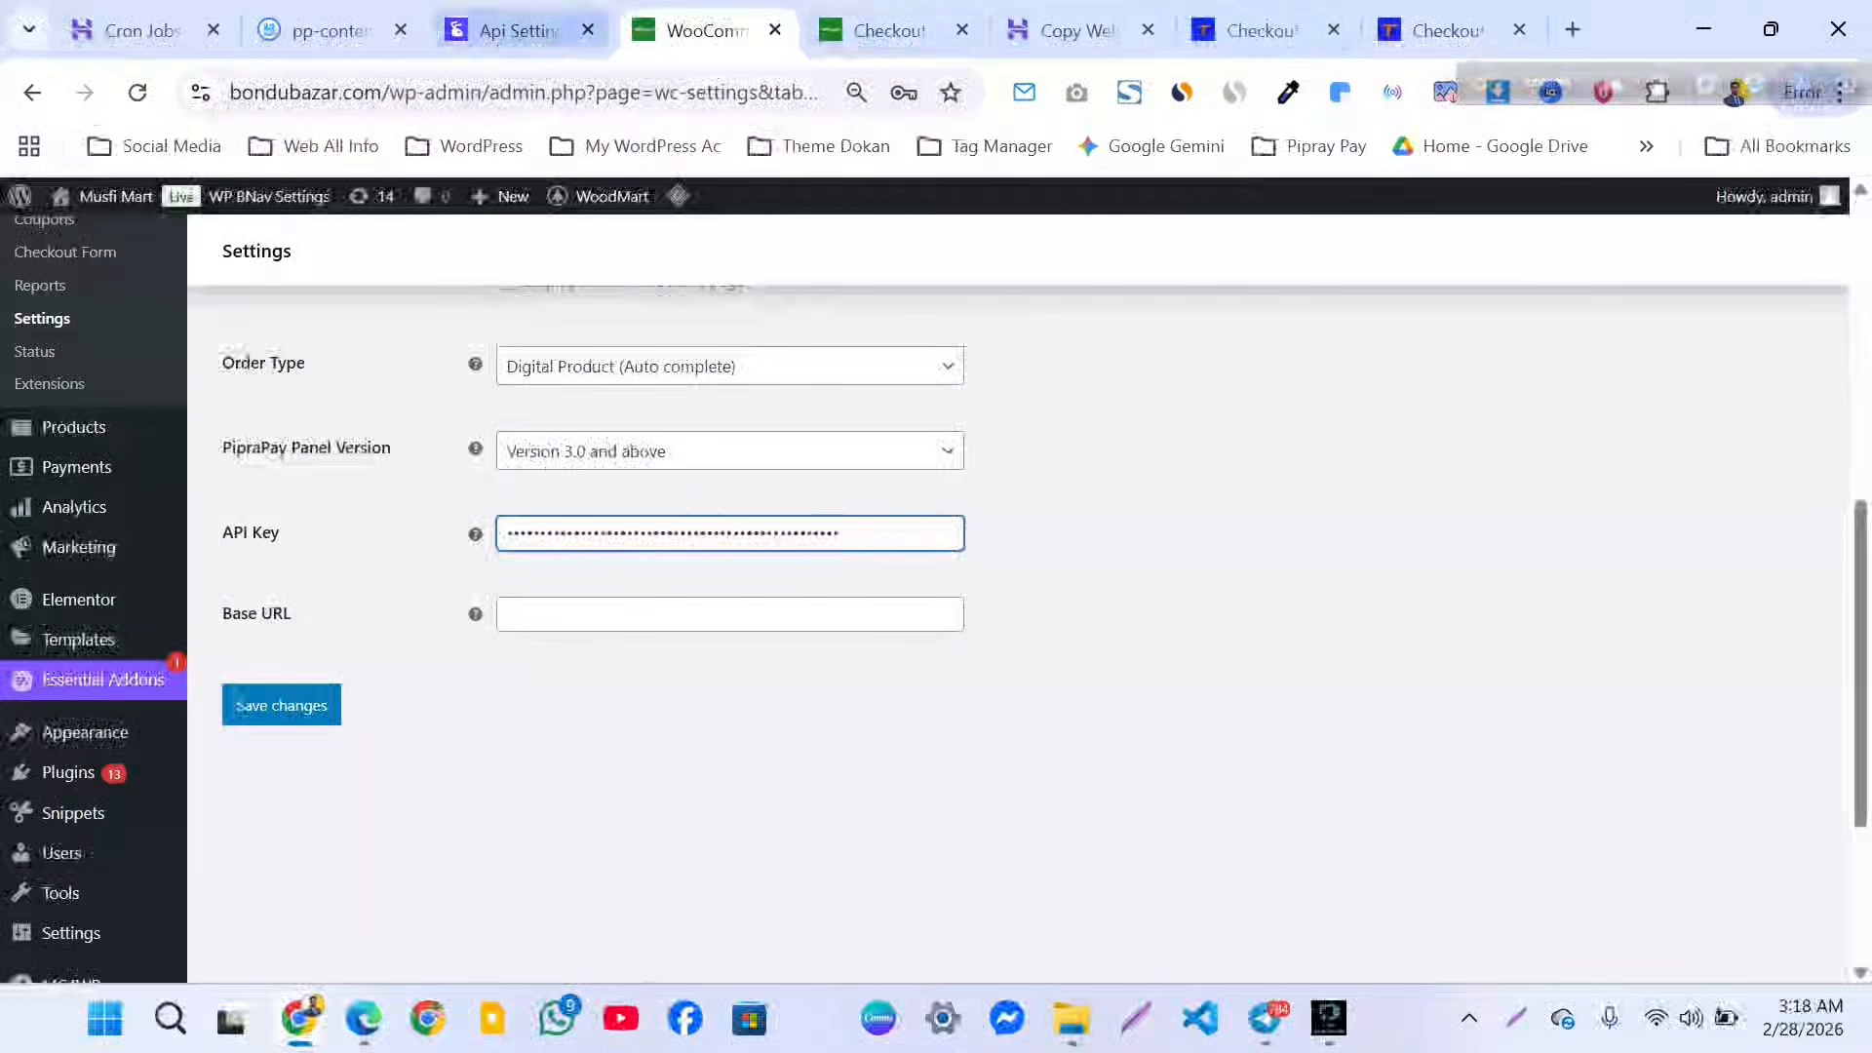
left_click(518, 30)
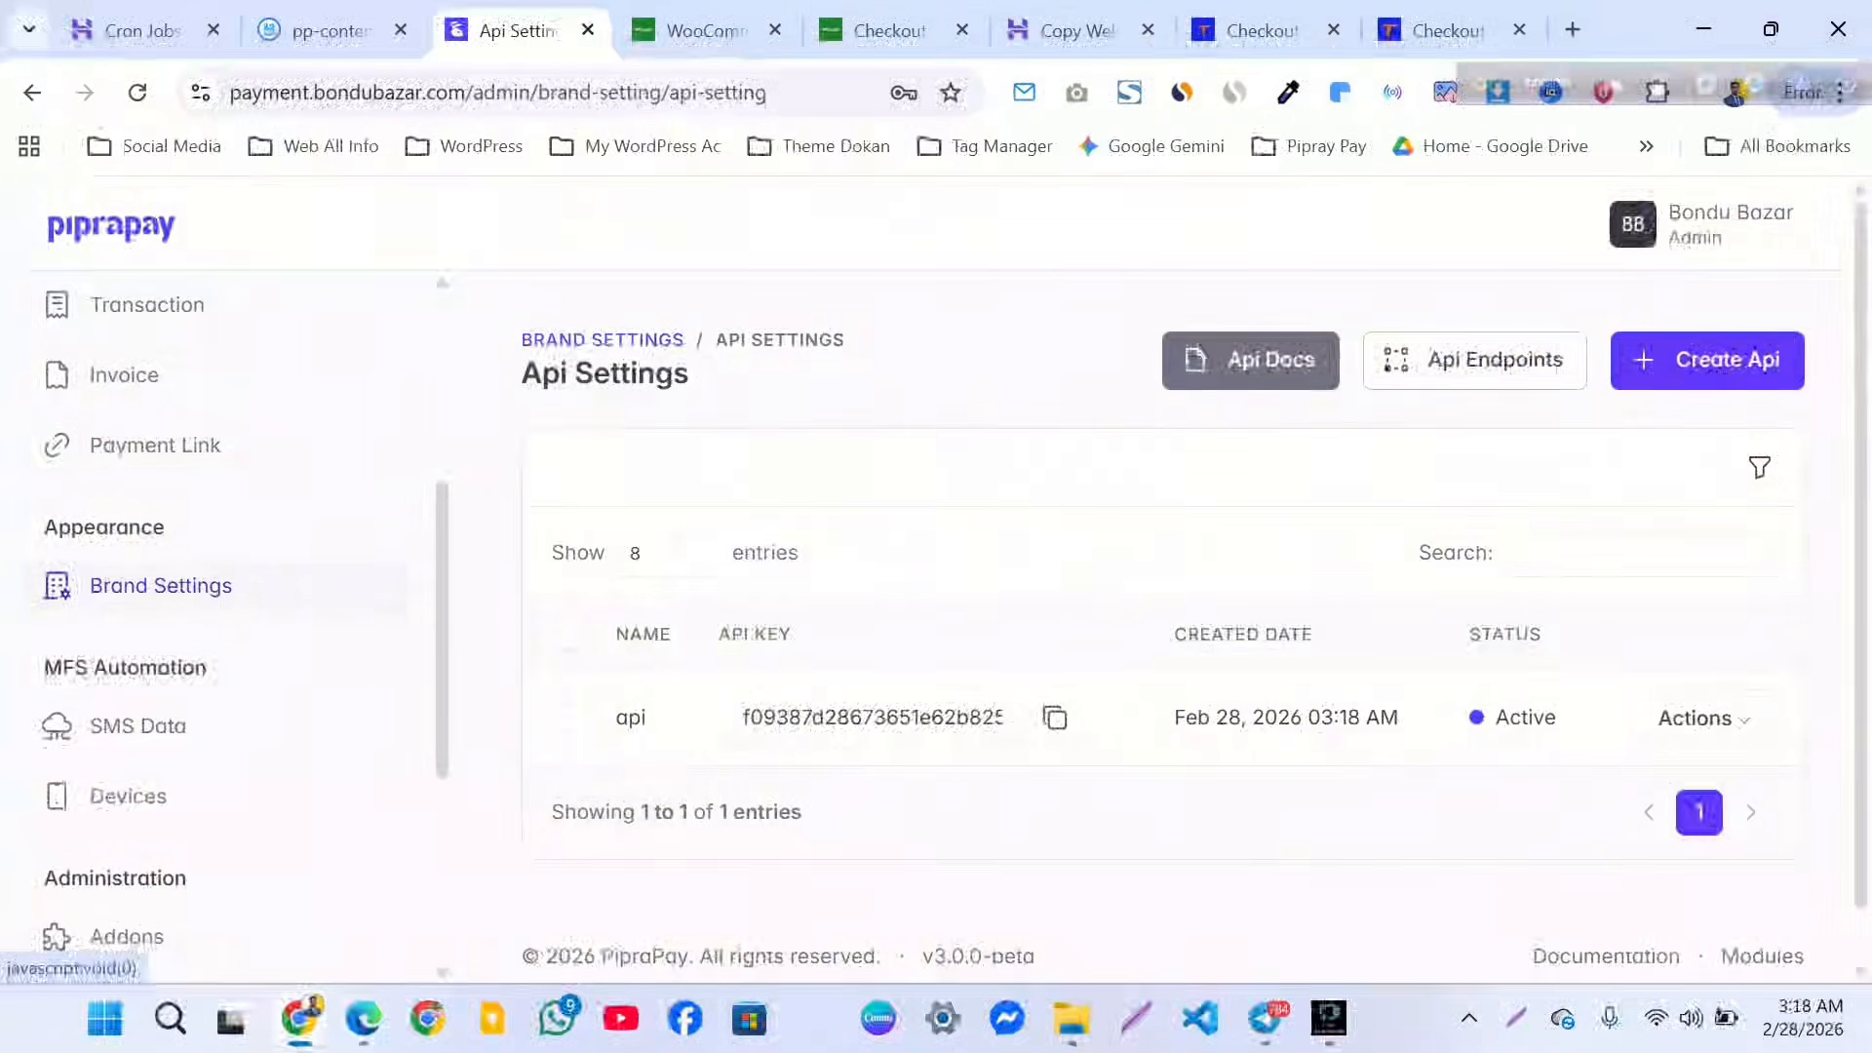
left_click(1475, 360)
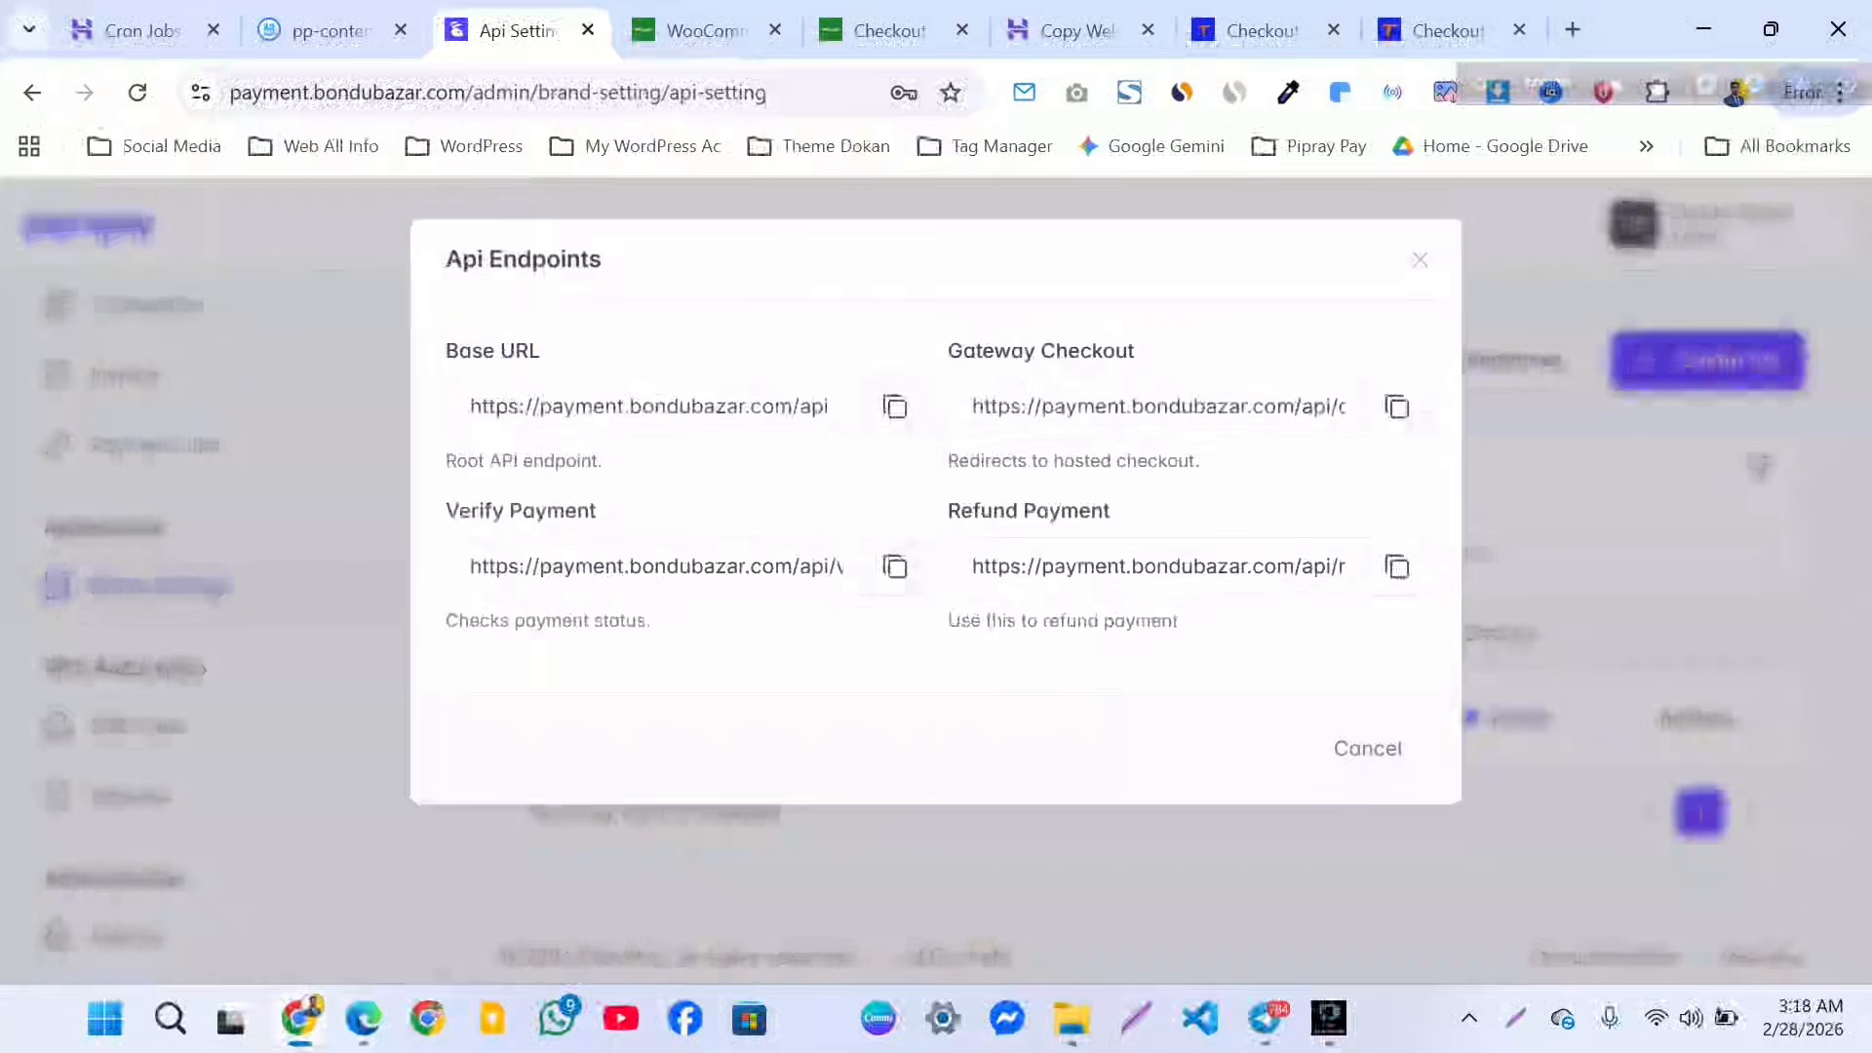
left_click(895, 407)
left_click(337, 31)
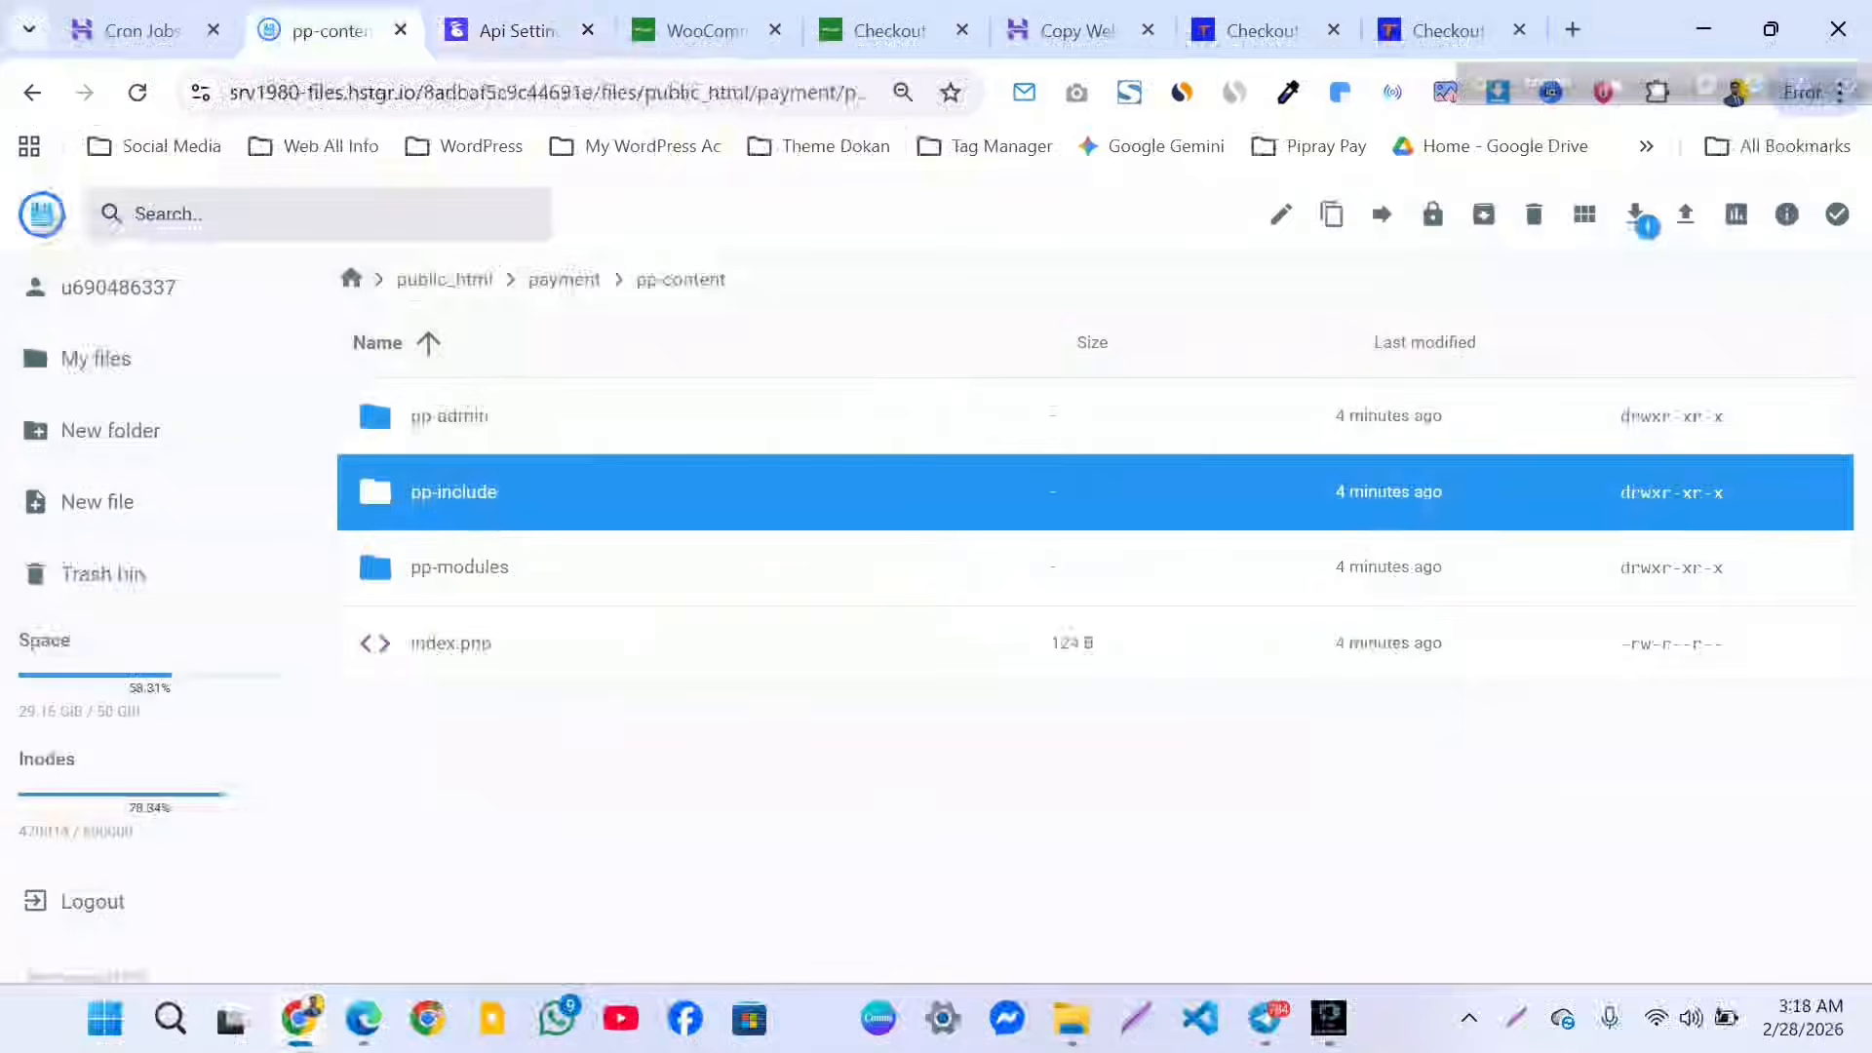
left_click(704, 31)
left_click(730, 614)
key("ctrl+v")
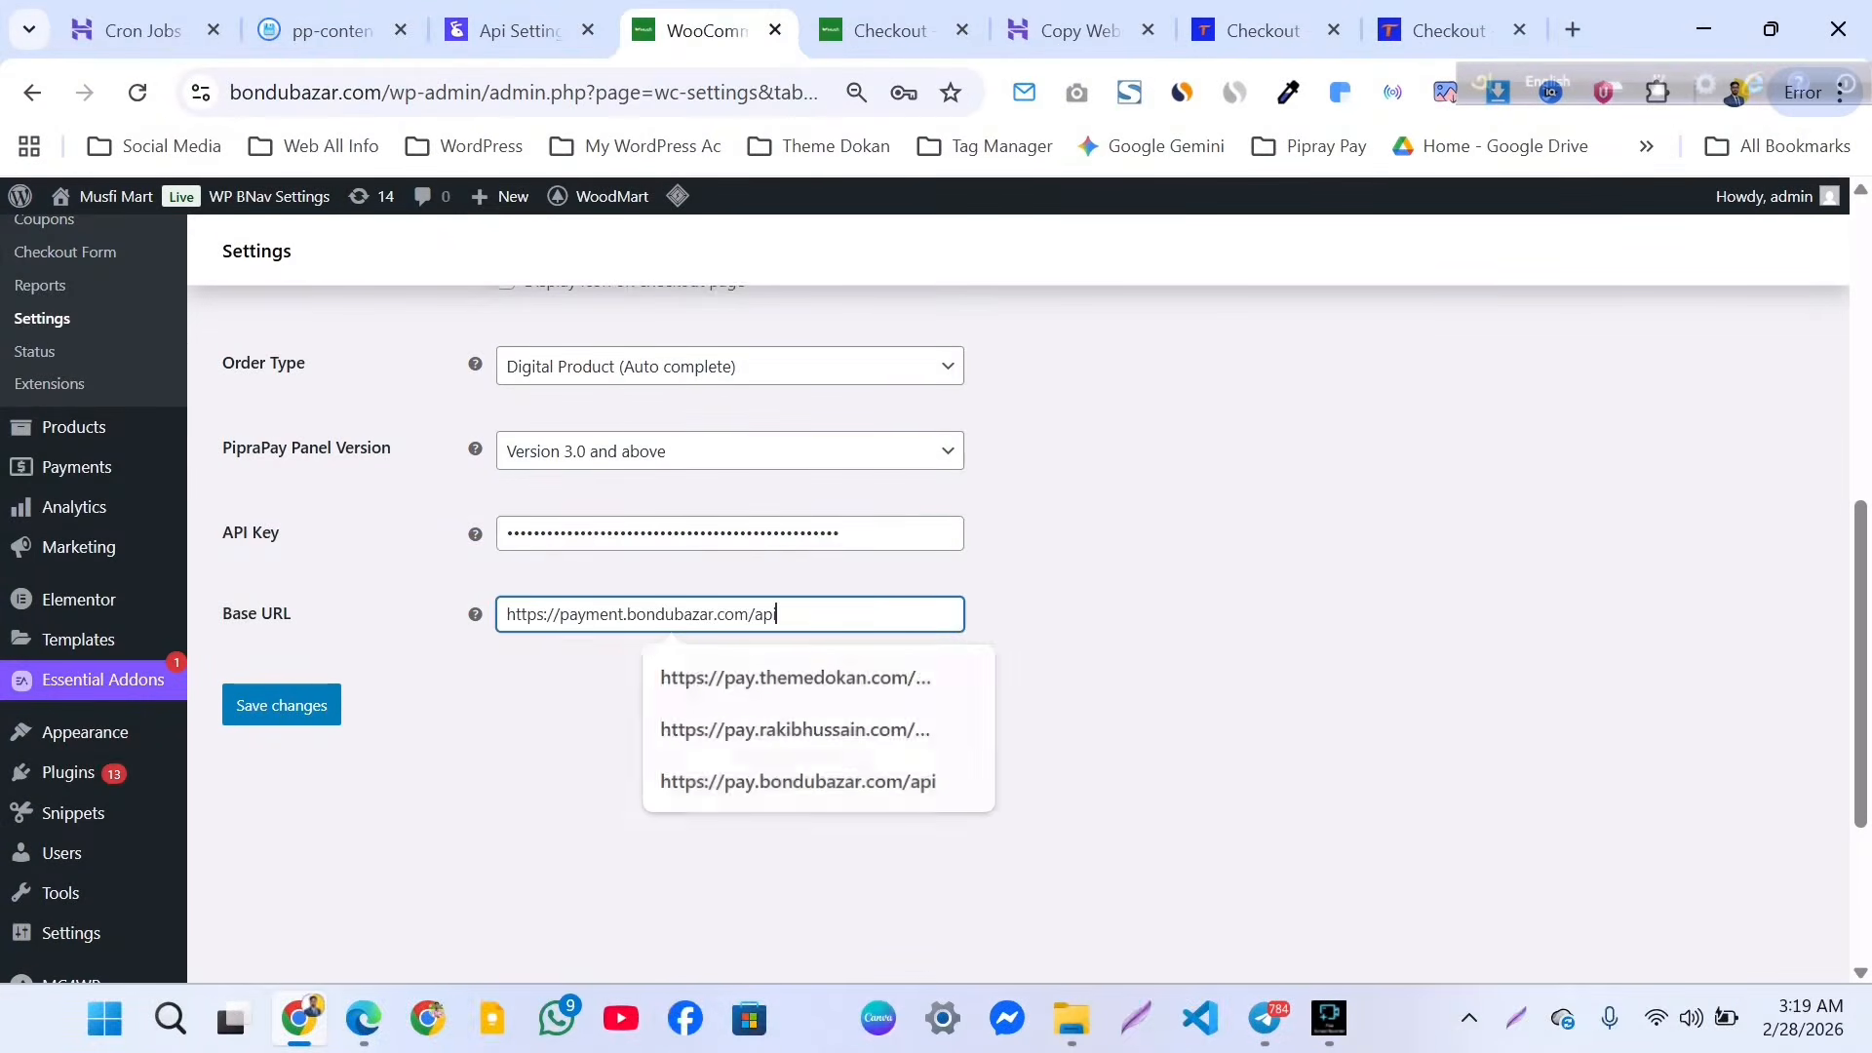
left_click(282, 704)
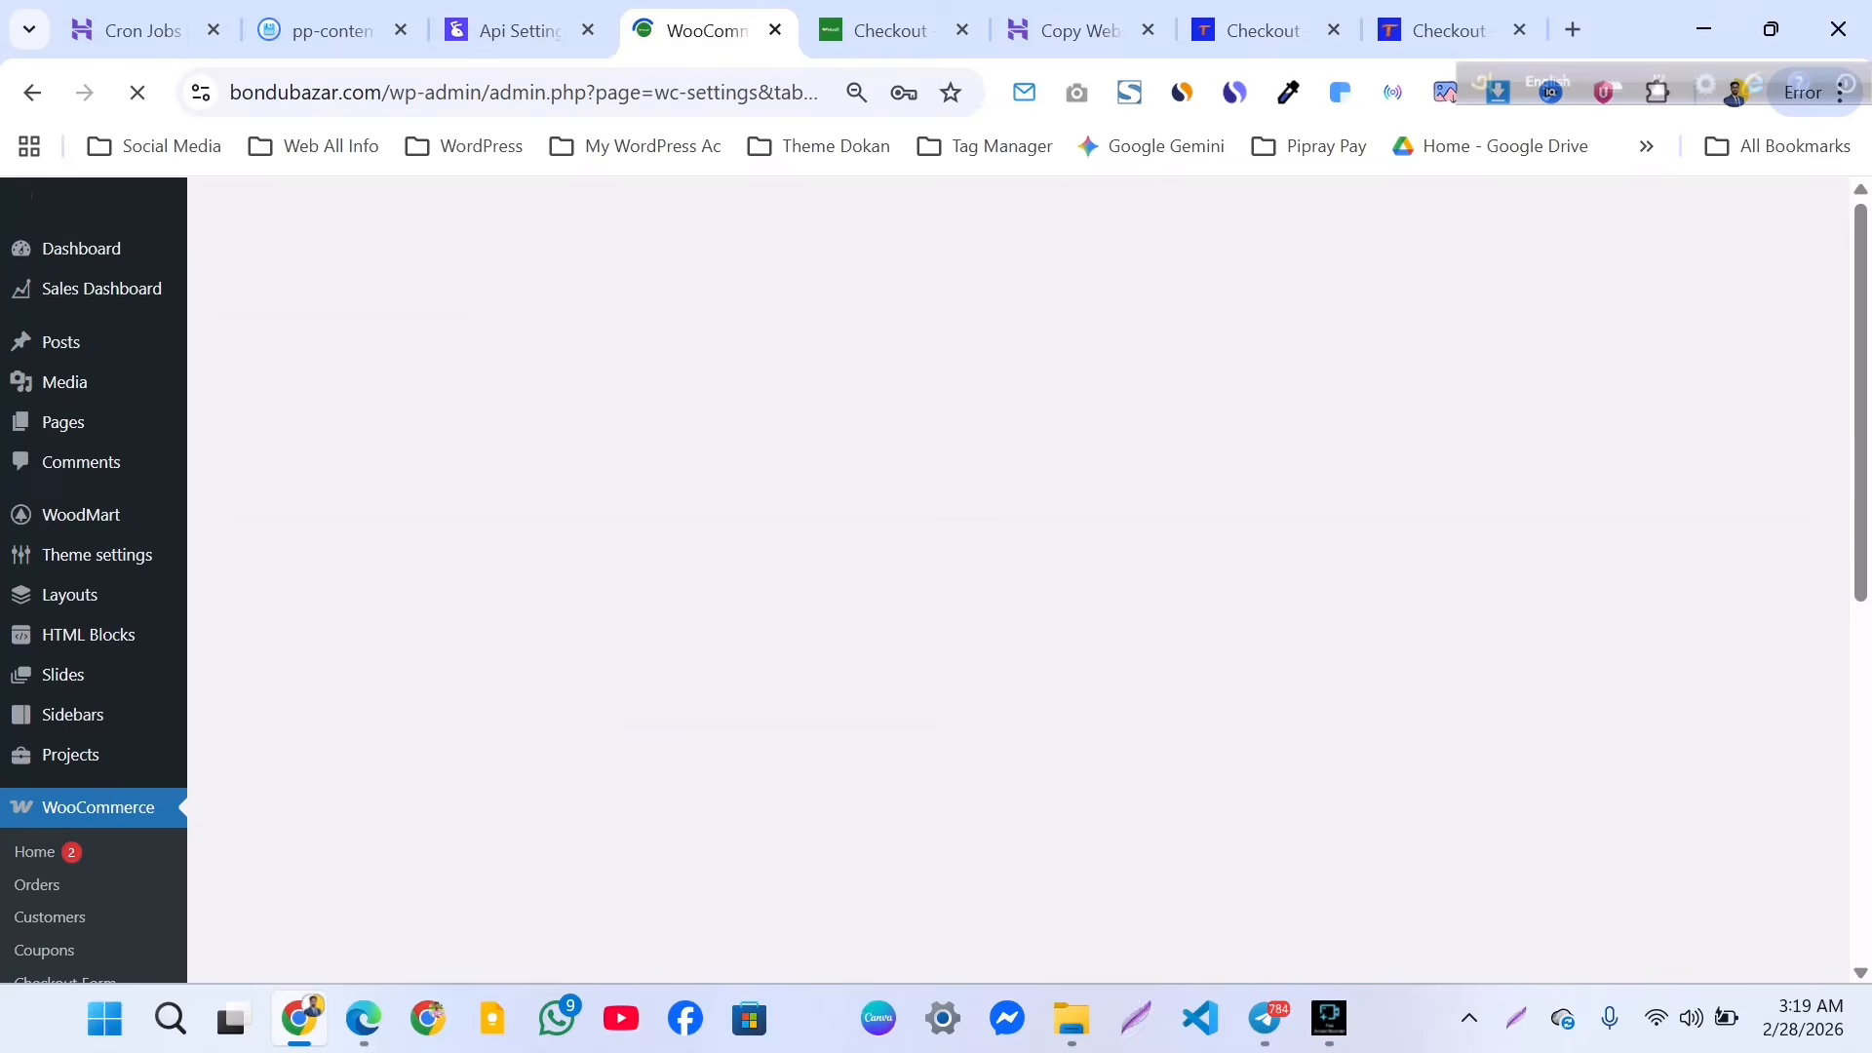
Reload bondubazar.com's checkout and try to place the order with Online Payment.
left_click(1258, 30)
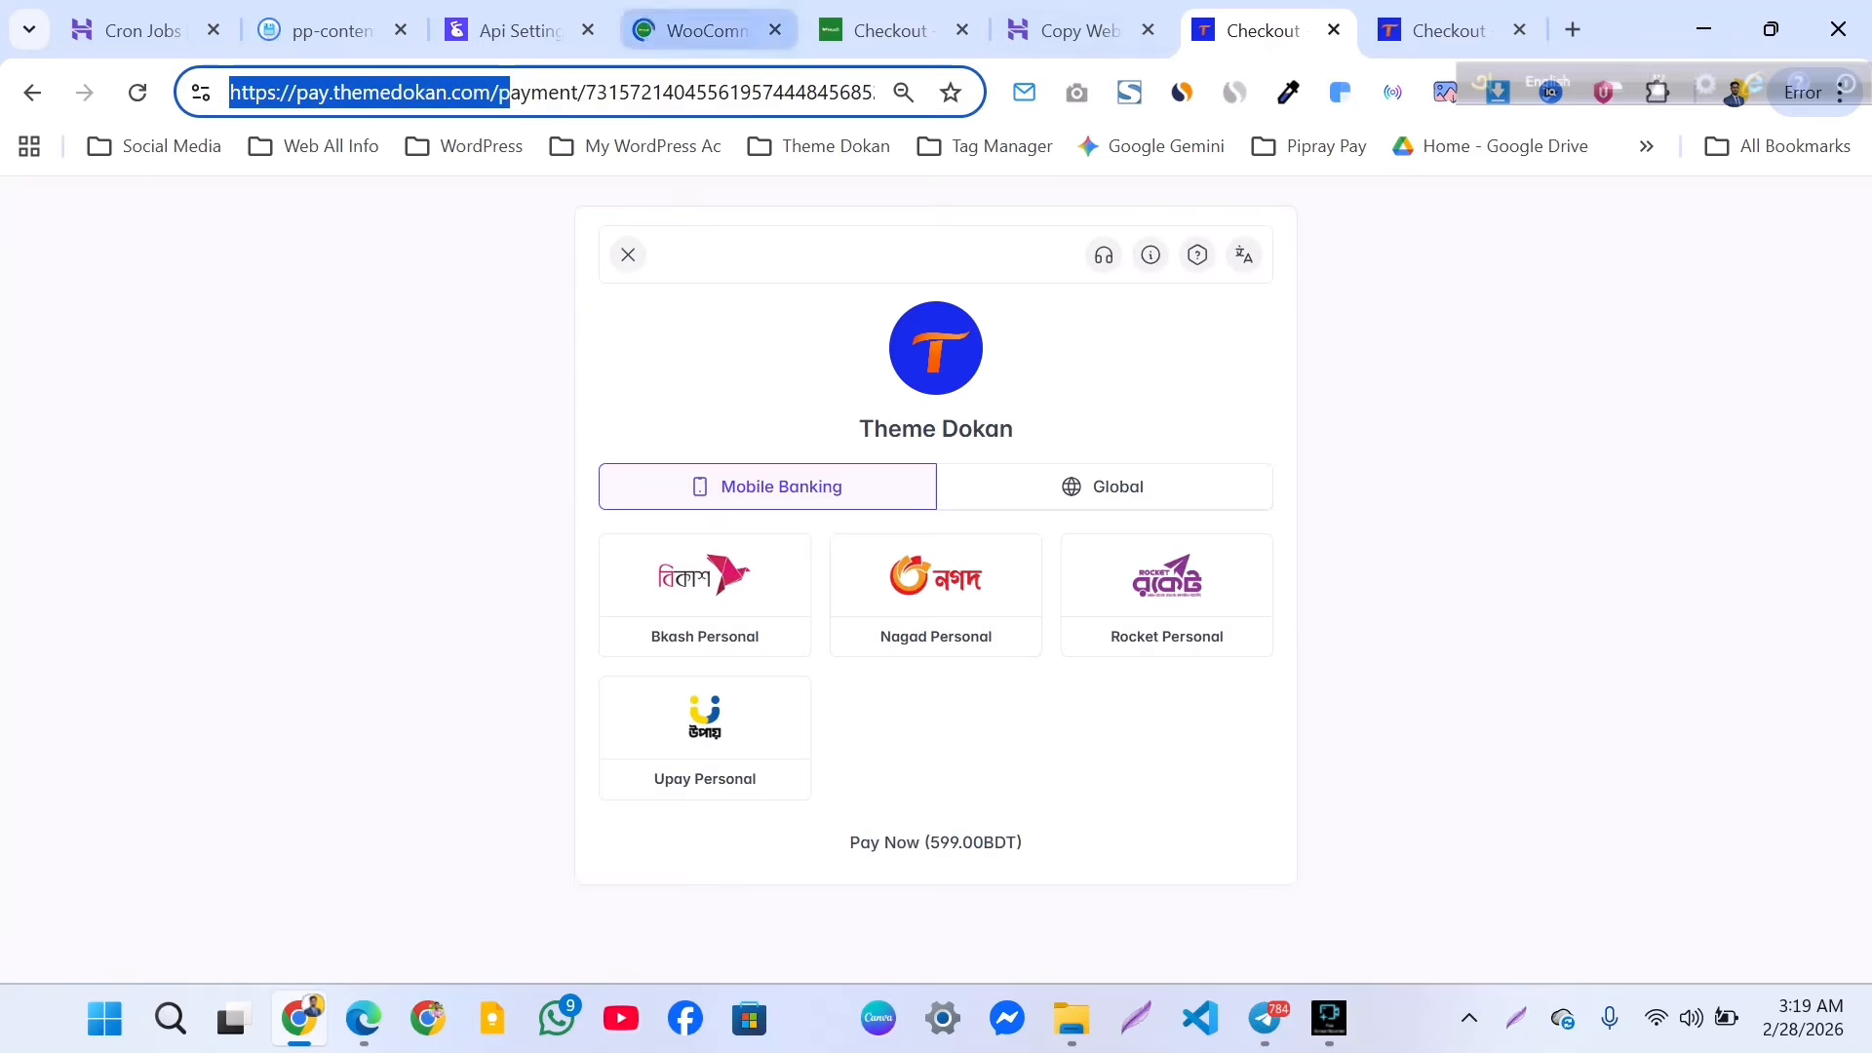
left_click(706, 30)
key("ctrl+Tab")
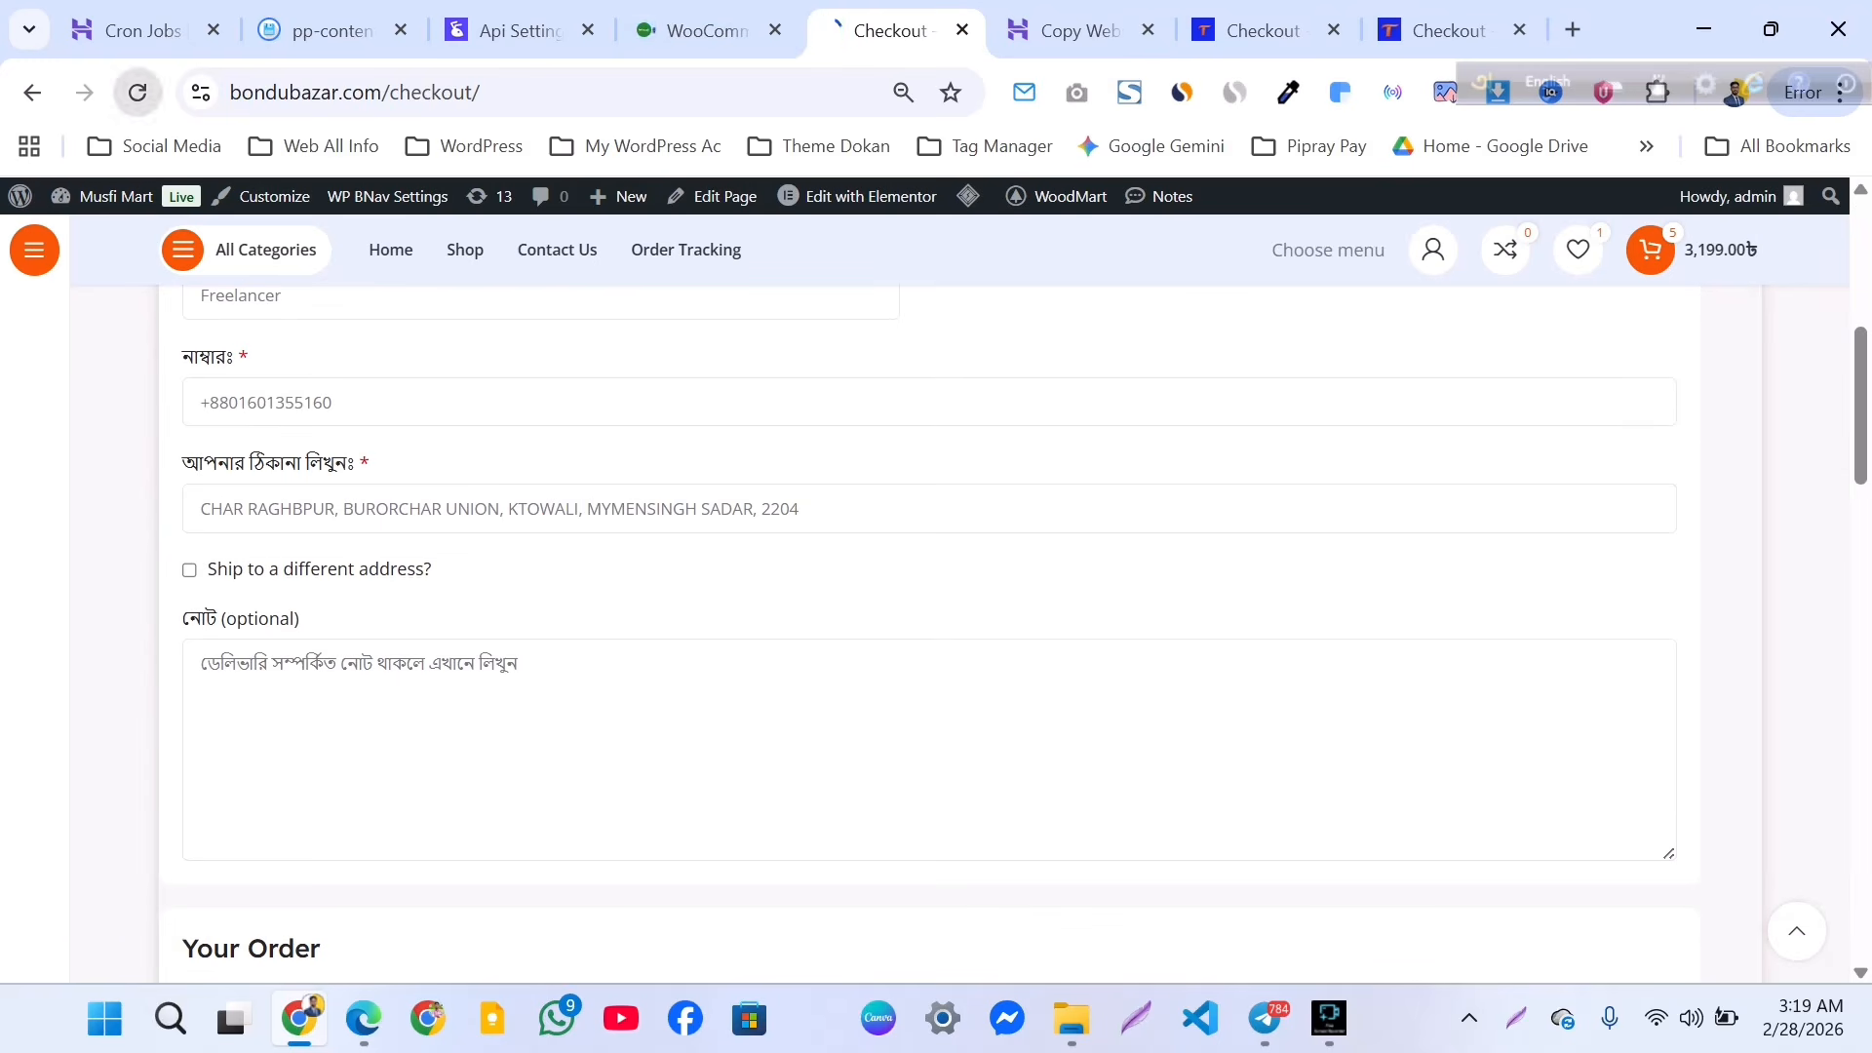
scroll(929, 585, "up", 3)
scroll(936, 585, "down", 10)
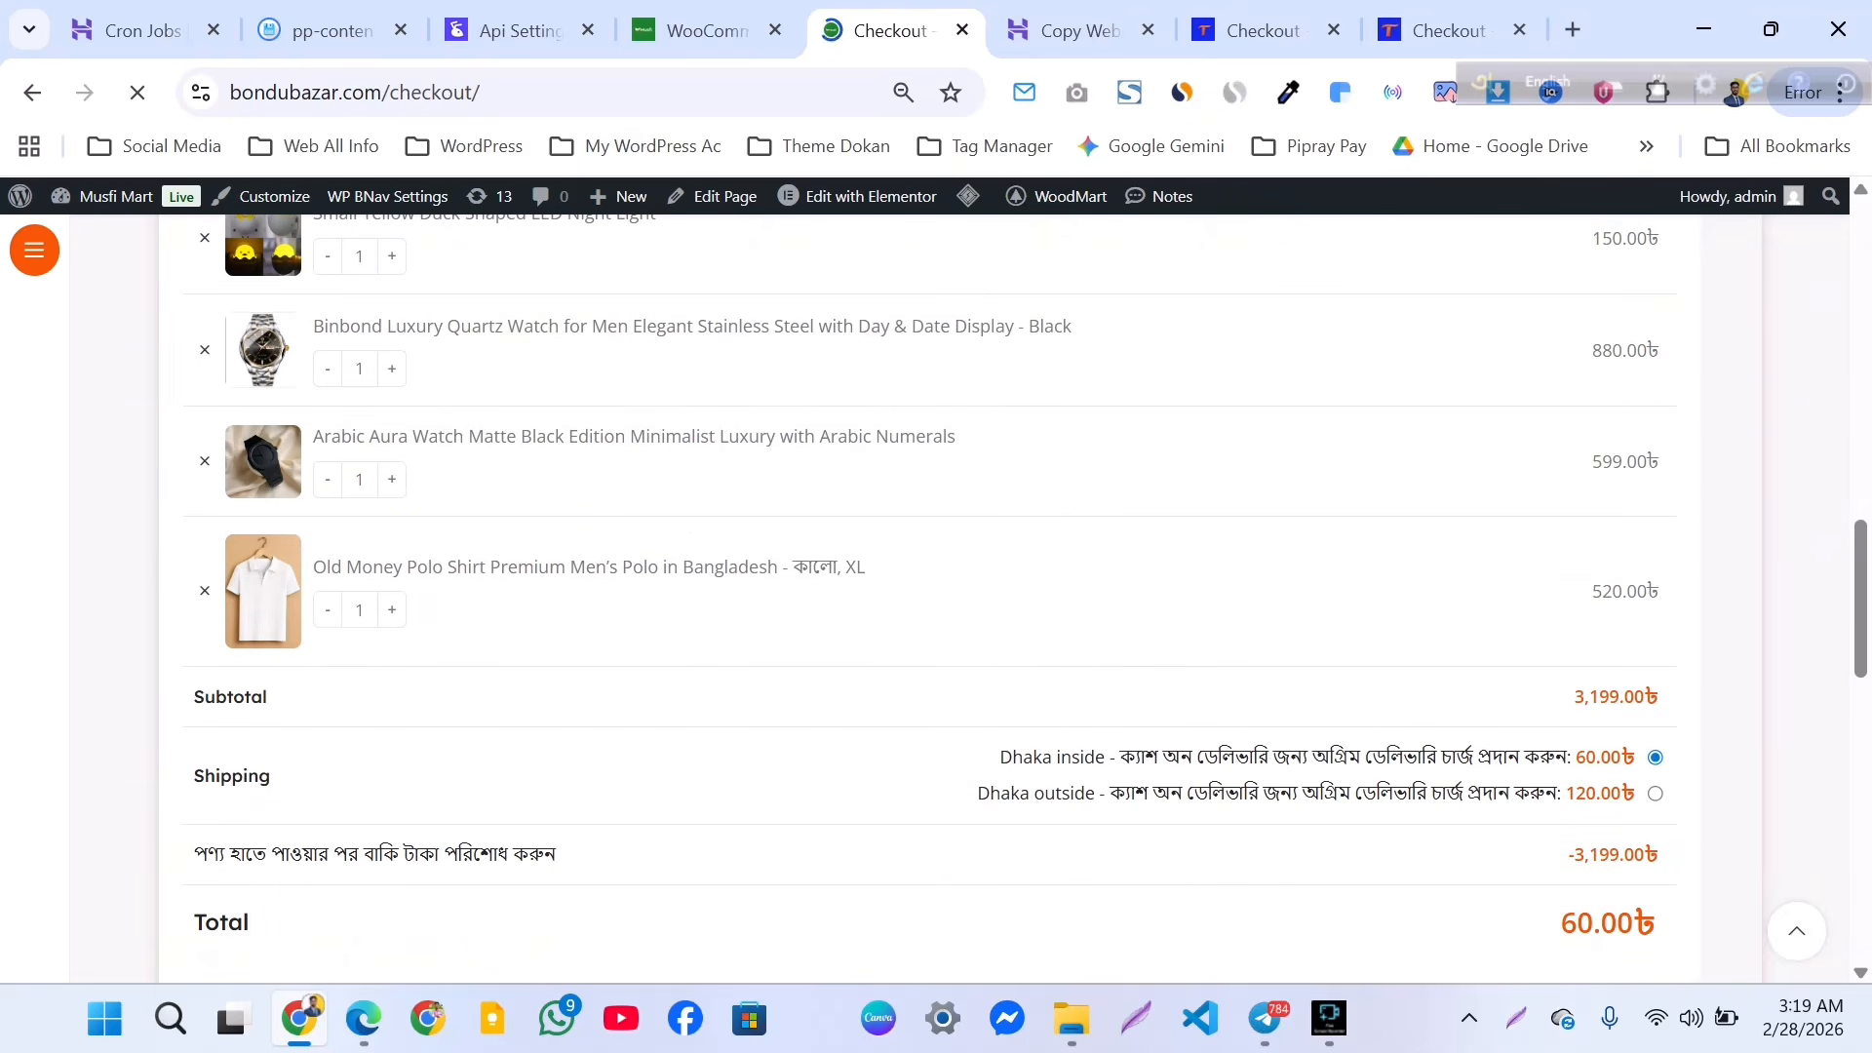
scroll(936, 585, "down", 8)
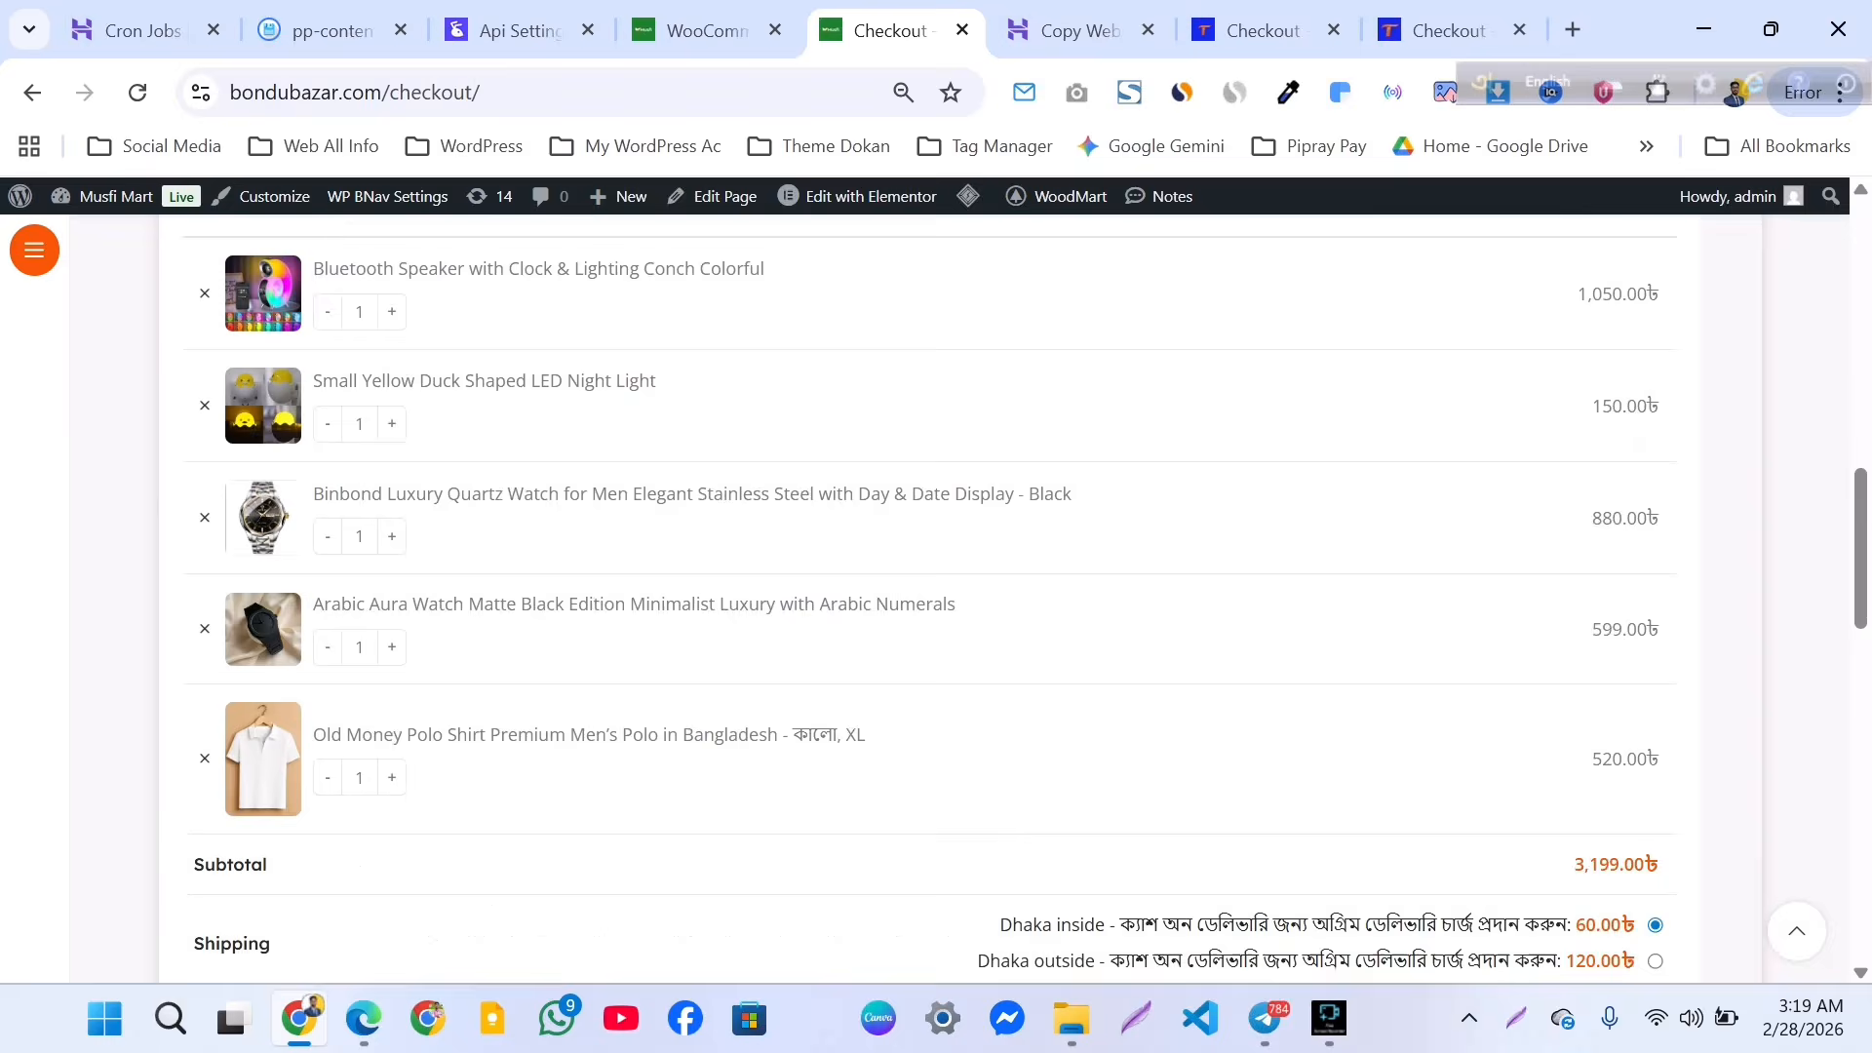
scroll(936, 585, "down", 15)
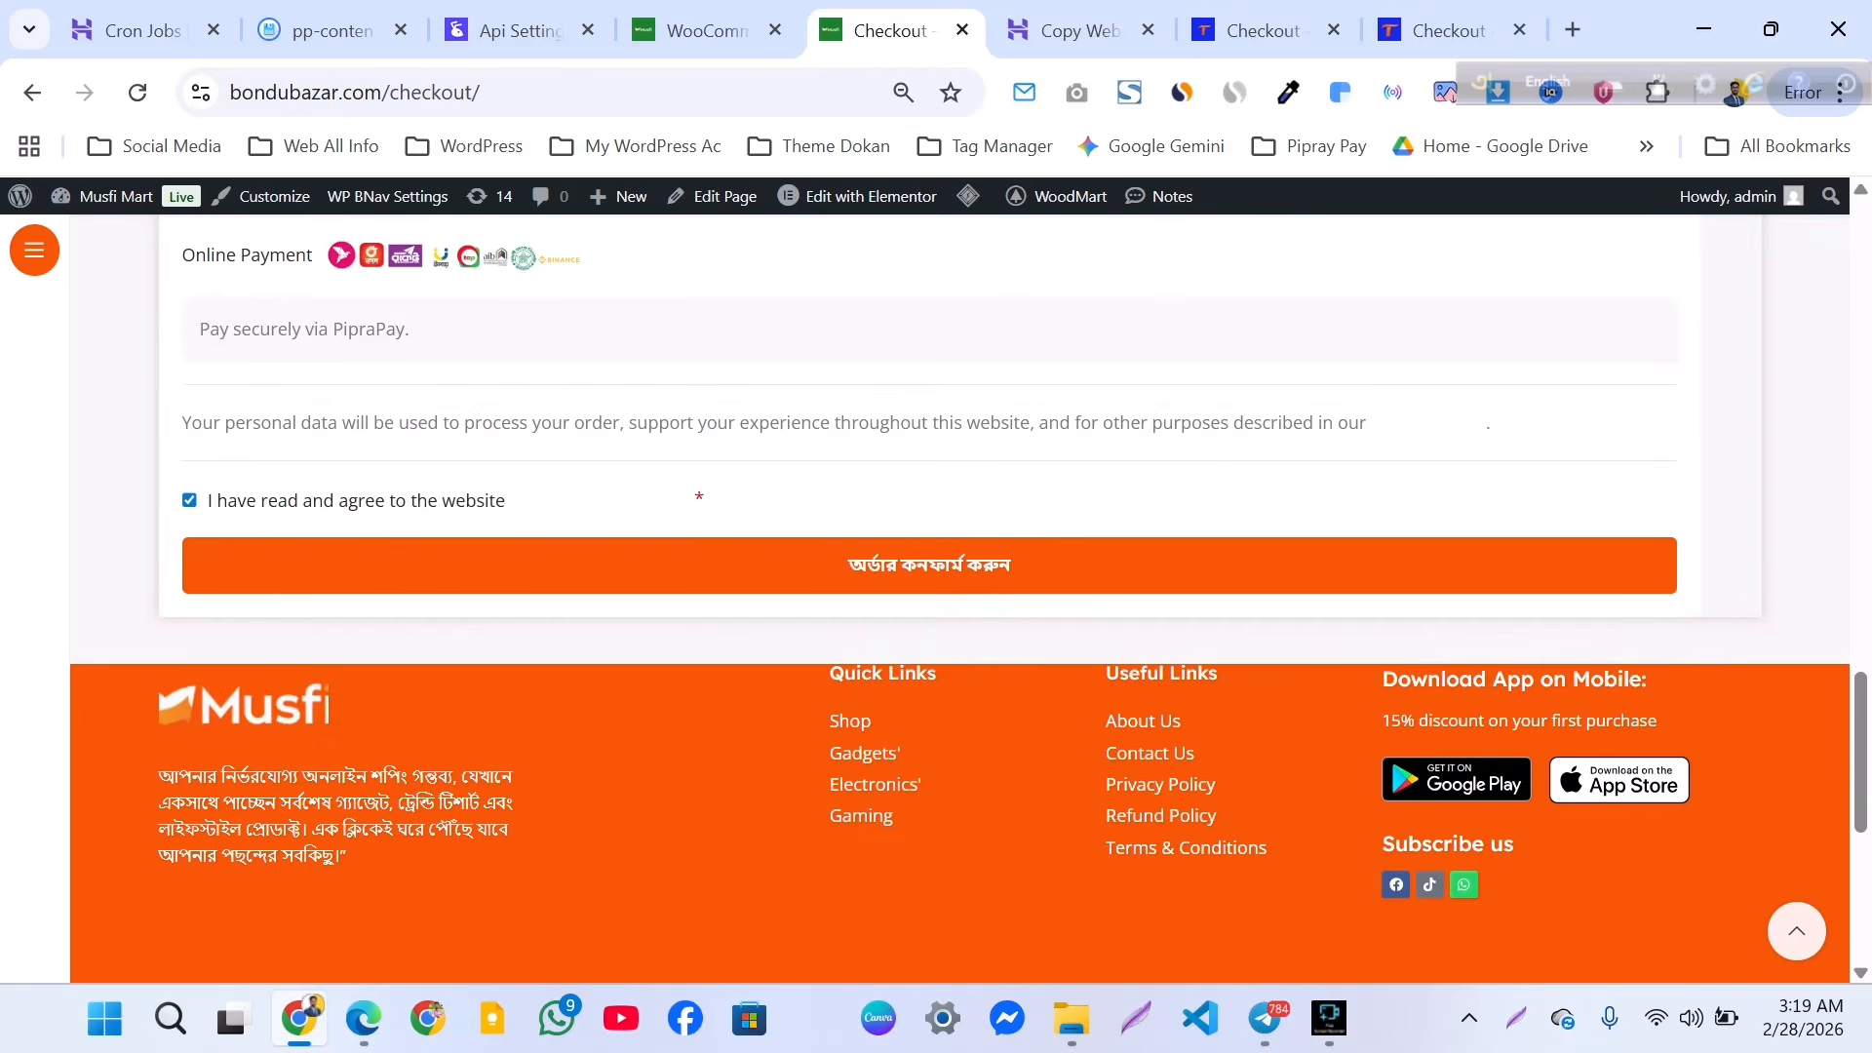
left_click(929, 565)
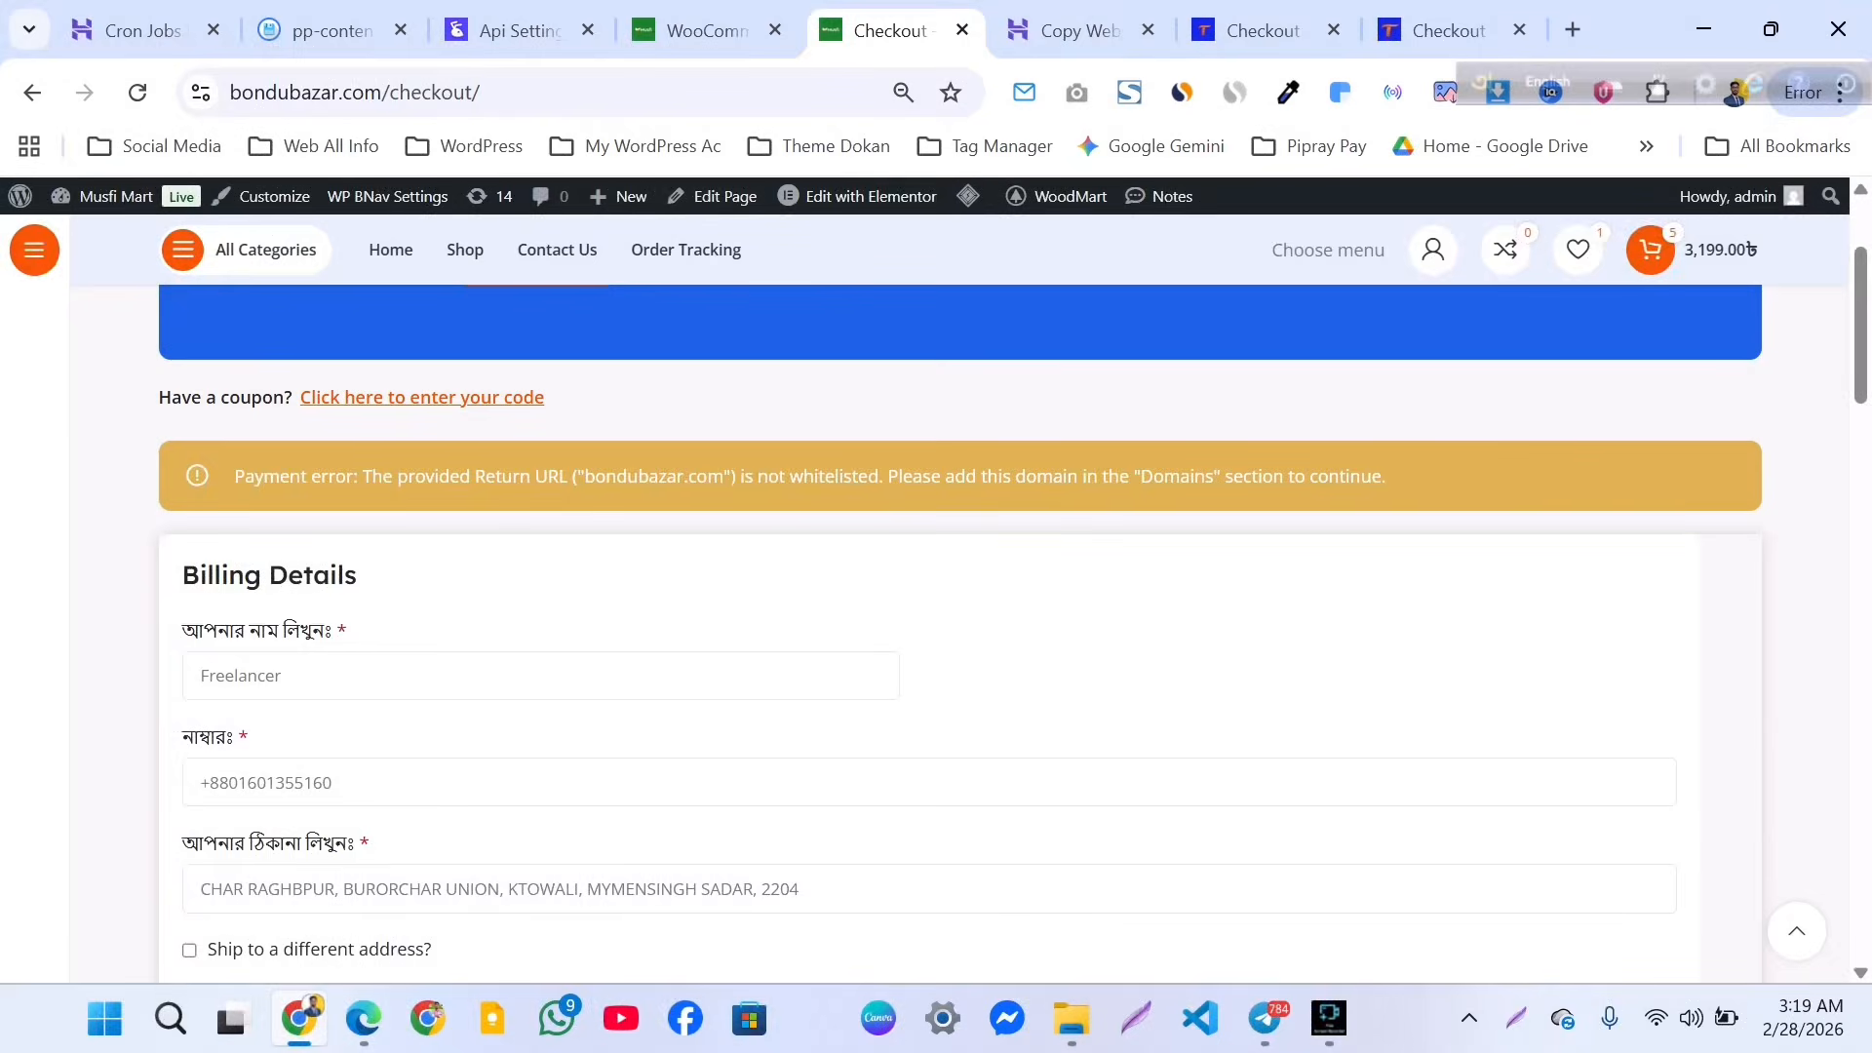
Copy bondubazar.com from the checkout's payment error and add it in PipraPay as a new domain with Active status.
triple_click(634, 477)
left_click(634, 476)
left_click_drag(574, 476, 594, 477)
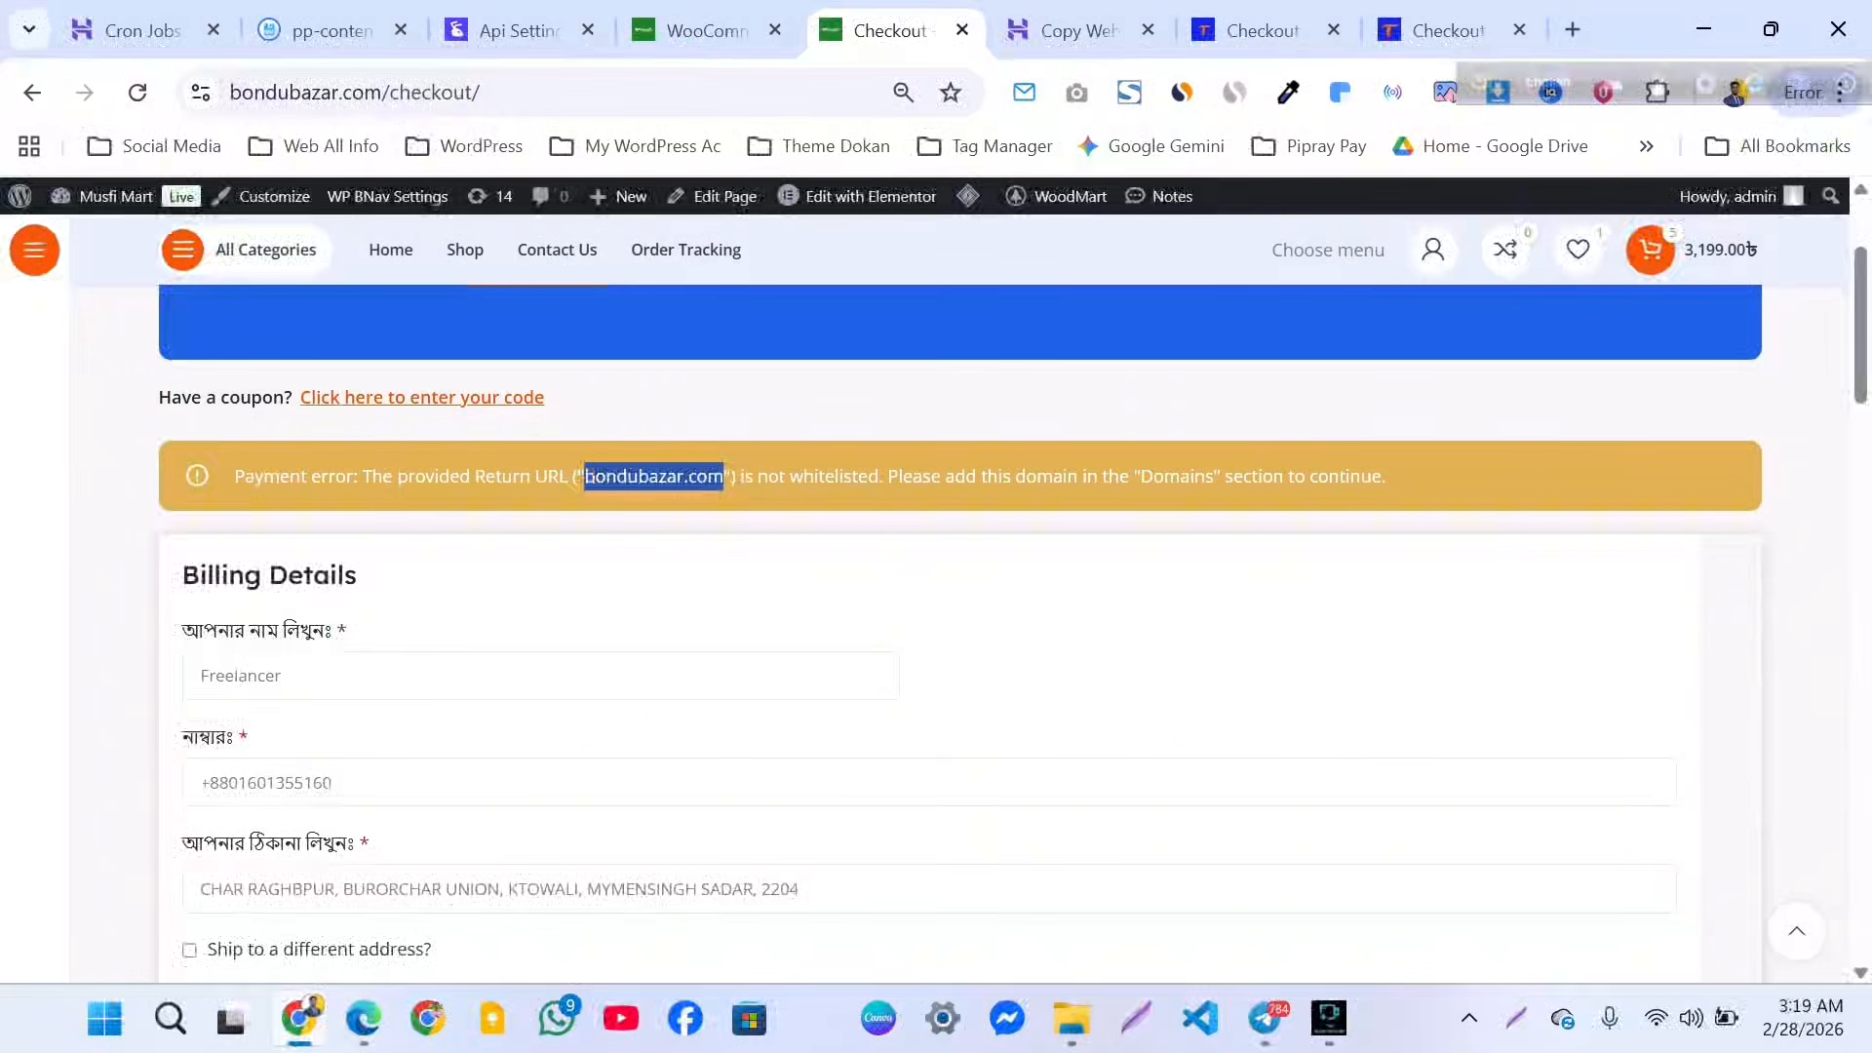
left_click(502, 30)
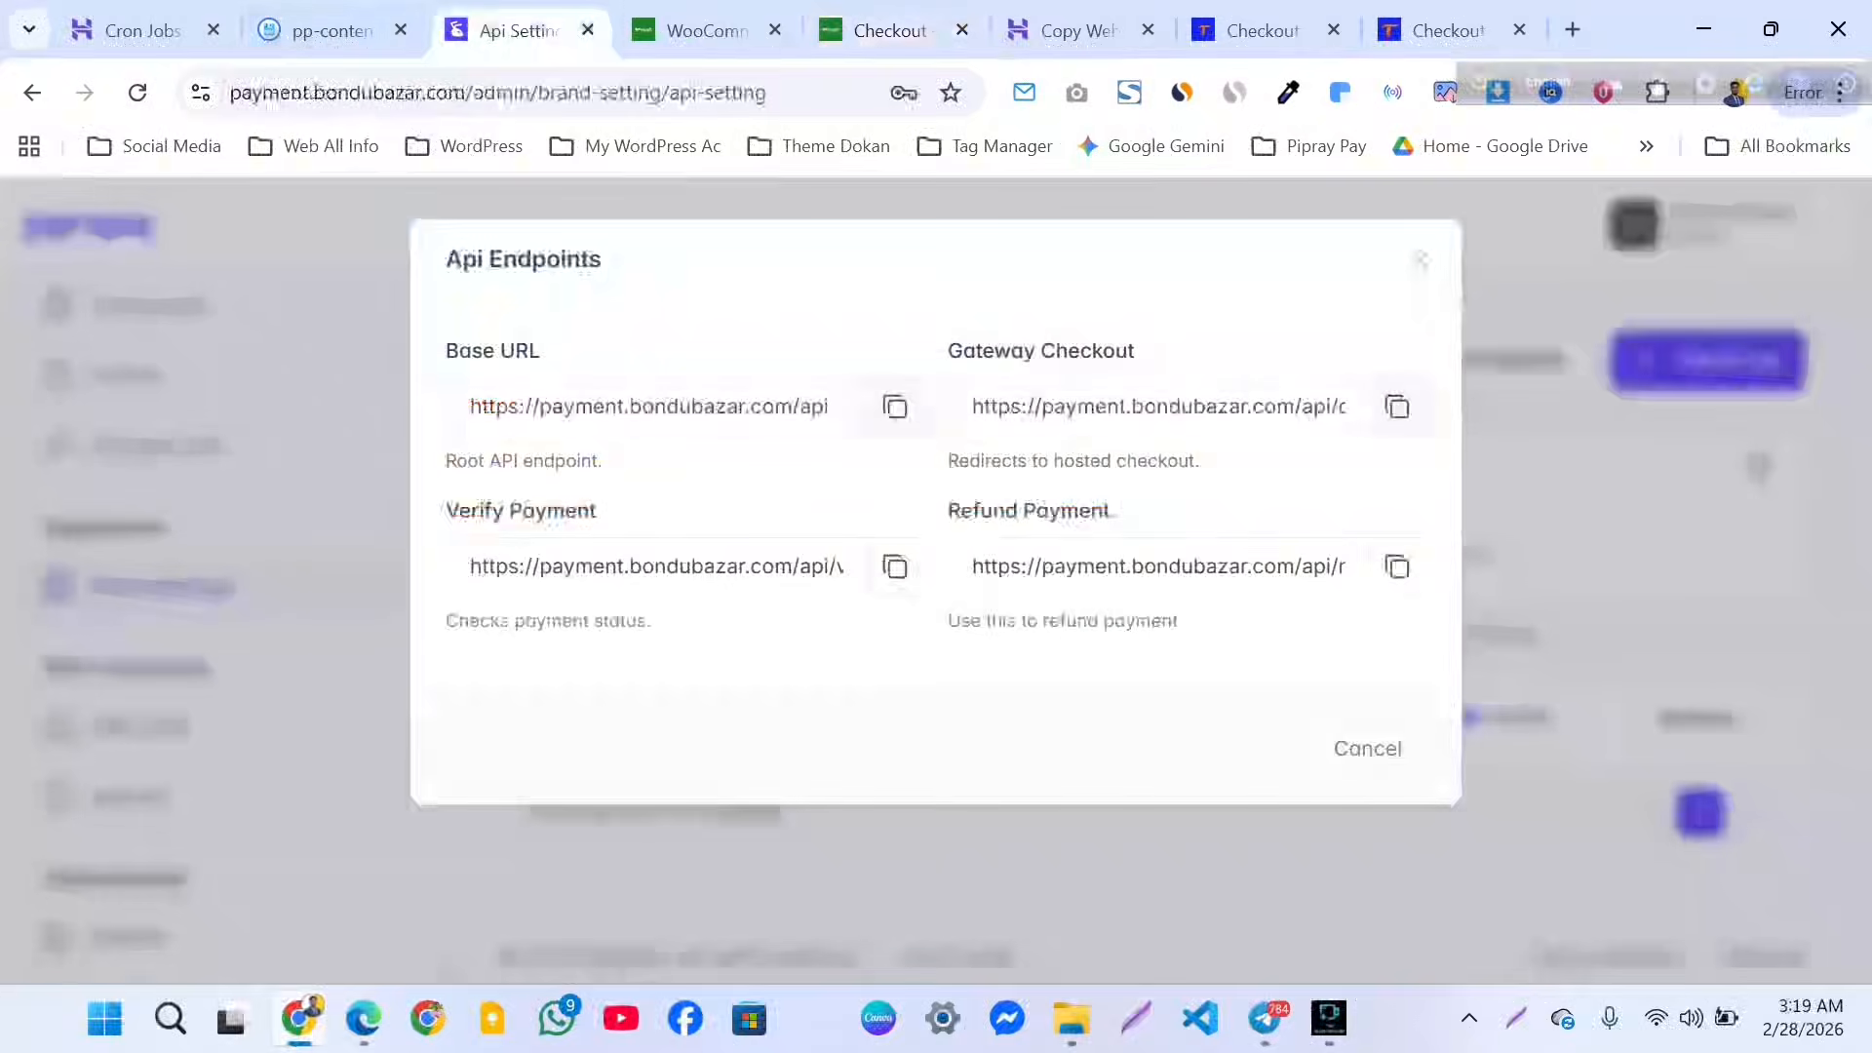
left_click(244, 723)
scroll(244, 724, "down", 5)
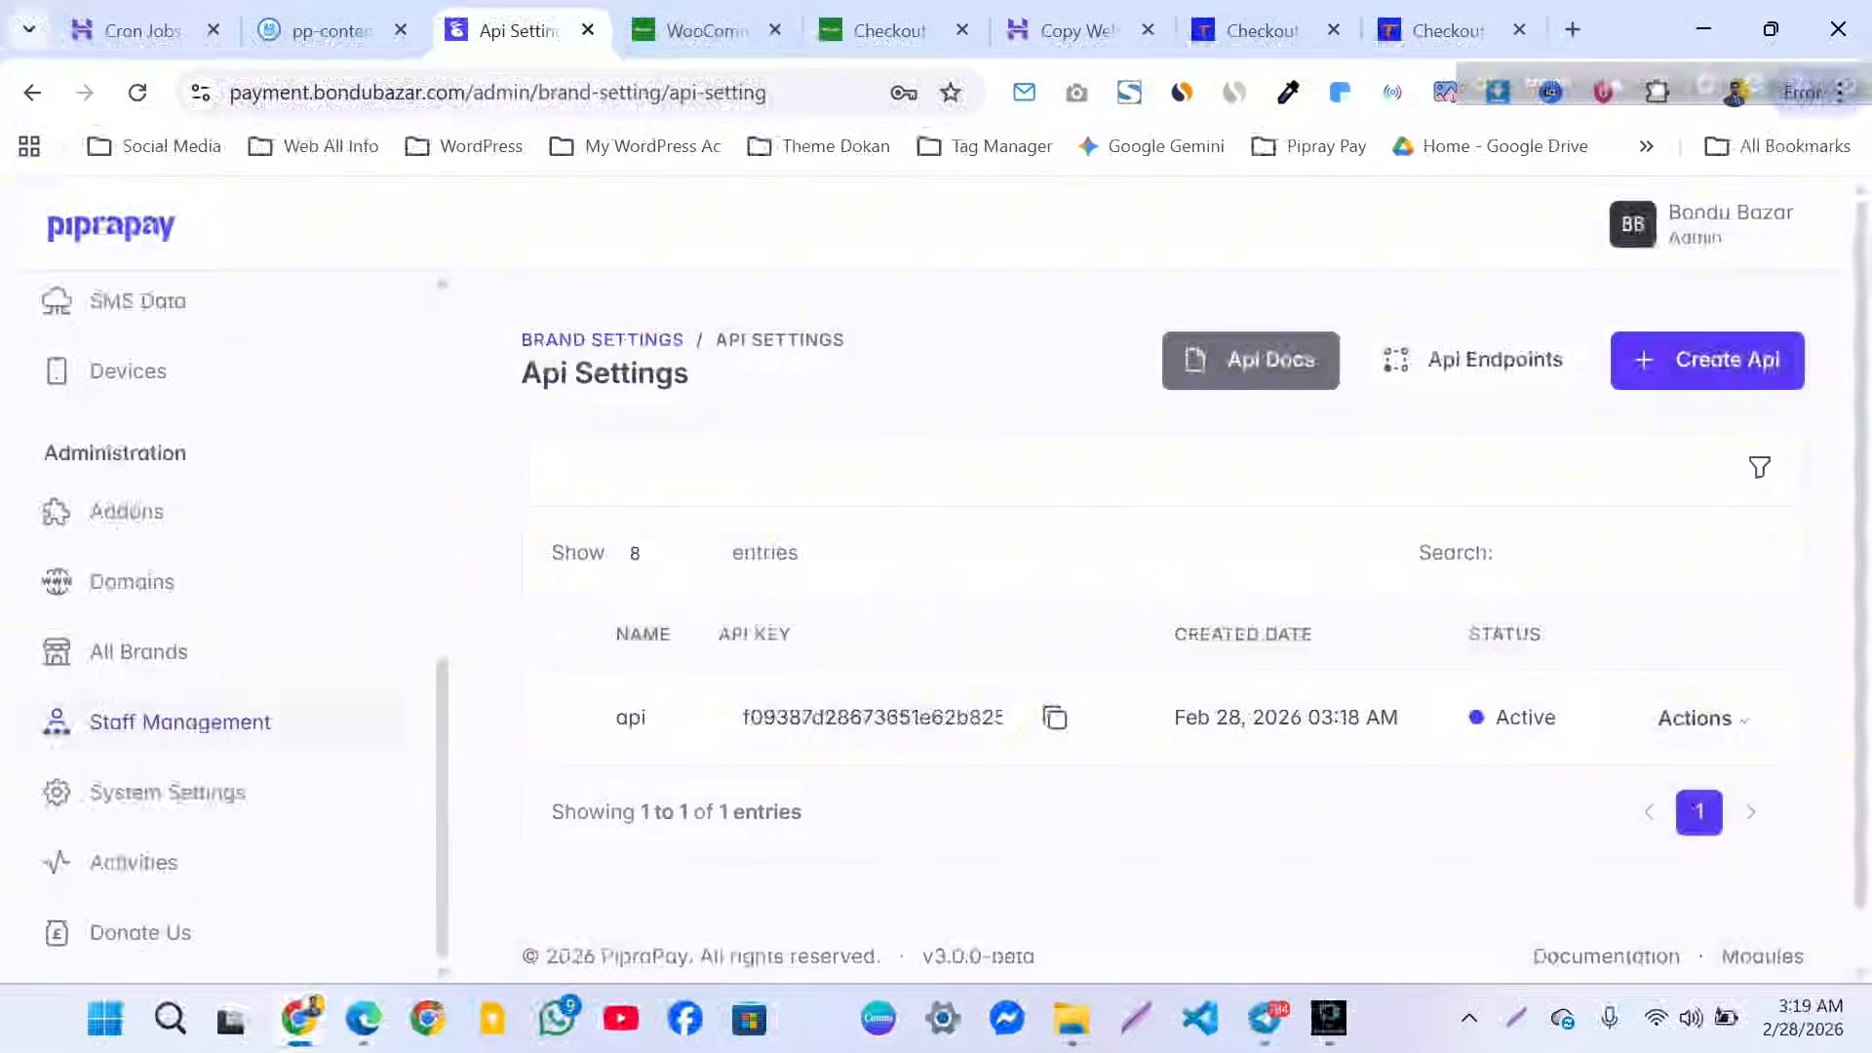
left_click(131, 581)
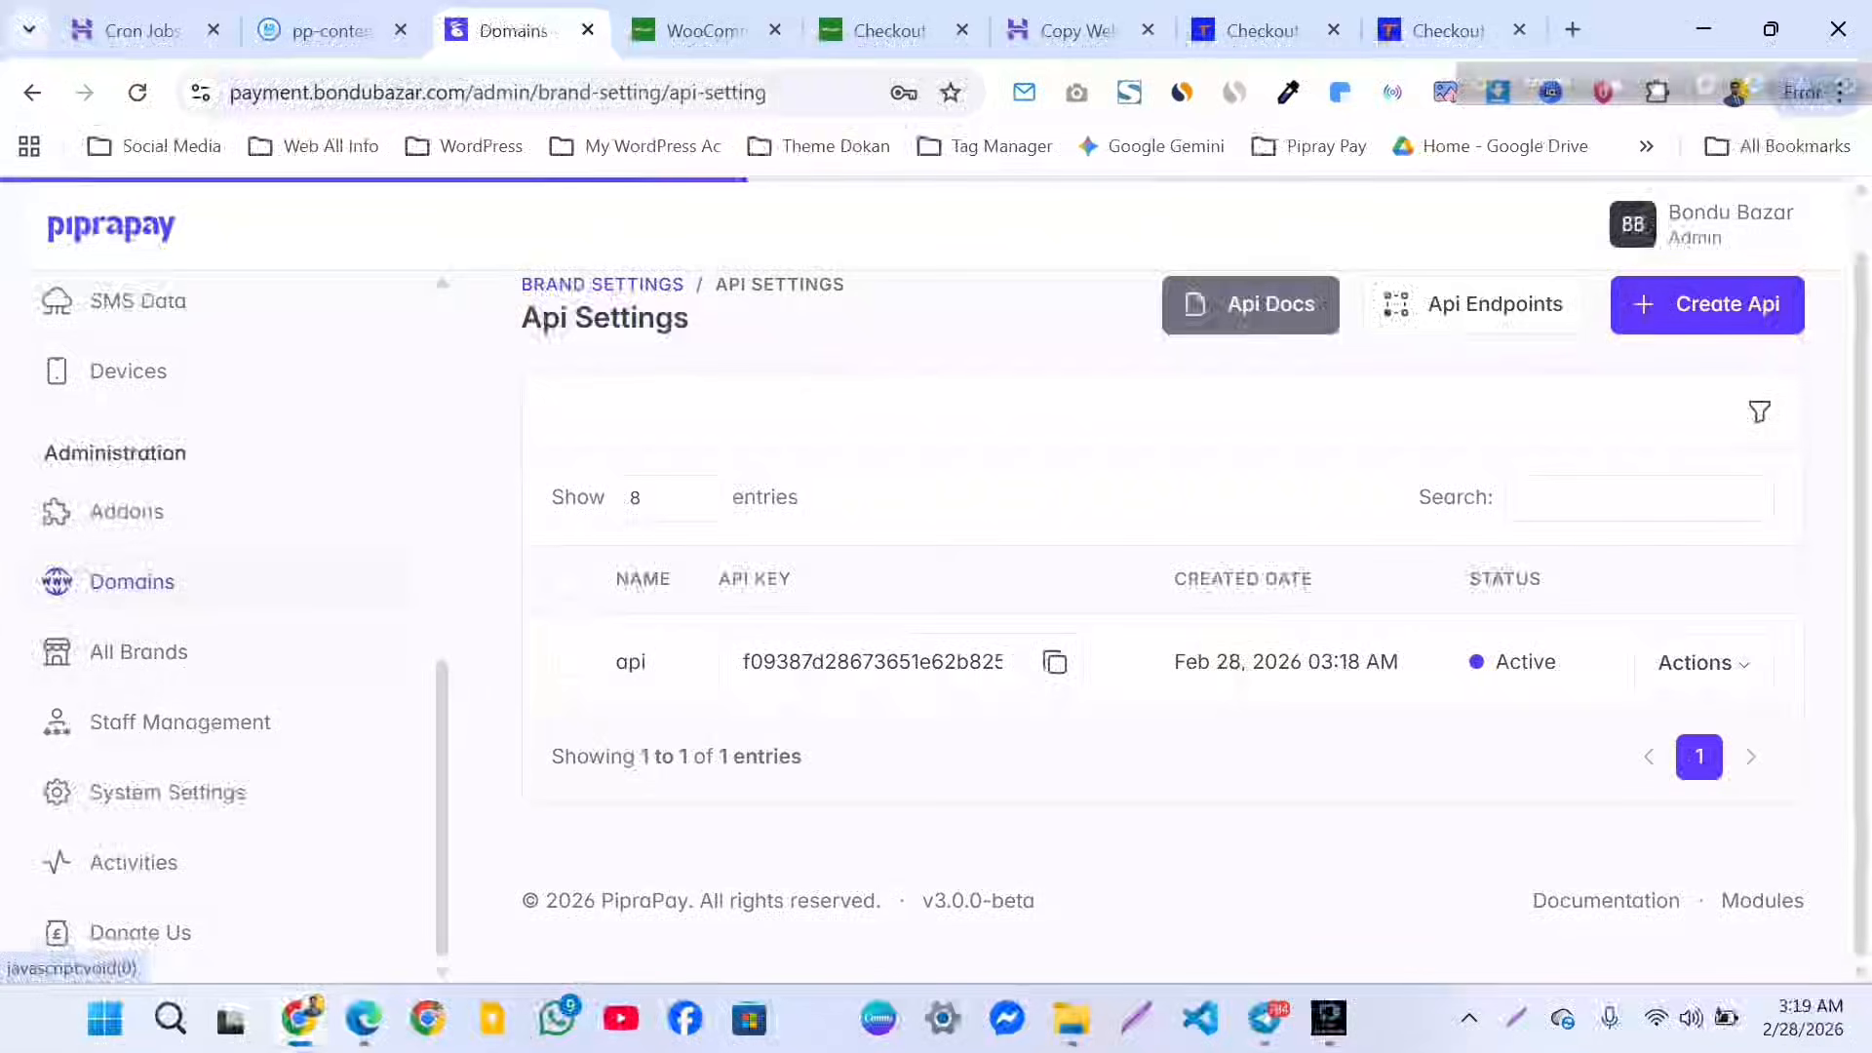
left_click(1676, 304)
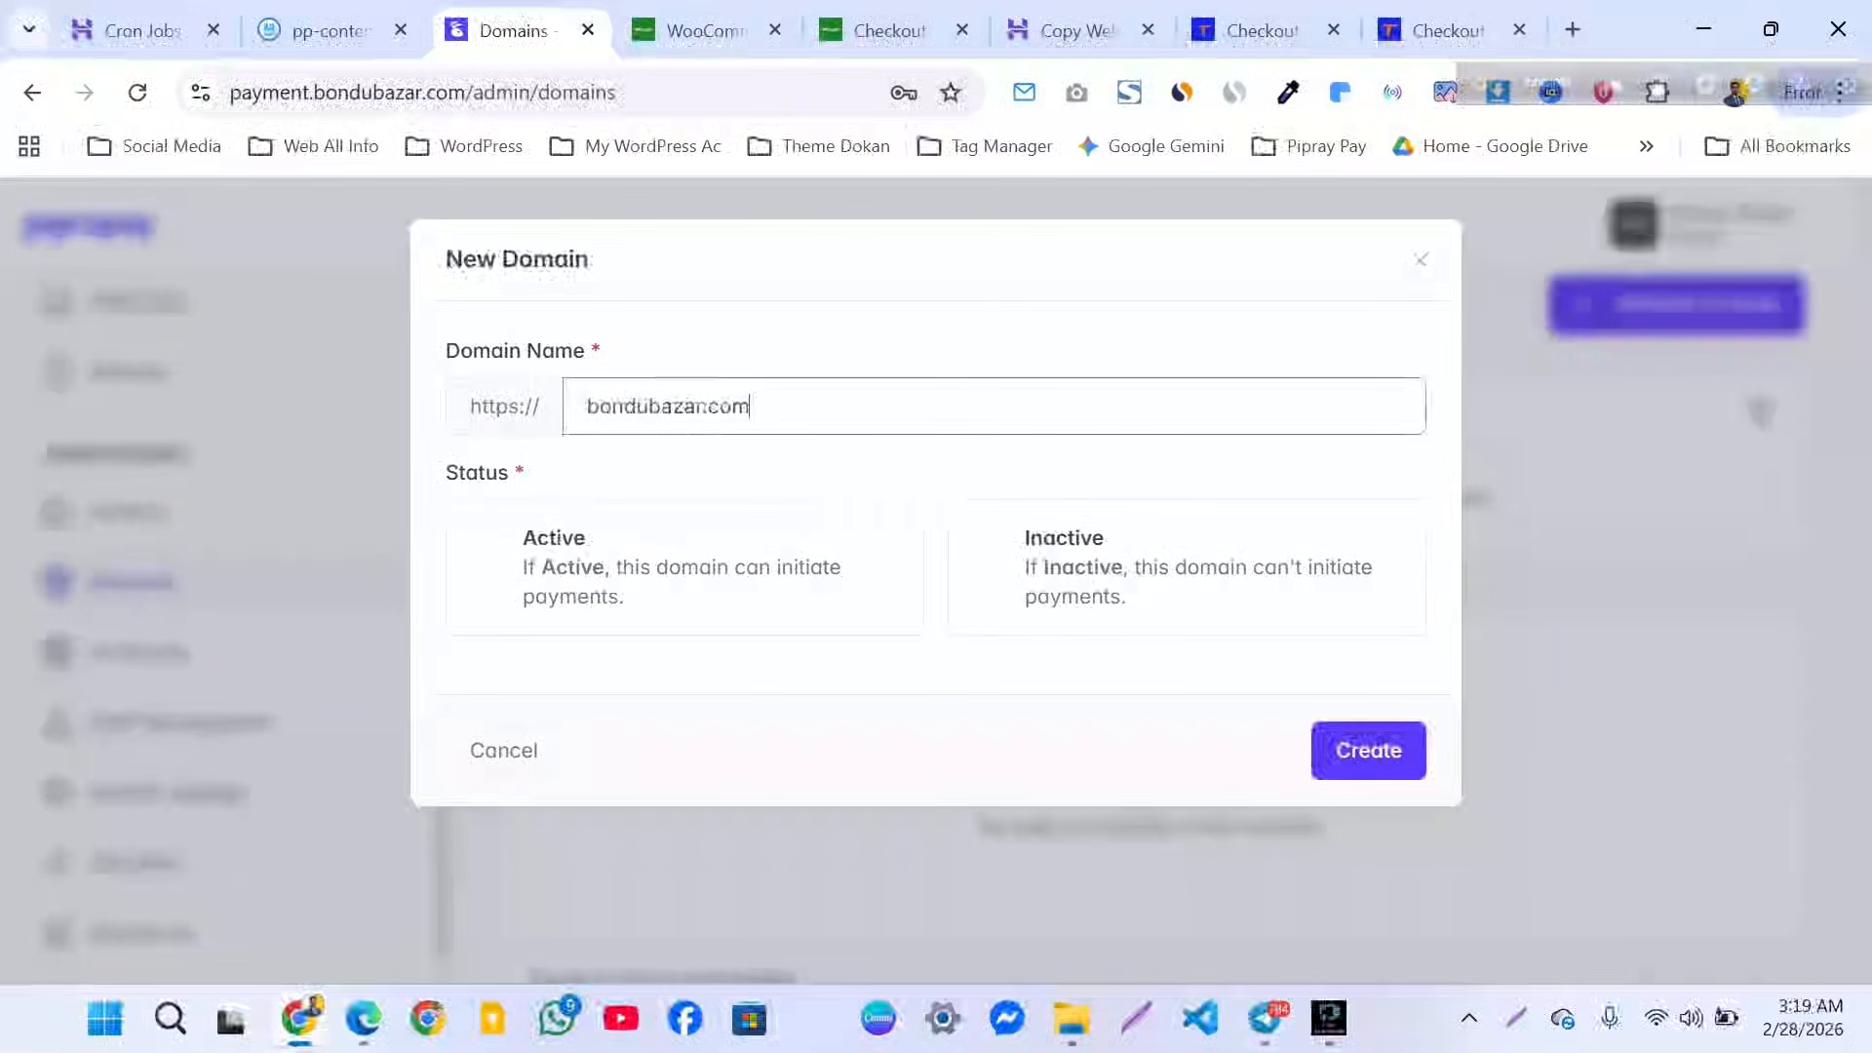
left_click(684, 568)
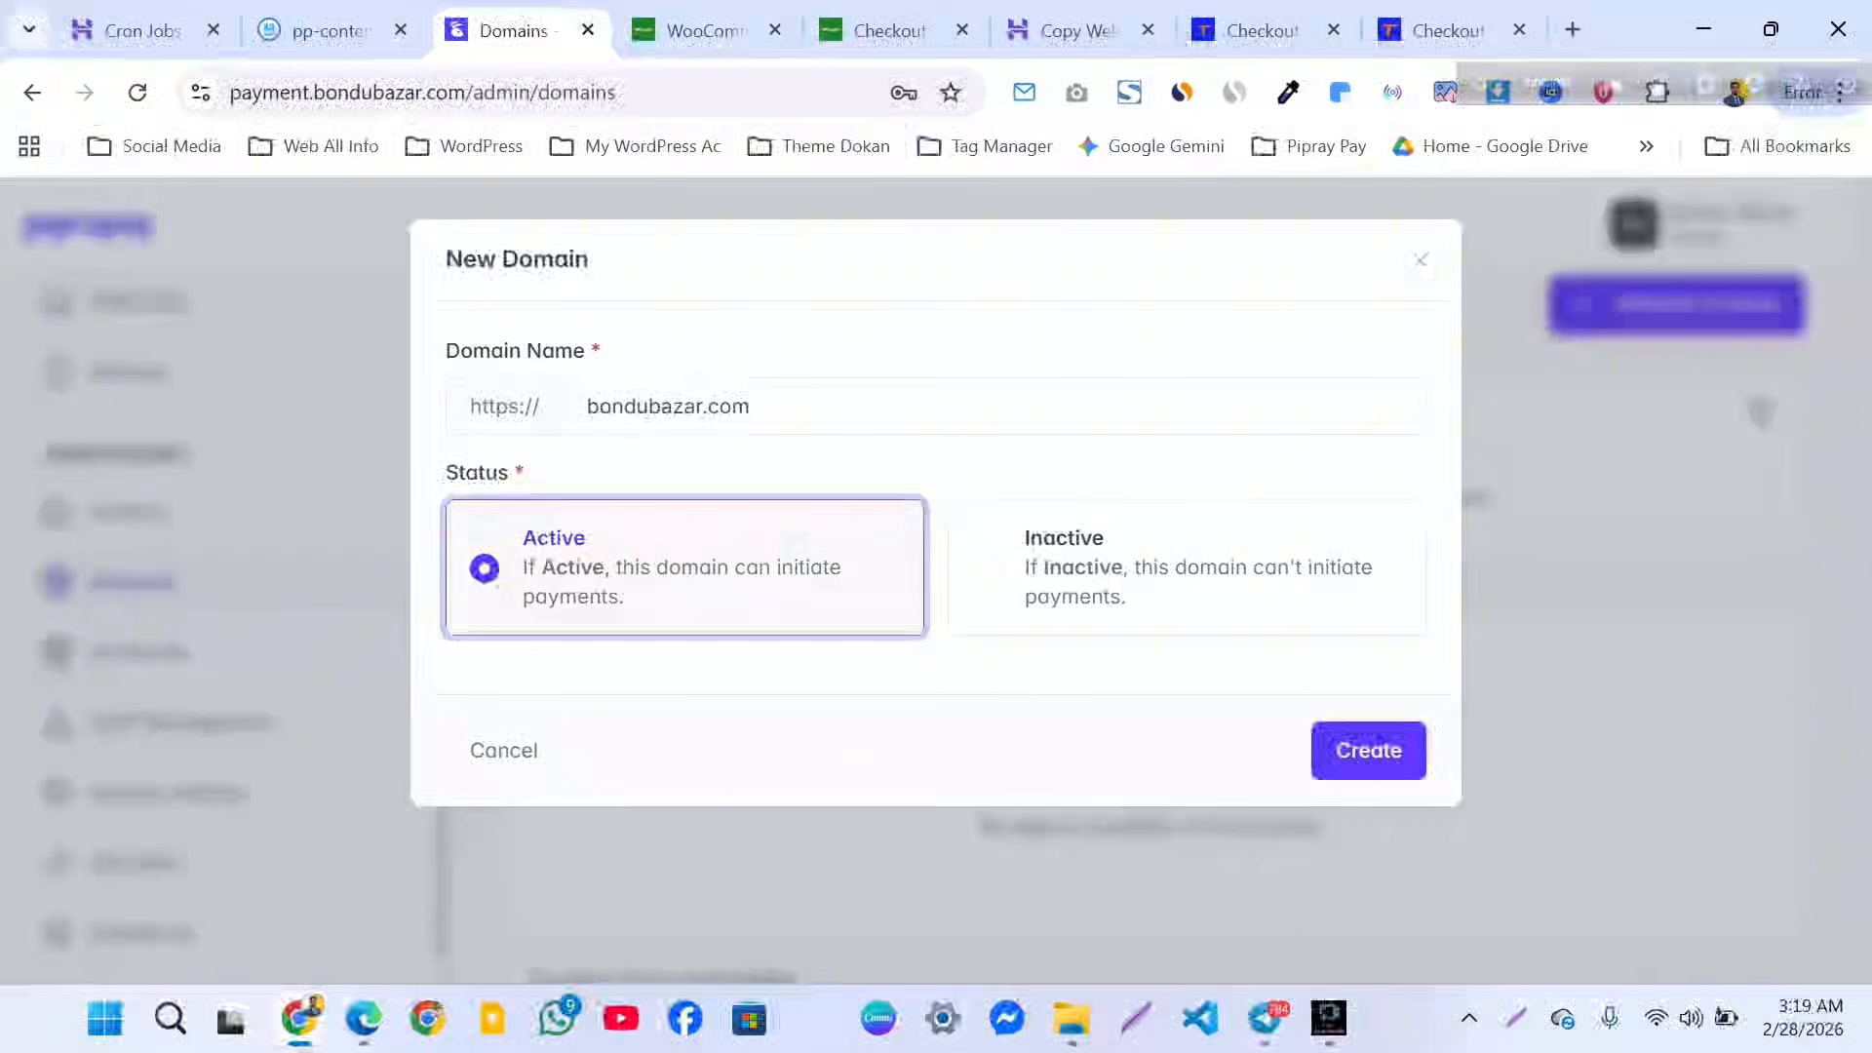
left_click(1369, 751)
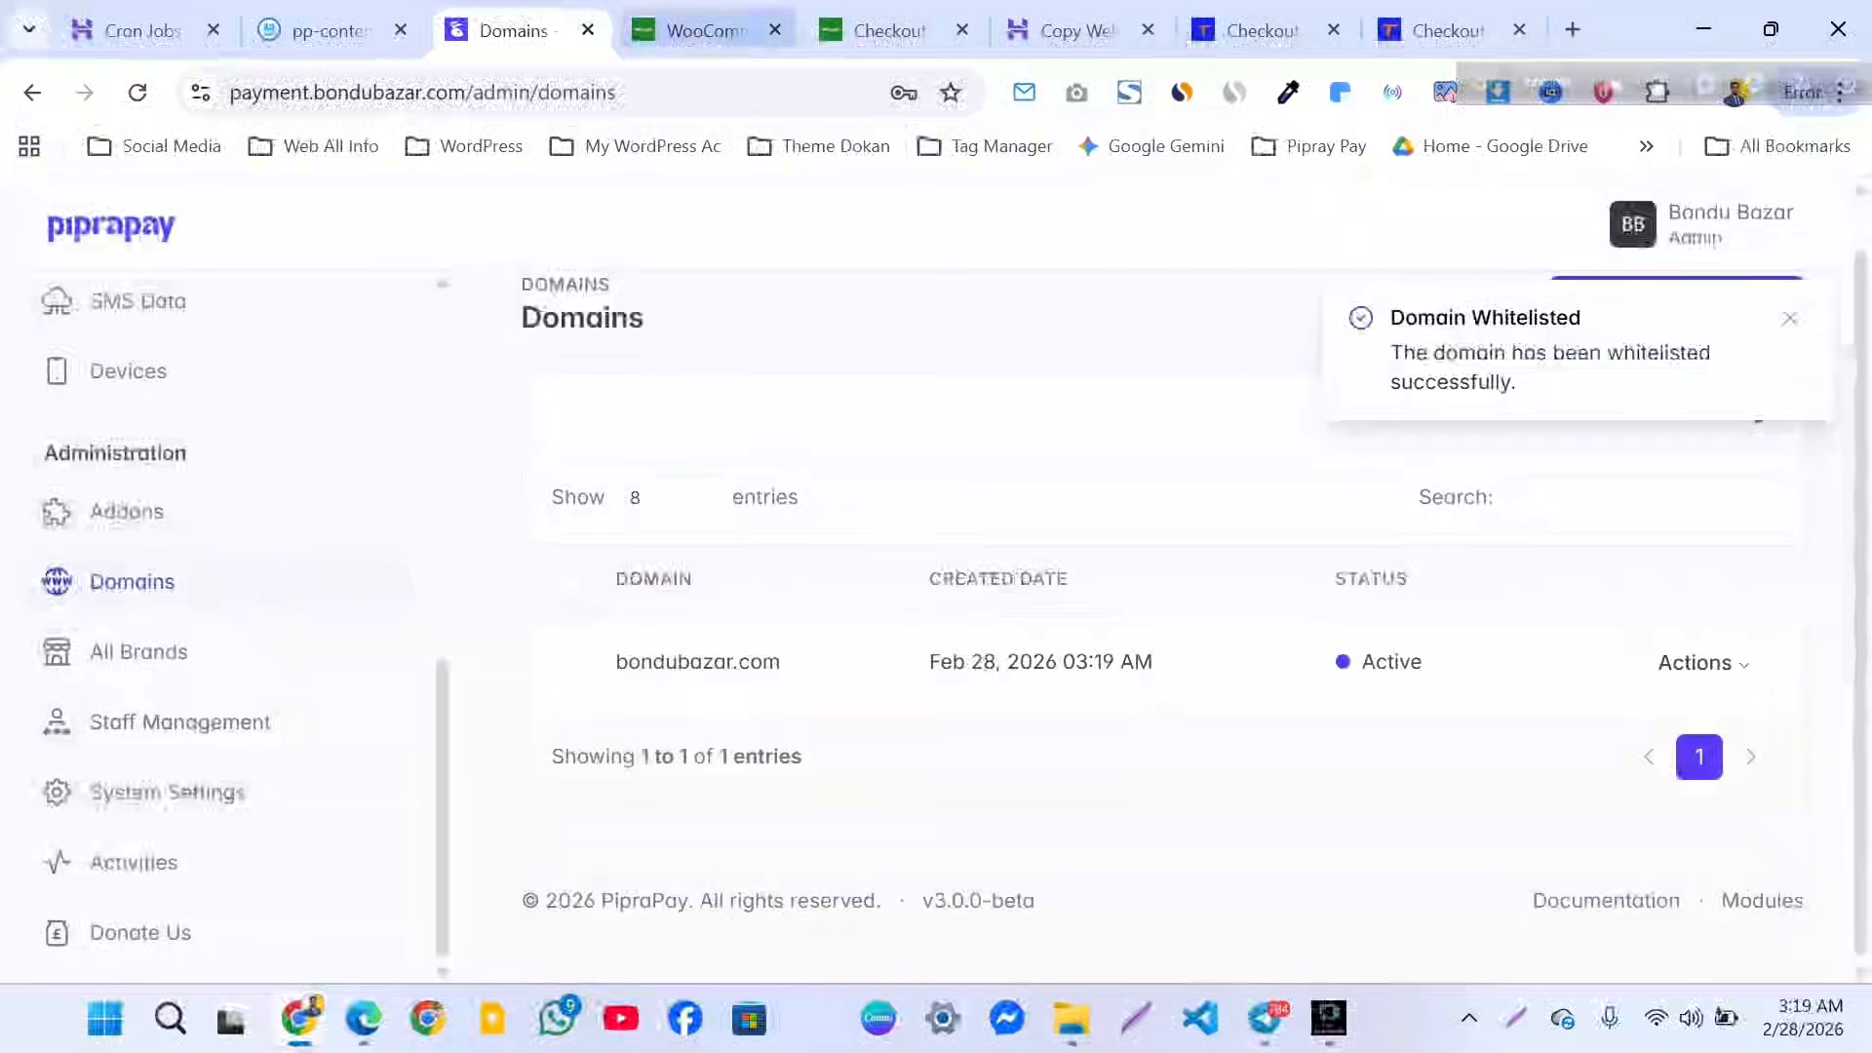
Return to bondubazar.com's checkout and submit the order again to reach the PipraPay payment page.
left_click(878, 30)
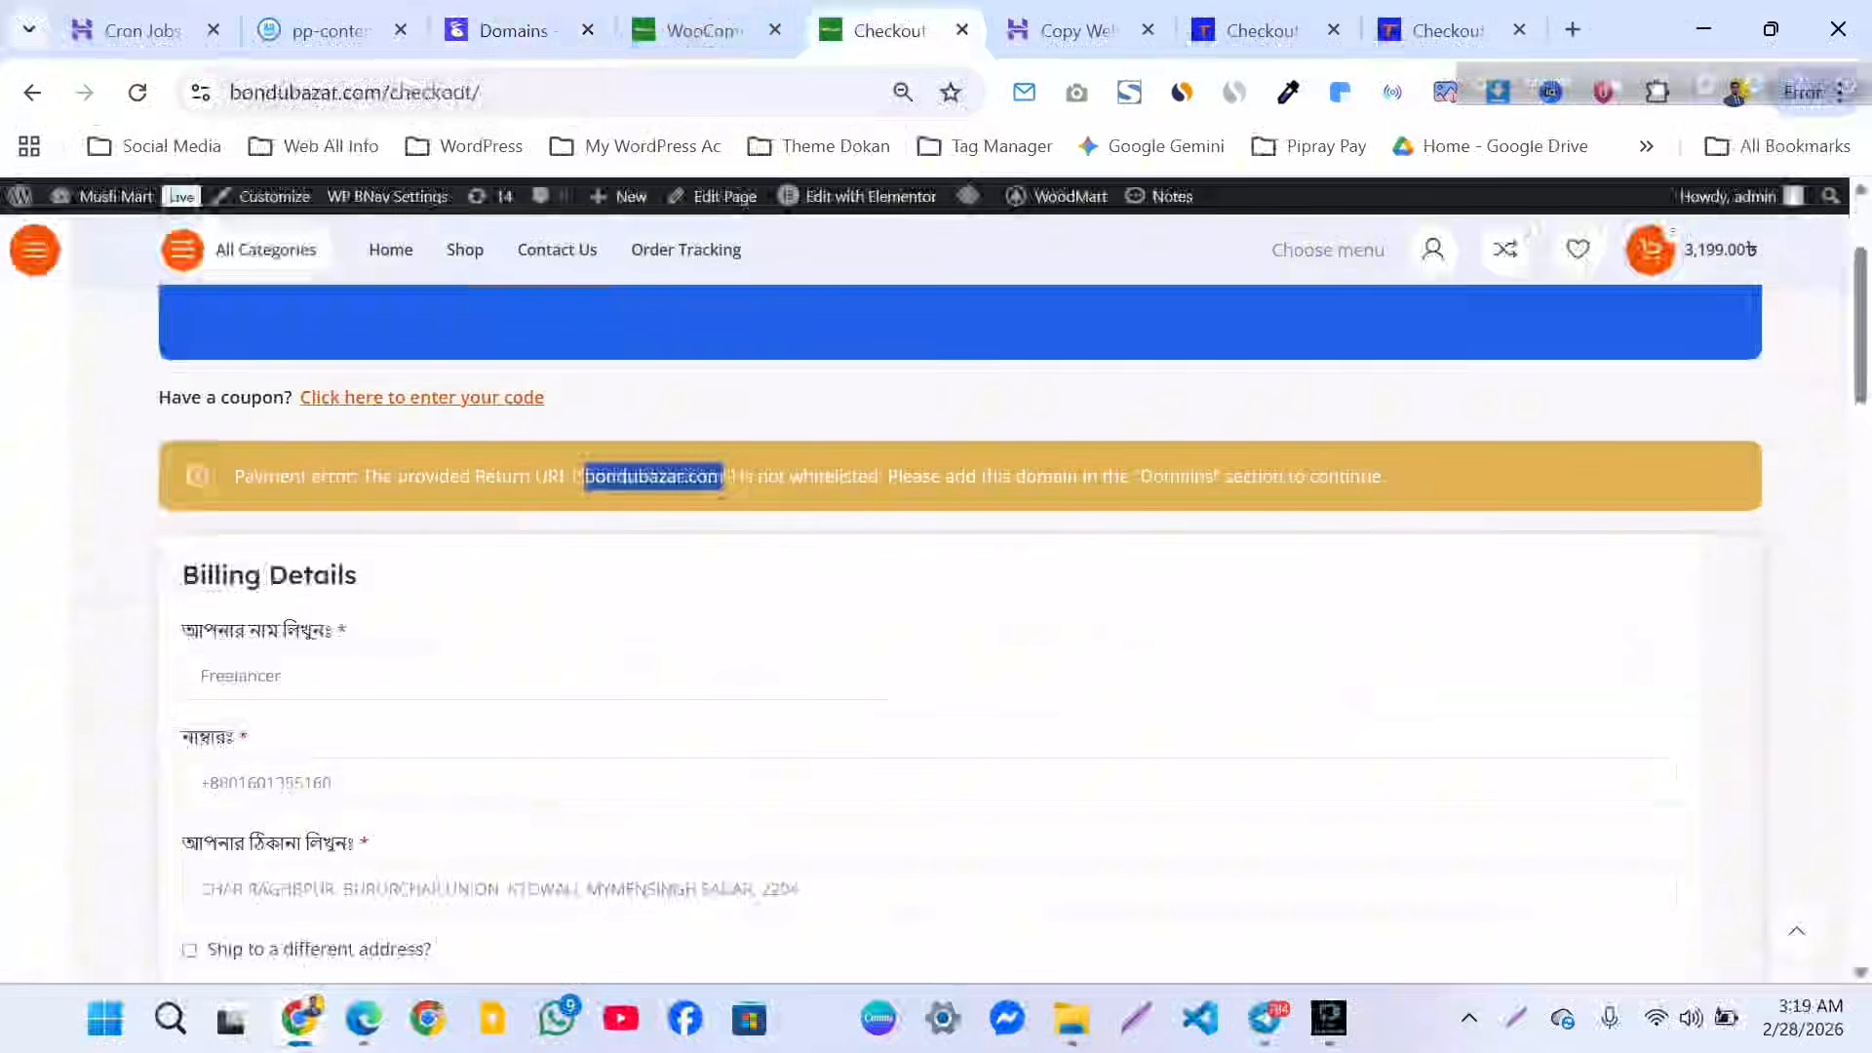
scroll(936, 585, "down", 15)
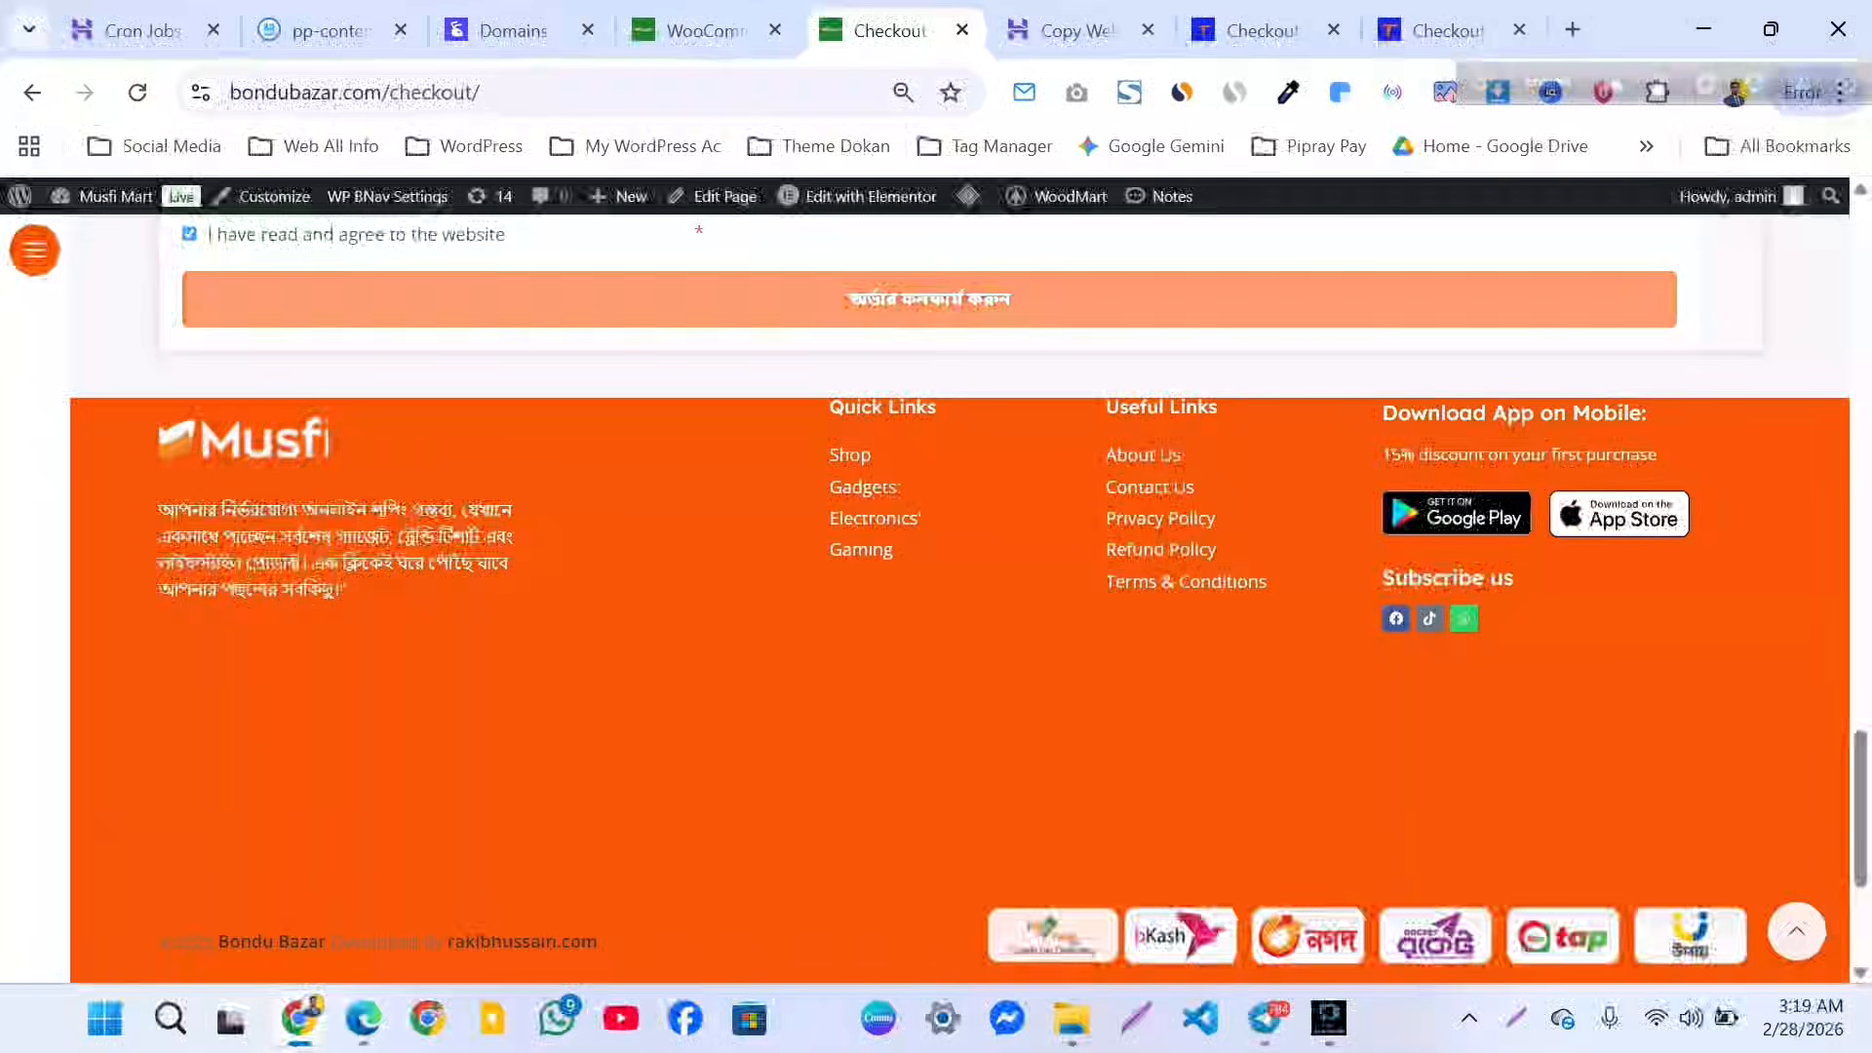
left_click(930, 299)
scroll(936, 585, "up", 18)
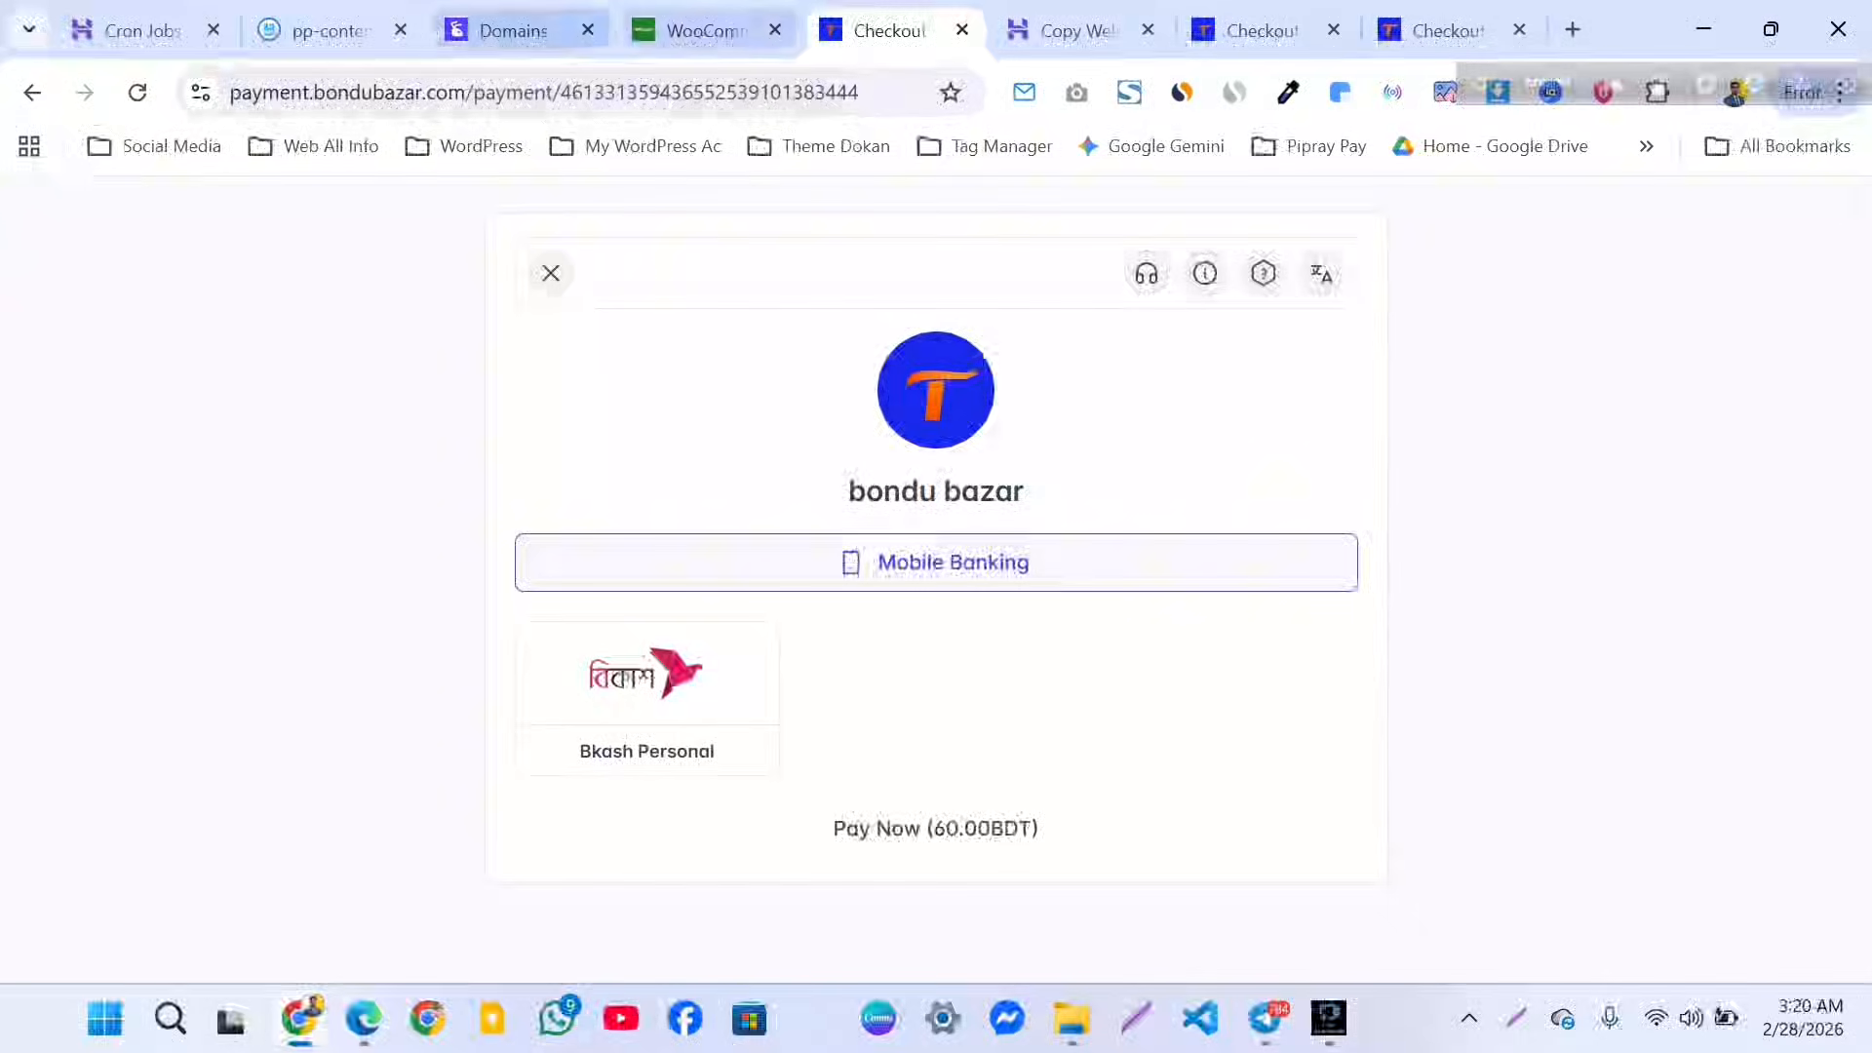
left_click(706, 31)
left_click(890, 31)
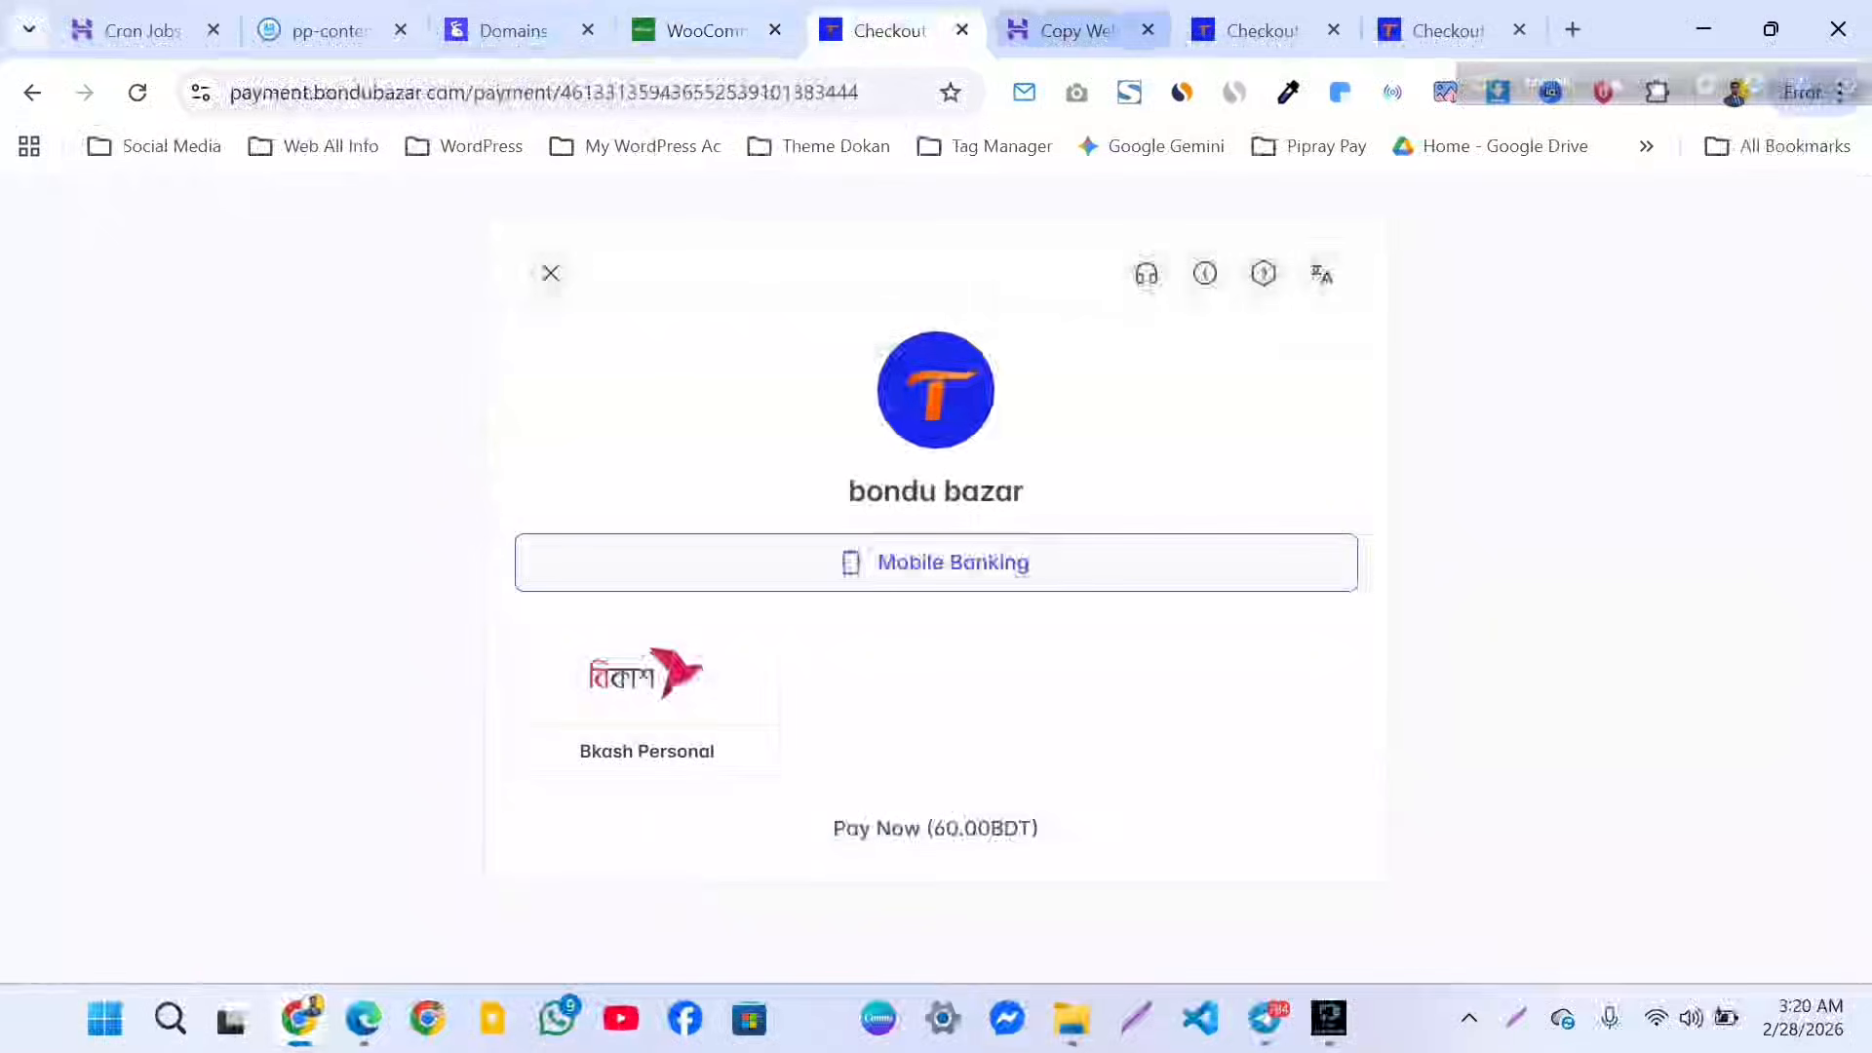
left_click(1261, 31)
left_click(513, 31)
left_click(706, 31)
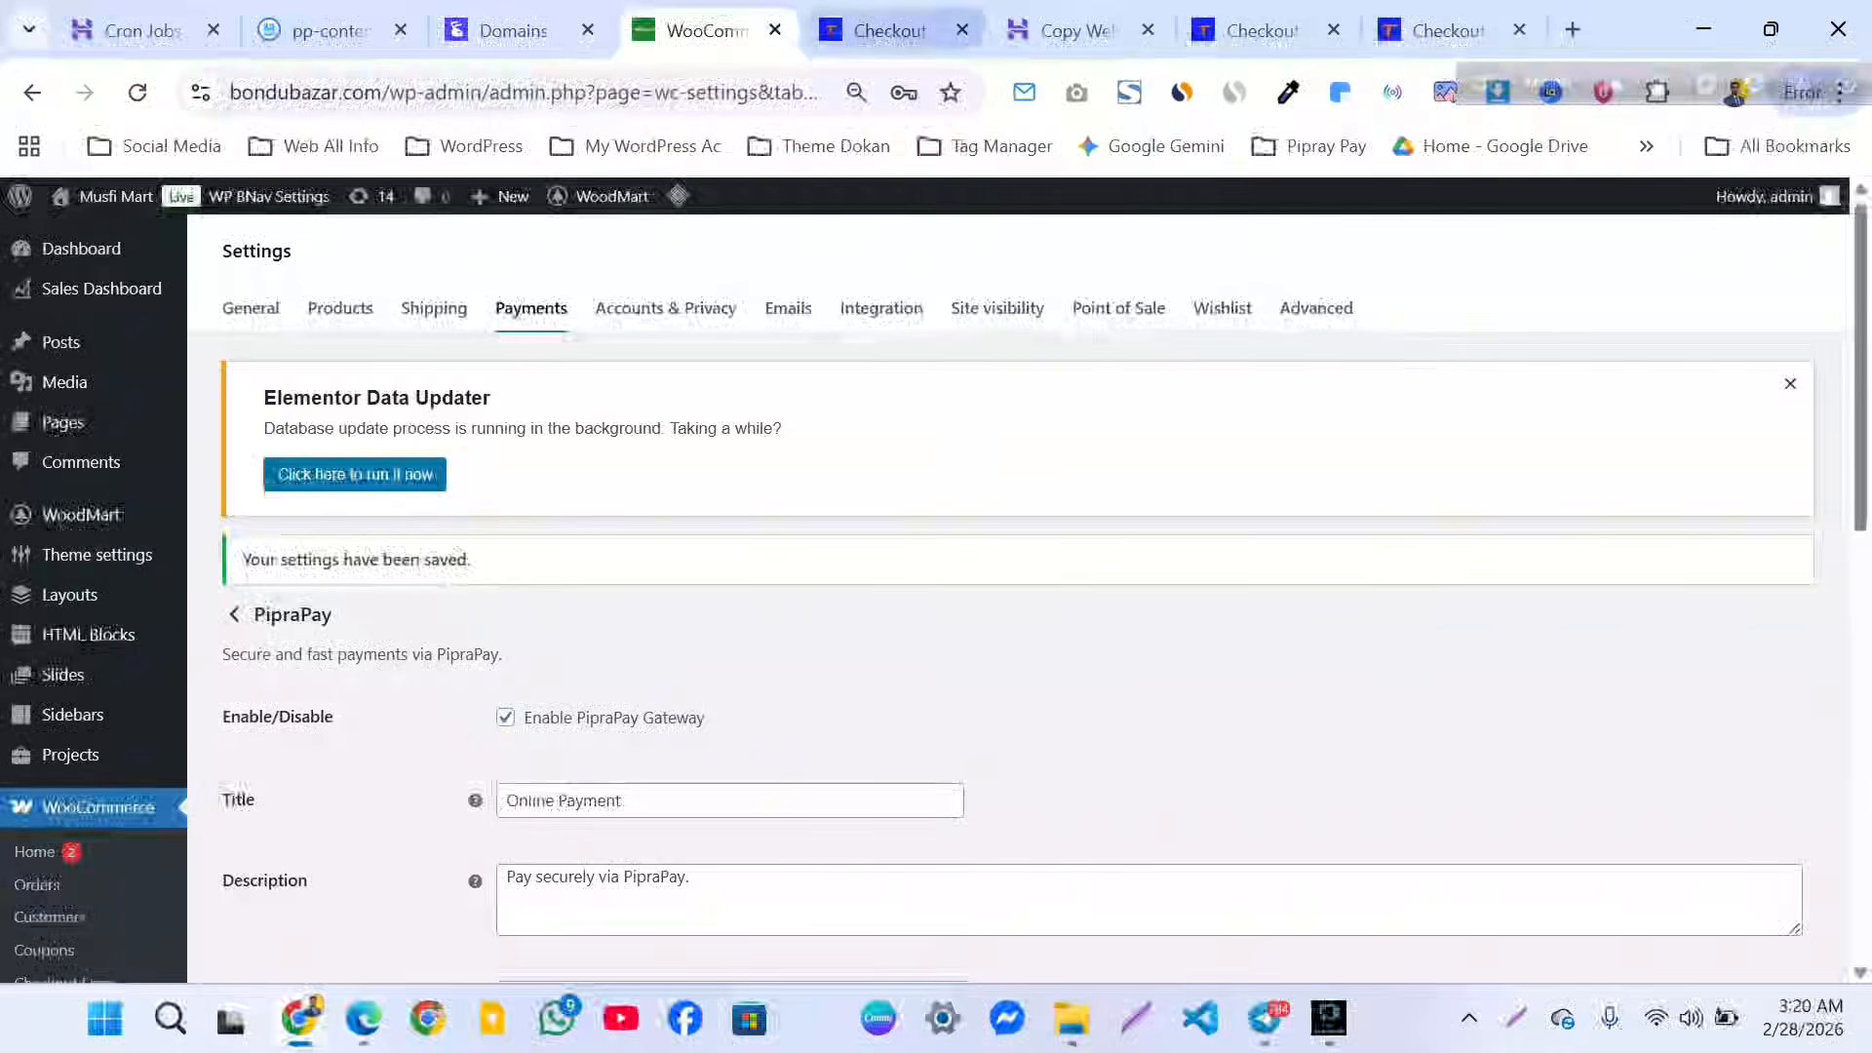
left_click(889, 31)
left_click(1078, 32)
left_click(706, 31)
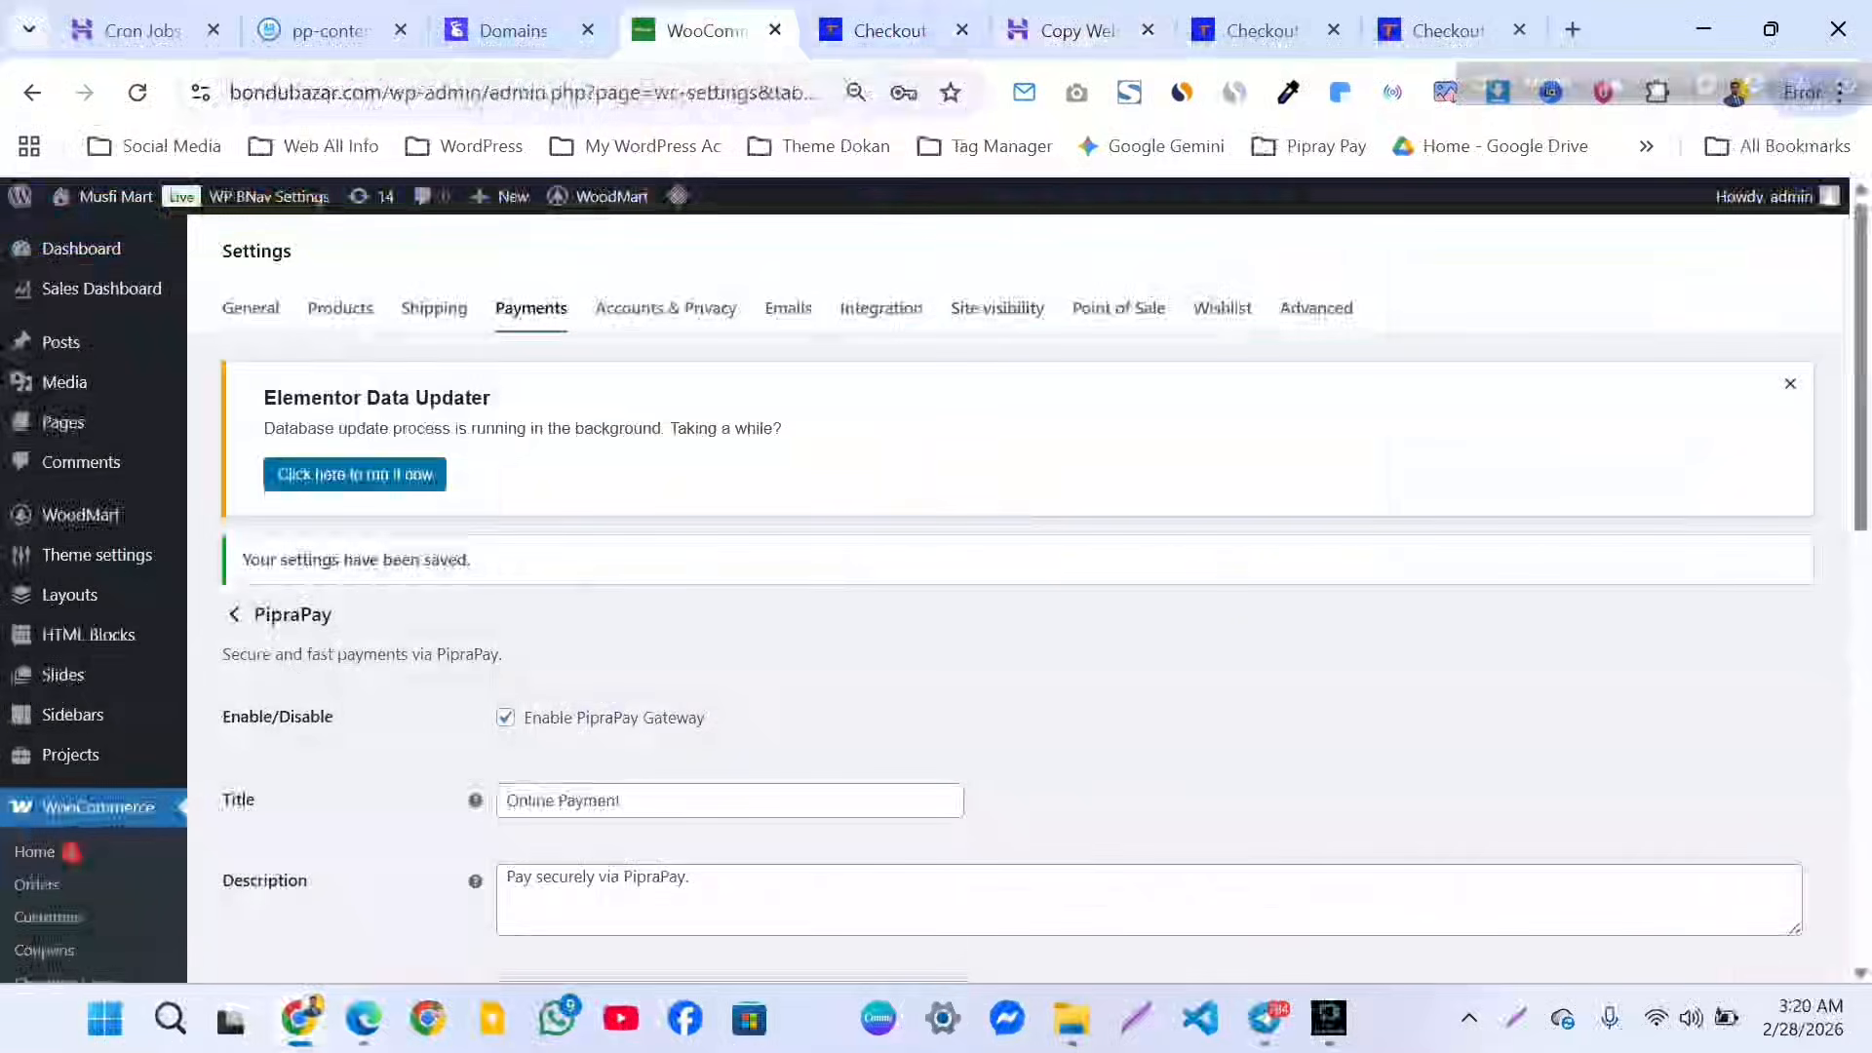
Return to the PipraPay admin and review the general application settings under System Settings, including the custom paths.
left_click(889, 31)
left_click(706, 31)
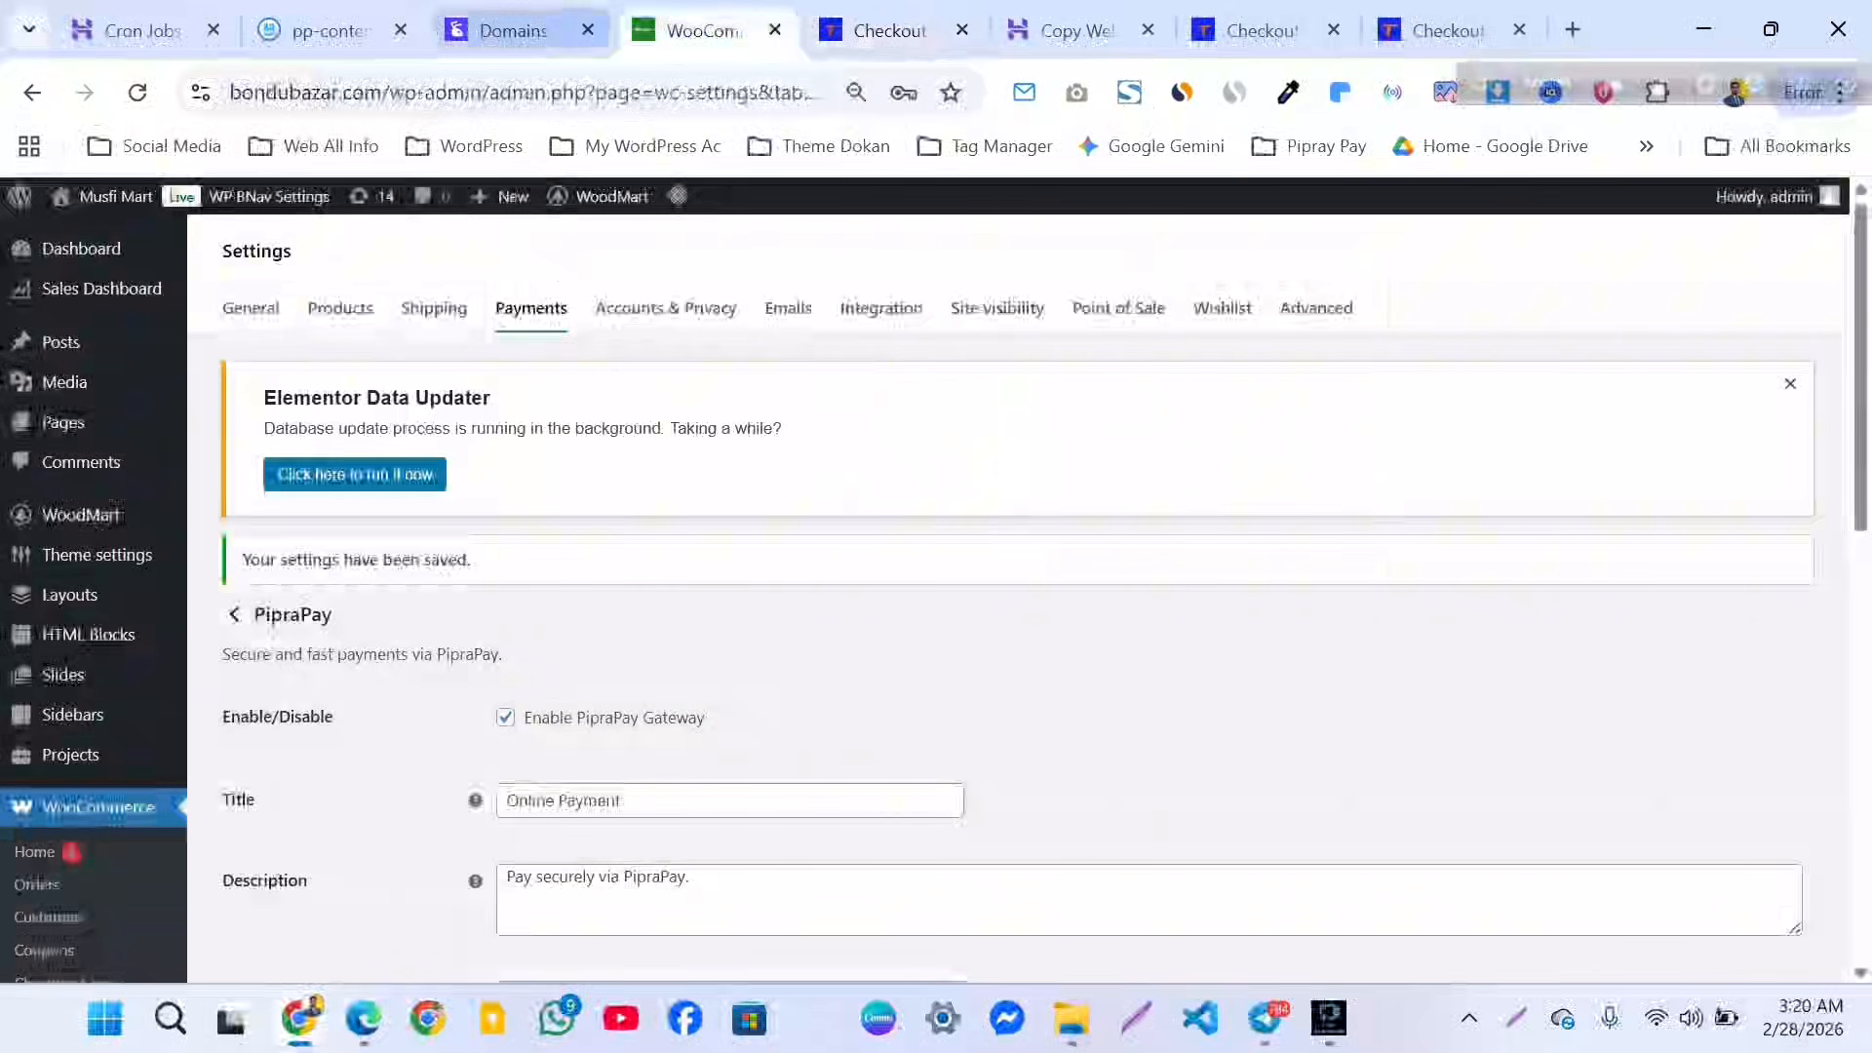
left_click(513, 31)
scroll(224, 722, "down", 2)
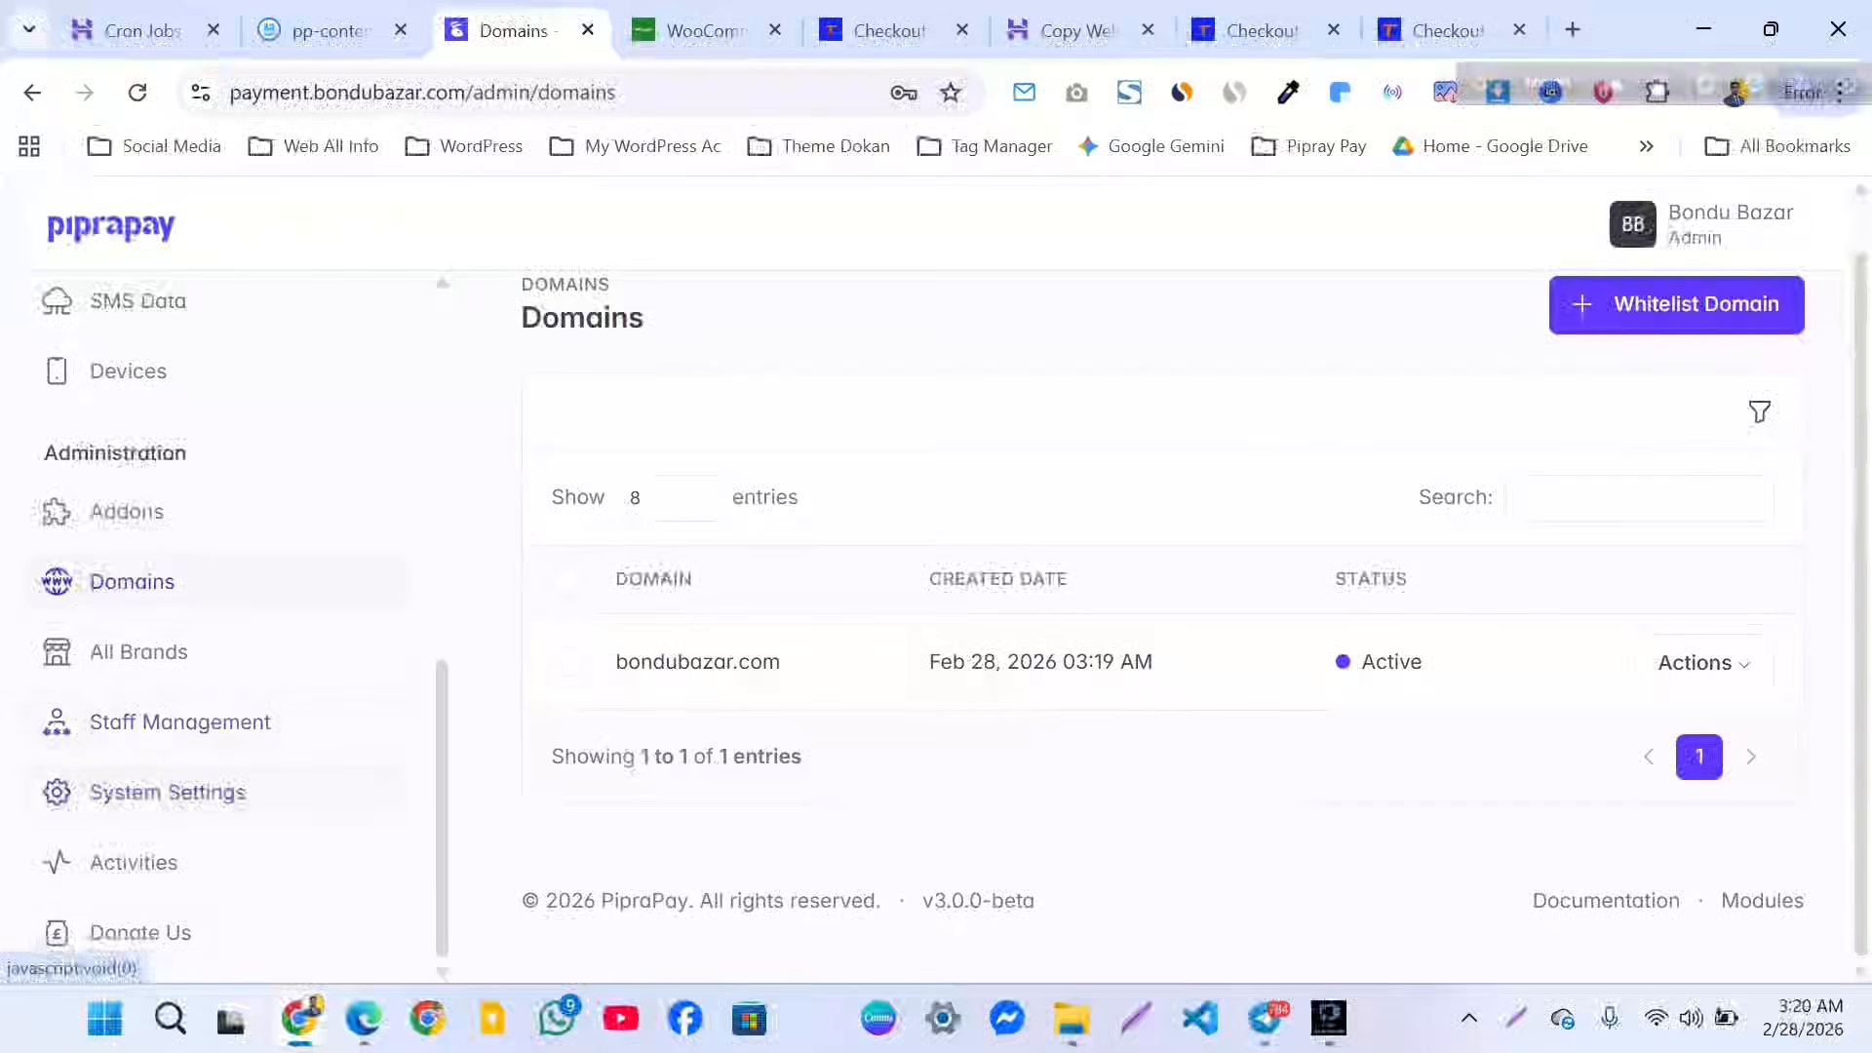
left_click(168, 792)
left_click(698, 517)
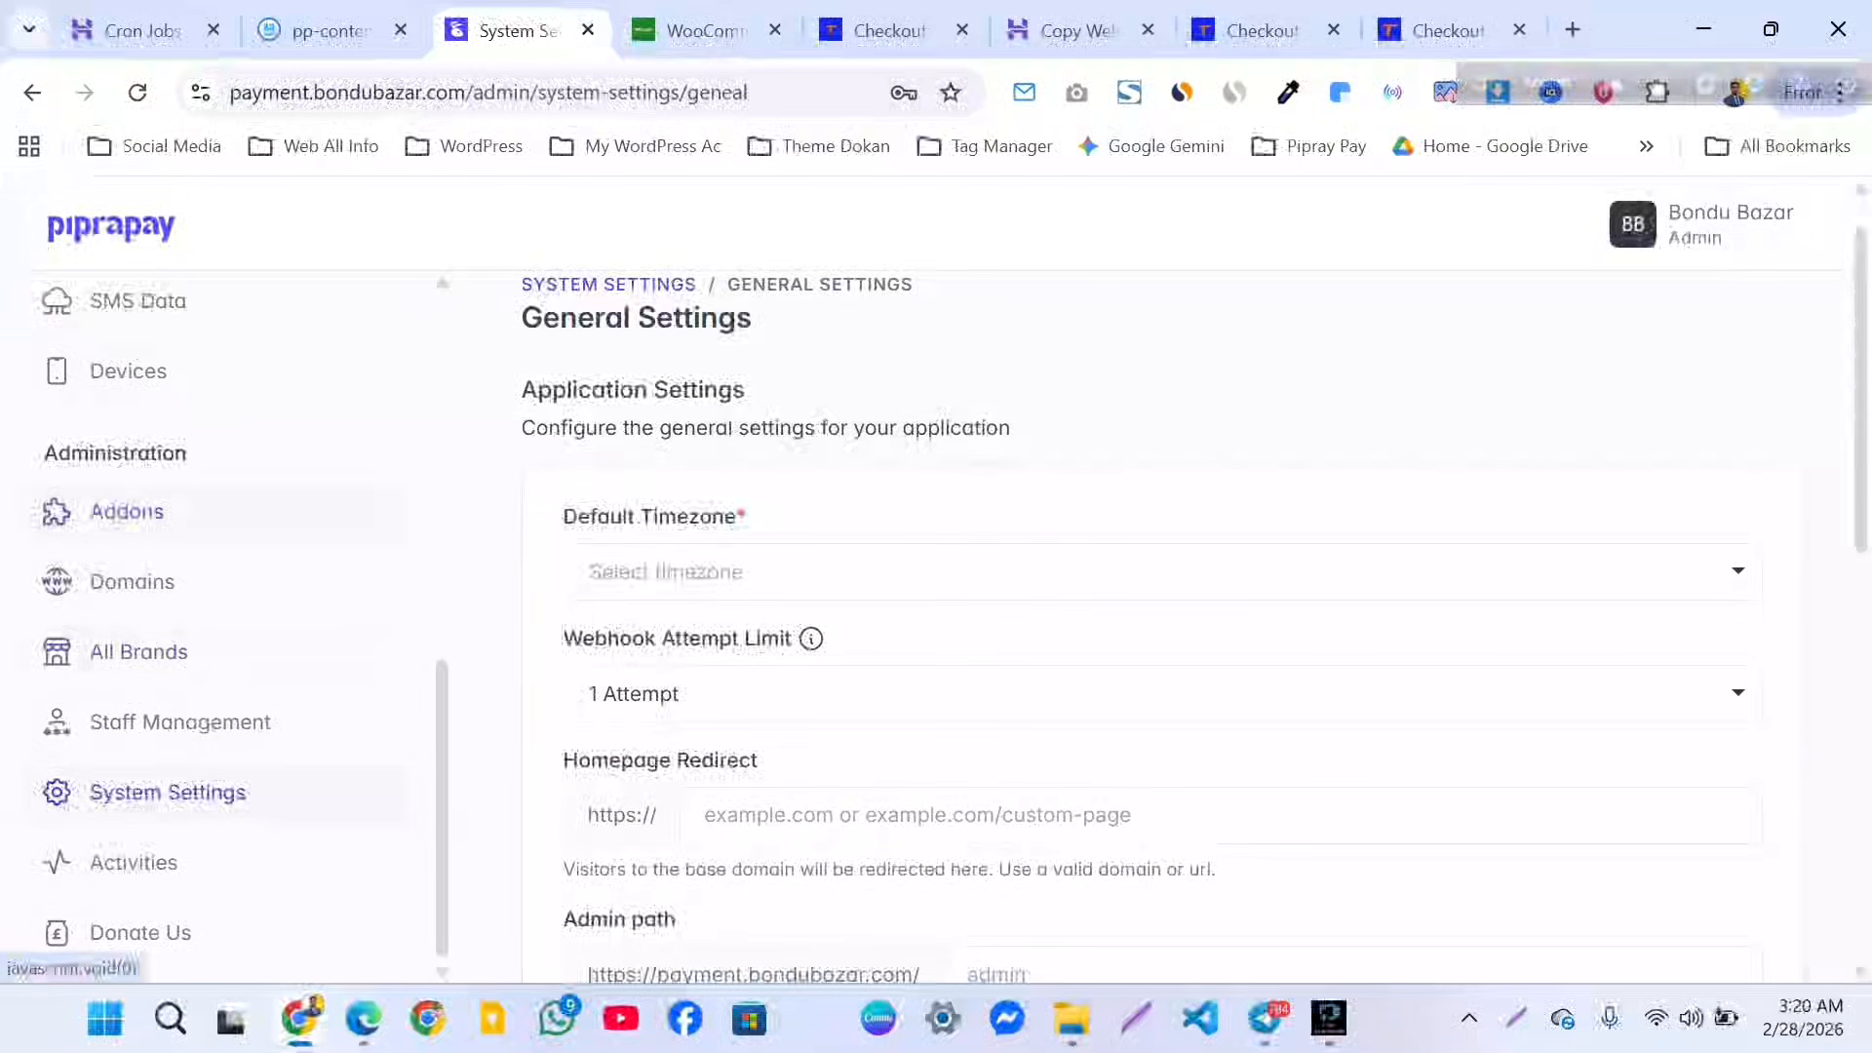
scroll(1160, 624, "down", 10)
scroll(165, 507, "down", 3)
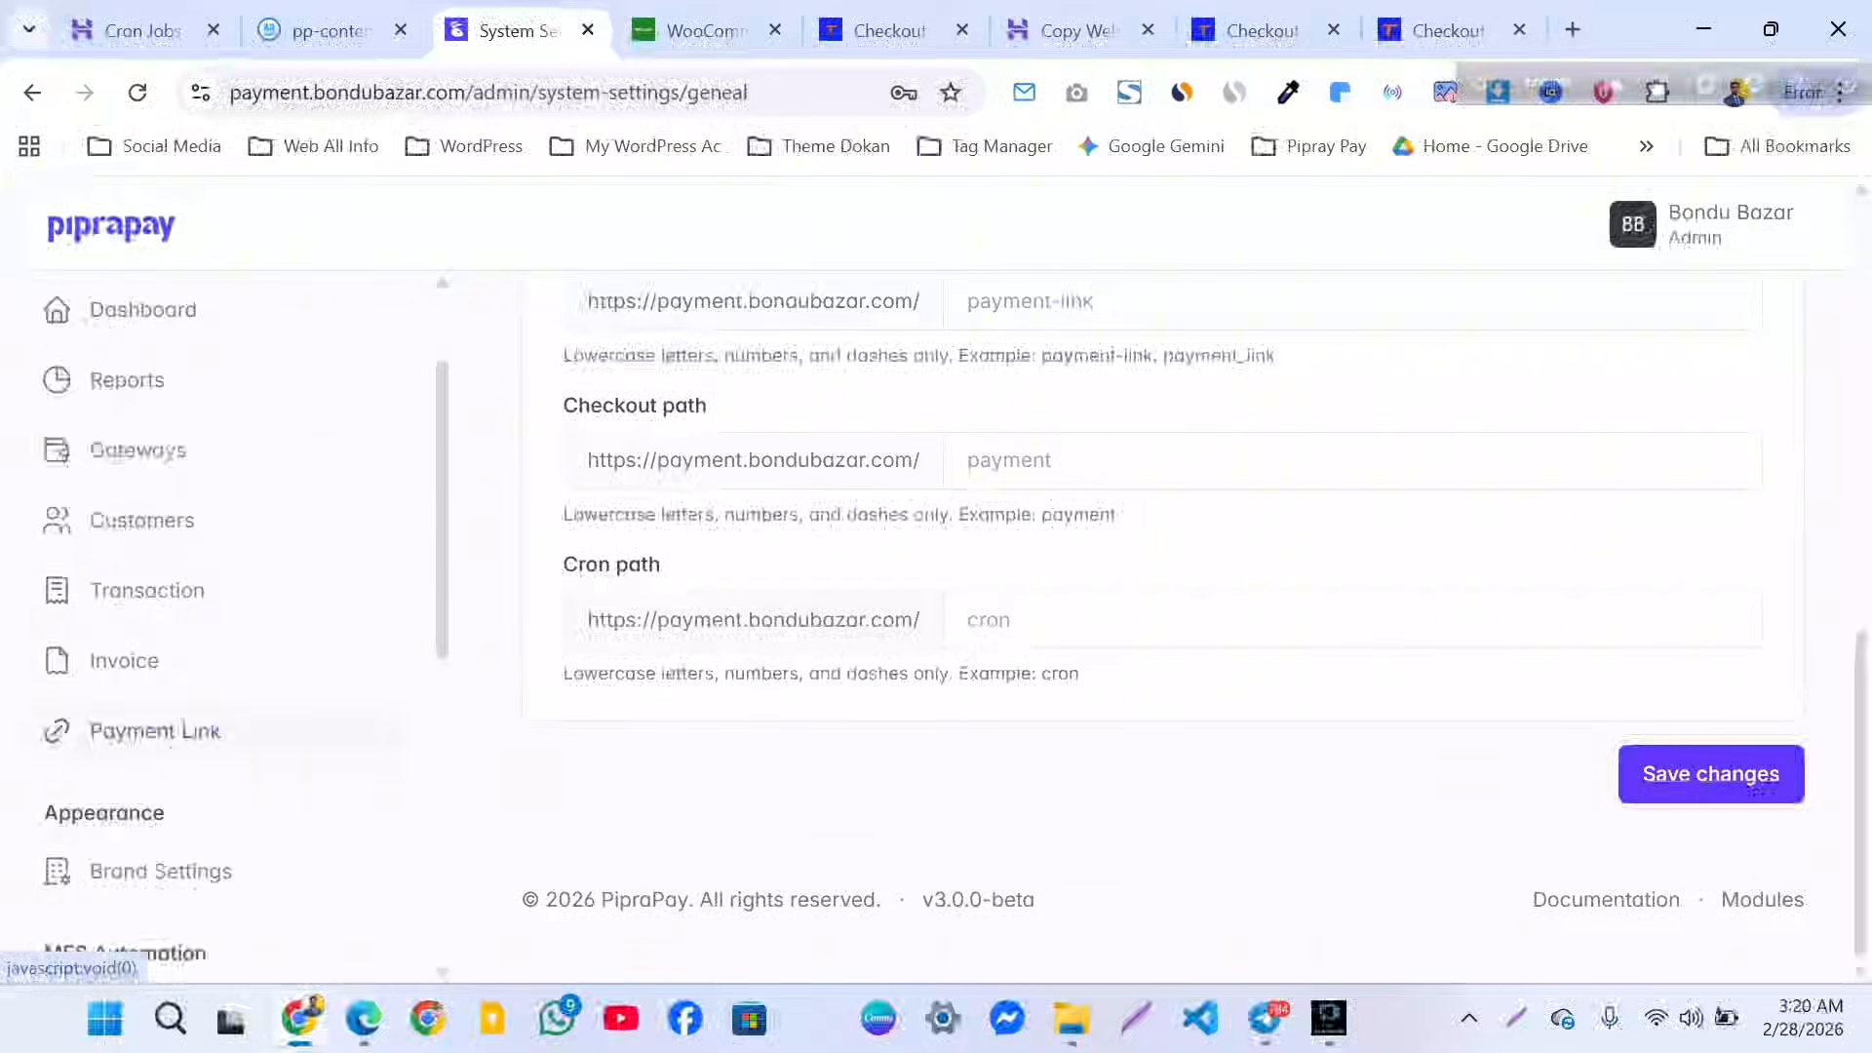
Review the brand's general settings down to the favicon and primary logo.
left_click(160, 599)
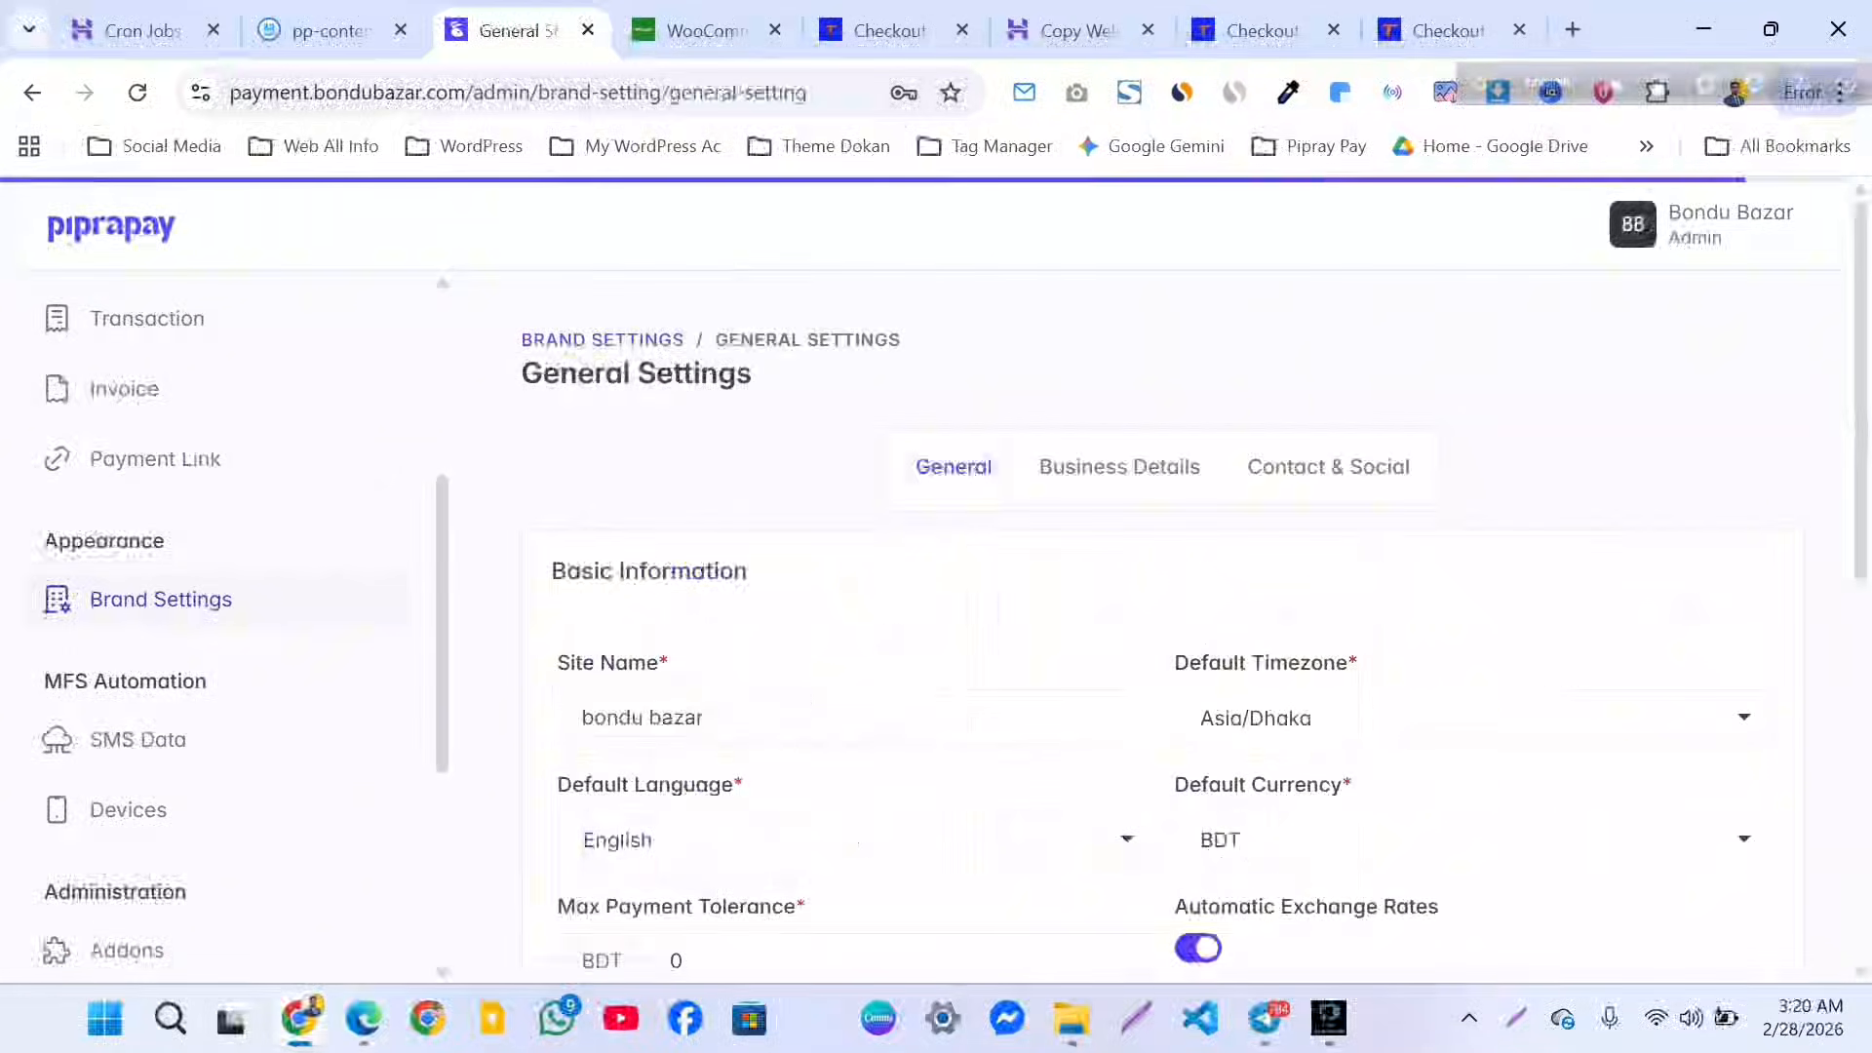
scroll(1160, 624, "down", 5)
scroll(1161, 624, "down", 4)
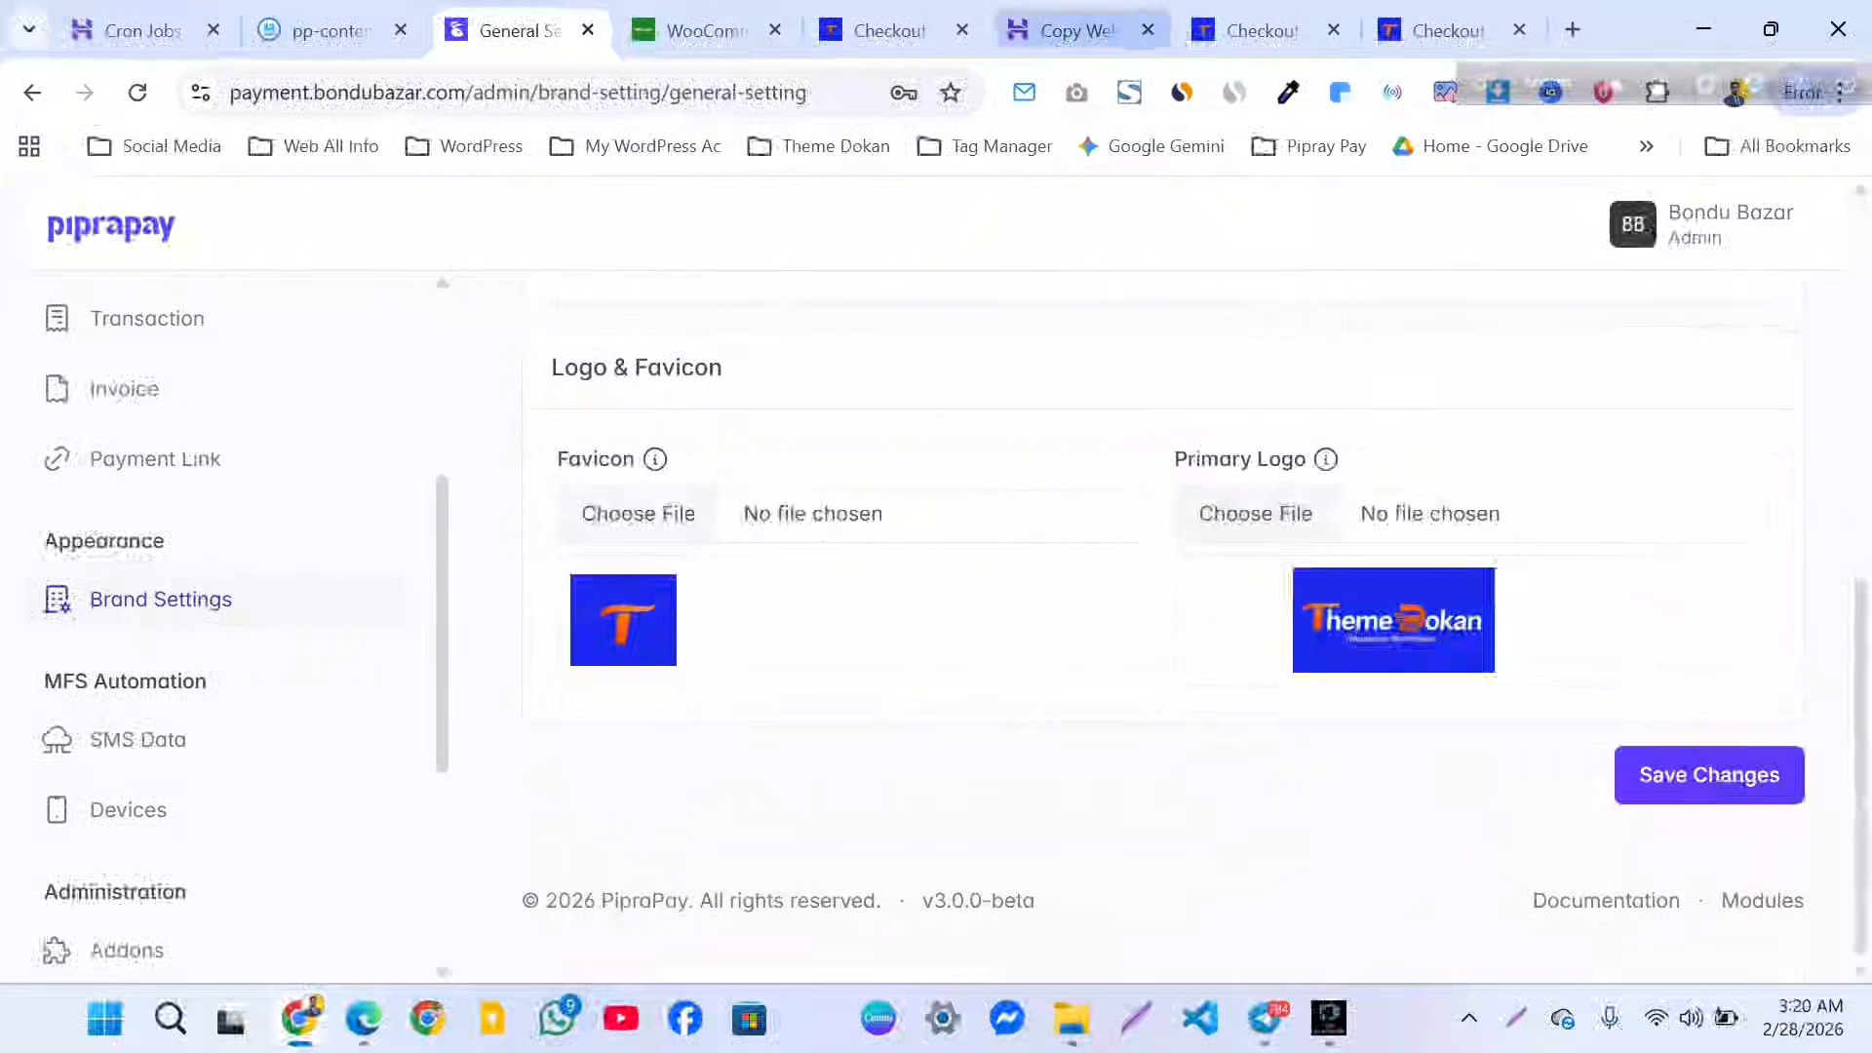
On the payment page, choose Bkash Personal, copy the payee's mobile number into Transaction ID and try to verify it.
left_click(873, 30)
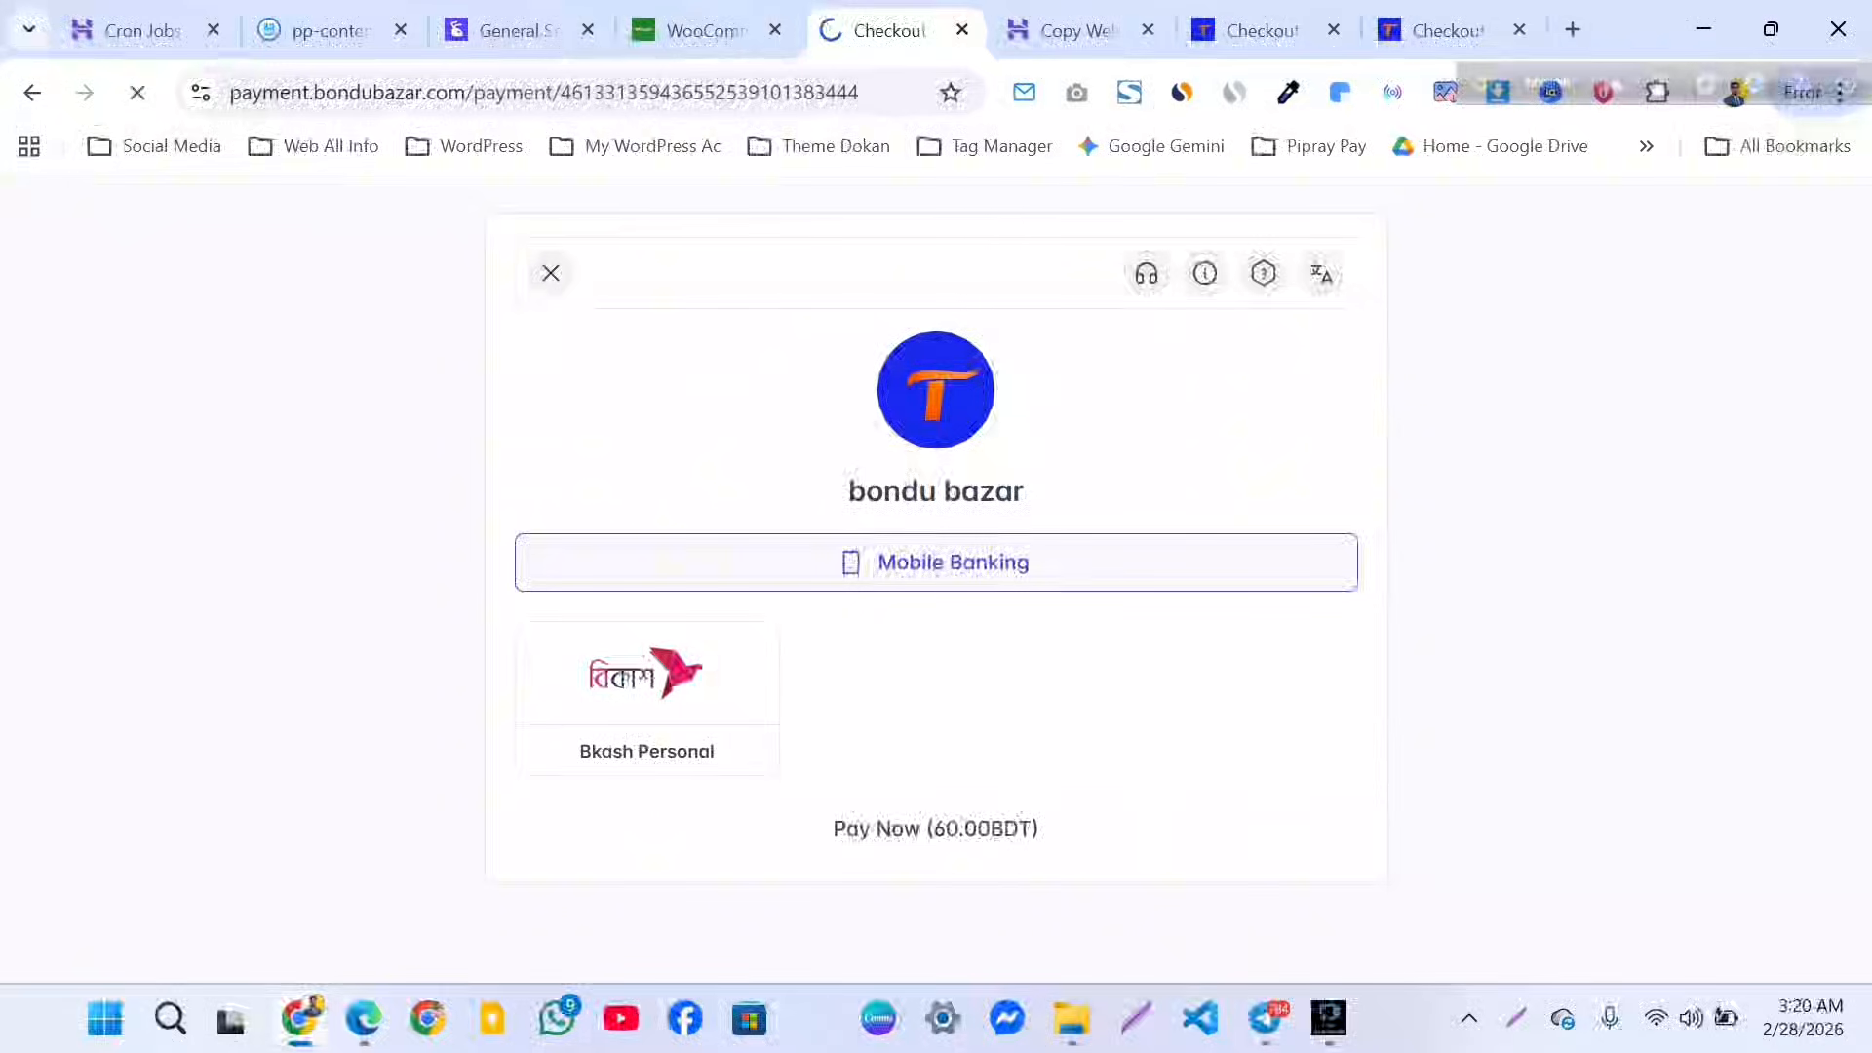
scroll(929, 618, "down", 1)
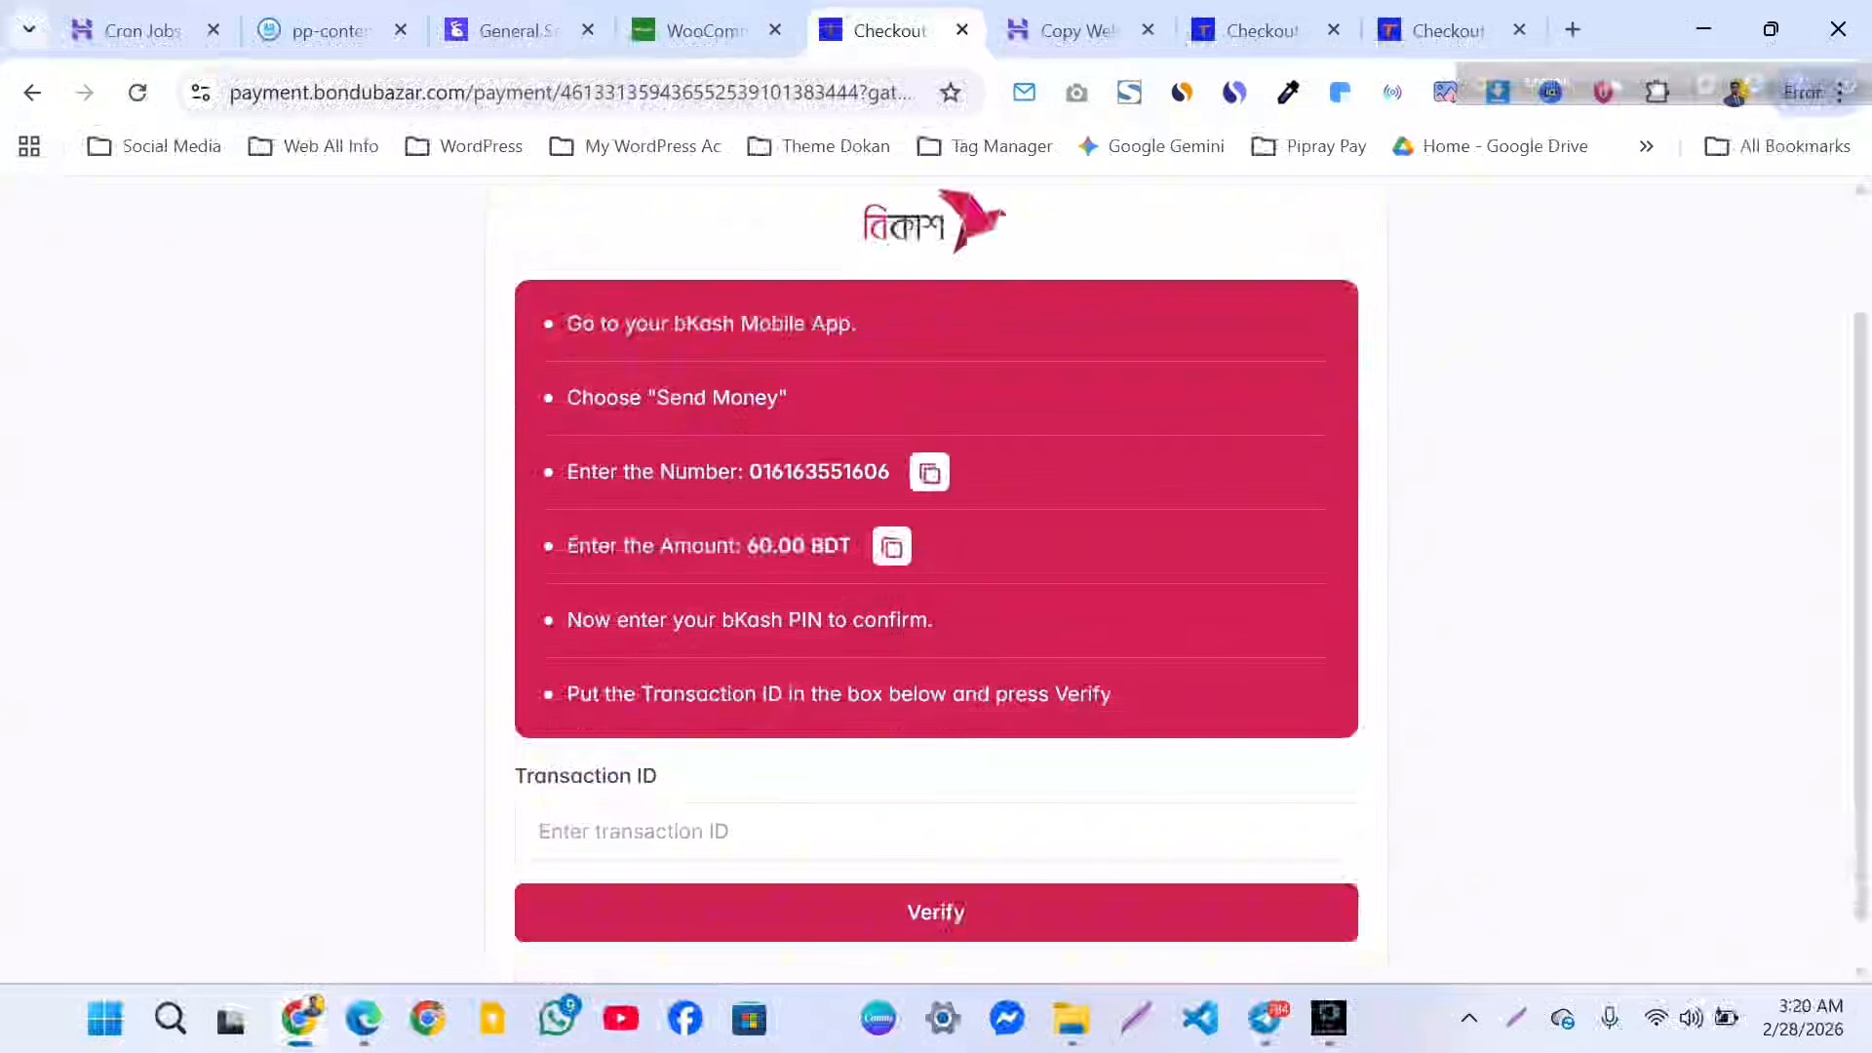
left_click(929, 473)
scroll(930, 473, "down", 1)
left_click(733, 784)
right_click(733, 784)
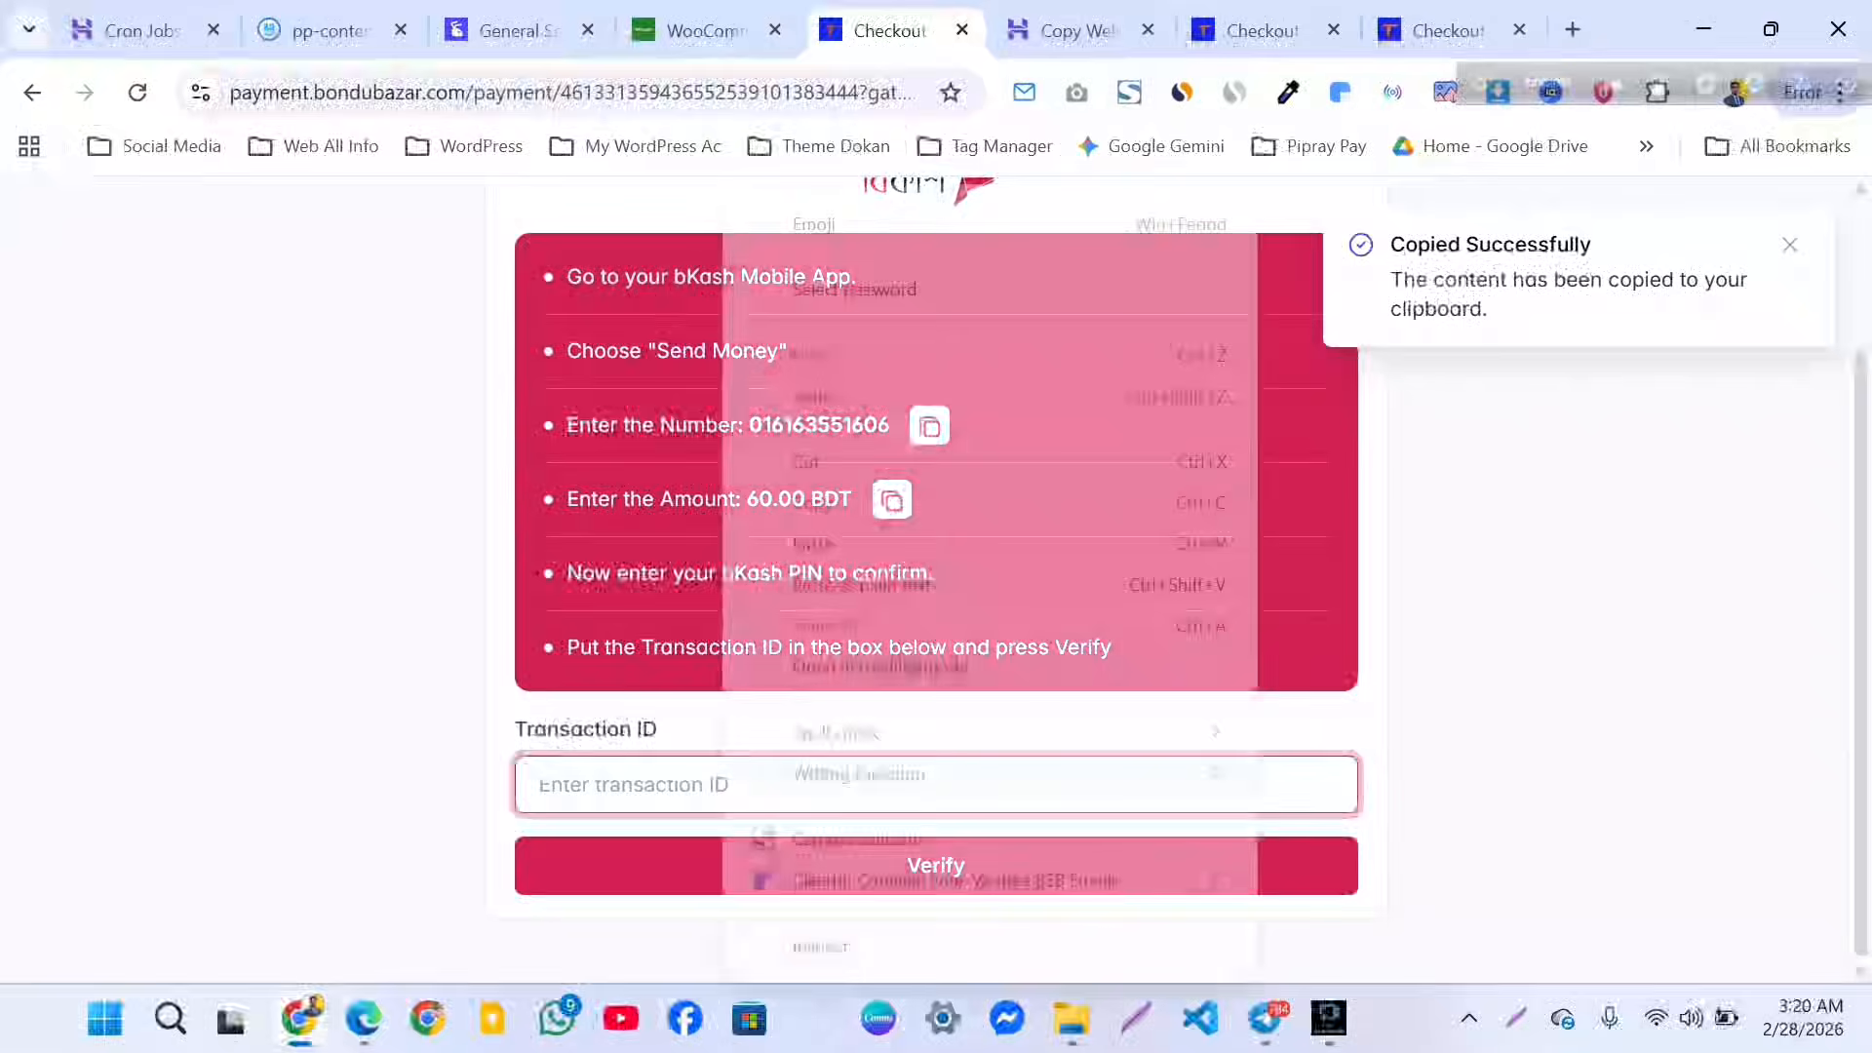
left_click(796, 543)
left_click(936, 866)
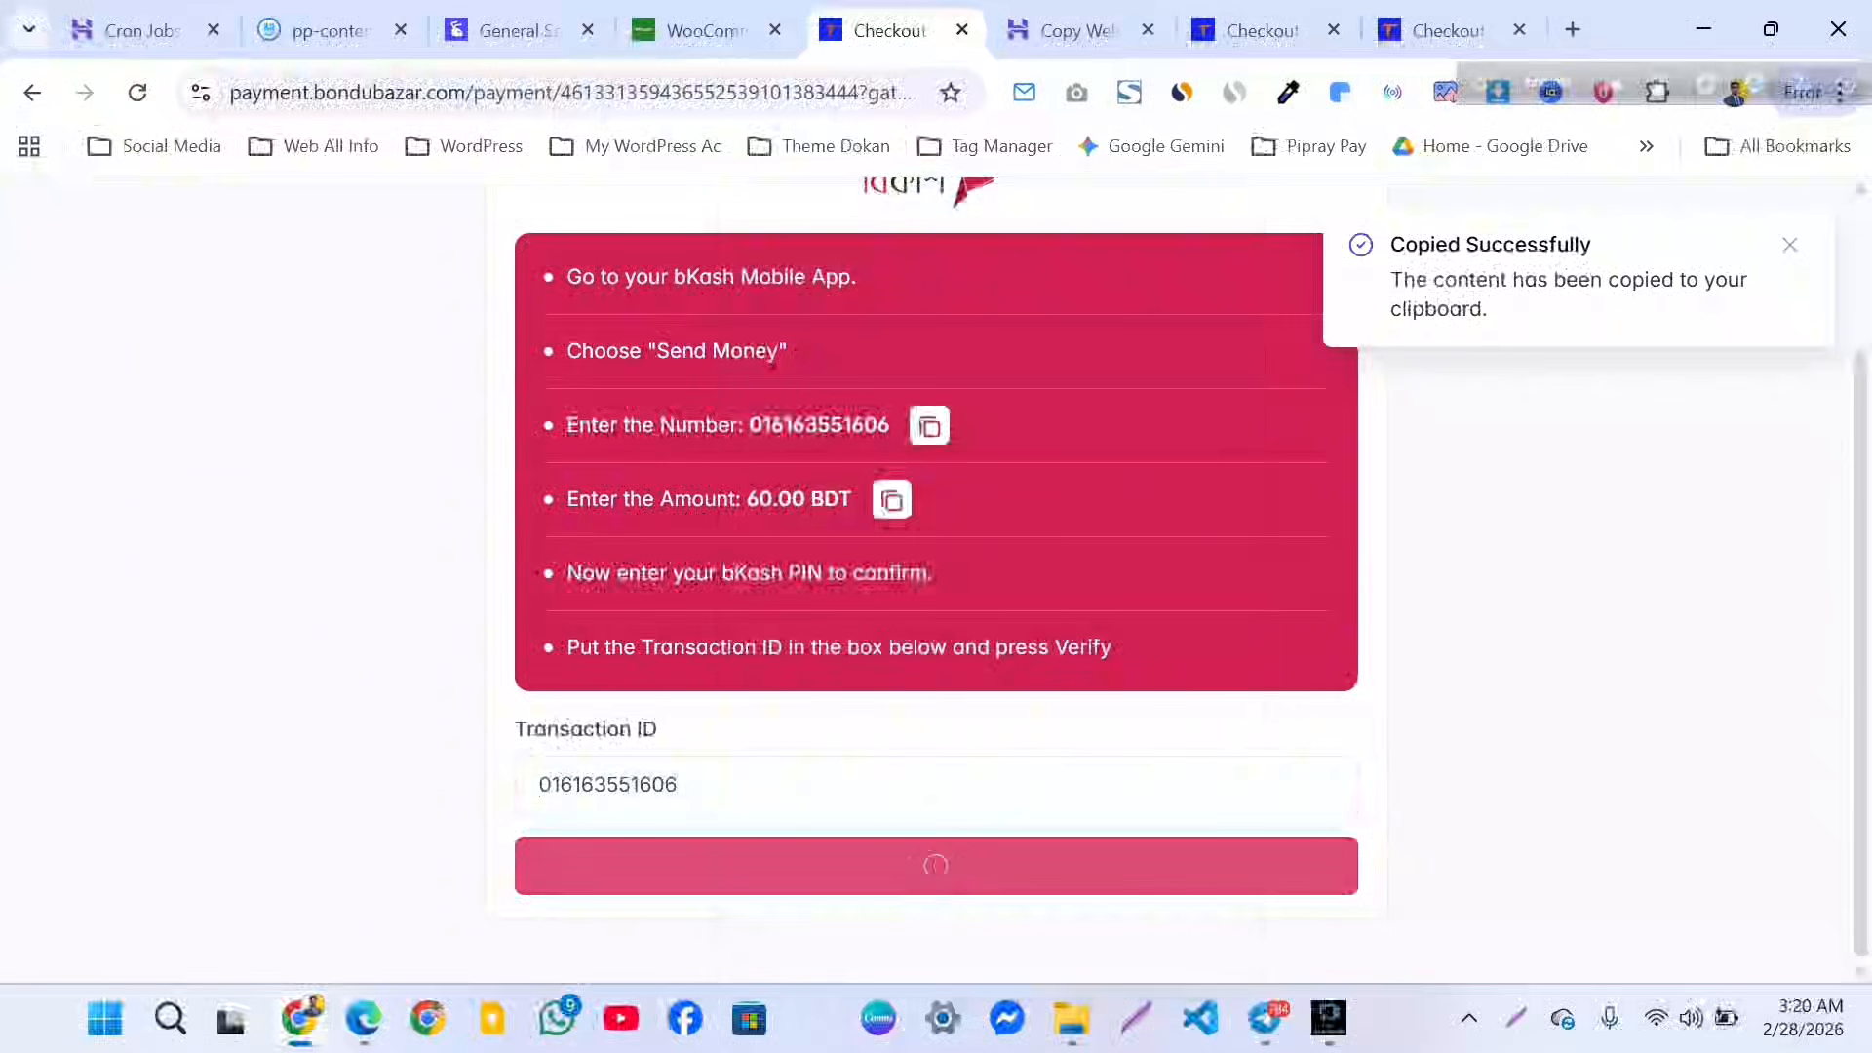
scroll(936, 866, "up", 2)
scroll(936, 585, "down", 2)
scroll(936, 585, "up", 2)
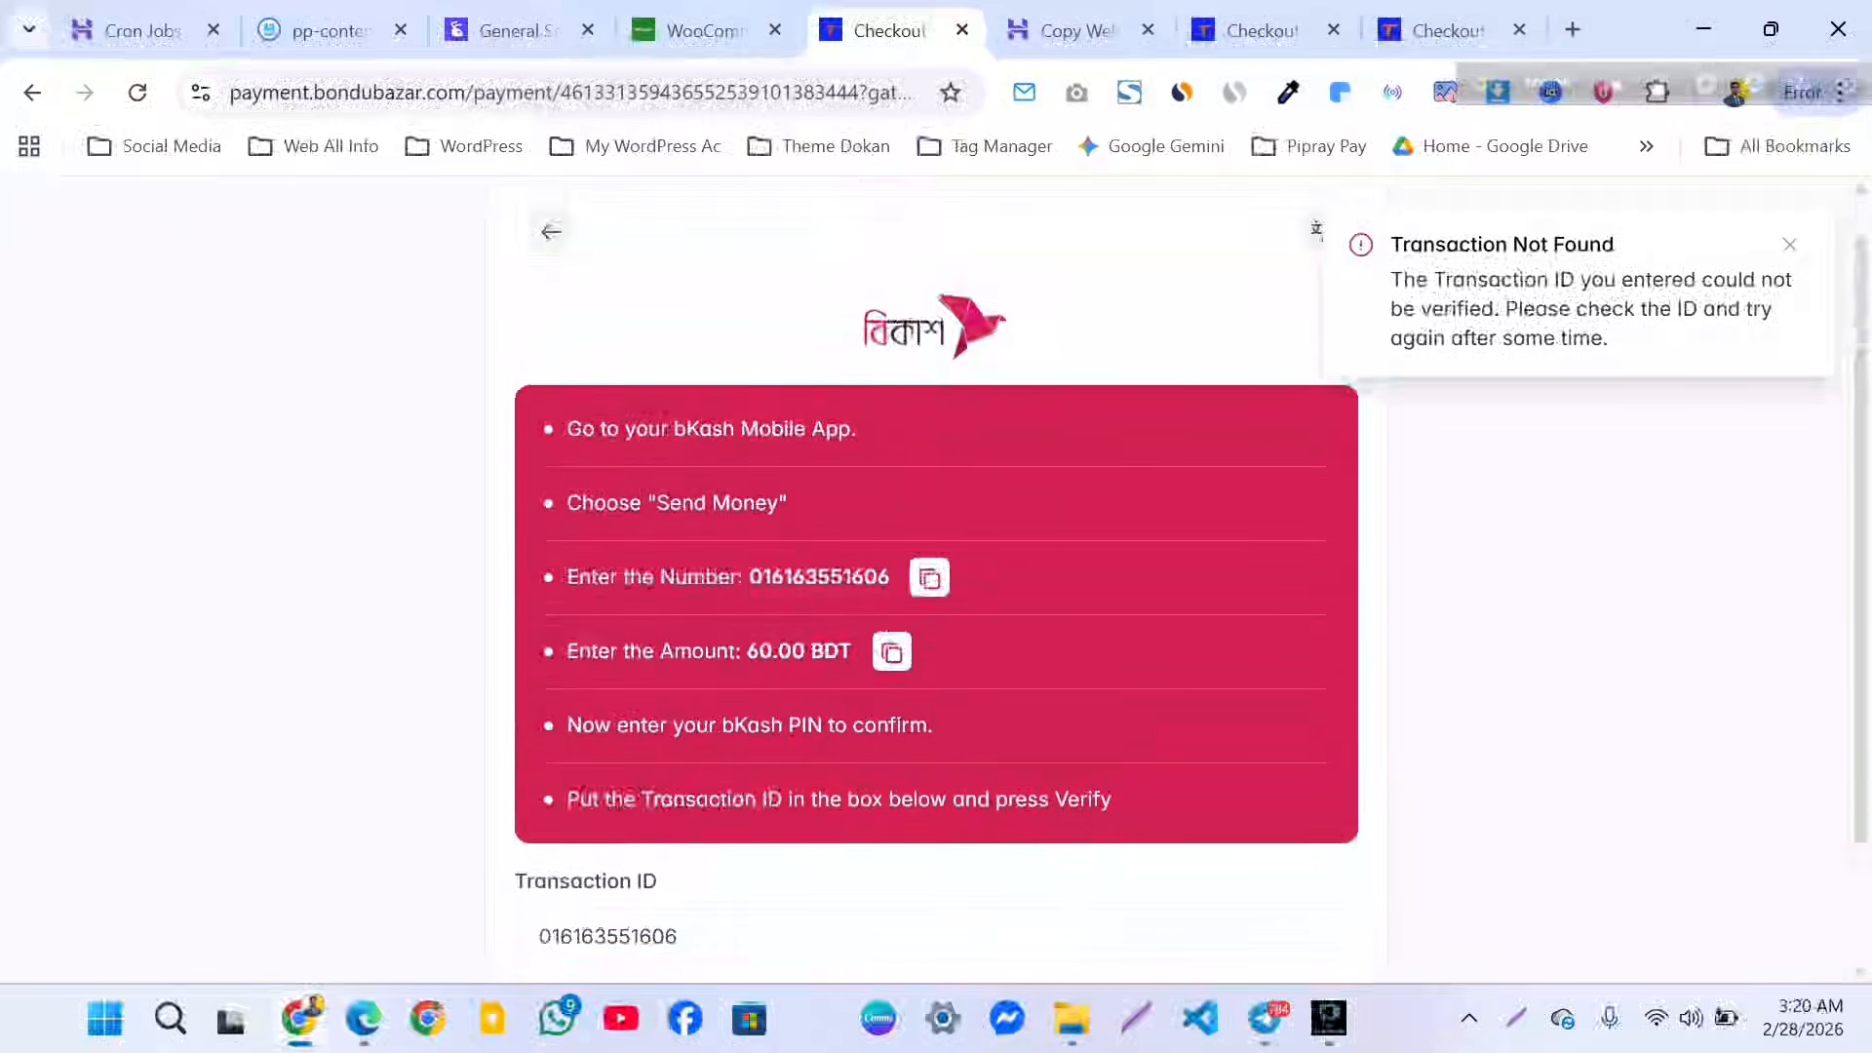
Reload the payment page, view its support contacts and payment details, and return to the Mobile Banking options.
key("ctrl+r")
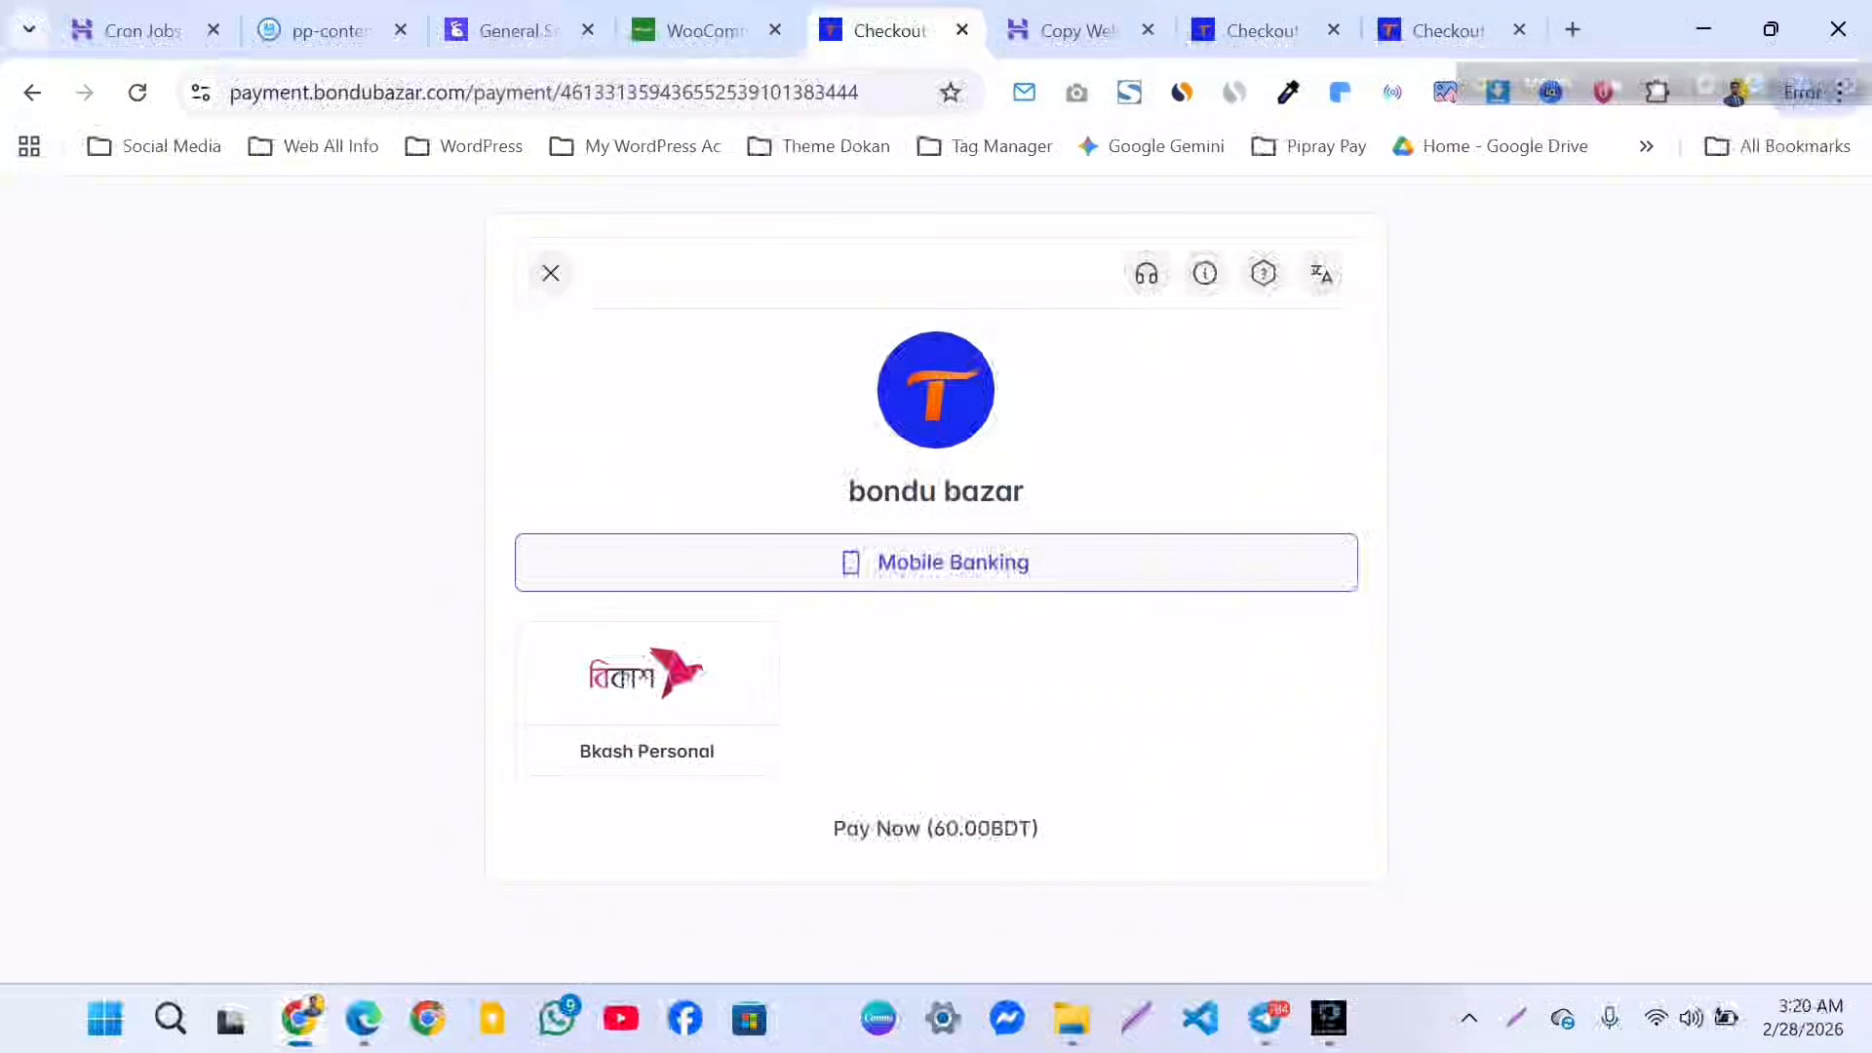
left_click(1147, 274)
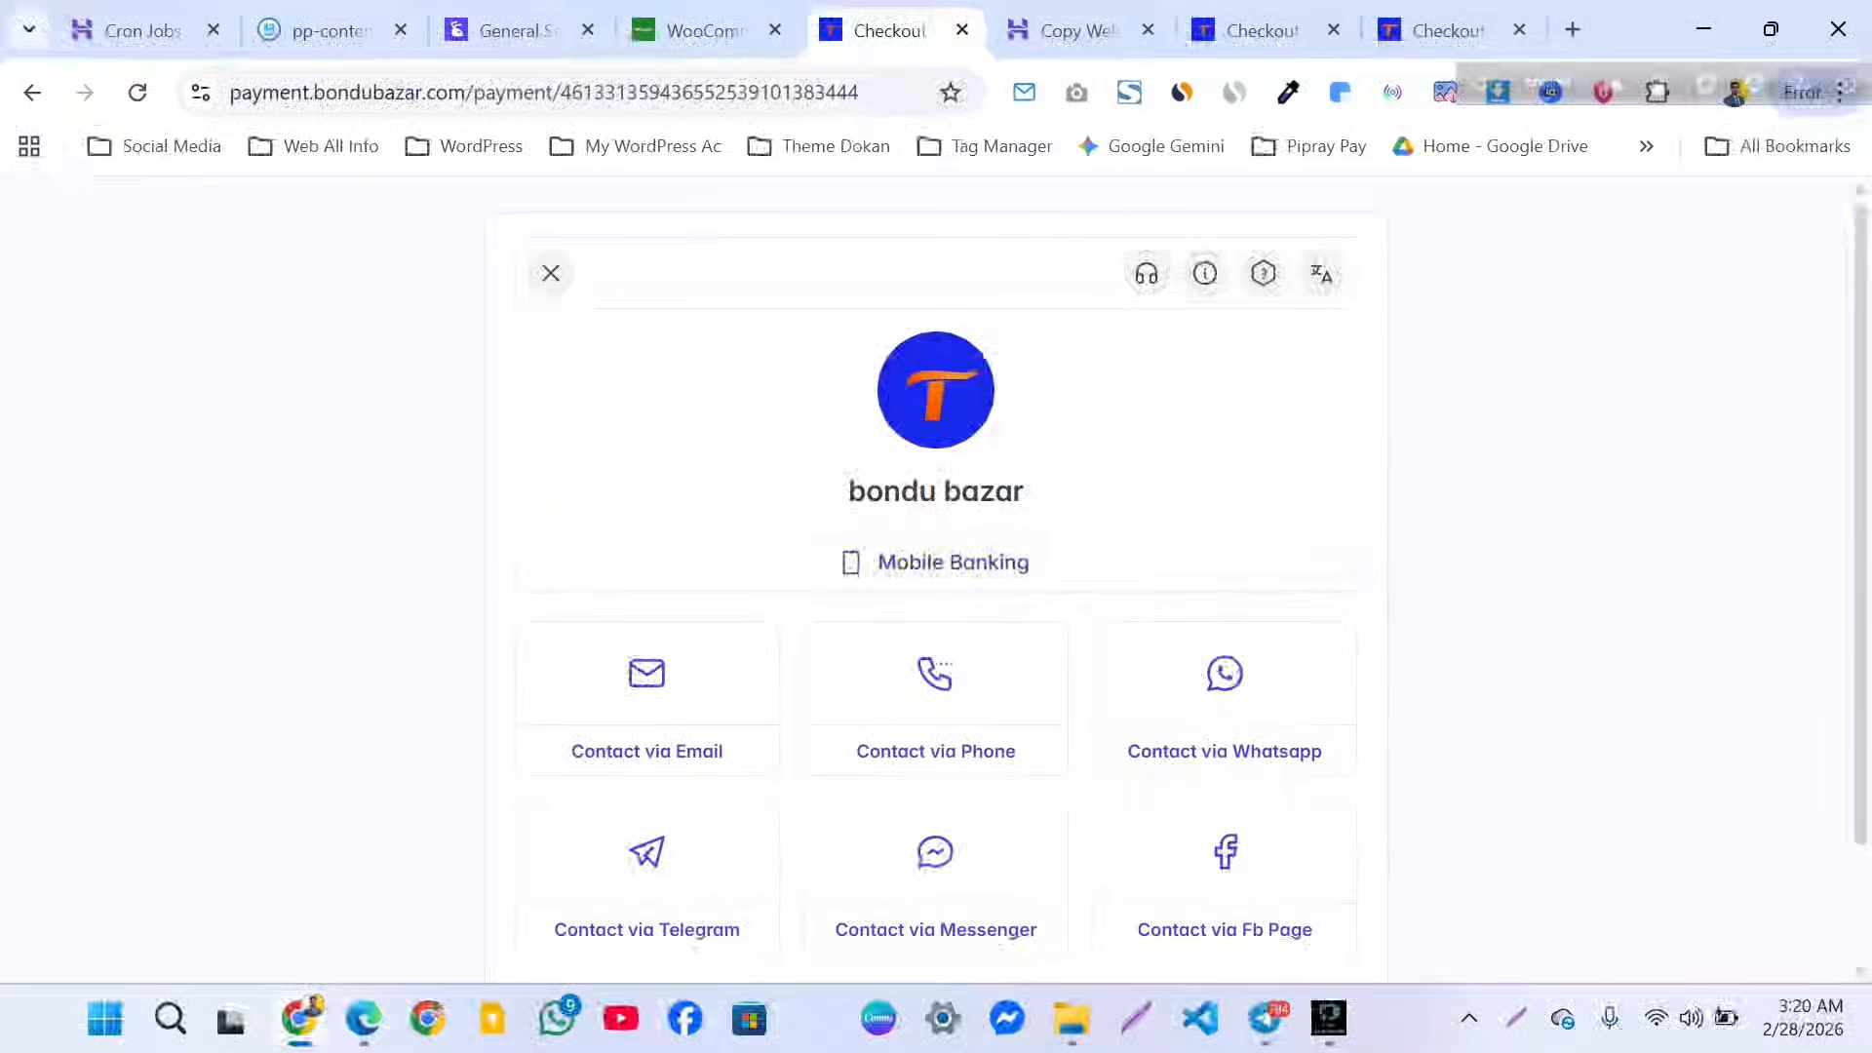
scroll(1225, 702, "down", 2)
scroll(1014, 716, "up", 2)
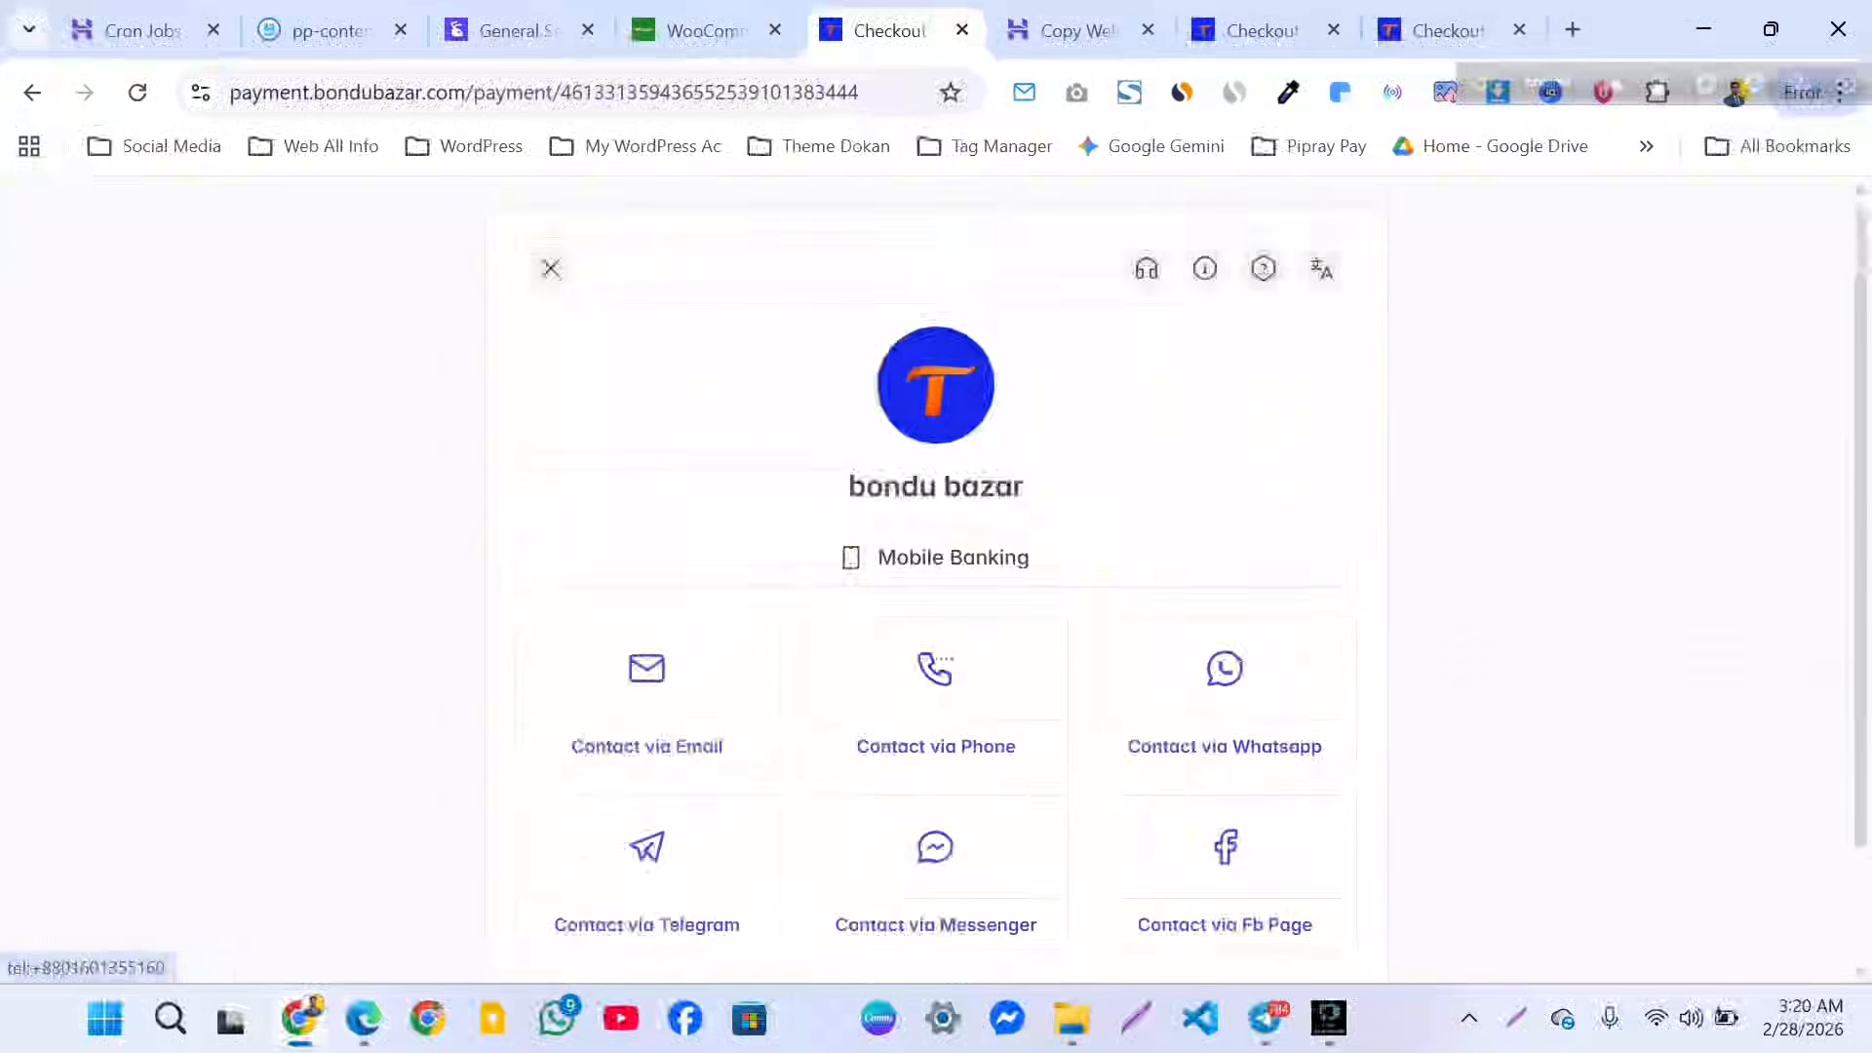
left_click(1205, 274)
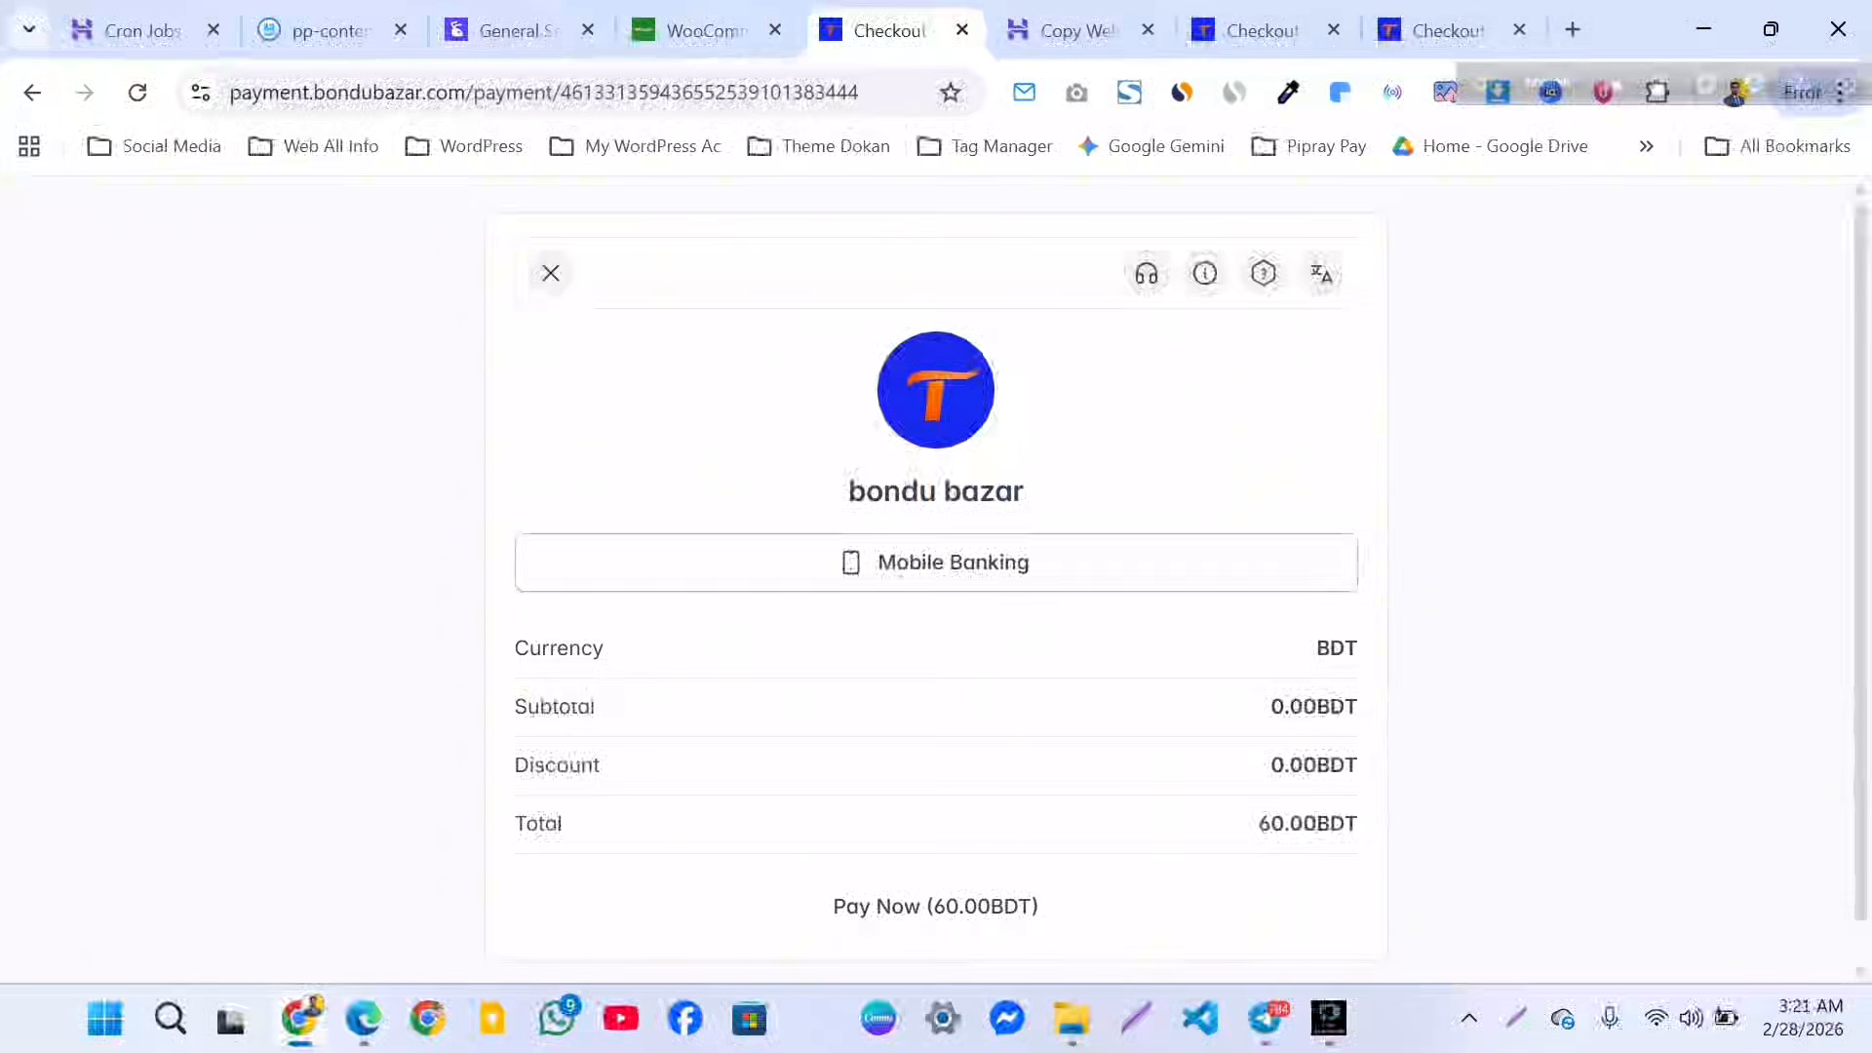
left_click(936, 563)
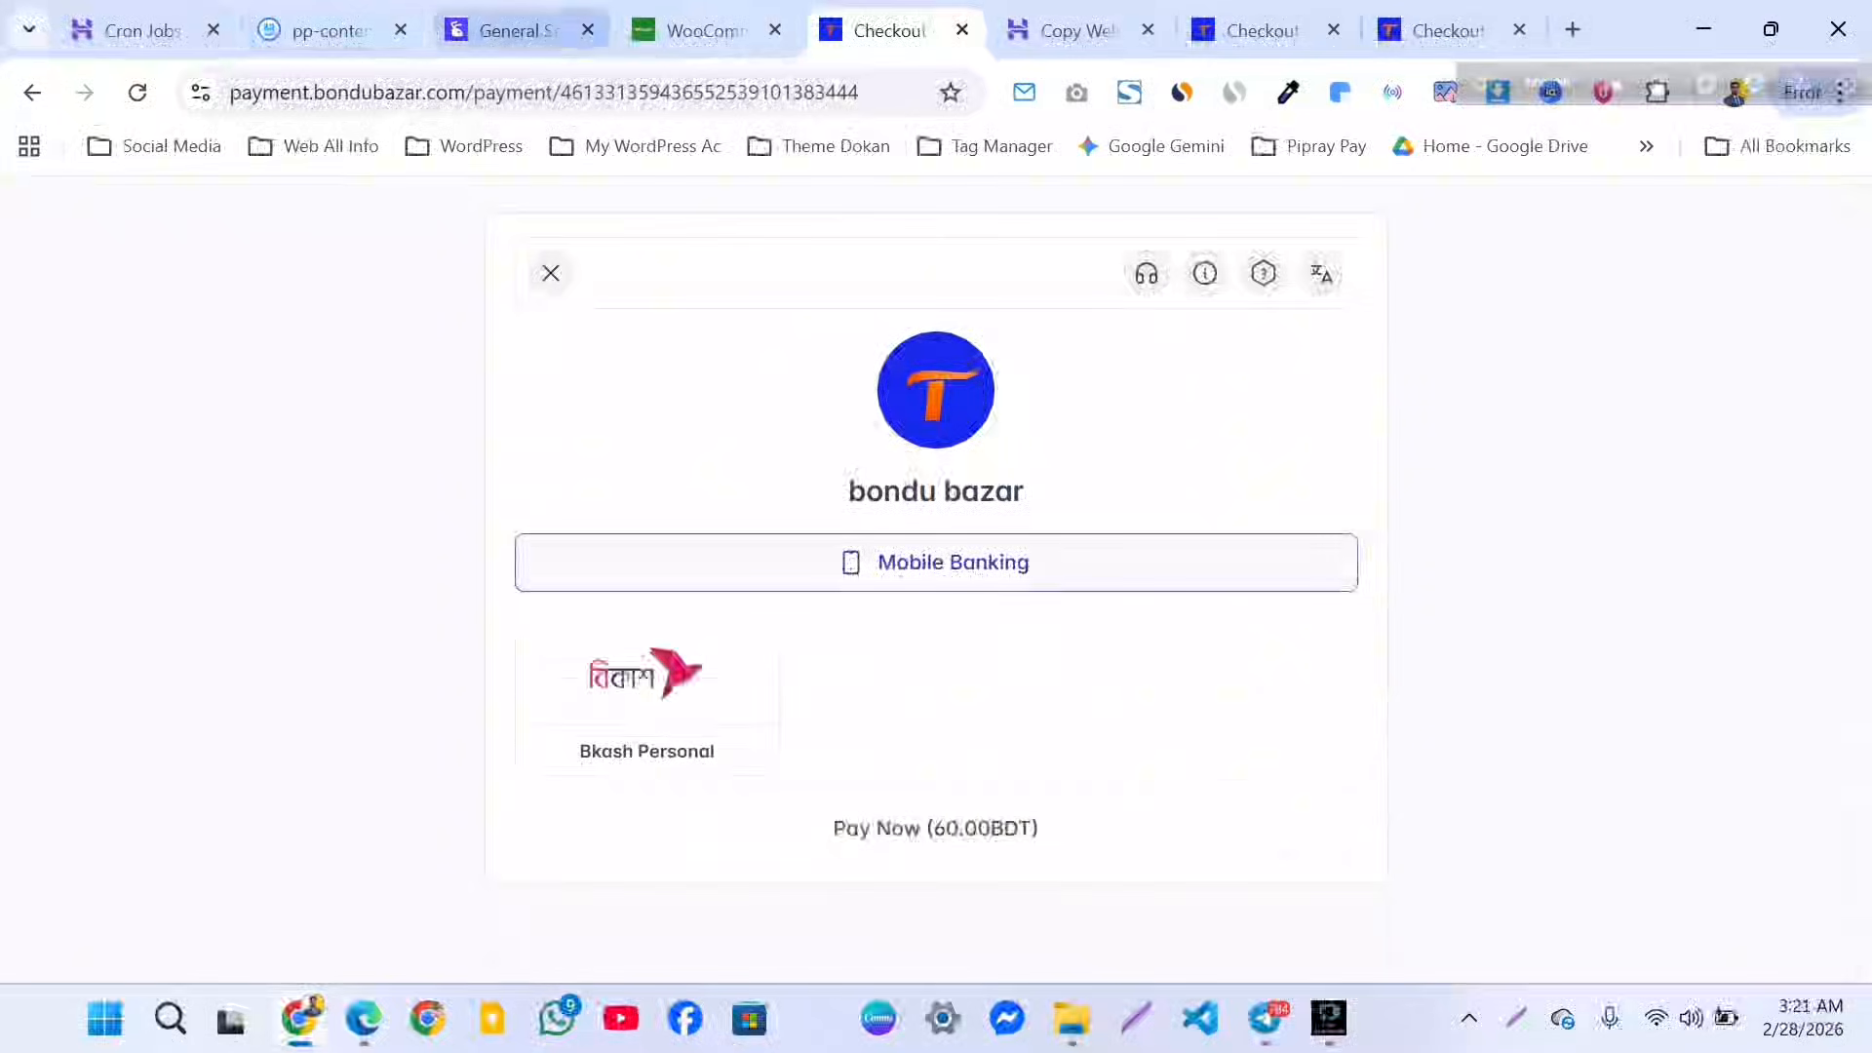
Create a new Nagad Personal gateway in PipraPay.
left_click(697, 30)
left_click(507, 30)
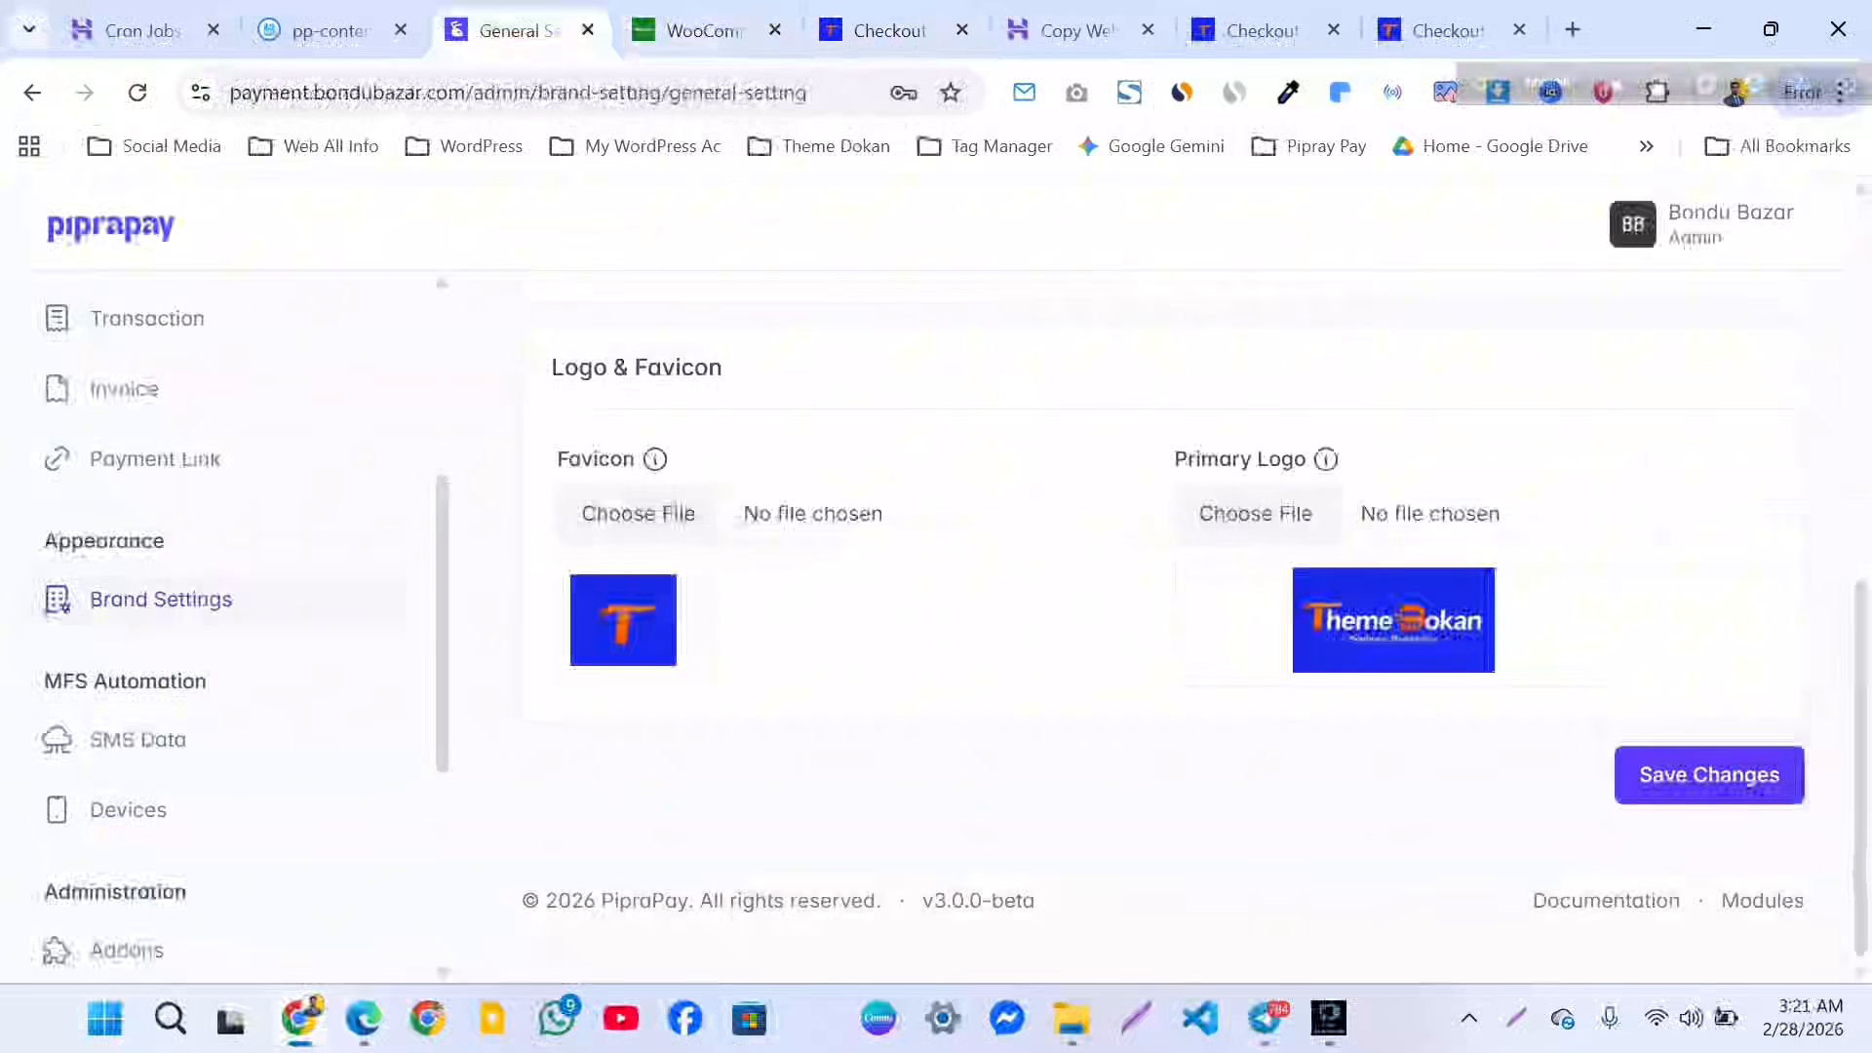
scroll(195, 634, "up", 8)
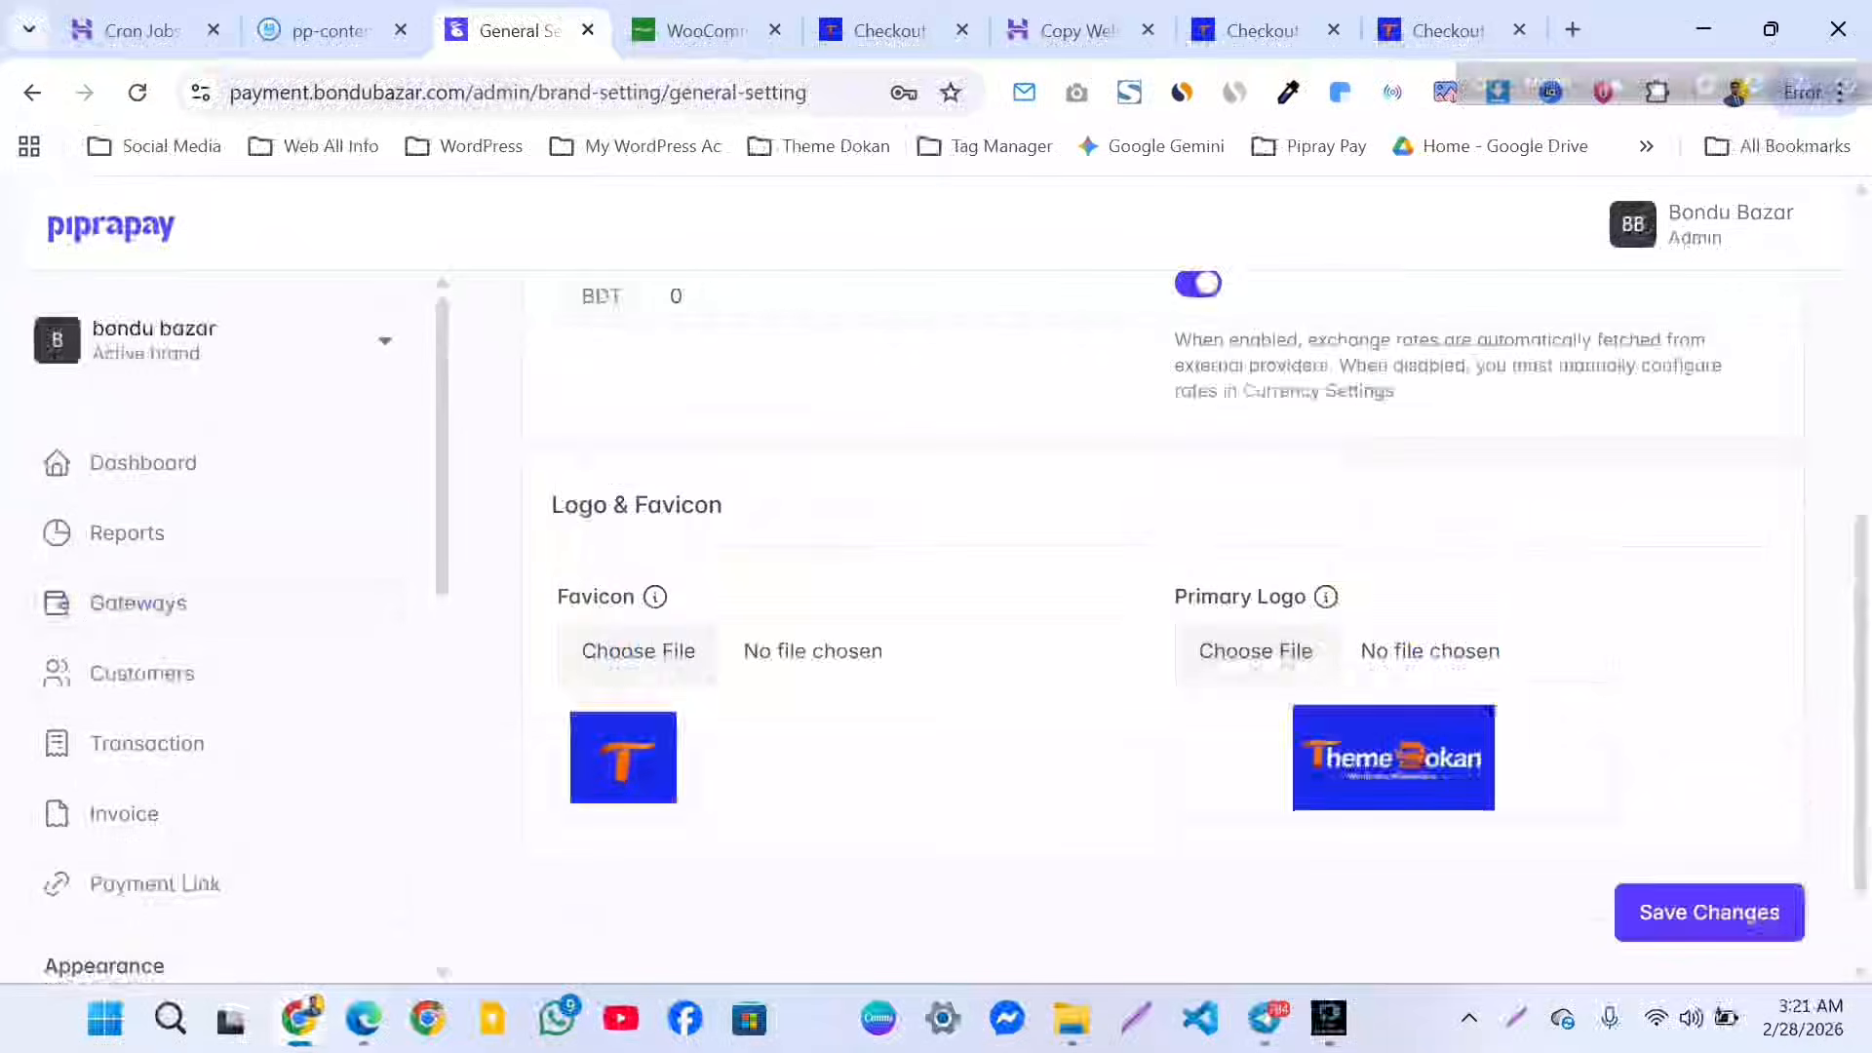
left_click(138, 603)
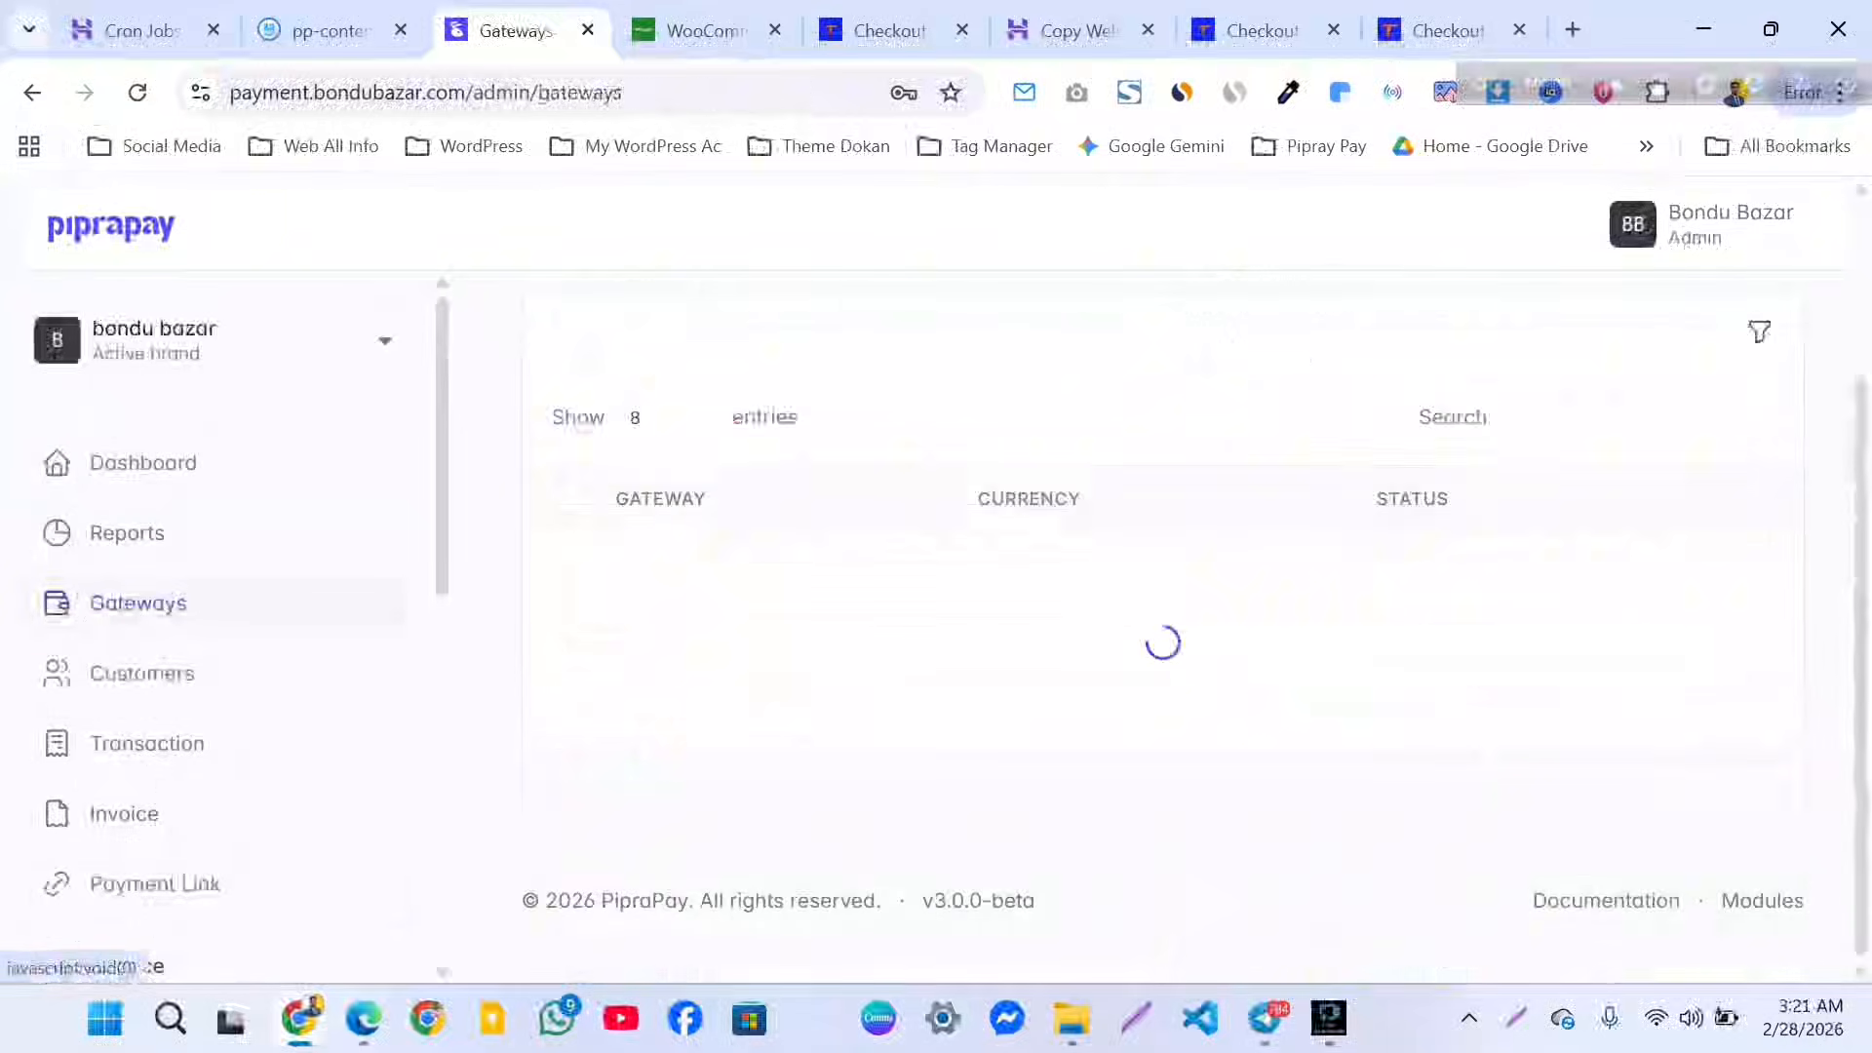
scroll(1170, 585, "up", 1)
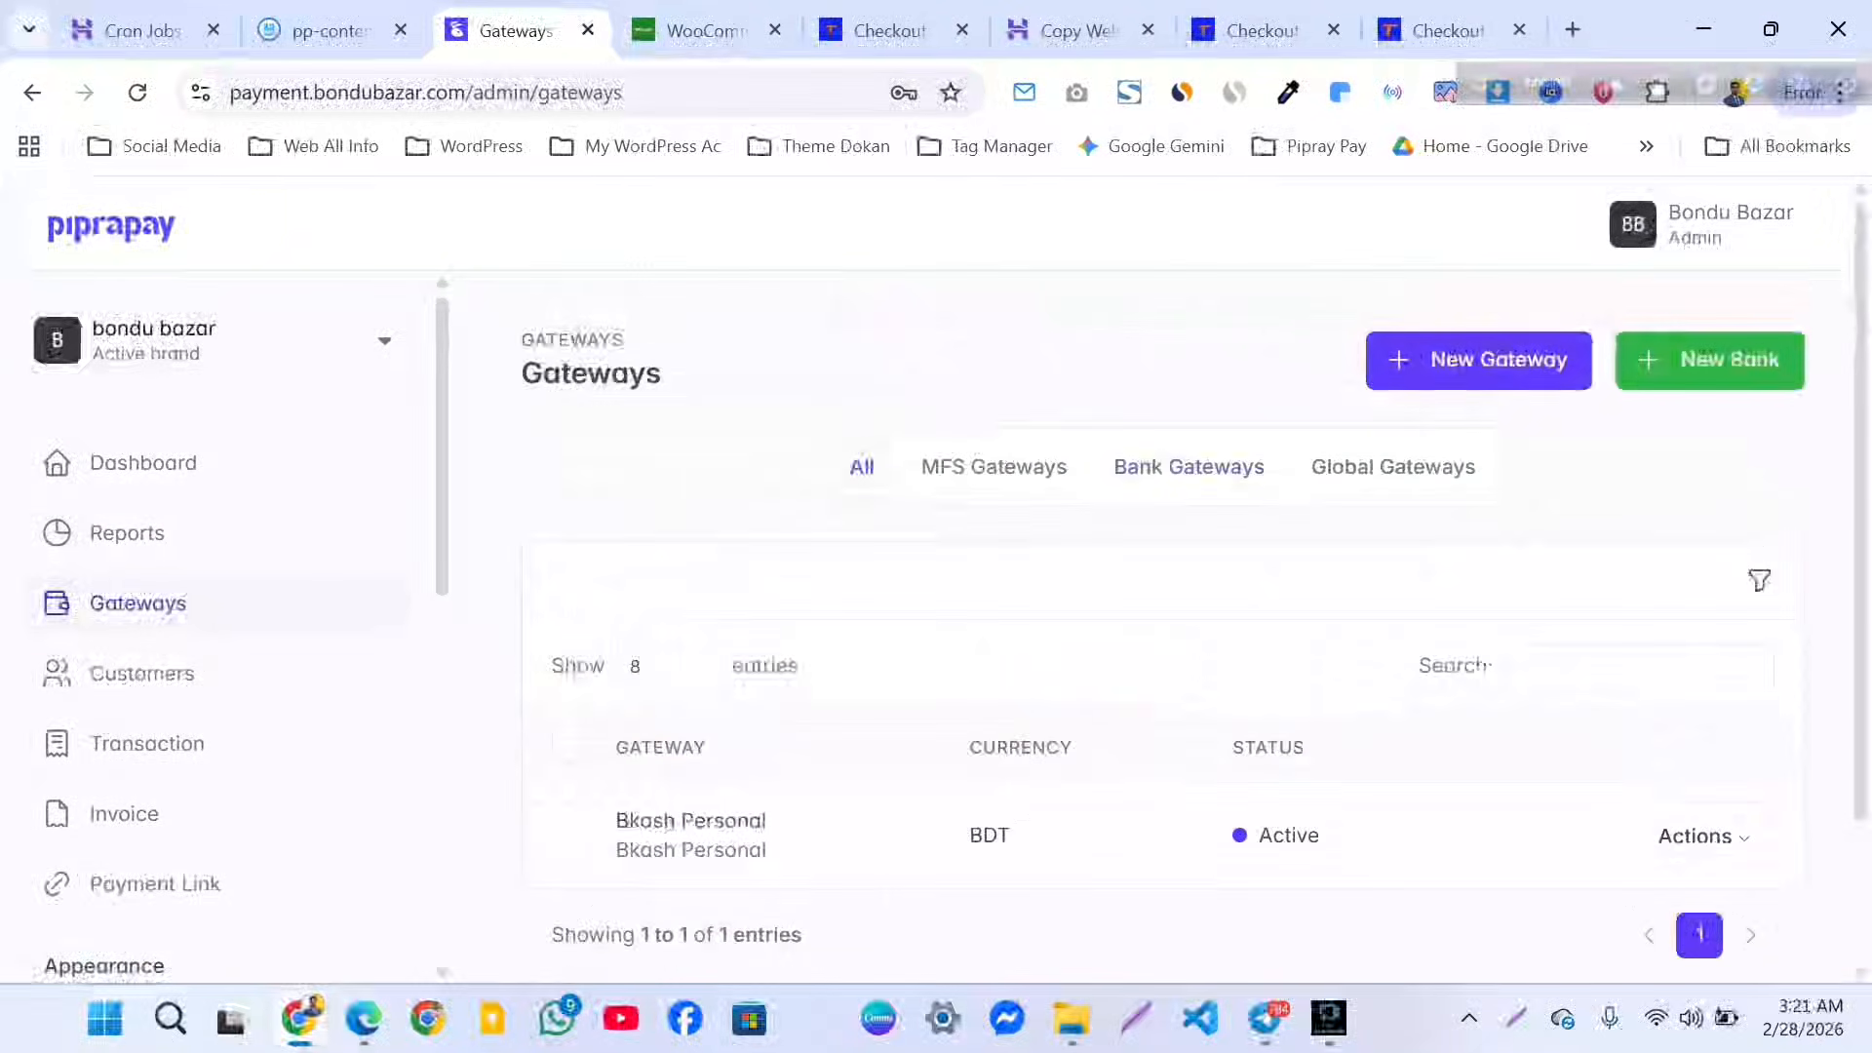
left_click(1479, 360)
left_click(936, 406)
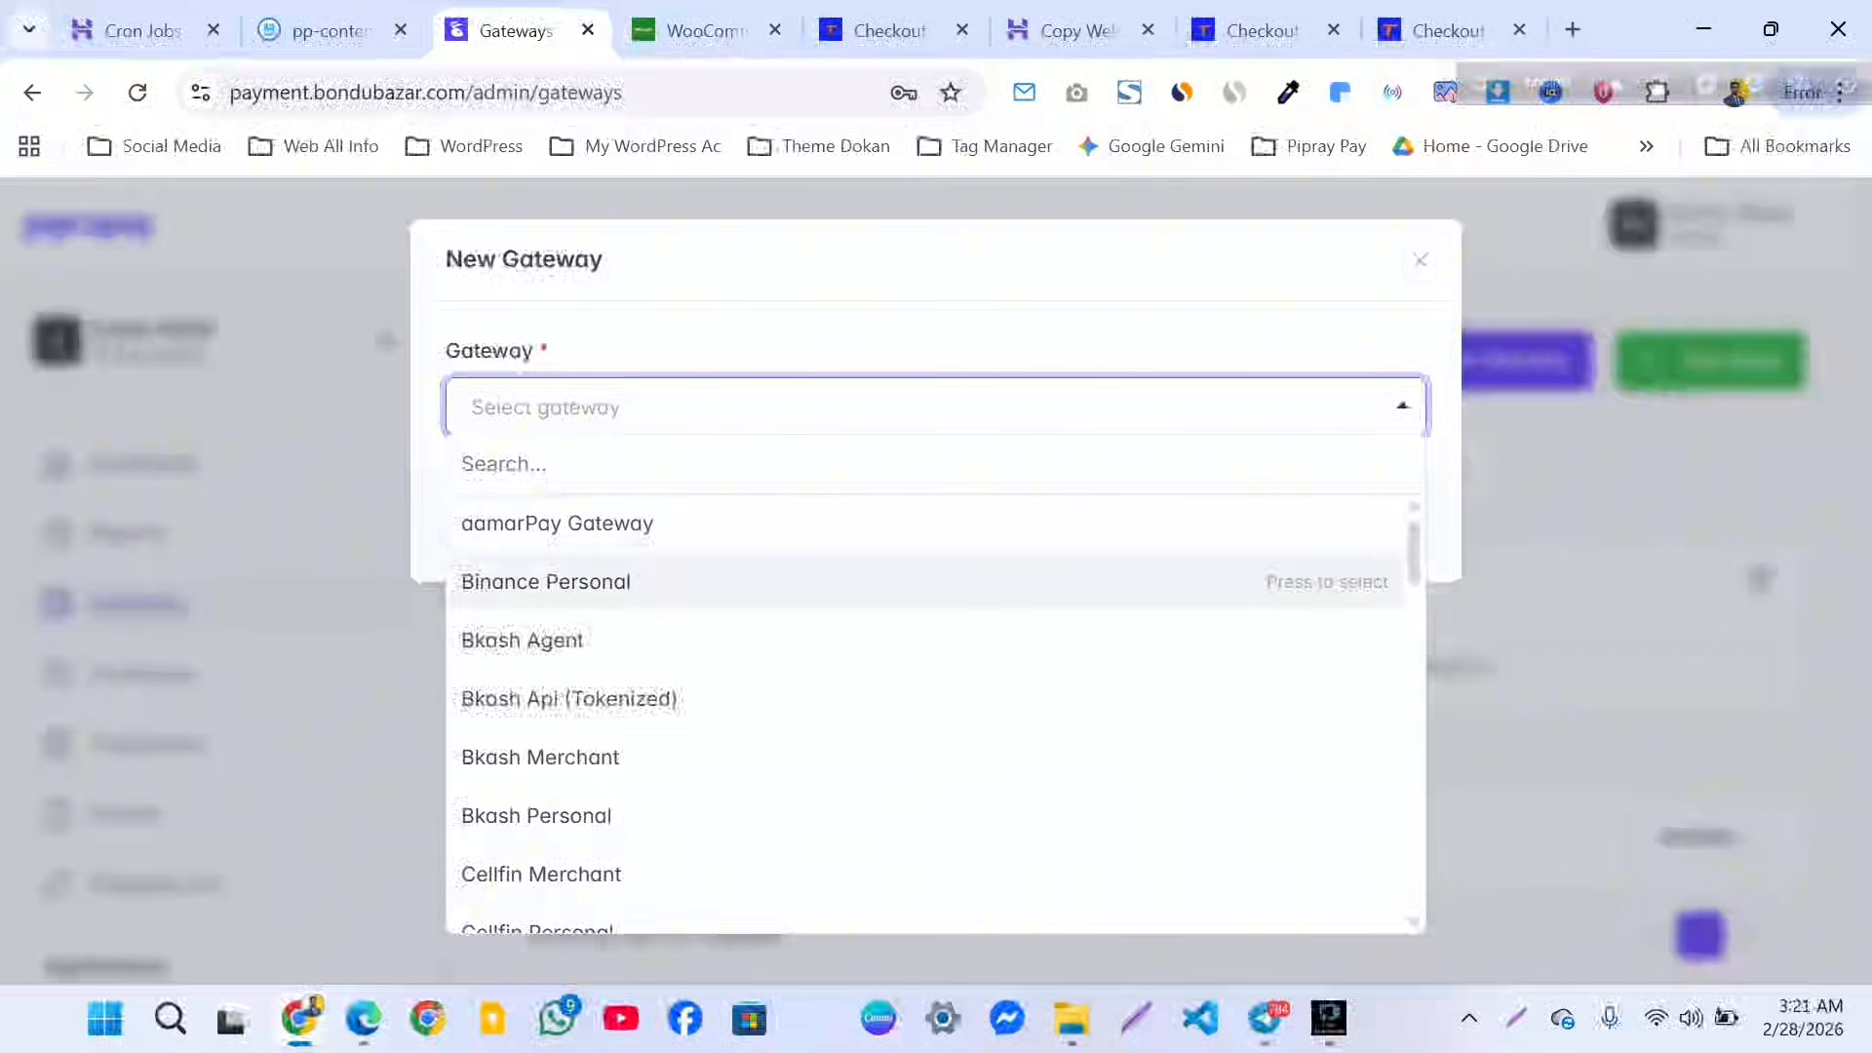
type("b")
key("BackSpace")
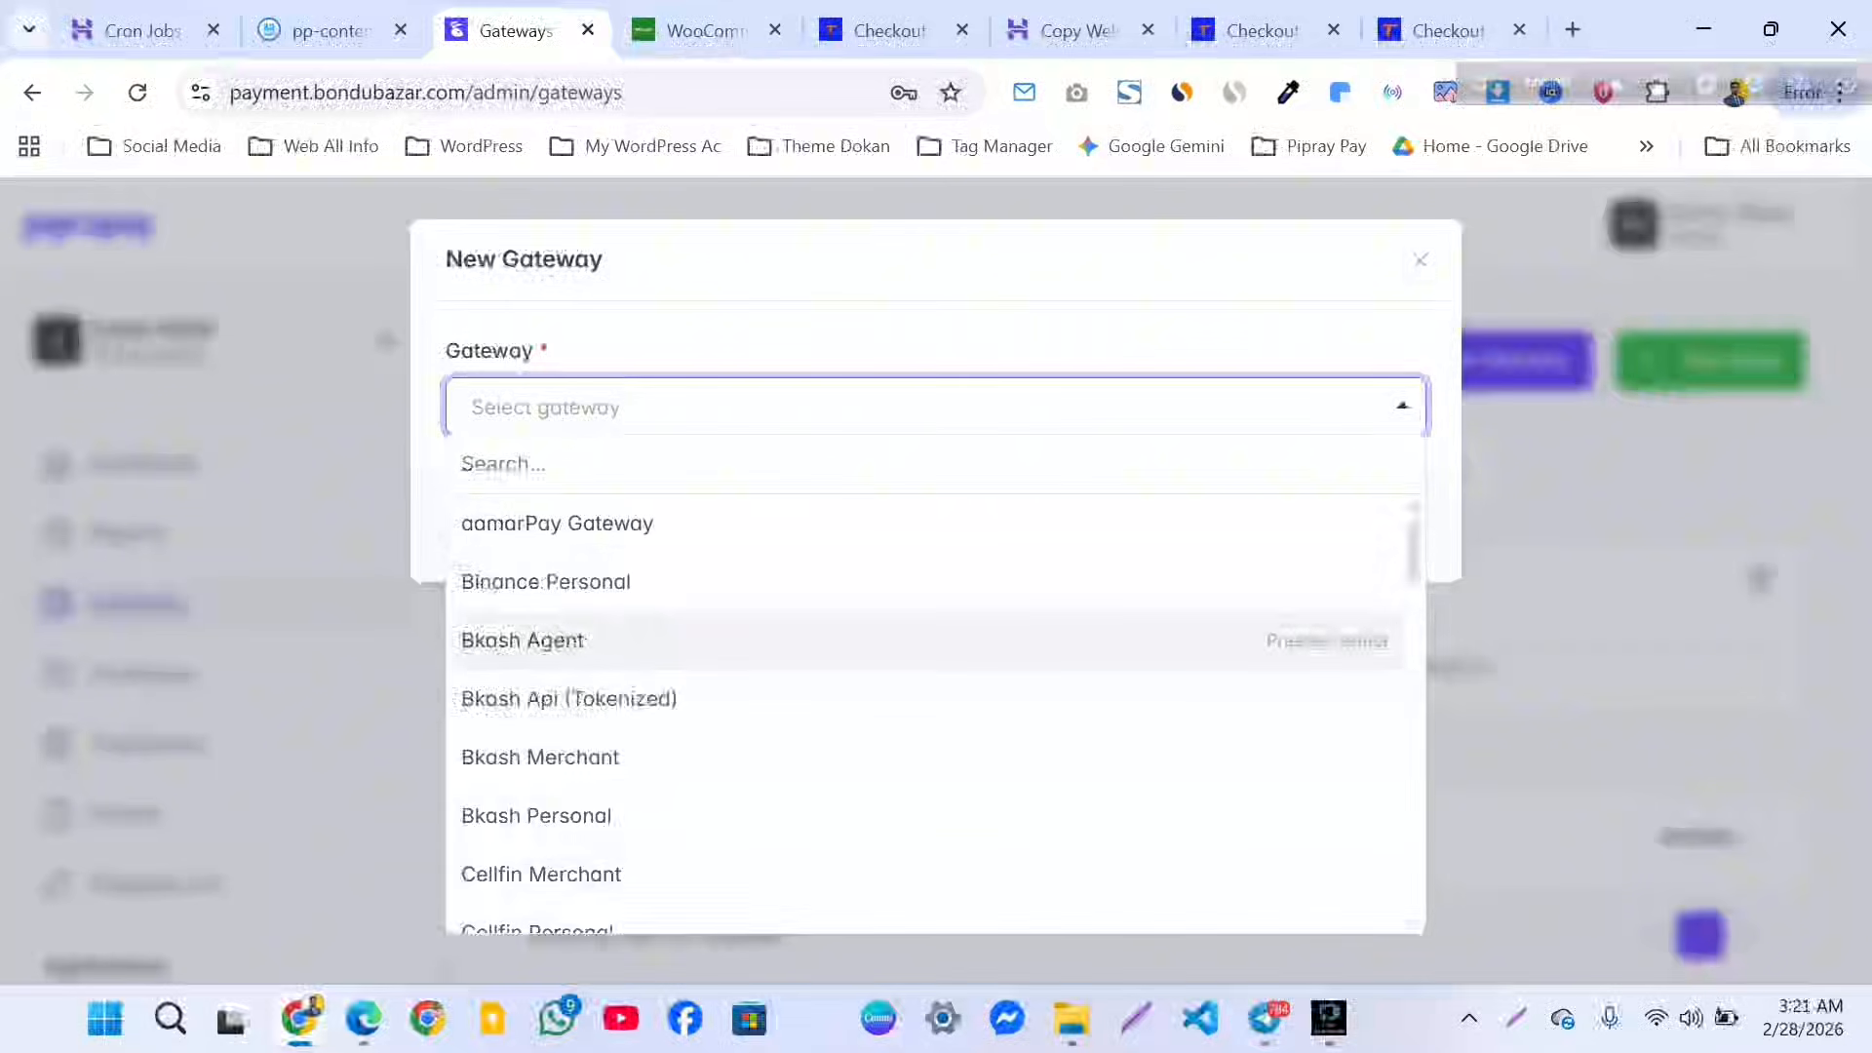
type("n")
left_click(539, 640)
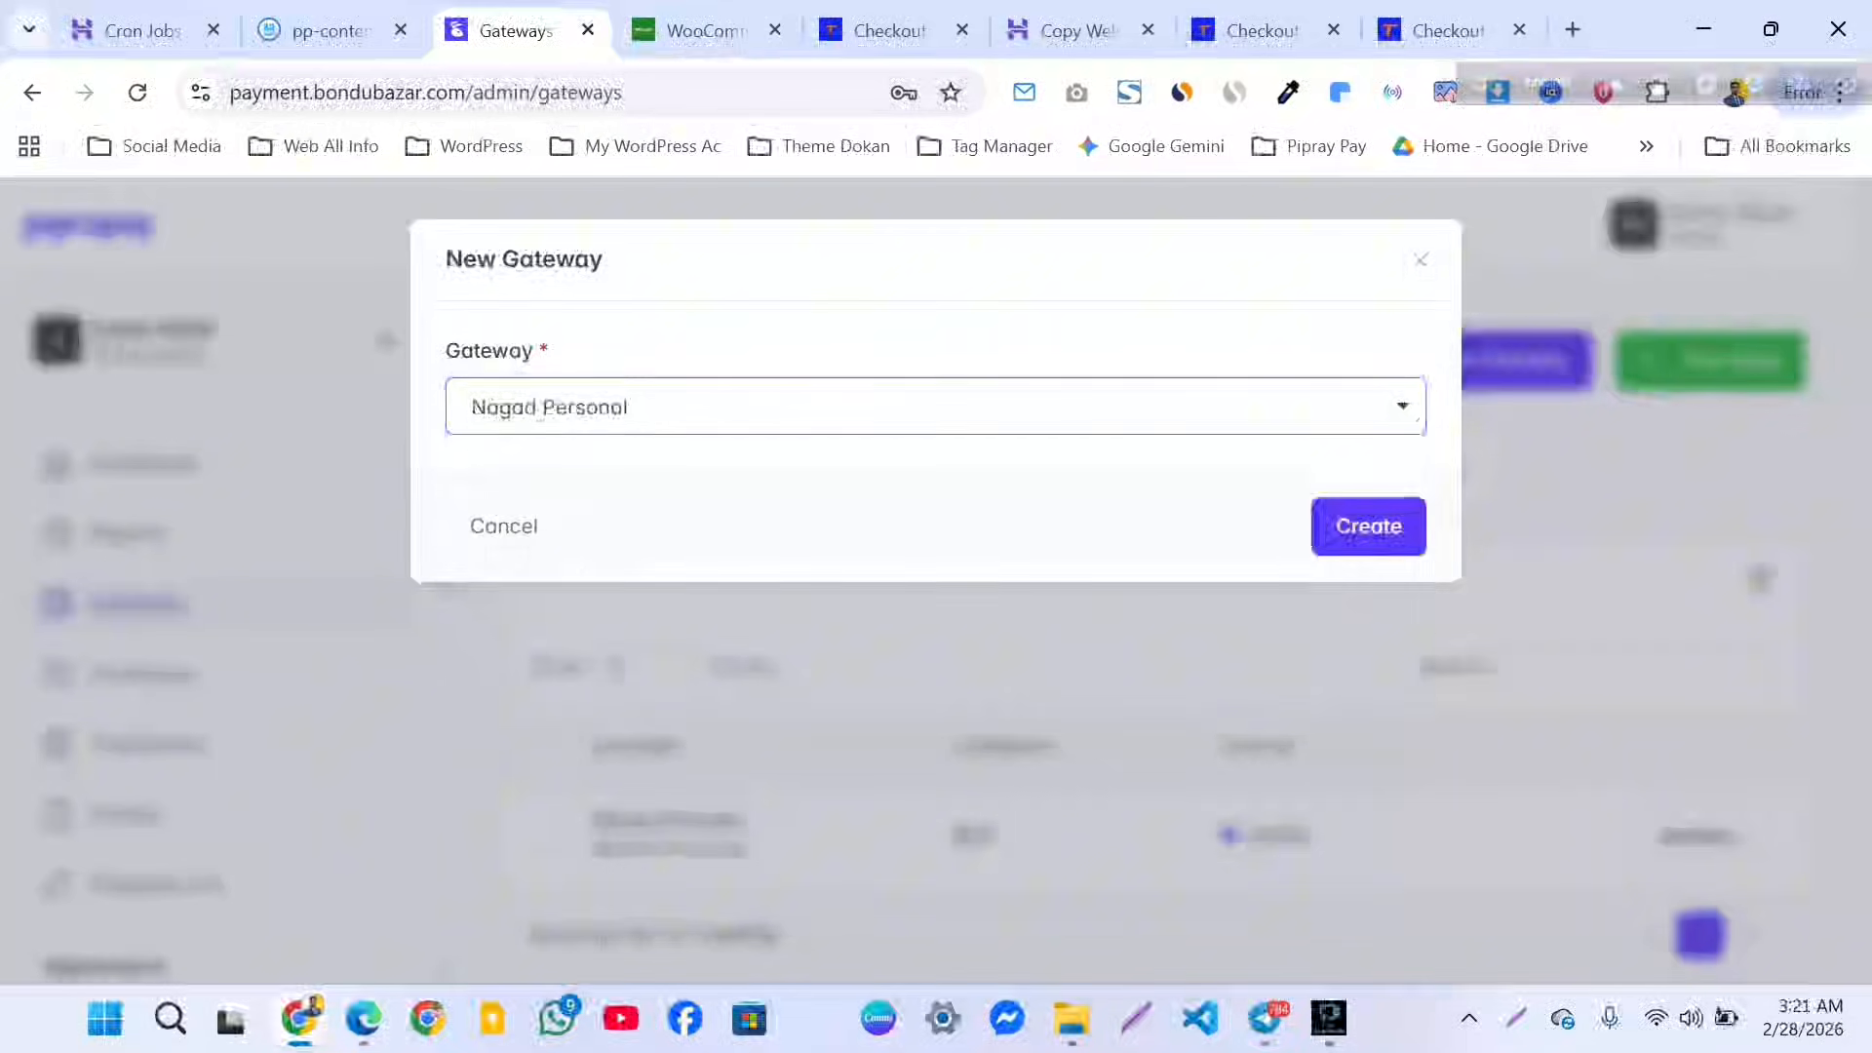
left_click(1366, 527)
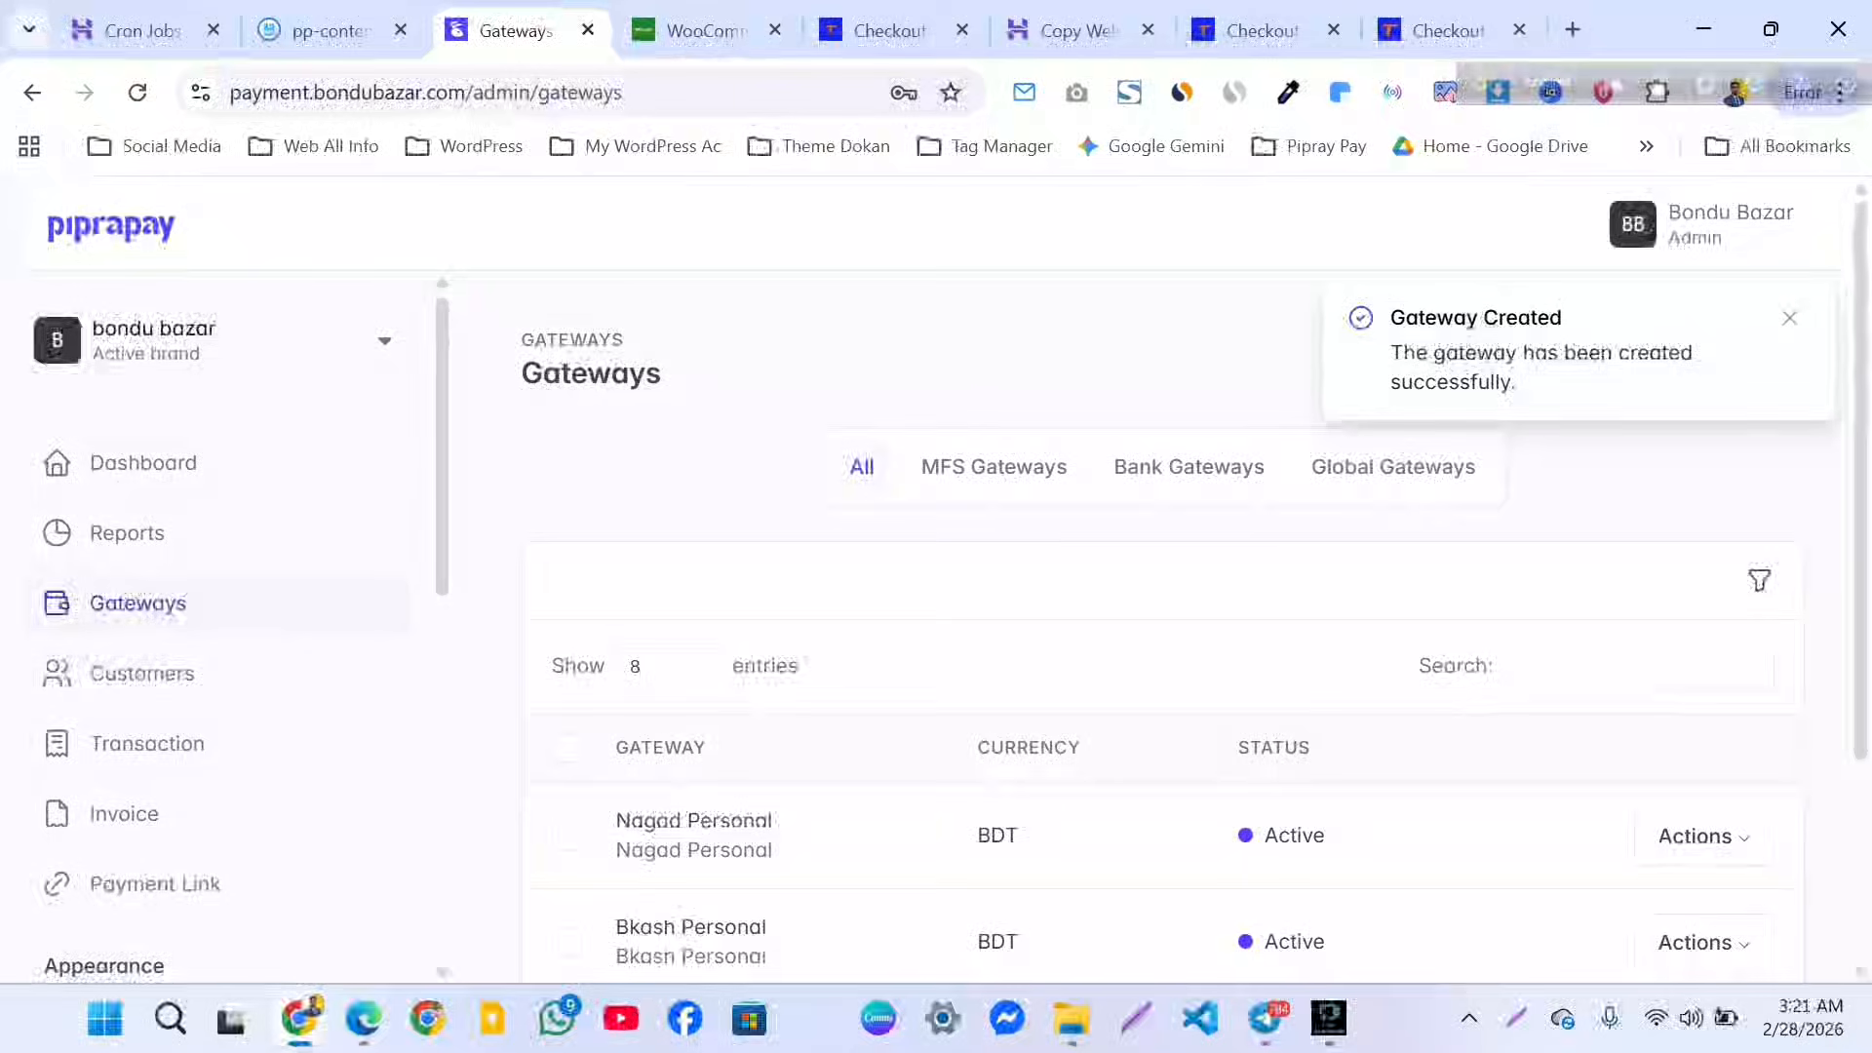
Set the Nagad Personal gateway's maximum amount to 100000000, fill in its mobile number and save the changes.
scroll(1162, 634, "down", 3)
scroll(1162, 634, "up", 3)
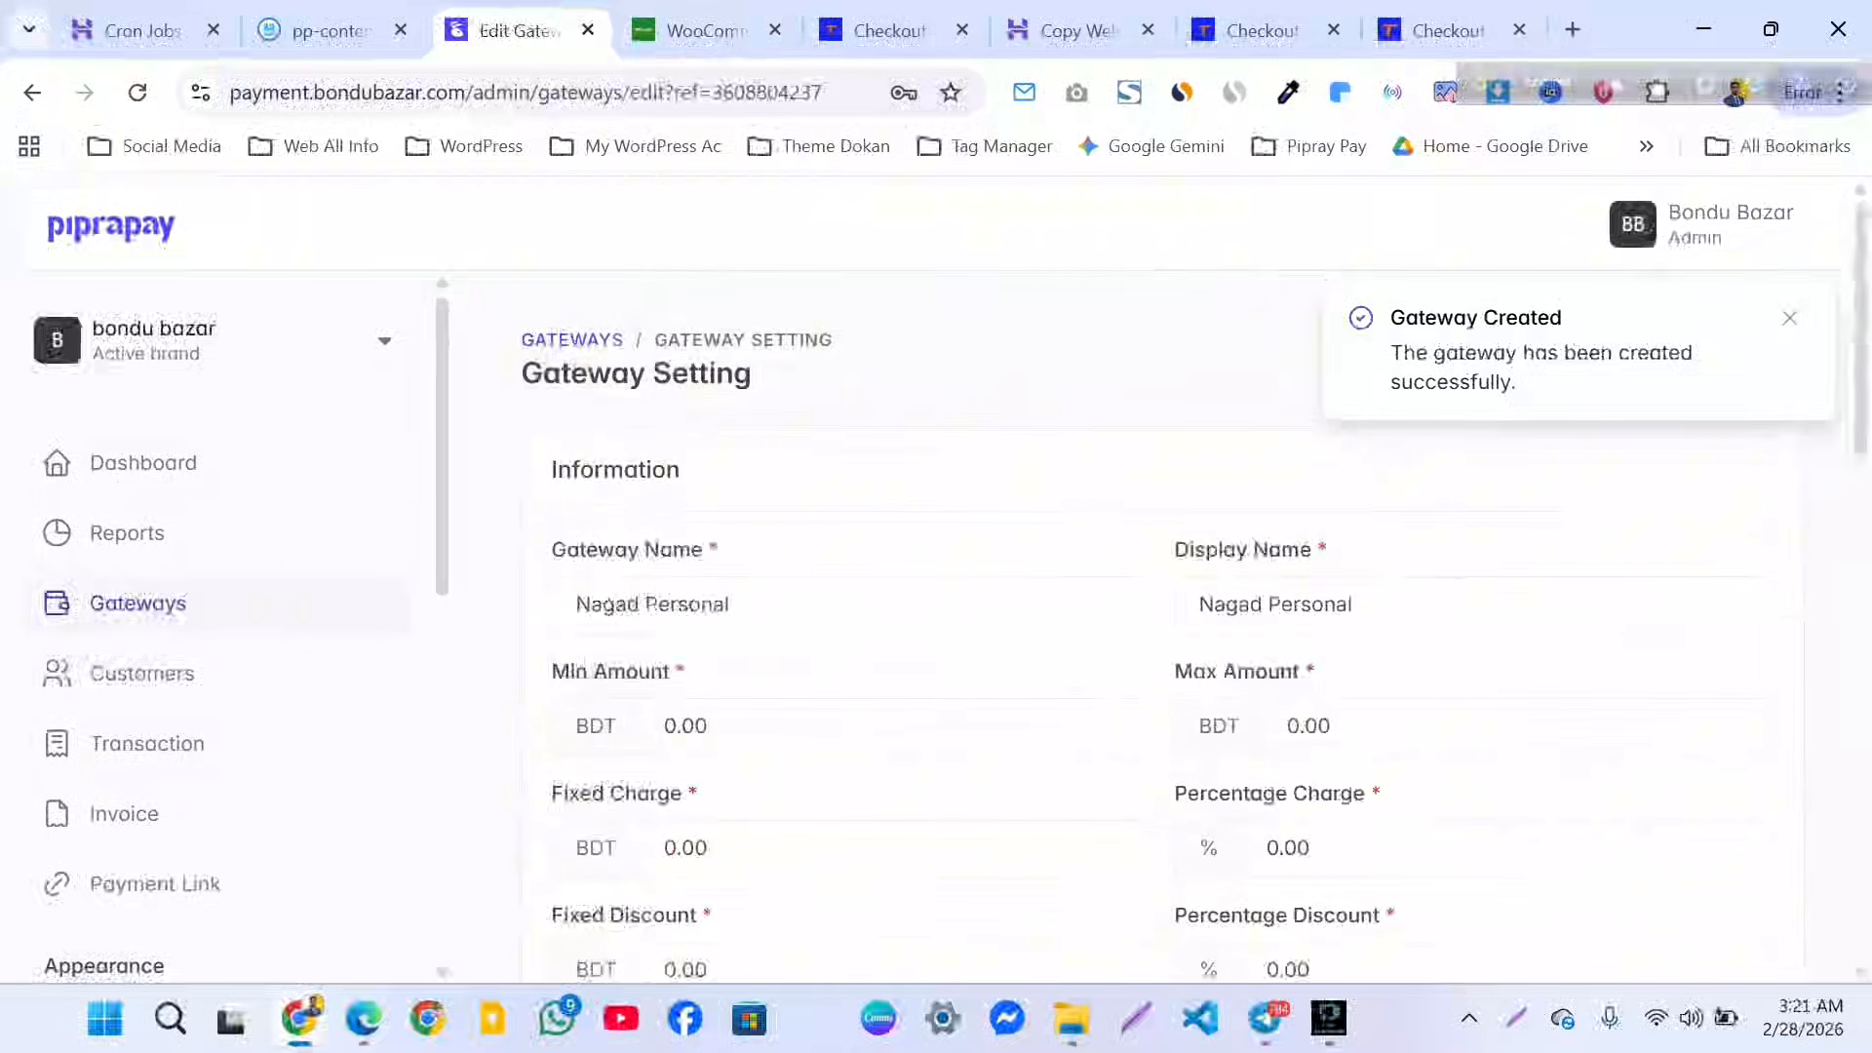
left_click(1330, 726)
key("BackSpace")
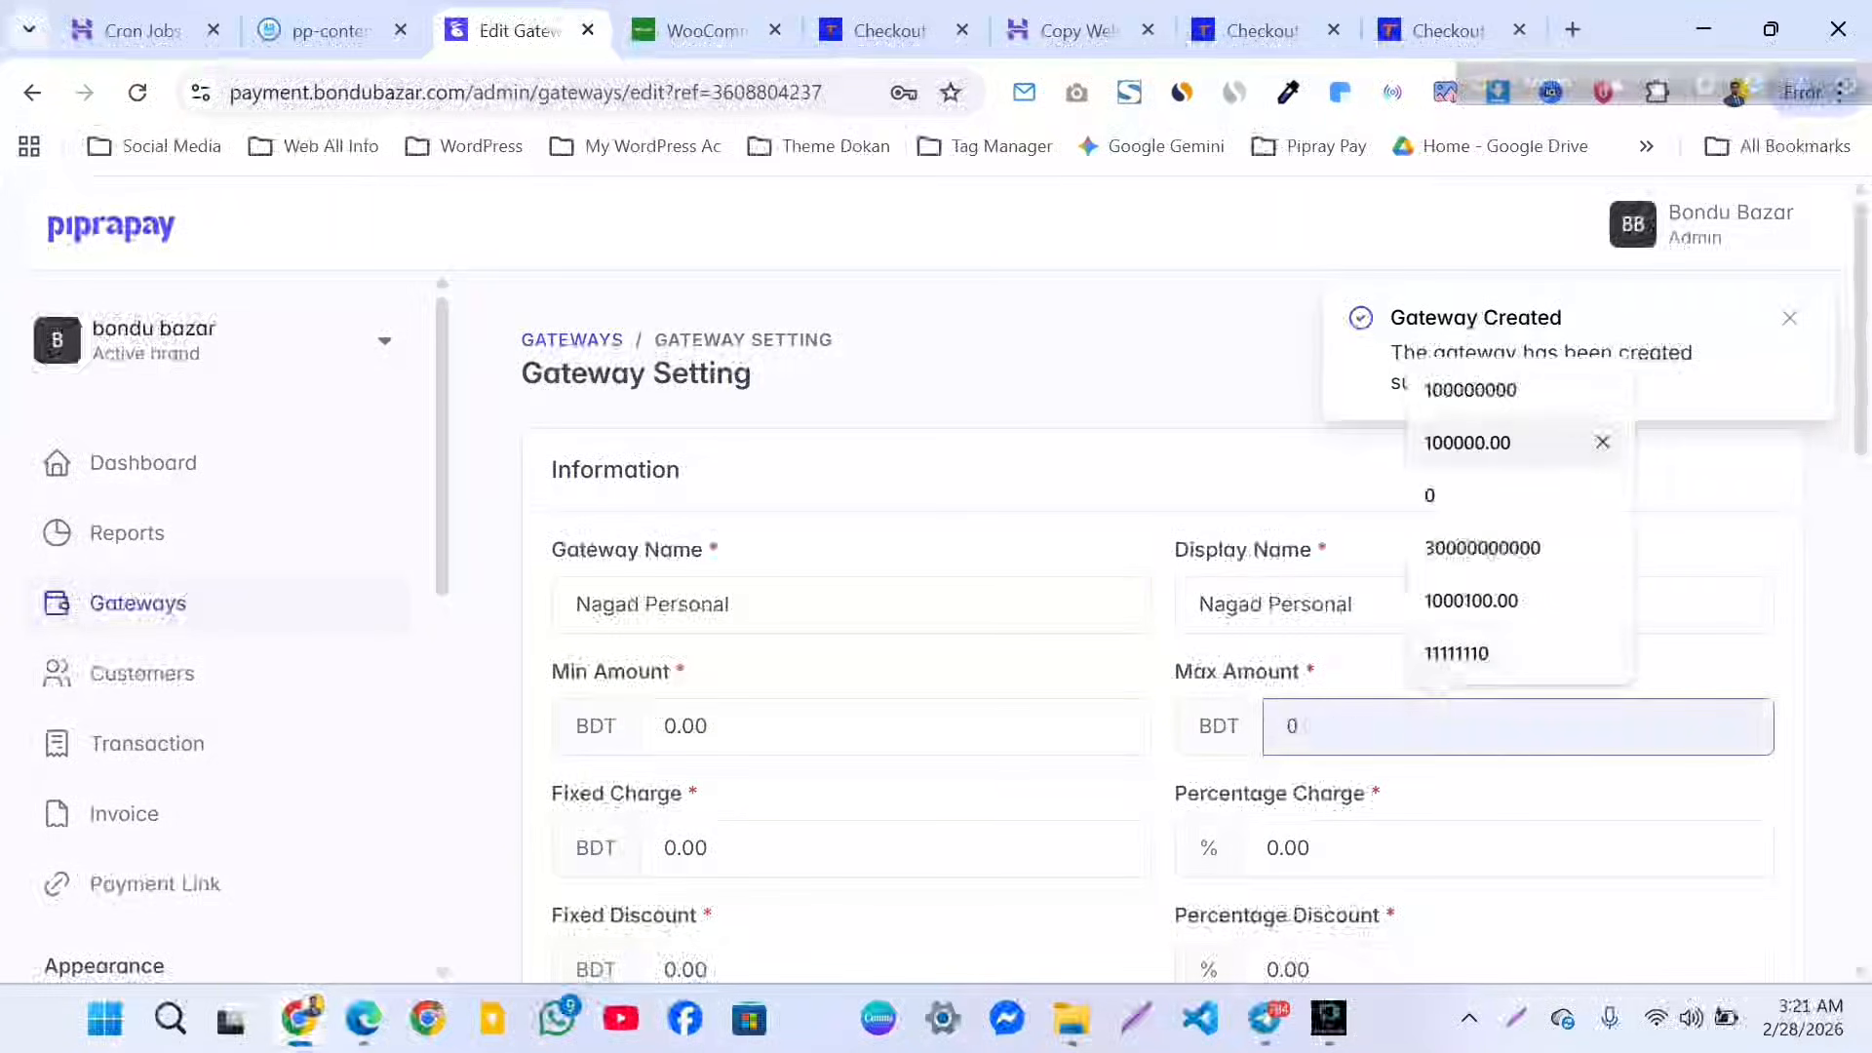
left_click(1472, 390)
scroll(1162, 629, "down", 13)
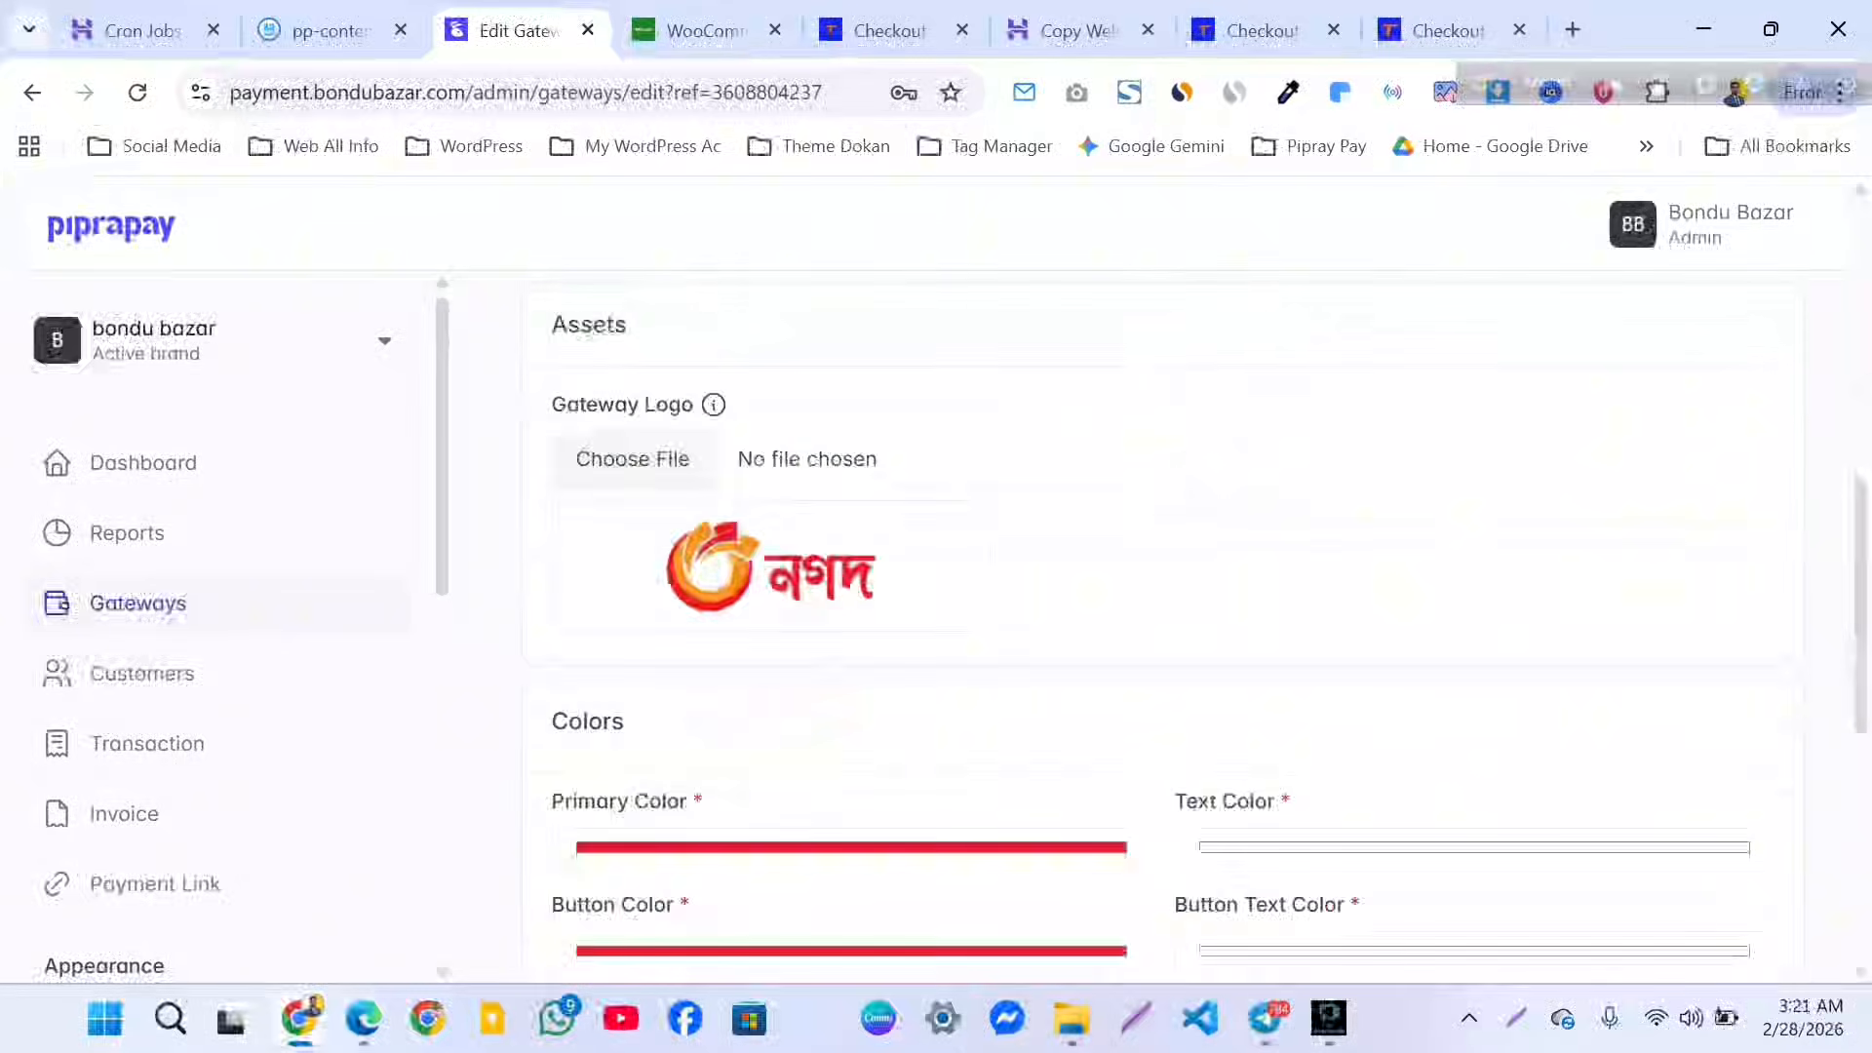
left_click(727, 480)
key("Down")
key("Return")
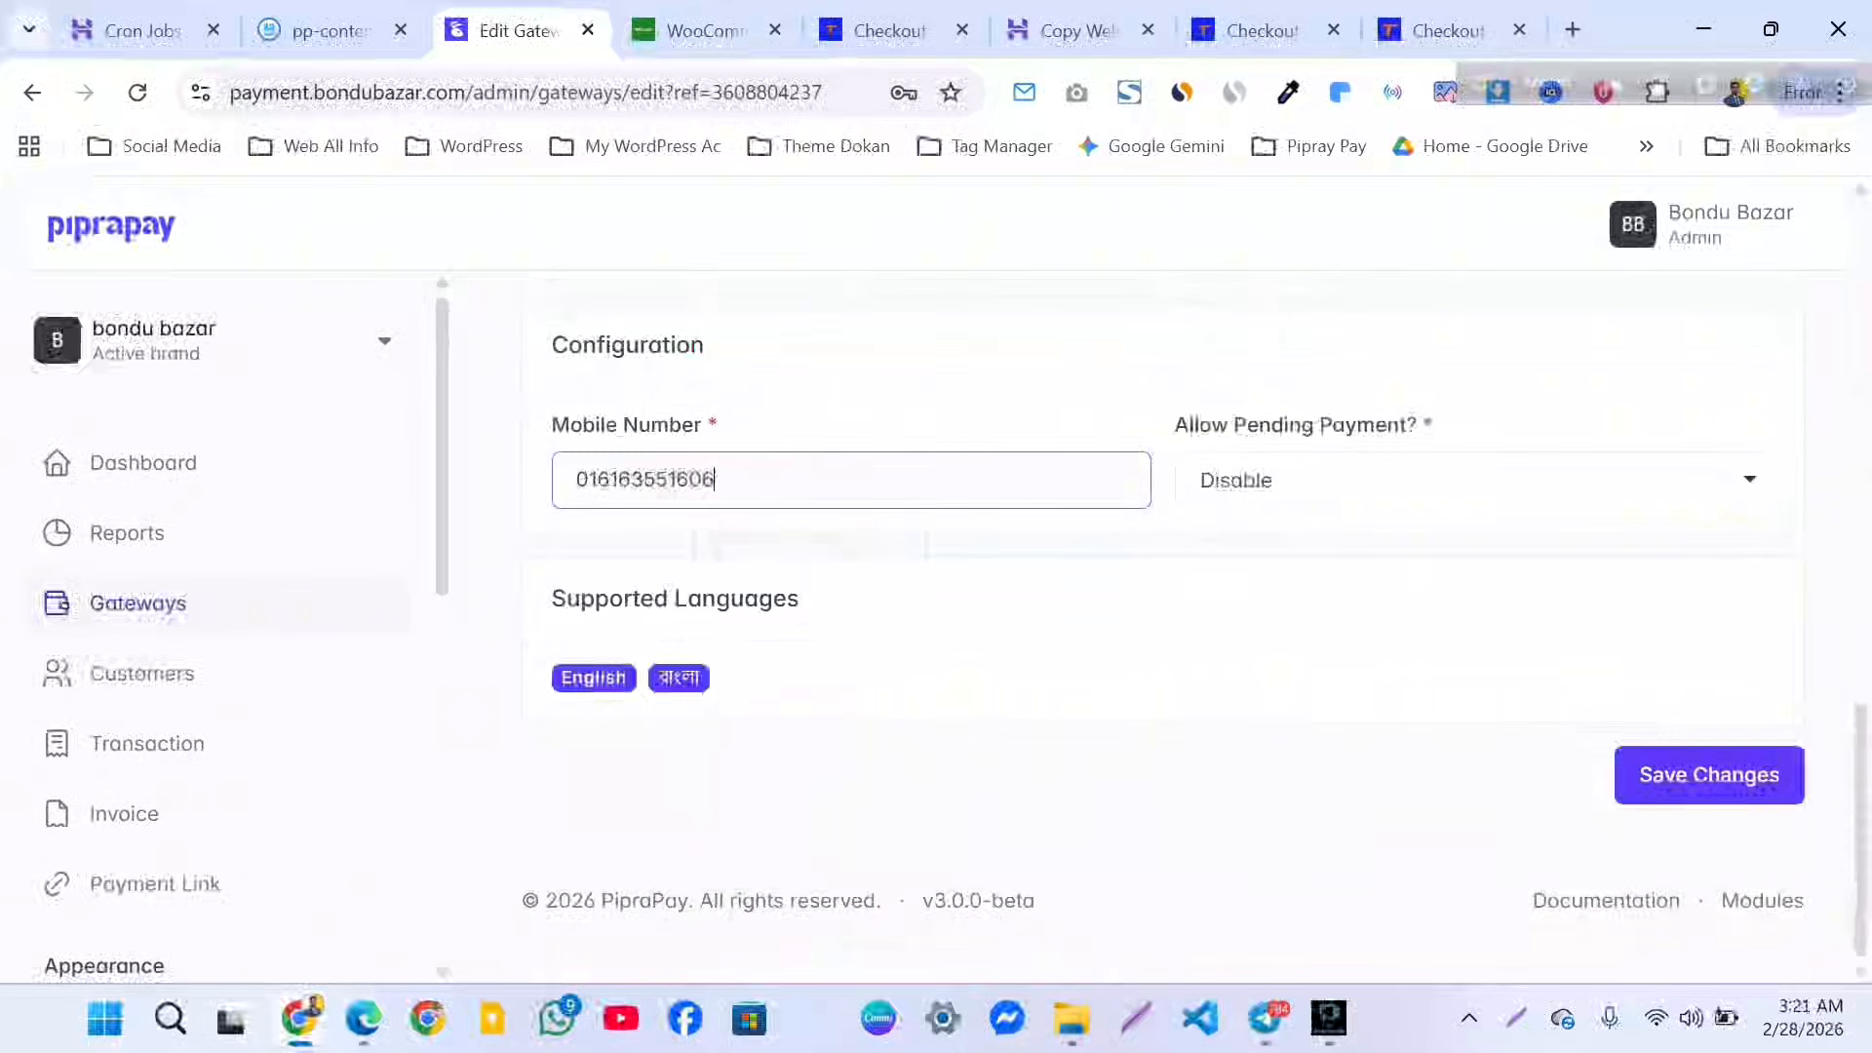
key("Return")
Check the mobile banking options on the payment page and return to the Nagad Personal gateway settings.
left_click(878, 30)
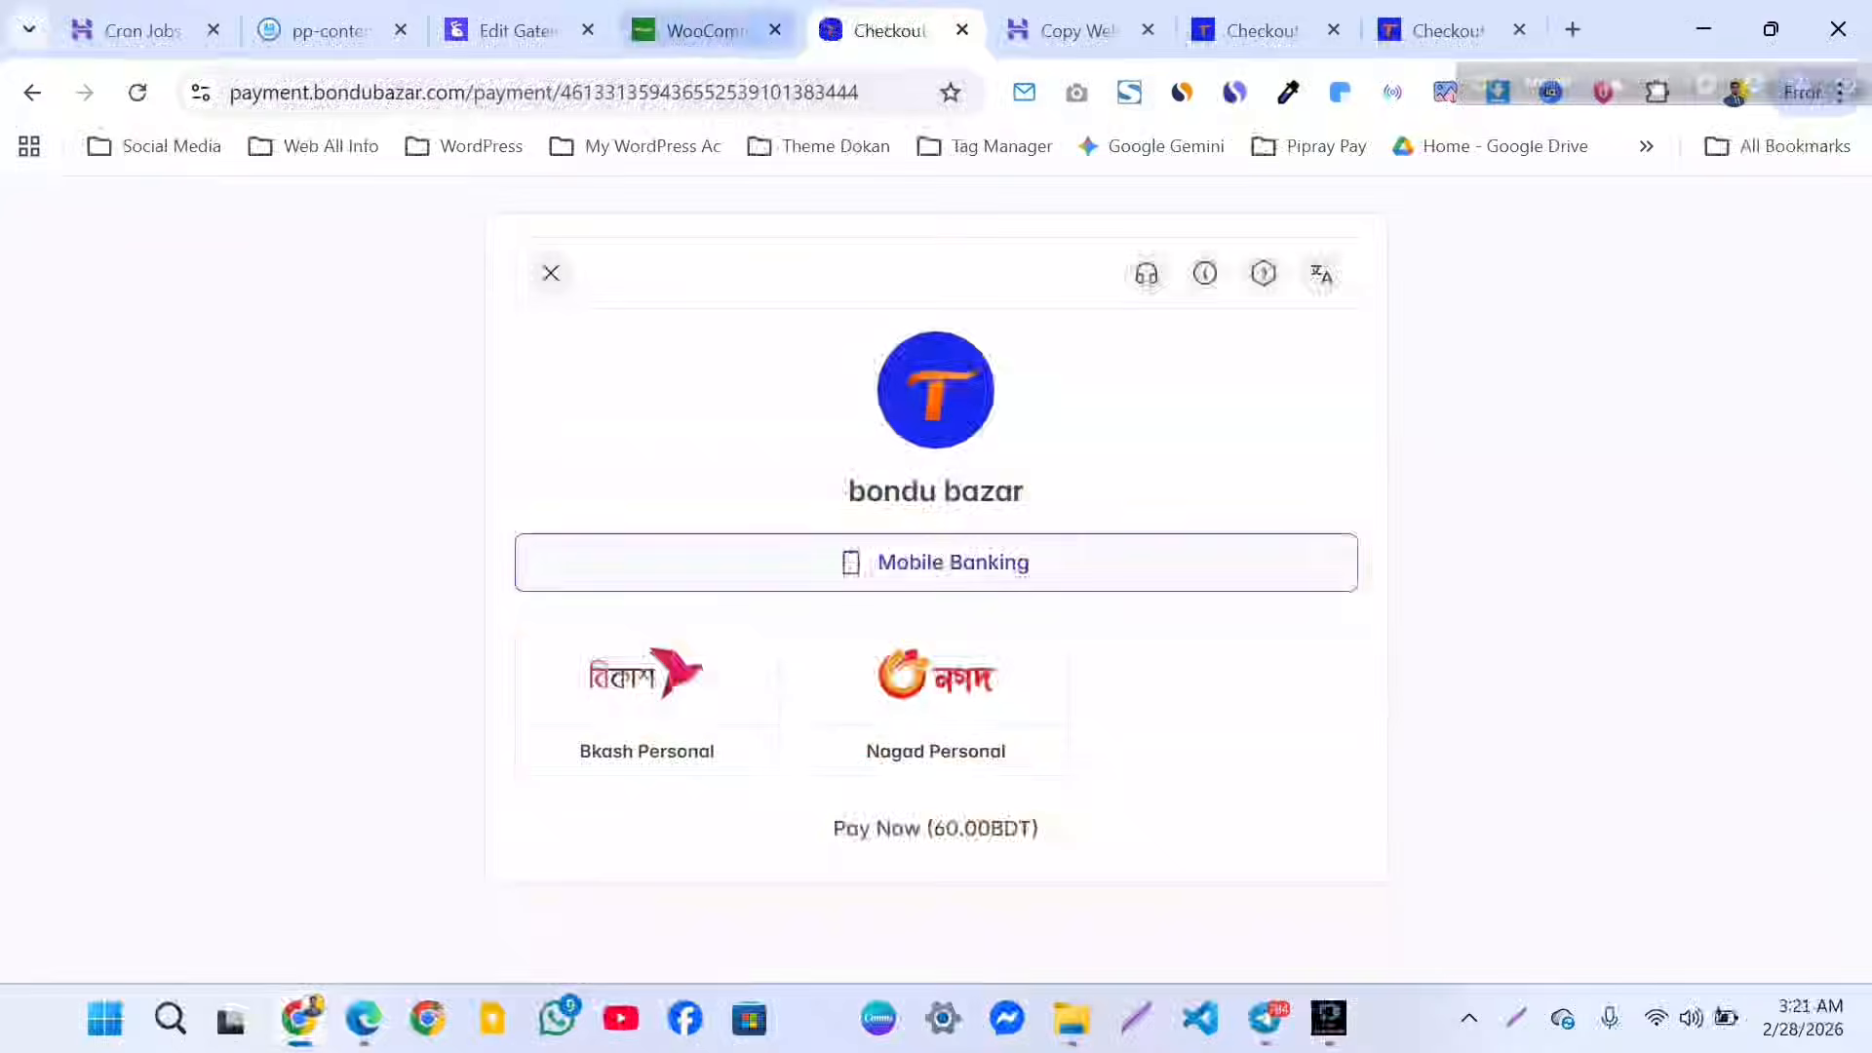
key("ctrl+shift+Tab")
key("ctrl+shift+Tab")
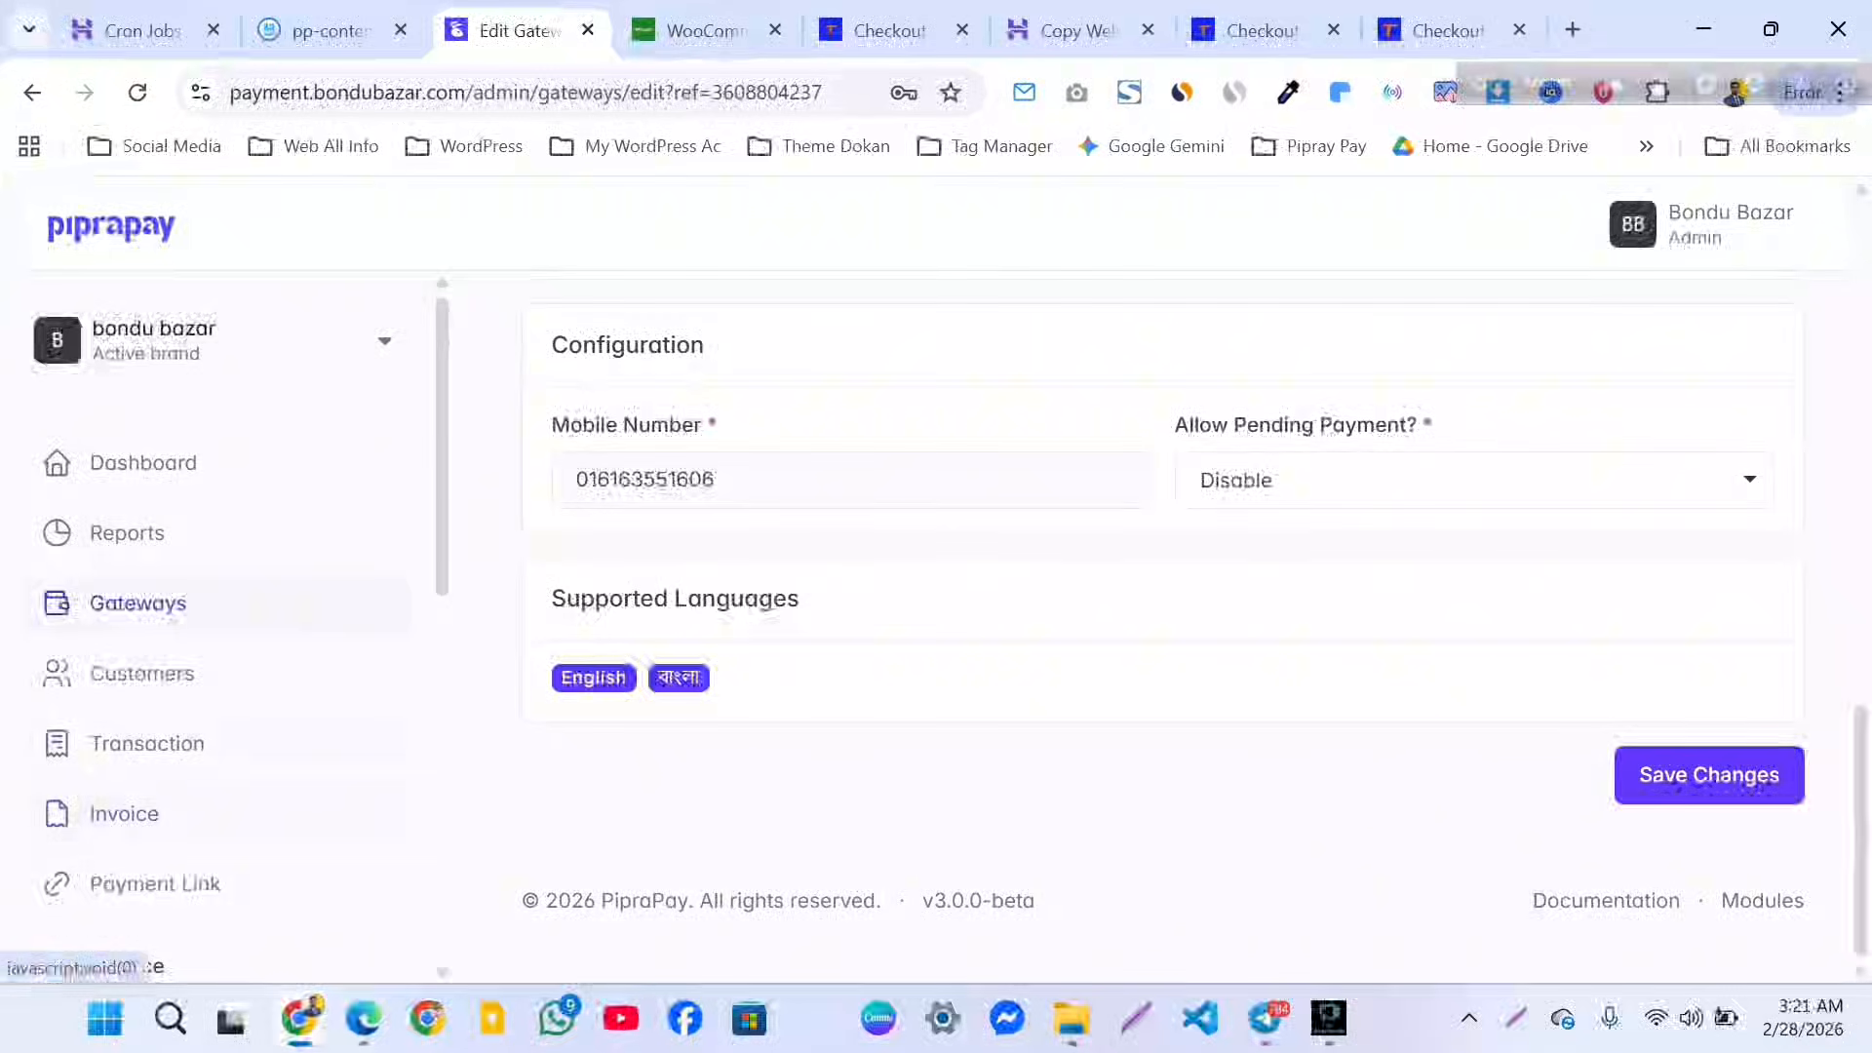
scroll(224, 624, "down", 5)
scroll(224, 624, "up", 3)
scroll(225, 624, "down", 3)
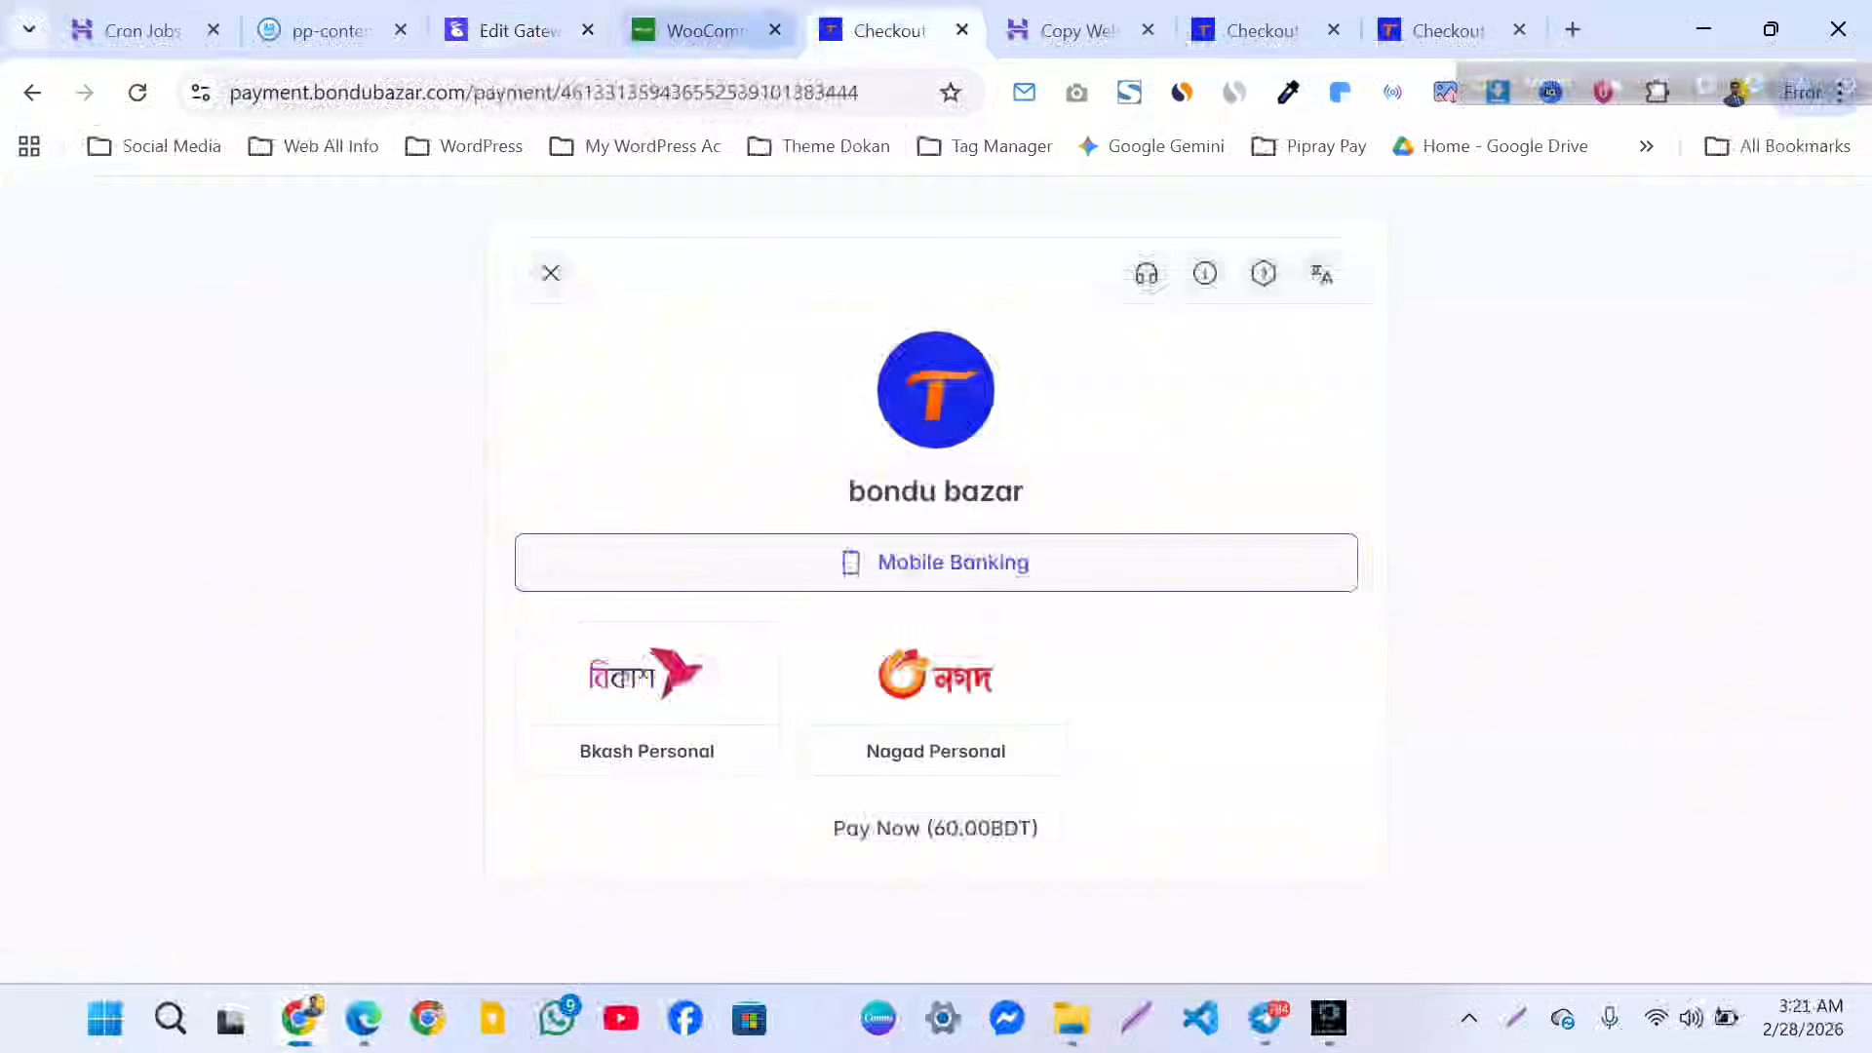
Reload the payment page and view Bkash Personal's payment instructions and Transaction ID verification form.
key("F5")
scroll(936, 585, "down", 3)
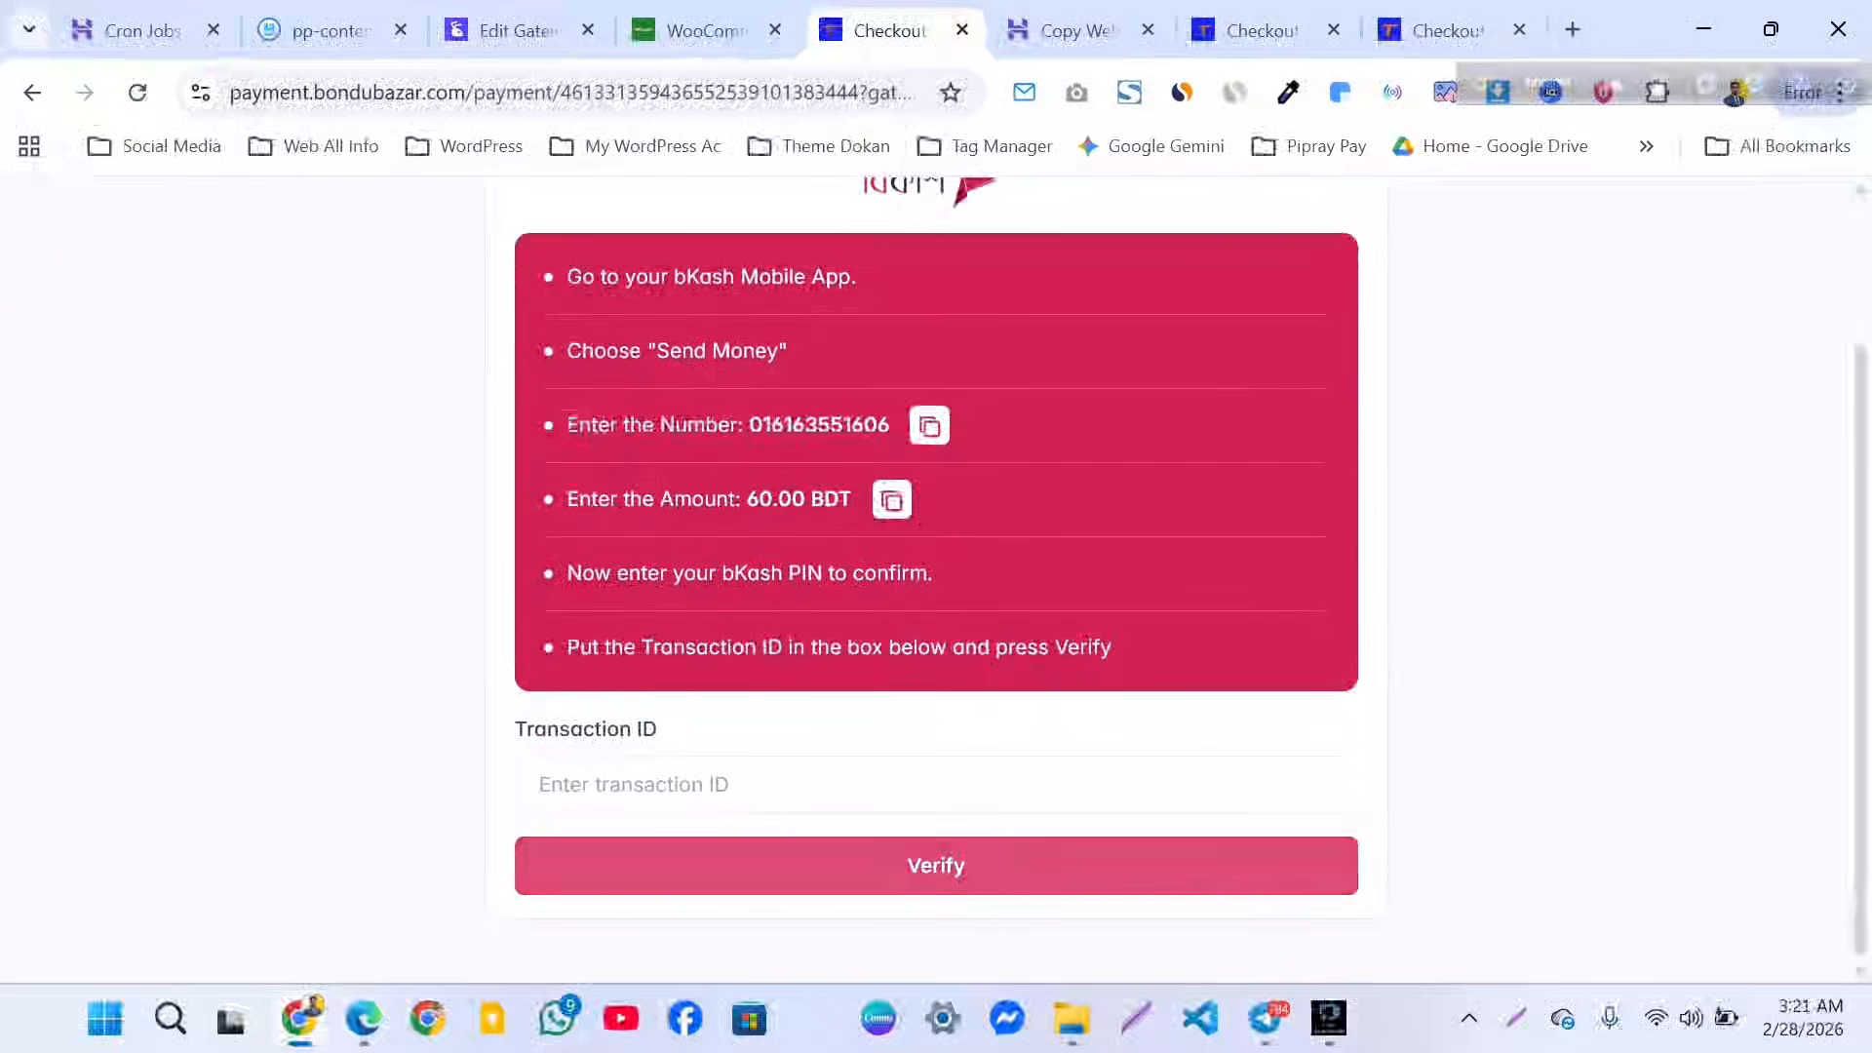
left_click(741, 785)
left_click(741, 858)
Go back to the PipraPay admin and open SMS Data under MFS Automation.
left_click(517, 31)
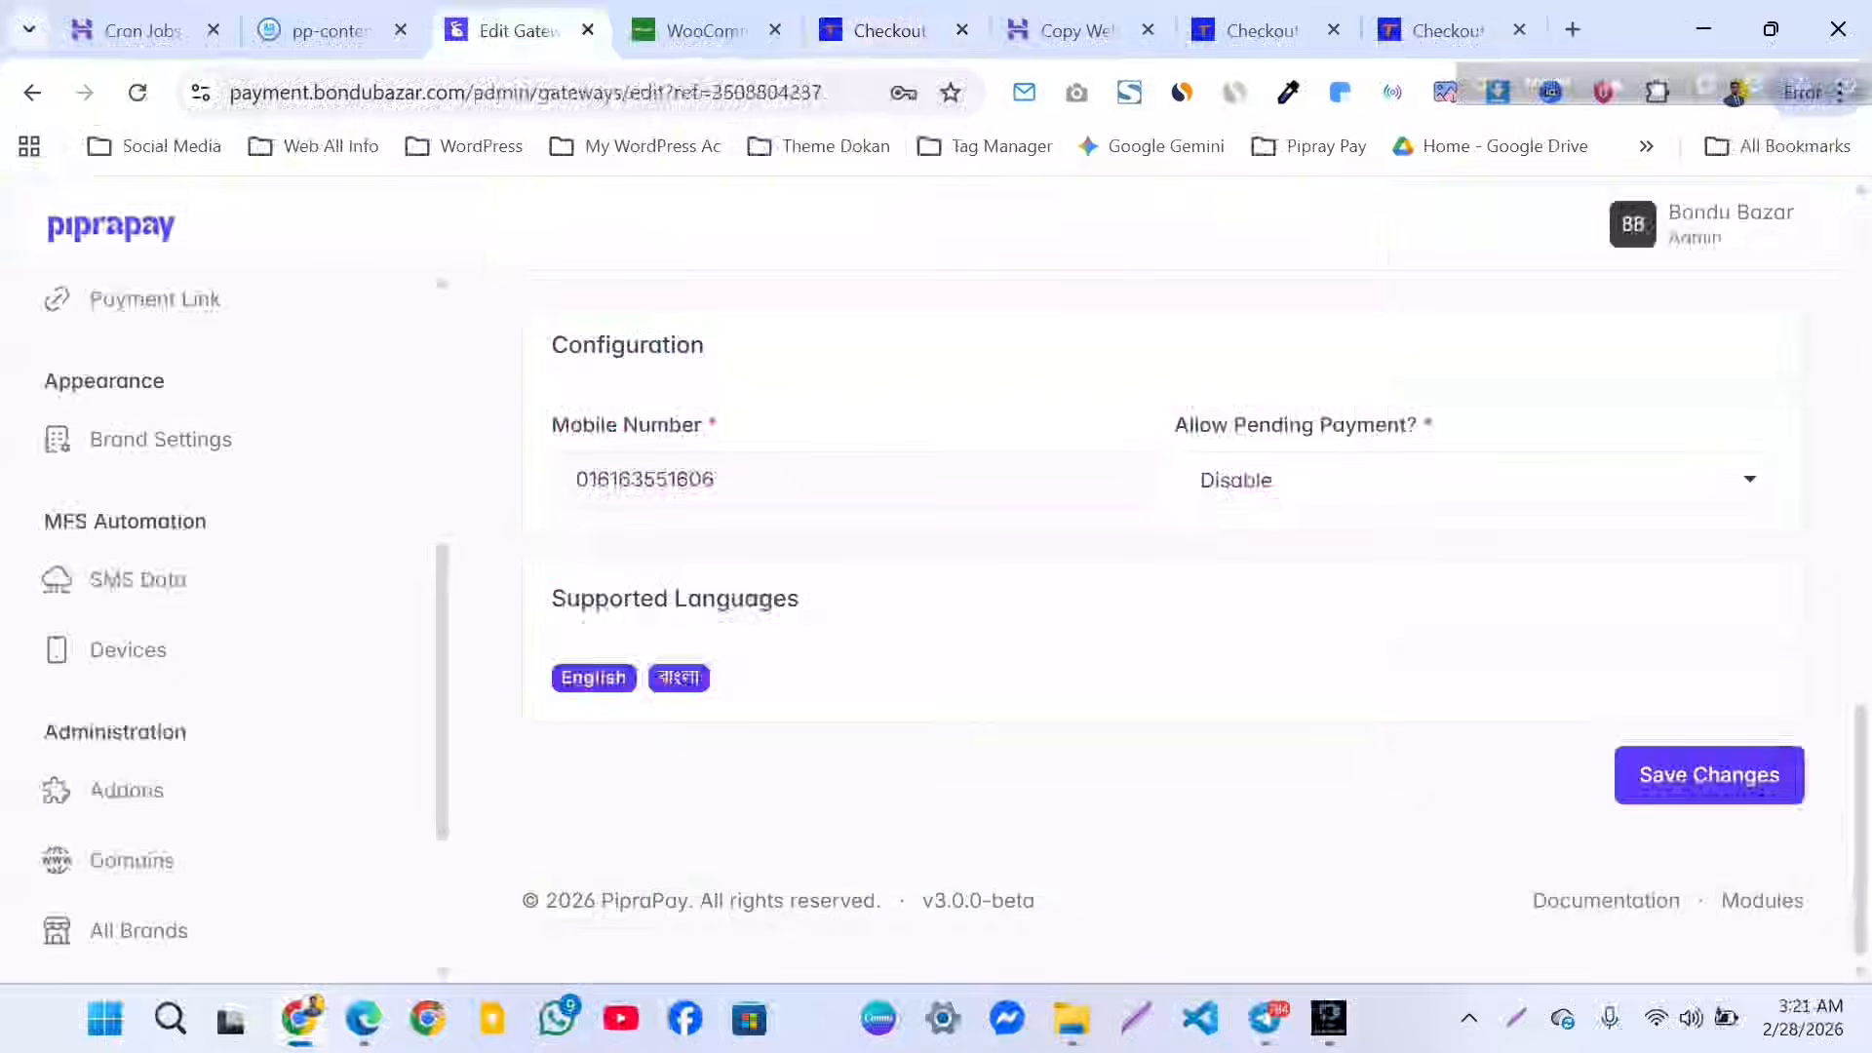
left_click(707, 30)
scroll(936, 585, "down", 3)
left_click(512, 30)
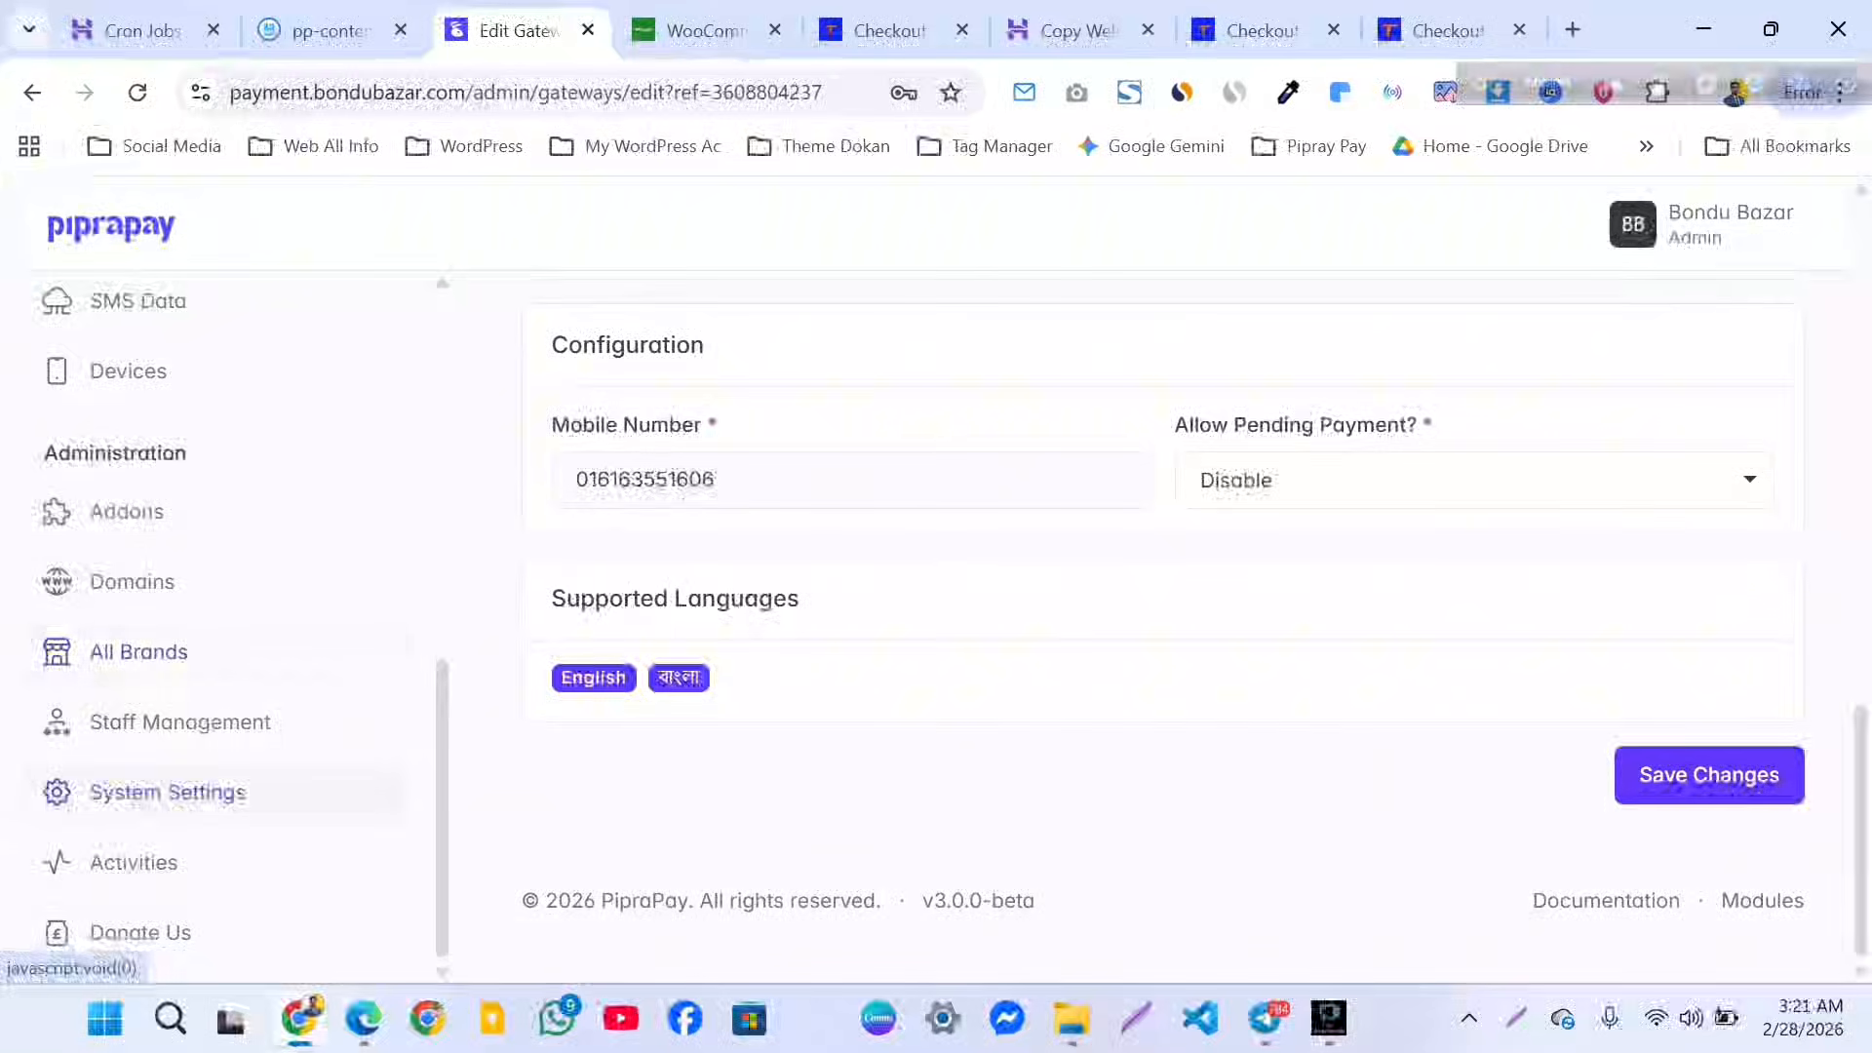
scroll(224, 624, "up", 3)
left_click(137, 593)
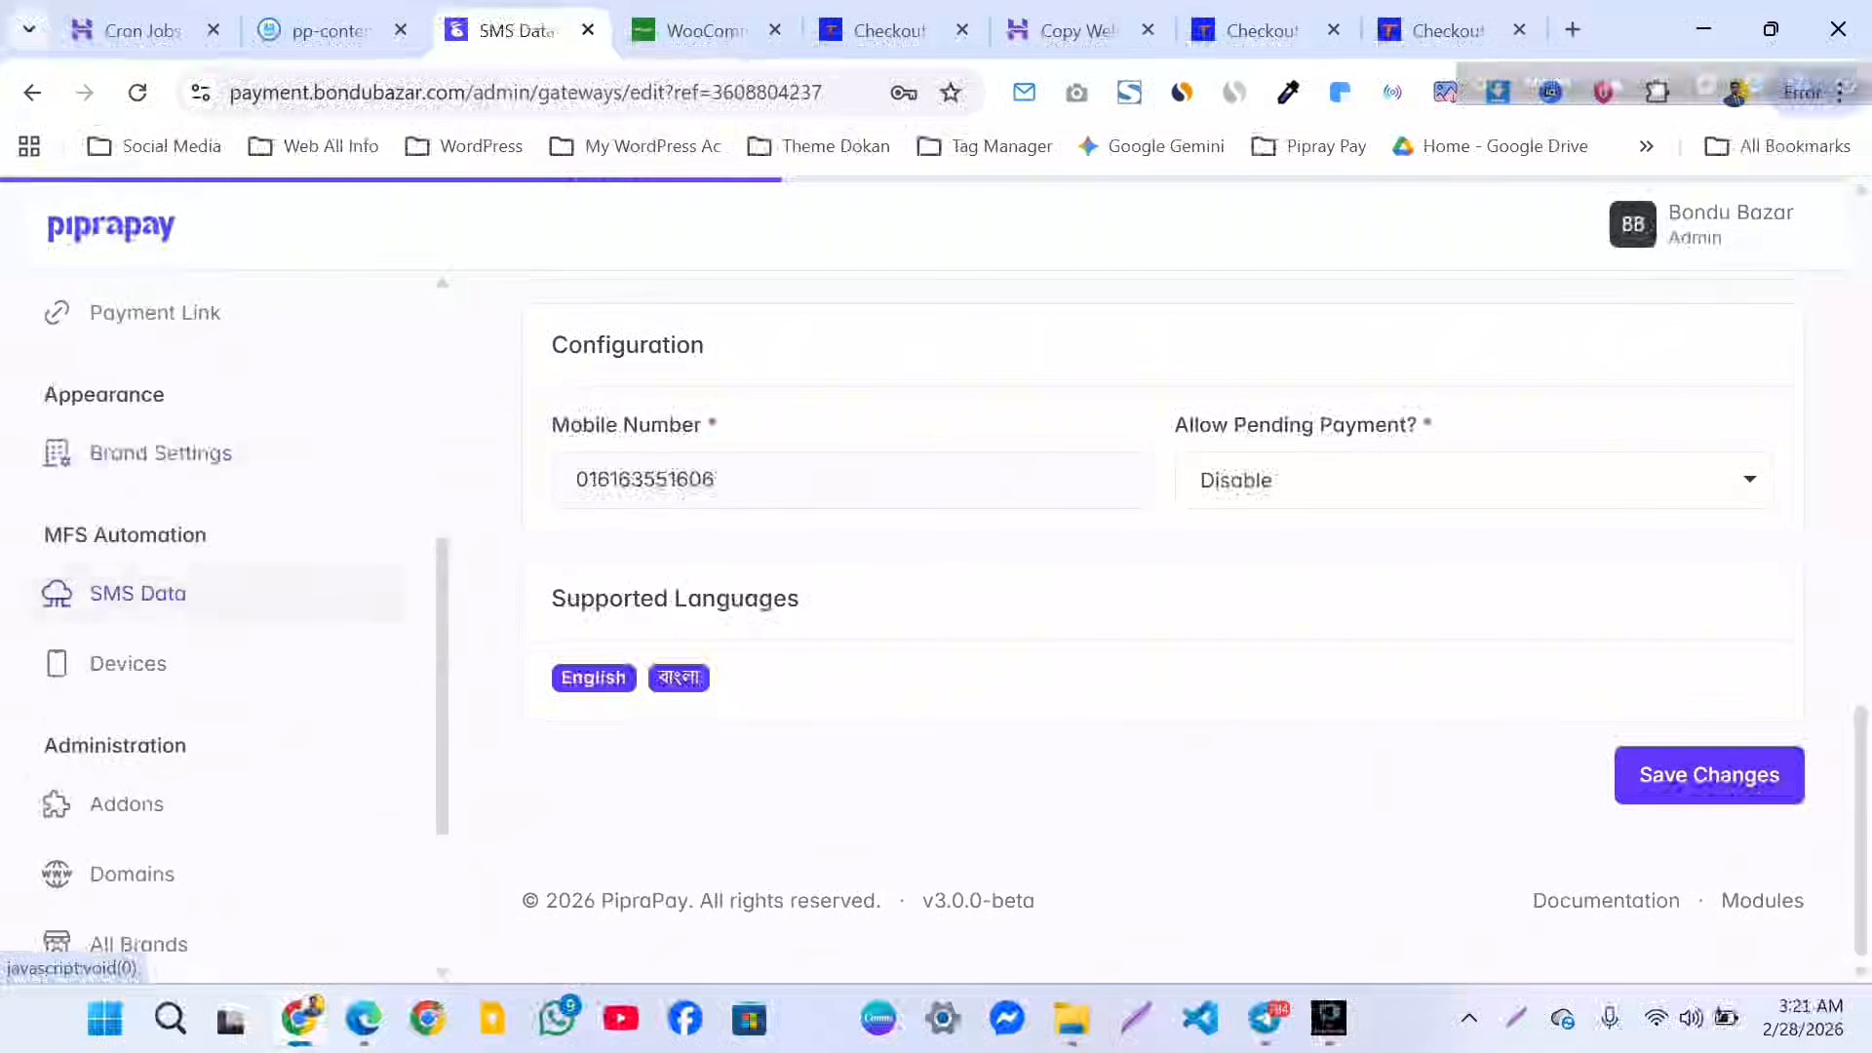
Open the device connection dialog under Devices and view the PipraPay Companion Android app's Google Play page.
left_click(128, 663)
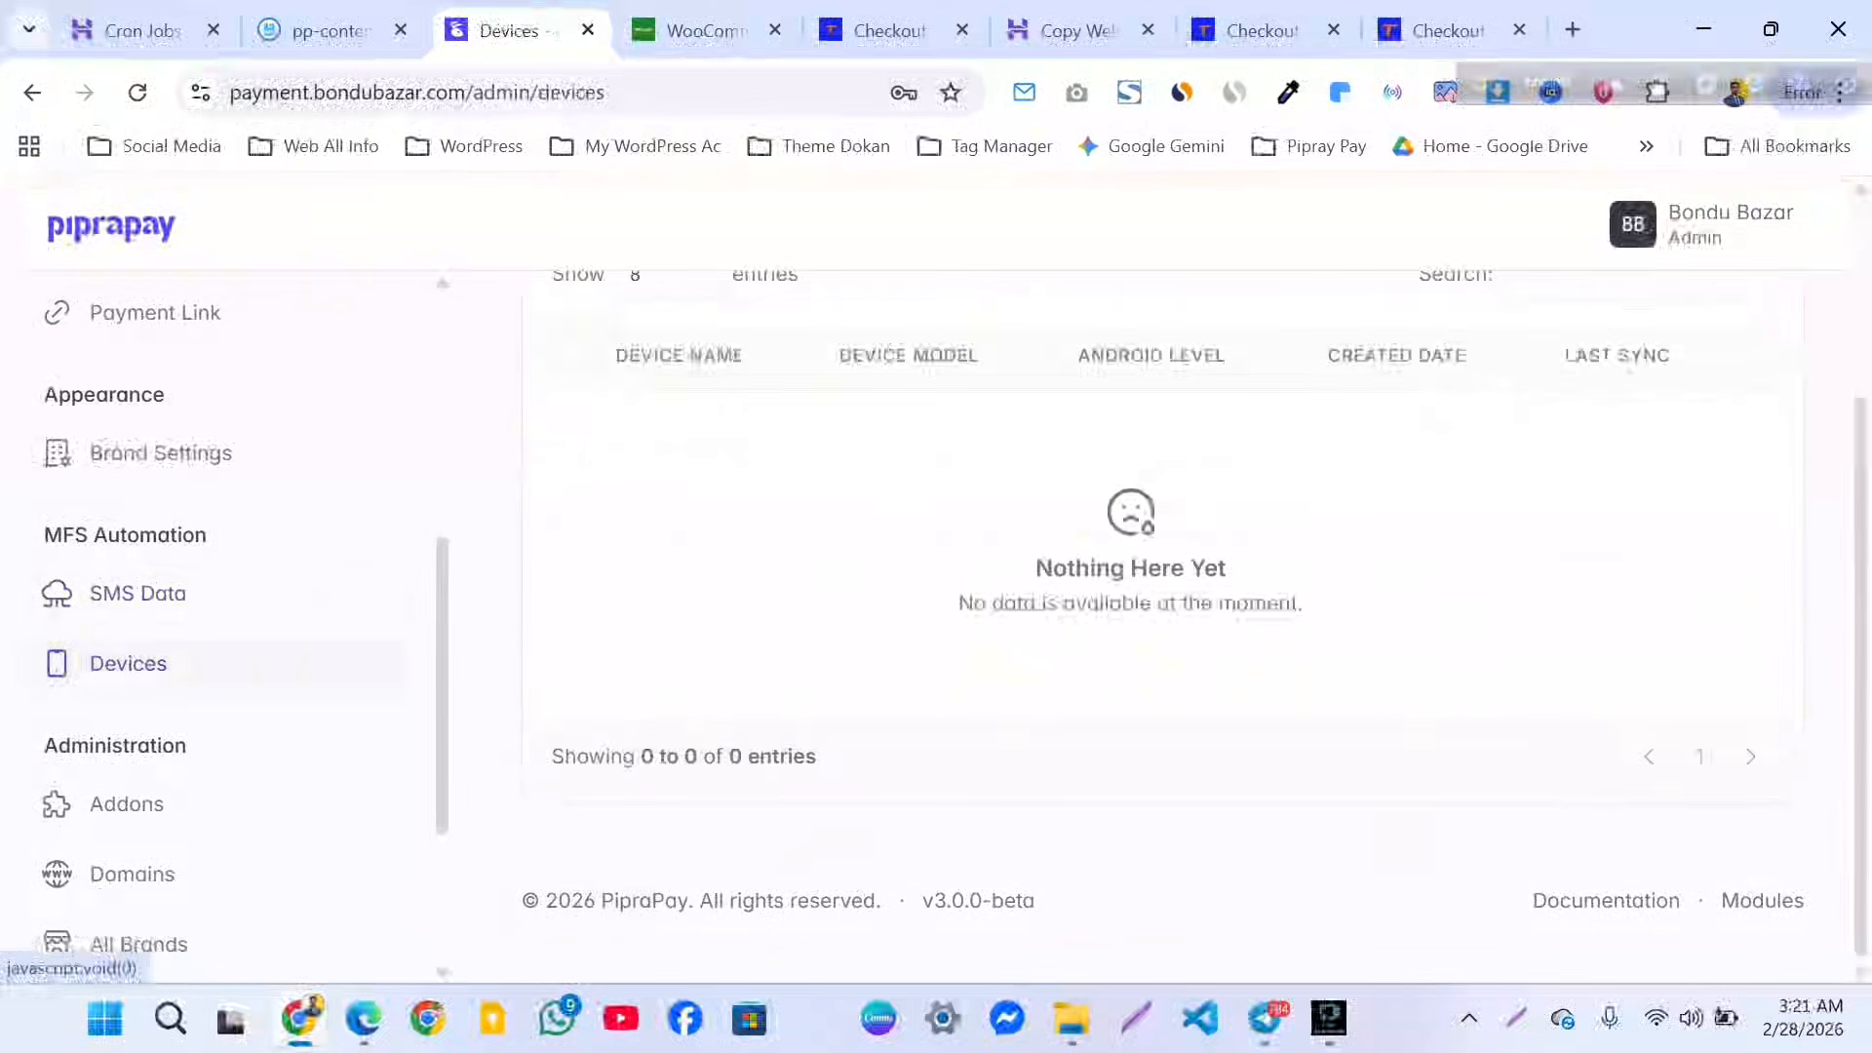
left_click(1681, 360)
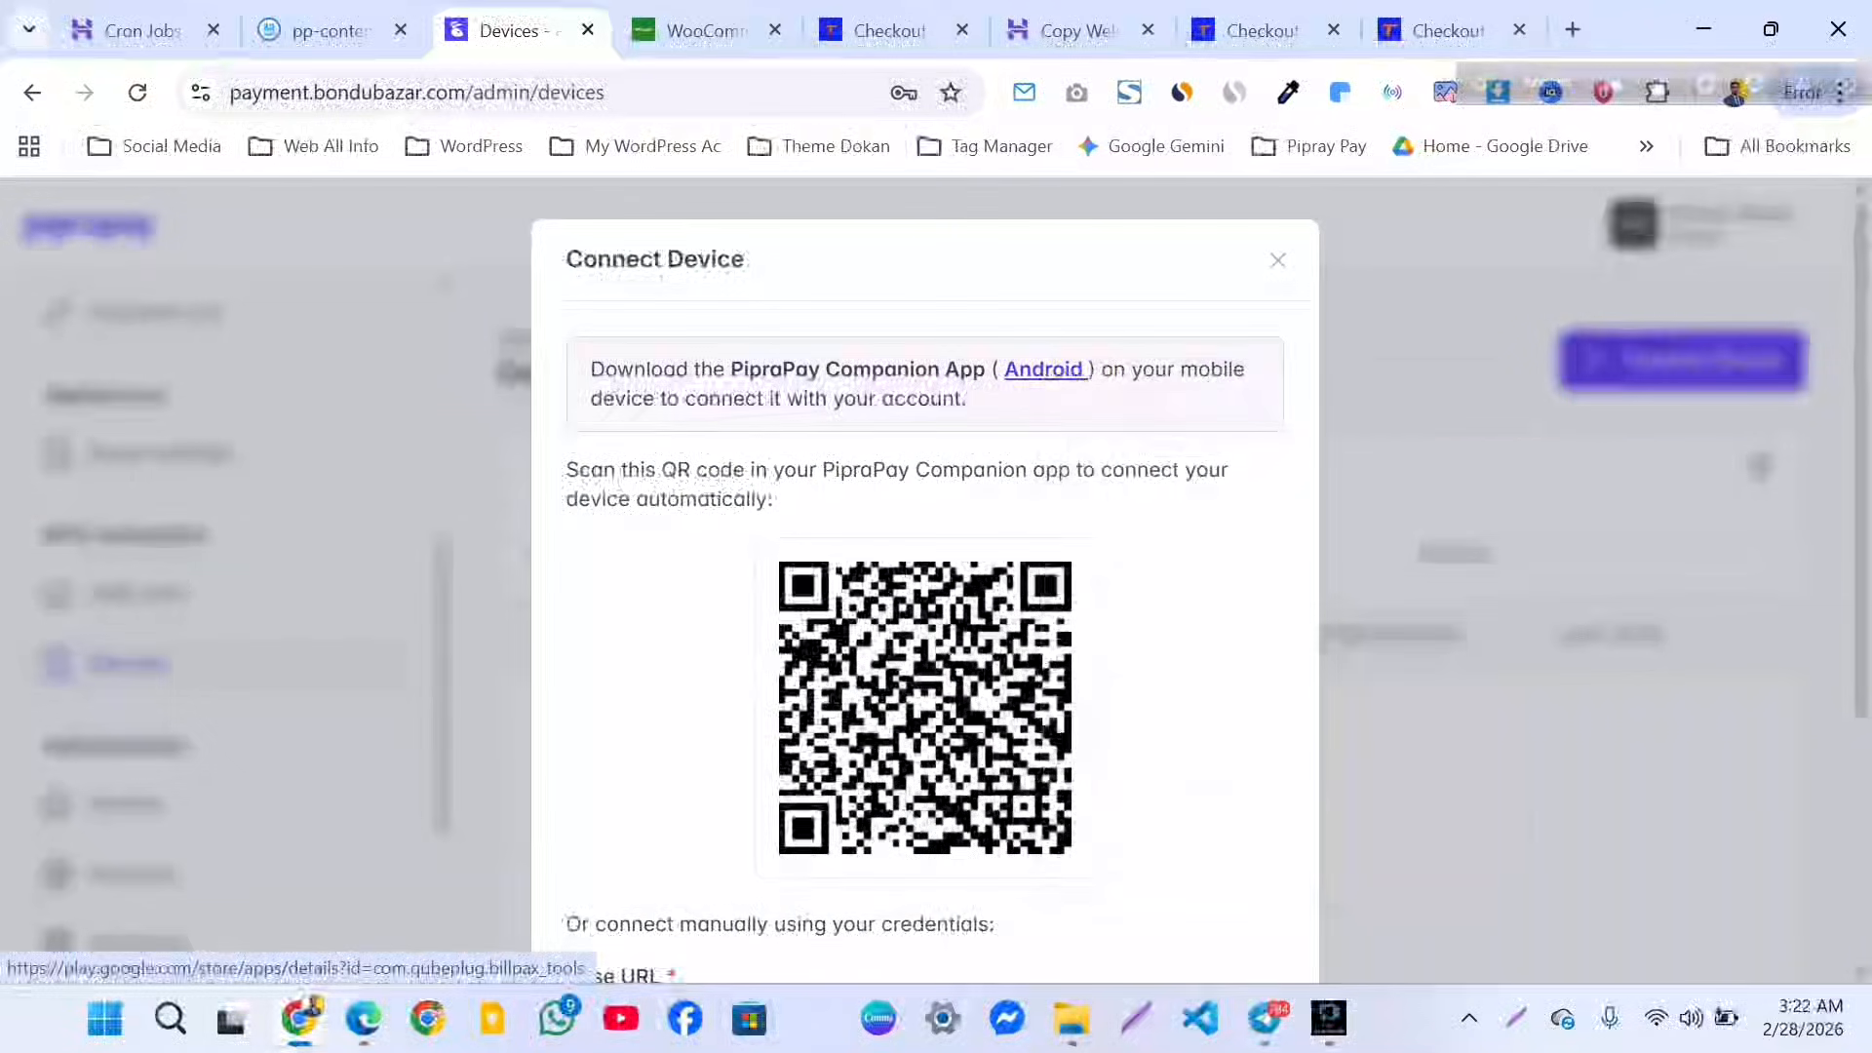
left_click(1043, 369)
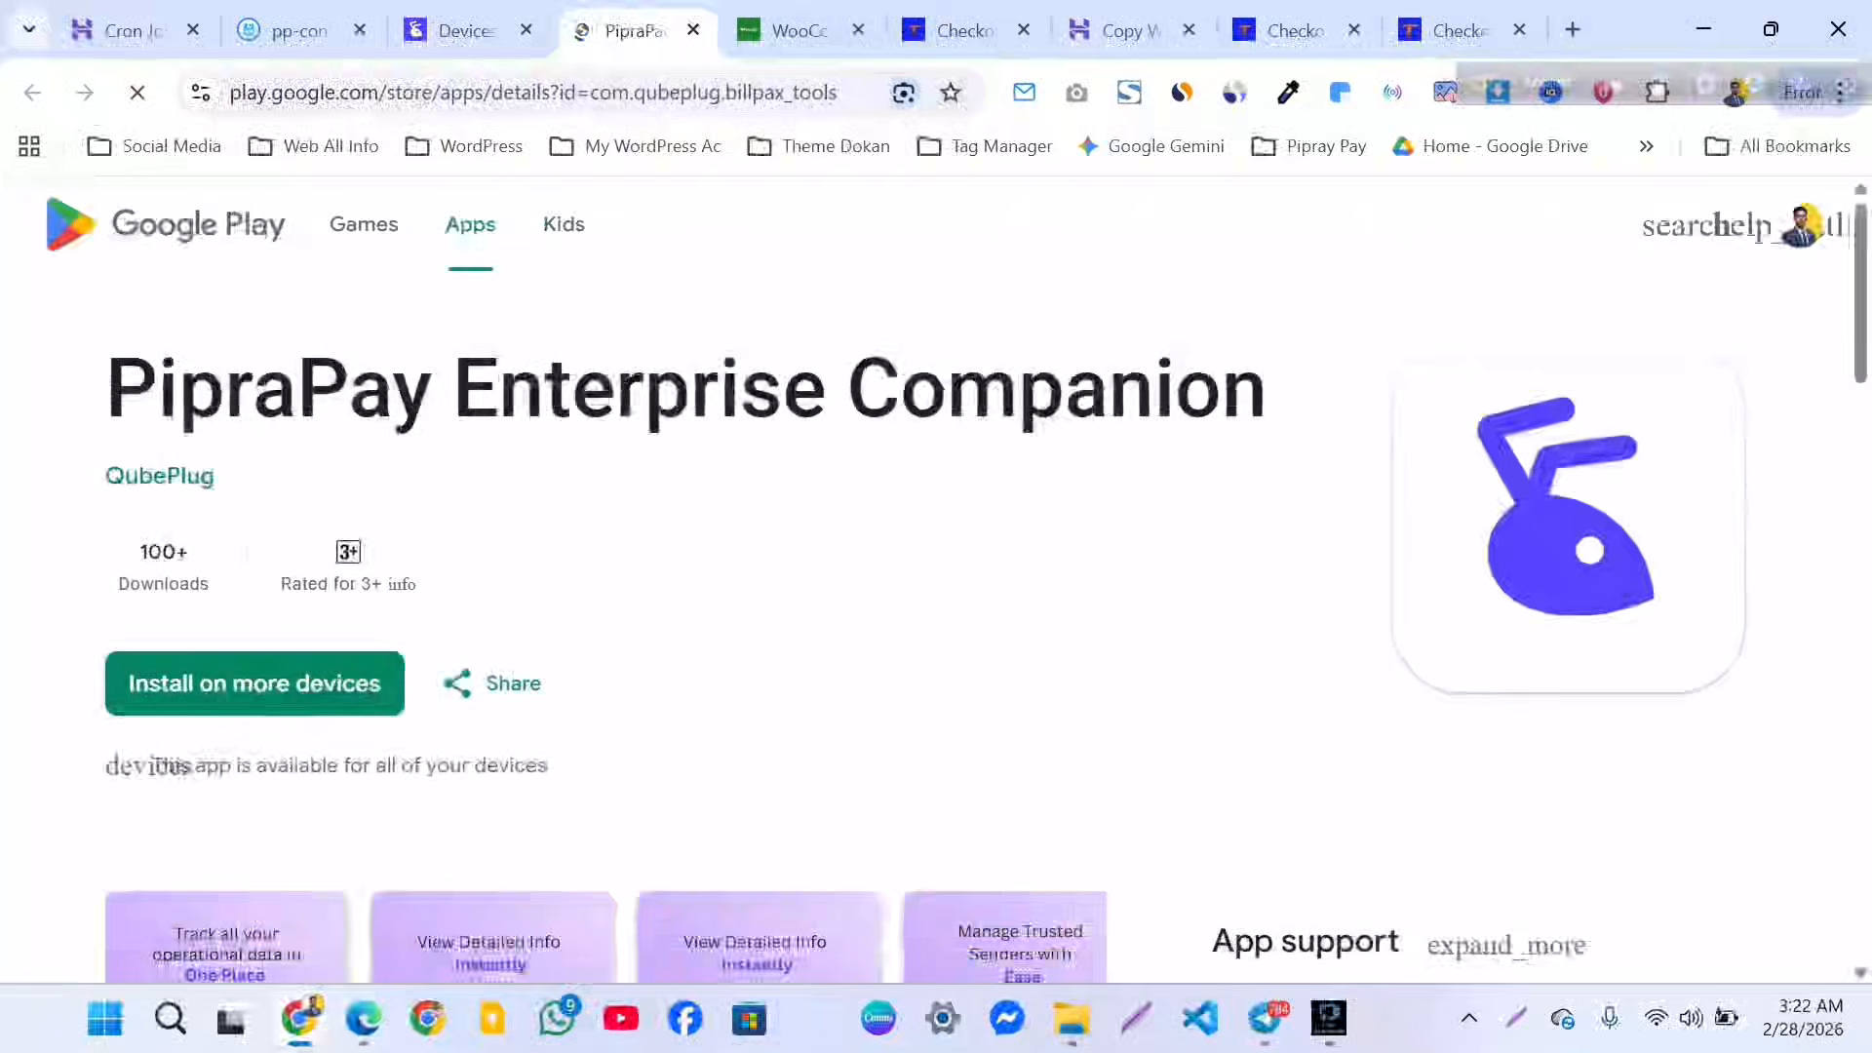
scroll(936, 585, "down", 5)
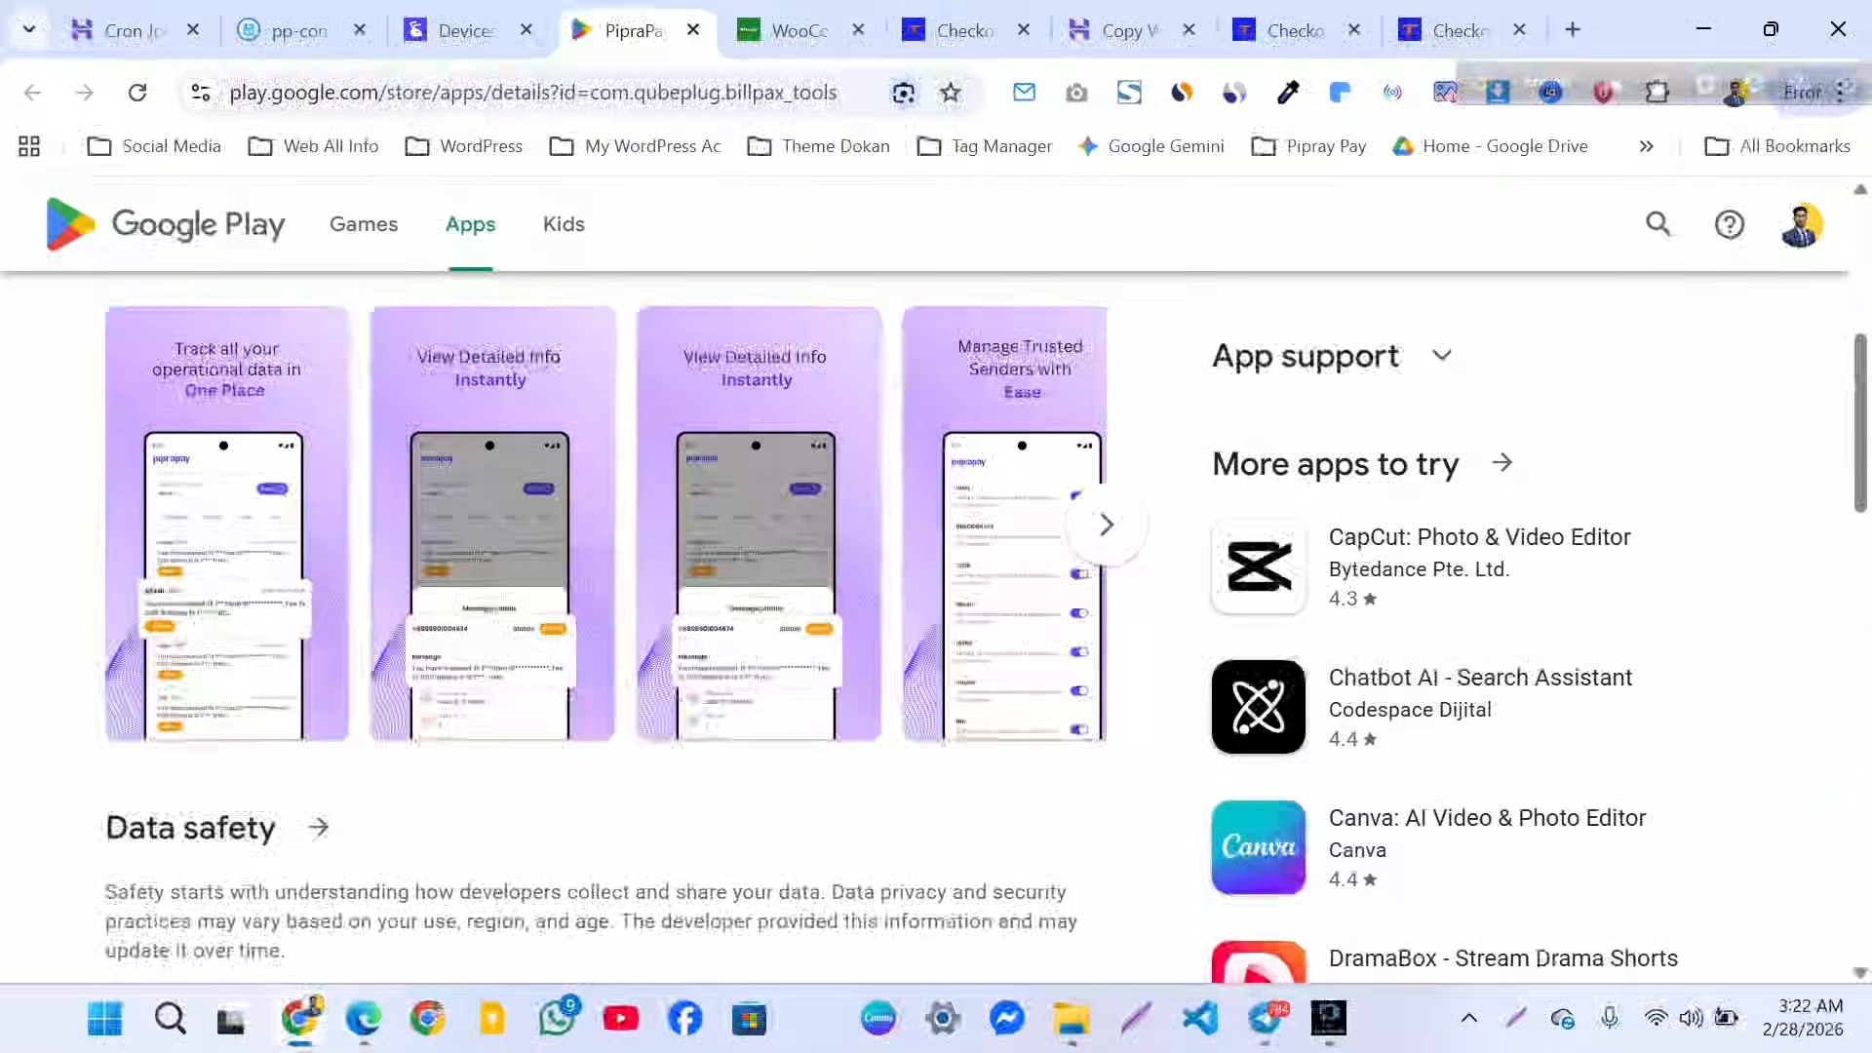
Go back to the Connect Device dialog and copy the Base URL for manual connection.
key("ctrl+shift+Tab")
scroll(924, 585, "down", 4)
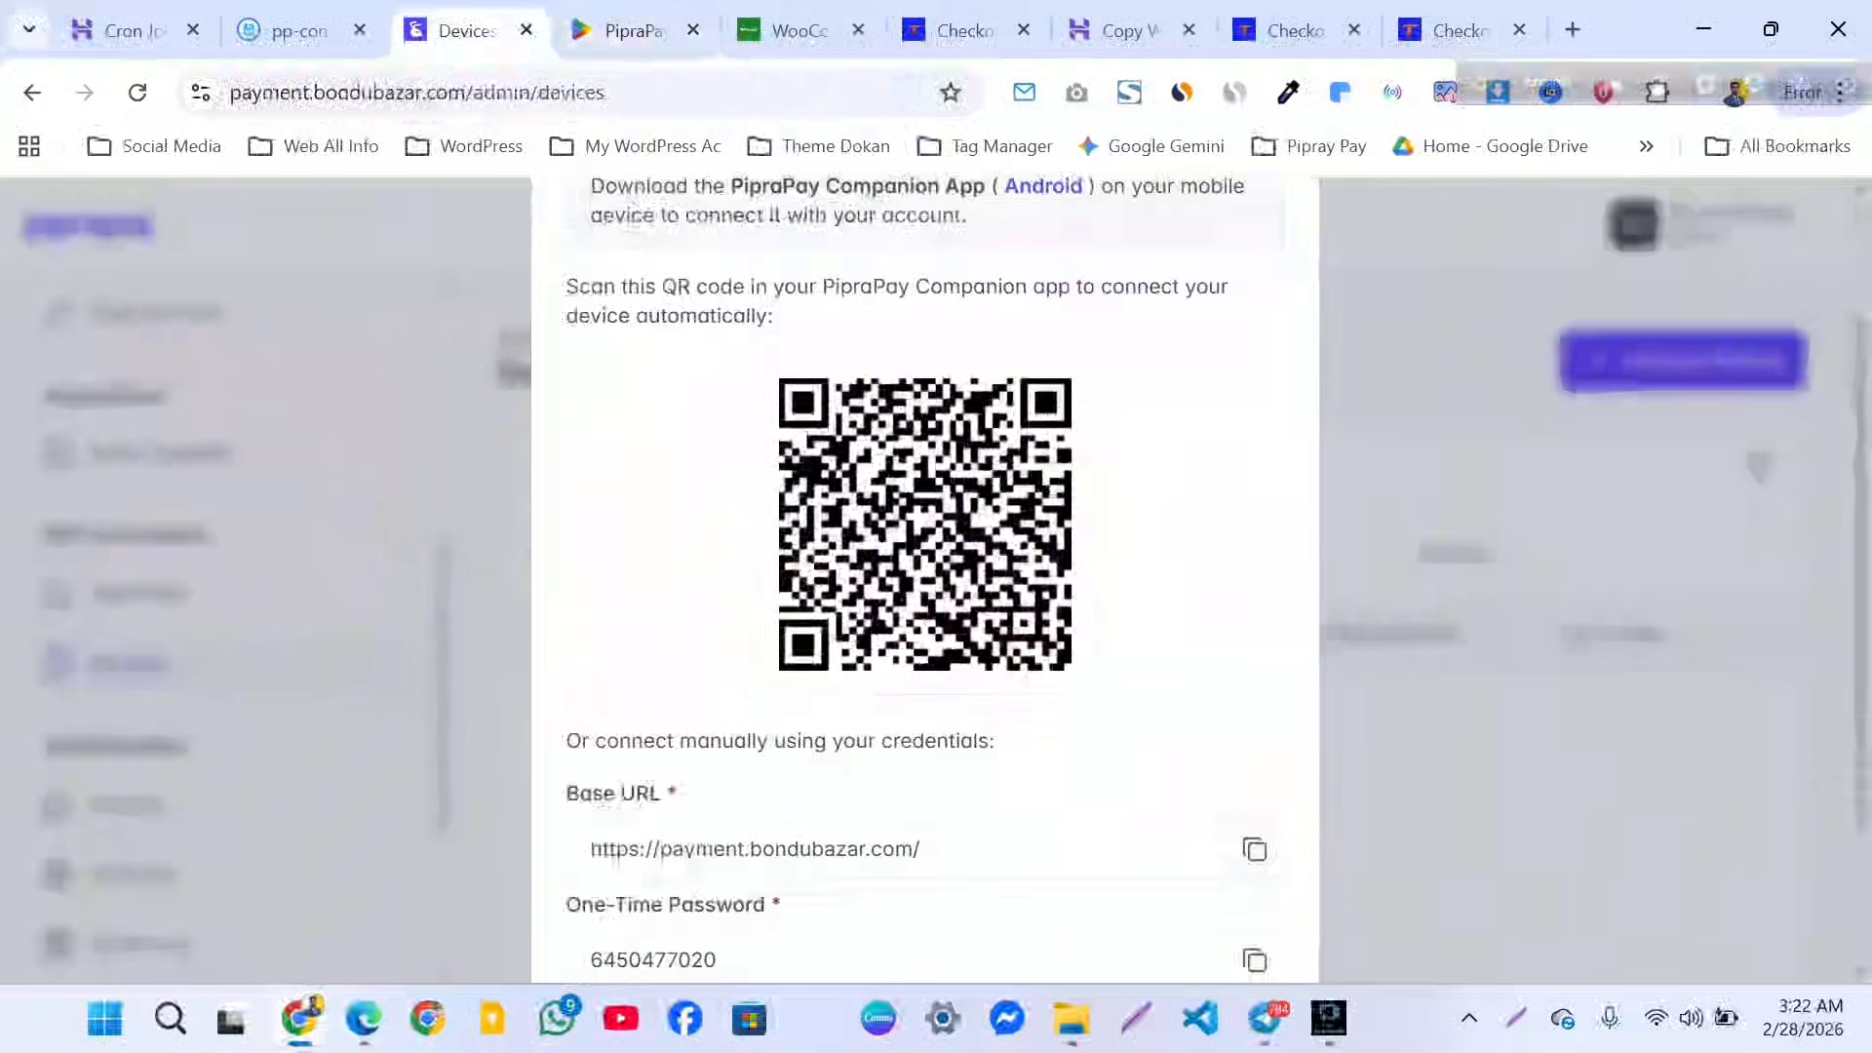
left_click(1255, 655)
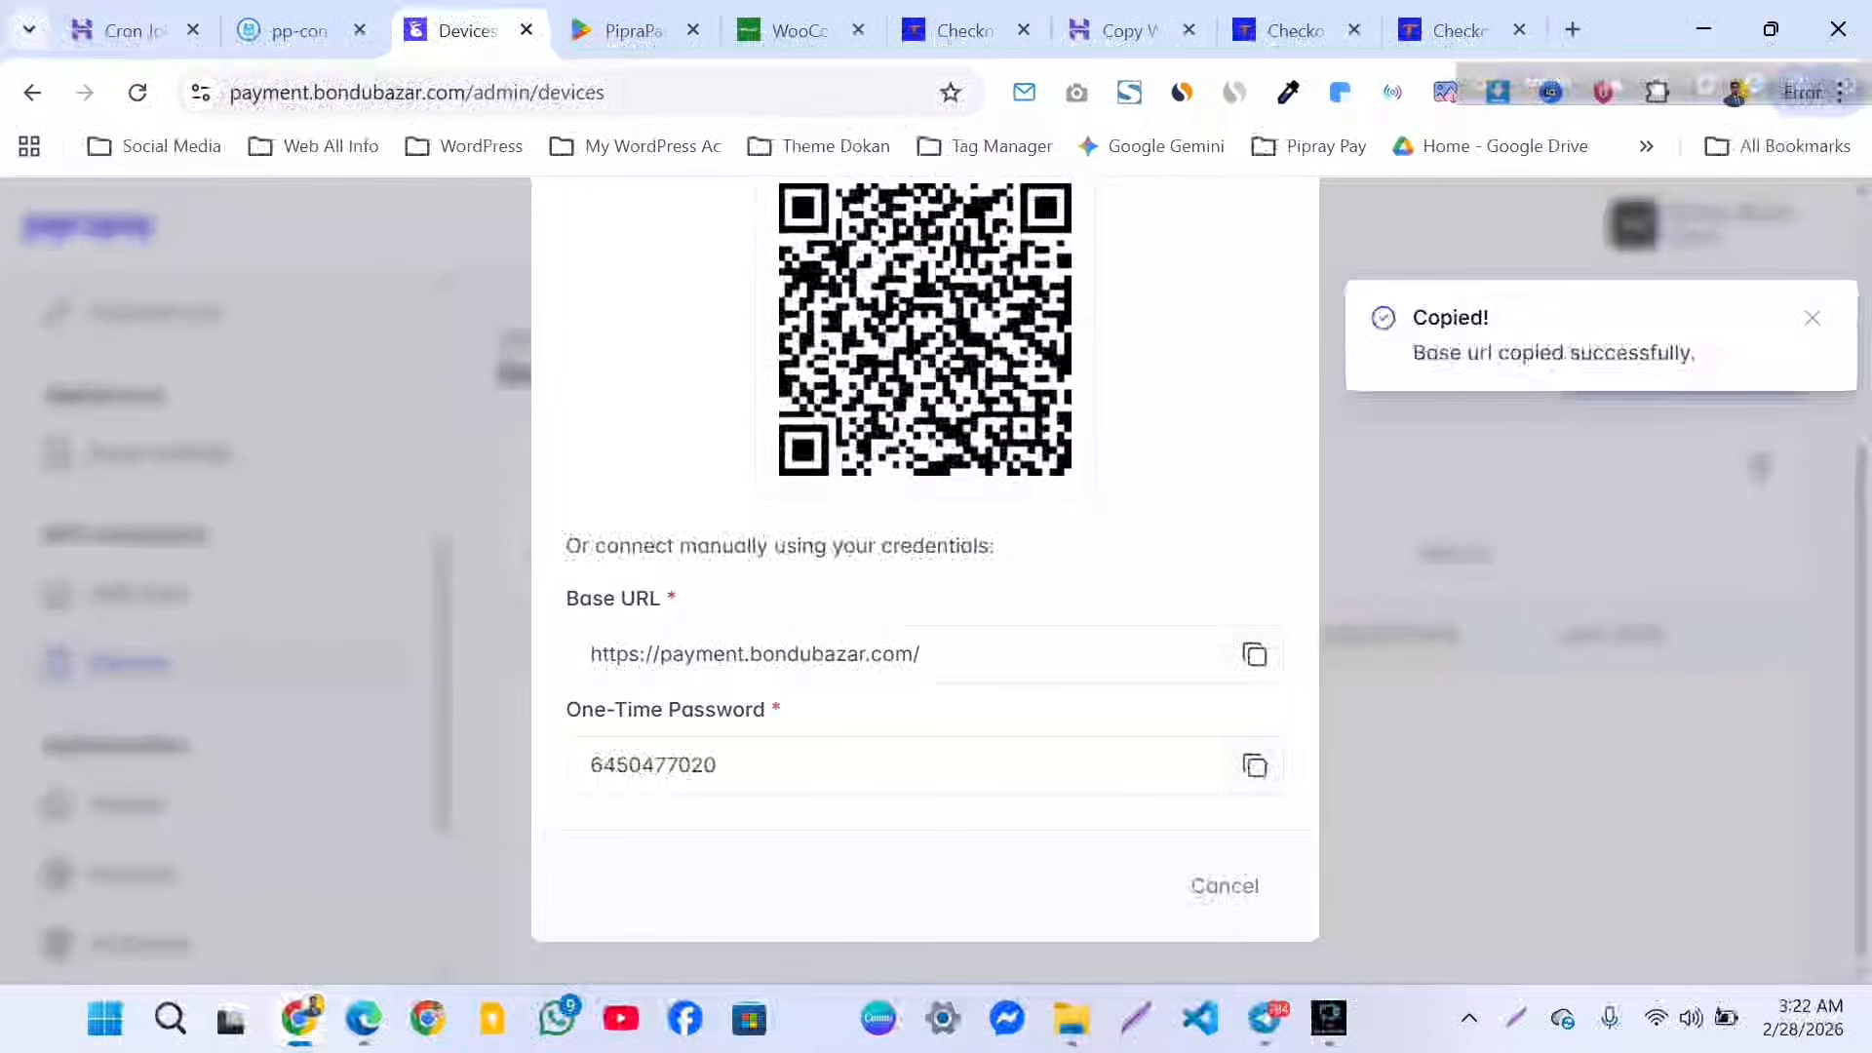
Review the QR code and manual connection credentials in the Connect Device dialog, and close it.
scroll(925, 560, "up", 2)
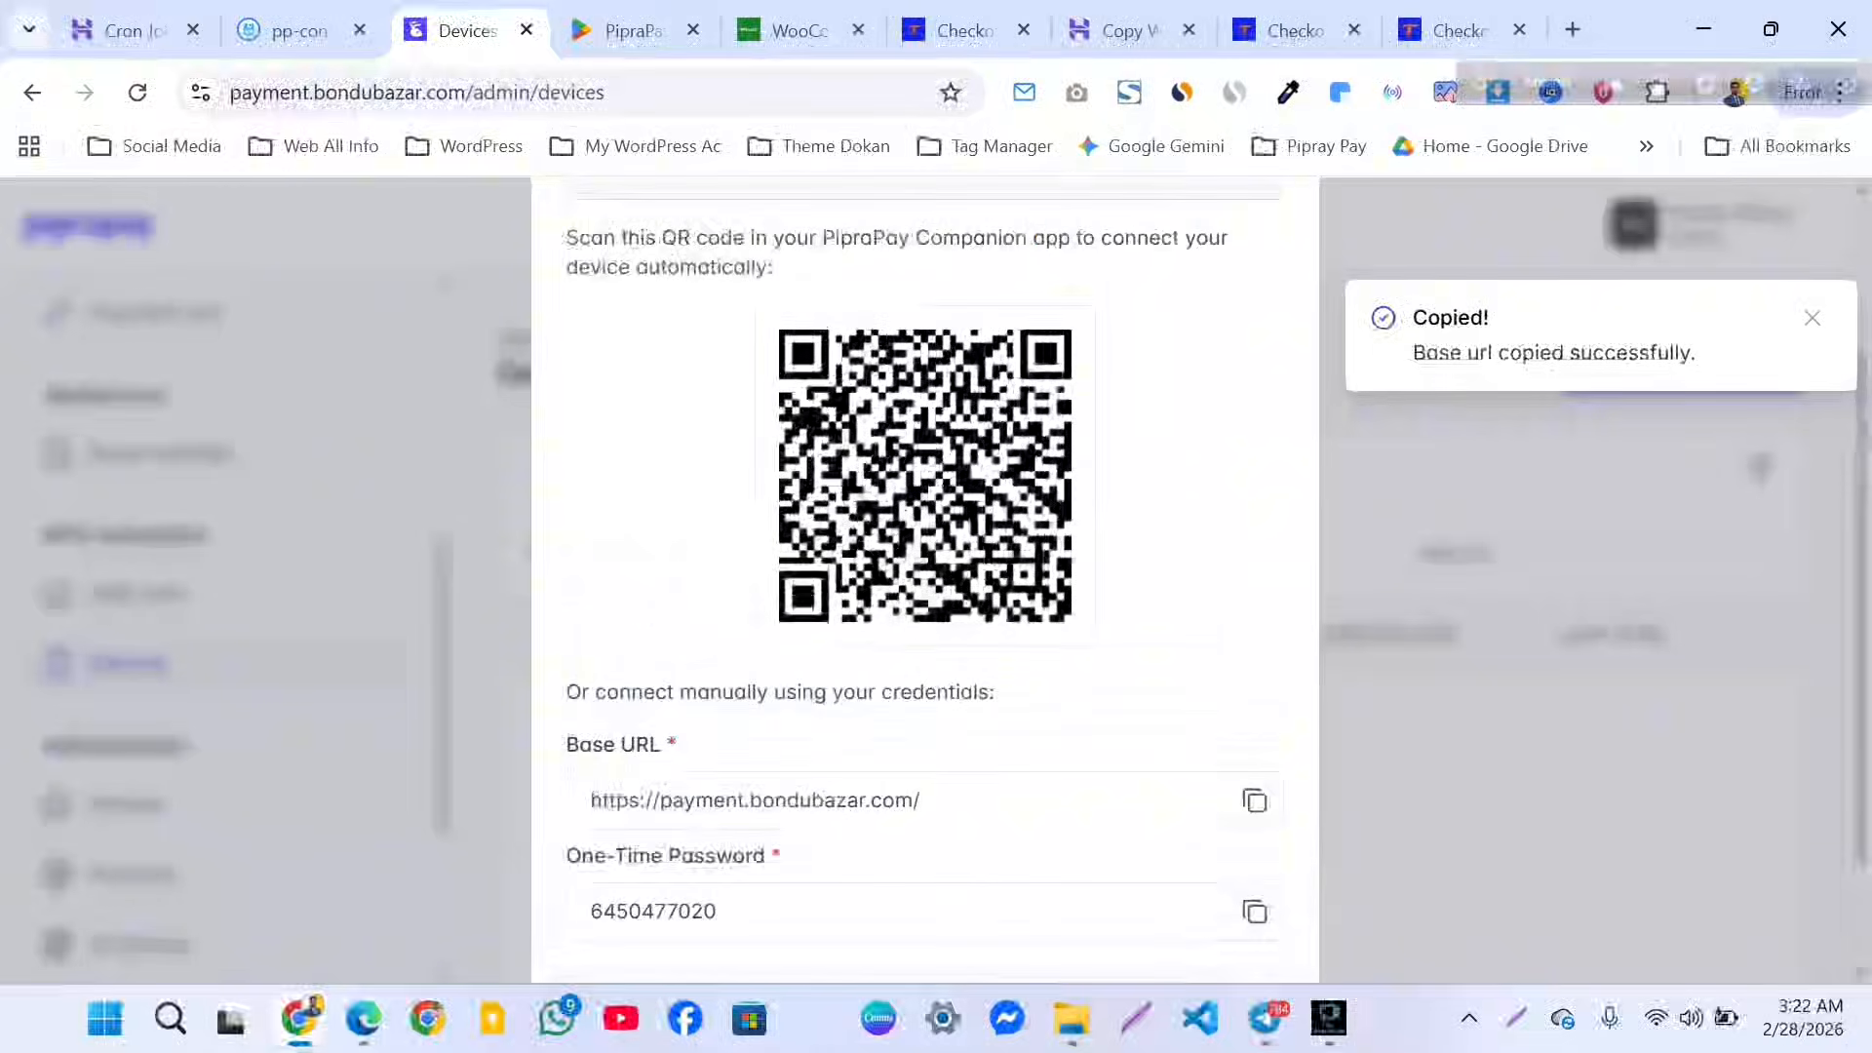
scroll(924, 561, "down", 2)
scroll(924, 561, "up", 2)
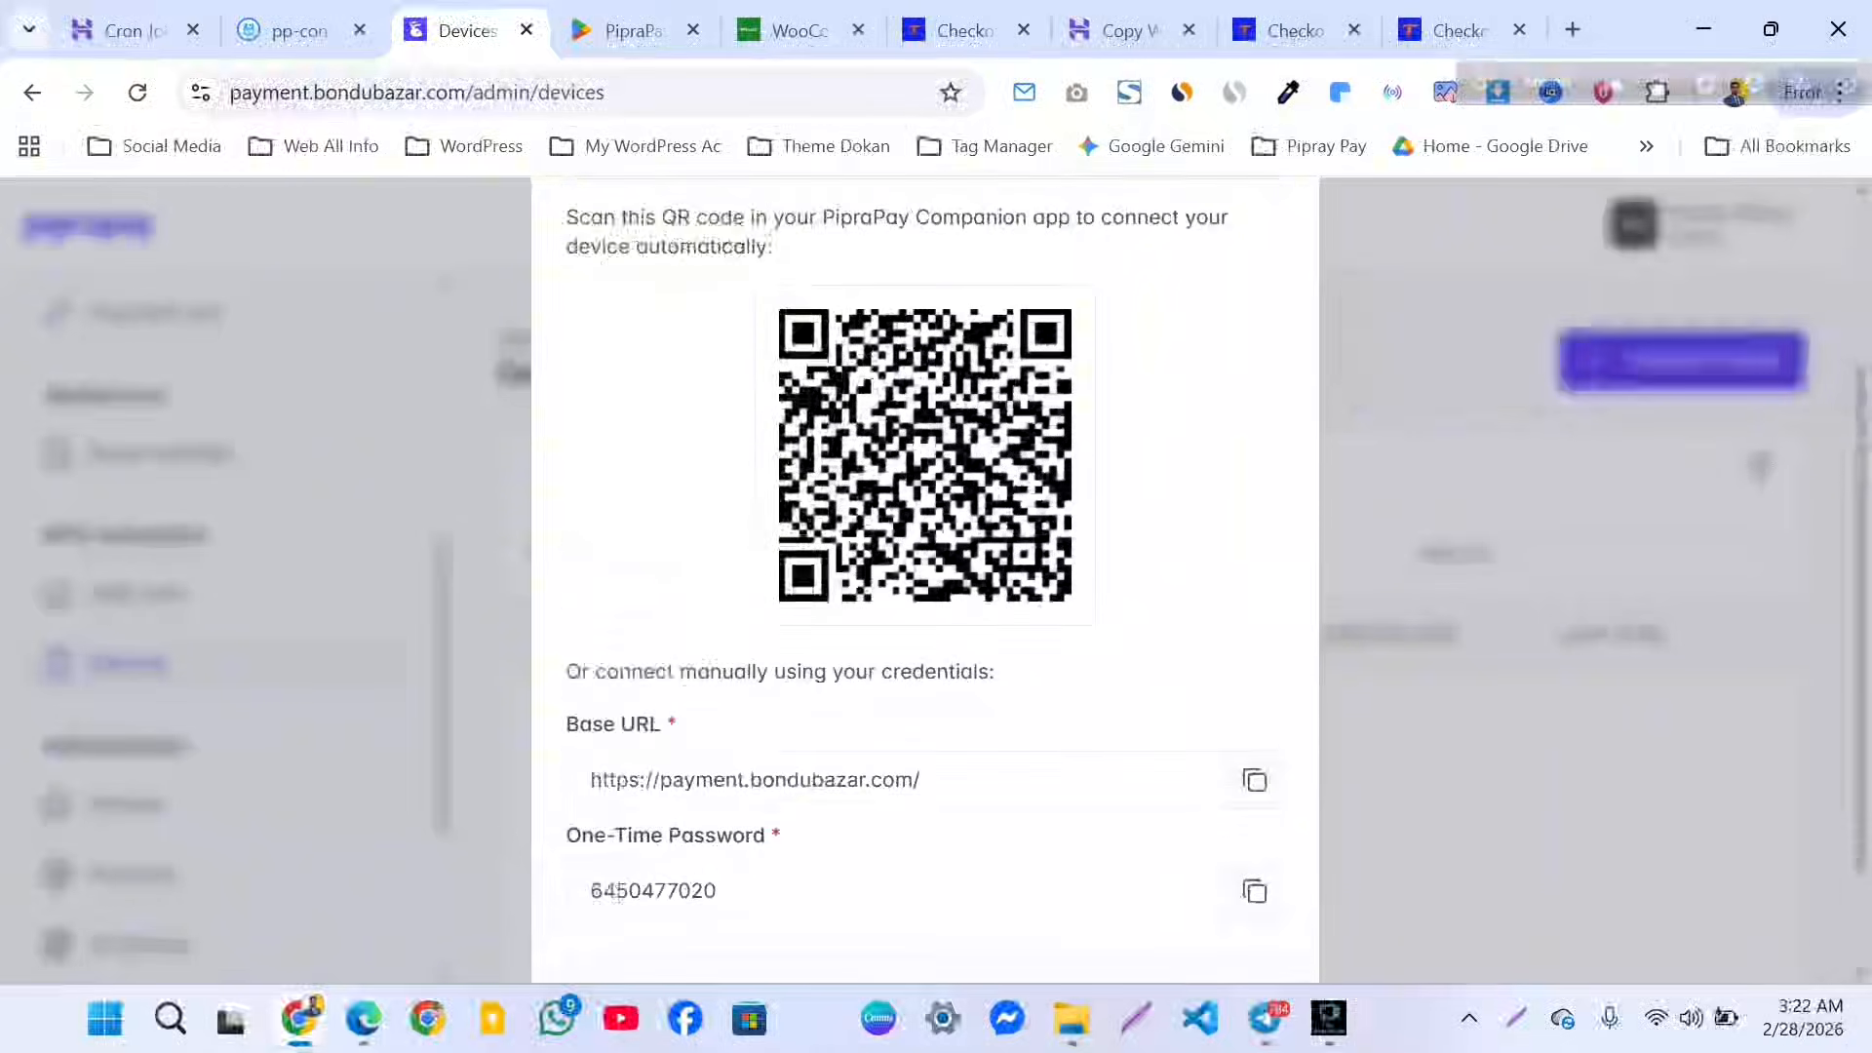
scroll(925, 561, "down", 2)
scroll(925, 561, "up", 2)
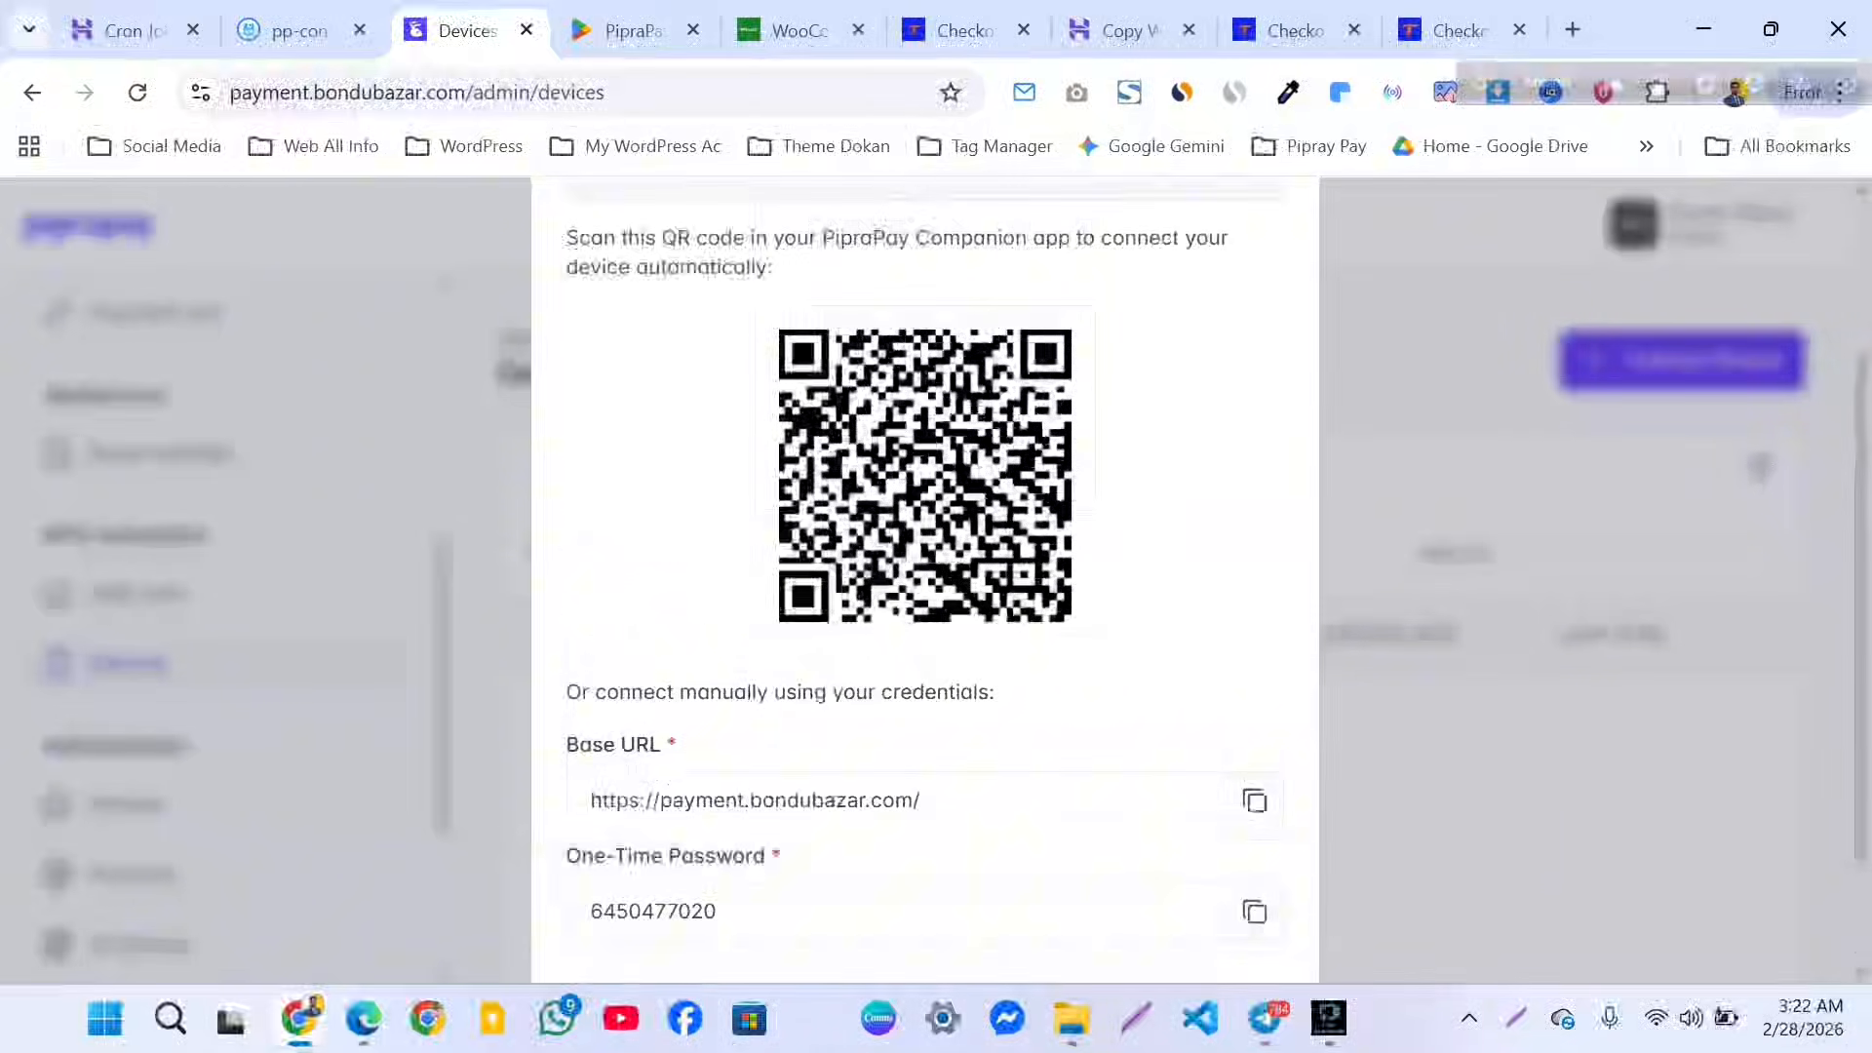
scroll(925, 561, "down", 2)
scroll(925, 561, "up", 3)
scroll(924, 561, "down", 3)
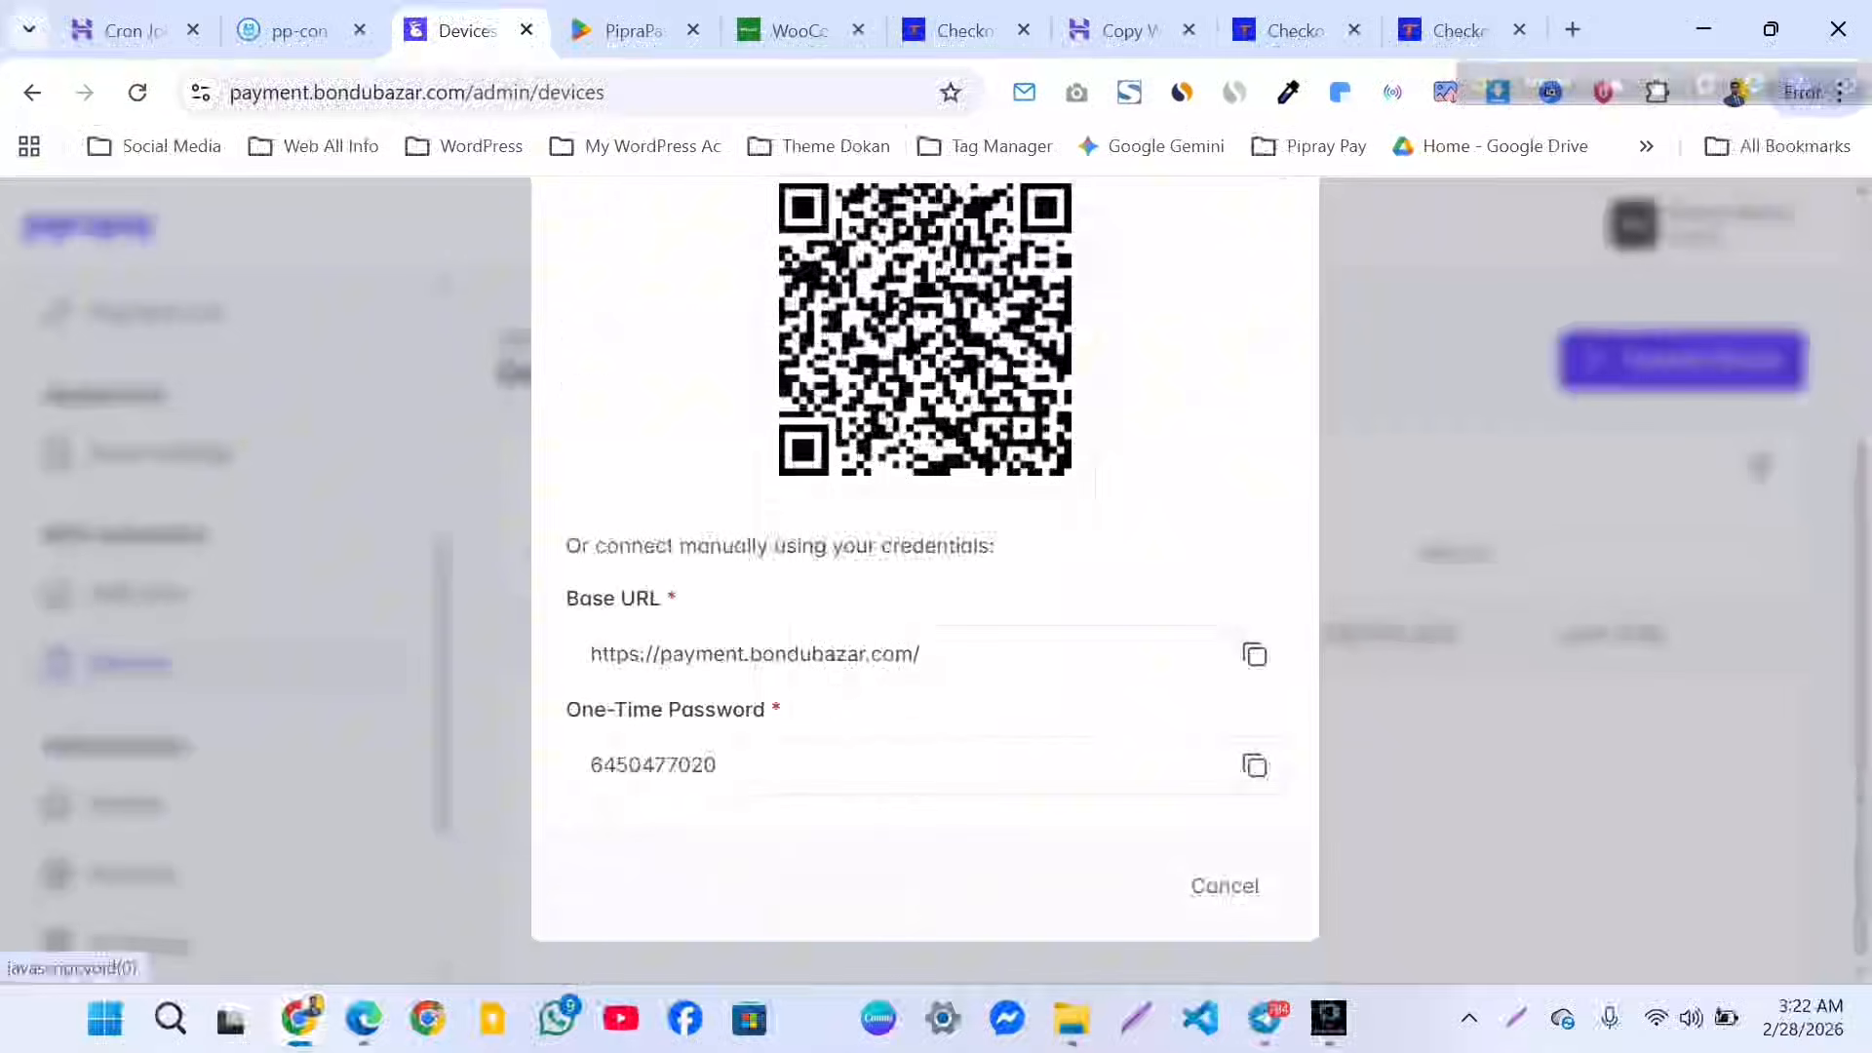
left_click(1225, 885)
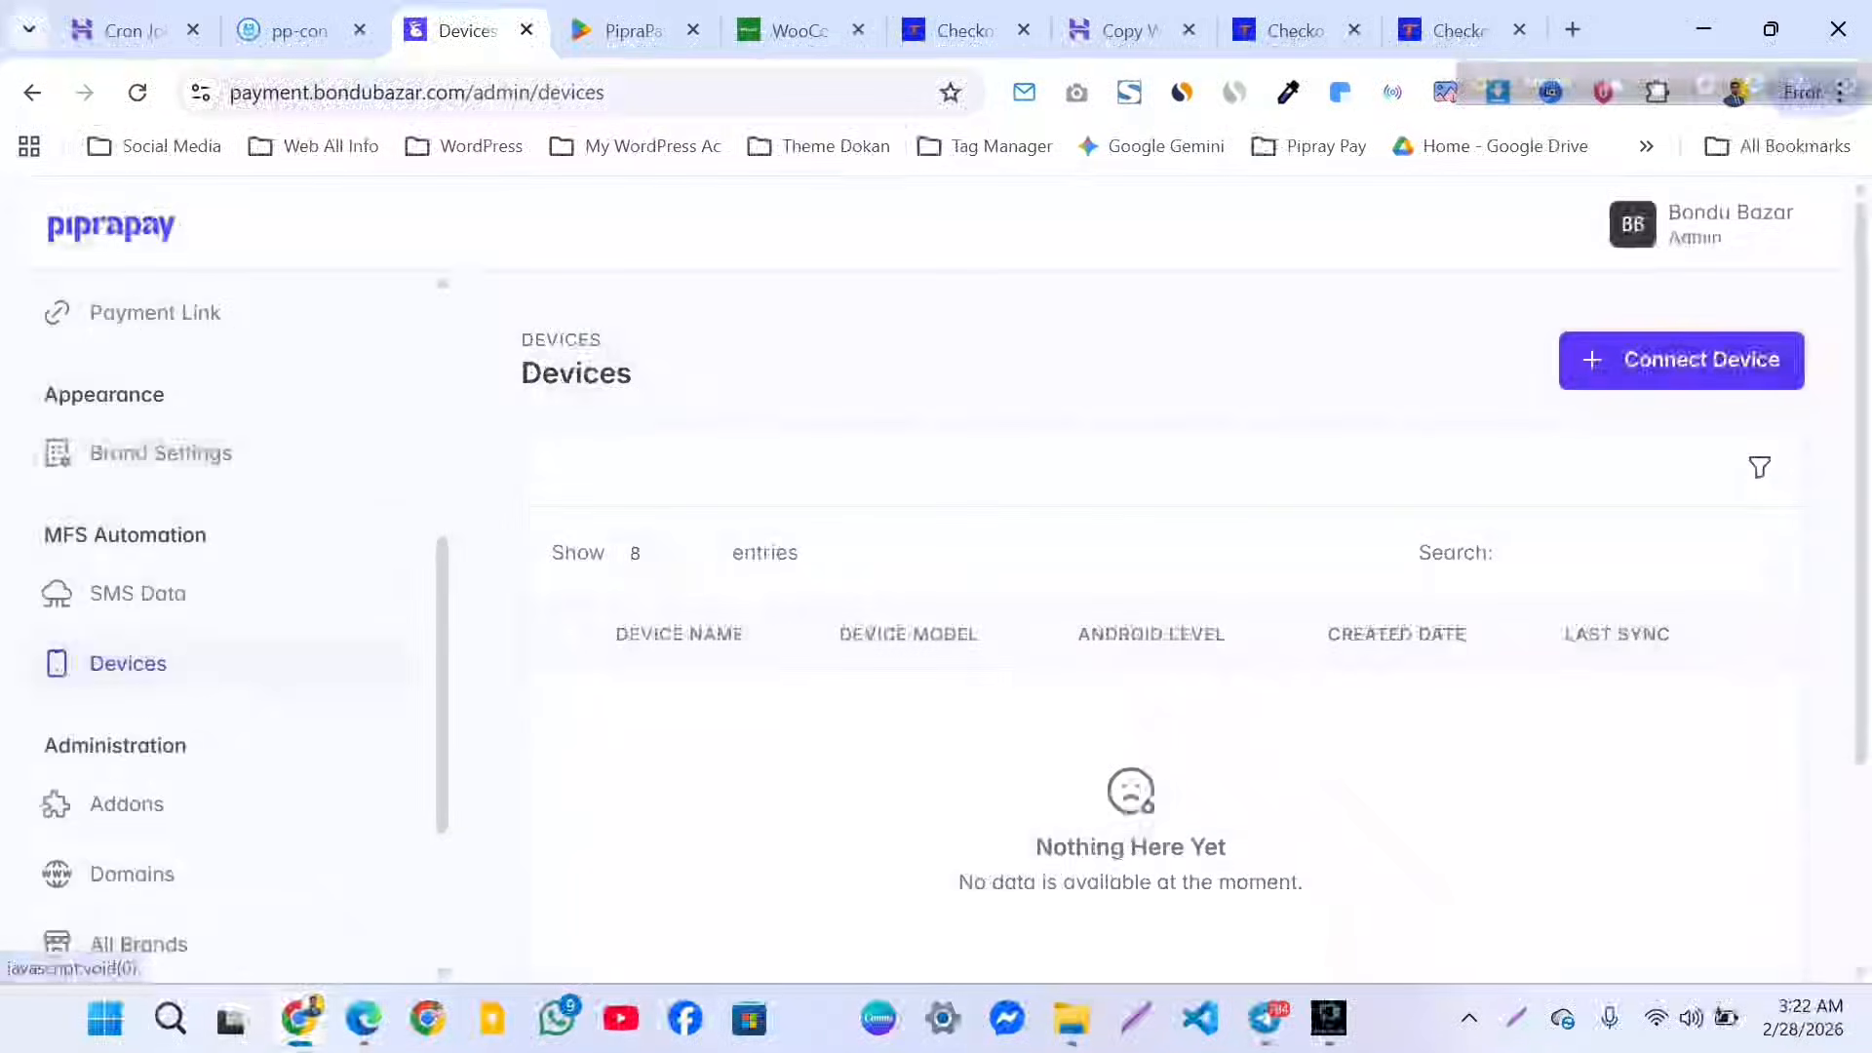
Copy the default payment link URL for BDT from the Payment Link page and close its dialog.
scroll(225, 624, "down", 2)
scroll(224, 624, "up", 3)
scroll(224, 624, "up", 5)
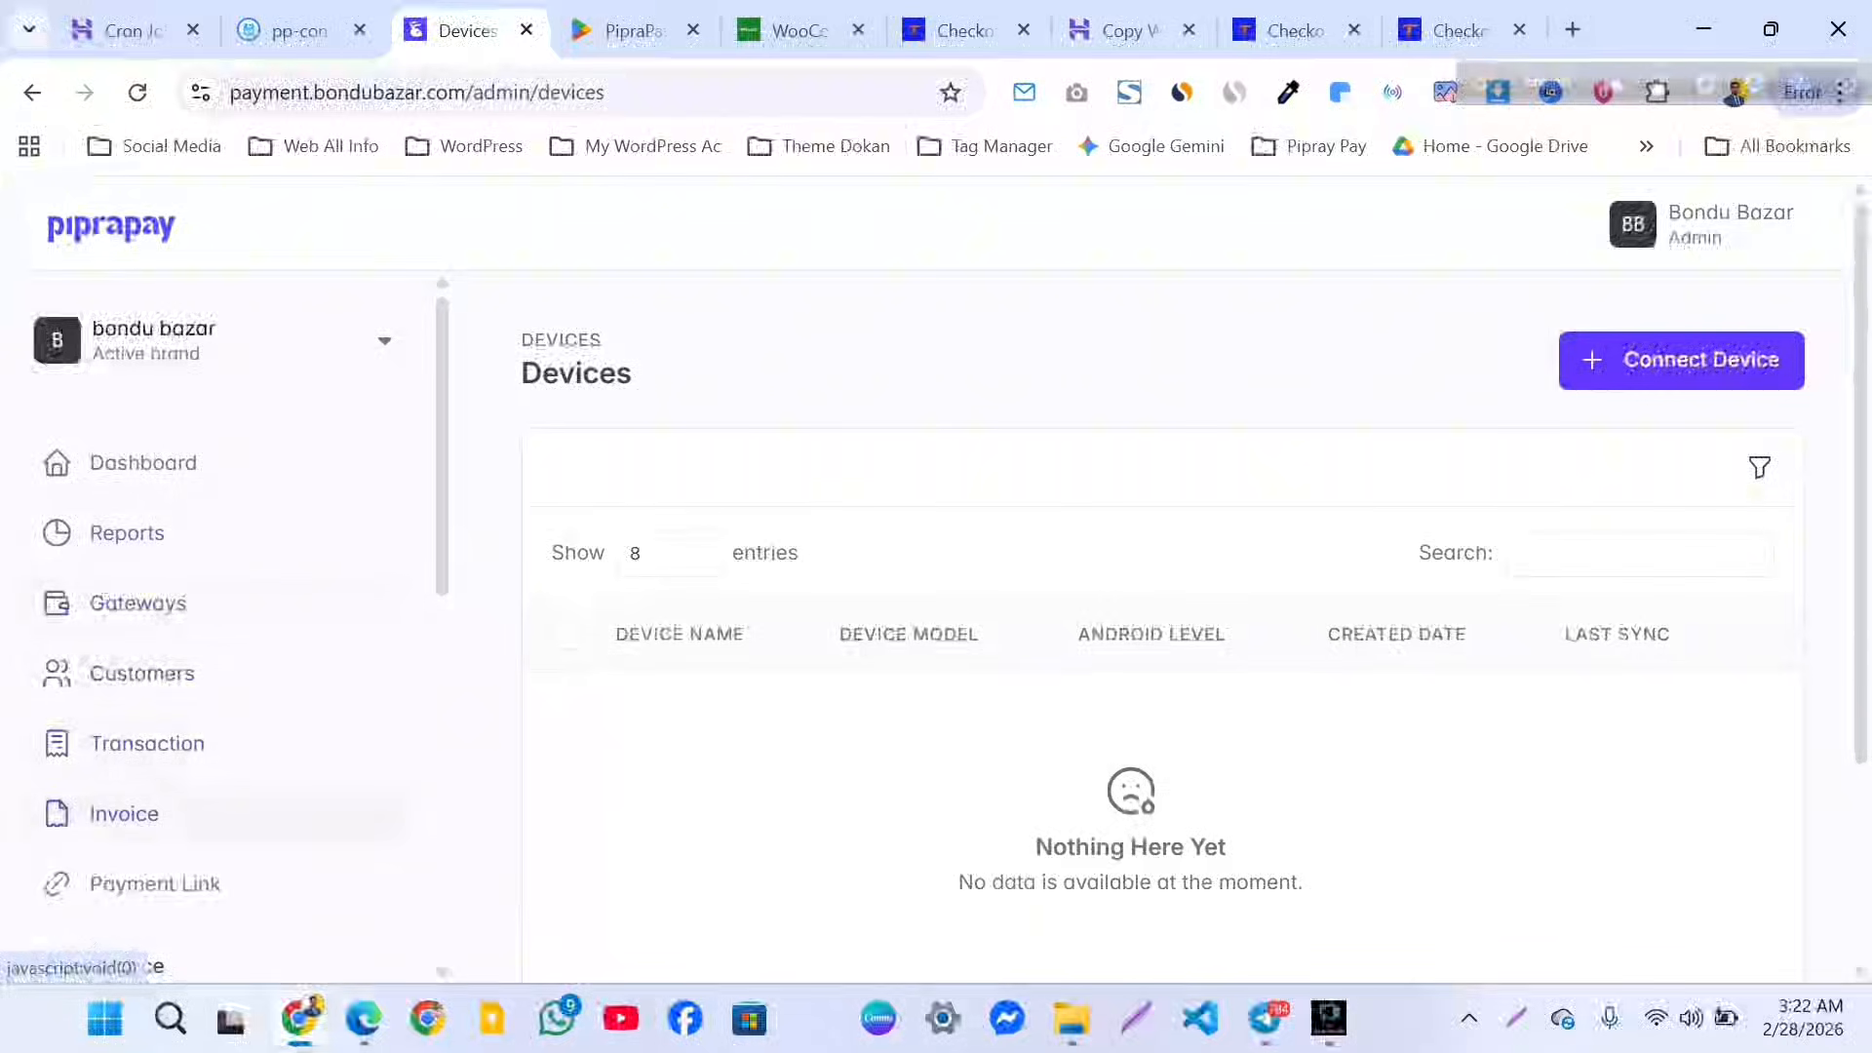
left_click(123, 814)
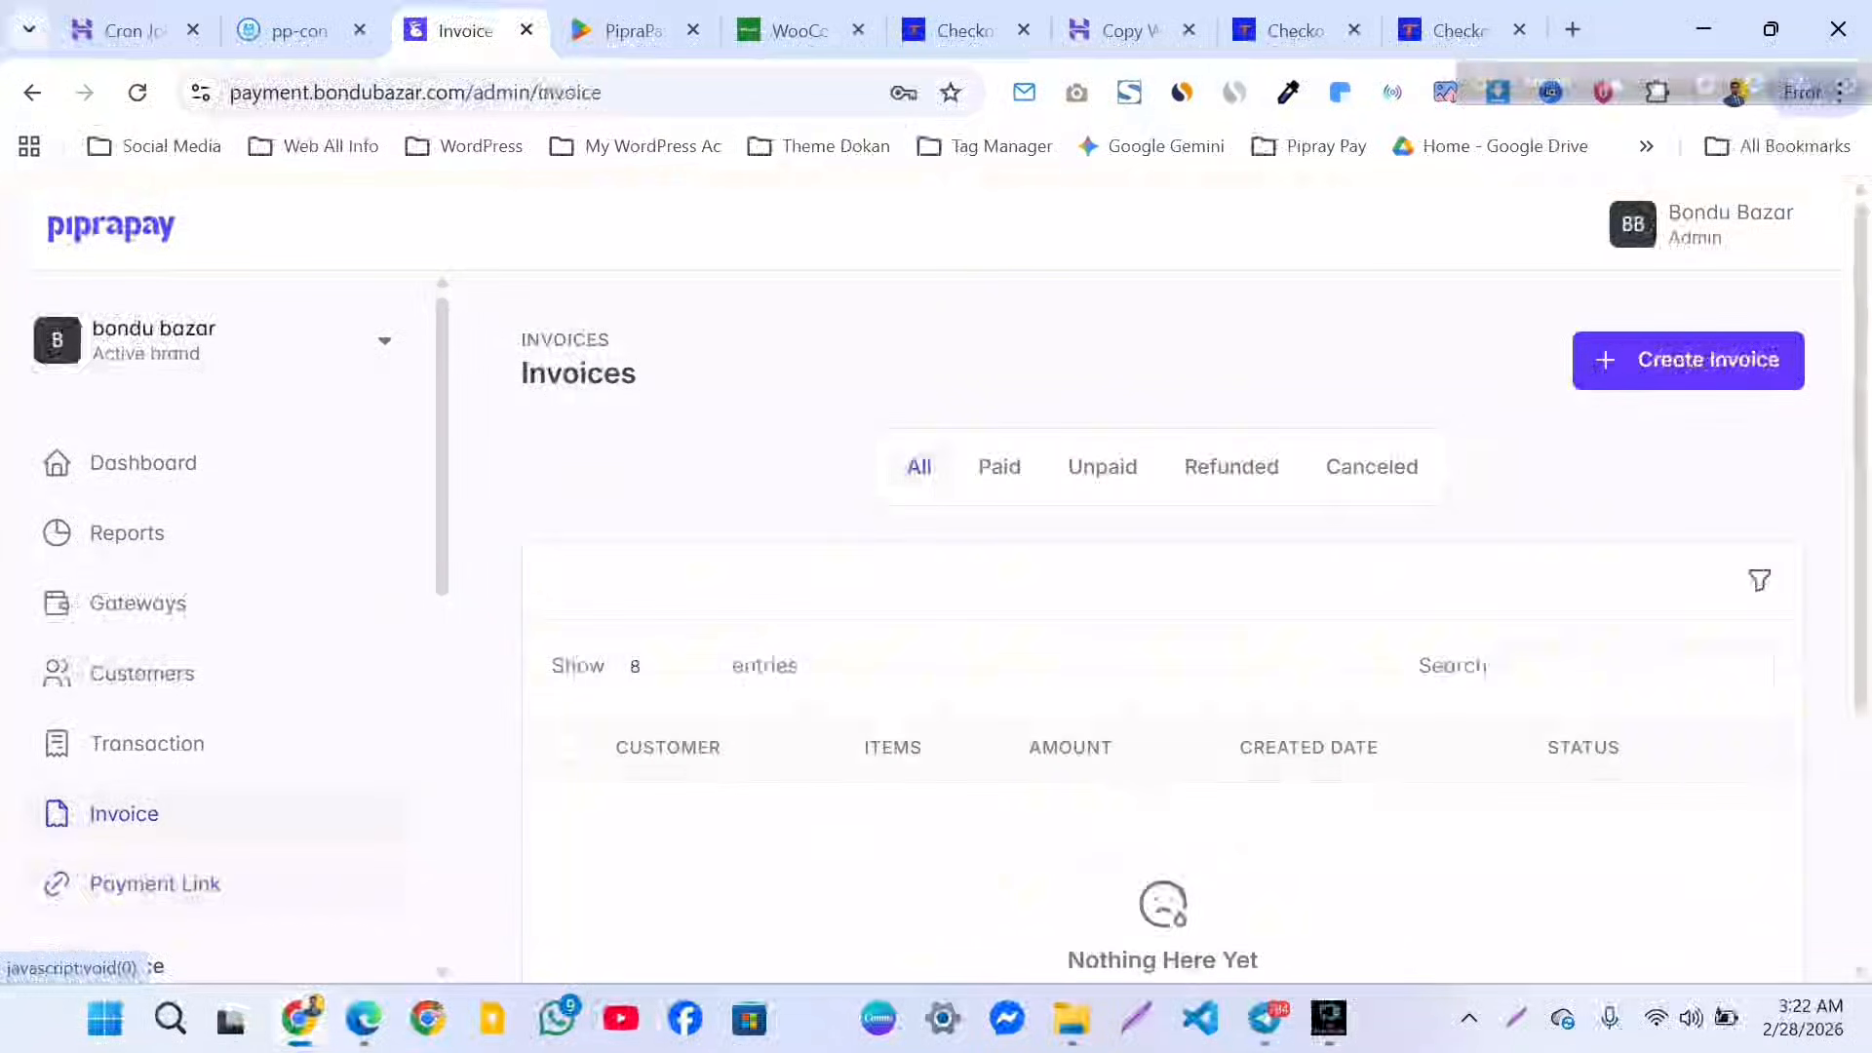
left_click(155, 883)
left_click(1385, 359)
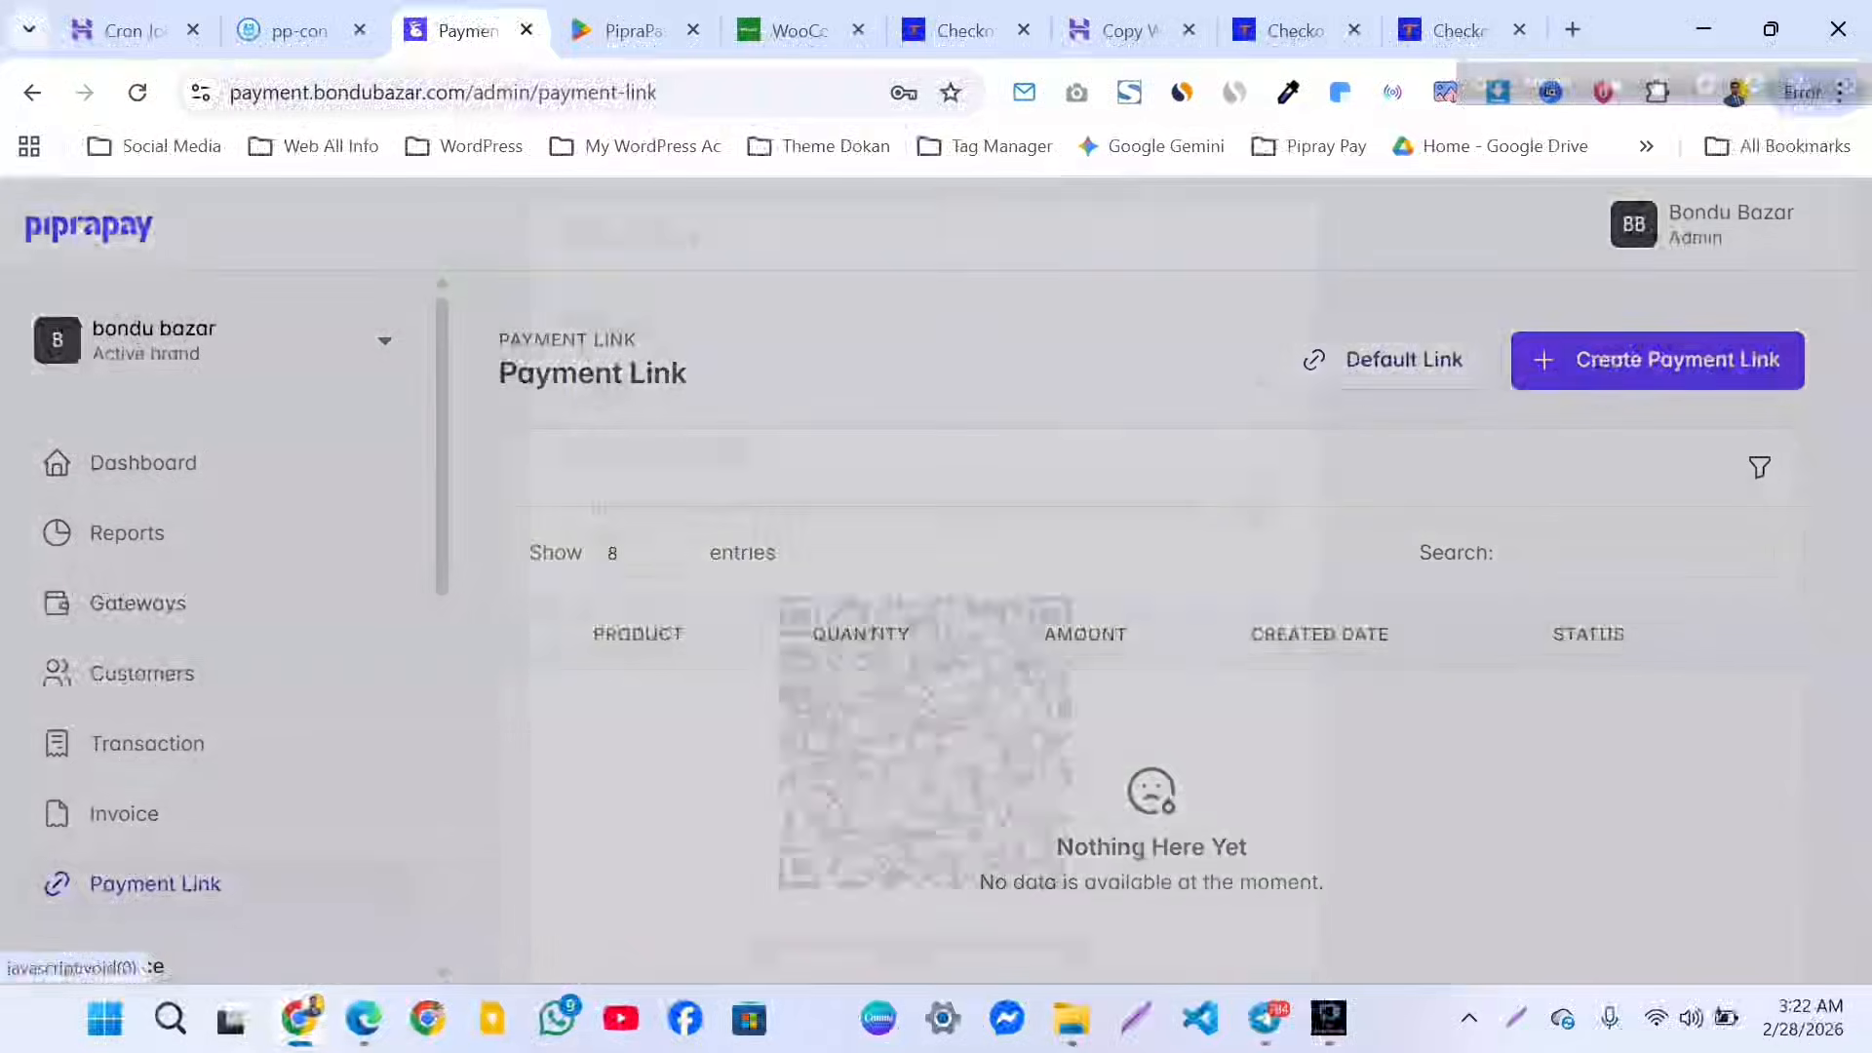
left_click(1254, 528)
left_click(1279, 259)
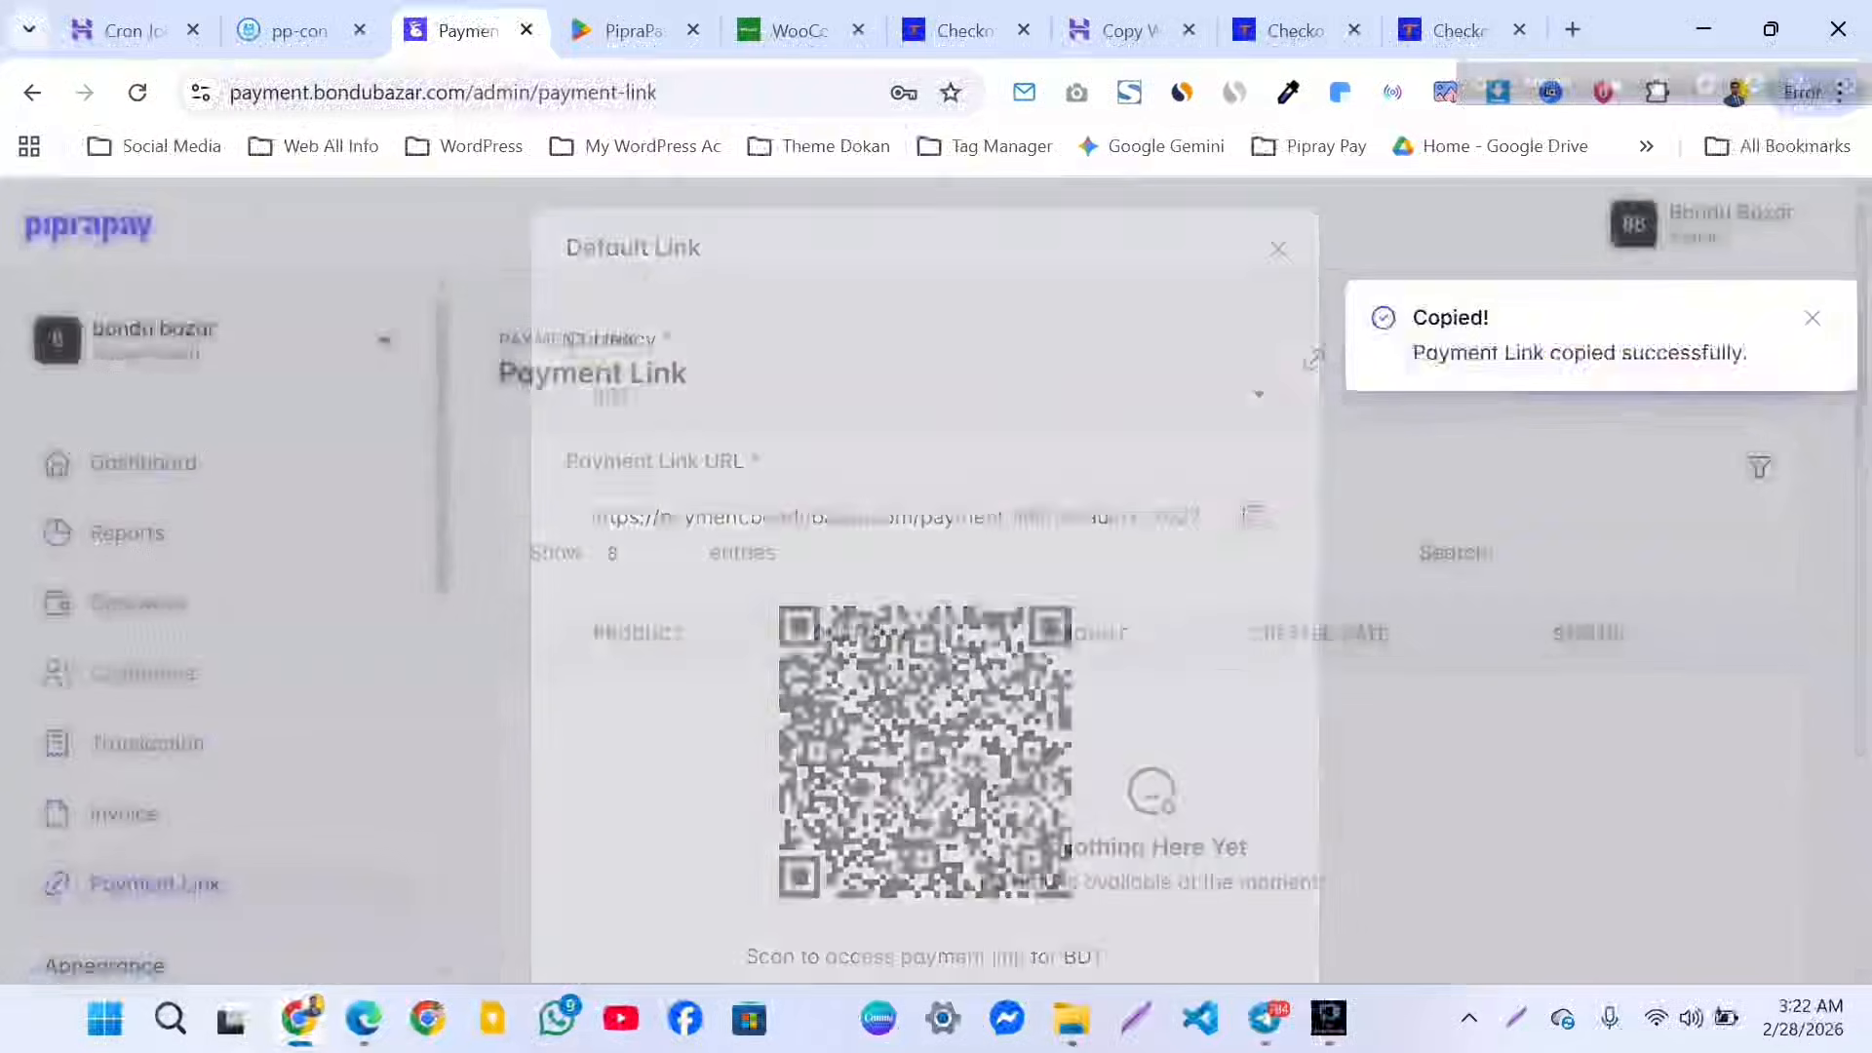
Open the copied default payment link in a new browser tab.
left_click(1573, 30)
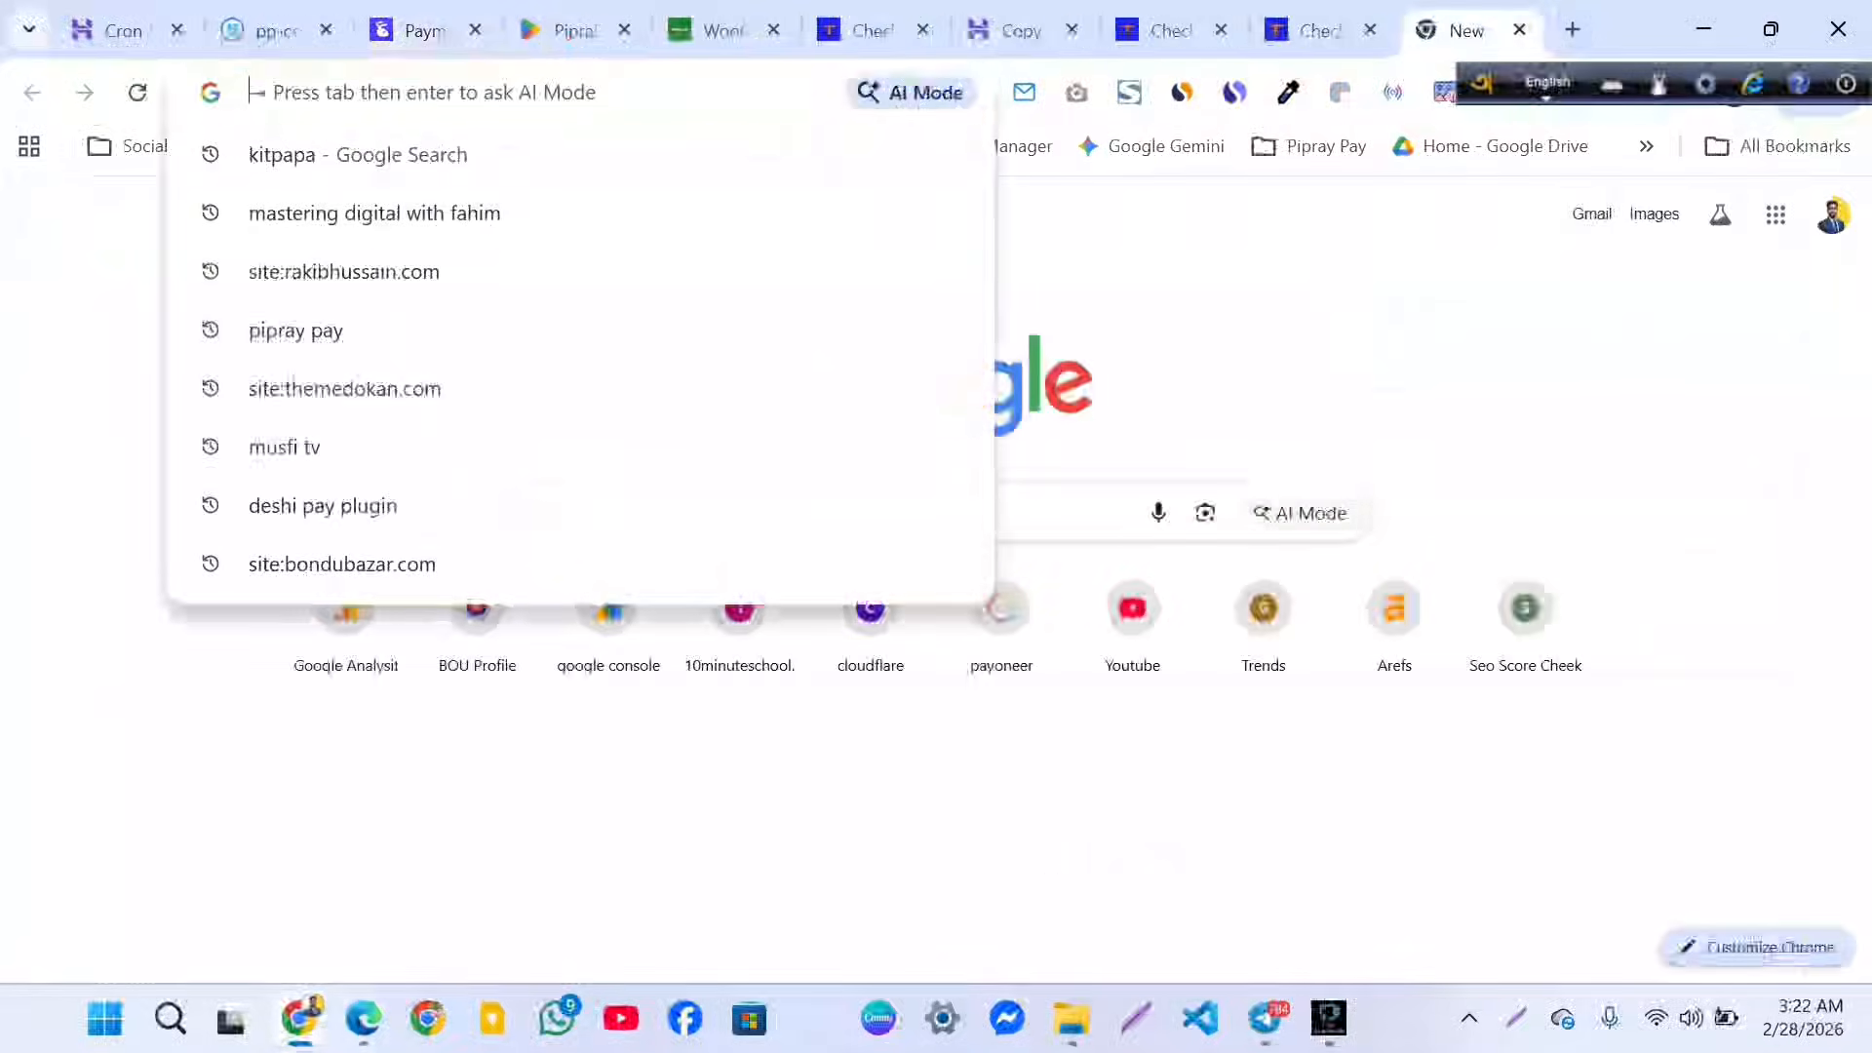
key("ctrl+v")
key("Return")
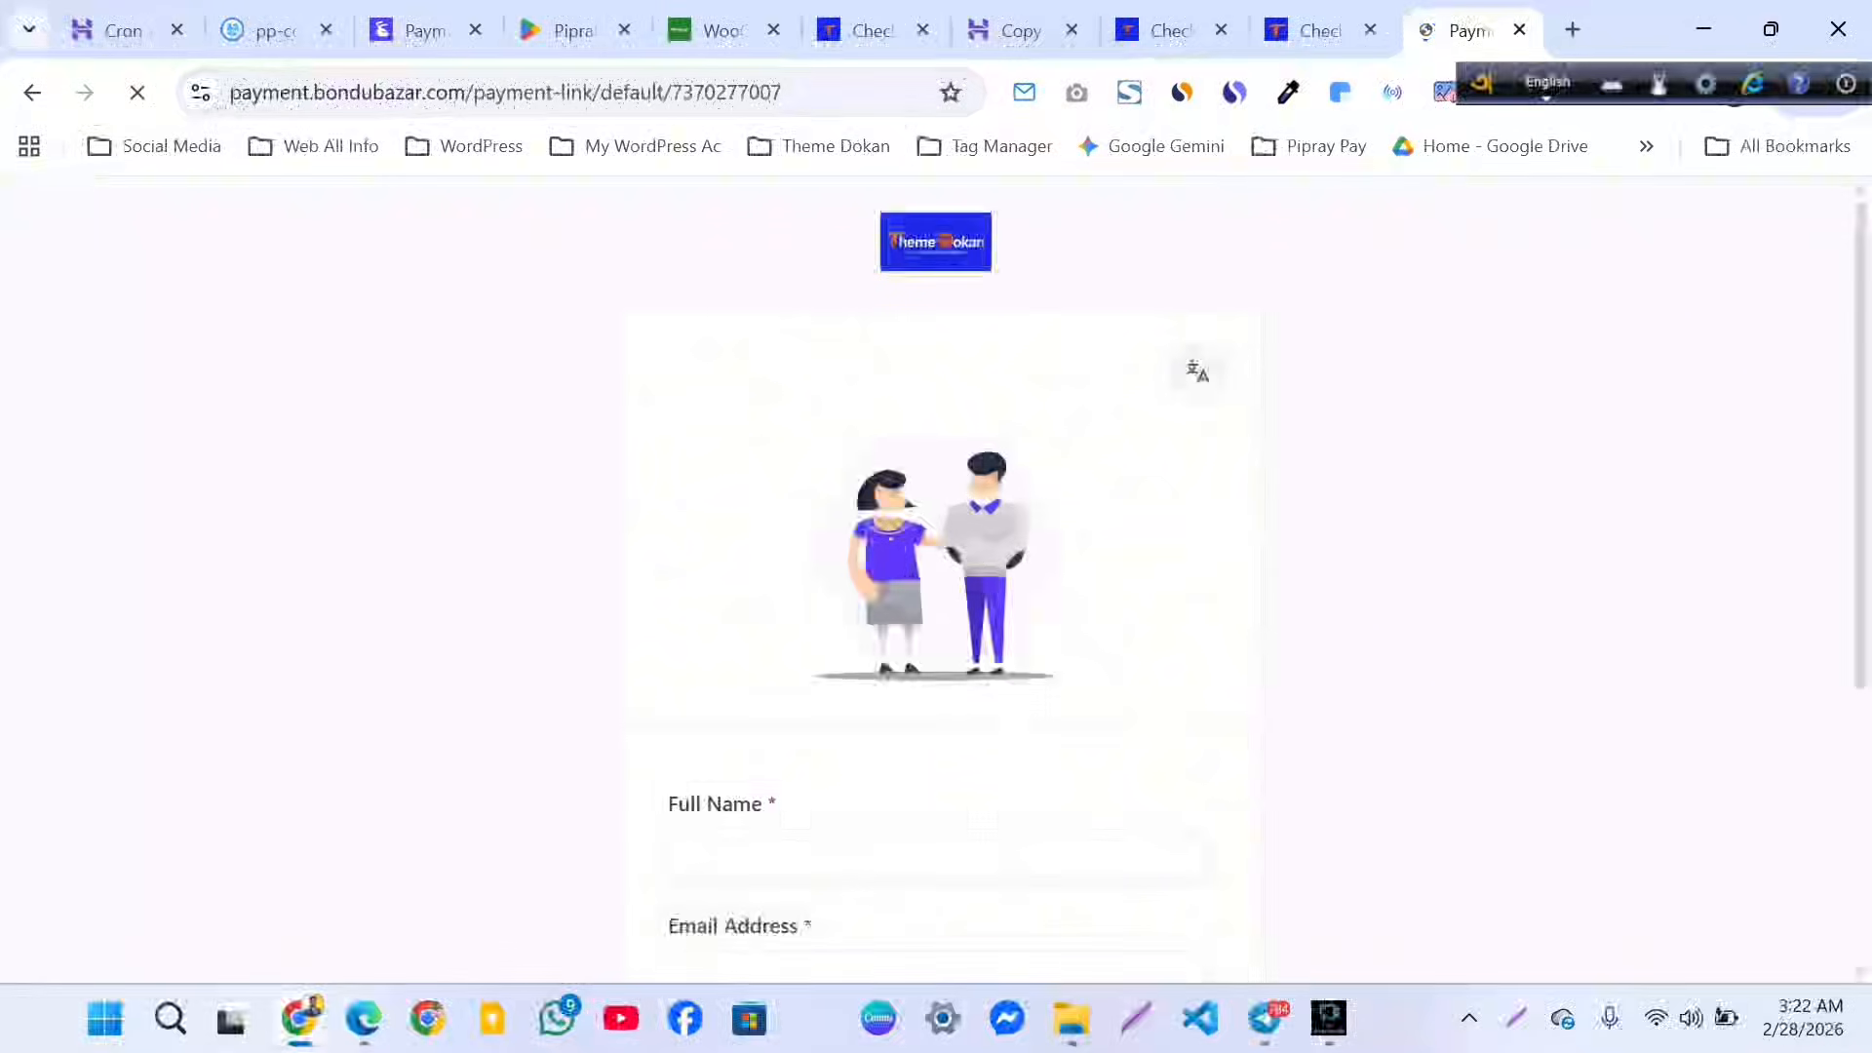
Fill in the customer's full name, e-mail and mobile number, set the amount to 2222 BDT and proceed to payment.
left_click(936, 858)
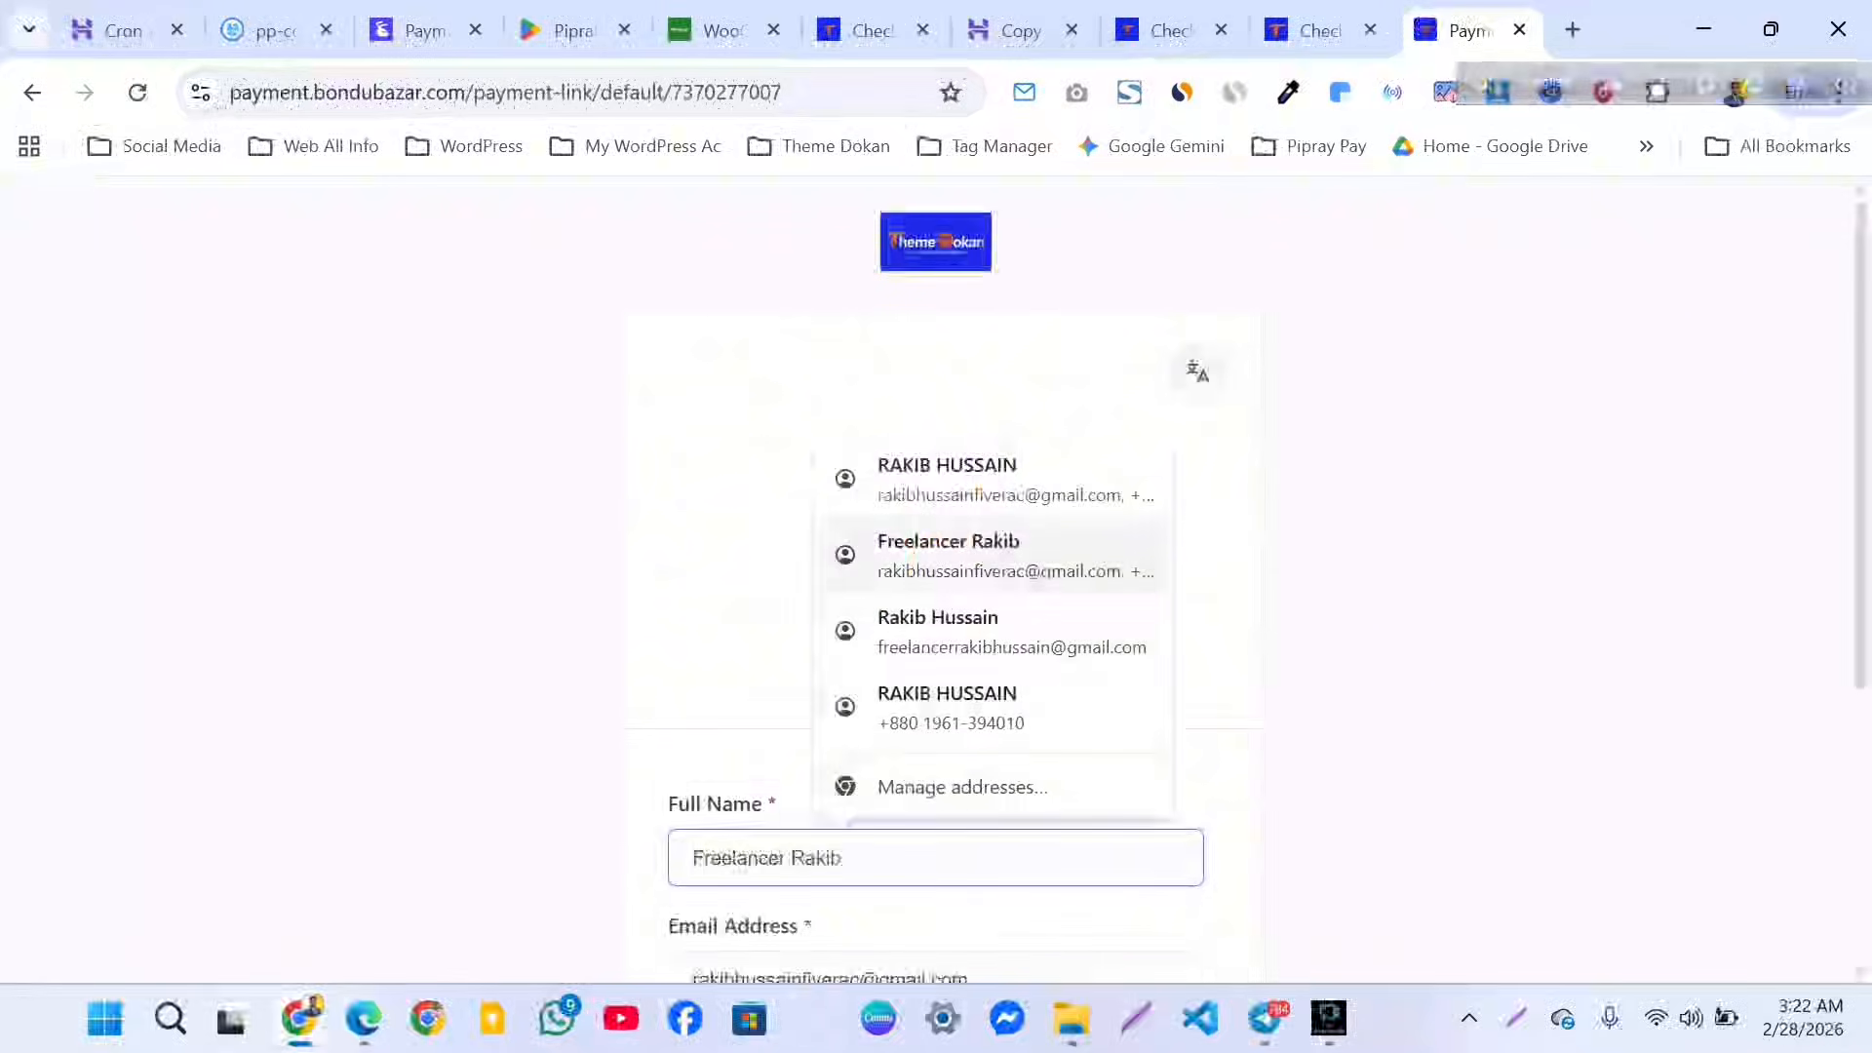
left_click(994, 556)
scroll(936, 585, "down", 5)
left_click(858, 779)
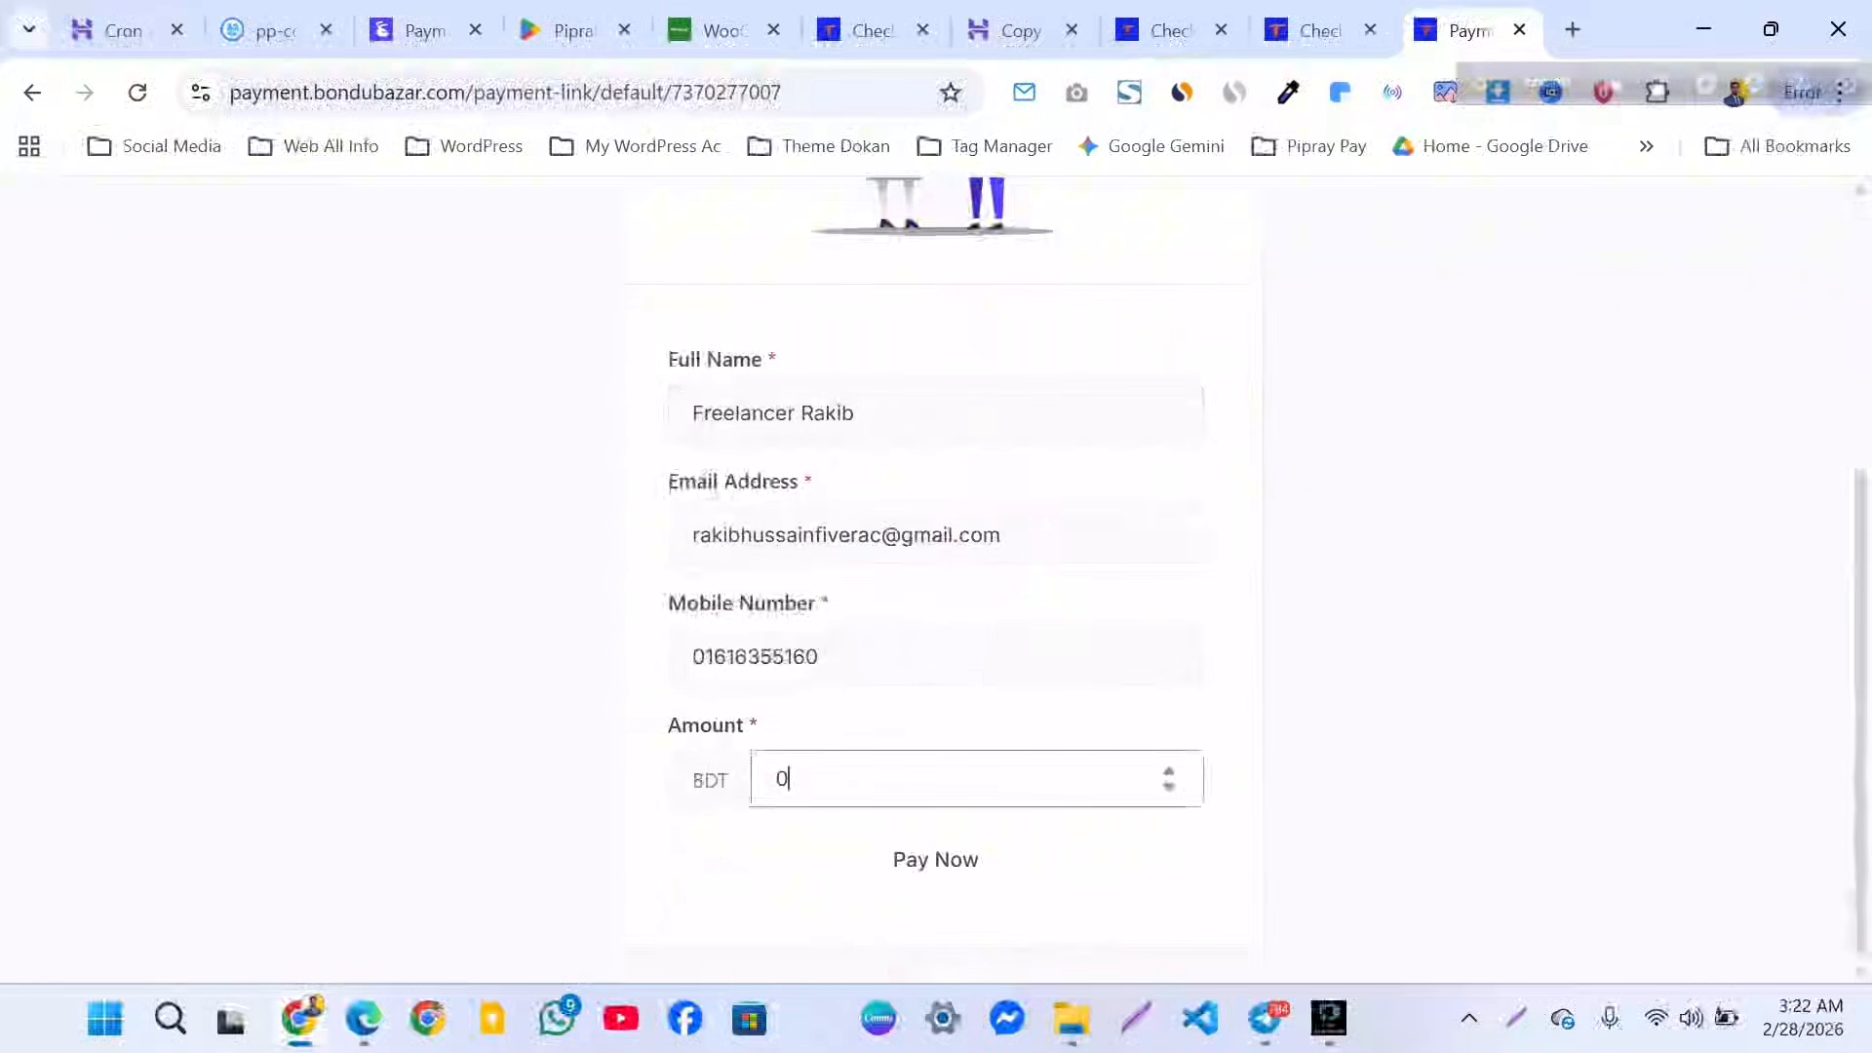
type("2222")
left_click(936, 854)
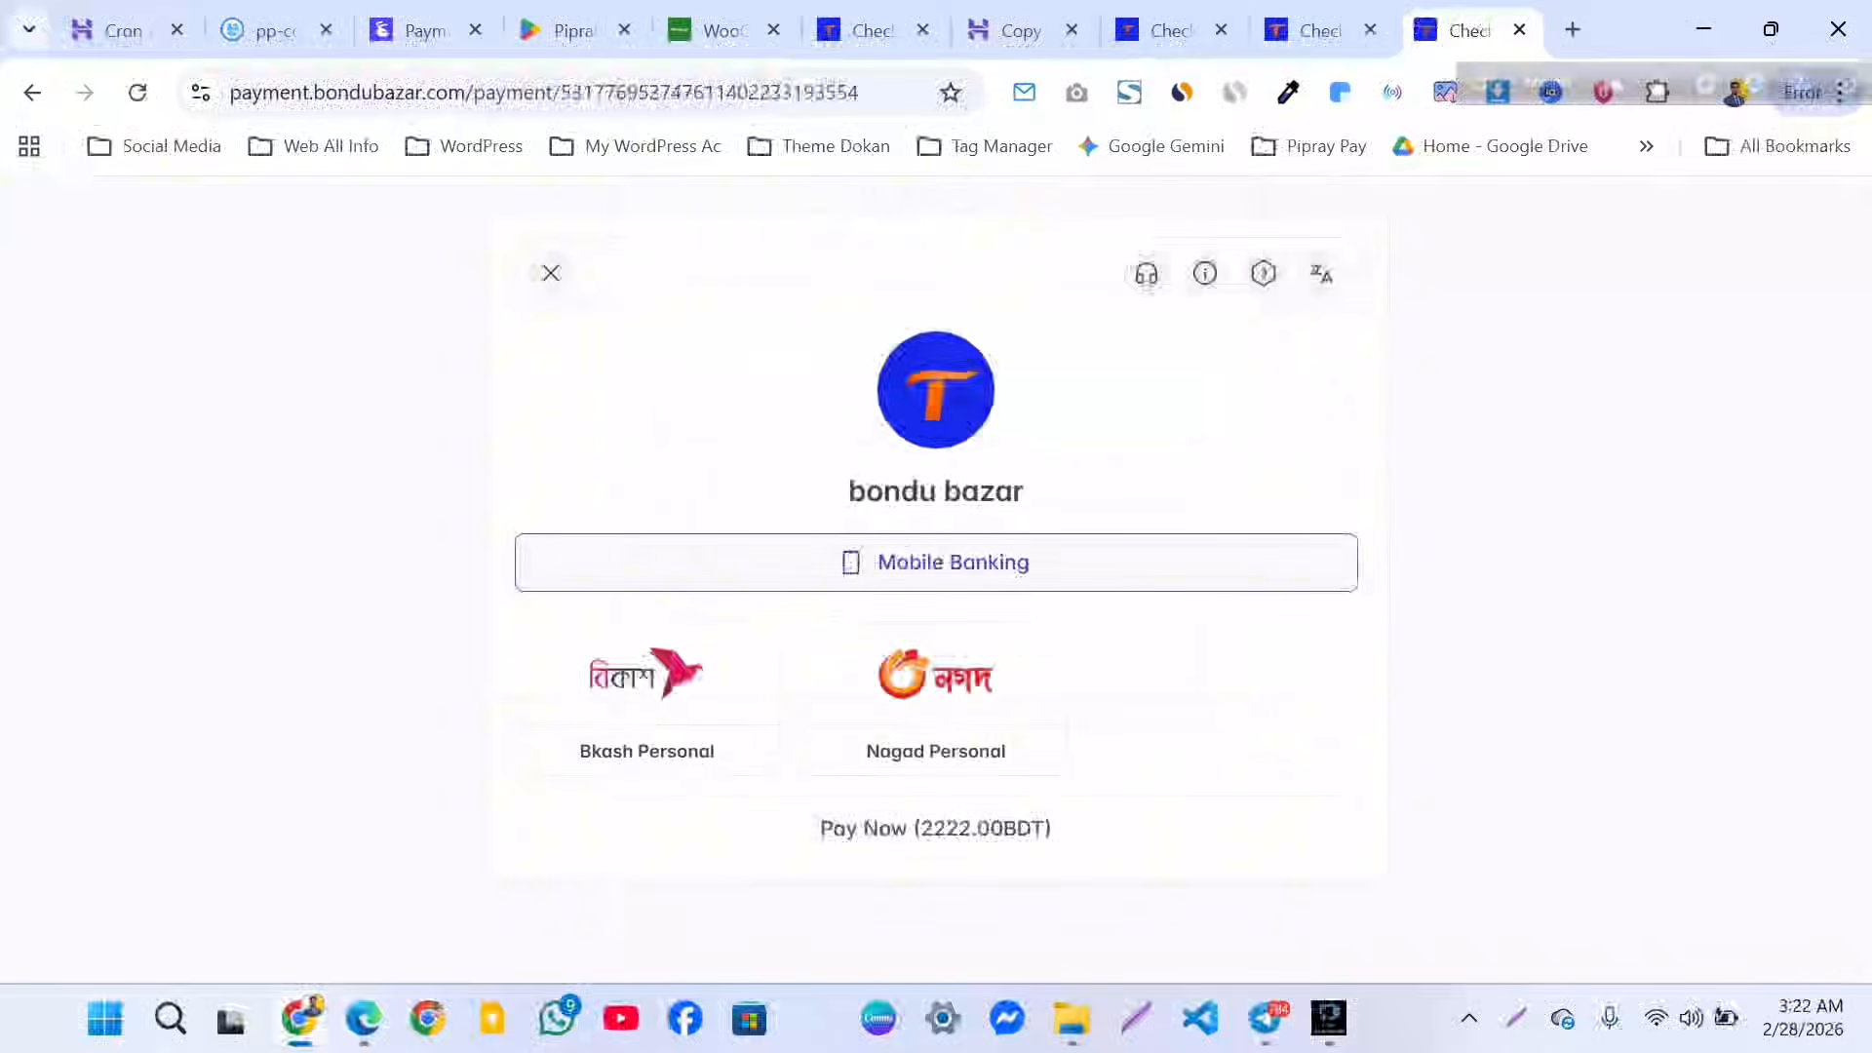
Choose Bkash Personal on the checkout page and view its payment instructions.
left_click(646, 702)
scroll(936, 624, "down", 2)
scroll(936, 624, "up", 2)
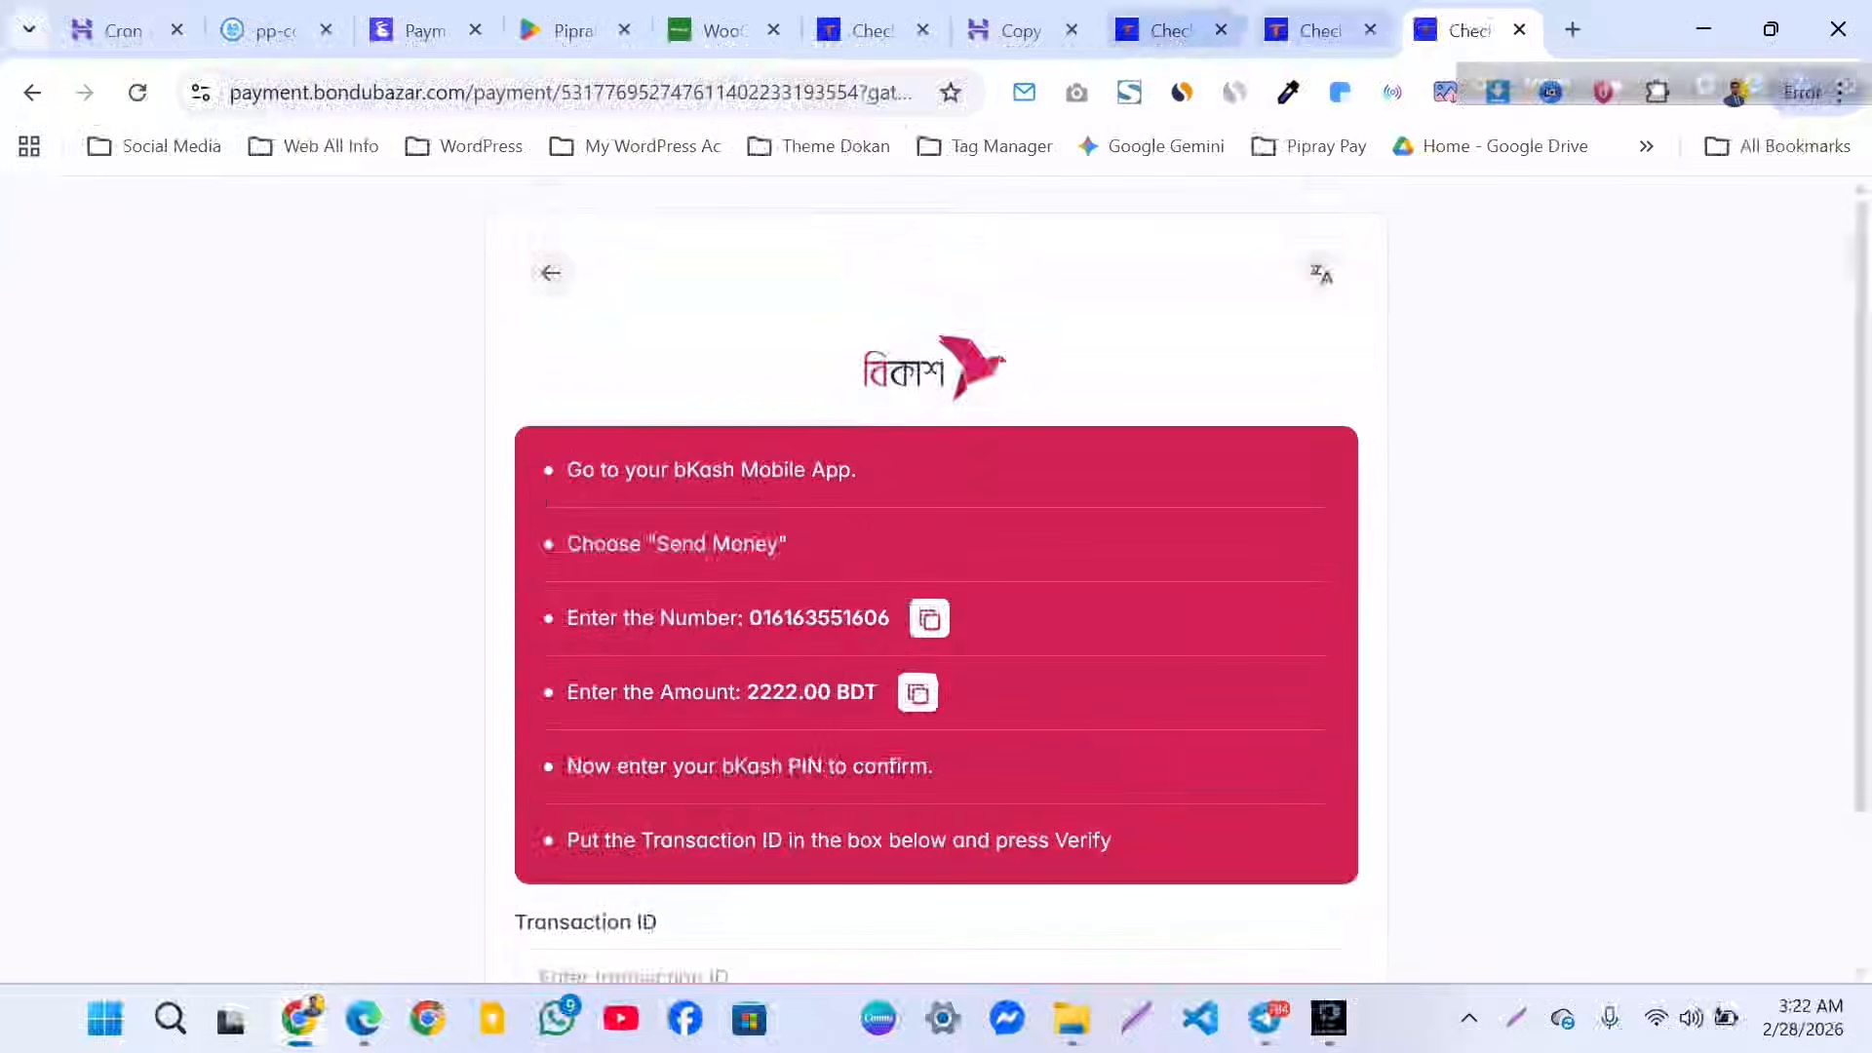
Return to the PipraPay admin's Payment Link page and look over the form for creating a new payment link.
left_click(1311, 30)
left_click(1168, 31)
left_click(425, 31)
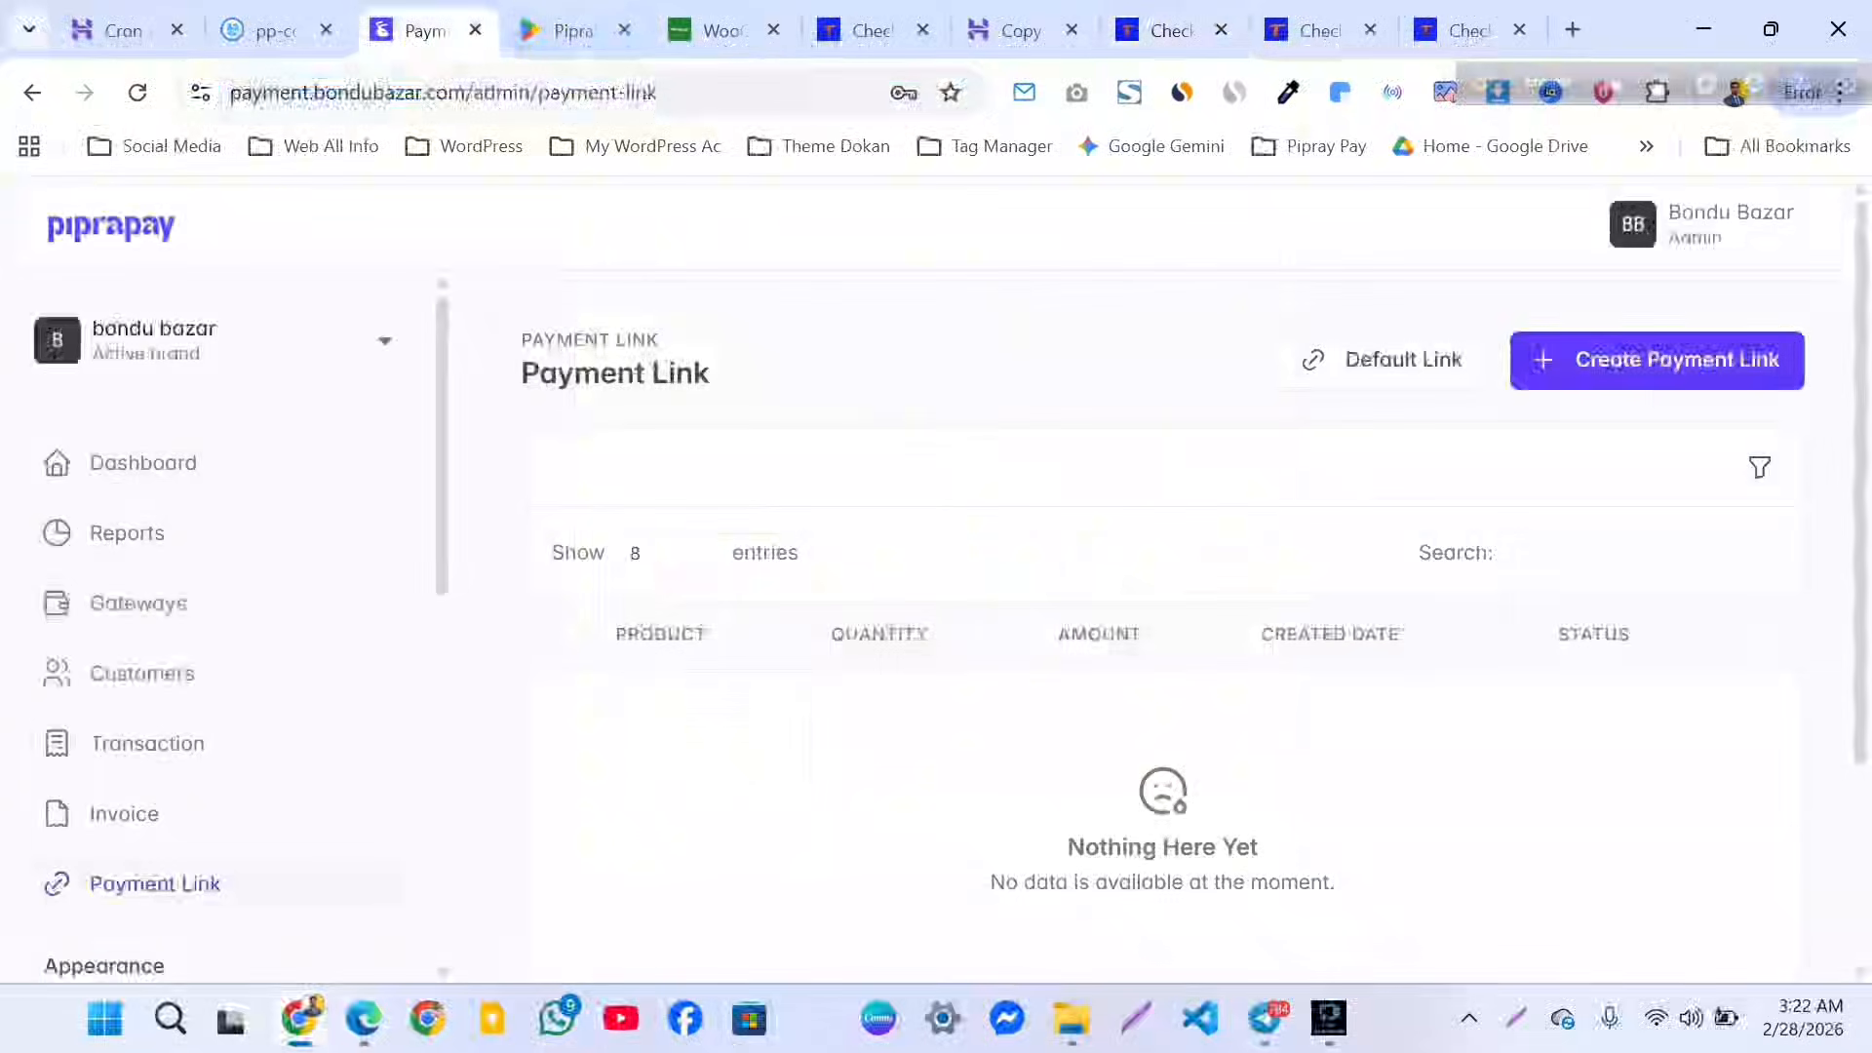
left_click(1656, 360)
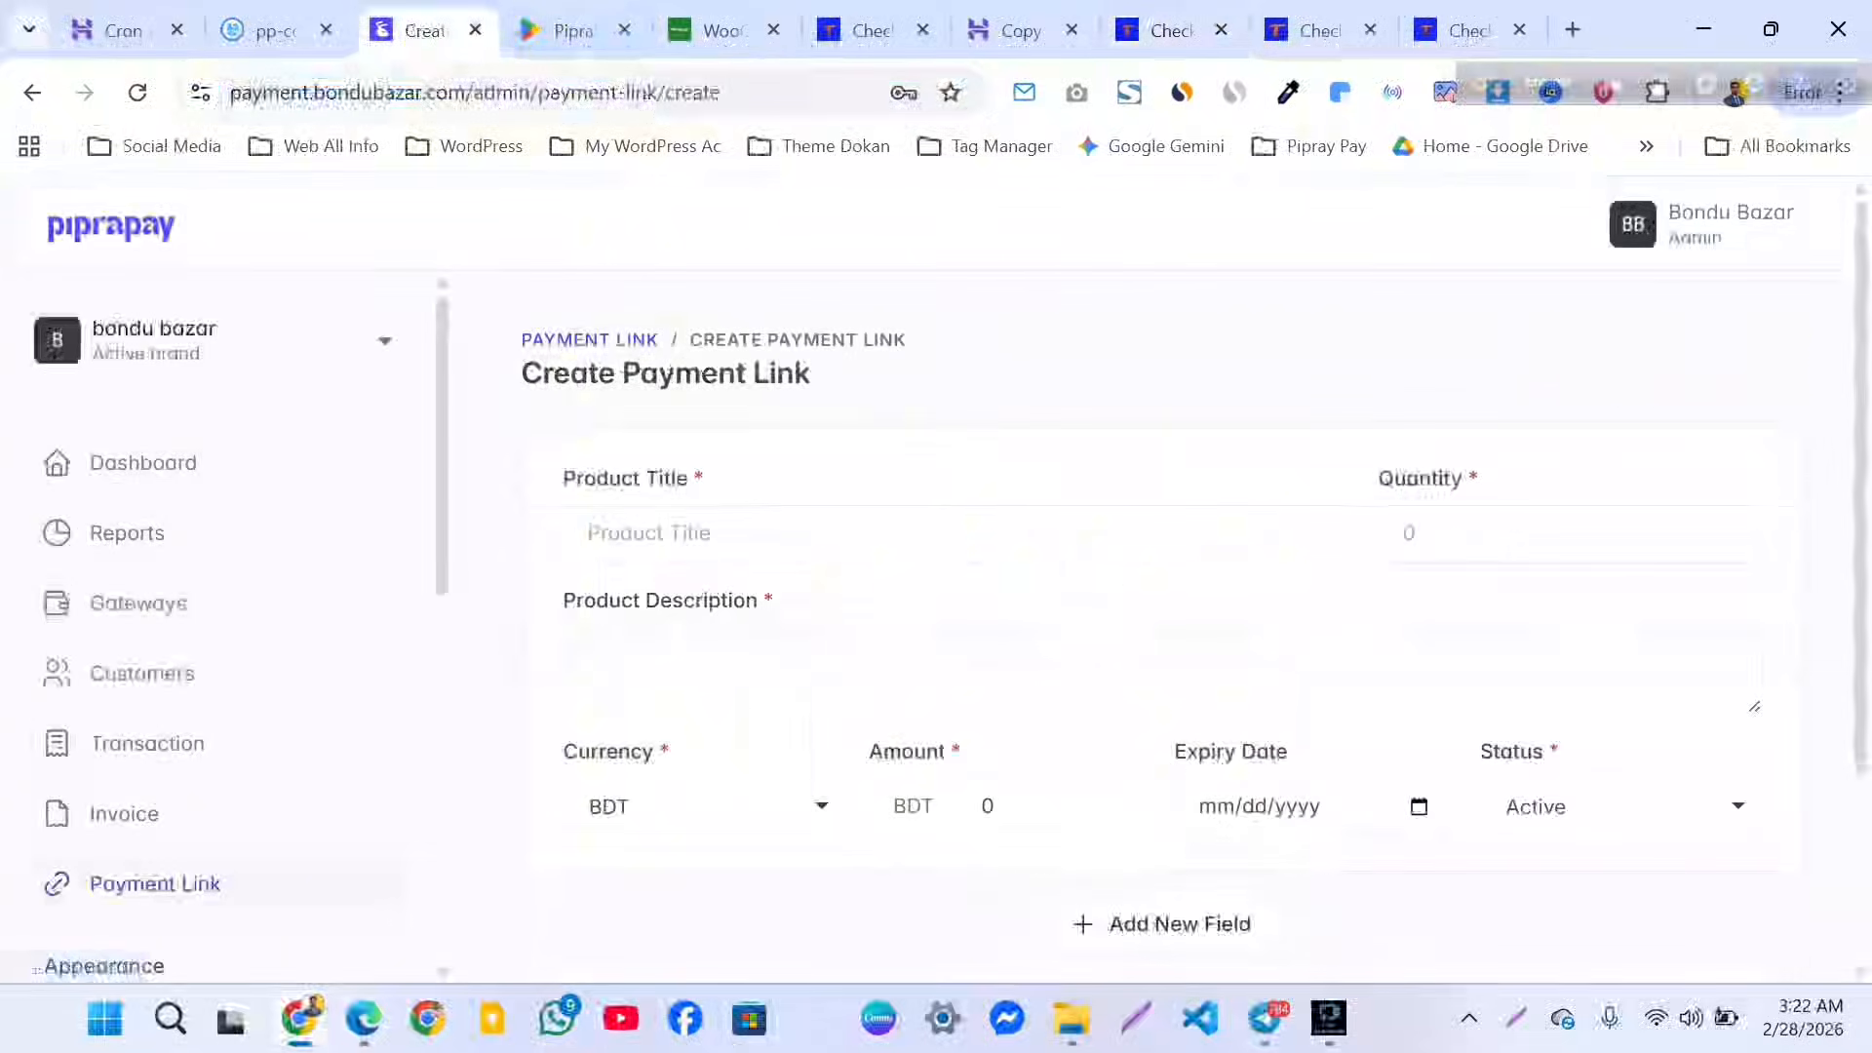
left_click(959, 534)
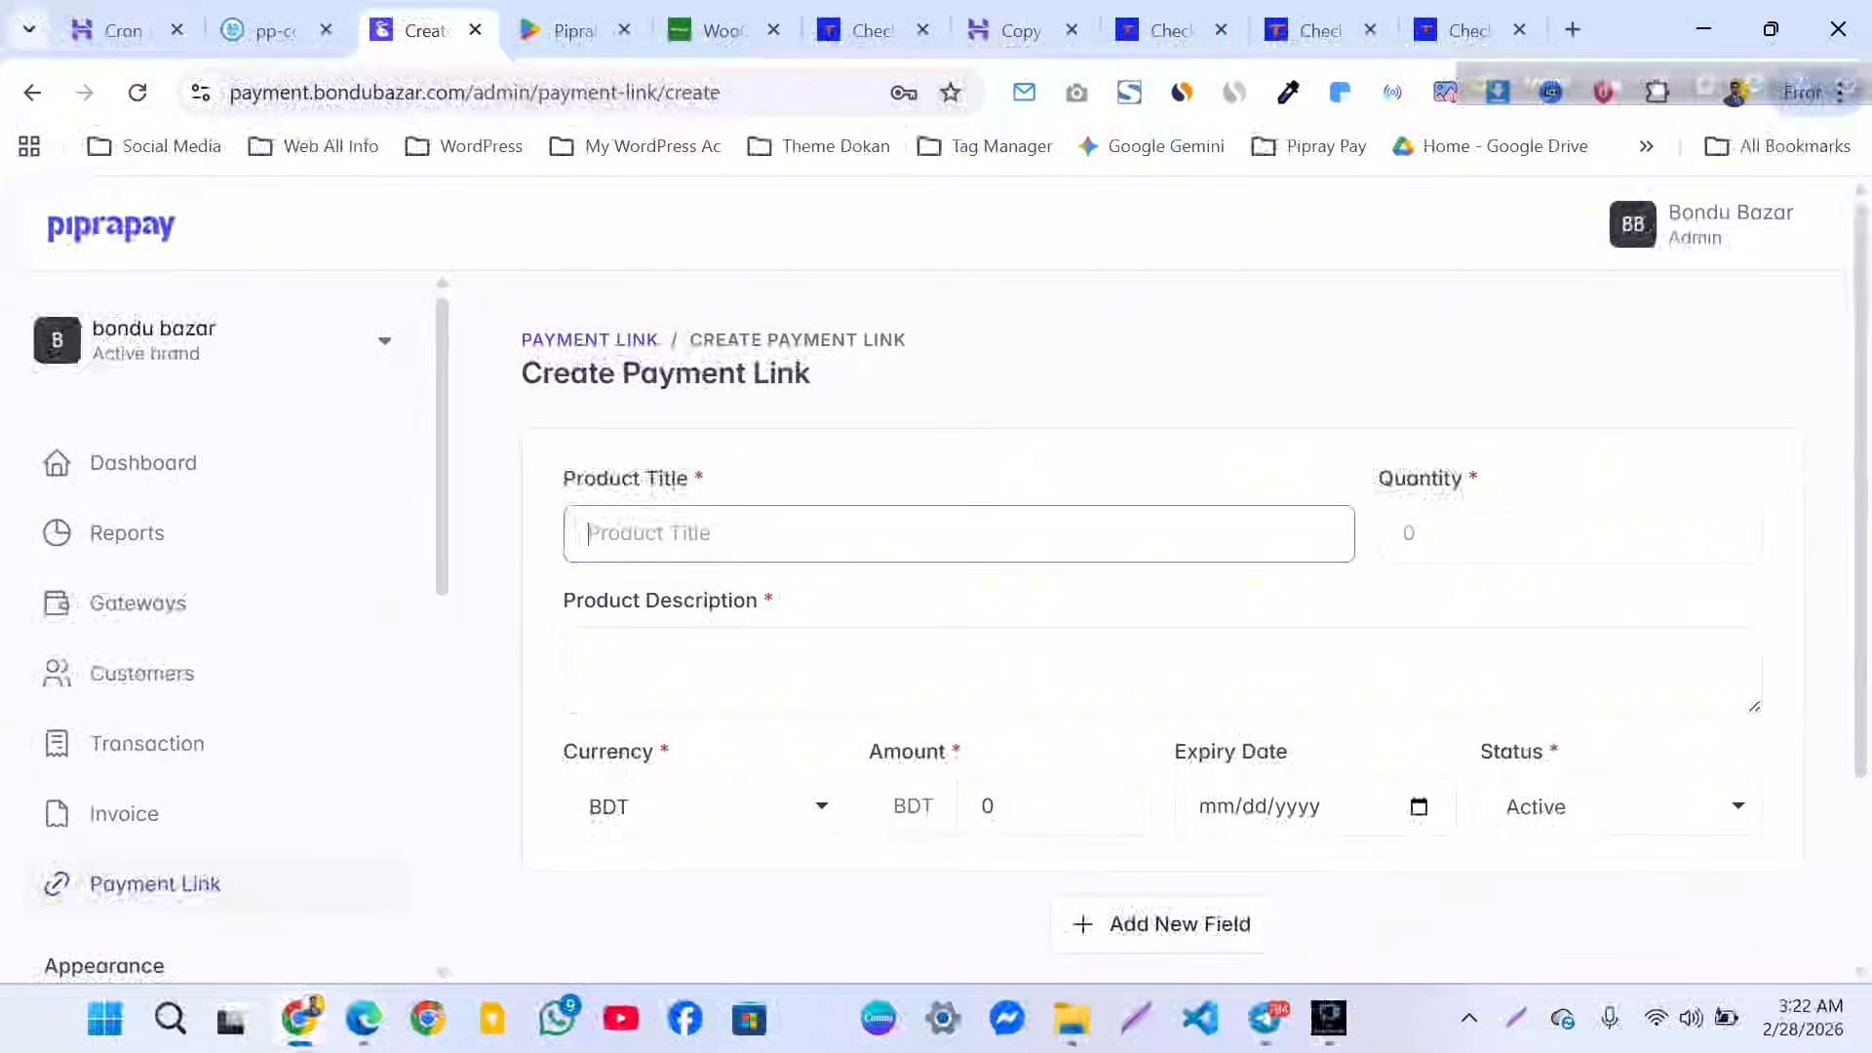
scroll(1161, 585, "down", 2)
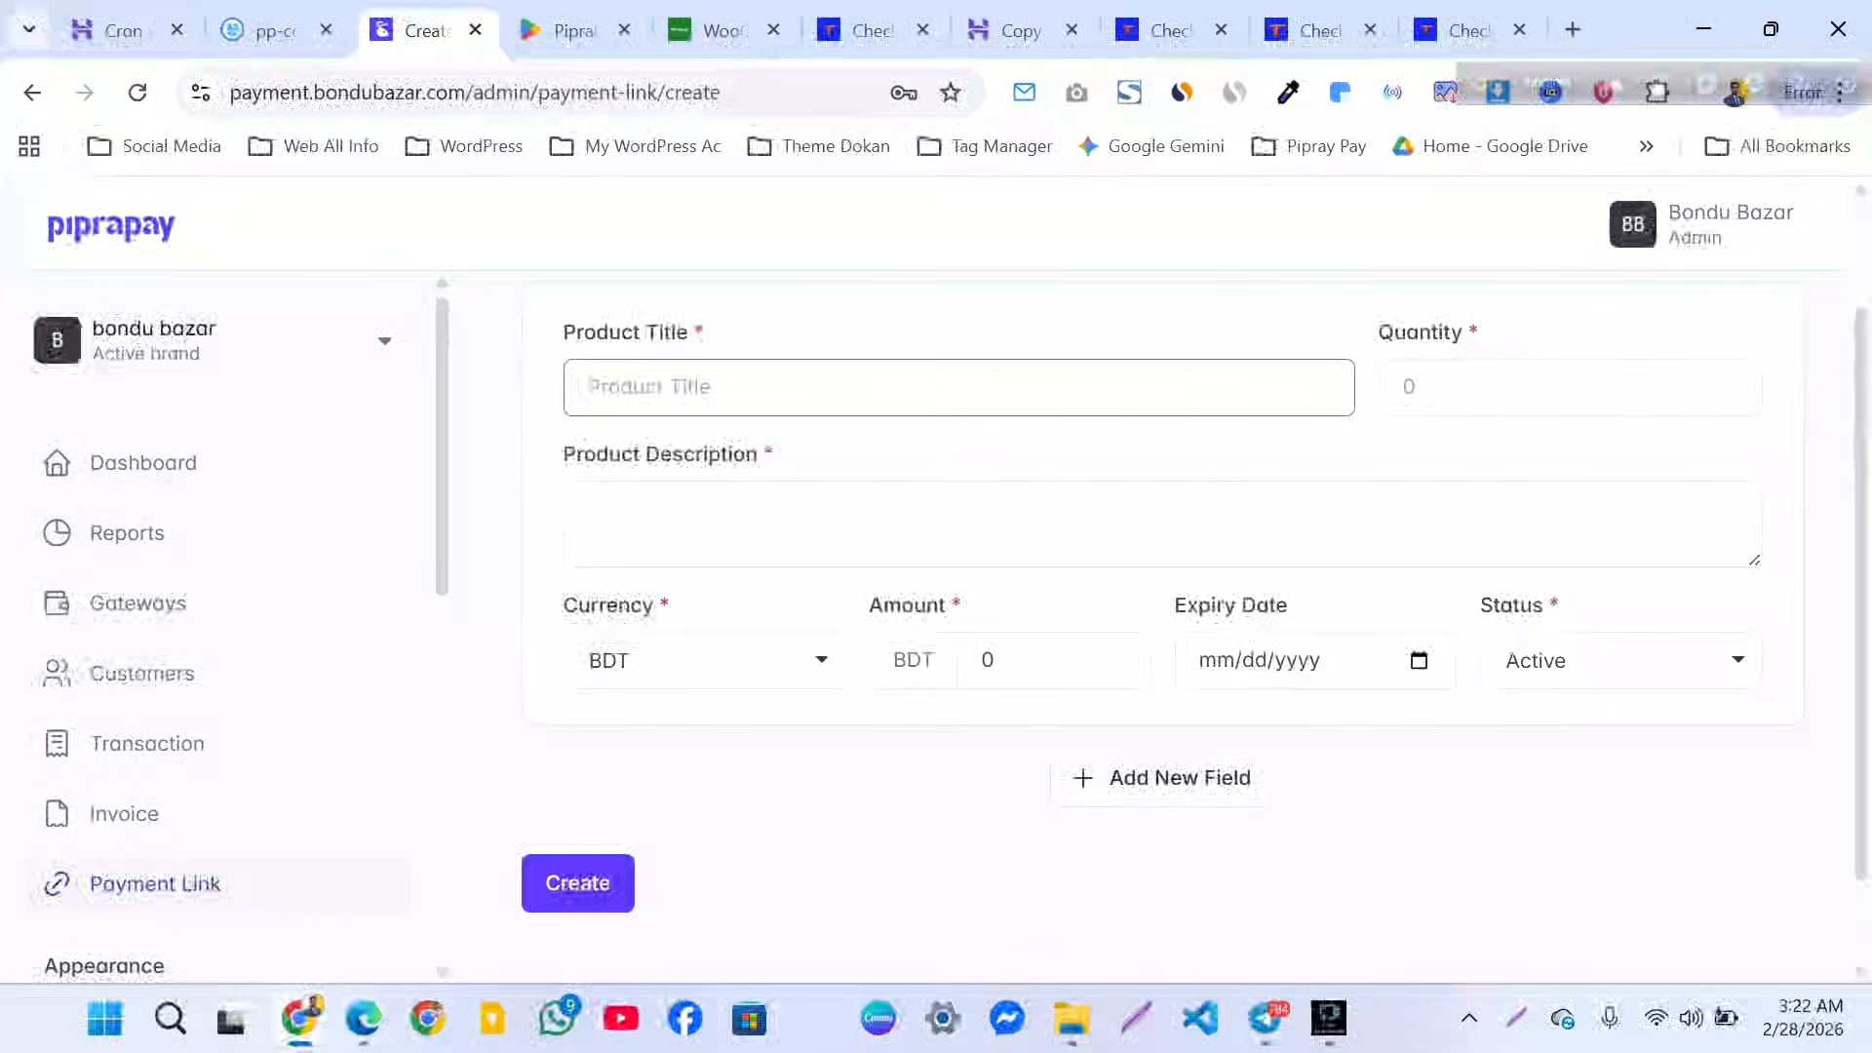
Add a custom input field to the new payment link form and review the form's fields.
left_click(1160, 778)
scroll(1160, 778, "down", 4)
scroll(1160, 778, "up", 1)
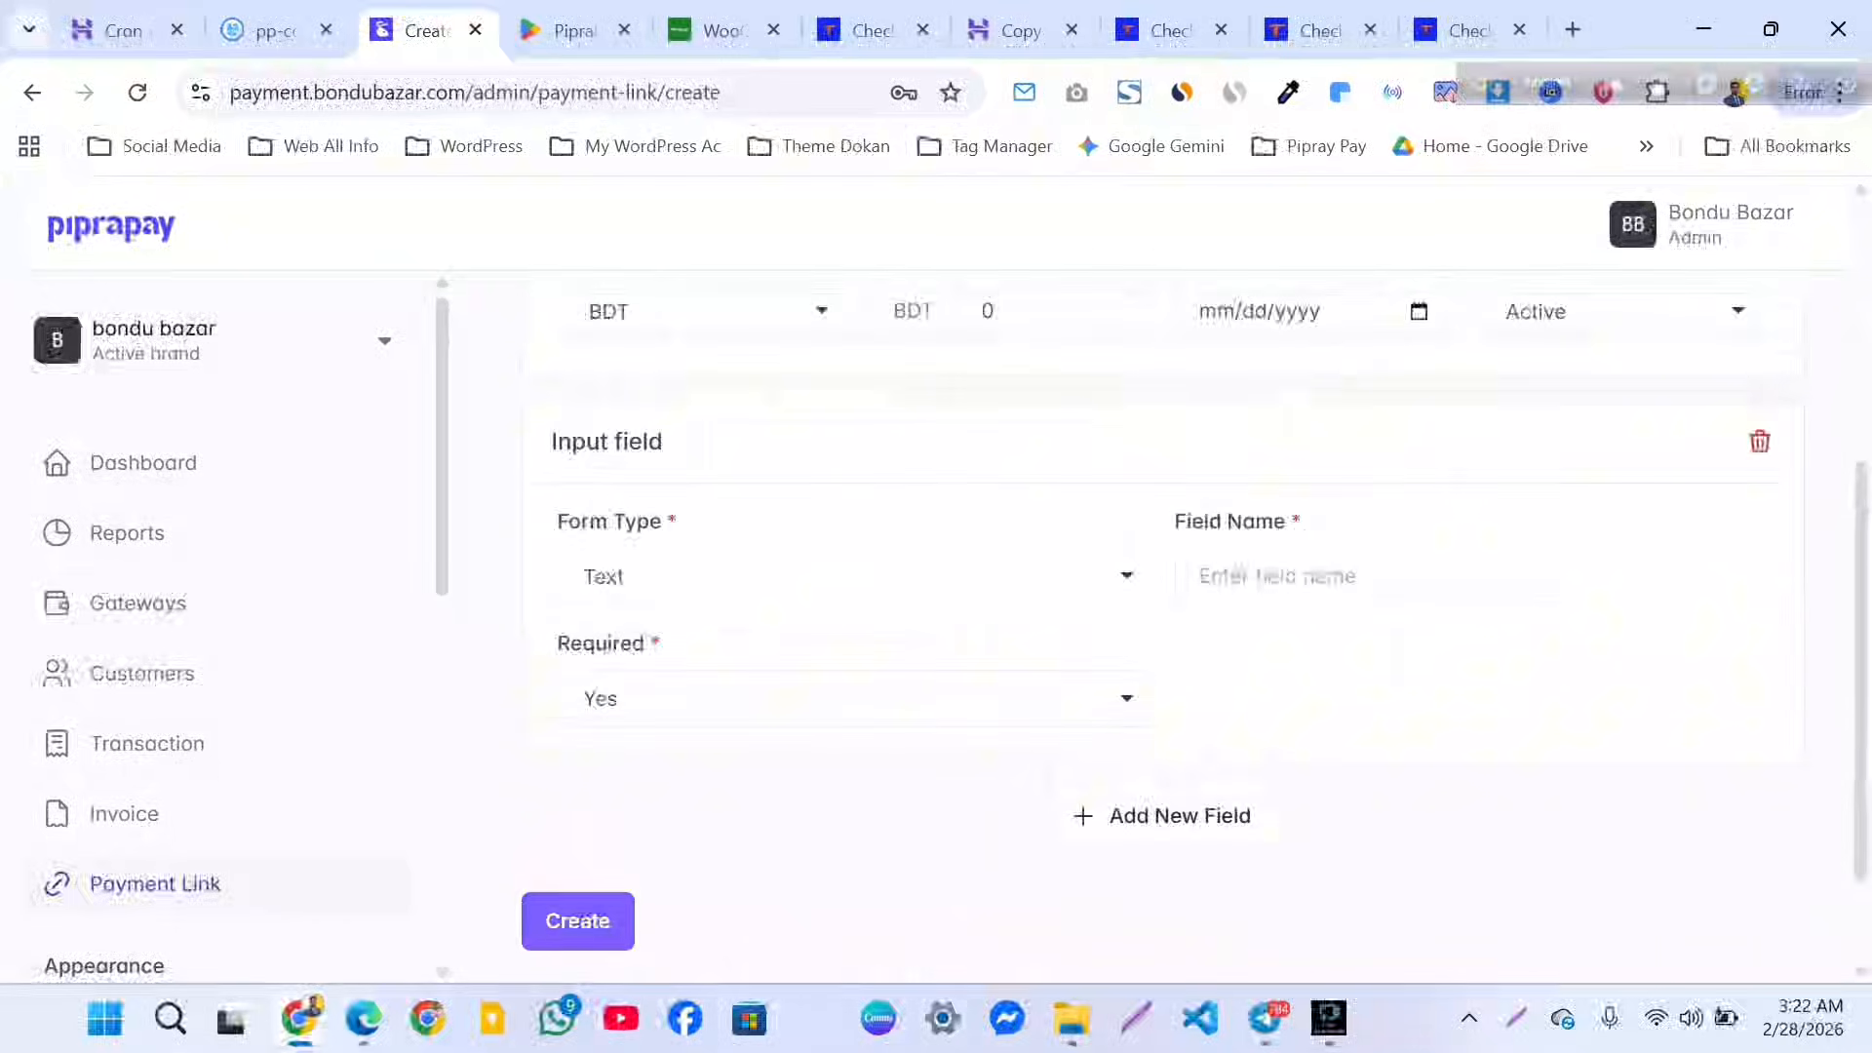
scroll(1160, 585, "up", 5)
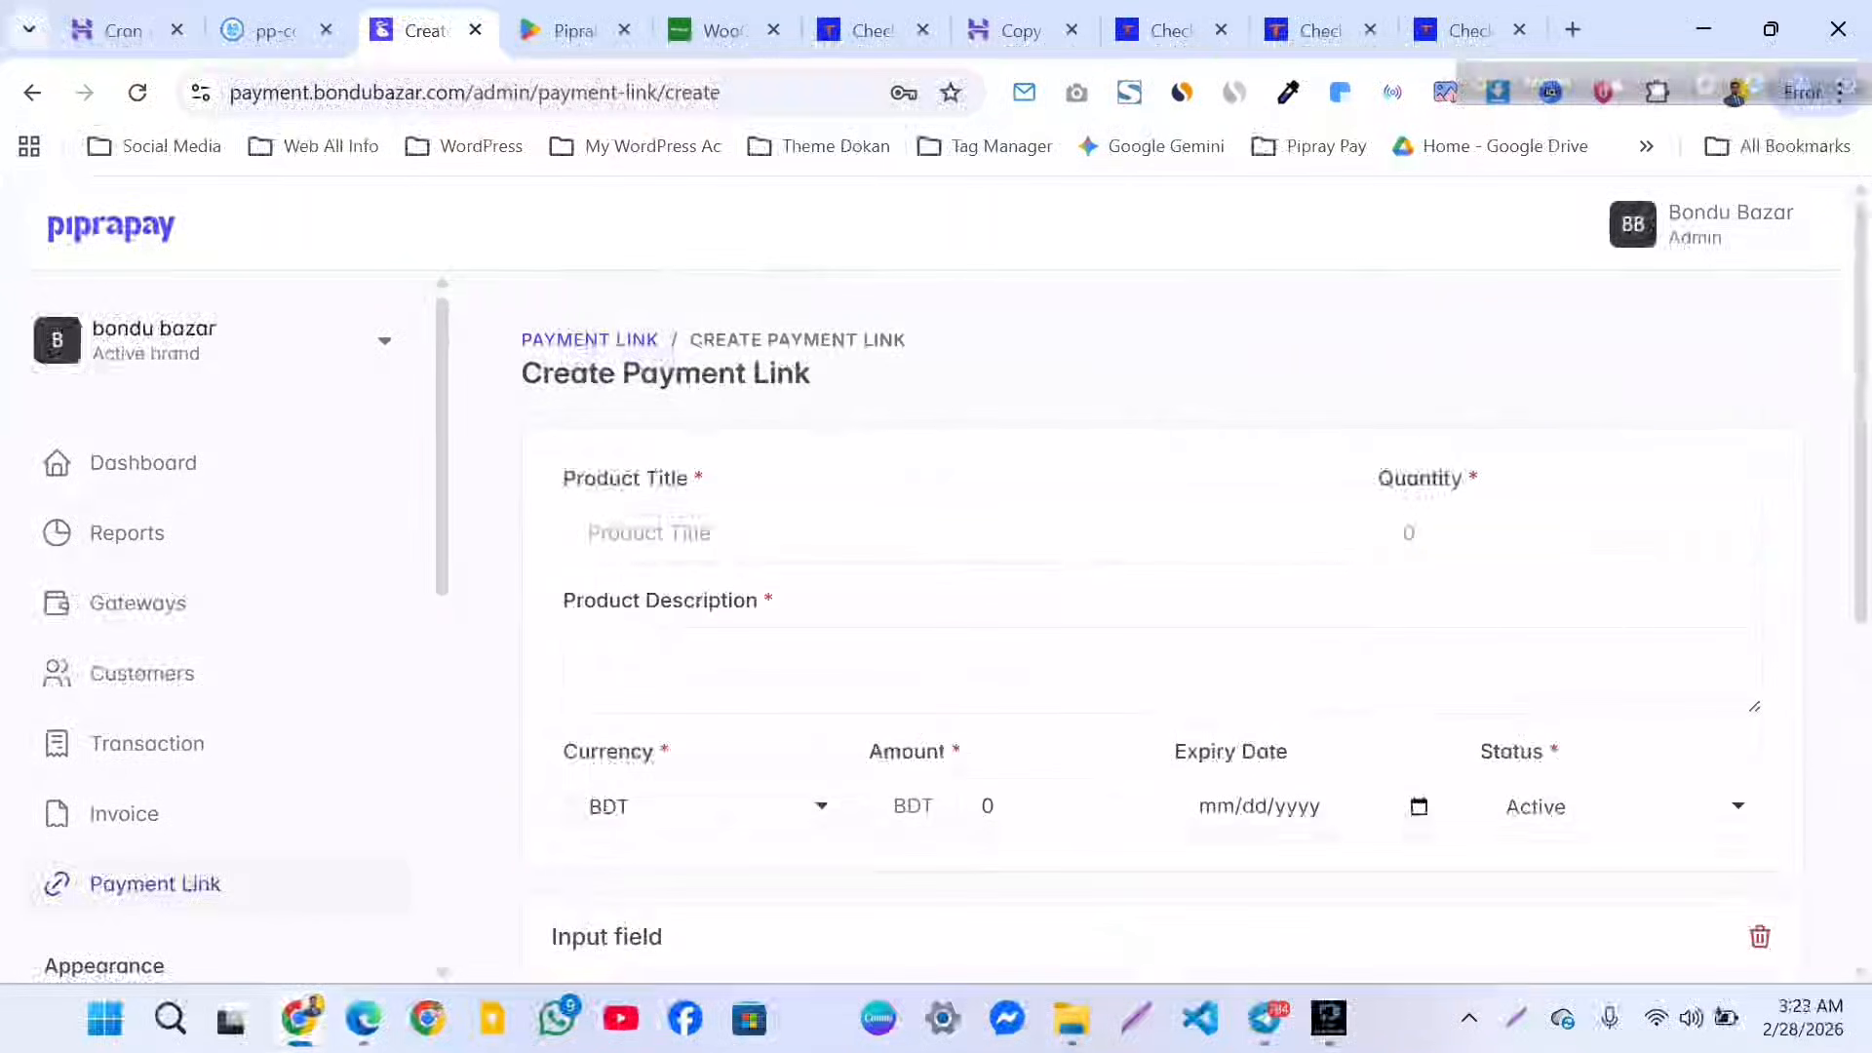
scroll(1160, 585, "down", 2)
scroll(1160, 585, "up", 2)
scroll(142, 532, "down", 1)
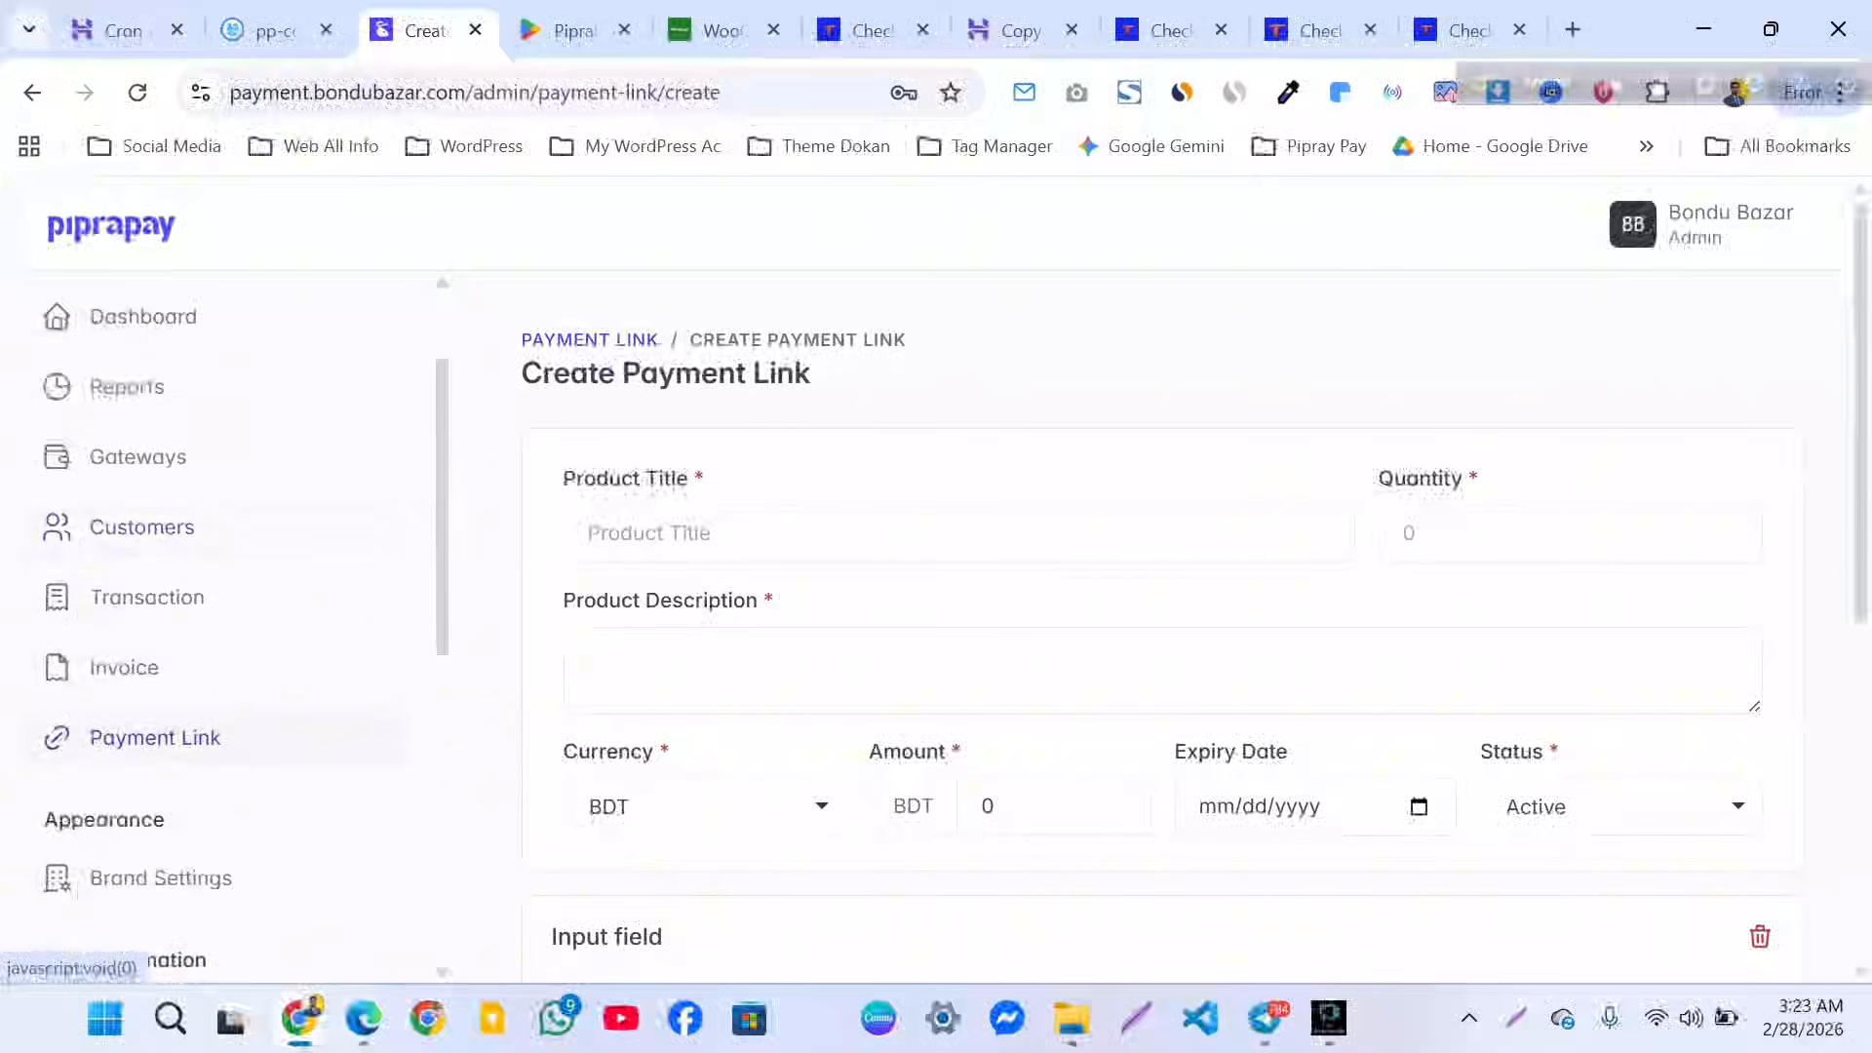
Open the form for creating a new invoice and review its customer, item, total and note fields.
left_click(124, 667)
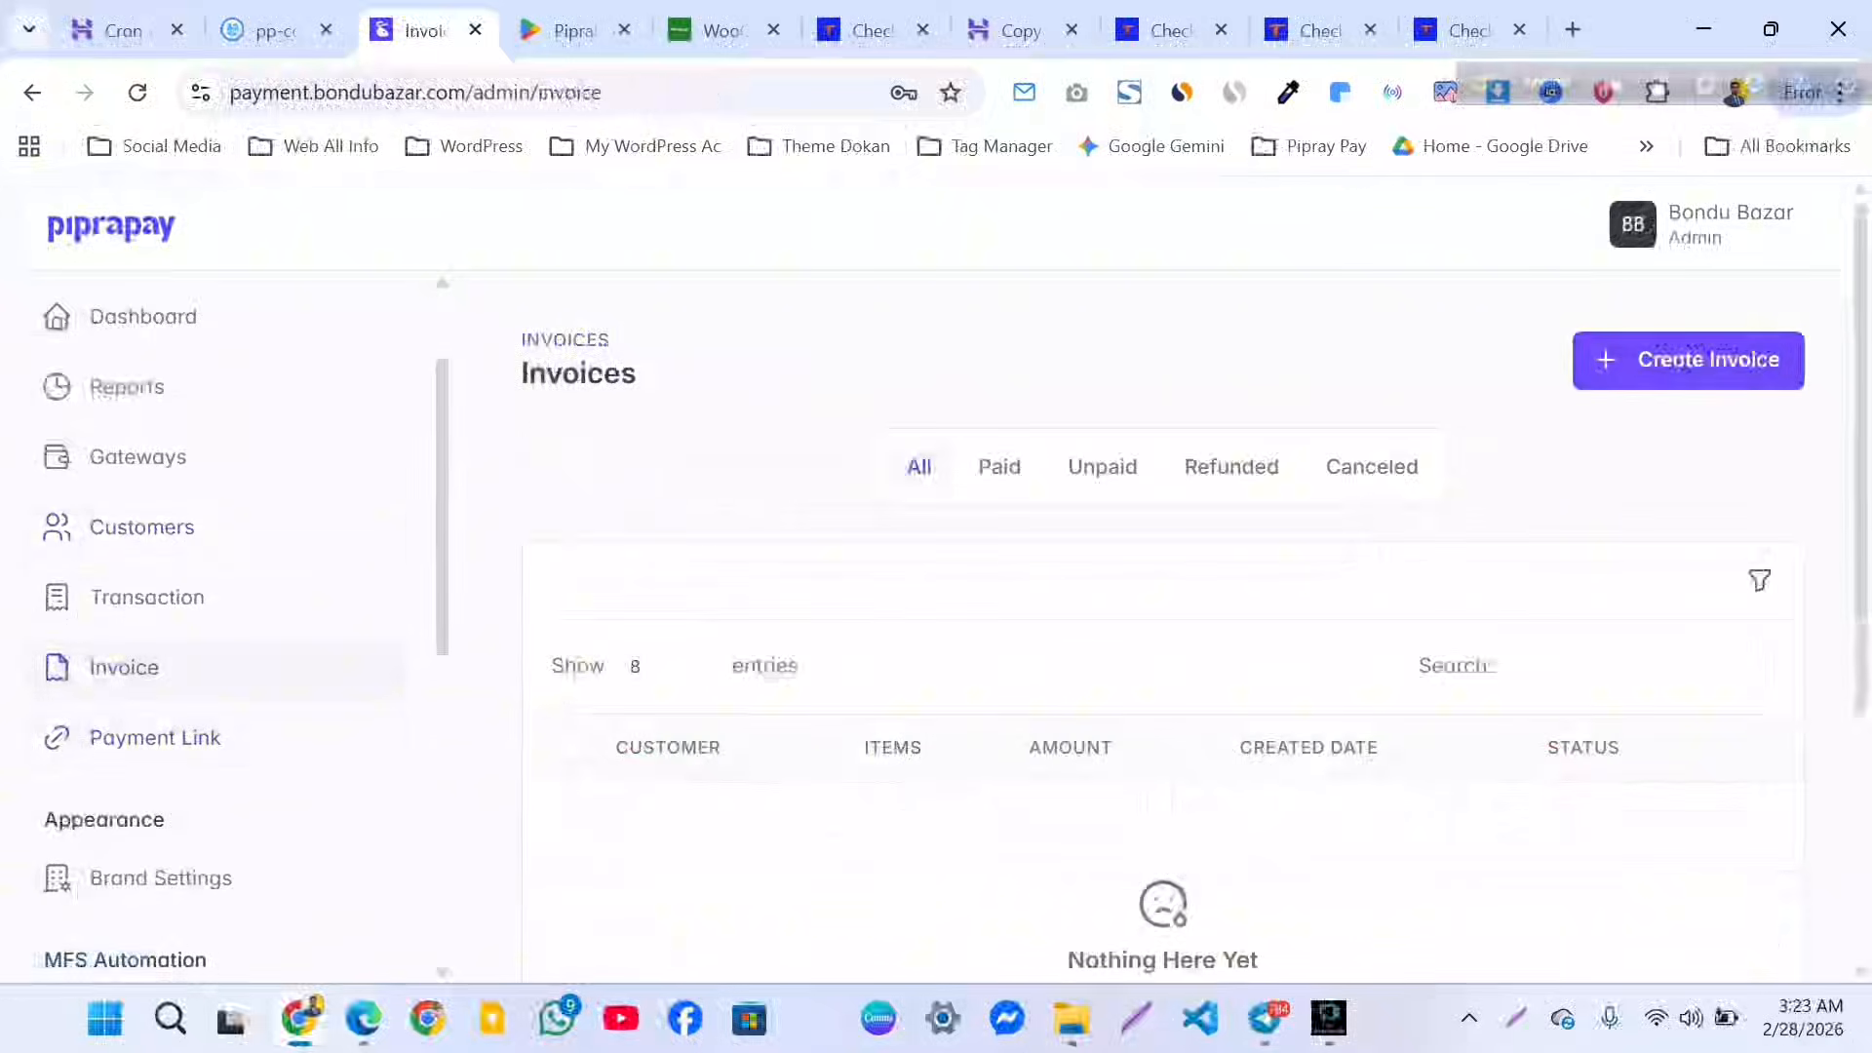
left_click(1706, 356)
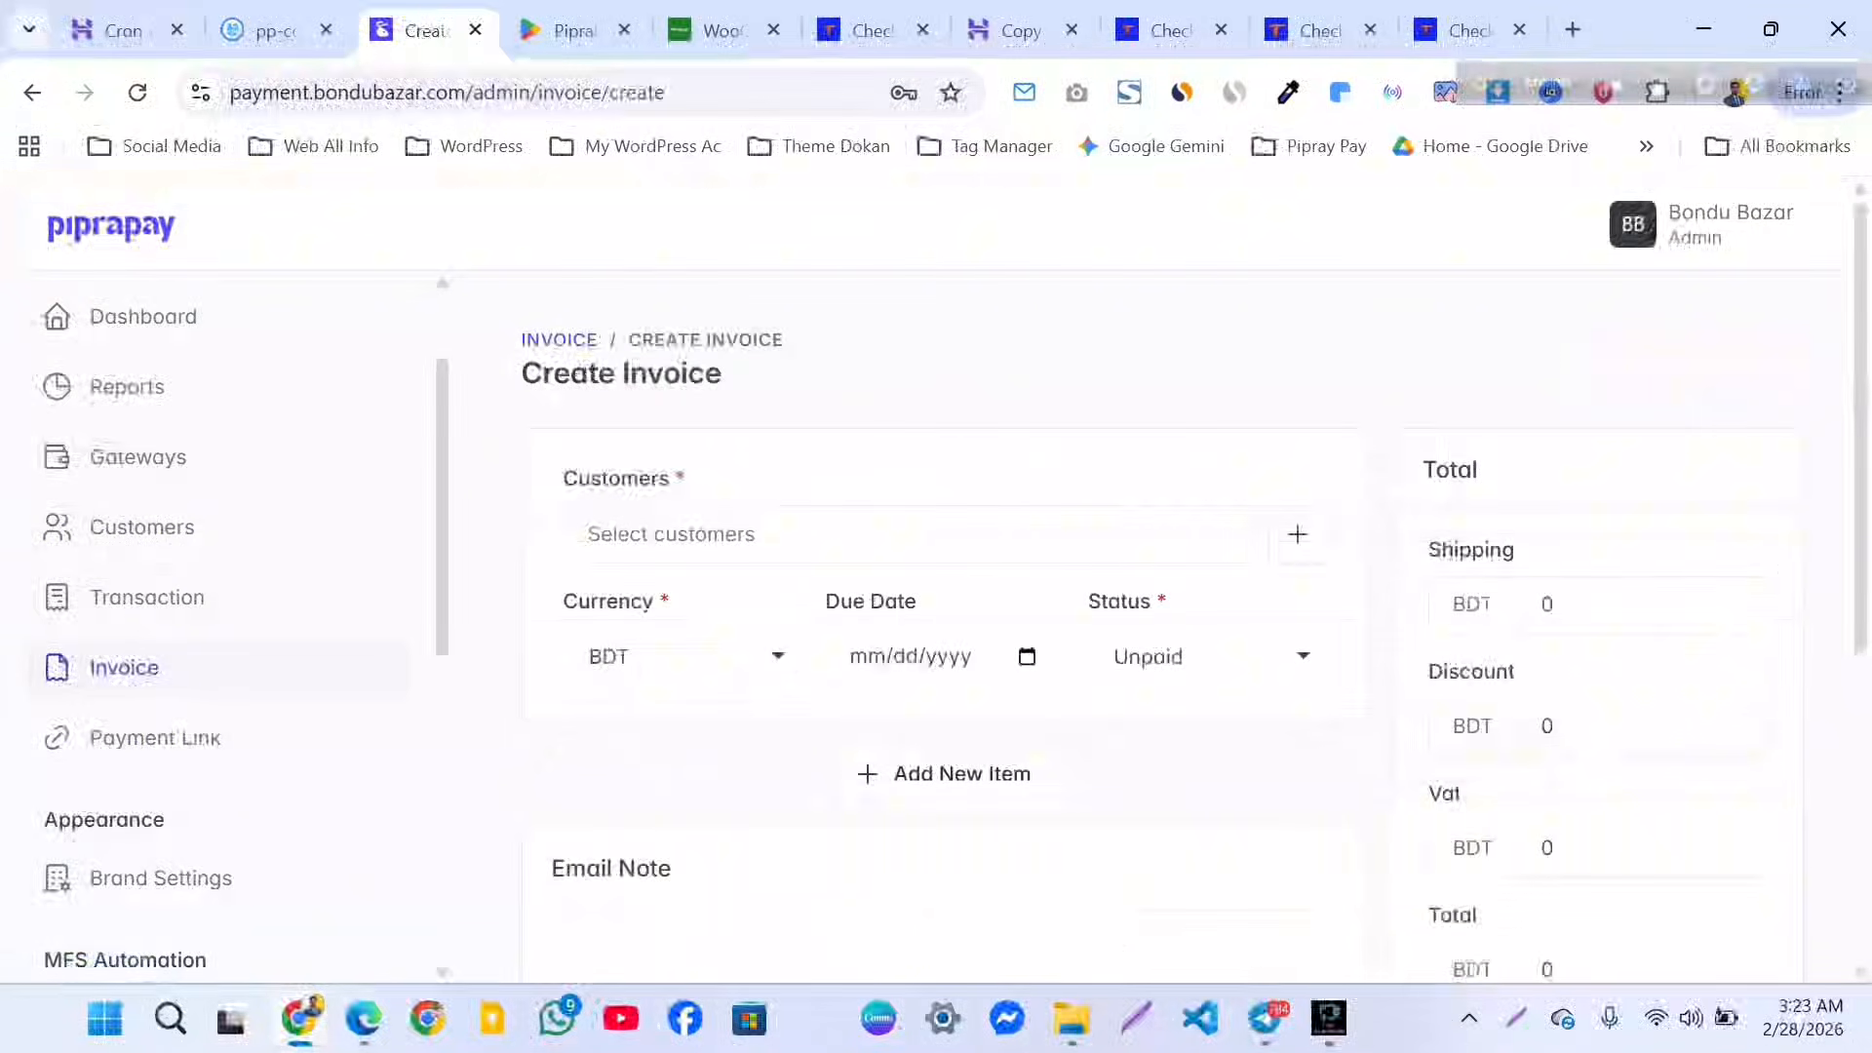
scroll(1160, 585, "down", 6)
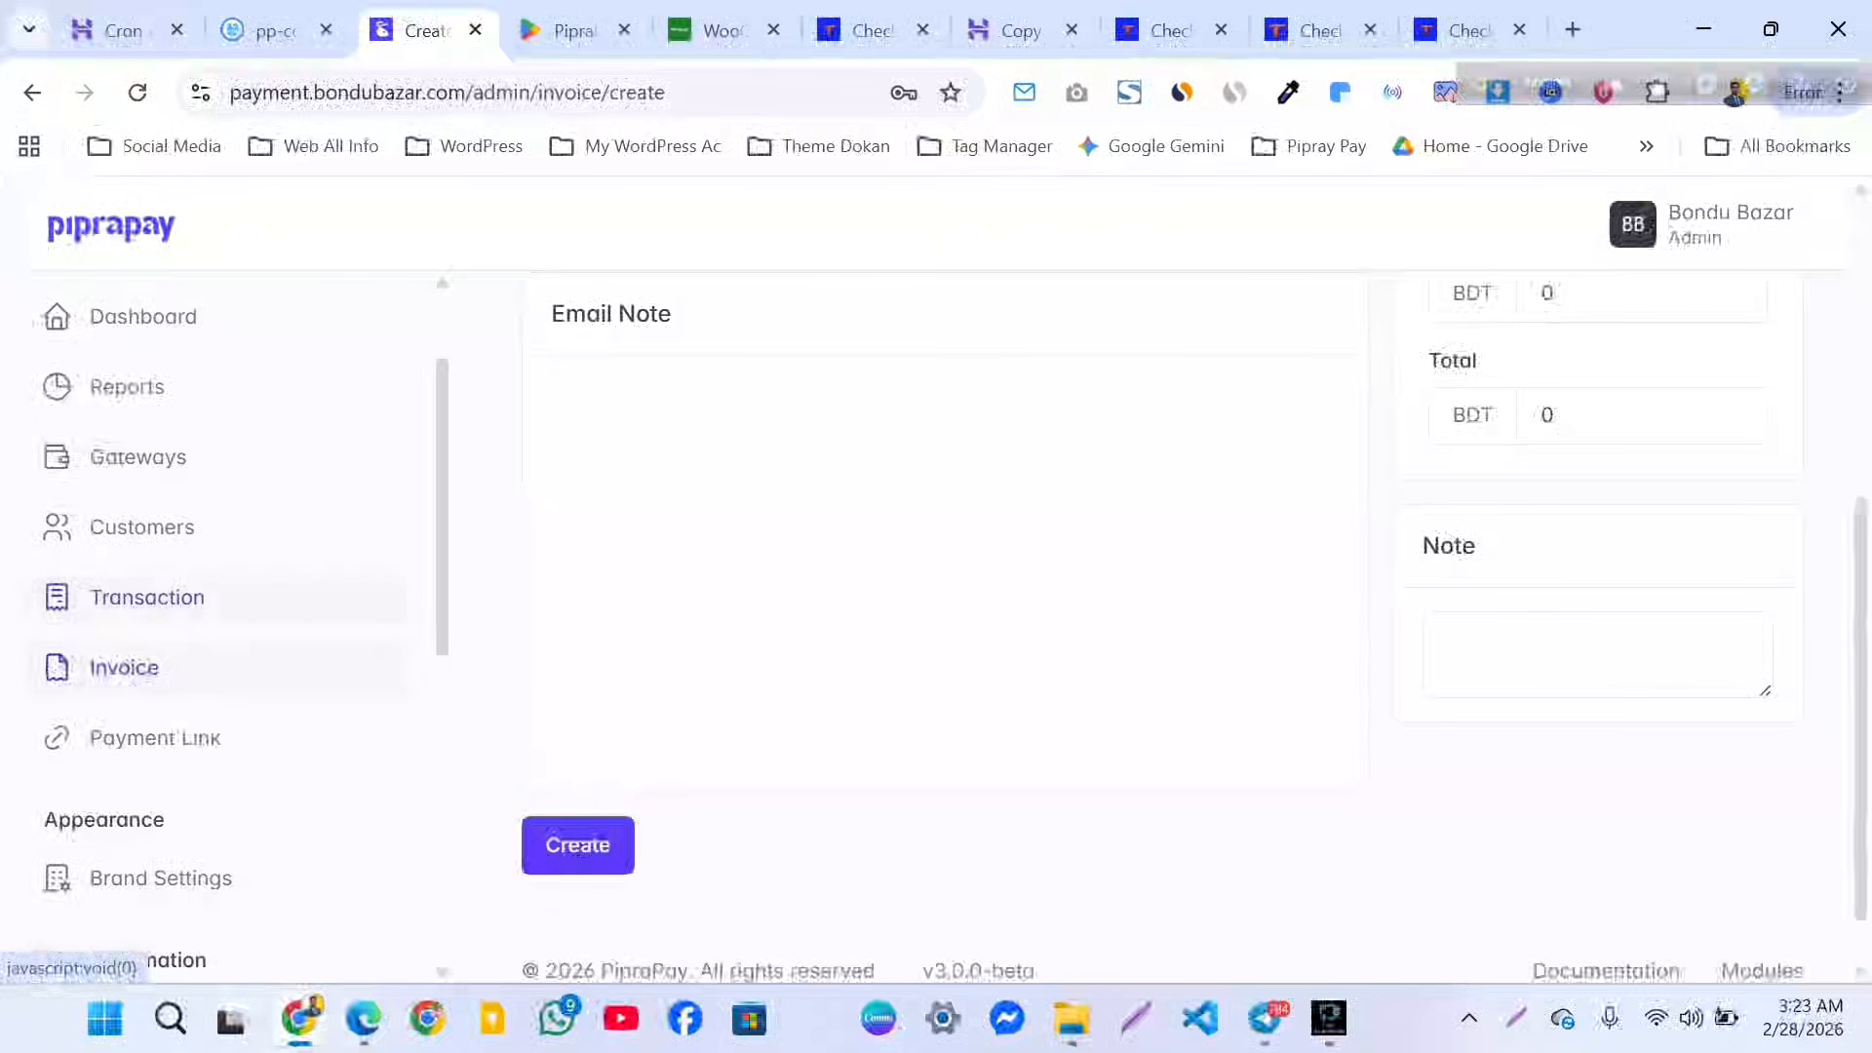
Check the Transaction list, and examine the homepage redirect and path options in the system's General Settings.
left_click(146, 596)
scroll(224, 624, "down", 7)
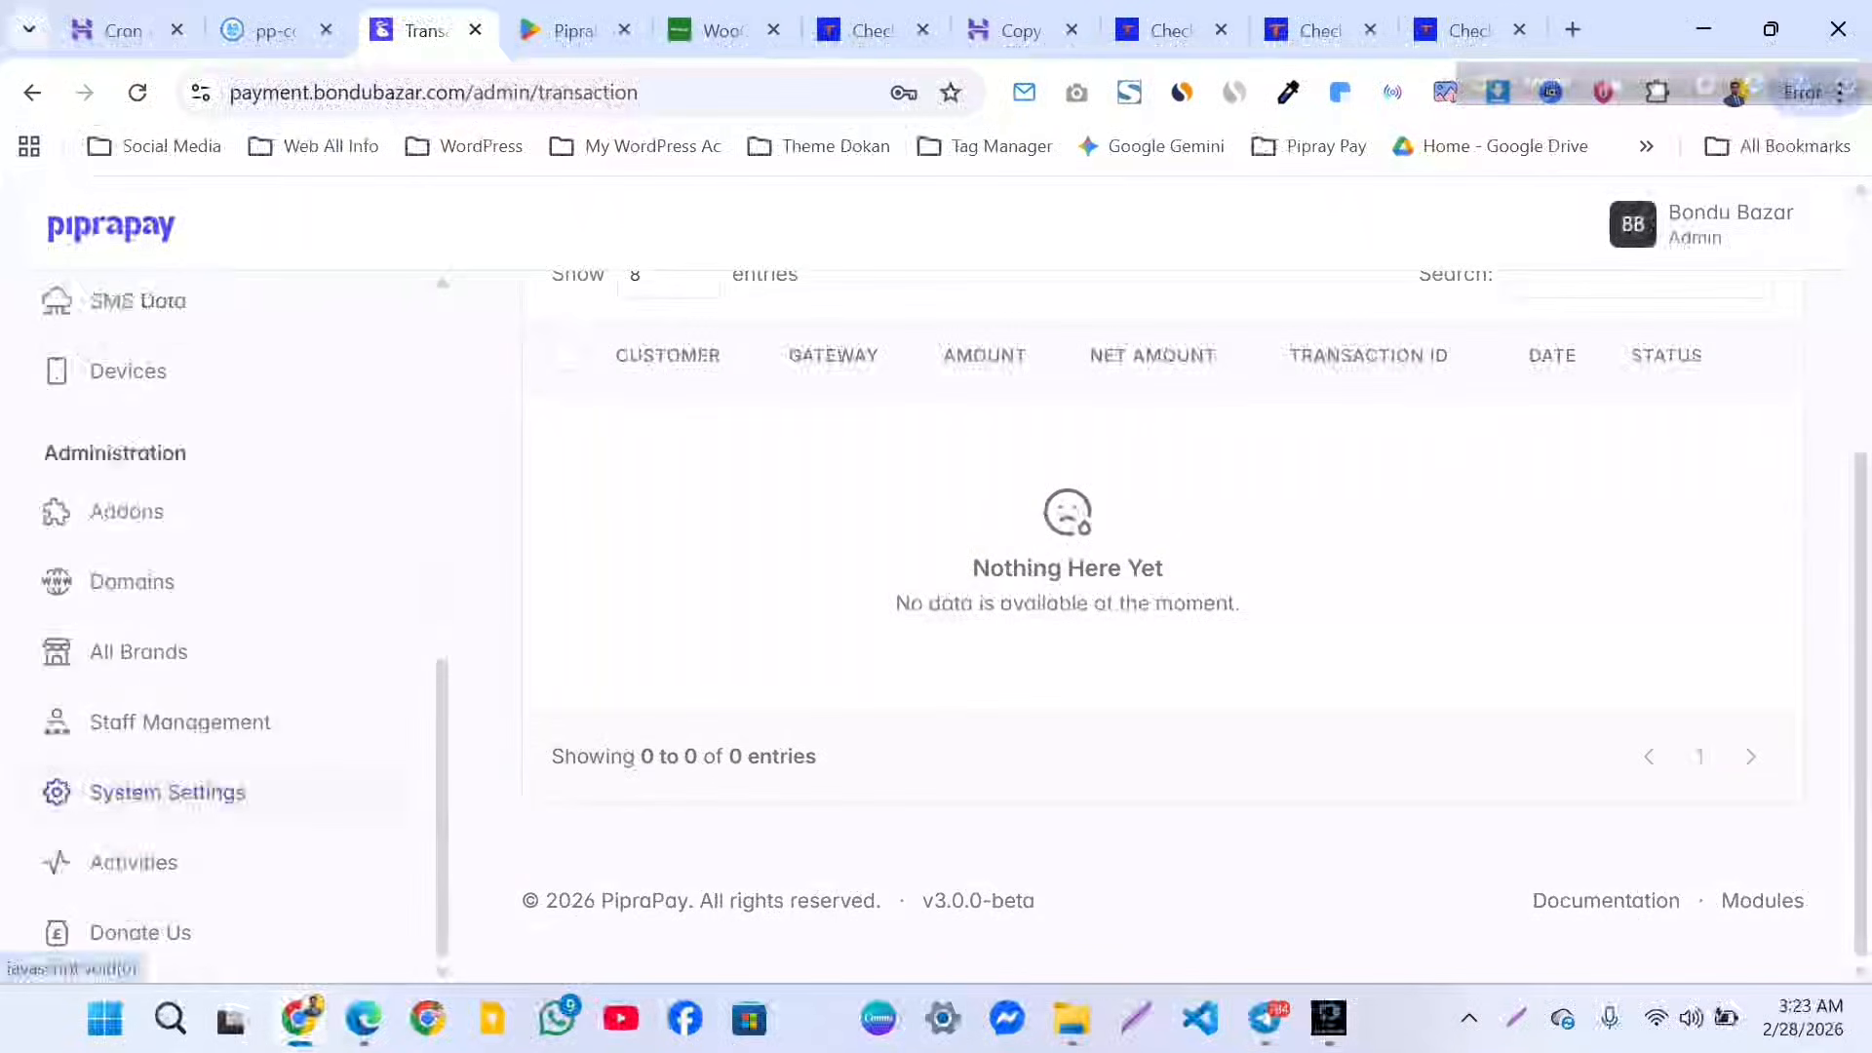
left_click(166, 792)
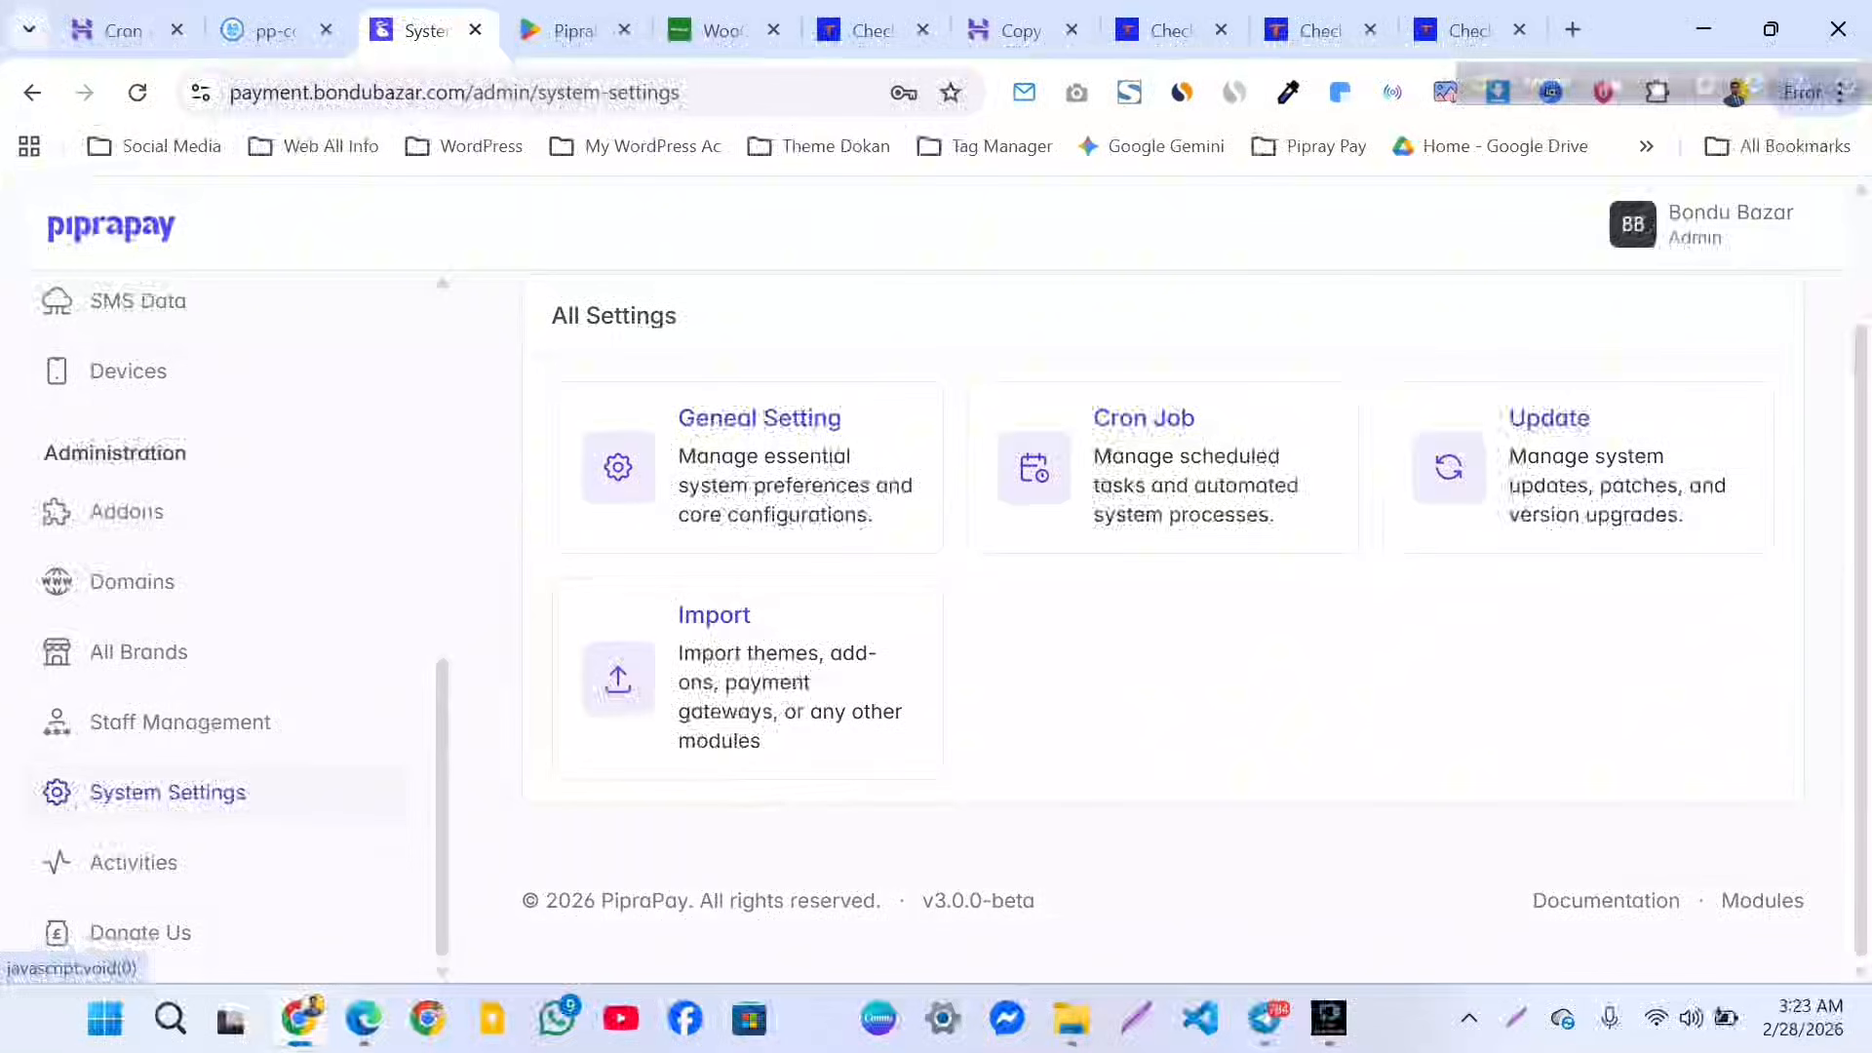
left_click(758, 419)
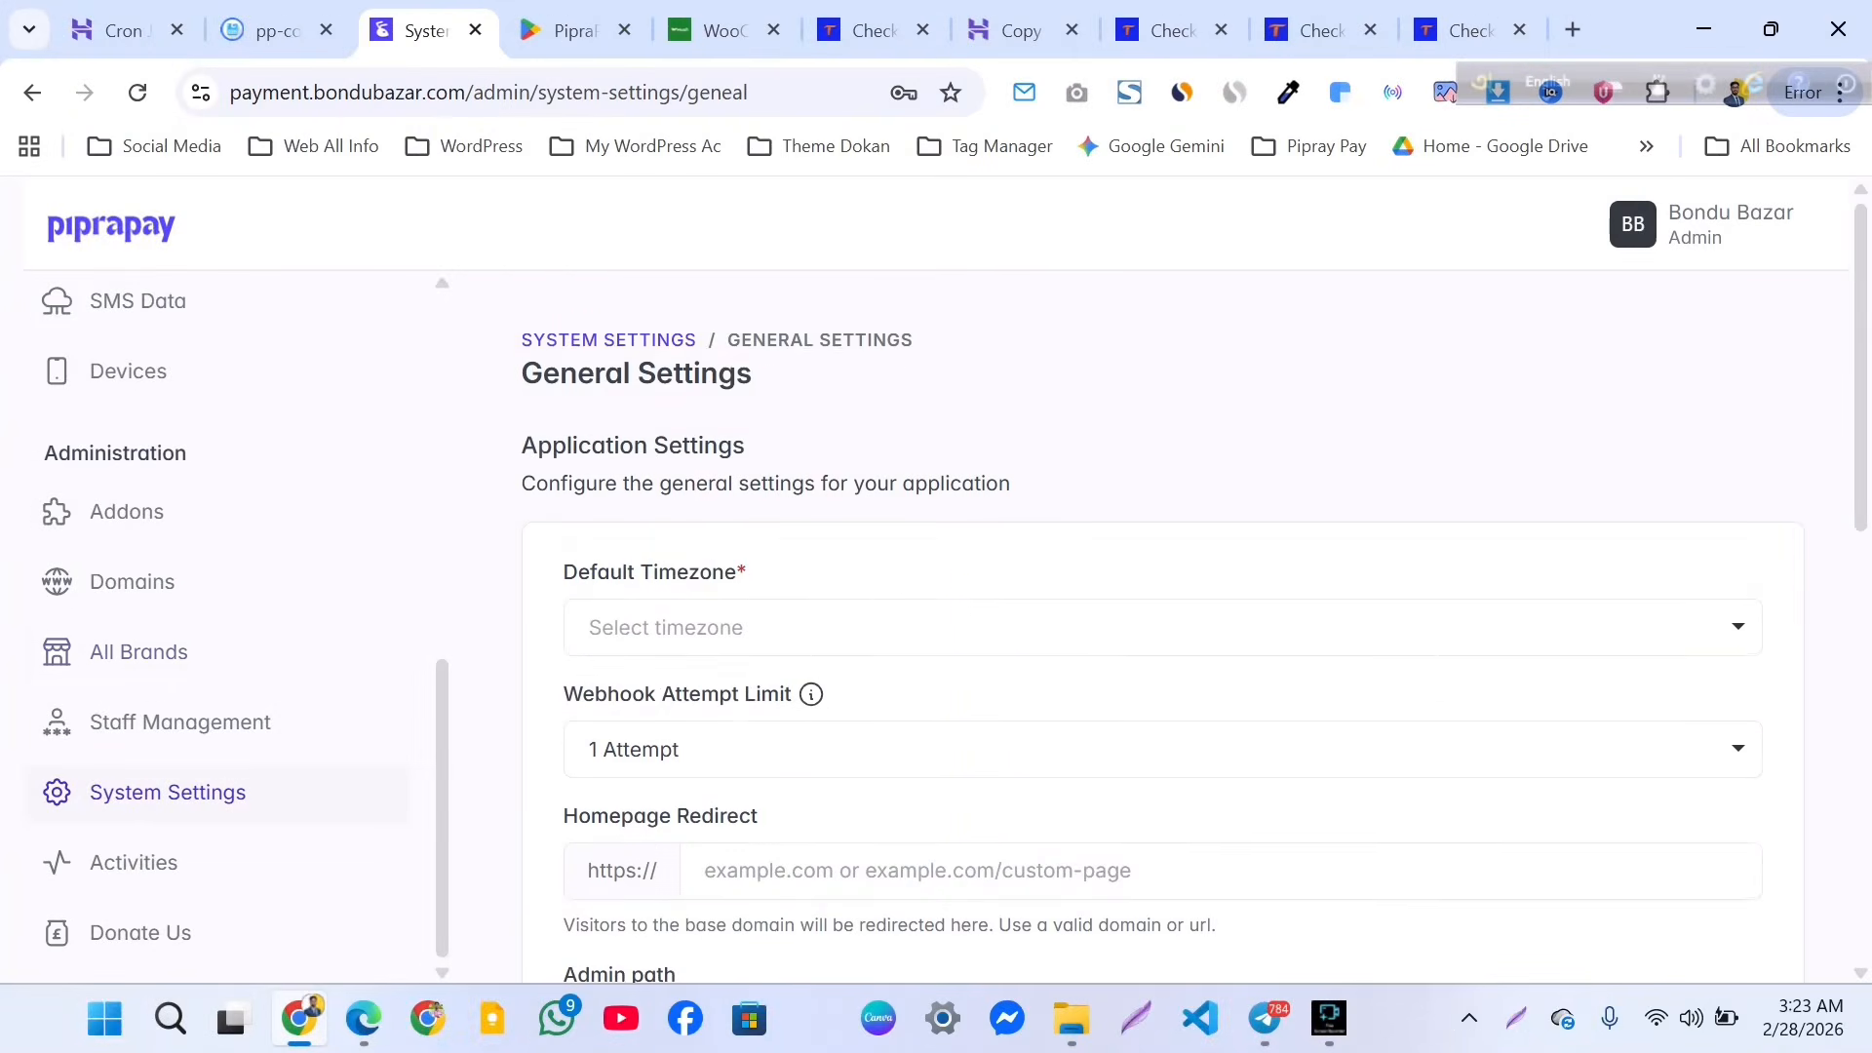
scroll(1160, 624, "down", 3)
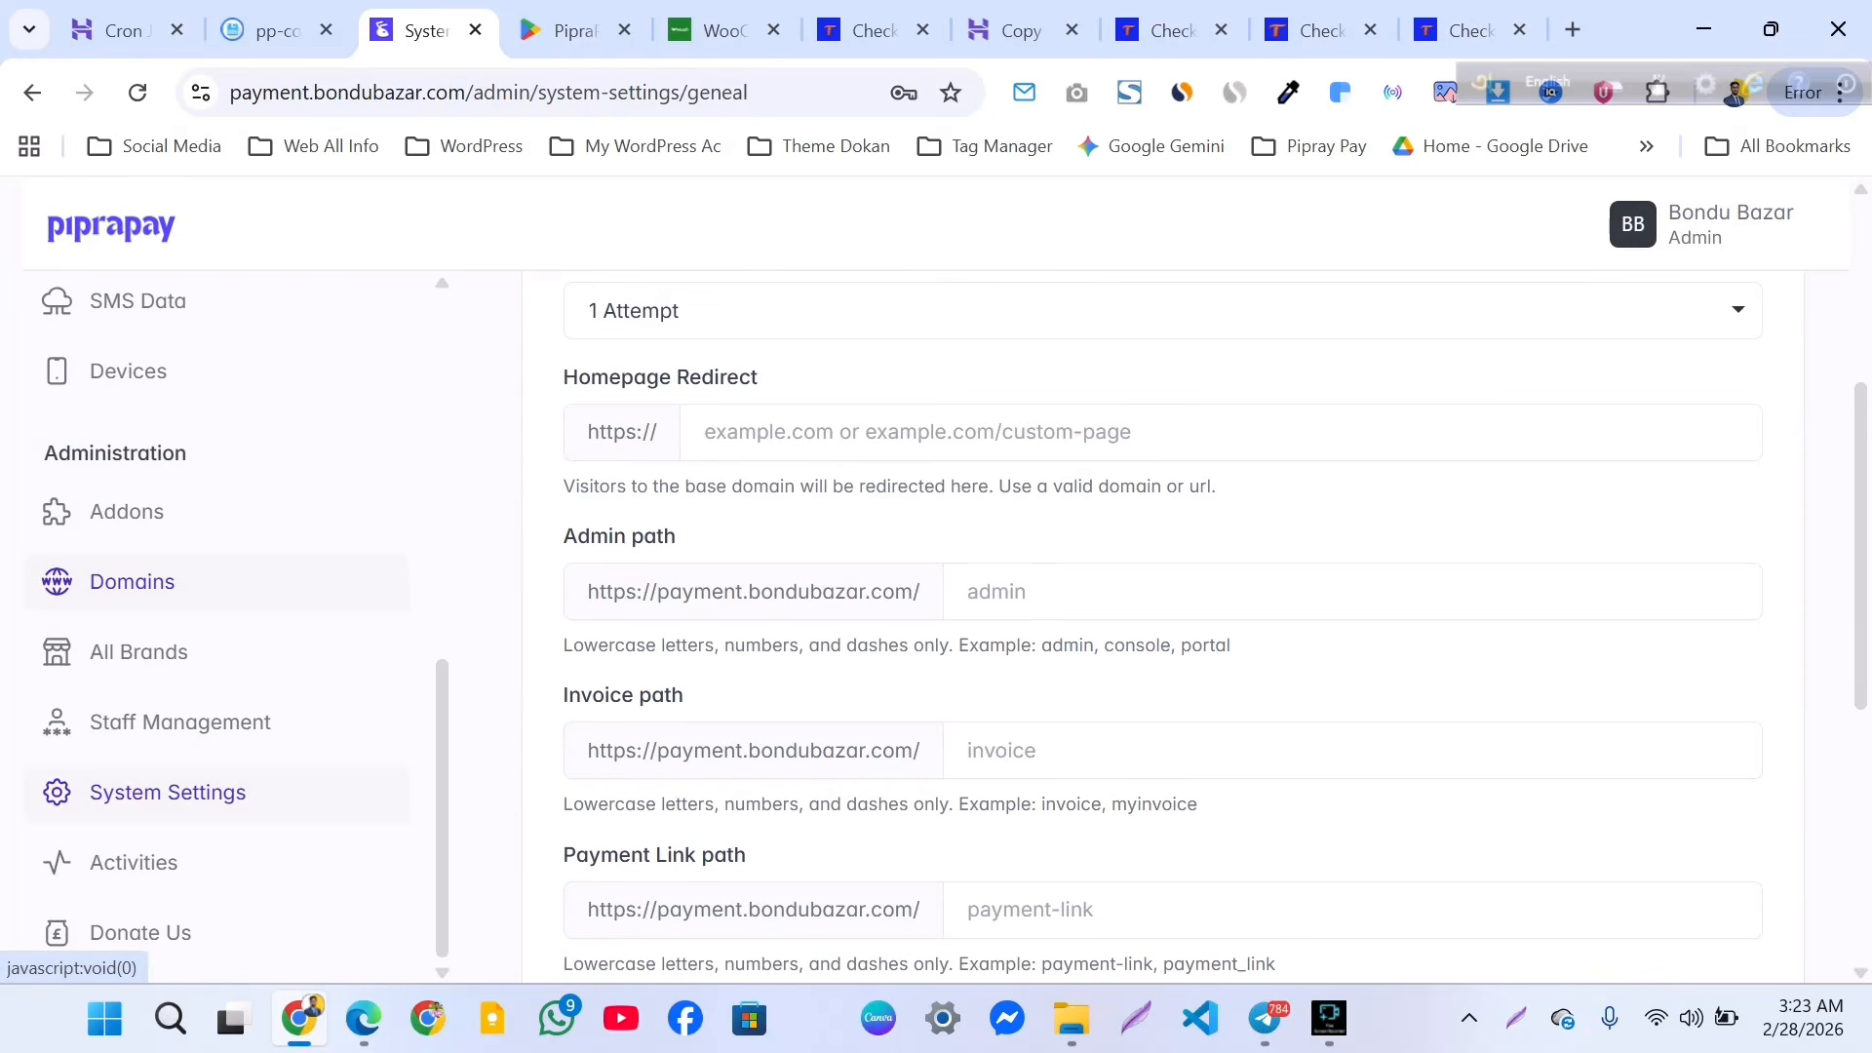
Set the Homepage Redirect to bondubazar.com, copying the domain from the page address, and save the general settings.
left_click(917, 432)
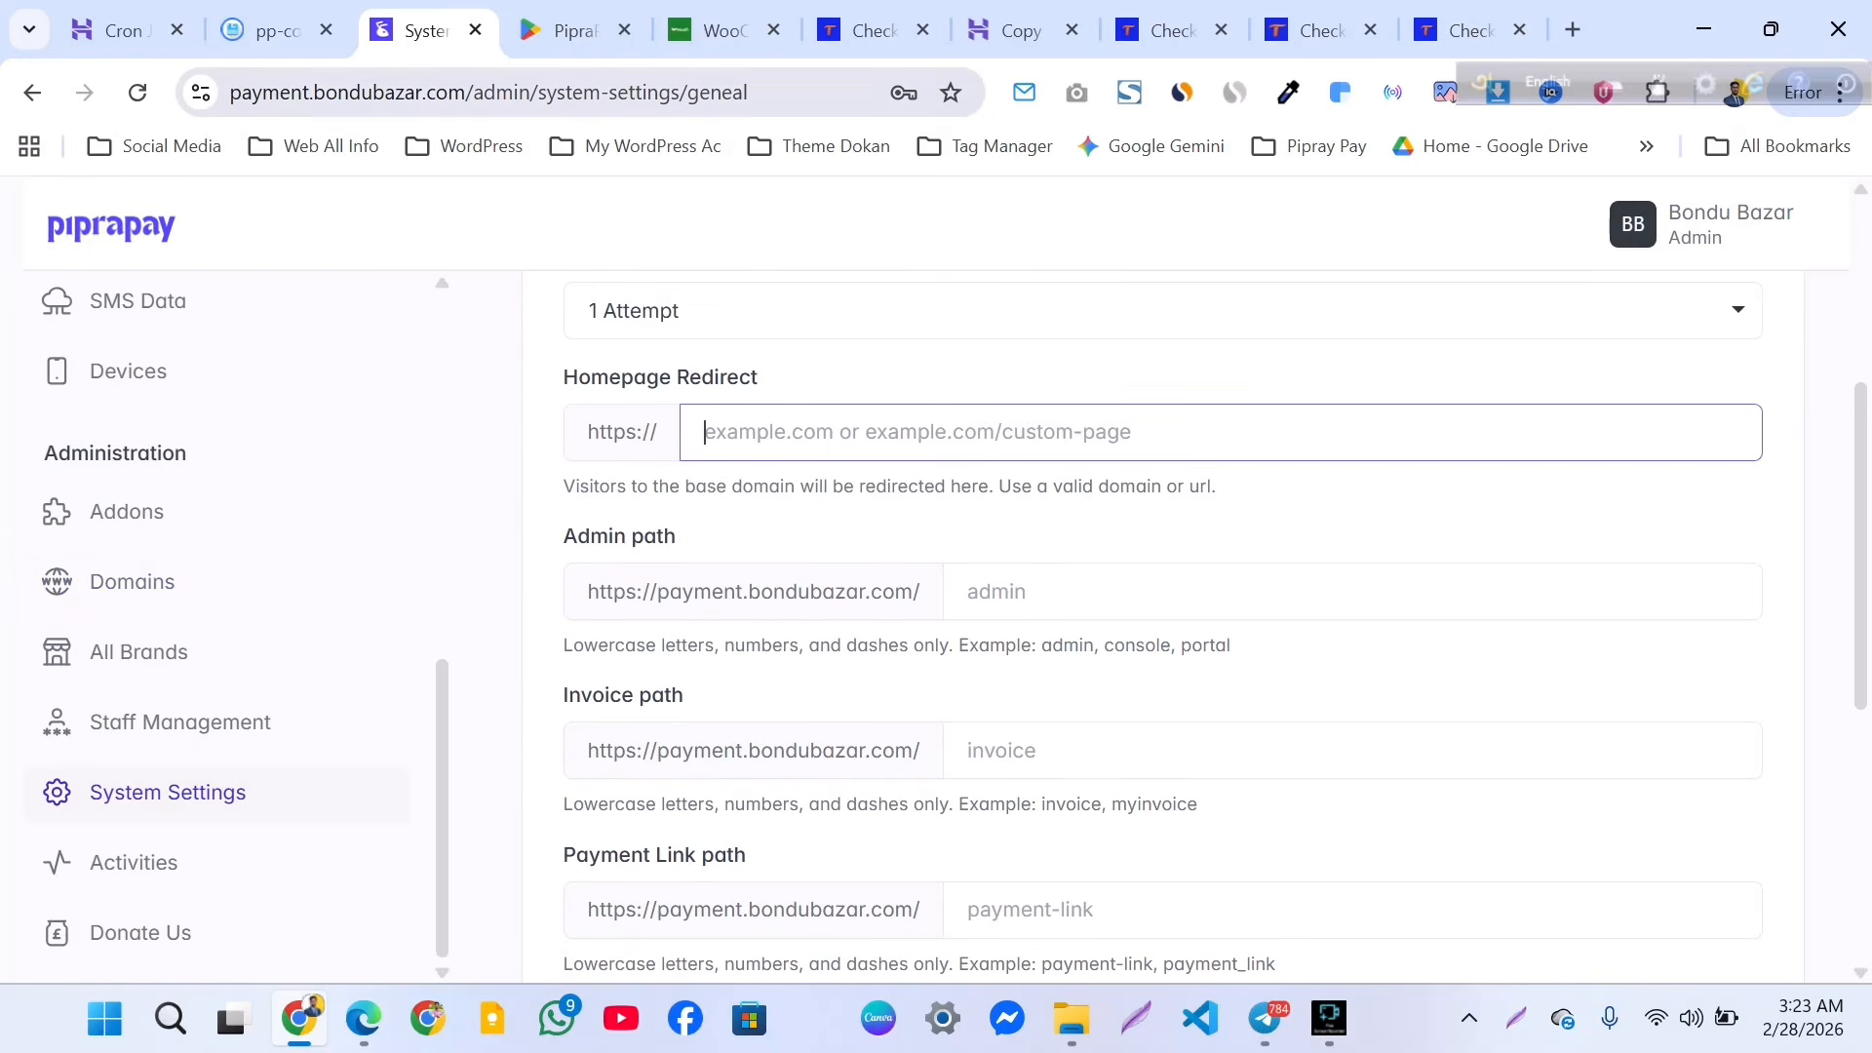
left_click_drag(466, 92, 290, 92)
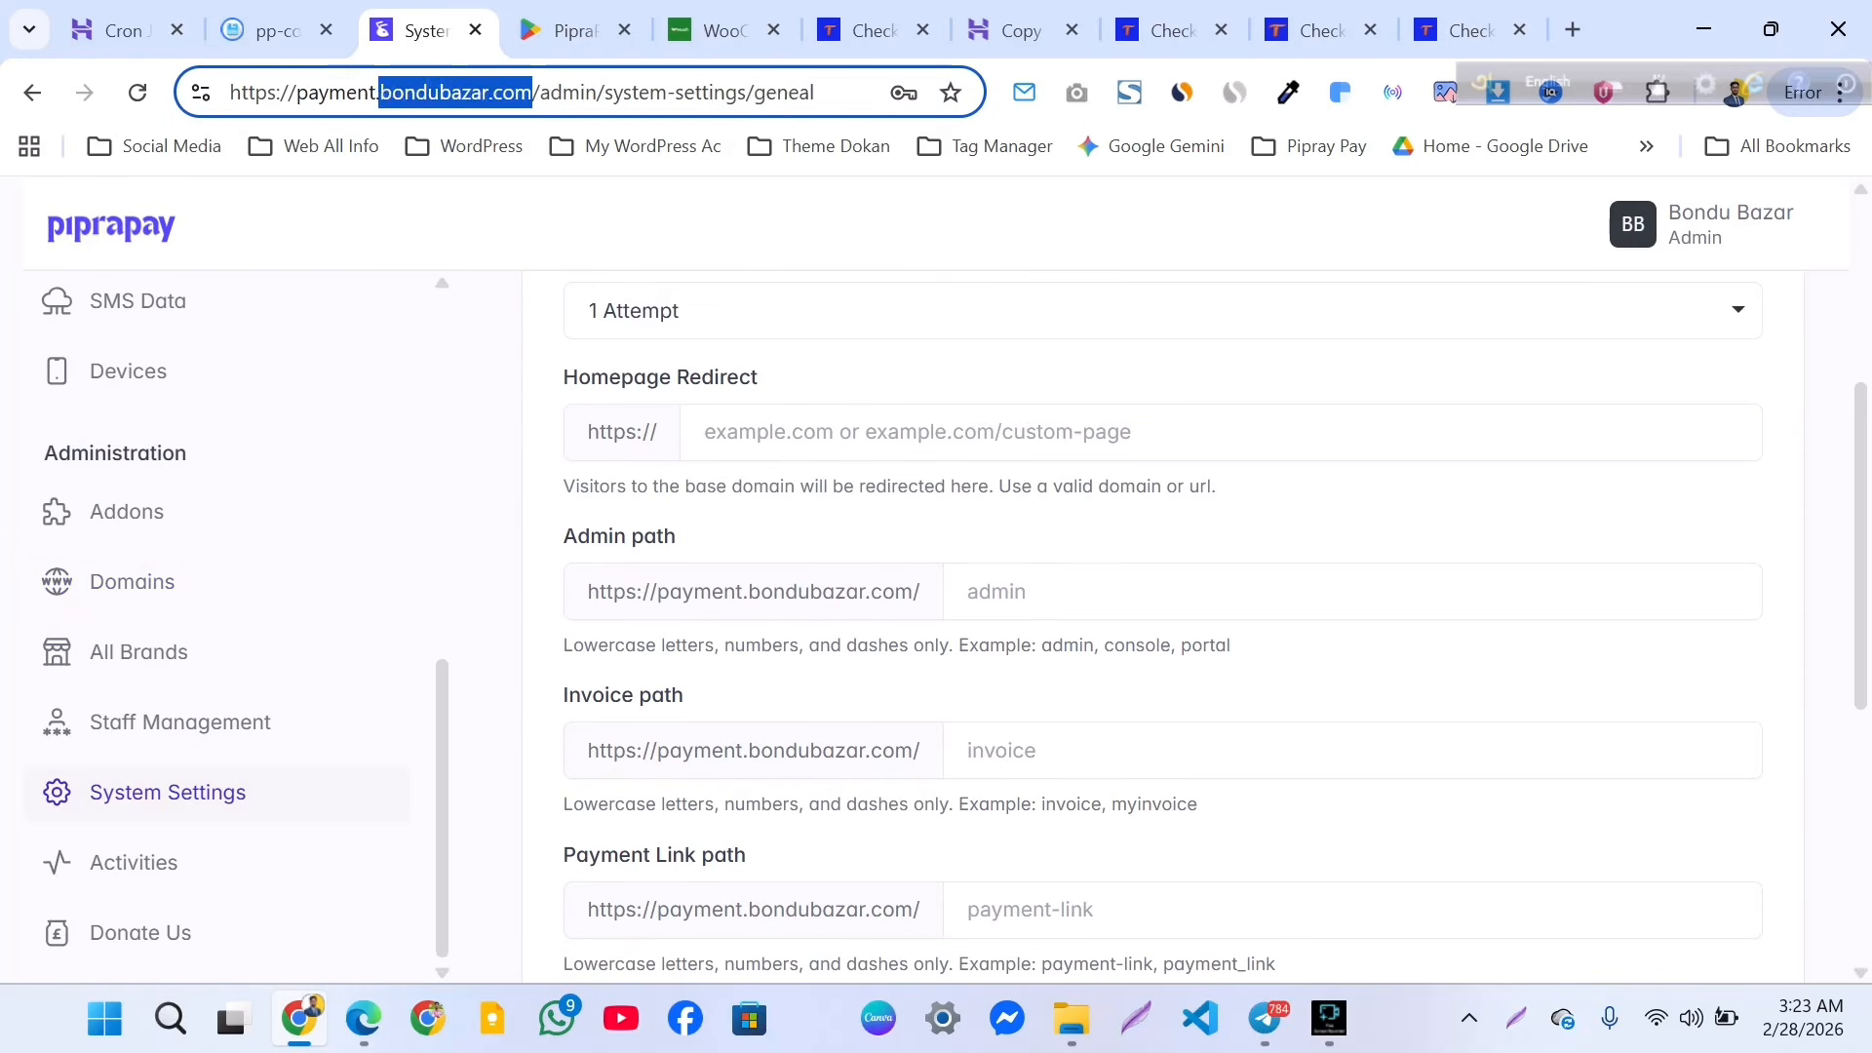
right_click(363, 93)
left_click(443, 369)
right_click(817, 432)
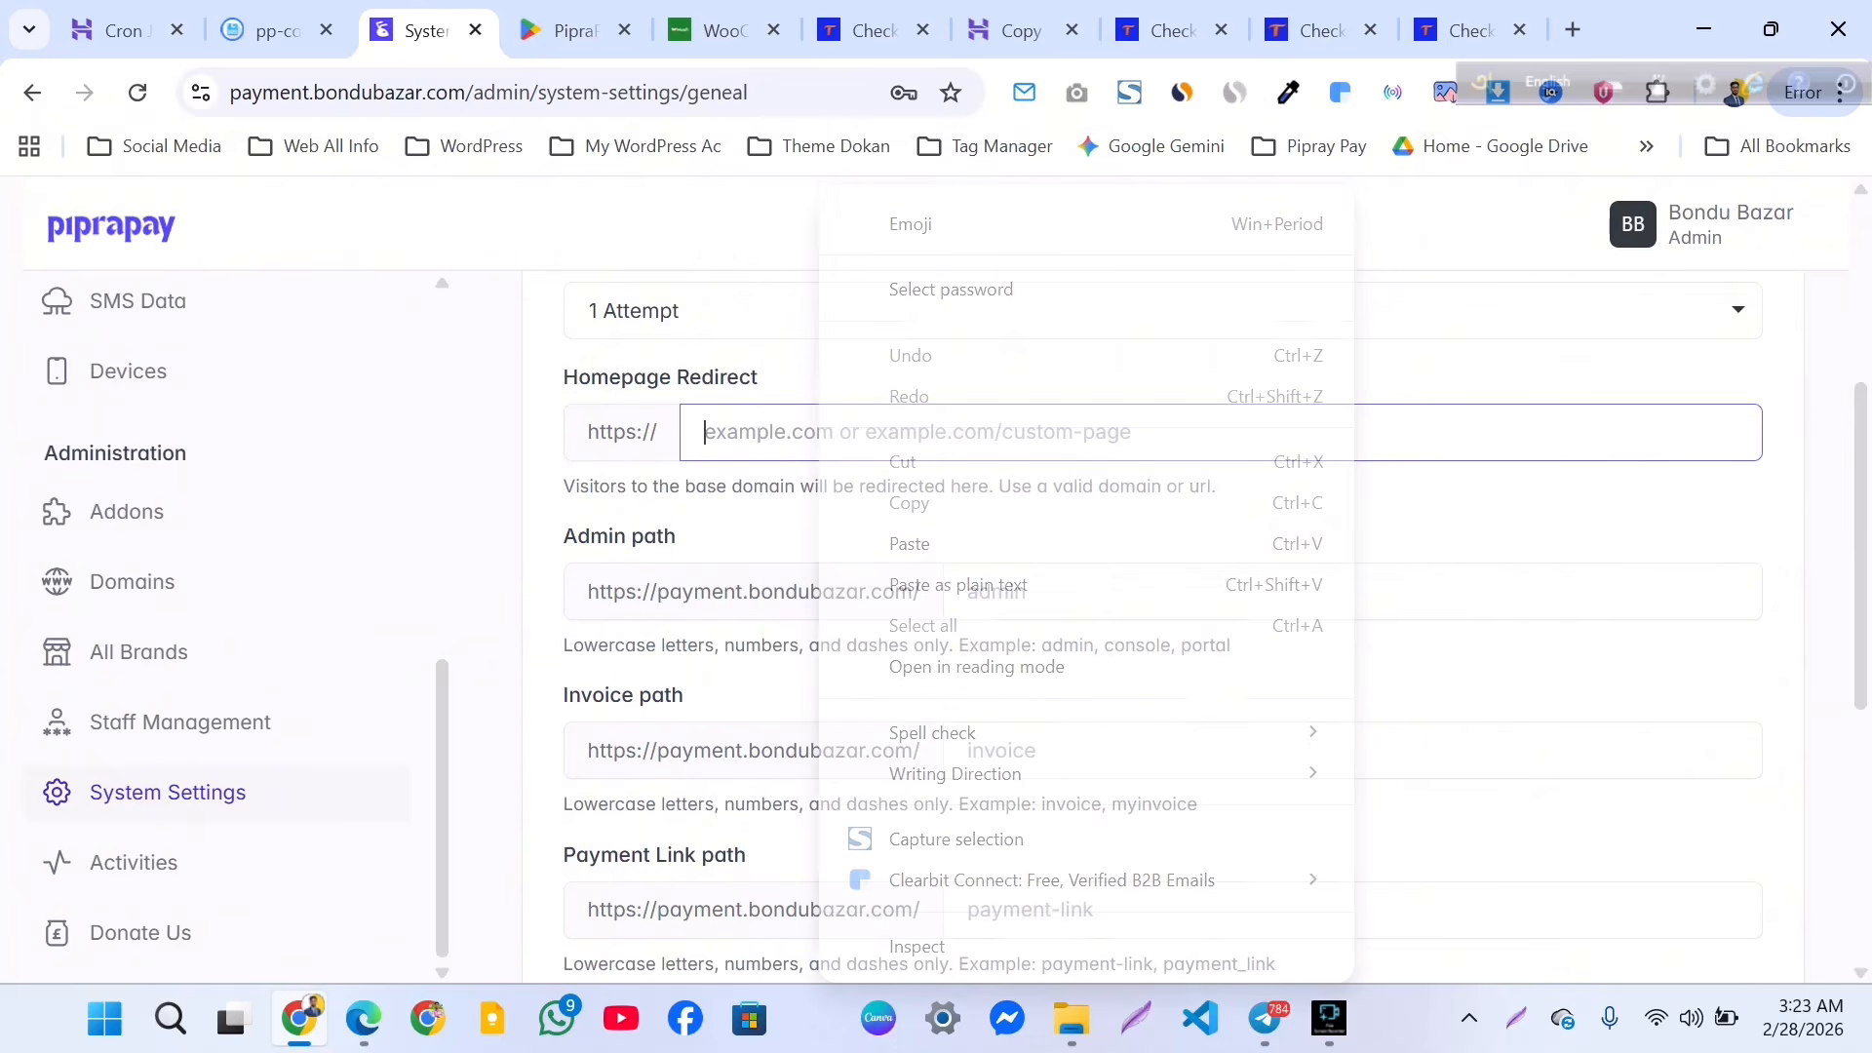
left_click(909, 543)
scroll(909, 543, "down", 5)
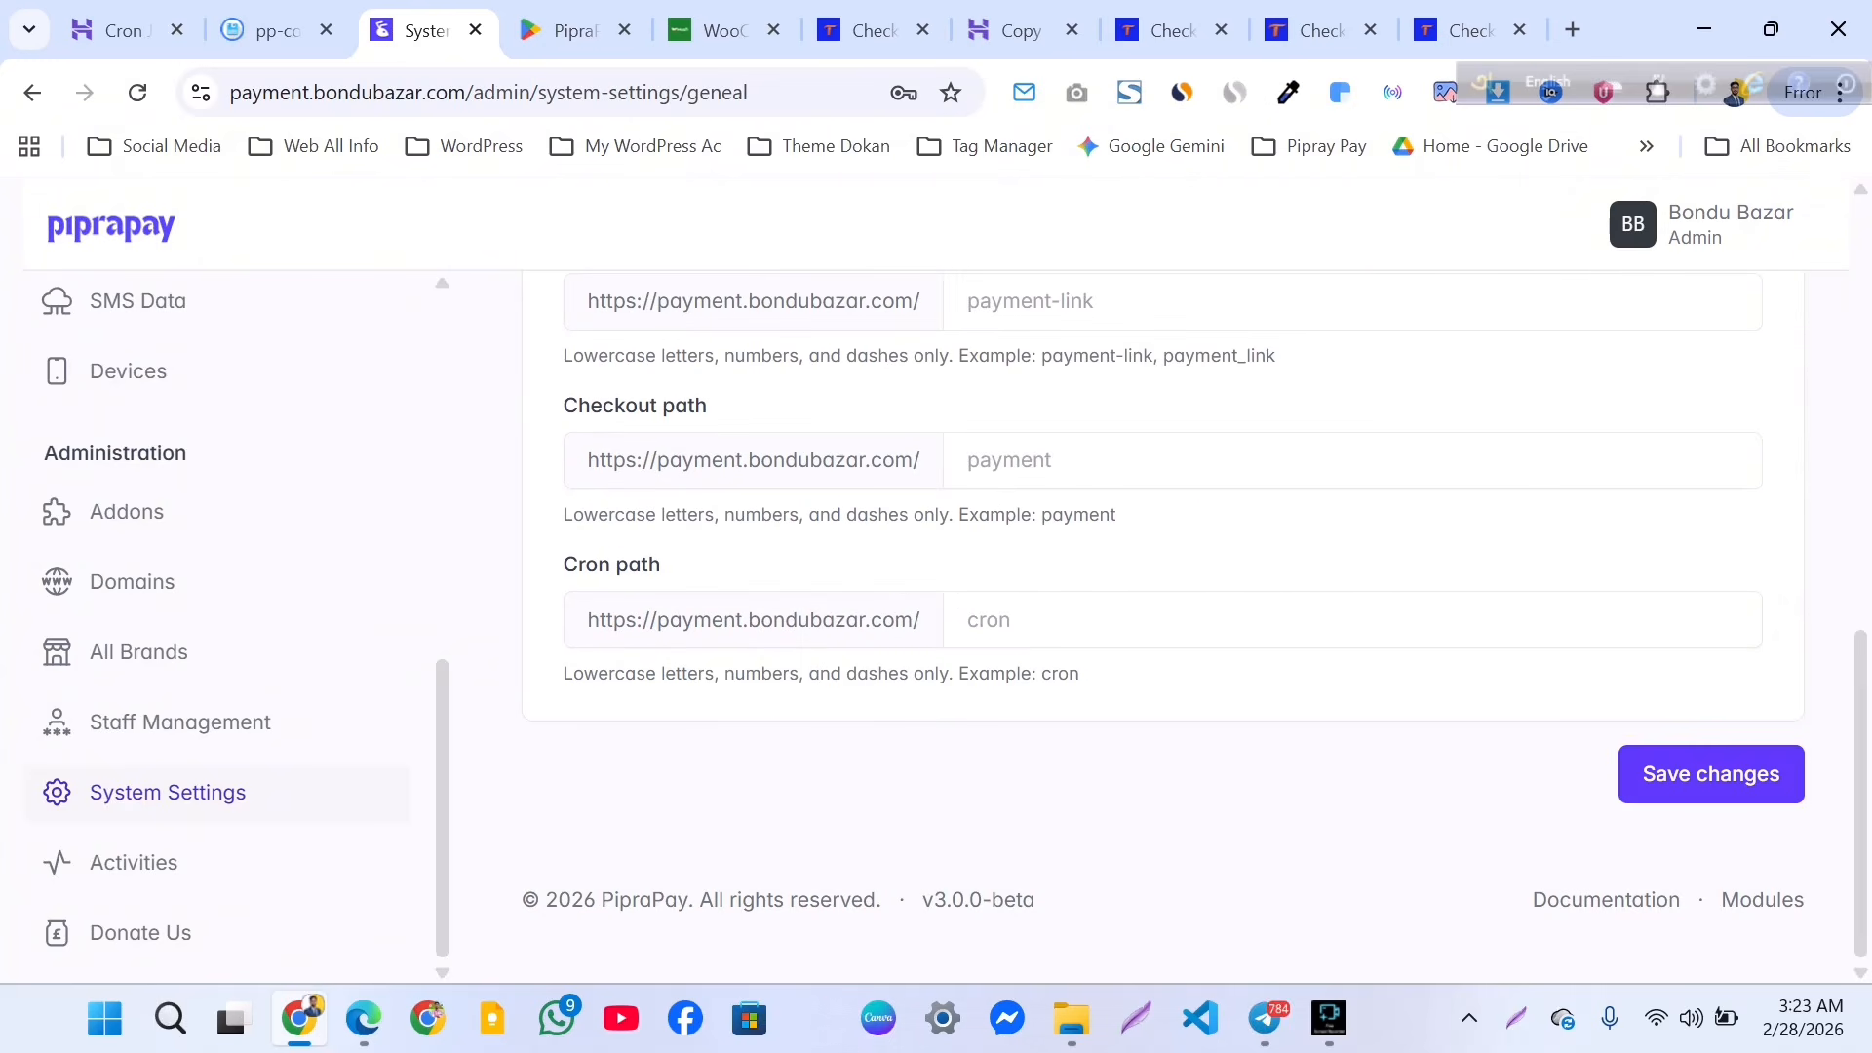
left_click(1711, 773)
Check the remaining path fields in the general settings and open the Brand Settings page.
scroll(1711, 773, "up", 1)
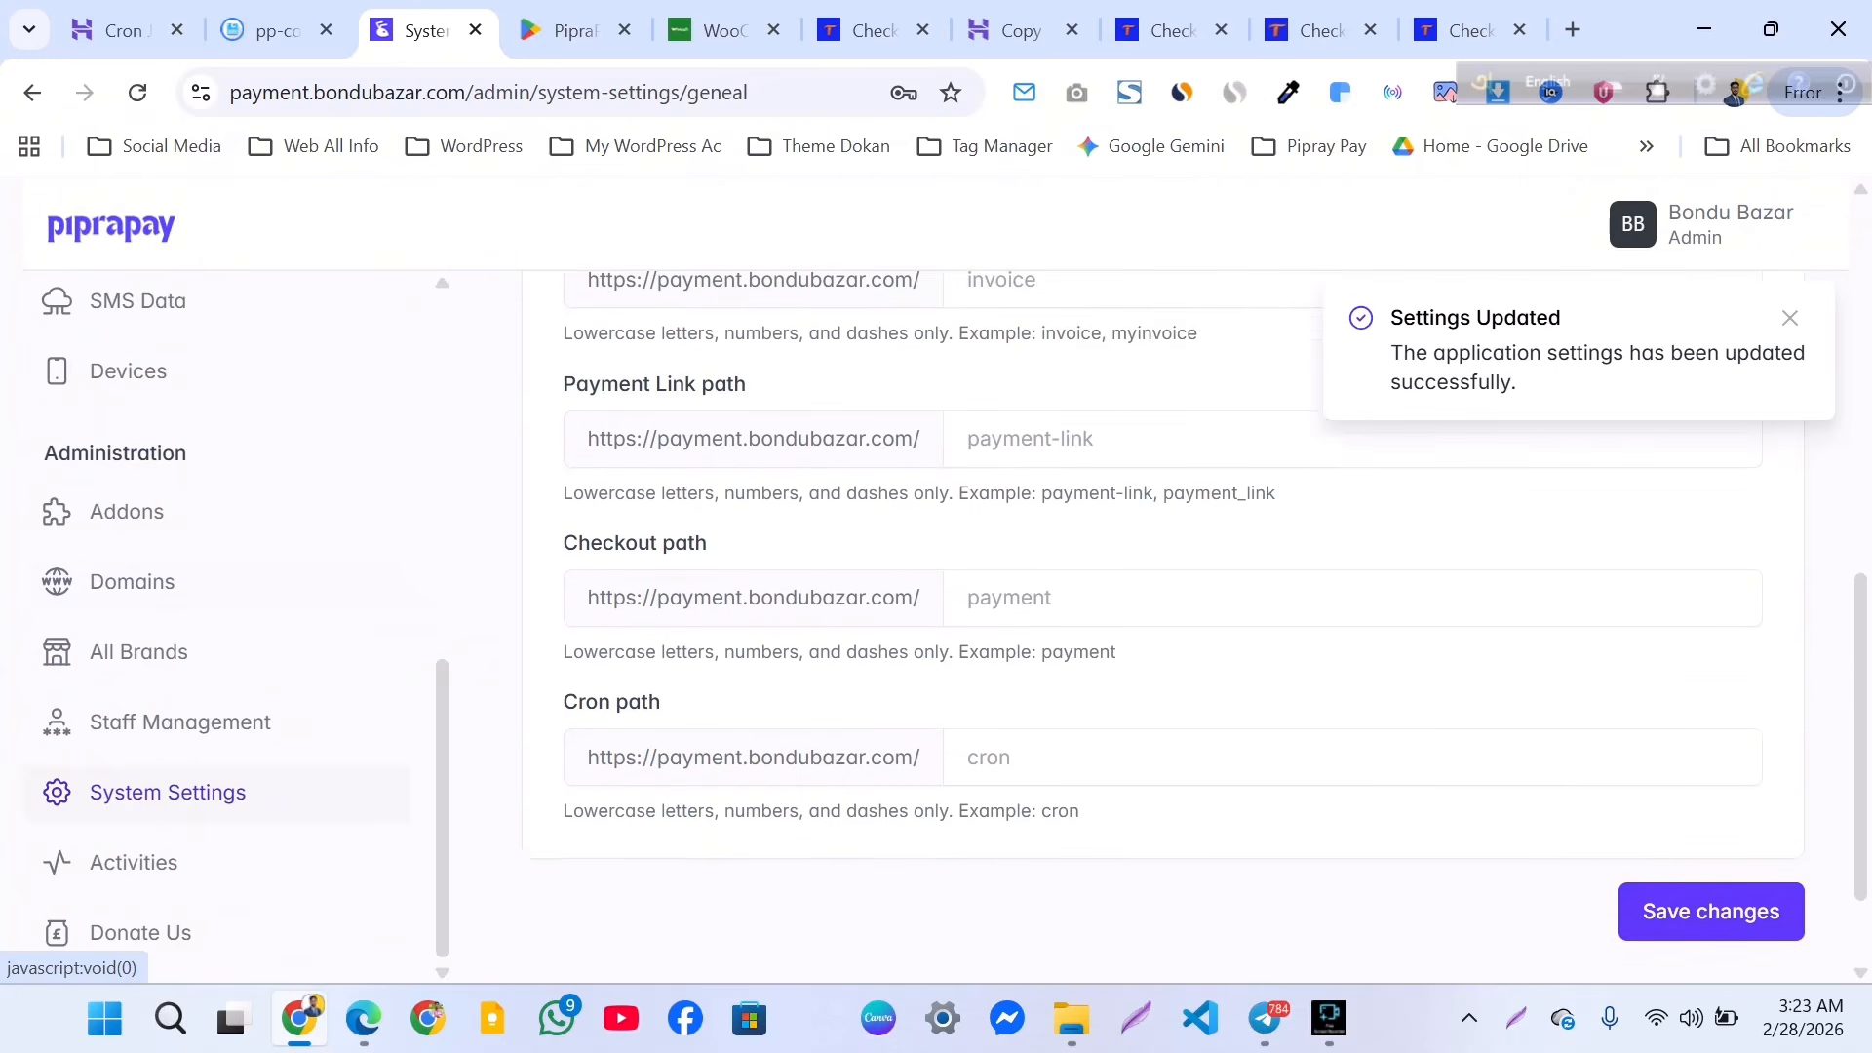
scroll(1711, 773, "down", 1)
scroll(224, 624, "up", 3)
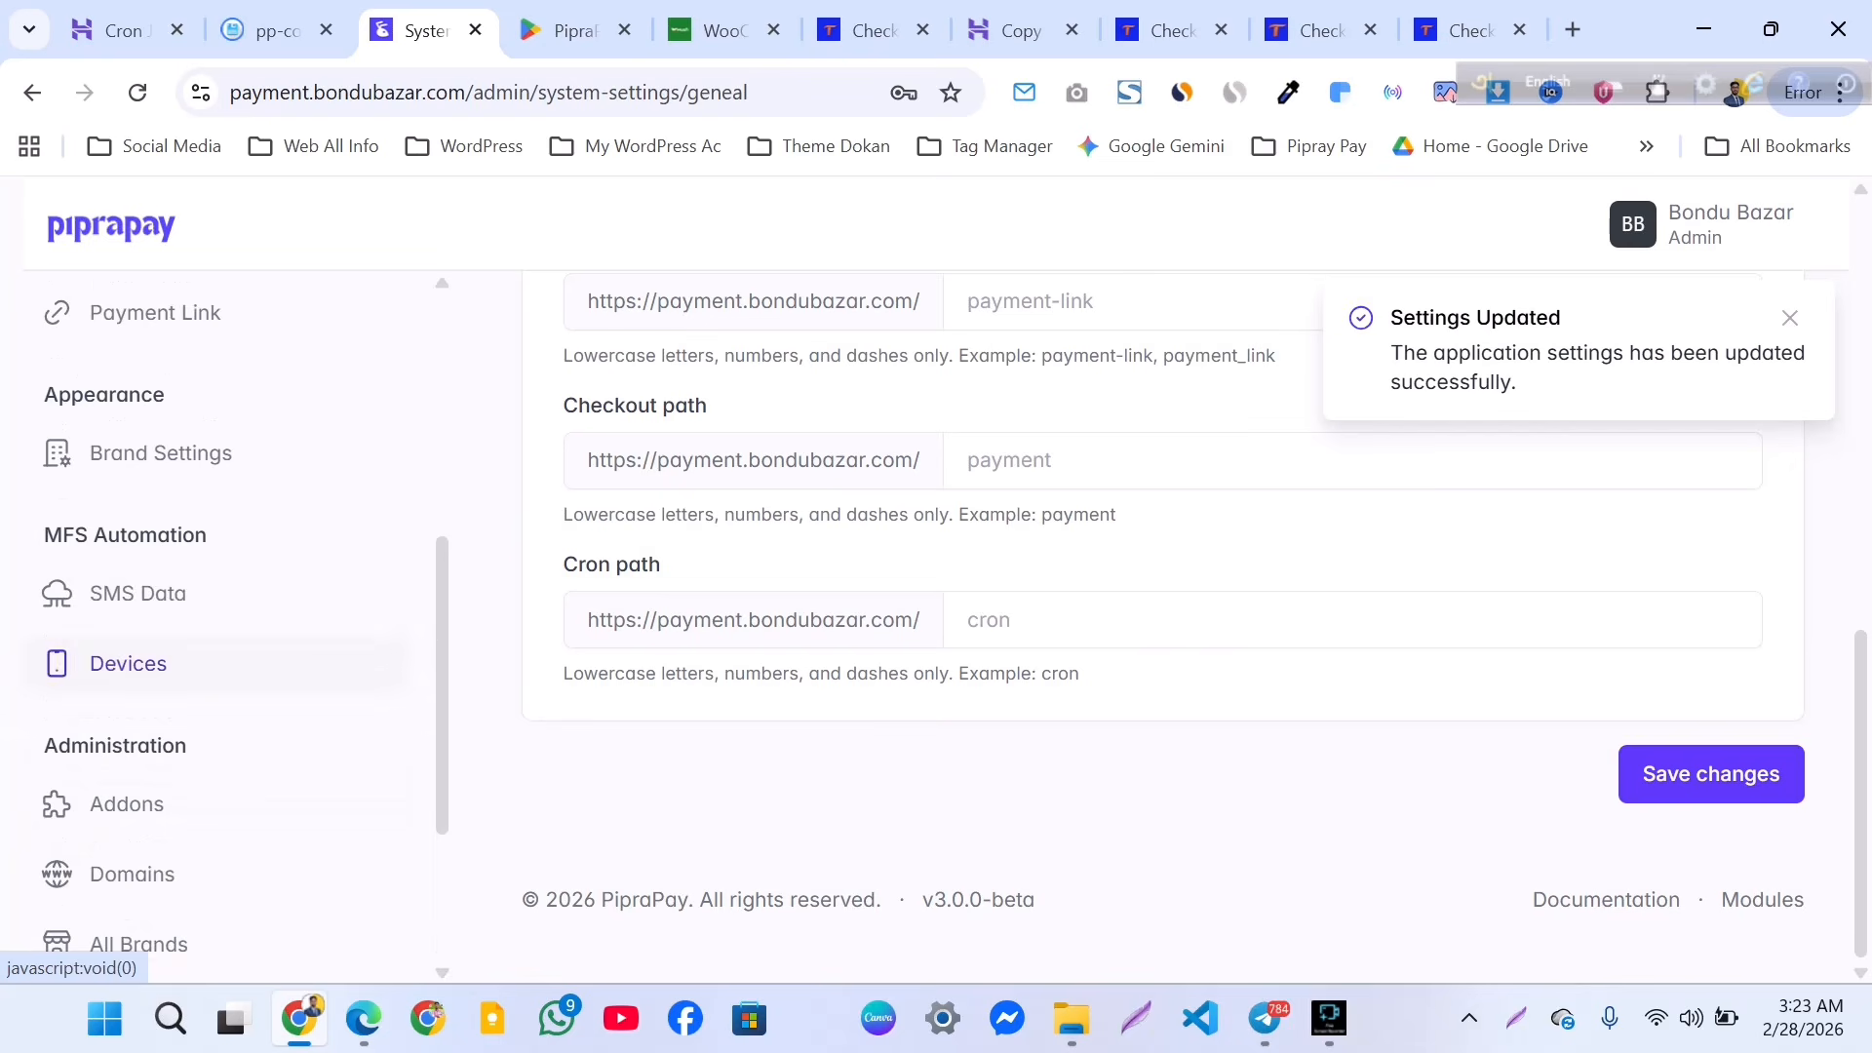
scroll(225, 682, "up", 2)
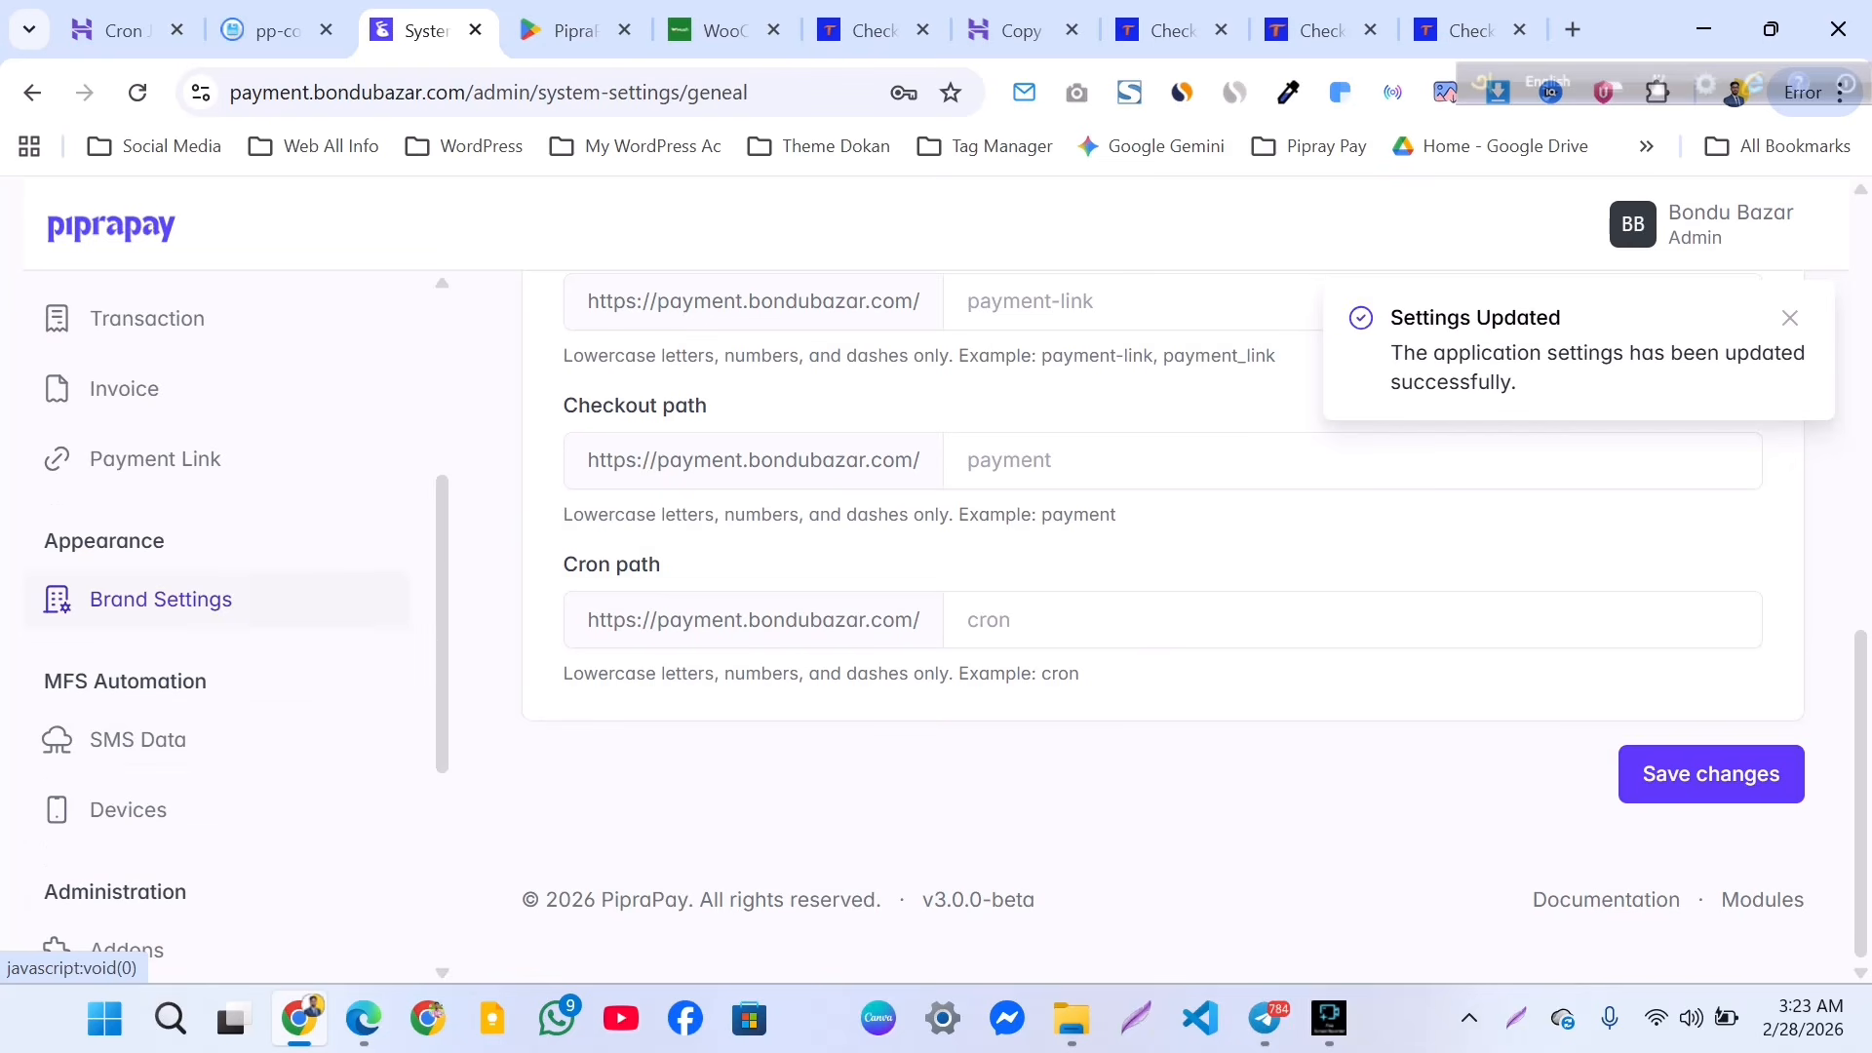
left_click(161, 599)
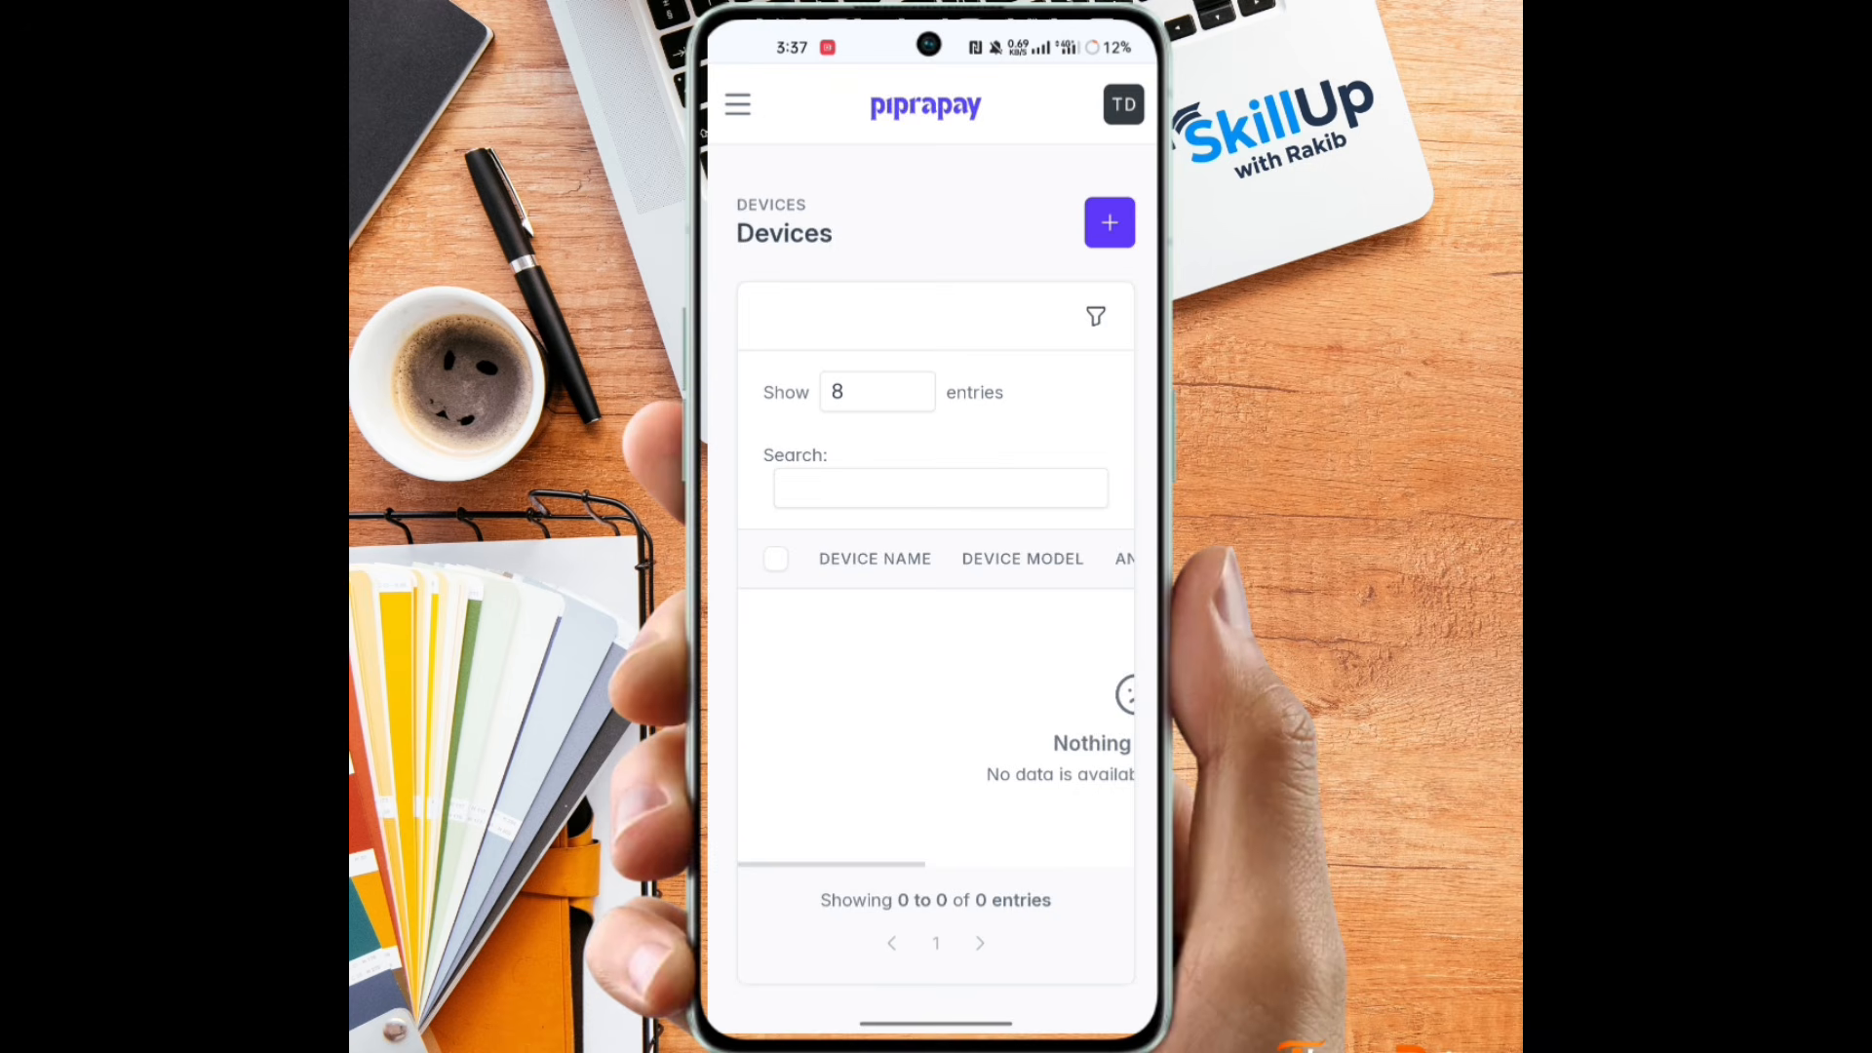
In the PipraPay admin on the phone, go to the Devices page and start connecting a new device.
left_click(738, 105)
scroll(933, 715, "down", 1)
left_click(927, 643)
left_click(1109, 223)
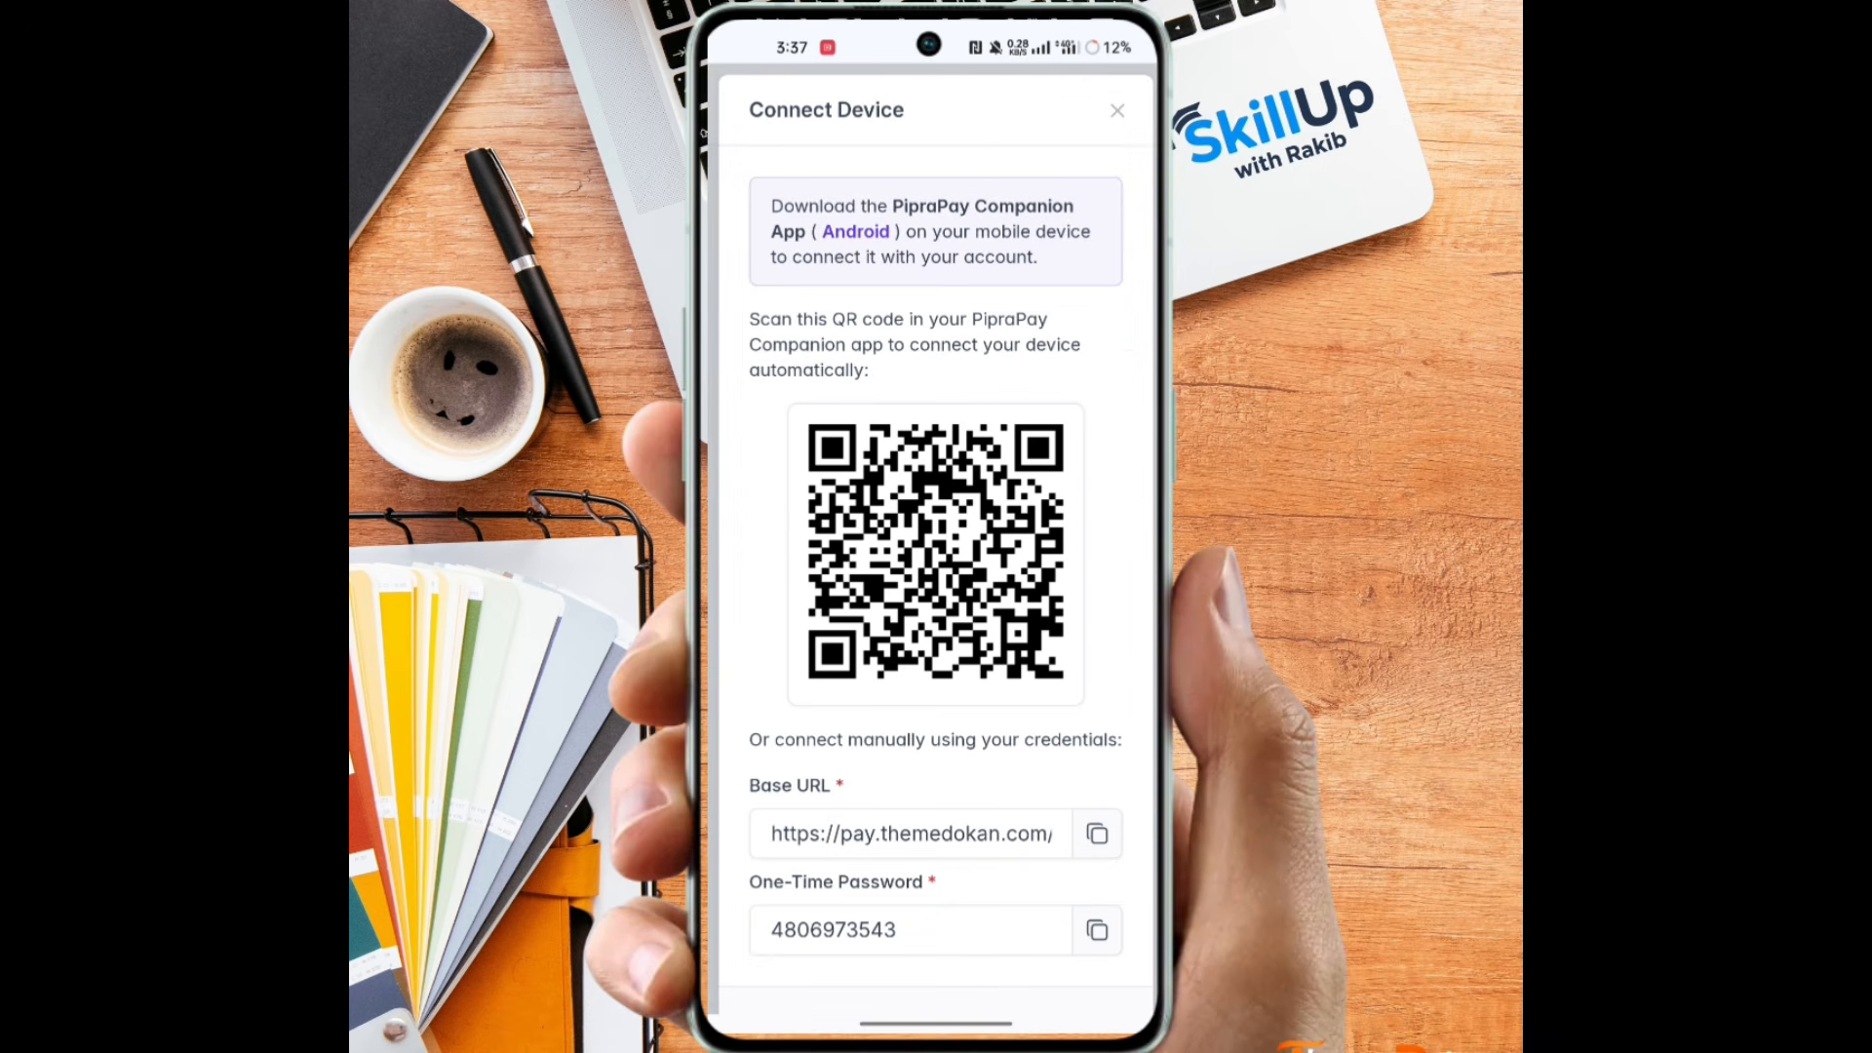
Copy the Base URL from the manual connection credentials of the Connect Device dialog.
scroll(933, 527, "down", 1)
left_click(1097, 766)
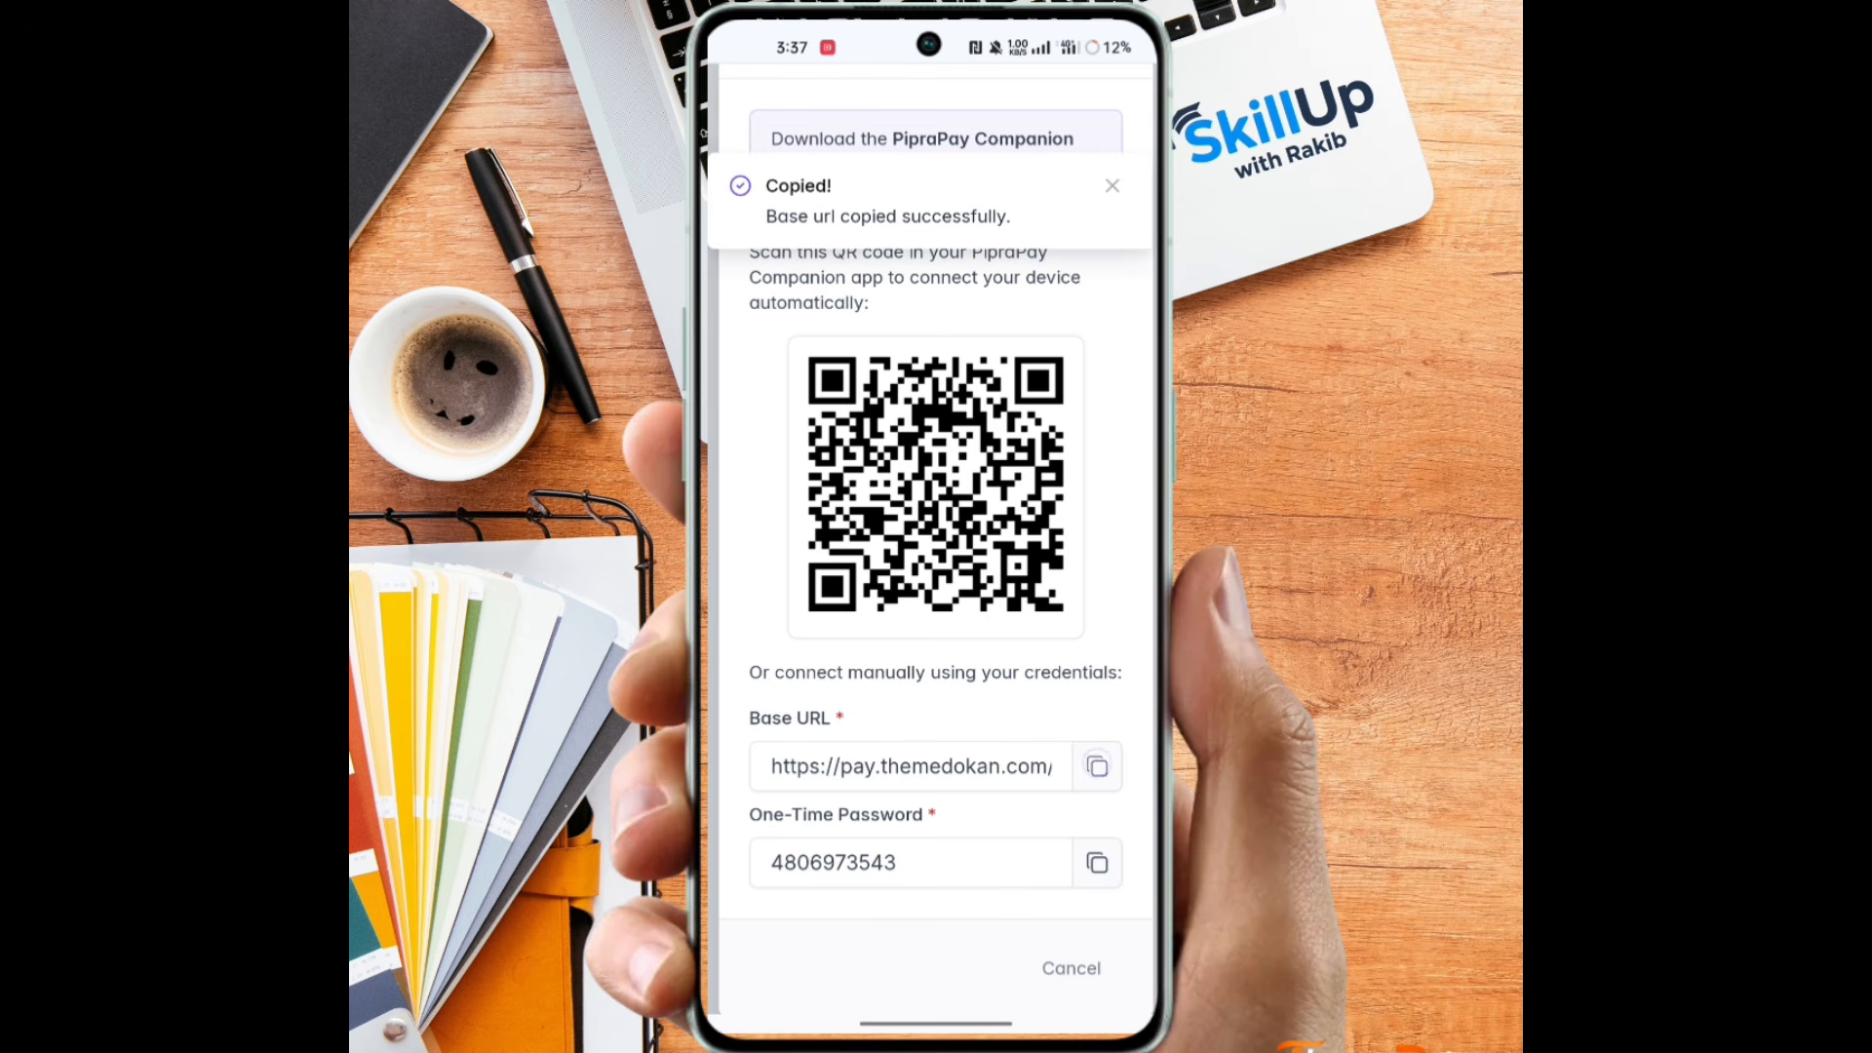
left_click(1113, 185)
scroll(932, 526, "up", 1)
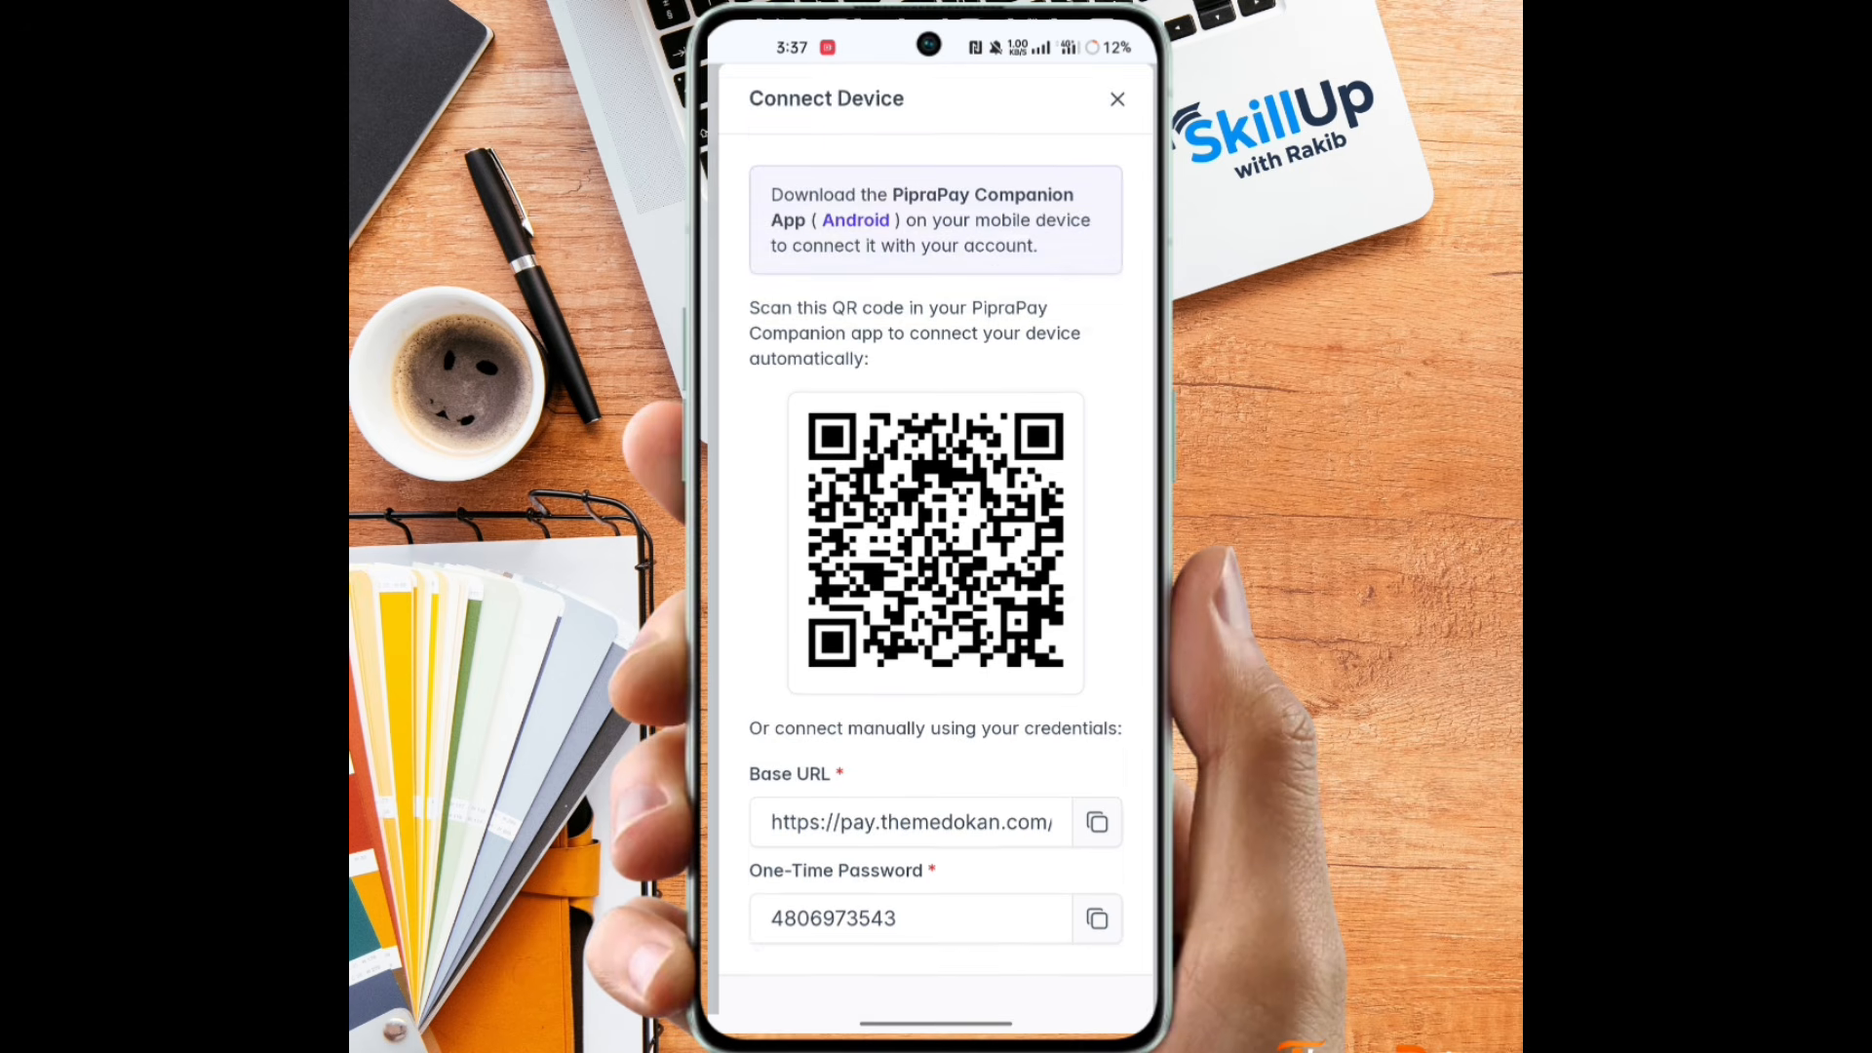
Follow the Android app link to Google Play, launch PipraPay Enterprise Companion and continue past its Get Started screen.
left_click(856, 220)
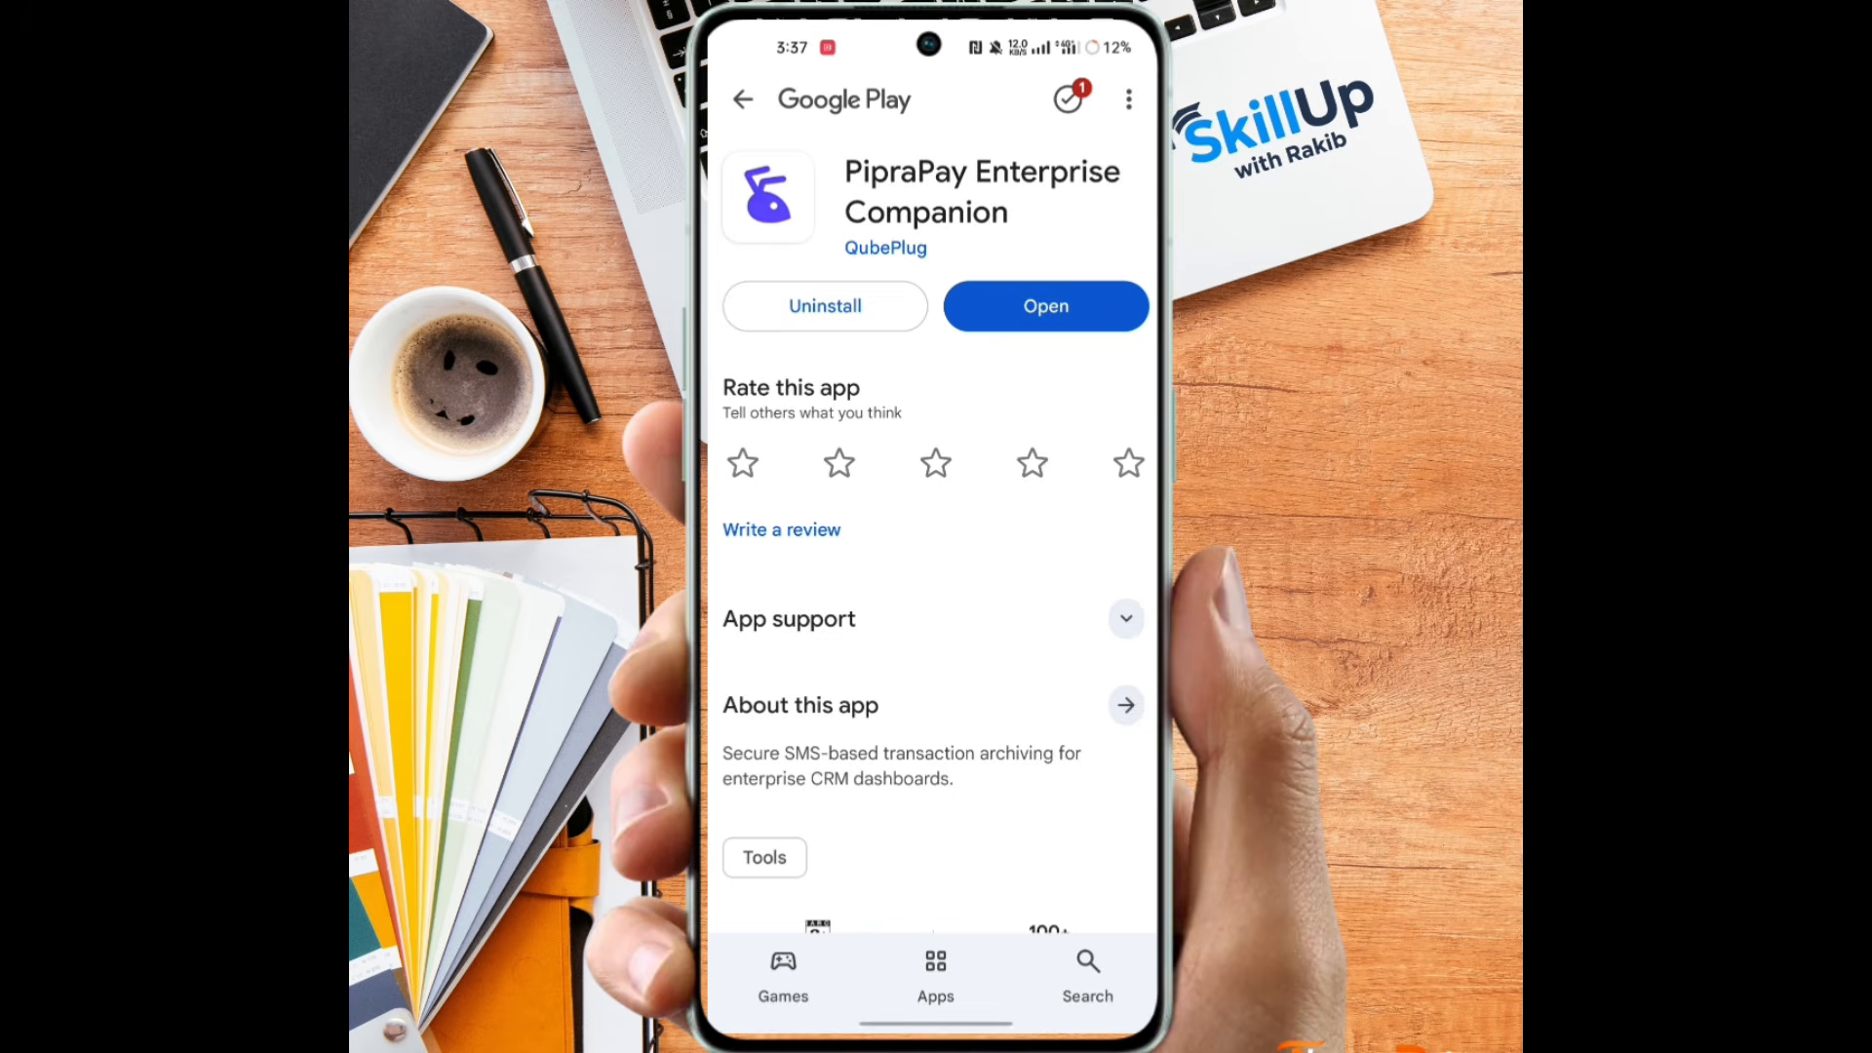
left_click(1080, 289)
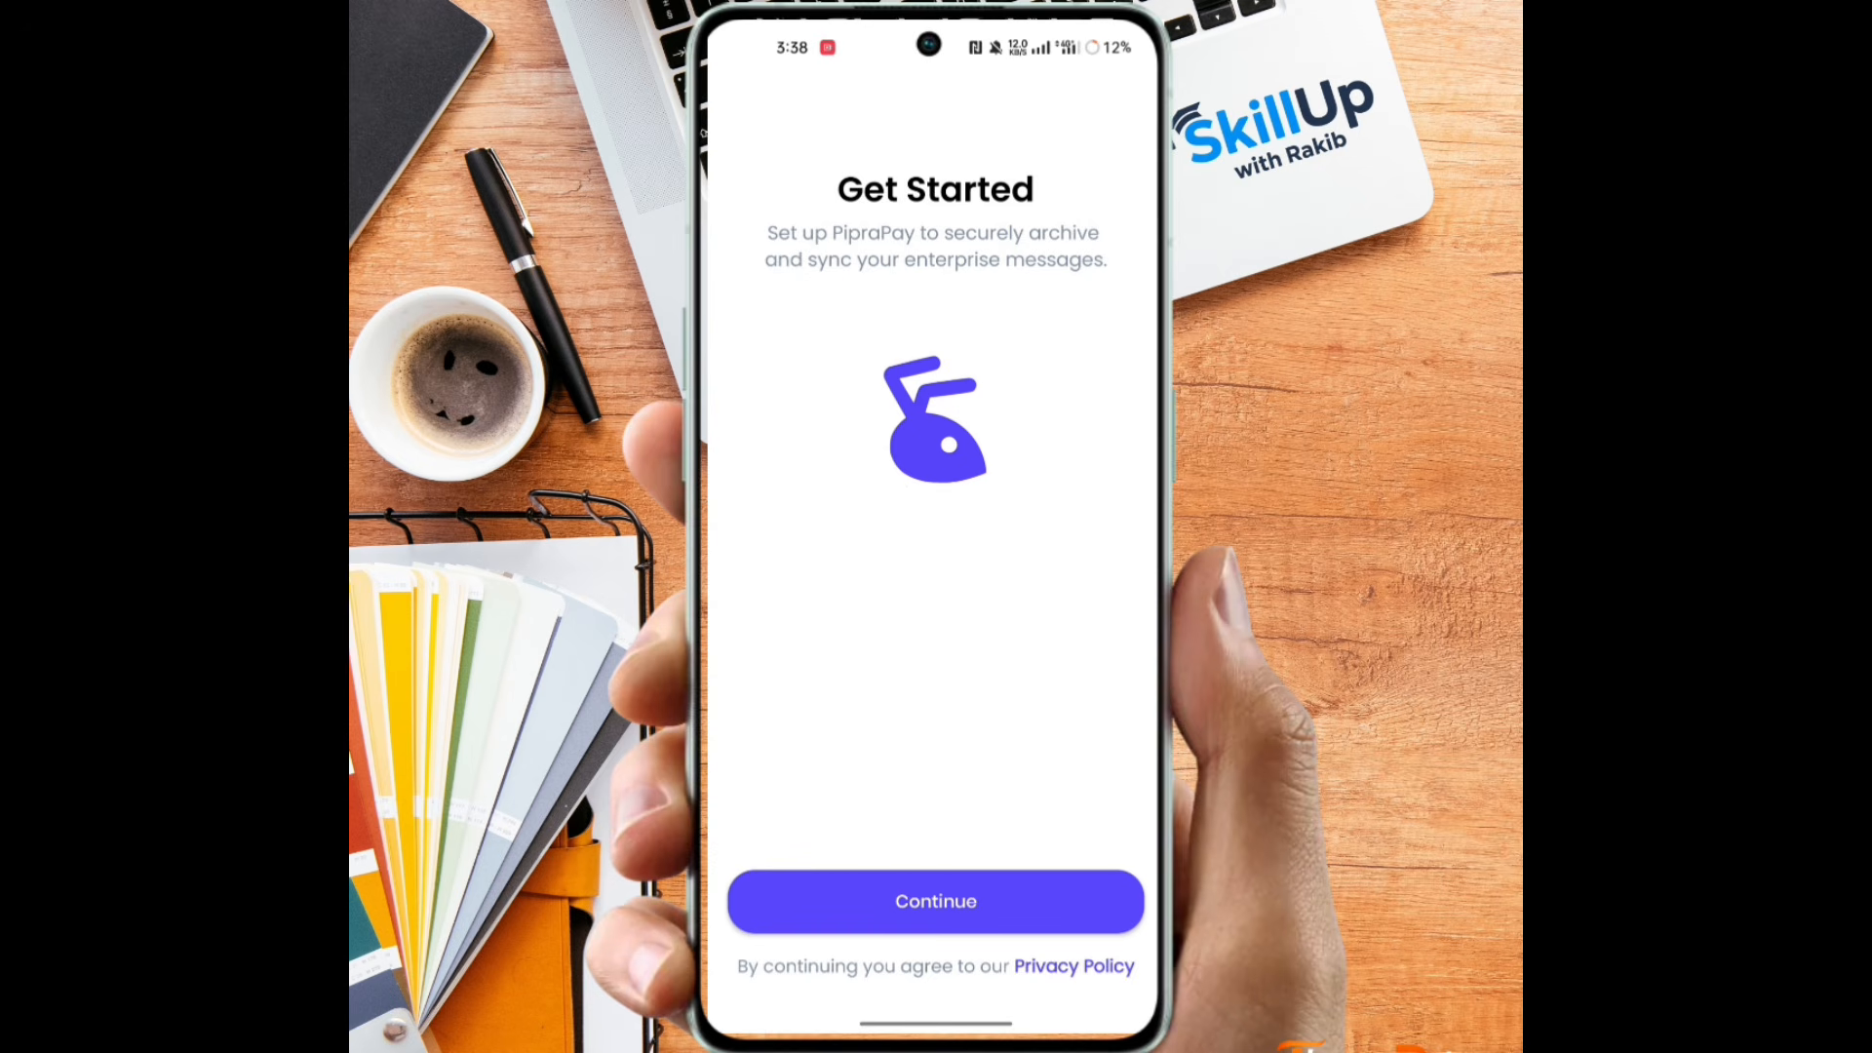
left_click(1045, 902)
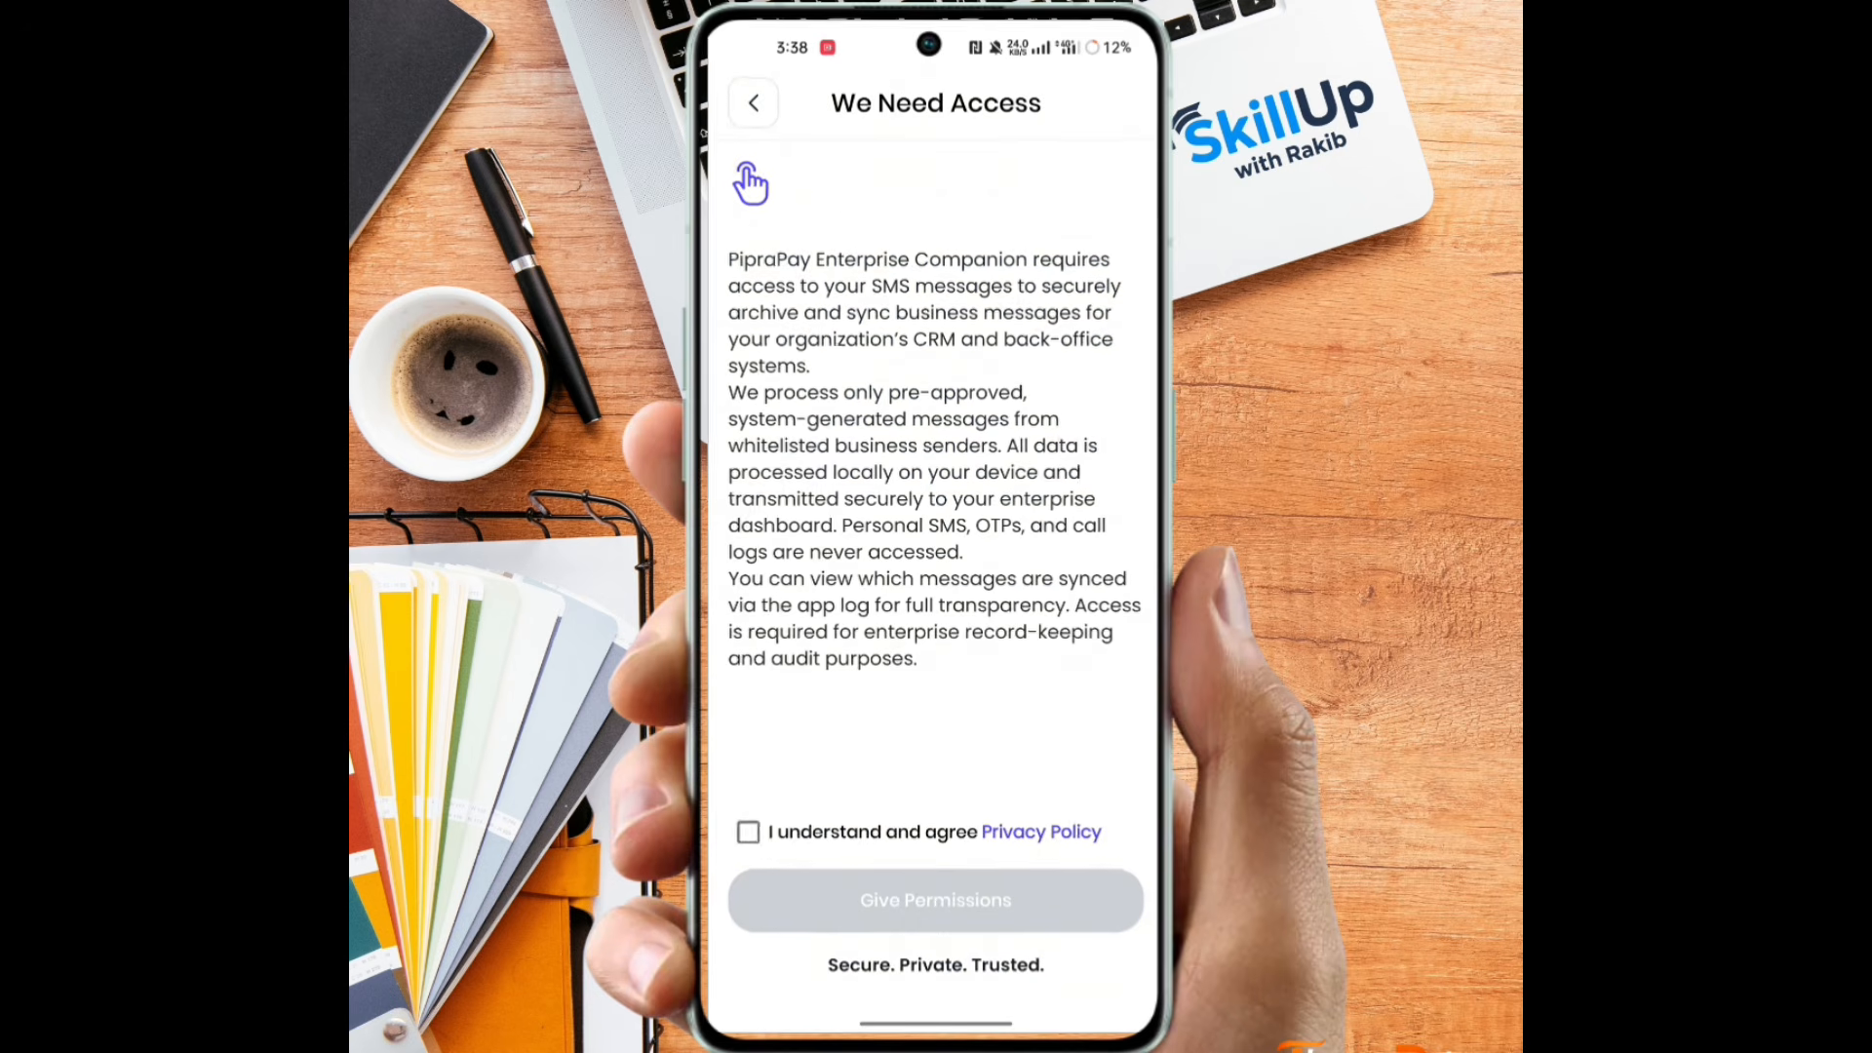
Agree to the companion app's privacy policy and allow it to send and view SMS messages.
left_click(748, 833)
left_click(920, 878)
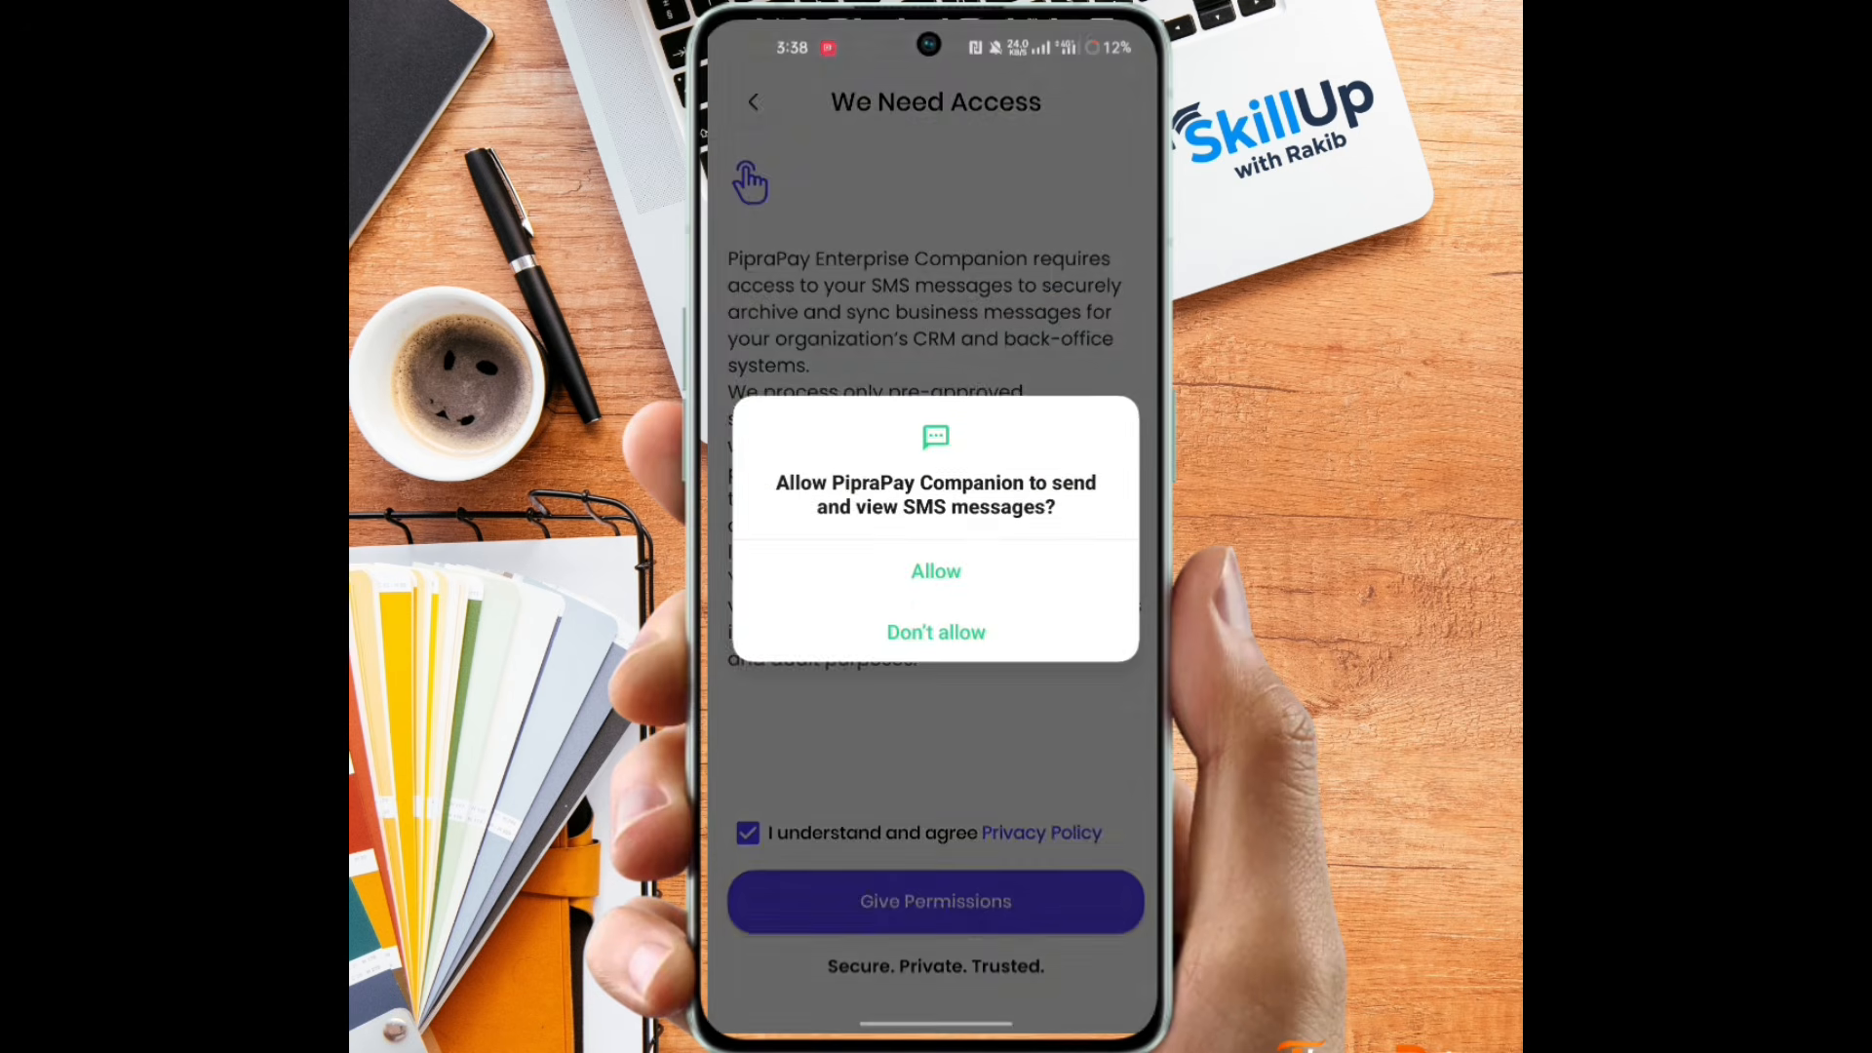
left_click(936, 569)
left_click(979, 309)
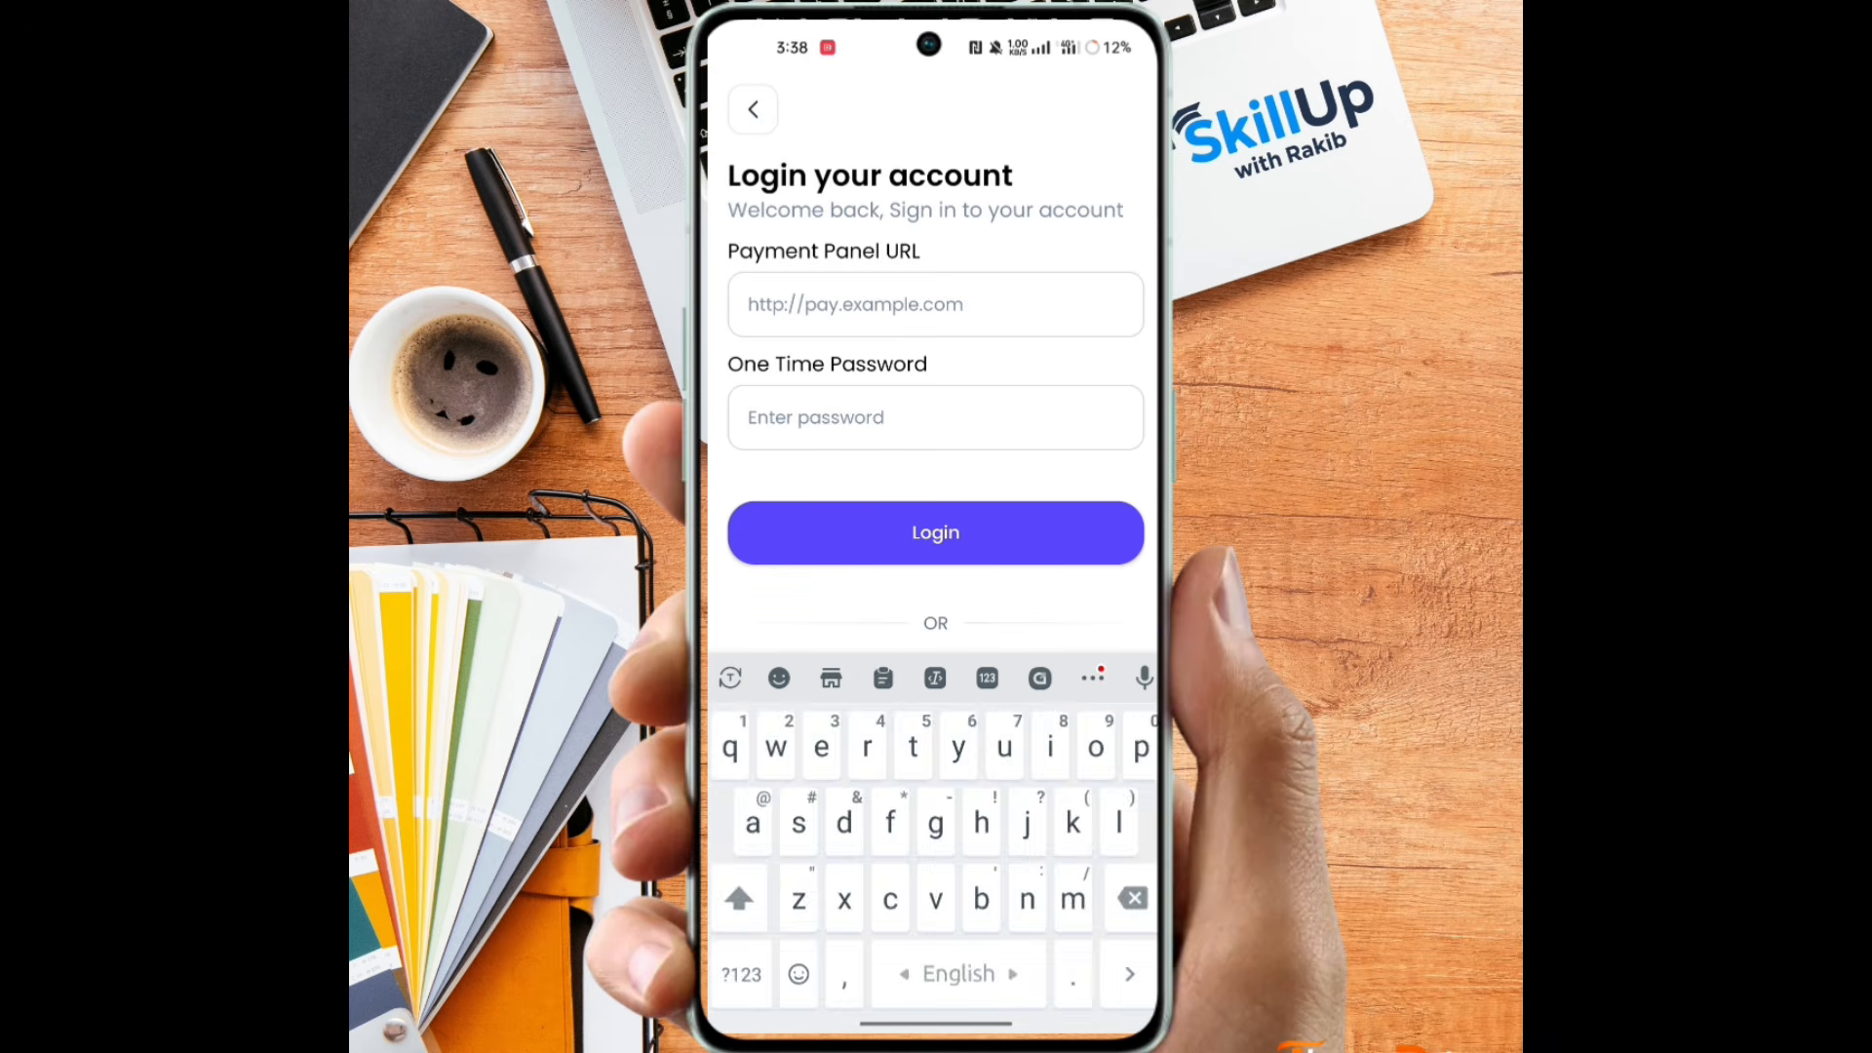
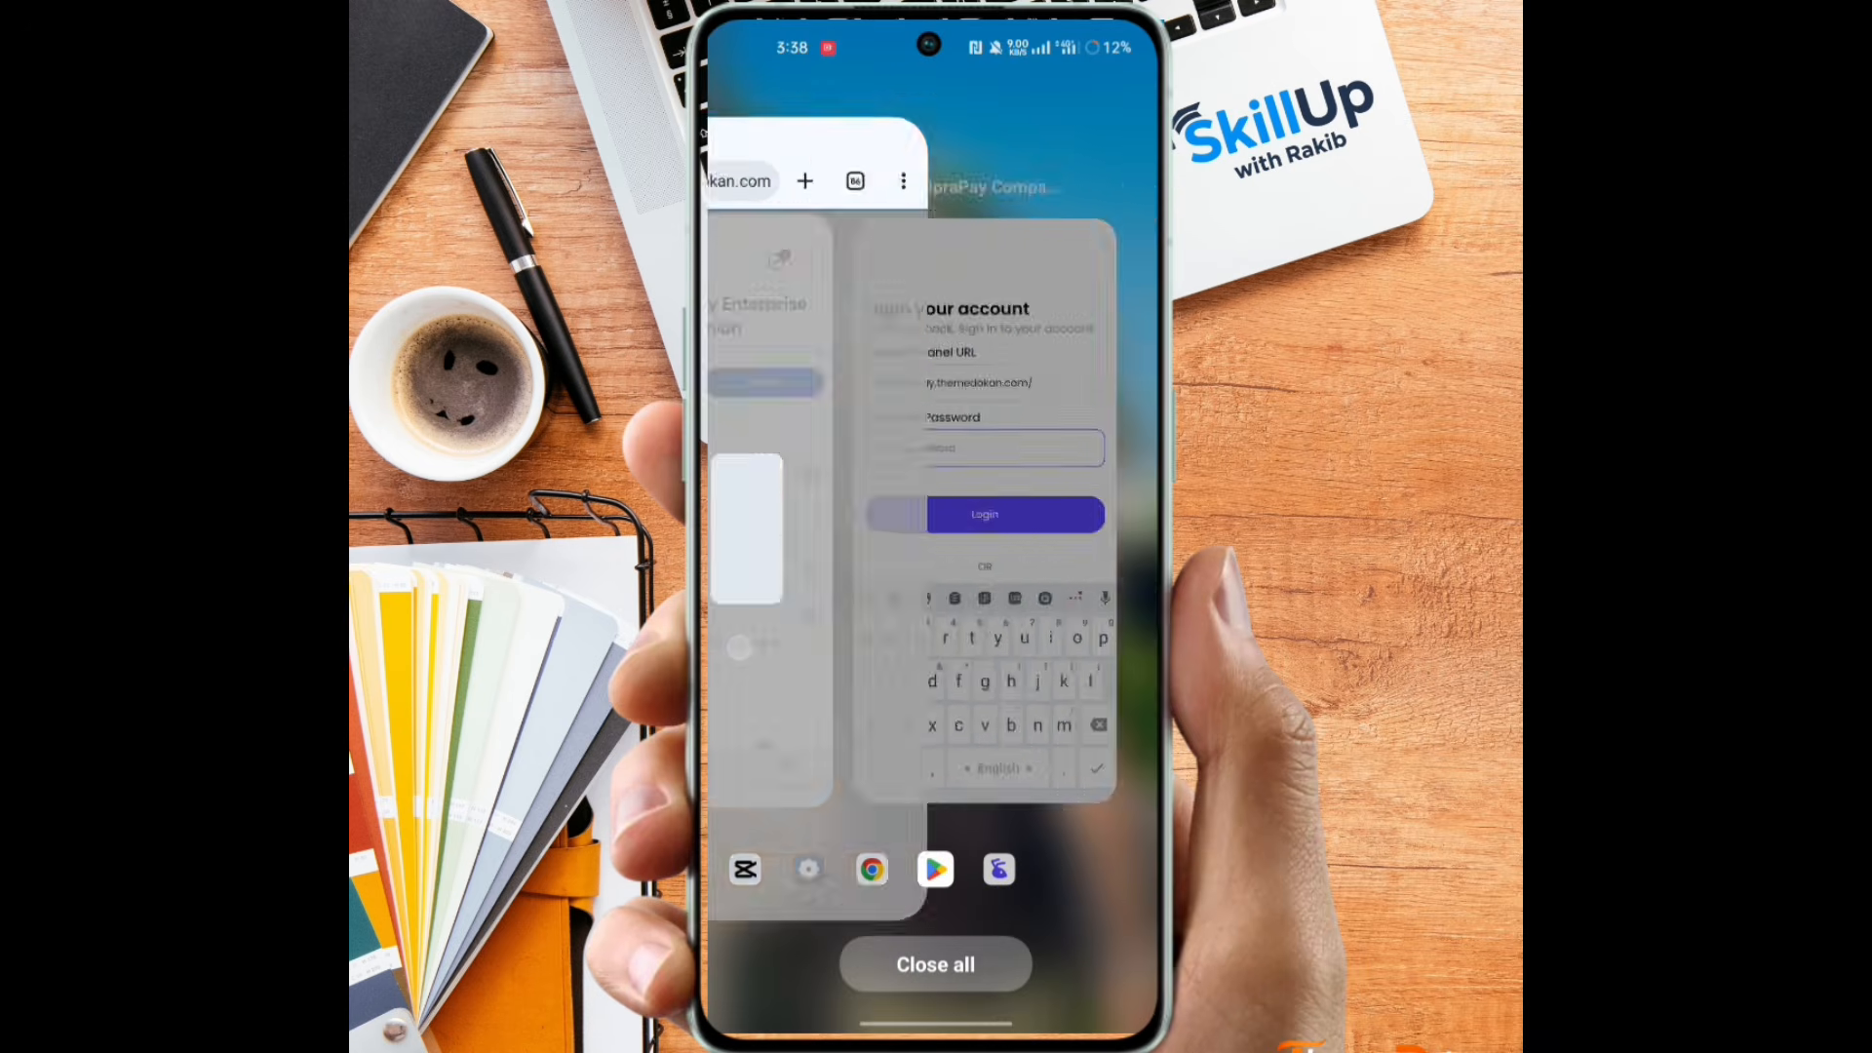
left_click(1097, 920)
left_click_drag(936, 1024, 936, 683)
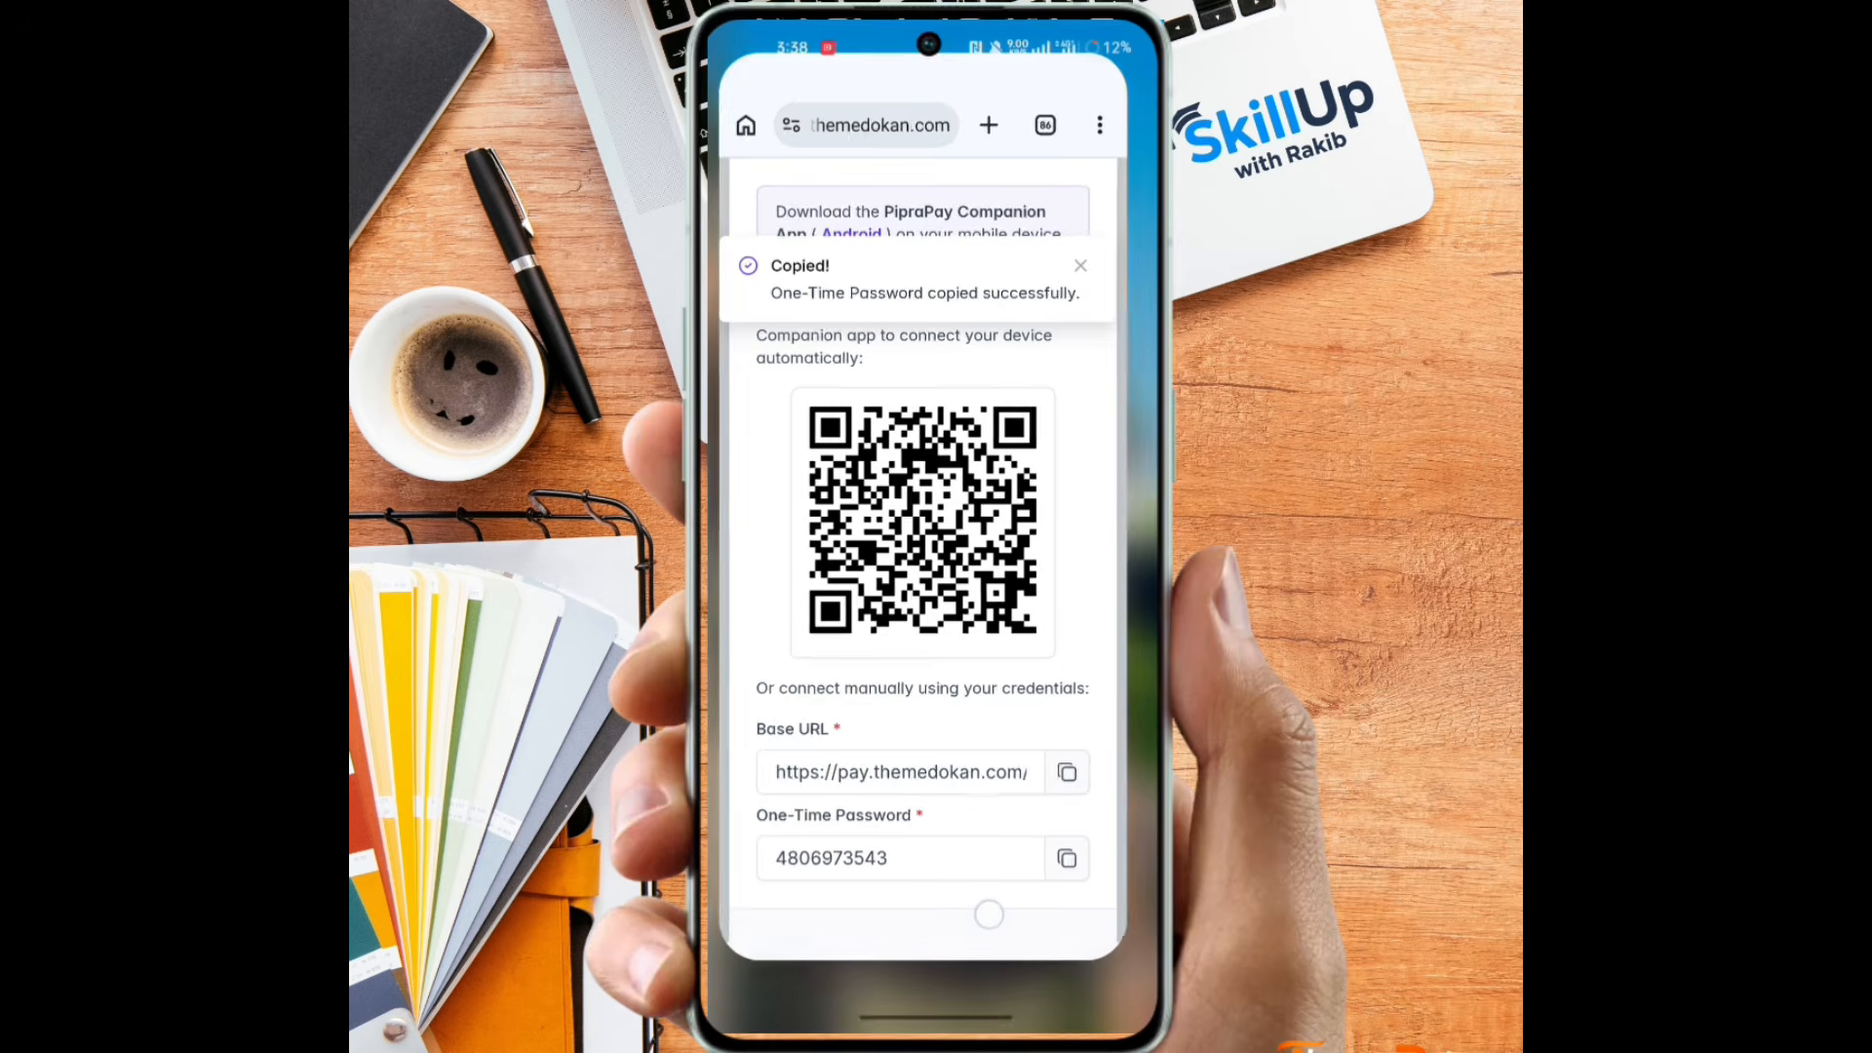
left_click(936, 487)
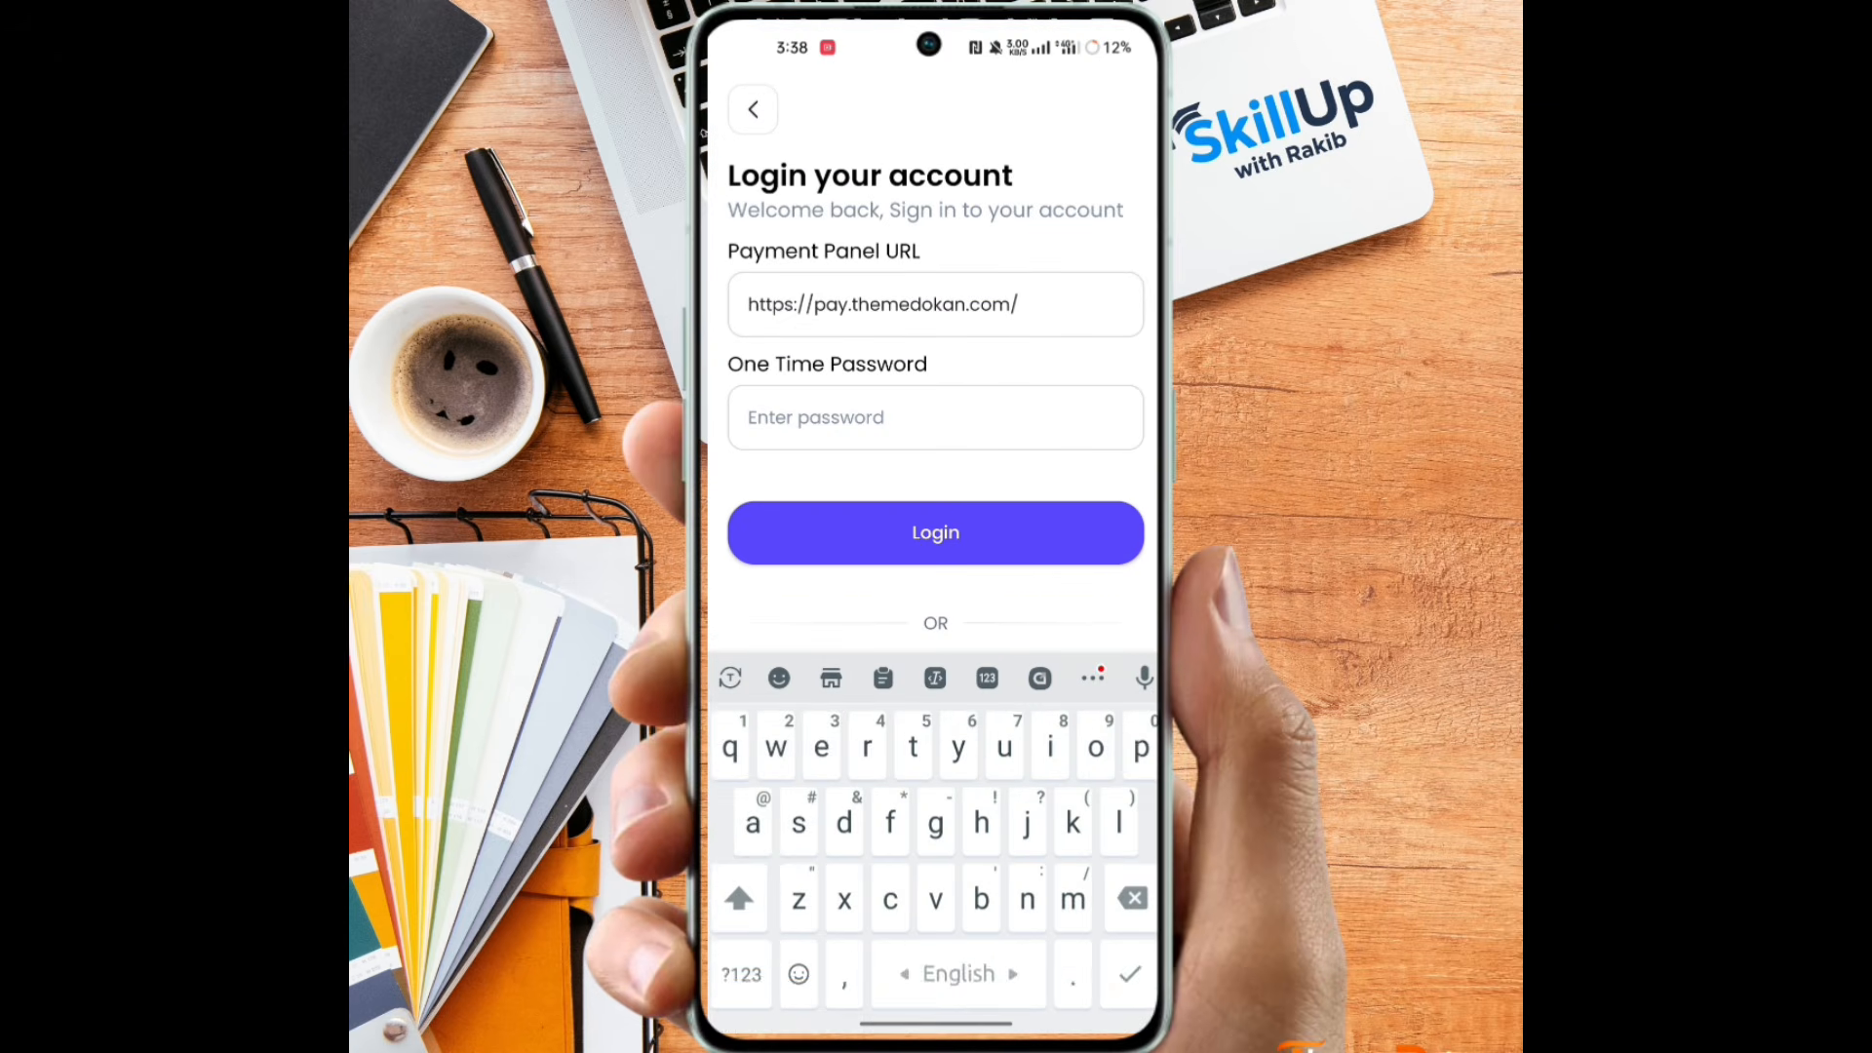
Paste the copied code into the One Time Password field, log in to the companion app and decline saving the password to Google.
left_click(882, 678)
left_click(789, 838)
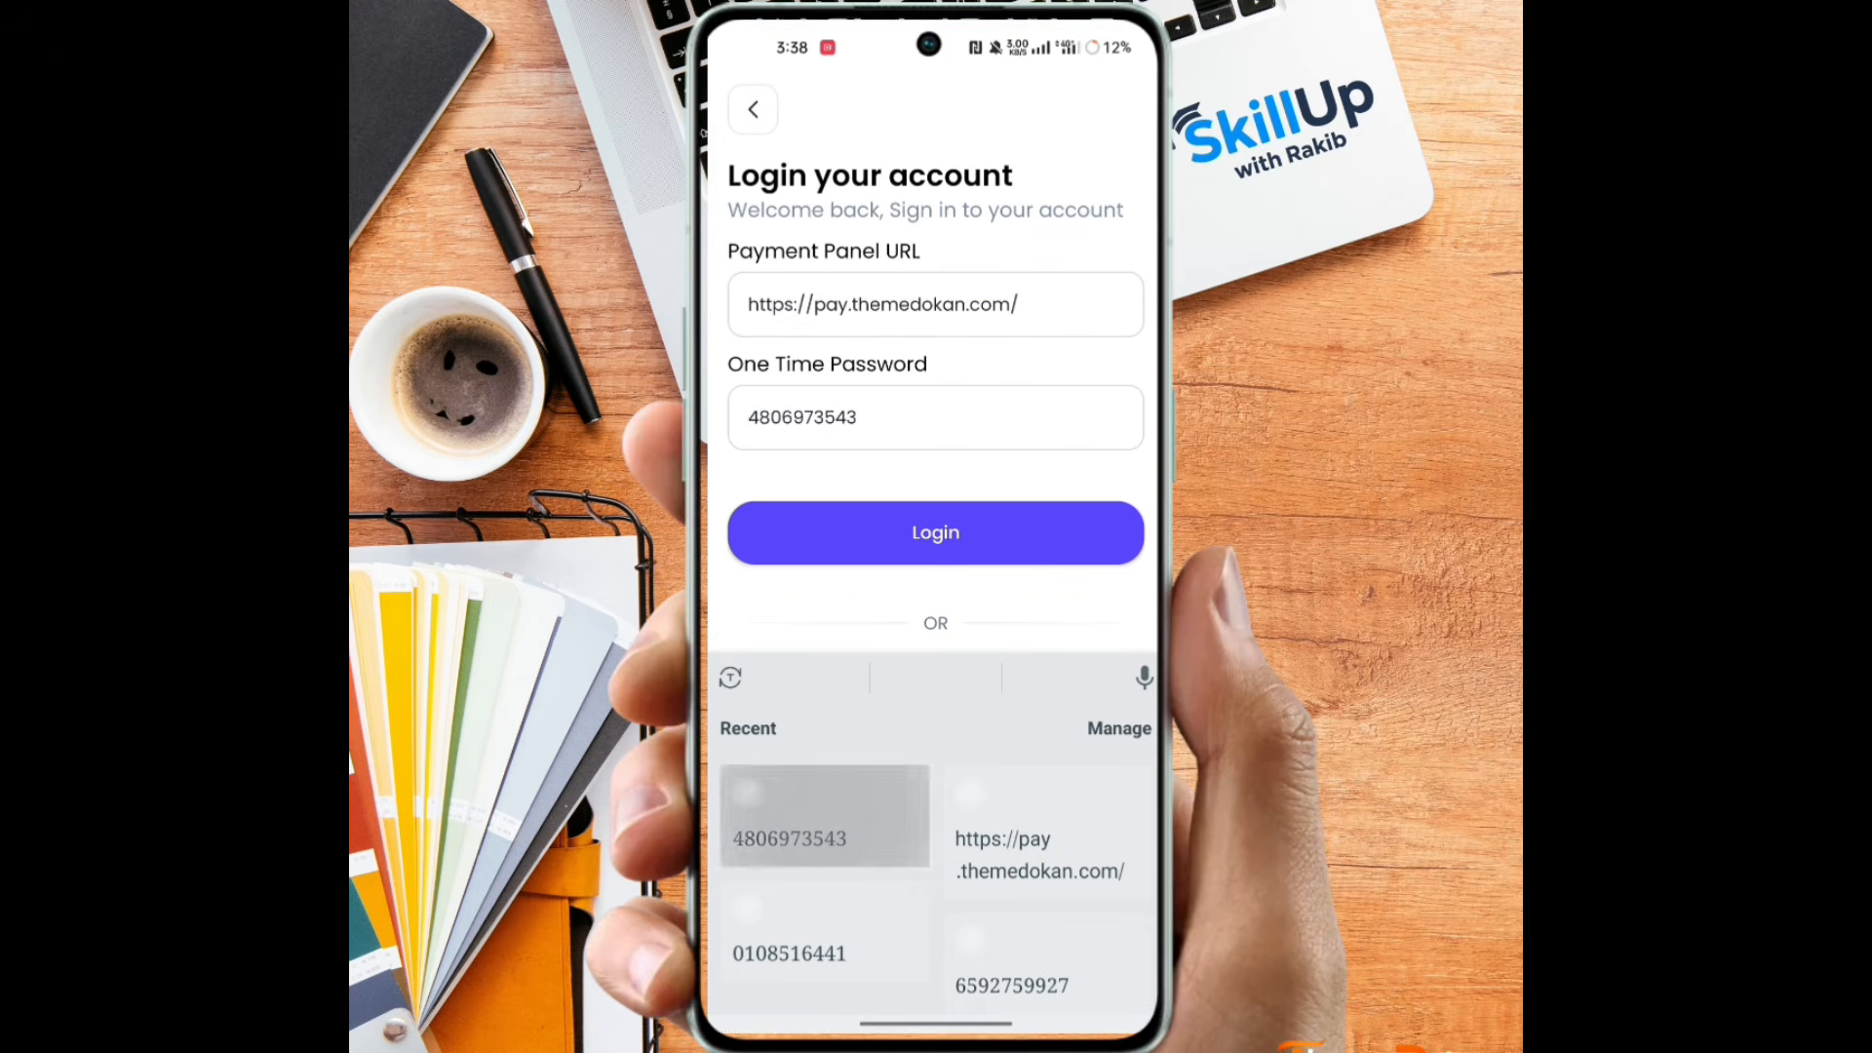
left_click(936, 532)
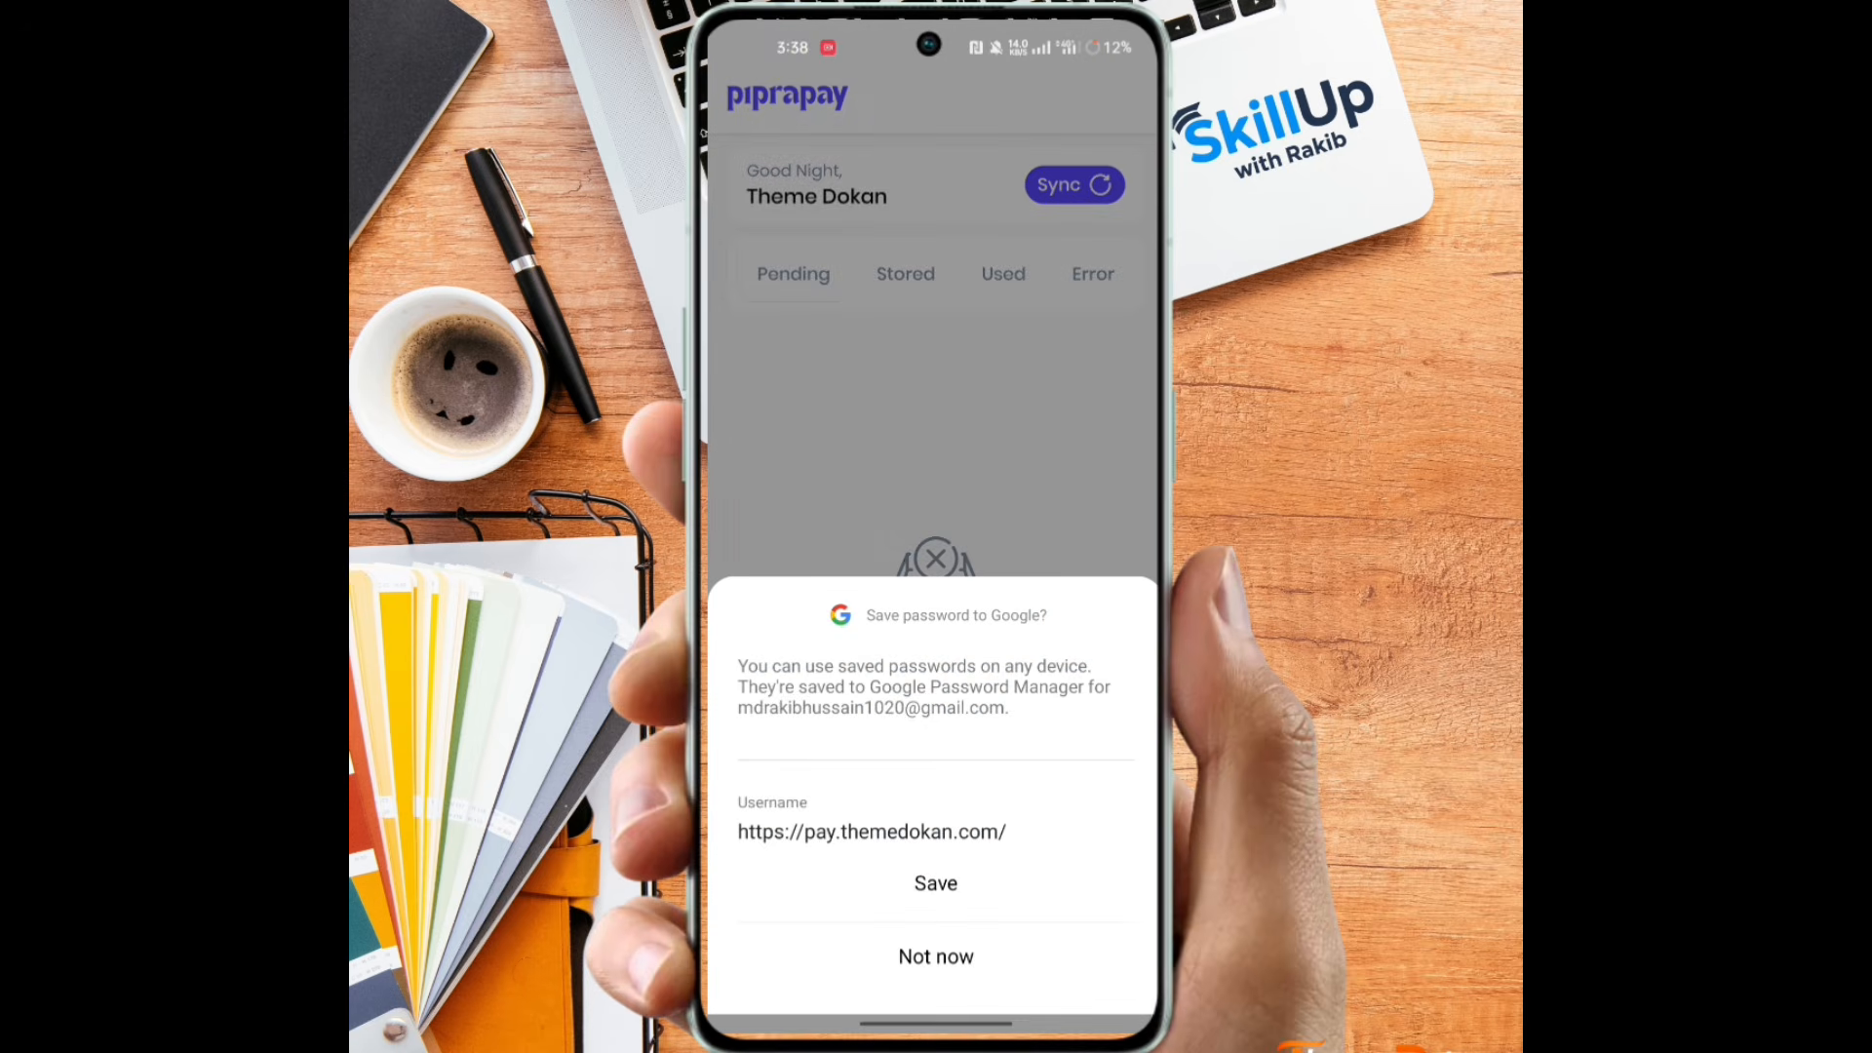
left_click(936, 957)
Sync the companion app's messages, check the Stored list and return to the phone's home screen.
left_click(1076, 180)
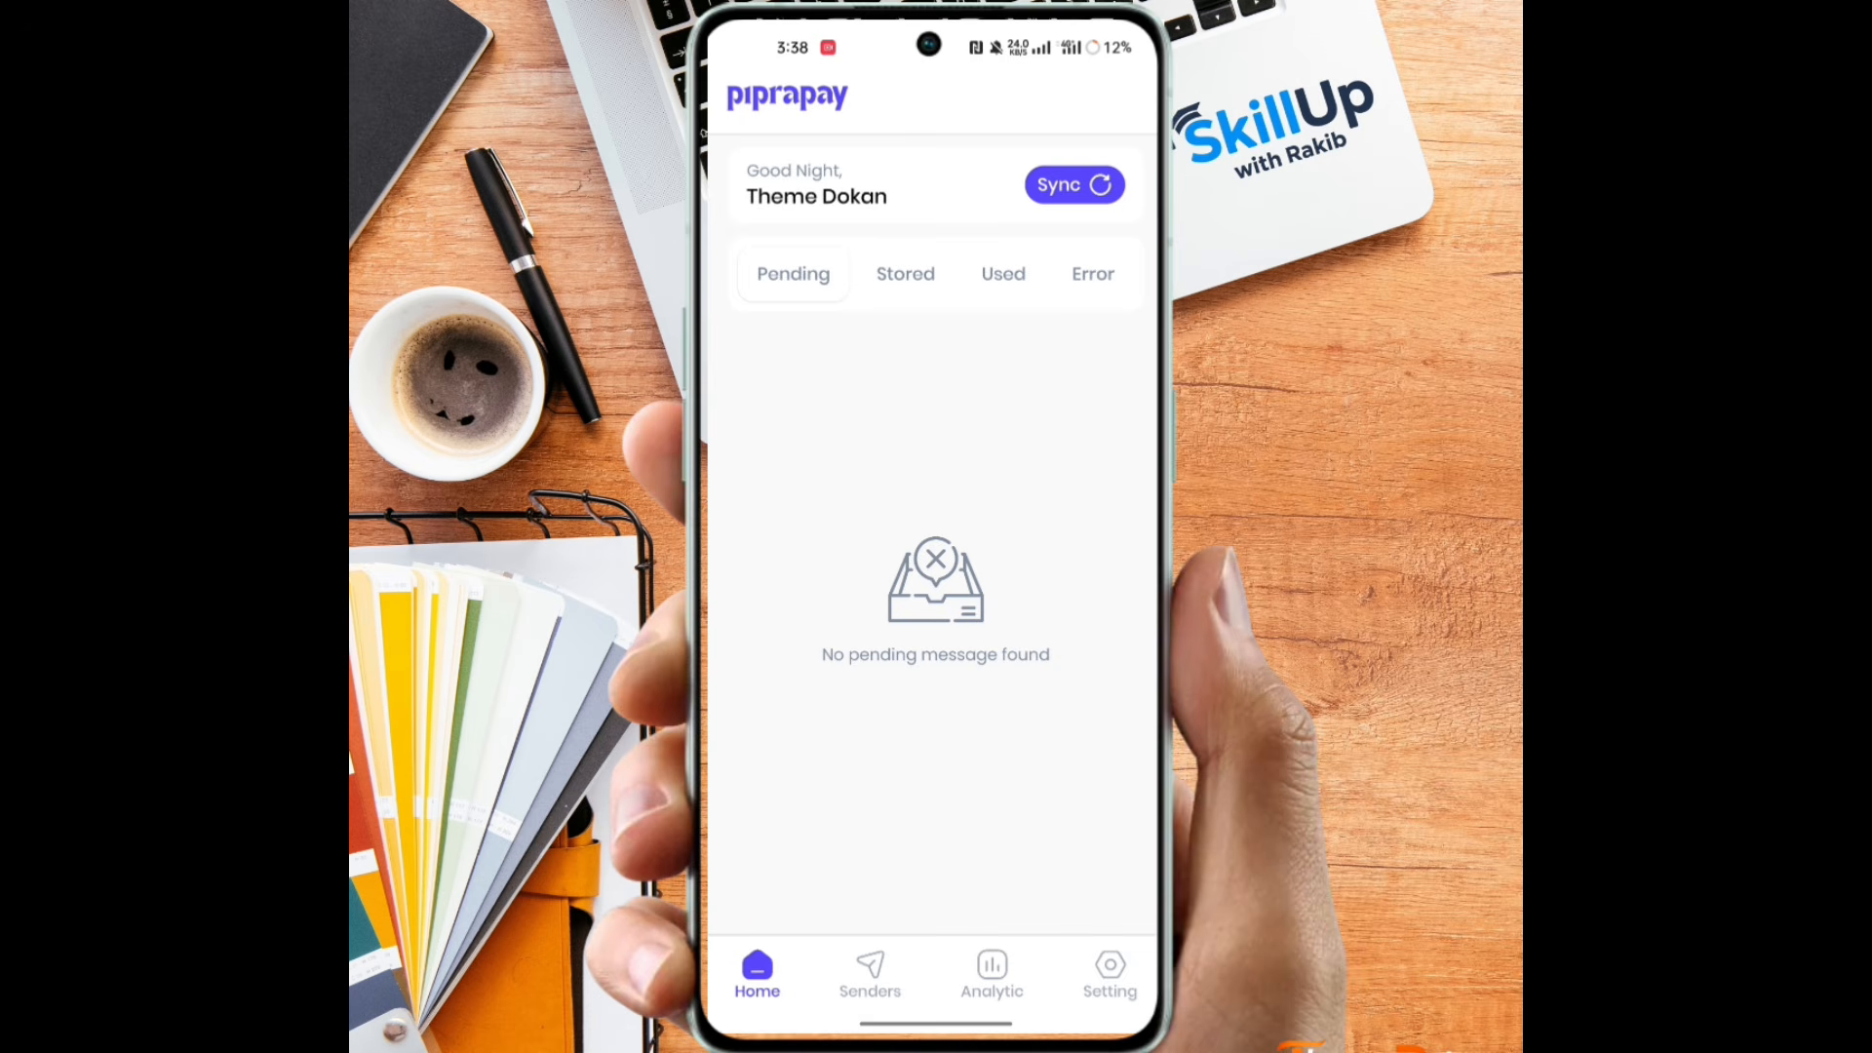
left_click(917, 272)
left_click_drag(1039, 1014, 1033, 741)
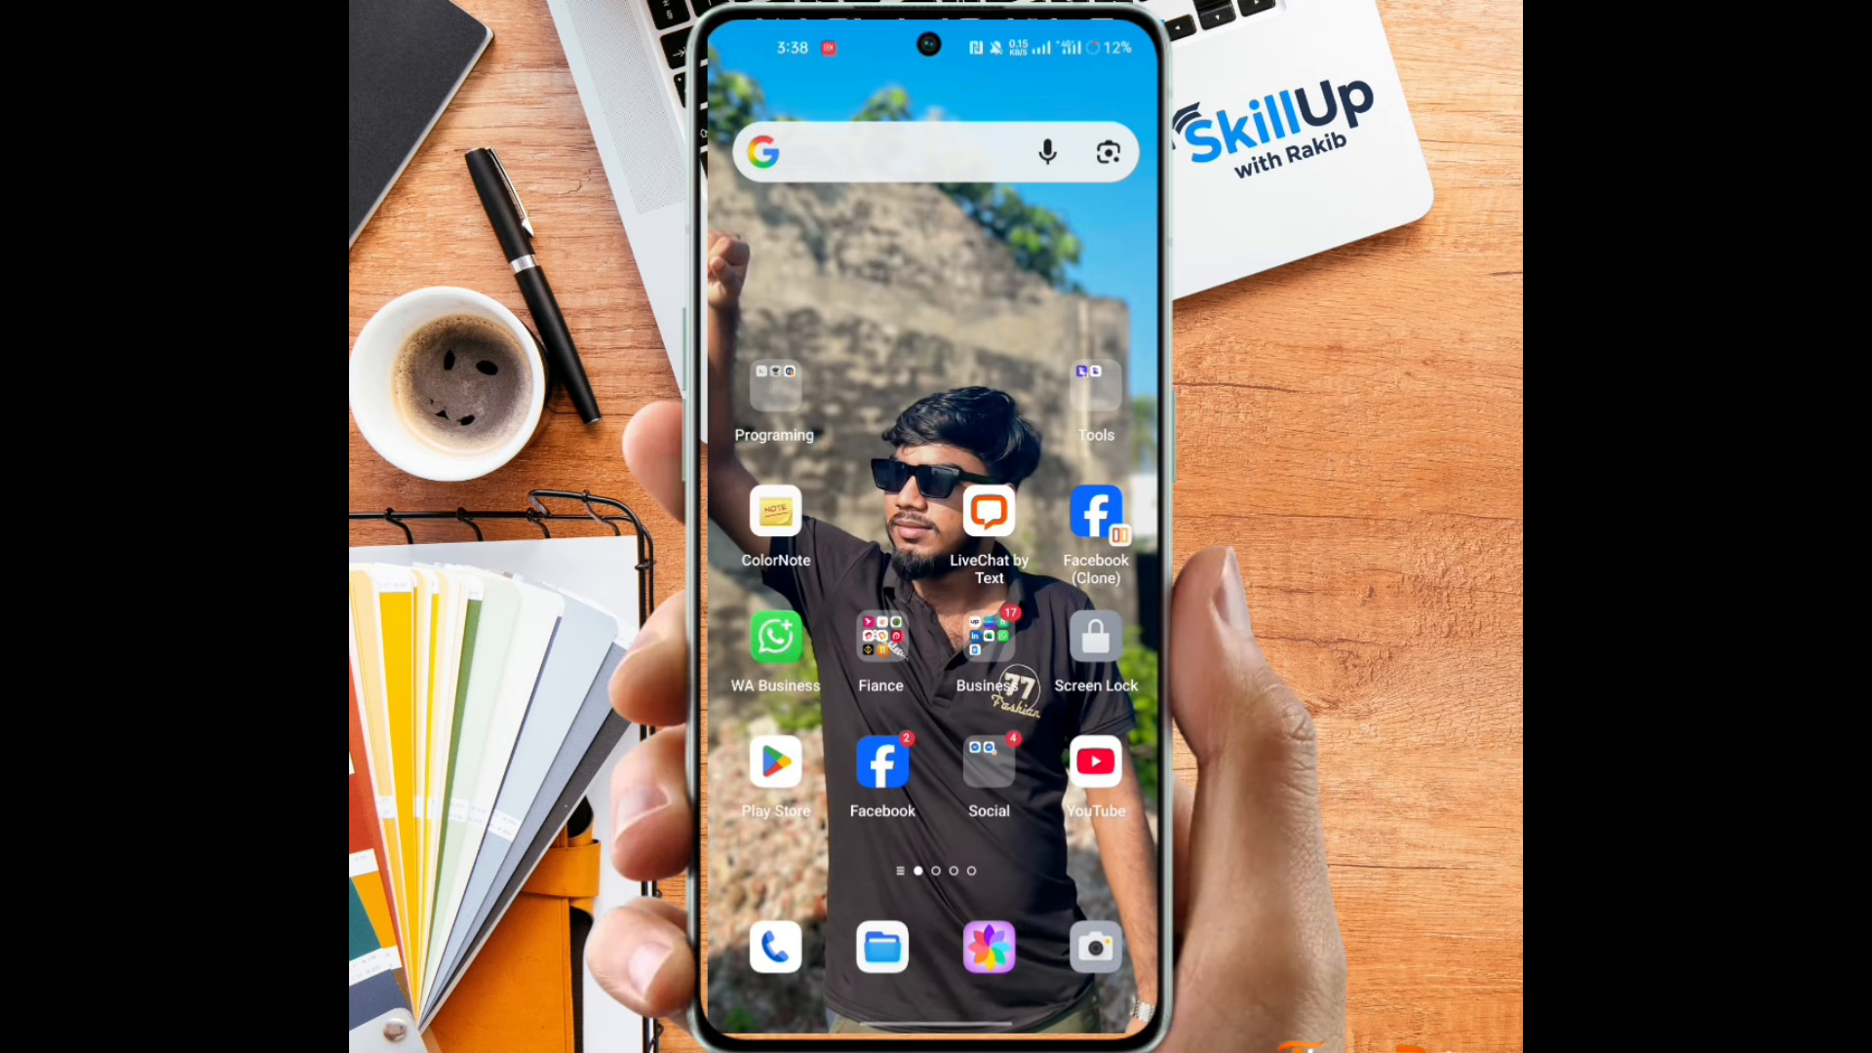